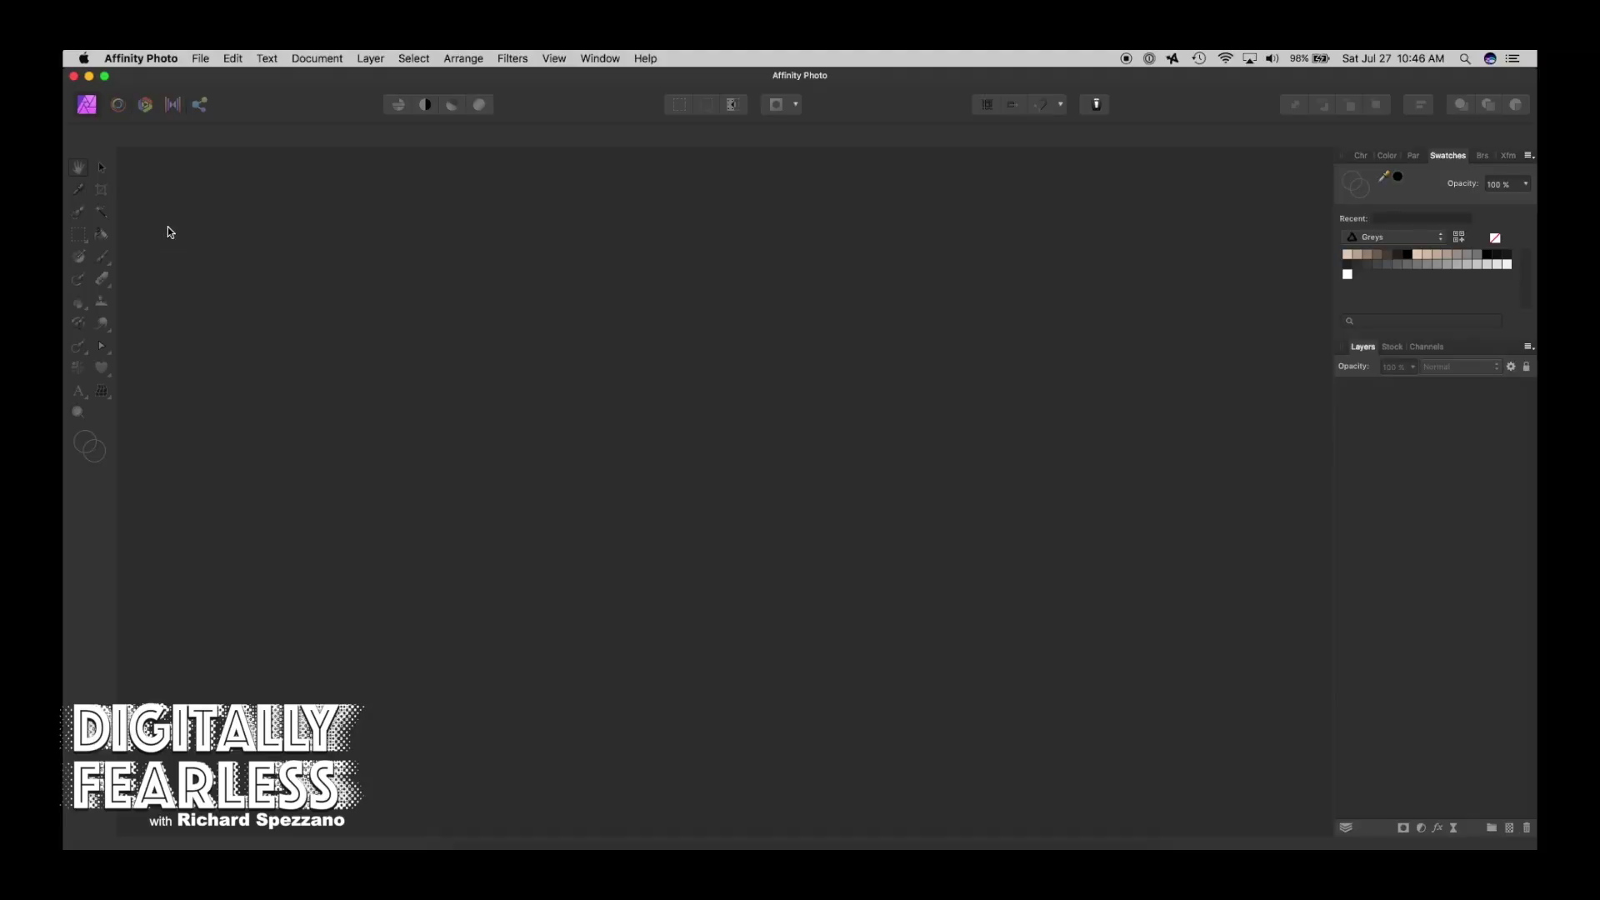
# Create a new blank 6 × 4.5 in, 300 DPI photo document (1800 × 1350 px).
pyautogui.click(205, 60)
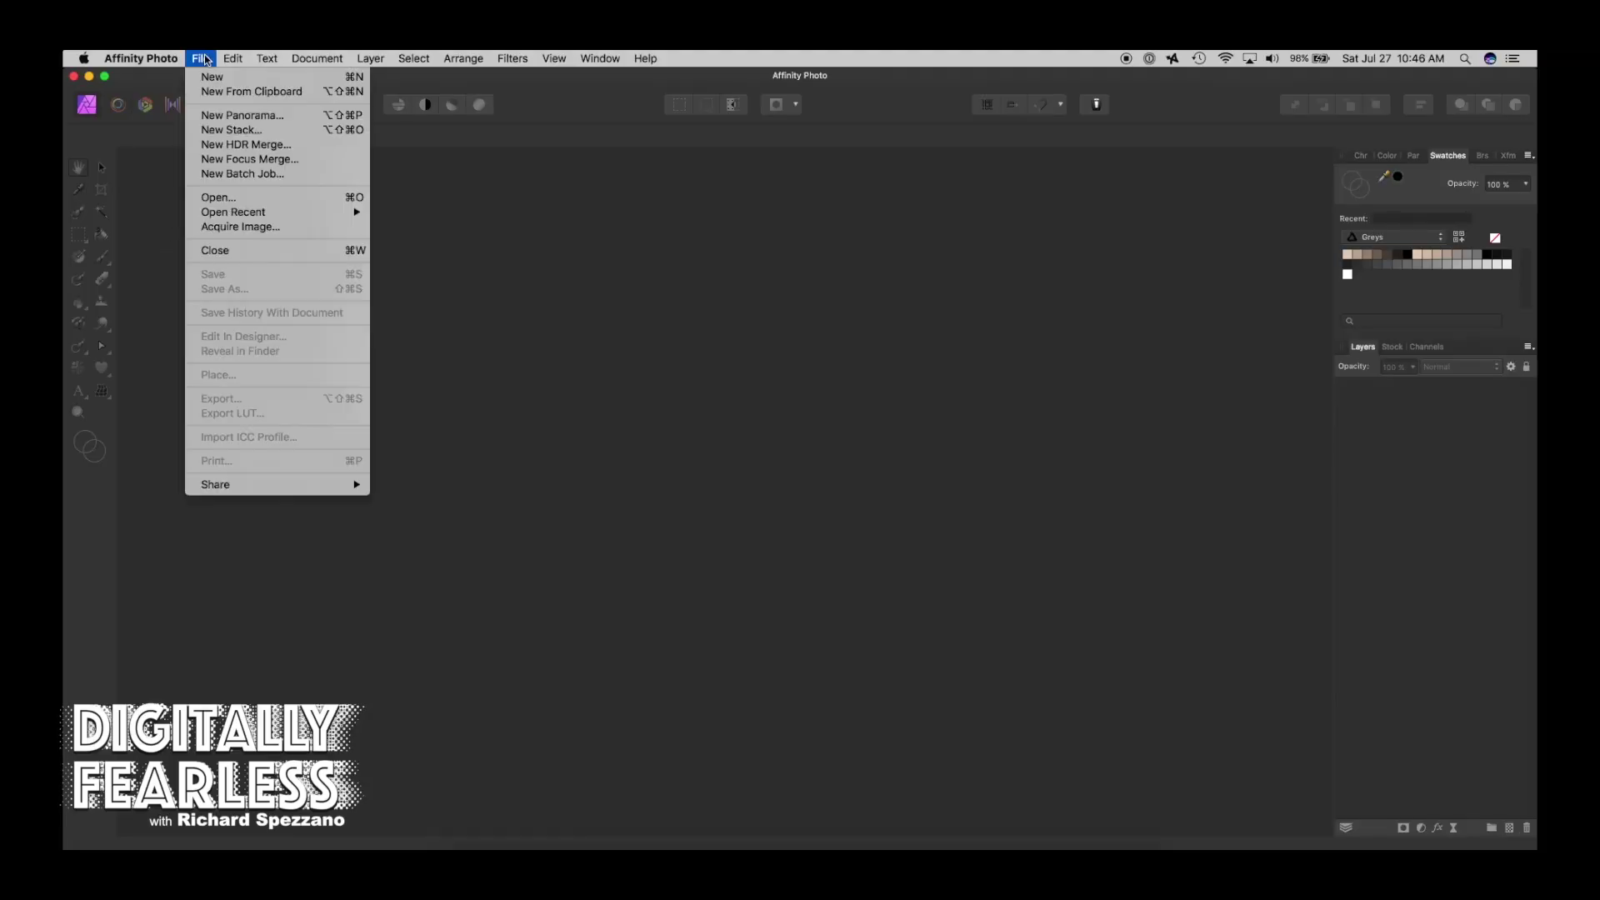
pyautogui.click(215, 78)
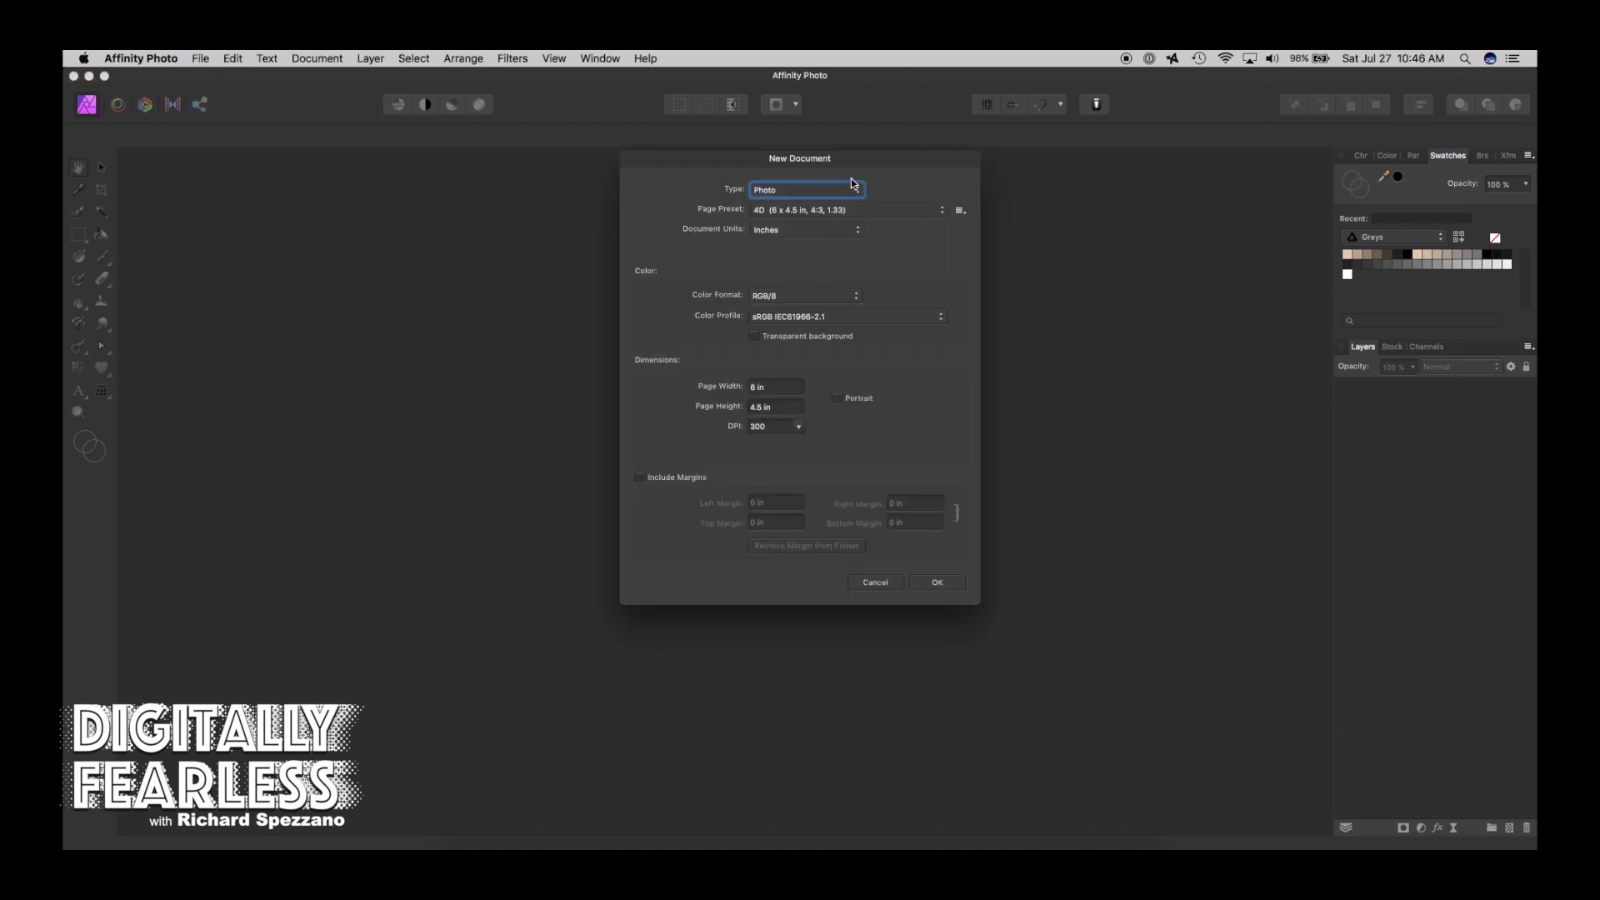
pyautogui.click(934, 585)
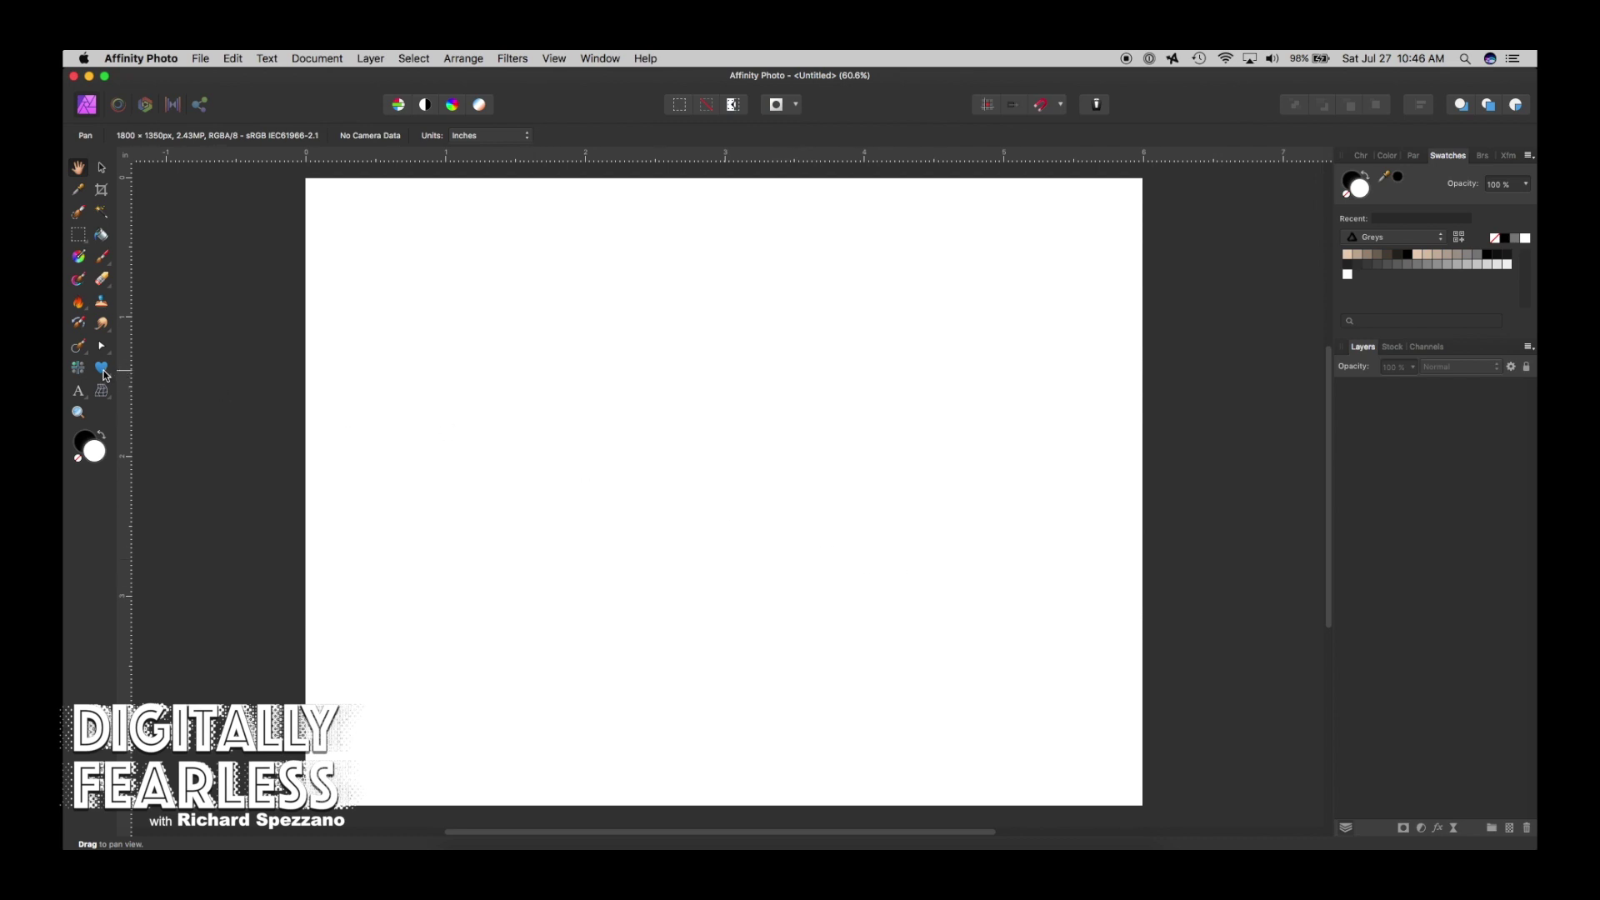
# Draw an oval in the middle of the page and nudge it slightly left.
pyautogui.moveTo(106, 376); pyautogui.dragTo(185, 389)
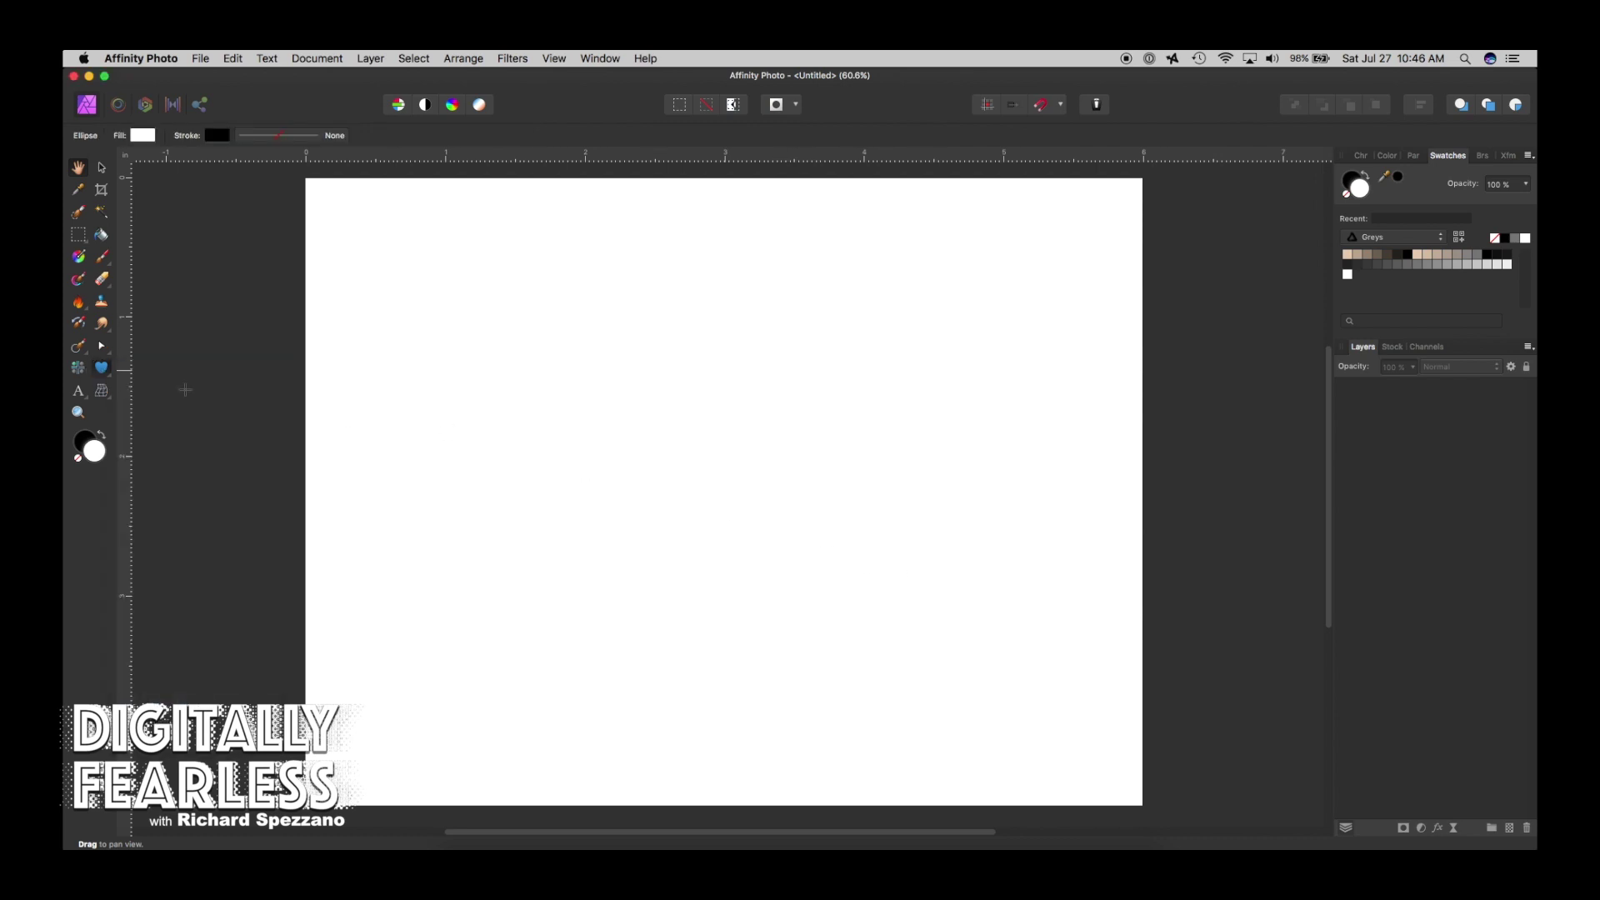
pyautogui.moveTo(651, 355); pyautogui.dragTo(834, 591)
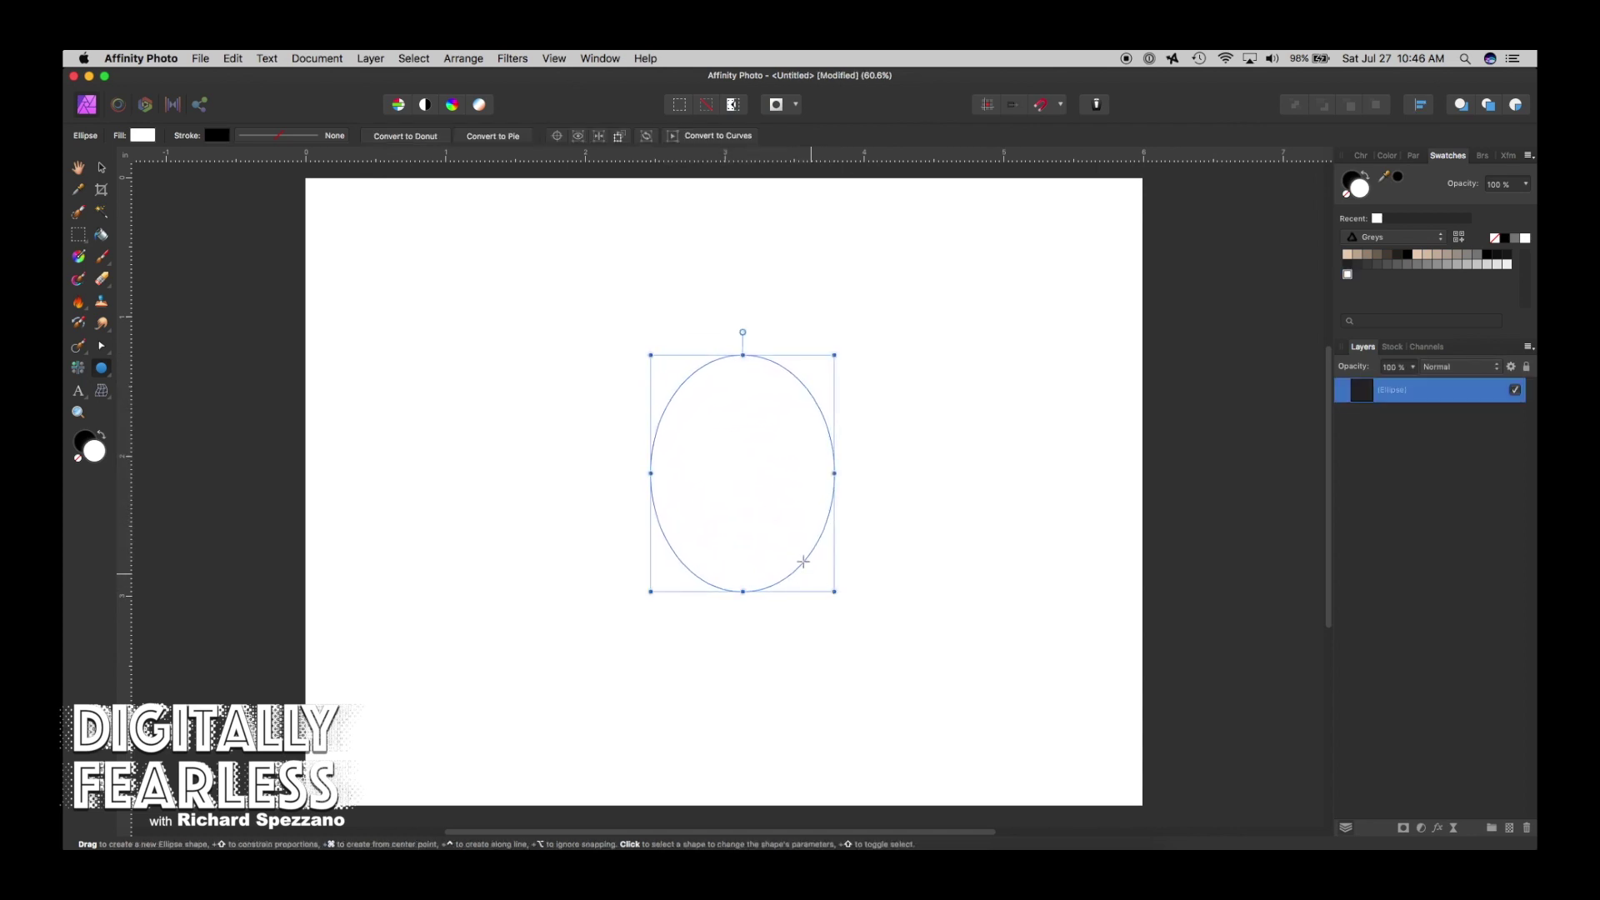
pyautogui.click(101, 167)
pyautogui.moveTo(768, 454); pyautogui.dragTo(733, 455)
# Set the oval's fill to a dark red-orange on the HSL wheel and deselect it.
pyautogui.click(135, 135)
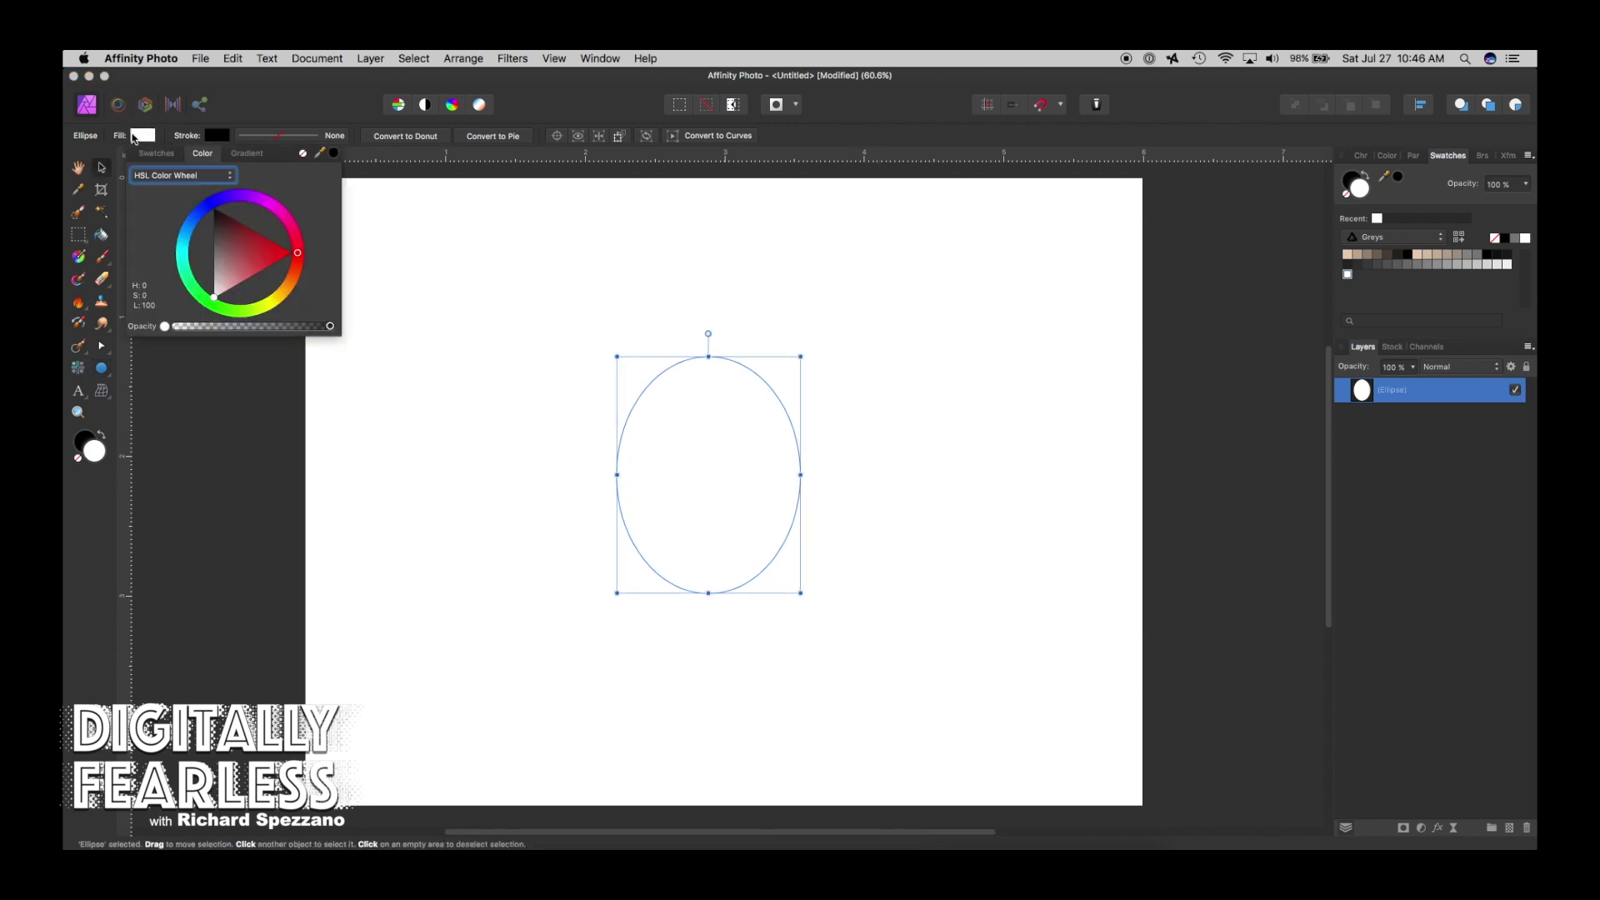
pyautogui.click(286, 284)
pyautogui.click(289, 231)
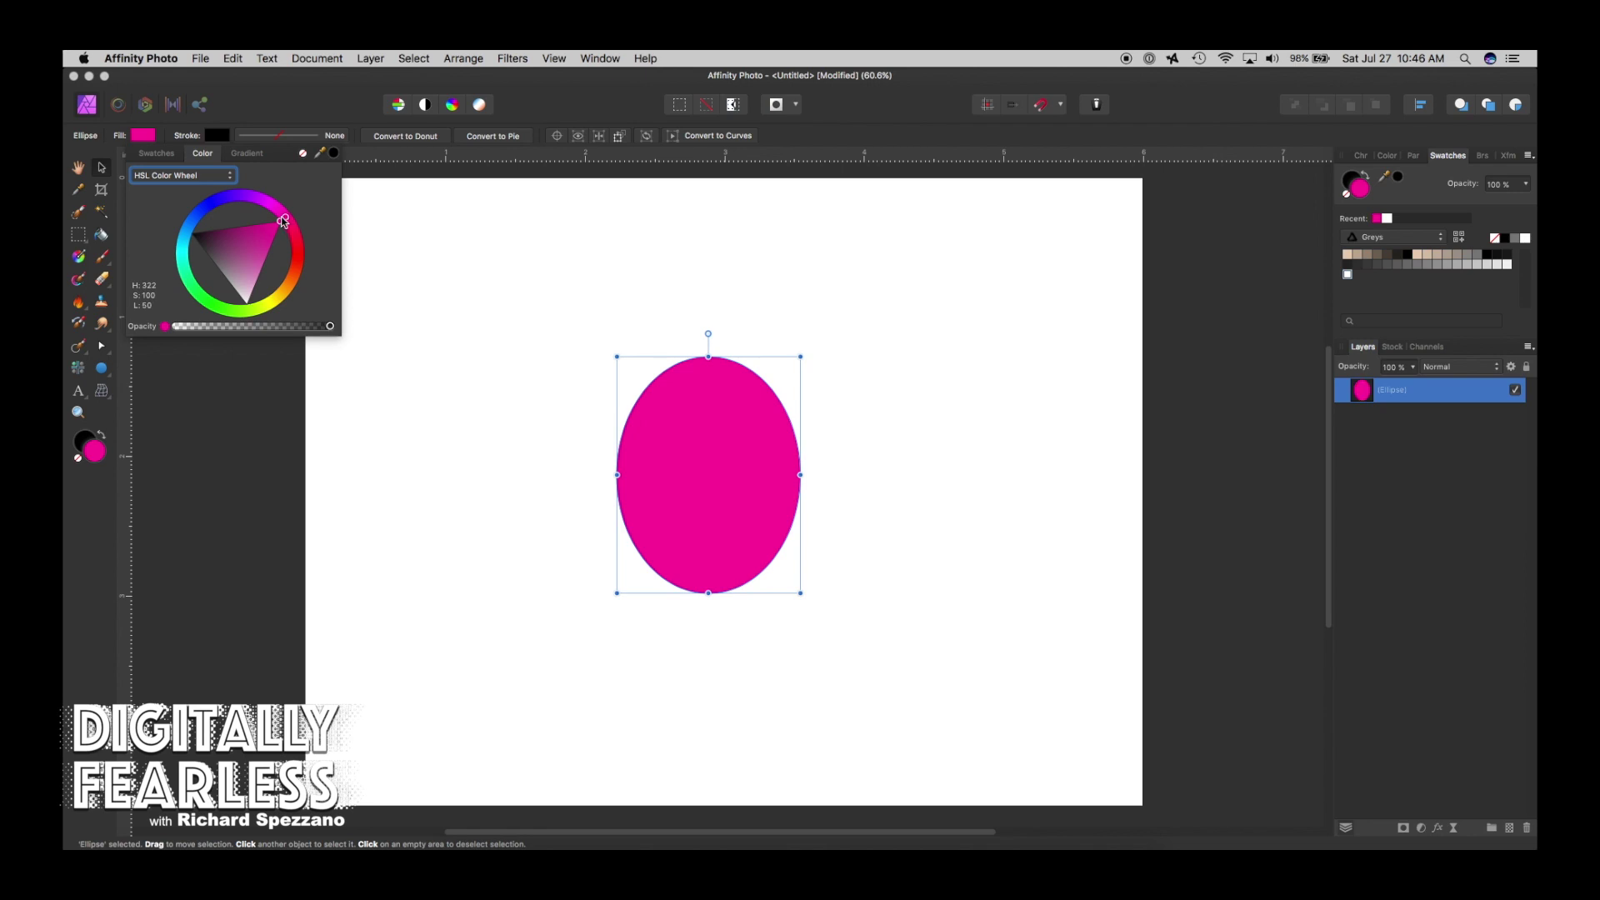
pyautogui.moveTo(289, 231); pyautogui.dragTo(279, 215)
pyautogui.click(285, 292)
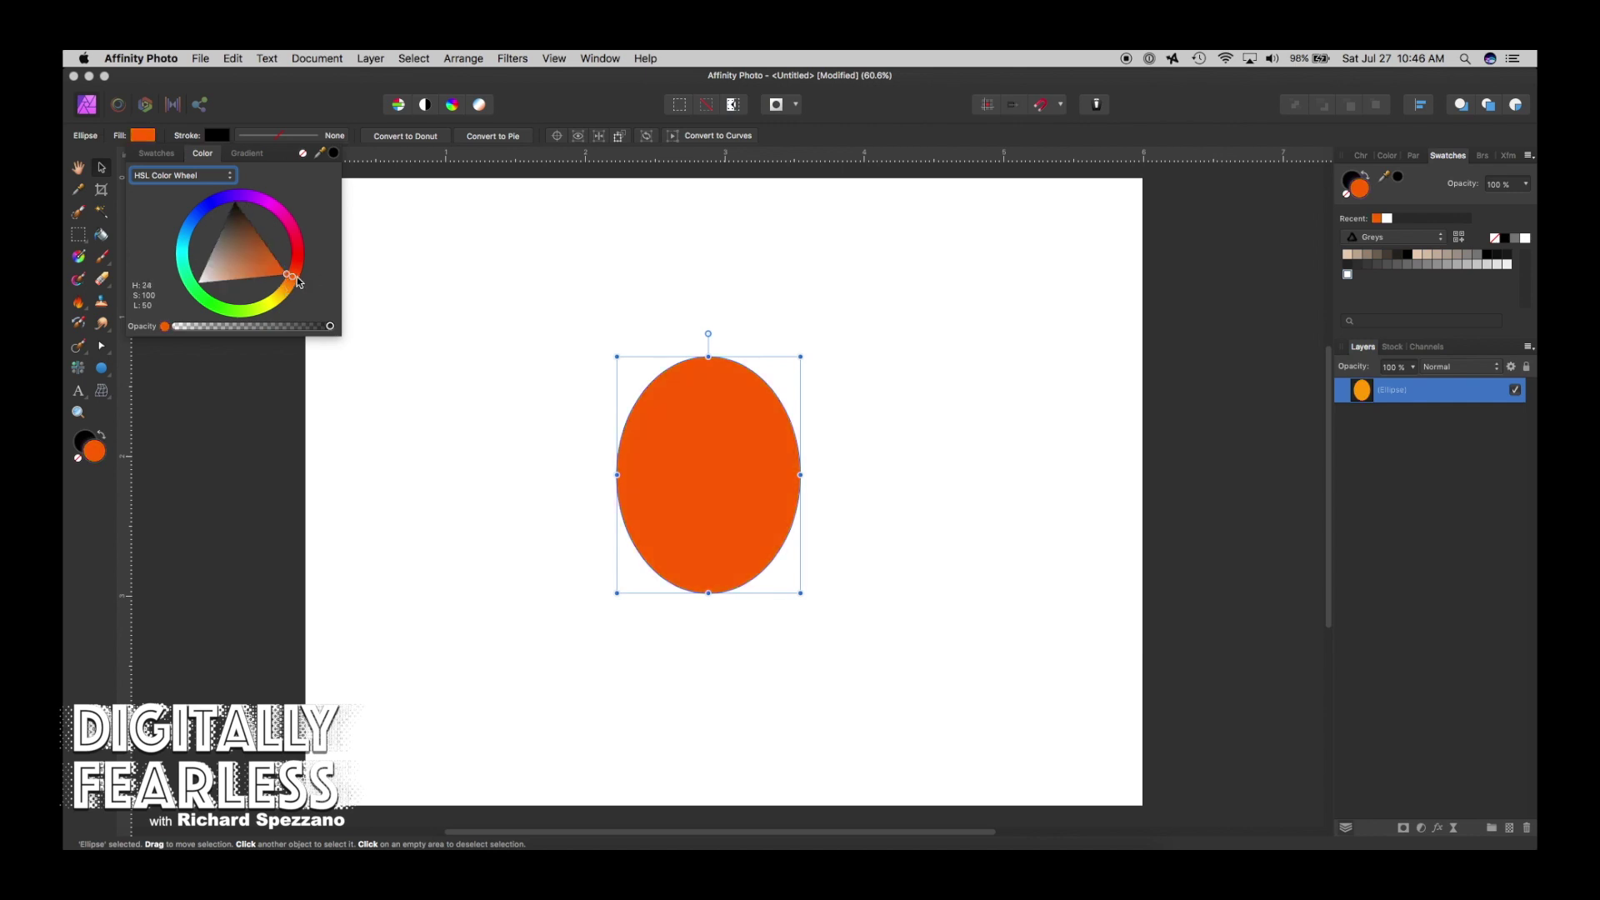
pyautogui.click(298, 279)
pyautogui.click(277, 262)
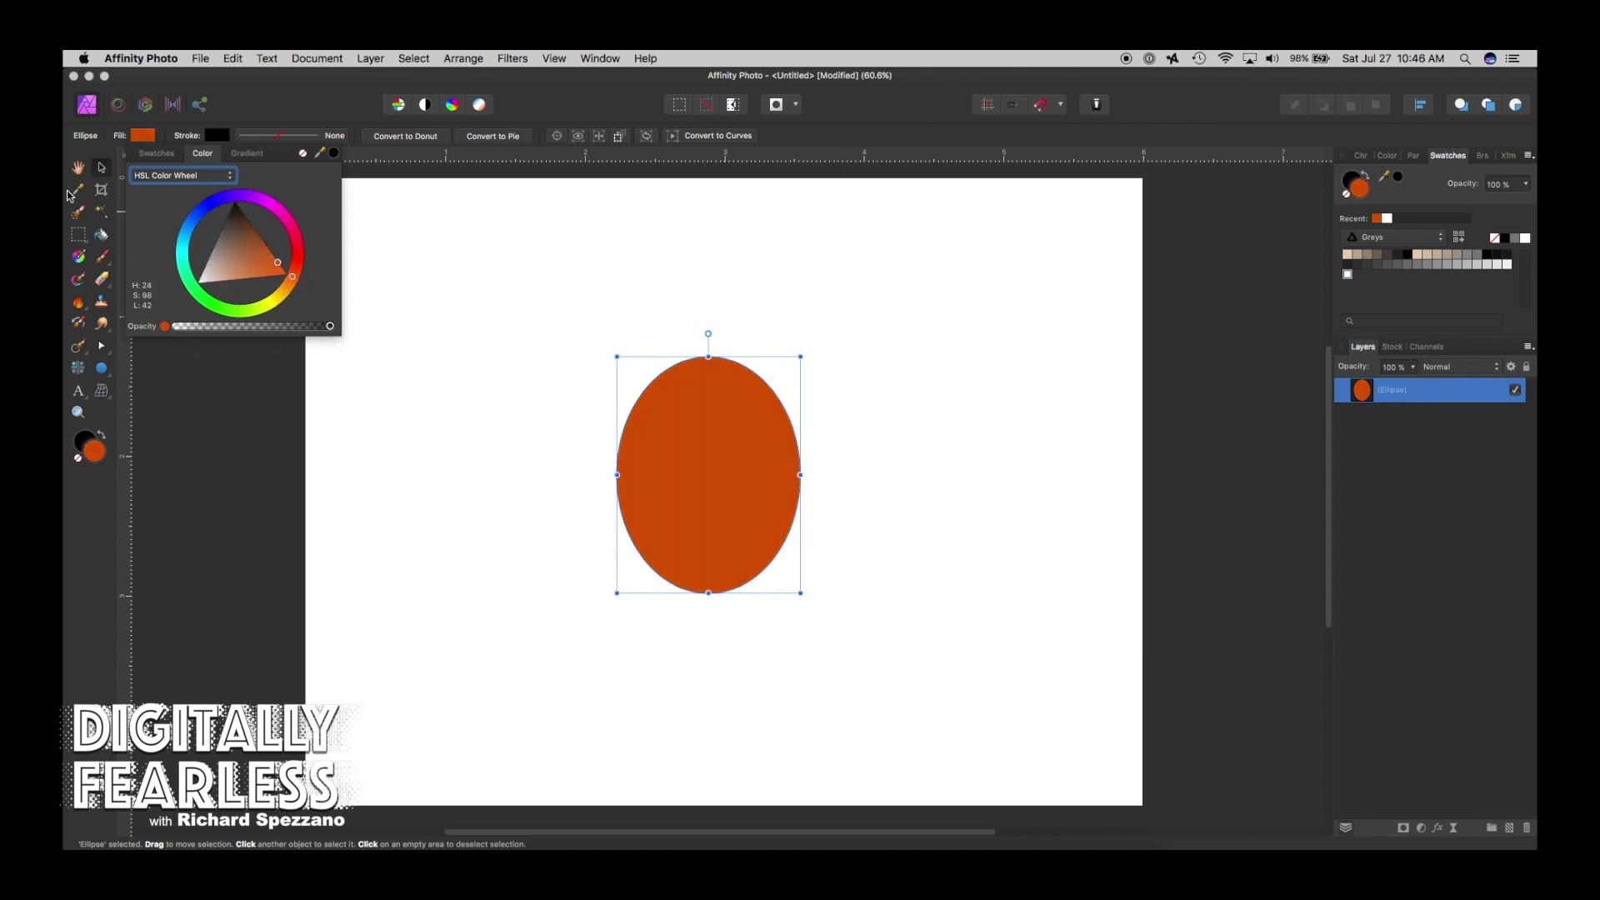
pyautogui.click(439, 236)
pyautogui.click(439, 236)
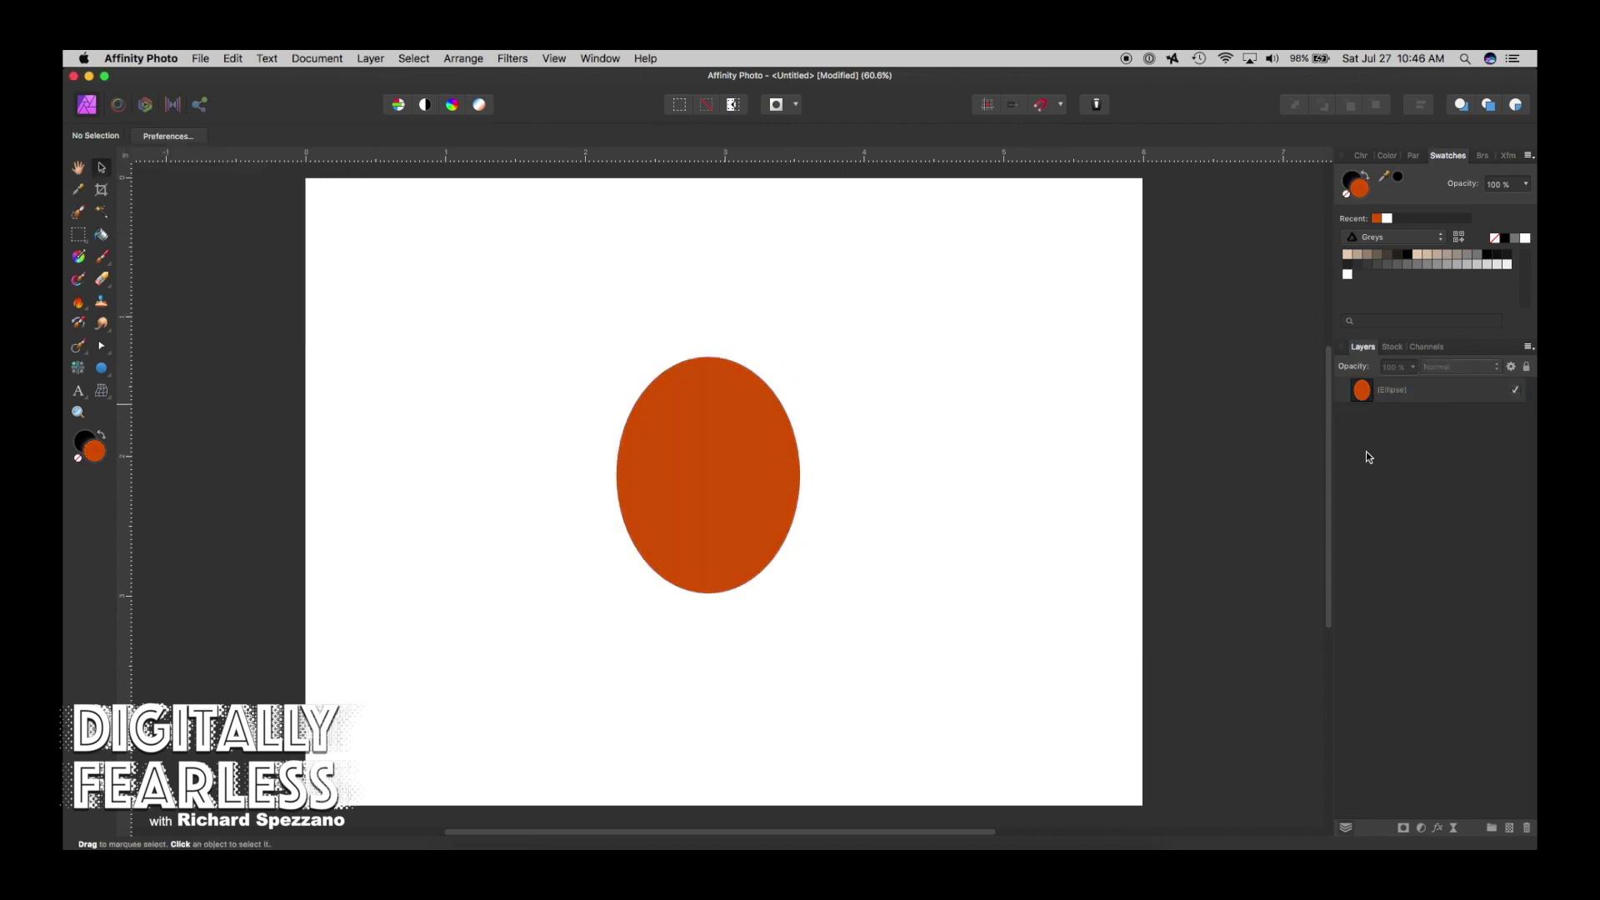
pyautogui.click(1393, 346)
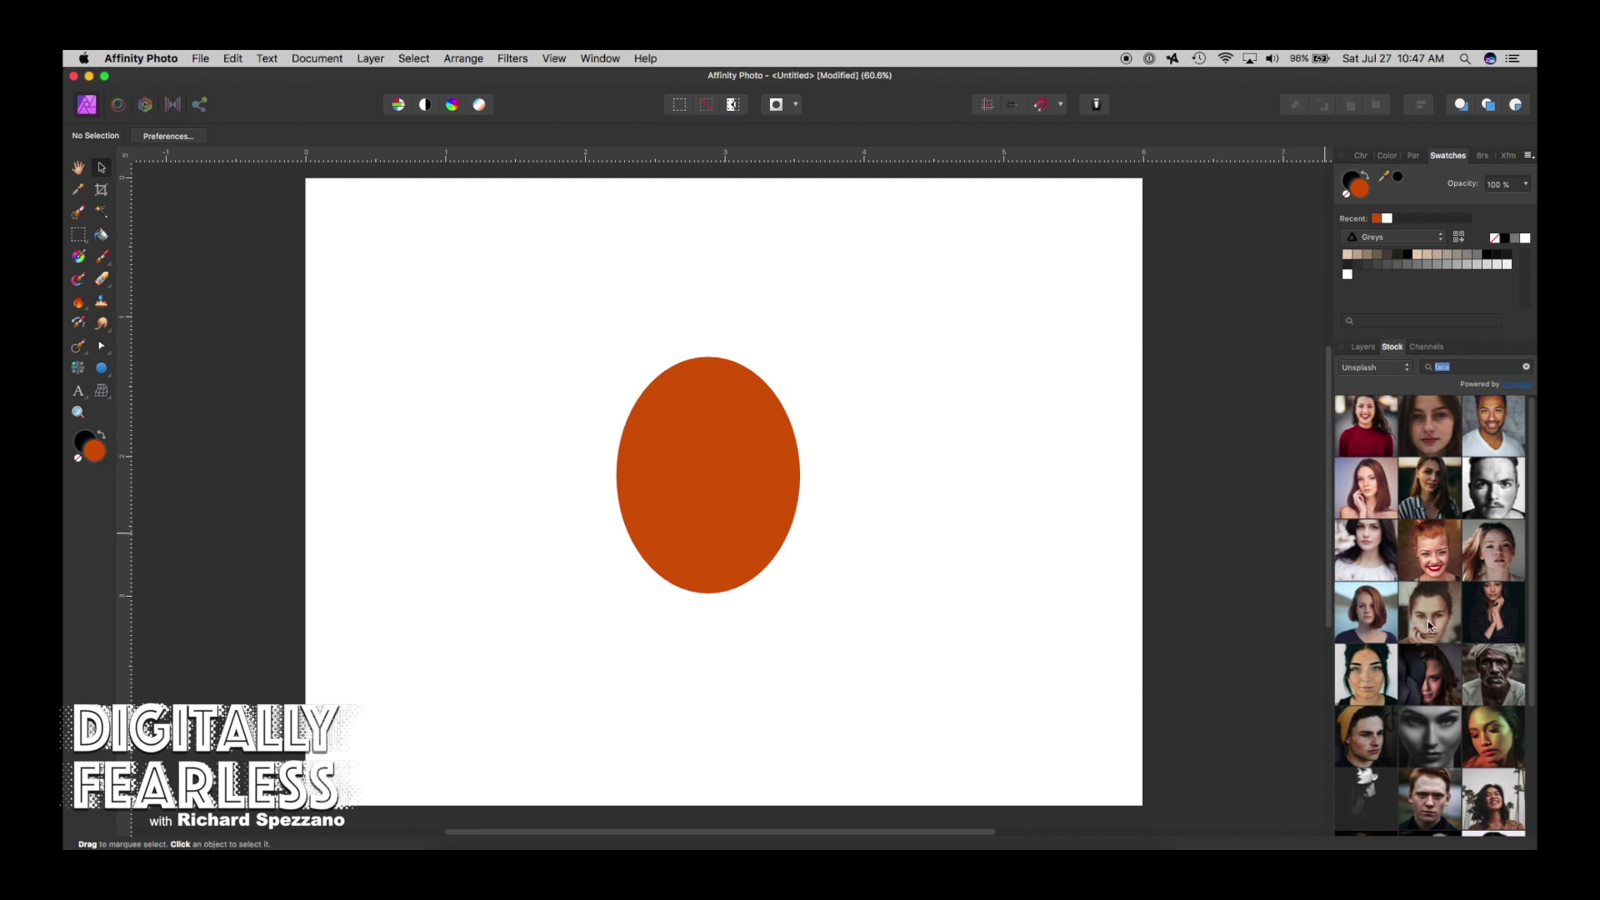
# Place an Unsplash close-up face photo on the canvas beneath the oval's layer.
pyautogui.moveTo(1429, 424); pyautogui.dragTo(983, 506)
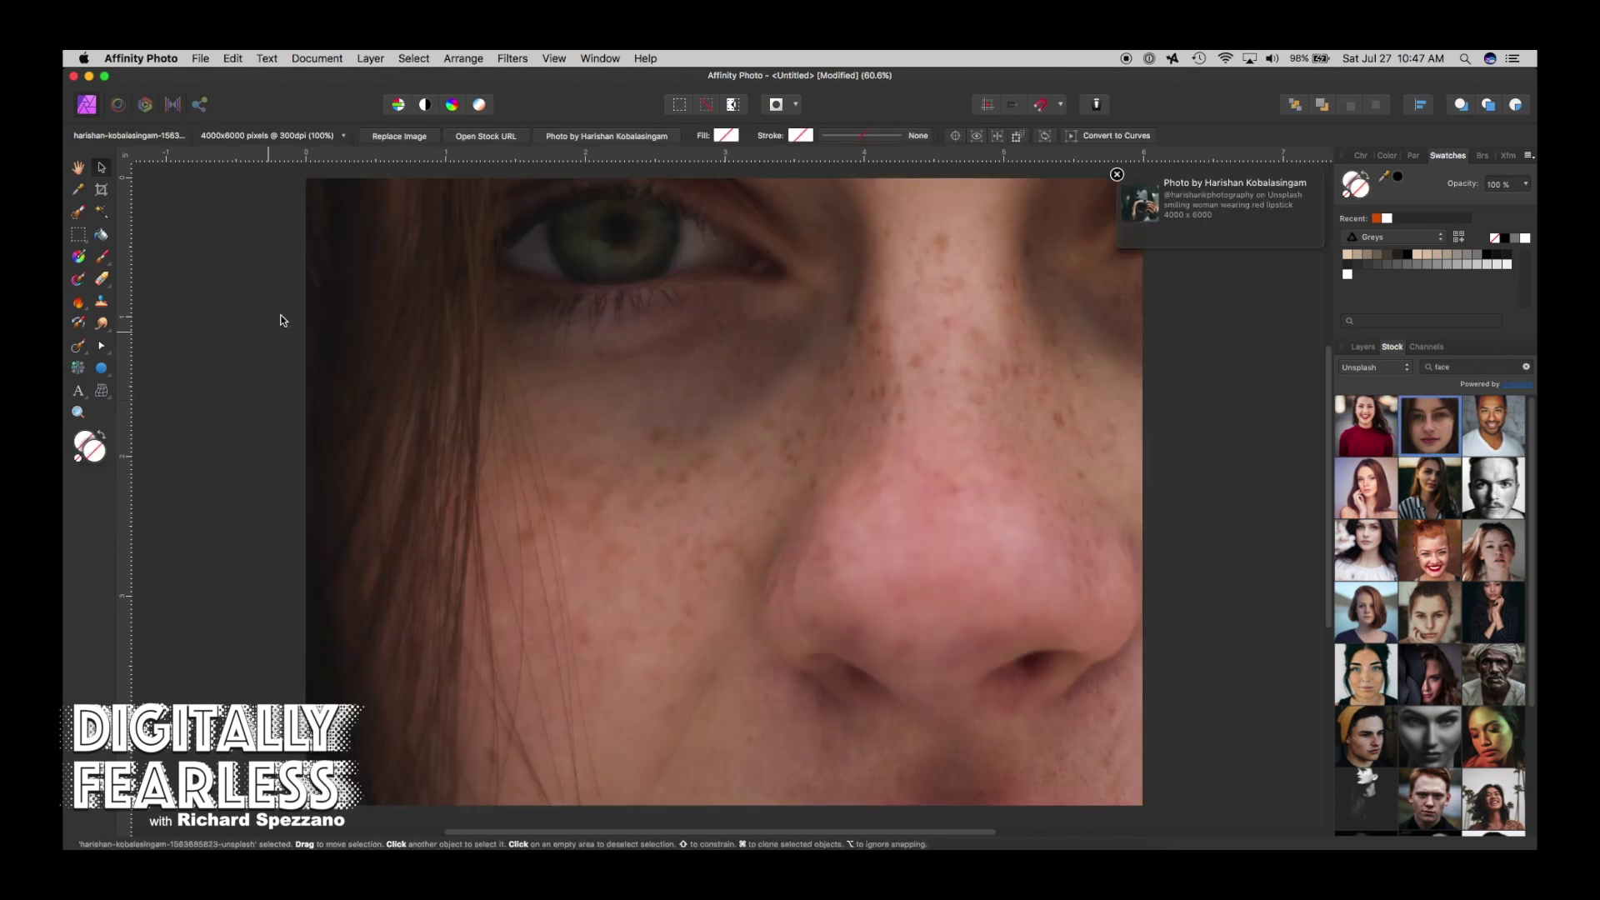
pyautogui.click(1364, 348)
pyautogui.moveTo(1363, 386); pyautogui.dragTo(1360, 440)
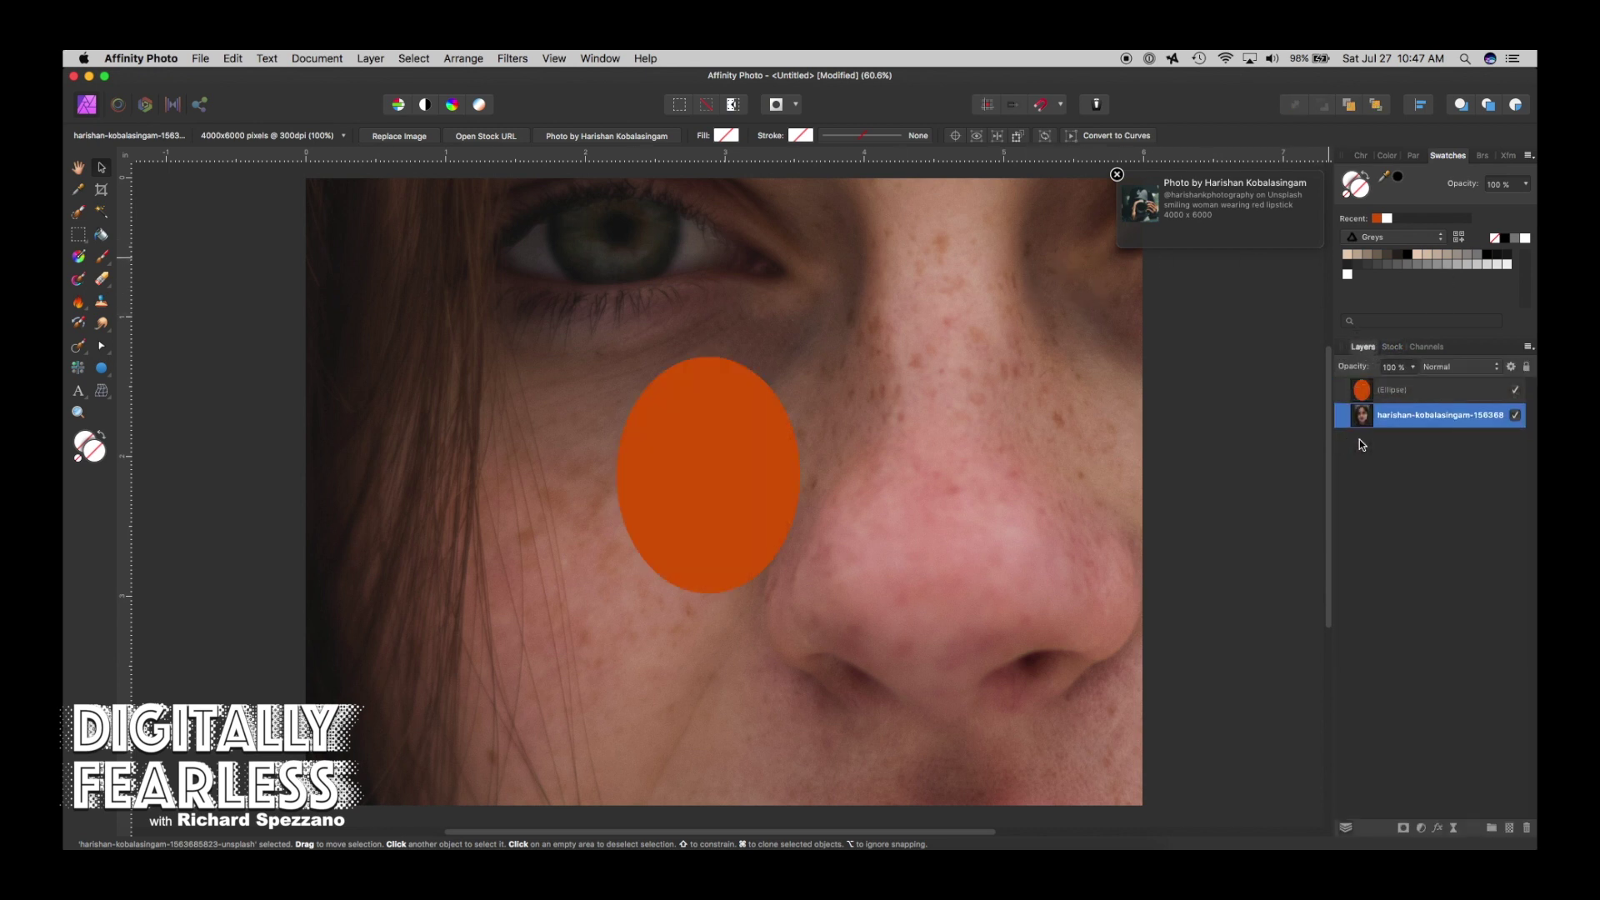
pyautogui.click(1366, 395)
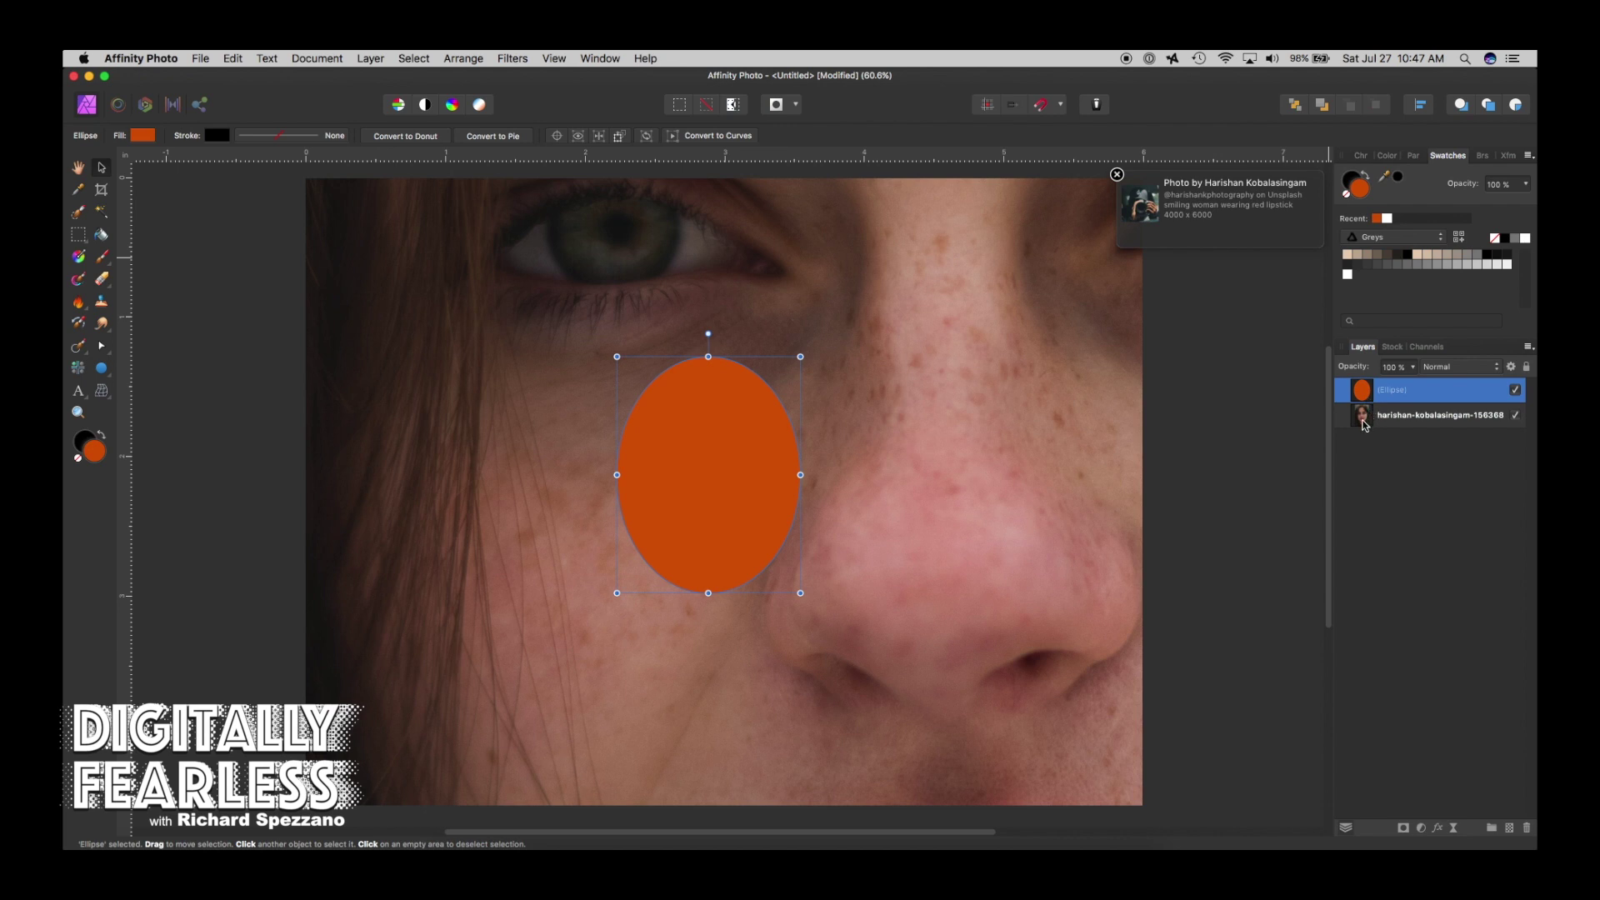
# Eyedrop the cheek's skin tone from the photo into the oval's fill.
pyautogui.click(142, 135)
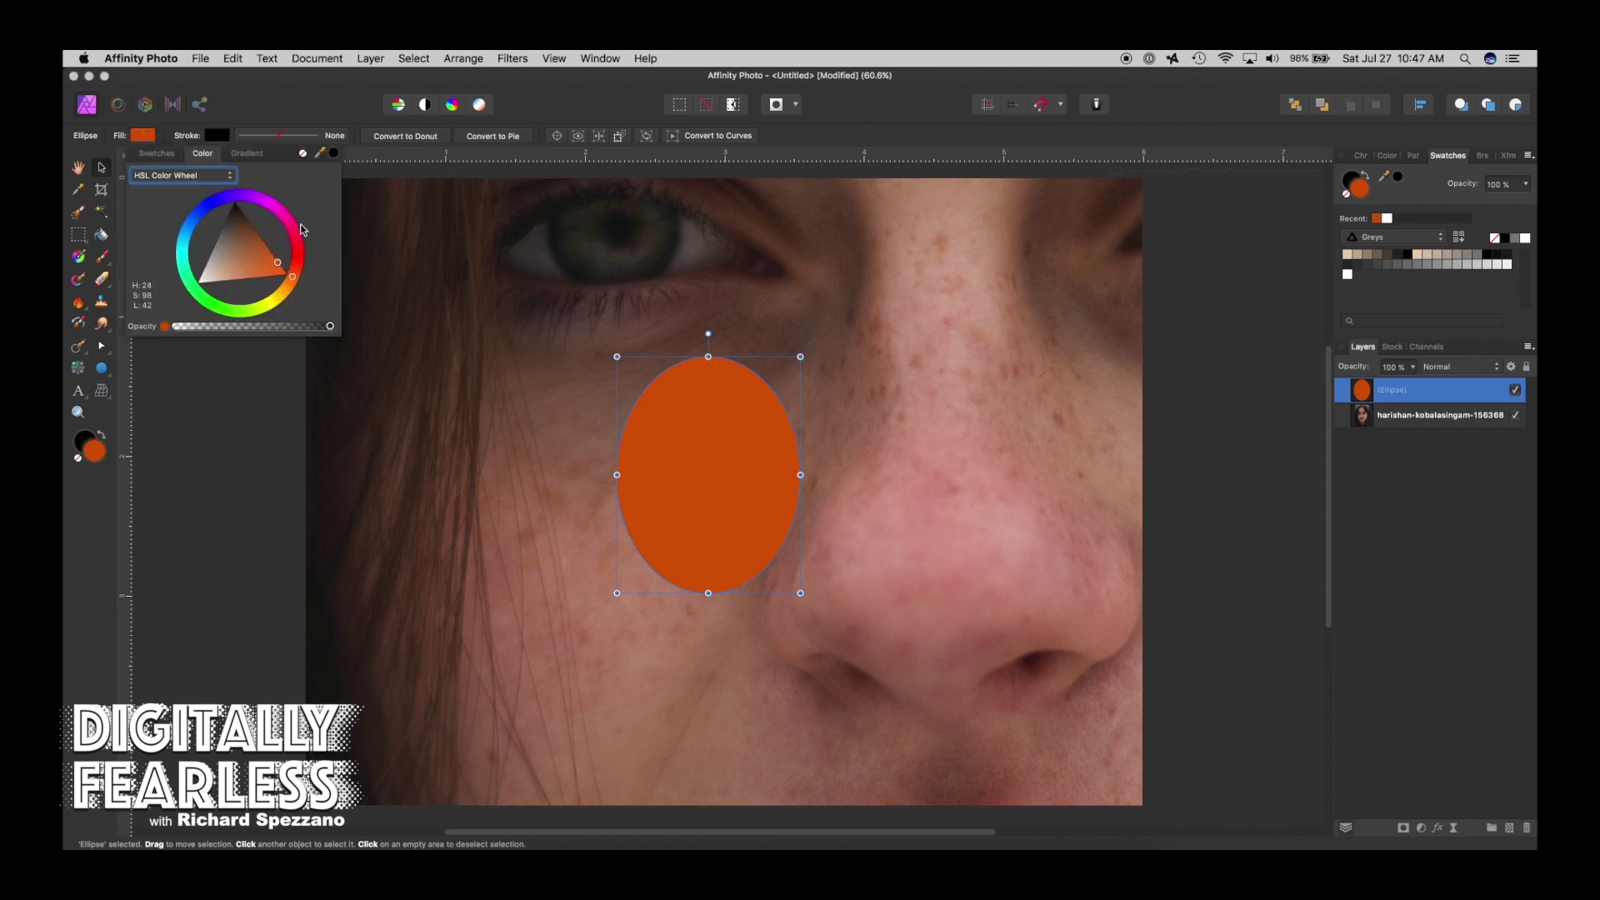
pyautogui.moveTo(334, 153); pyautogui.dragTo(623, 595)
pyautogui.click(334, 155)
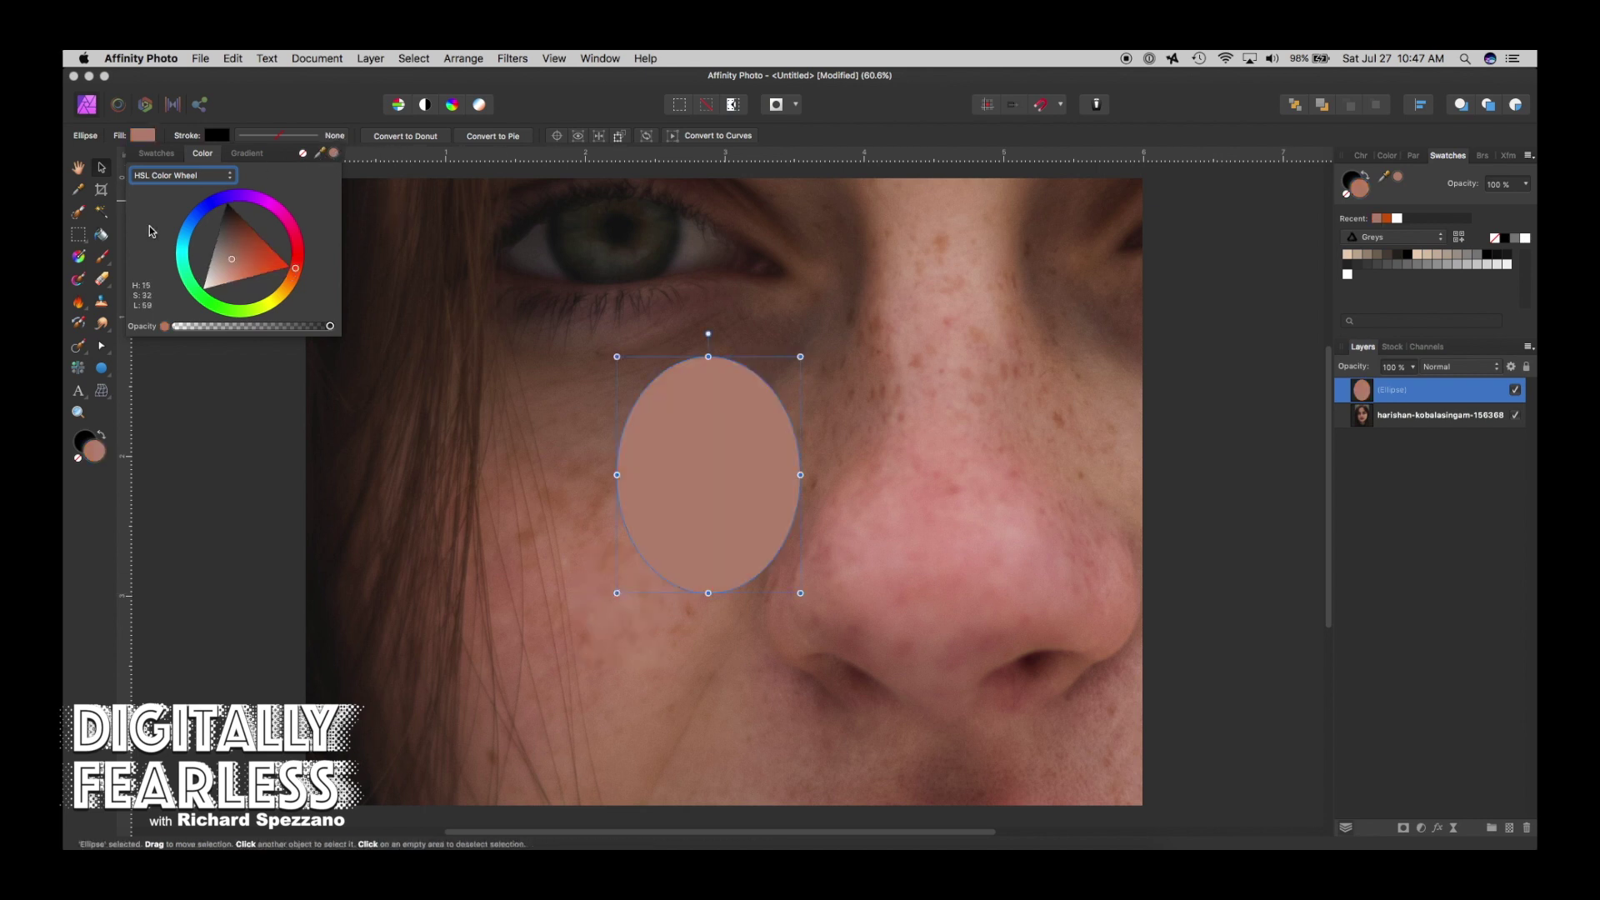
pyautogui.click(219, 438)
pyautogui.click(439, 440)
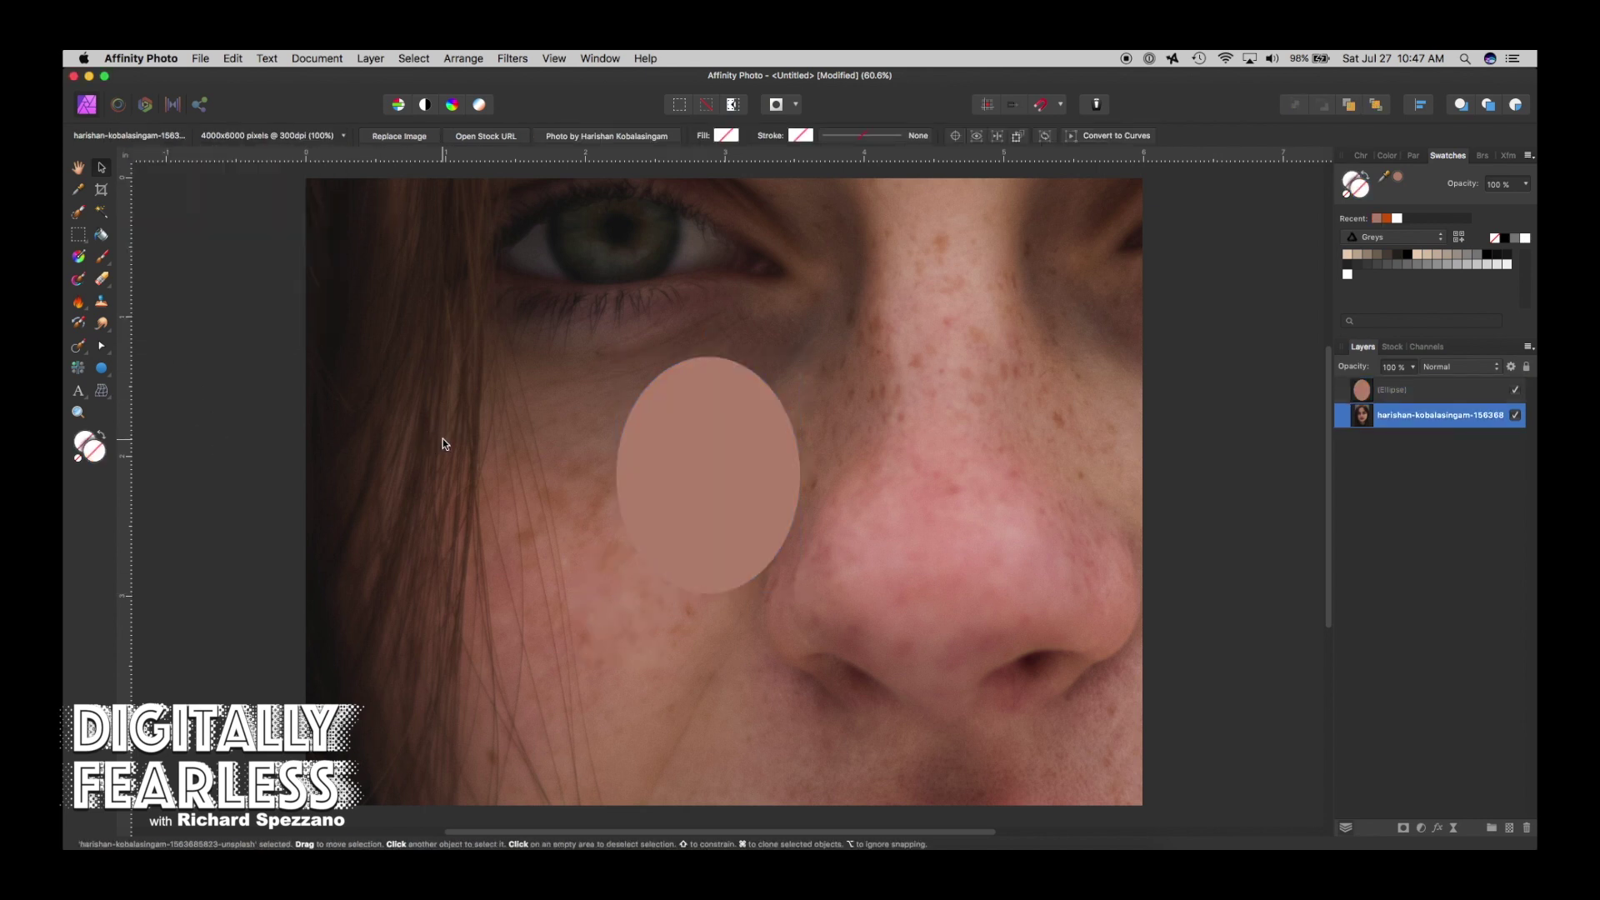
# Delete the stock face photo and move the oval slightly upward.
pyautogui.press('Delete')
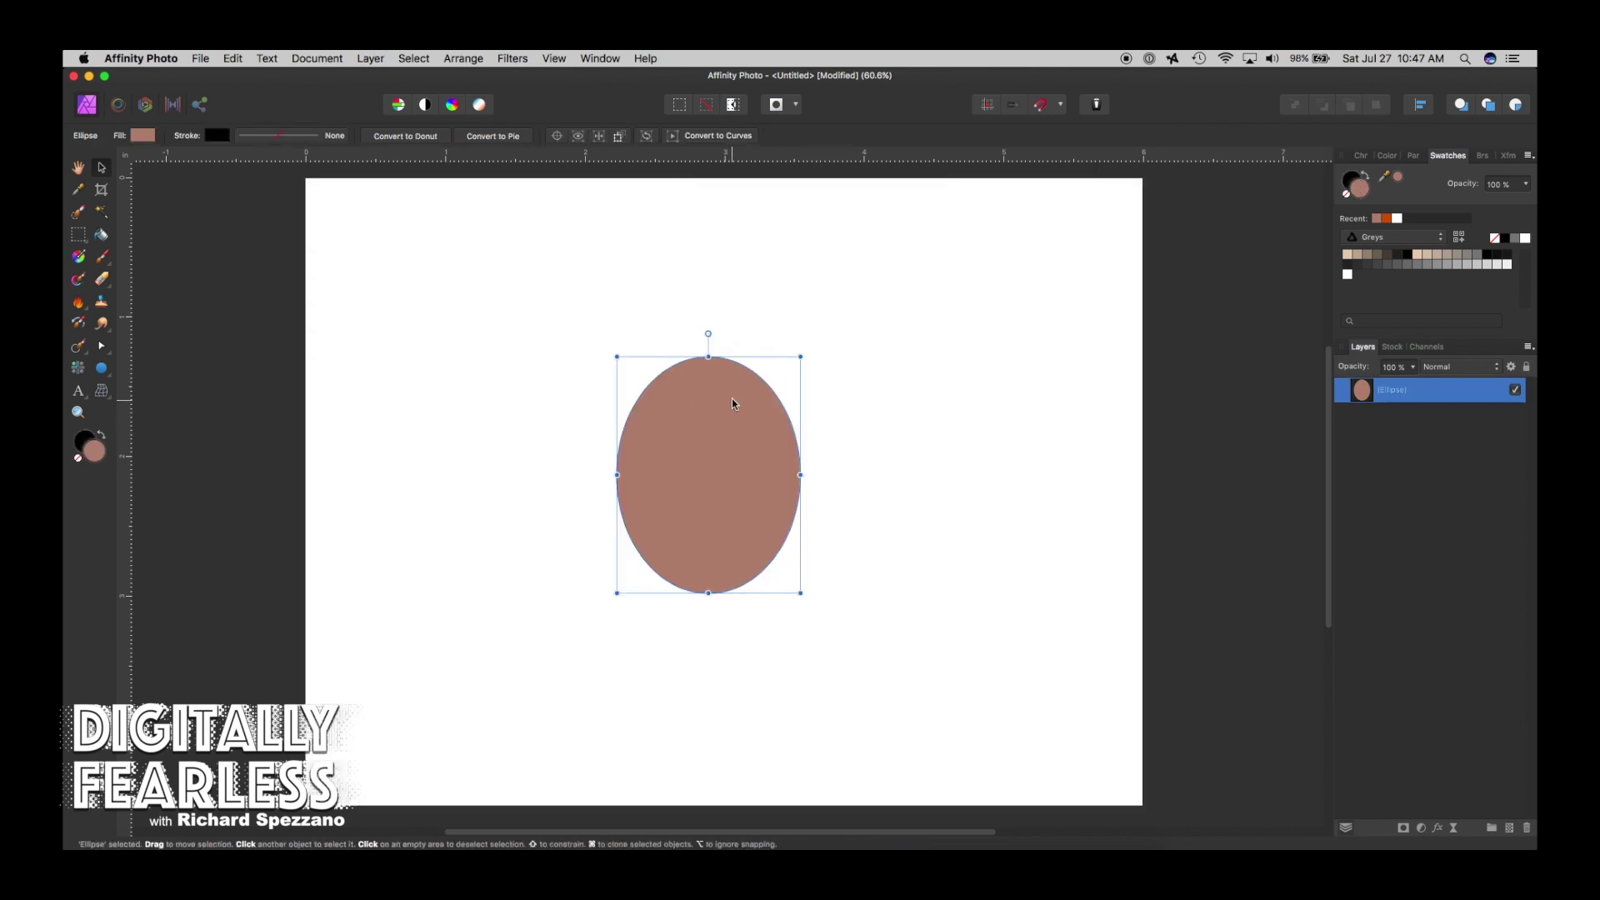
pyautogui.moveTo(730, 403); pyautogui.dragTo(743, 378)
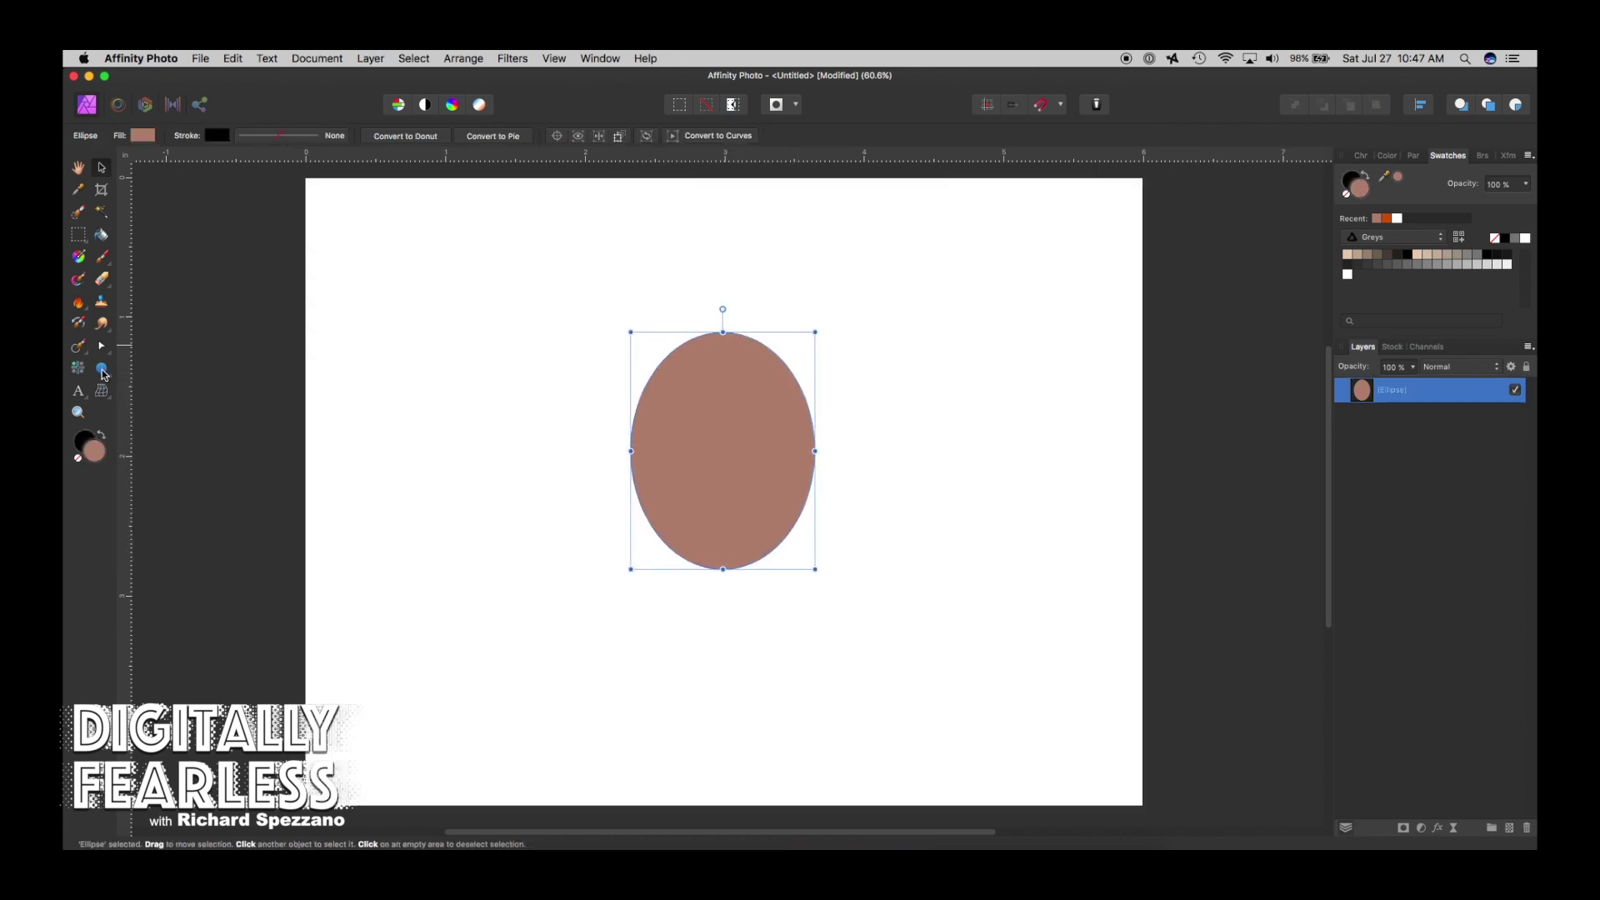
pyautogui.click(687, 293)
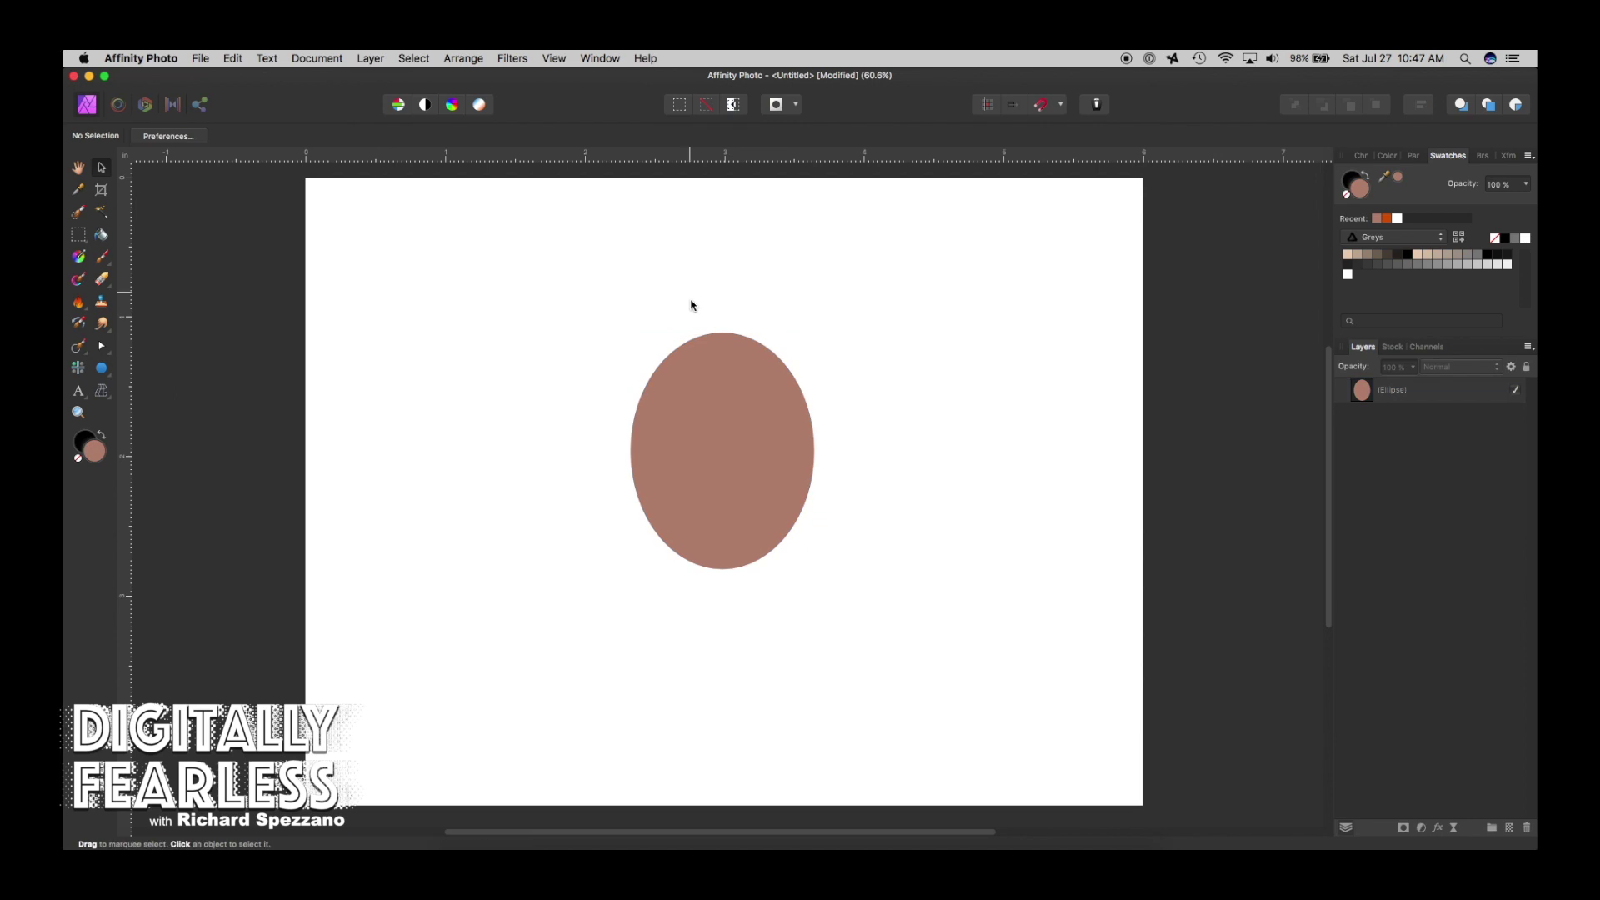
pyautogui.click(710, 352)
pyautogui.click(478, 333)
pyautogui.click(681, 377)
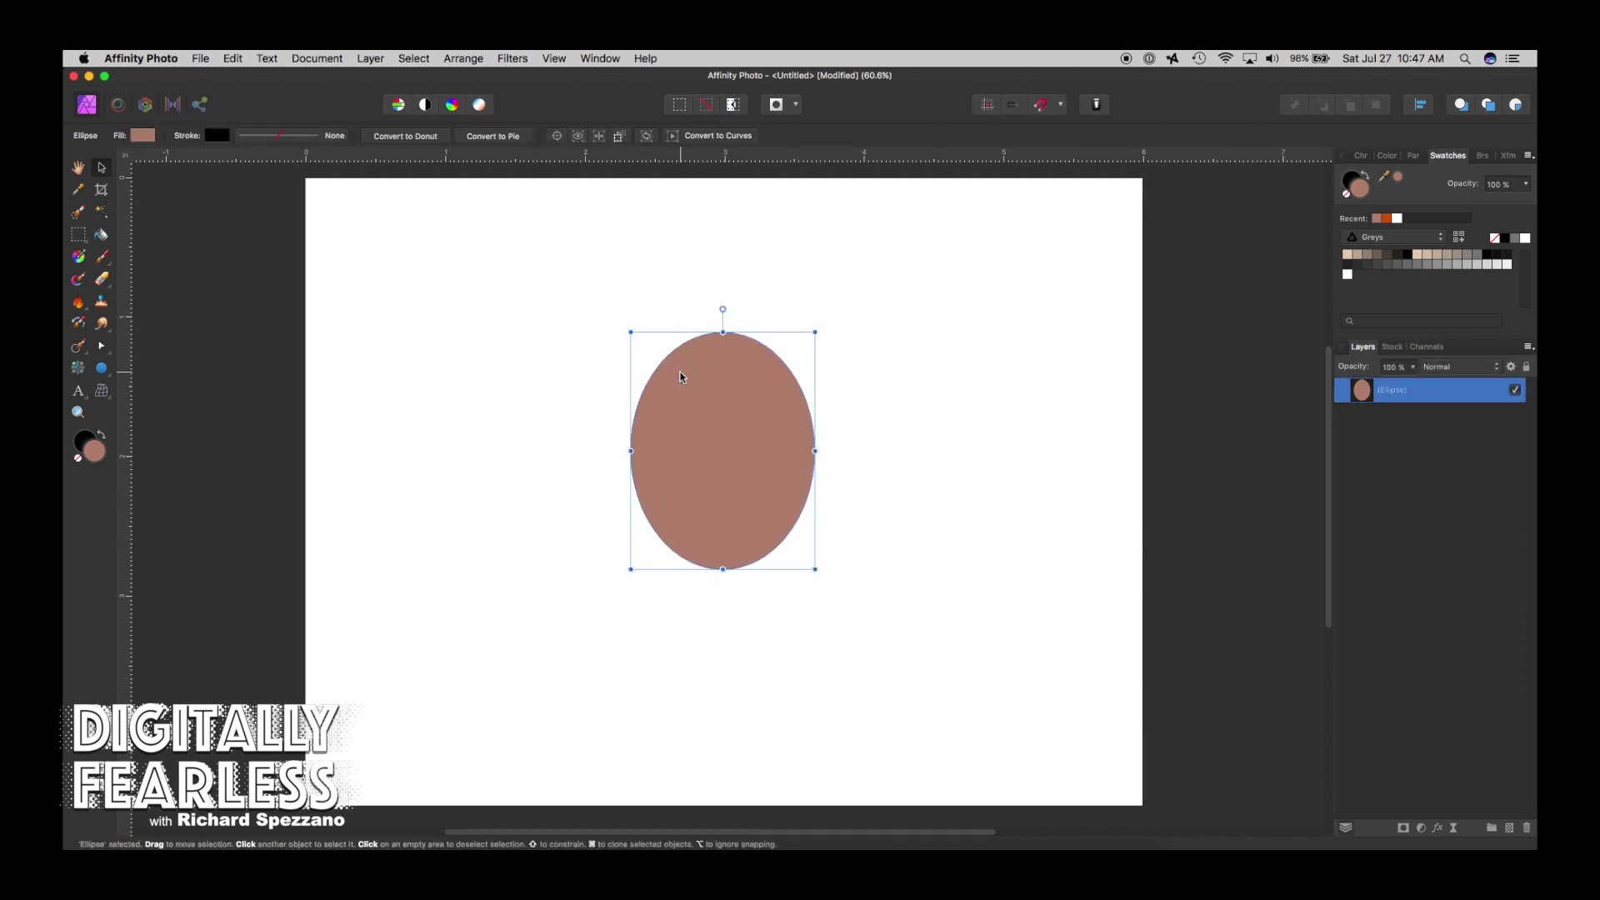
# Draw a small ellipse on the face's upper right and zoom in on it.
pyautogui.click(103, 369)
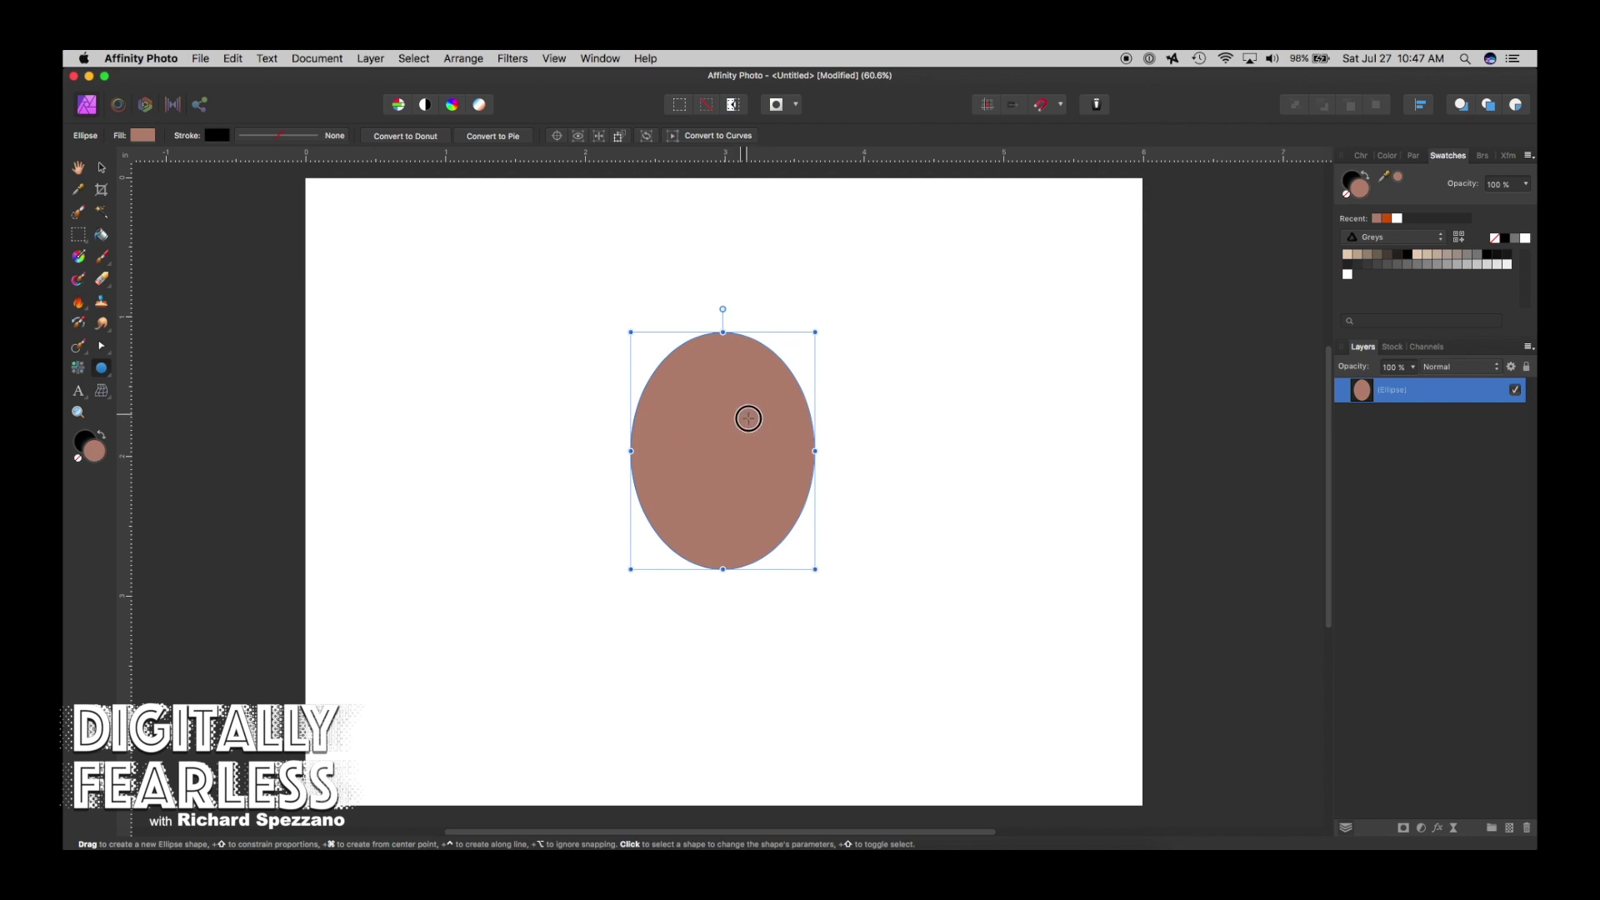
pyautogui.moveTo(740, 416); pyautogui.dragTo(783, 441)
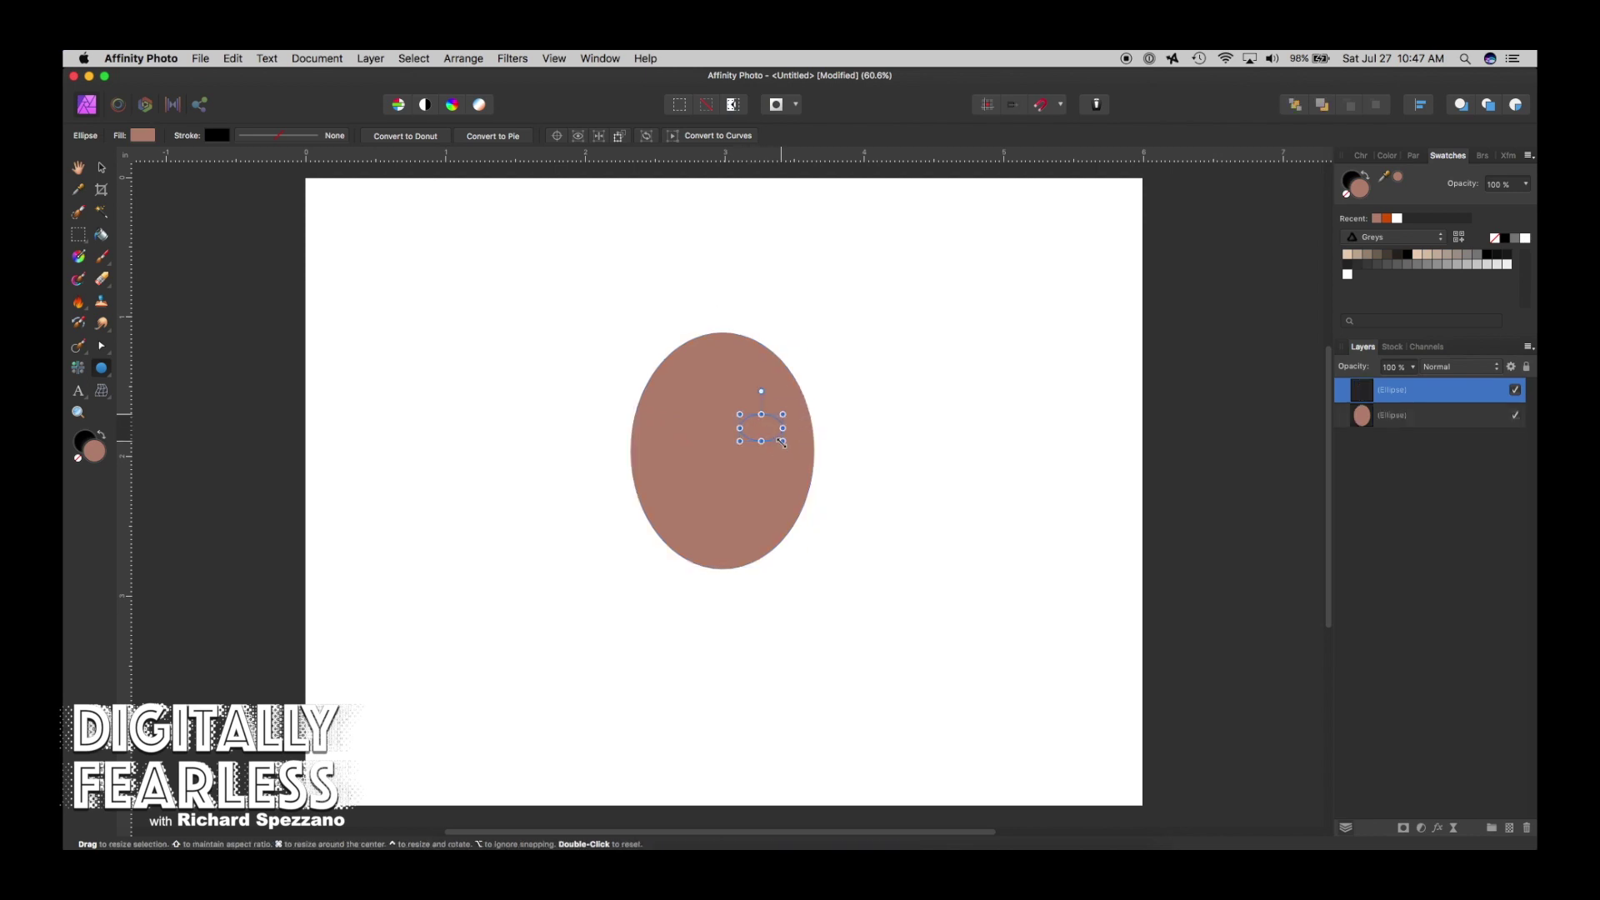
pyautogui.click(78, 409)
pyautogui.click(733, 434)
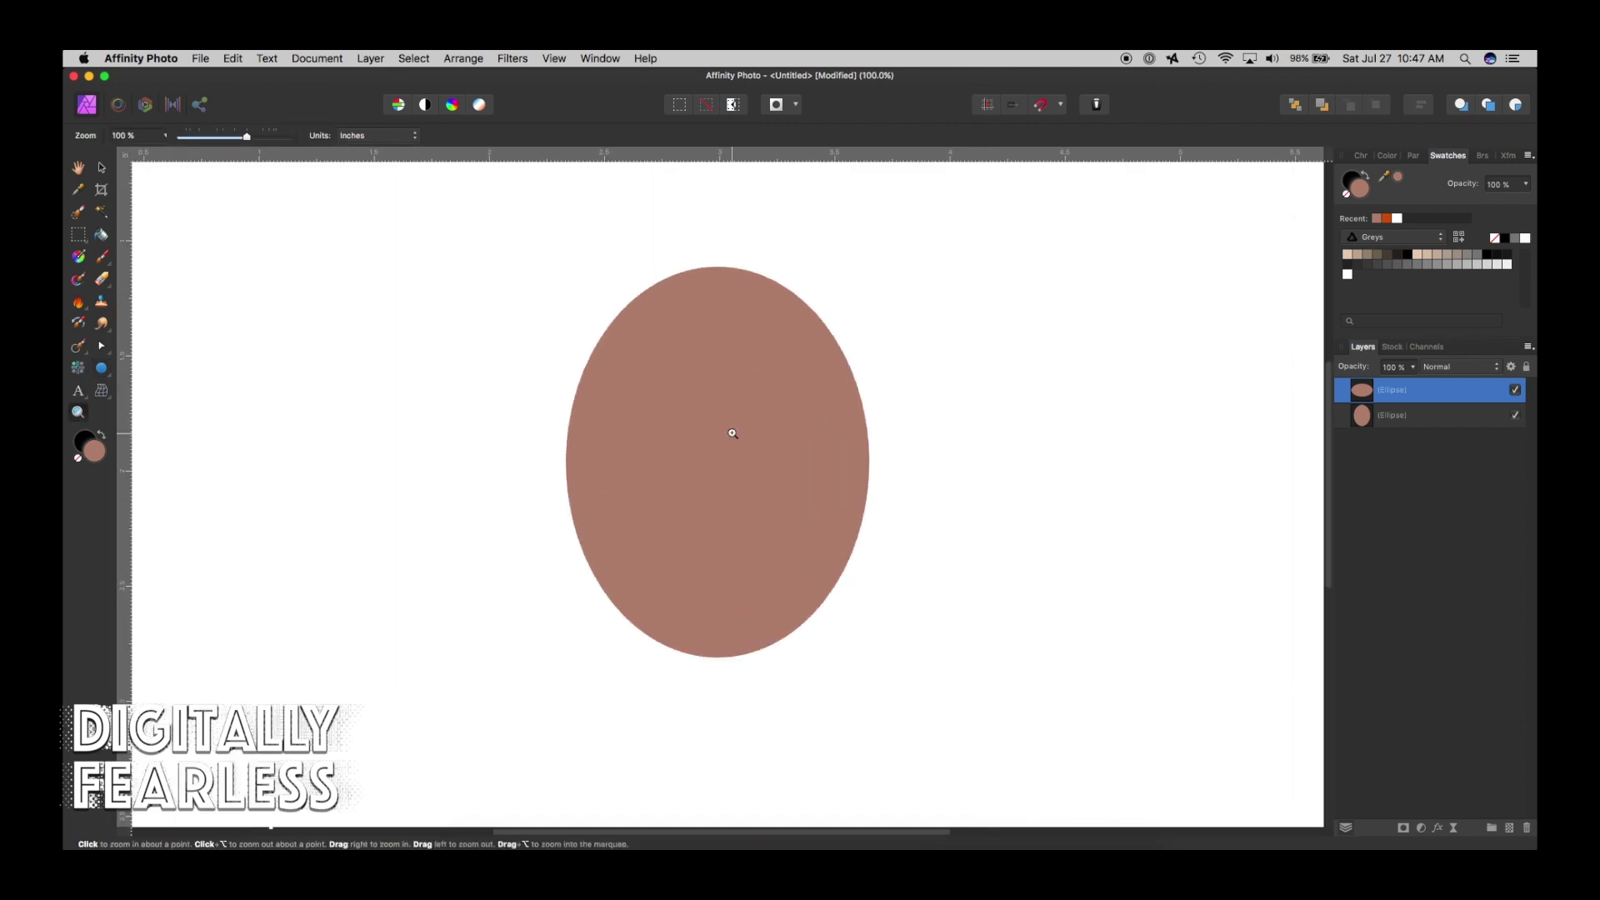
# Give the small ellipse a solid 0.1 pt outline.
pyautogui.click(733, 433)
pyautogui.click(101, 167)
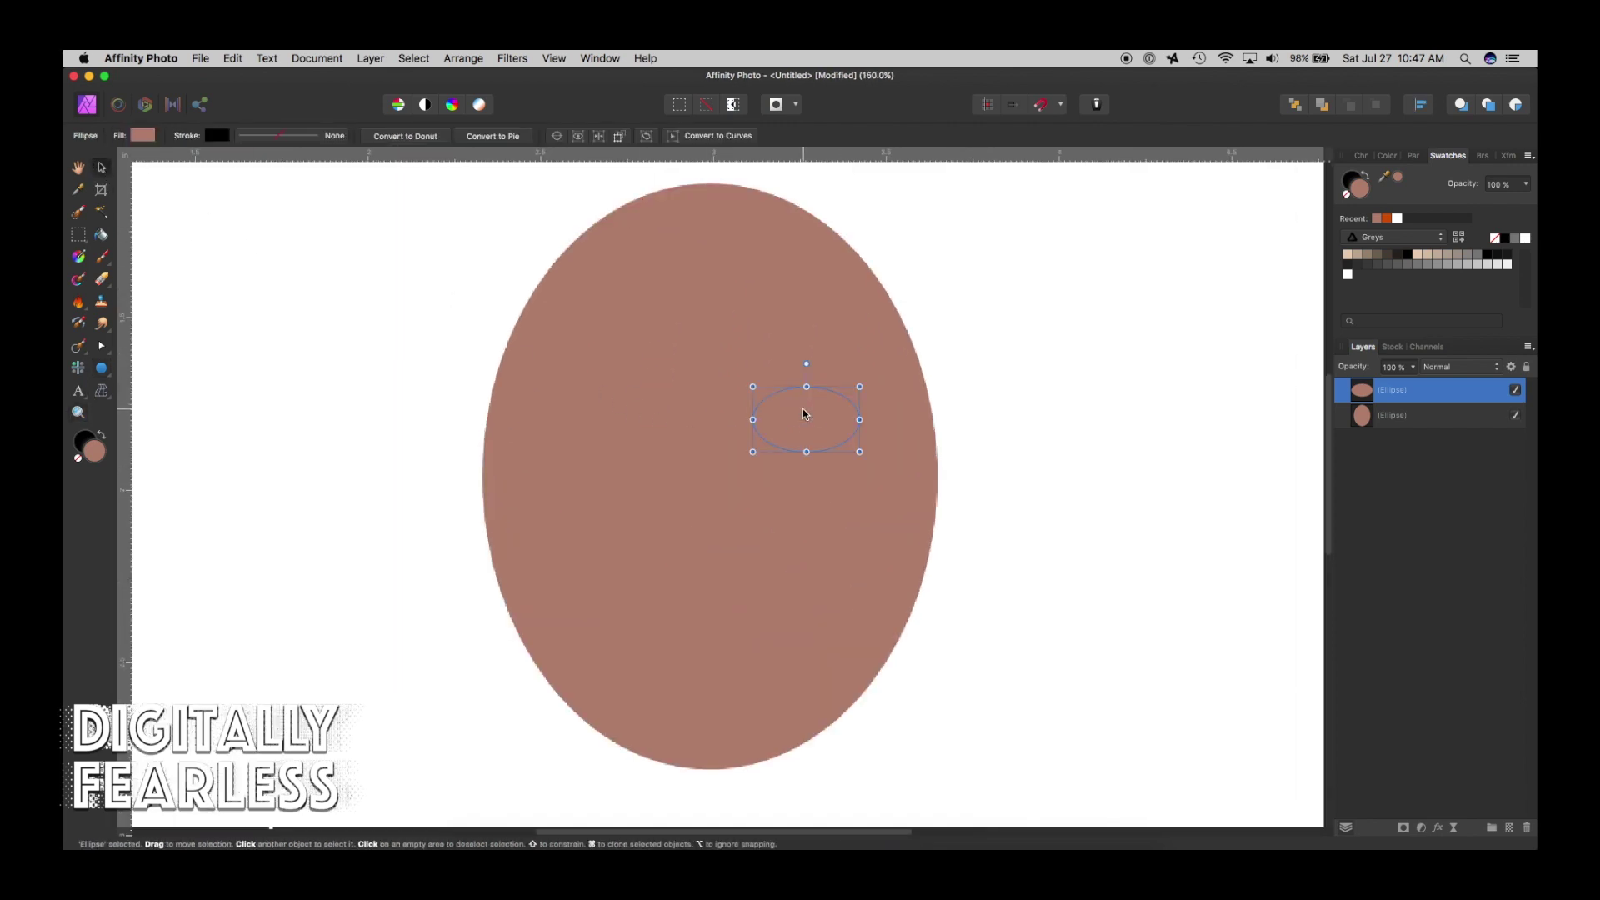
pyautogui.click(258, 141)
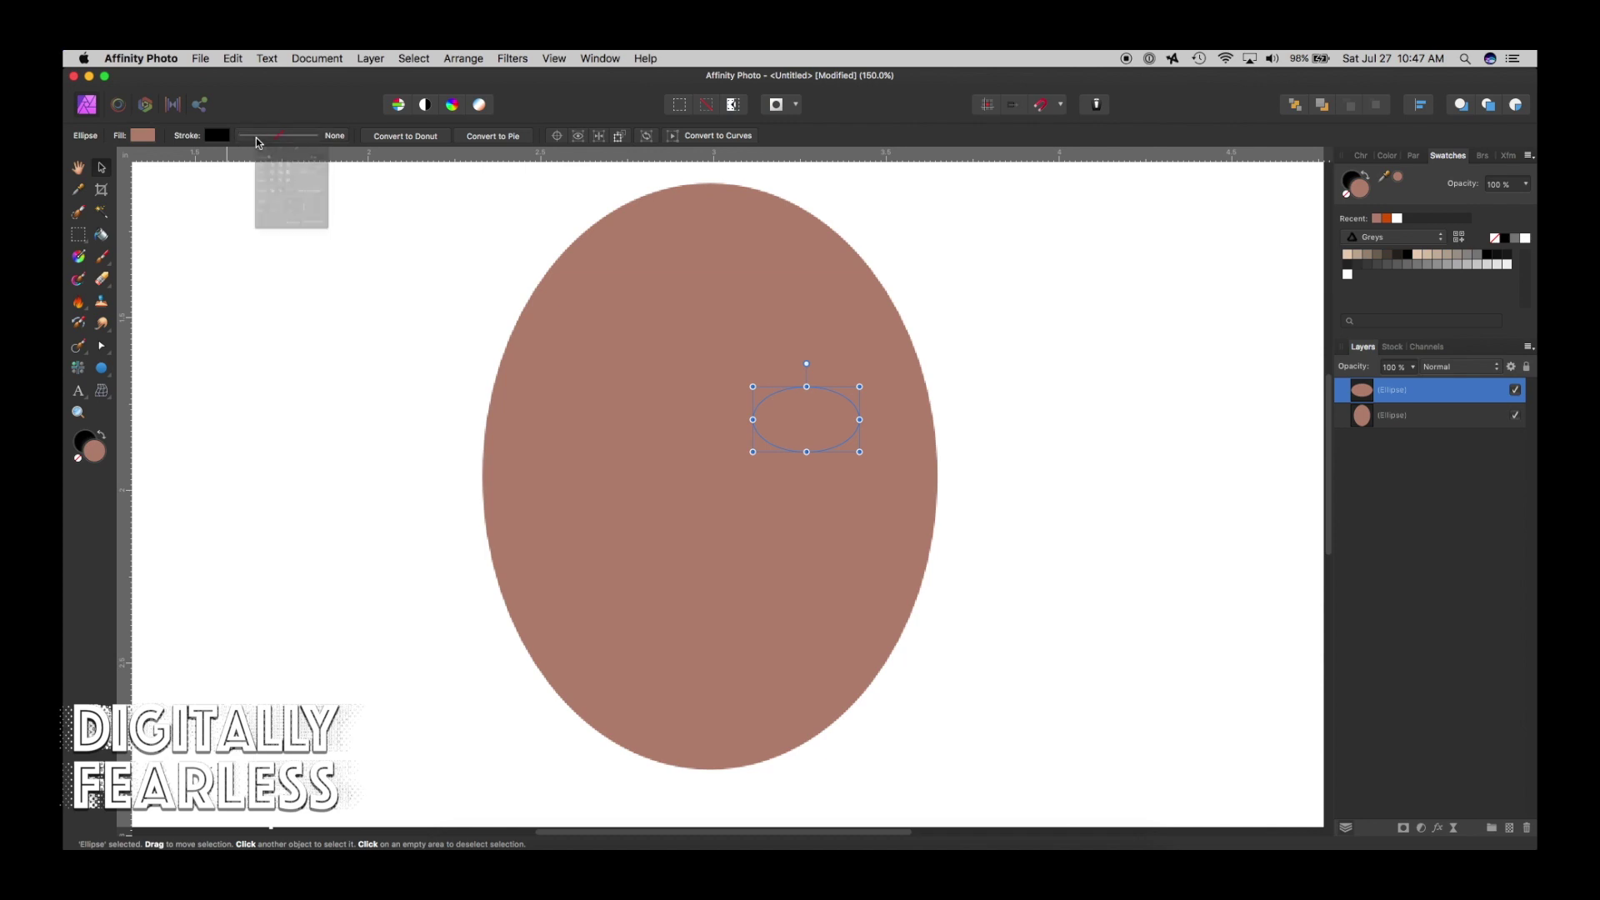
pyautogui.click(264, 161)
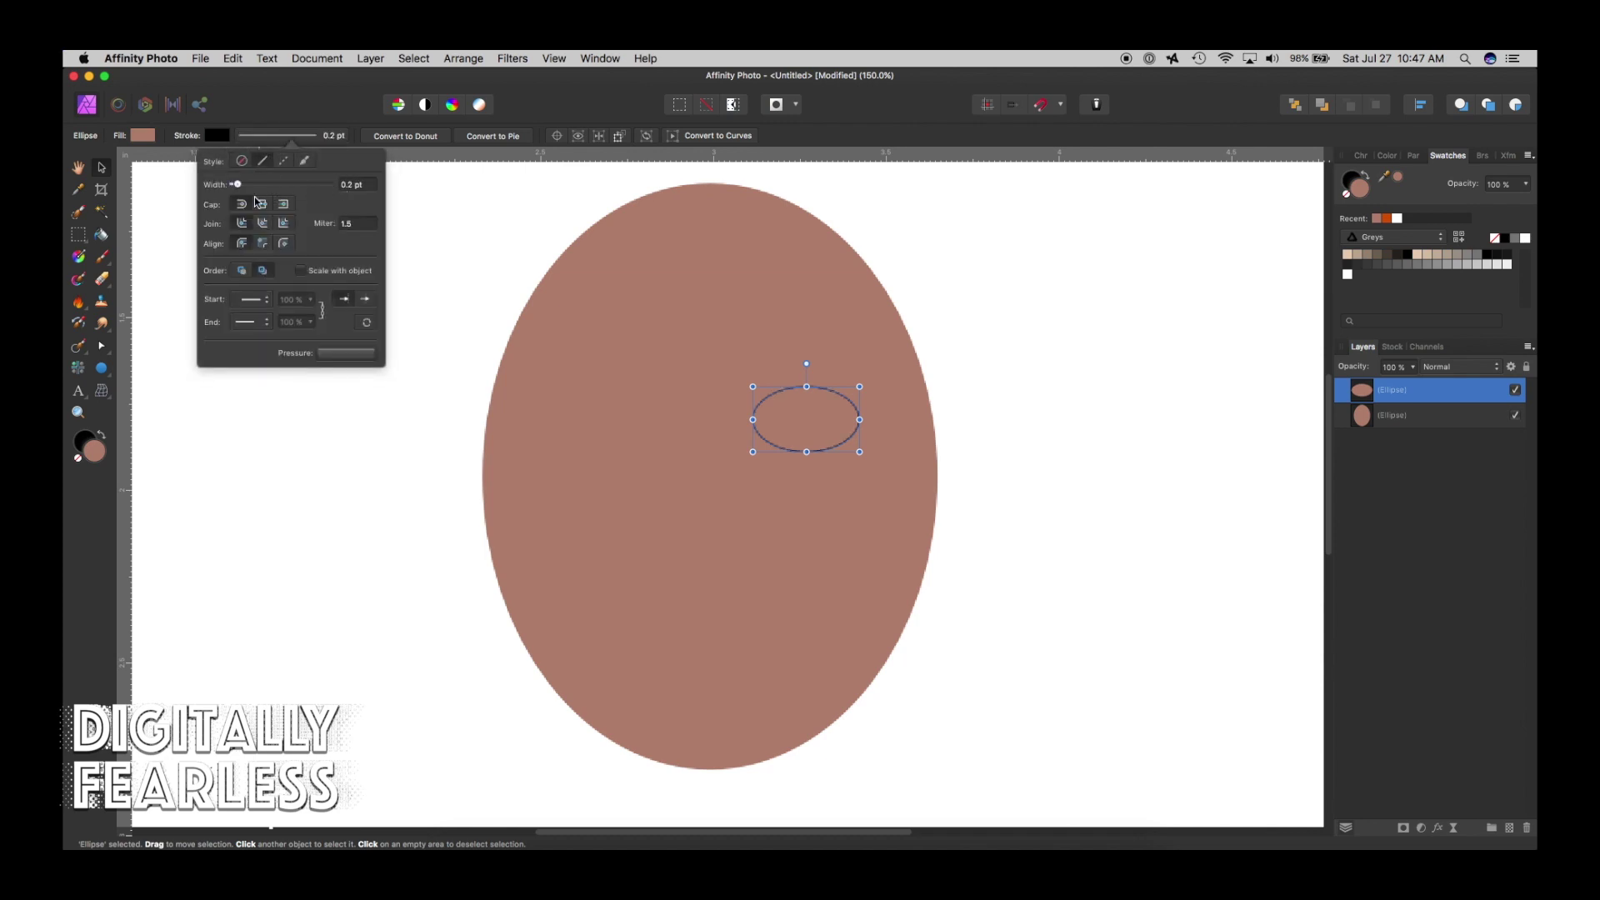
pyautogui.moveTo(239, 190); pyautogui.dragTo(236, 187)
# Colour the small ellipse's outline a dark reddish-brown sampled from the face.
pyautogui.click(215, 136)
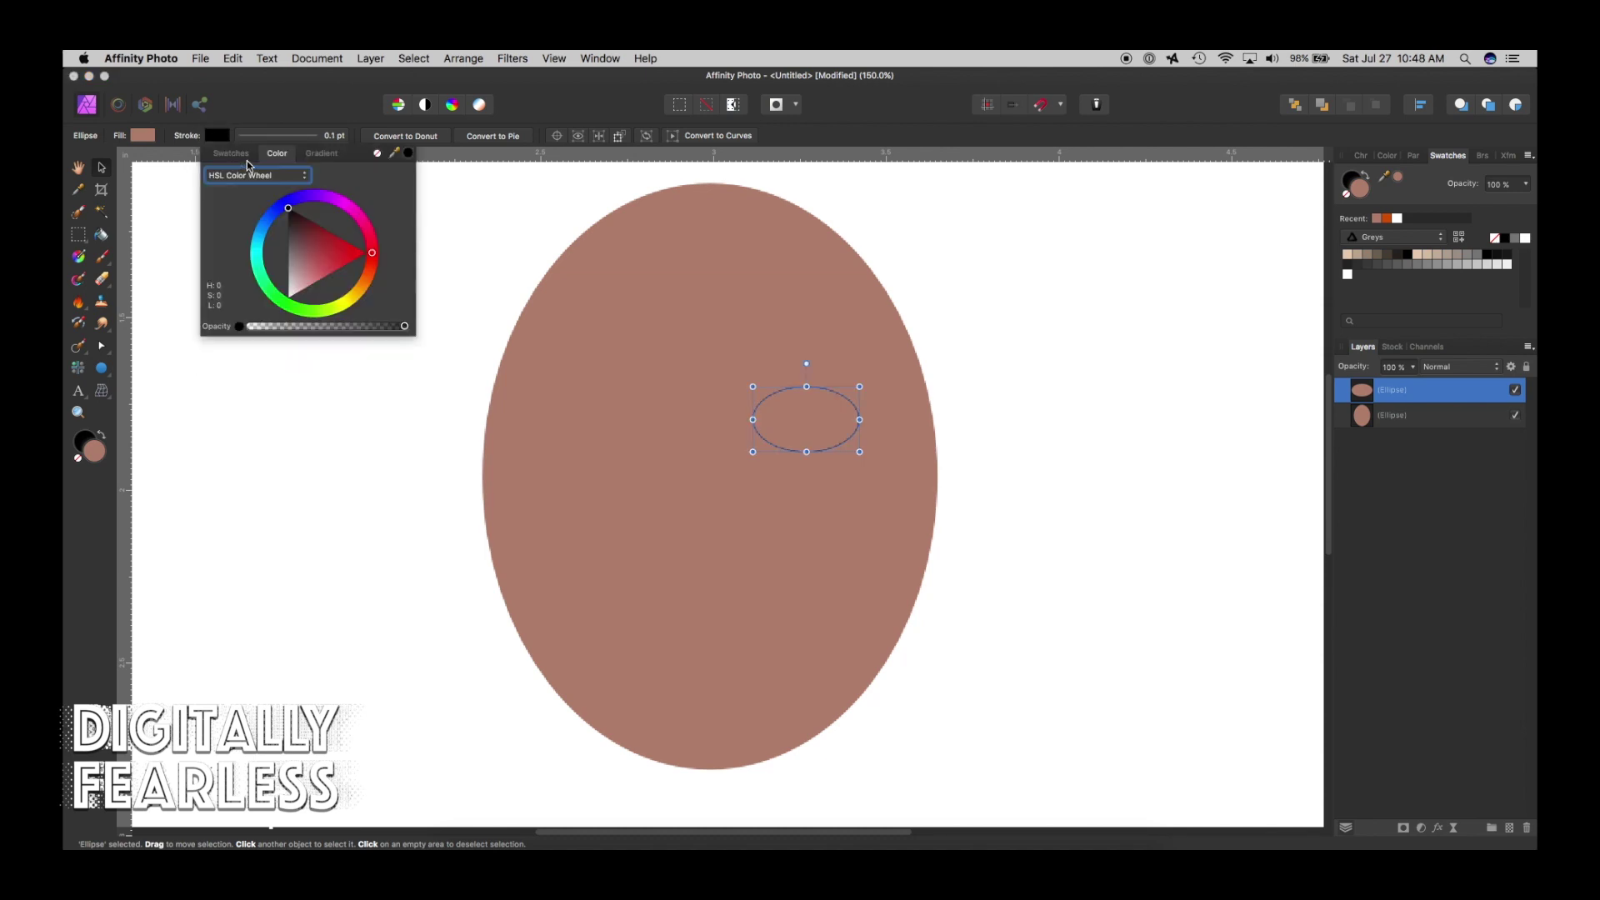
pyautogui.moveTo(405, 153); pyautogui.dragTo(629, 383)
pyautogui.click(408, 154)
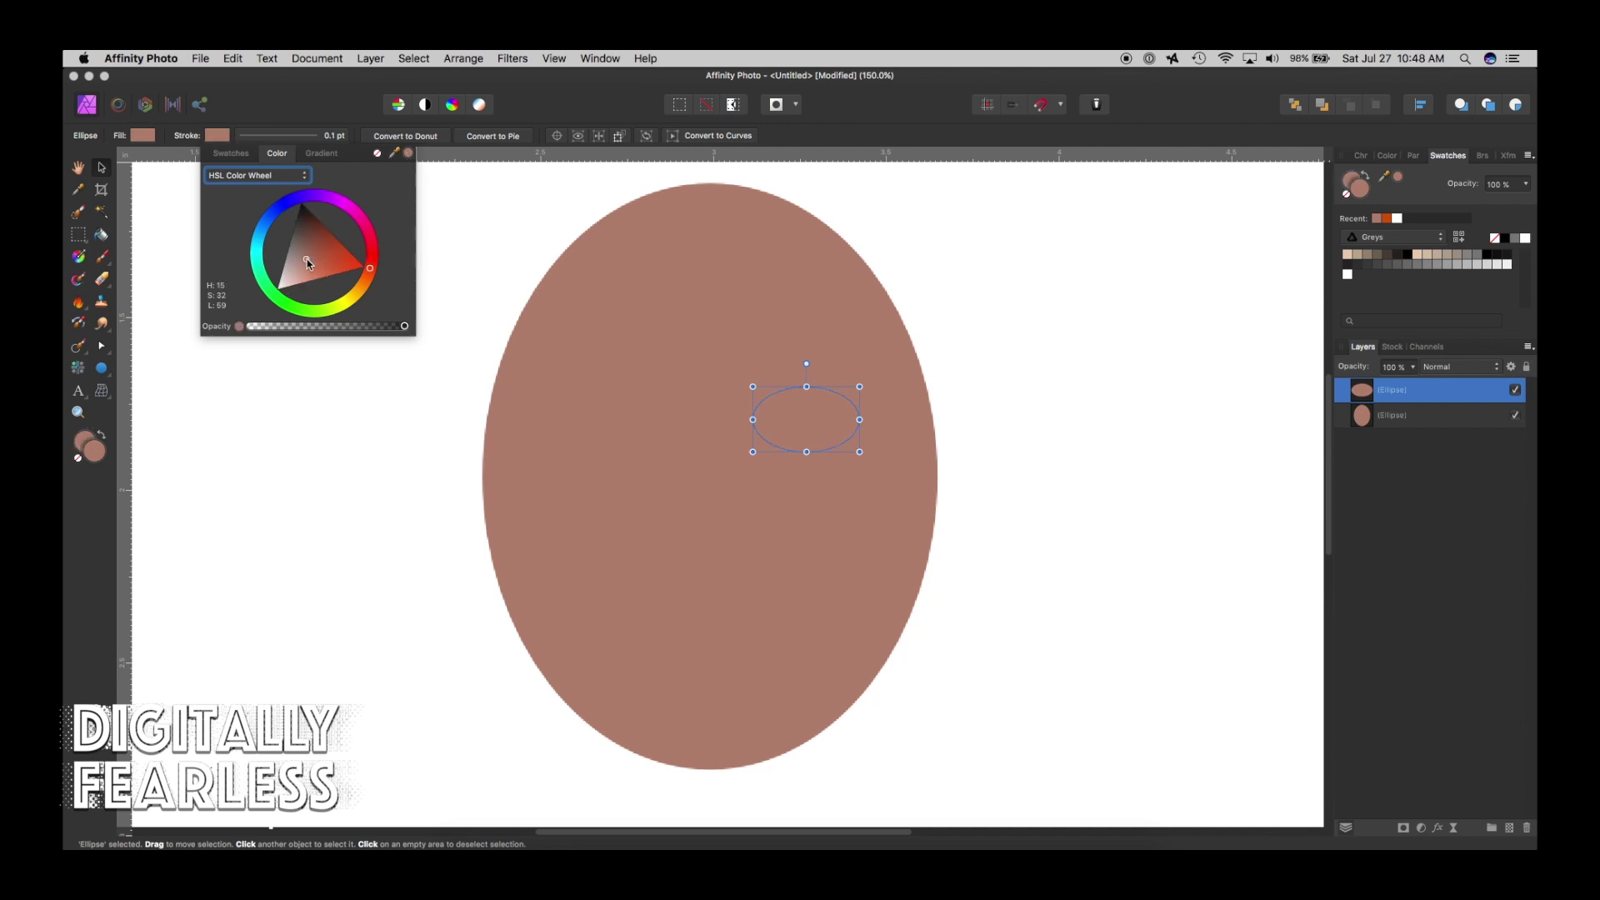
pyautogui.moveTo(306, 259); pyautogui.dragTo(318, 237)
# Give the large face ellipse a solid 0.2 pt dark reddish-brown outline.
pyautogui.click(678, 268)
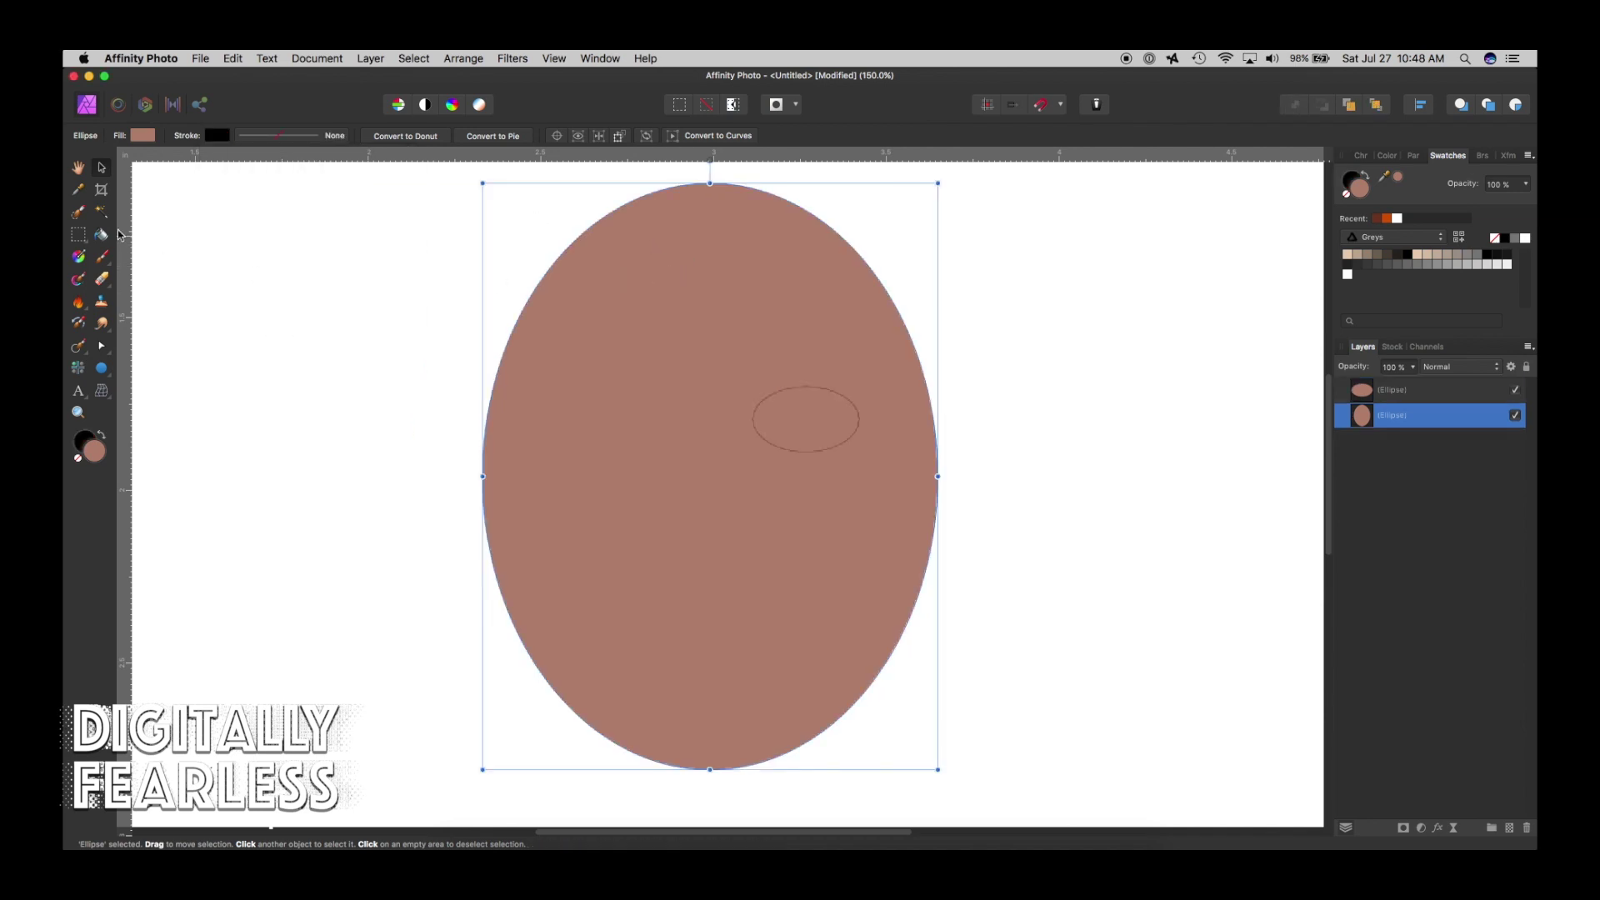
pyautogui.click(264, 139)
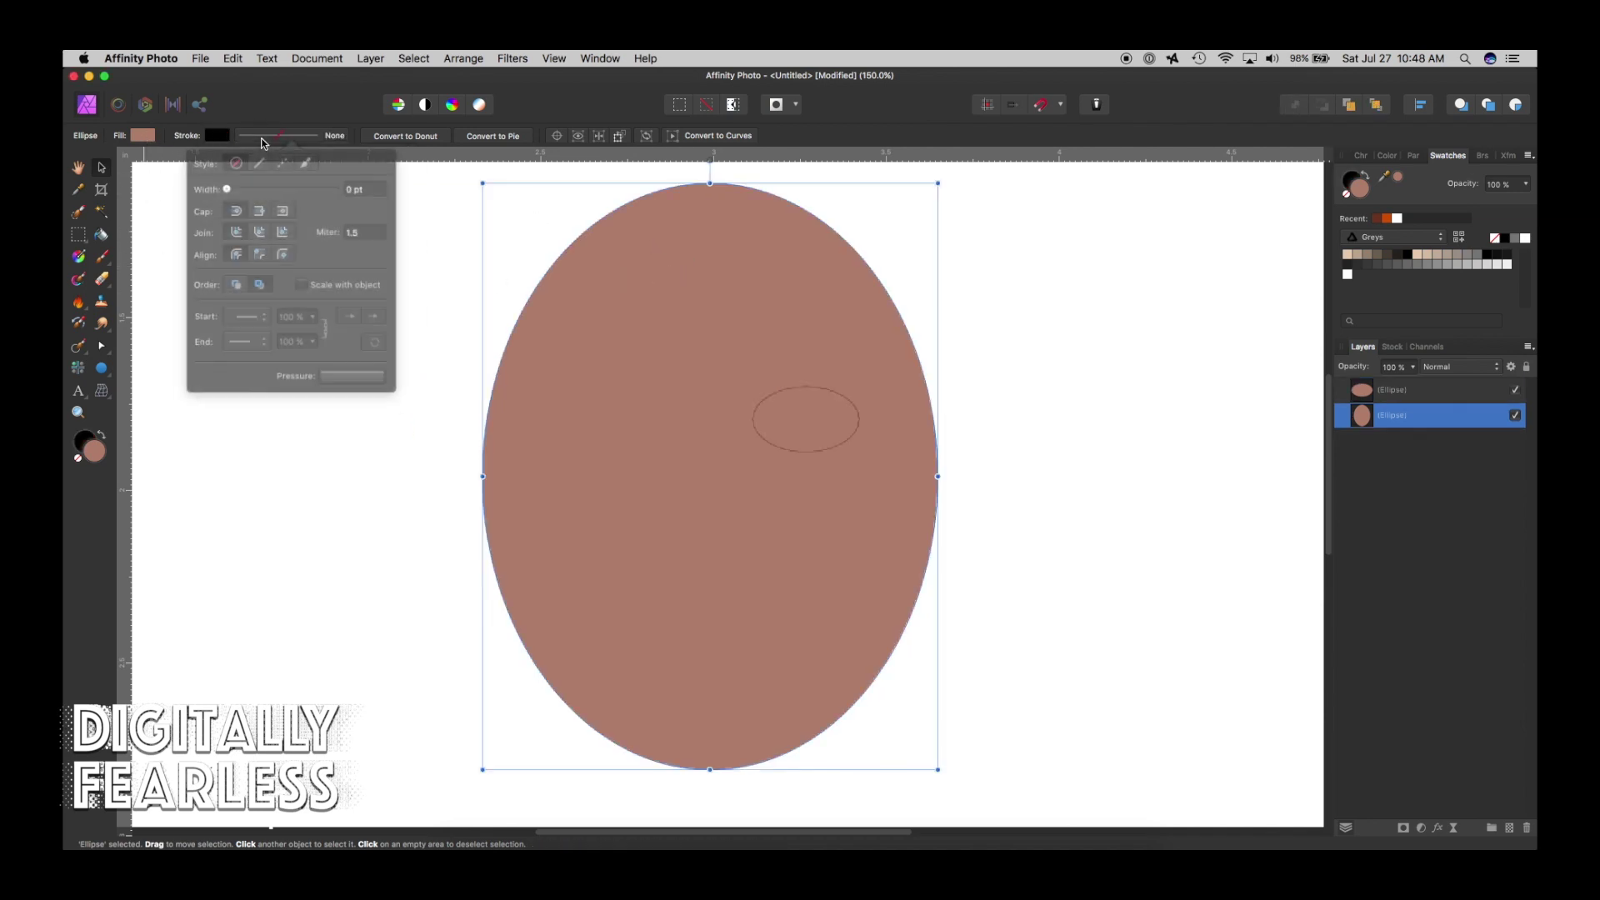
pyautogui.click(263, 166)
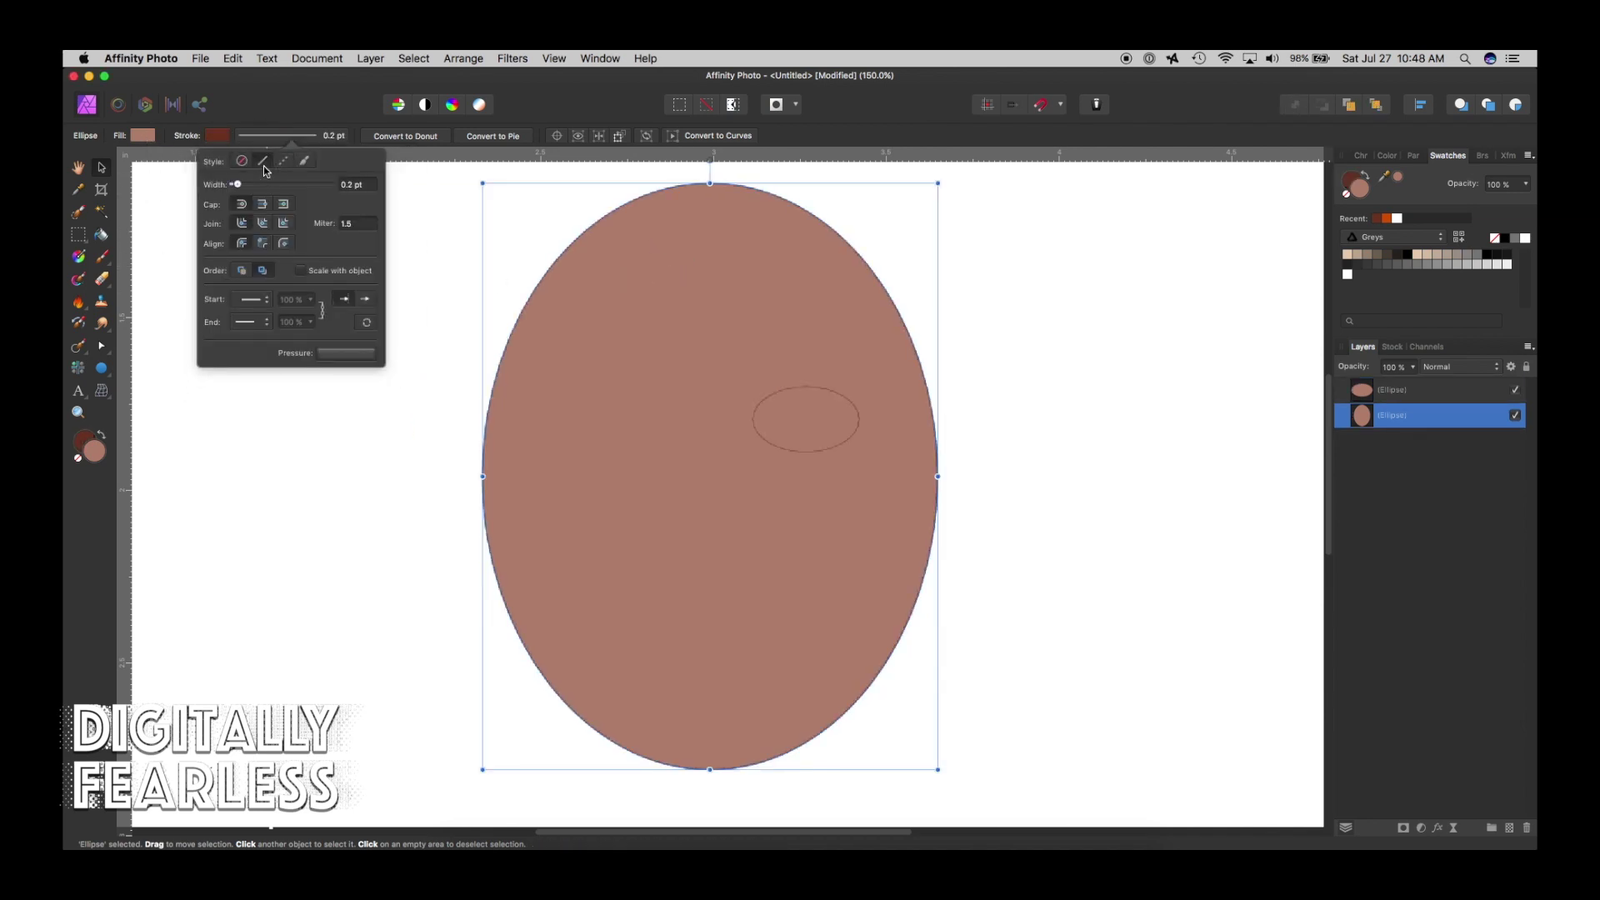
pyautogui.click(219, 136)
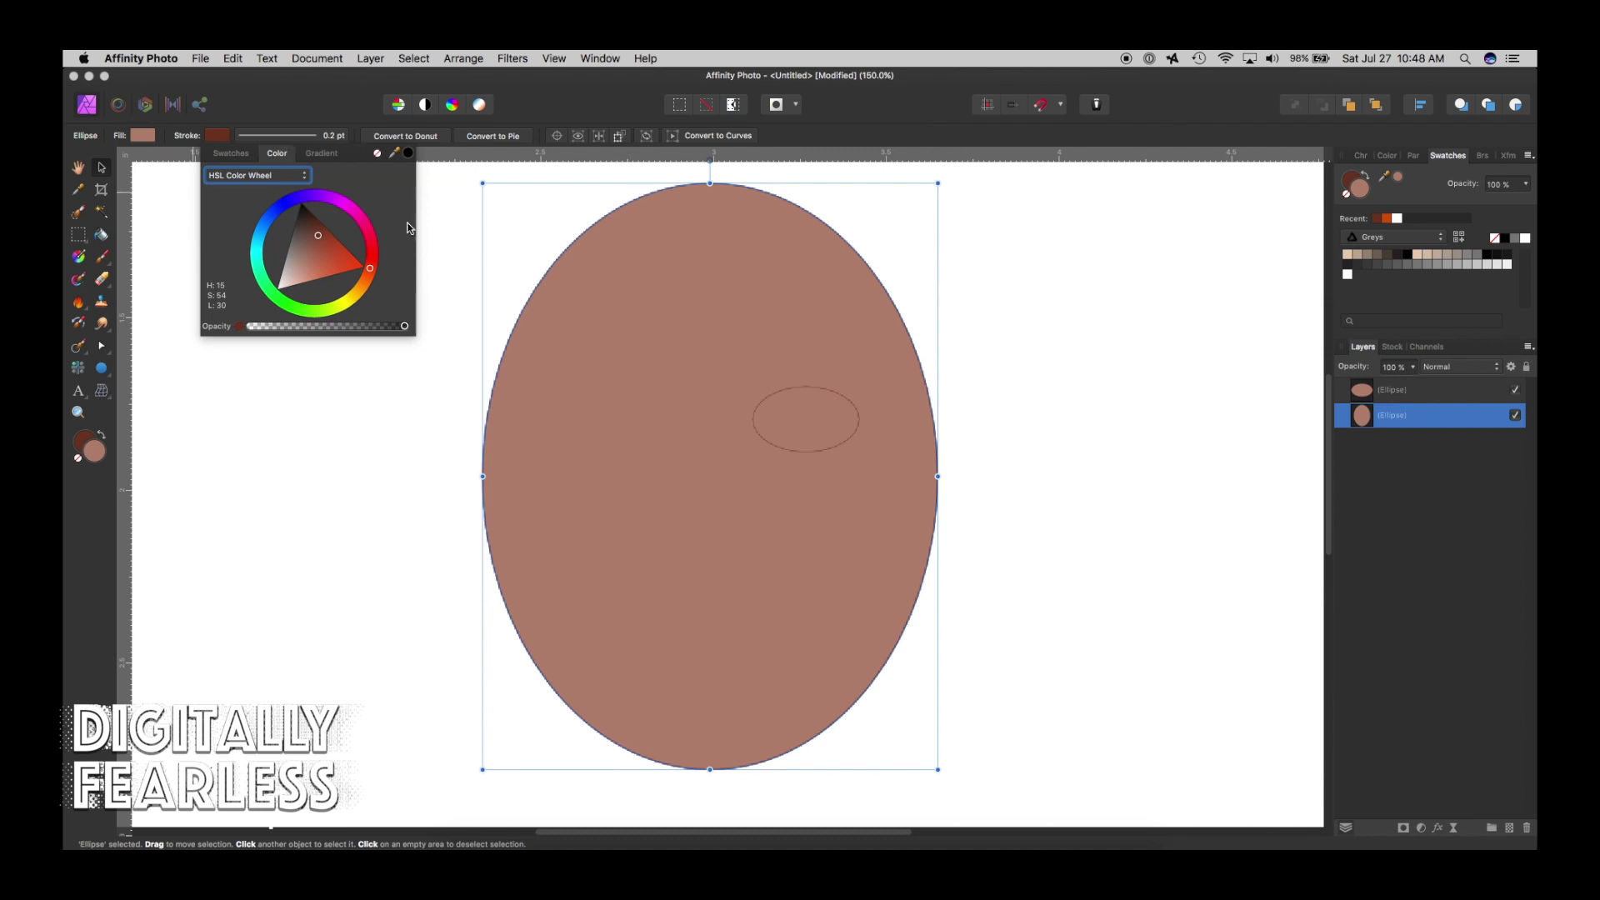
pyautogui.click(477, 213)
pyautogui.click(613, 255)
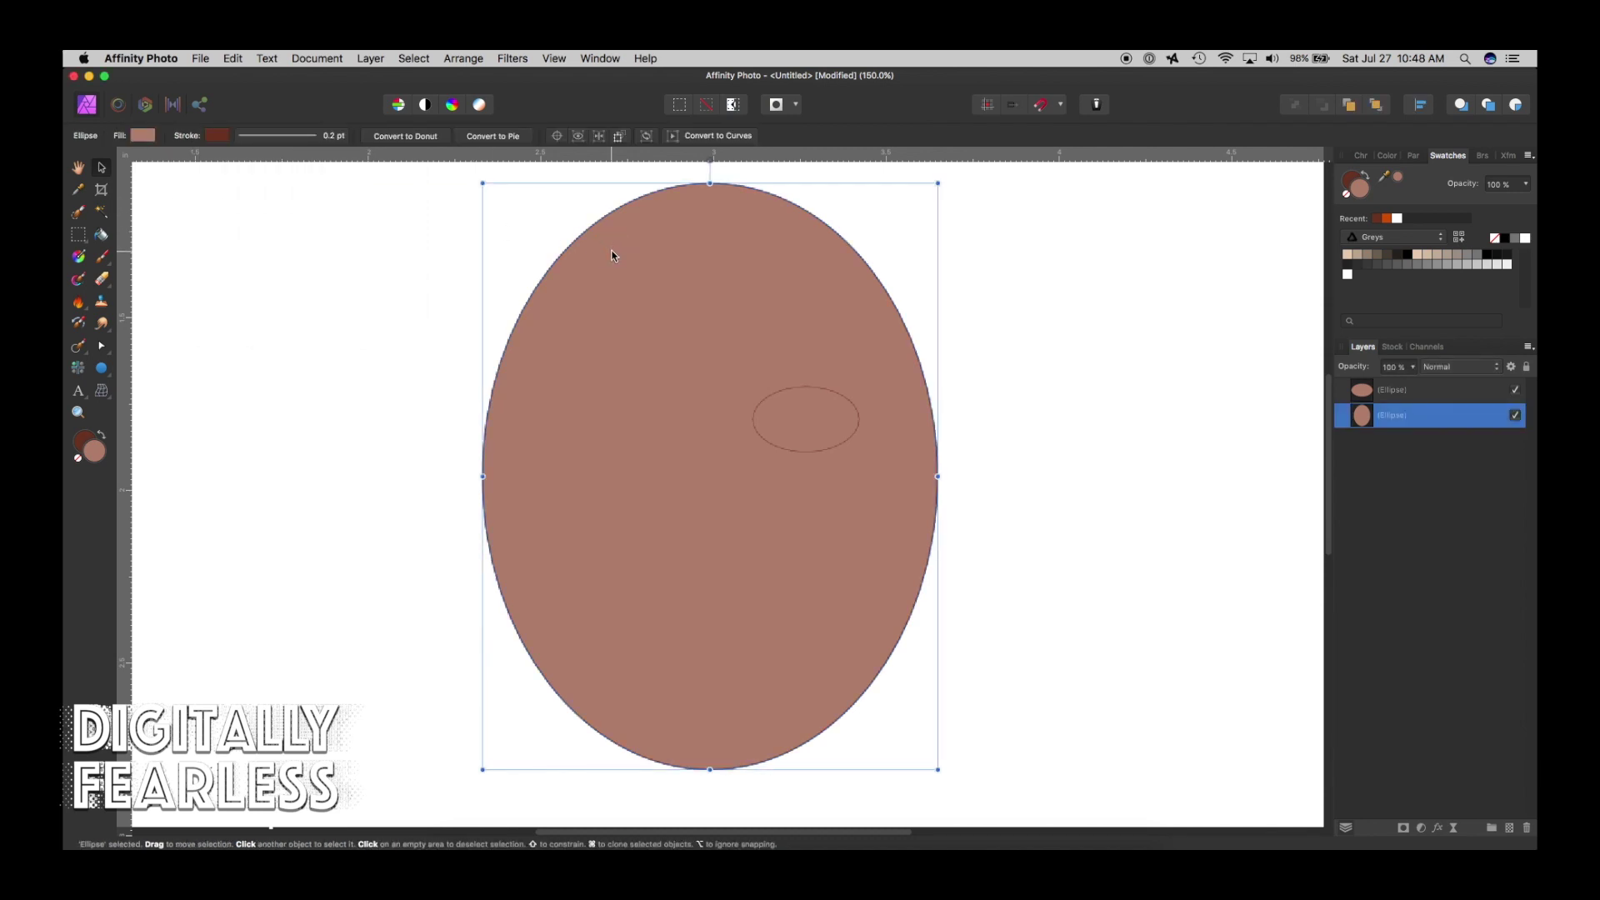
pyautogui.click(807, 411)
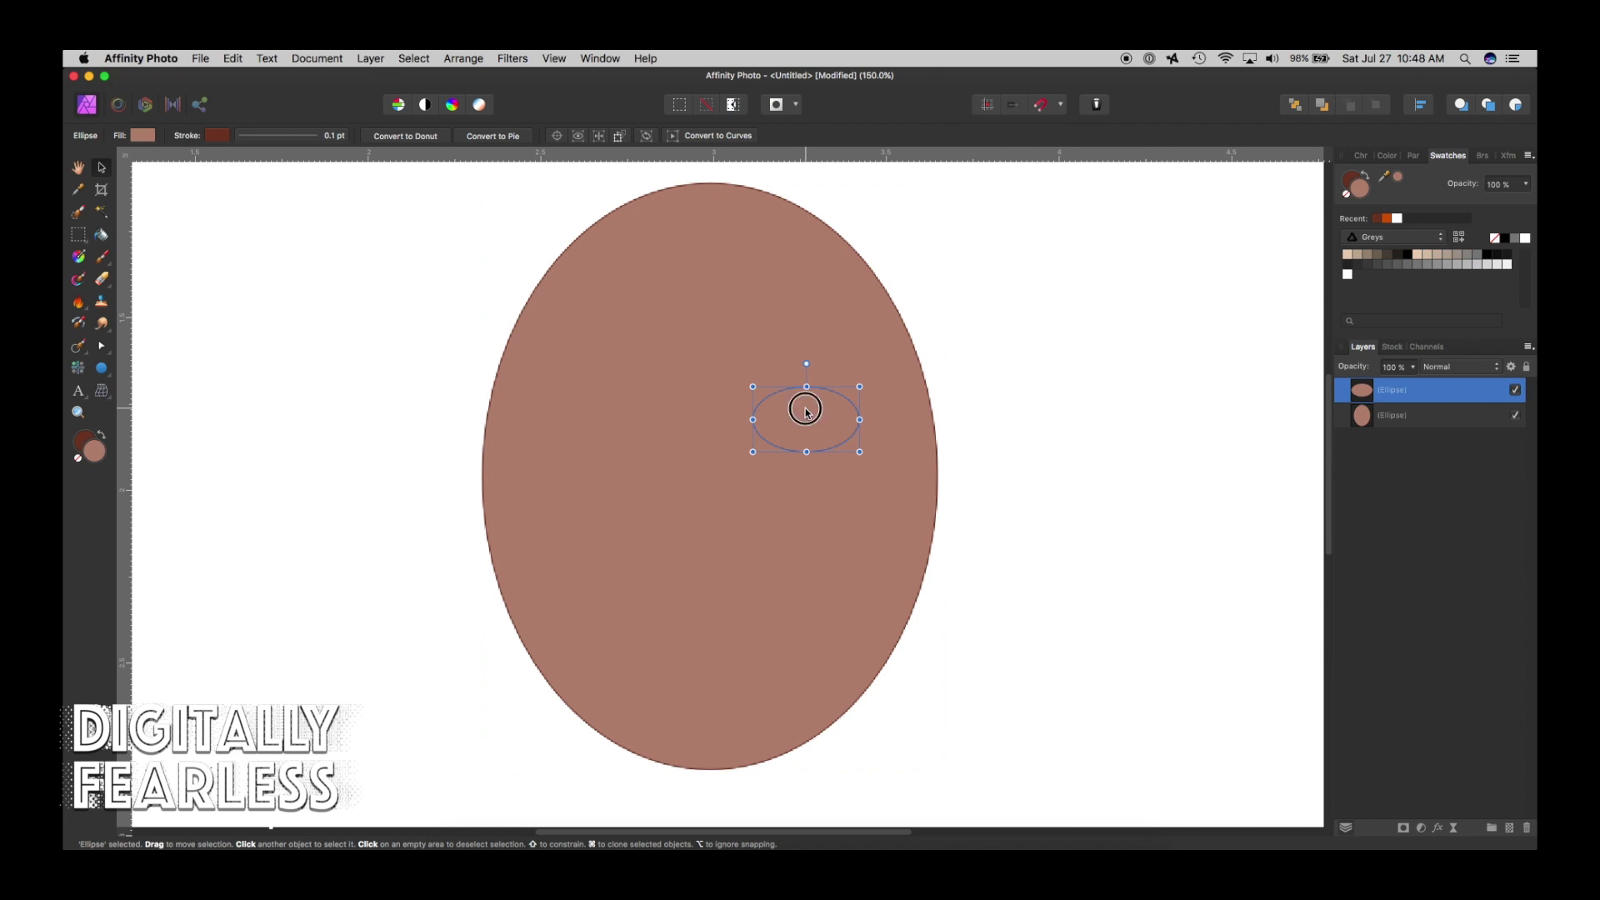
# Move the small eye ellipse down to the face's right side.
pyautogui.moveTo(808, 412); pyautogui.dragTo(834, 472)
pyautogui.click(853, 487)
pyautogui.press('alt')
# Duplicate the eye ellipse with Cmd+J and shrink the copy to about 0.29 × 0.17 in.
pyautogui.press('super+j')
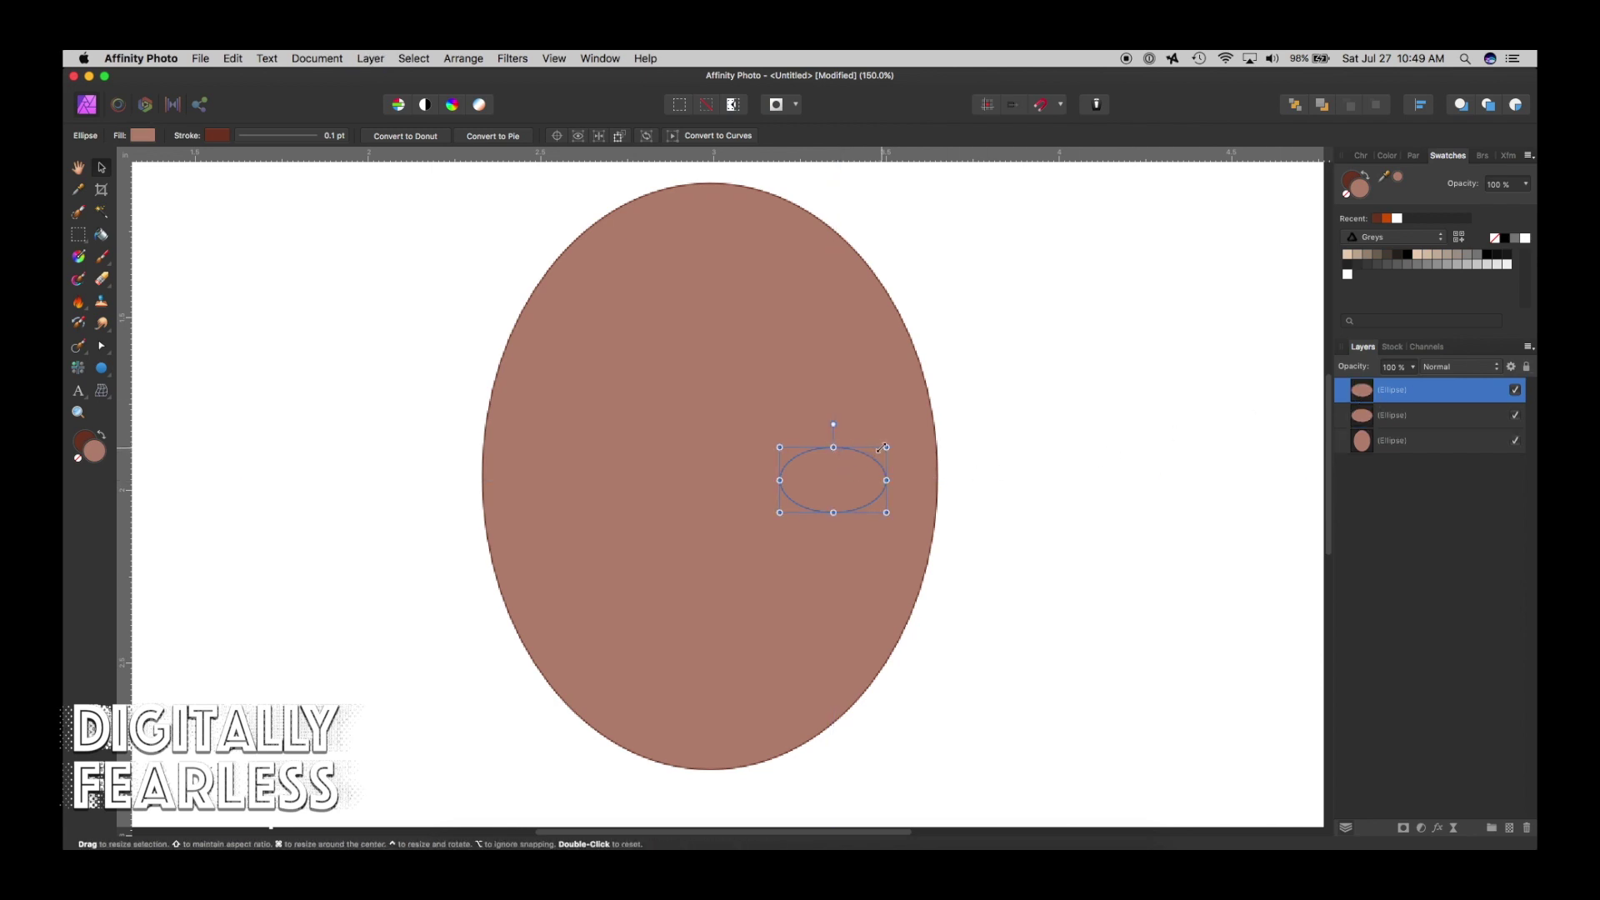
pyautogui.moveTo(886, 448); pyautogui.dragTo(834, 451)
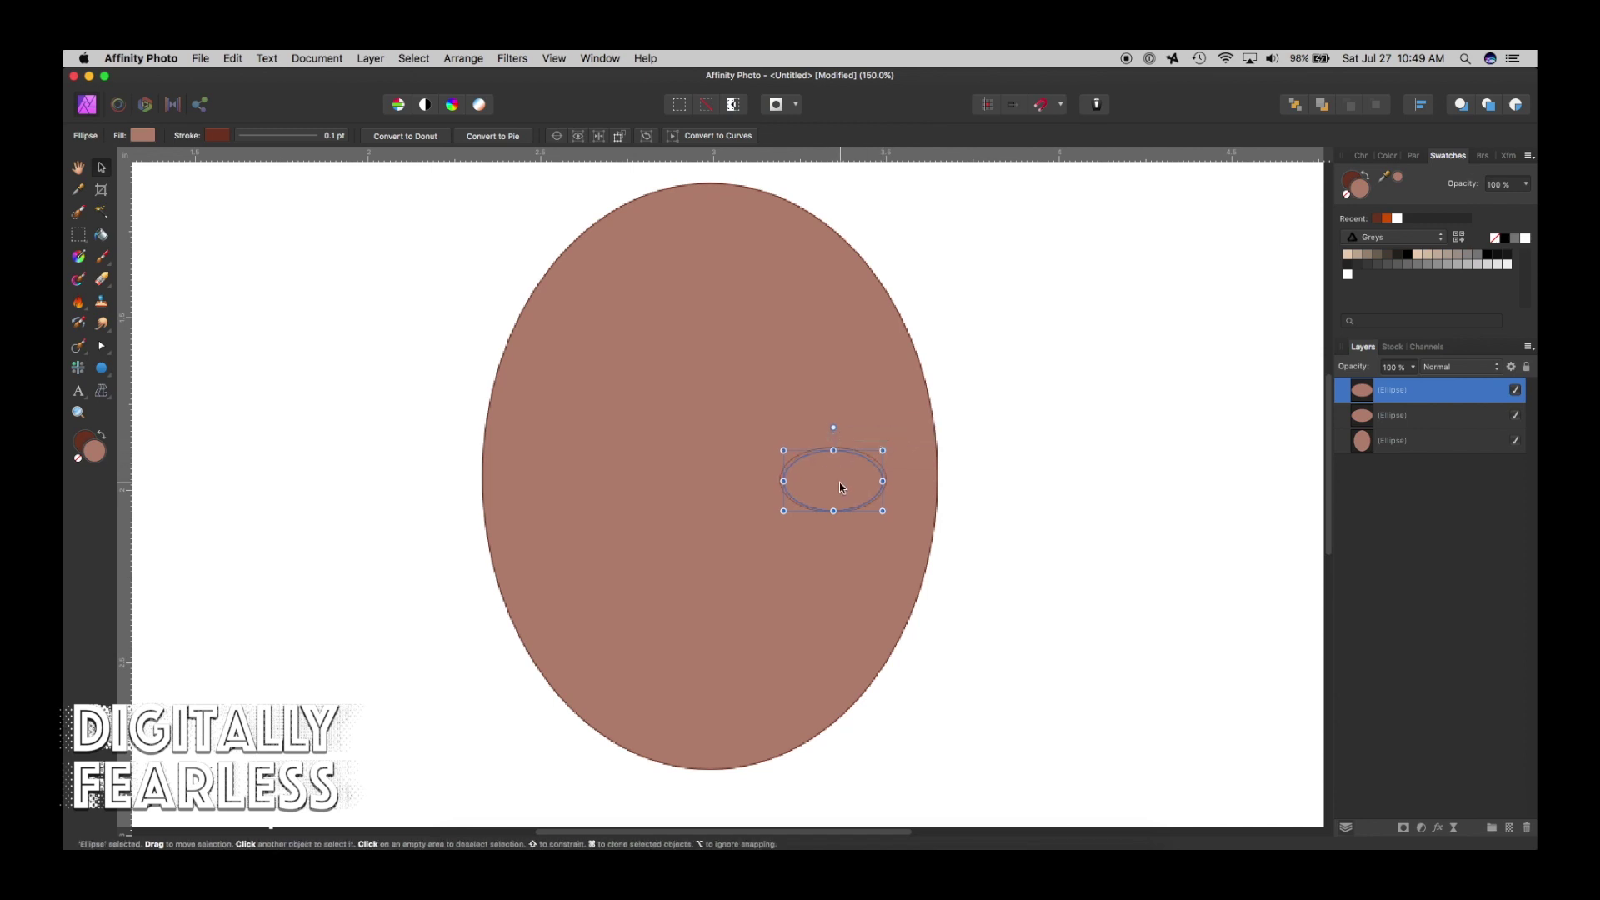
pyautogui.moveTo(833, 510); pyautogui.dragTo(834, 509)
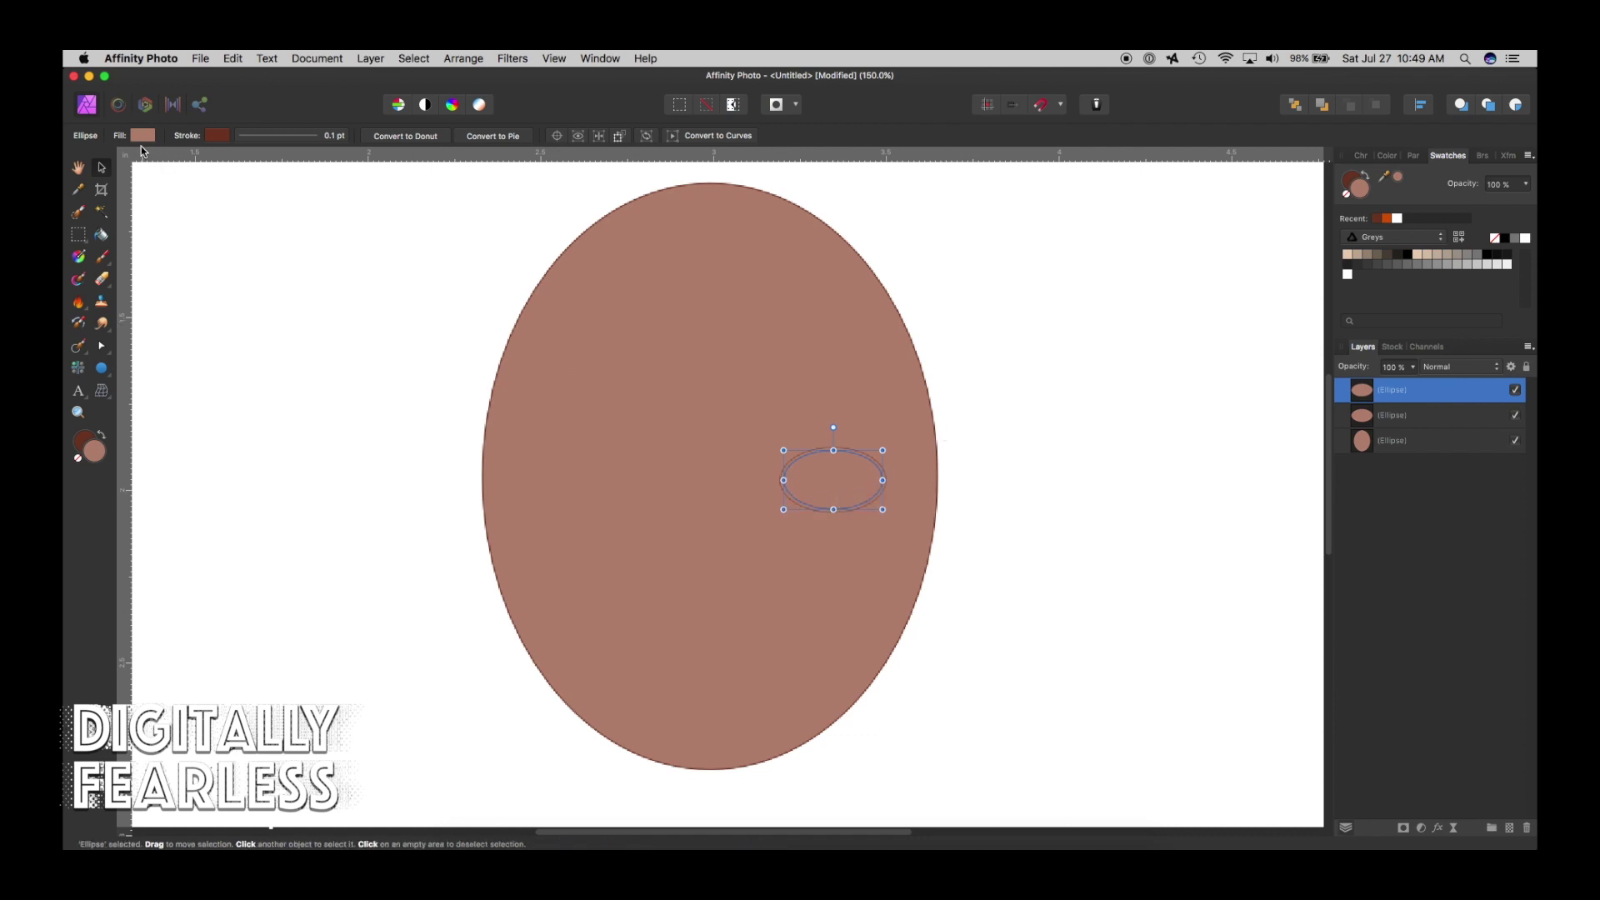
pyautogui.click(143, 135)
# Fill the top small ellipse white, then select the skin-coloured eye ellipse.
pyautogui.moveTo(222, 255); pyautogui.dragTo(180, 293)
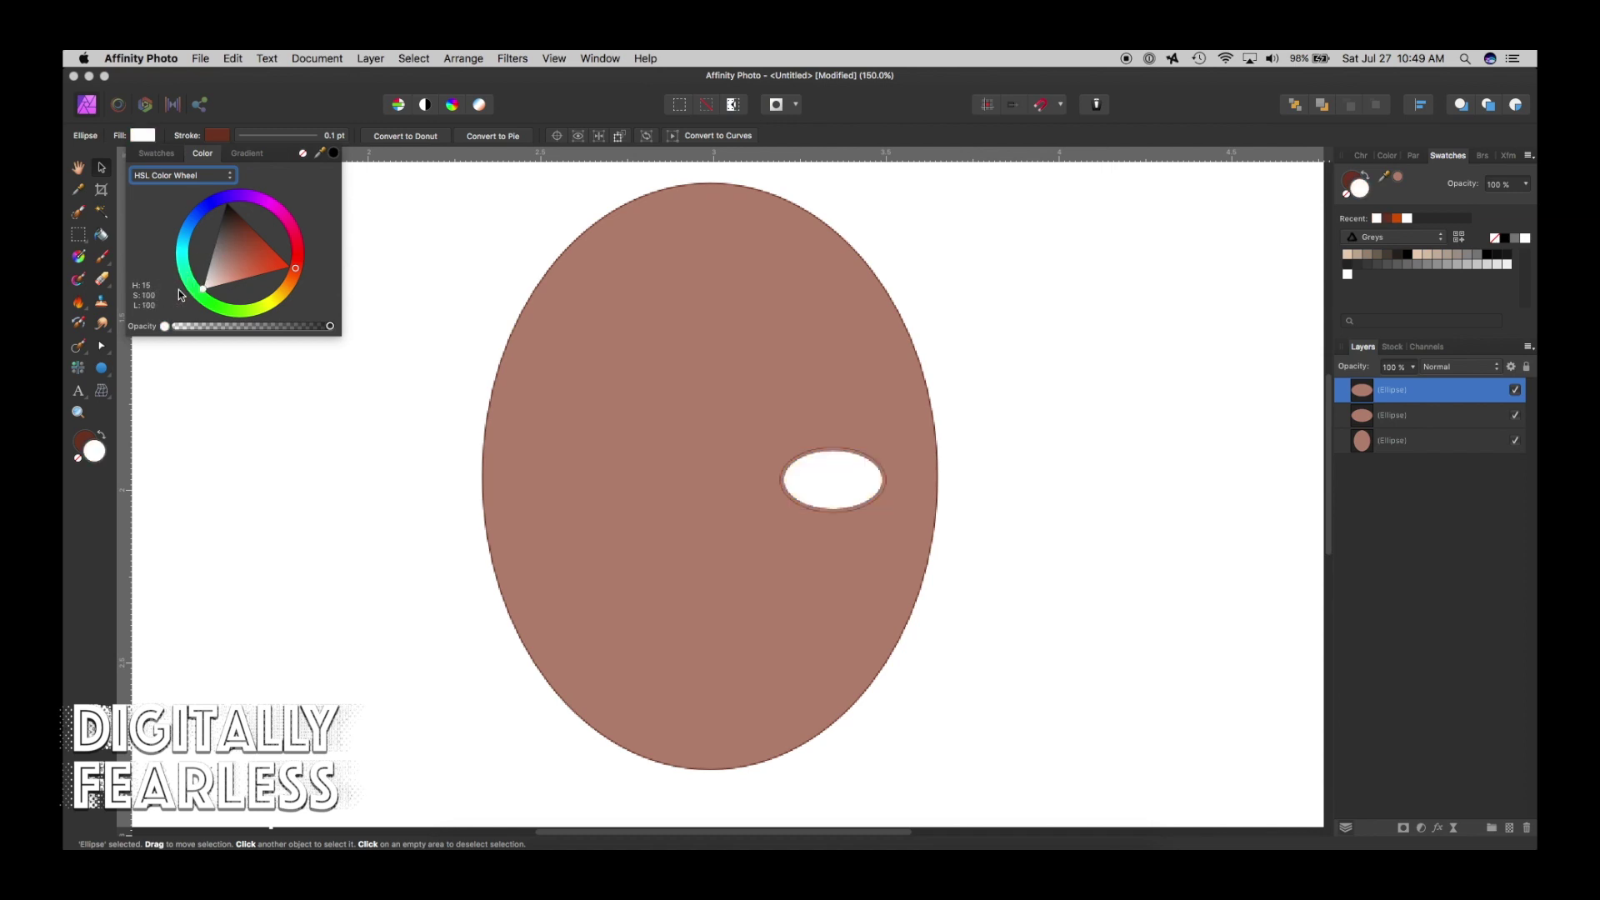
pyautogui.click(414, 204)
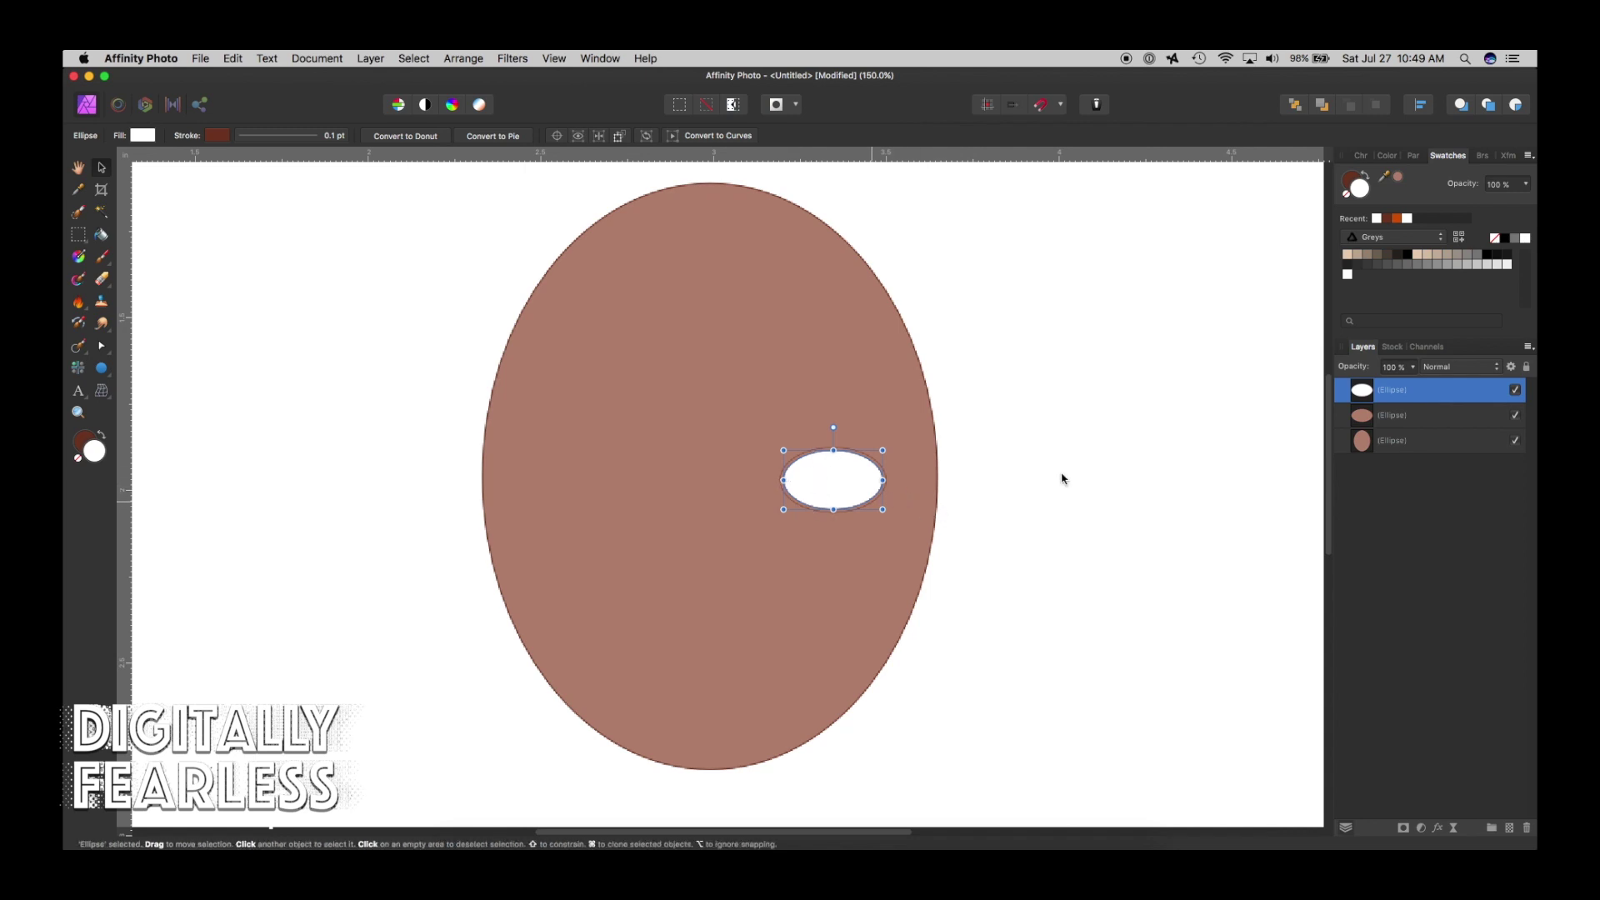
pyautogui.click(955, 498)
pyautogui.click(1381, 419)
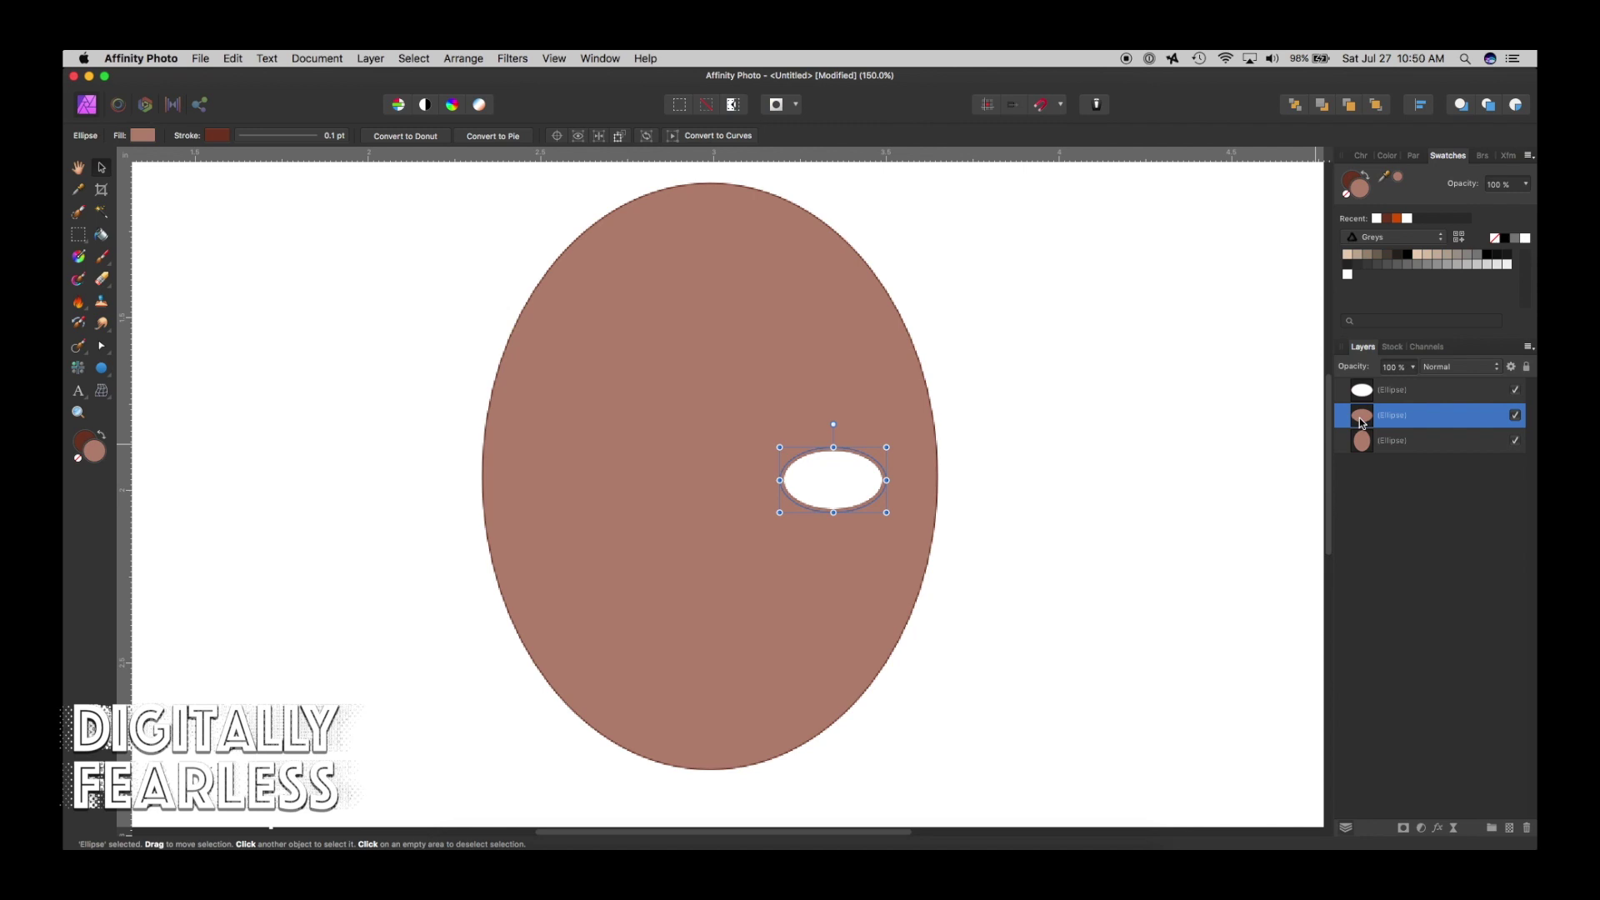
# Duplicate the skin eye ellipse, move the copy above the white ellipse, and convert it to curves.
pyautogui.press('super+j')
pyautogui.moveTo(1360, 422); pyautogui.dragTo(1356, 388)
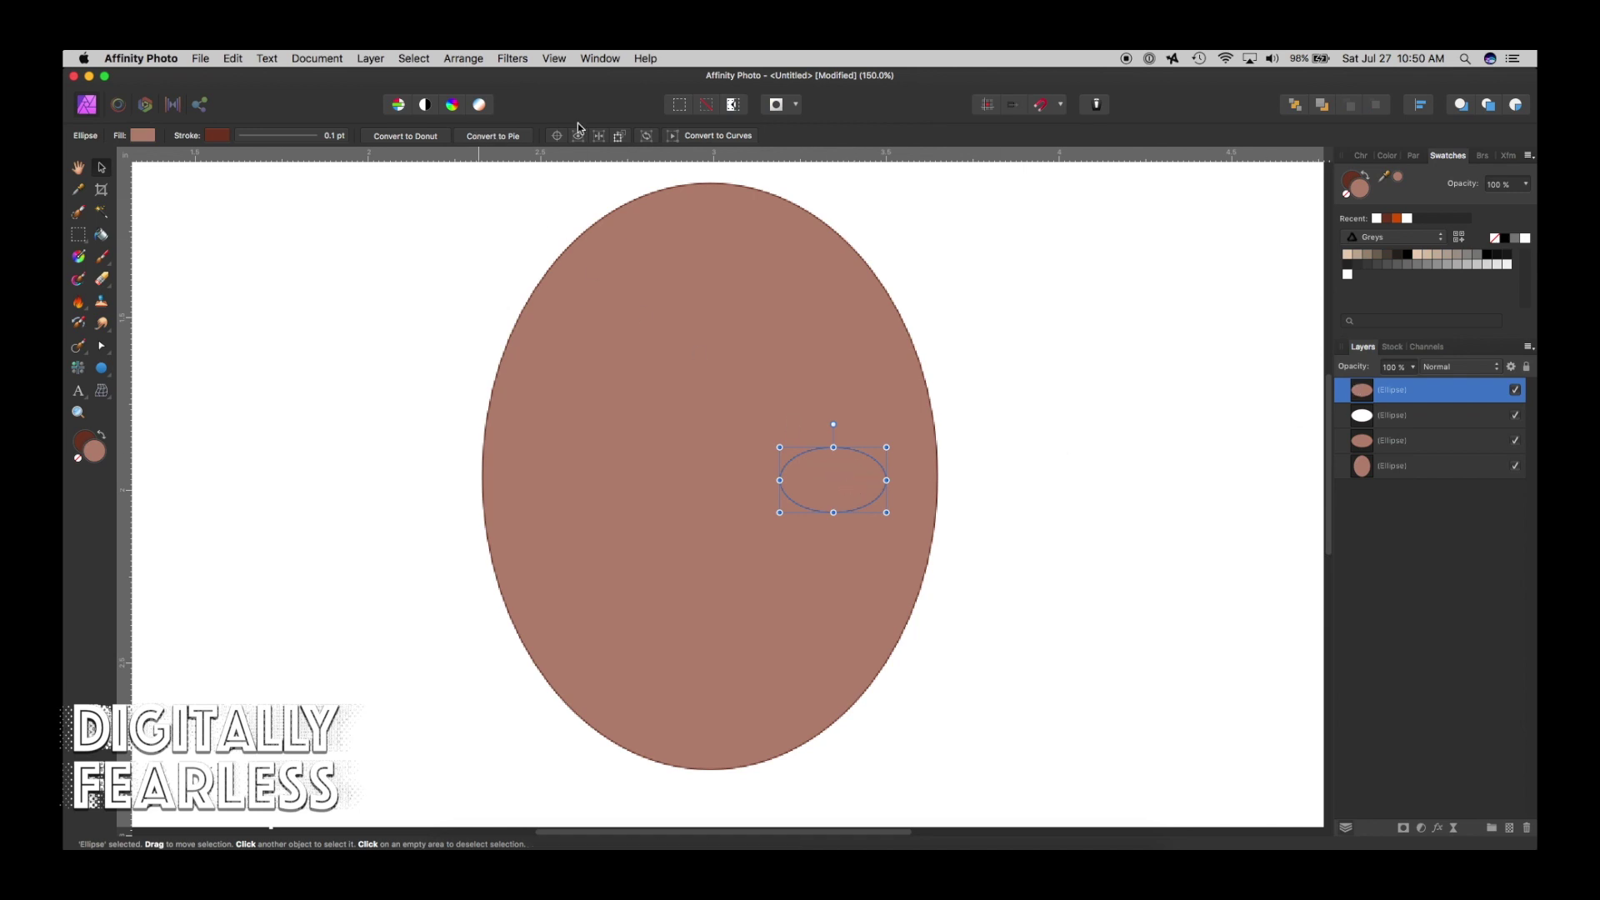
pyautogui.click(702, 135)
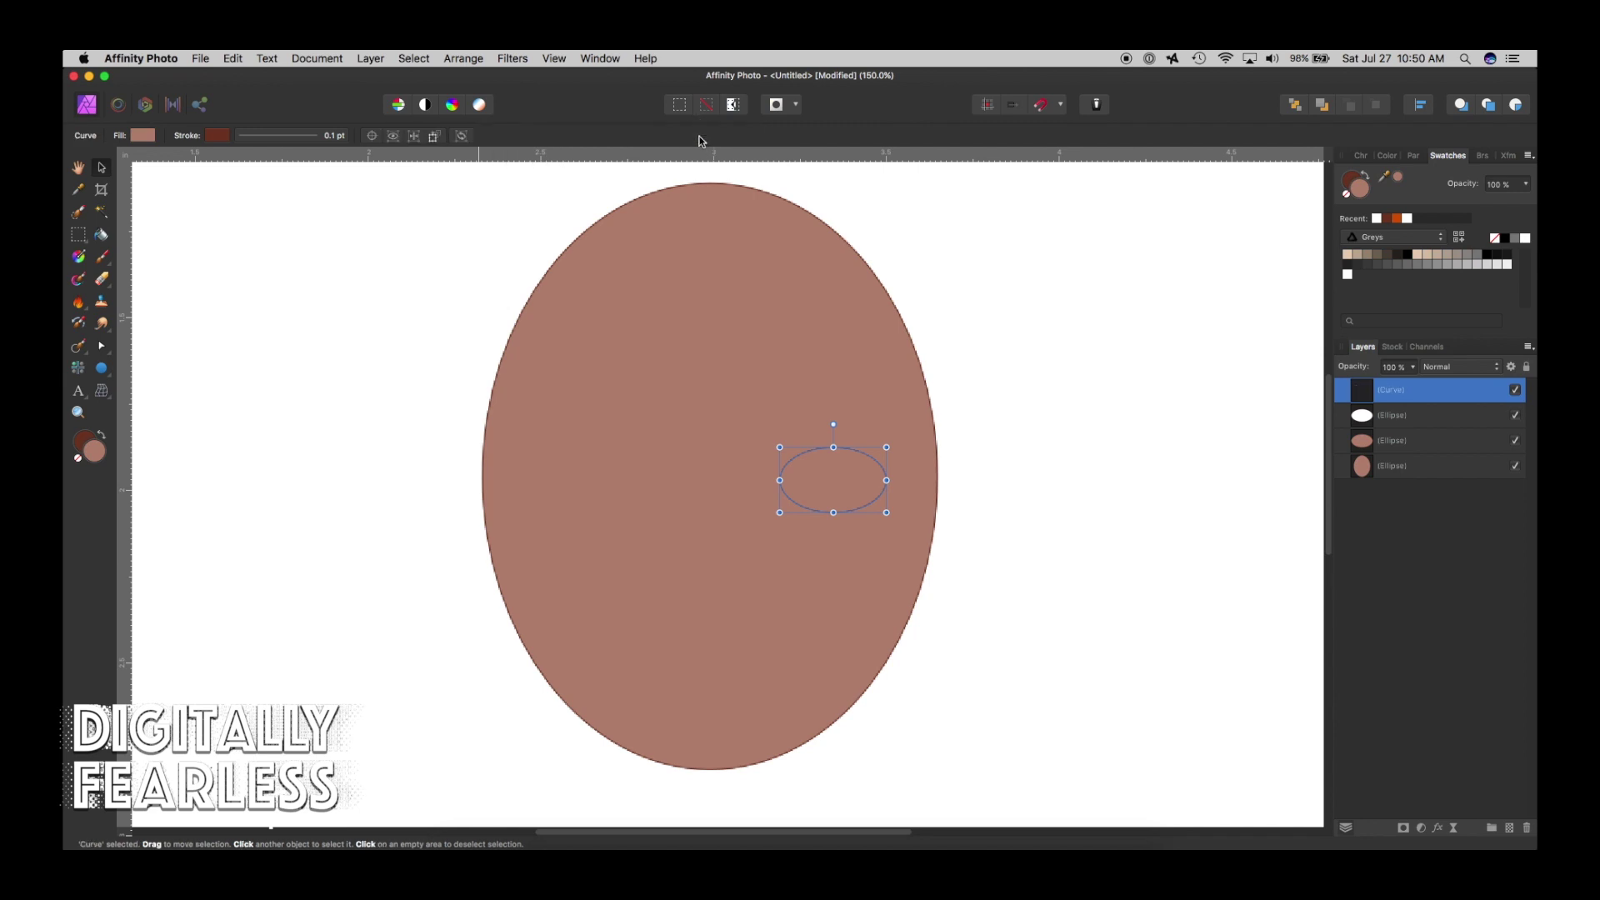
pyautogui.click(102, 348)
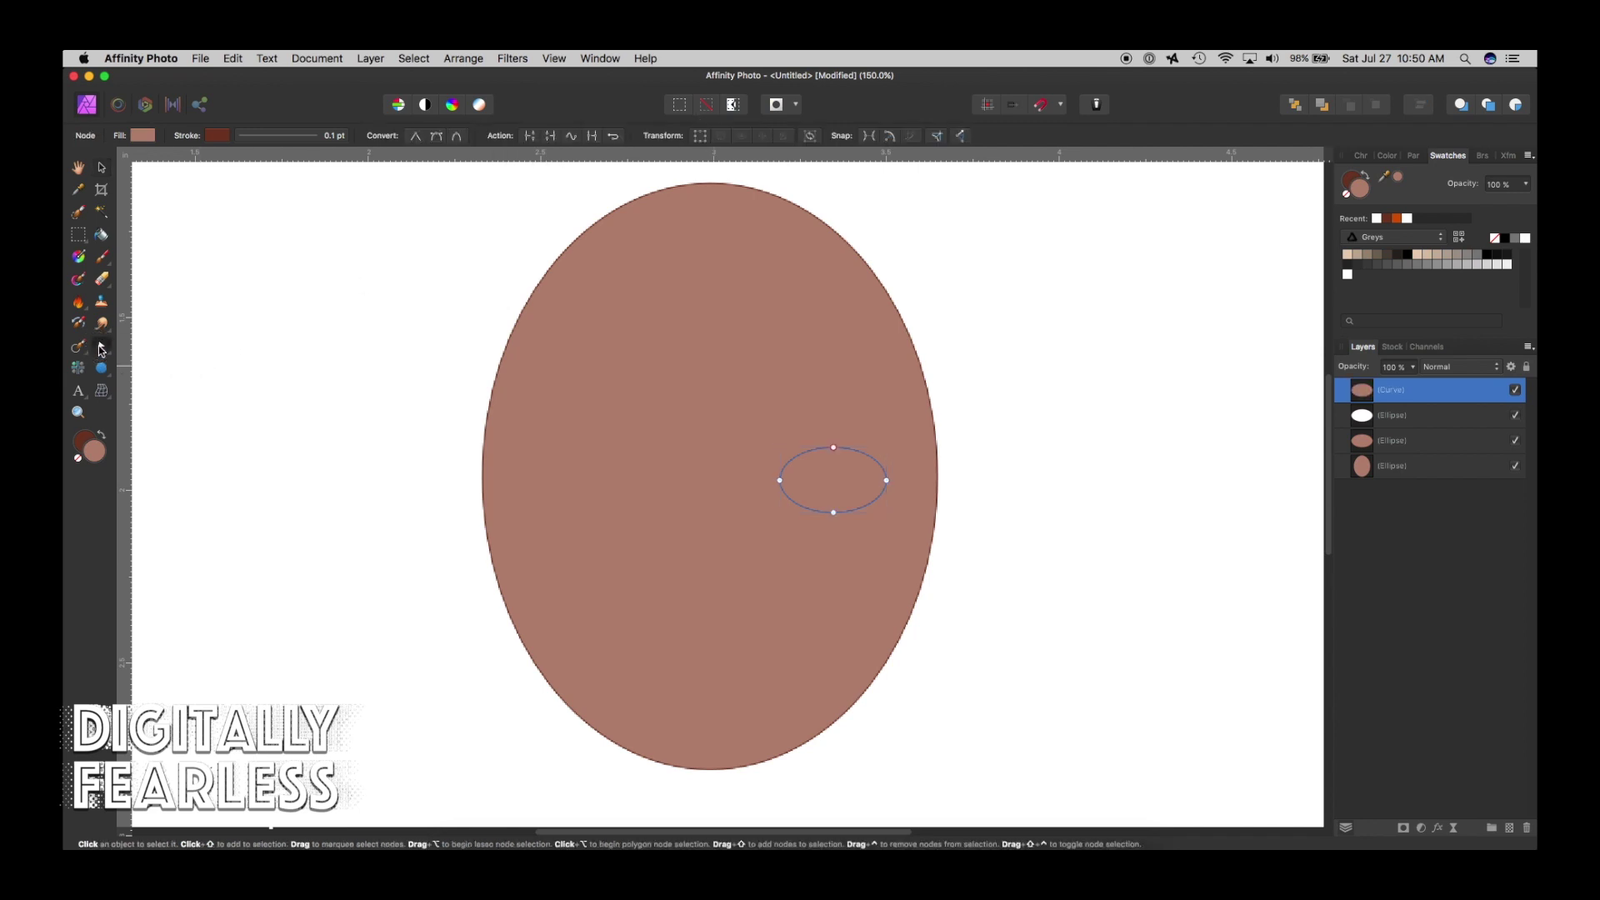
# Delete the curve's bottom node and reshape it into an upper eyelid with sharp corners.
pyautogui.click(832, 513)
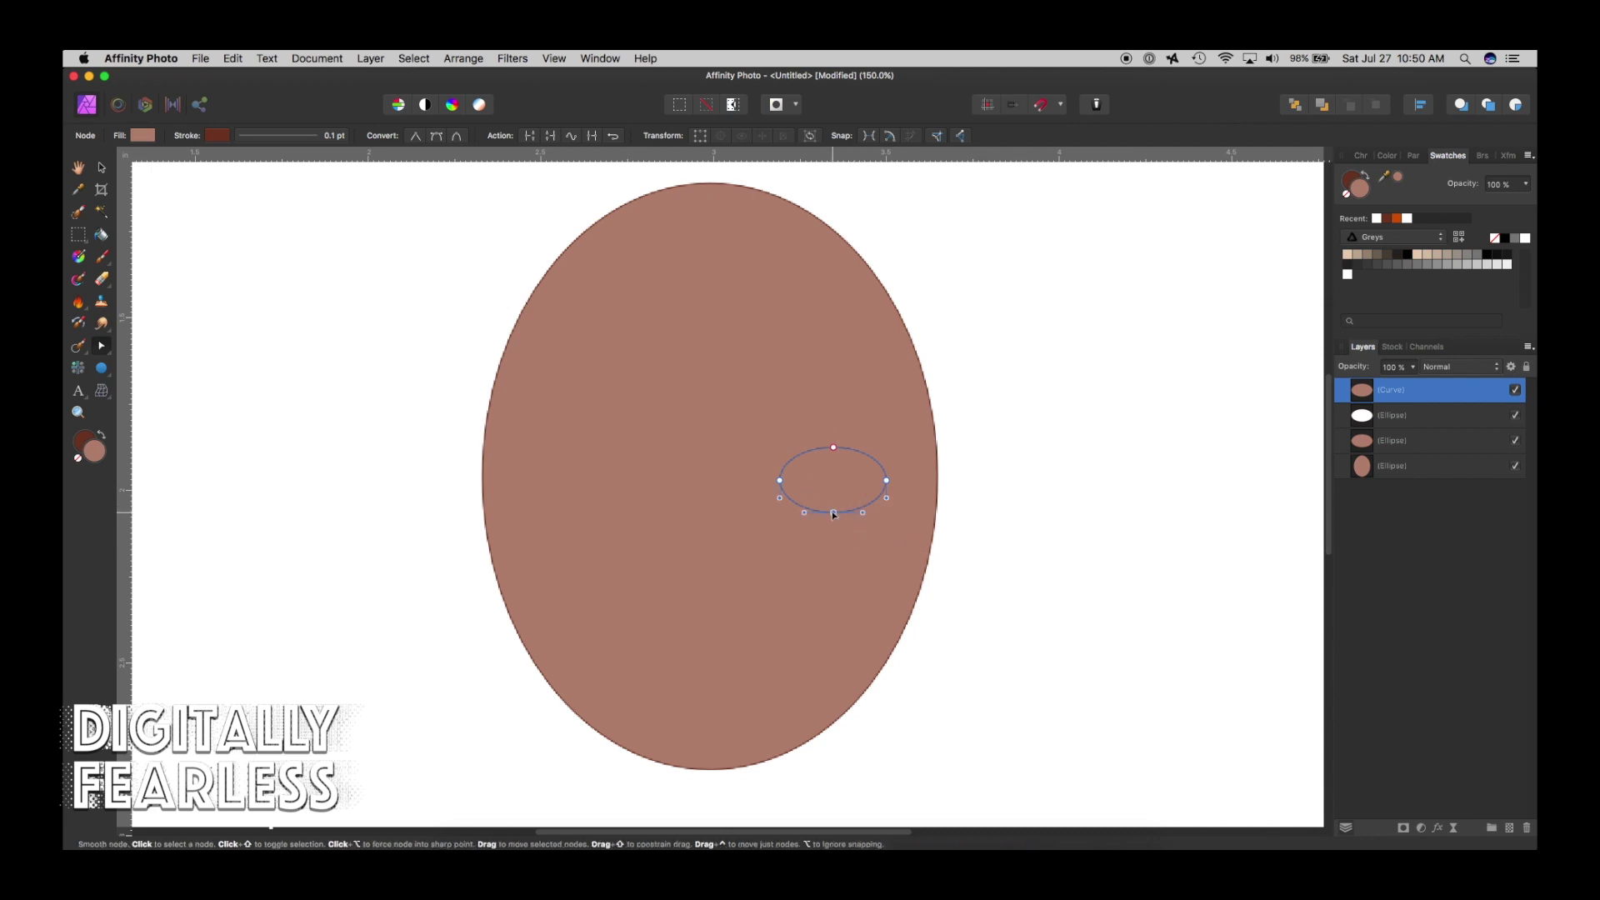
pyautogui.press('Delete')
pyautogui.moveTo(836, 498); pyautogui.dragTo(820, 487)
pyautogui.click(779, 482)
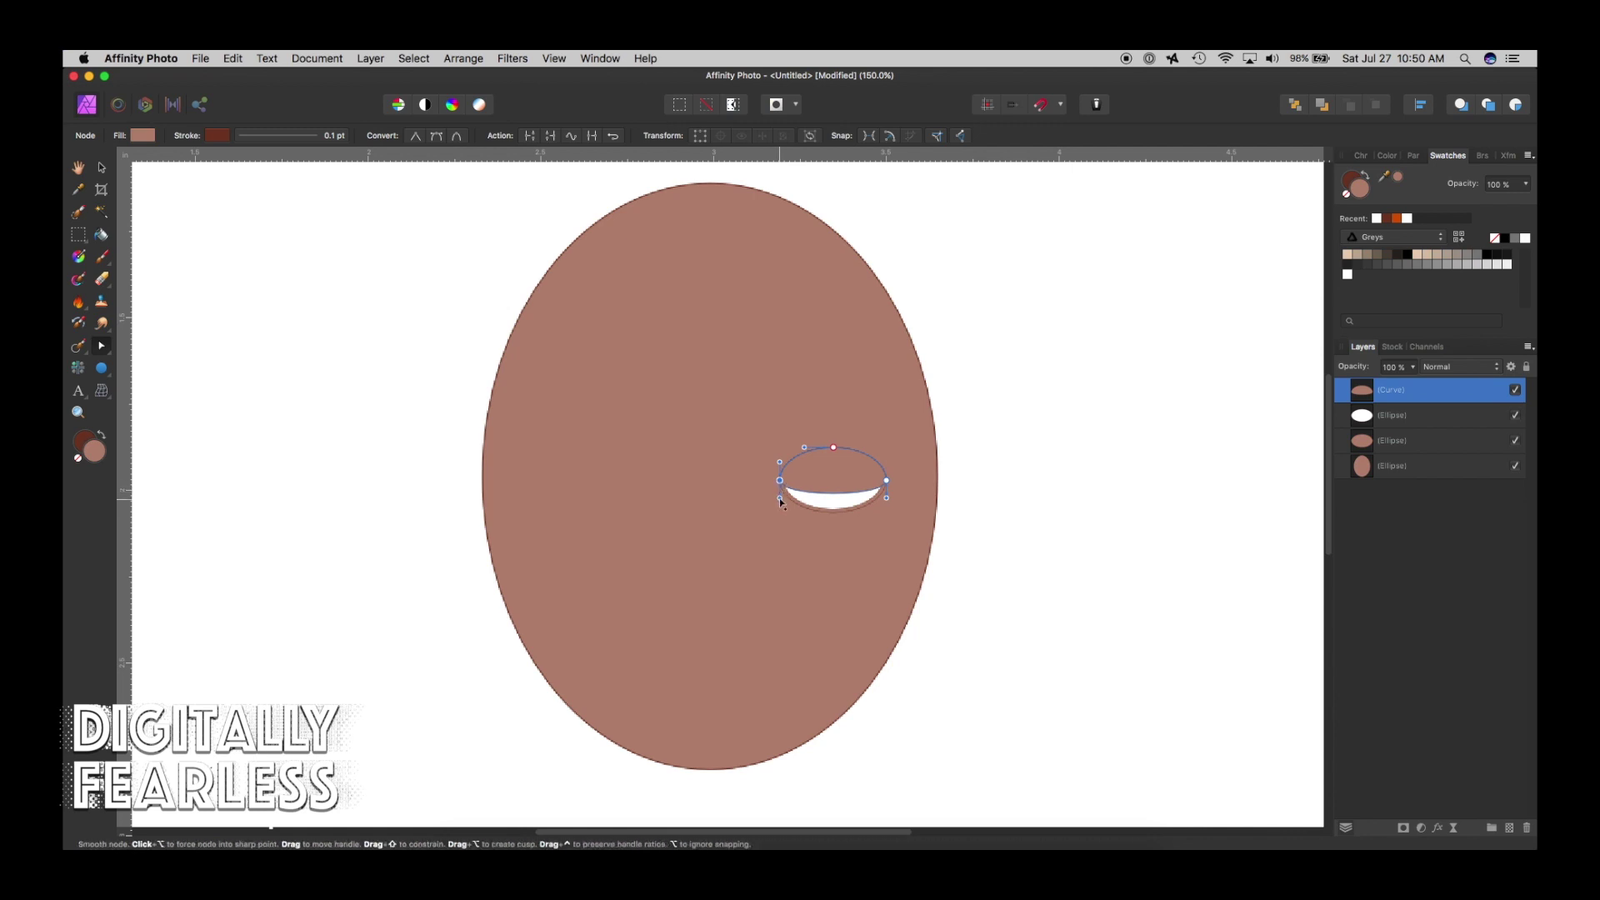
pyautogui.keyDown('alt'); pyautogui.click(780, 499); pyautogui.keyUp('alt')
pyautogui.keyDown('alt'); pyautogui.click(887, 497); pyautogui.keyUp('alt')
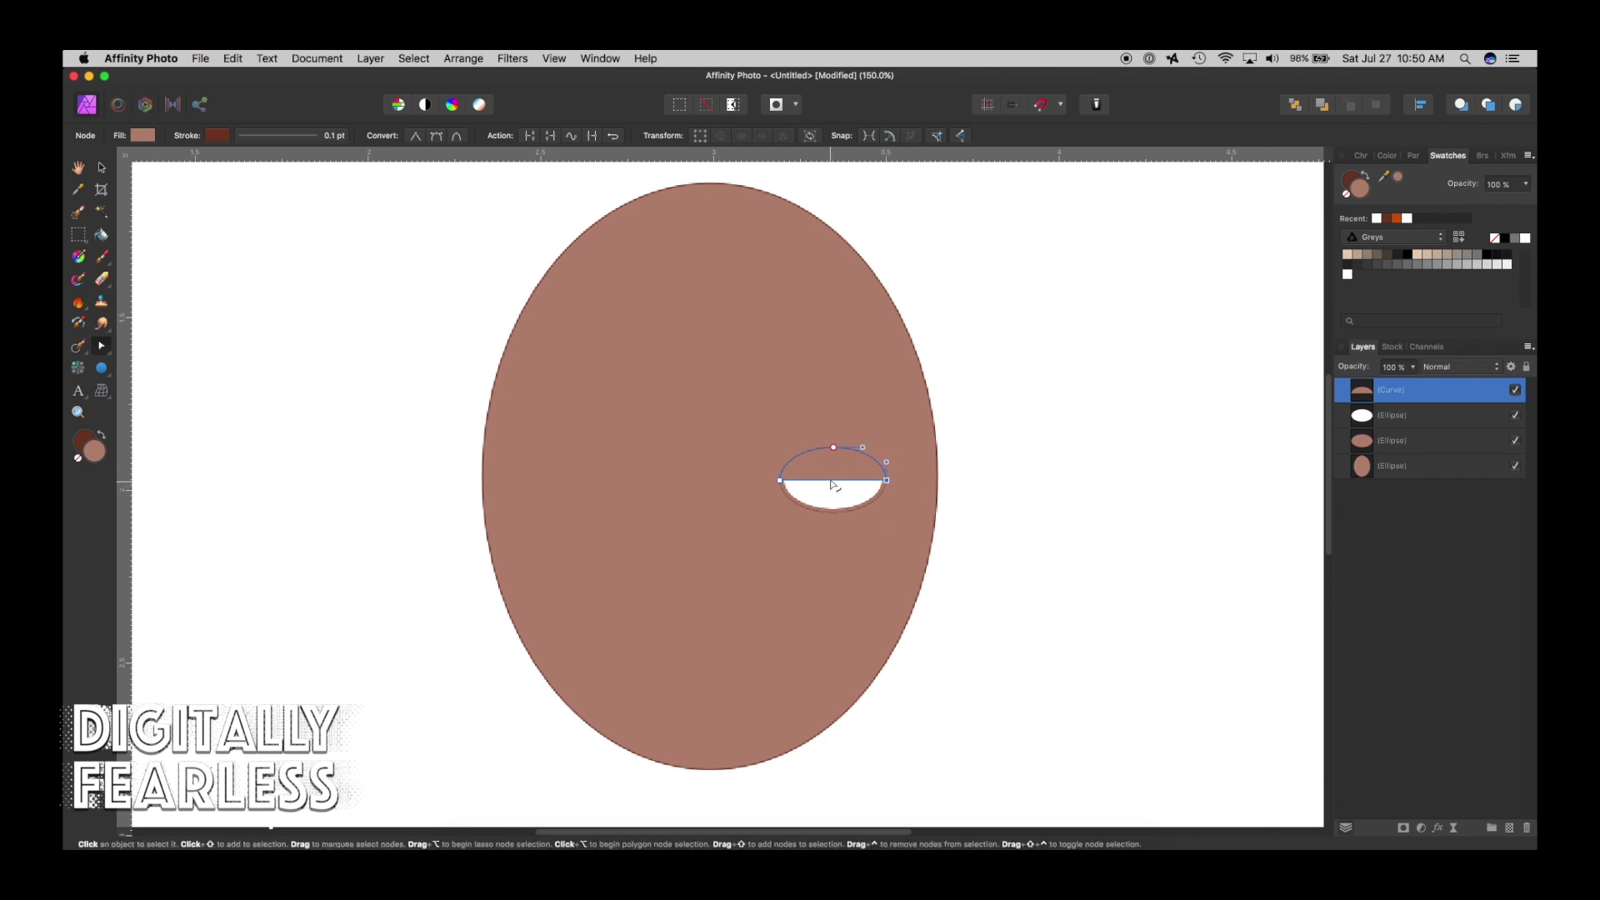
pyautogui.moveTo(836, 491); pyautogui.dragTo(832, 474)
pyautogui.click(1034, 477)
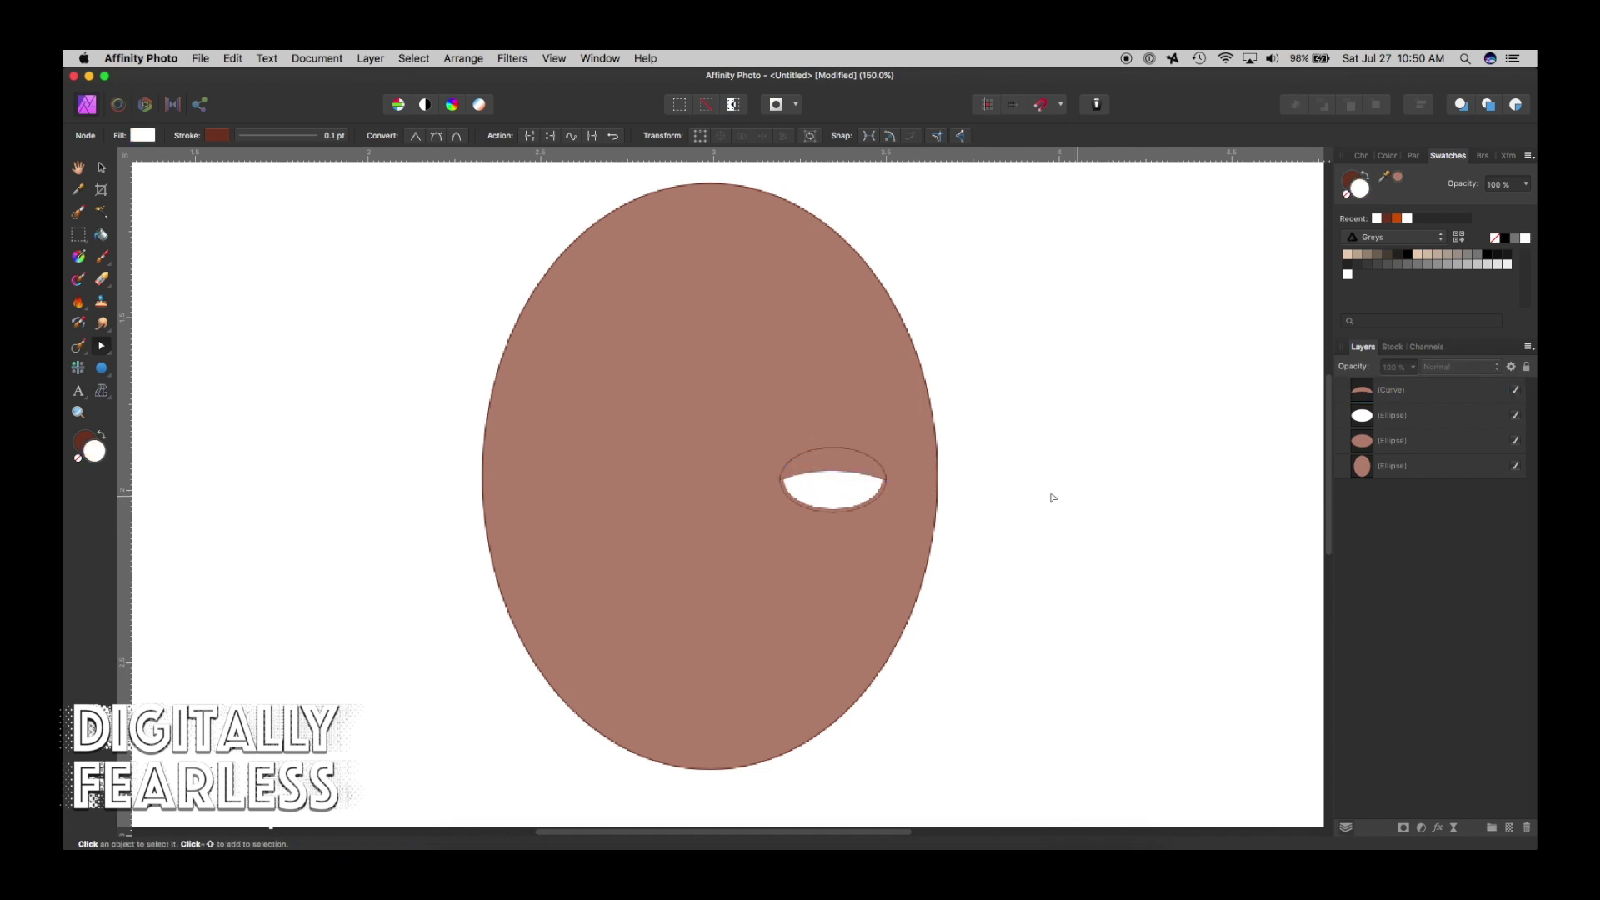
pyautogui.click(841, 472)
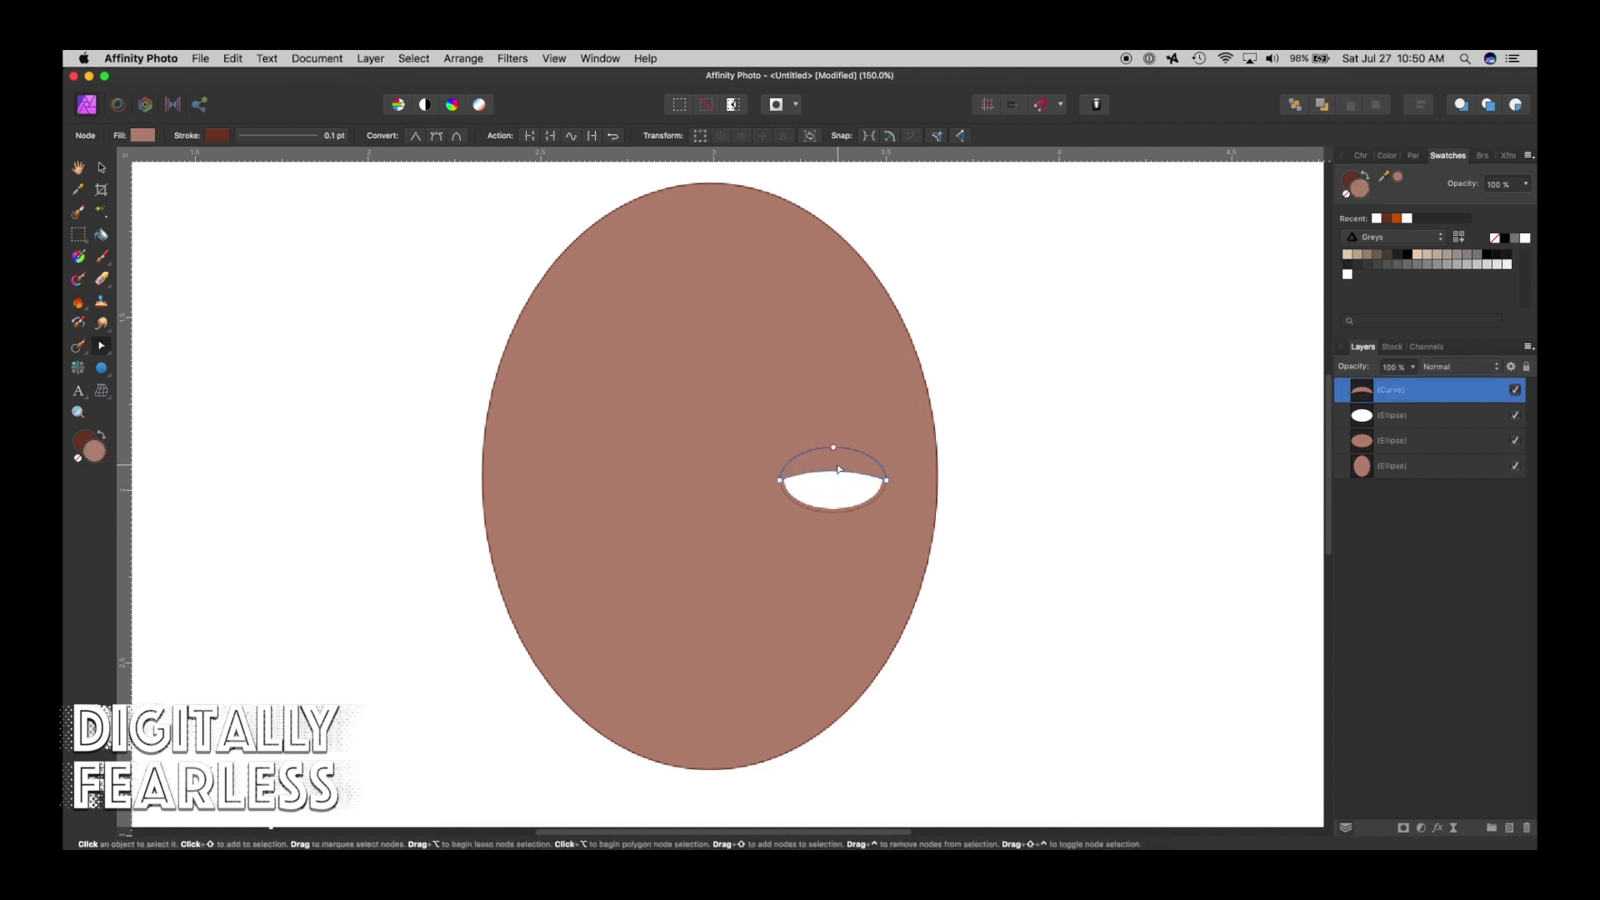
pyautogui.click(1096, 470)
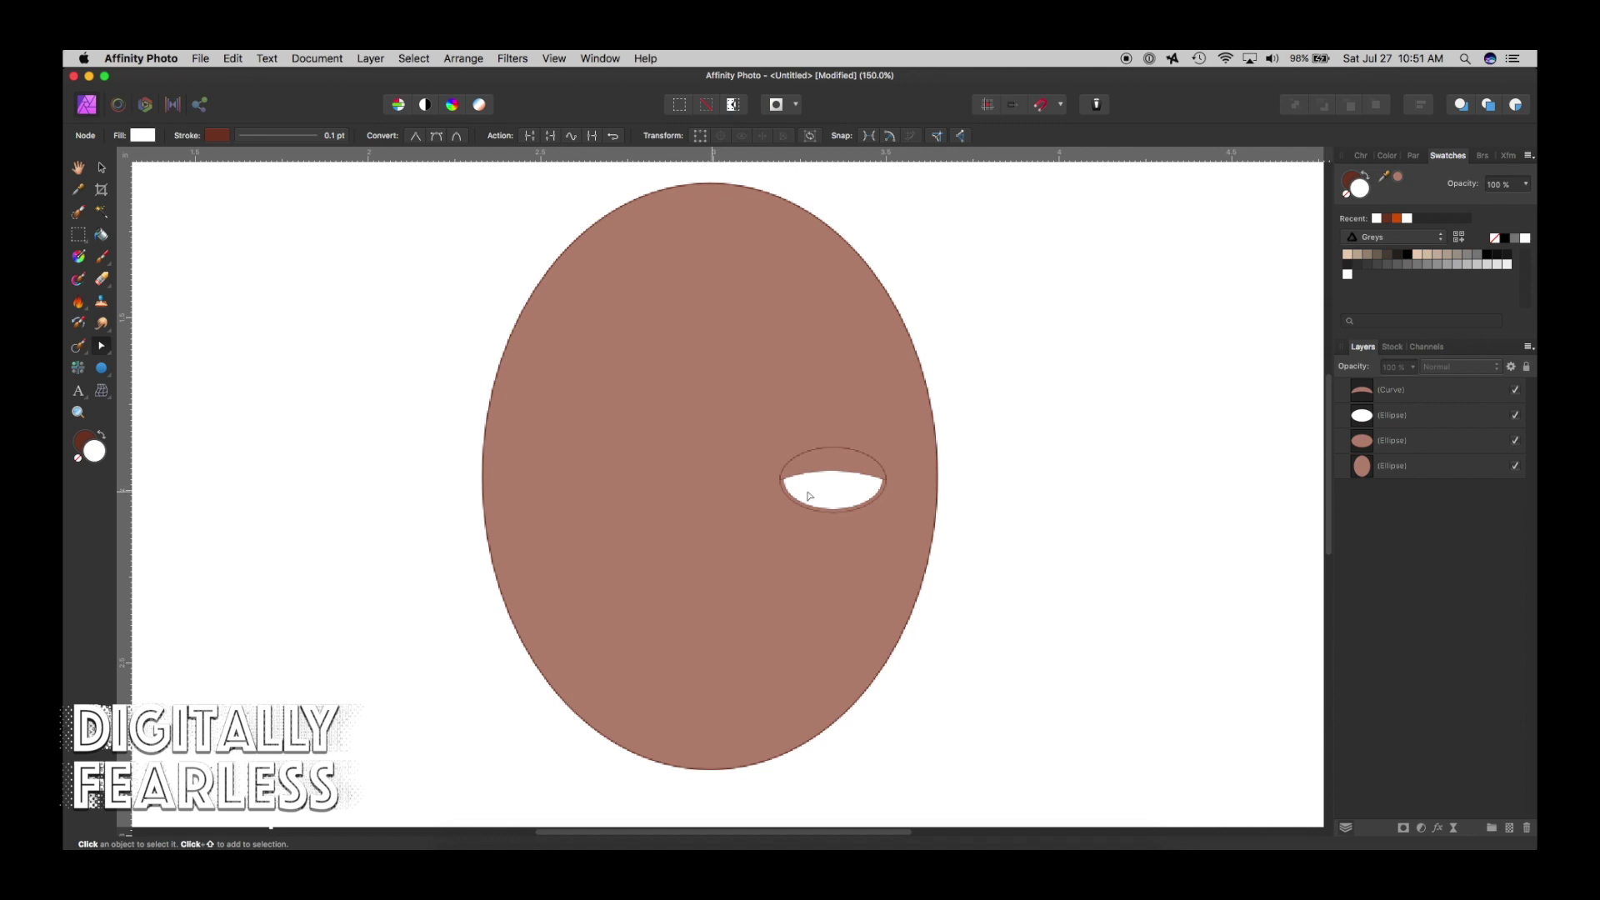
# Draw a double star beside the face with the Double Star Tool.
pyautogui.click(101, 368)
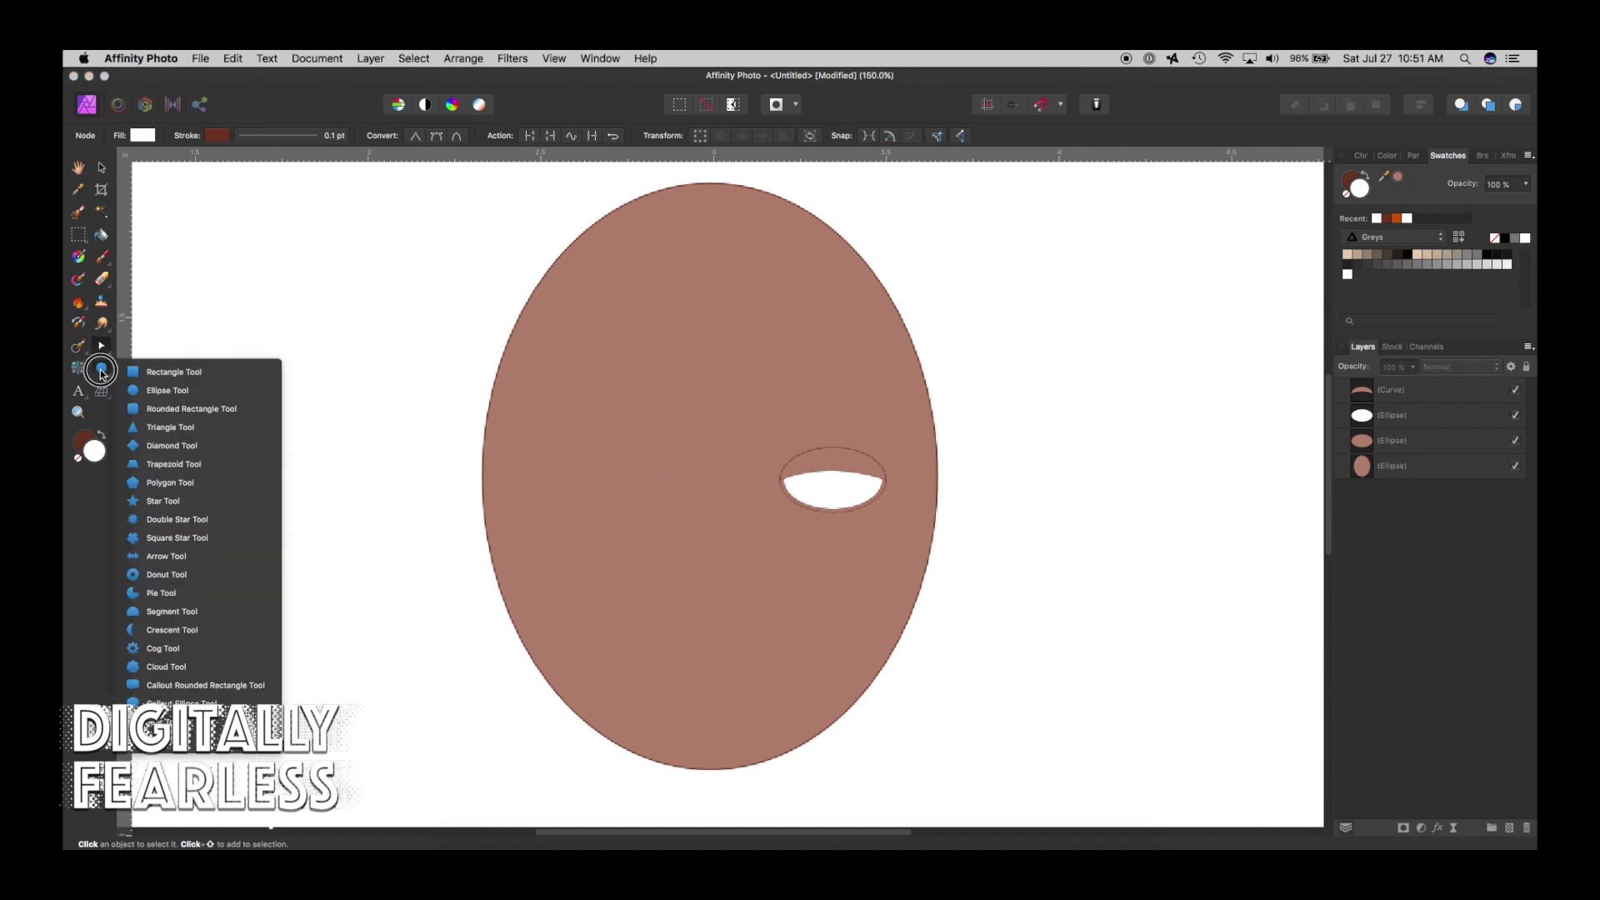
pyautogui.moveTo(101, 373); pyautogui.dragTo(157, 519)
pyautogui.moveTo(1035, 416); pyautogui.dragTo(1137, 513)
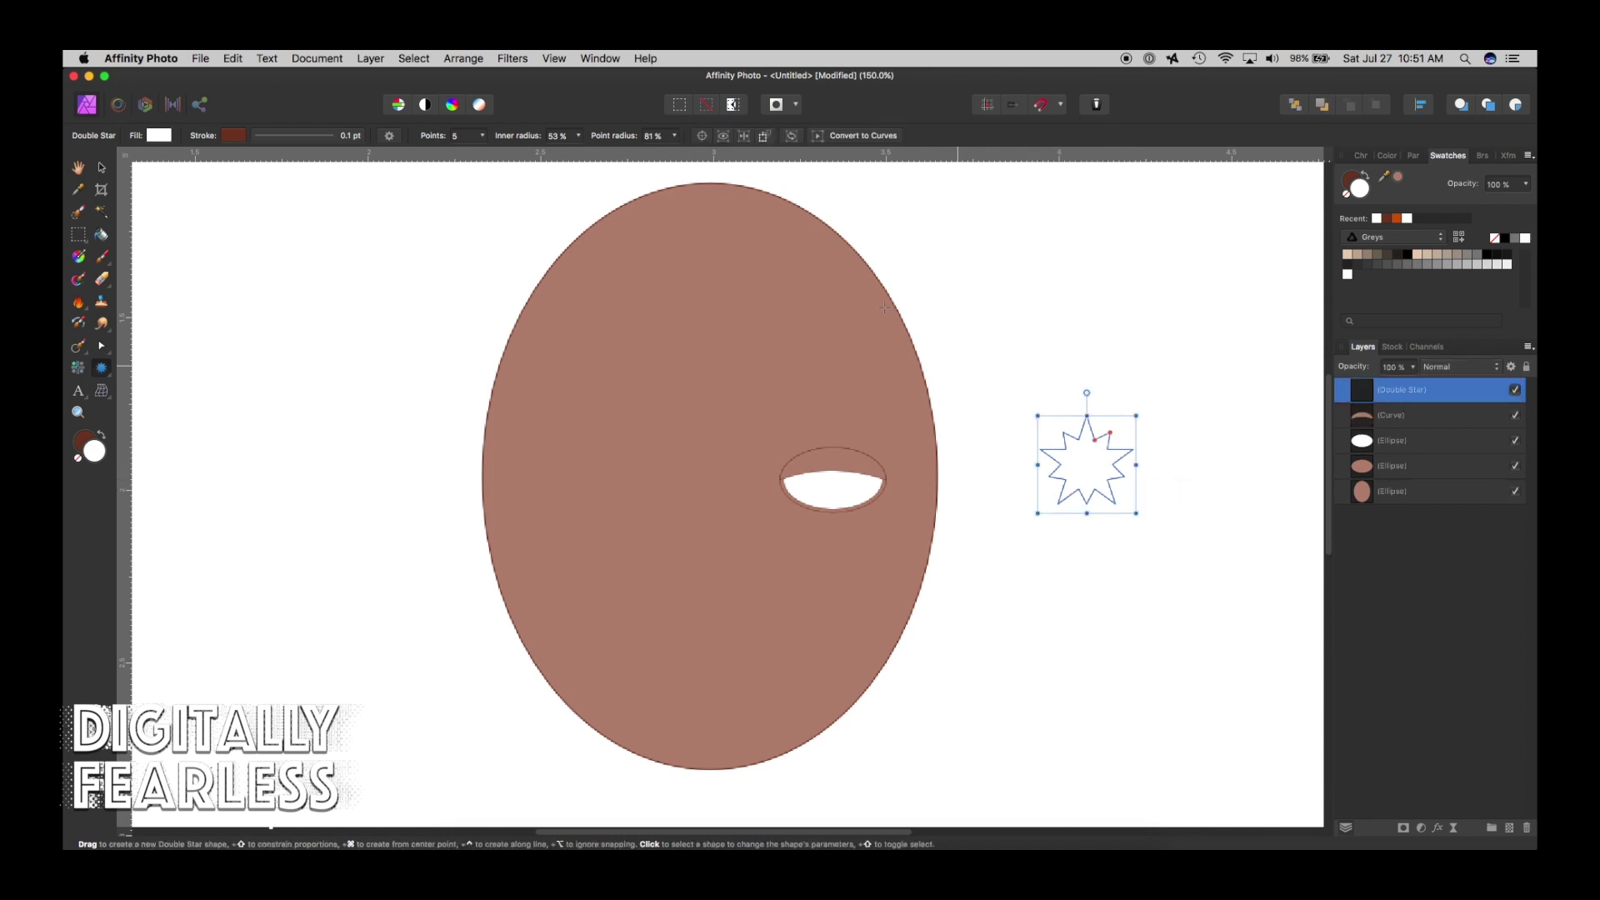
# Set the star to 11% inner radius and 48 points, and move it onto the eye.
pyautogui.click(579, 136)
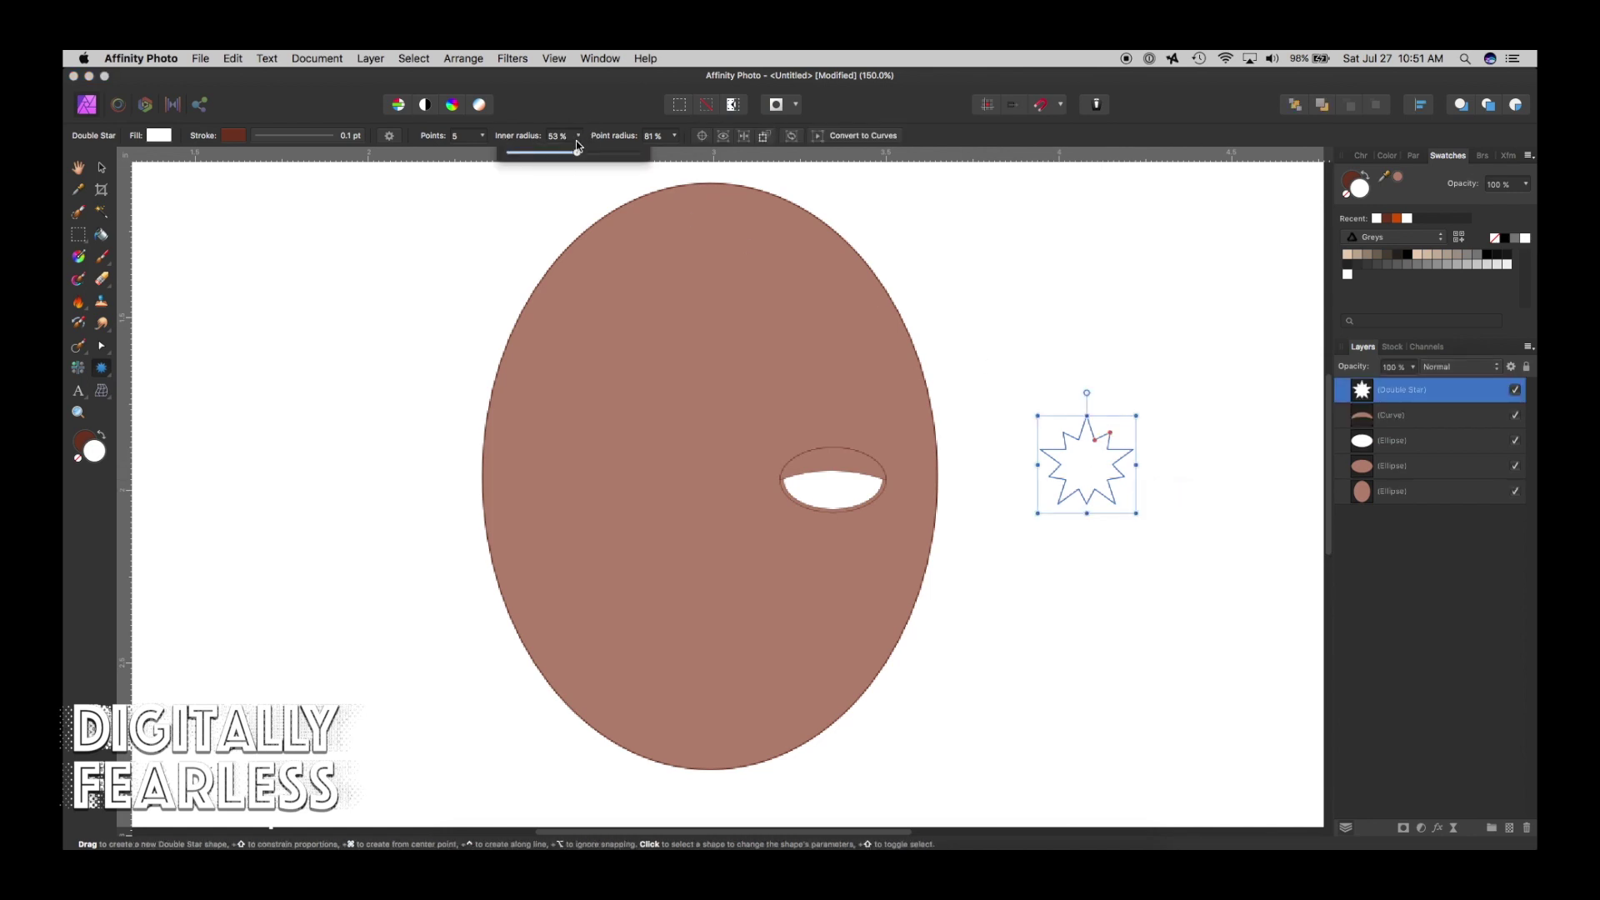
pyautogui.moveTo(577, 151); pyautogui.dragTo(610, 162)
pyautogui.click(483, 137)
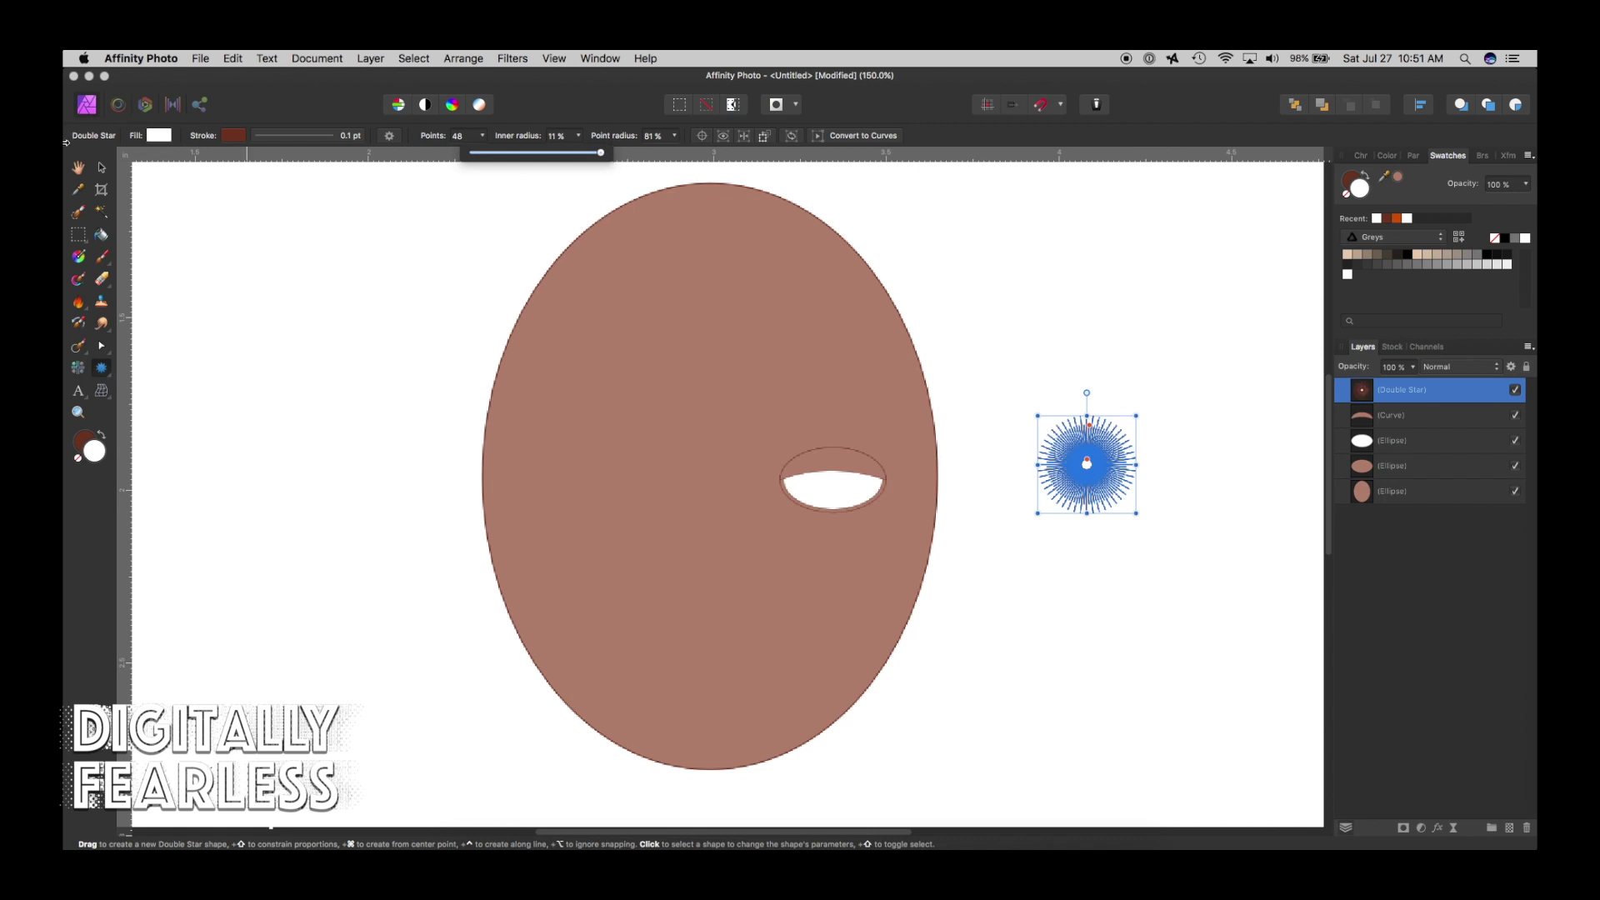
pyautogui.click(102, 168)
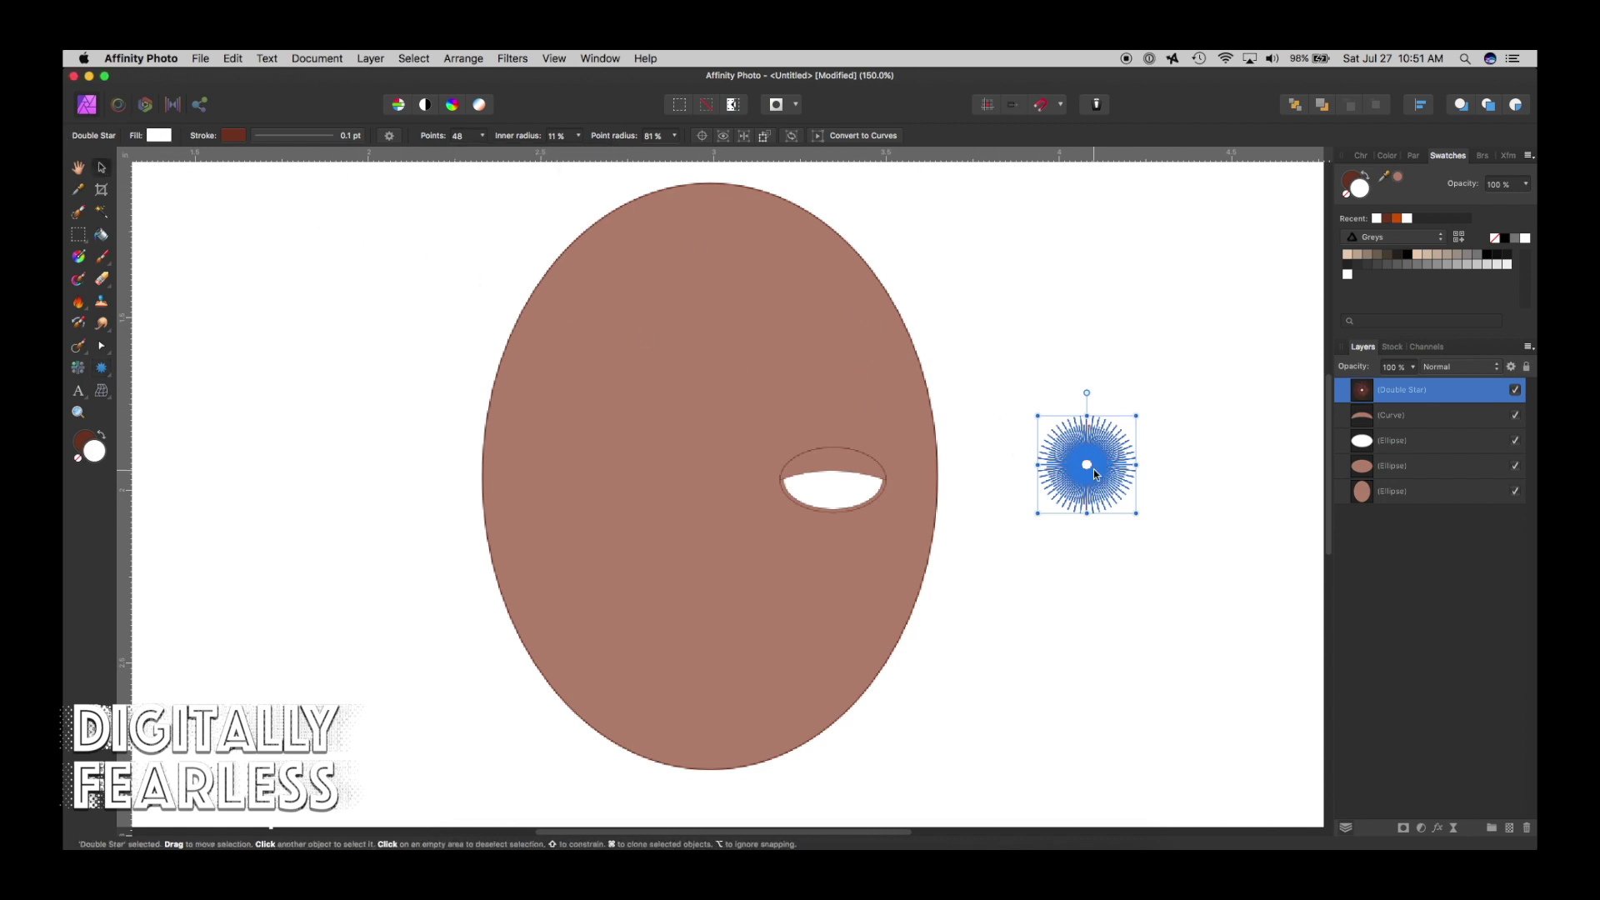
pyautogui.moveTo(1085, 470); pyautogui.dragTo(835, 491)
# Shrink the double star to fit inside the white eye and nudge it slightly down.
pyautogui.click(1028, 392)
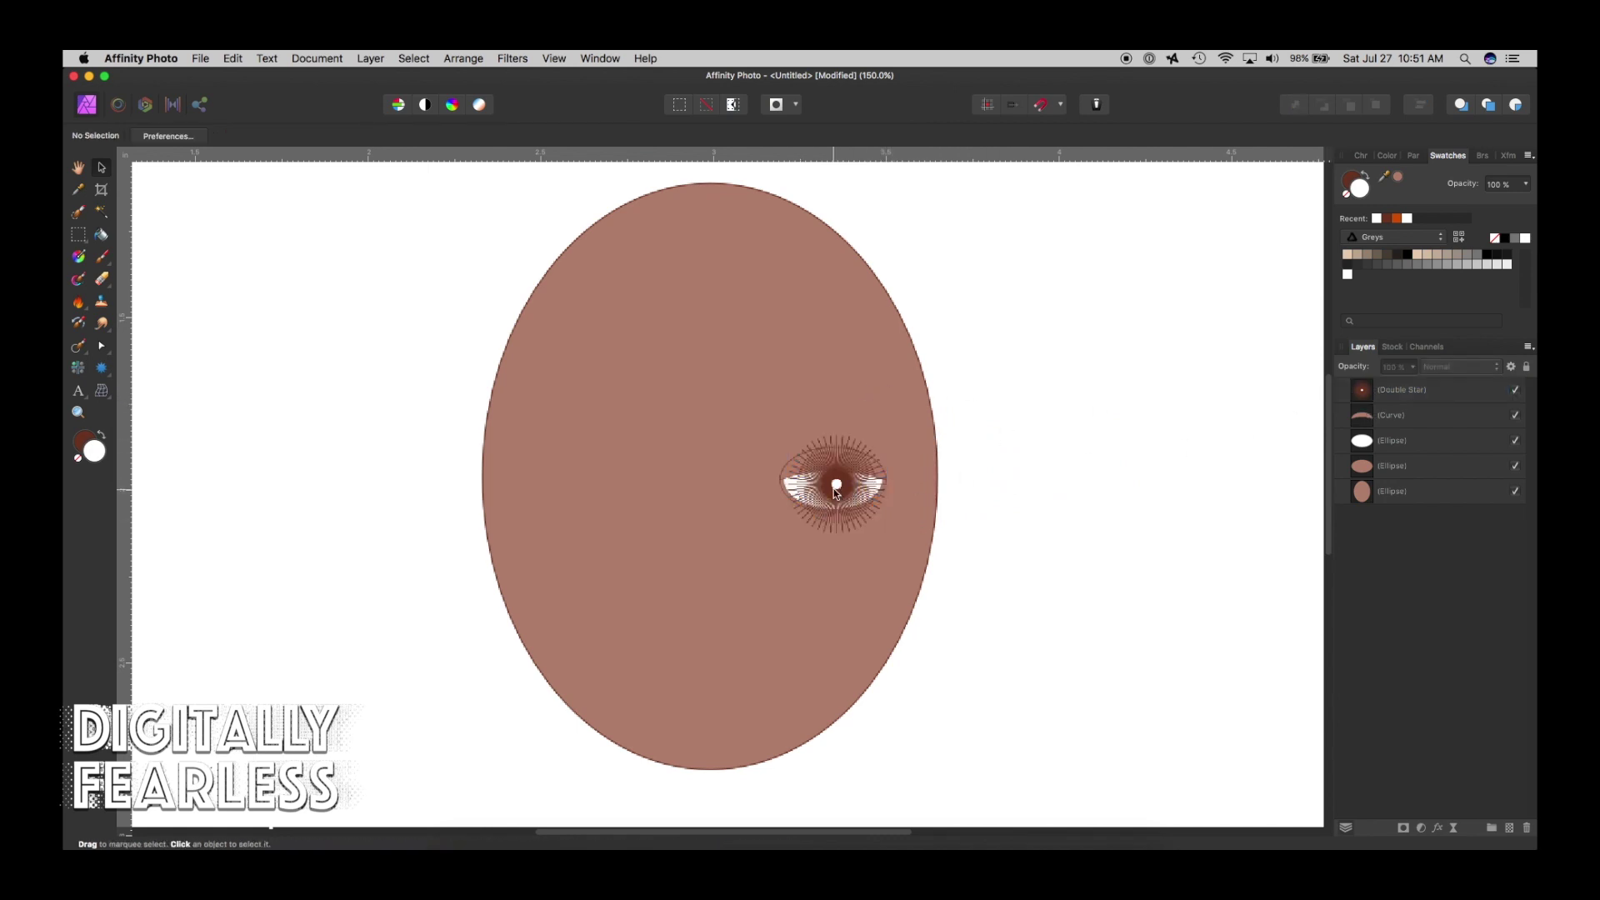
pyautogui.click(885, 454)
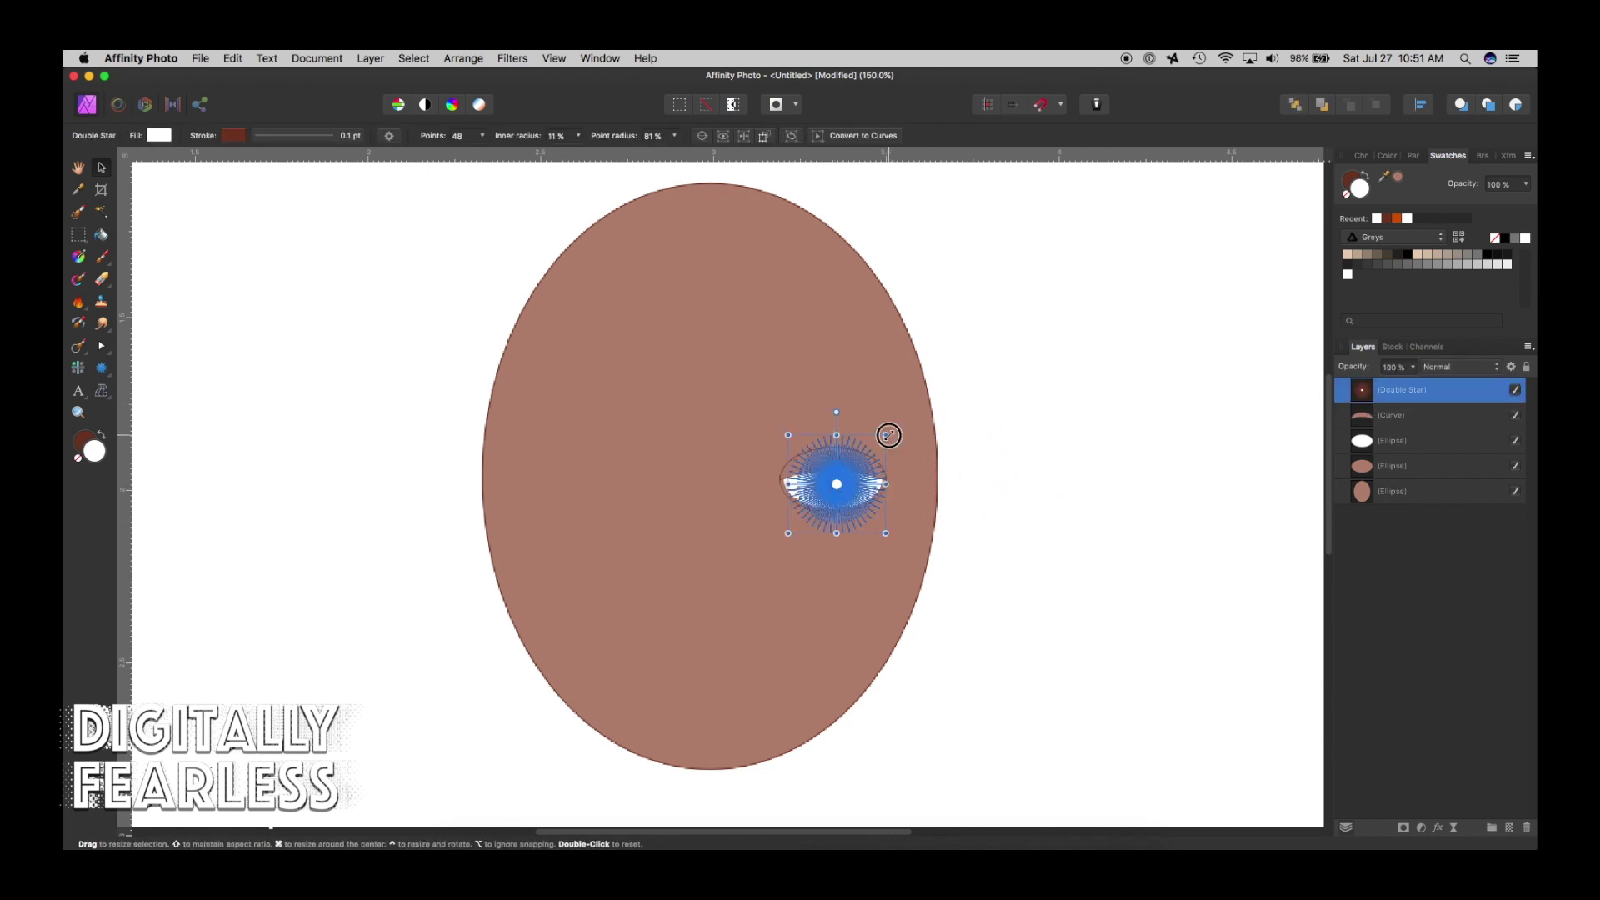
pyautogui.moveTo(888, 435)
pyautogui.mouseDown()
pyautogui.moveTo(830, 485)
pyautogui.moveTo(847, 489)
pyautogui.mouseUp()
pyautogui.click(1045, 467)
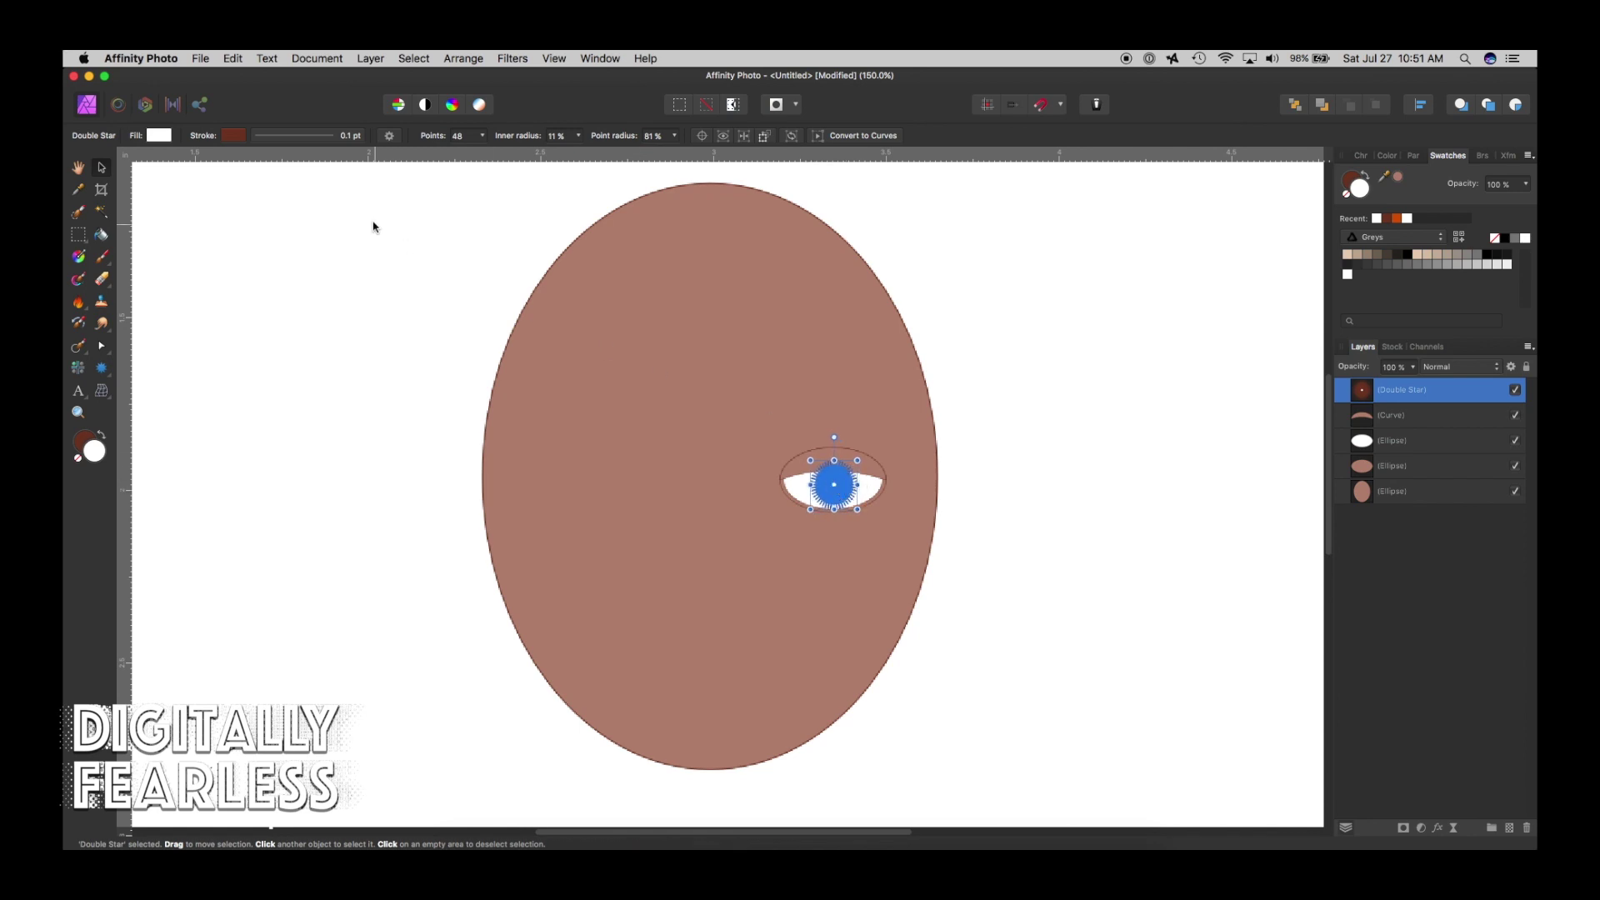
# Change the star's stroke colour to a near-black in the HSL wheel.
pyautogui.click(273, 138)
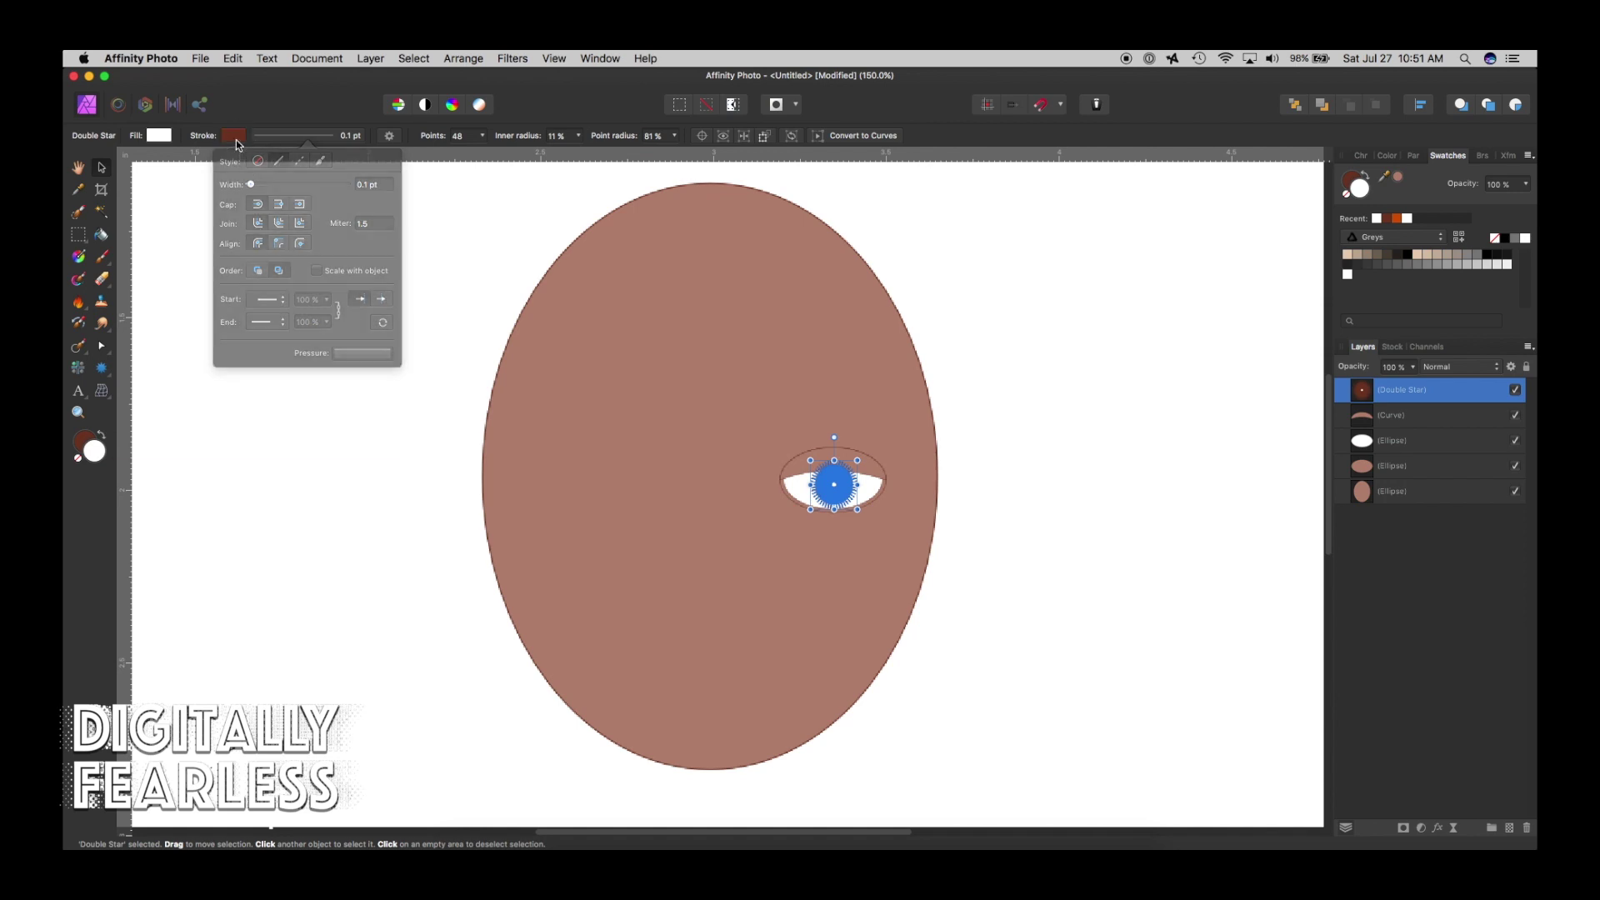
pyautogui.click(237, 138)
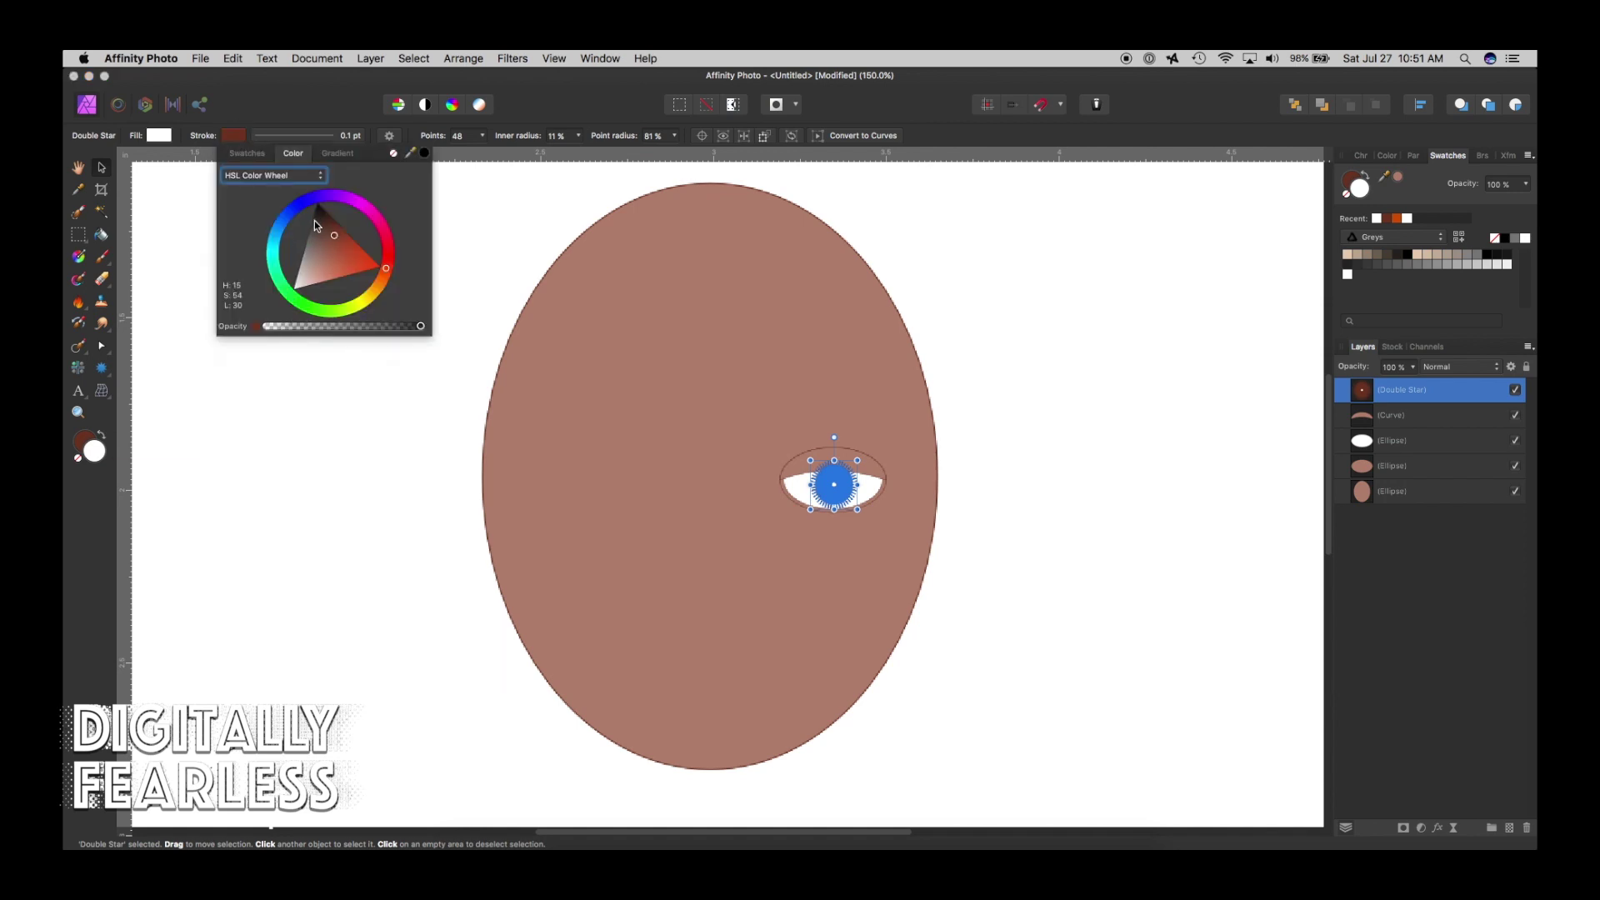
pyautogui.click(314, 225)
pyautogui.moveTo(313, 223); pyautogui.dragTo(313, 215)
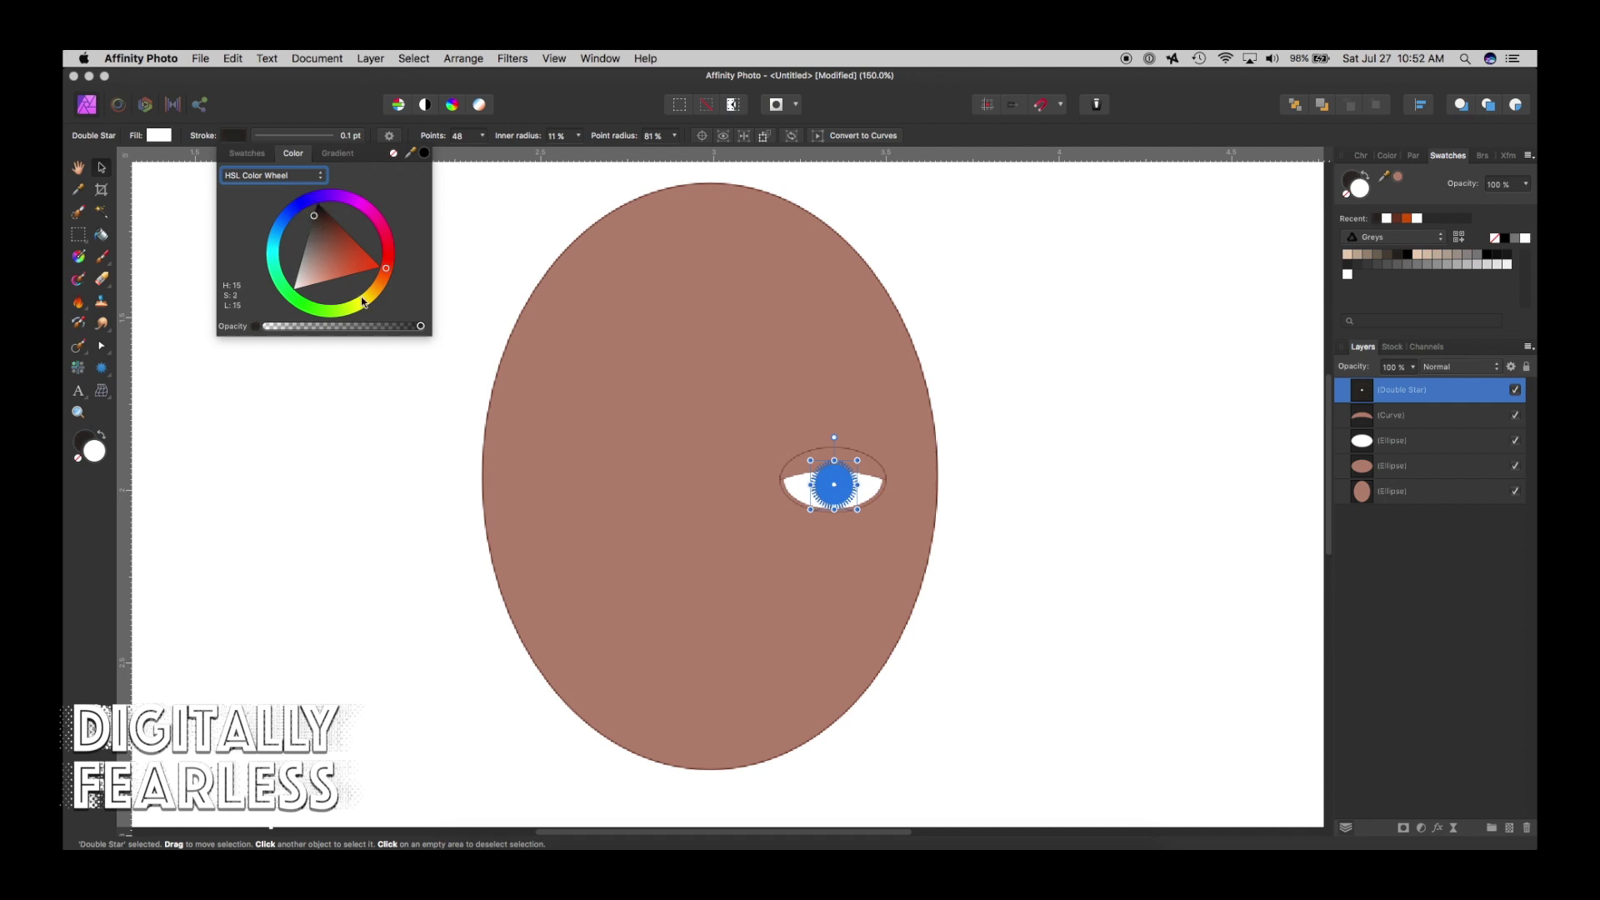
pyautogui.click(576, 223)
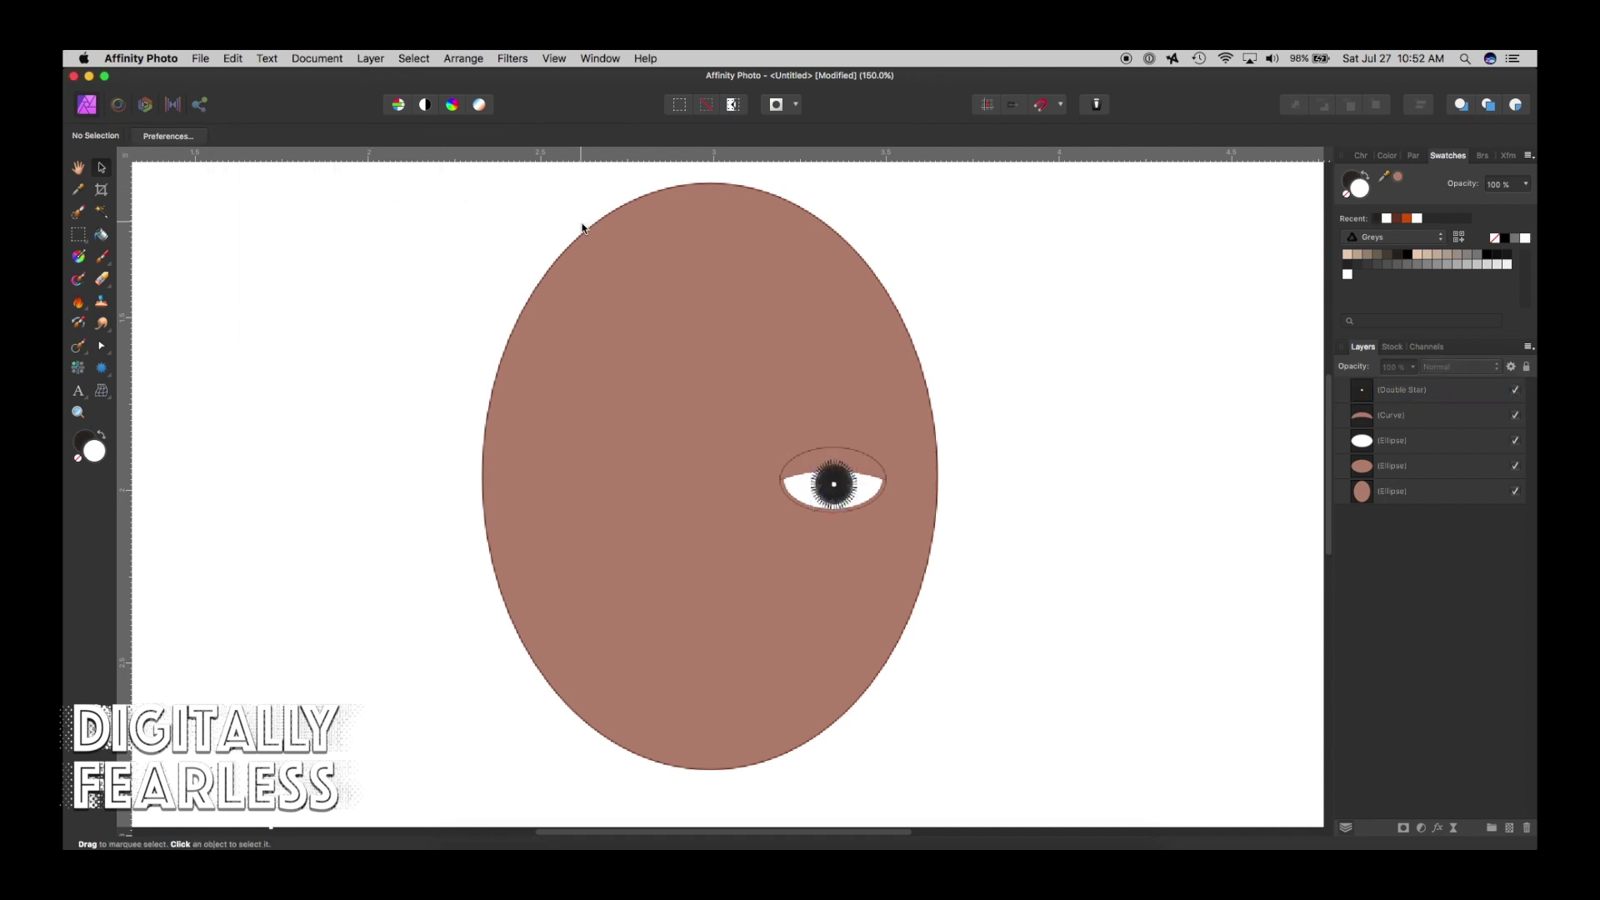
# Lower the star pupil's Points from 48 to 43 with the slider.
pyautogui.click(854, 483)
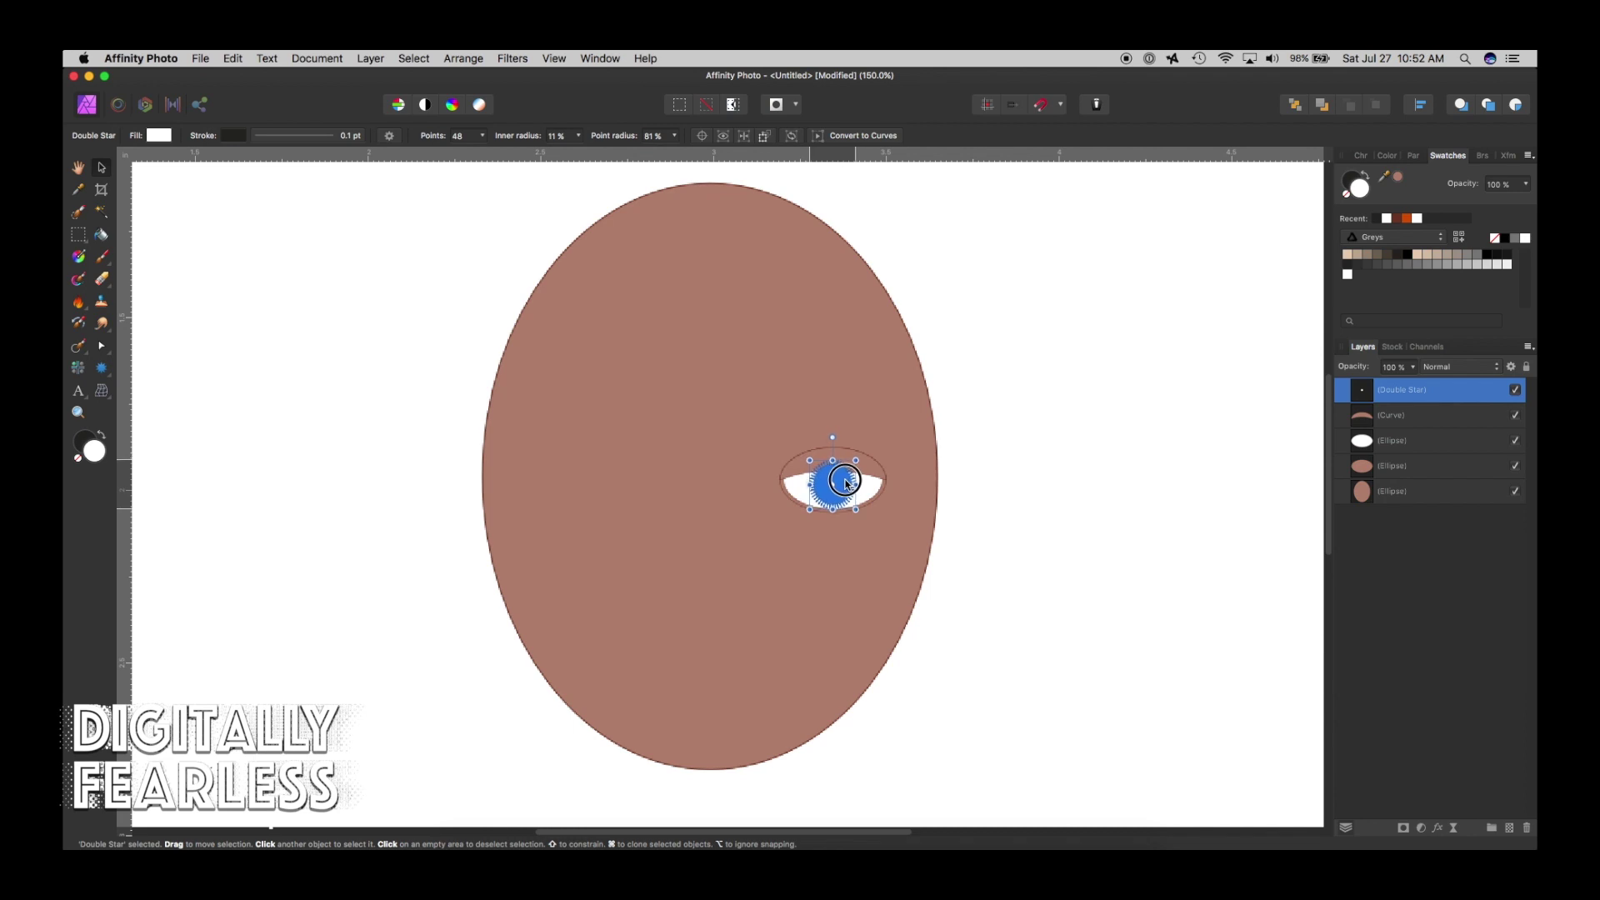
pyautogui.click(236, 412)
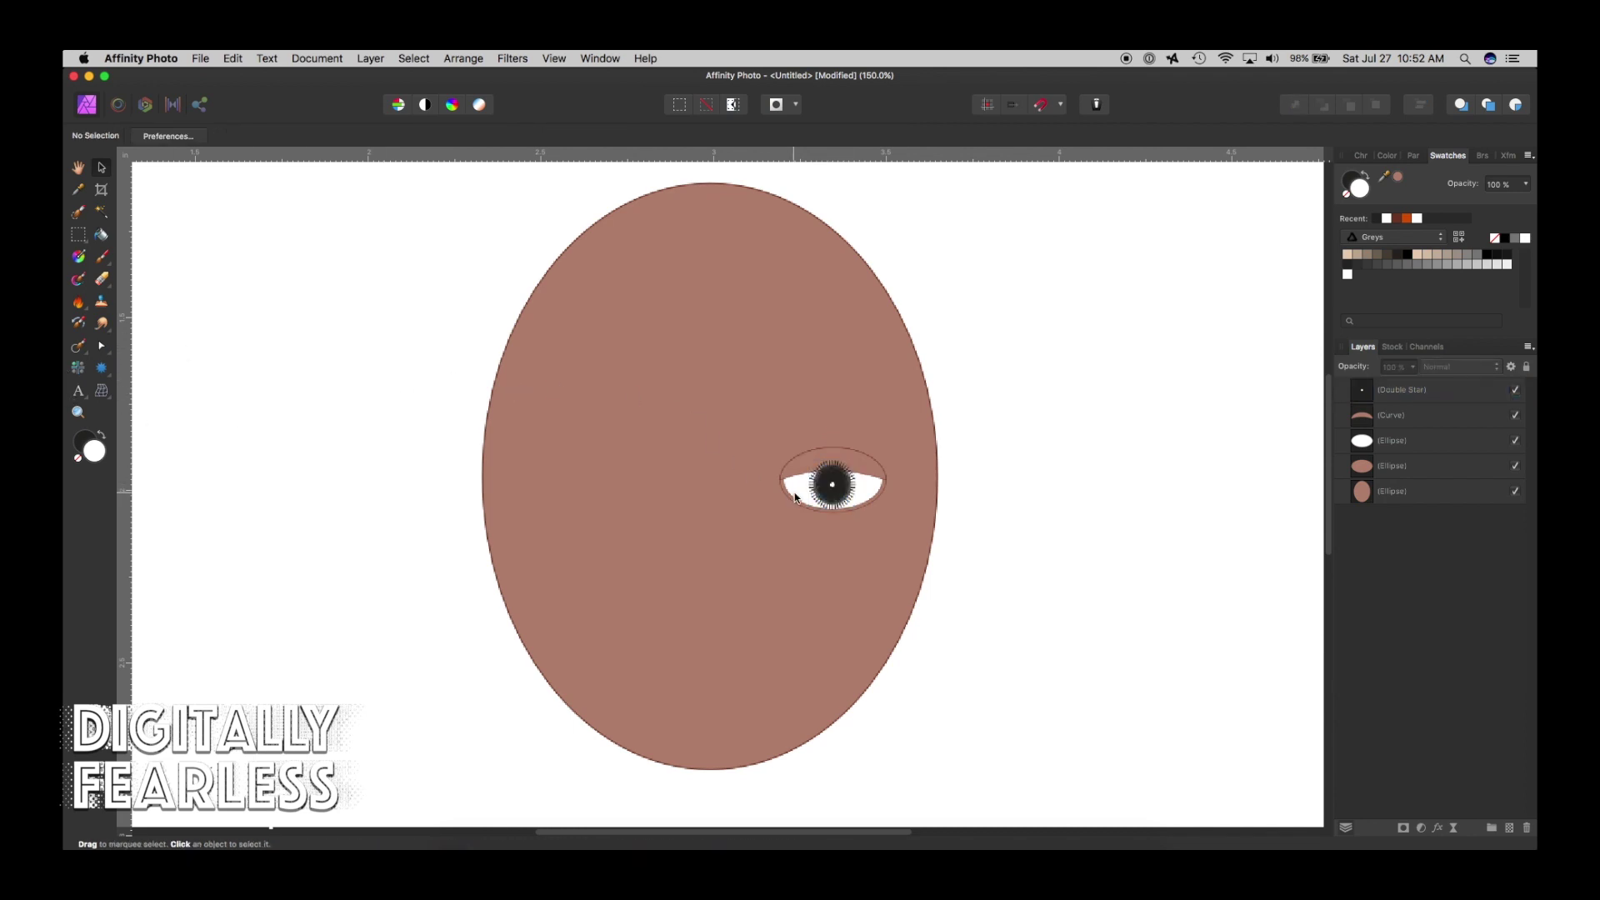
pyautogui.click(838, 487)
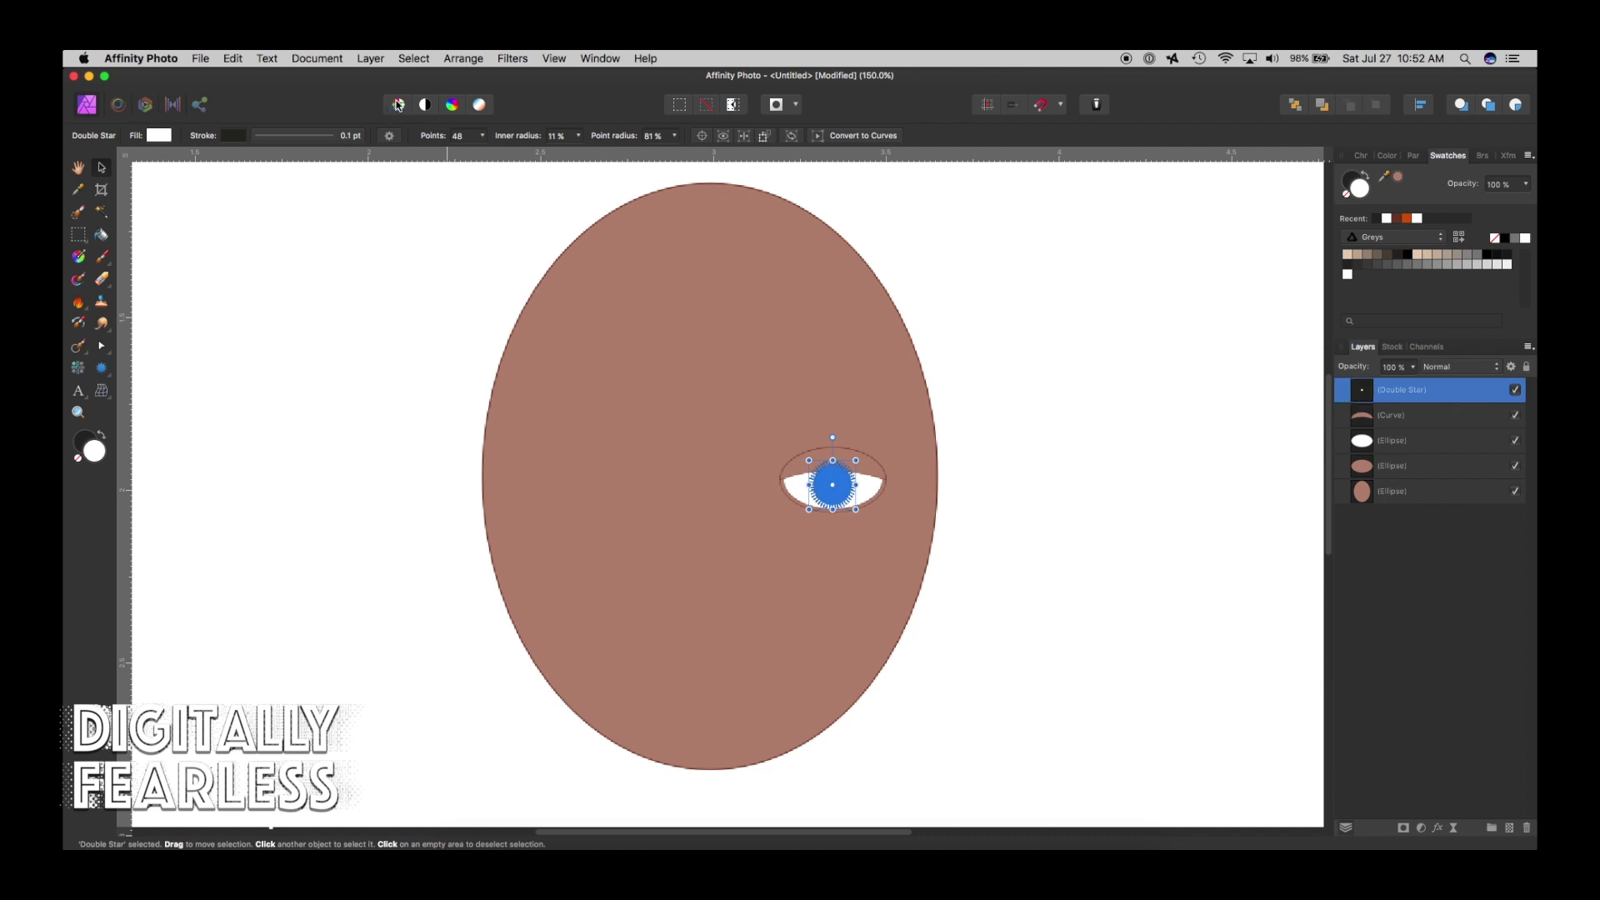
pyautogui.click(482, 135)
pyautogui.moveTo(483, 151); pyautogui.dragTo(469, 153)
pyautogui.click(472, 214)
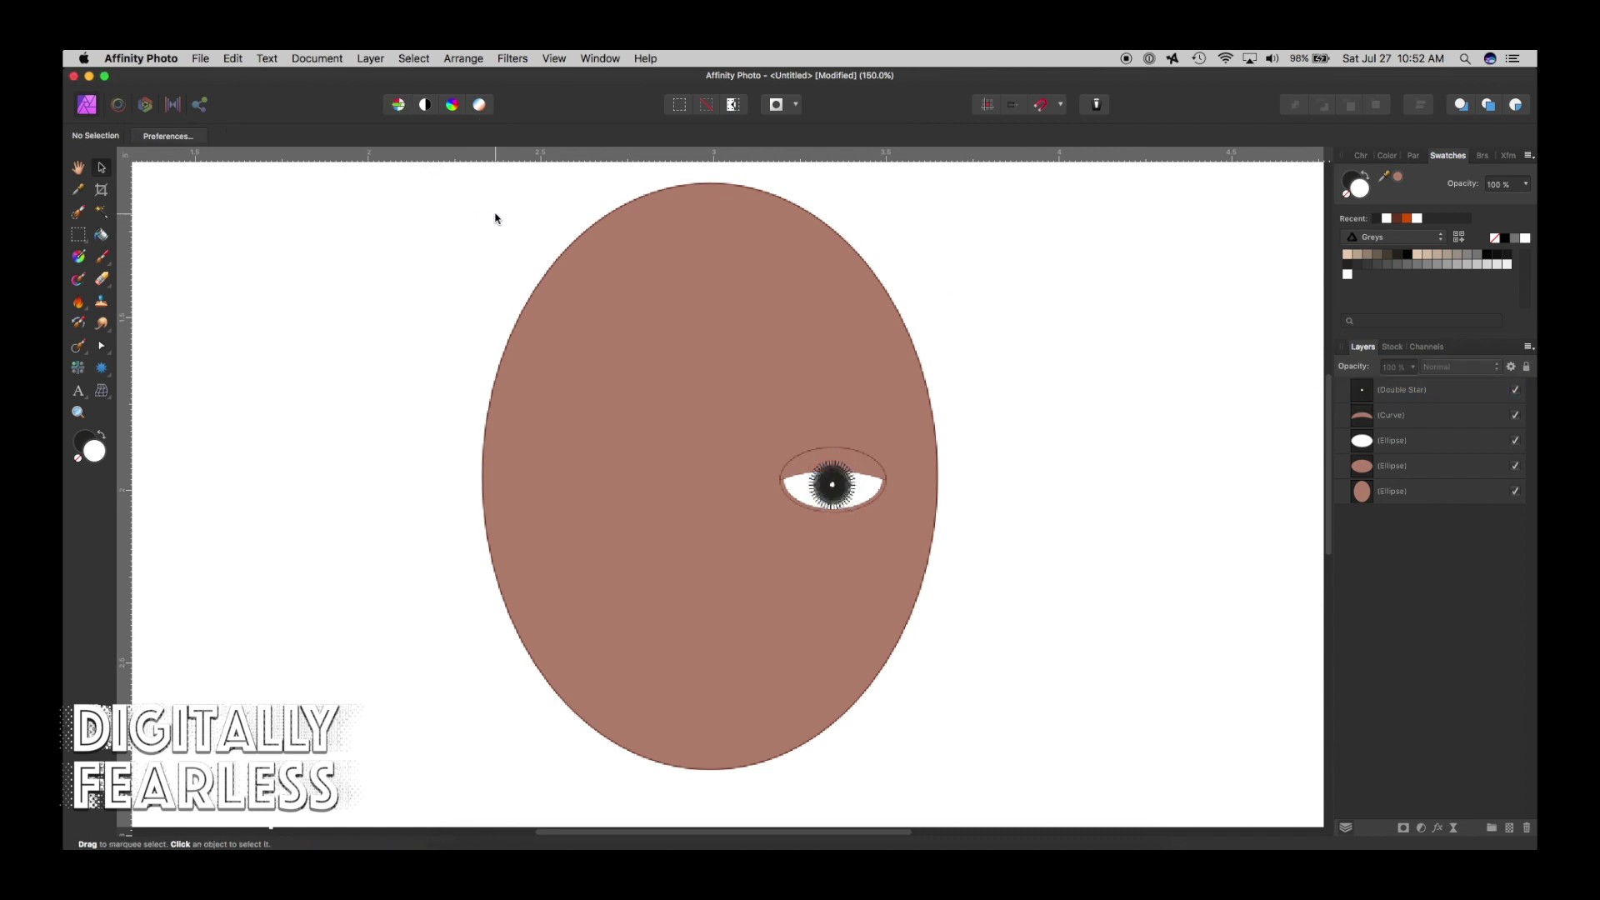
pyautogui.click(858, 482)
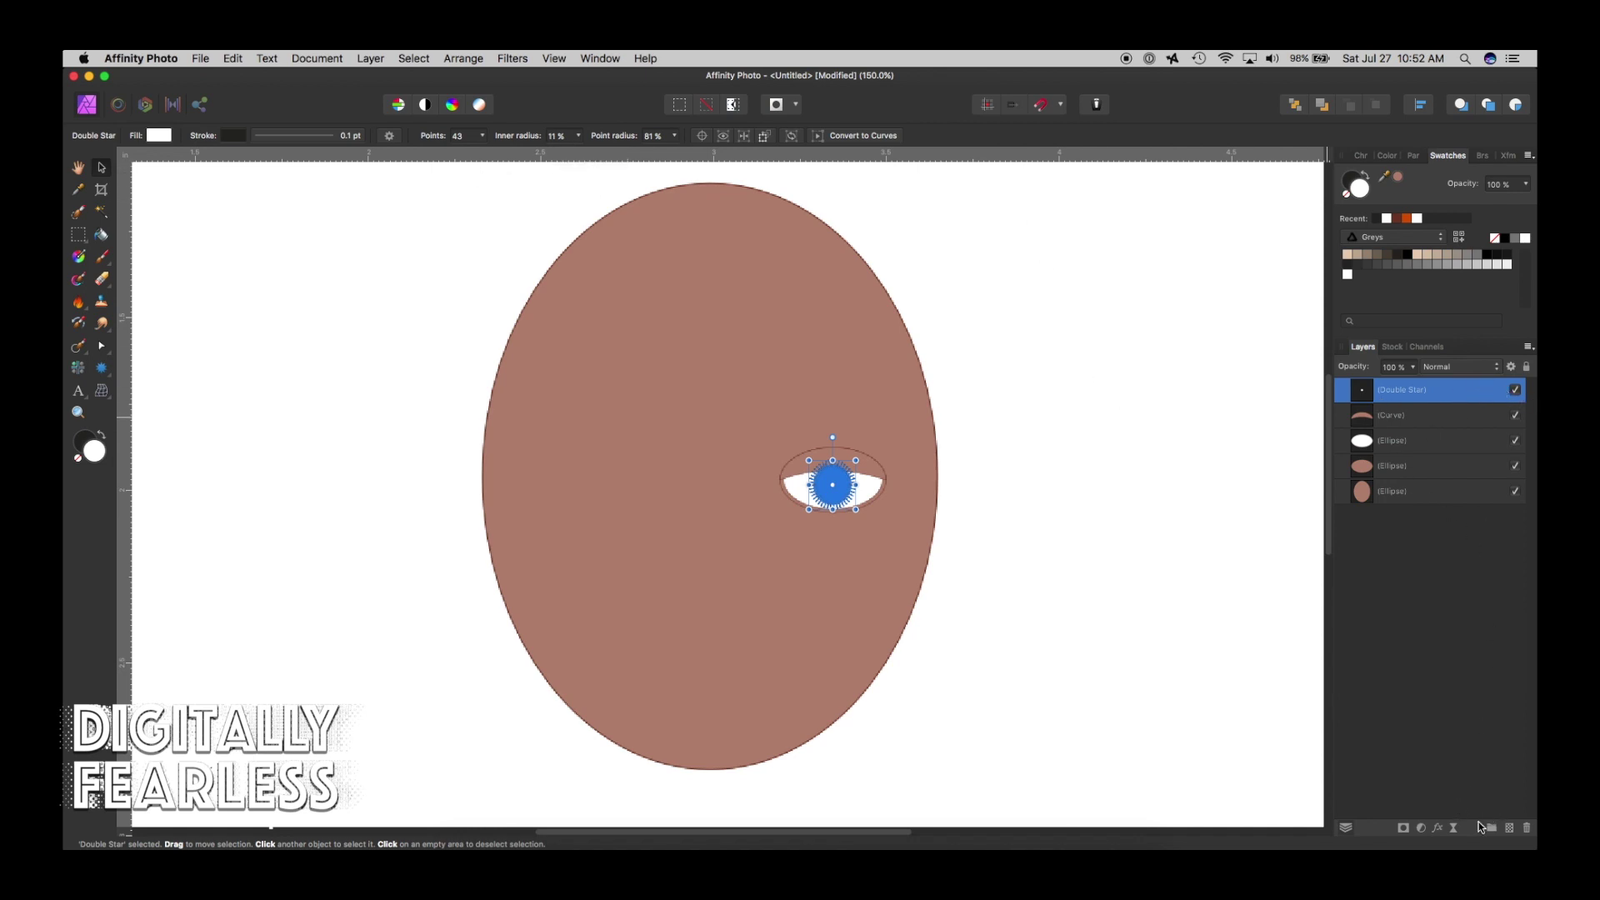
# Enable a blue Outline layer effect on the star with 0.9 px radius and Scale with Object ticked.
pyautogui.click(1437, 827)
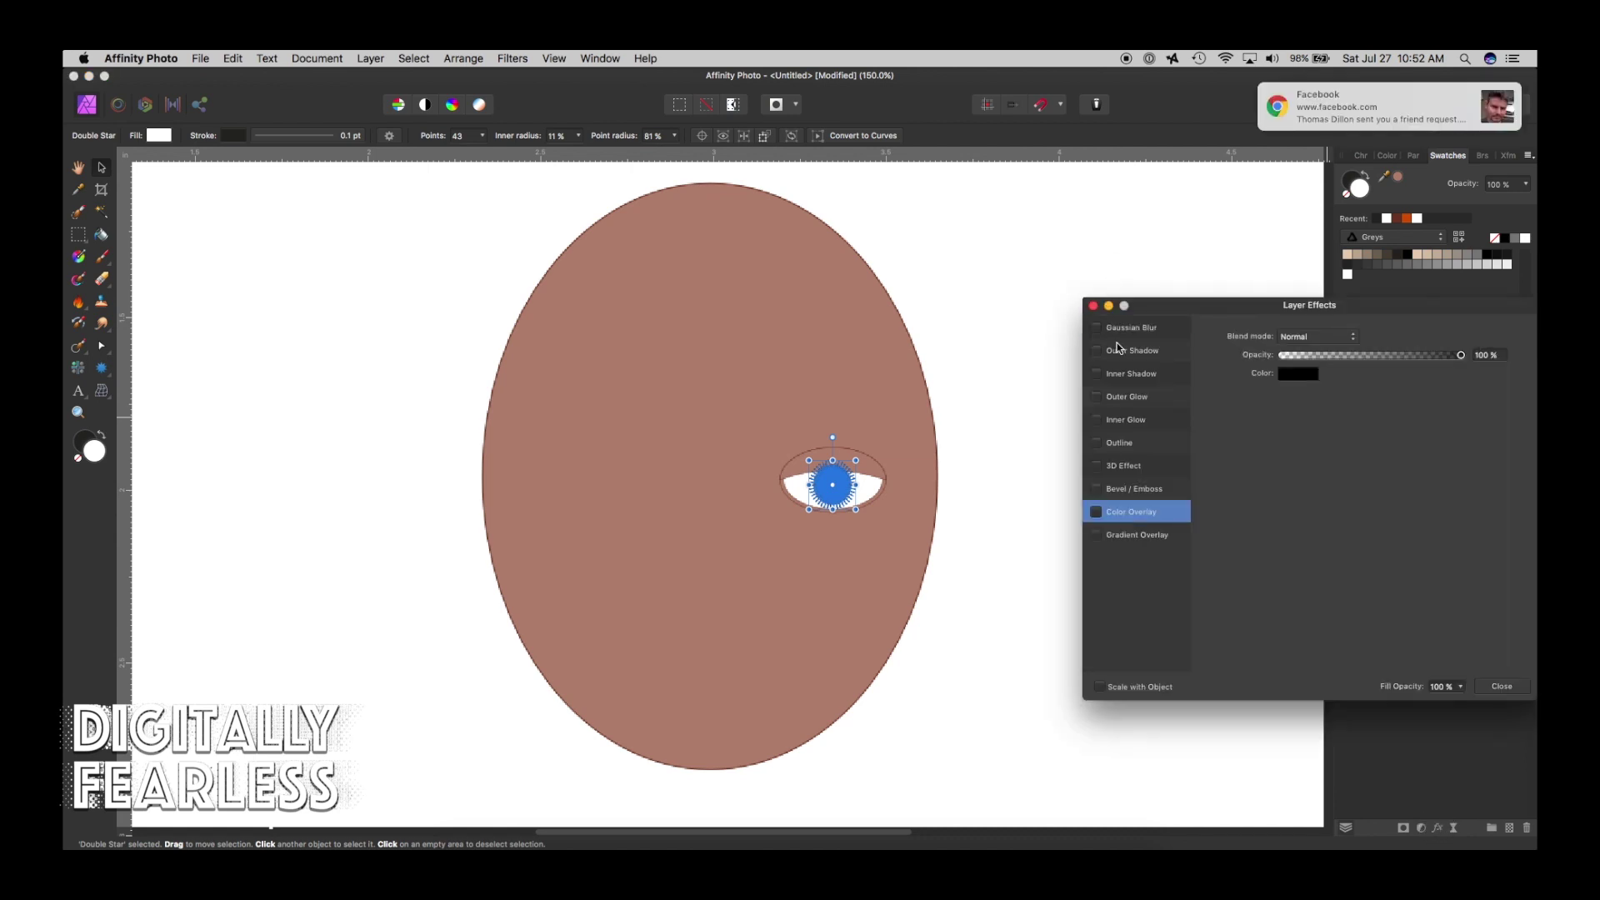
pyautogui.click(1114, 445)
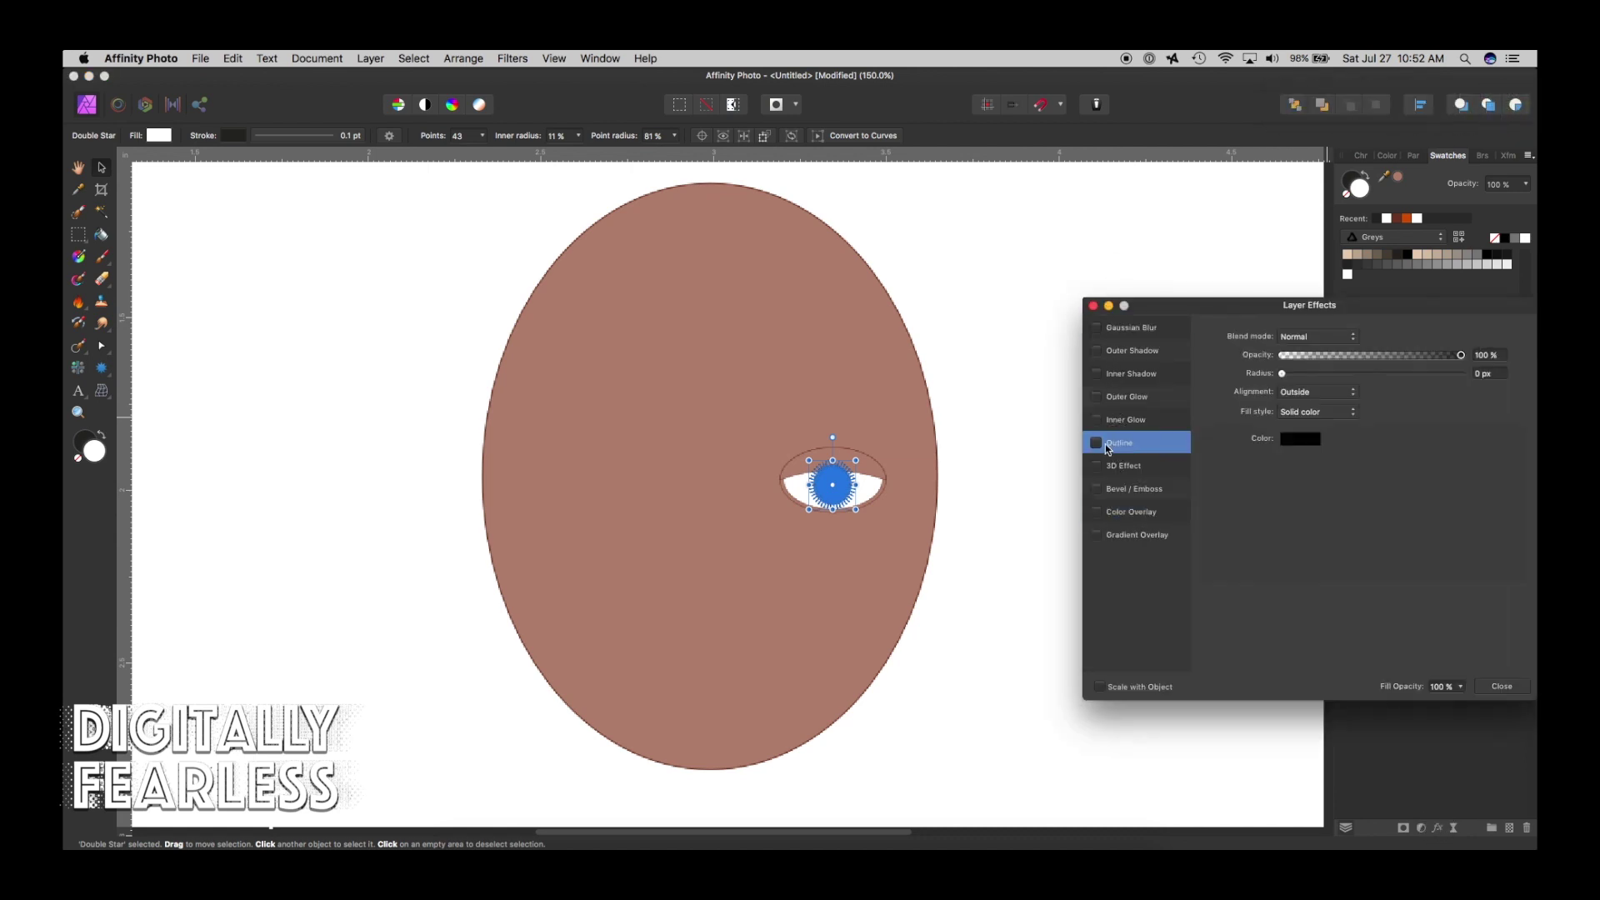
pyautogui.click(1310, 440)
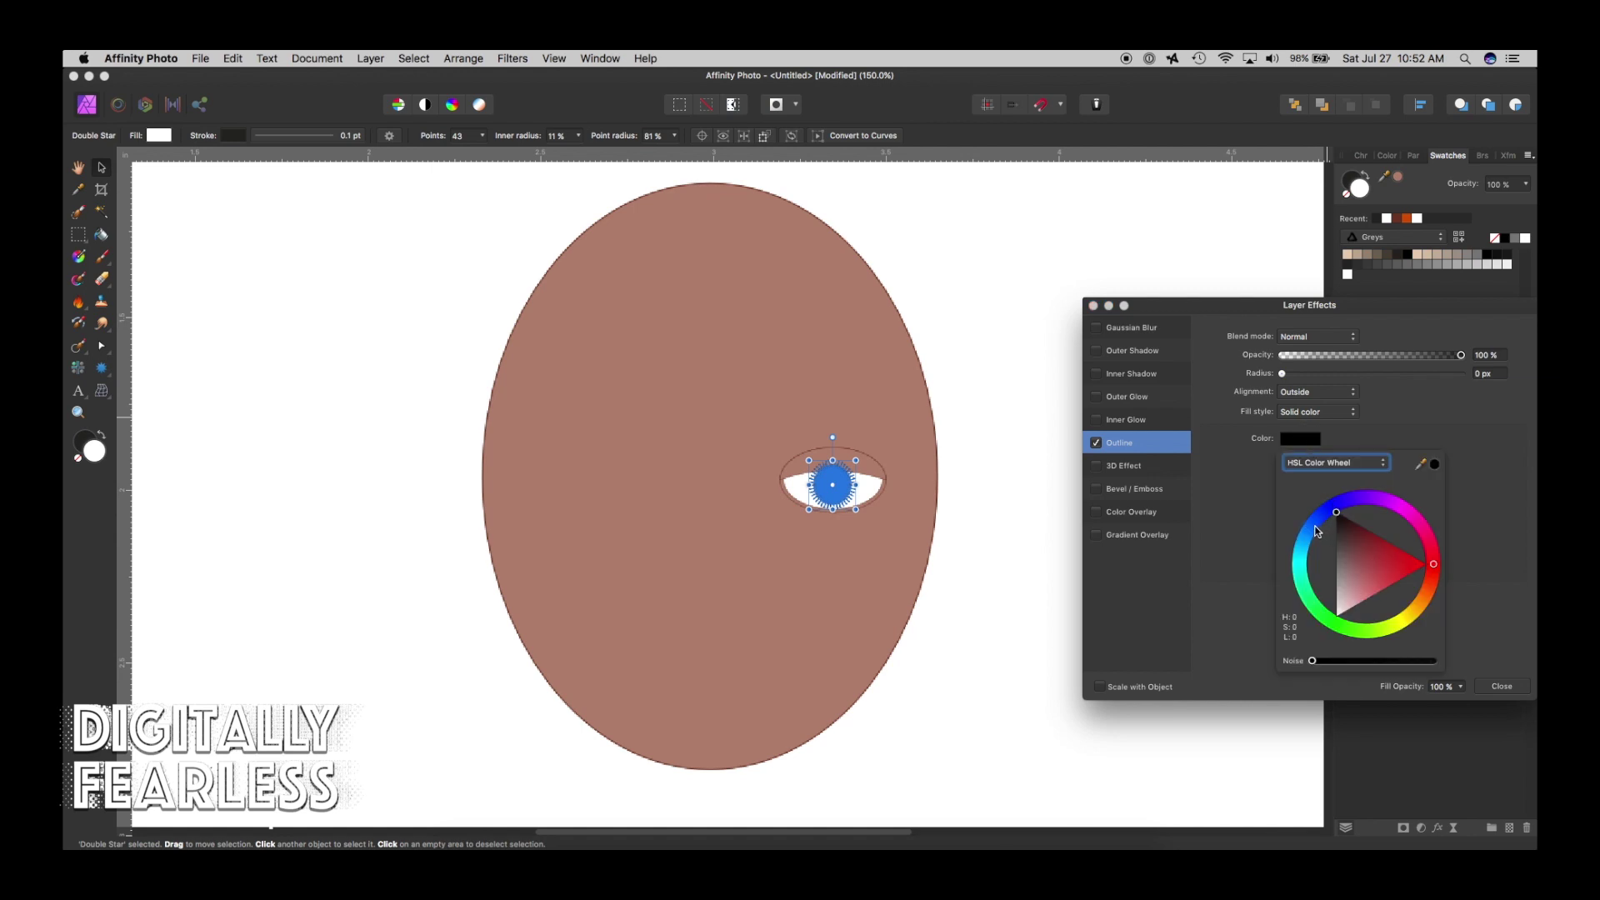
pyautogui.moveTo(1328, 511); pyautogui.dragTo(1337, 506)
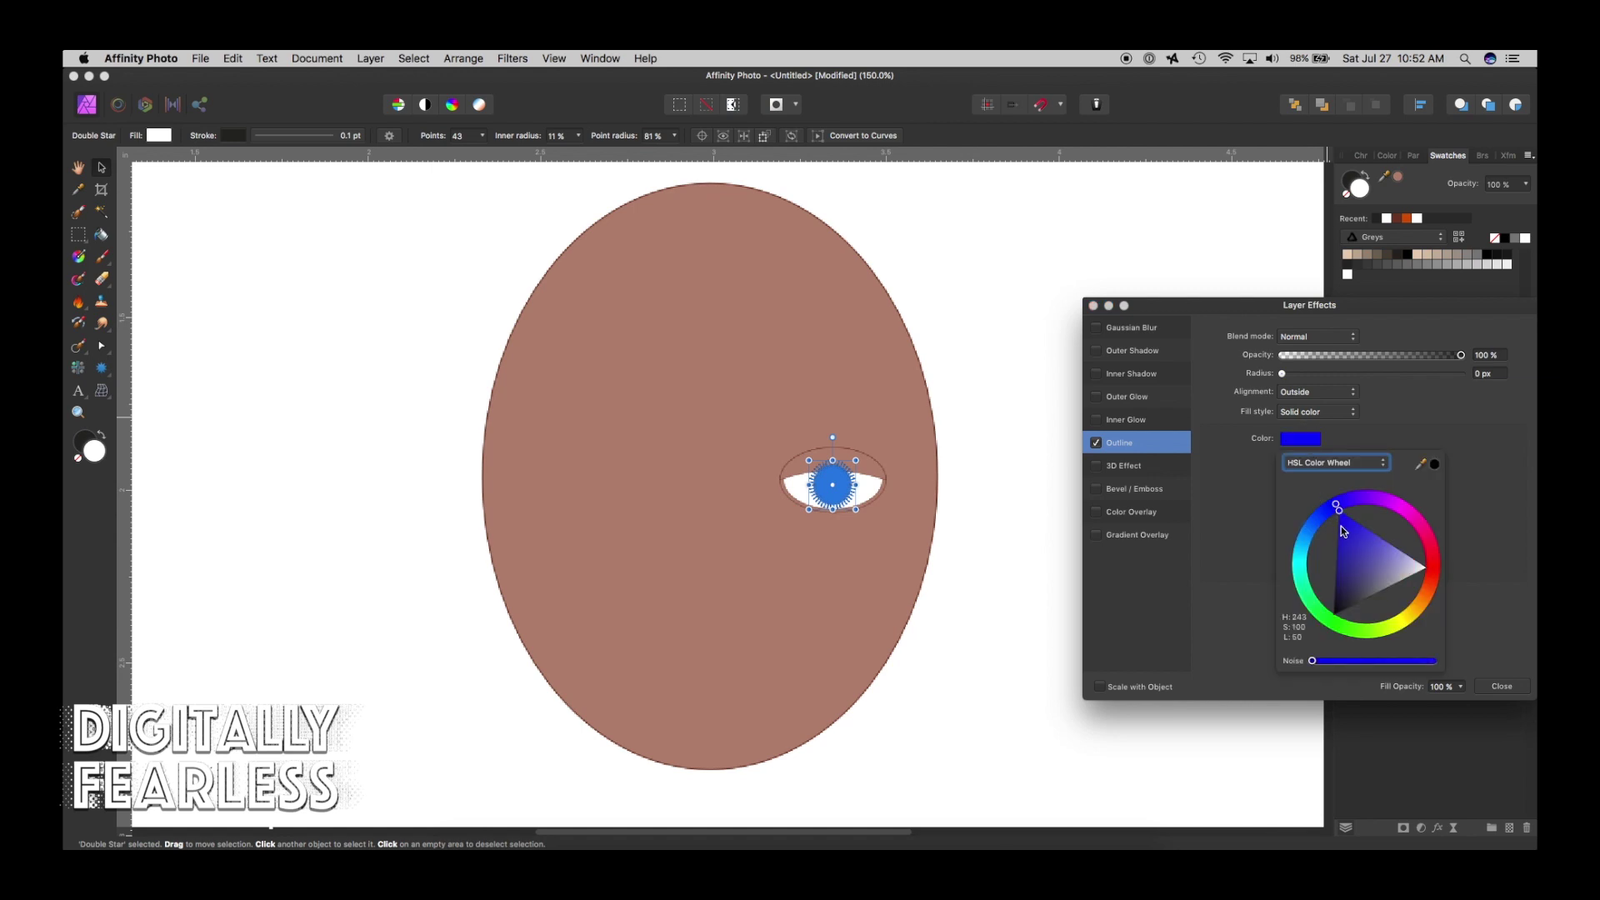
pyautogui.click(1342, 527)
pyautogui.moveTo(1286, 377); pyautogui.dragTo(1318, 375)
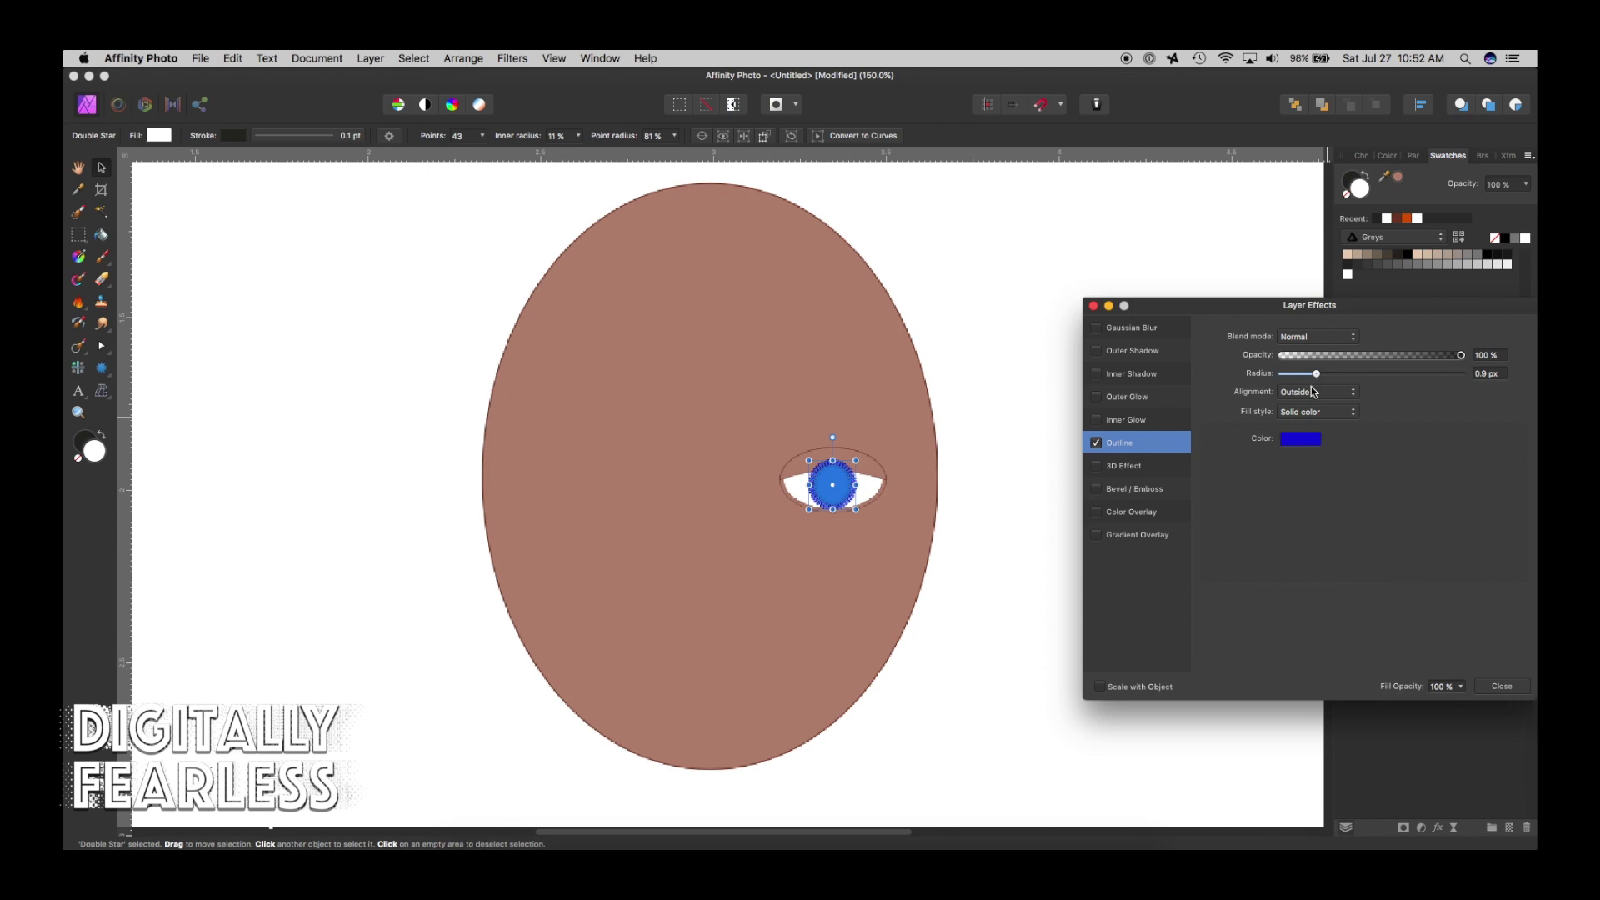
pyautogui.click(1098, 686)
pyautogui.click(1502, 686)
pyautogui.click(869, 494)
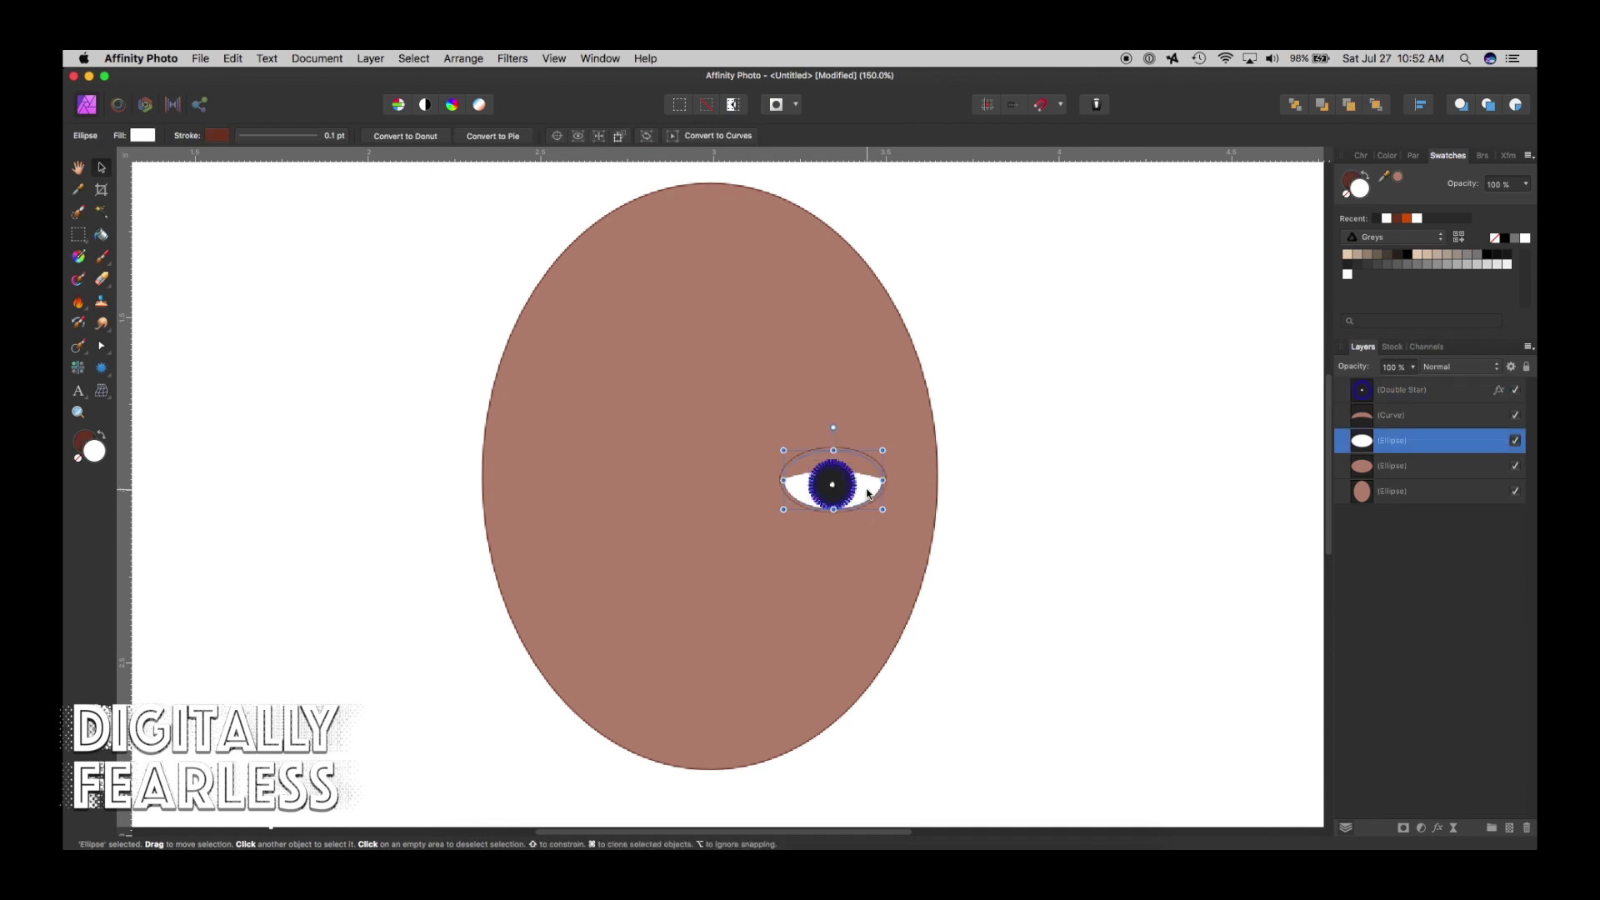
# Lower the star pupil's Points from 43 to 37 and zoom to 300% on the eye.
pyautogui.click(1233, 411)
pyautogui.click(814, 484)
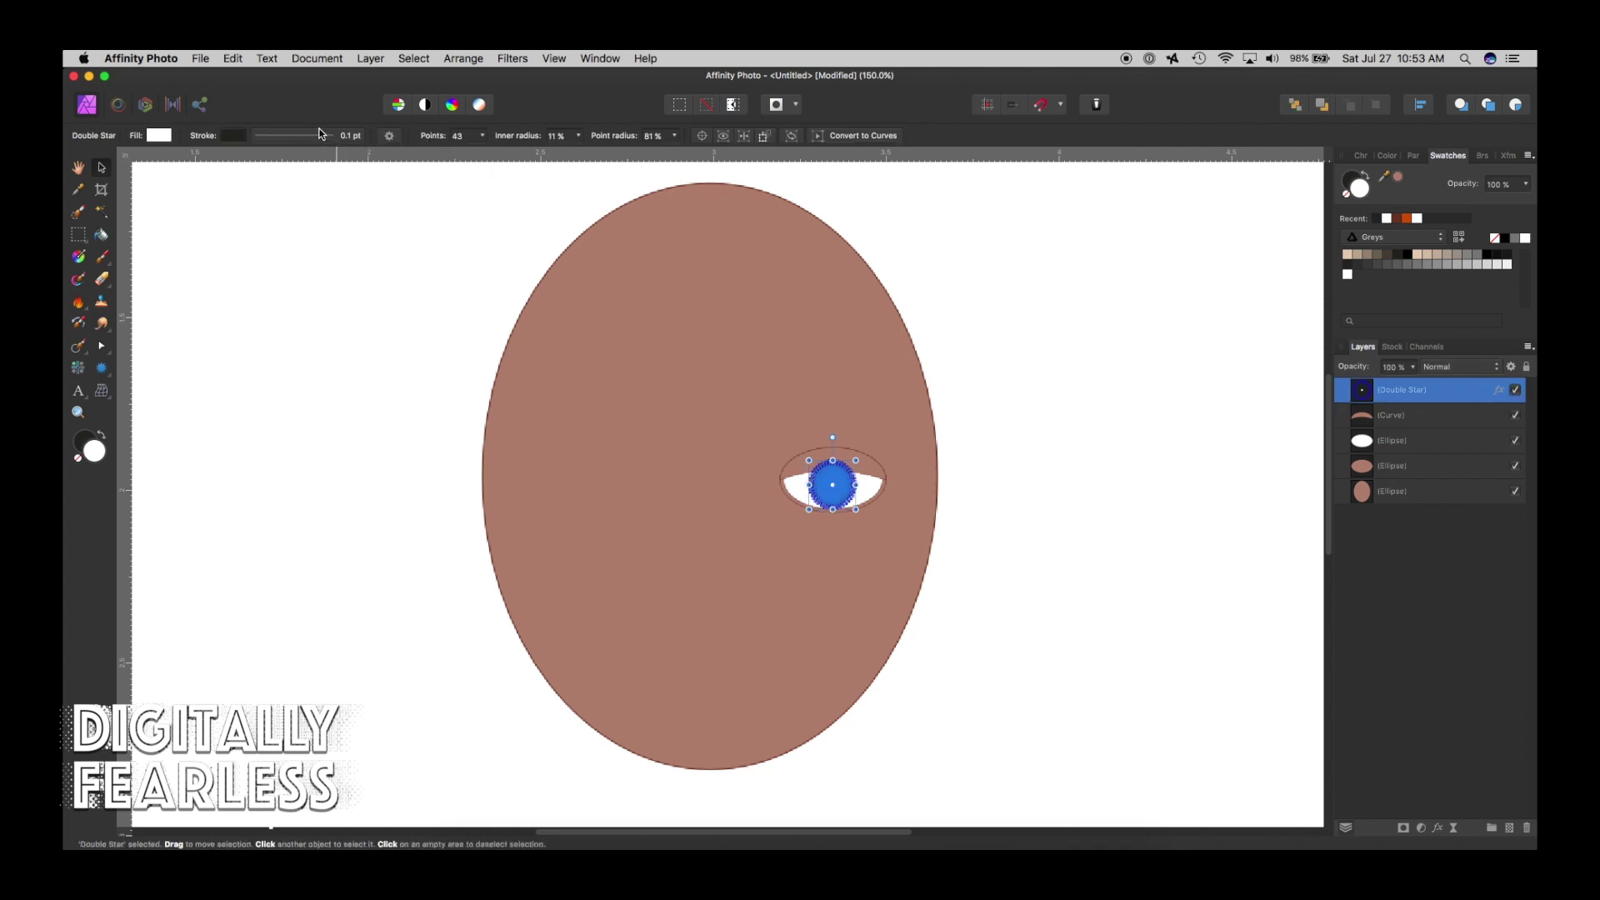
pyautogui.click(482, 136)
pyautogui.moveTo(478, 149); pyautogui.dragTo(463, 150)
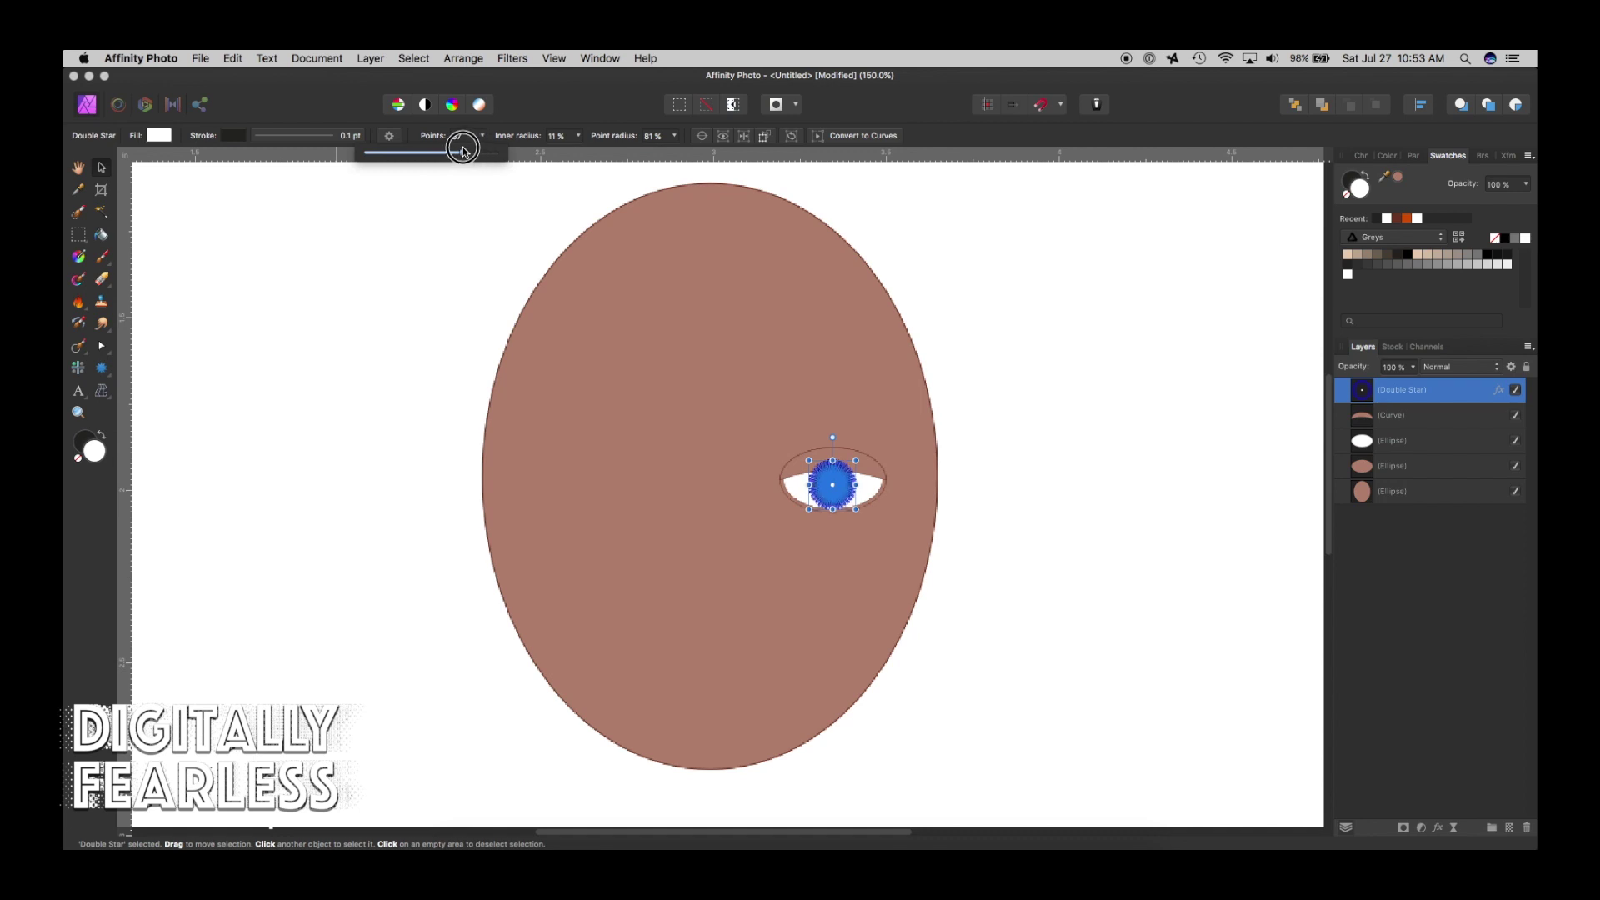
pyautogui.click(458, 222)
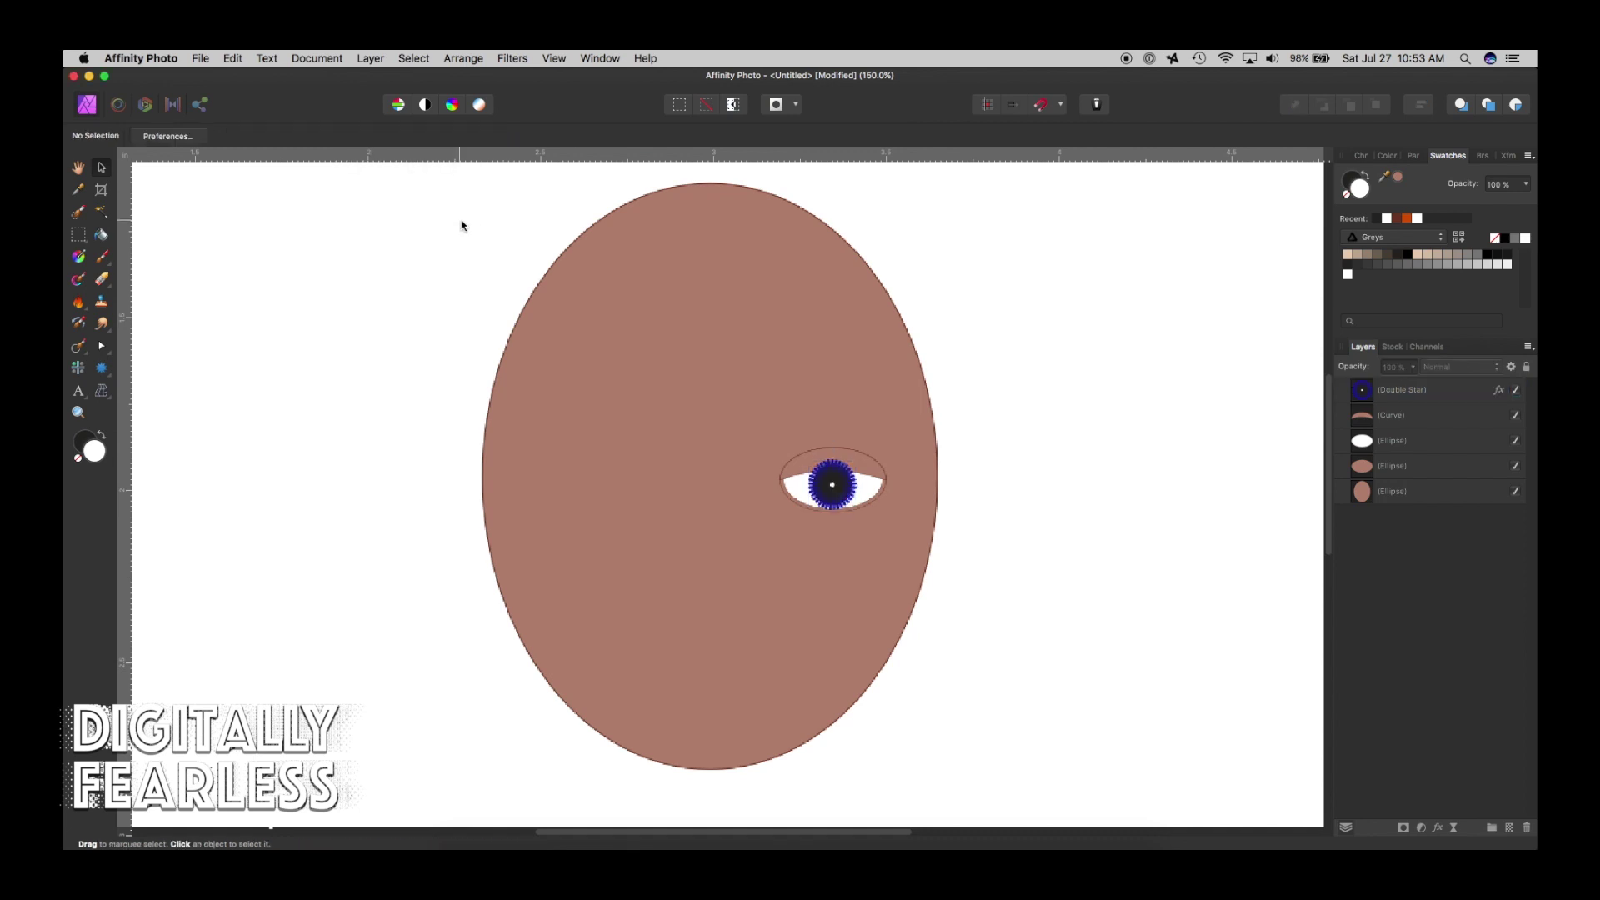
pyautogui.click(78, 411)
pyautogui.click(837, 476)
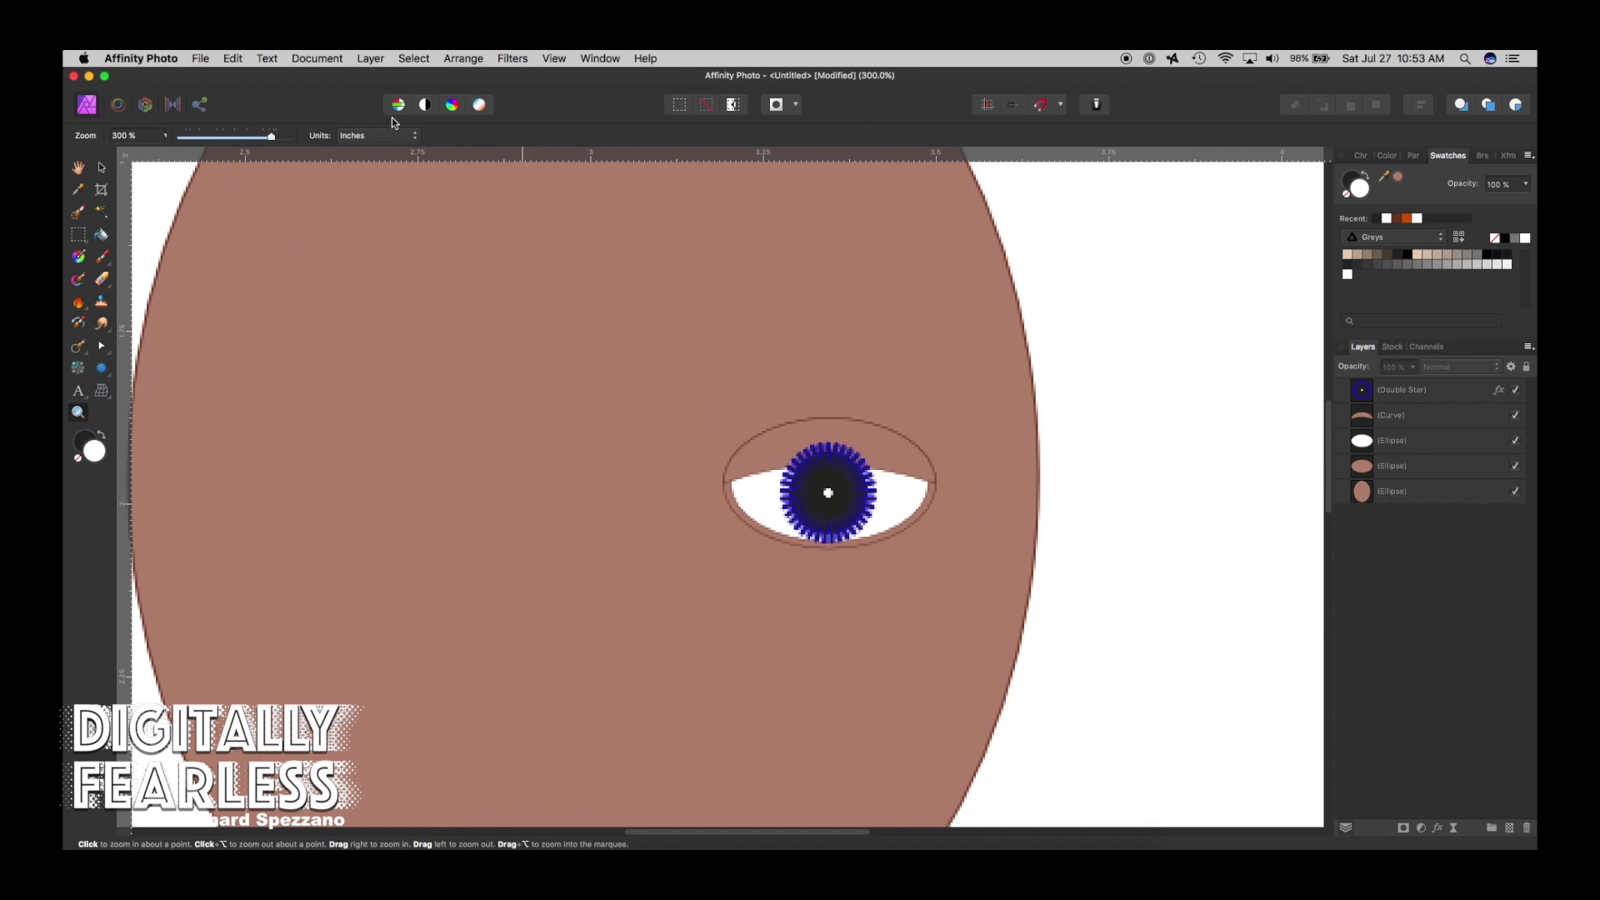
pyautogui.click(101, 166)
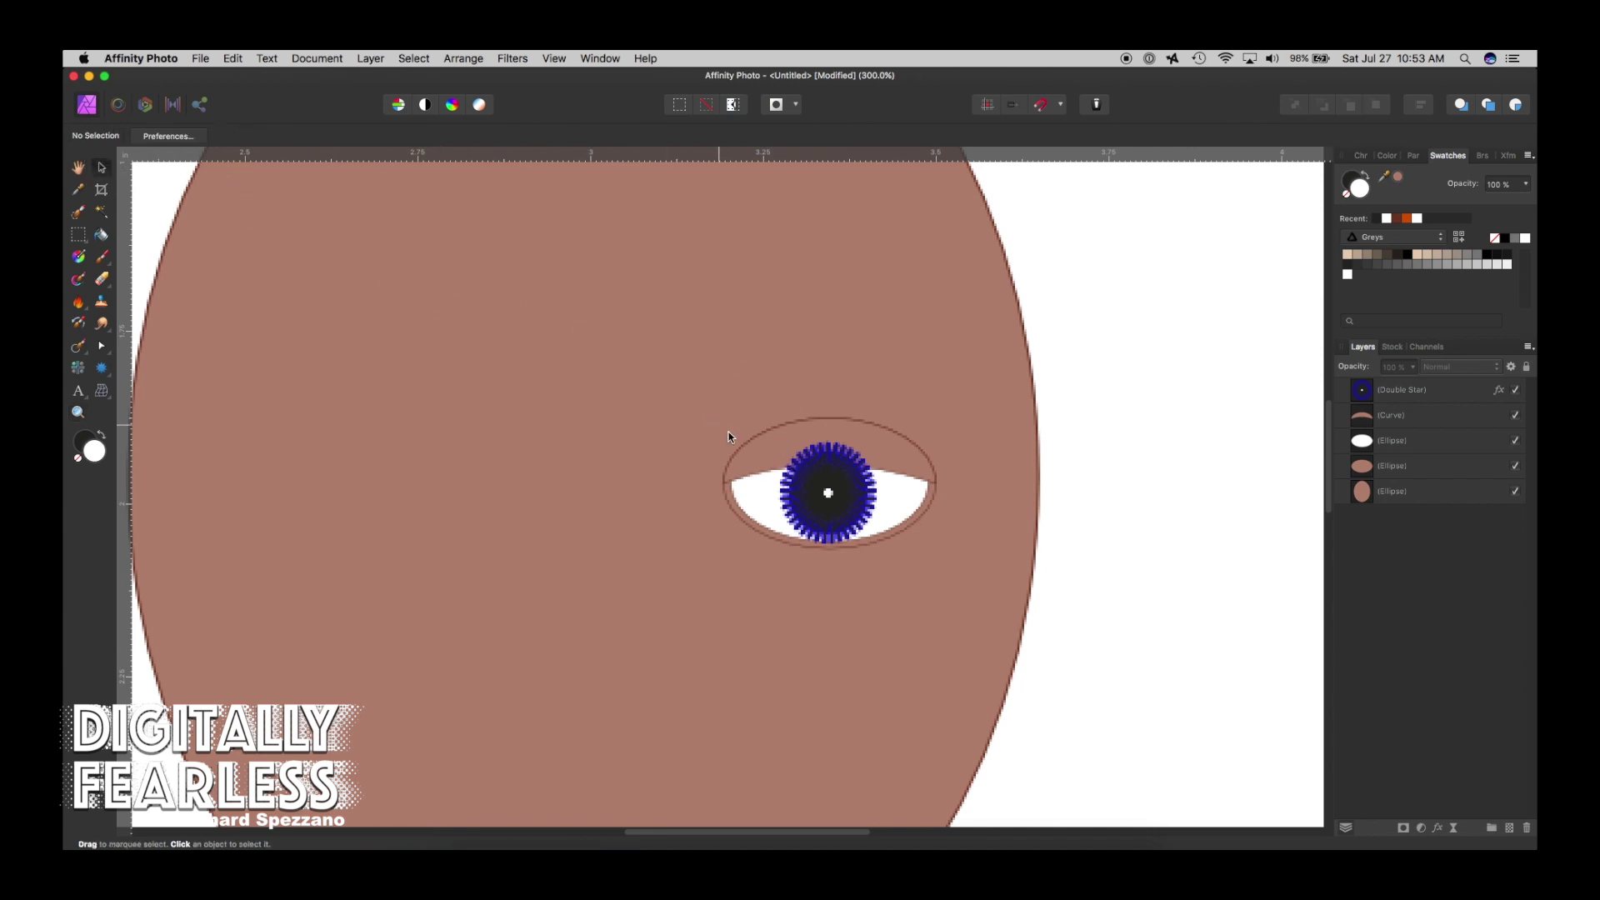
pyautogui.click(821, 479)
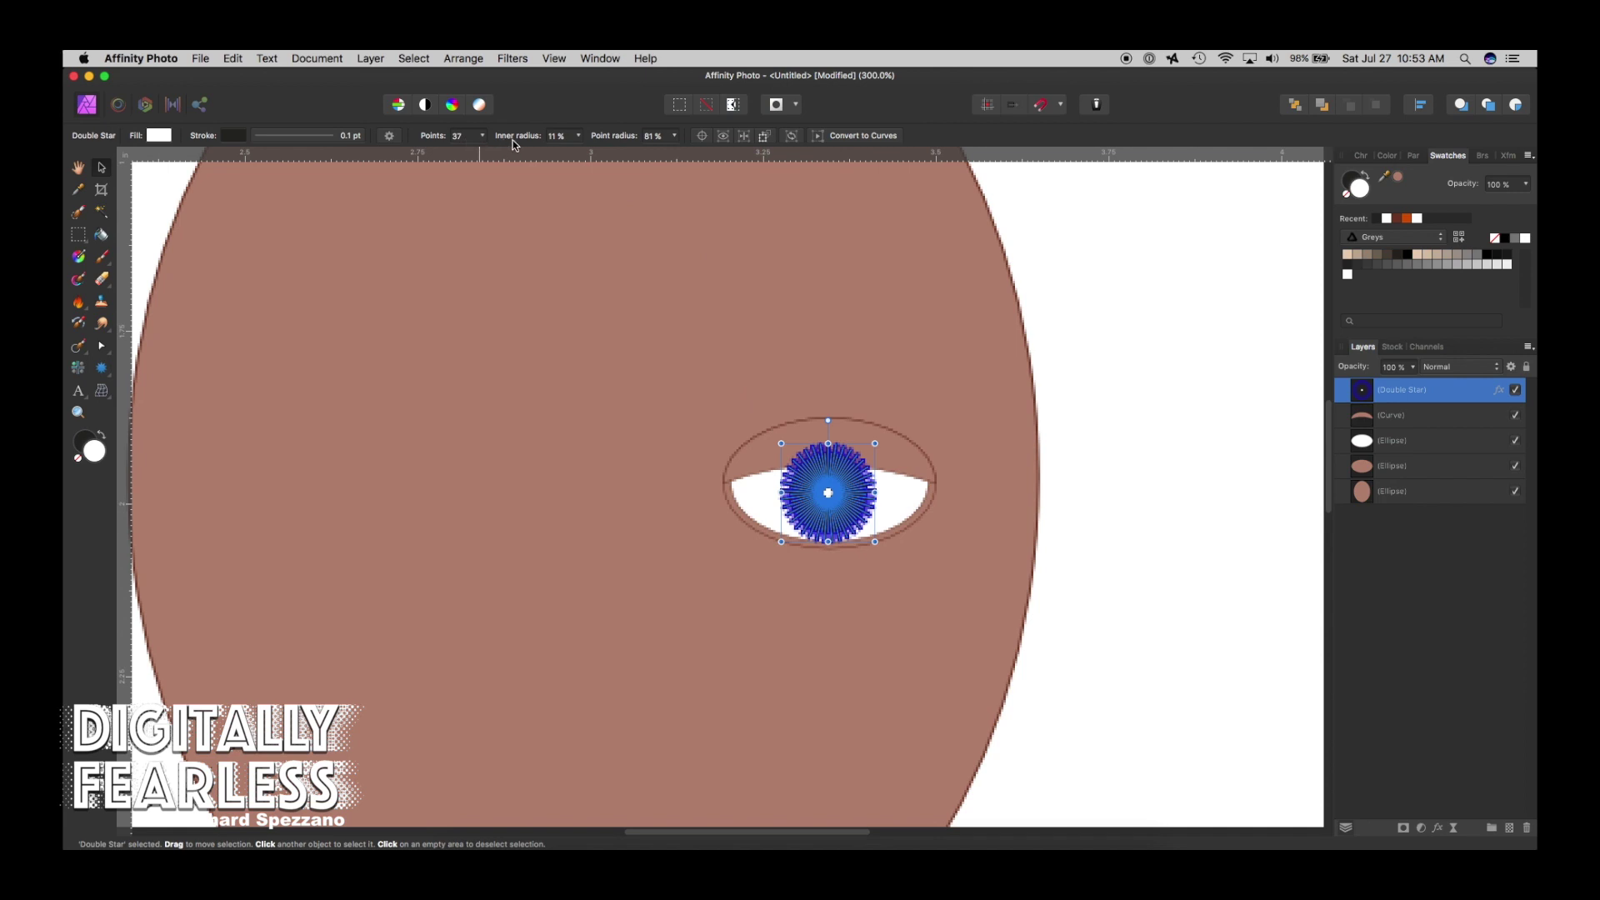
# Set the star's inner radius to 0% and slightly reduce its point radius.
pyautogui.click(580, 136)
pyautogui.moveTo(582, 140)
pyautogui.mouseDown()
pyautogui.moveTo(565, 151)
pyautogui.moveTo(586, 153)
pyautogui.moveTo(558, 151)
pyautogui.mouseUp()
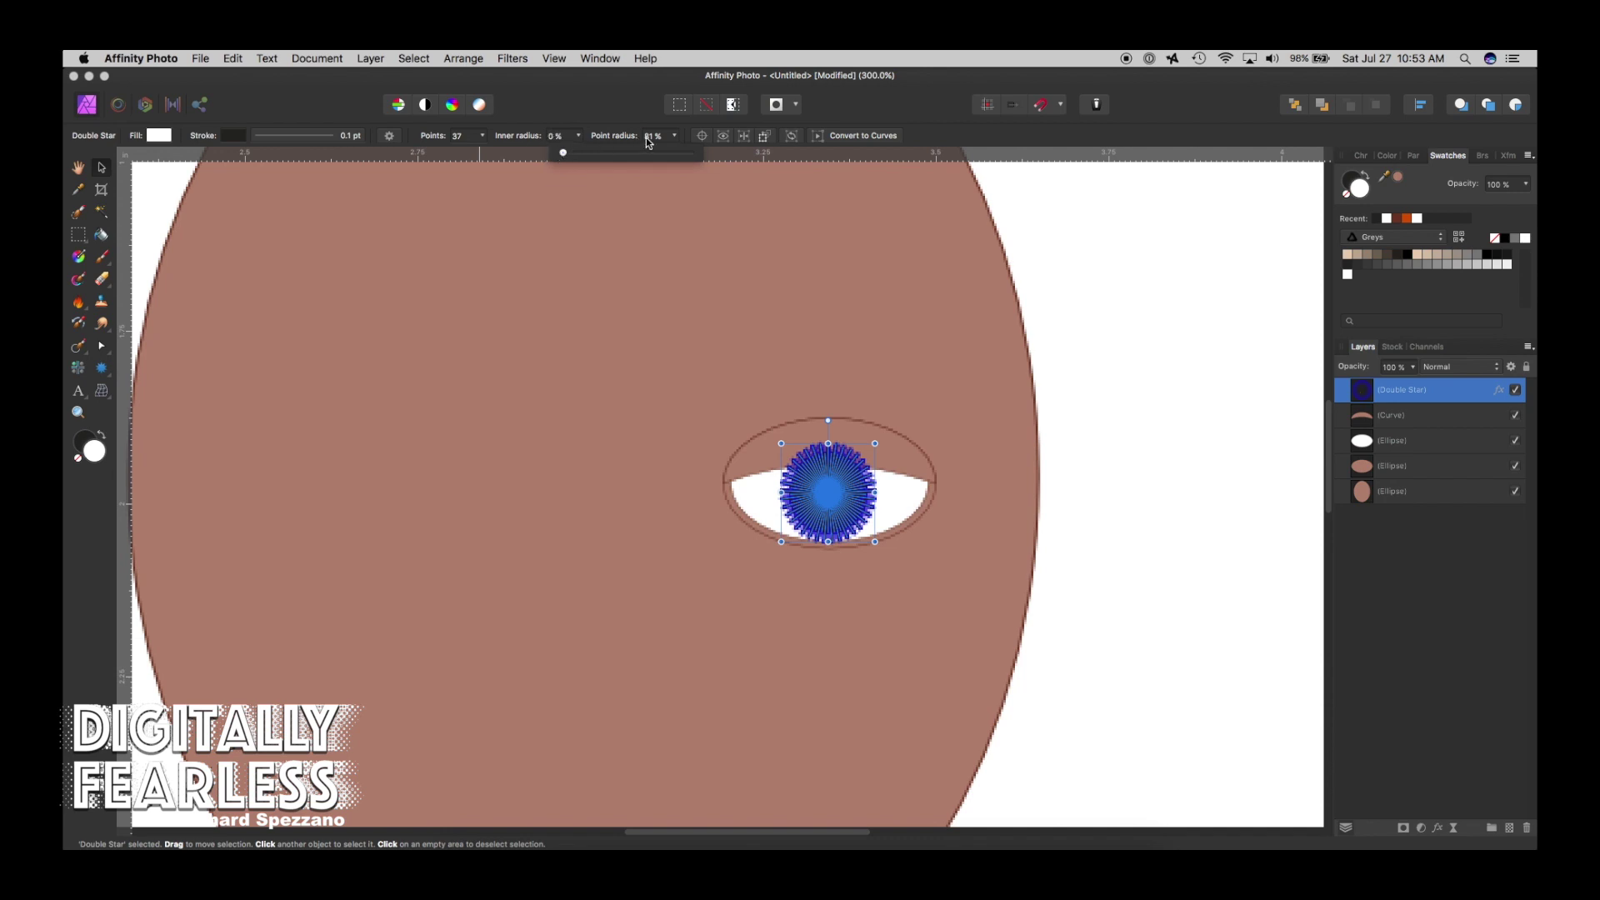
pyautogui.click(672, 136)
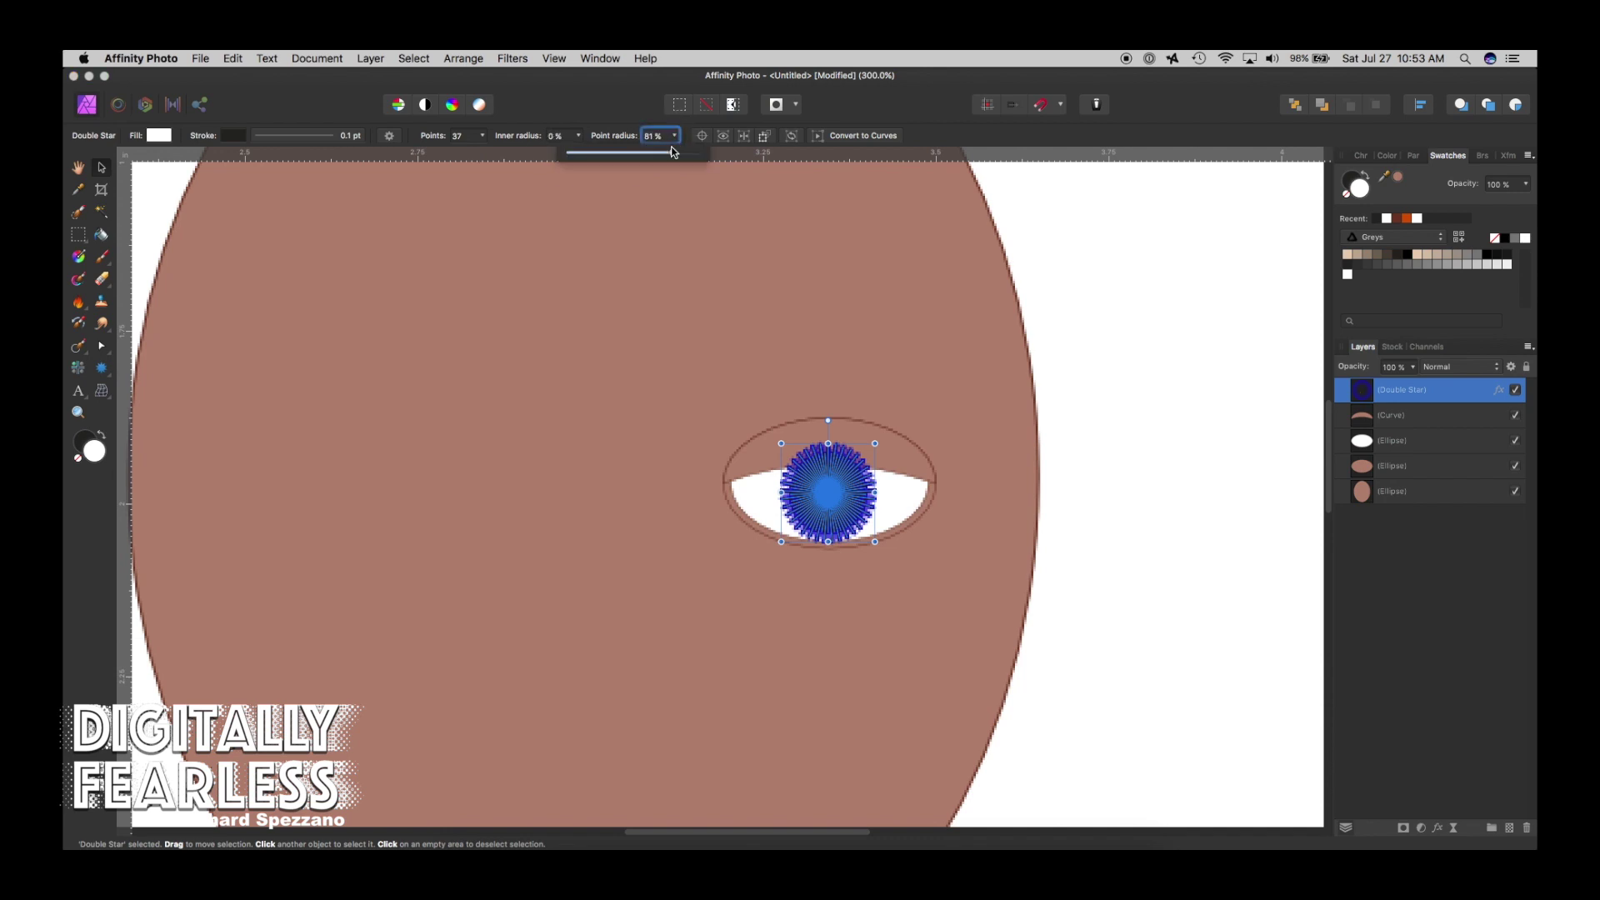
pyautogui.moveTo(676, 152); pyautogui.dragTo(620, 154)
pyautogui.click(1121, 262)
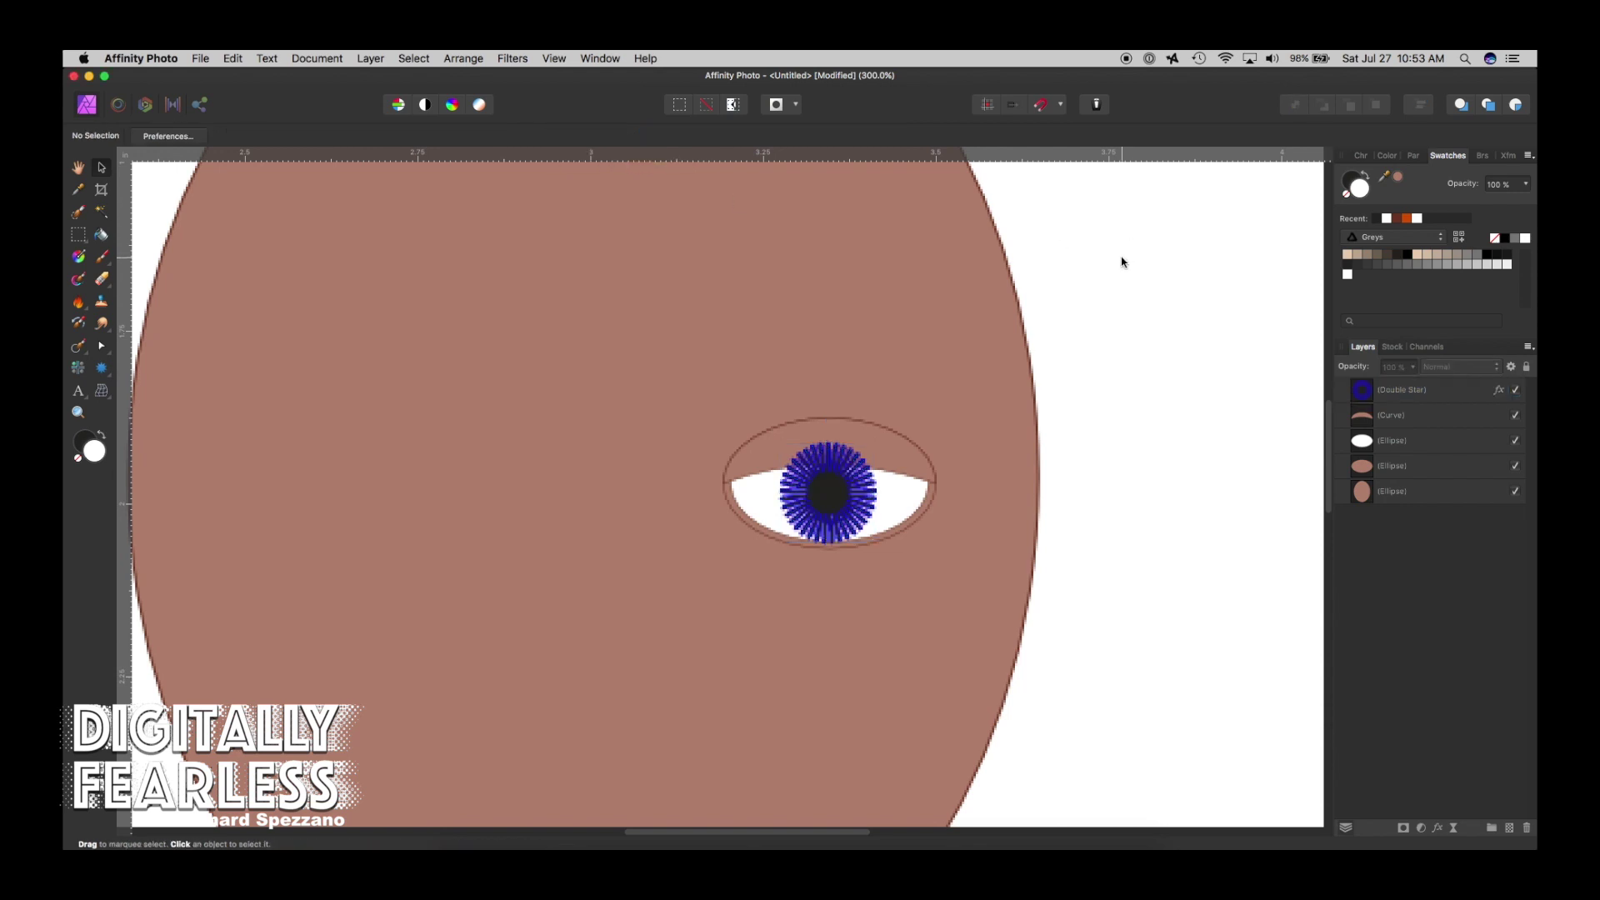
# Fit the document in view, zoom toward the face, and raise the Double Star's Points from 37.
pyautogui.doubleClick(77, 170)
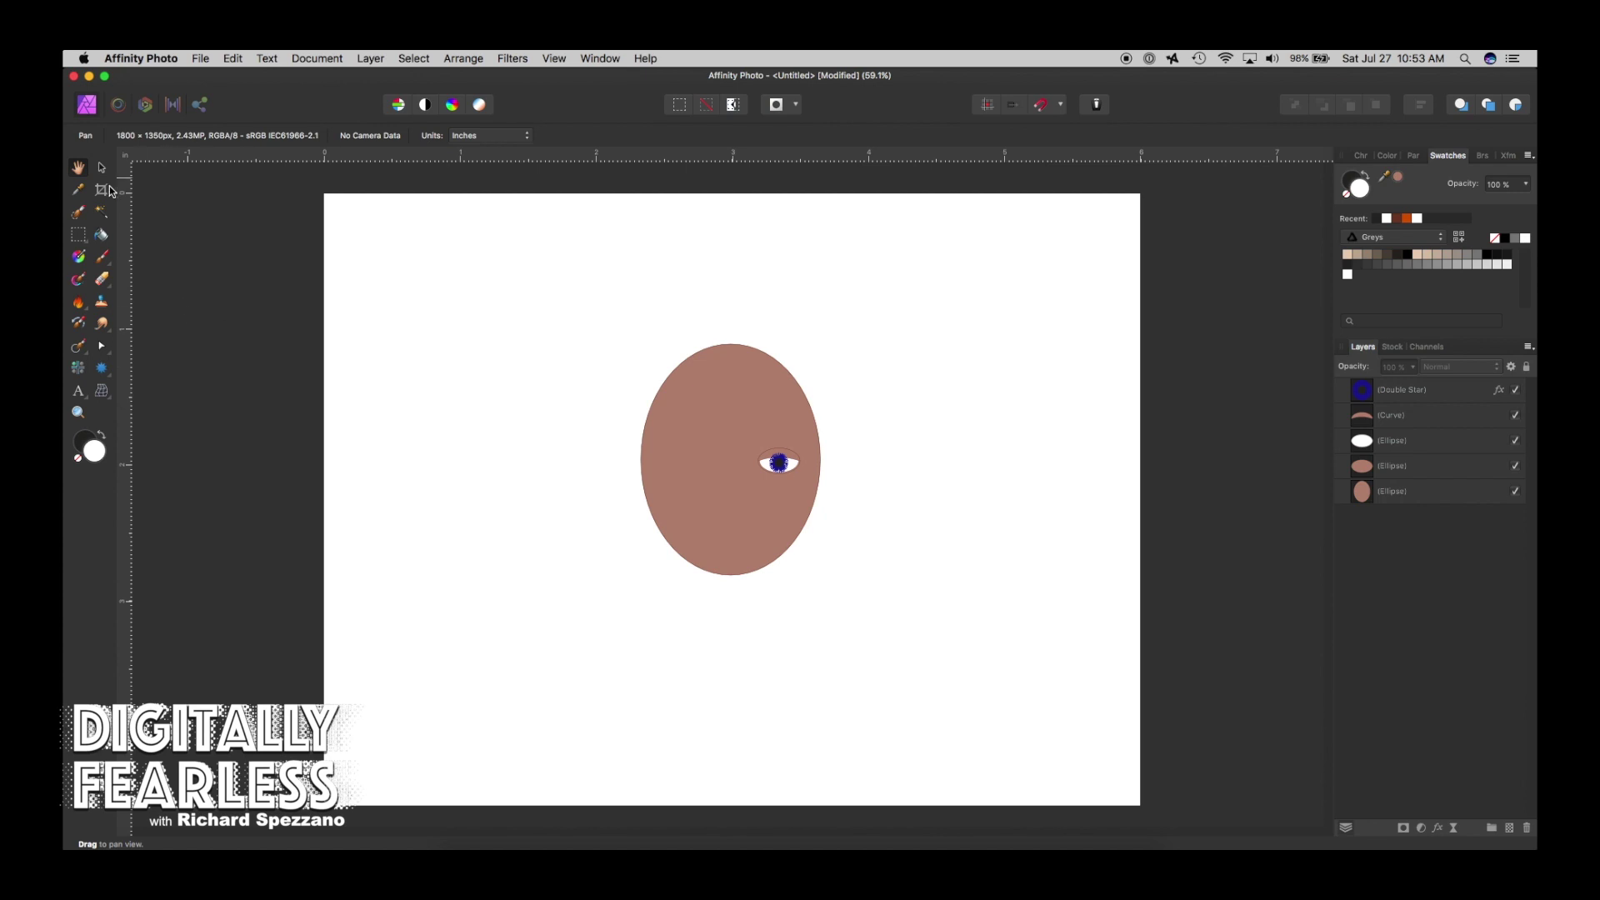
pyautogui.click(101, 169)
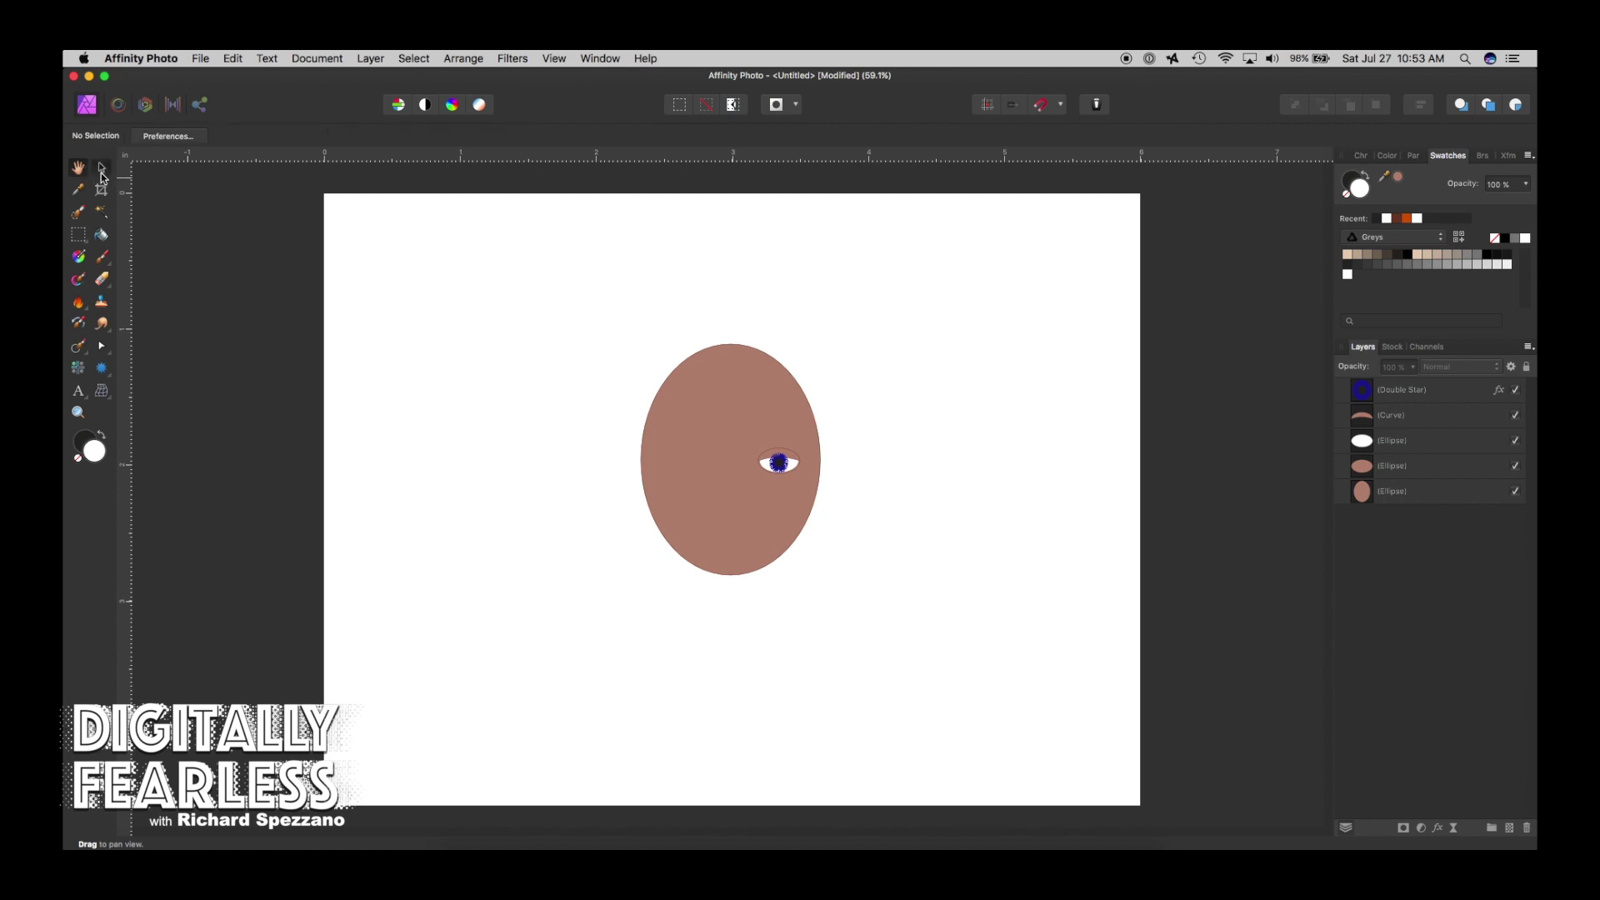
pyautogui.click(78, 413)
pyautogui.click(775, 459)
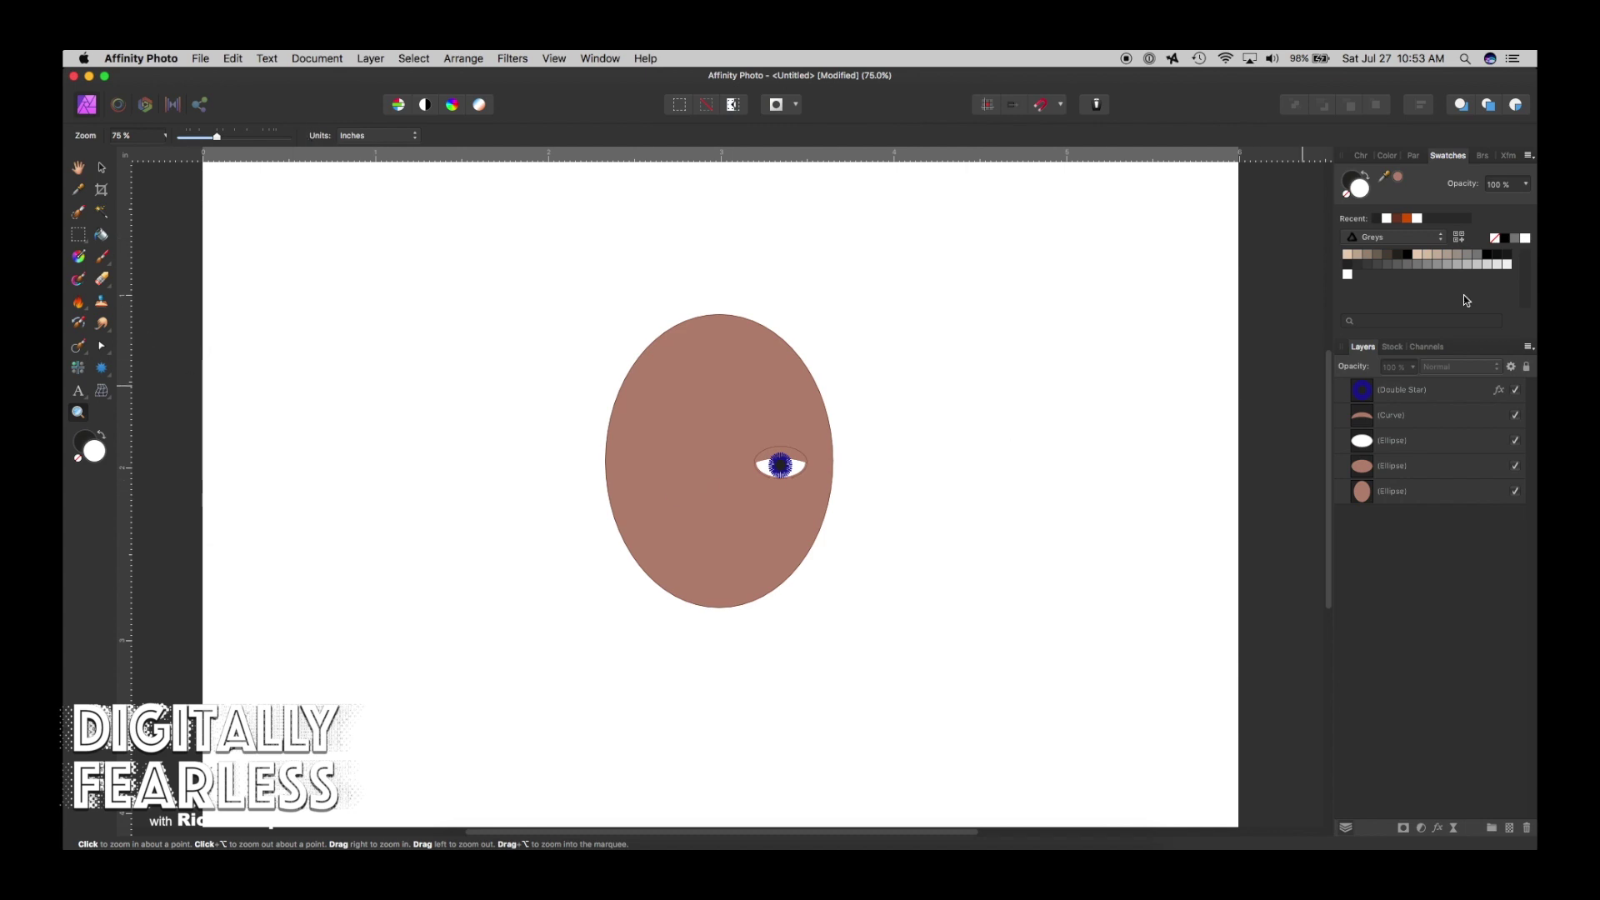
pyautogui.click(1379, 388)
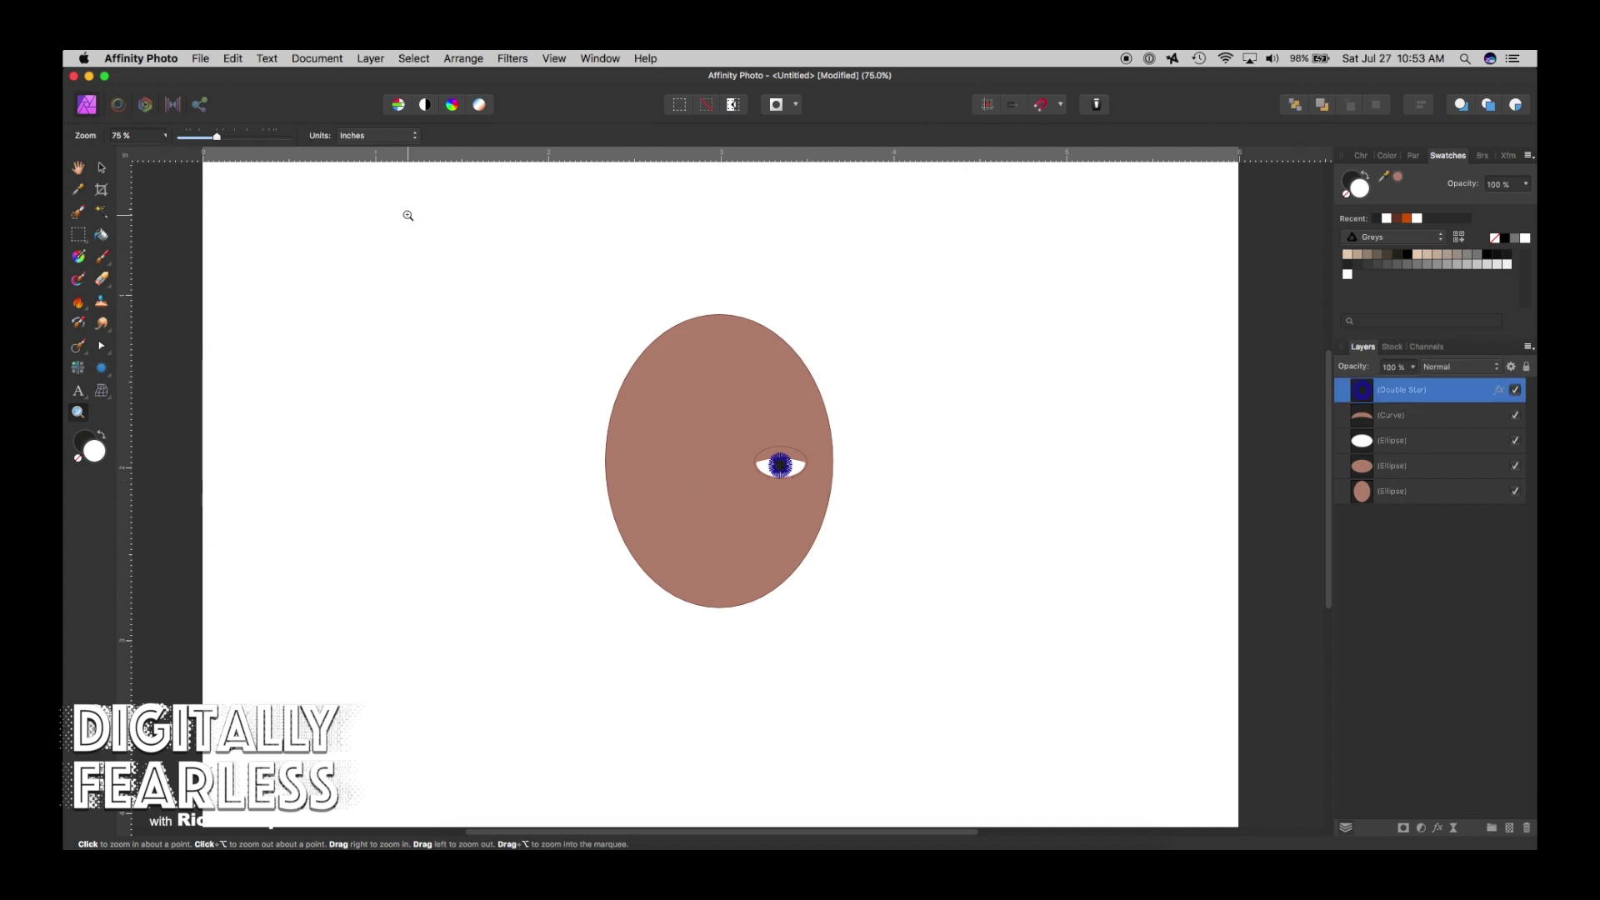
pyautogui.press('v')
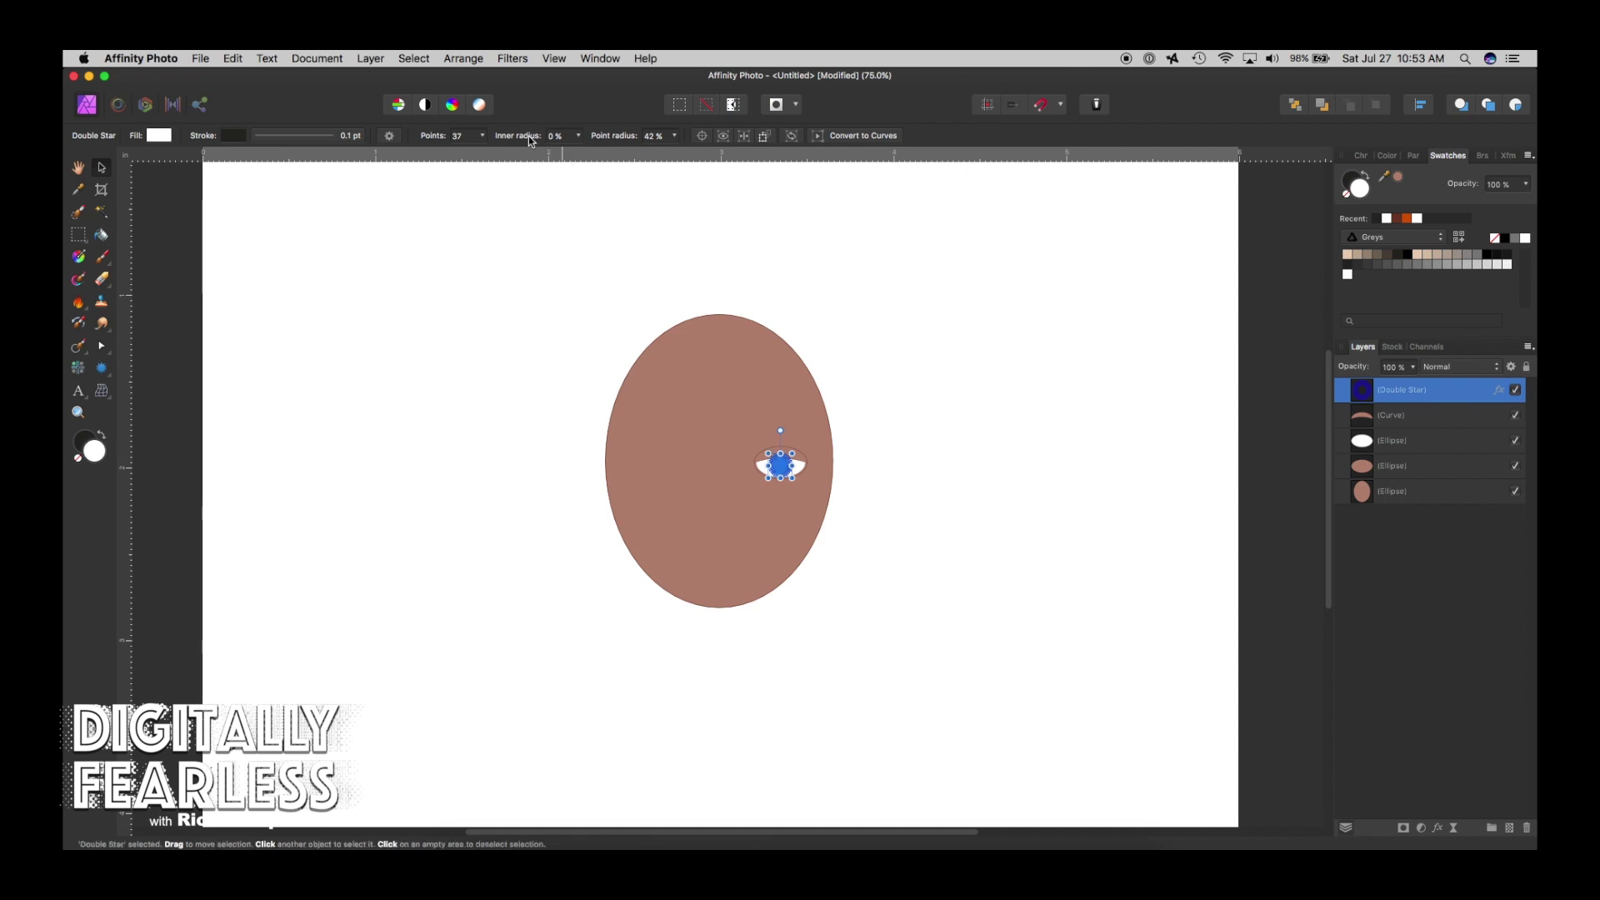
pyautogui.click(481, 135)
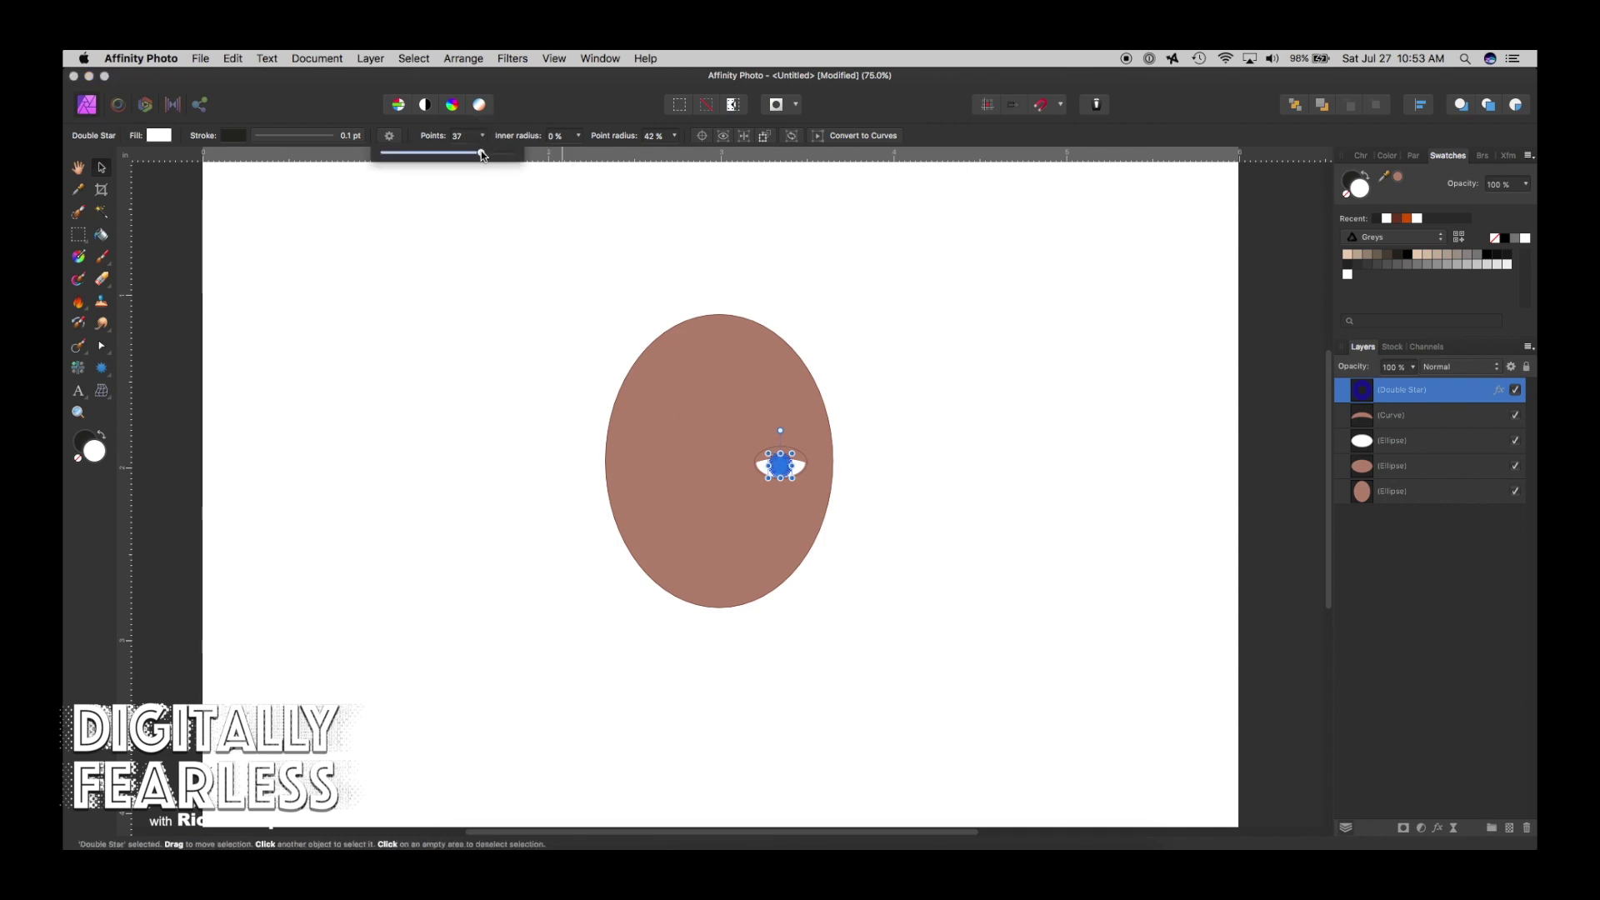
pyautogui.moveTo(482, 150); pyautogui.dragTo(488, 153)
pyautogui.click(885, 280)
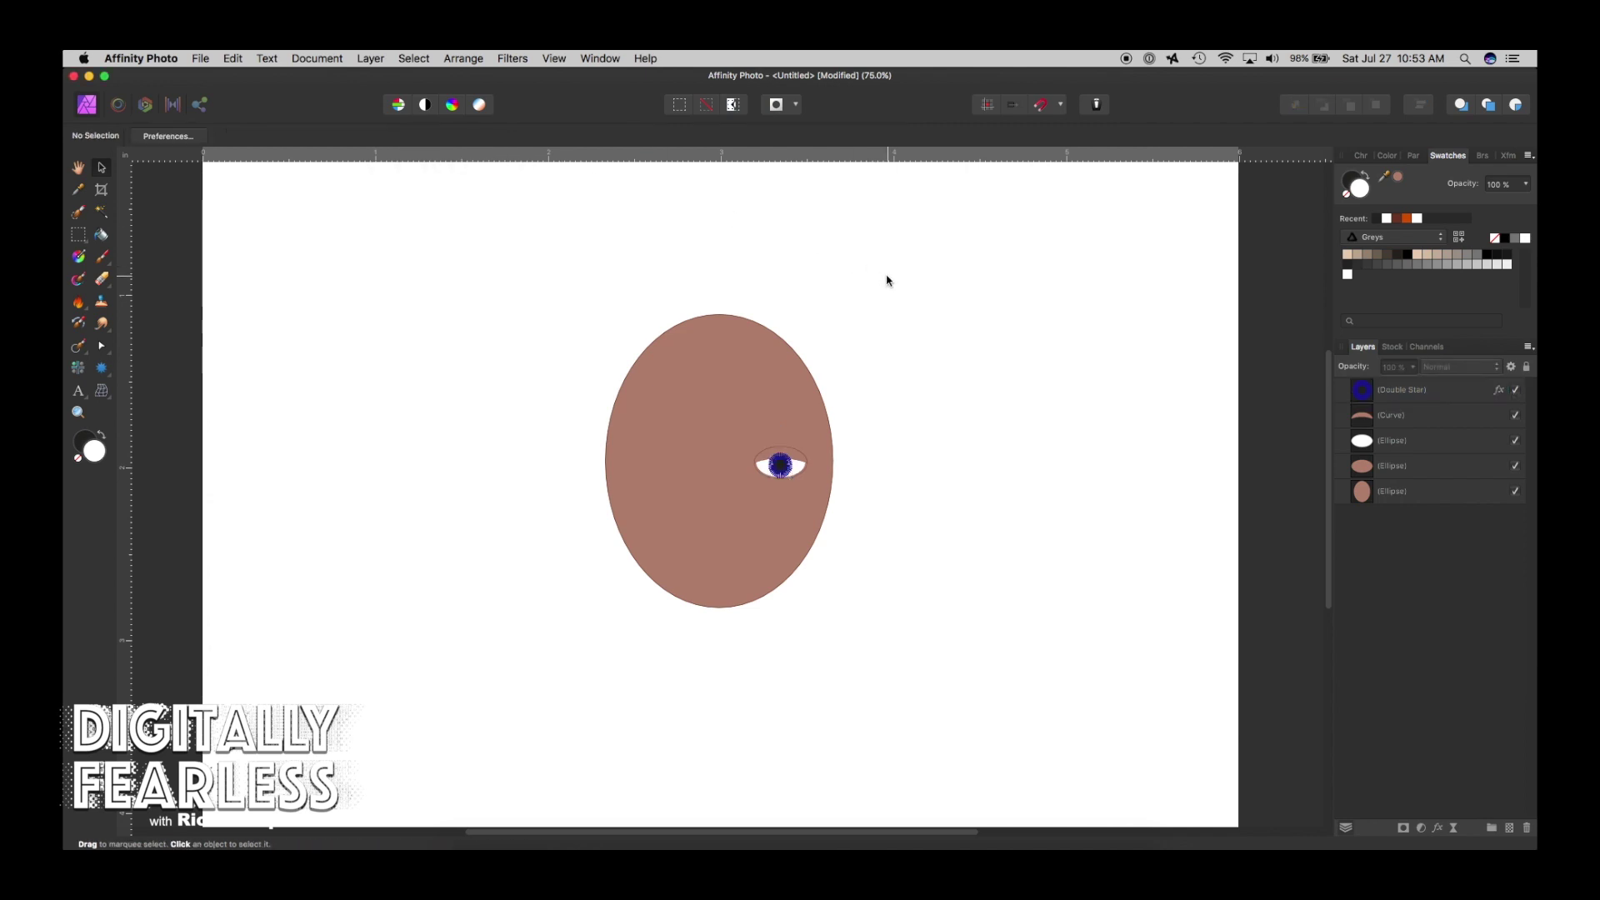
# Zoom to 150% on the eye, shorten the star iris, and move its layer below the eyelid Curve.
pyautogui.click(77, 412)
pyautogui.click(796, 469)
pyautogui.click(796, 469)
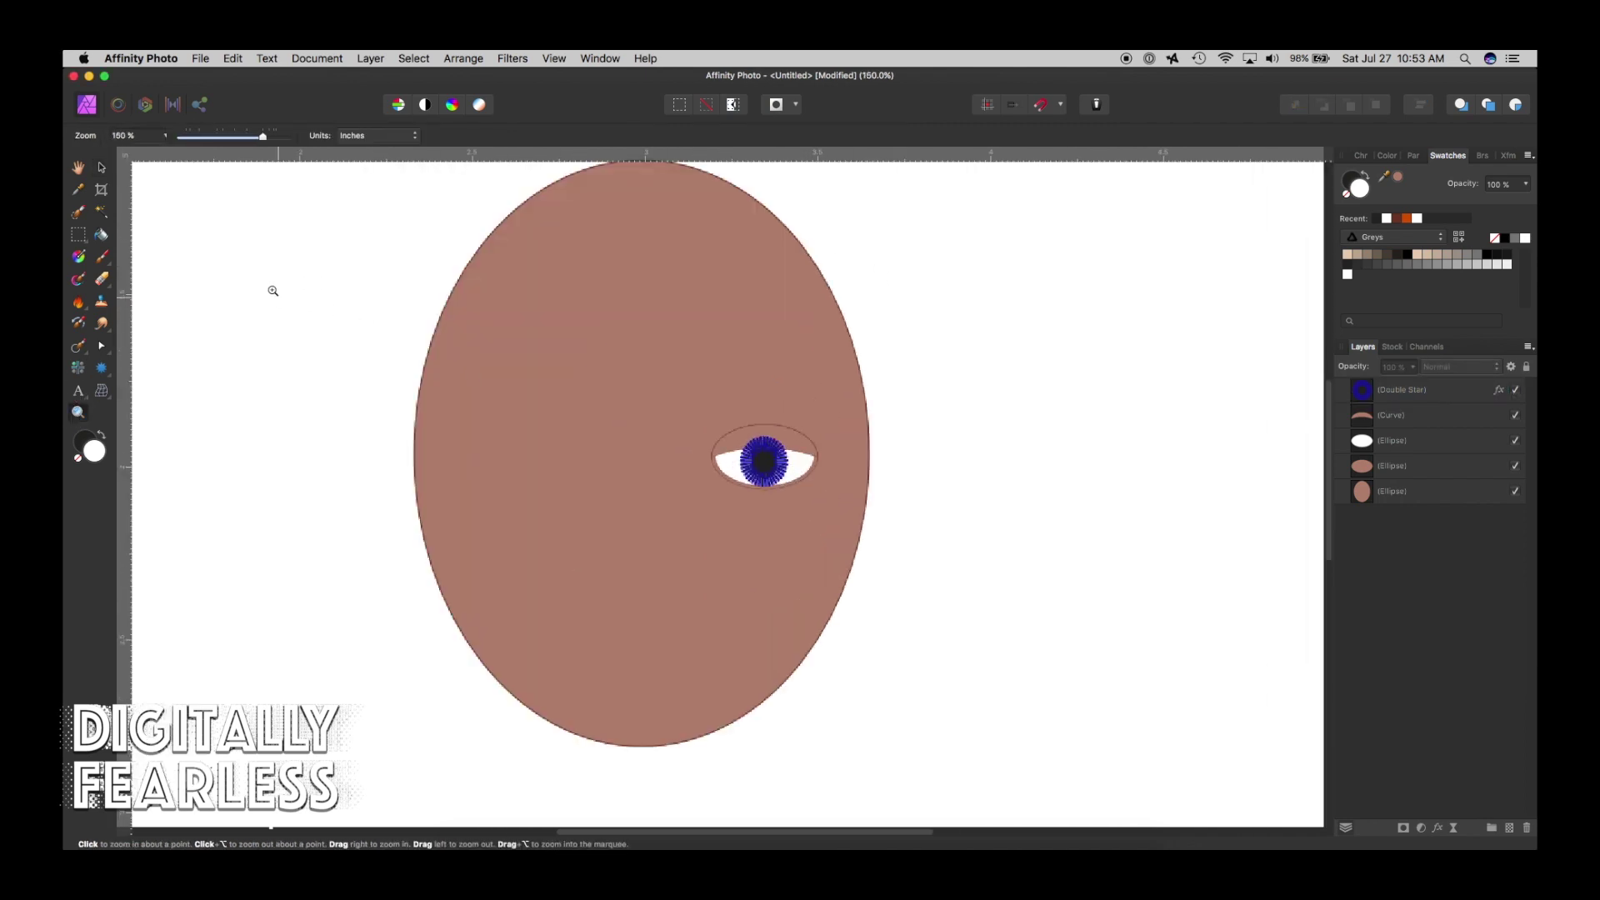
pyautogui.click(101, 168)
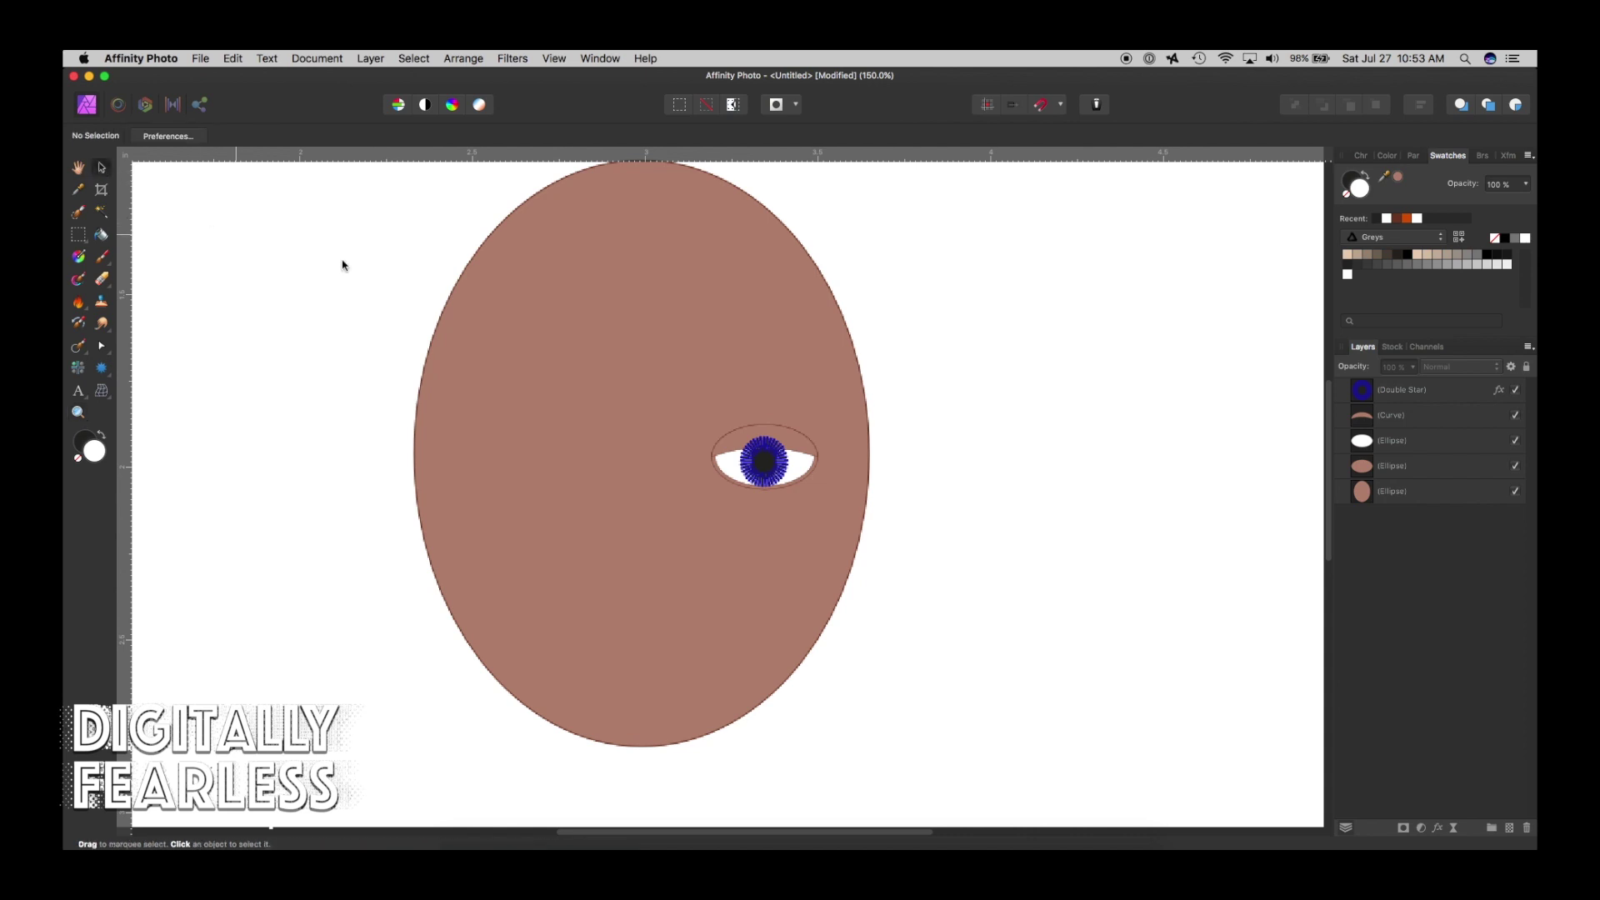
pyautogui.click(777, 475)
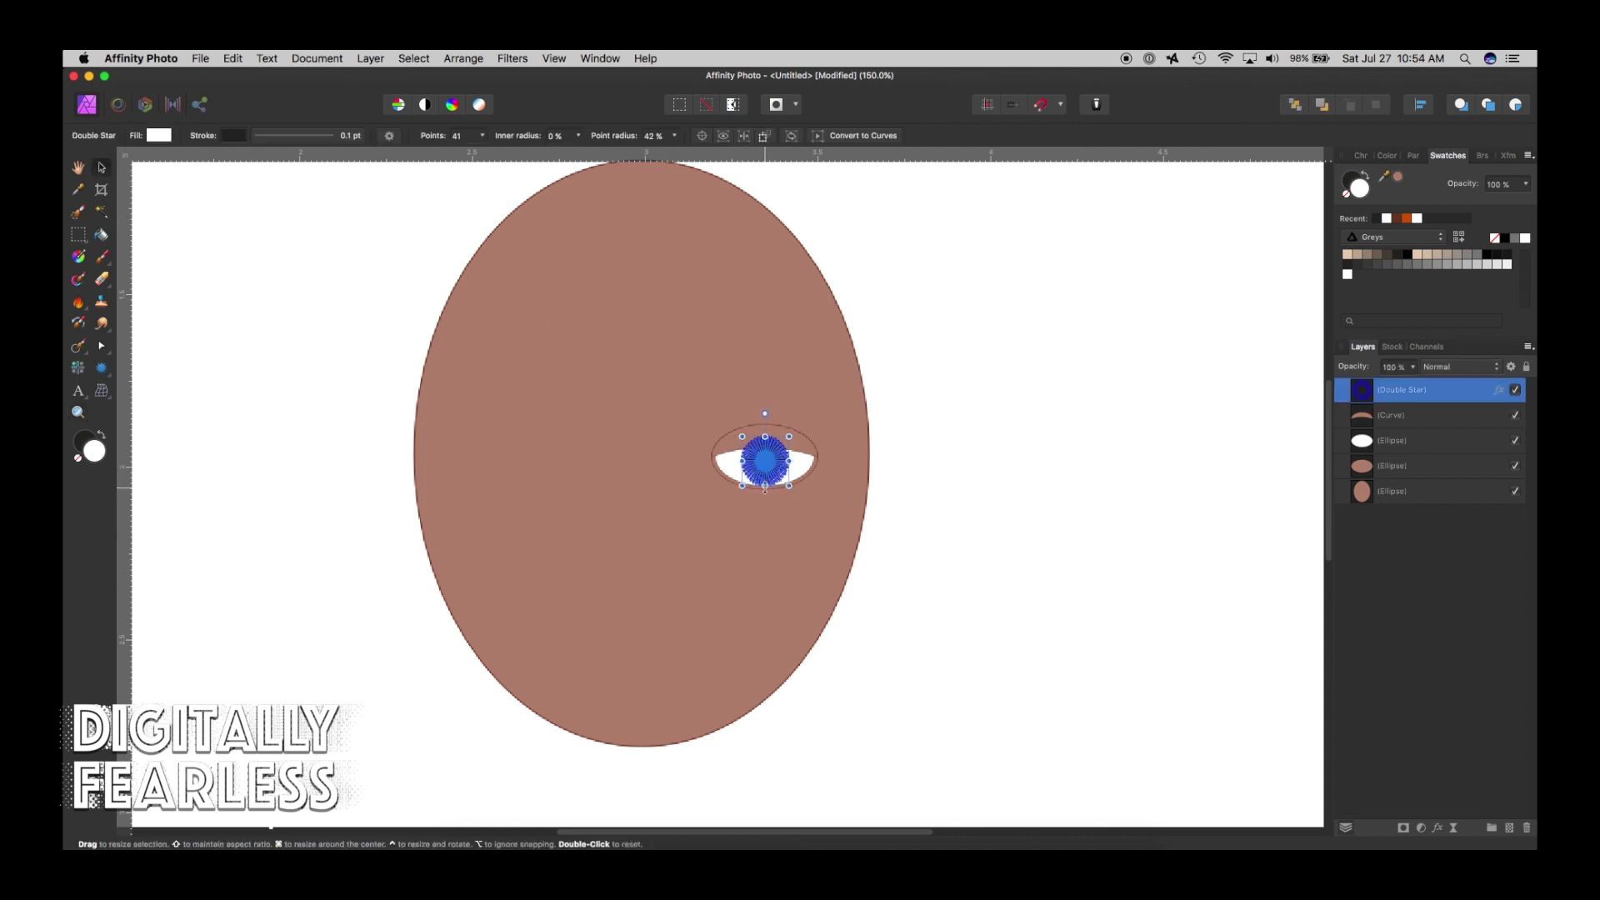
pyautogui.moveTo(765, 485); pyautogui.dragTo(765, 469)
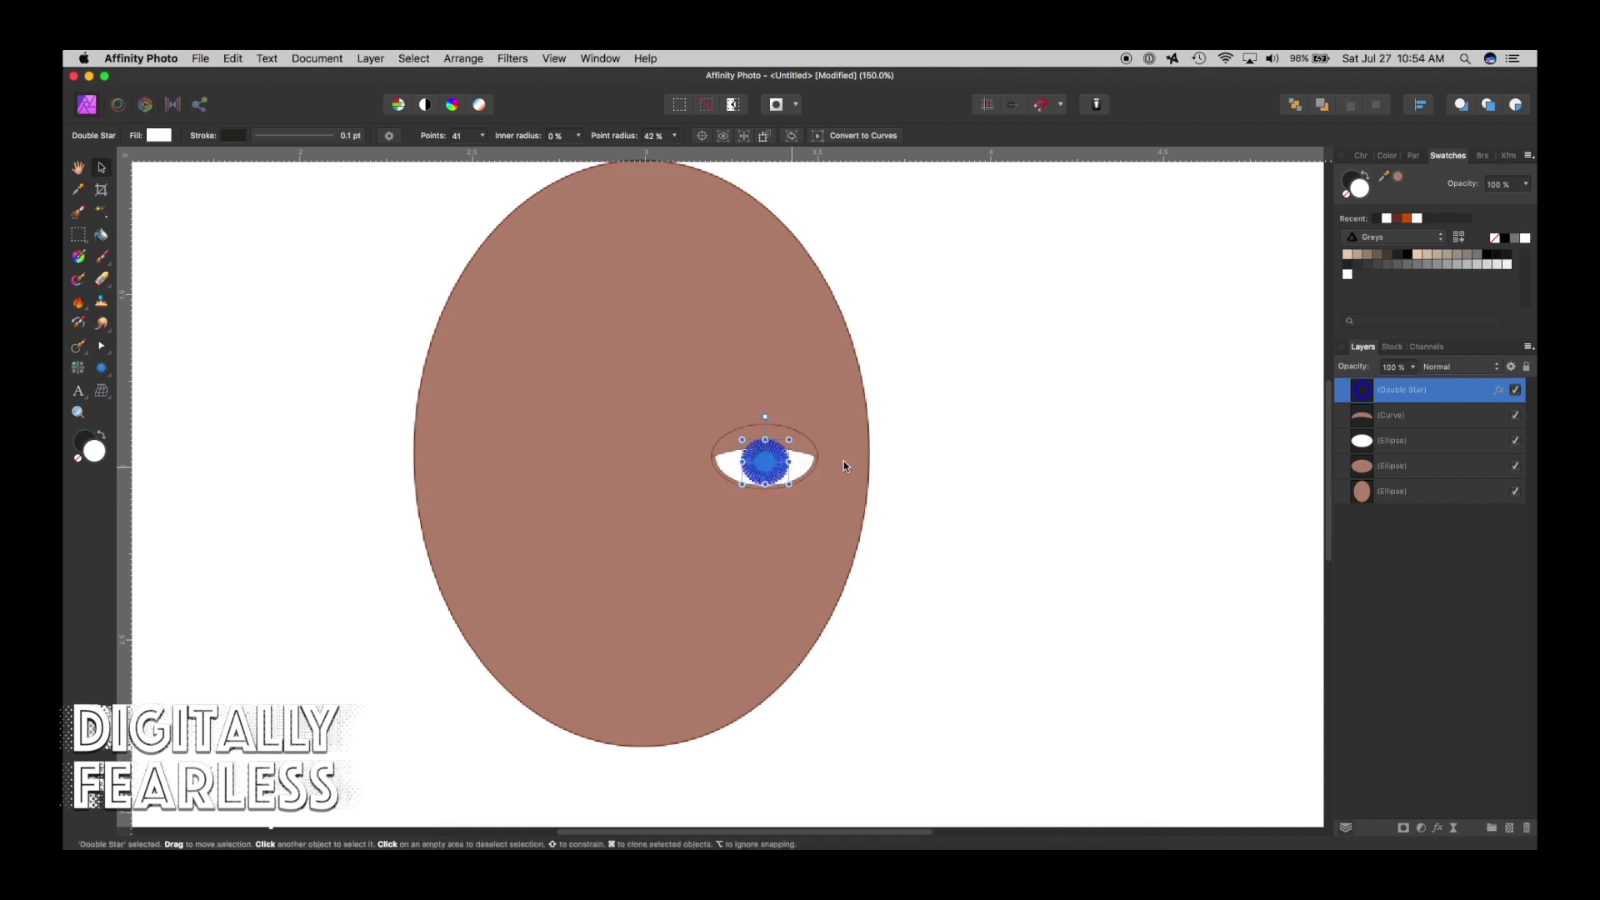
pyautogui.moveTo(1367, 397); pyautogui.dragTo(1358, 425)
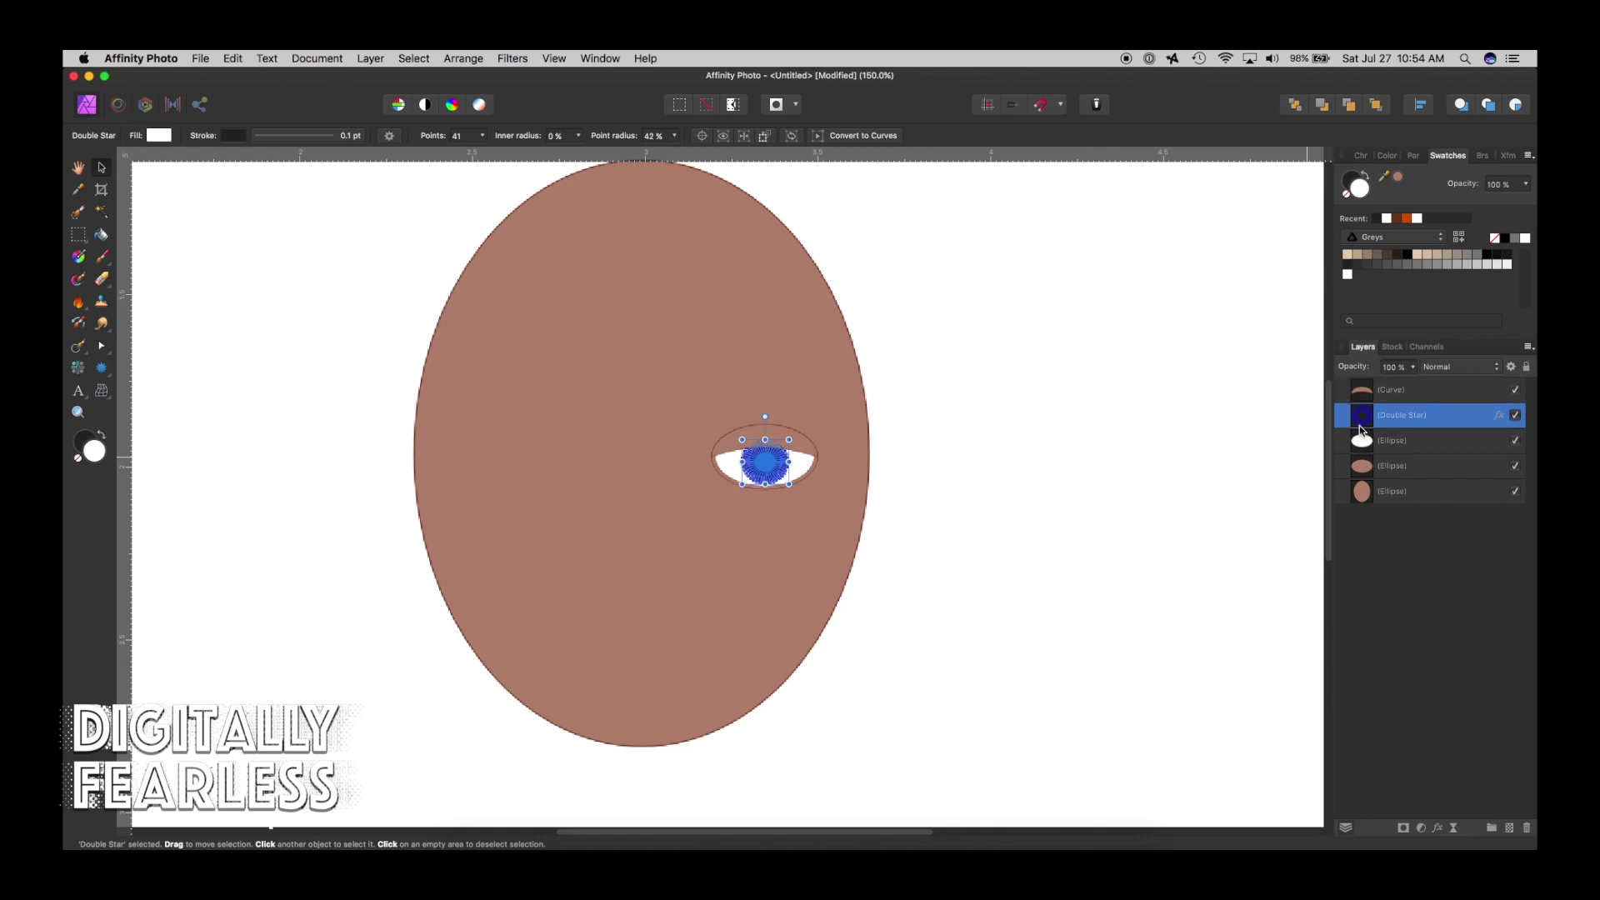
pyautogui.click(1132, 481)
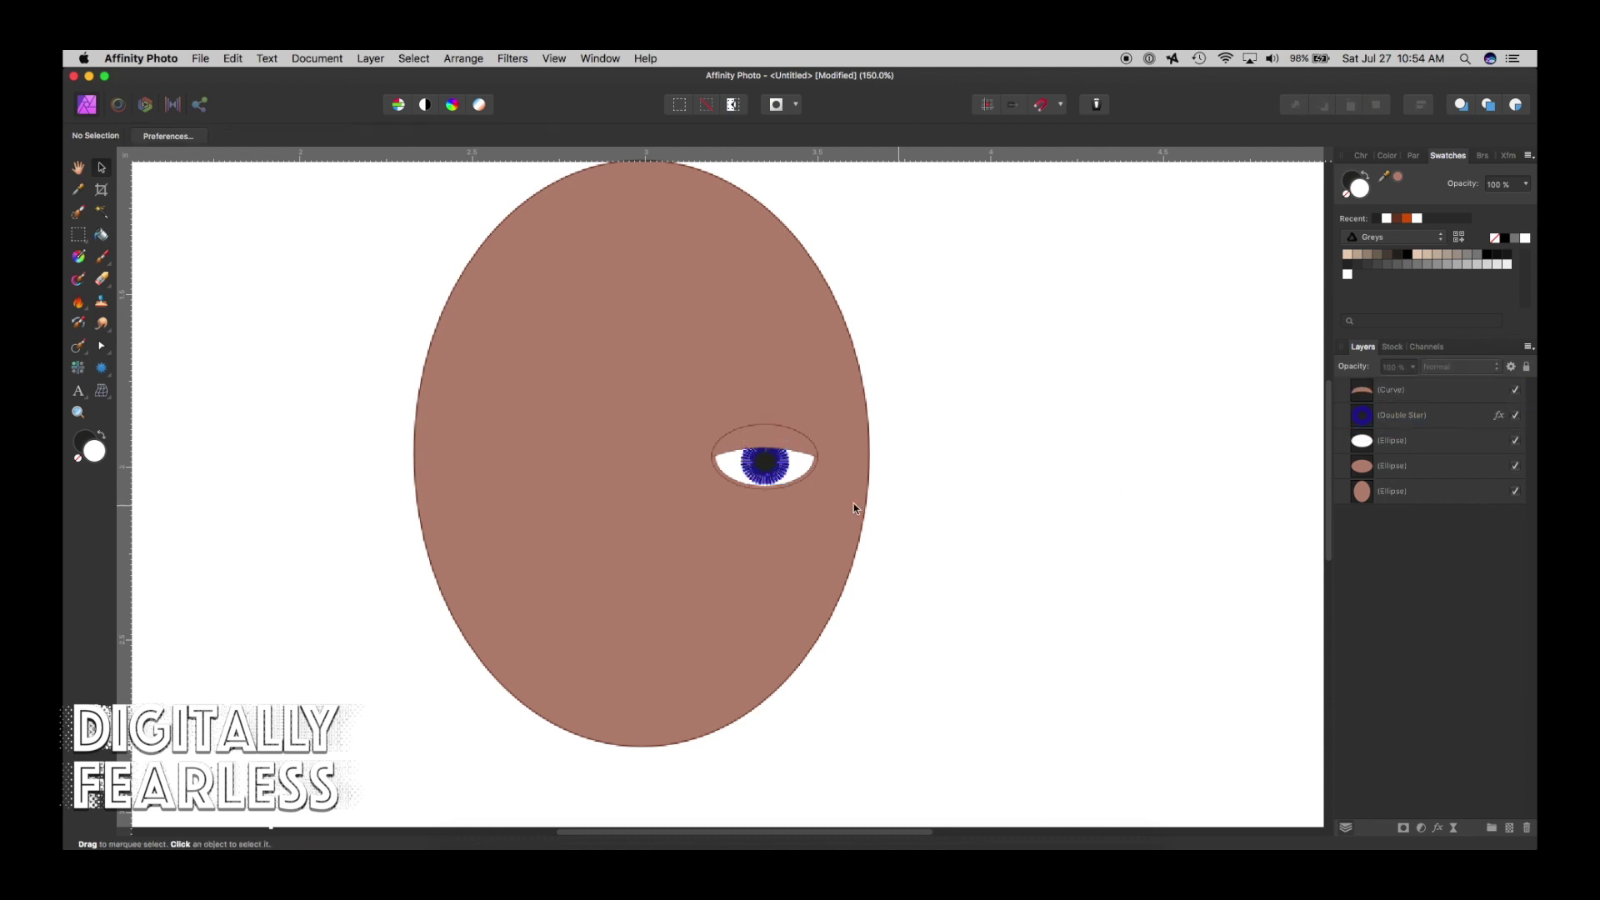
pyautogui.click(743, 436)
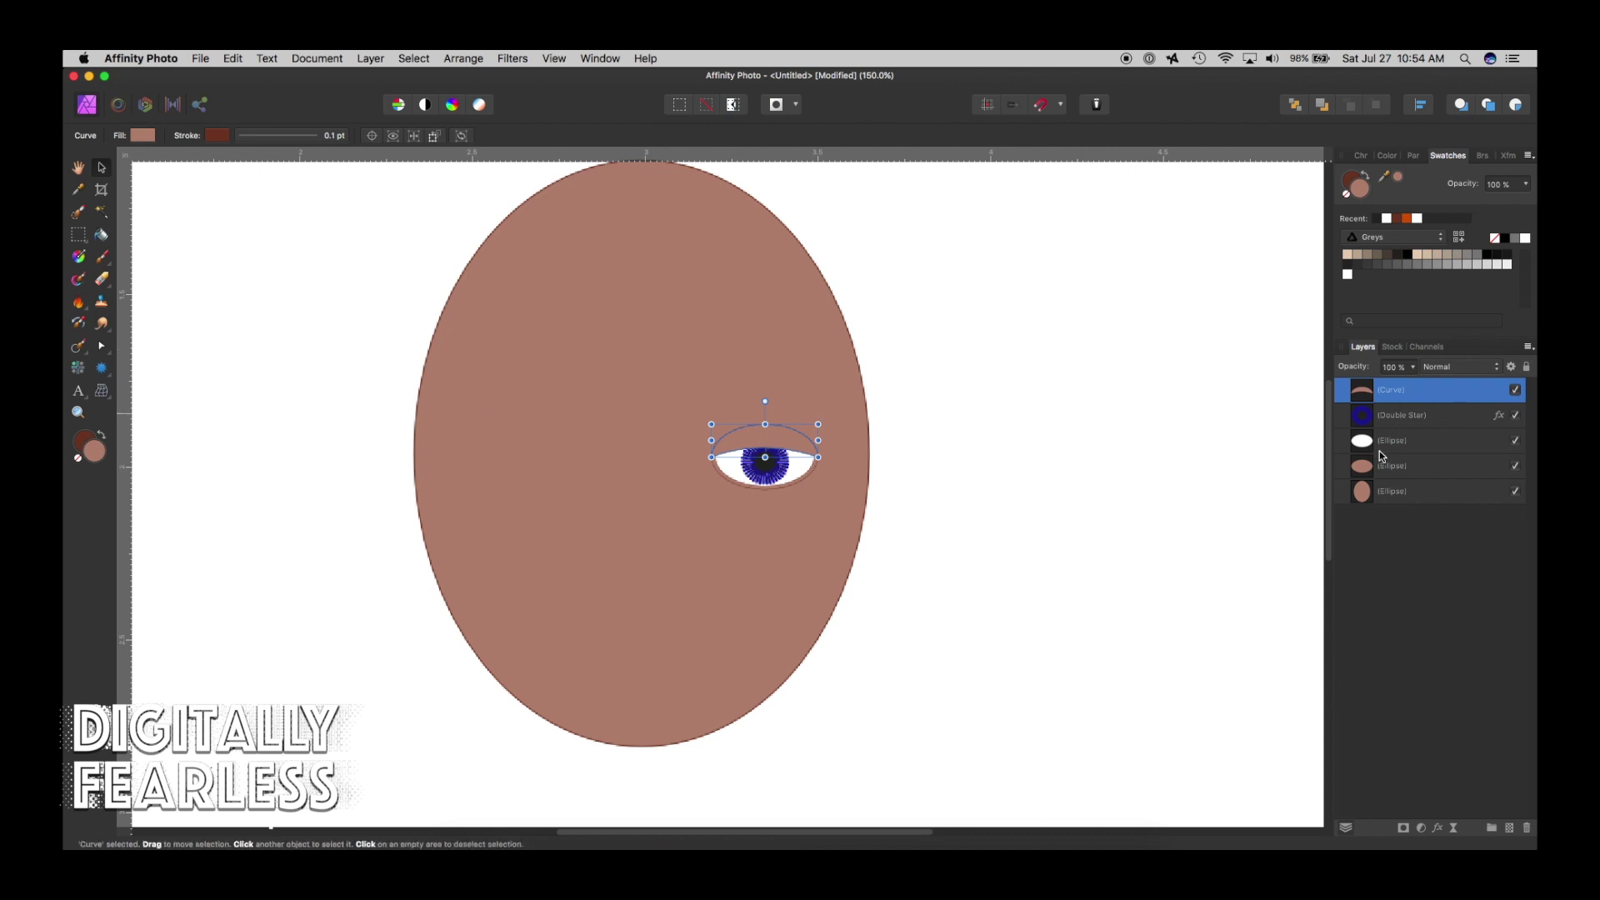
# Group the four eye layers as 'Eye' and Option-drag a copy to the face's left side.
pyautogui.click(1363, 472)
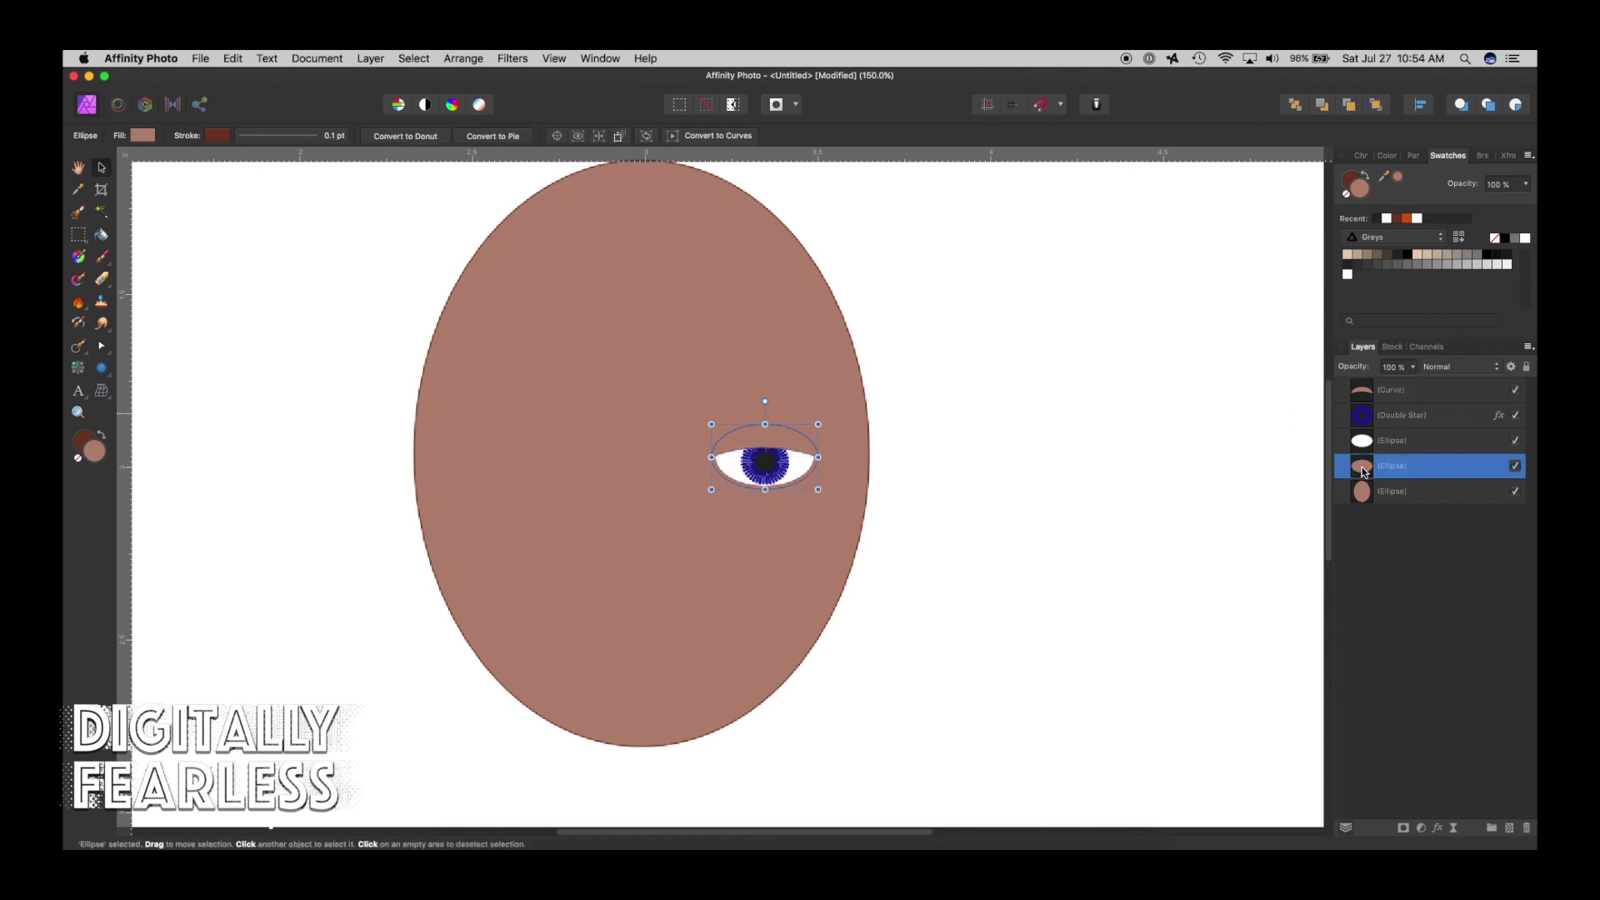
pyautogui.keyDown('shift'); pyautogui.click(1368, 399); pyautogui.keyUp('shift')
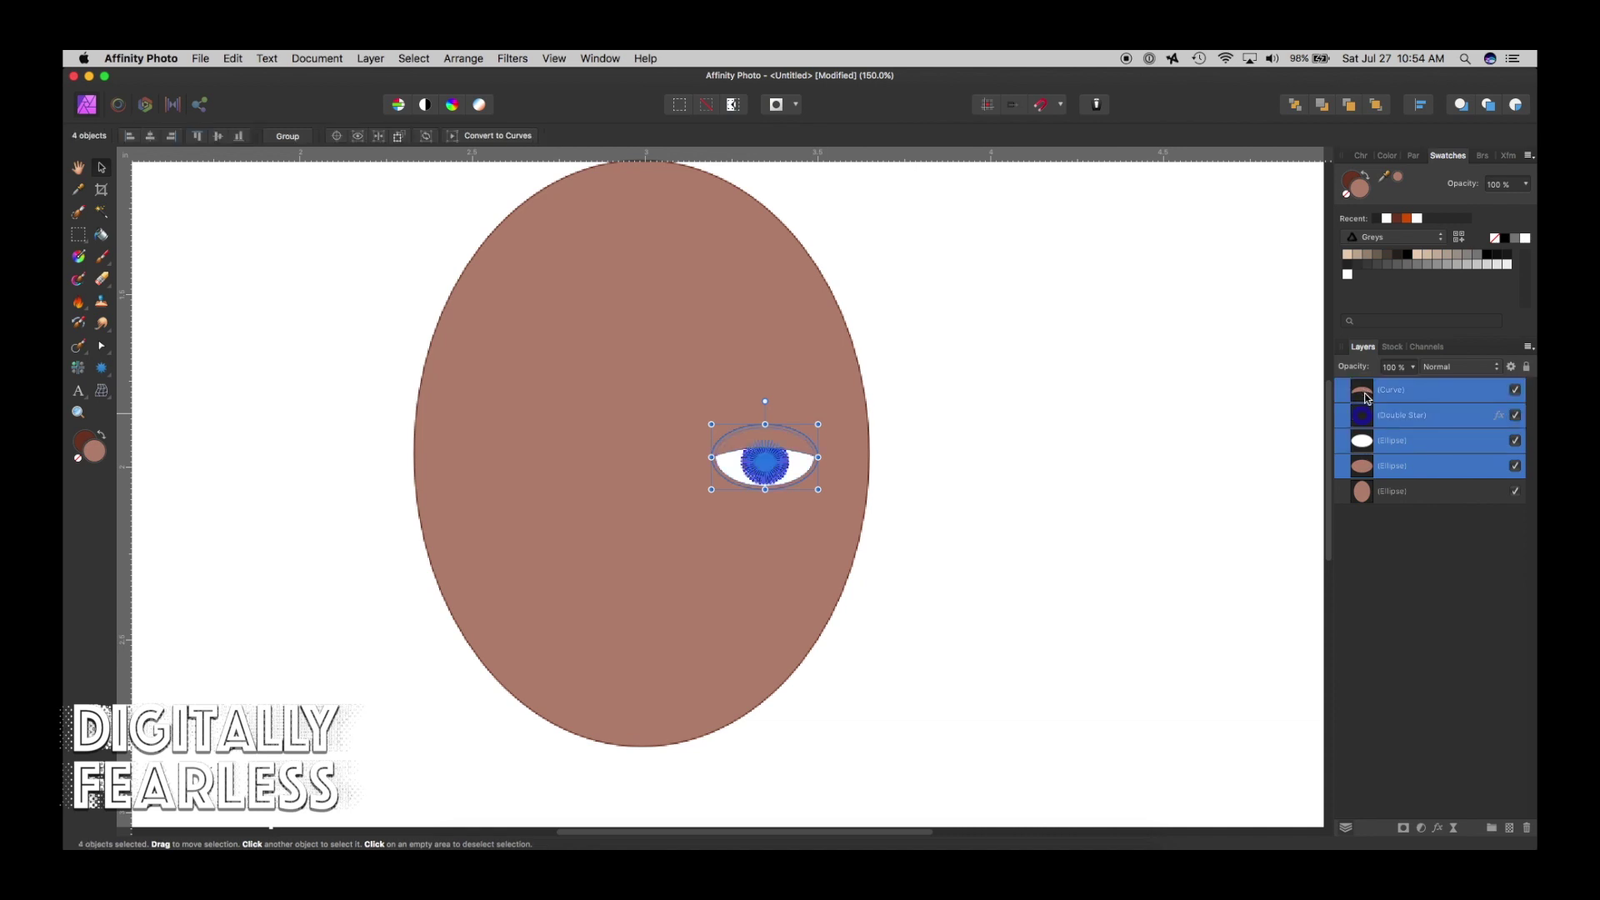
pyautogui.press('super+g')
pyautogui.doubleClick(1399, 391)
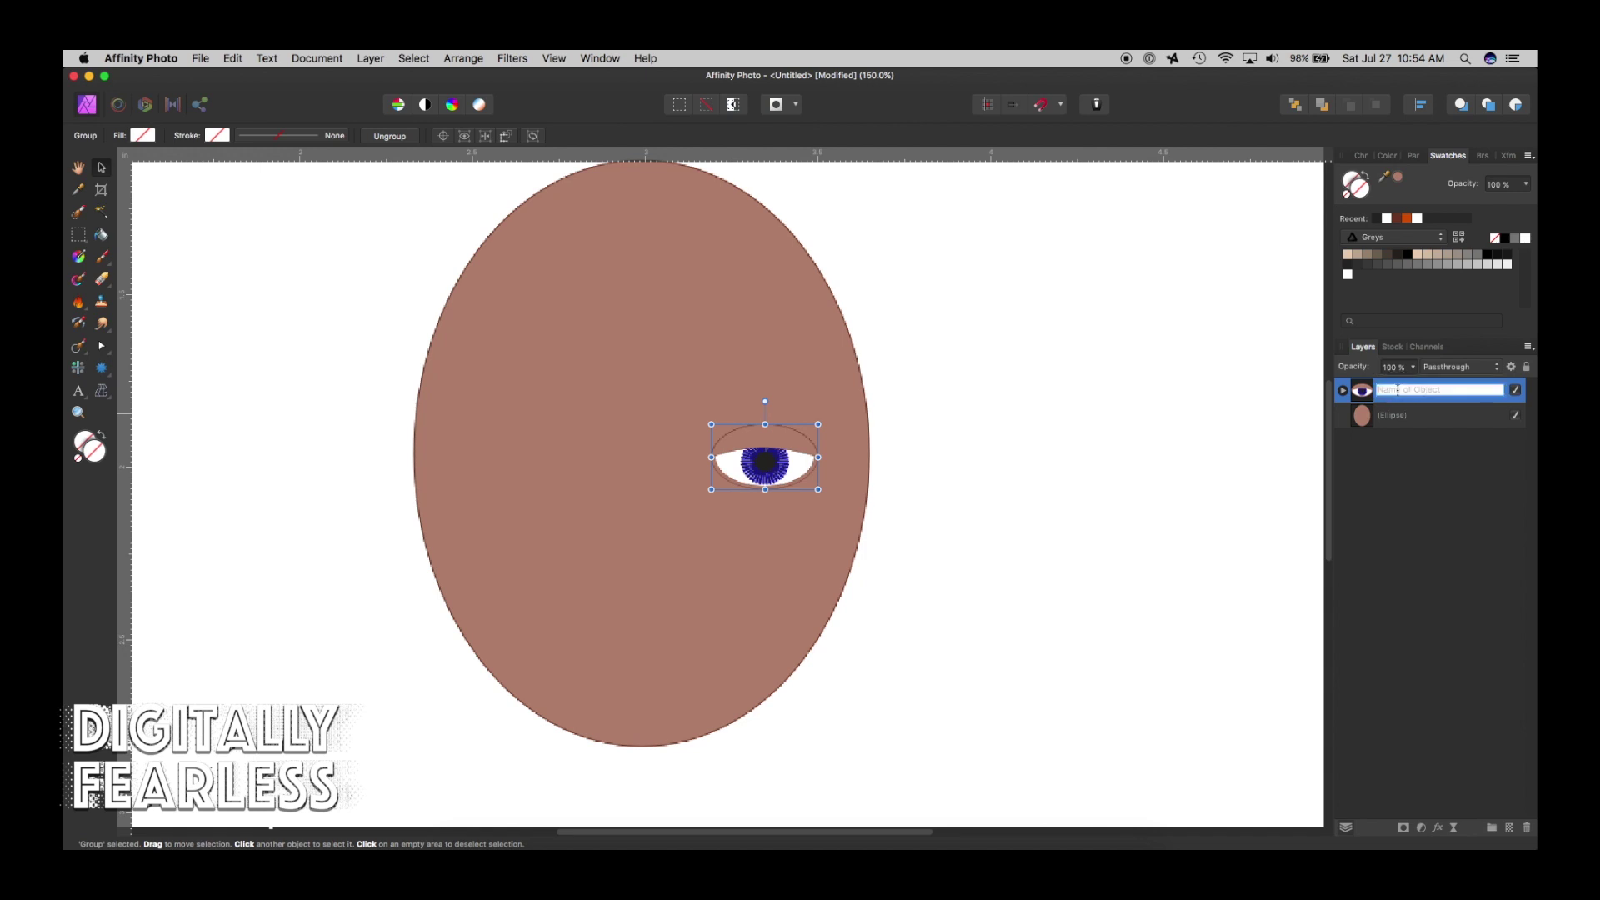
pyautogui.write('Eye')
pyautogui.press('Return')
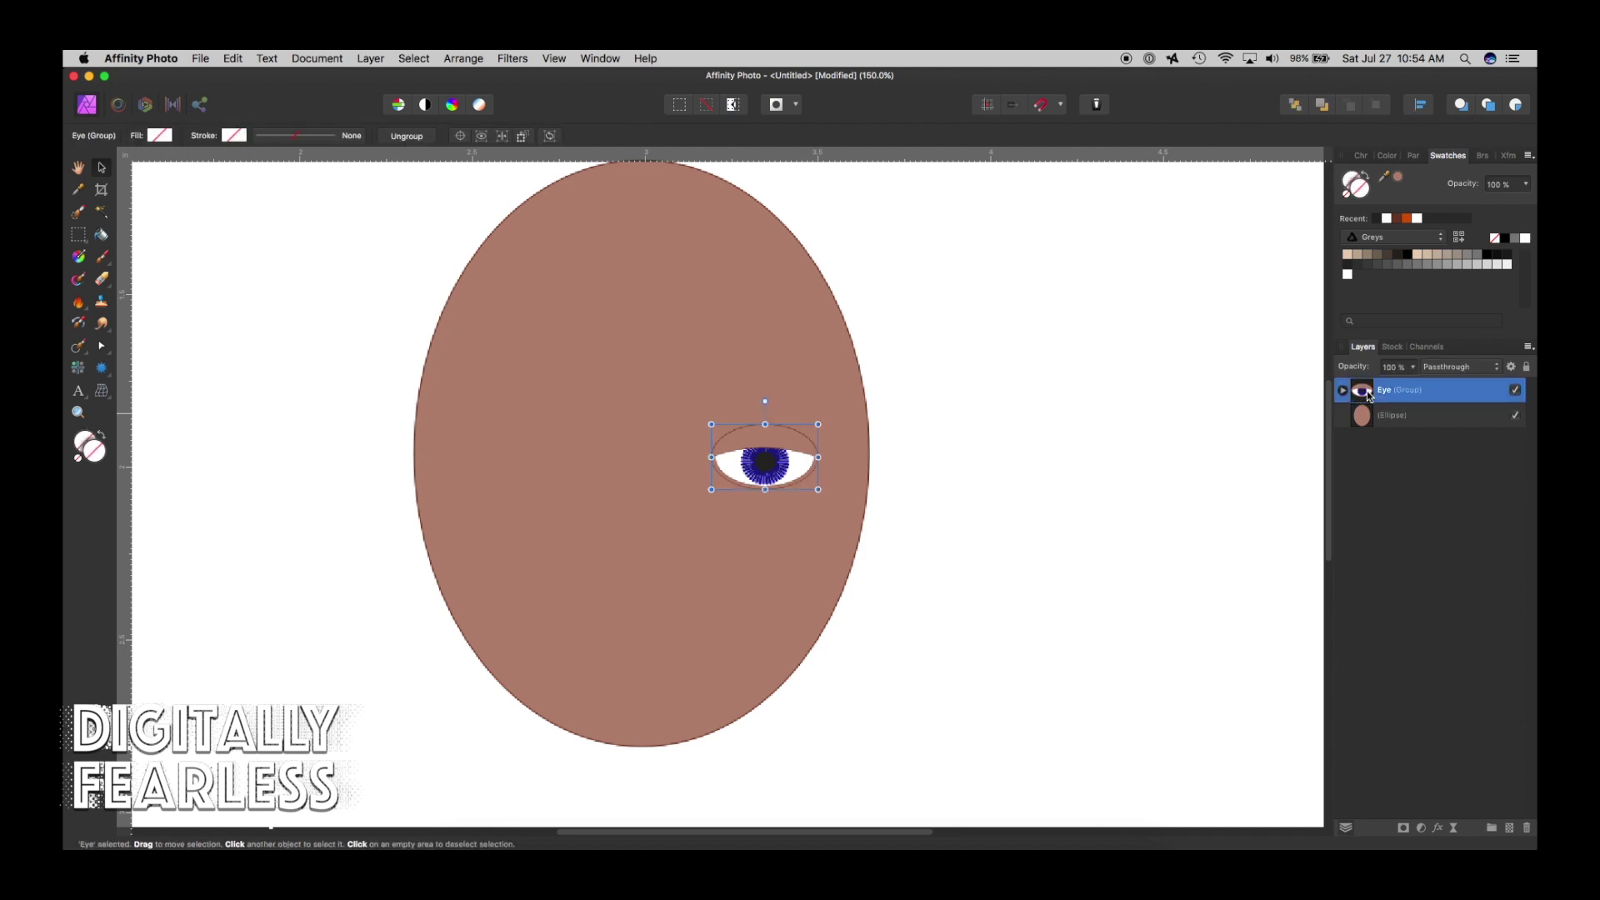
pyautogui.moveTo(790, 446); pyautogui.dragTo(561, 422)
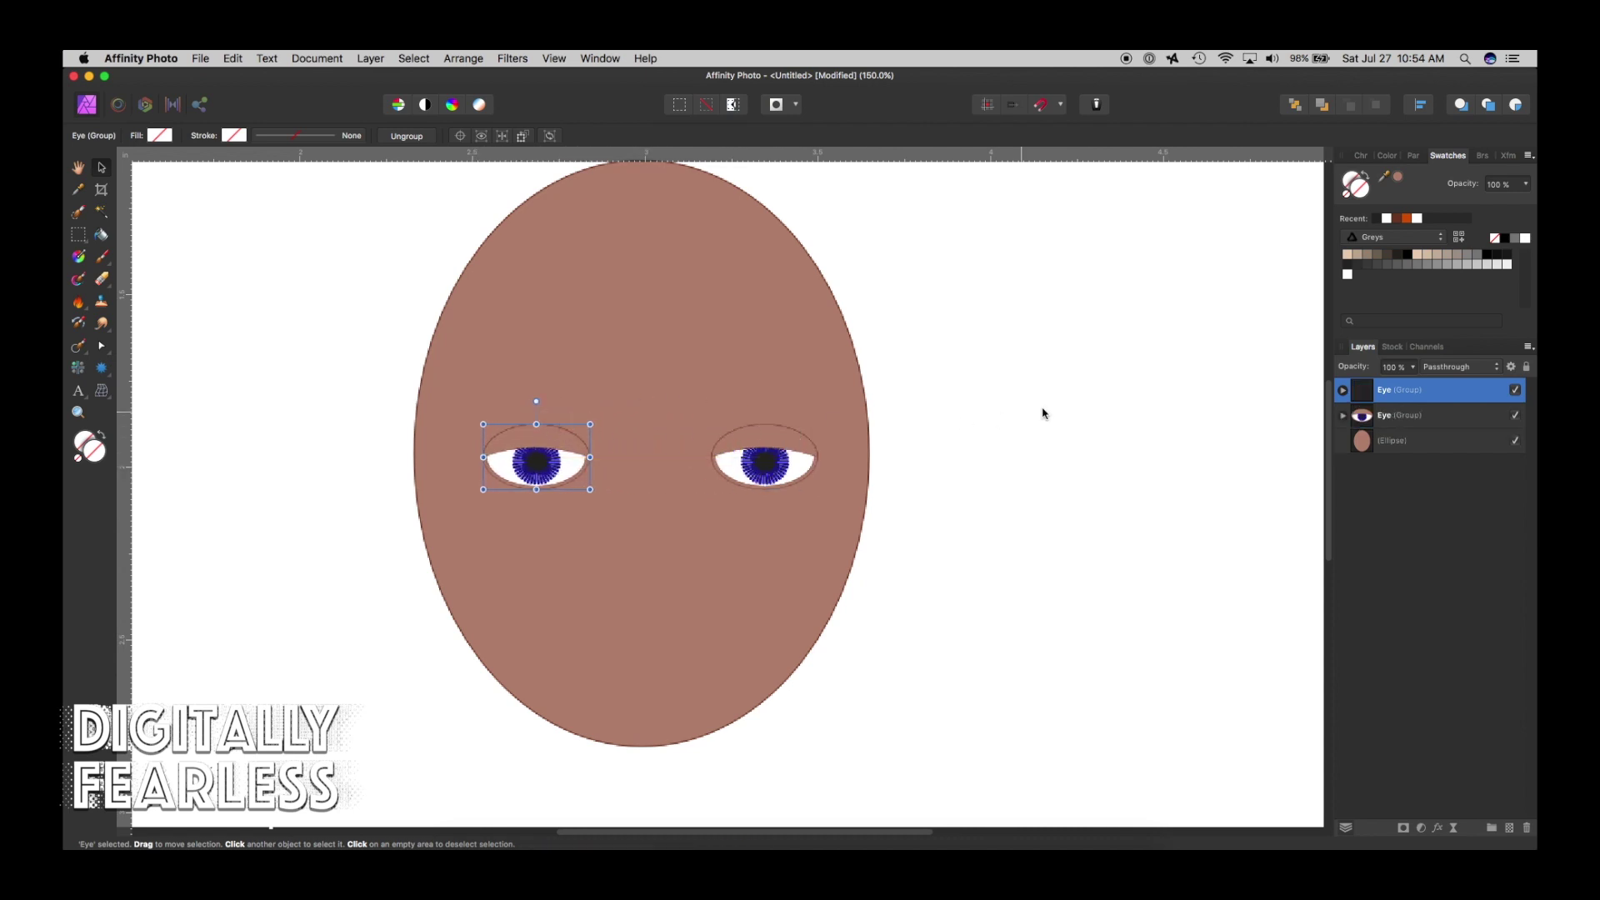
pyautogui.click(1058, 414)
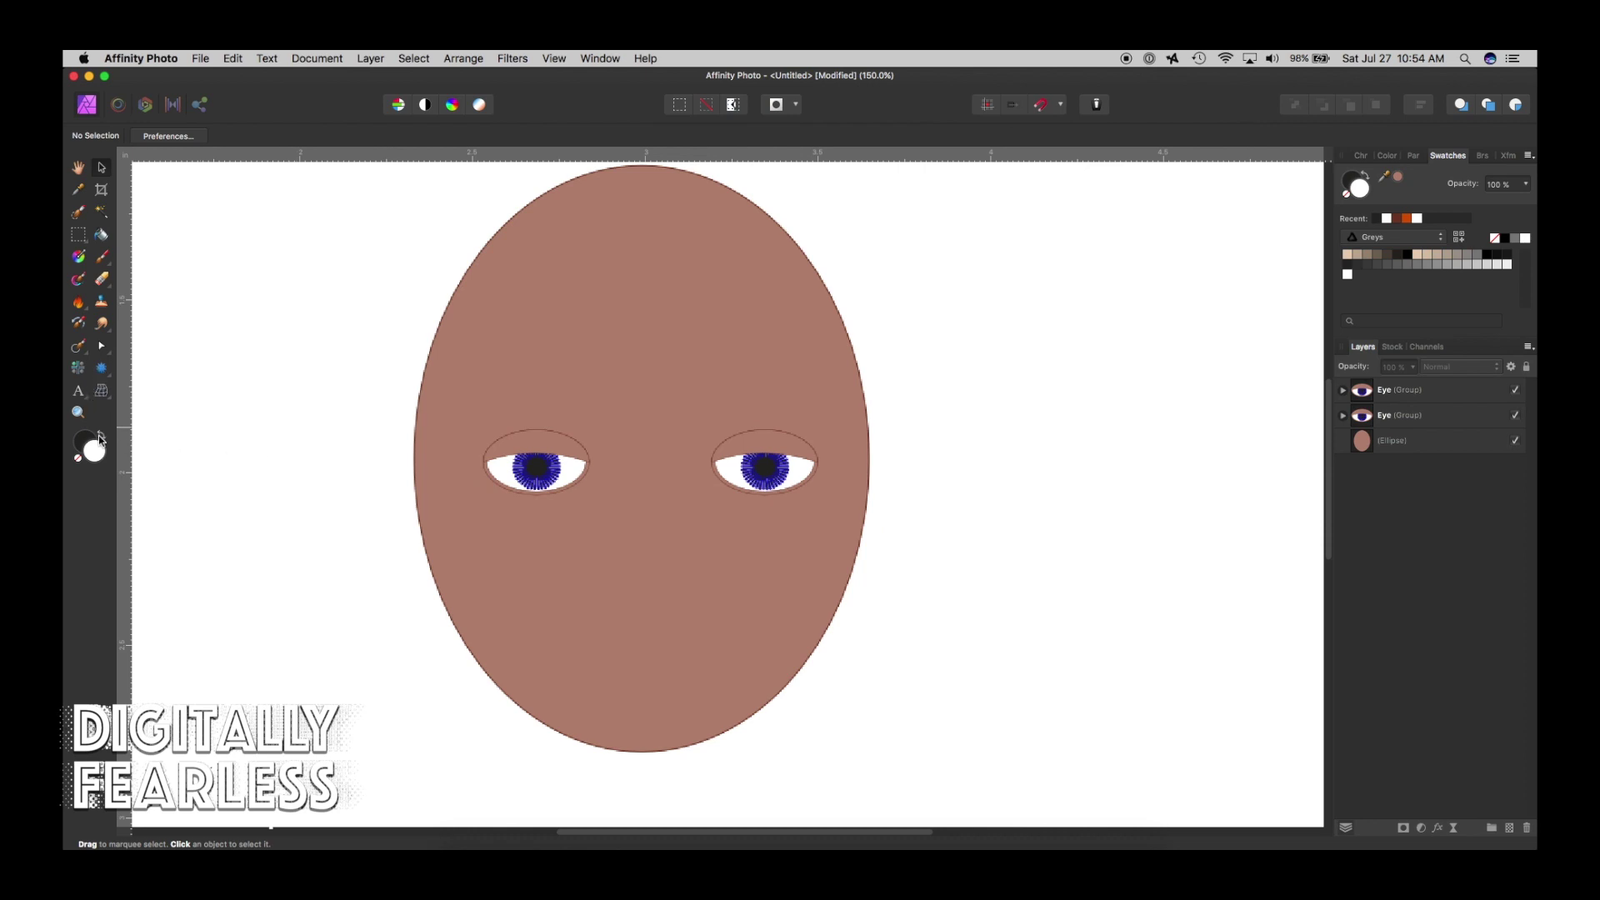
# Draw a wide Segment shape below the eyes as the mouth.
pyautogui.click(103, 369)
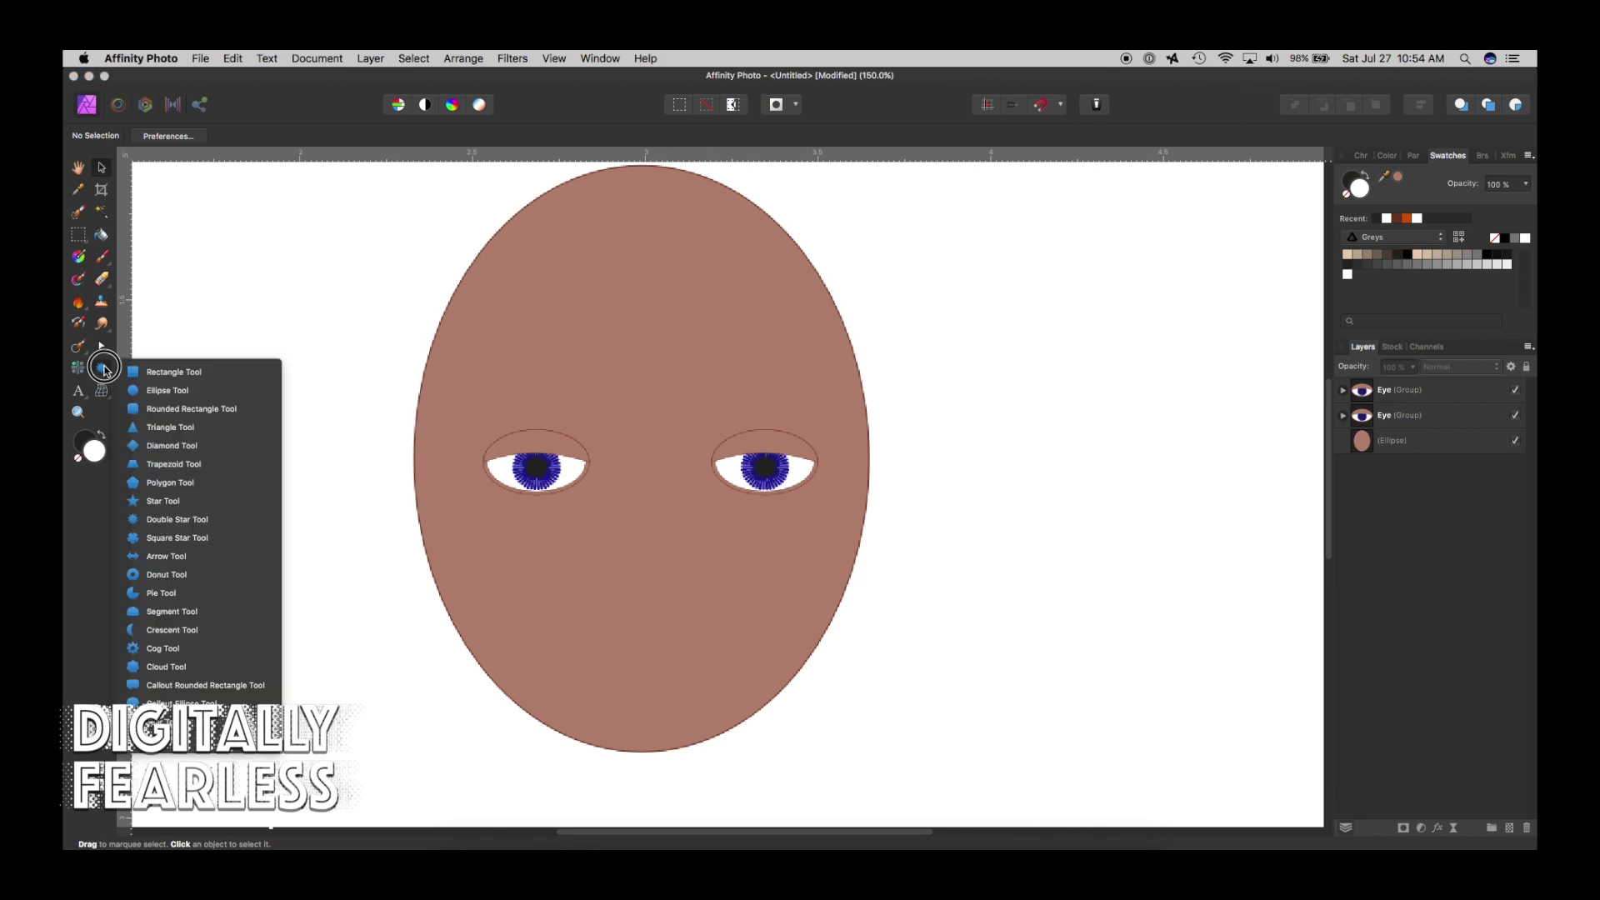
pyautogui.click(191, 630)
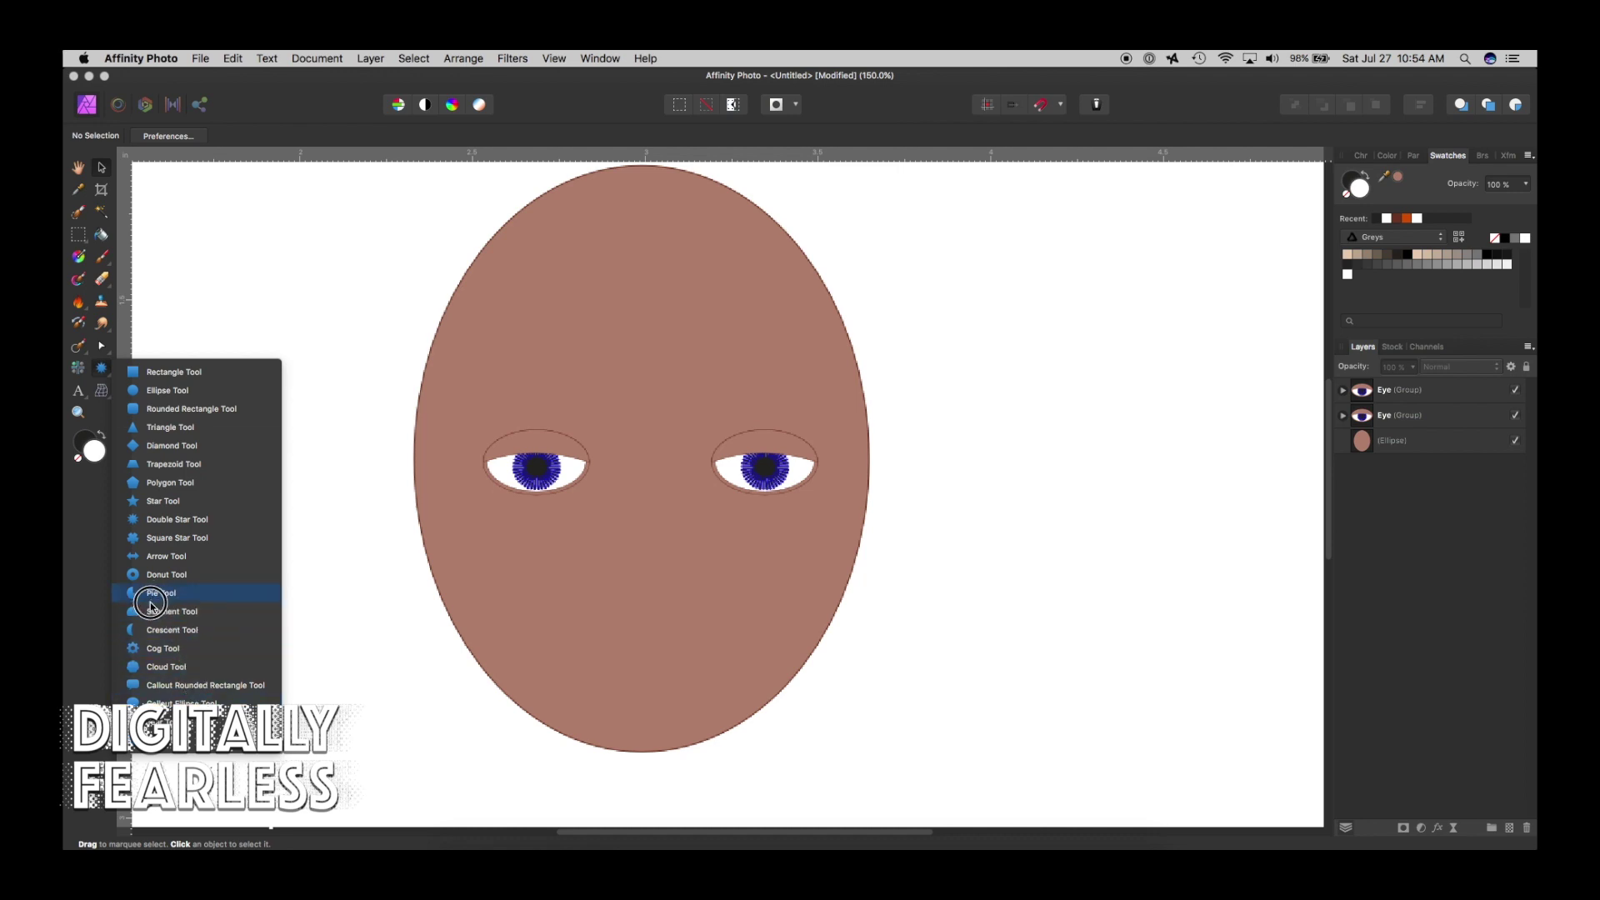
pyautogui.click(173, 613)
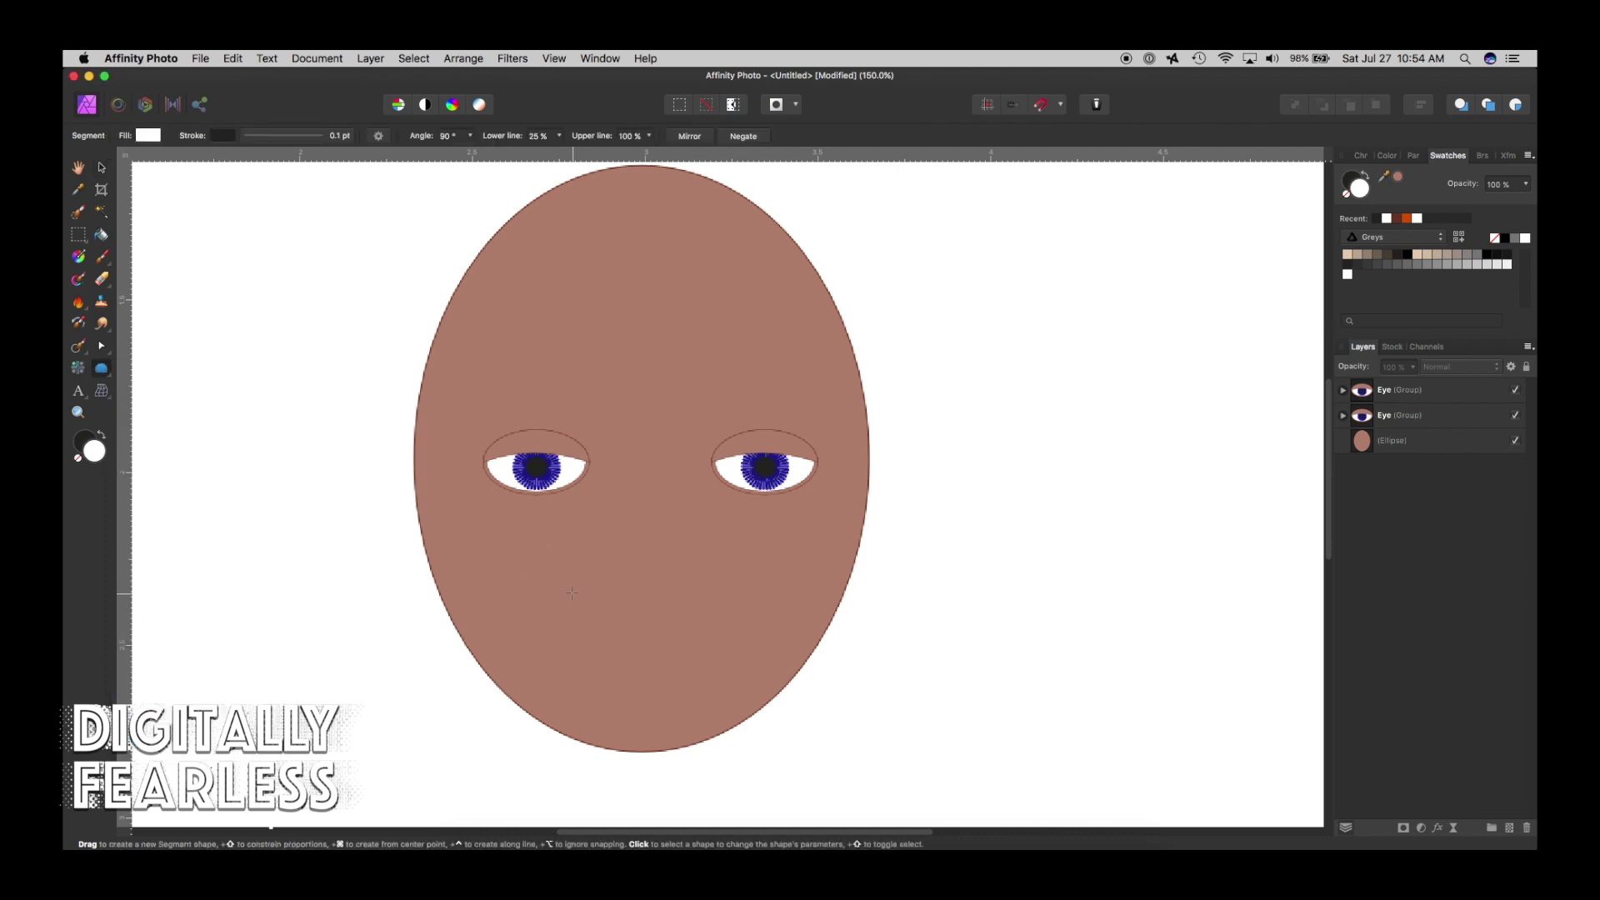
pyautogui.moveTo(572, 594); pyautogui.dragTo(726, 622)
pyautogui.press('super+d')
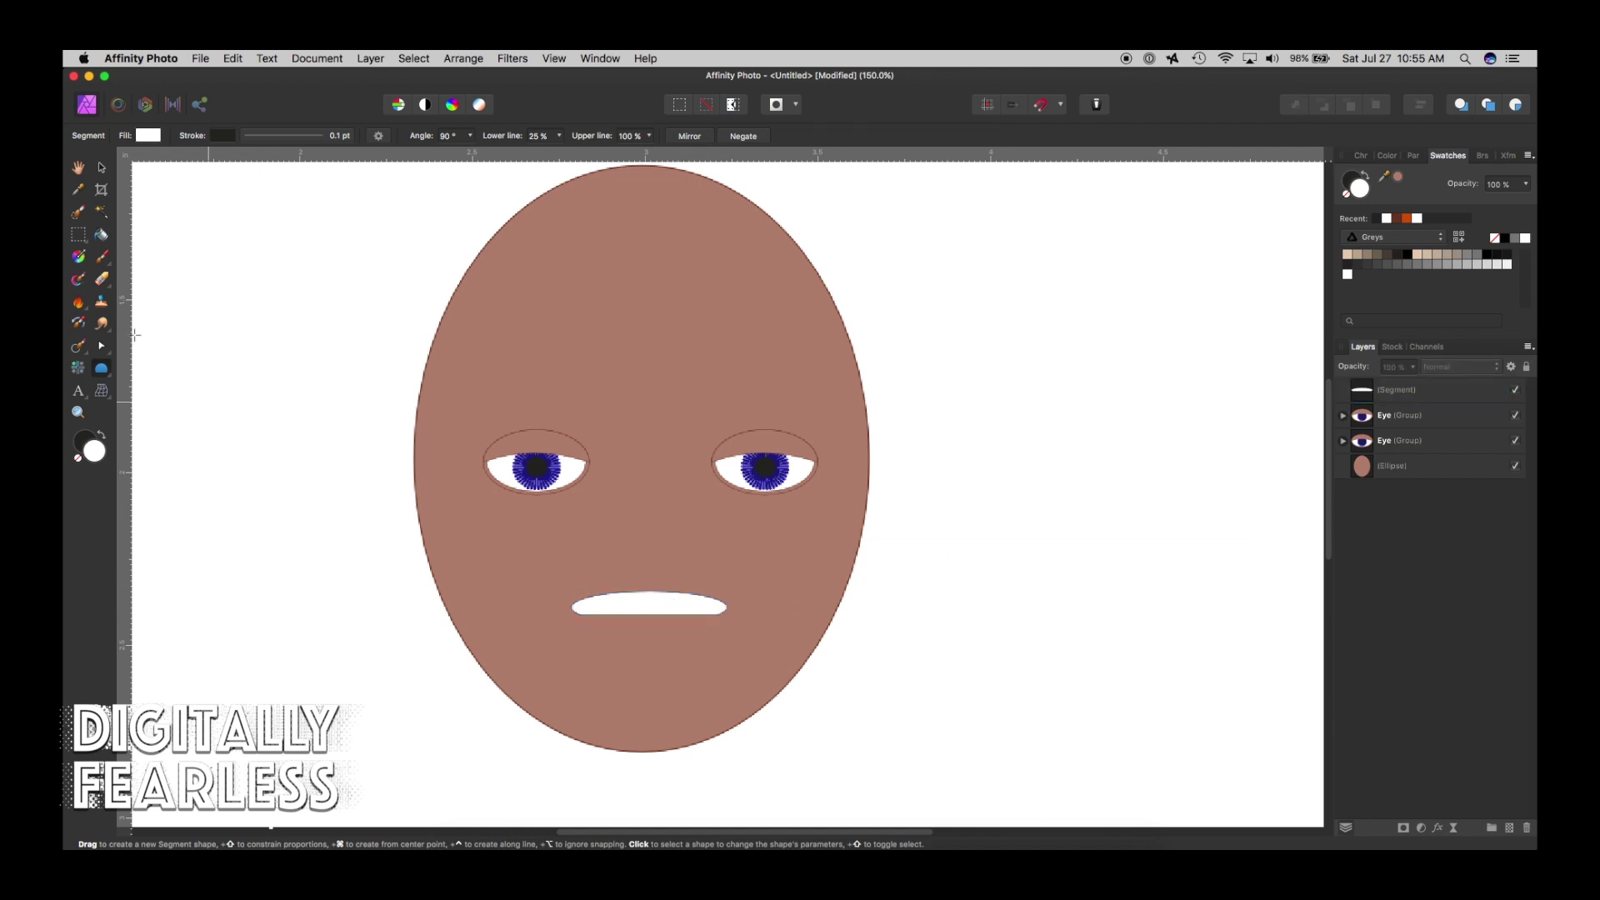
# Fill the mouth red in the HSL wheel and duplicate it with Cmd+J.
pyautogui.click(101, 168)
pyautogui.click(615, 608)
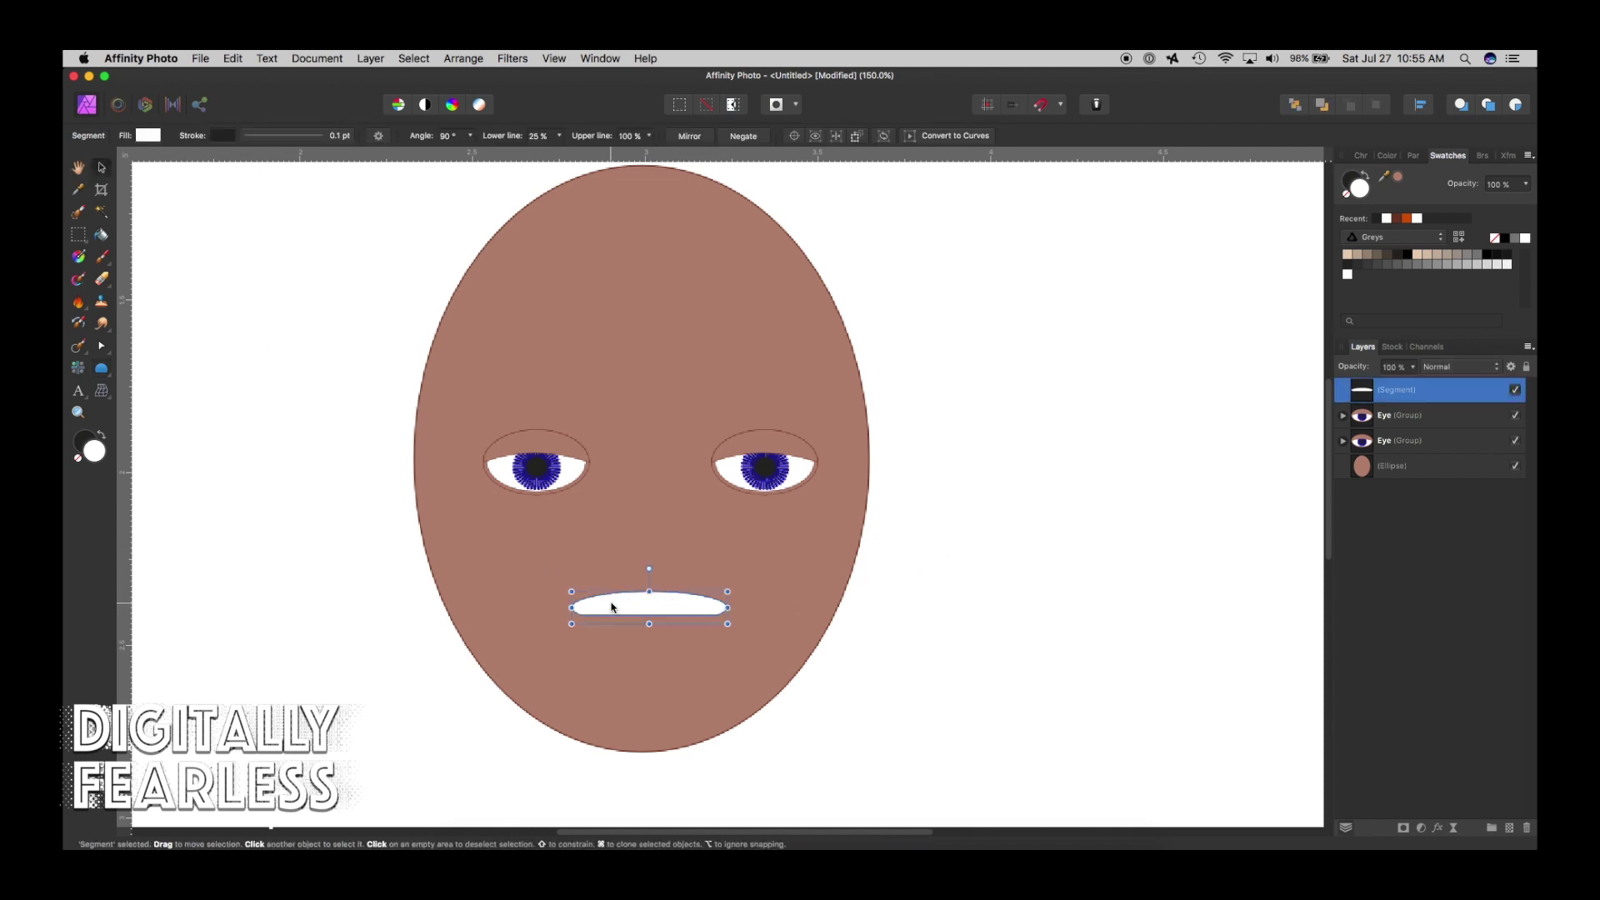
pyautogui.click(152, 137)
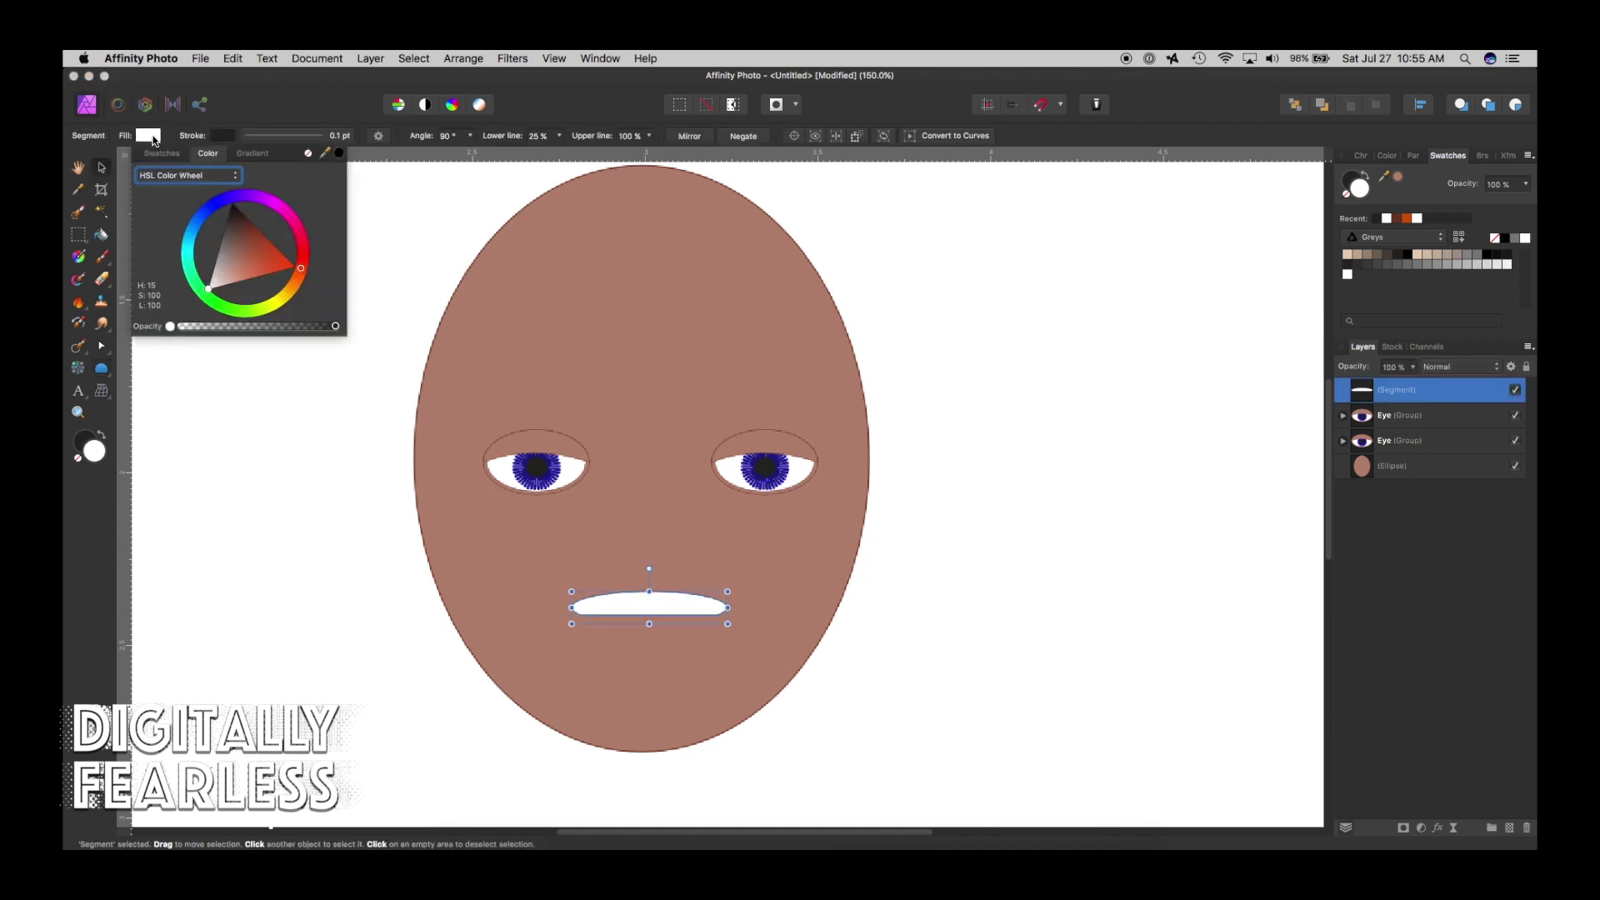
pyautogui.moveTo(263, 243)
pyautogui.mouseDown()
pyautogui.moveTo(285, 255)
pyautogui.moveTo(260, 254)
pyautogui.mouseUp()
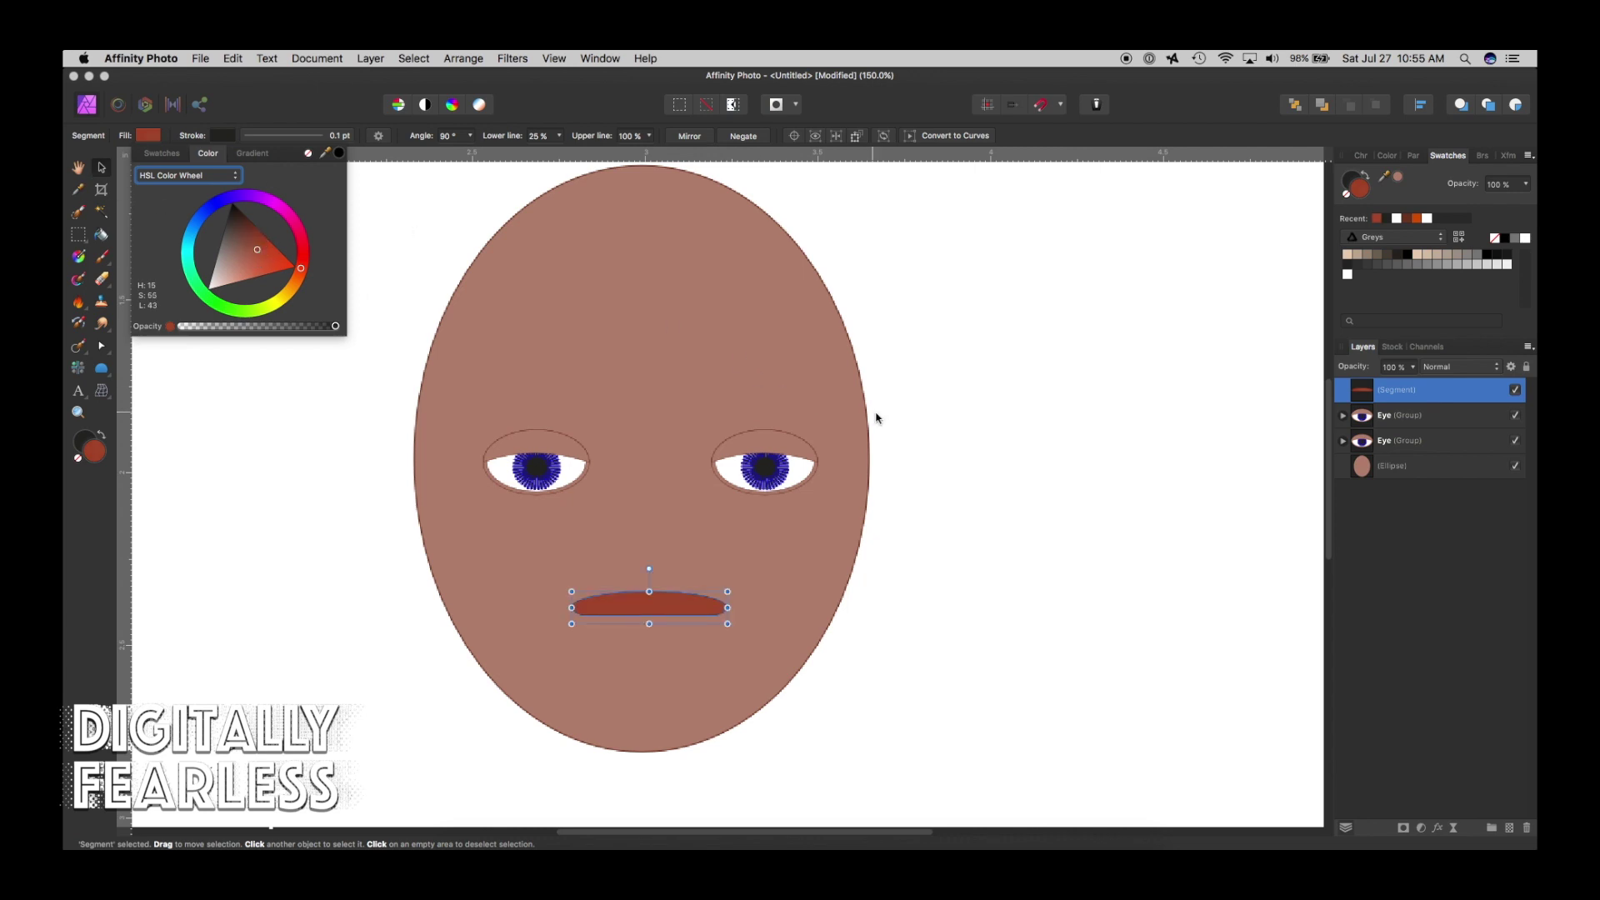
pyautogui.click(969, 445)
pyautogui.click(684, 599)
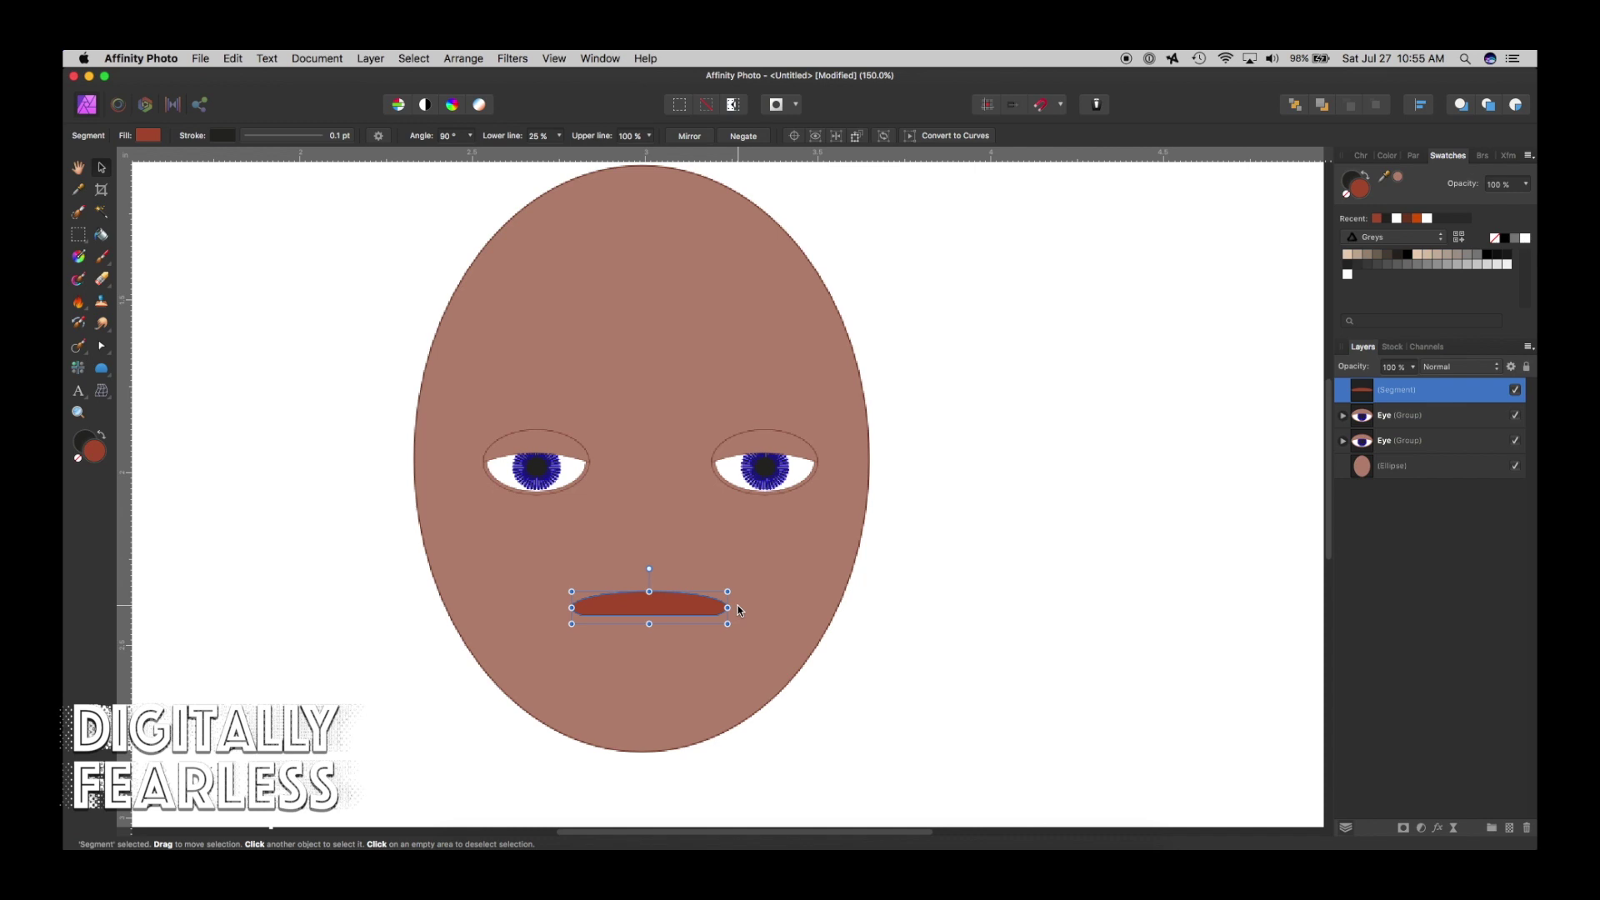
pyautogui.press('super+j')
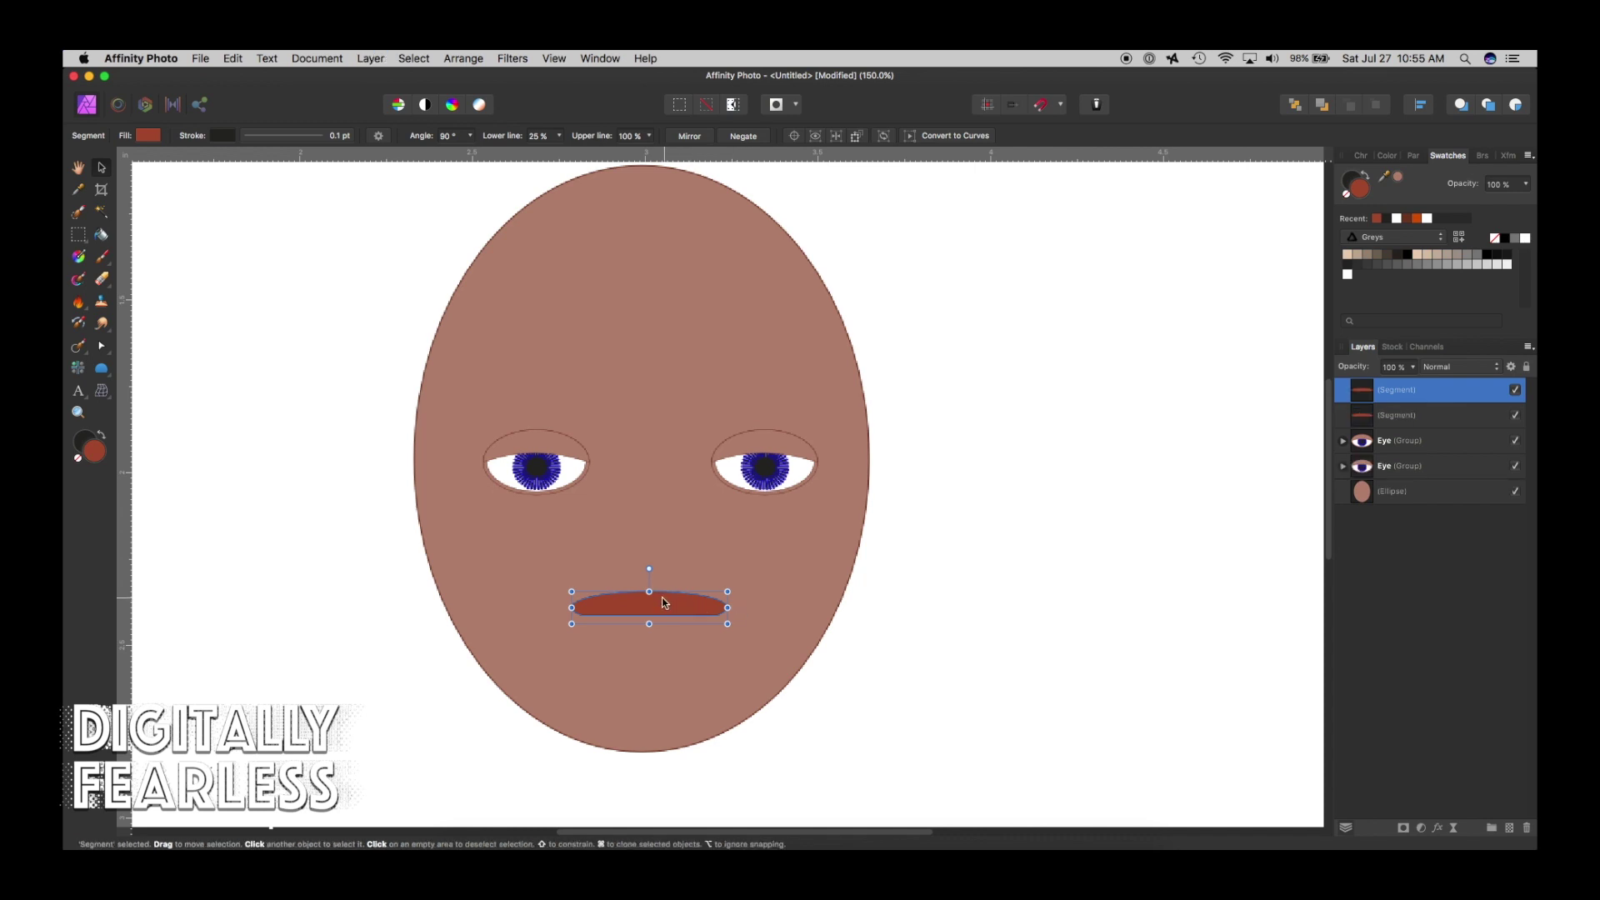
# Flip the mouth copy upside down and nudge it slightly lower.
pyautogui.click(461, 59)
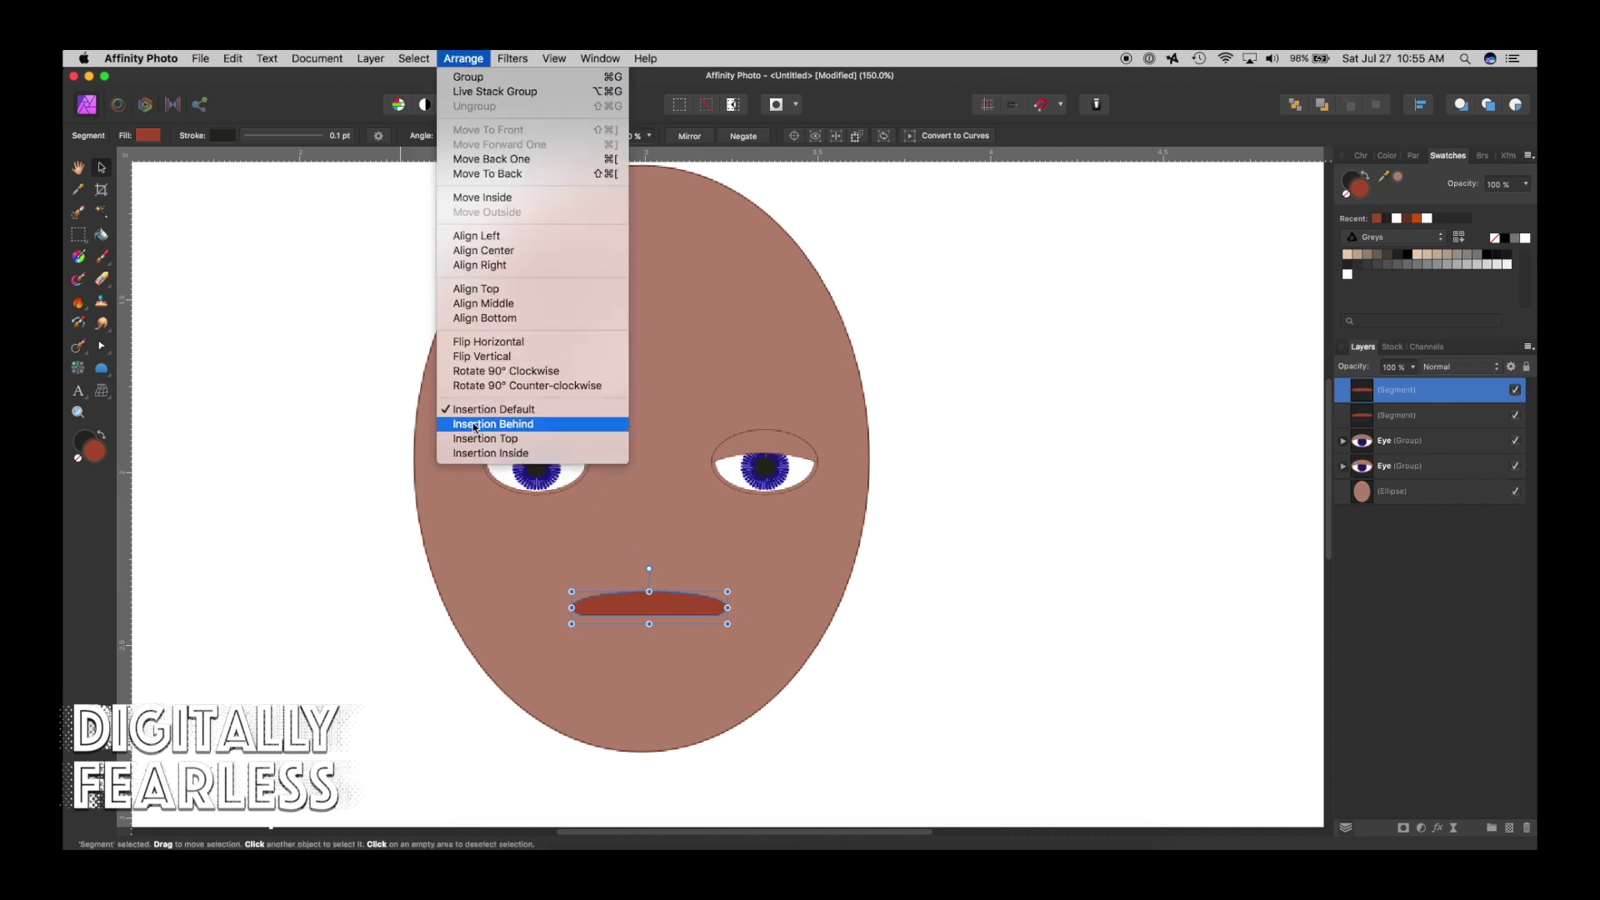
pyautogui.click(483, 356)
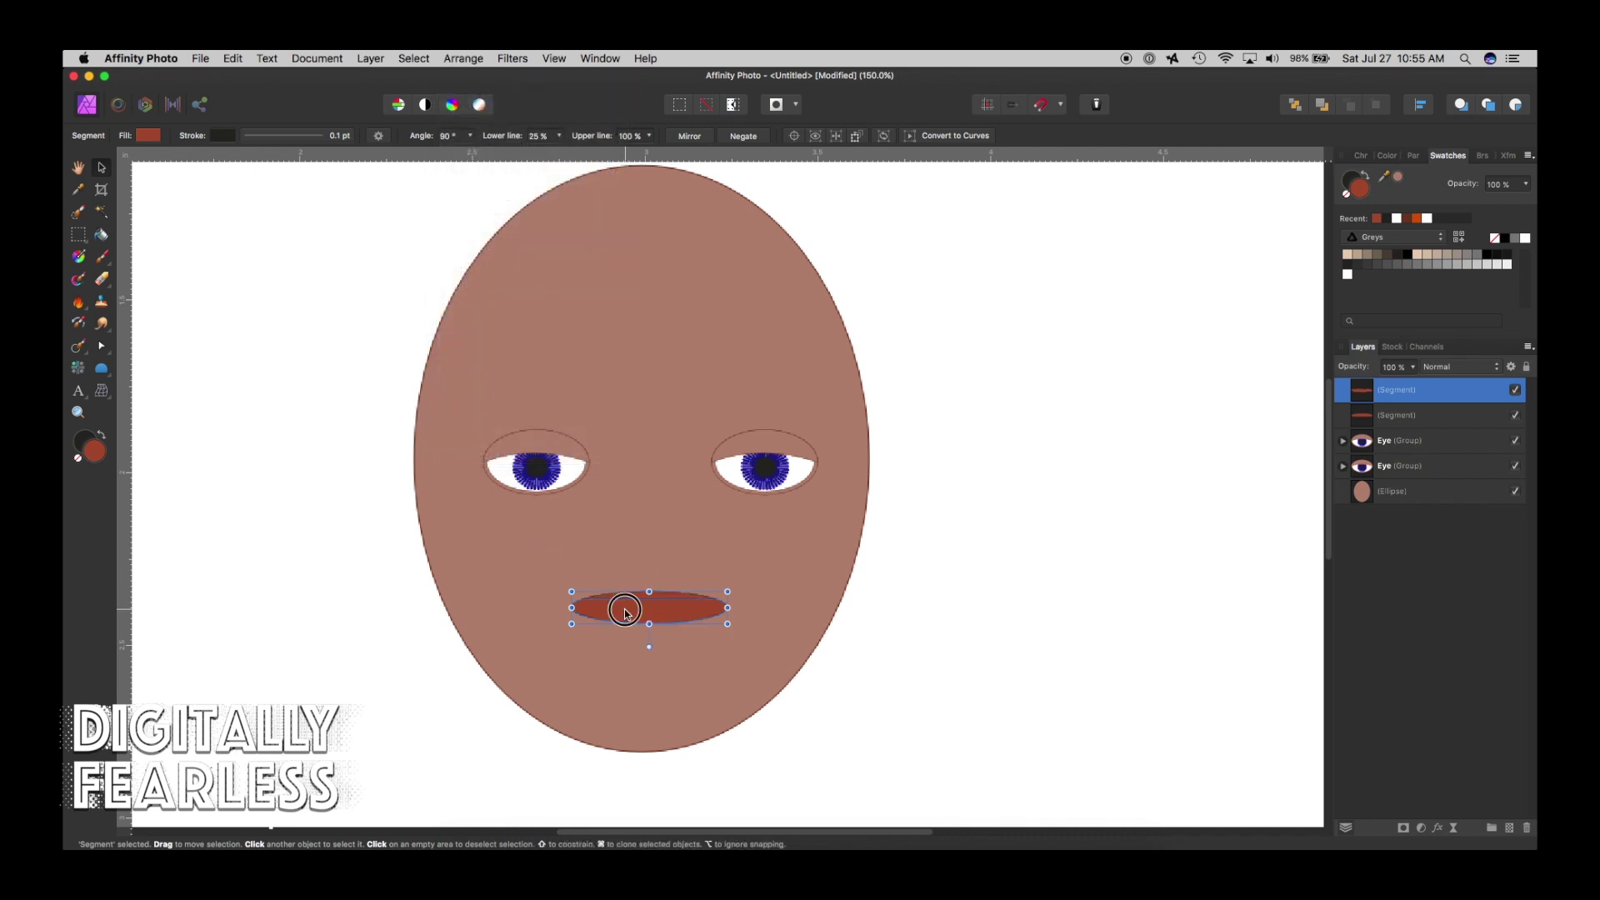
pyautogui.moveTo(625, 613); pyautogui.dragTo(625, 617)
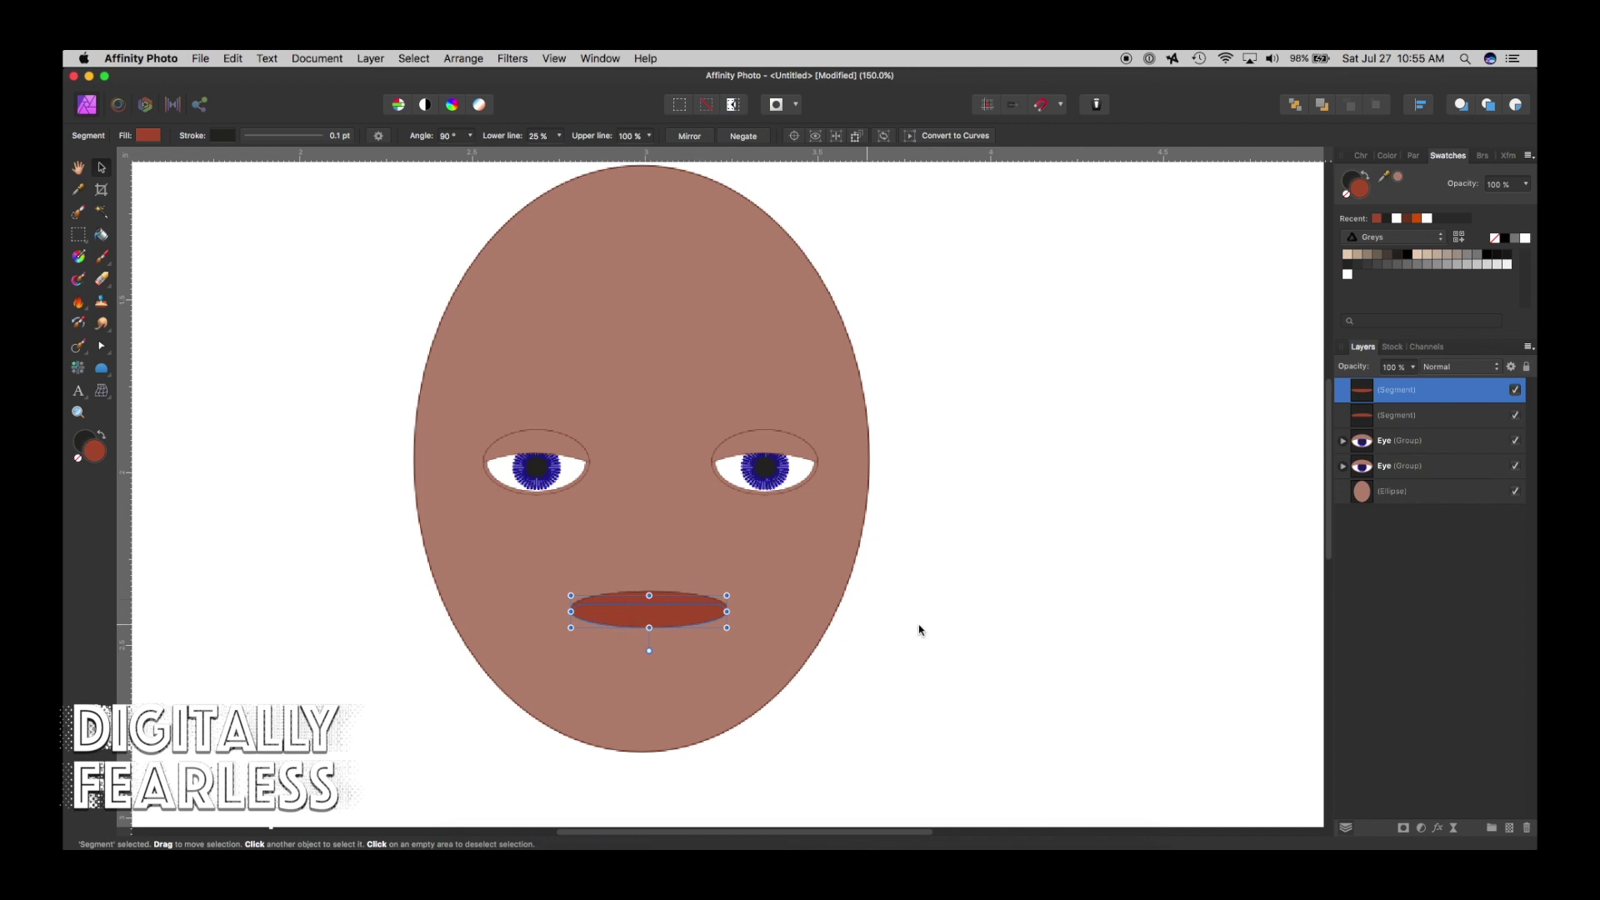
pyautogui.click(920, 630)
# Undo the accidental nesting of the lower segment and return its layer to the top.
pyautogui.click(677, 598)
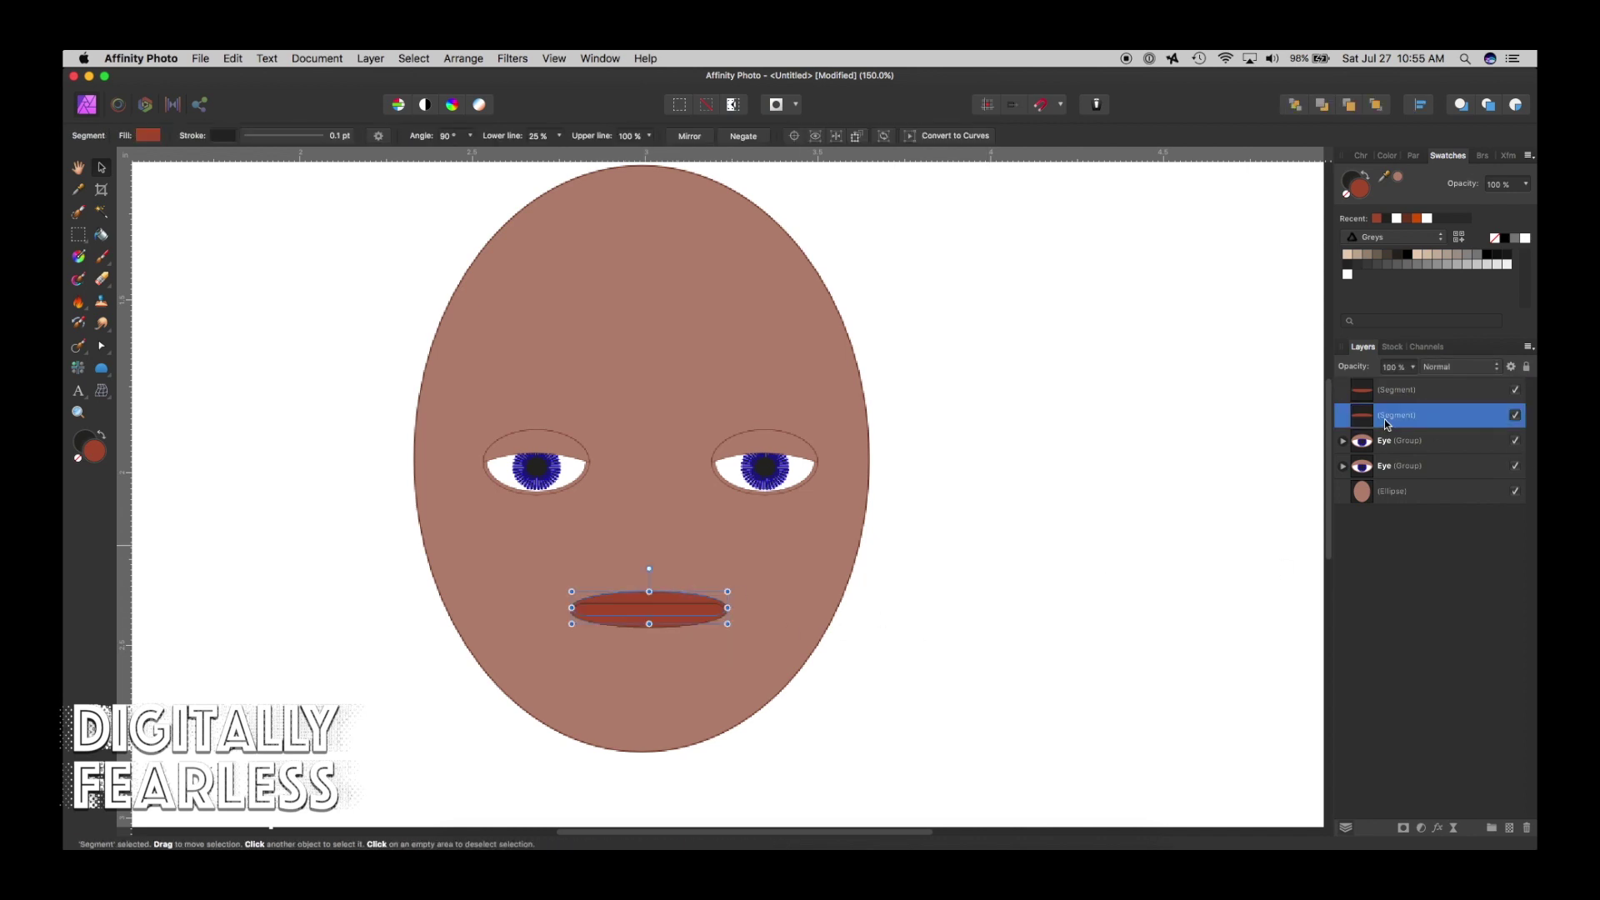
pyautogui.moveTo(1386, 424); pyautogui.dragTo(1358, 390)
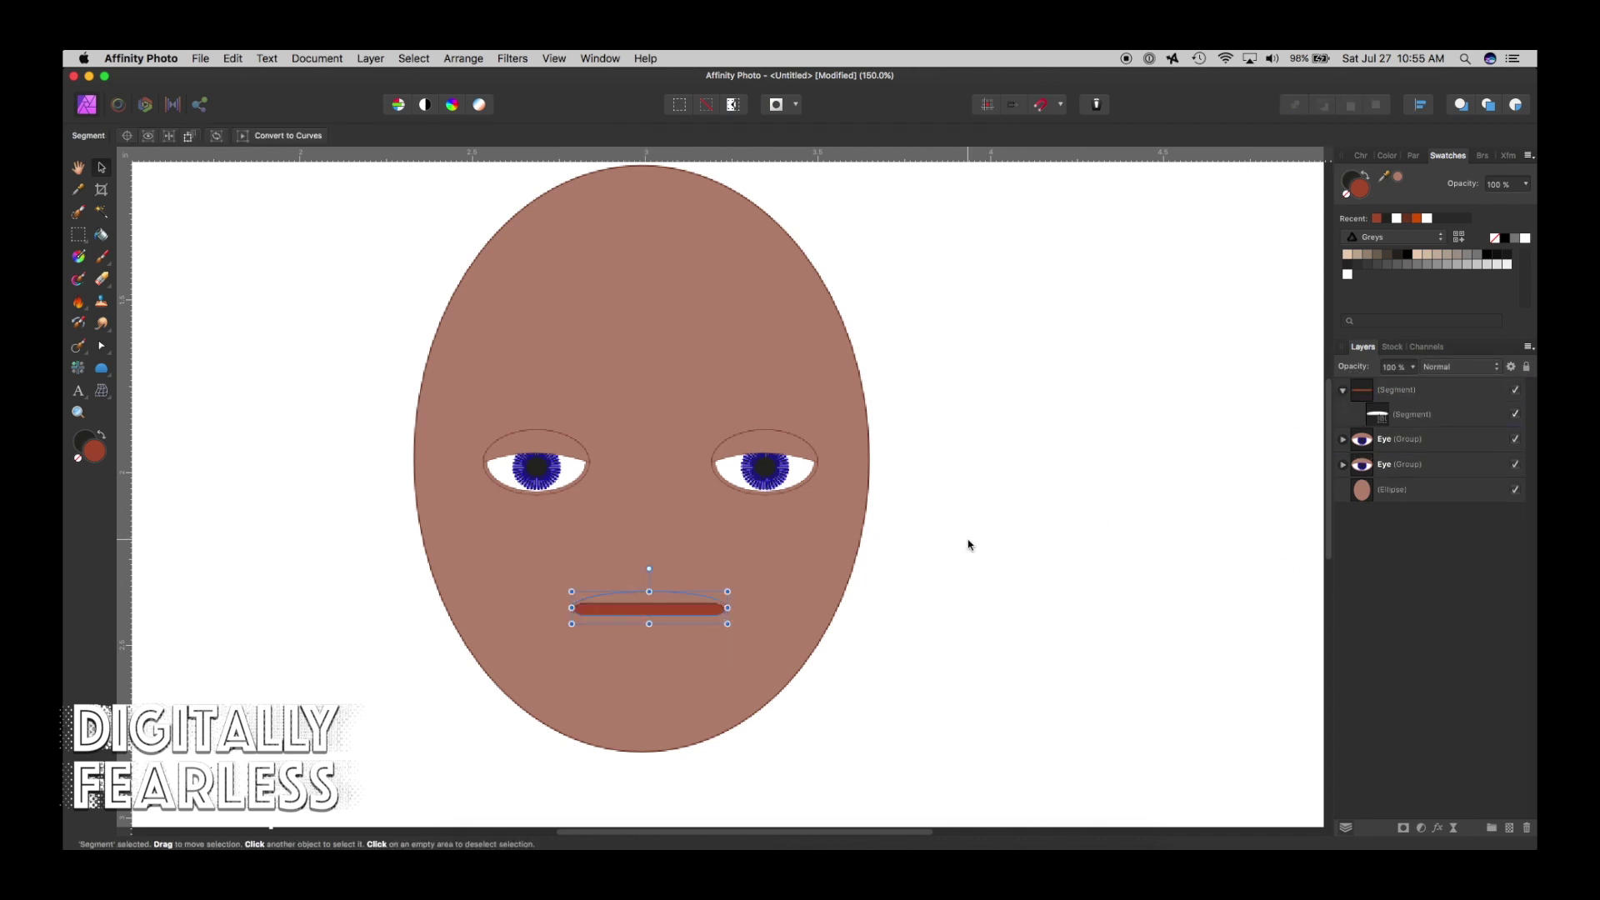
pyautogui.press('super+z')
pyautogui.moveTo(1358, 414); pyautogui.dragTo(1345, 388)
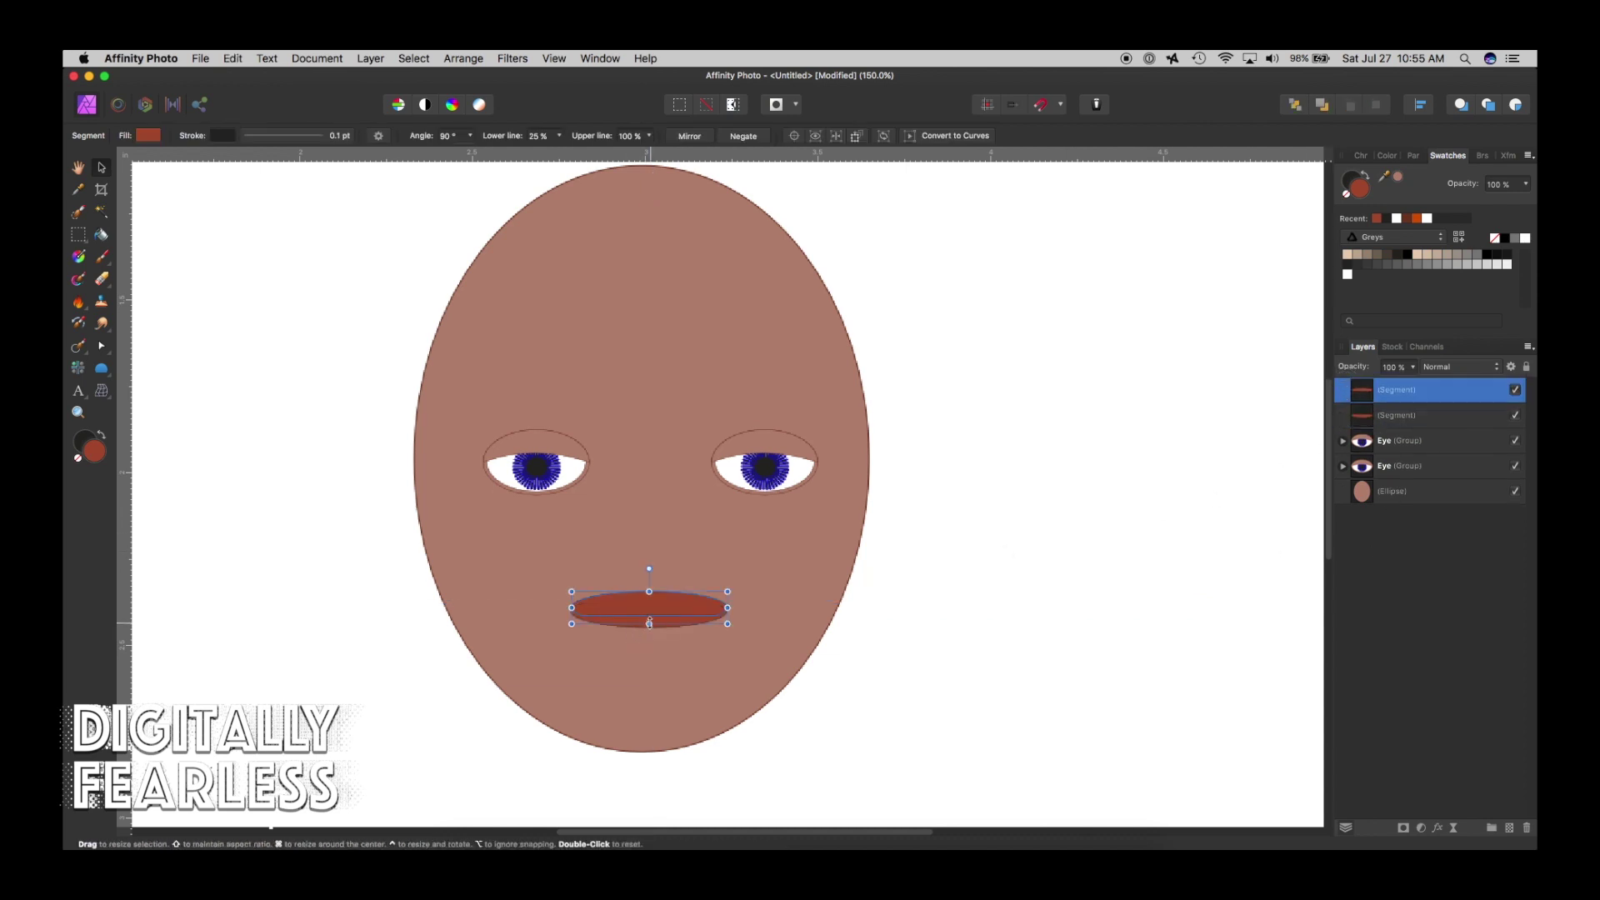
# Flatten the mouth segment from its bottom edge to about 0.072 in tall.
pyautogui.moveTo(649, 619); pyautogui.dragTo(649, 625)
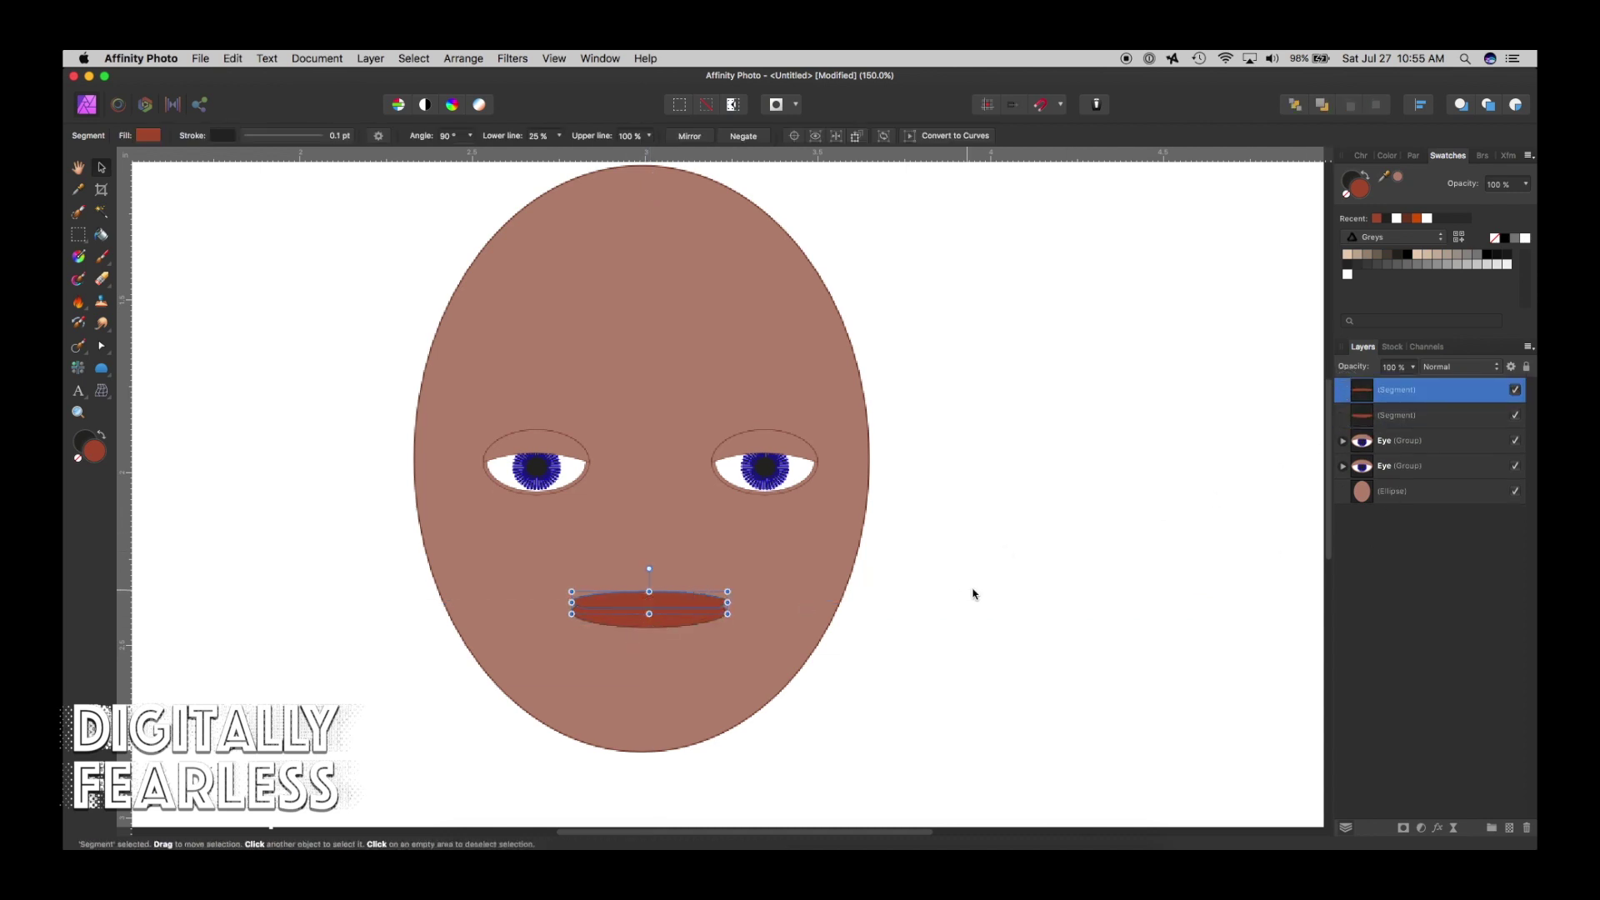
pyautogui.click(973, 594)
pyautogui.click(652, 607)
pyautogui.moveTo(674, 601); pyautogui.dragTo(677, 603)
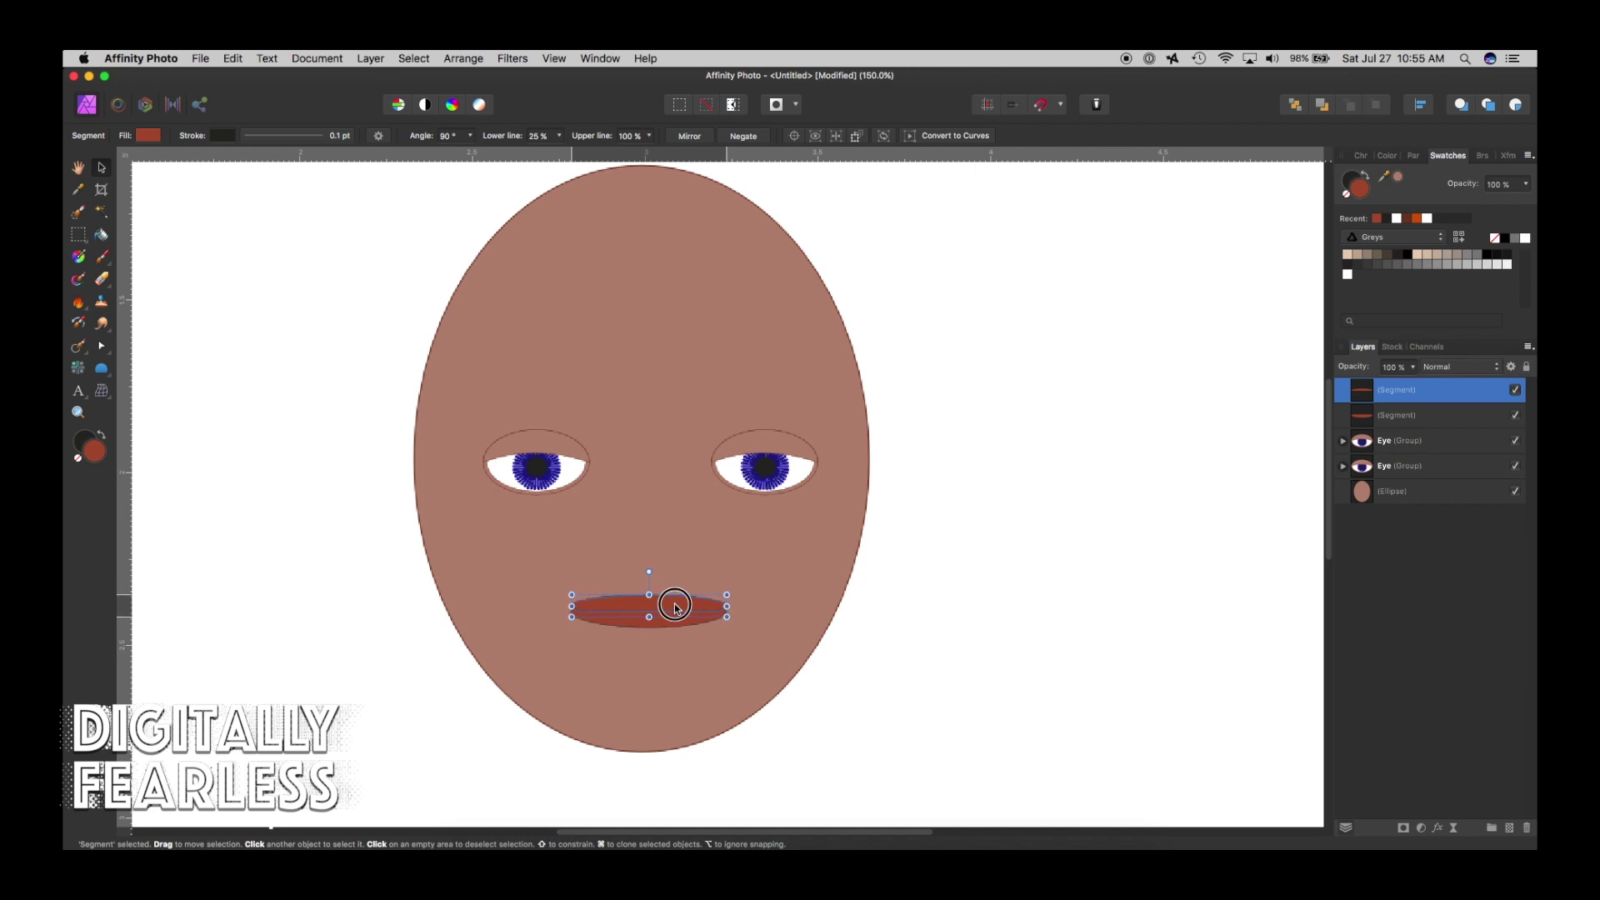
pyautogui.click(979, 631)
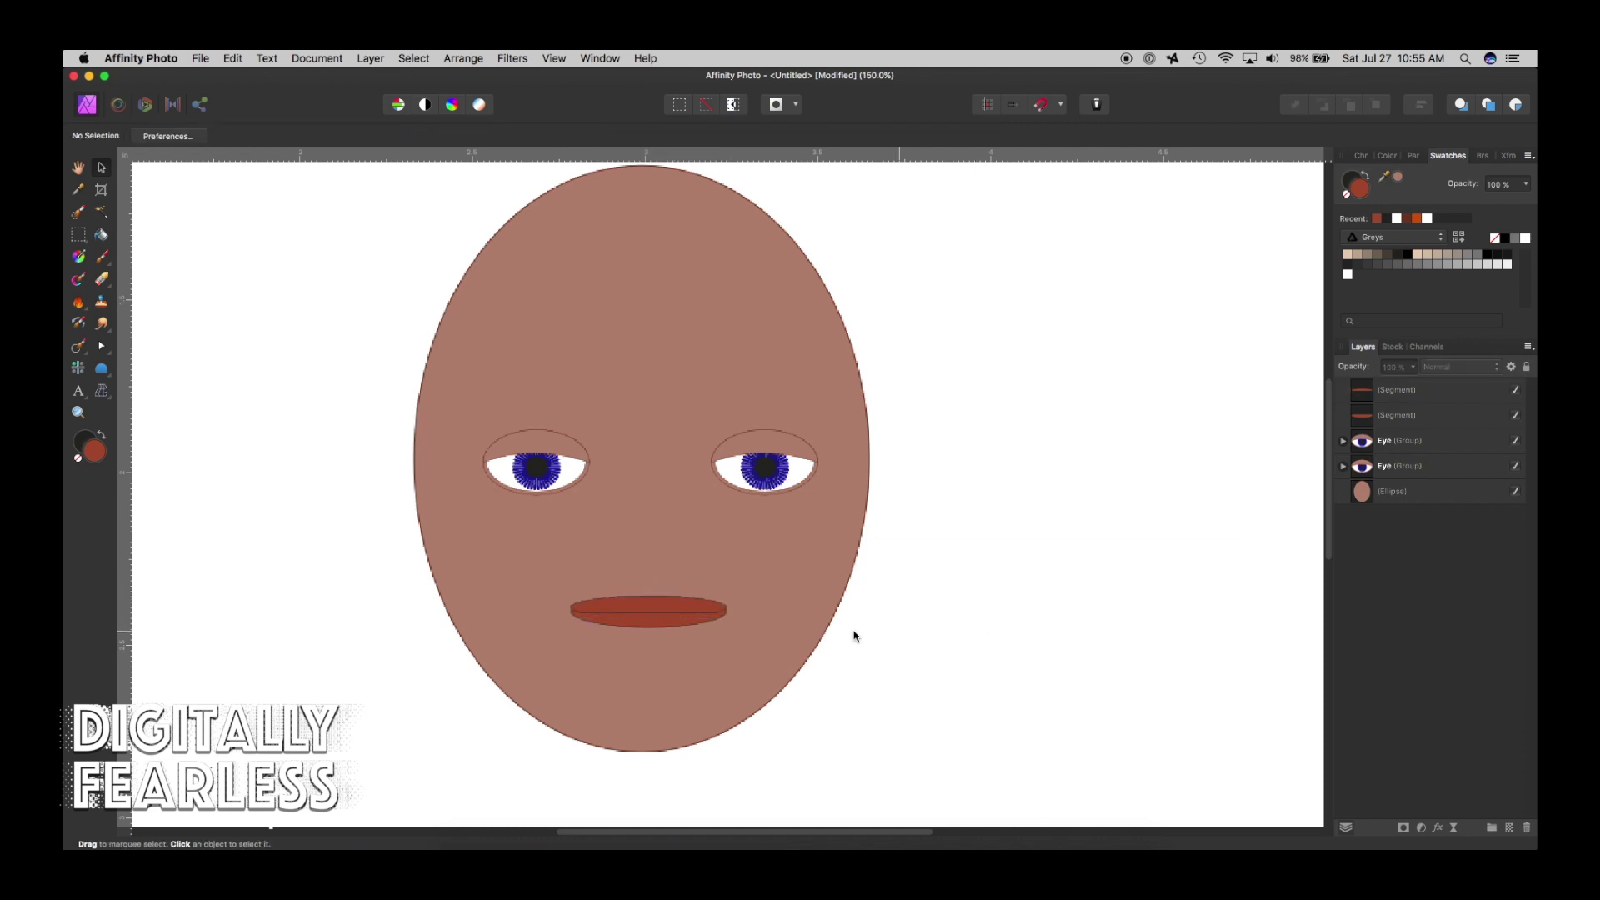
pyautogui.click(651, 627)
pyautogui.moveTo(649, 630); pyautogui.dragTo(652, 625)
pyautogui.click(921, 676)
# Select both Segment layers of the mouth in the Layers panel.
pyautogui.click(663, 619)
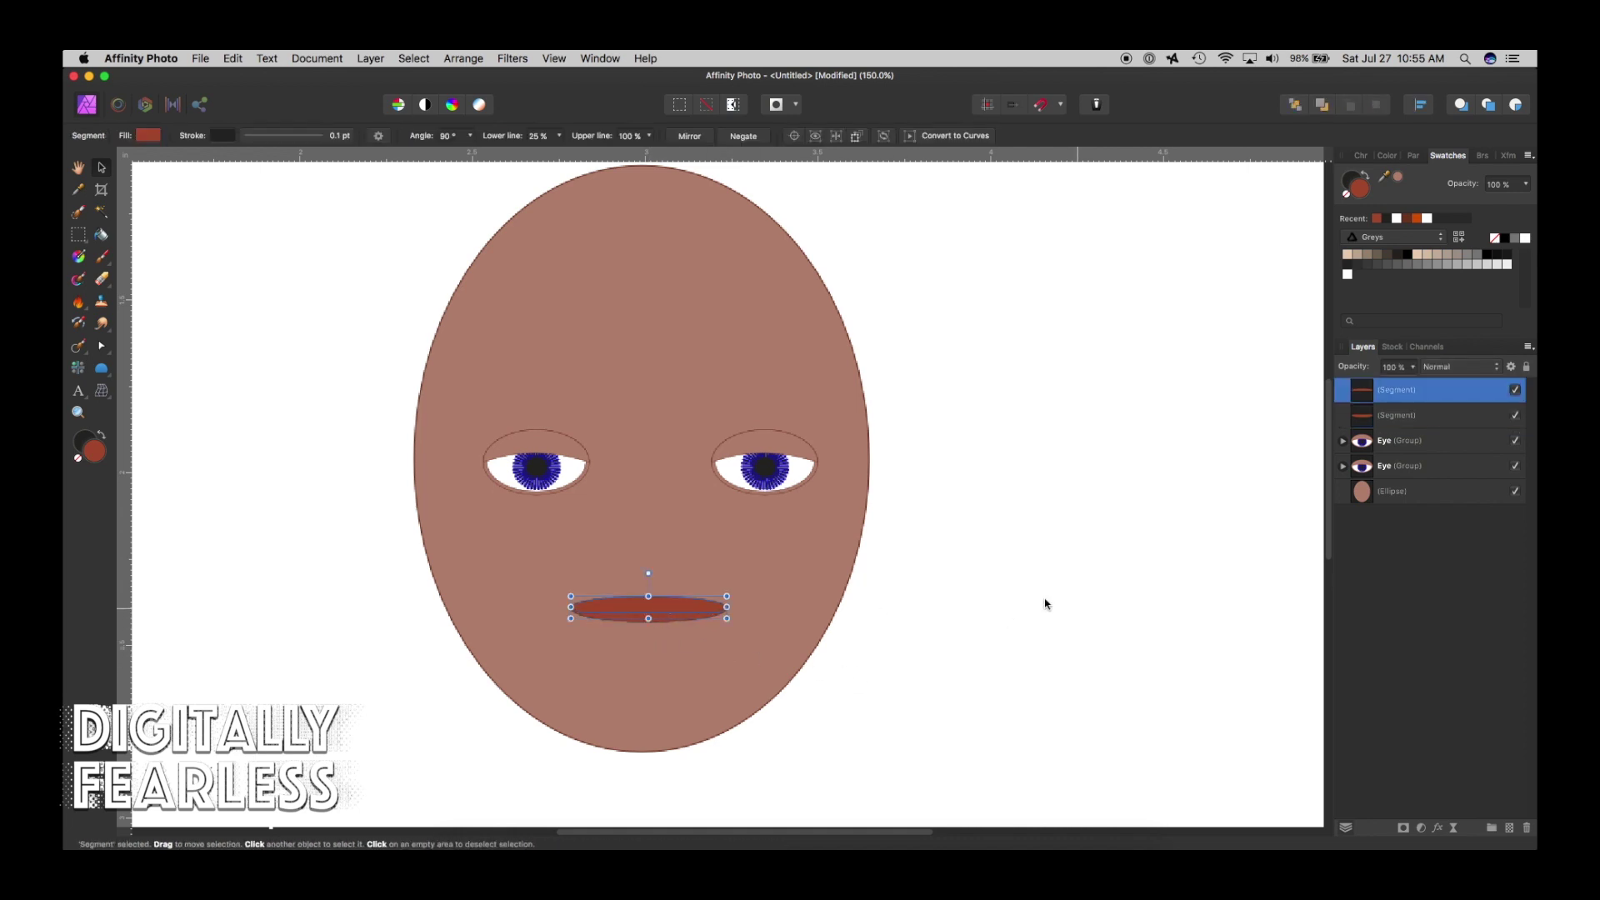
pyautogui.click(991, 567)
pyautogui.click(1371, 414)
pyautogui.keyDown('shift'); pyautogui.click(1366, 393); pyautogui.keyUp('shift')
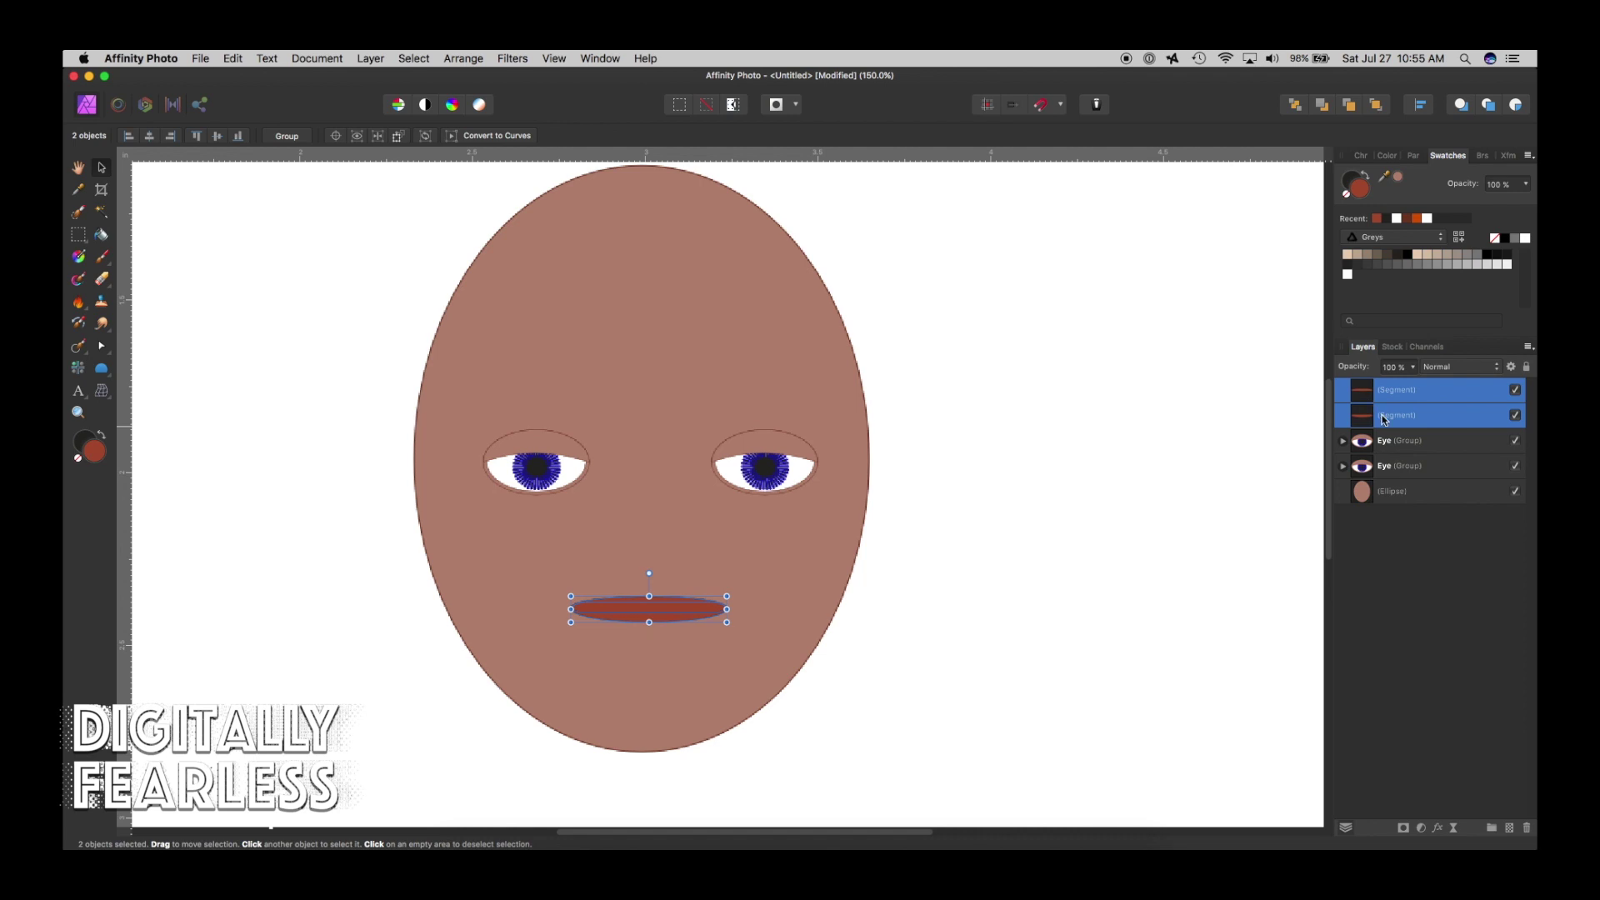
# Group the two mouth segments with Cmd+G and rename the group 'Lips'.
pyautogui.press('super+g')
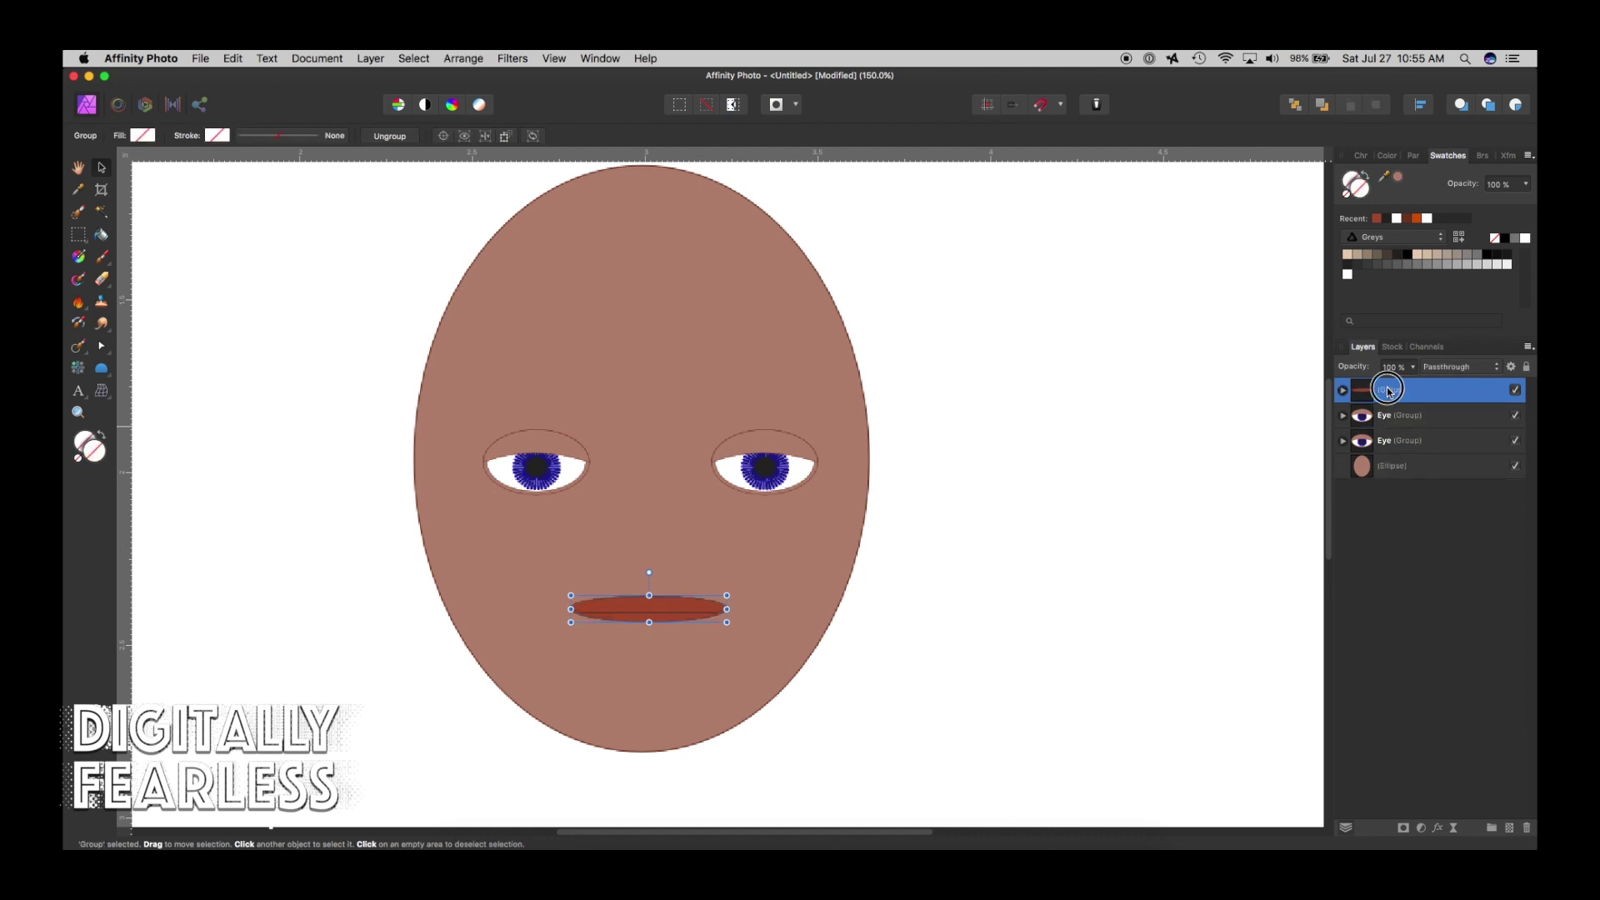
pyautogui.doubleClick(1387, 389)
pyautogui.write('Lips')
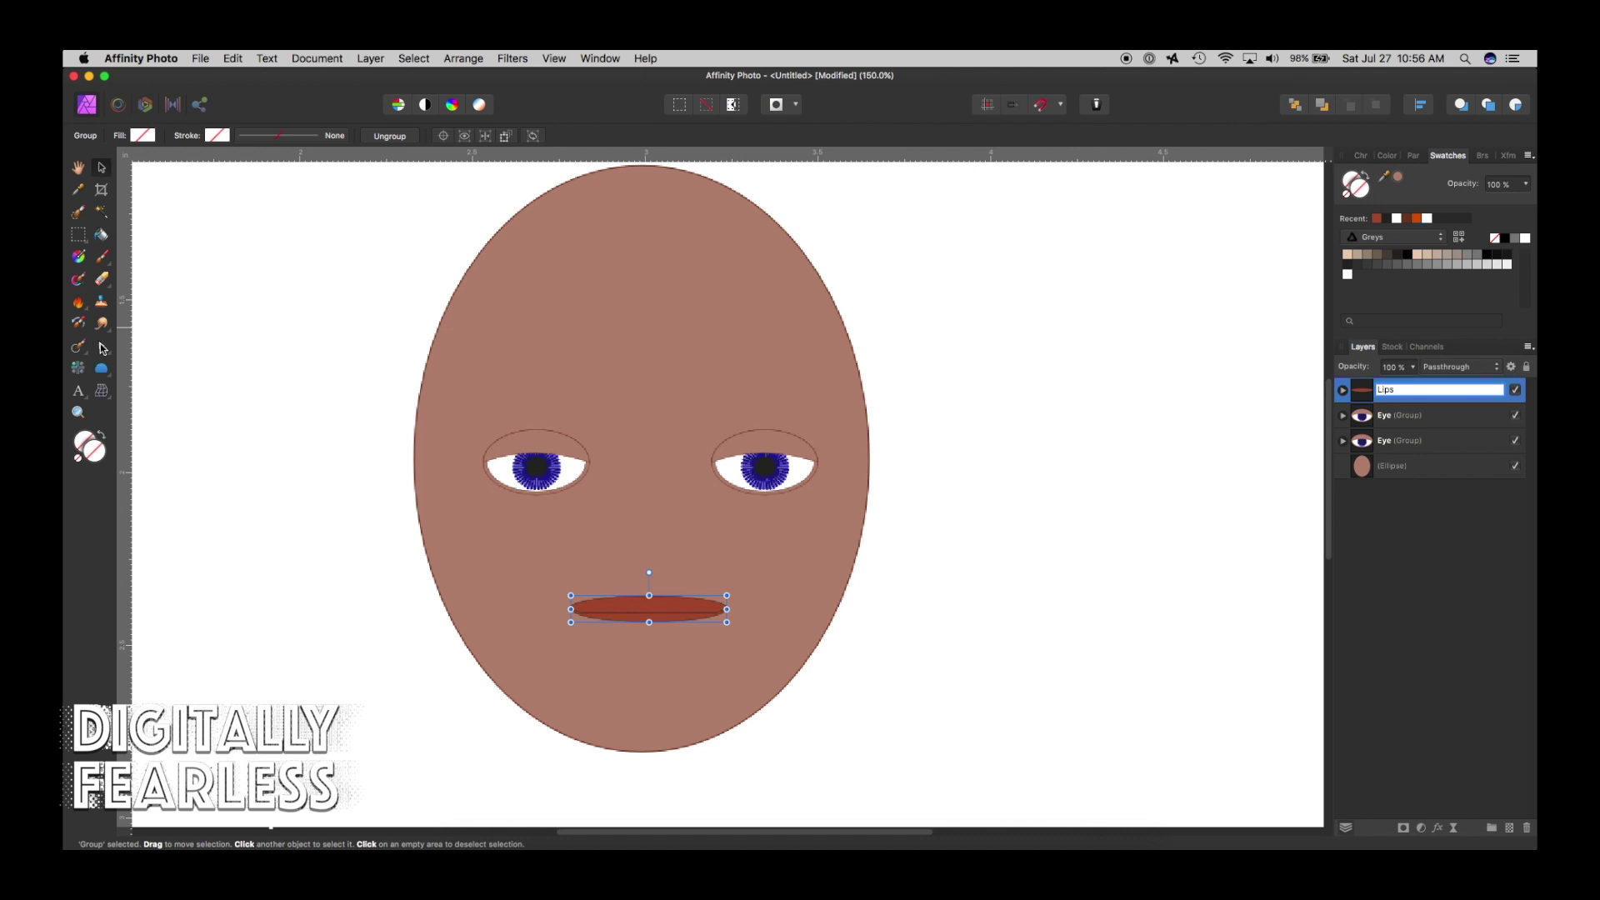
pyautogui.moveTo(102, 347); pyautogui.dragTo(136, 348)
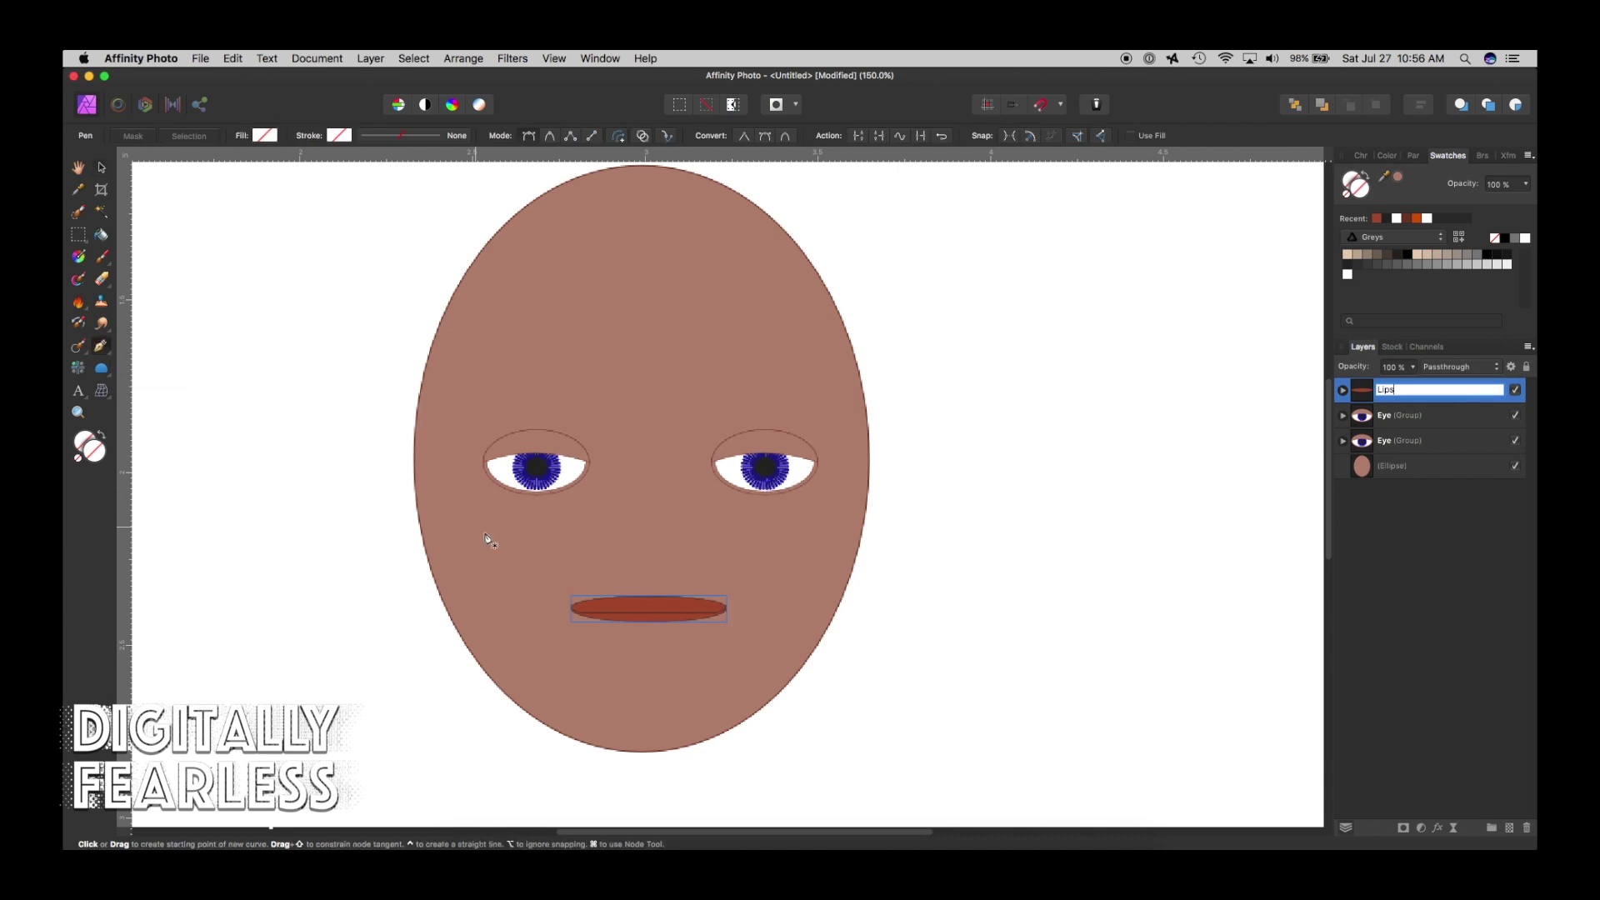
# Draw a short straight pen line for the nose between eyes and lips with a 0.3 pt stroke.
pyautogui.click(591, 543)
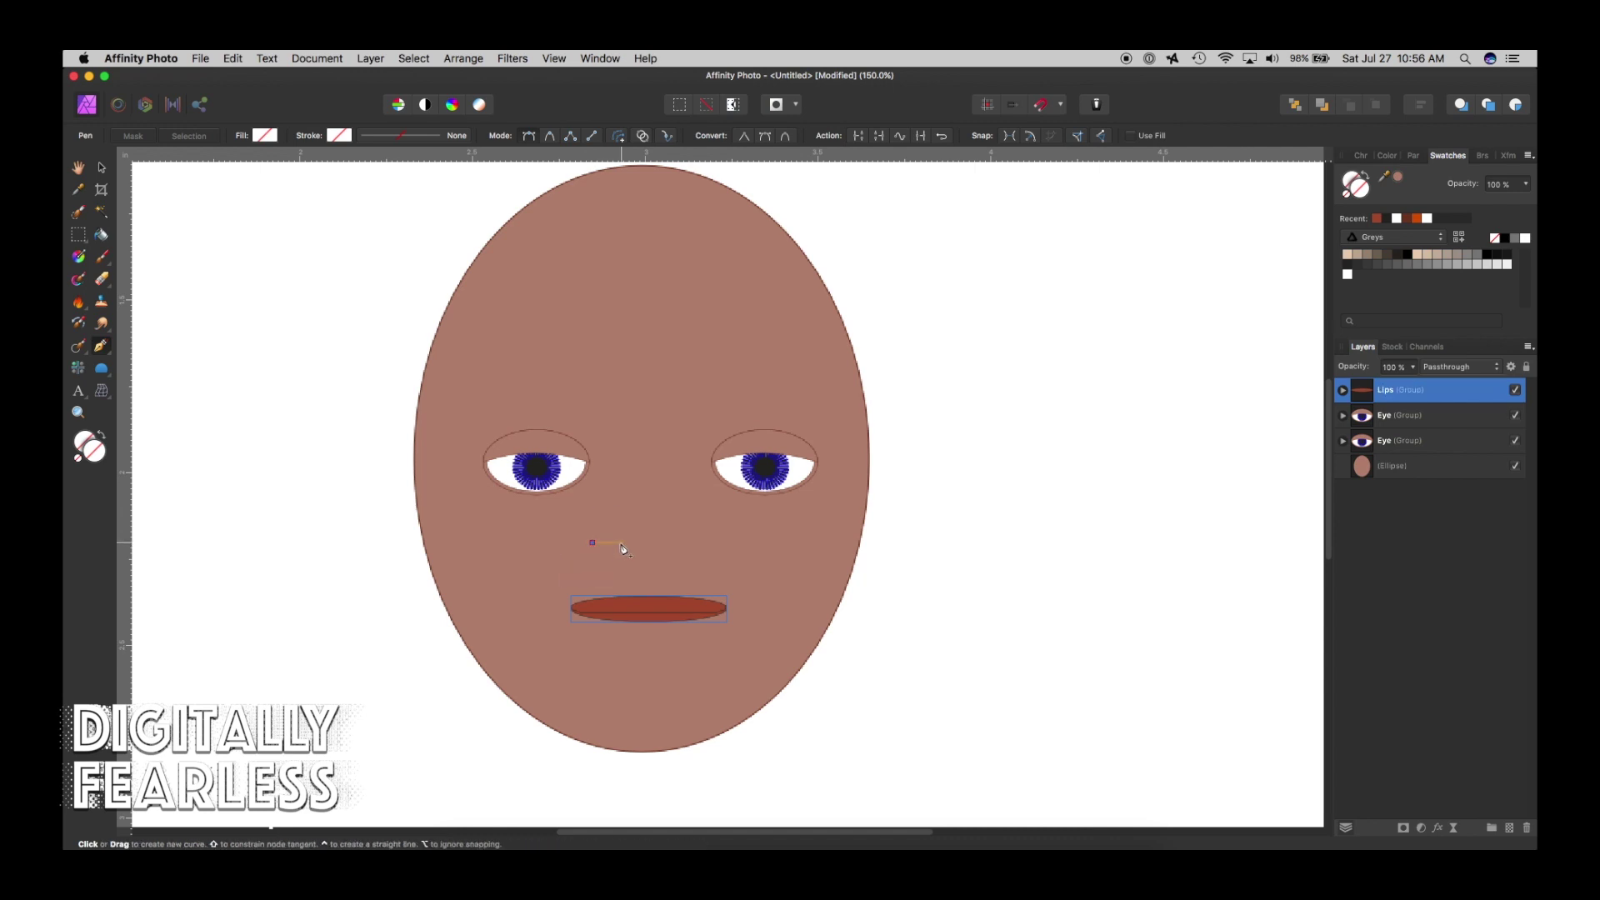
pyautogui.click(620, 543)
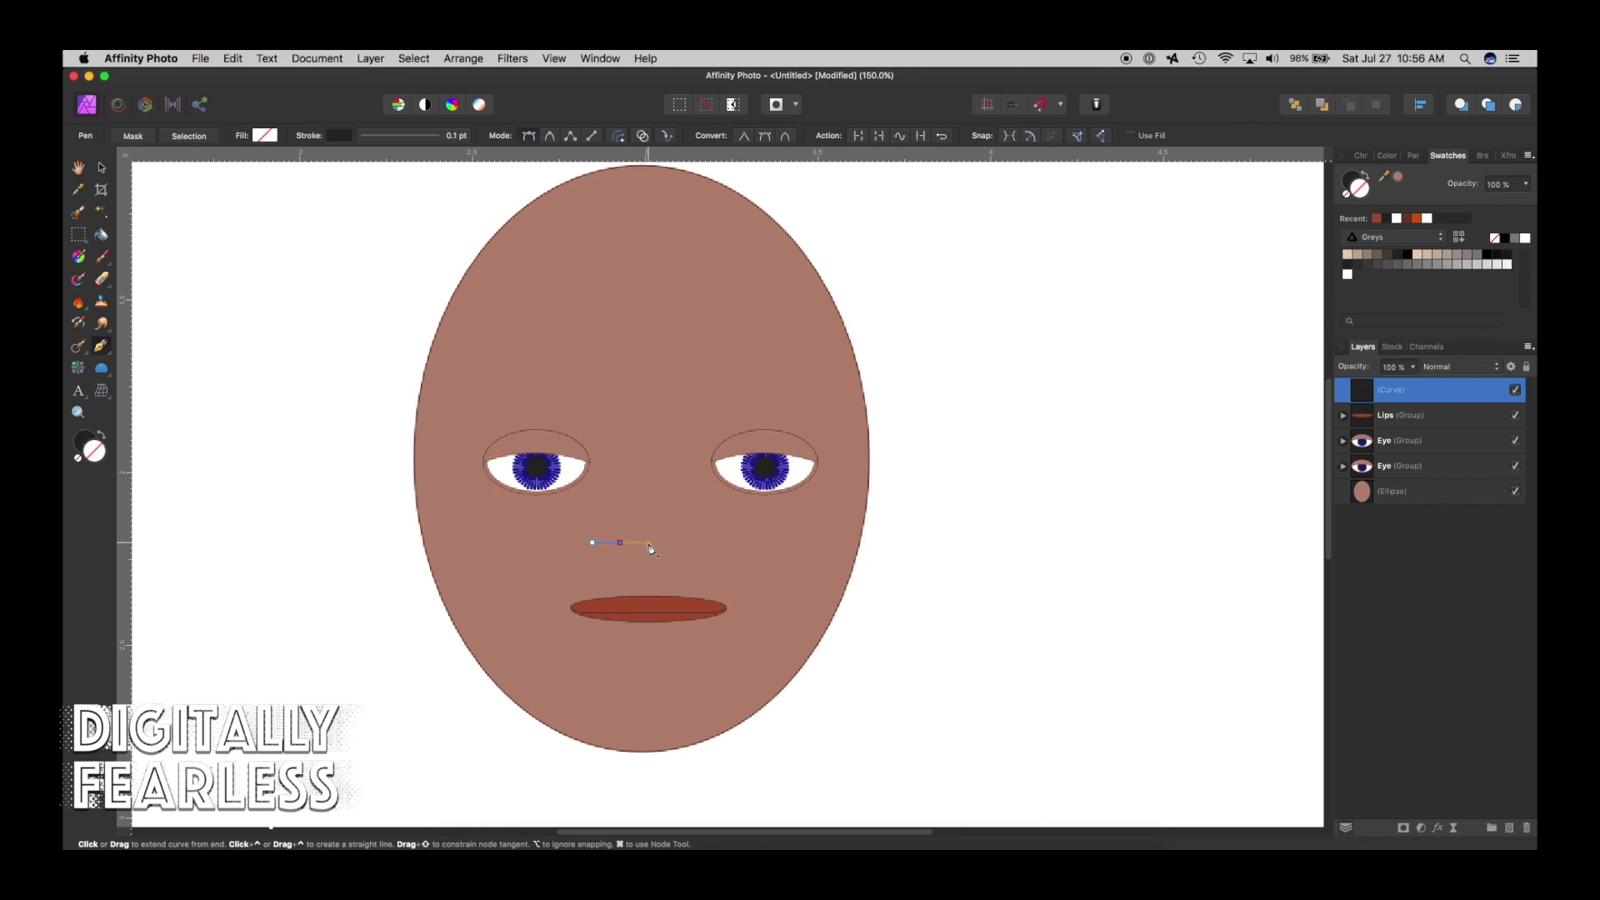
pyautogui.click(650, 543)
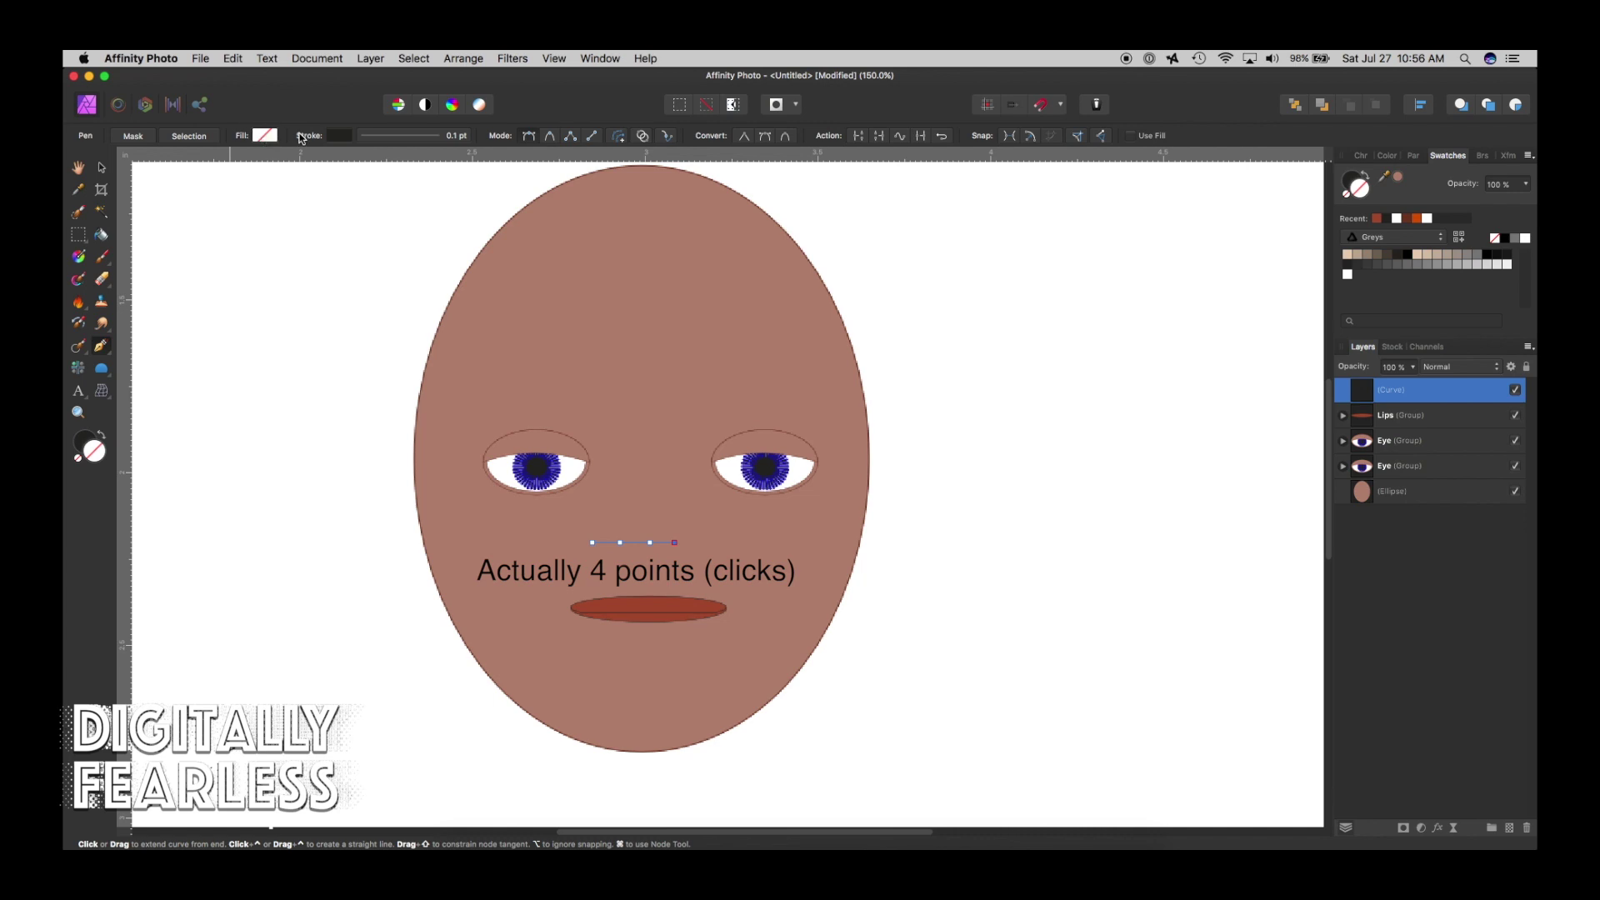
pyautogui.click(382, 138)
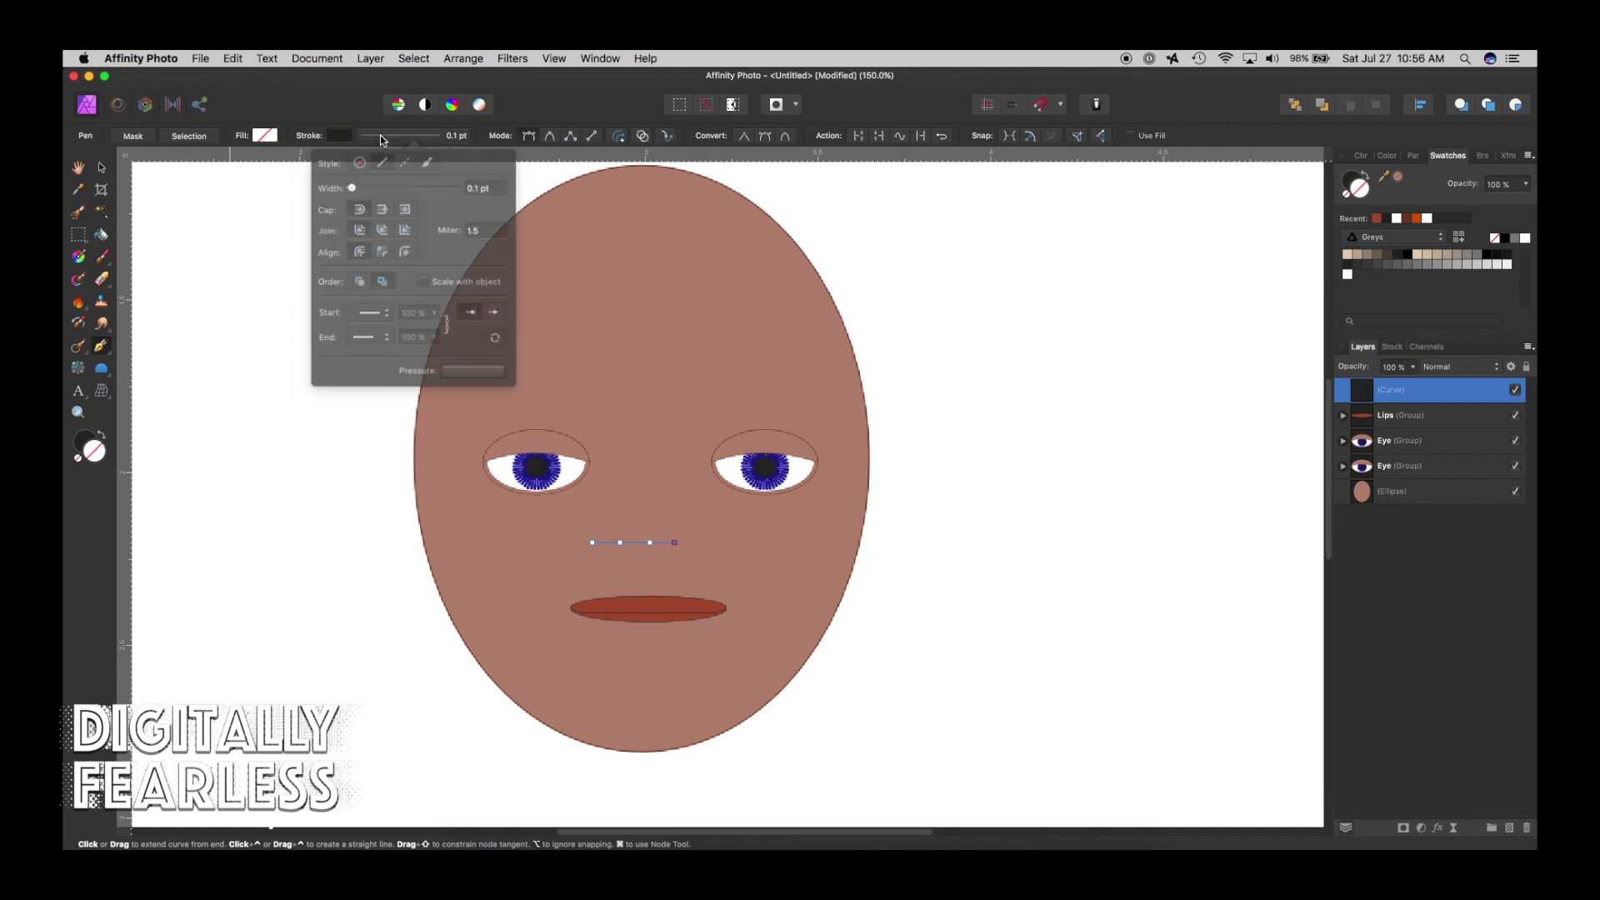
pyautogui.moveTo(358, 184); pyautogui.dragTo(362, 182)
# Shift the nose line slightly to the right.
pyautogui.click(101, 169)
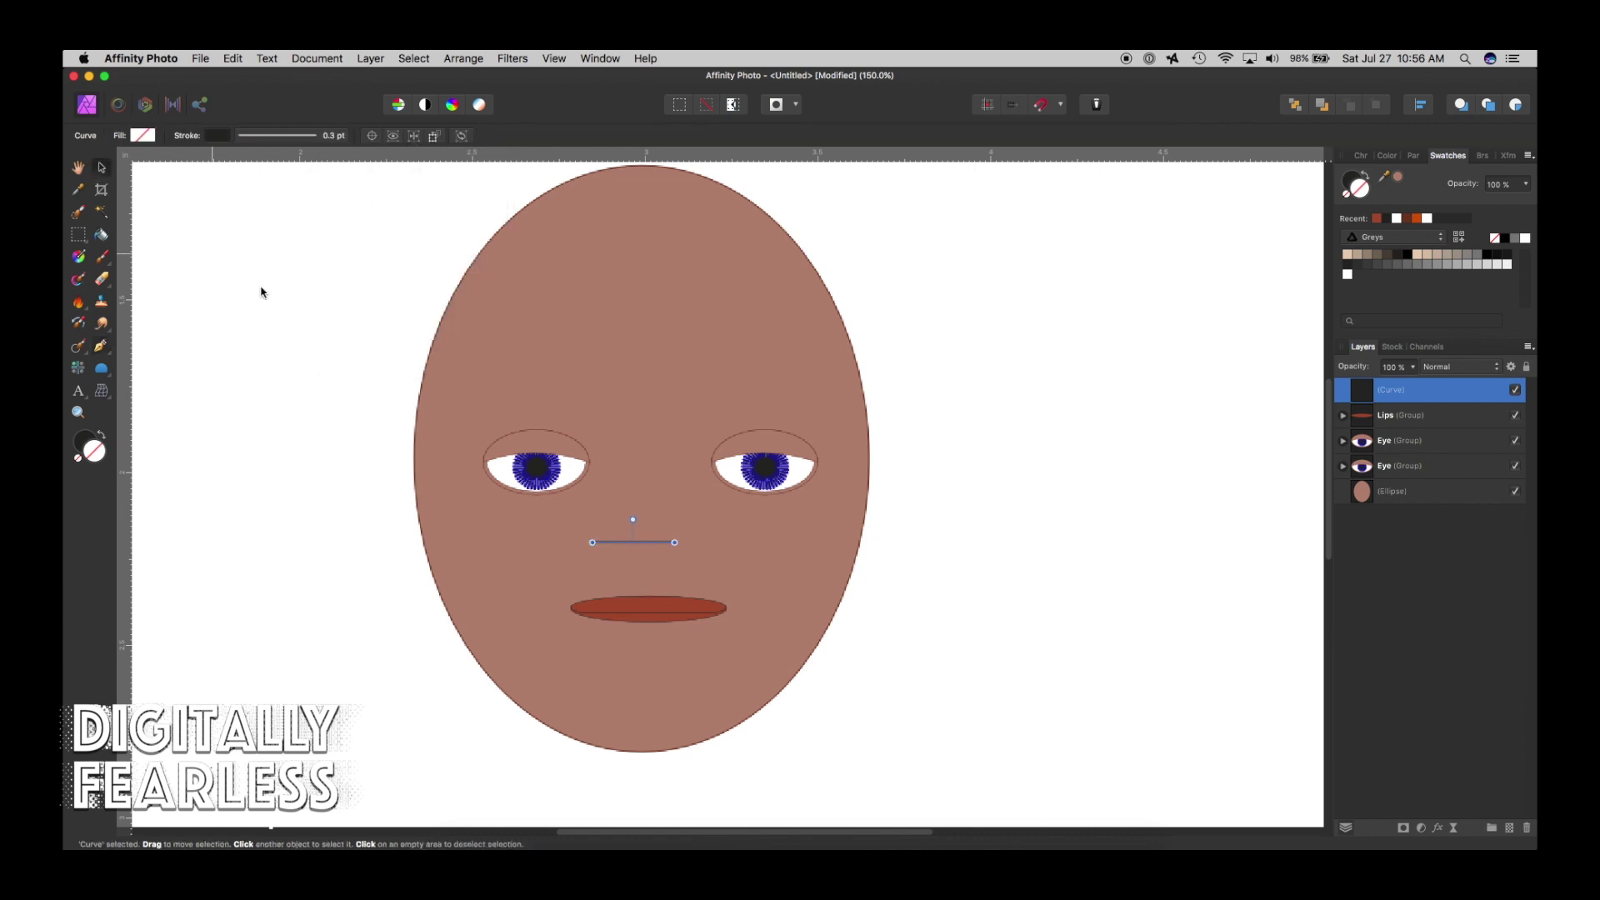
pyautogui.moveTo(610, 550); pyautogui.dragTo(633, 546)
pyautogui.moveTo(99, 364); pyautogui.dragTo(154, 367)
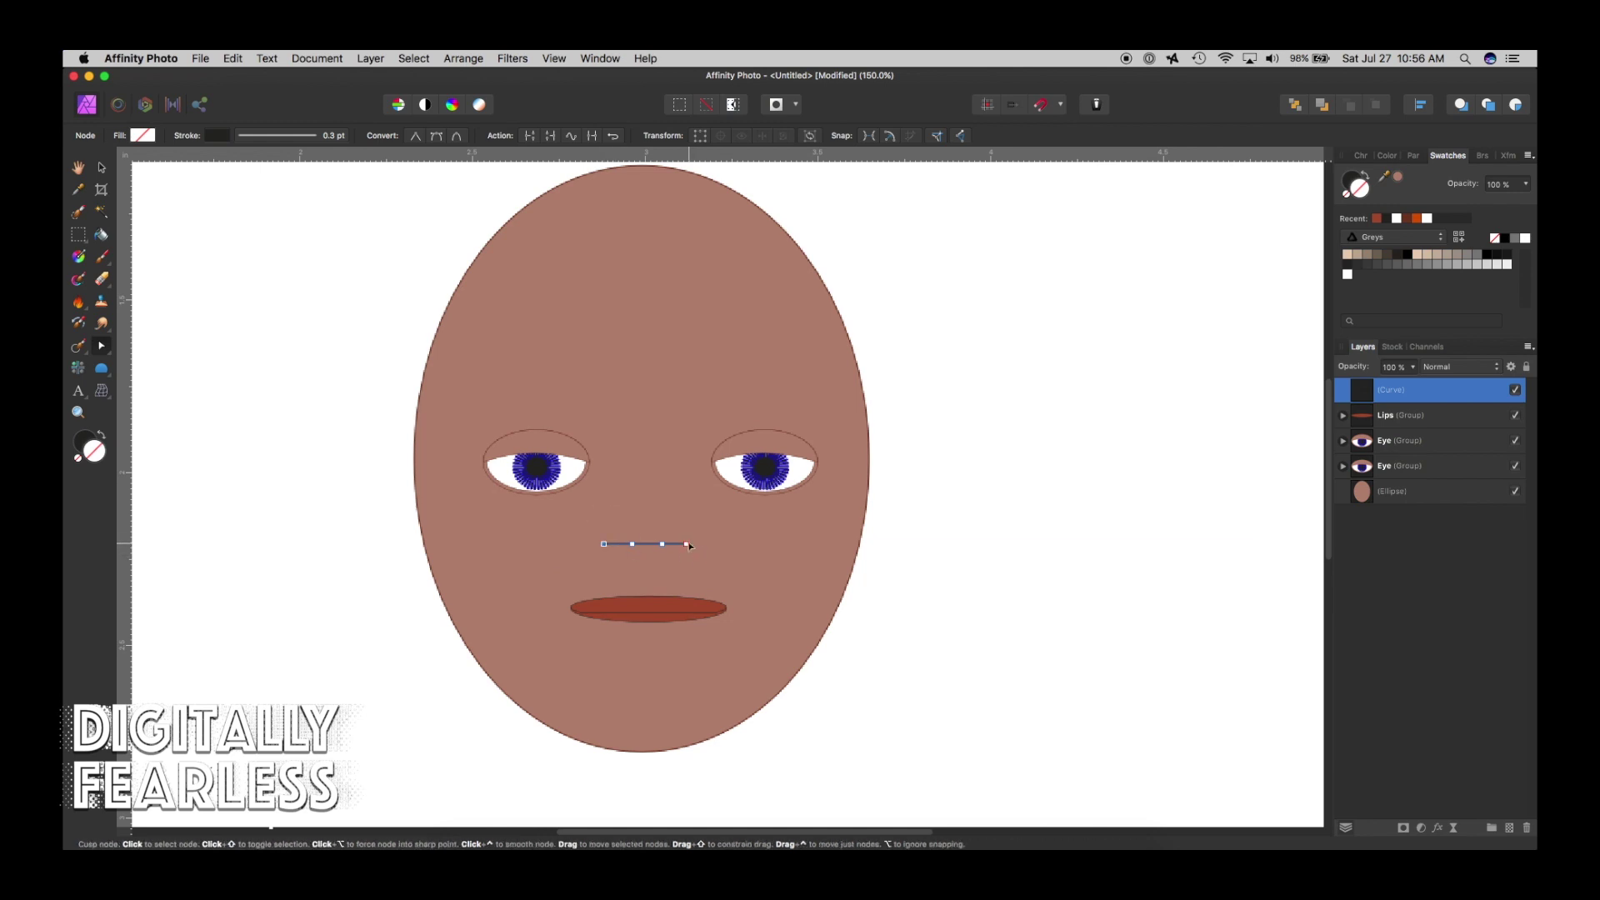
# Delete a node and drag the nose line's ends up and its middle down into a curved nose.
pyautogui.moveTo(689, 546); pyautogui.dragTo(612, 539)
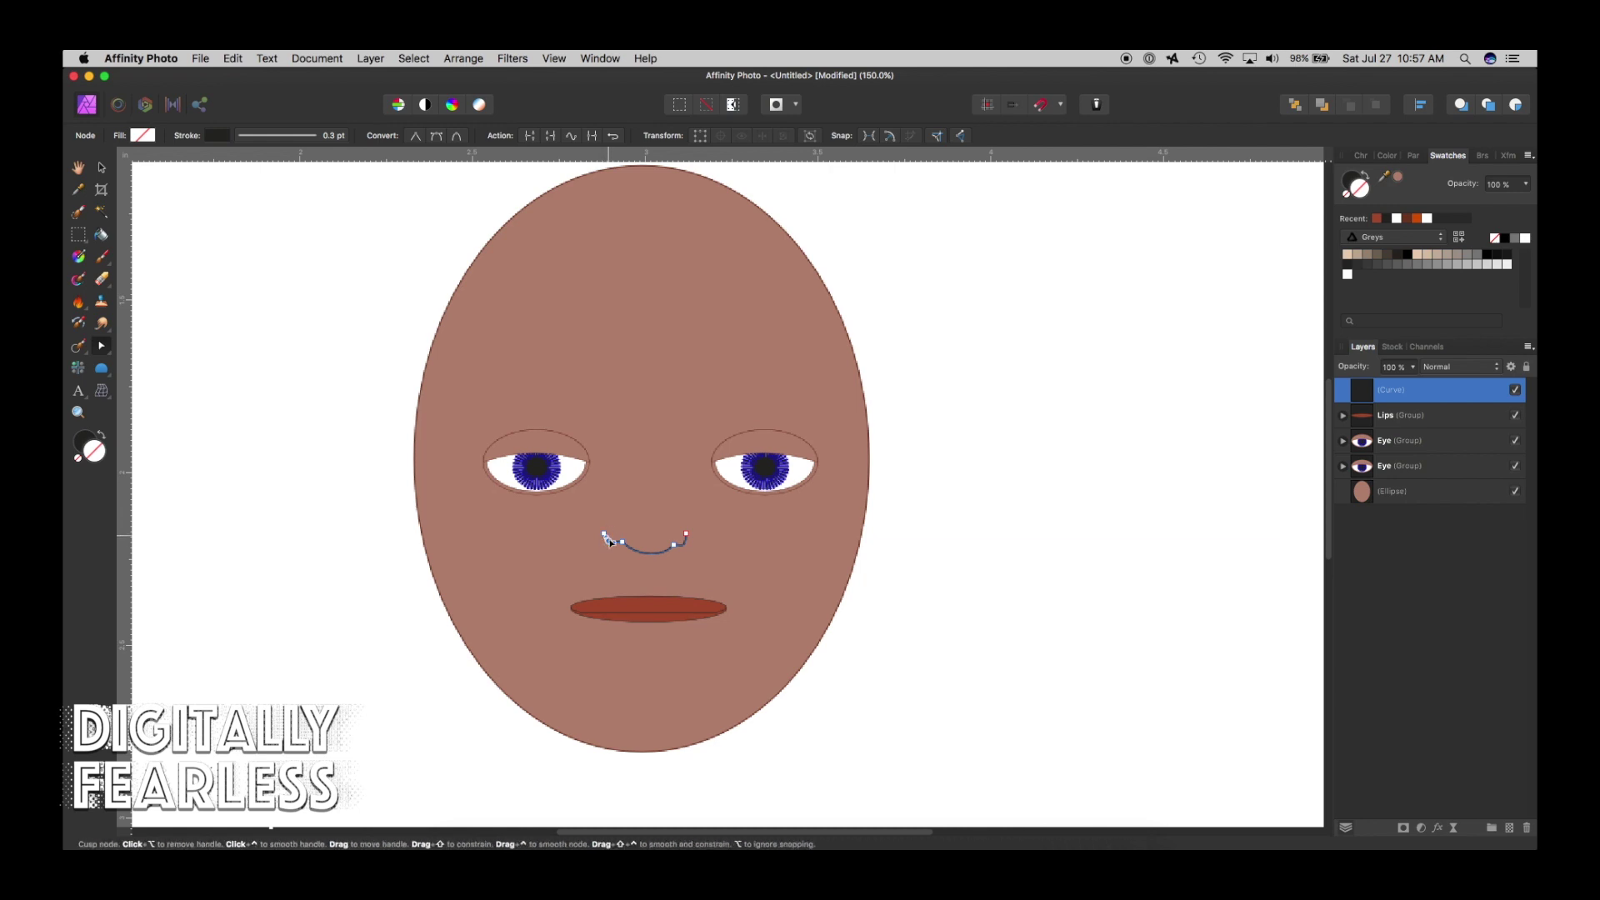
pyautogui.press('super+equal')
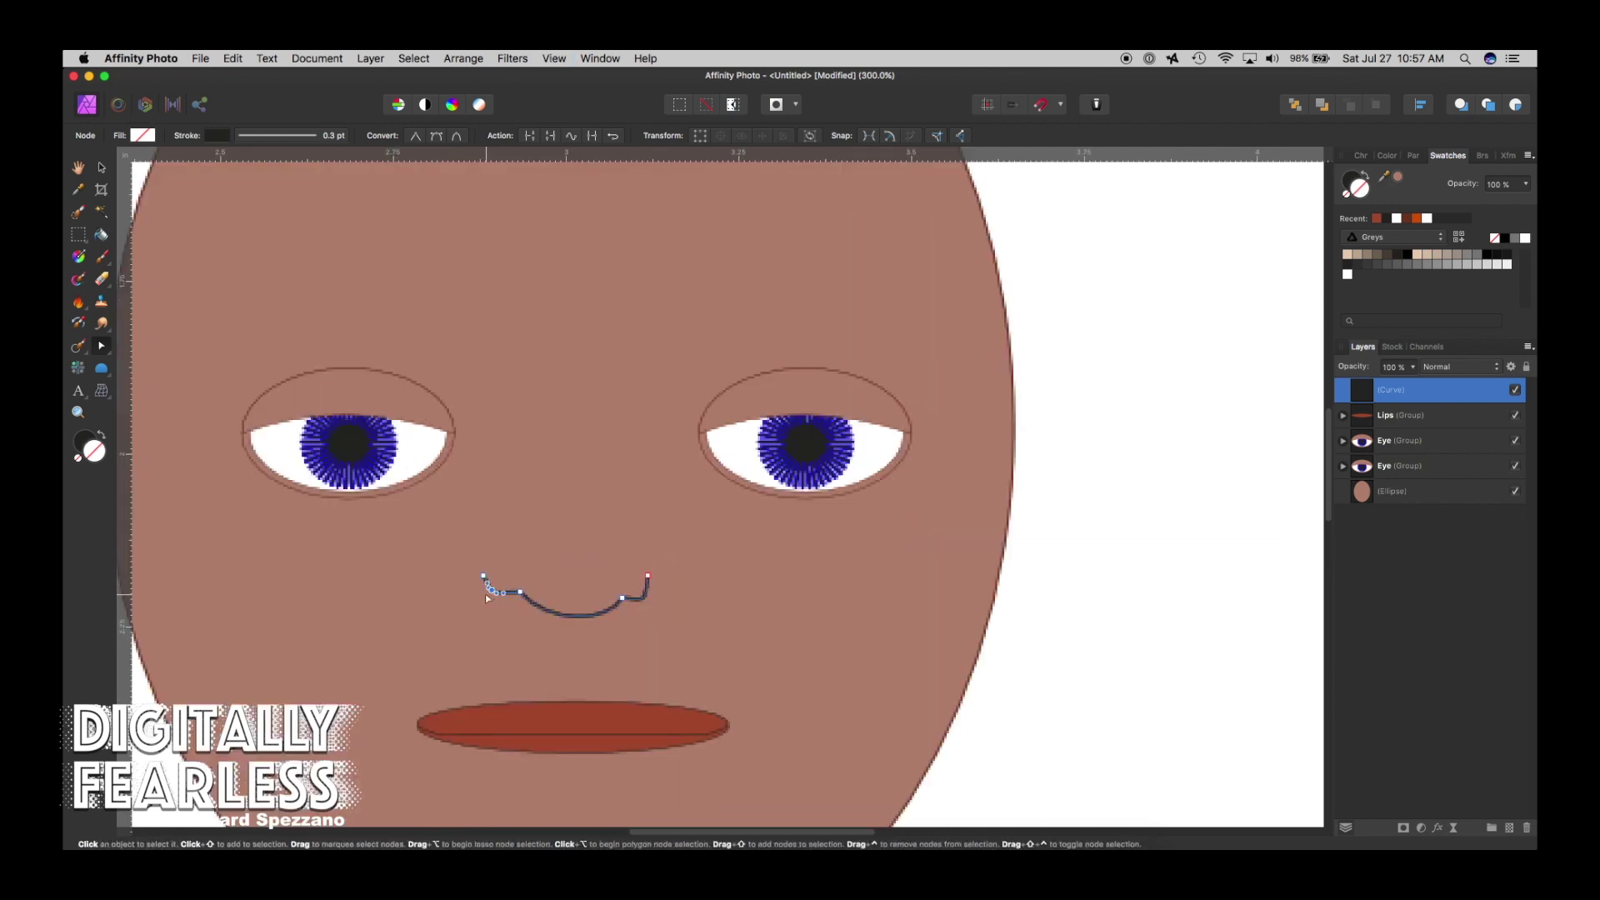
pyautogui.press('Delete')
pyautogui.moveTo(483, 575); pyautogui.dragTo(490, 581)
pyautogui.moveTo(650, 576); pyautogui.dragTo(639, 607)
pyautogui.moveTo(522, 592); pyautogui.dragTo(529, 602)
pyautogui.click(103, 170)
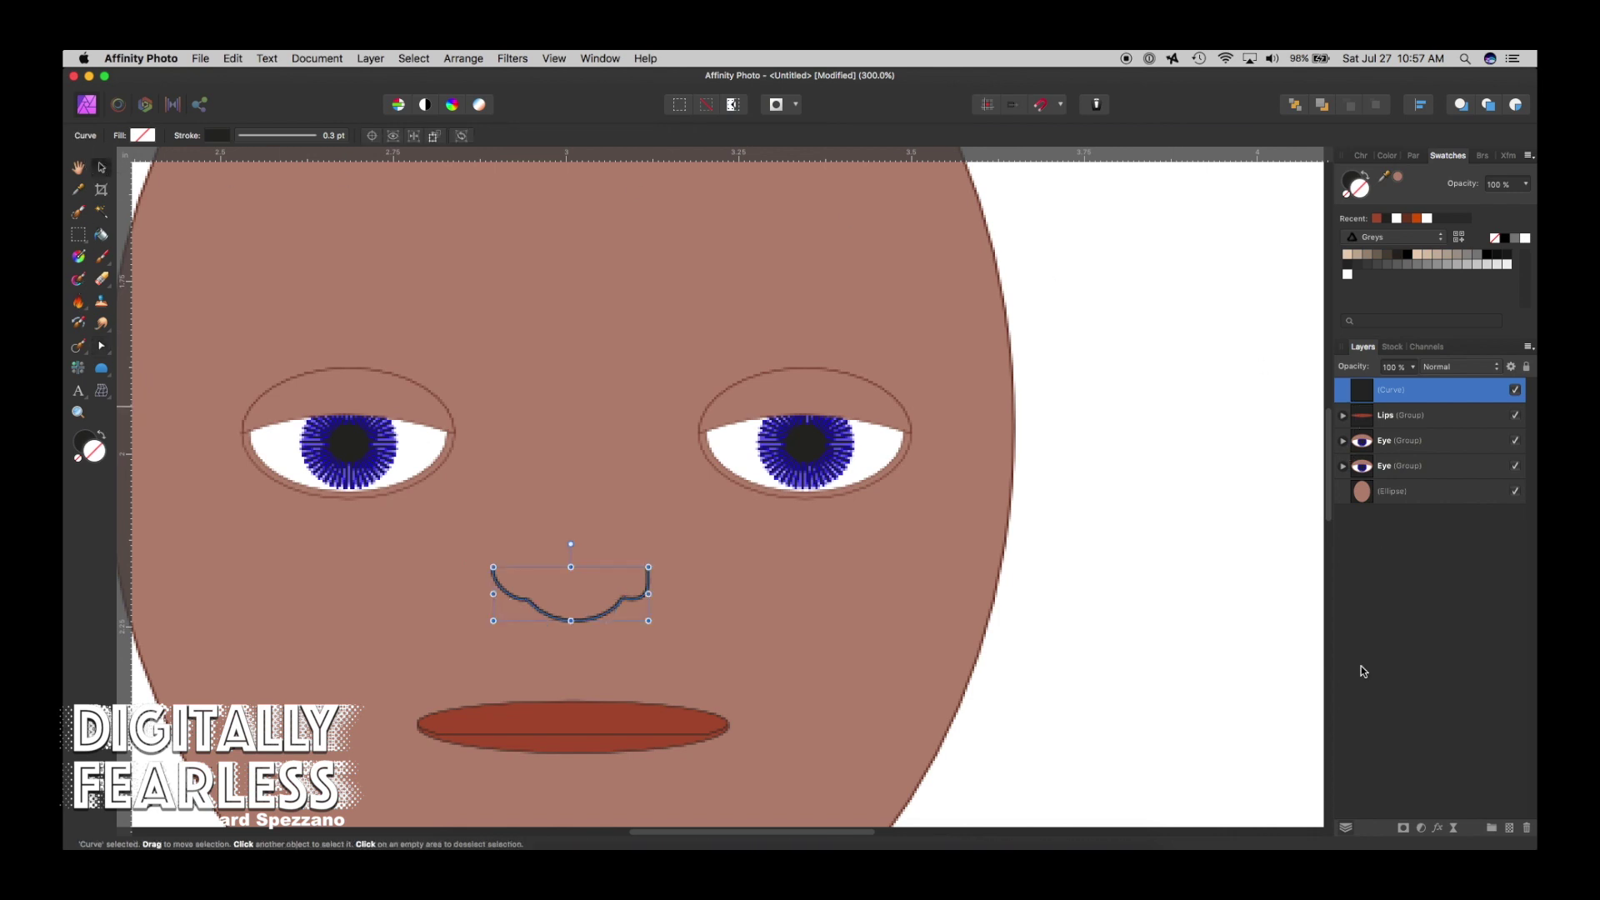
# Add a 2.2 px Gaussian Blur layer effect to the nose curve.
pyautogui.click(1438, 829)
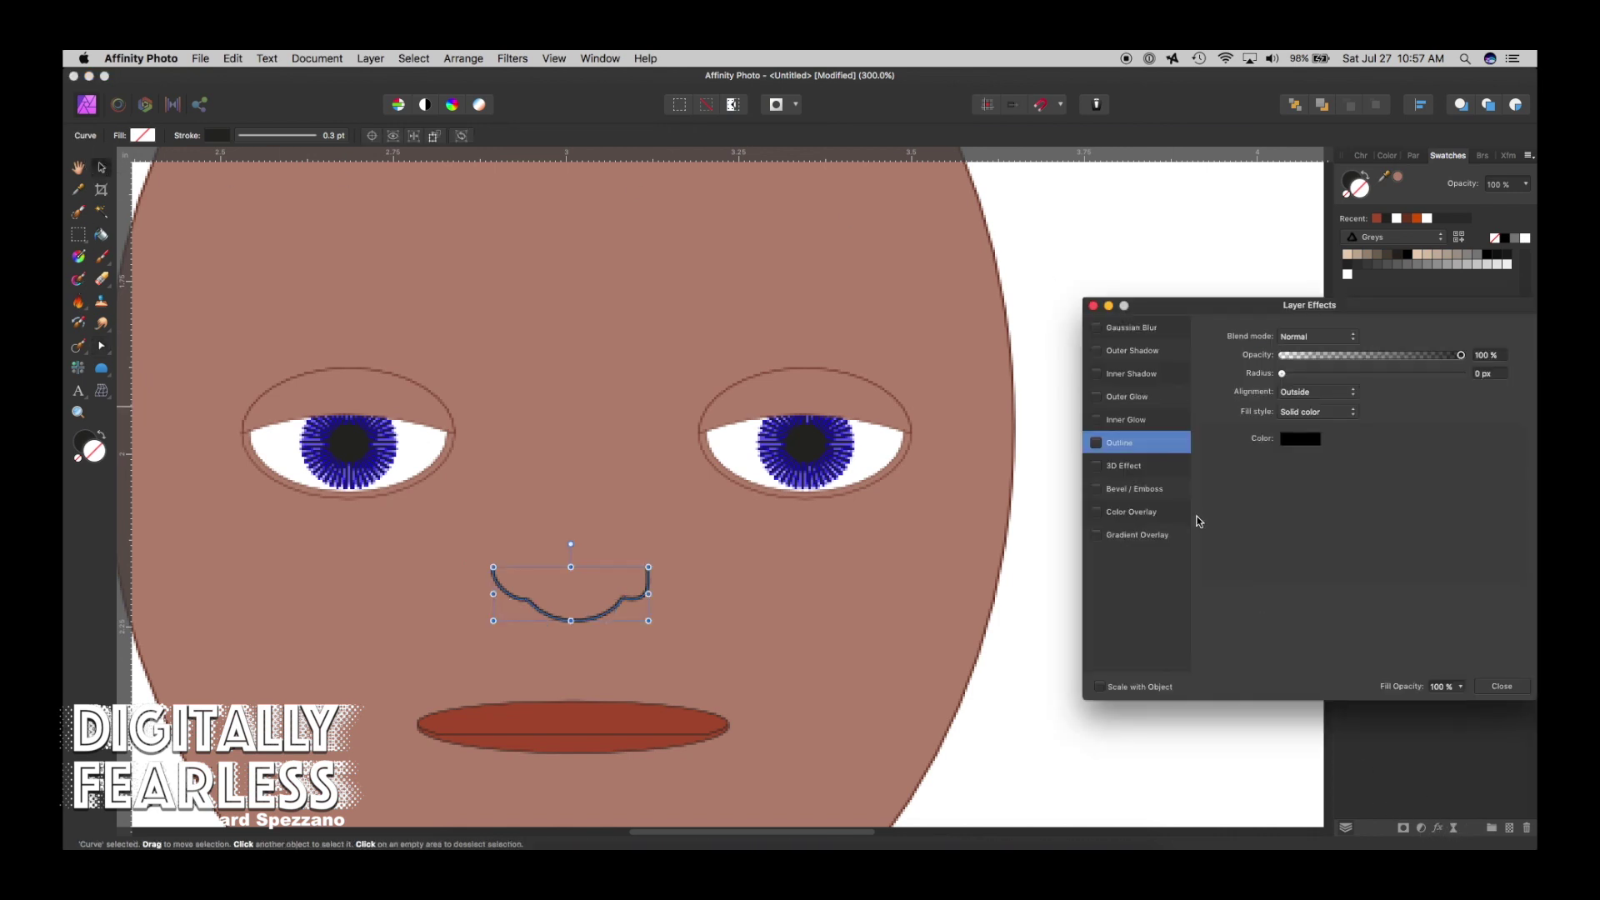
pyautogui.click(1097, 328)
pyautogui.click(1164, 330)
pyautogui.moveTo(1284, 338); pyautogui.dragTo(1328, 350)
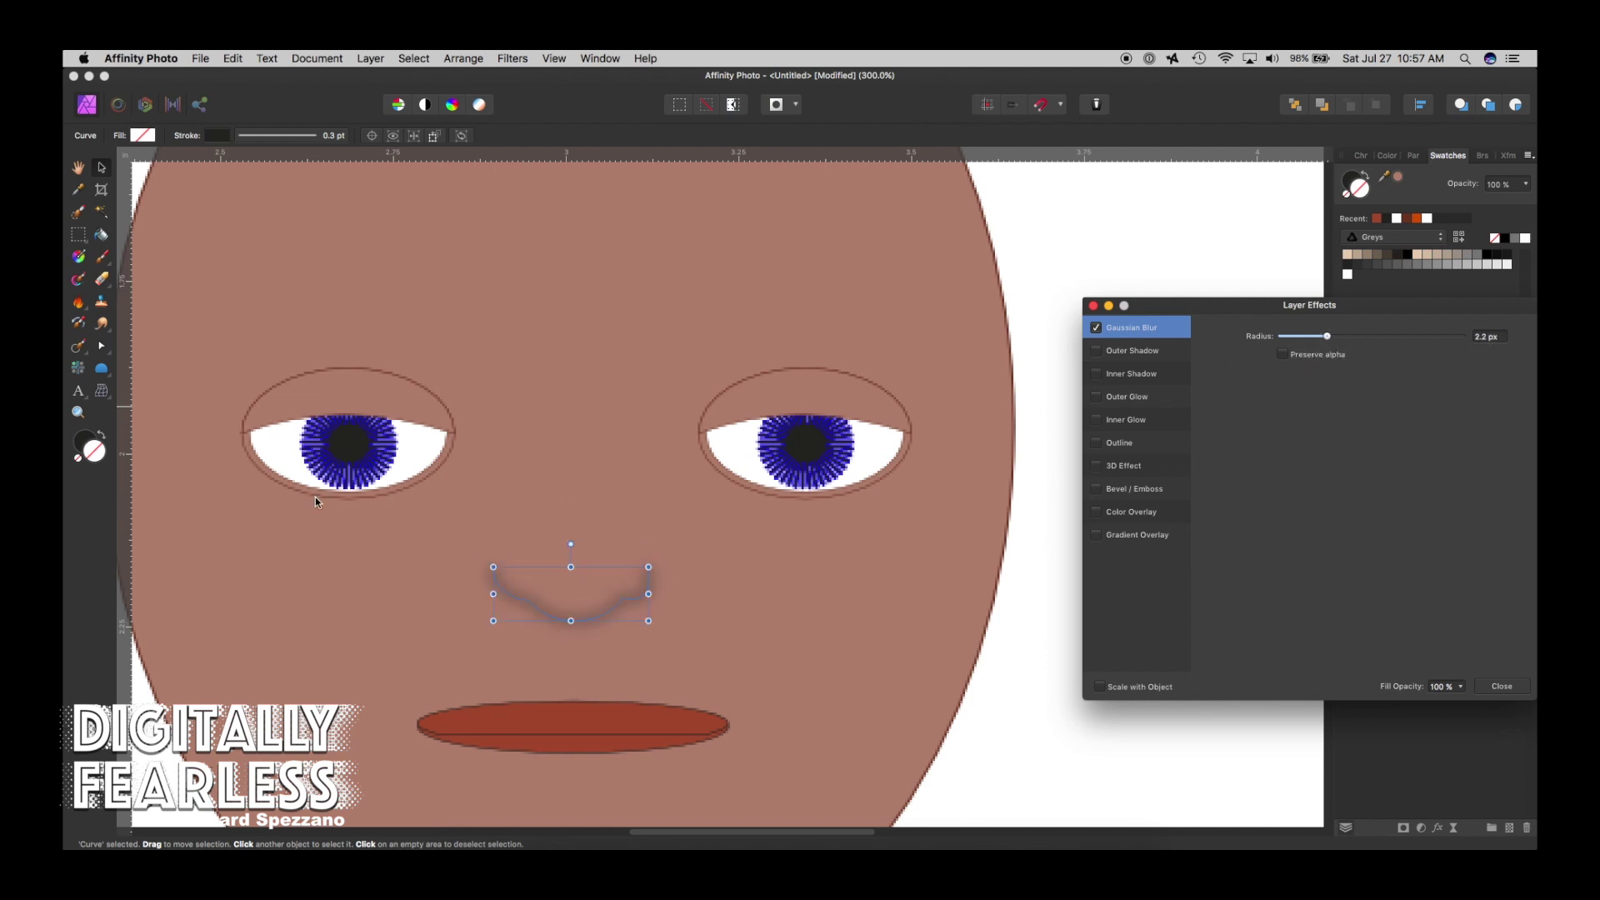
pyautogui.click(79, 165)
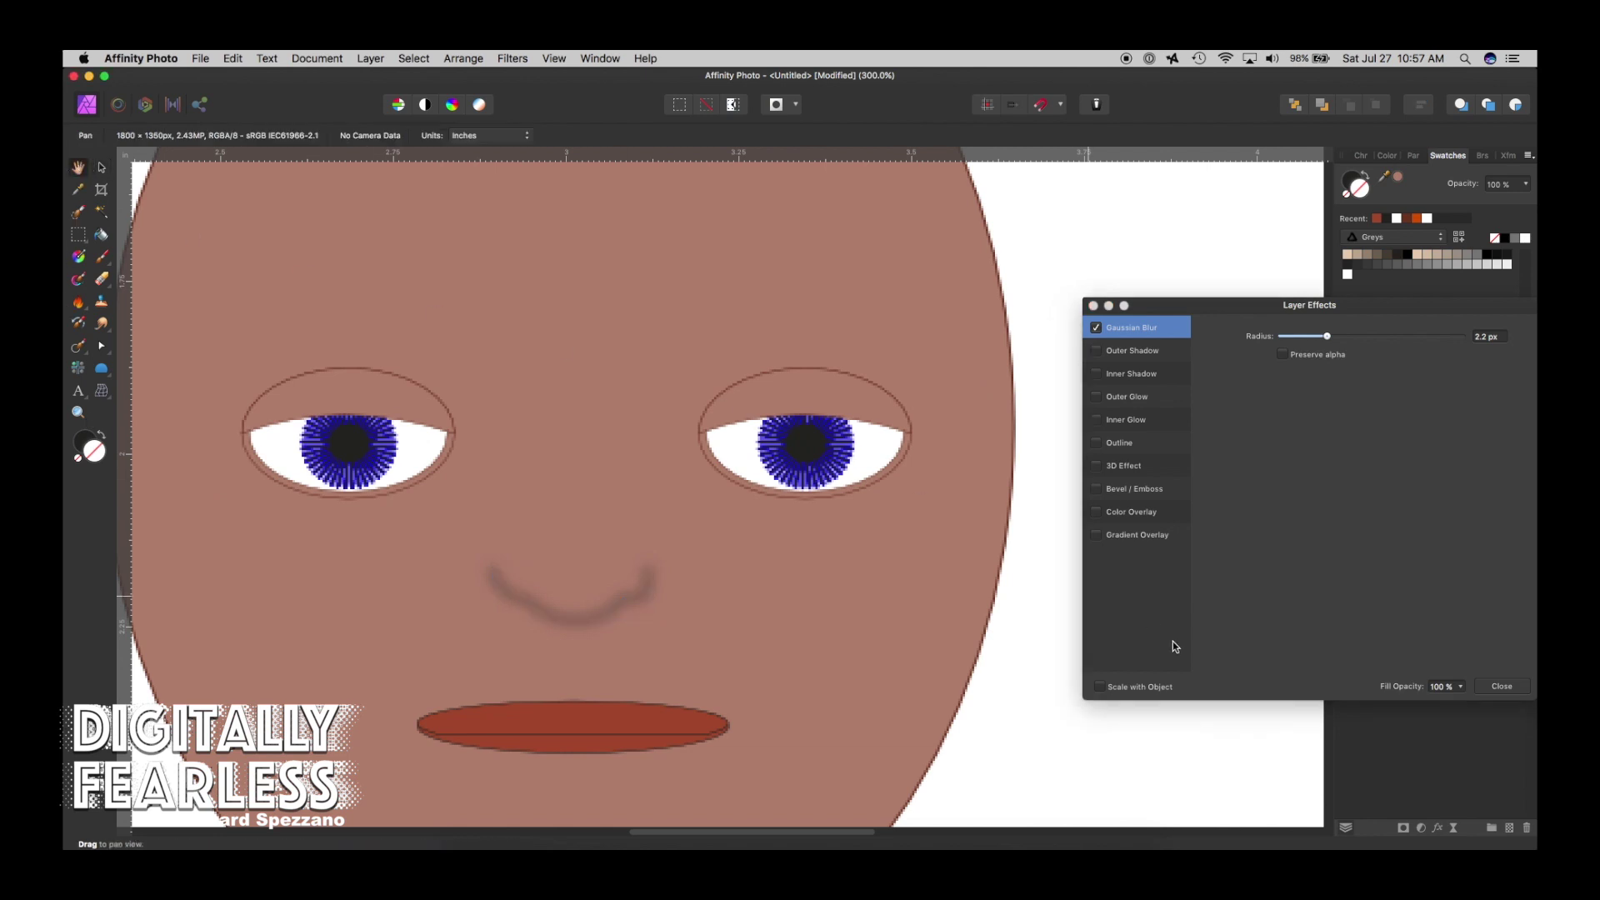
# Close Layer Effects, then nudge the Lips group slightly lower on the face.
pyautogui.click(1502, 687)
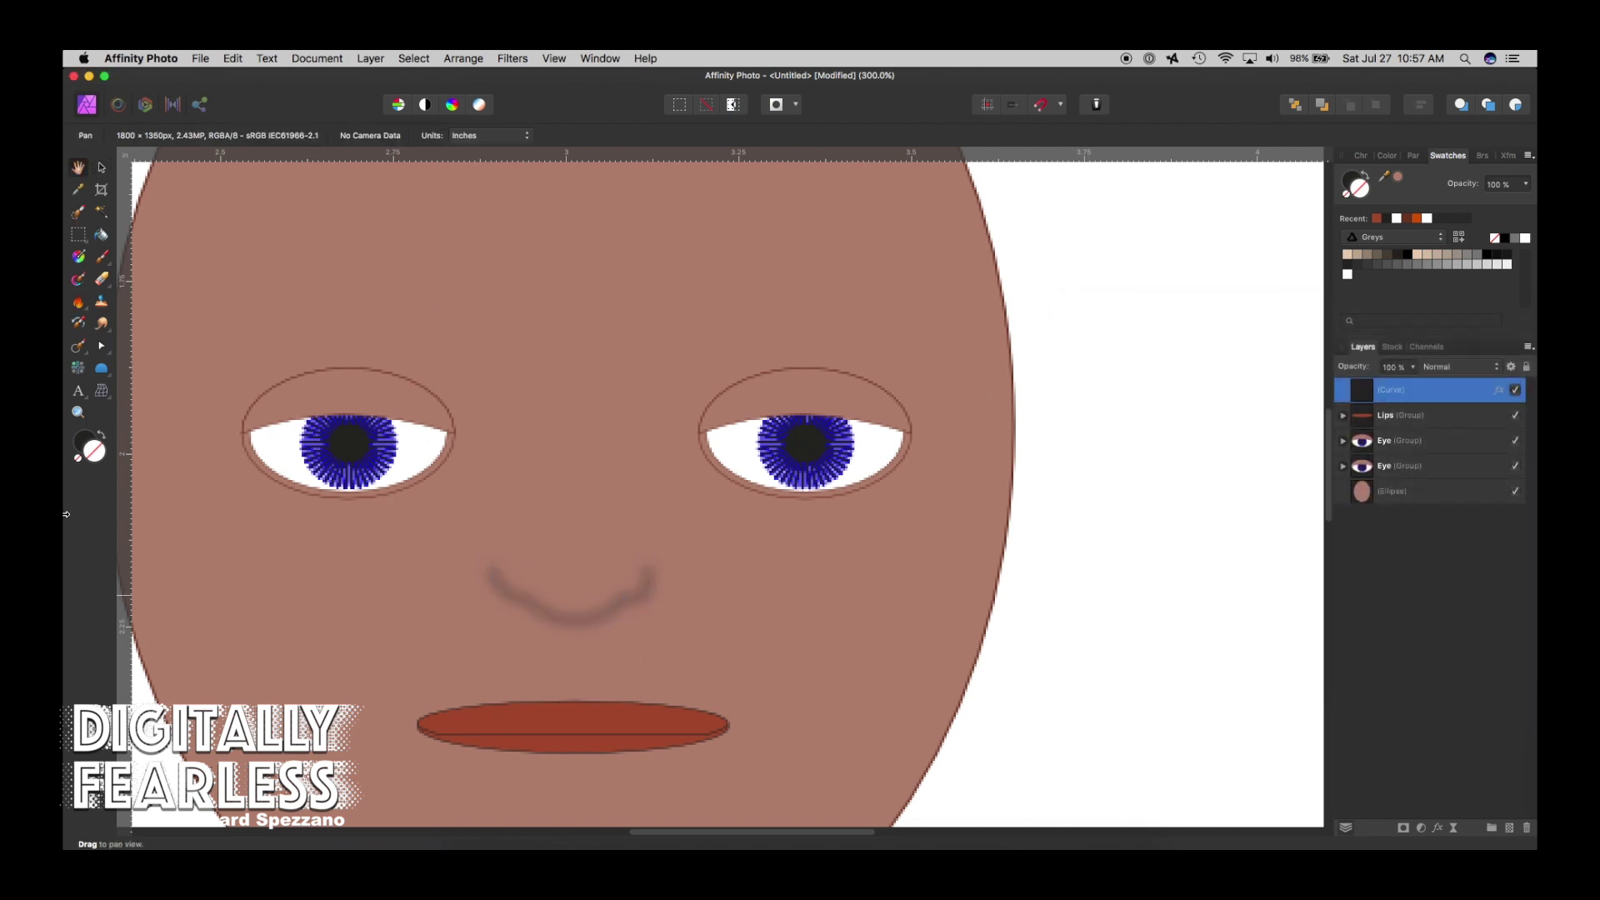
pyautogui.press('super+0')
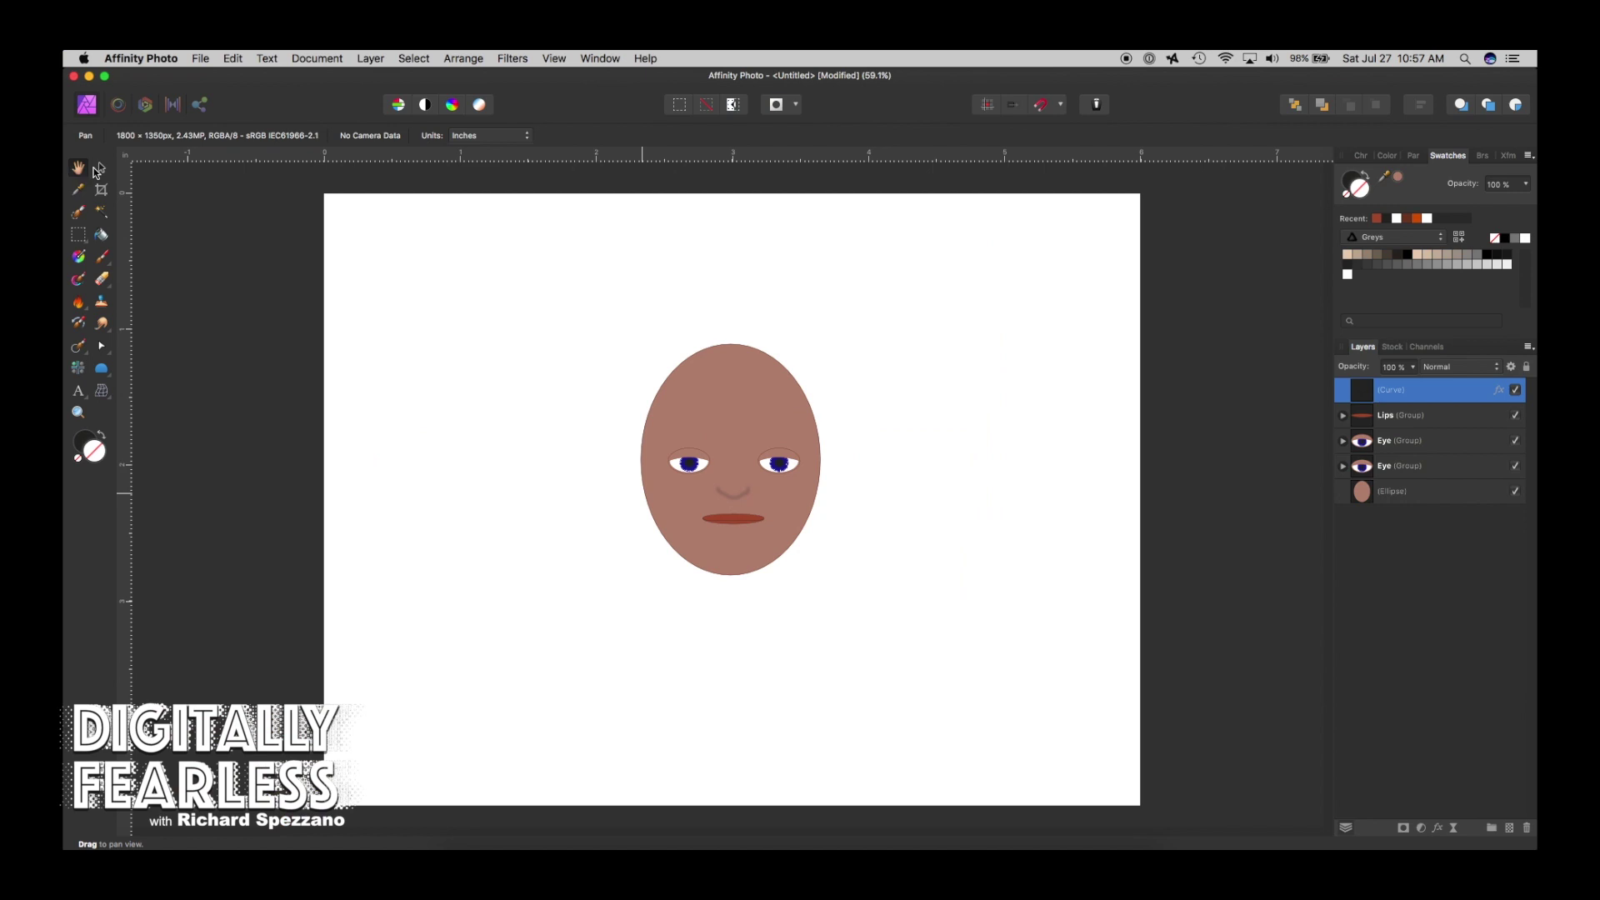
pyautogui.click(99, 168)
pyautogui.click(737, 525)
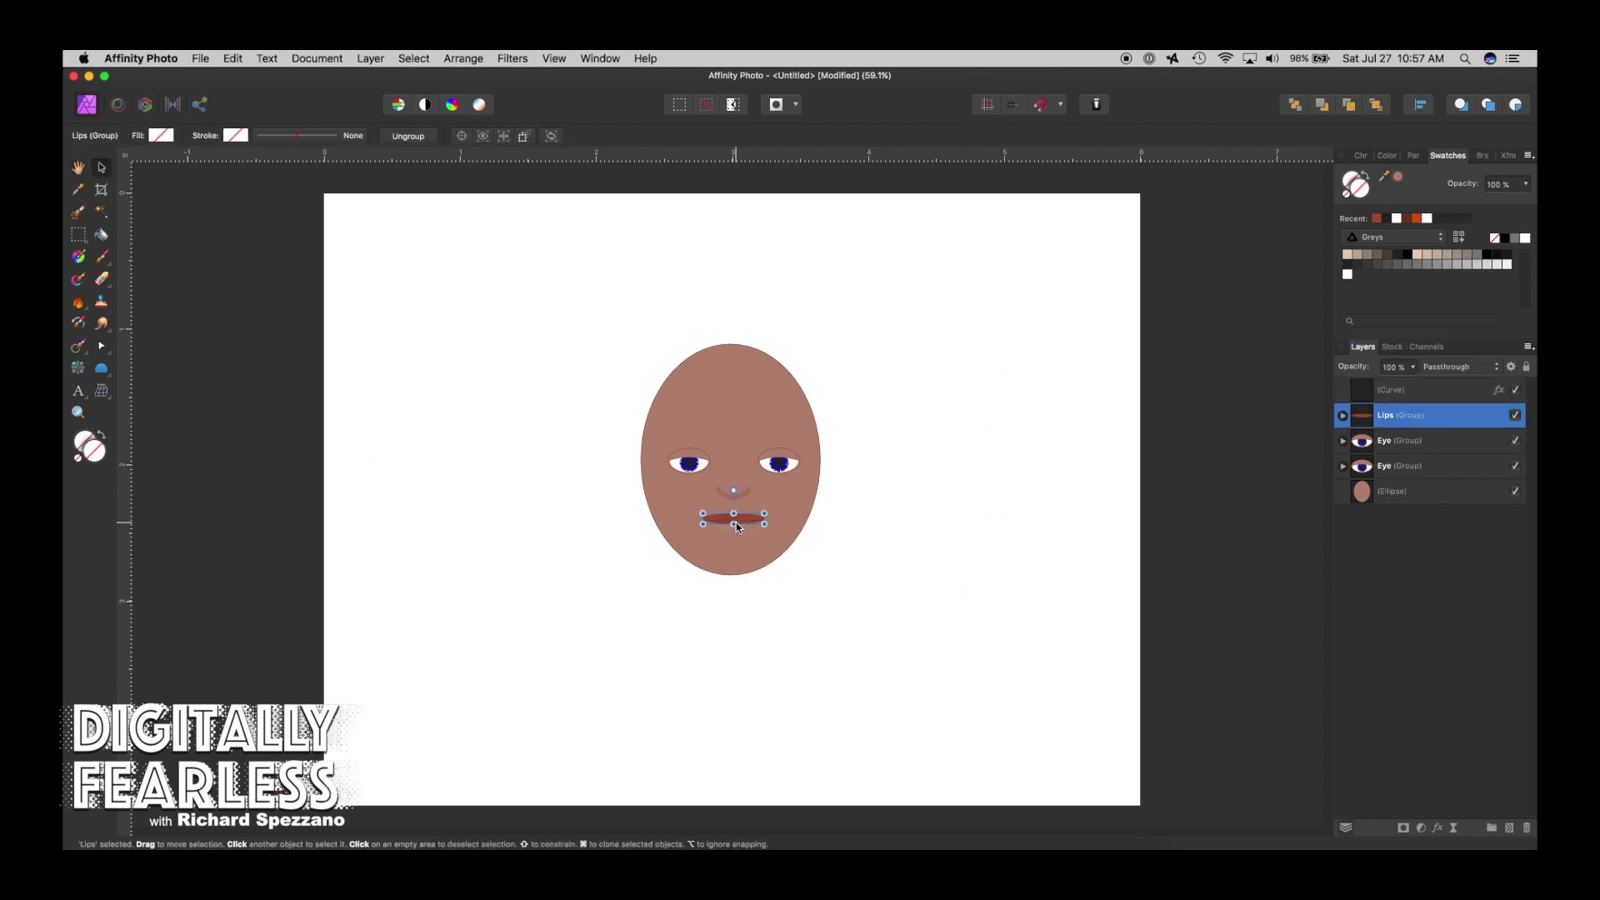
pyautogui.moveTo(737, 525); pyautogui.dragTo(738, 530)
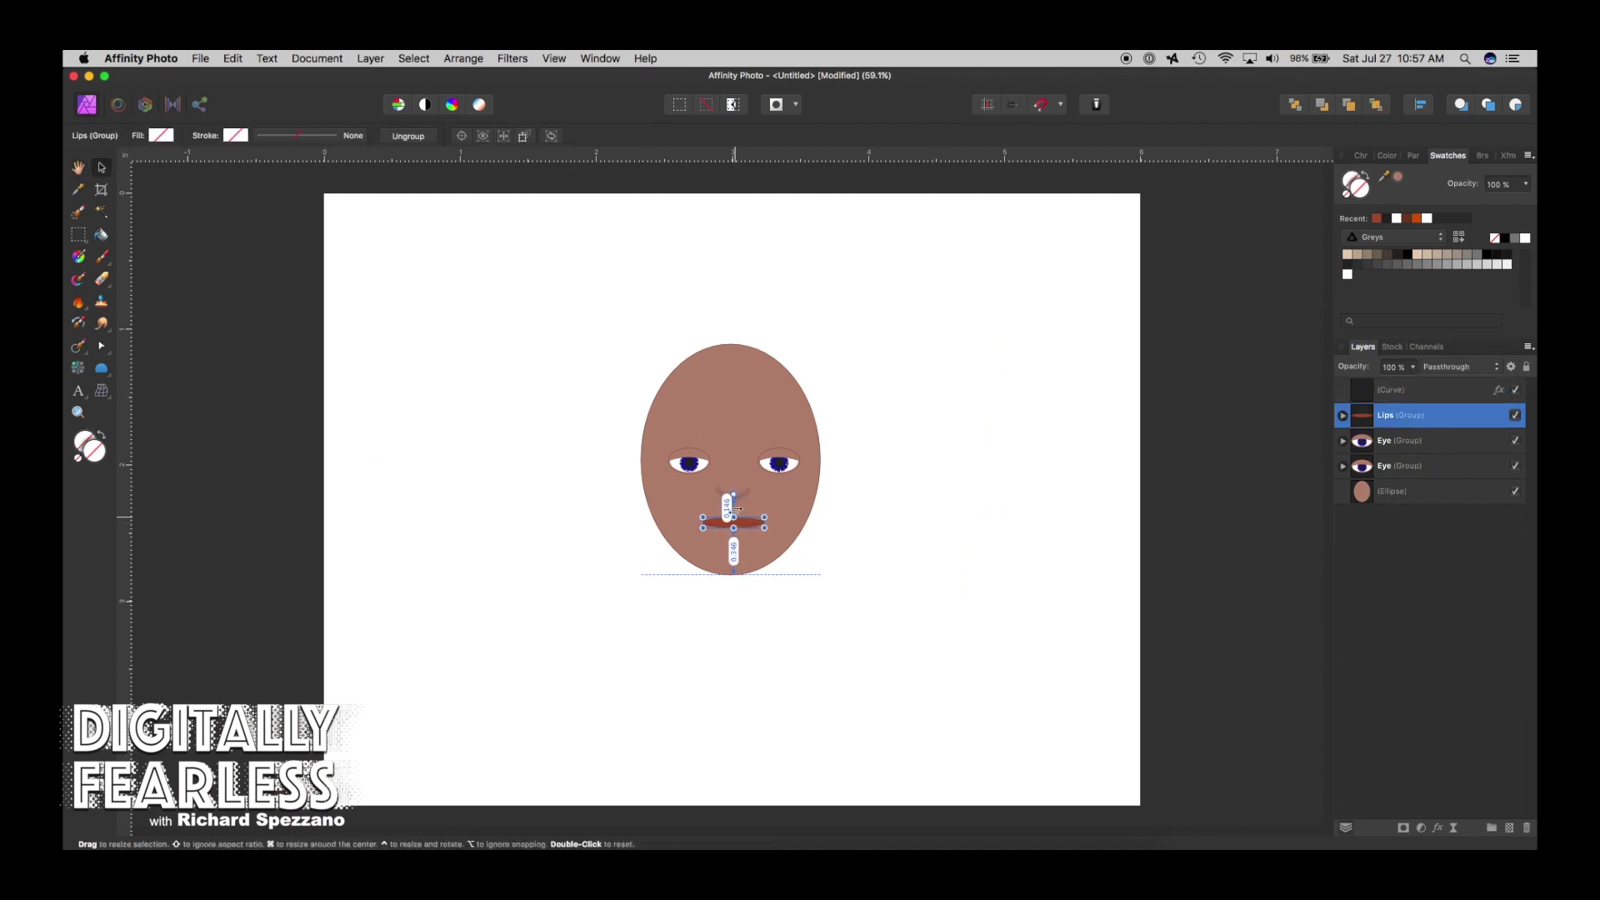
pyautogui.click(942, 498)
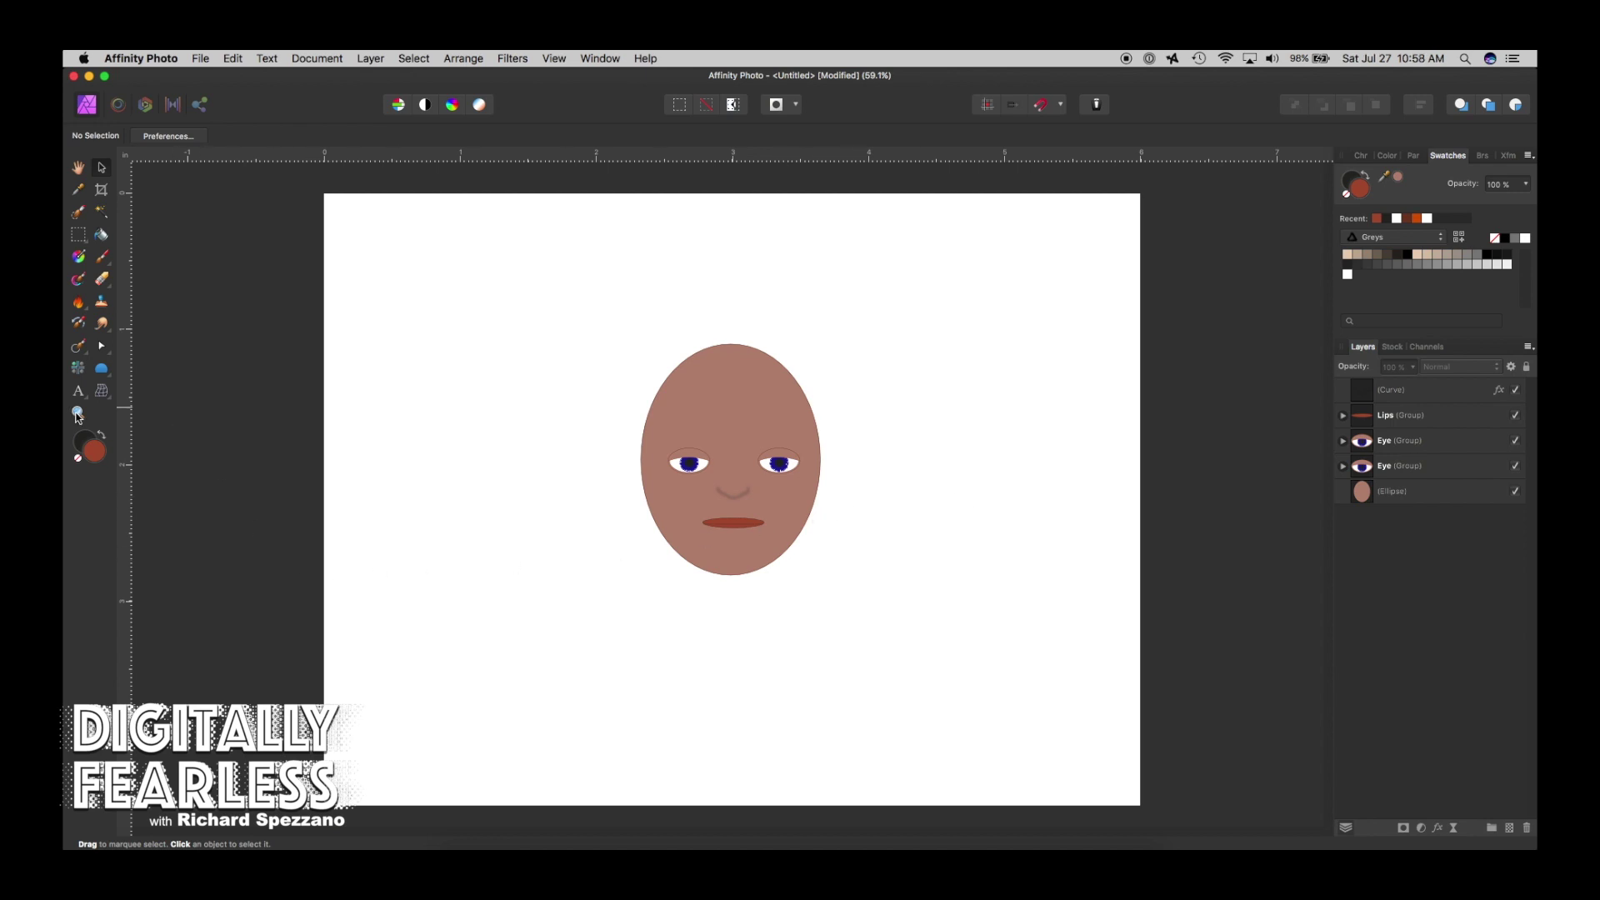
# Zoom into the face at 100% and select the face Ellipse layer.
pyautogui.click(77, 411)
pyautogui.click(705, 404)
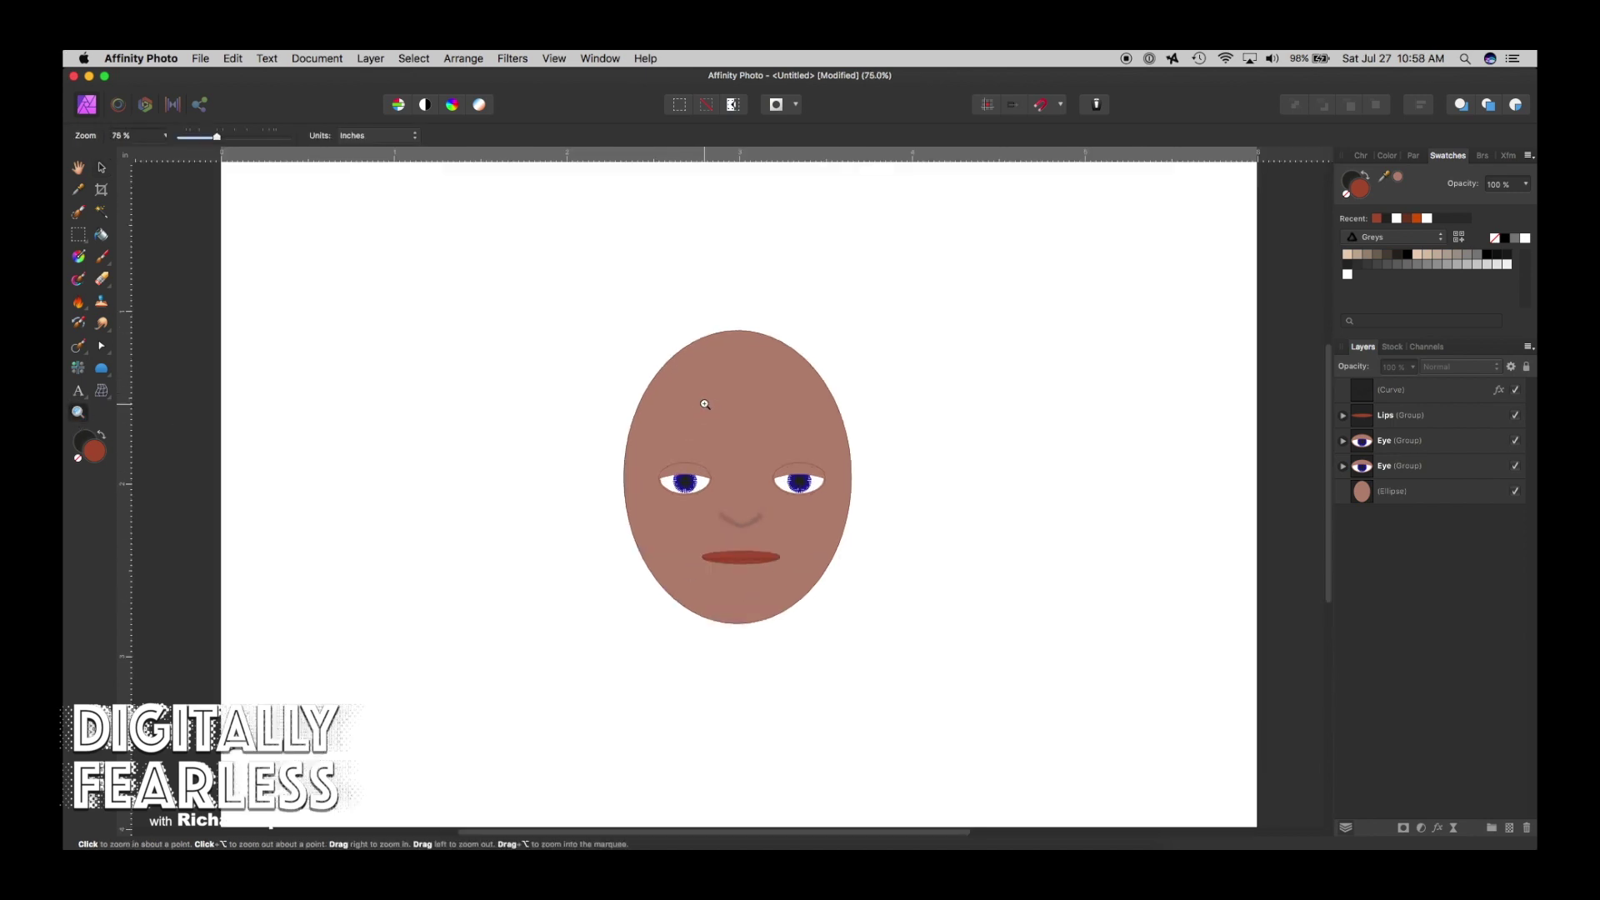
pyautogui.click(704, 402)
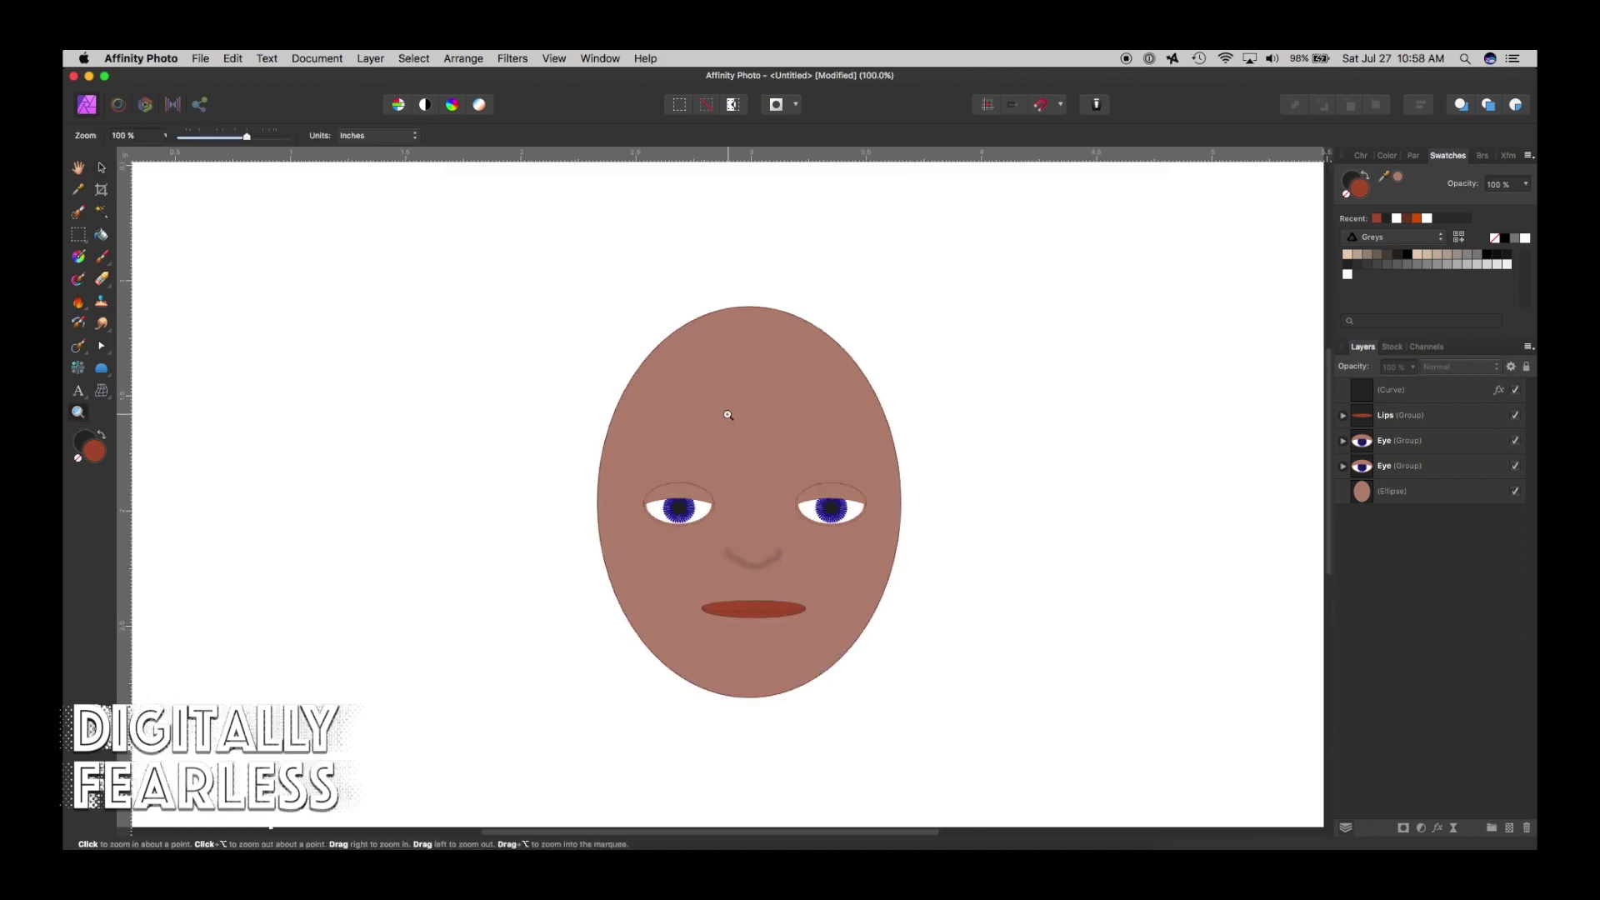
pyautogui.click(102, 170)
pyautogui.click(1358, 497)
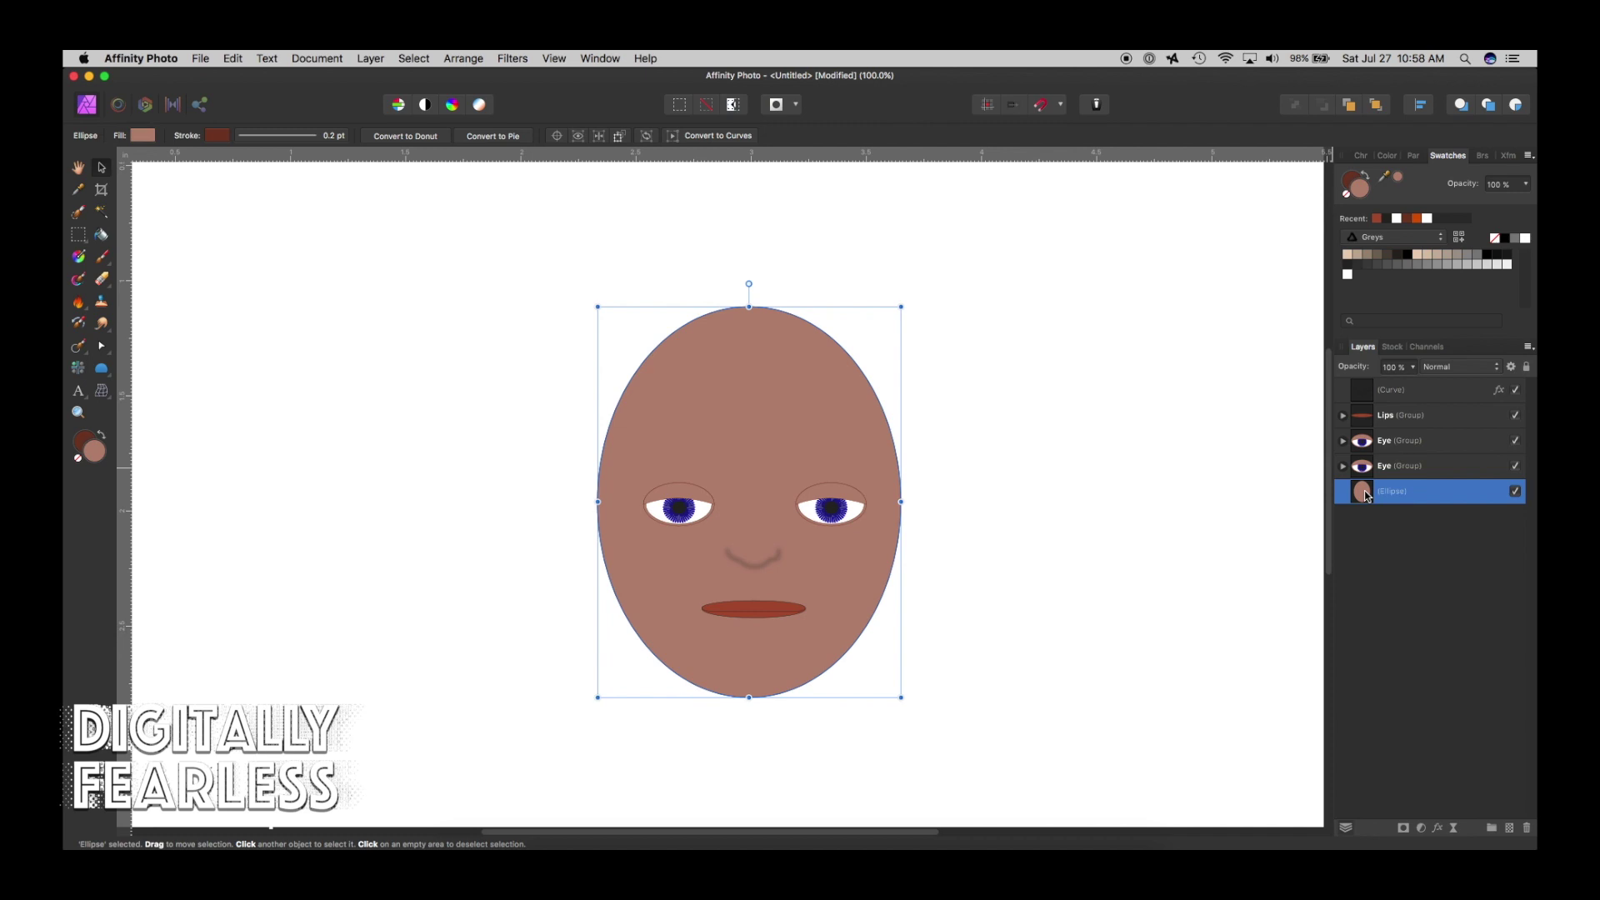
# Duplicate the face Ellipse layer with Cmd+J and choose the Dodge Brush Tool.
pyautogui.press('super+j')
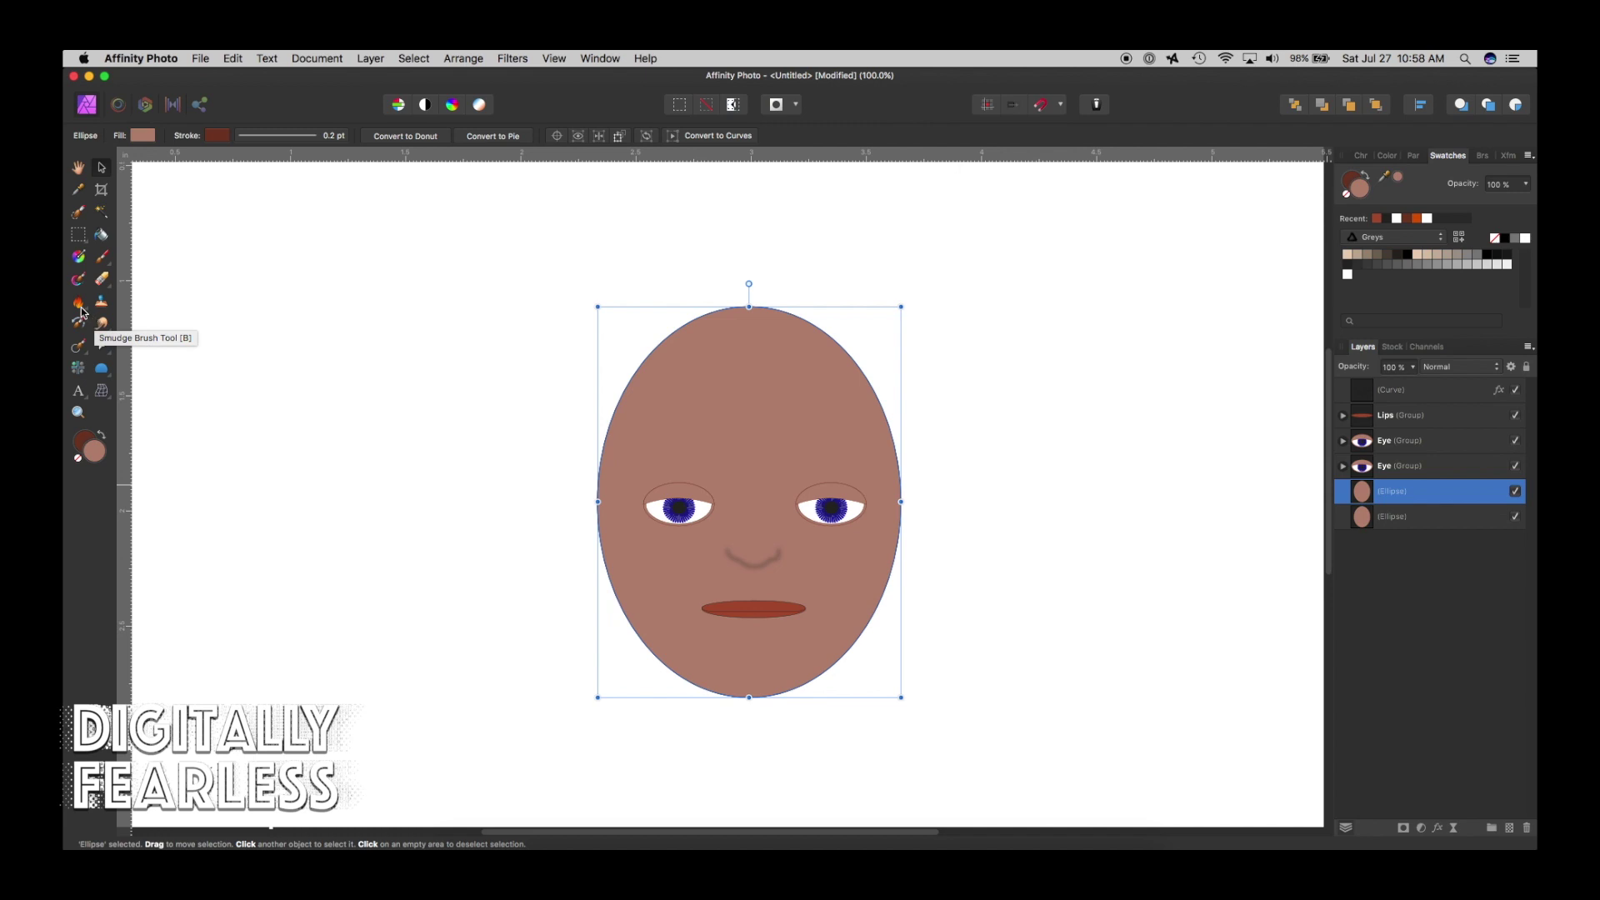
pyautogui.click(80, 307)
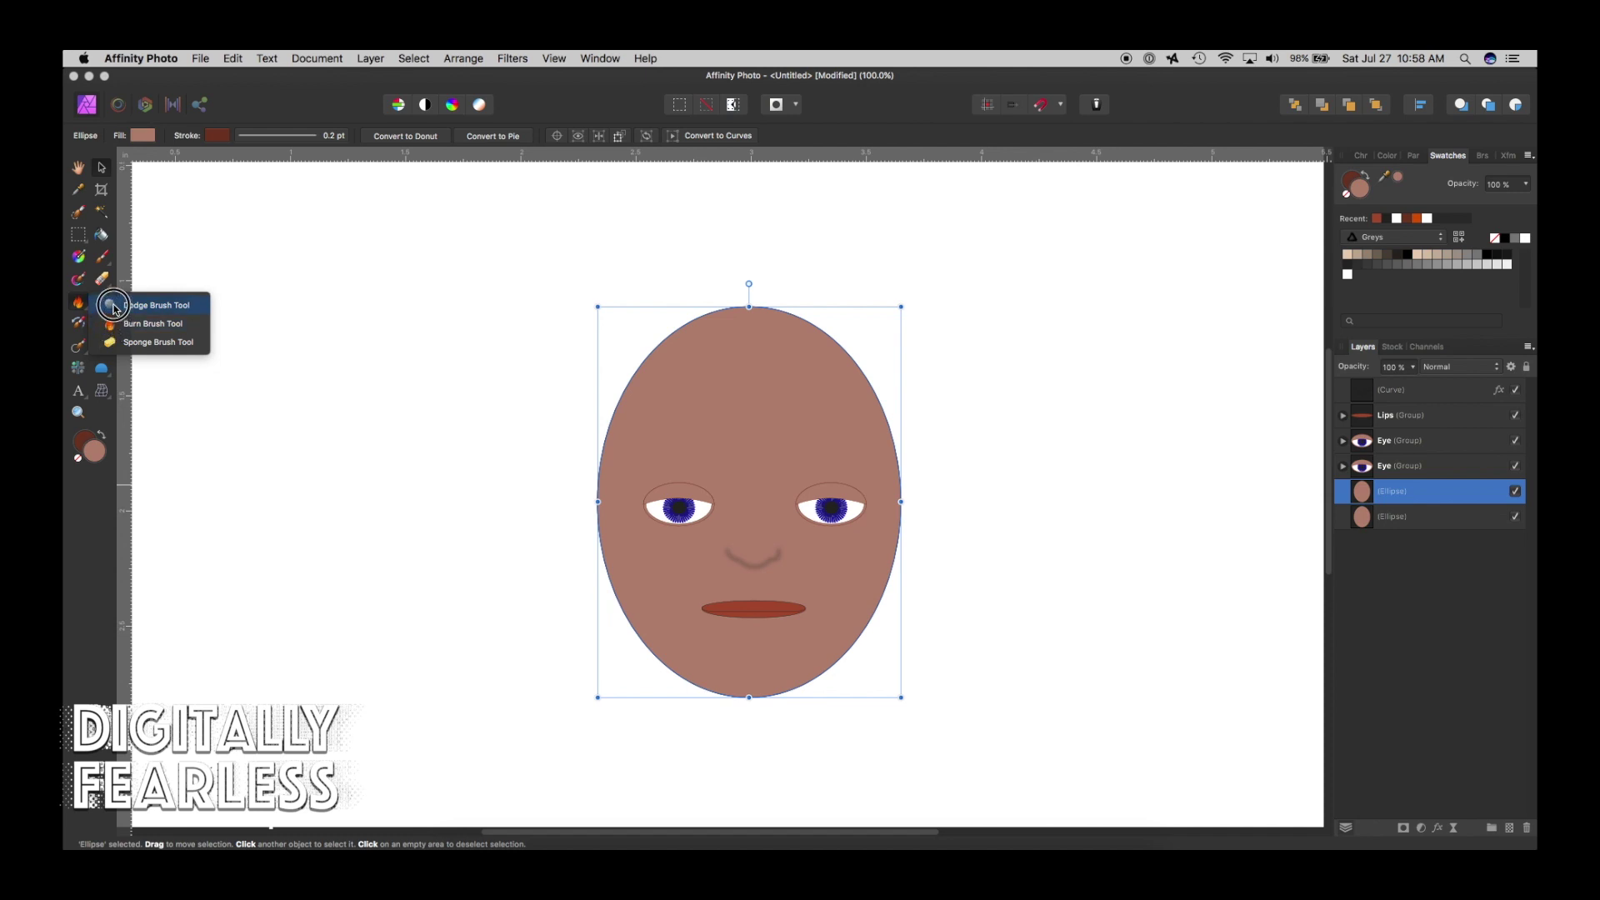
pyautogui.click(114, 308)
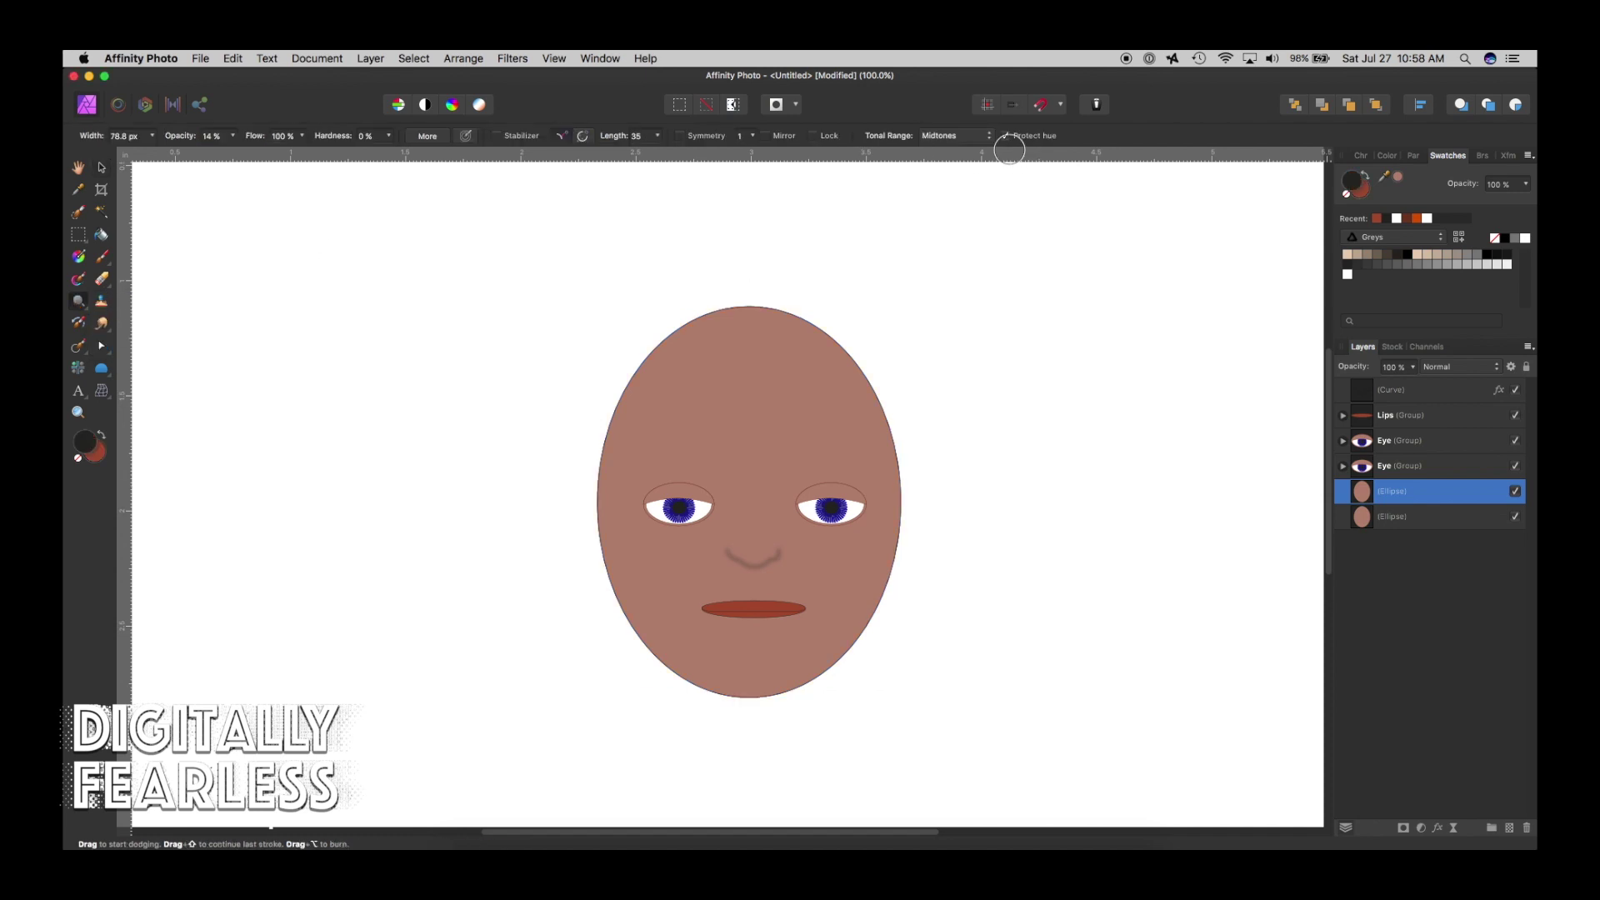
# Keep the dodge Tonal Range at Midtones and pick the 64 px soft round brush.
pyautogui.click(983, 137)
pyautogui.click(957, 137)
pyautogui.click(1482, 155)
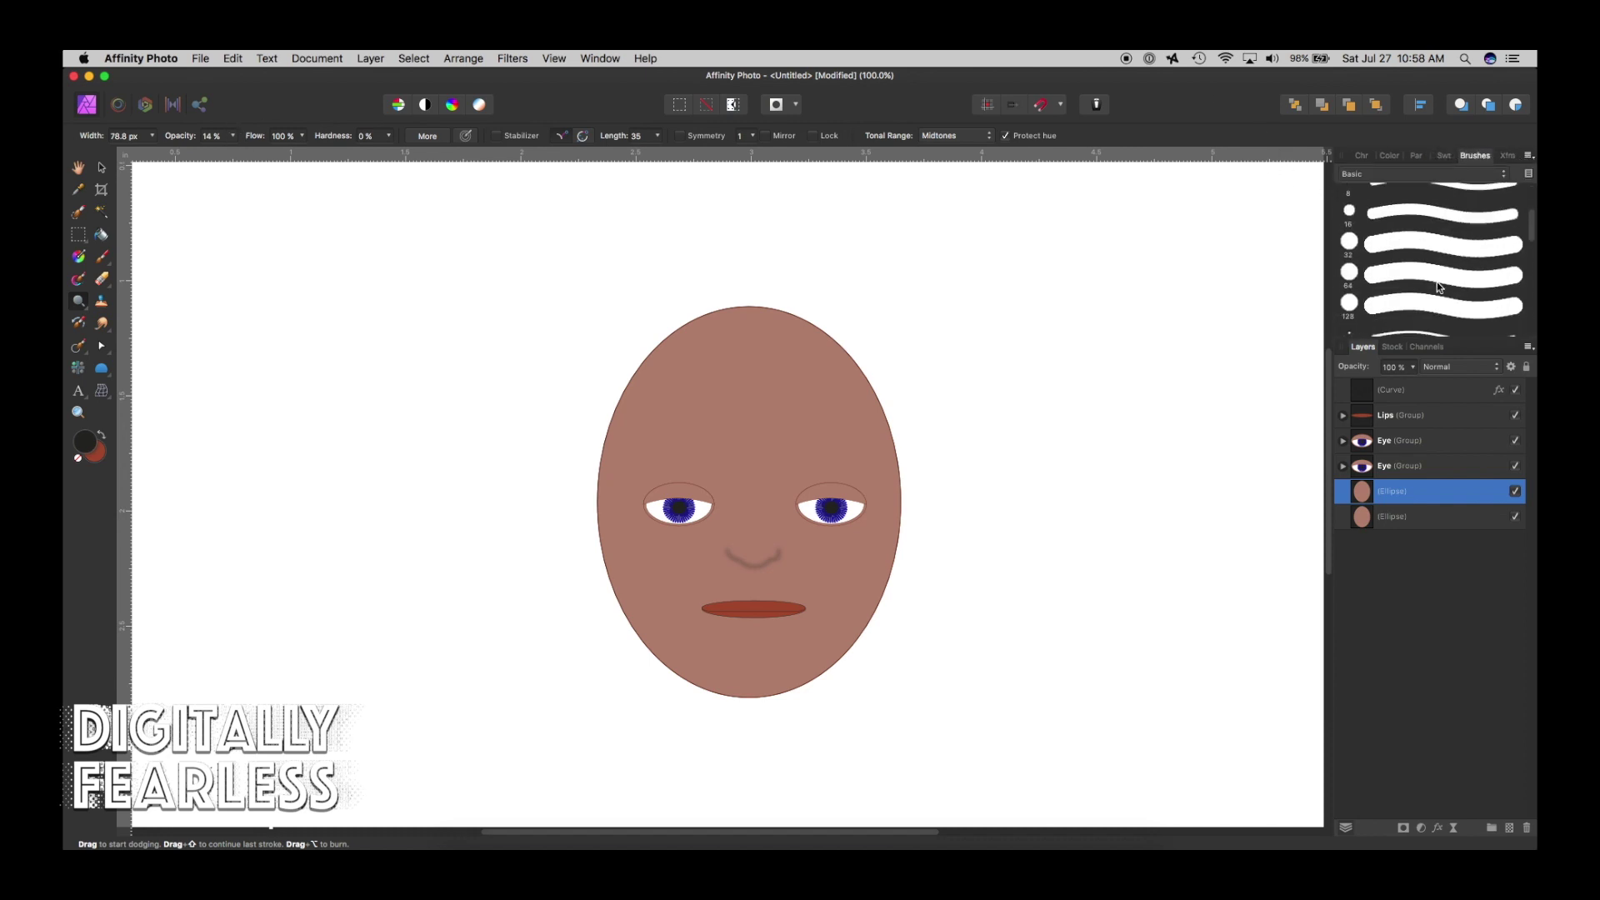
pyautogui.scroll(-5, 1433, 284)
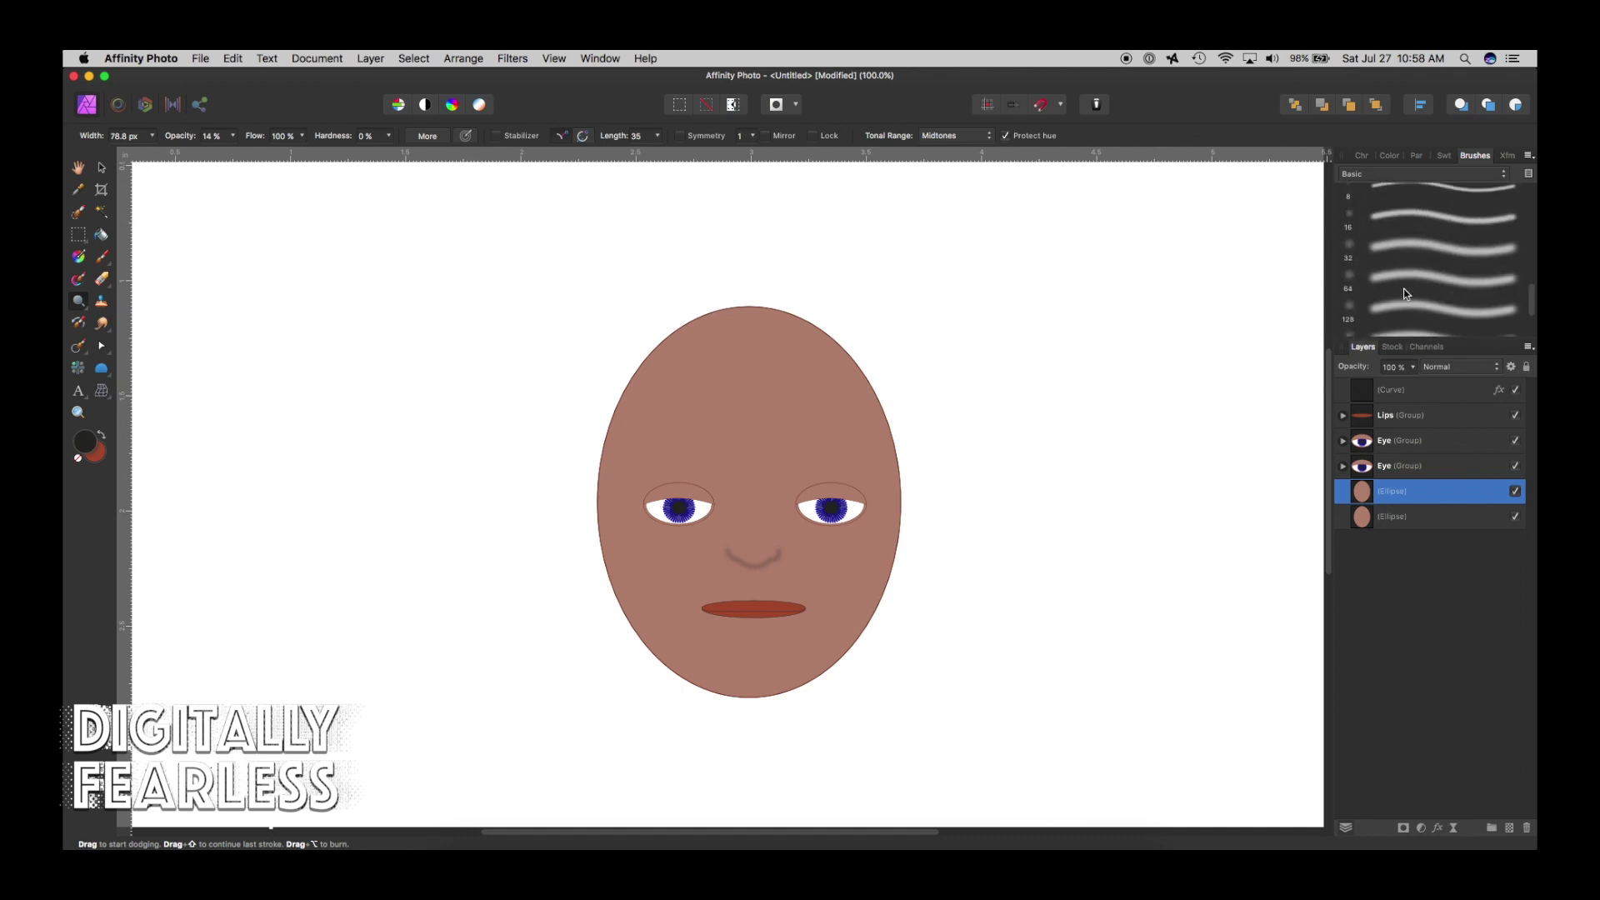
pyautogui.scroll(-2, 1403, 292)
pyautogui.click(1385, 267)
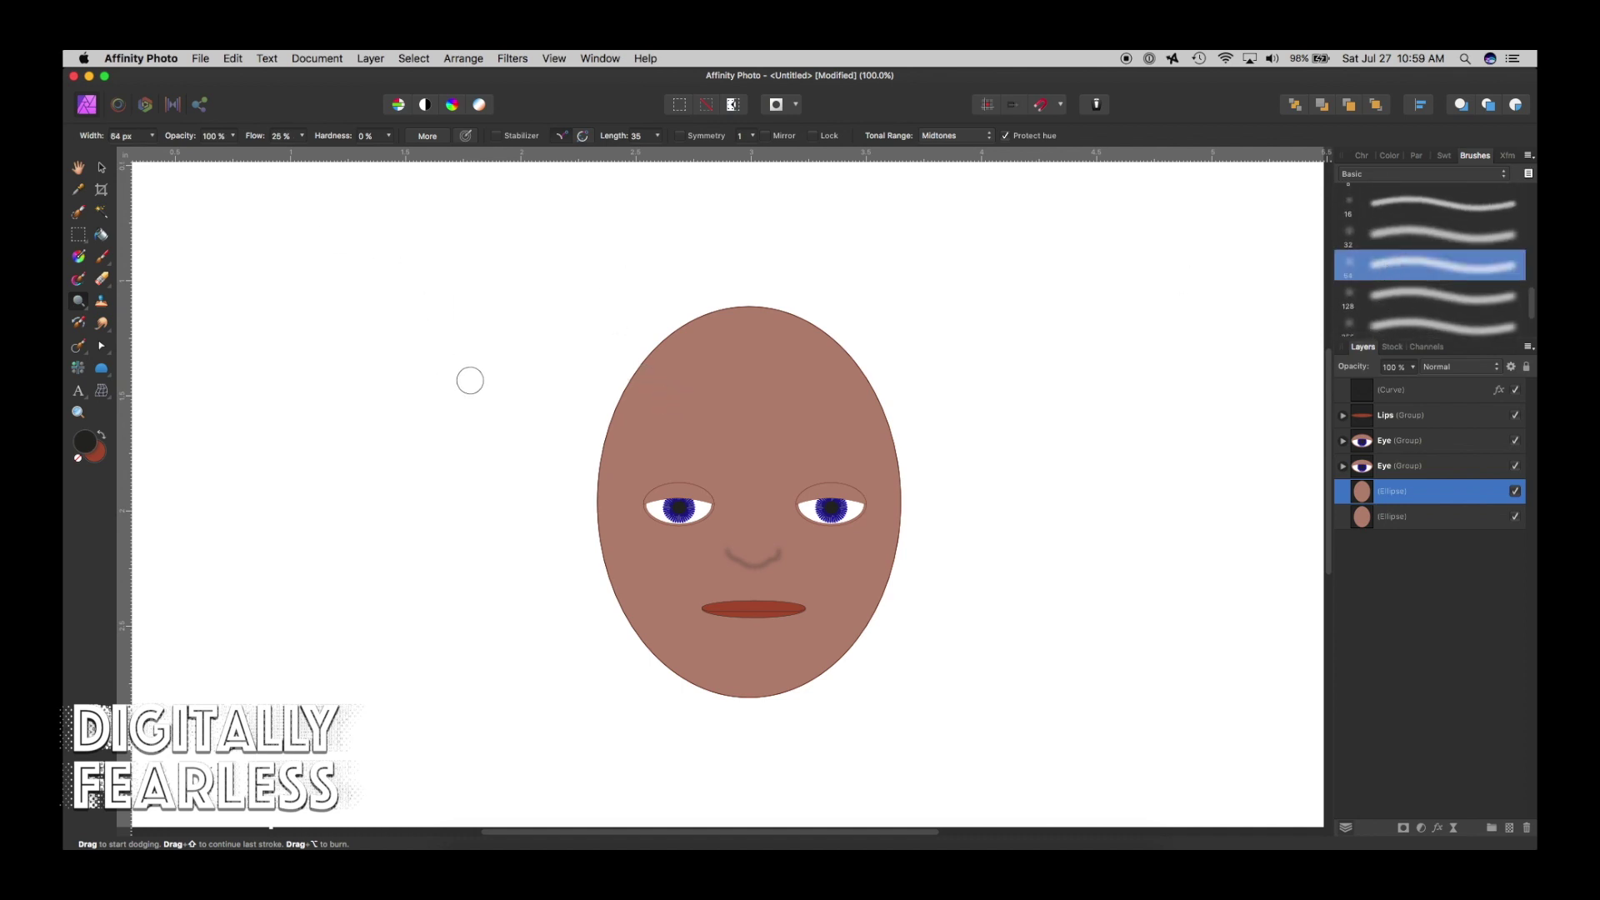
# Resize the brush to about 90 px and dodge over the nose.
pyautogui.press(']')
pyautogui.press(']')
pyautogui.press(']')
pyautogui.press(']')
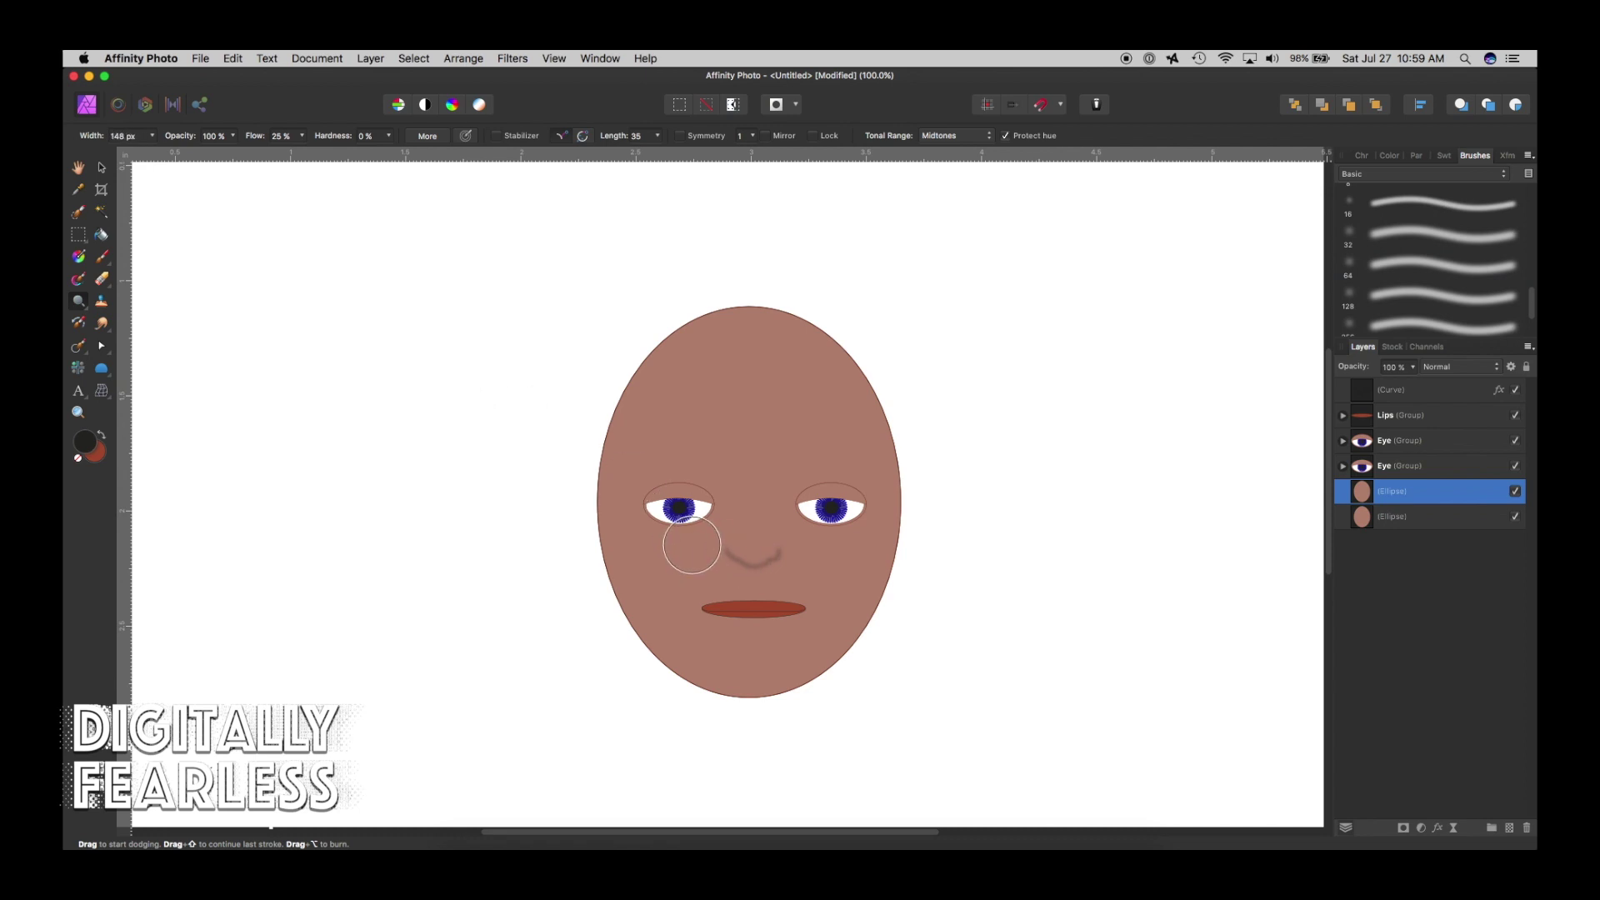
pyautogui.press('[')
pyautogui.press('[')
pyautogui.moveTo(753, 550)
pyautogui.mouseDown()
pyautogui.moveTo(750, 492)
pyautogui.moveTo(761, 560)
pyautogui.mouseUp()
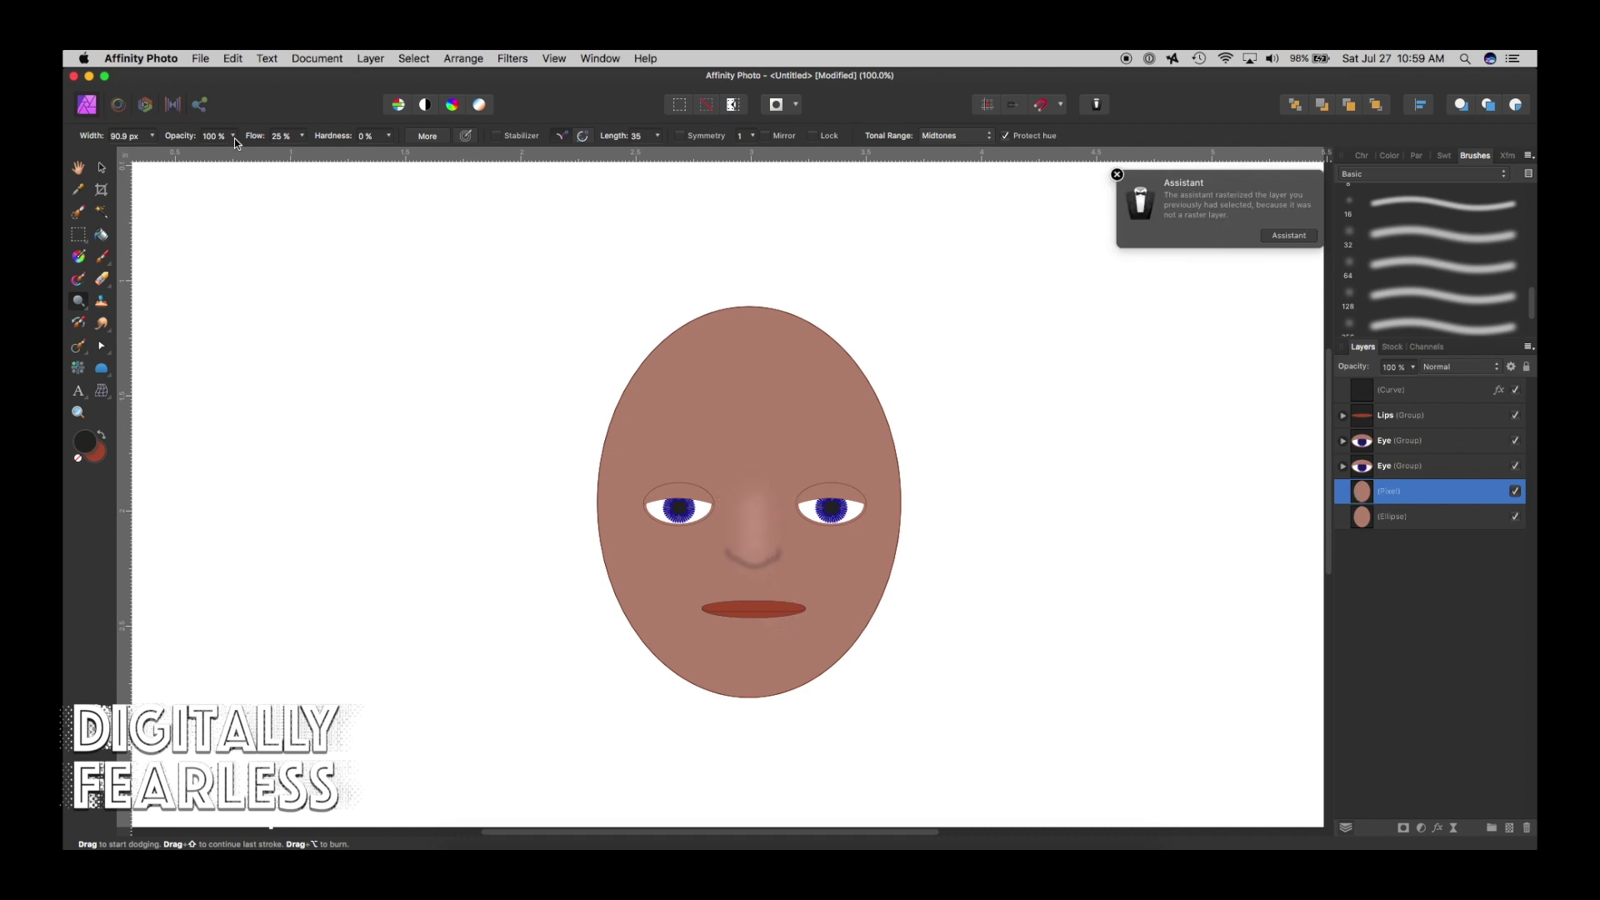
# Undo the first stroke, set dodge opacity to 70%, and lighten the nose bridge and tip.
pyautogui.press('super+z')
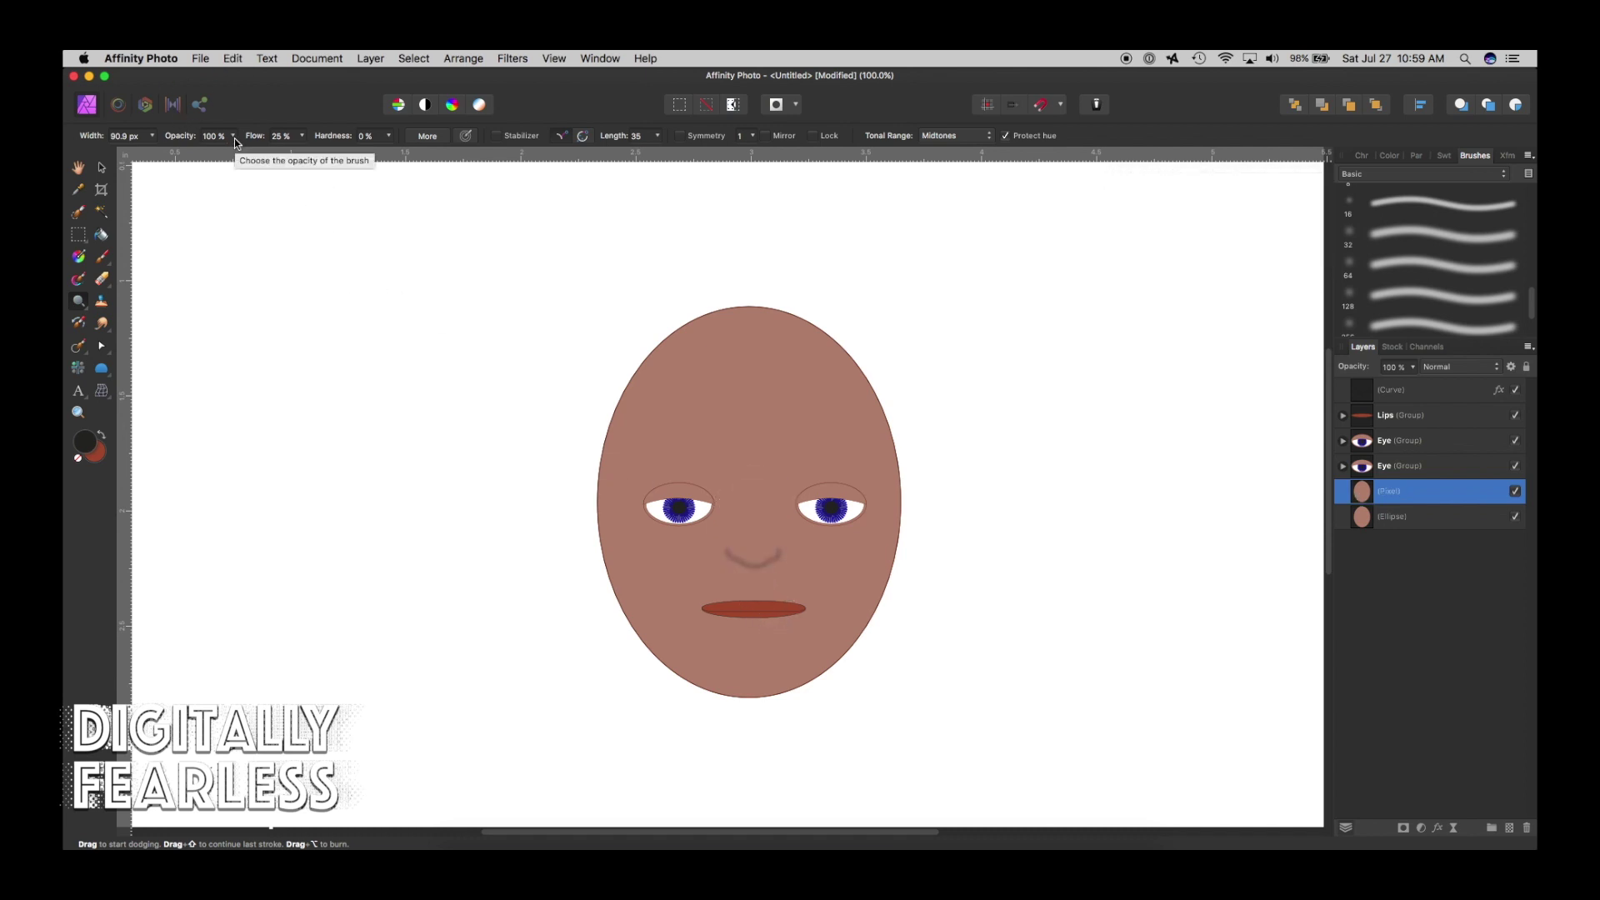
pyautogui.click(233, 138)
pyautogui.click(195, 153)
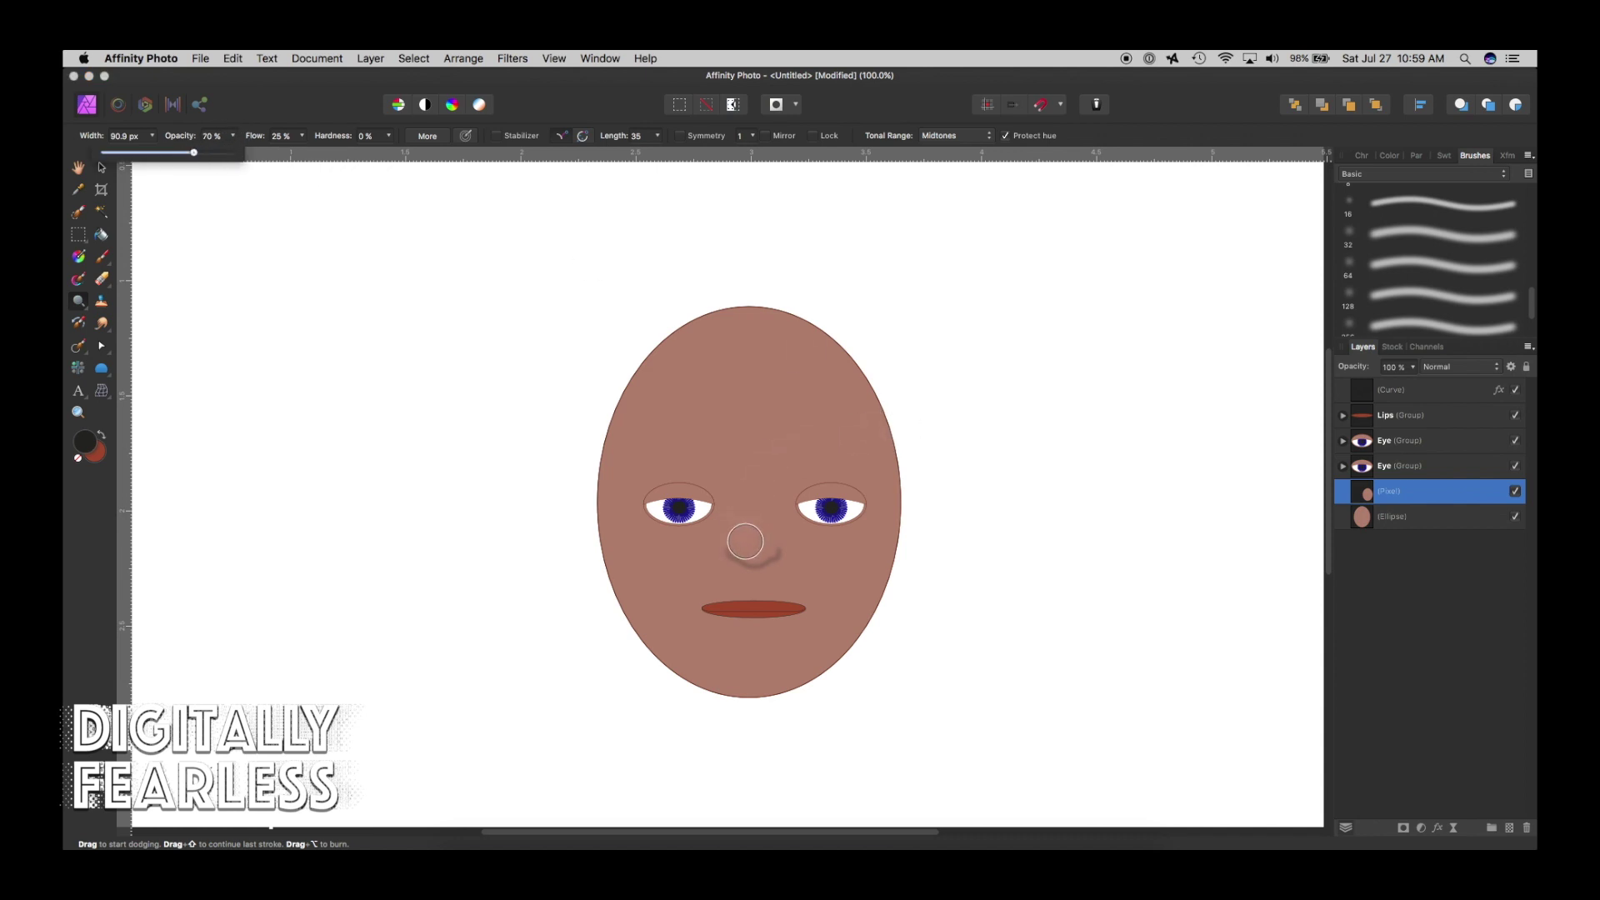
pyautogui.moveTo(754, 547); pyautogui.dragTo(750, 464)
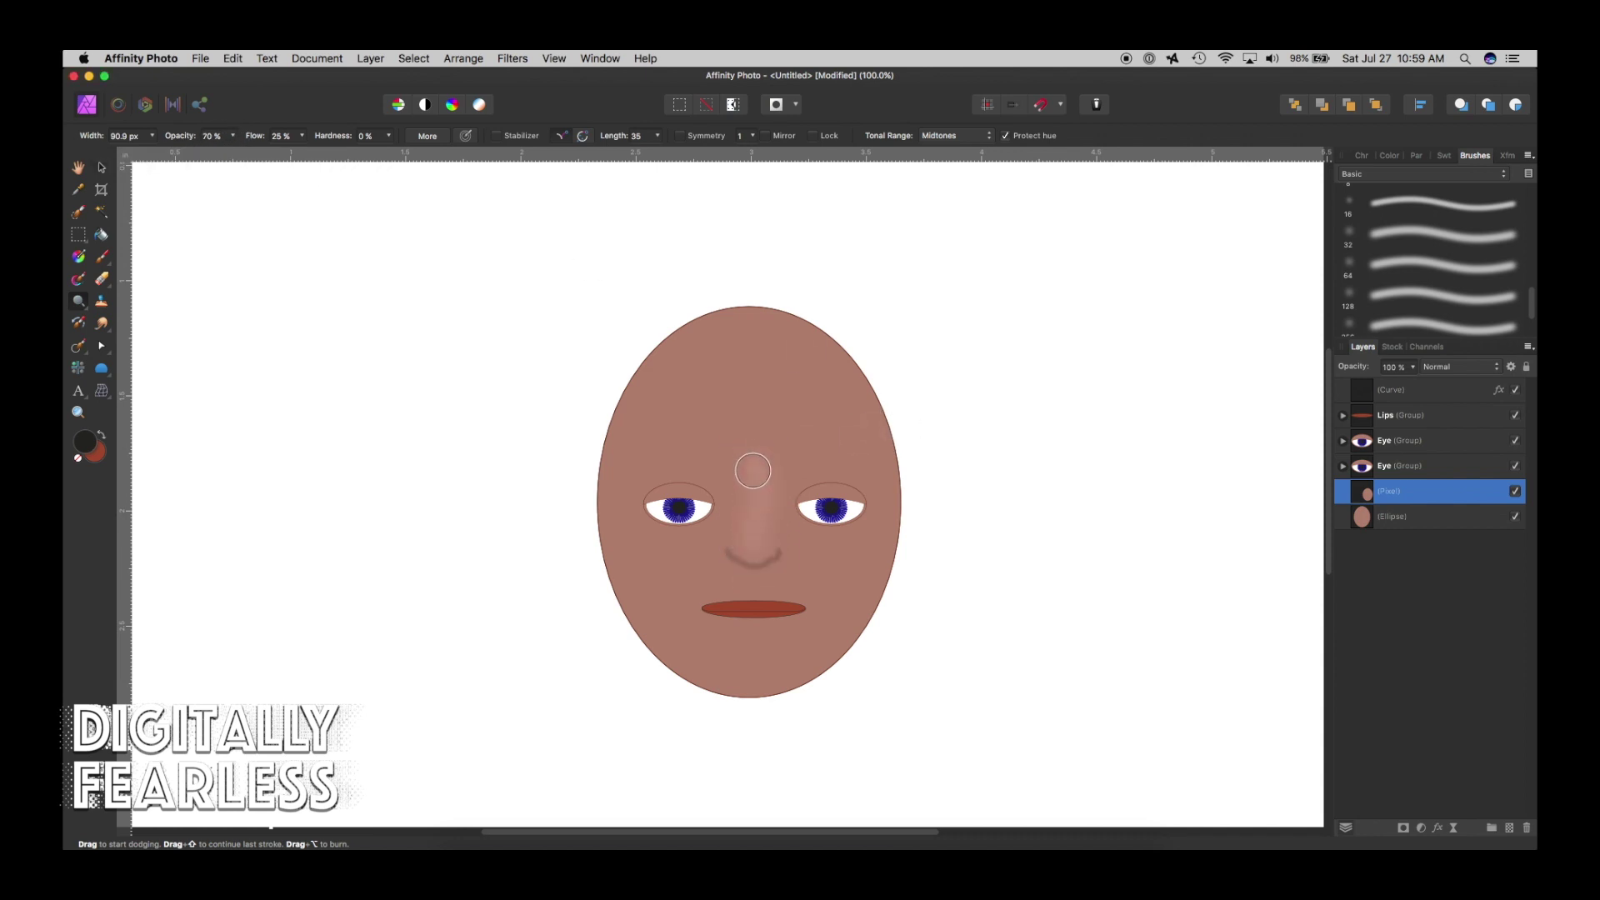
pyautogui.moveTo(759, 552)
pyautogui.mouseDown()
pyautogui.moveTo(752, 456)
pyautogui.moveTo(753, 537)
pyautogui.moveTo(746, 501)
pyautogui.moveTo(780, 491)
pyautogui.mouseUp()
pyautogui.scroll(2, 780, 492)
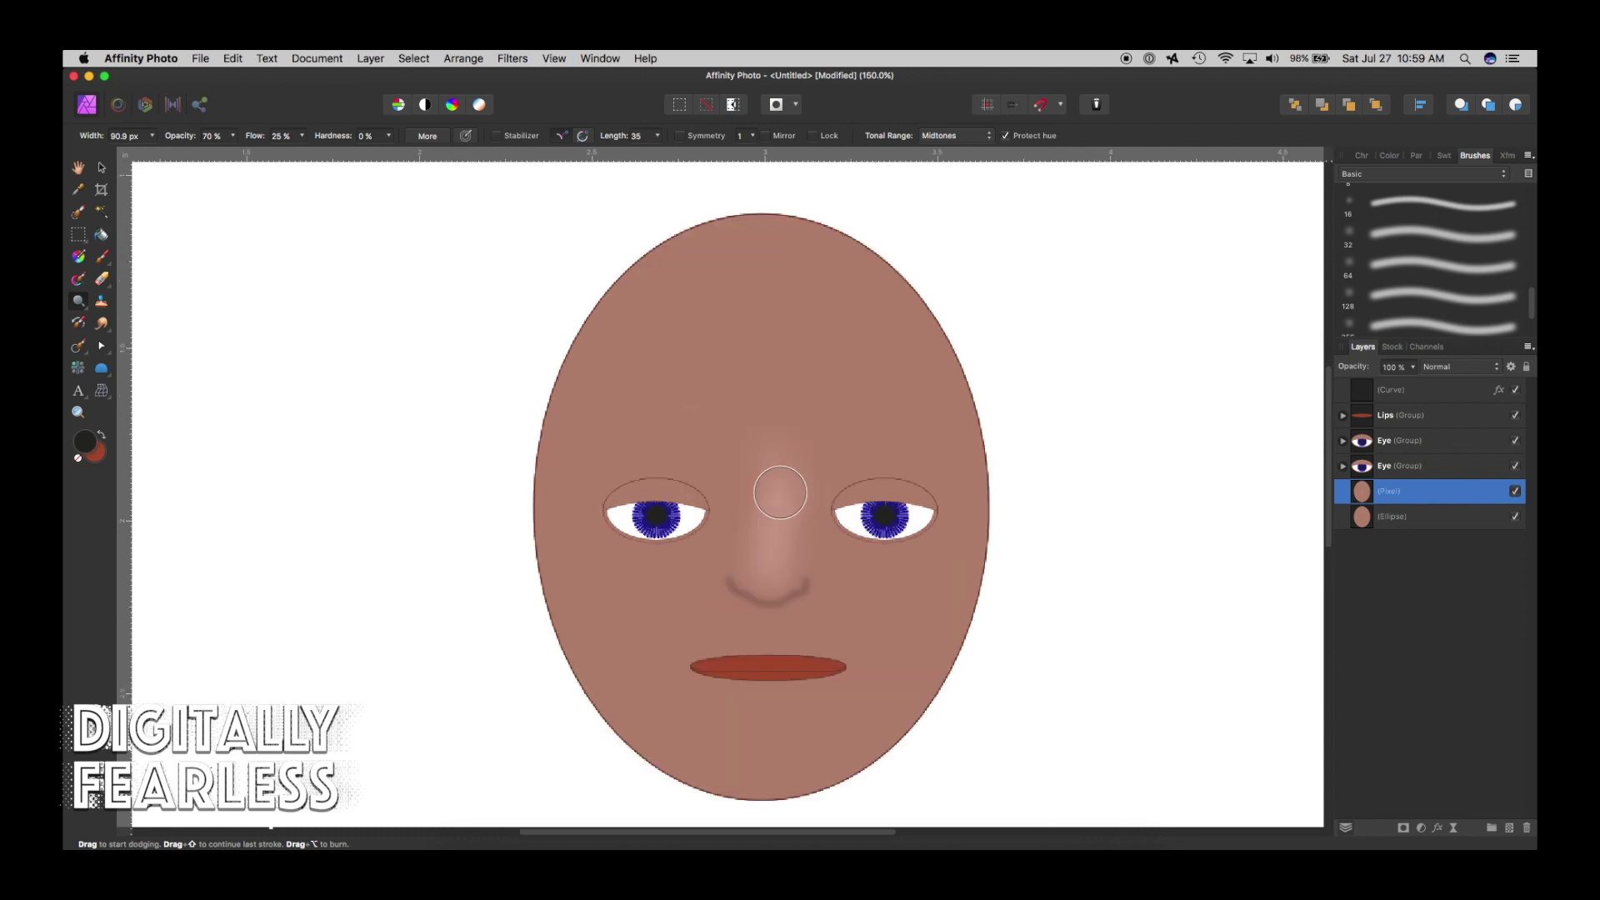
pyautogui.scroll(2, 779, 492)
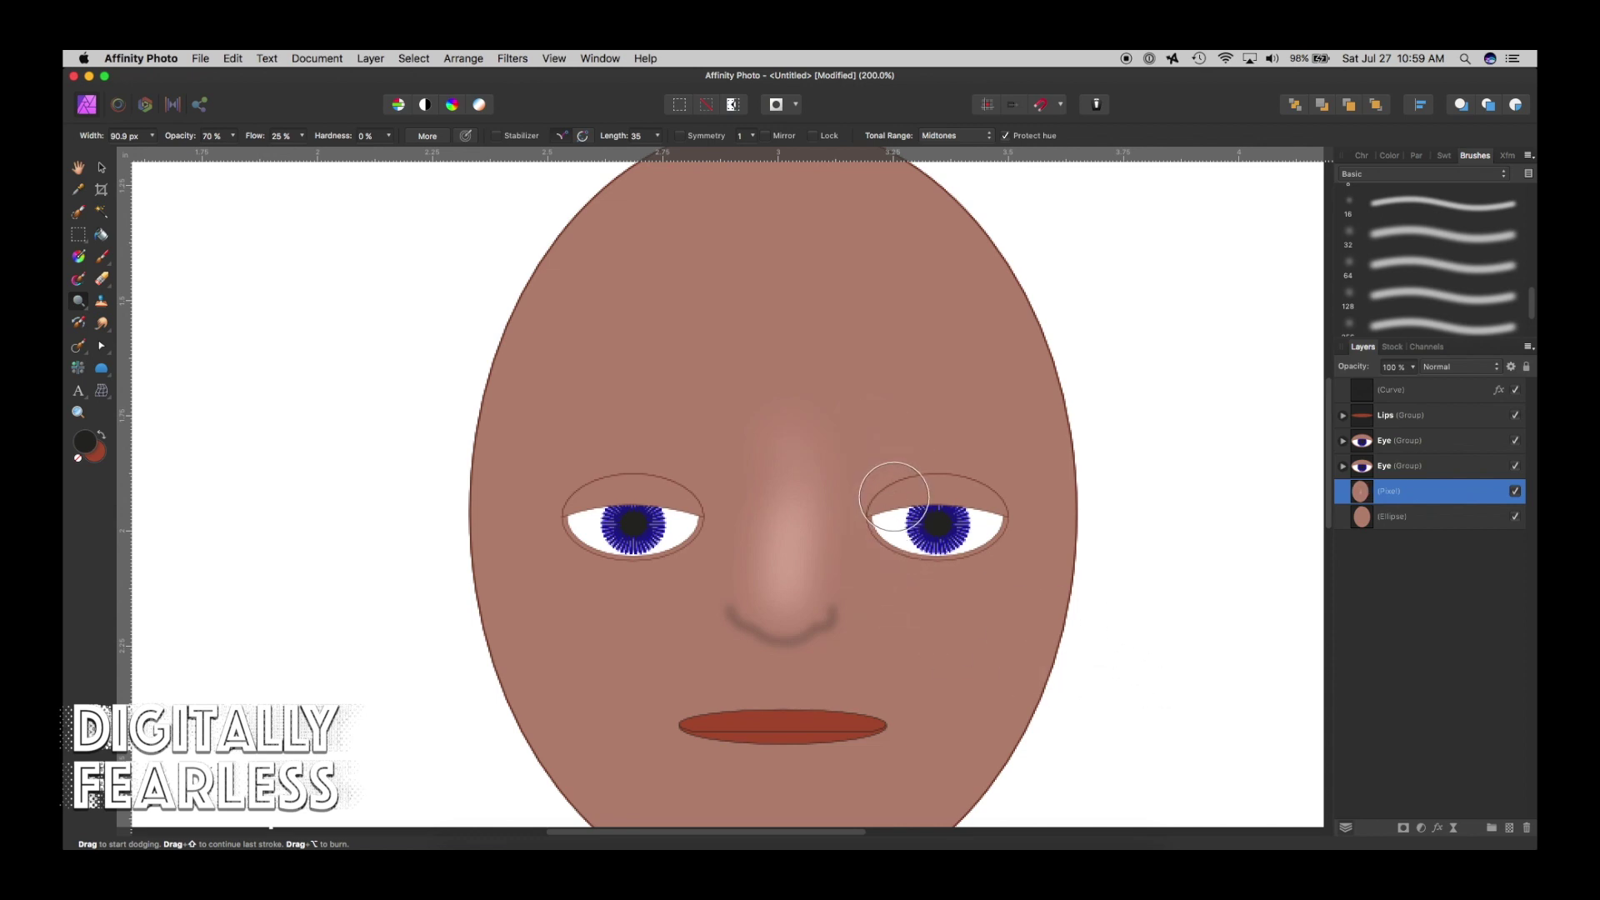
# Dodge both brows and, with a slightly larger brush, the forehead.
pyautogui.moveTo(903, 489); pyautogui.dragTo(1066, 498)
pyautogui.moveTo(907, 475); pyautogui.dragTo(1024, 464)
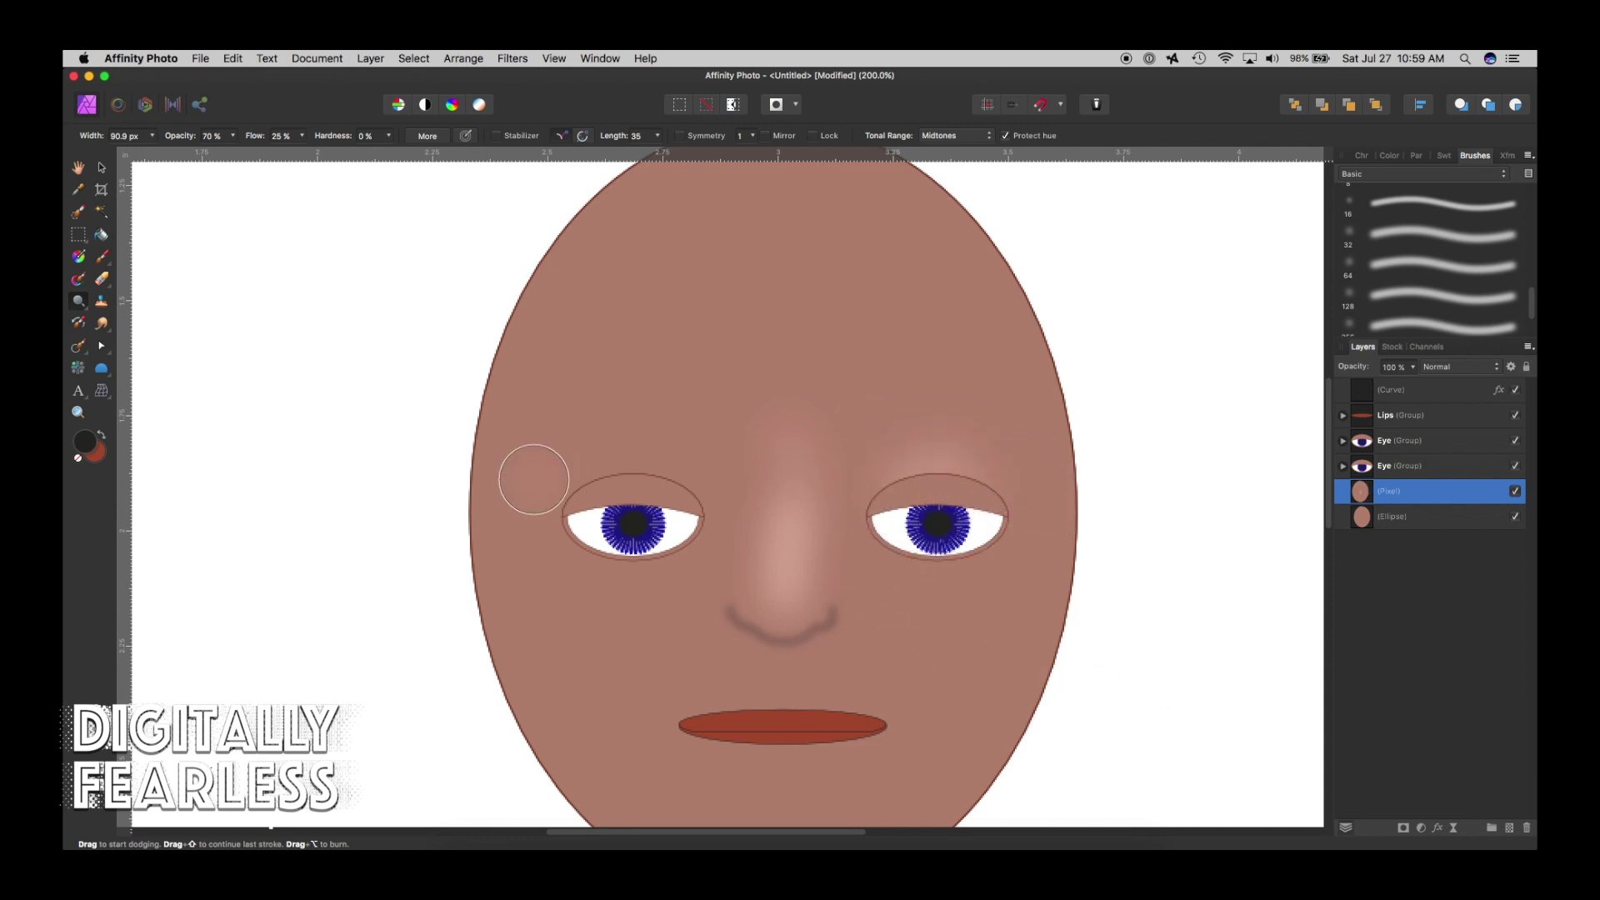
pyautogui.moveTo(671, 496)
pyautogui.mouseDown()
pyautogui.moveTo(574, 479)
pyautogui.moveTo(584, 526)
pyautogui.moveTo(663, 462)
pyautogui.moveTo(682, 472)
pyautogui.moveTo(626, 460)
pyautogui.moveTo(654, 486)
pyautogui.mouseUp()
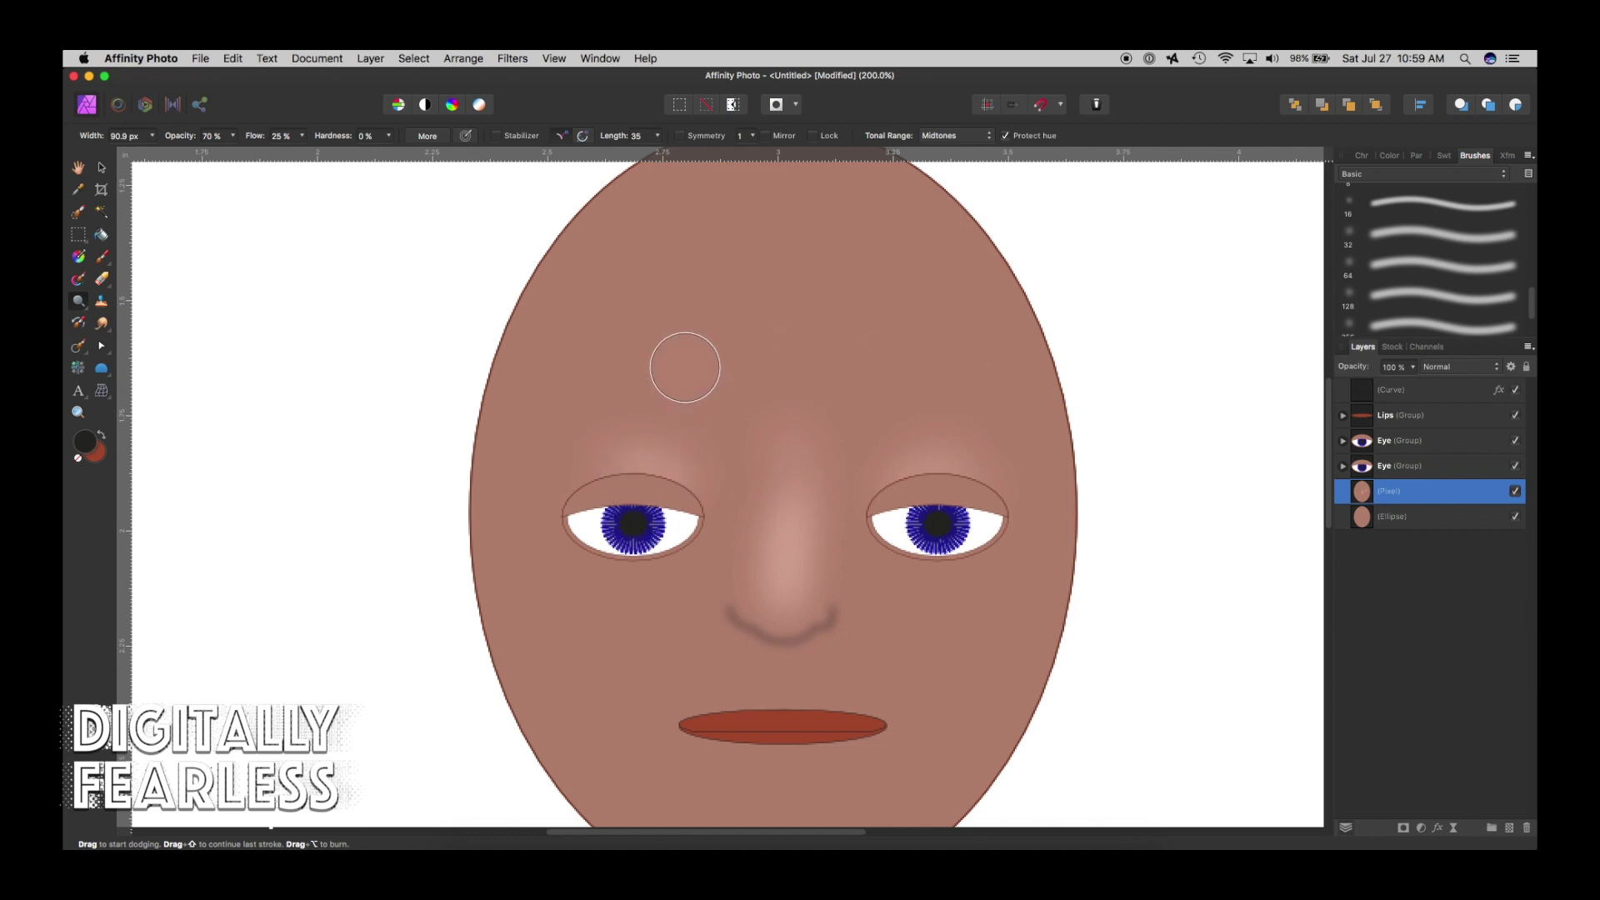
pyautogui.press(']')
pyautogui.press(']')
pyautogui.press(']')
pyautogui.press(']')
pyautogui.moveTo(671, 350)
pyautogui.mouseDown()
pyautogui.moveTo(1002, 336)
pyautogui.moveTo(918, 355)
pyautogui.moveTo(871, 355)
pyautogui.moveTo(950, 353)
pyautogui.moveTo(714, 356)
pyautogui.moveTo(571, 404)
pyautogui.moveTo(645, 369)
pyautogui.moveTo(645, 386)
pyautogui.moveTo(785, 370)
pyautogui.moveTo(657, 405)
pyautogui.moveTo(935, 458)
pyautogui.moveTo(764, 360)
pyautogui.mouseUp()
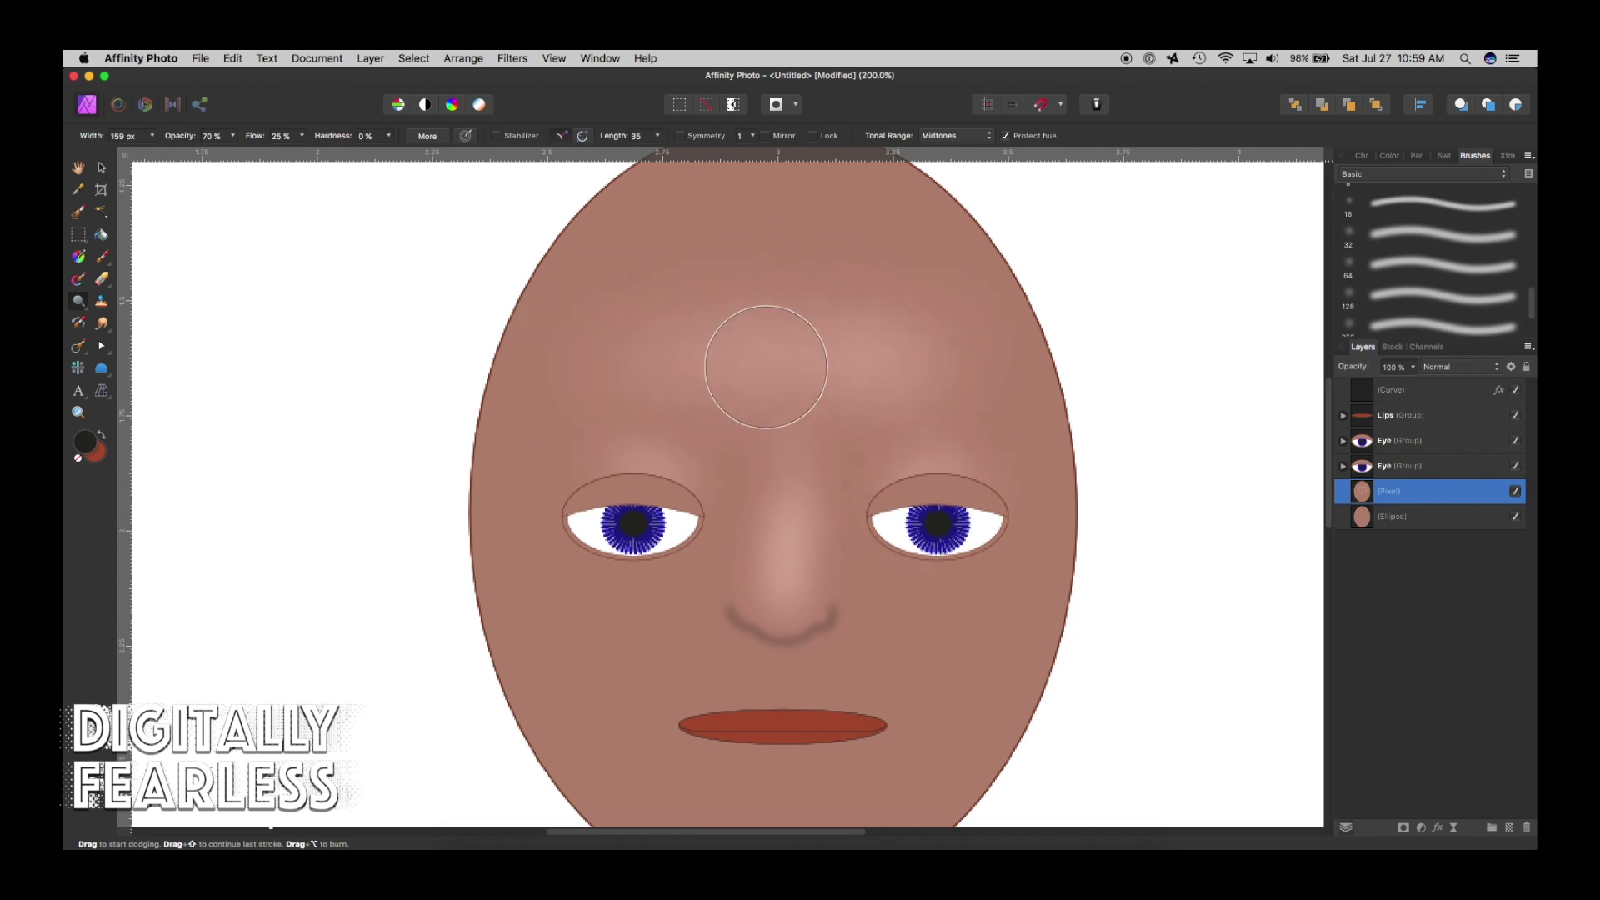
# Lighten the skin above the lips with an 80 px brush, then burn the left face edge and jaw.
pyautogui.scroll(-4, 808, 585)
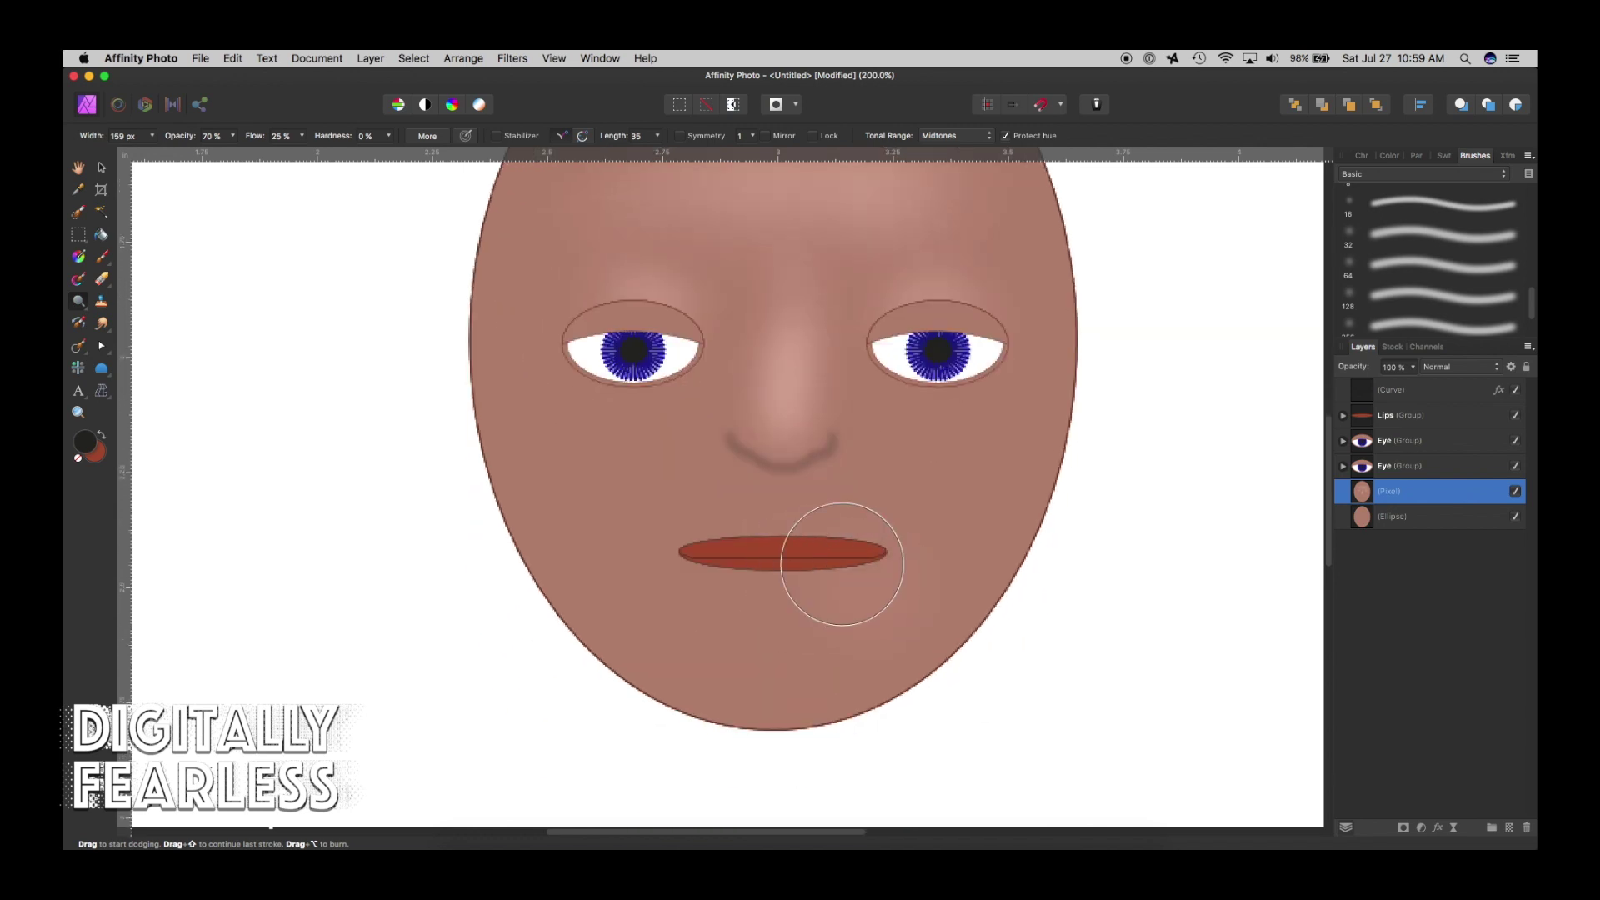
pyautogui.press('[')
pyautogui.press('[')
pyautogui.press('[')
pyautogui.press(']')
pyautogui.moveTo(869, 520)
pyautogui.mouseDown()
pyautogui.moveTo(689, 524)
pyautogui.moveTo(729, 515)
pyautogui.moveTo(678, 534)
pyautogui.moveTo(719, 504)
pyautogui.moveTo(876, 507)
pyautogui.moveTo(783, 516)
pyautogui.moveTo(793, 480)
pyautogui.moveTo(761, 507)
pyautogui.moveTo(798, 524)
pyautogui.mouseUp()
pyautogui.moveTo(812, 507)
pyautogui.mouseDown()
pyautogui.moveTo(861, 518)
pyautogui.moveTo(727, 497)
pyautogui.moveTo(802, 537)
pyautogui.moveTo(783, 509)
pyautogui.moveTo(746, 503)
pyautogui.moveTo(692, 505)
pyautogui.moveTo(713, 520)
pyautogui.moveTo(702, 510)
pyautogui.moveTo(672, 536)
pyautogui.mouseUp()
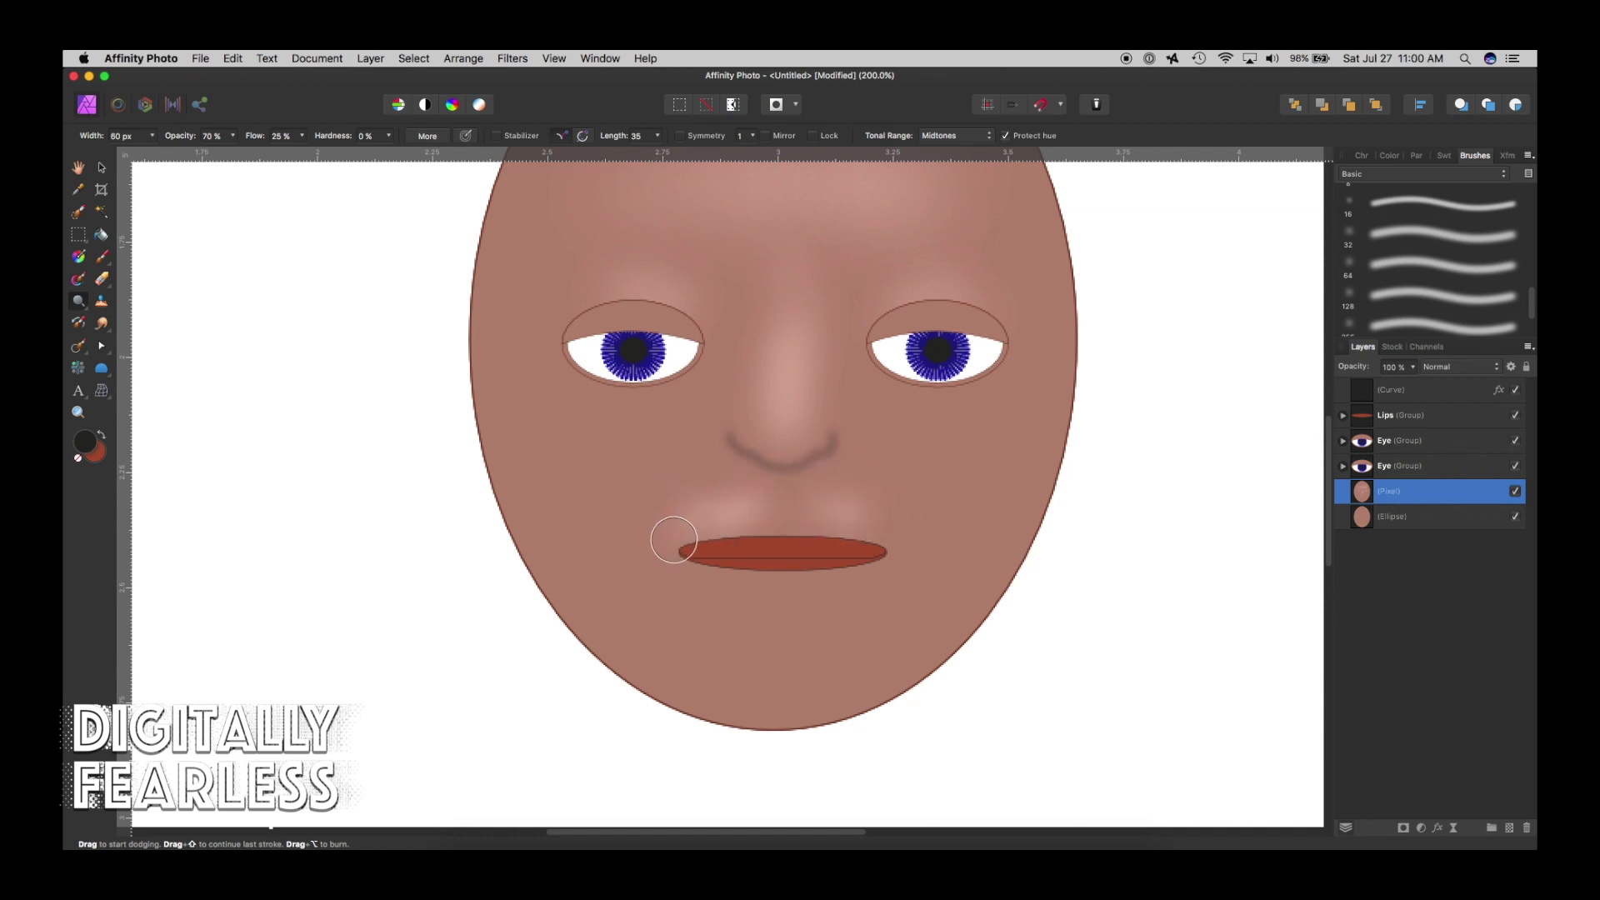
pyautogui.moveTo(79, 309); pyautogui.dragTo(137, 325)
pyautogui.moveTo(484, 392)
pyautogui.mouseDown()
pyautogui.moveTo(539, 558)
pyautogui.moveTo(506, 383)
pyautogui.moveTo(534, 555)
pyautogui.moveTo(663, 685)
pyautogui.moveTo(730, 702)
pyautogui.mouseUp()
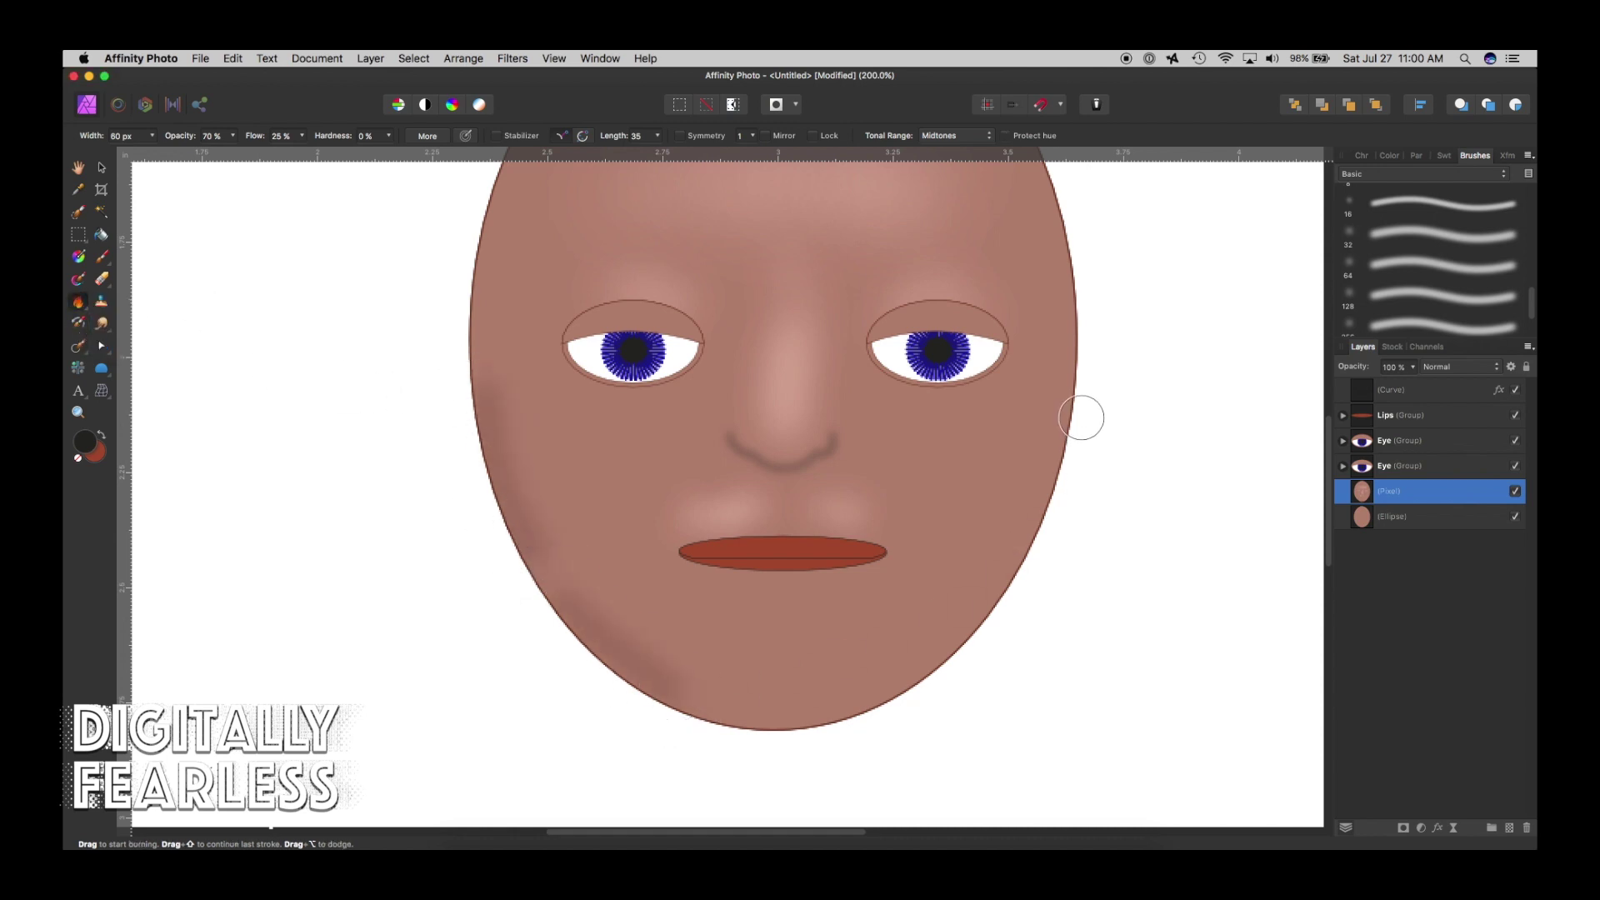
# Burn the right face edge, cheek and jaw at 46% opacity.
pyautogui.moveTo(1082, 418)
pyautogui.mouseDown()
pyautogui.moveTo(1035, 485)
pyautogui.moveTo(995, 737)
pyautogui.moveTo(1054, 500)
pyautogui.moveTo(942, 701)
pyautogui.mouseUp()
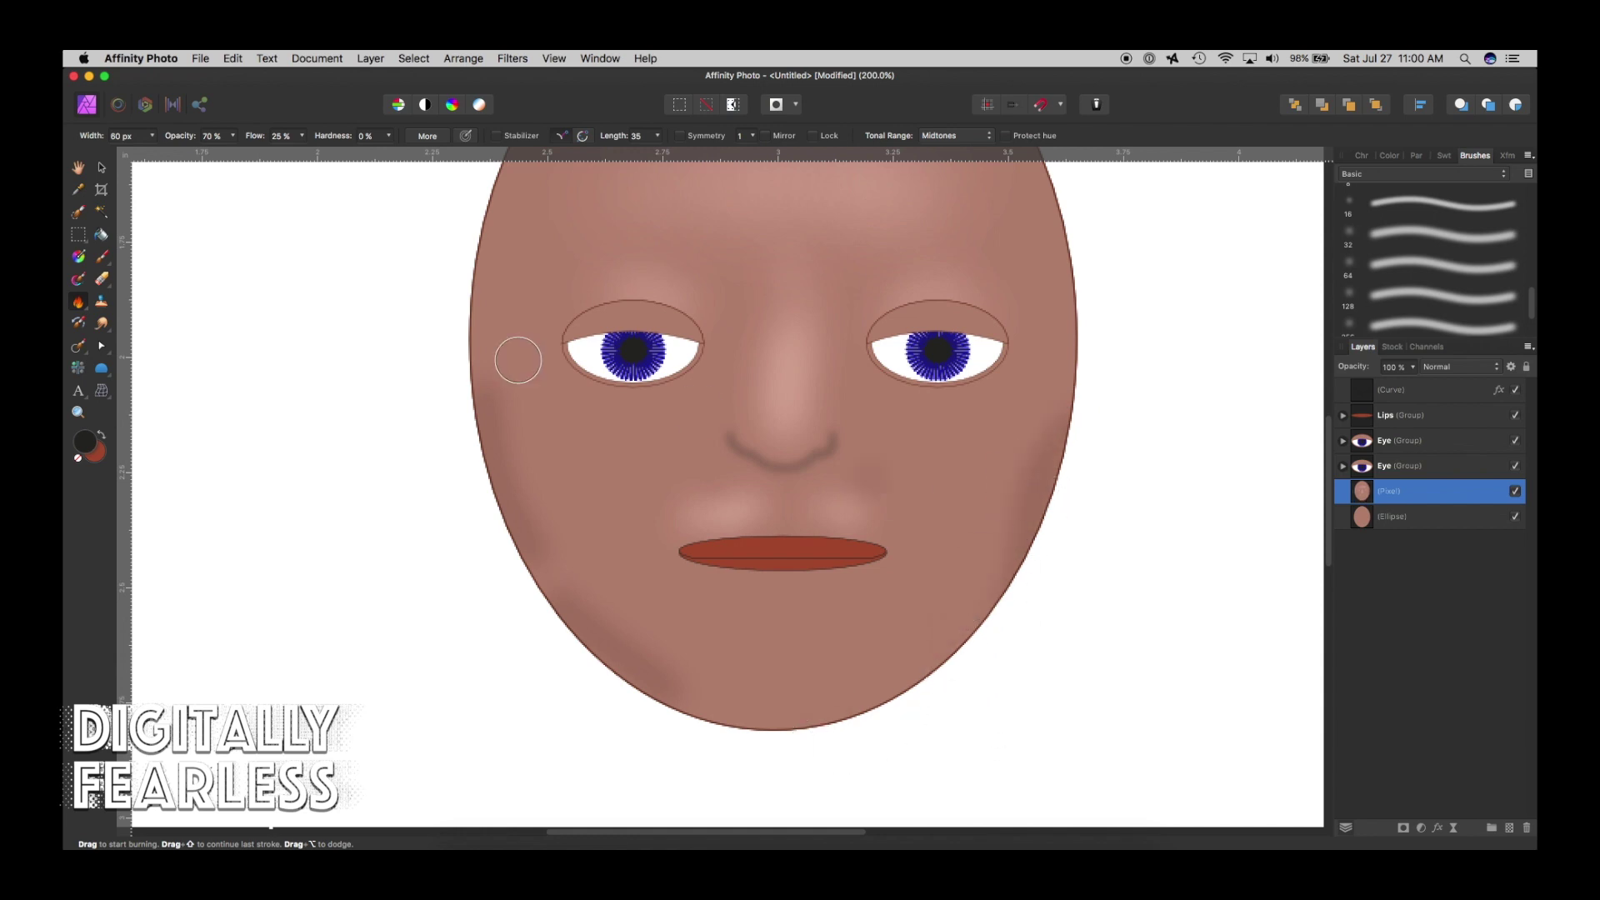
pyautogui.click(232, 136)
pyautogui.moveTo(232, 151); pyautogui.dragTo(201, 151)
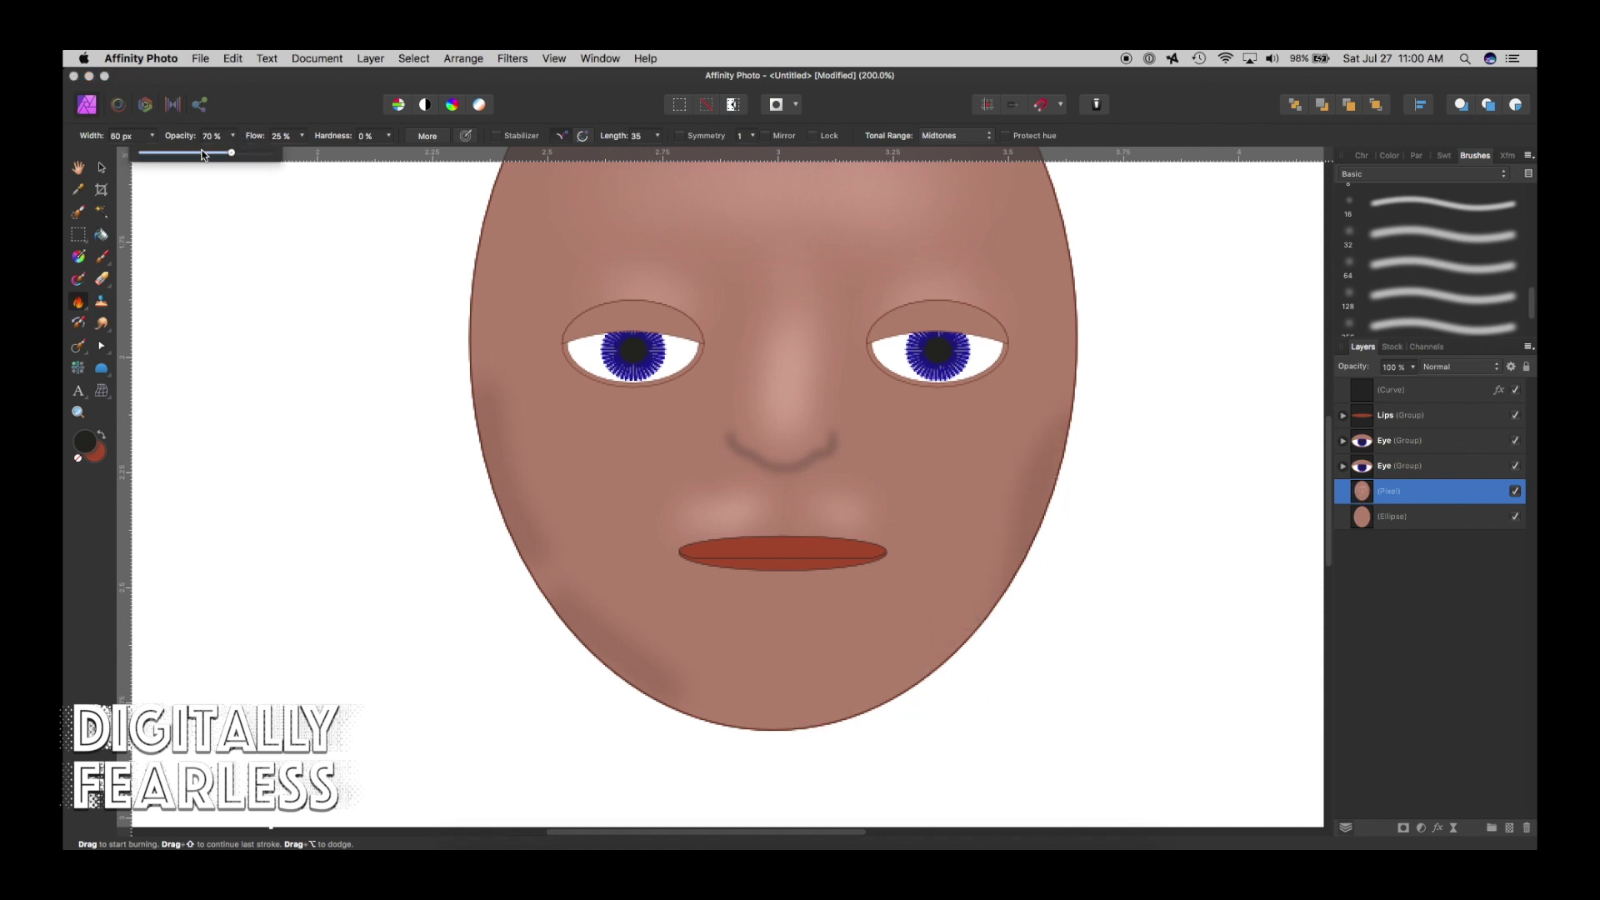
pyautogui.moveTo(1048, 467); pyautogui.dragTo(955, 710)
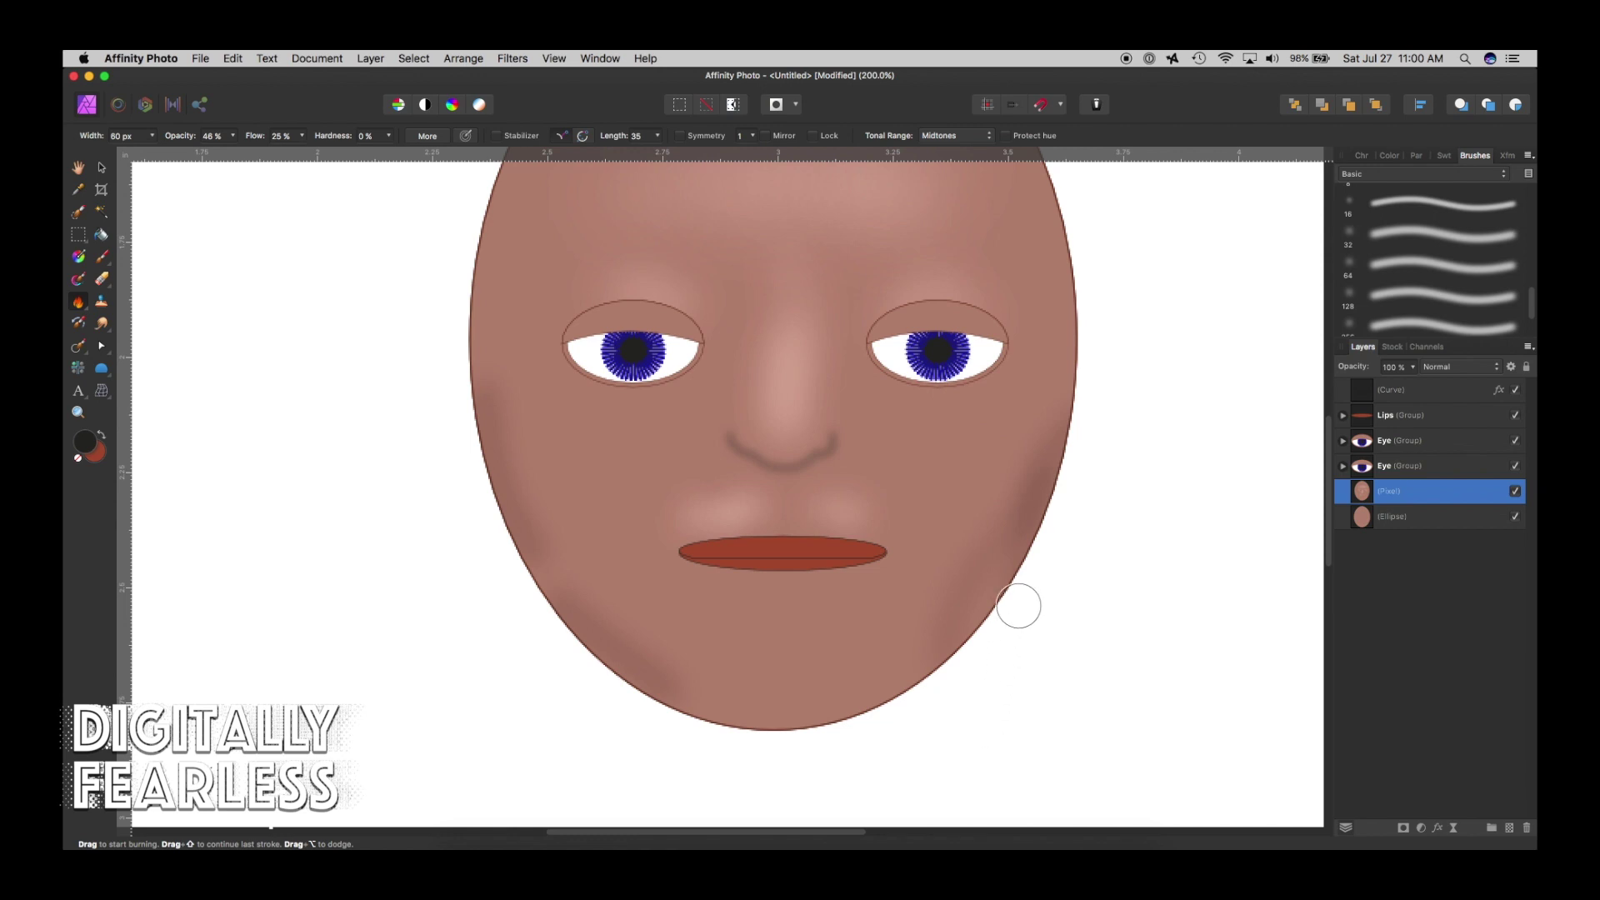
pyautogui.press('super+z')
pyautogui.press('super+z')
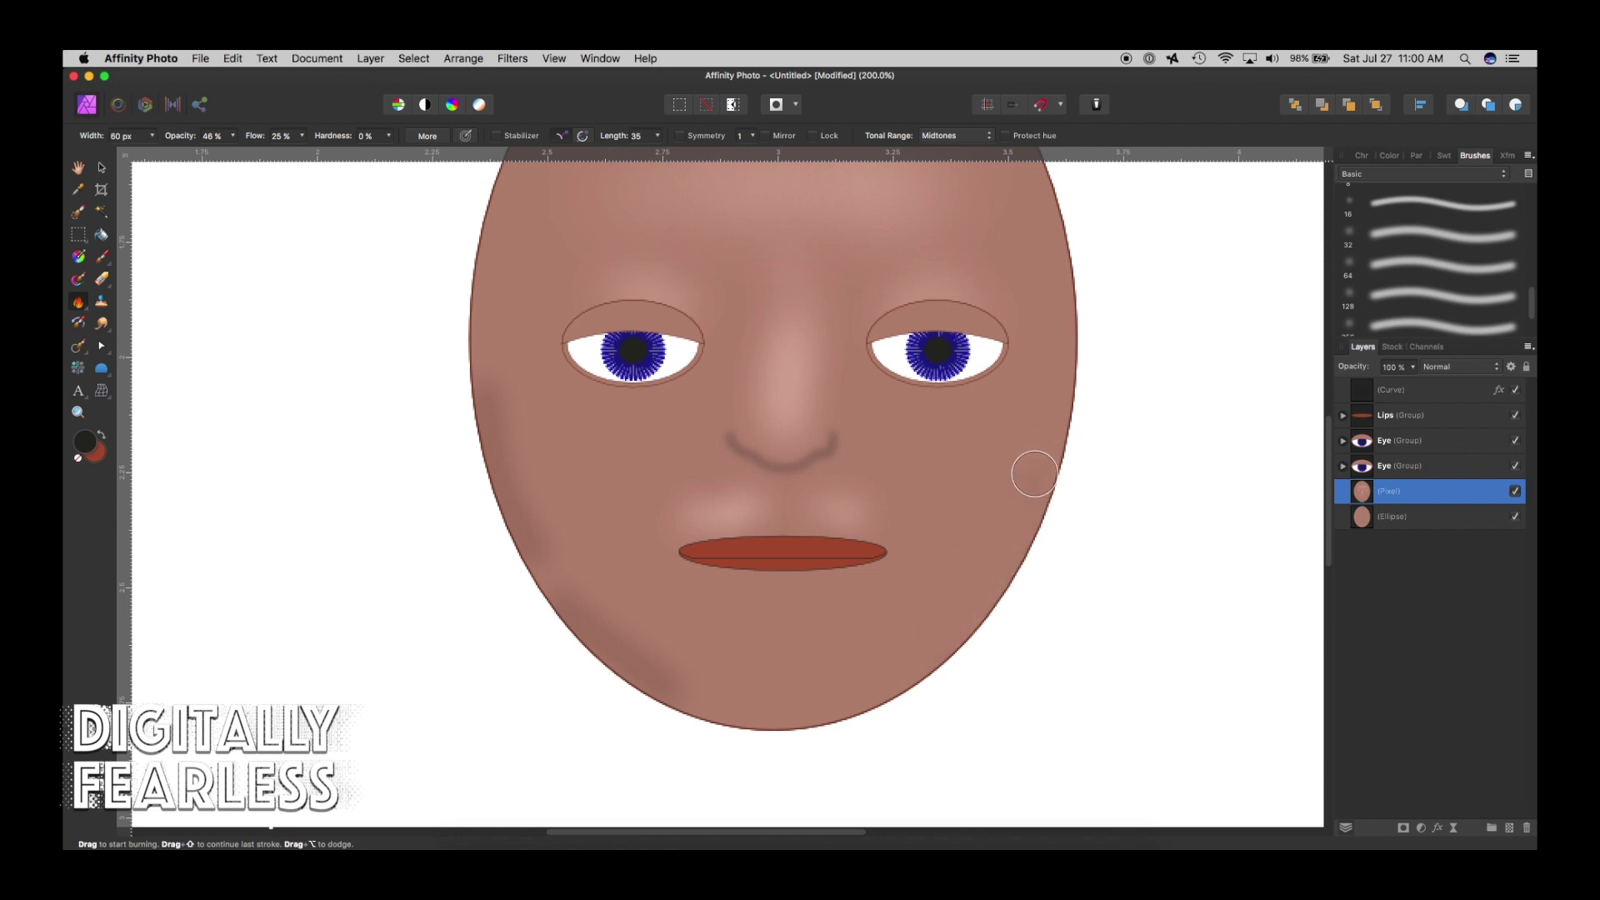
pyautogui.moveTo(1062, 380)
pyautogui.mouseDown()
pyautogui.moveTo(986, 669)
pyautogui.moveTo(1040, 523)
pyautogui.moveTo(916, 685)
pyautogui.moveTo(1009, 546)
pyautogui.mouseUp()
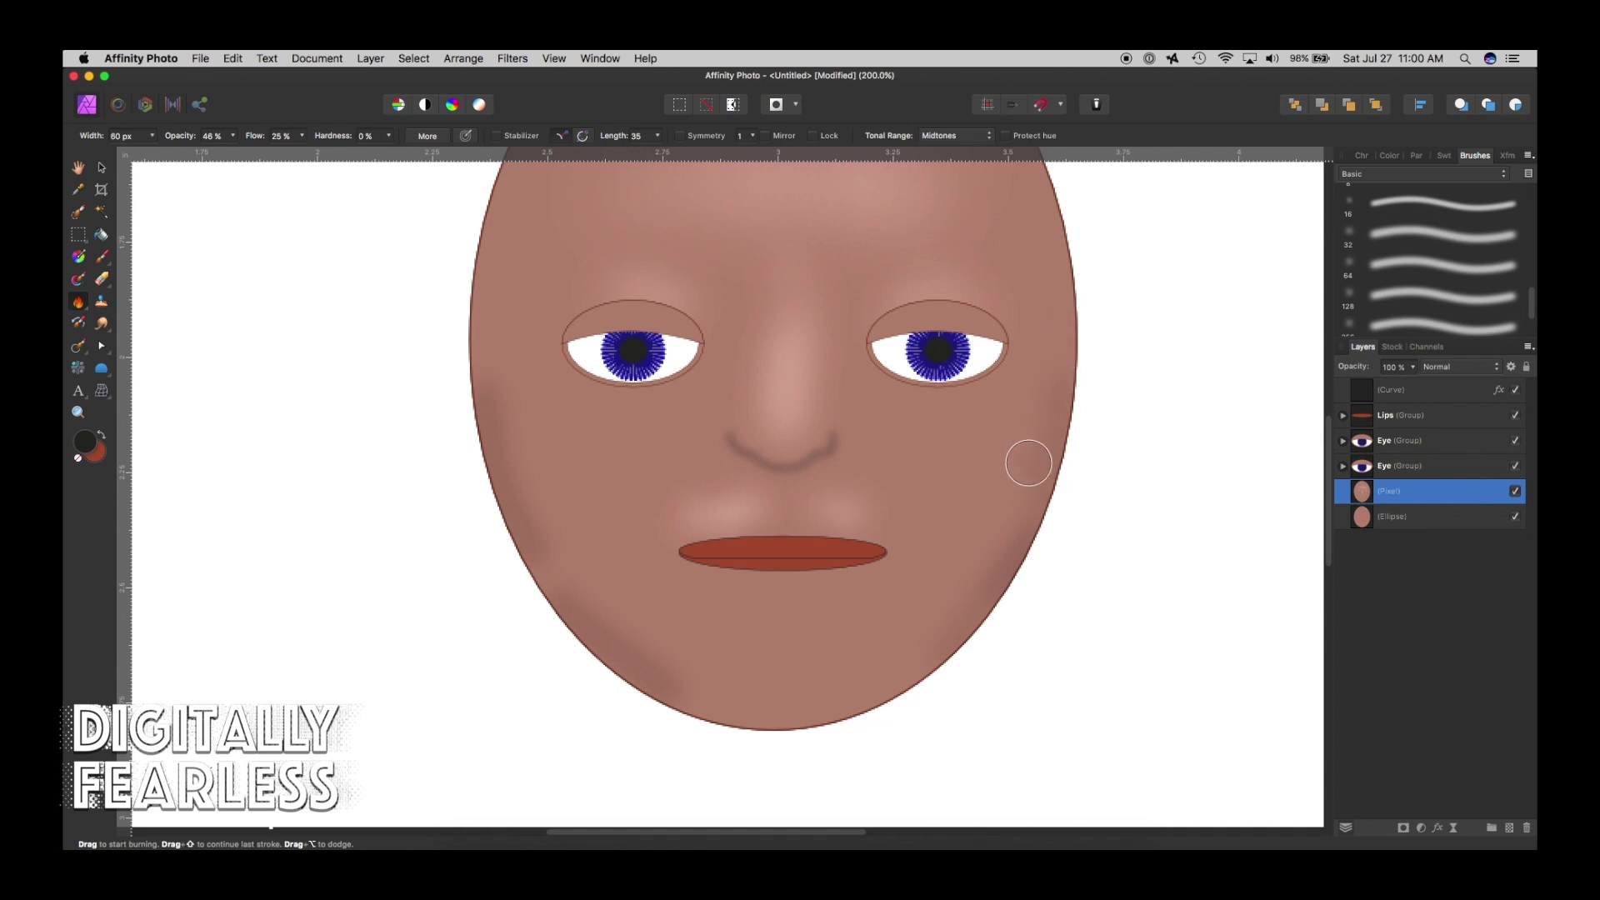
pyautogui.moveTo(1011, 492); pyautogui.dragTo(904, 707)
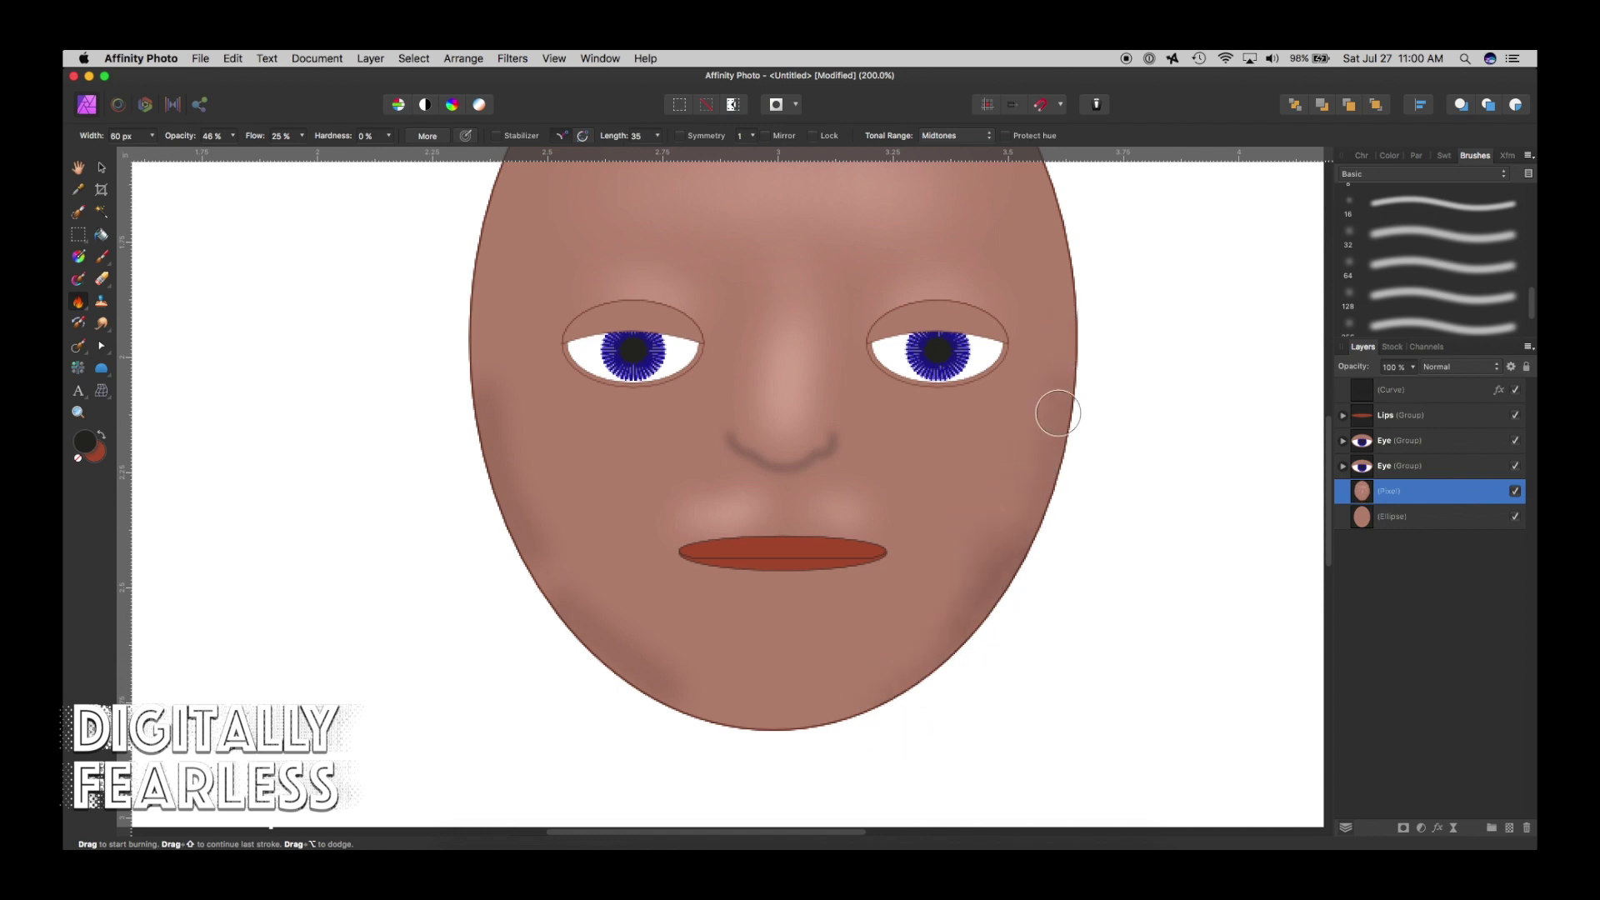
# Burn shadows on both sides of the nose and below the right eye.
pyautogui.scroll(3, 842, 417)
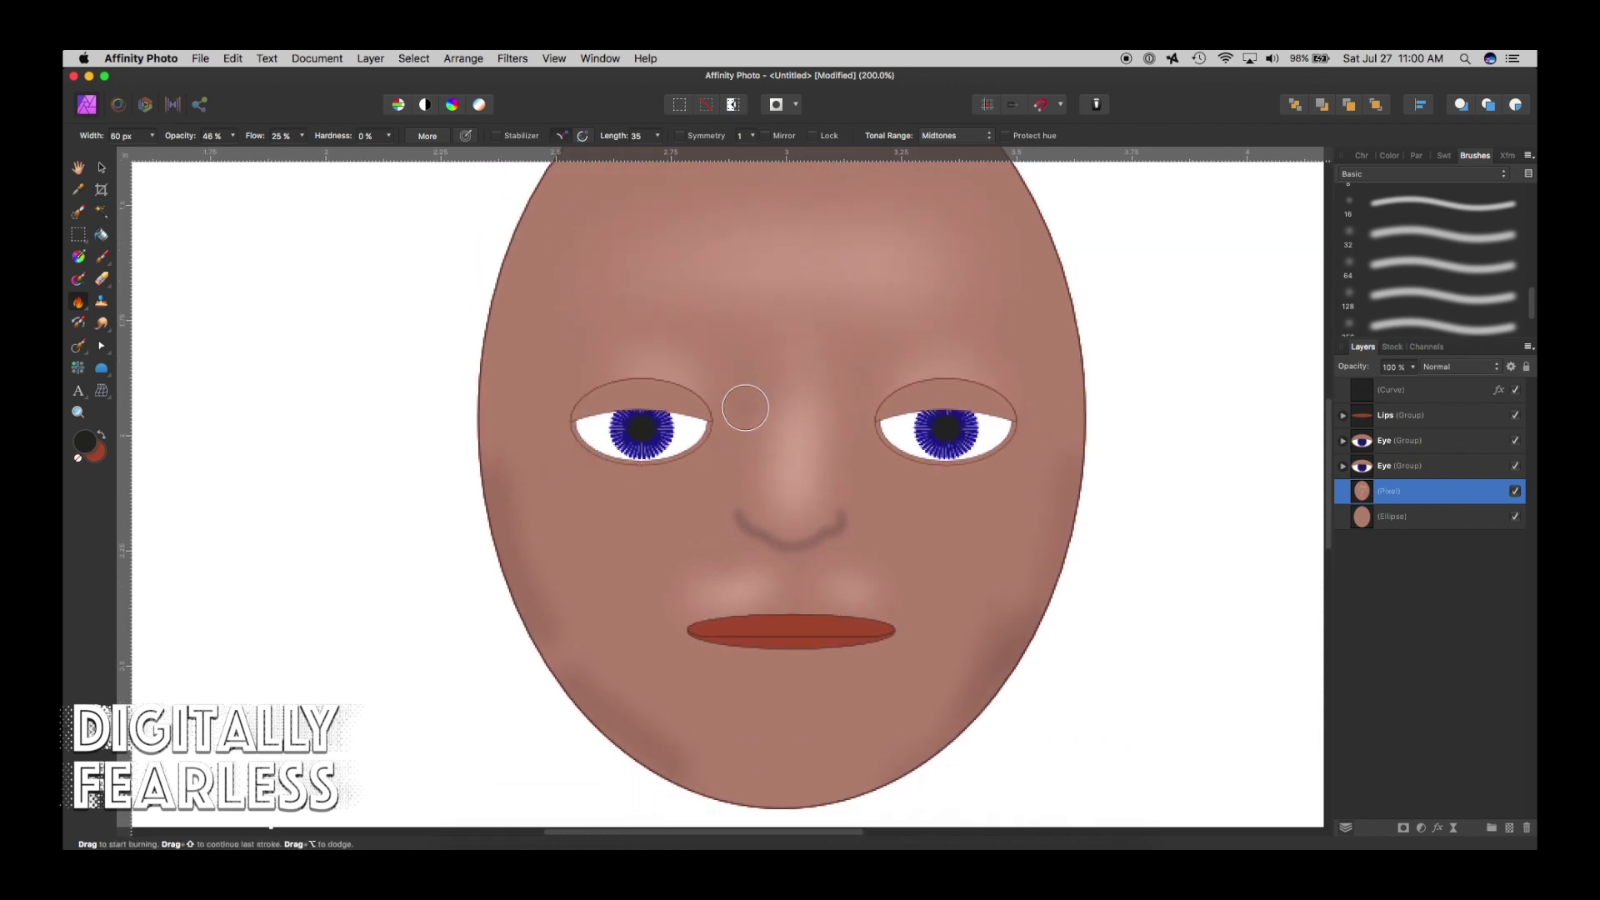
pyautogui.moveTo(832, 442); pyautogui.dragTo(867, 536)
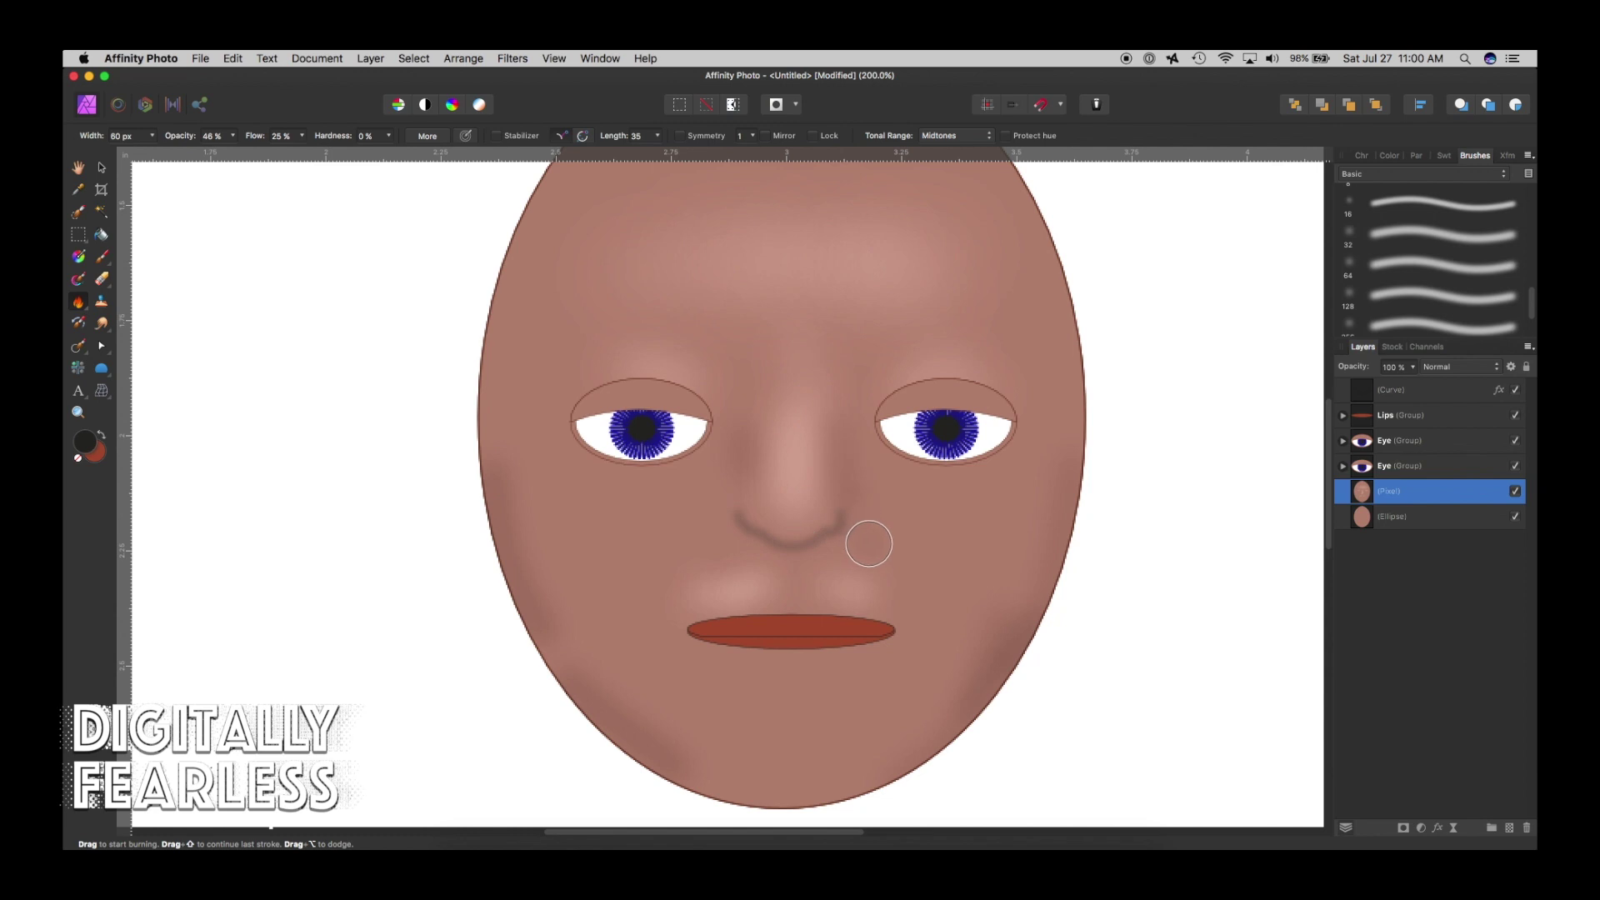
pyautogui.moveTo(775, 459)
pyautogui.mouseDown()
pyautogui.moveTo(757, 428)
pyautogui.moveTo(686, 489)
pyautogui.mouseUp()
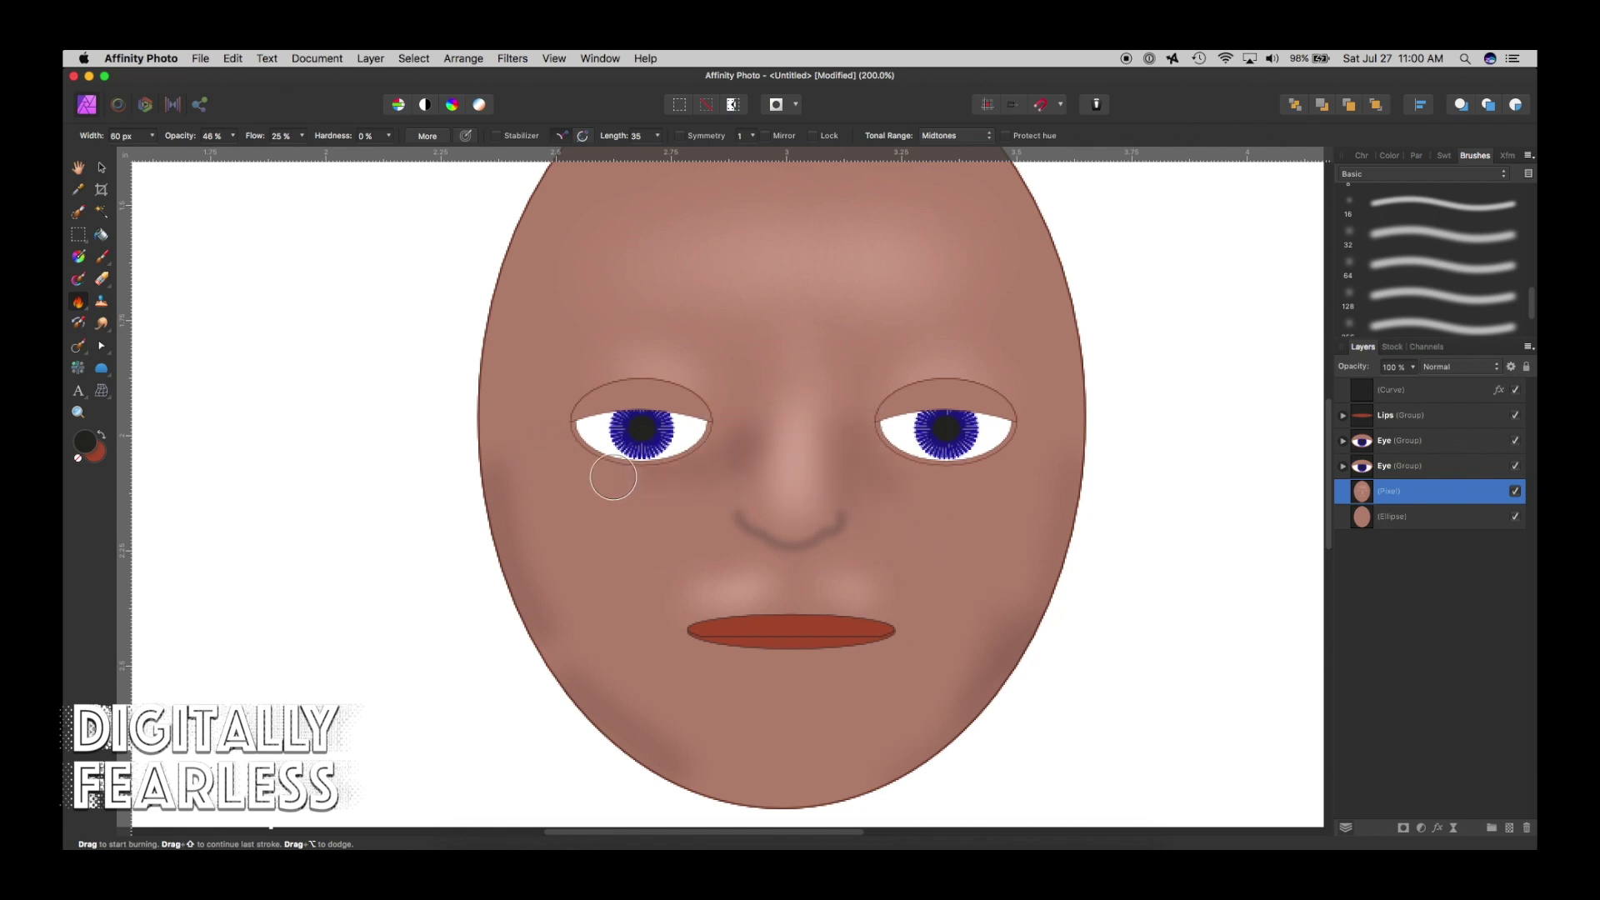
pyautogui.moveTo(863, 479); pyautogui.dragTo(942, 479)
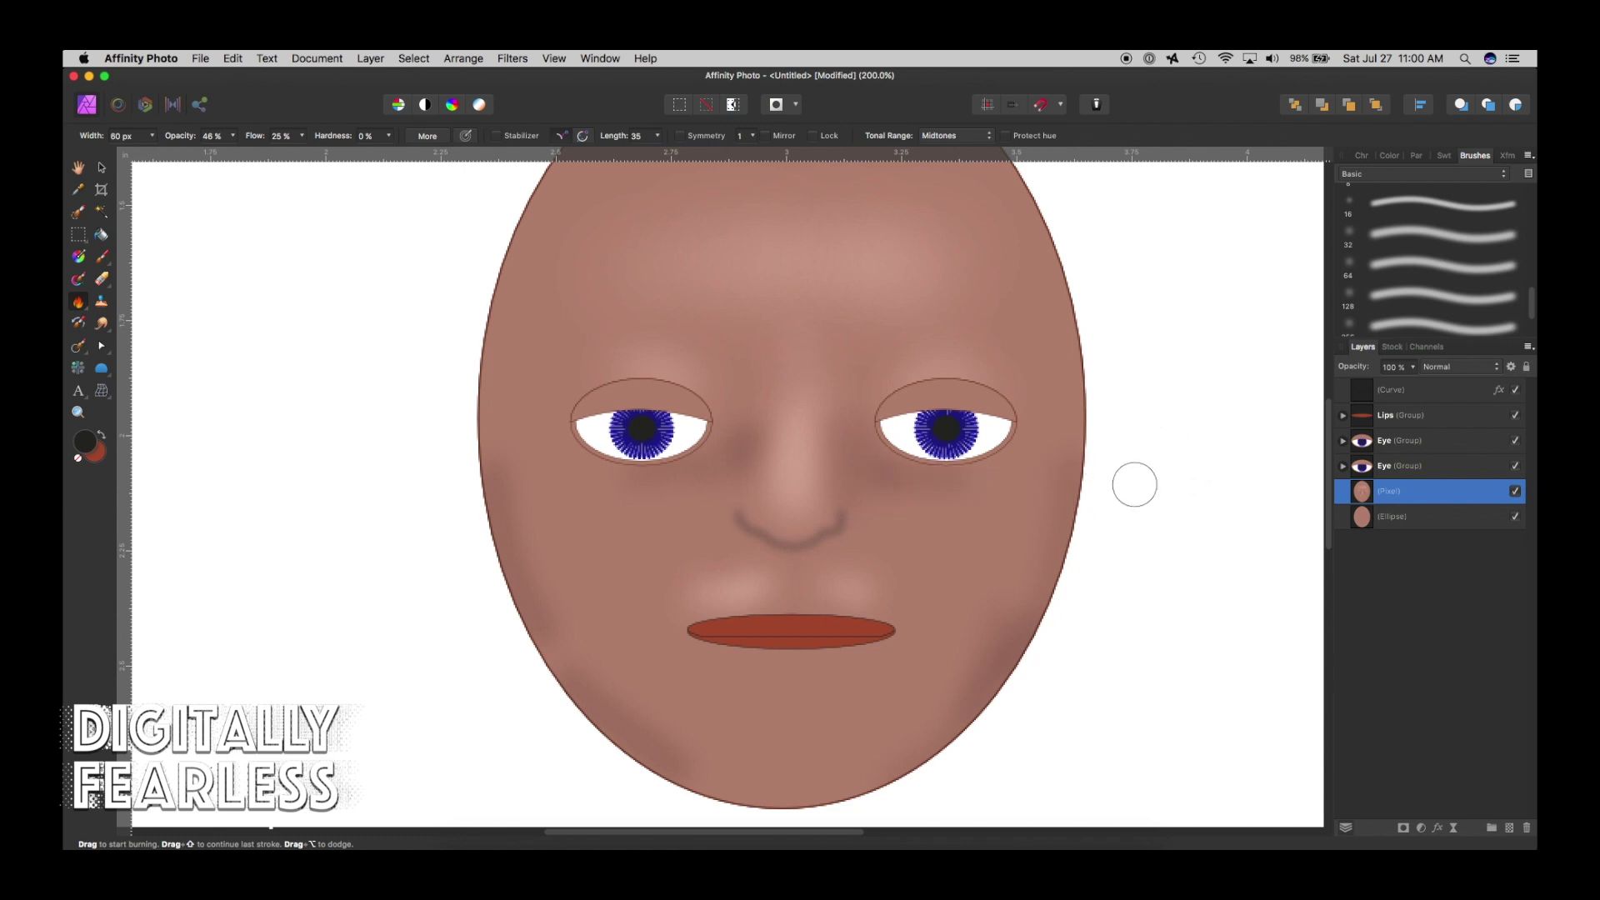
# Switch to the Dodge Brush Tool with about 139 px brush width.
pyautogui.scroll(-3, 700, 616)
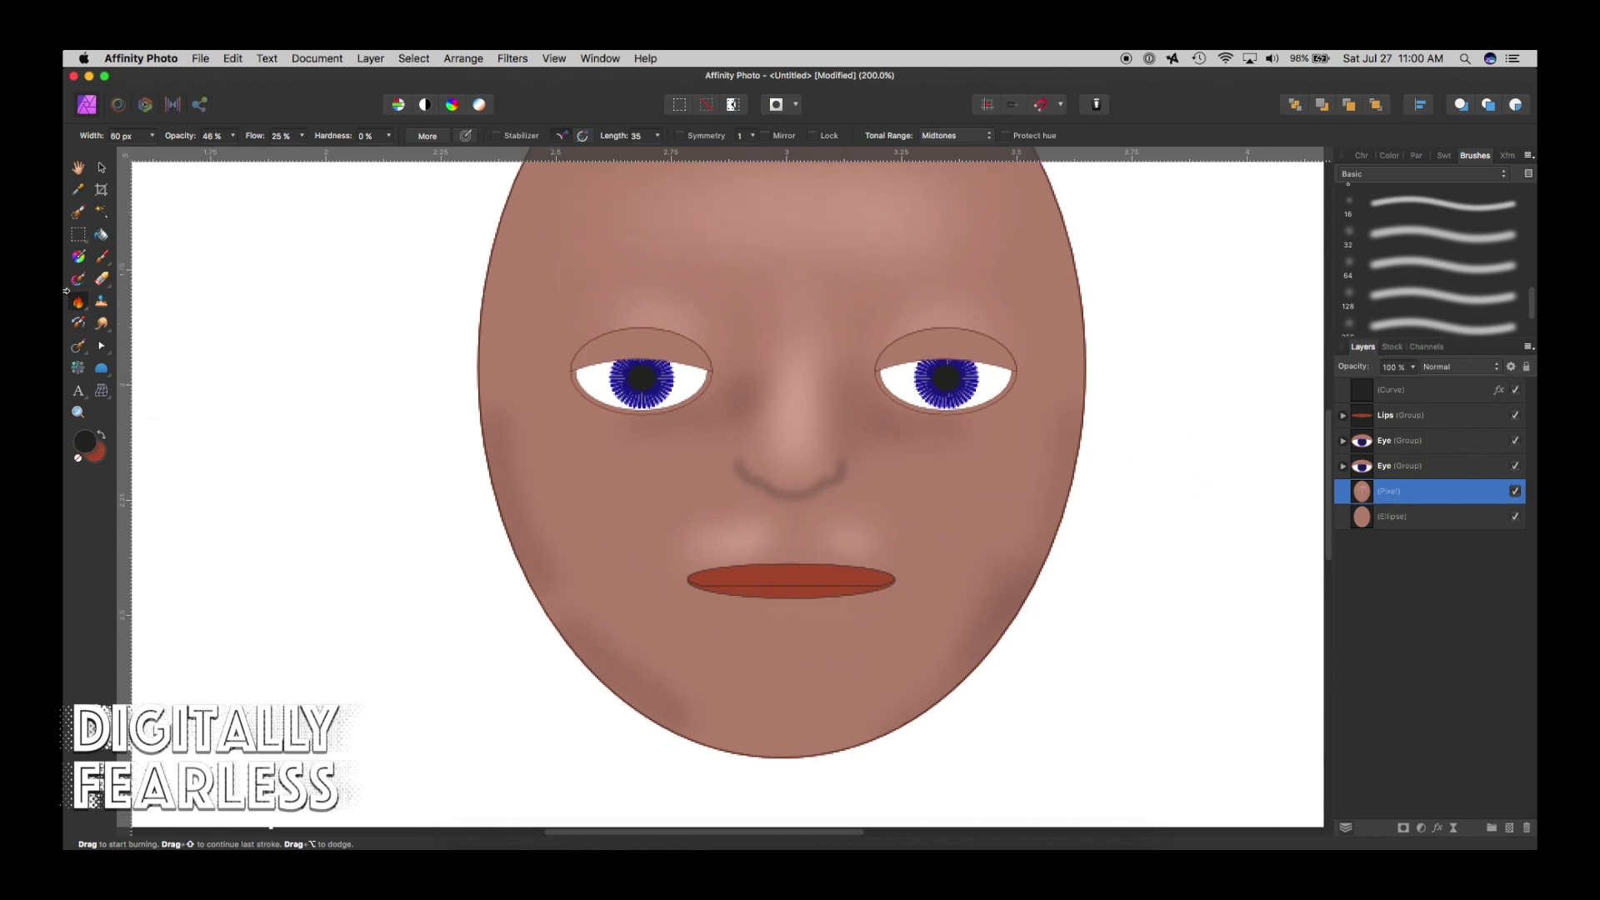
pyautogui.moveTo(86, 310); pyautogui.dragTo(125, 304)
pyautogui.moveTo(650, 472); pyautogui.dragTo(631, 481)
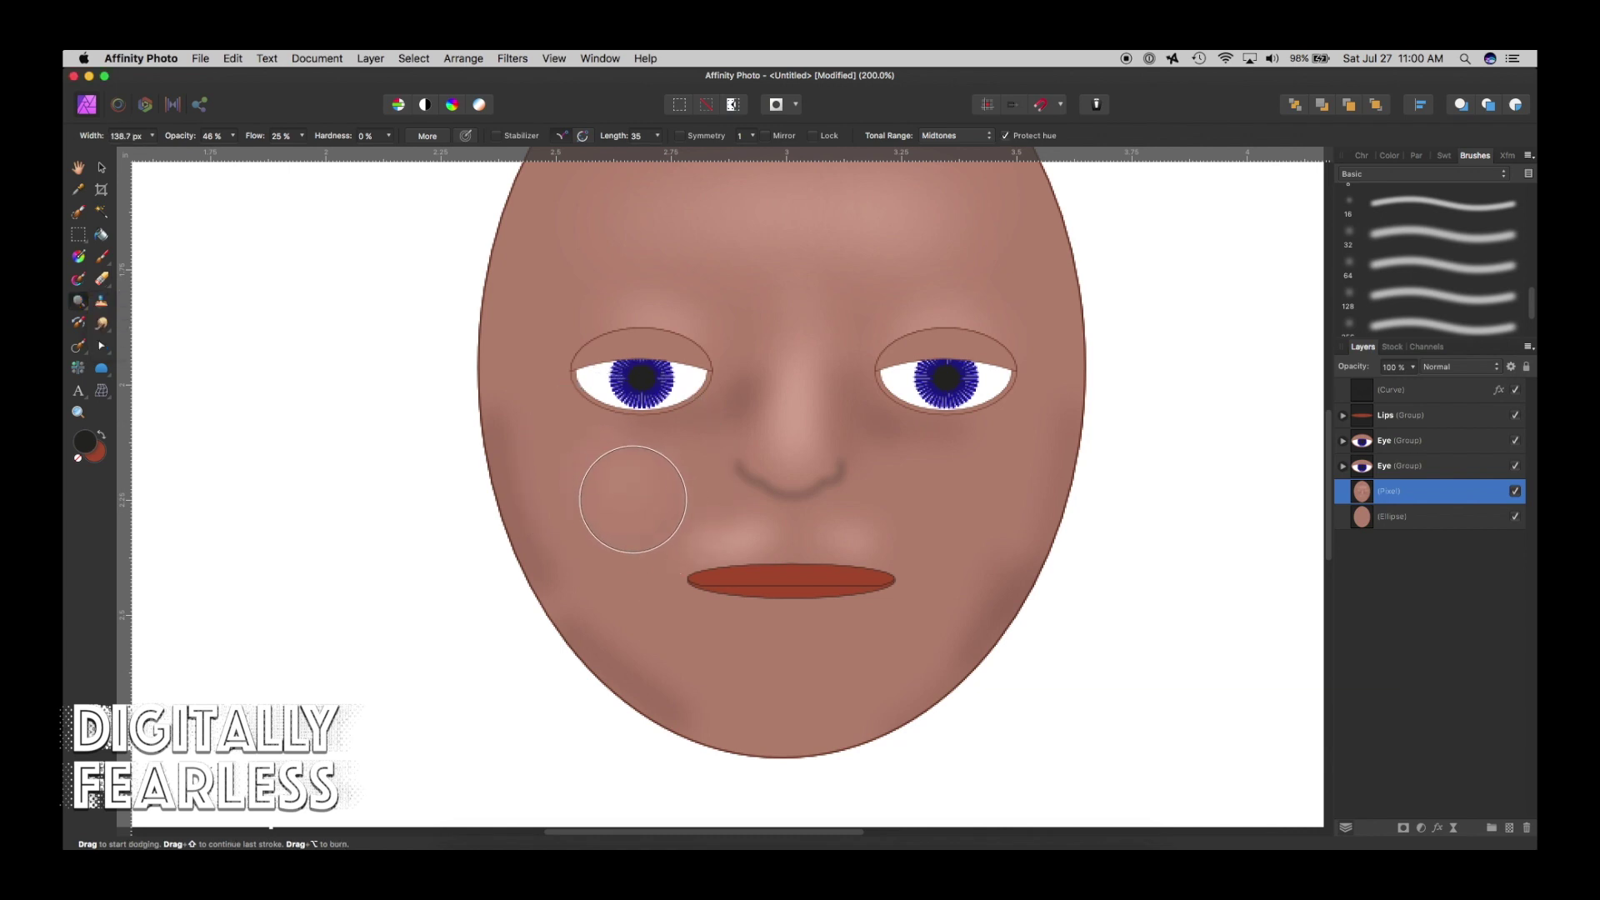
# Dodge soft highlights onto the left cheek, right cheek and chin.
pyautogui.moveTo(611, 458); pyautogui.dragTo(614, 468)
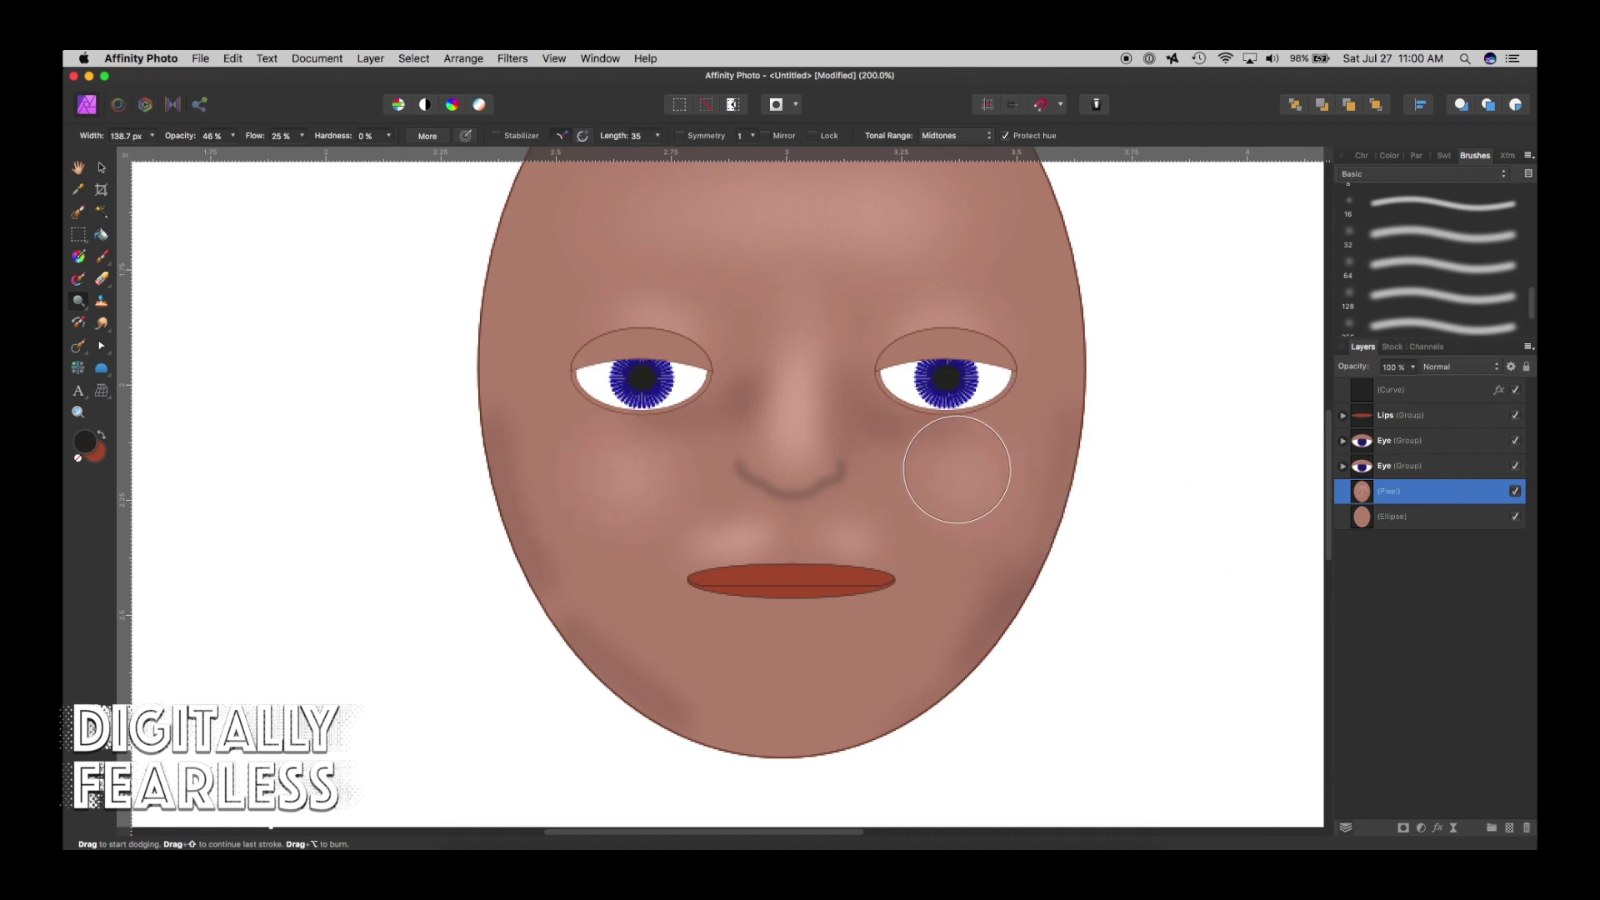
pyautogui.moveTo(958, 468)
pyautogui.mouseDown()
pyautogui.moveTo(1108, 484)
pyautogui.moveTo(945, 473)
pyautogui.moveTo(983, 464)
pyautogui.mouseUp()
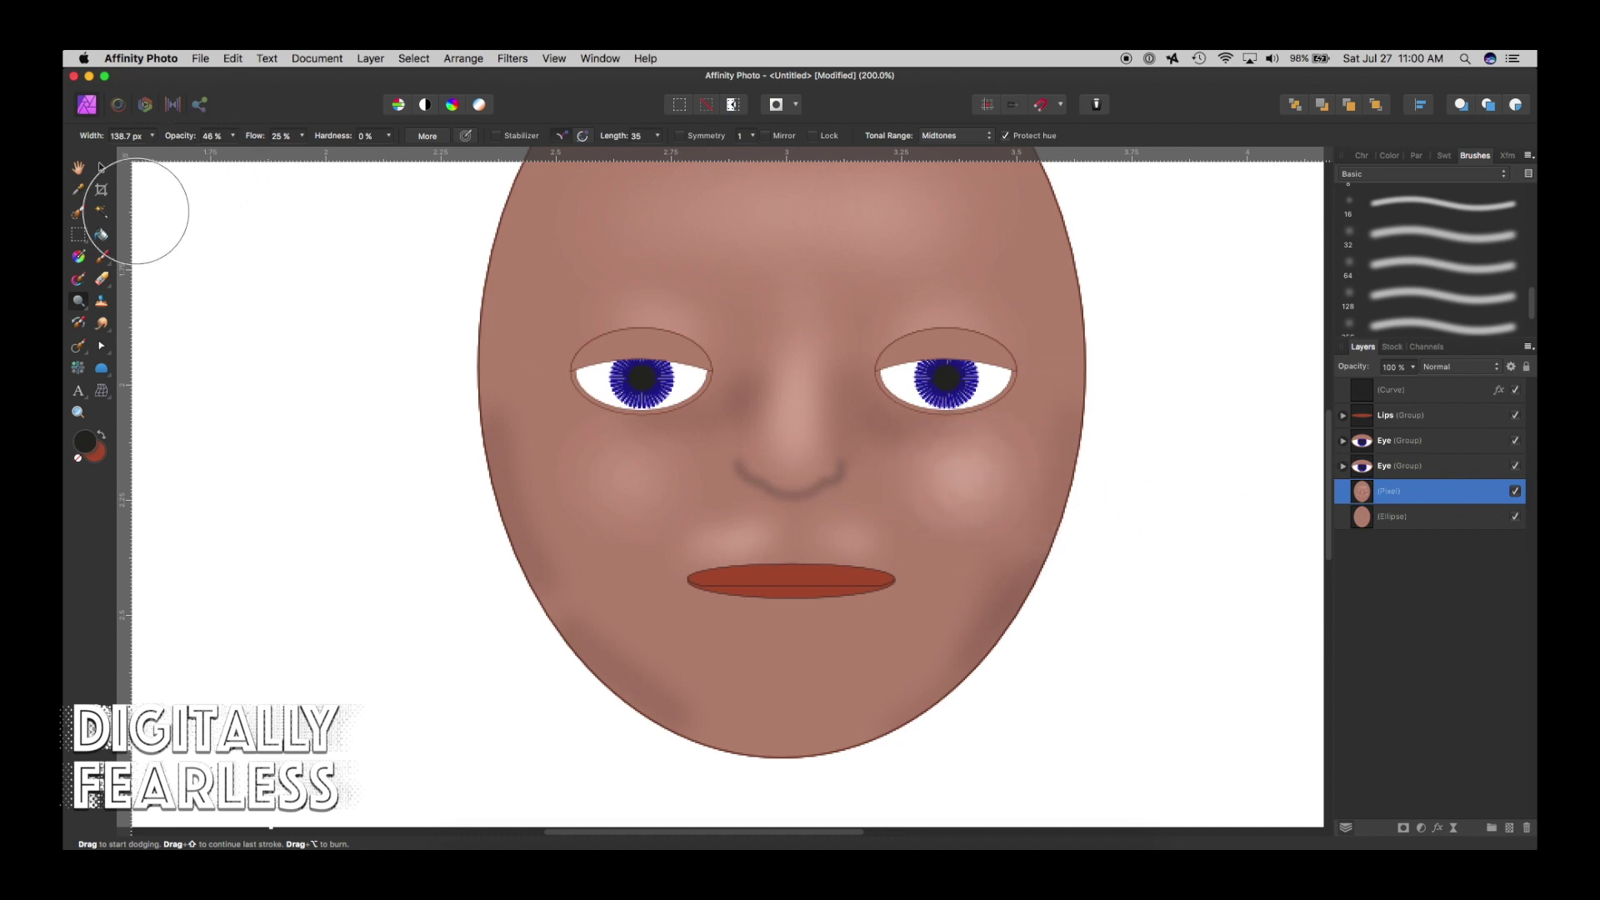
pyautogui.click(101, 166)
pyautogui.click(79, 167)
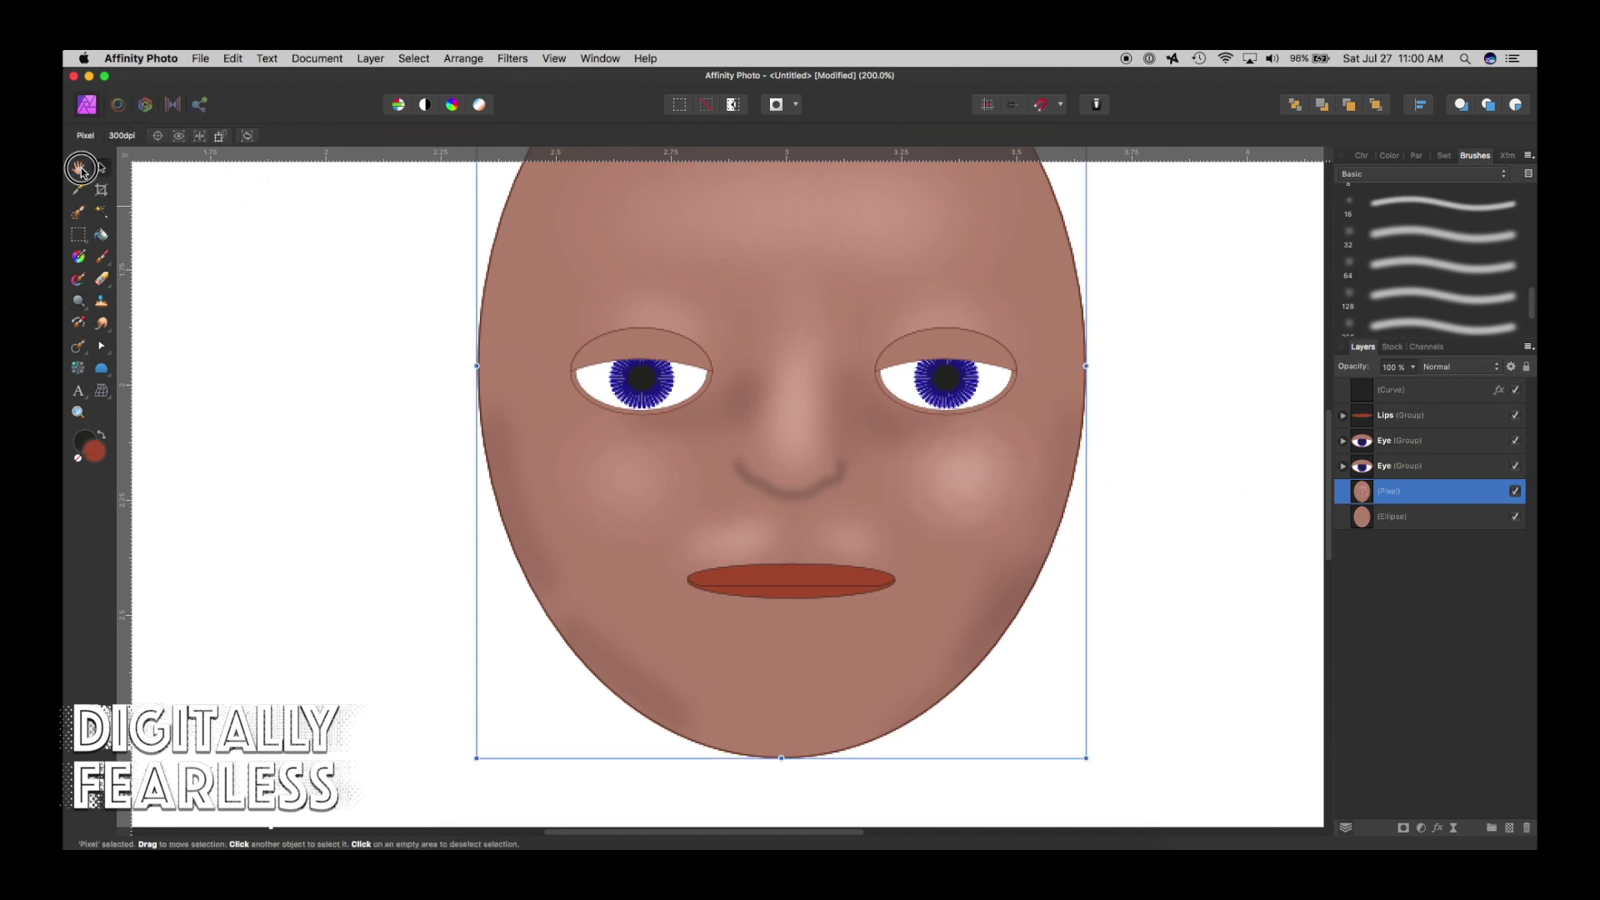
pyautogui.press('super+0')
pyautogui.click(103, 169)
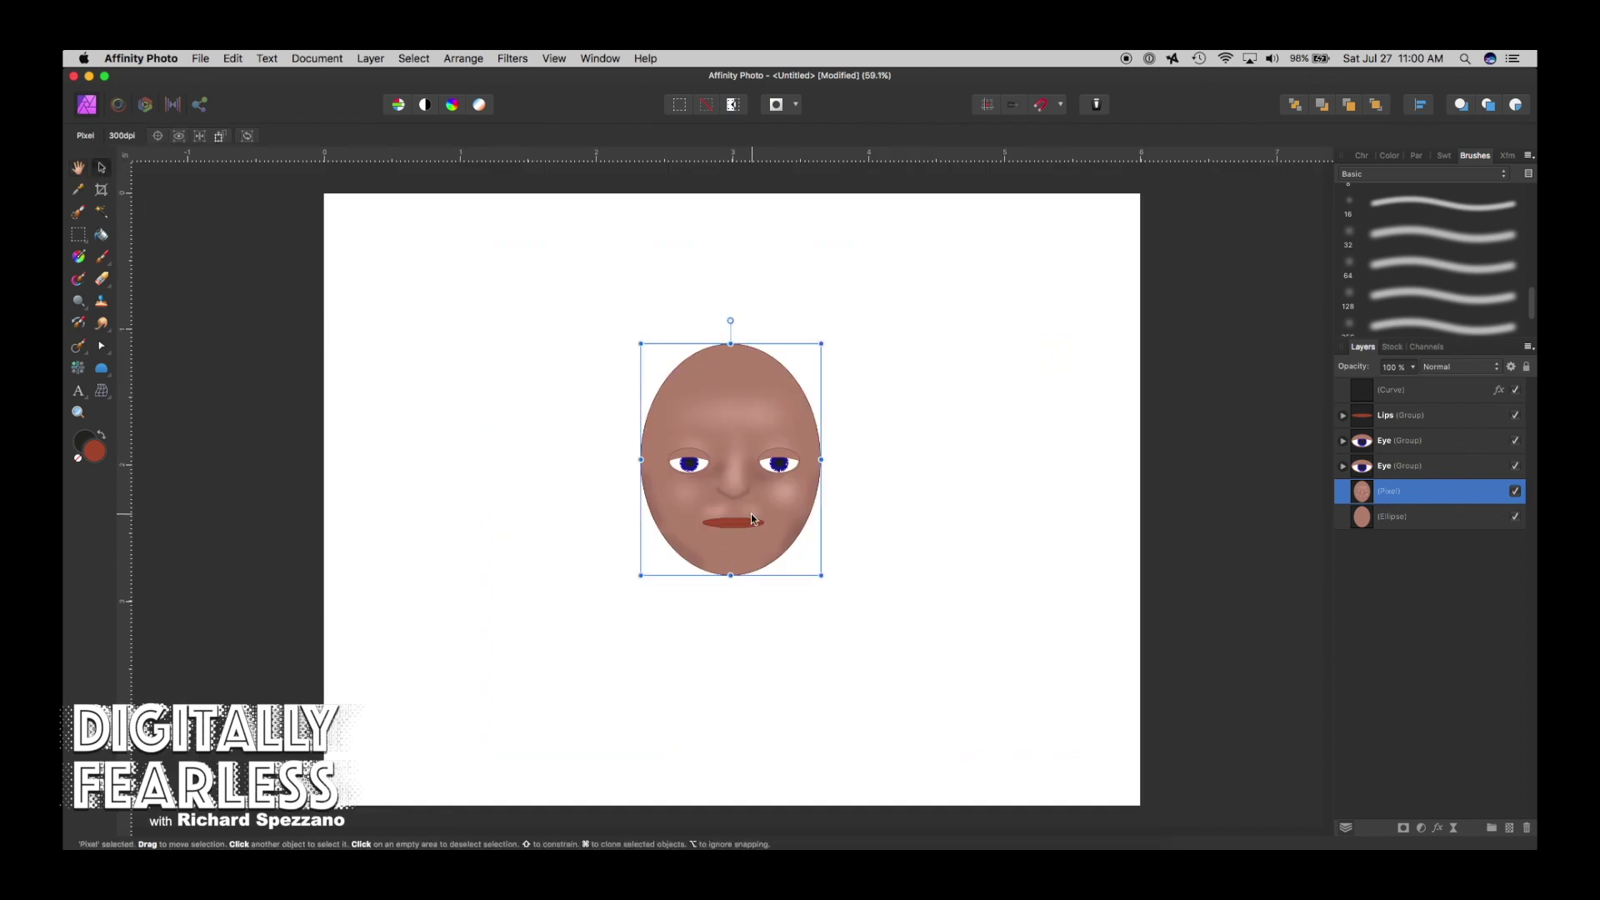
pyautogui.click(78, 302)
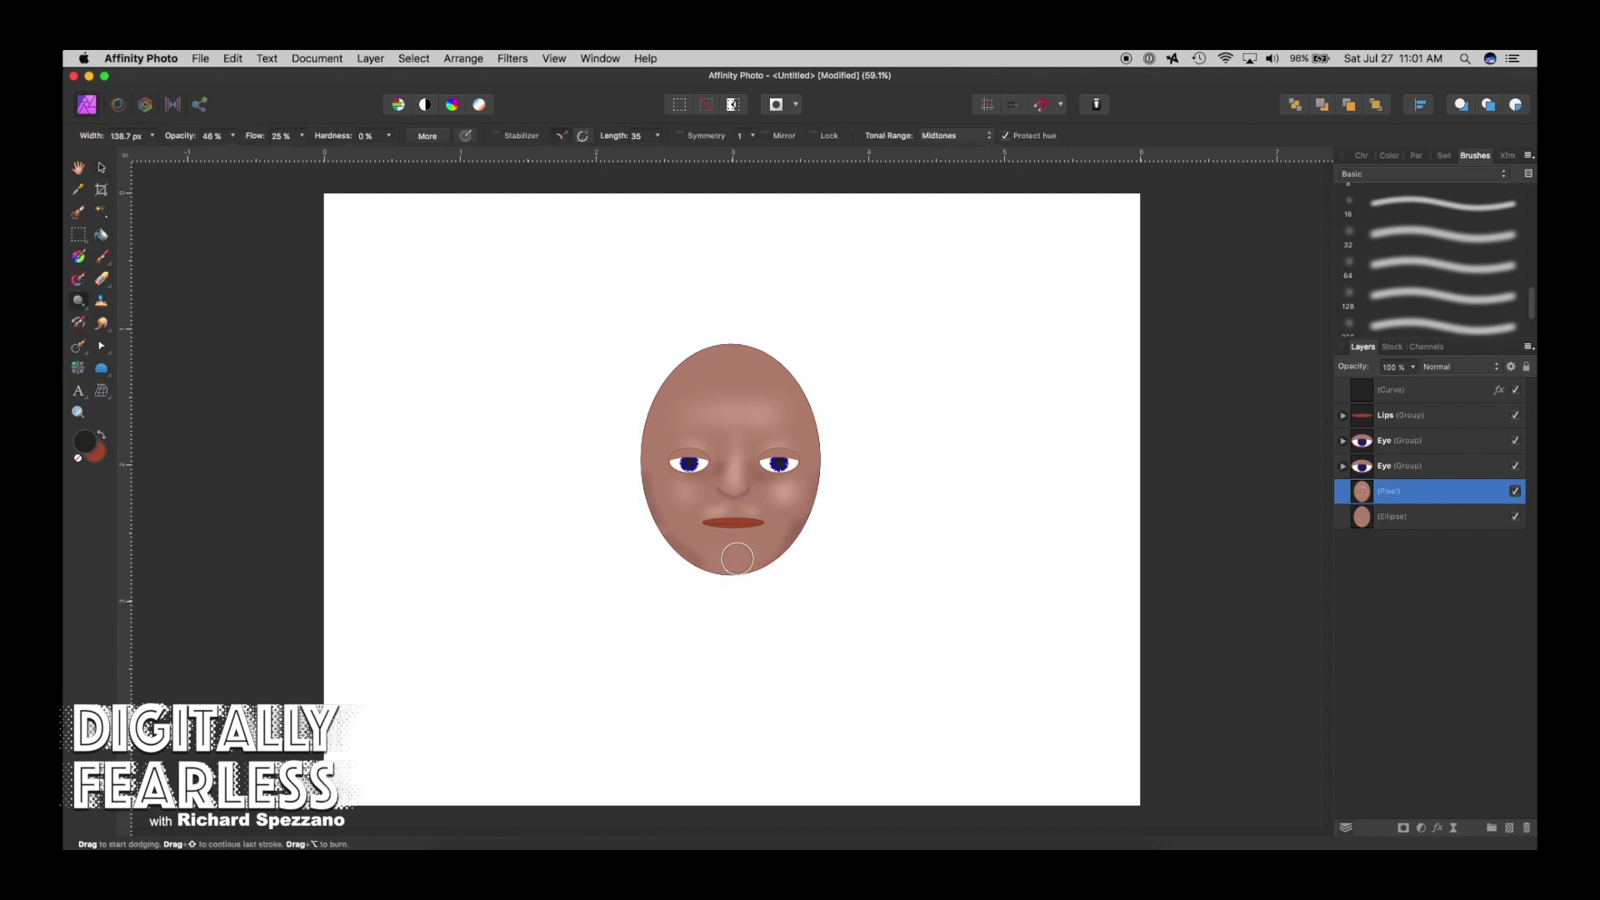
pyautogui.moveTo(737, 558)
pyautogui.mouseDown()
pyautogui.moveTo(732, 537)
pyautogui.moveTo(737, 556)
pyautogui.moveTo(705, 558)
pyautogui.moveTo(758, 555)
pyautogui.moveTo(710, 557)
pyautogui.mouseUp()
pyautogui.click(103, 168)
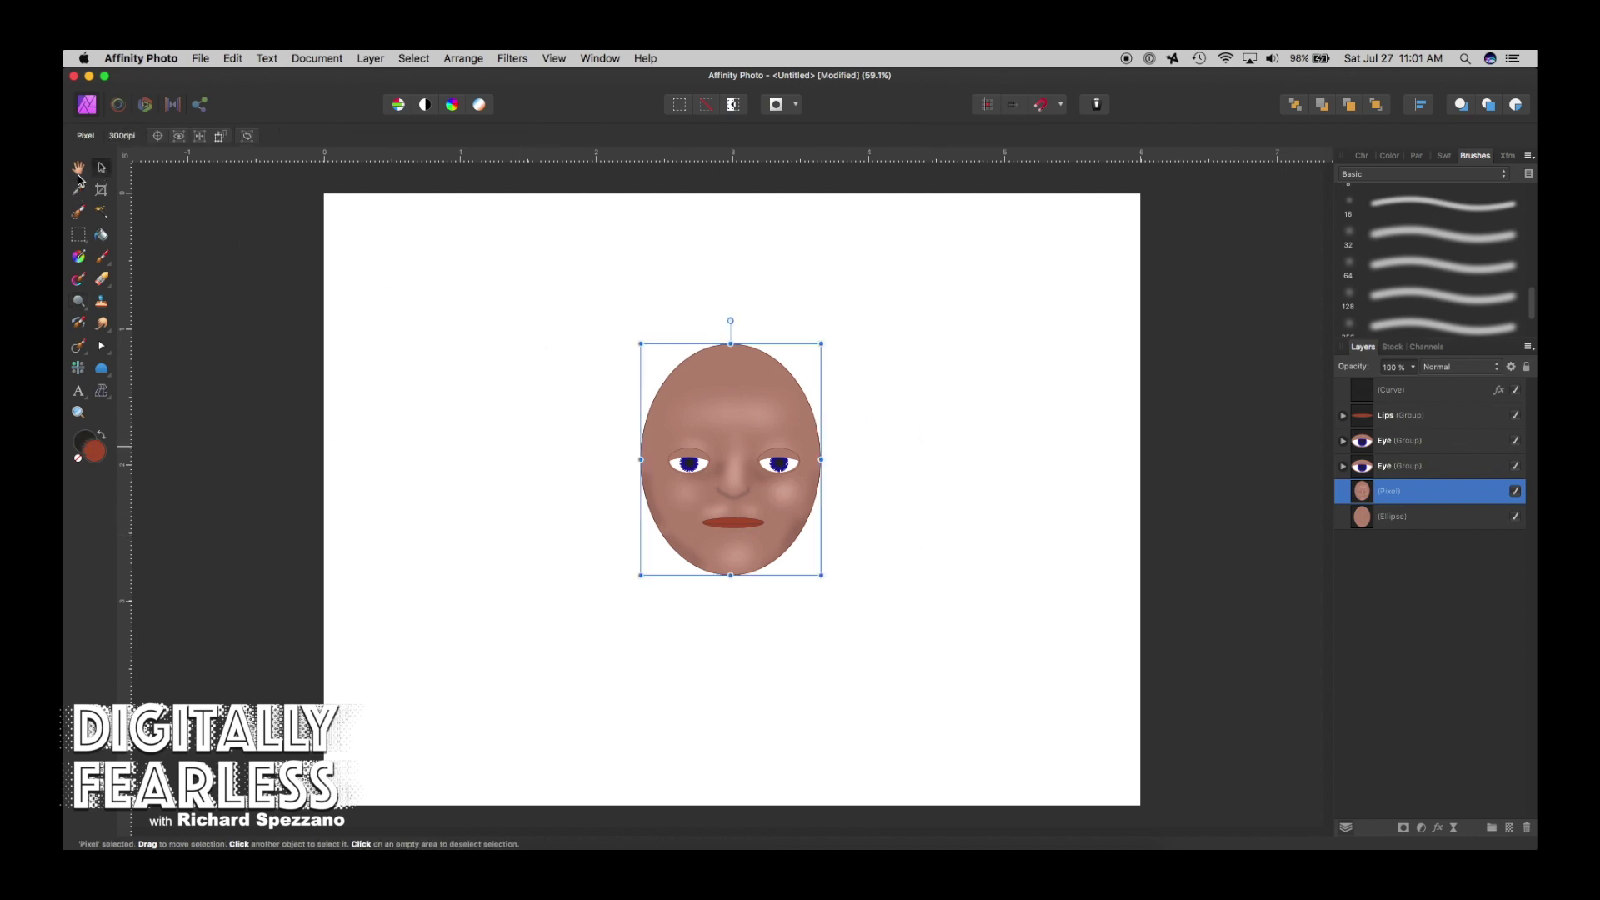
# Zoom to 100% and rename the shaded pixel layer to DodgeBurnFace.
pyautogui.click(78, 170)
pyautogui.click(77, 413)
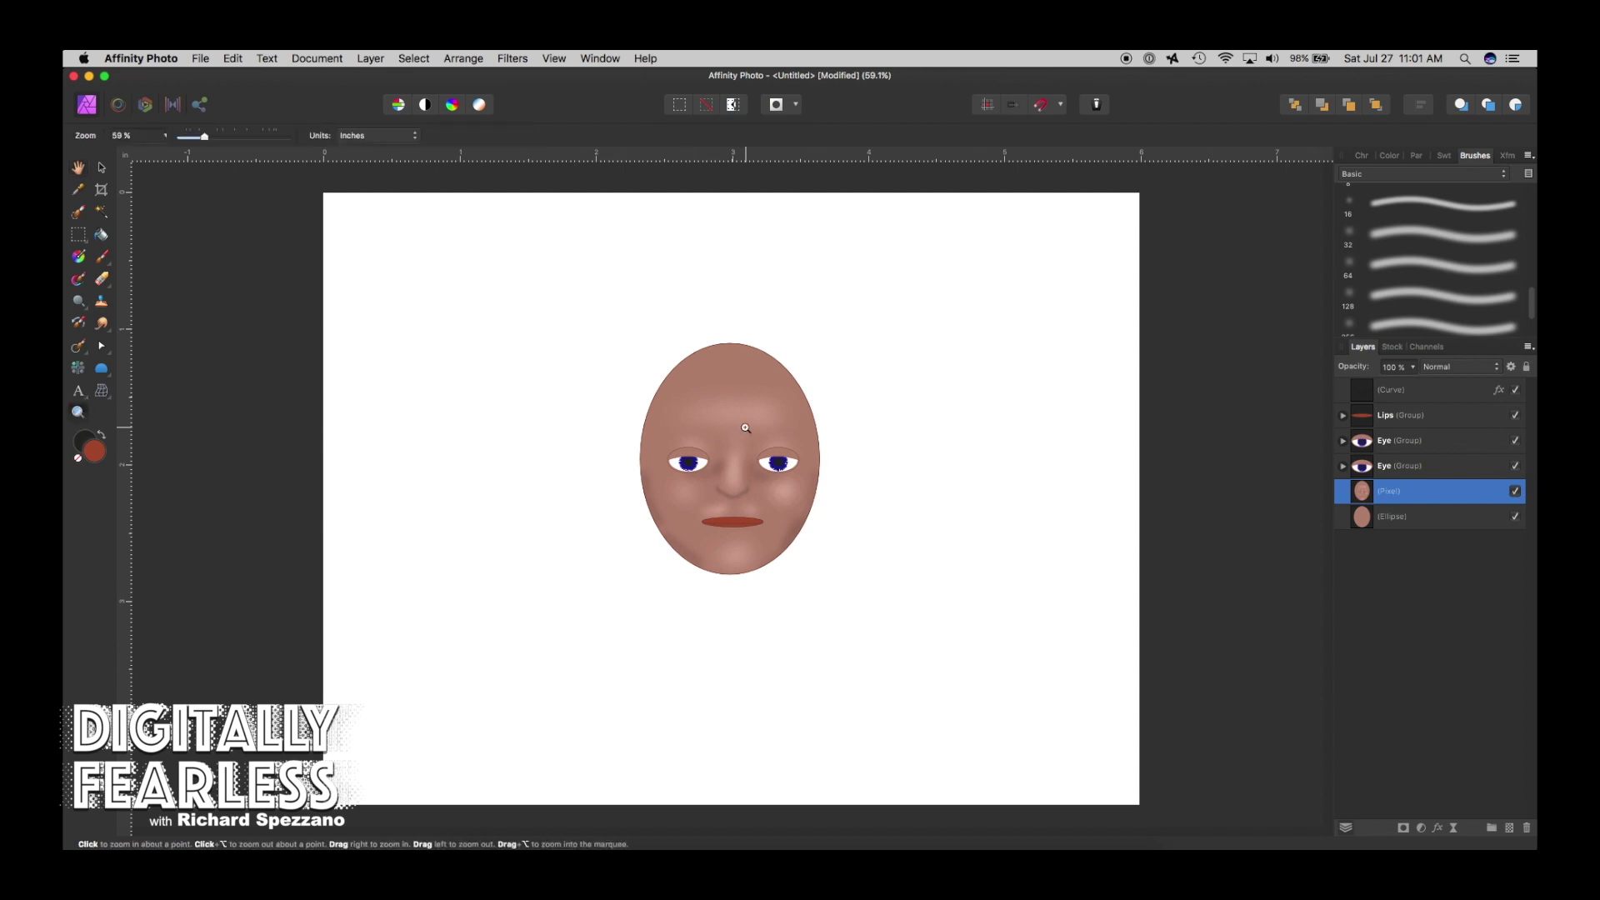
pyautogui.press('super+equal')
pyautogui.press('super+equal')
pyautogui.click(103, 169)
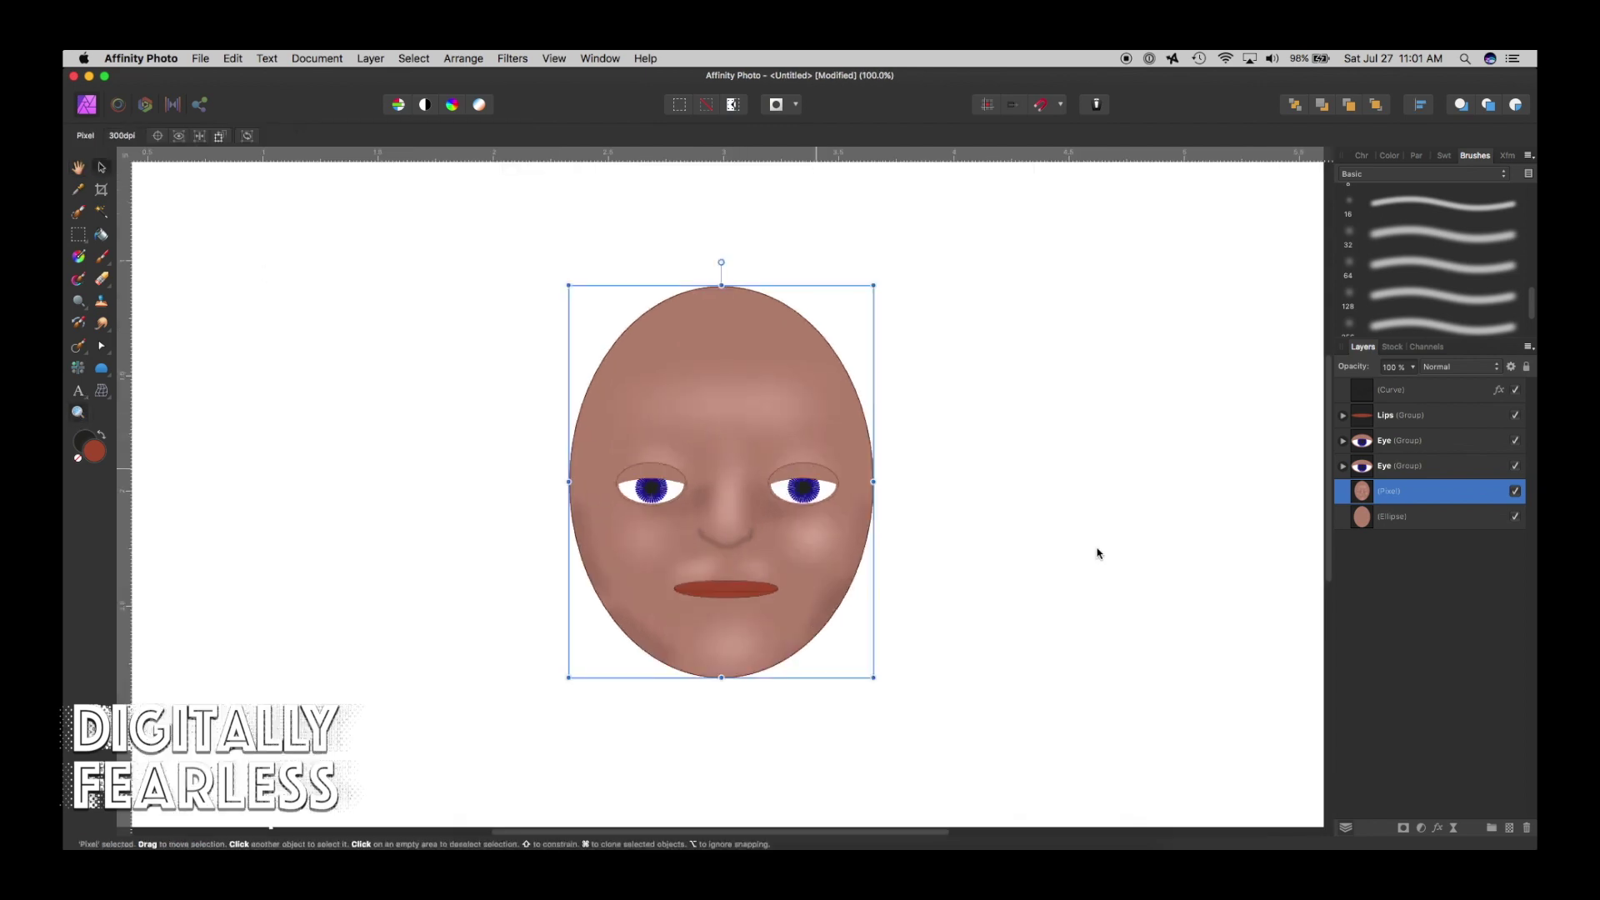
pyautogui.doubleClick(1399, 495)
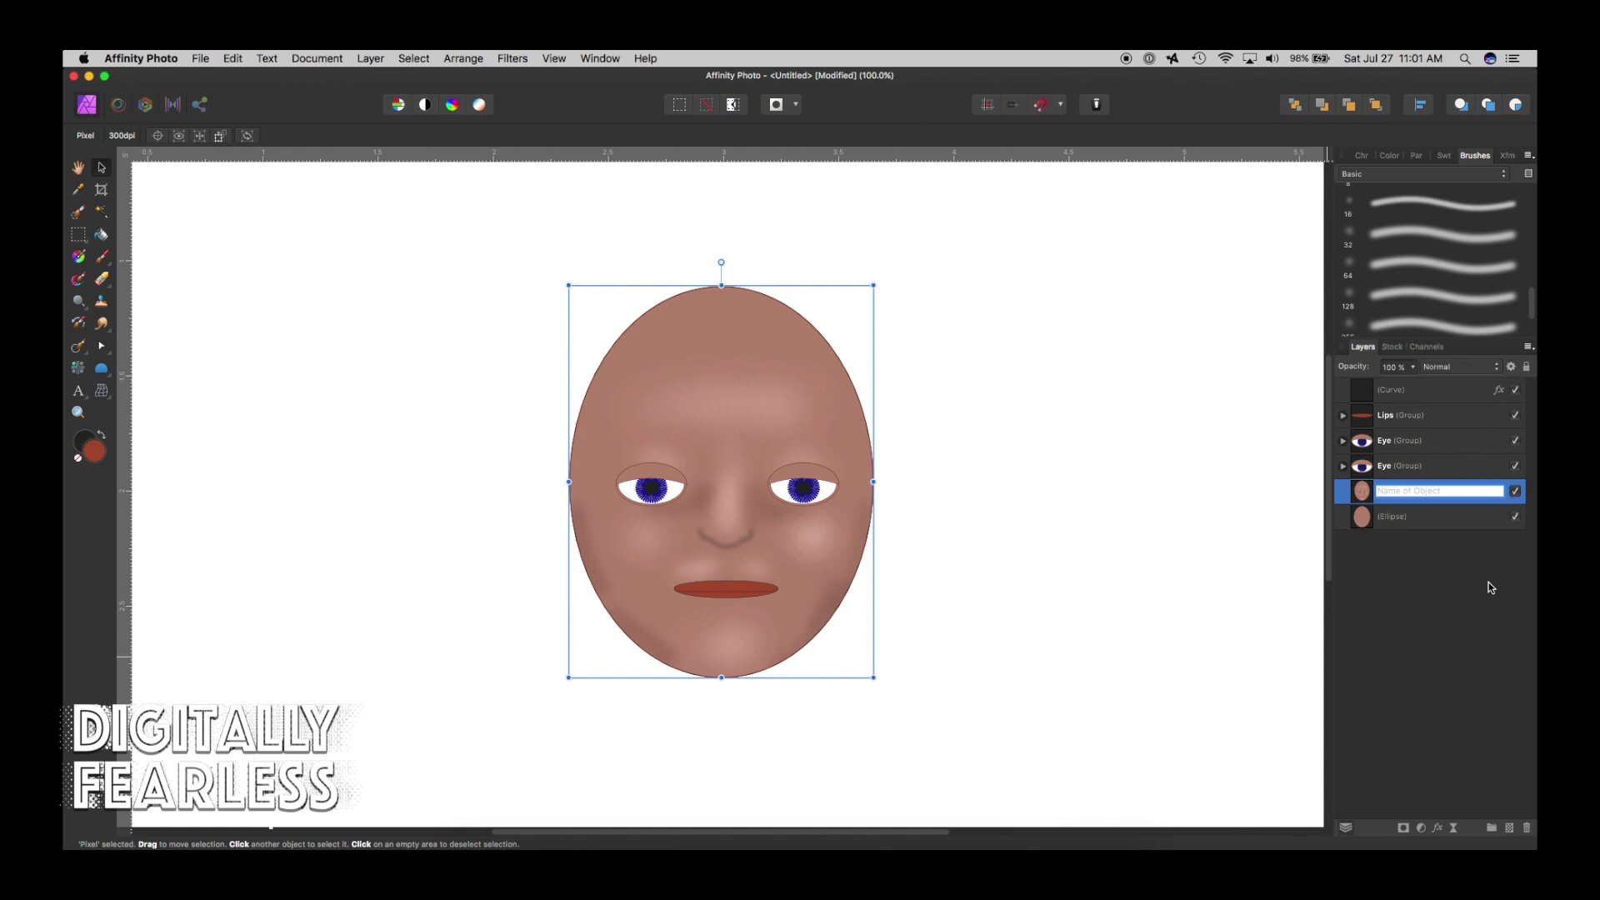
pyautogui.write('S')
pyautogui.press('BackSpace')
pyautogui.write('DodgeBurnFace')
pyautogui.click(1367, 526)
pyautogui.click(1383, 491)
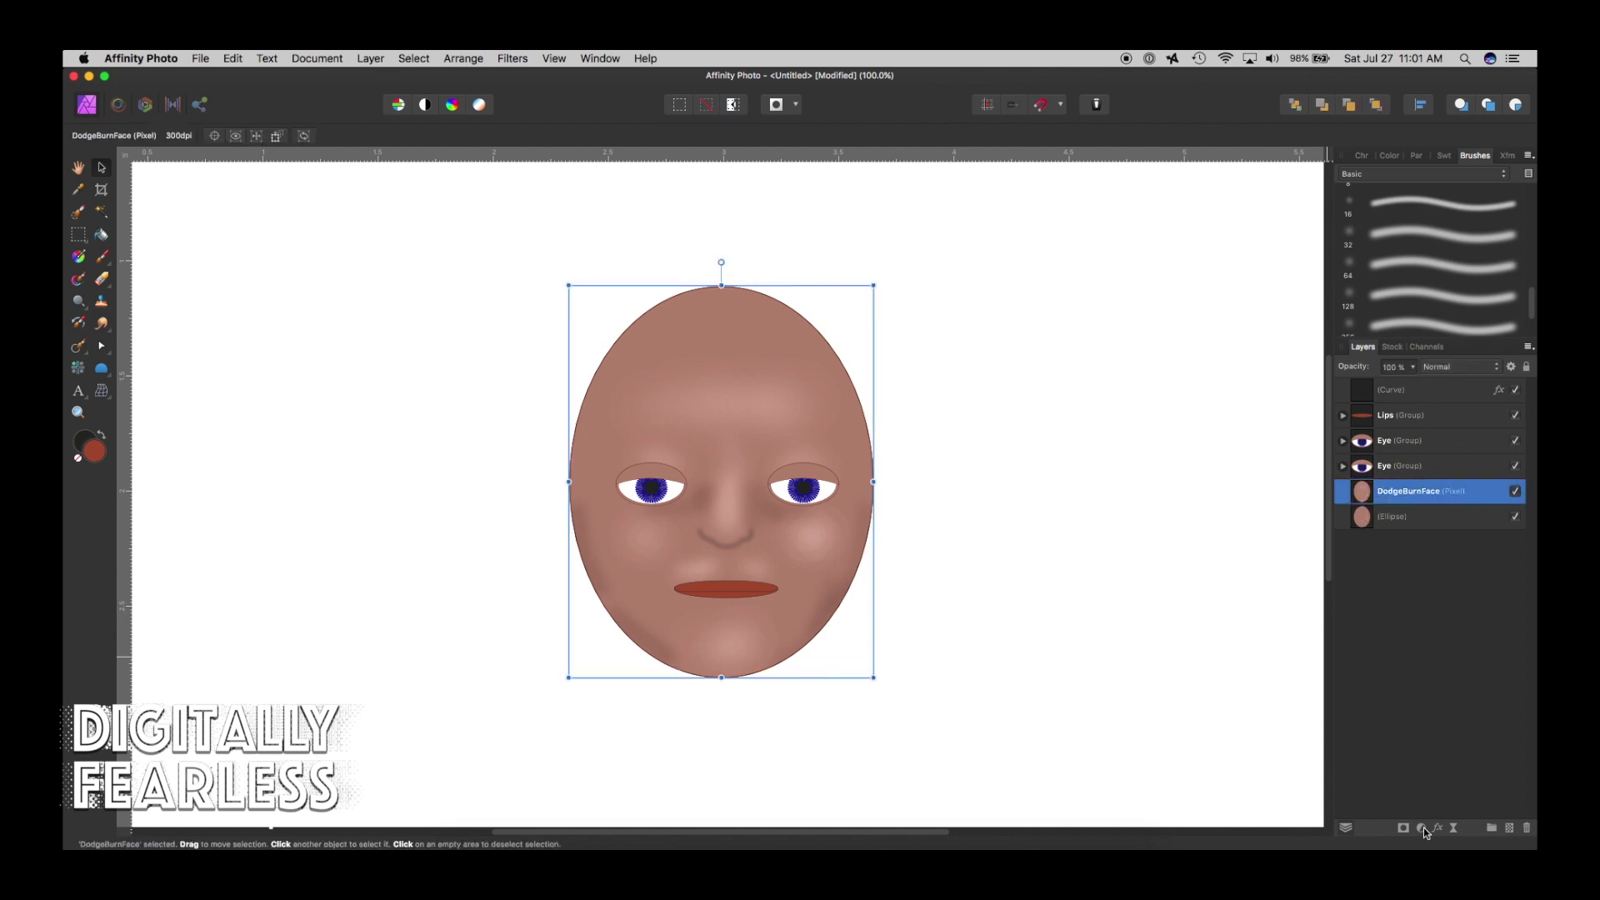
# Give DodgeBurnFace a Gaussian Blur with Preserve alpha ticked, then close Layer Effects.
pyautogui.click(1436, 826)
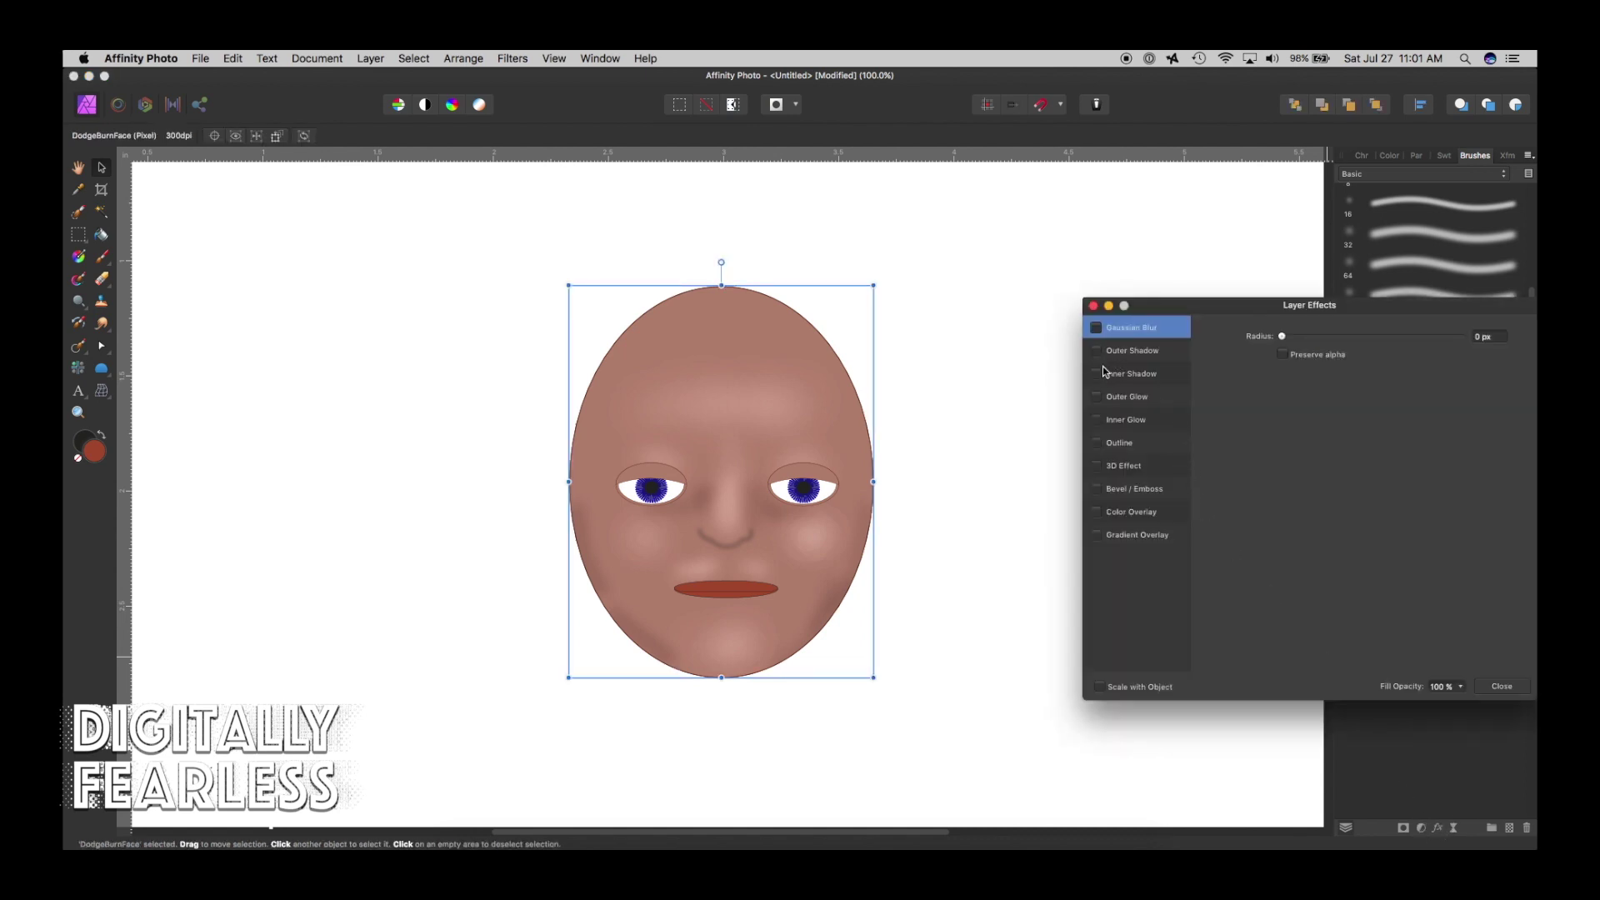
pyautogui.moveTo(1281, 335); pyautogui.dragTo(1377, 343)
pyautogui.click(1284, 355)
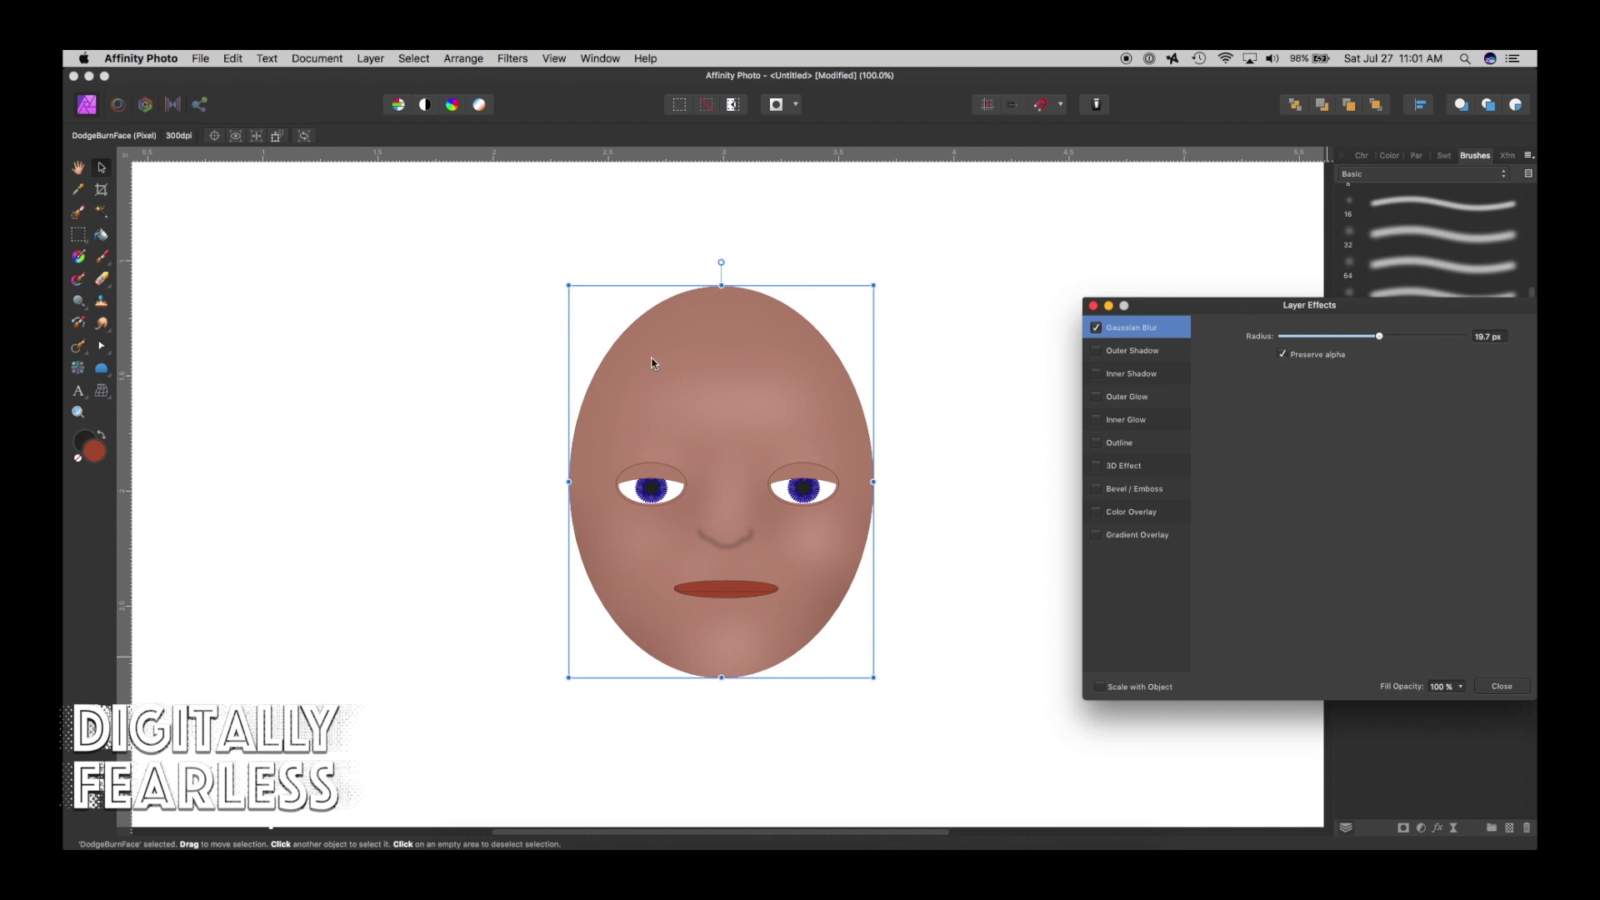
pyautogui.click(1094, 306)
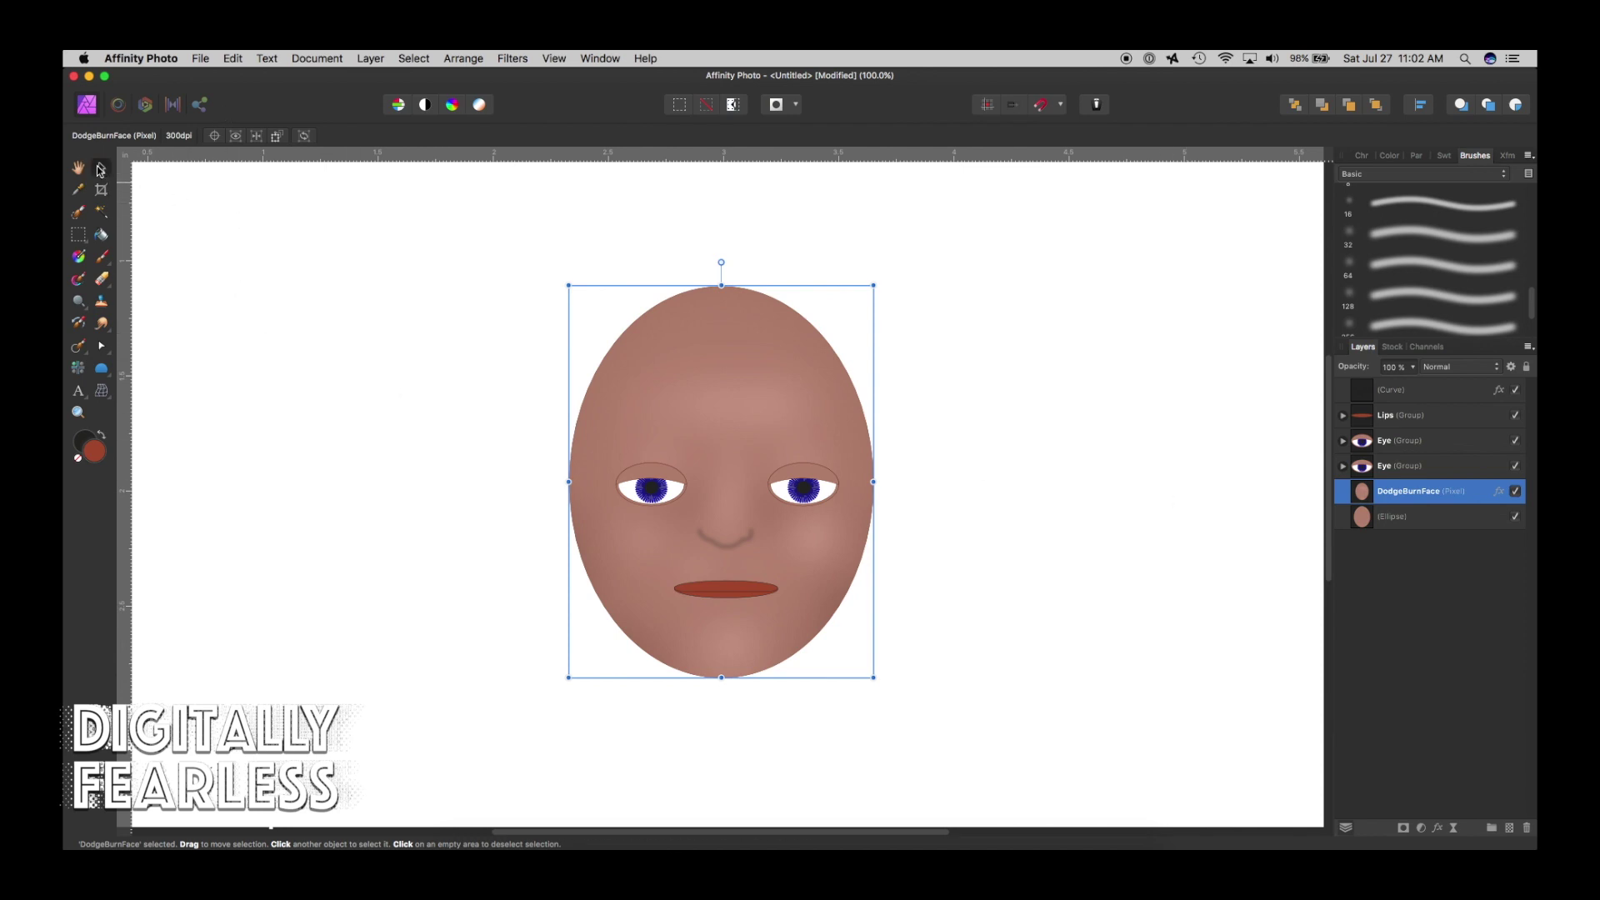
# Make the curve layer visible and rename it Nose.
pyautogui.click(1124, 347)
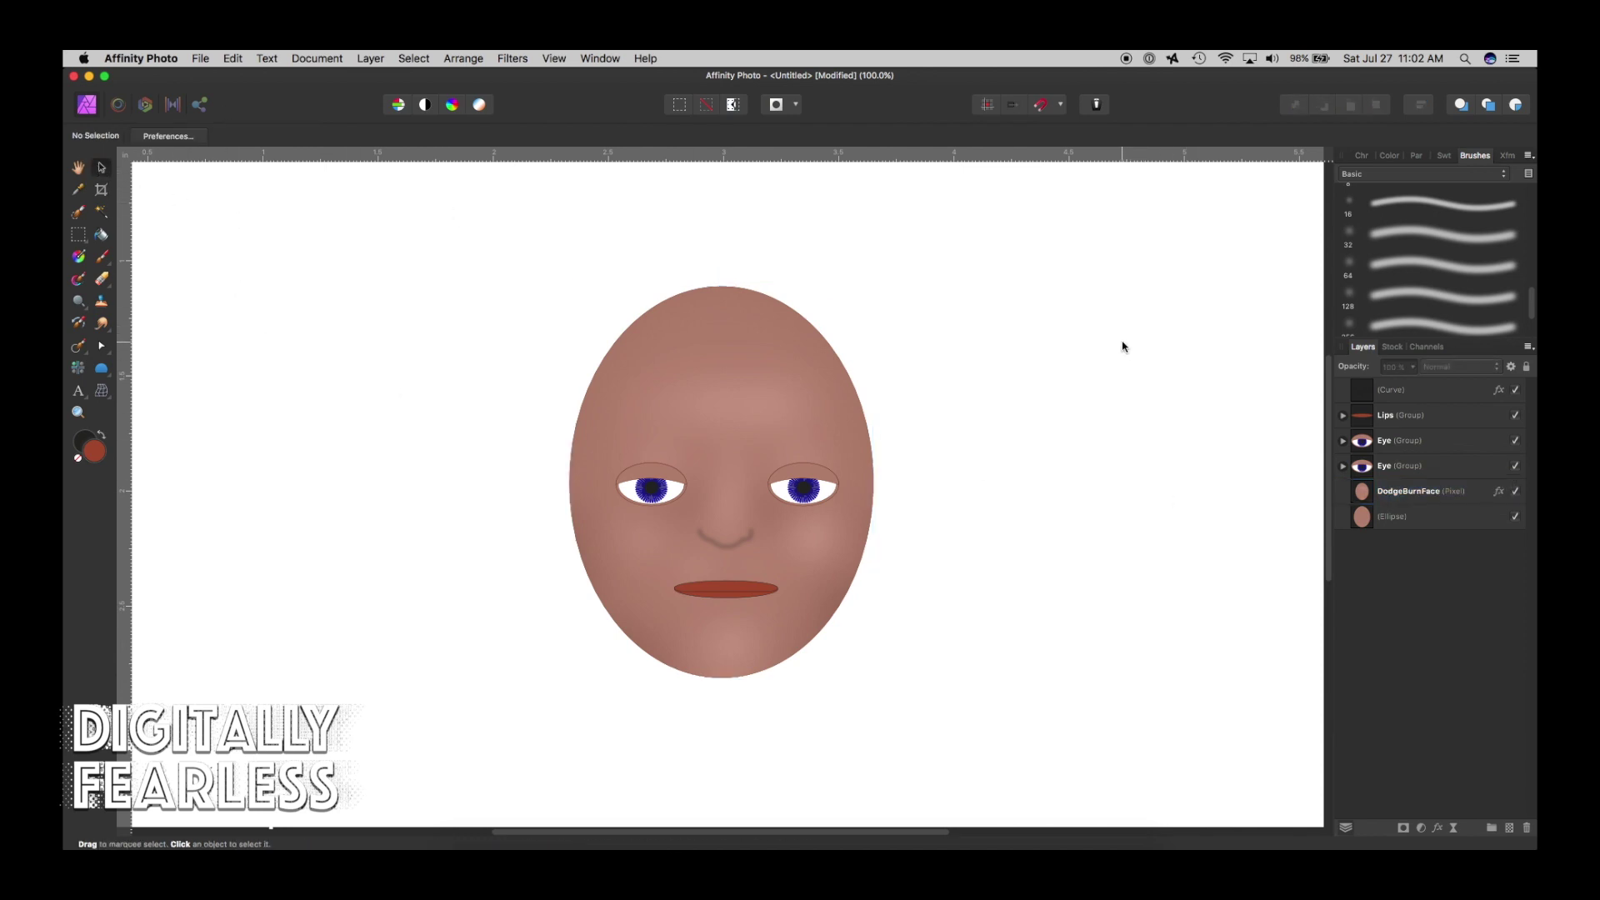
pyautogui.click(1368, 388)
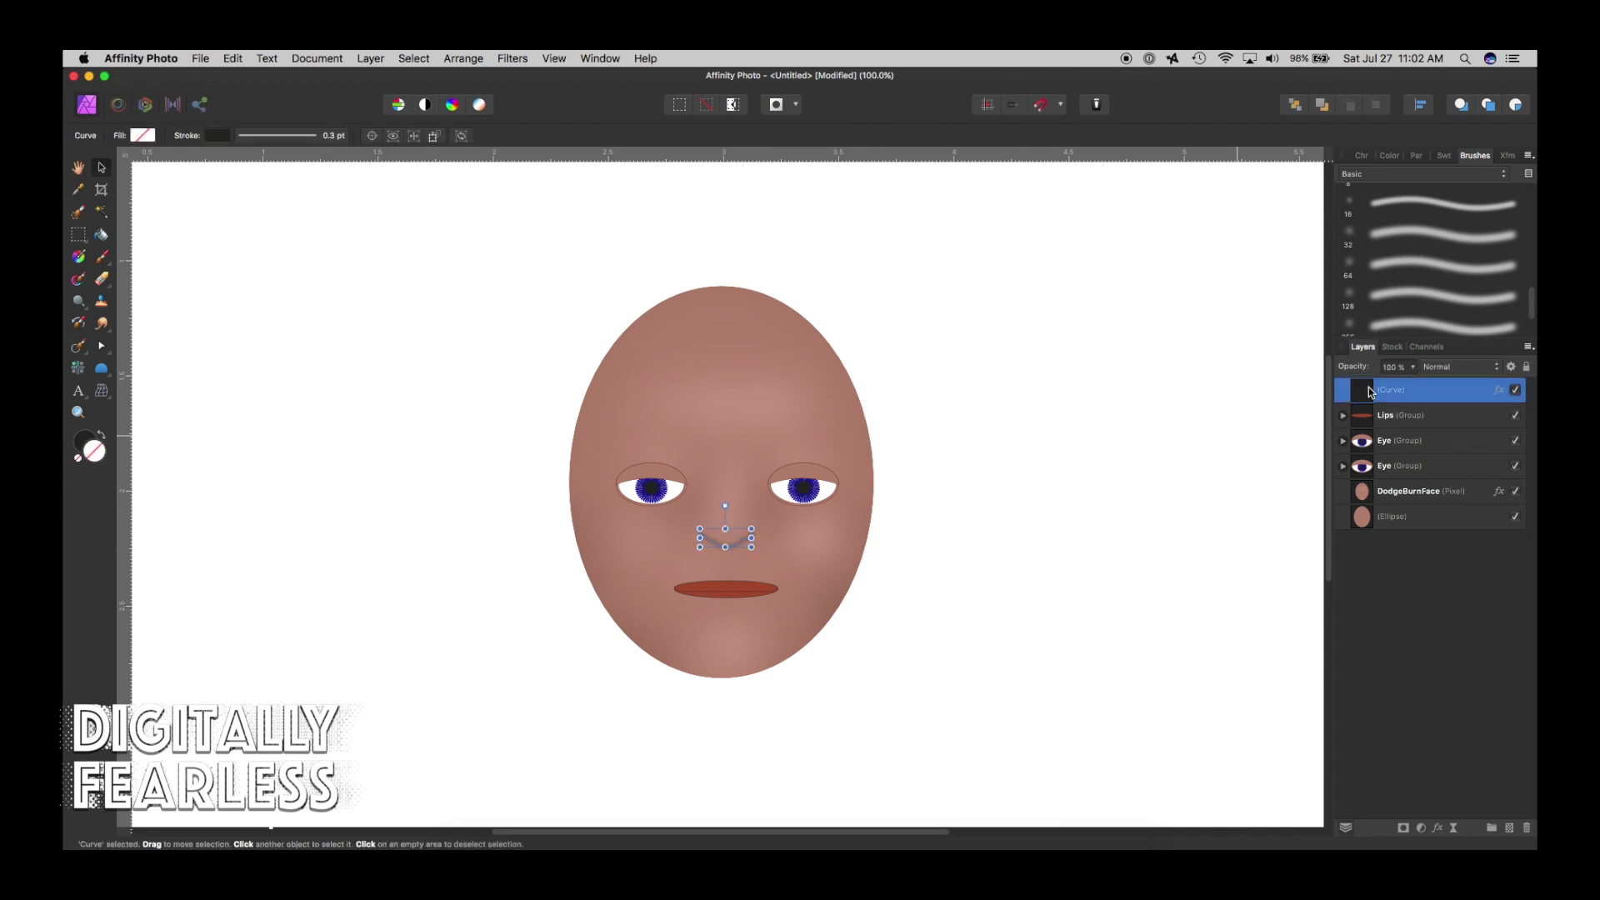
pyautogui.click(1515, 390)
pyautogui.doubleClick(1391, 393)
pyautogui.write('Nose')
pyautogui.press('Return')
pyautogui.click(1450, 667)
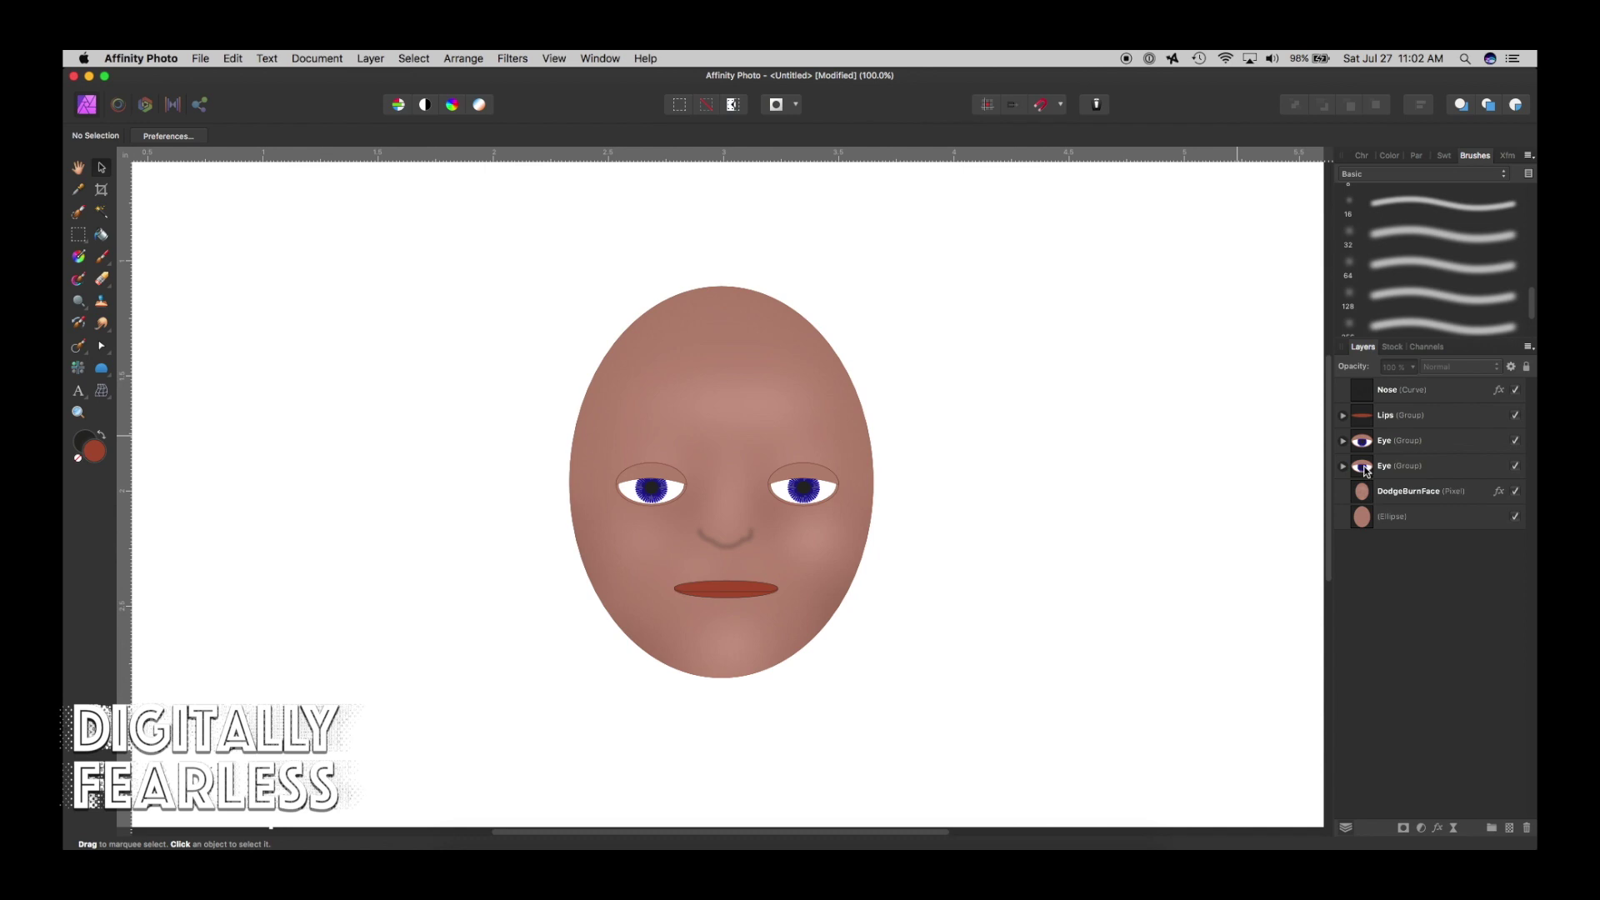
# Group all six face layers with Cmd+G and name the group Face.
pyautogui.click(1361, 519)
pyautogui.keyDown('shift'); pyautogui.click(1367, 395); pyautogui.keyUp('shift')
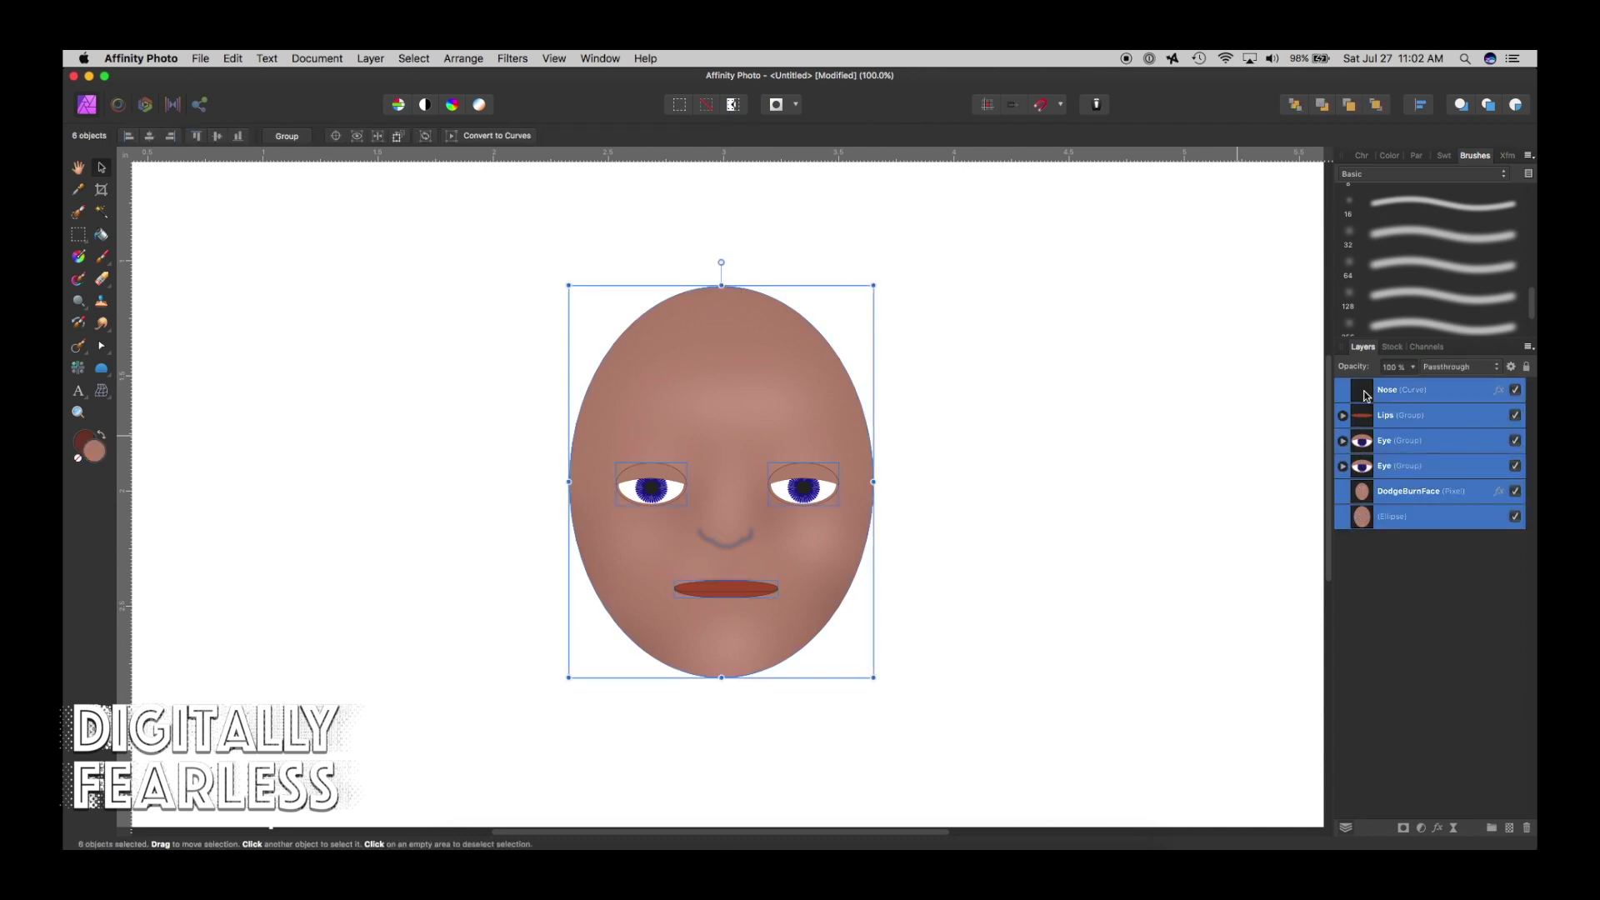
pyautogui.press('super+g')
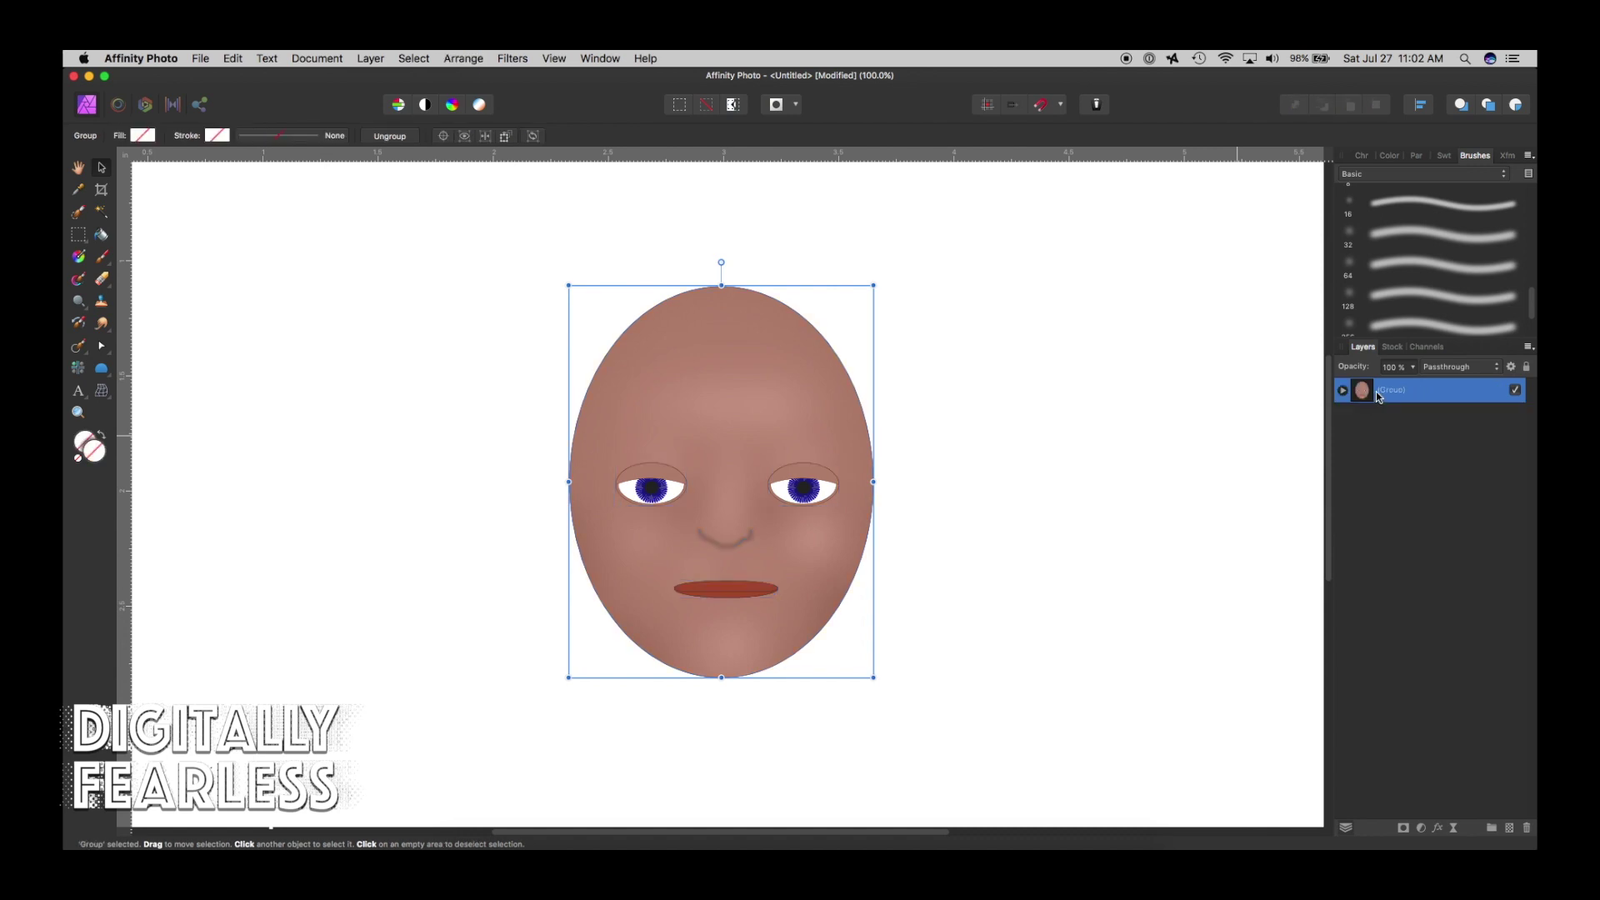
pyautogui.doubleClick(1396, 392)
pyautogui.write('Face')
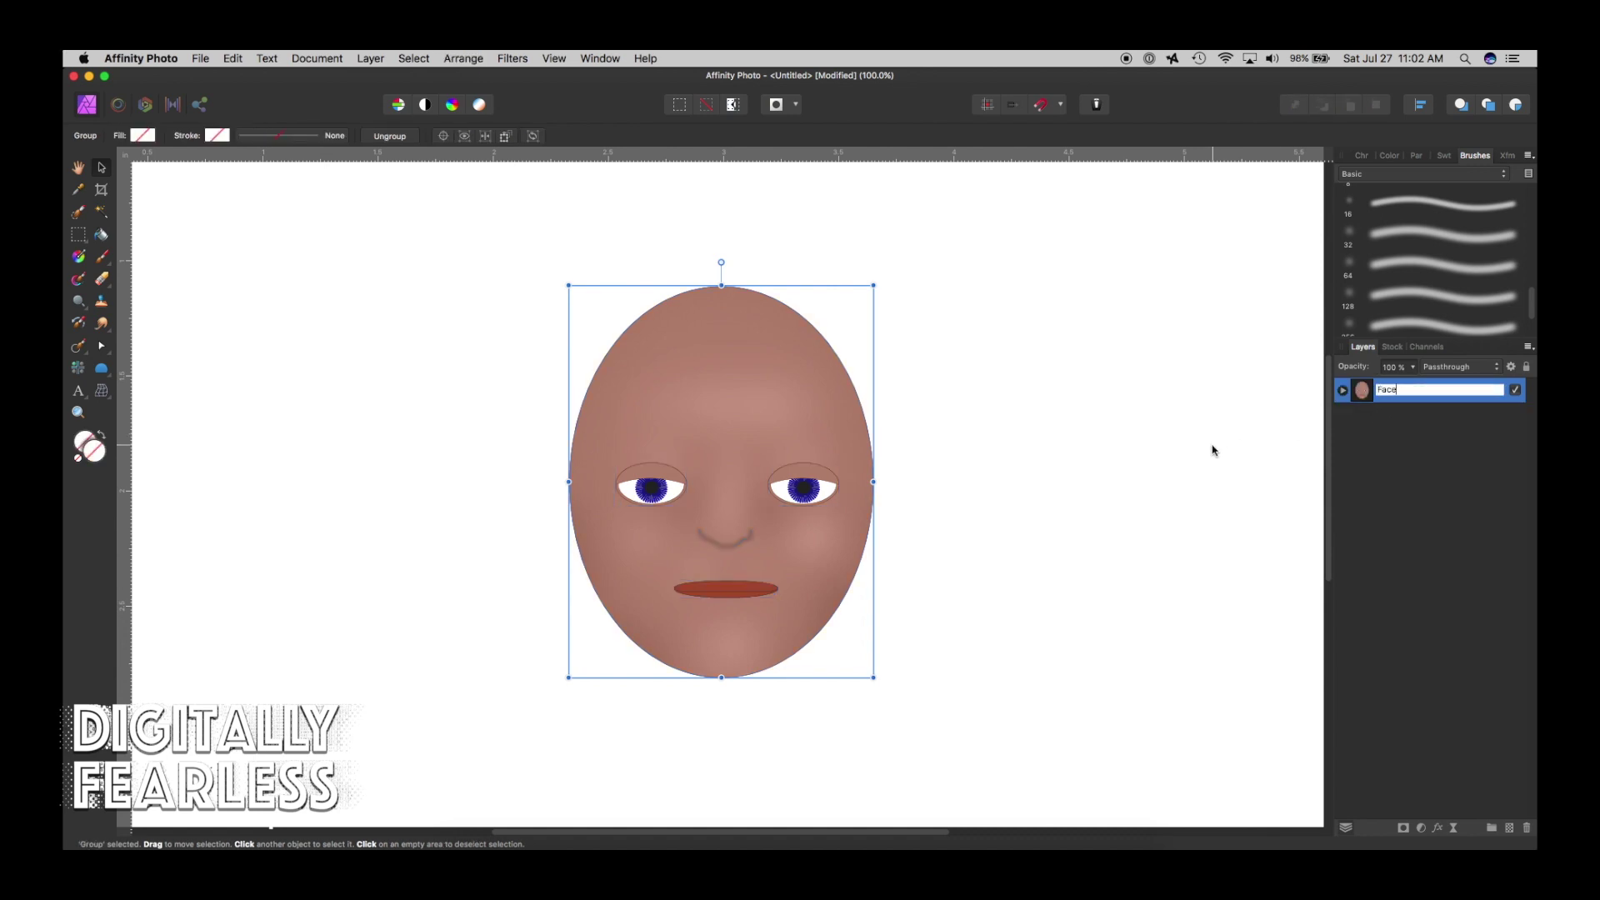
pyautogui.click(1204, 487)
pyautogui.click(610, 417)
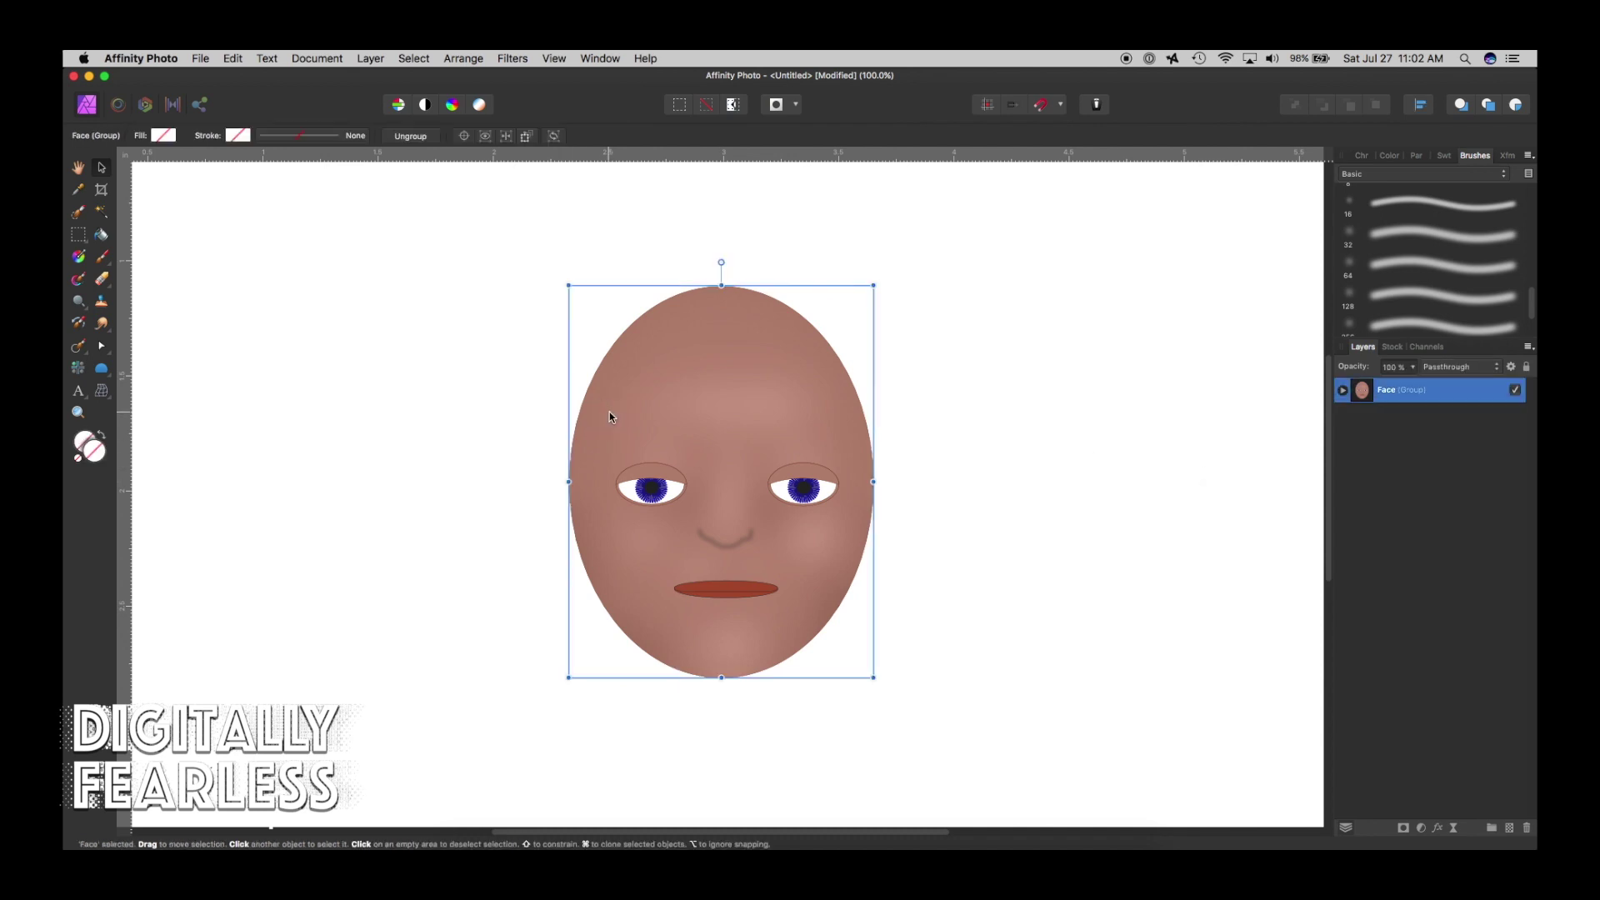
pyautogui.click(266, 369)
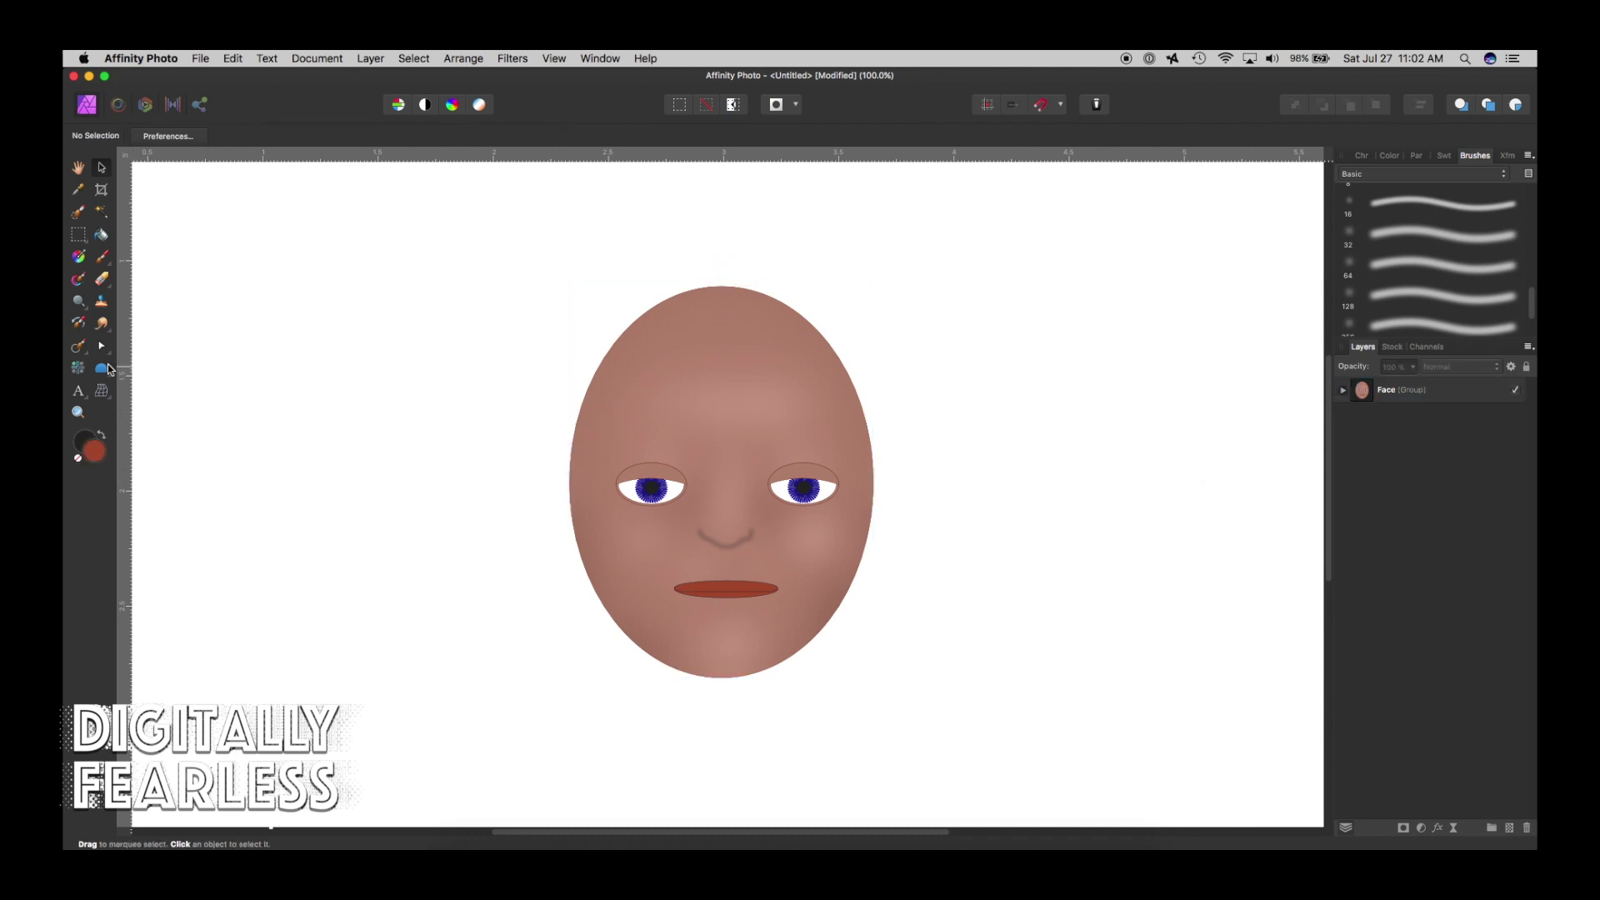
# Draw a red cloud shape across the top of the head with the Cloud tool.
pyautogui.click(103, 368)
pyautogui.moveTo(103, 368); pyautogui.dragTo(148, 675)
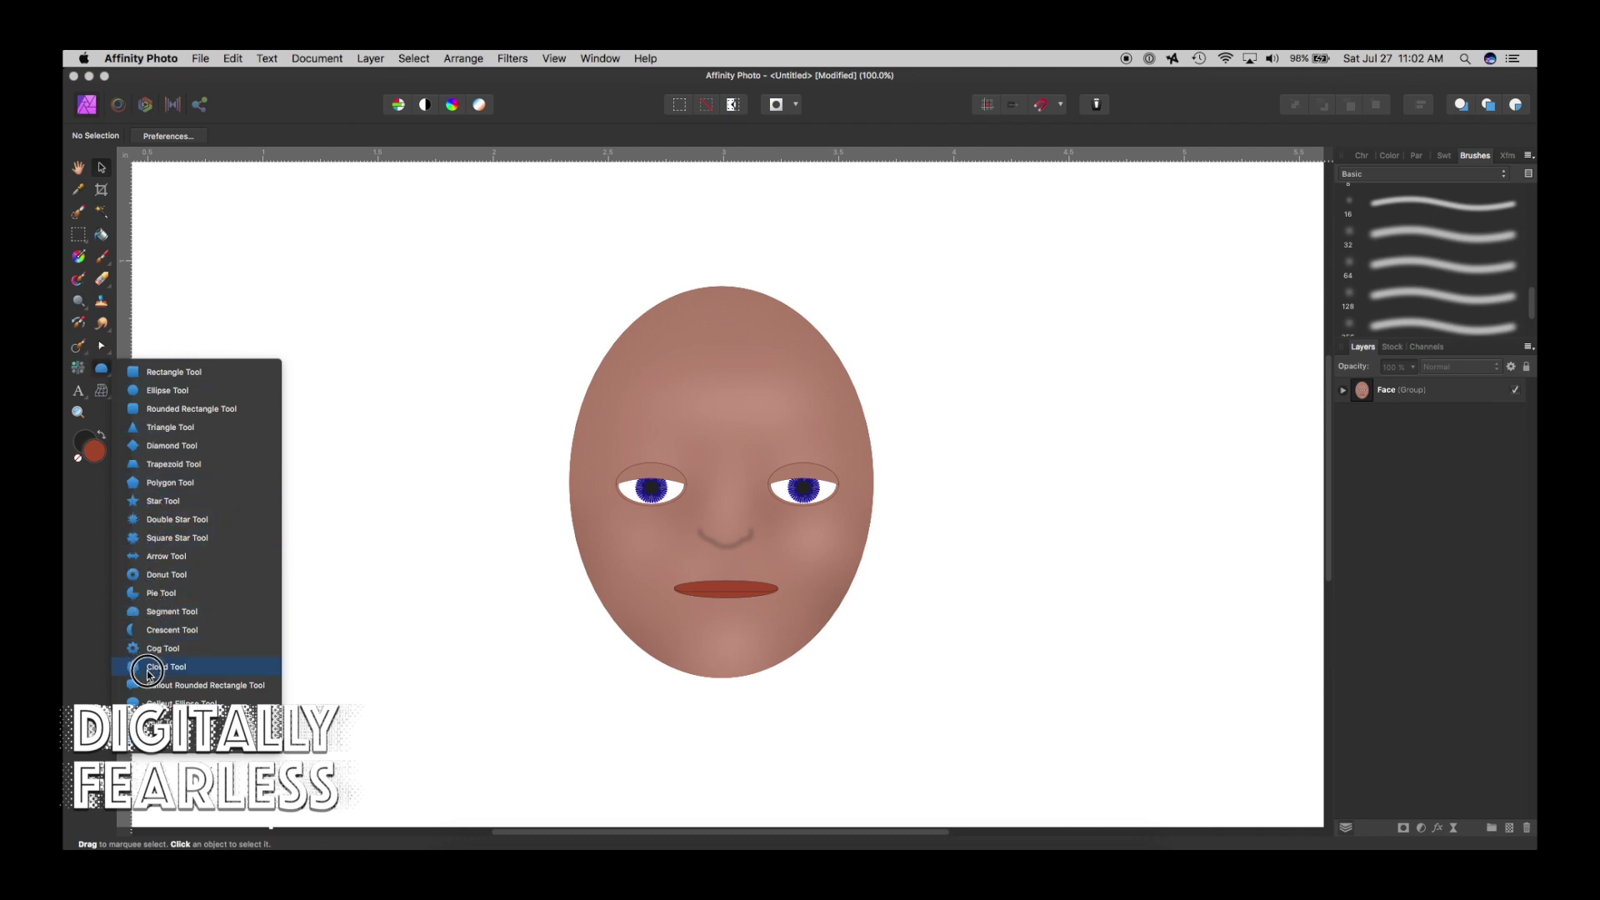
pyautogui.moveTo(149, 675); pyautogui.dragTo(144, 663)
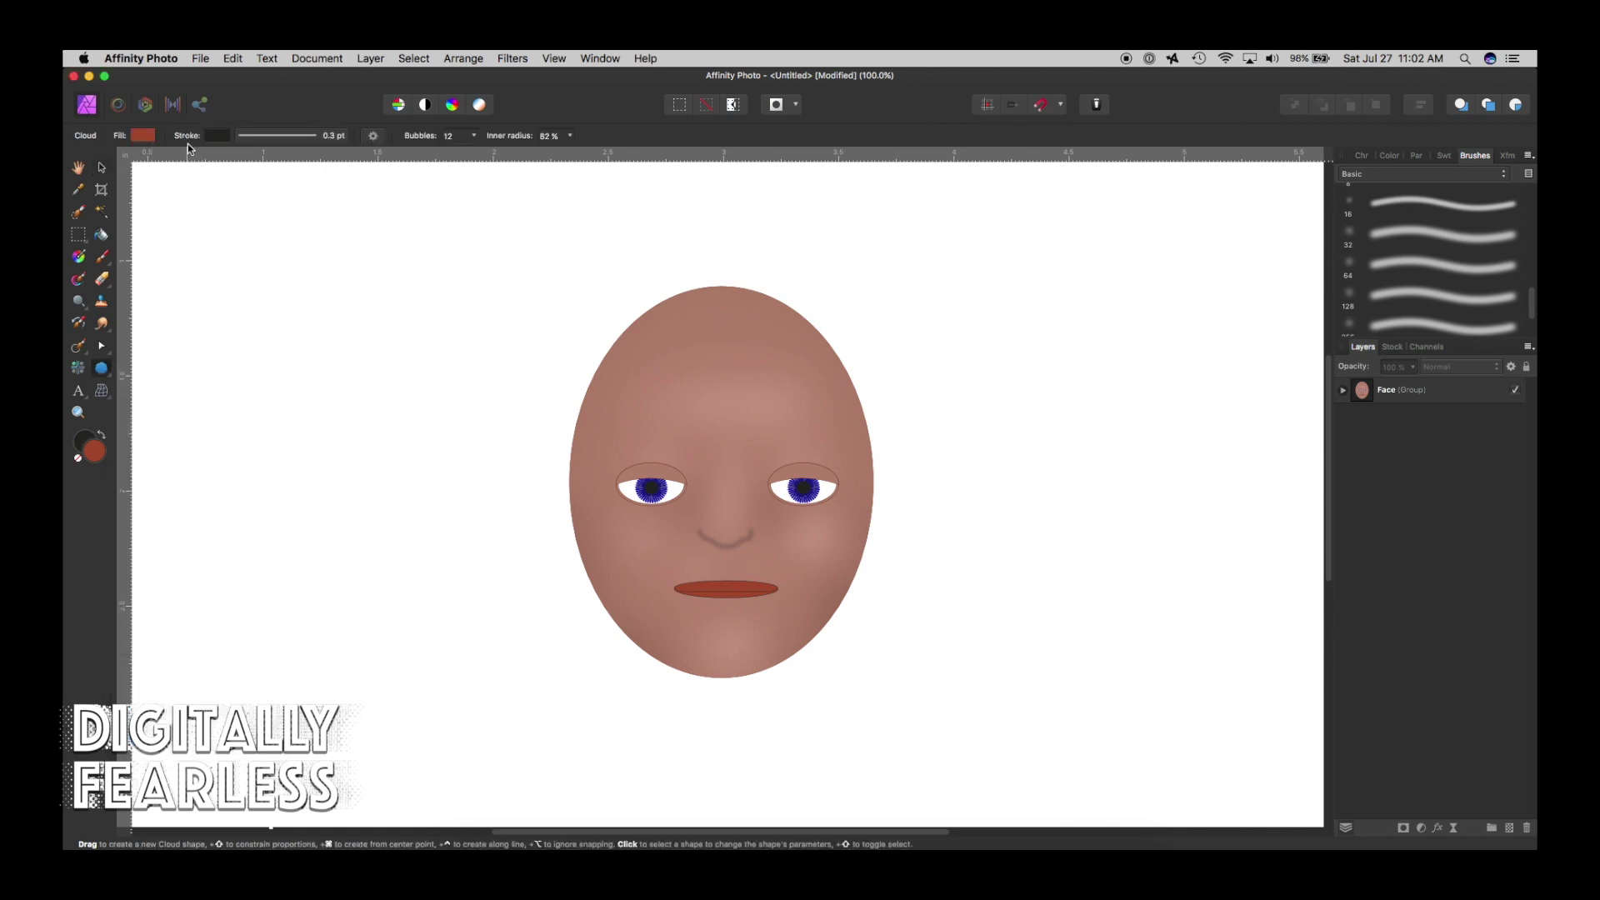
pyautogui.moveTo(484, 274); pyautogui.dragTo(851, 414)
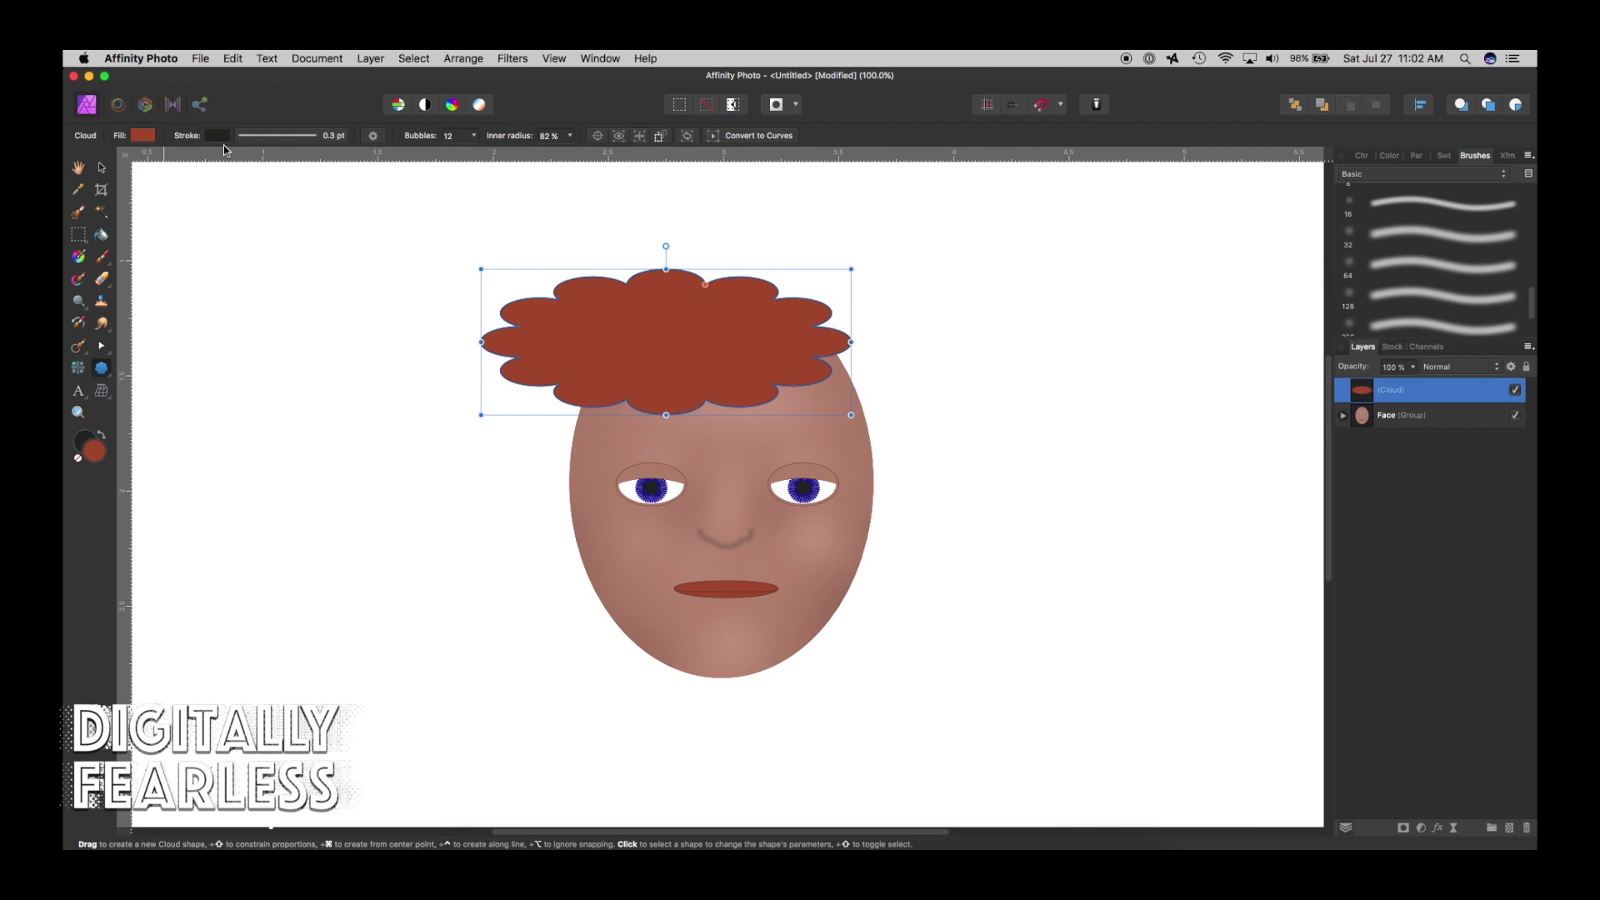
# Give the cloud 13 bubbles and 80% inner radius, reposition it, and narrow its left side.
pyautogui.click(101, 169)
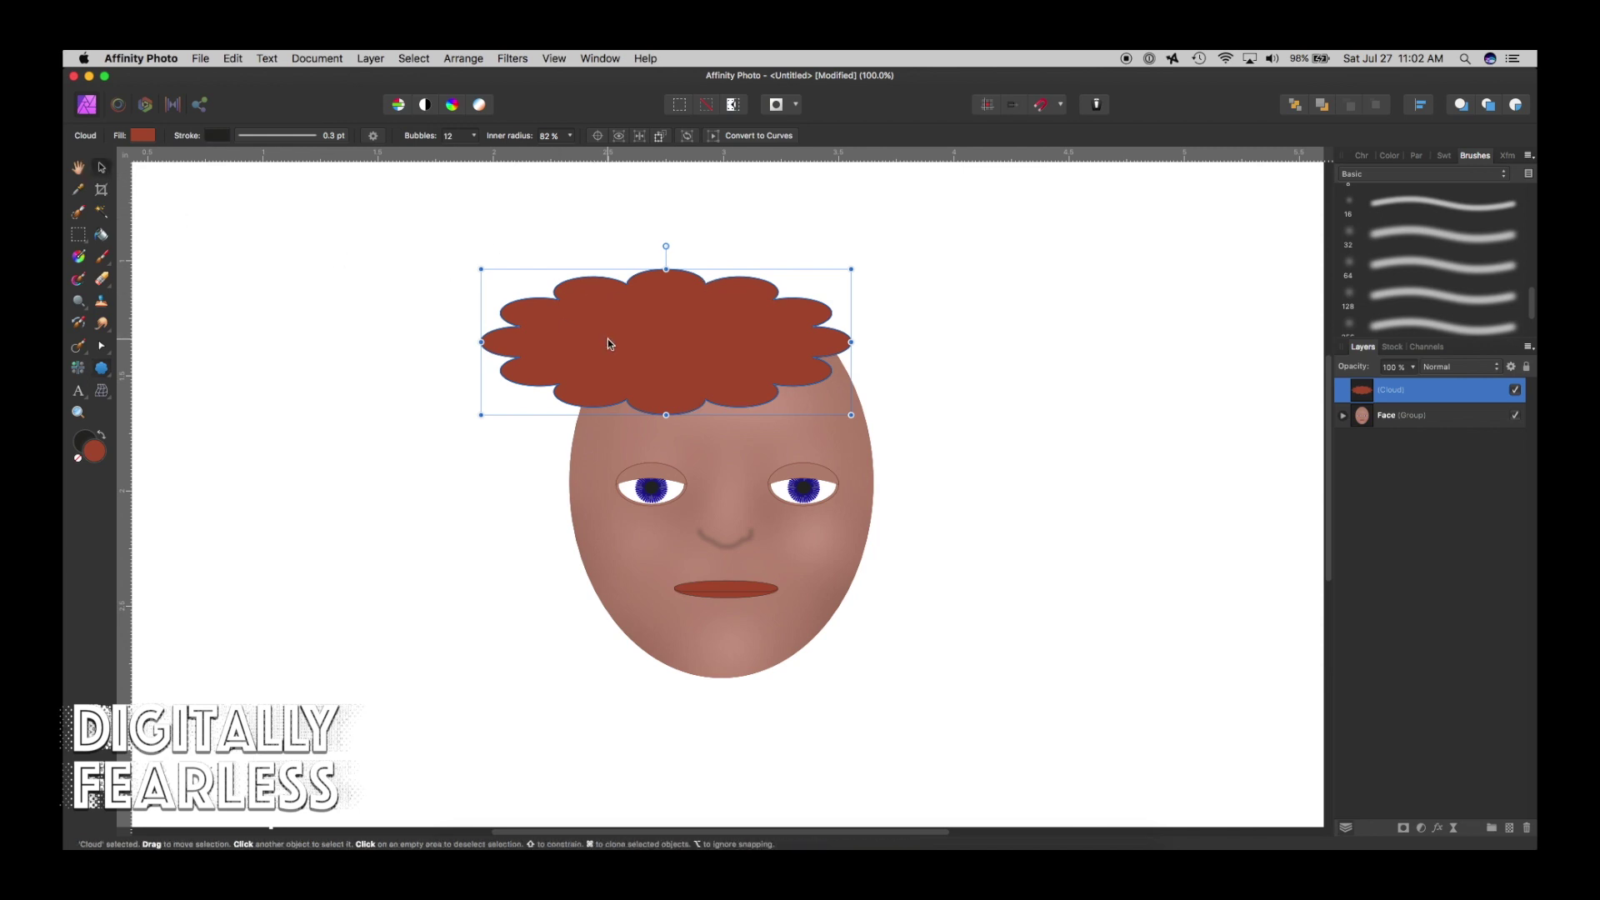
pyautogui.moveTo(607, 339); pyautogui.dragTo(674, 351)
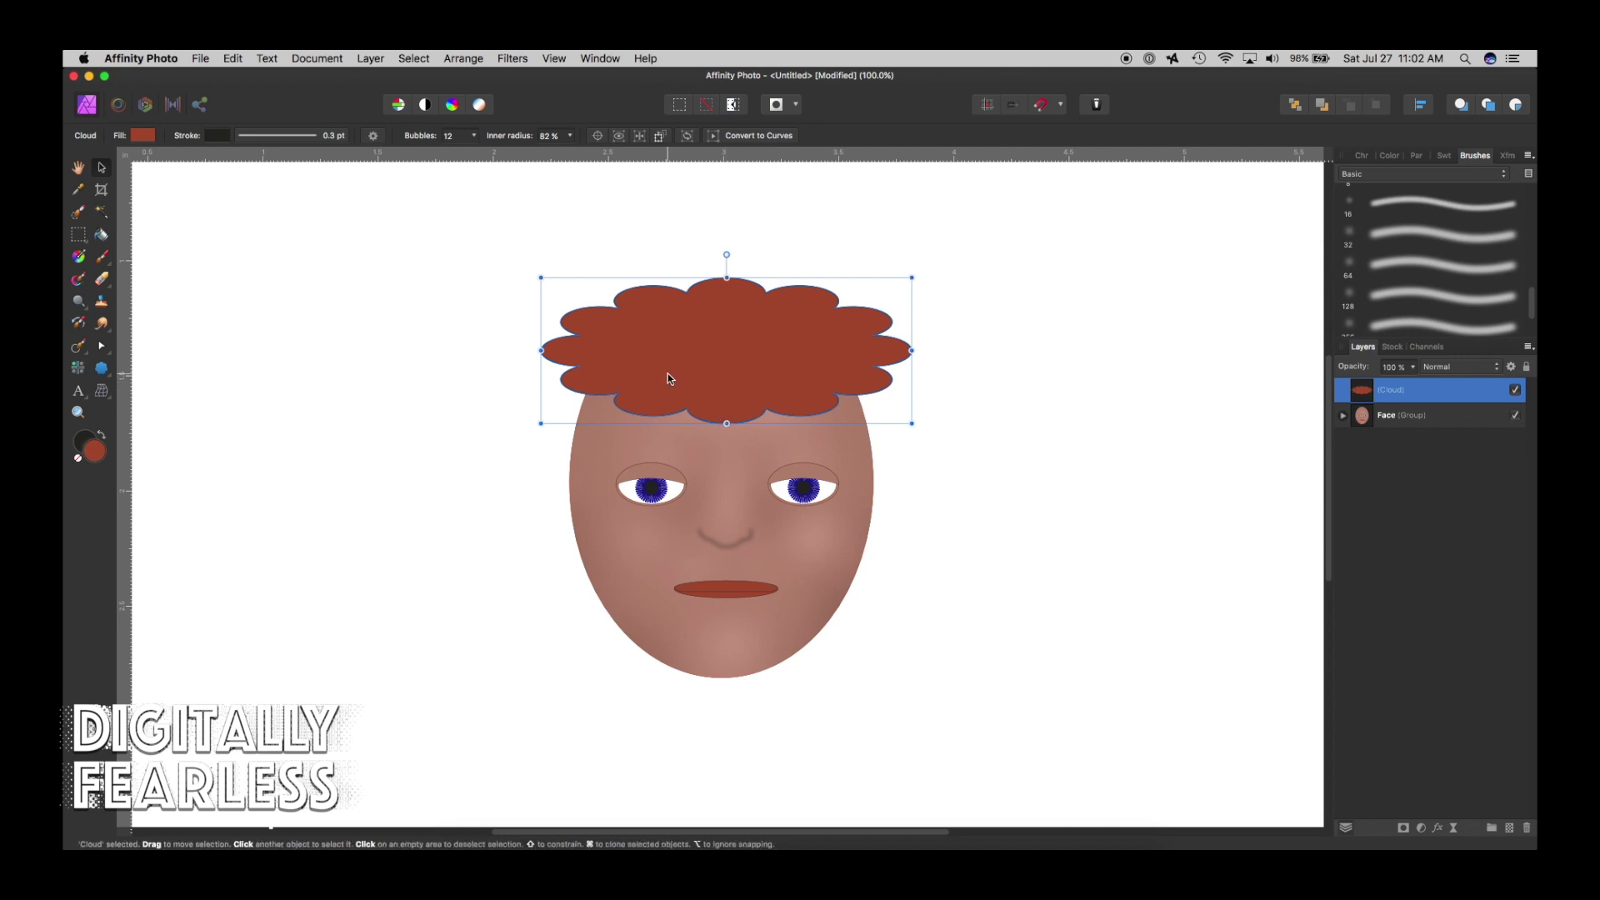
pyautogui.click(474, 136)
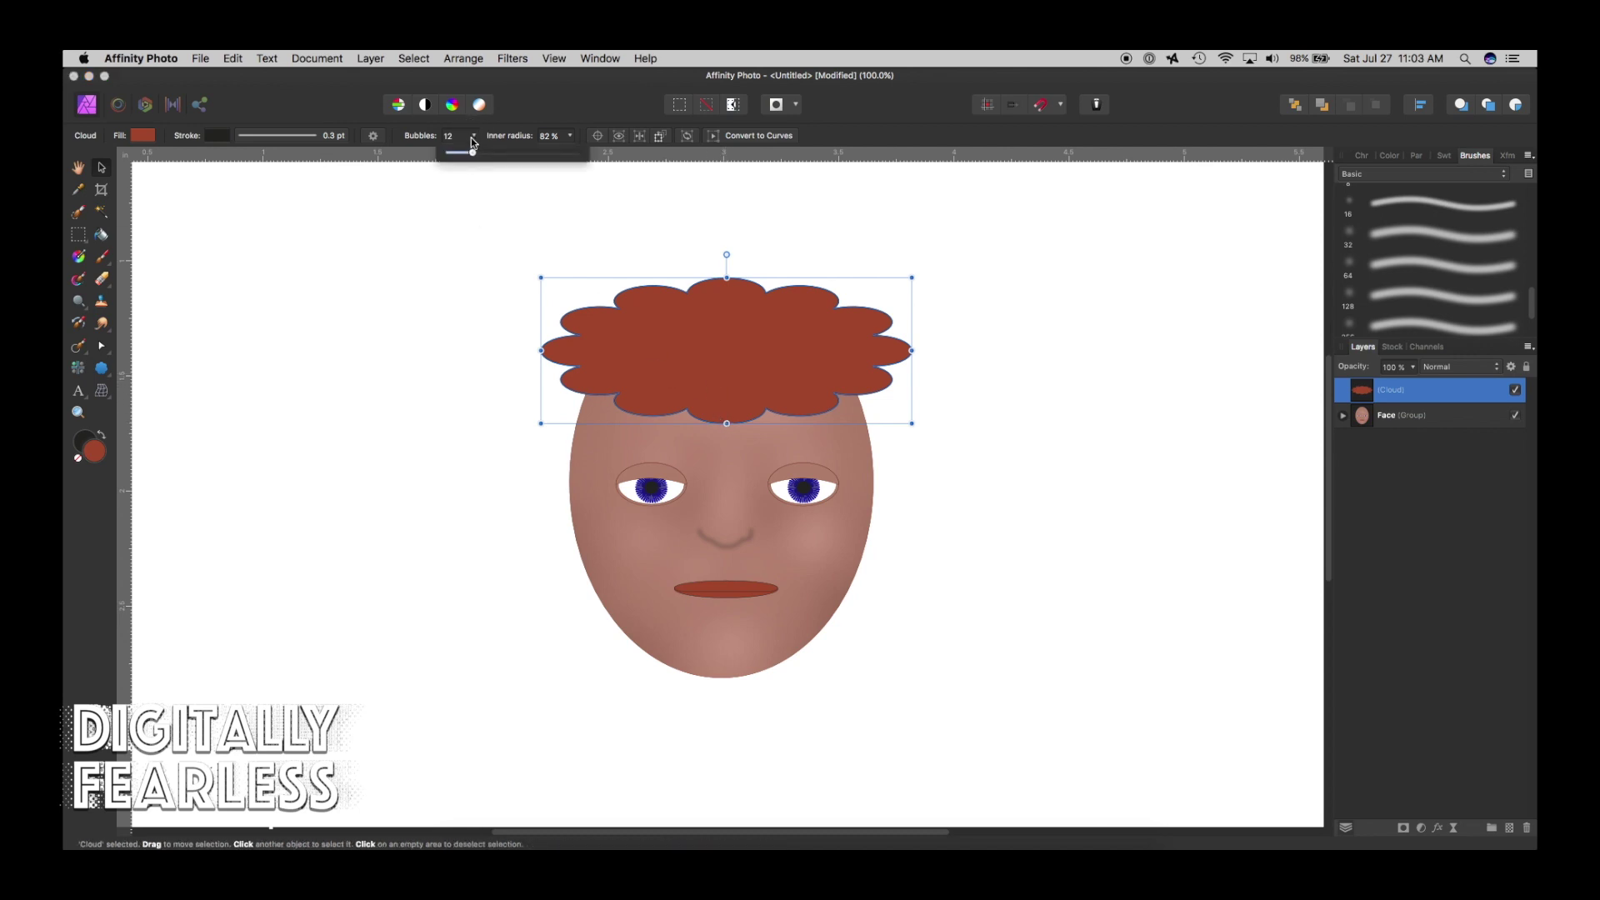
pyautogui.moveTo(471, 155); pyautogui.dragTo(579, 156)
pyautogui.click(572, 137)
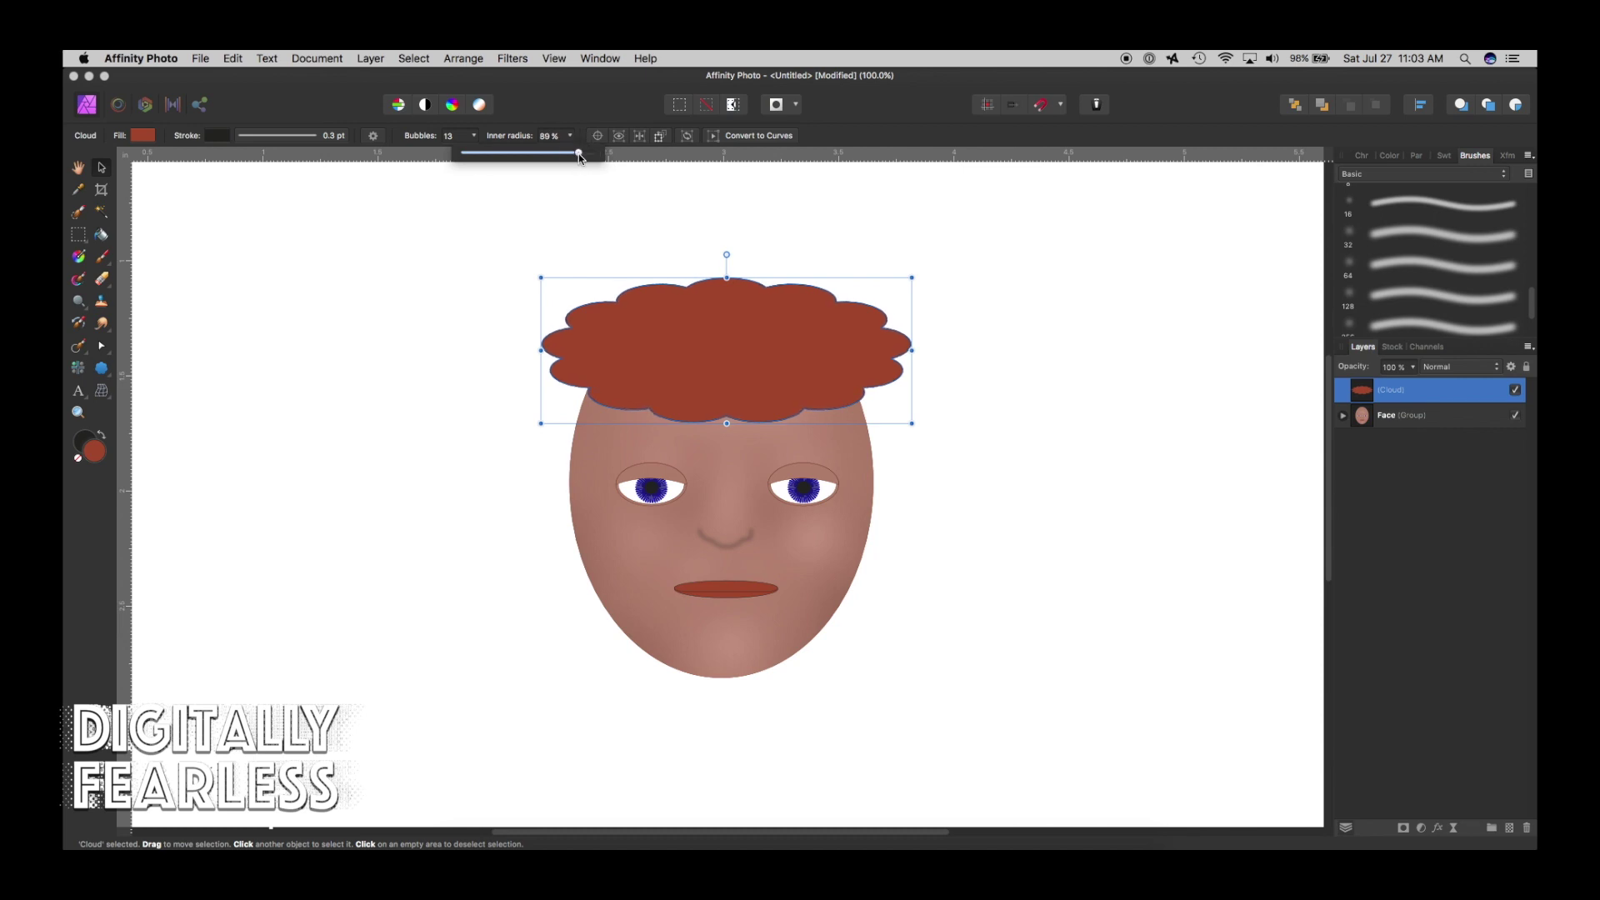
pyautogui.moveTo(678, 343); pyautogui.dragTo(685, 348)
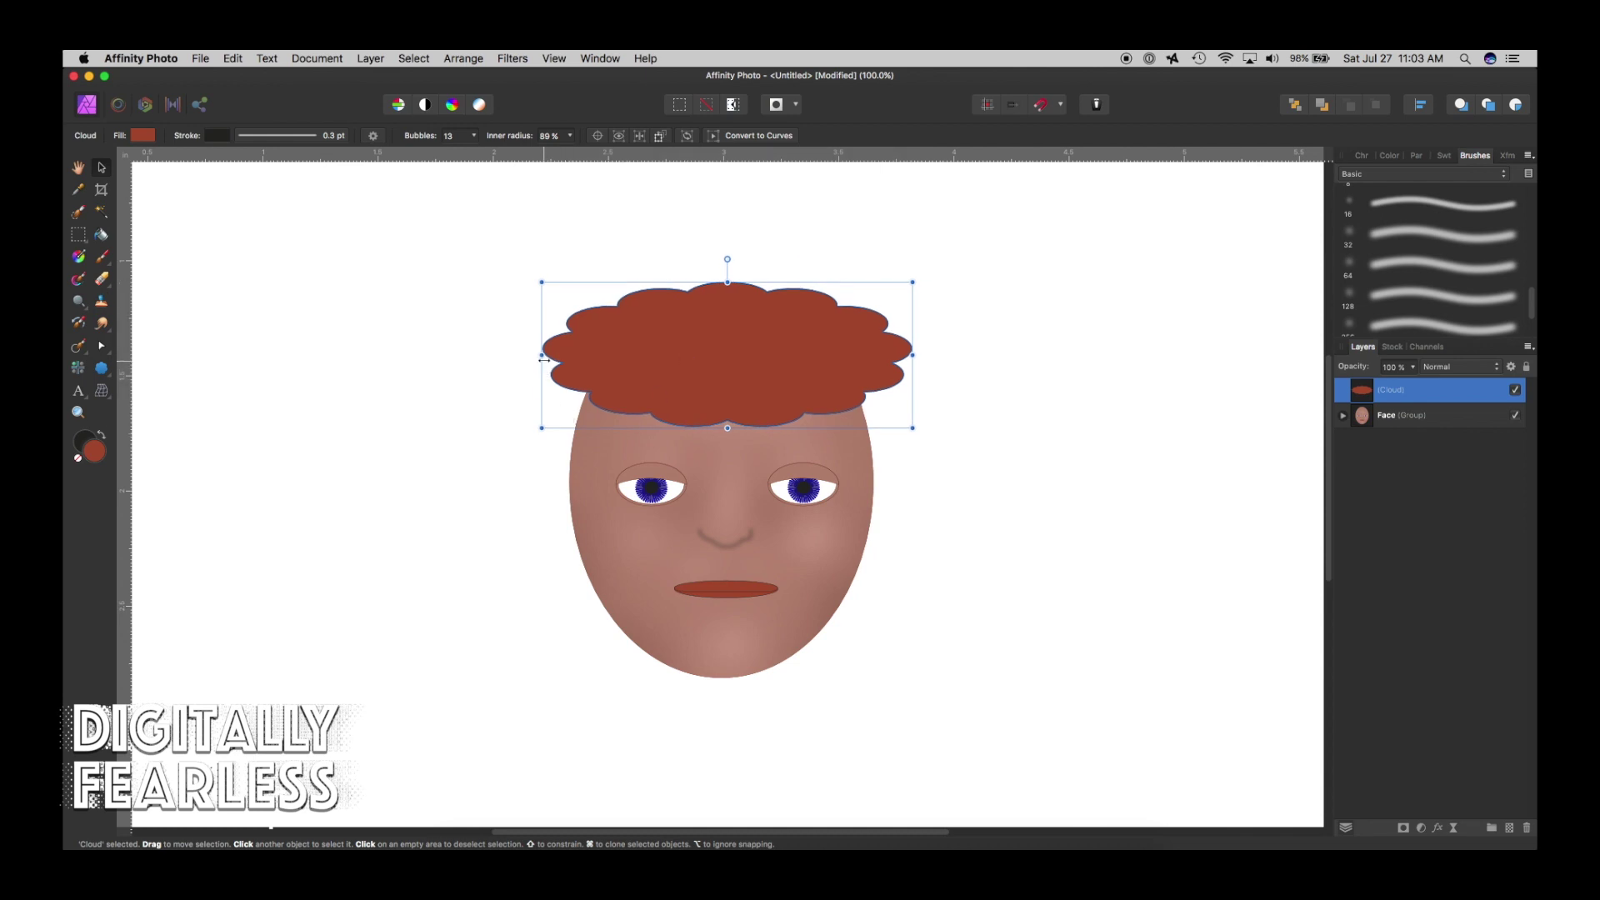
pyautogui.moveTo(543, 359); pyautogui.dragTo(538, 356)
pyautogui.moveTo(543, 354)
pyautogui.mouseDown()
pyautogui.moveTo(626, 353)
pyautogui.moveTo(546, 382)
pyautogui.mouseUp()
# Duplicate the cloud, tilt the copy about 43°, and bring the top cloud to the front.
pyautogui.press('super+j')
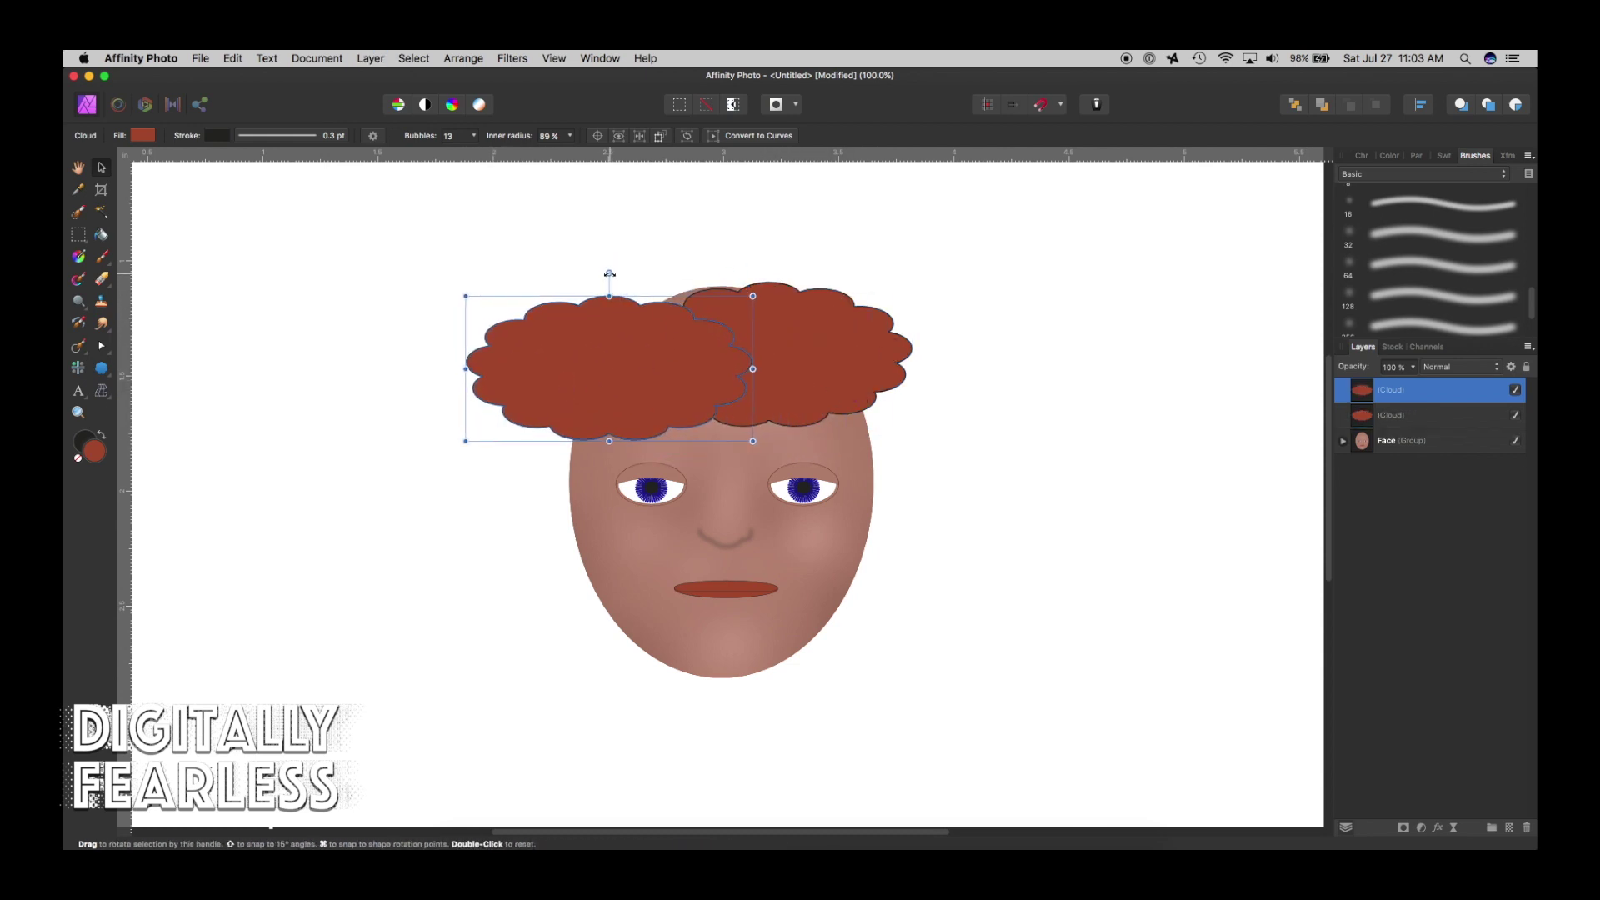
pyautogui.moveTo(460, 291); pyautogui.dragTo(605, 352)
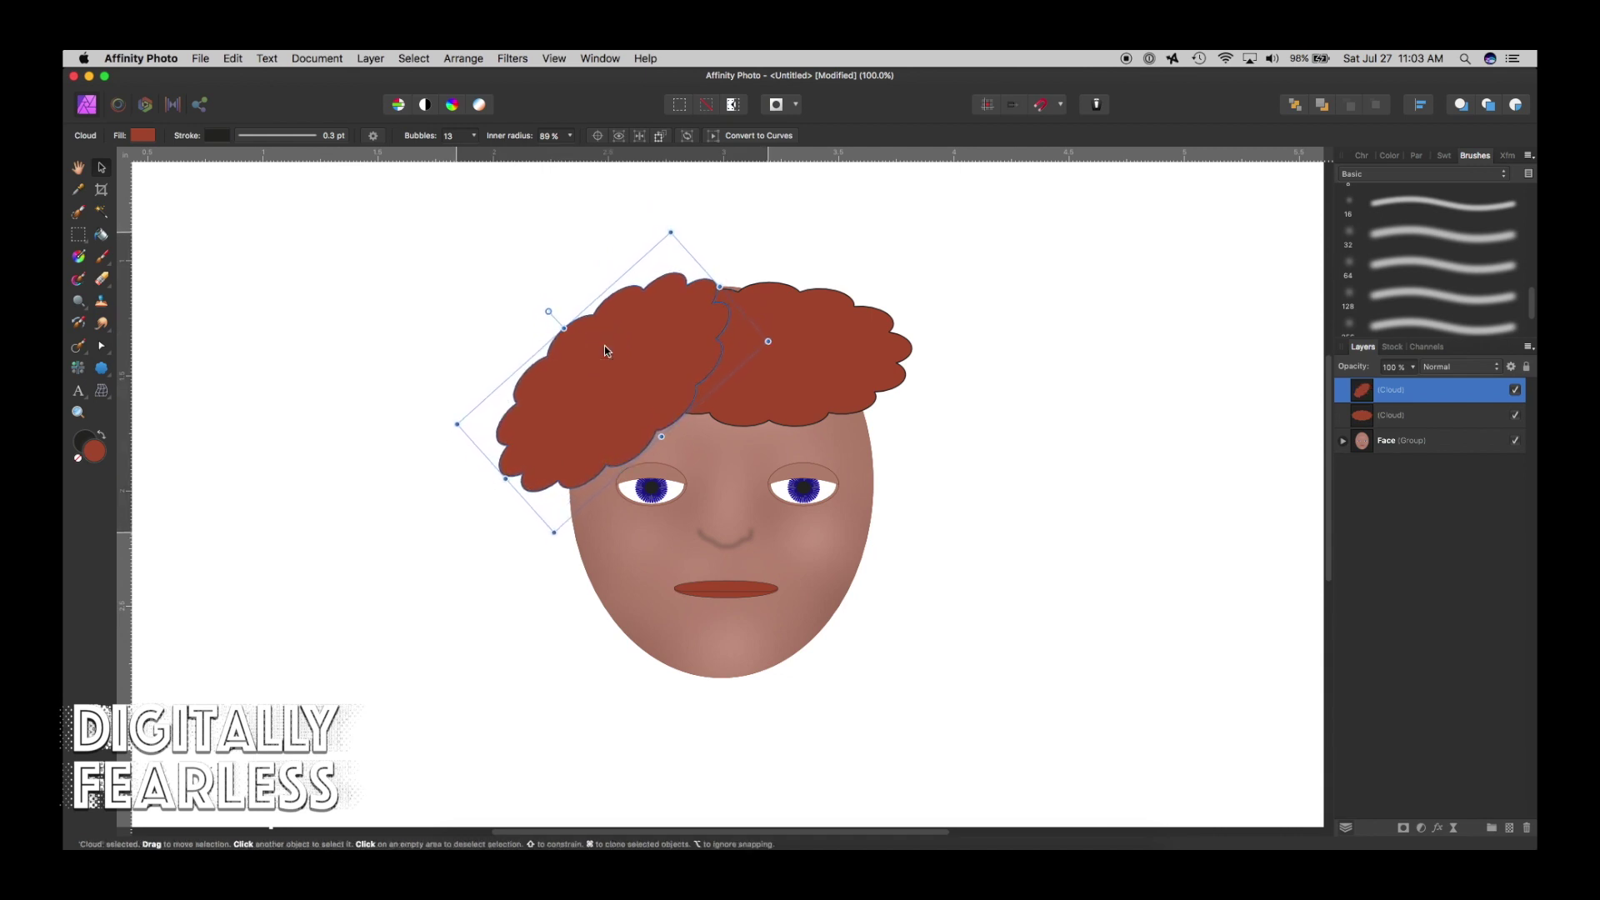
pyautogui.click(783, 372)
pyautogui.moveTo(1377, 415); pyautogui.dragTo(1335, 391)
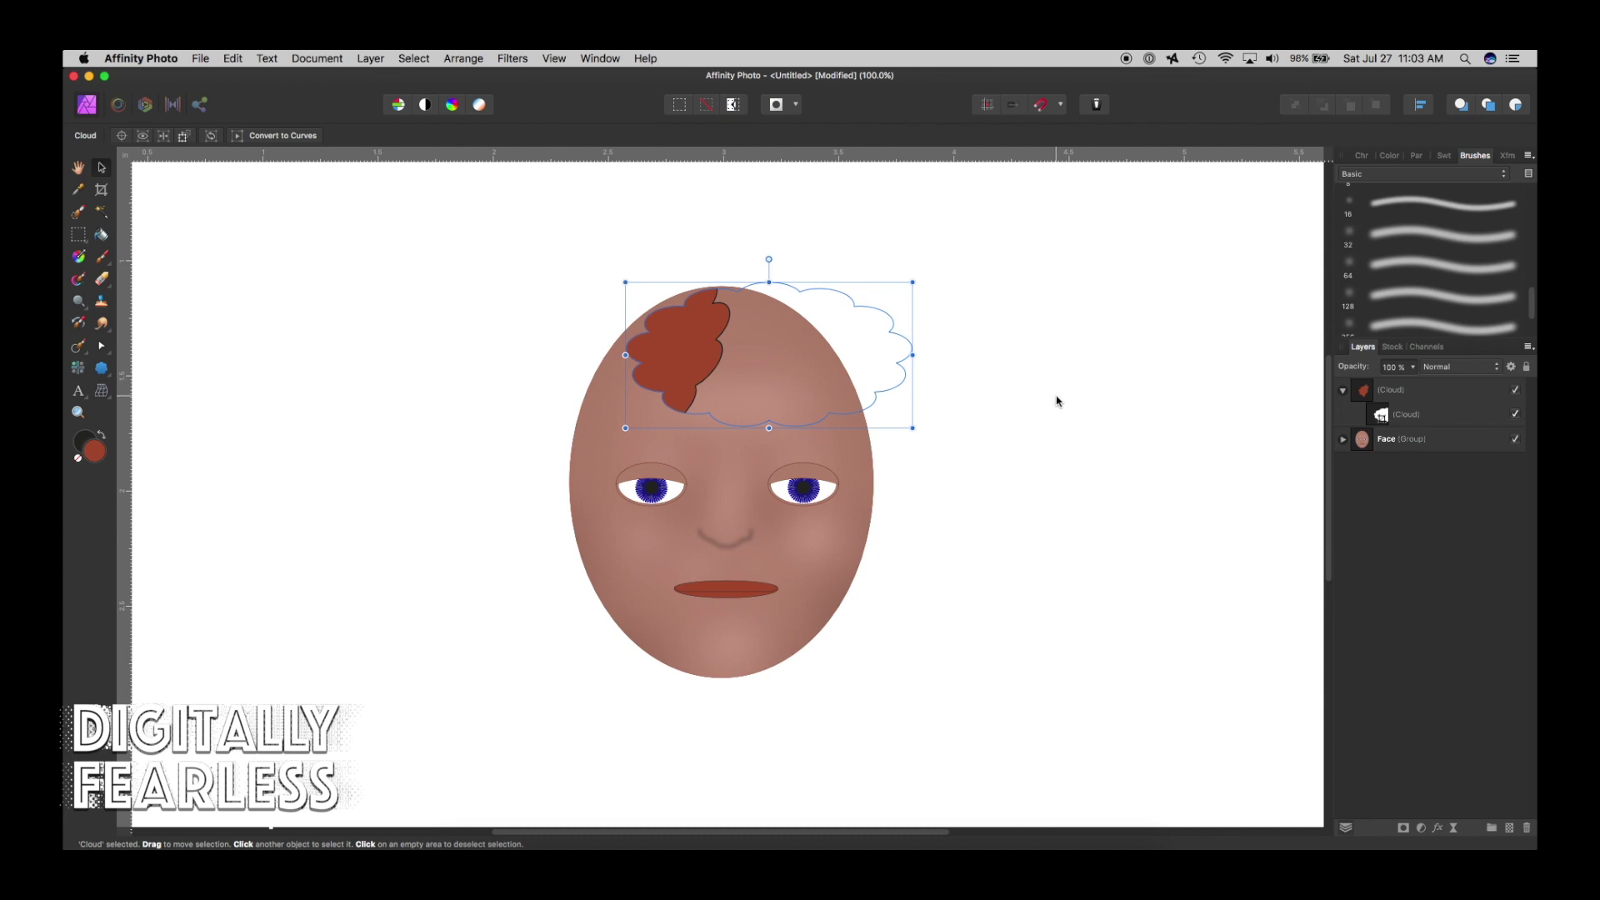
pyautogui.press('super+z')
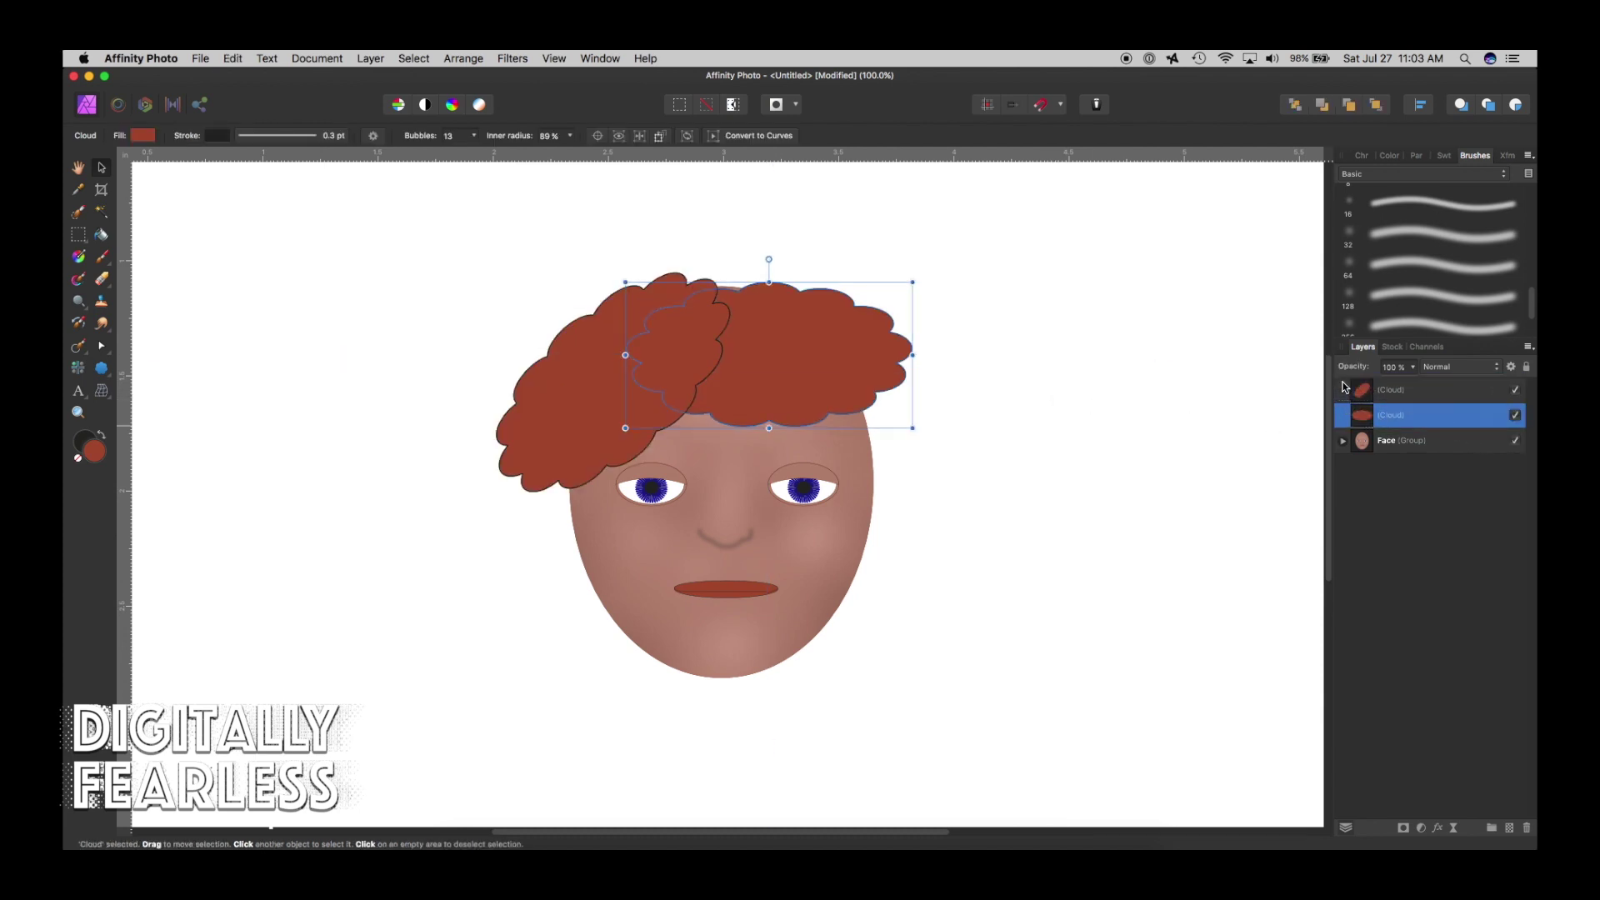
pyautogui.press('super+shift+]')
pyautogui.moveTo(782, 357); pyautogui.dragTo(779, 359)
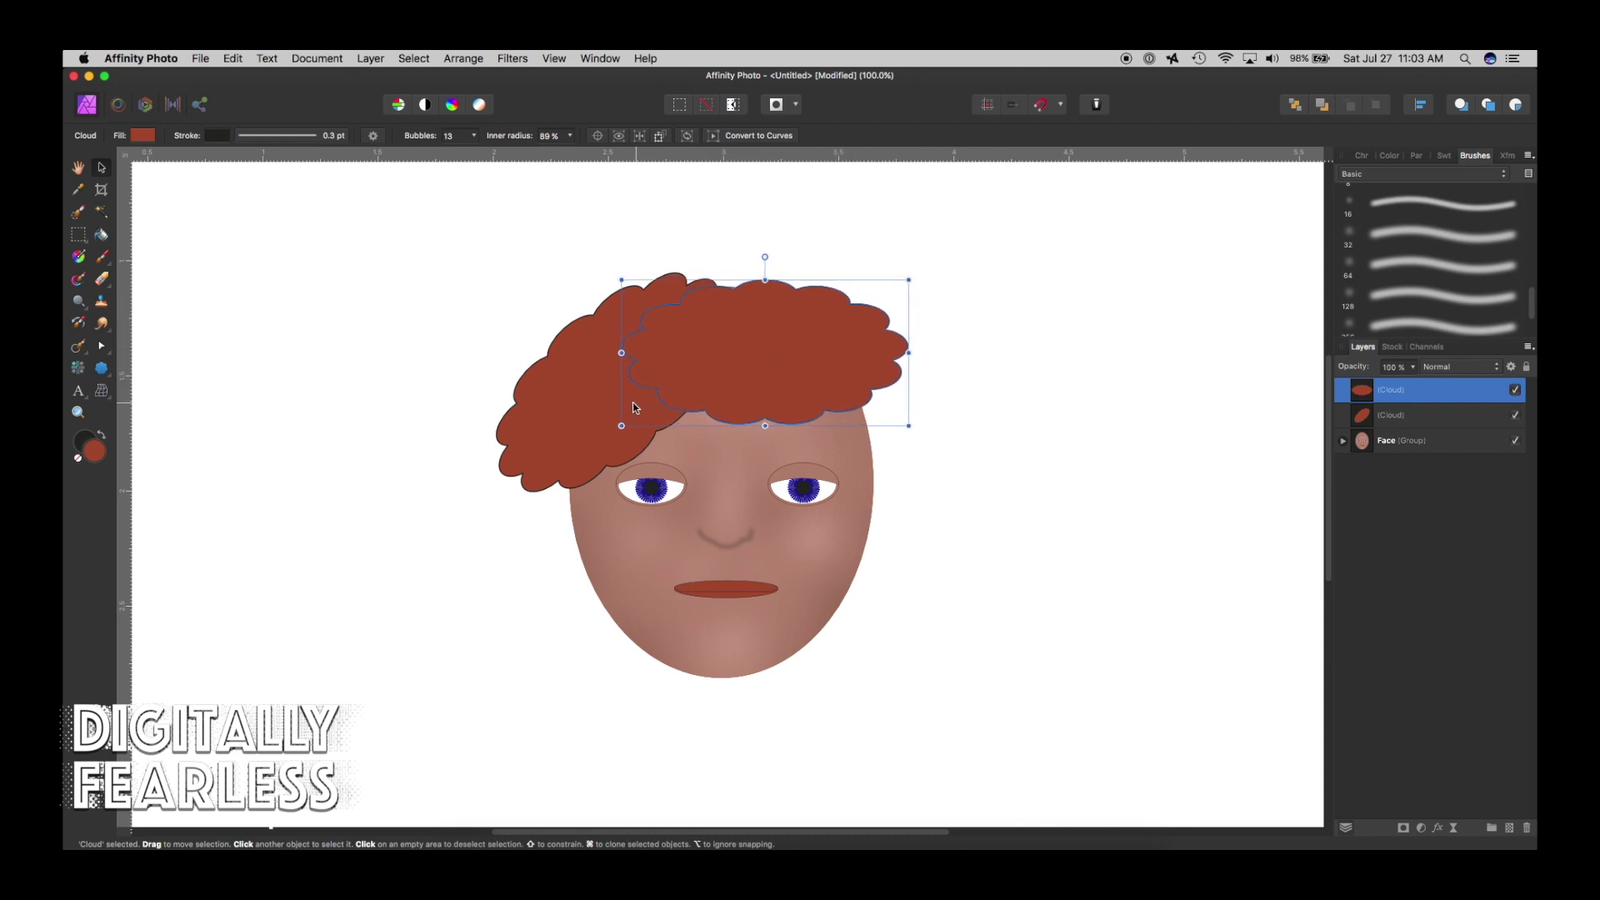
# Rotate and shrink the left hair cloud, shift the top cloud left, then duplicate the left cloud.
pyautogui.moveTo(573, 408)
pyautogui.mouseDown()
pyautogui.moveTo(591, 419)
pyautogui.moveTo(586, 403)
pyautogui.moveTo(569, 416)
pyautogui.mouseUp()
pyautogui.moveTo(534, 325); pyautogui.dragTo(500, 371)
pyautogui.click(571, 408)
pyautogui.moveTo(785, 347); pyautogui.dragTo(757, 343)
pyautogui.click(512, 482)
pyautogui.moveTo(486, 543); pyautogui.dragTo(510, 516)
pyautogui.click(531, 465)
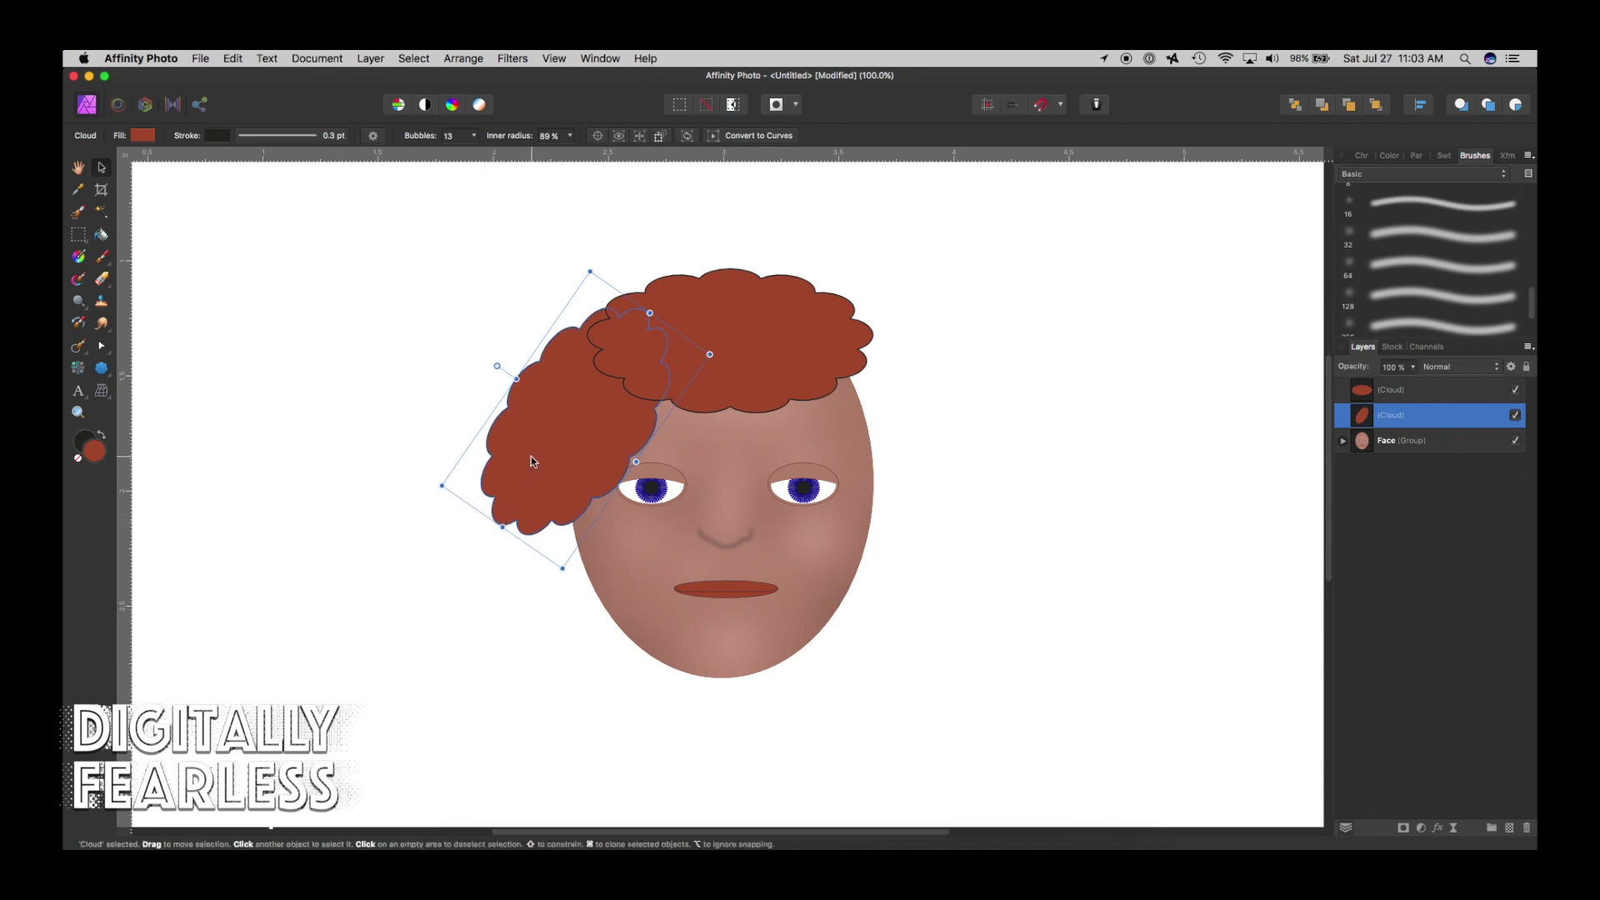
pyautogui.press('super+j')
pyautogui.click(531, 461)
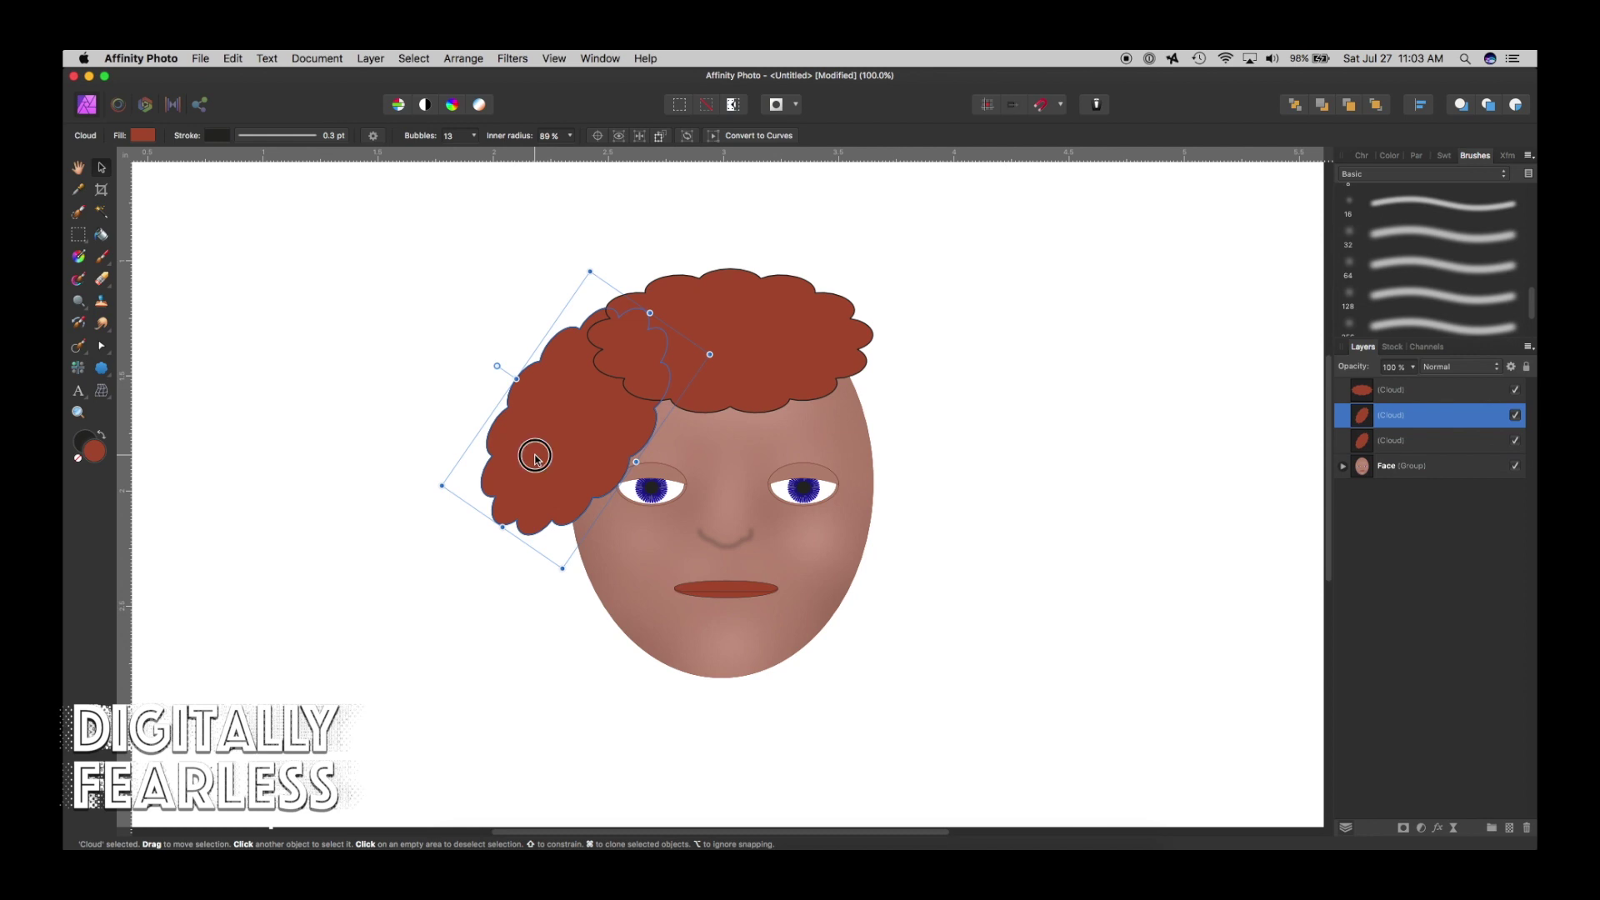
# Flip the cloud copy horizontally and move it to the right side of the head.
pyautogui.click(463, 58)
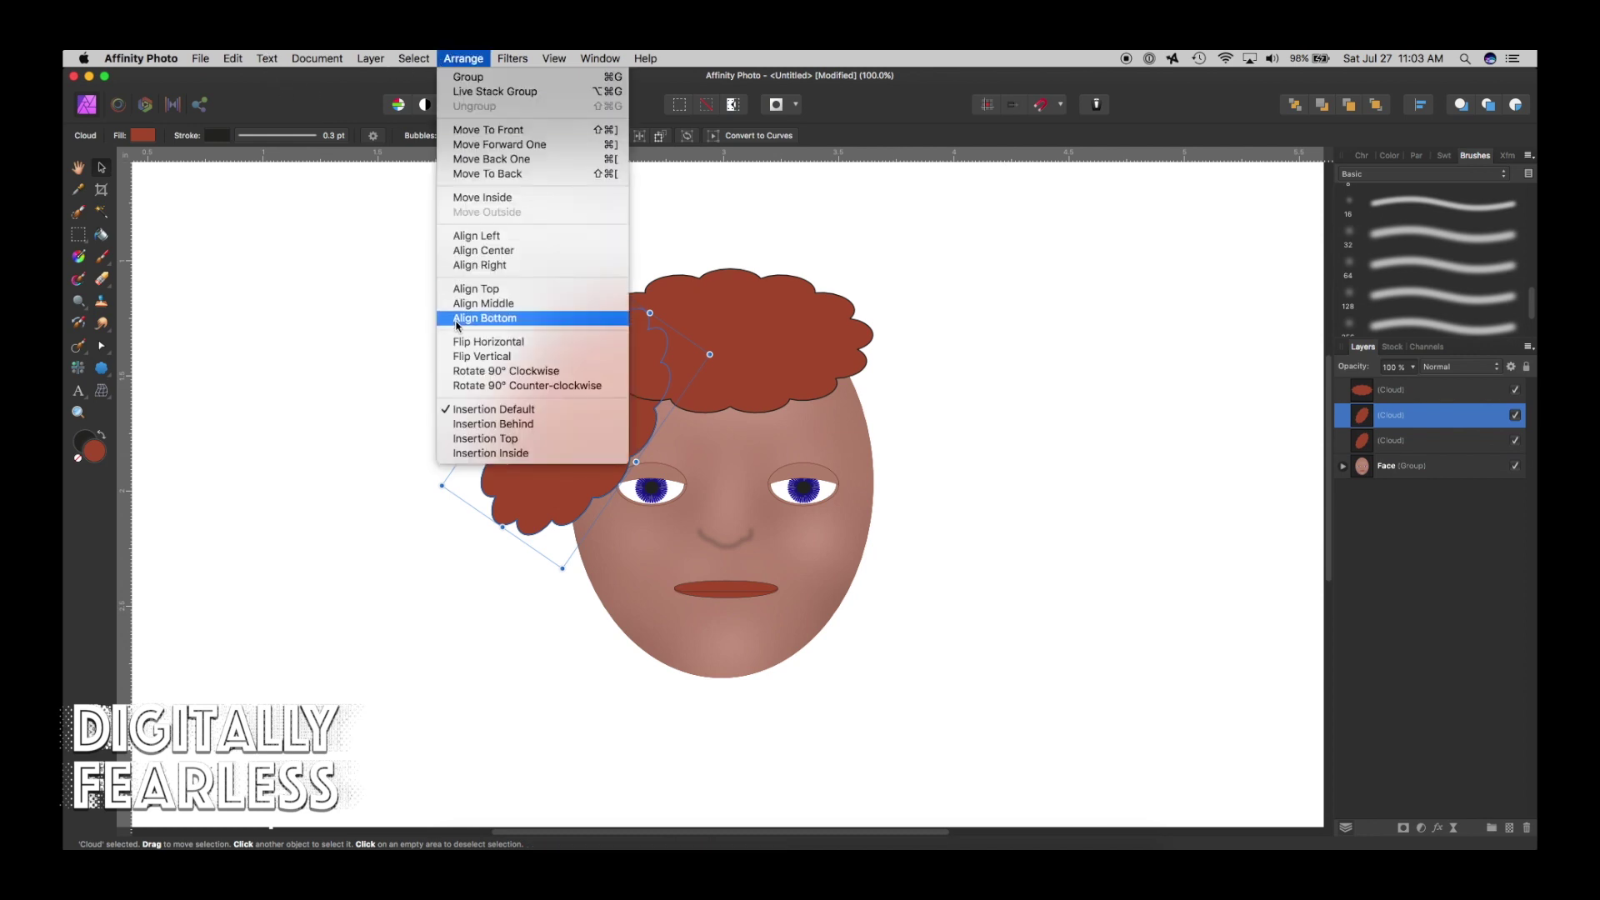
pyautogui.click(508, 341)
pyautogui.moveTo(548, 418); pyautogui.dragTo(853, 422)
# Widen the top hair cloud on both sides and lower it slightly.
pyautogui.click(1042, 375)
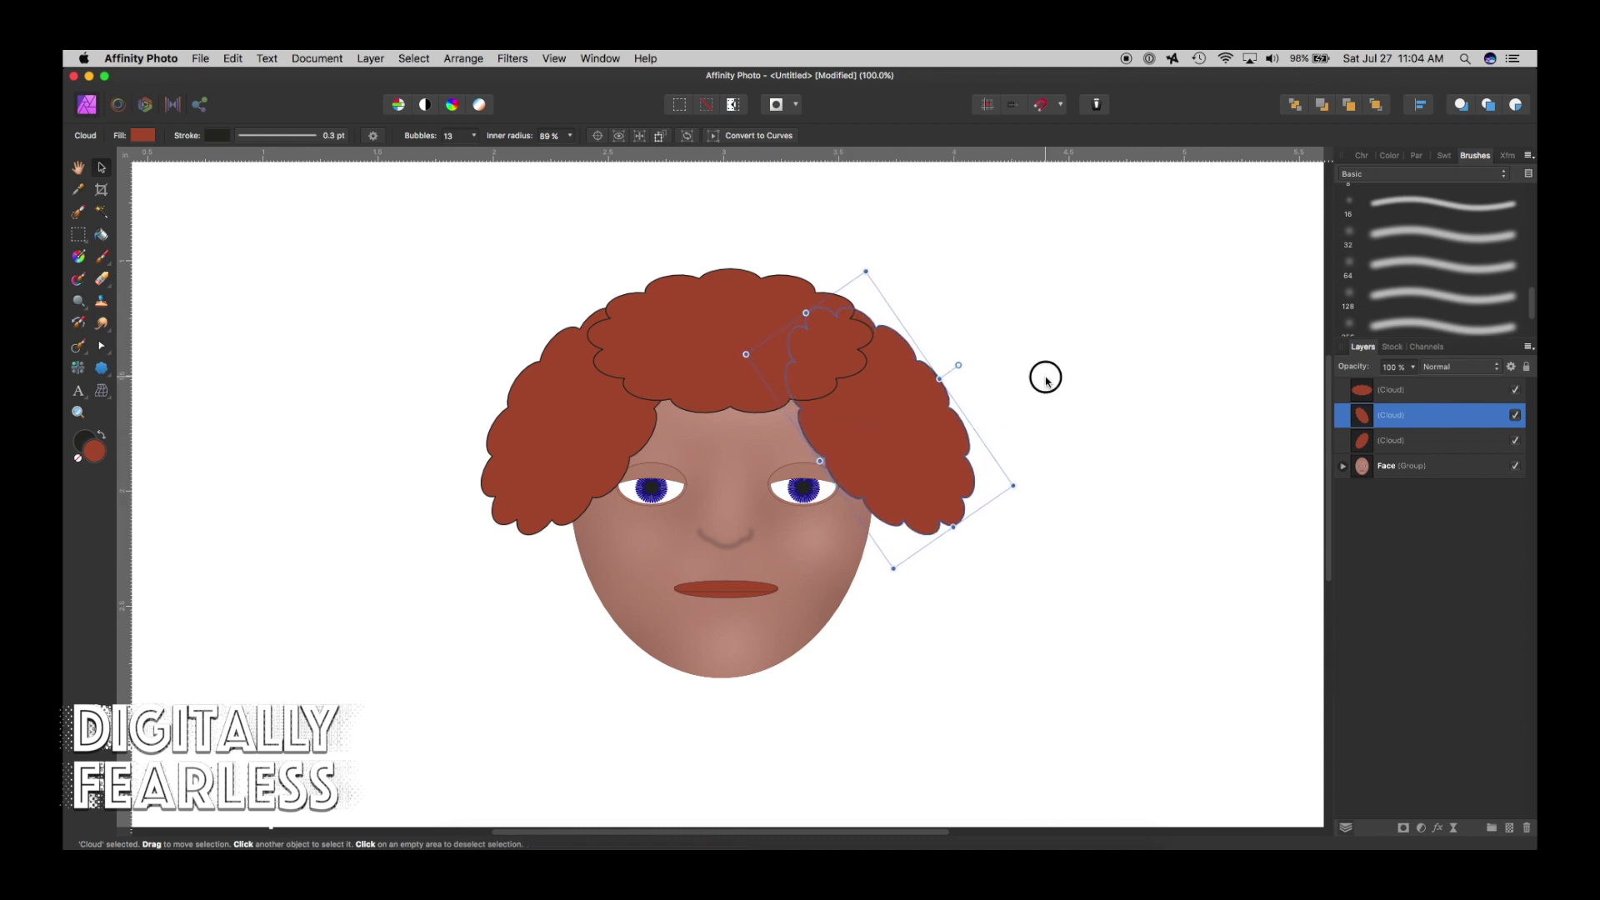
pyautogui.click(681, 383)
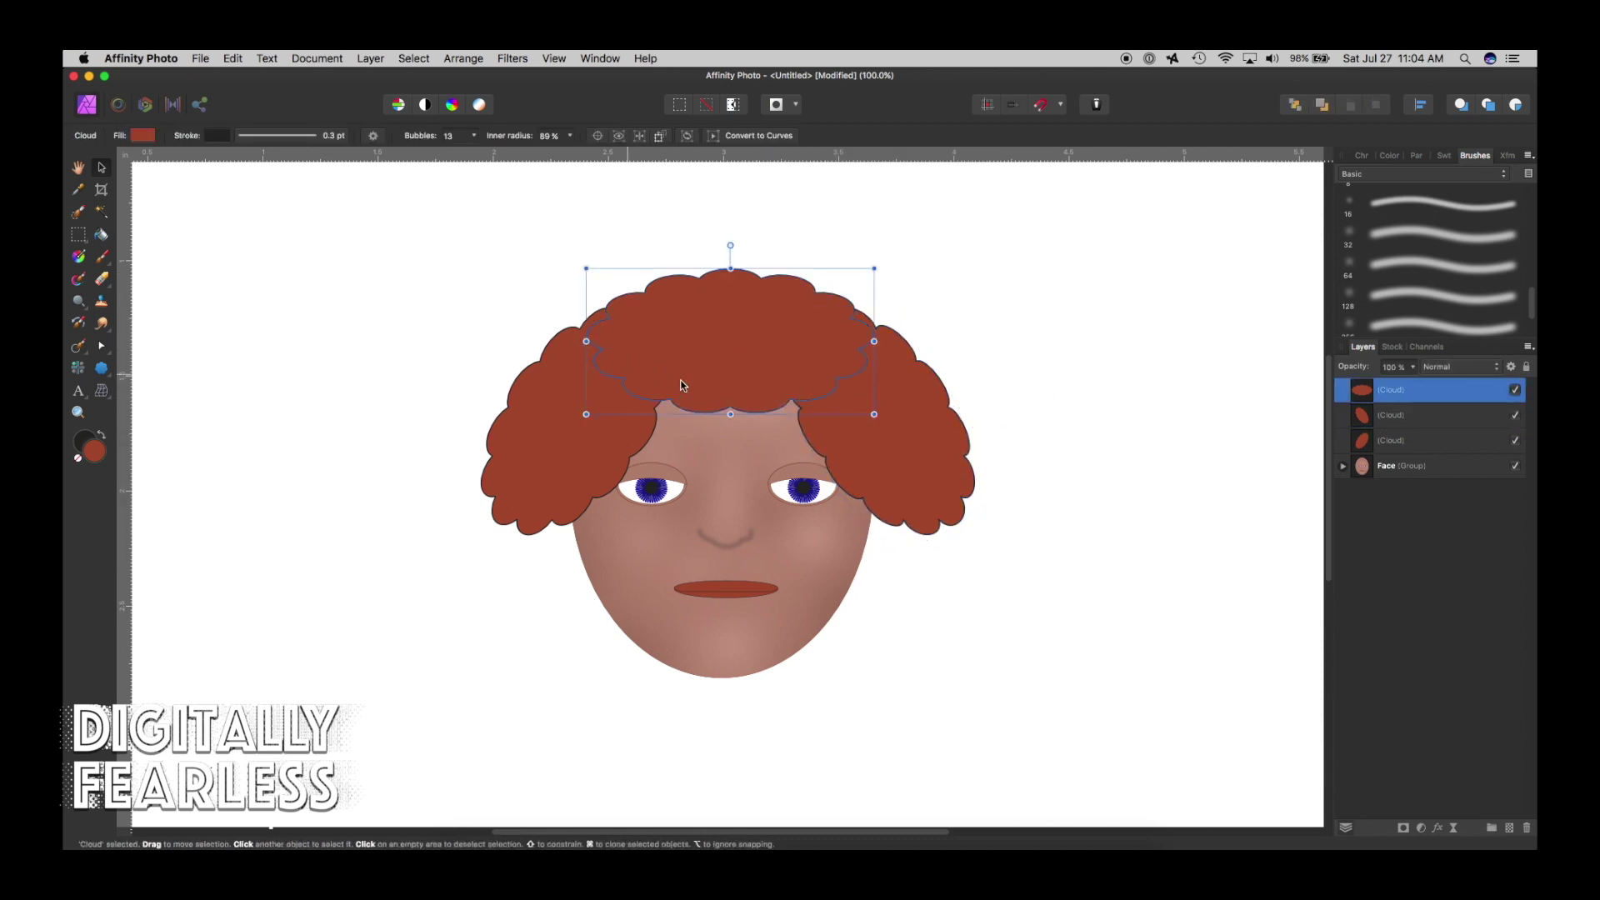
pyautogui.moveTo(586, 341); pyautogui.dragTo(569, 340)
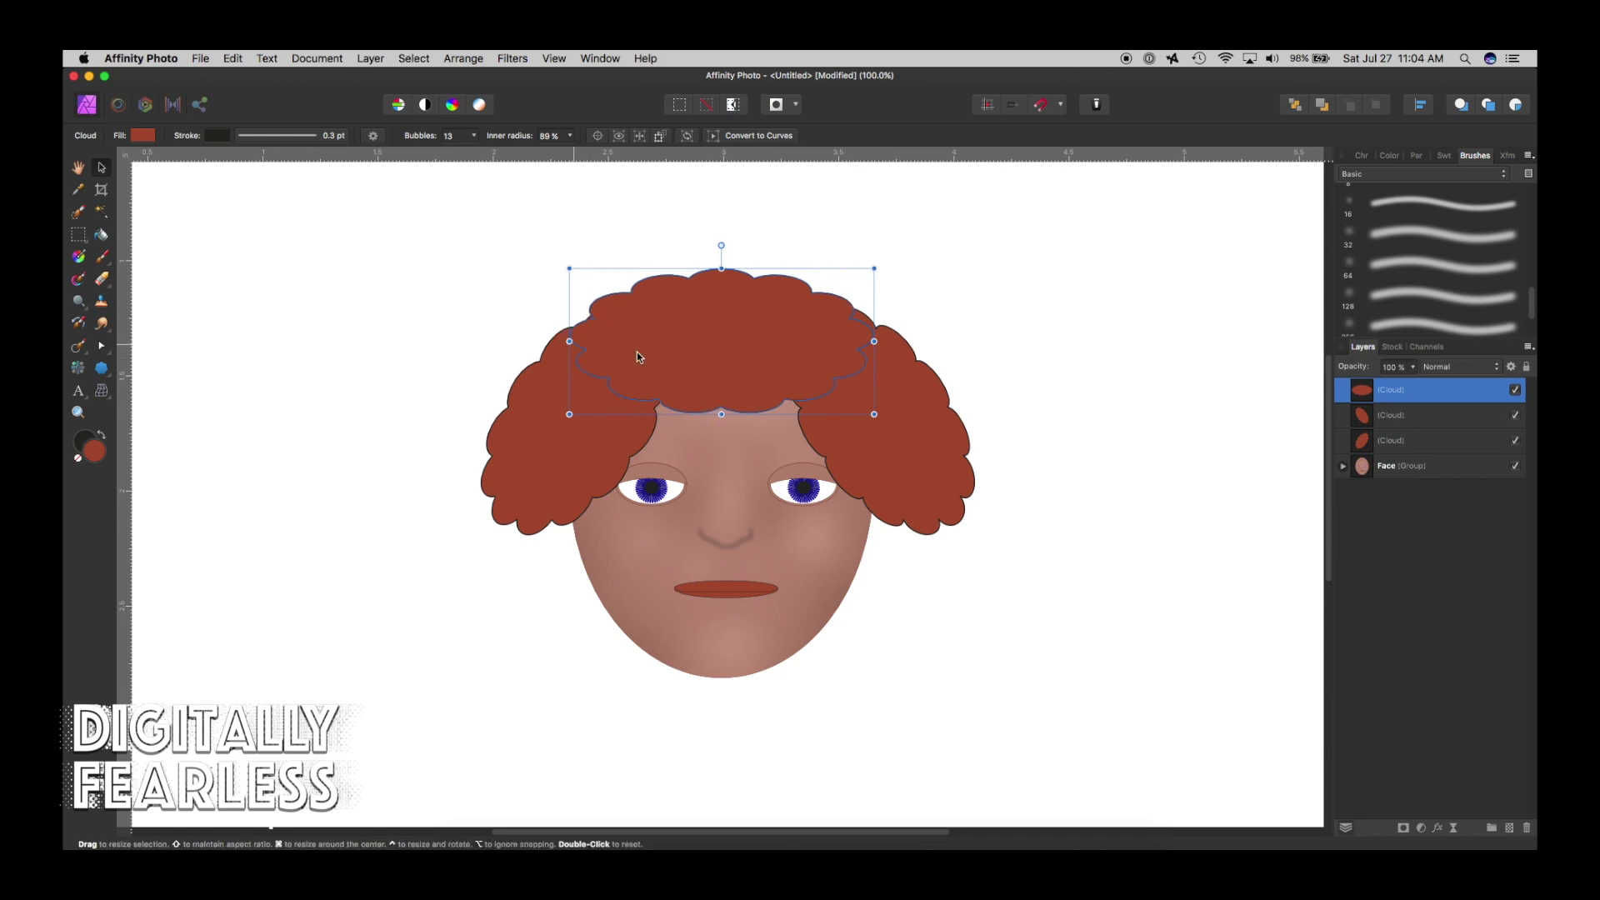
pyautogui.moveTo(874, 341); pyautogui.dragTo(882, 340)
pyautogui.moveTo(778, 351); pyautogui.dragTo(779, 362)
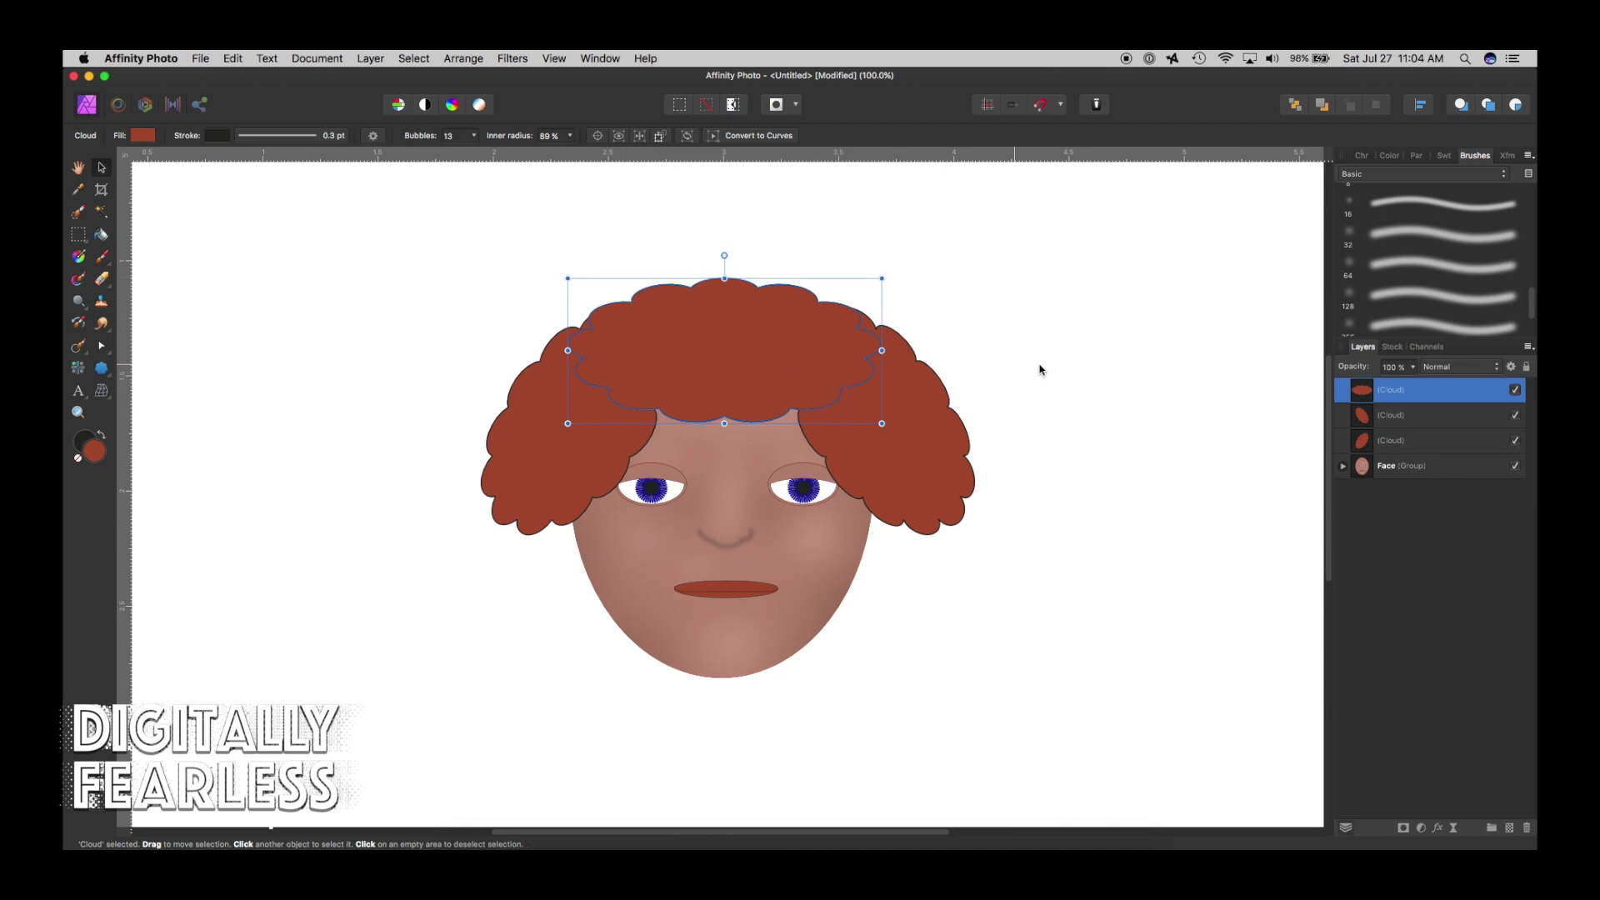
# Select the top, left and right hair clouds and combine them with Layer > Geometry > Add.
pyautogui.keyDown('shift'); pyautogui.click(937, 429); pyautogui.keyUp('shift')
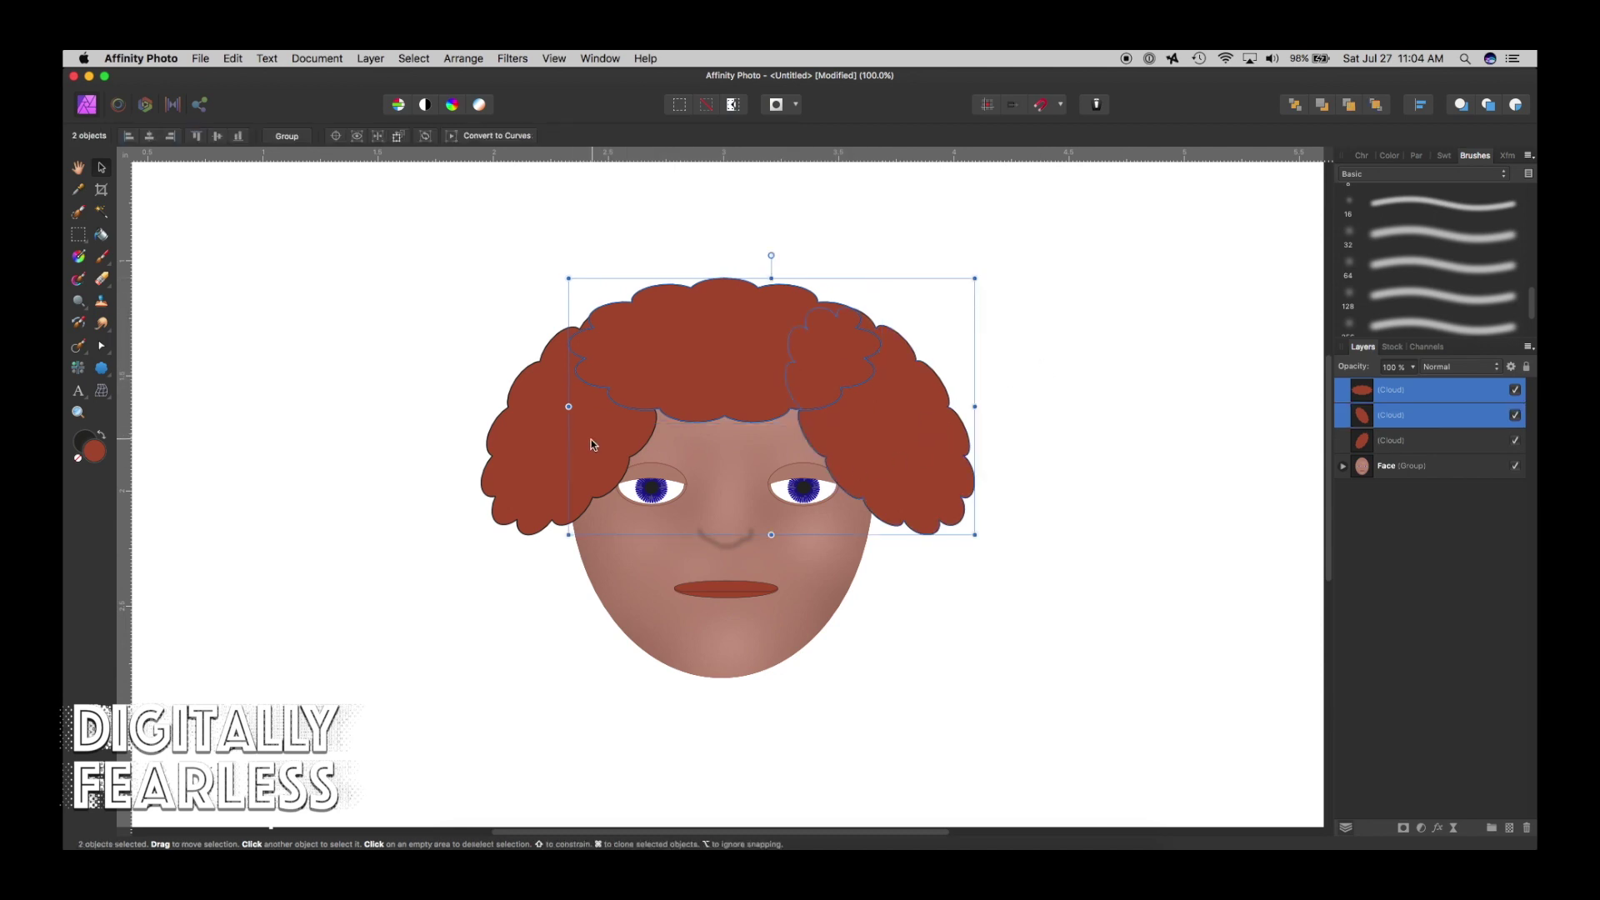
pyautogui.keyDown('shift'); pyautogui.click(517, 447); pyautogui.keyUp('shift')
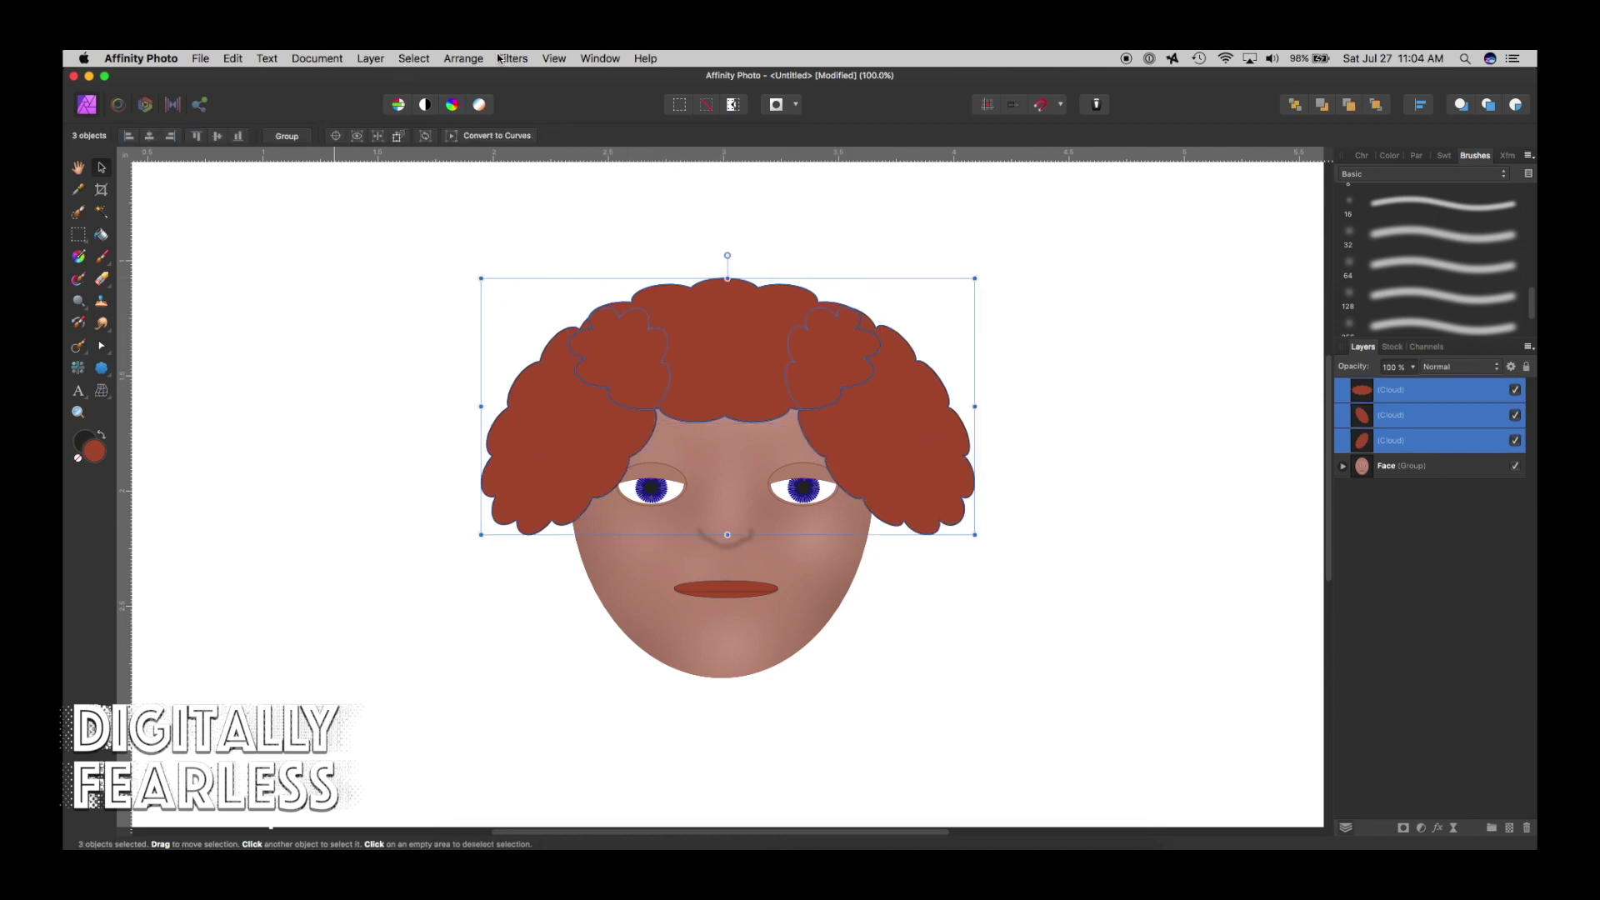
pyautogui.click(371, 57)
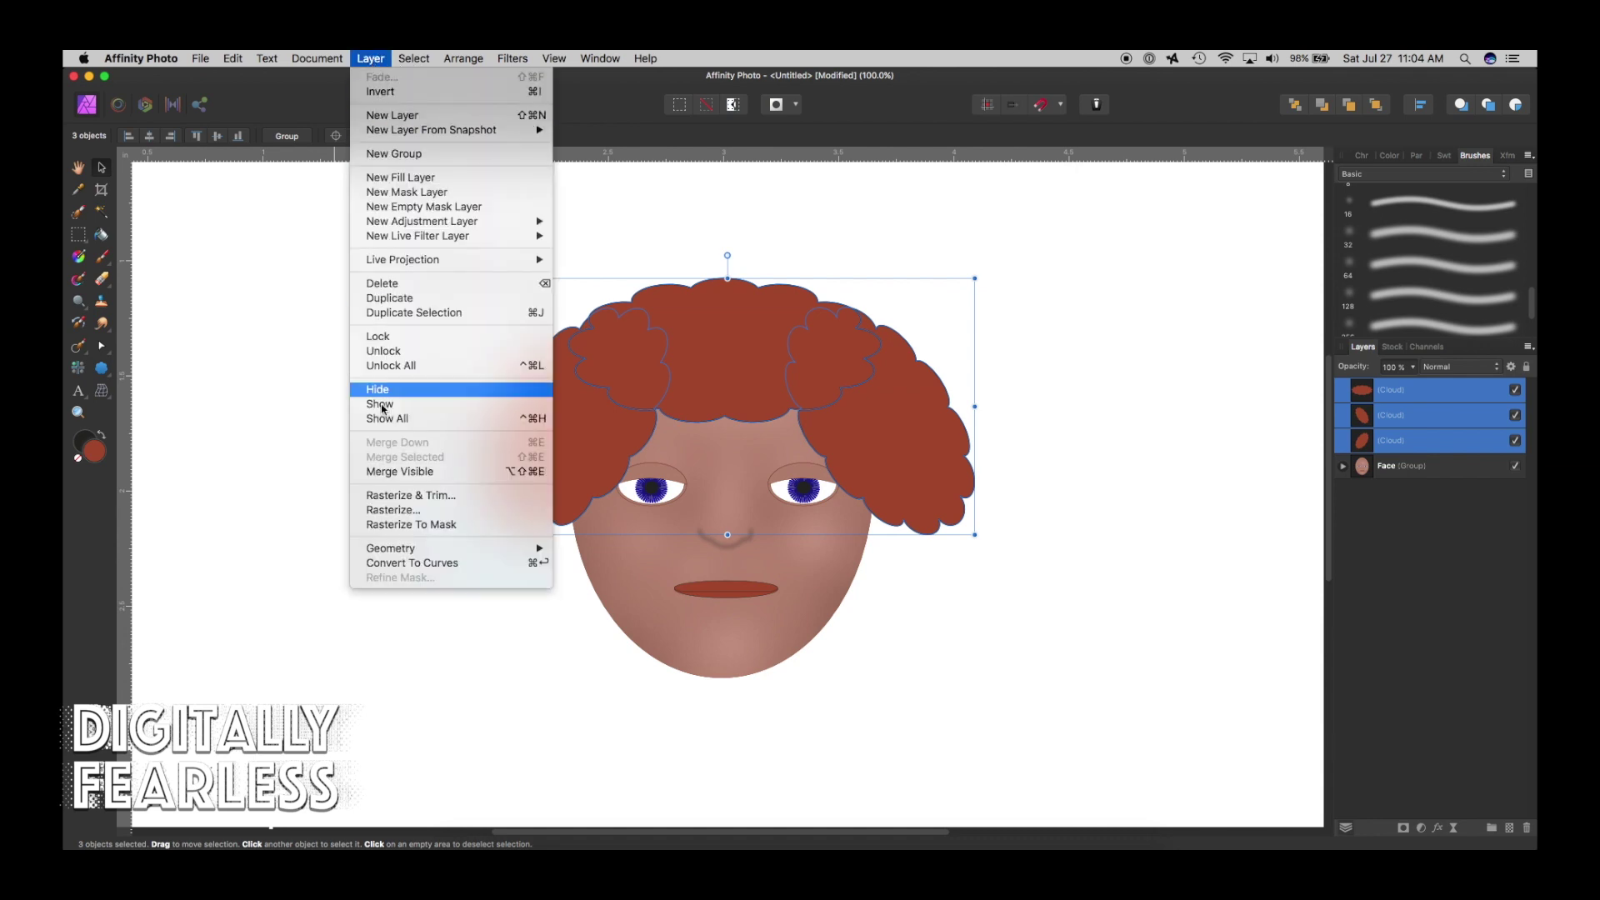
pyautogui.moveTo(408, 549)
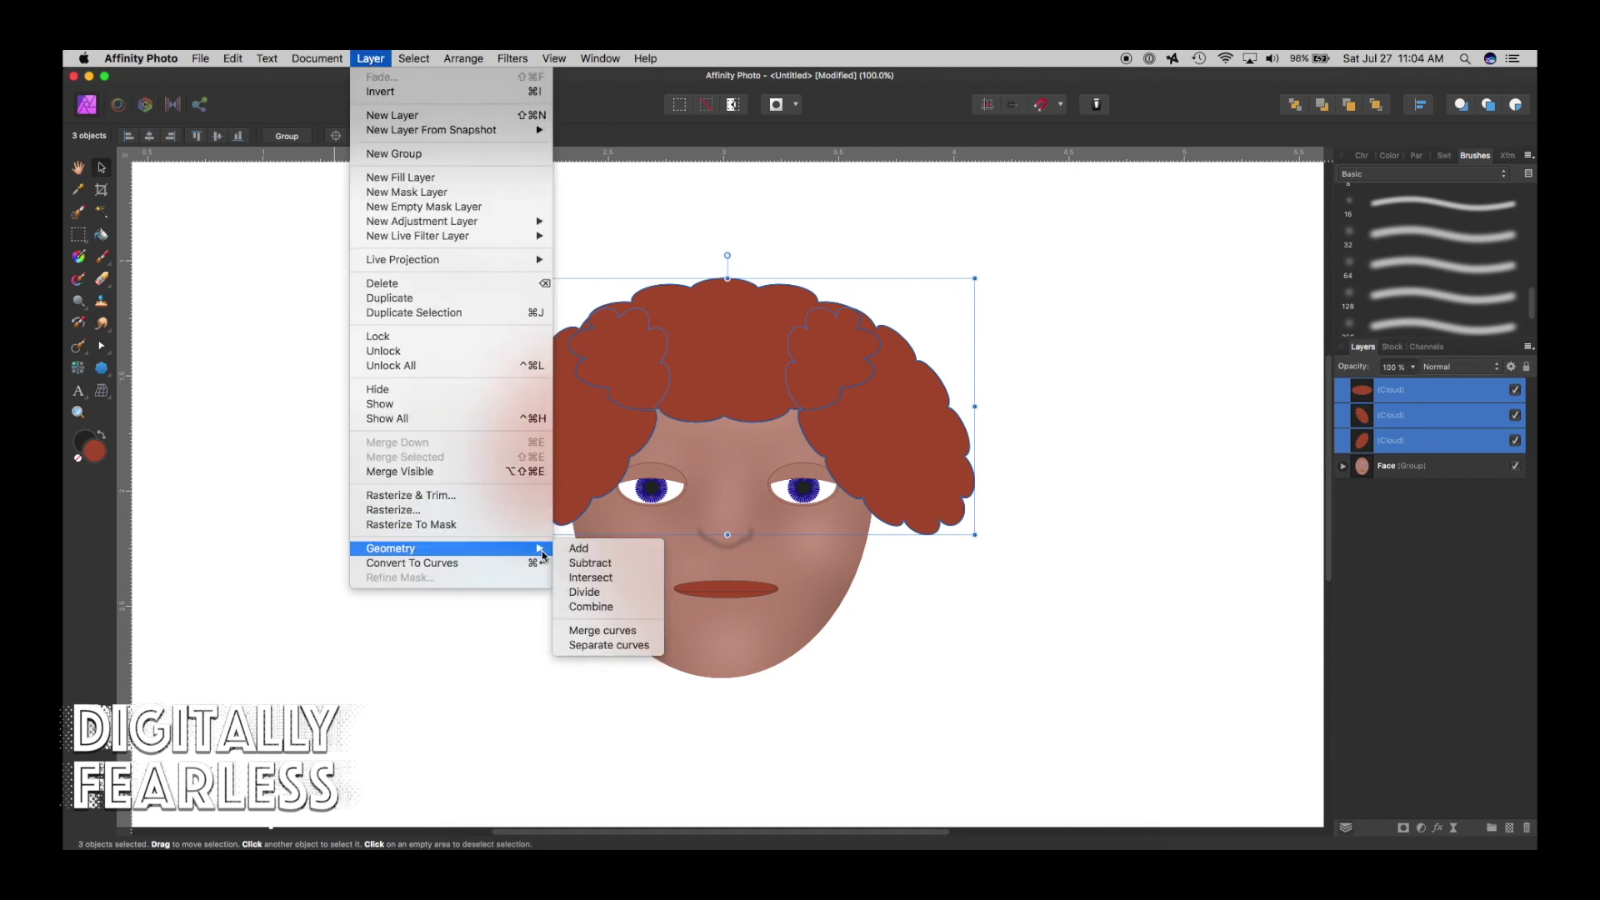
pyautogui.click(577, 548)
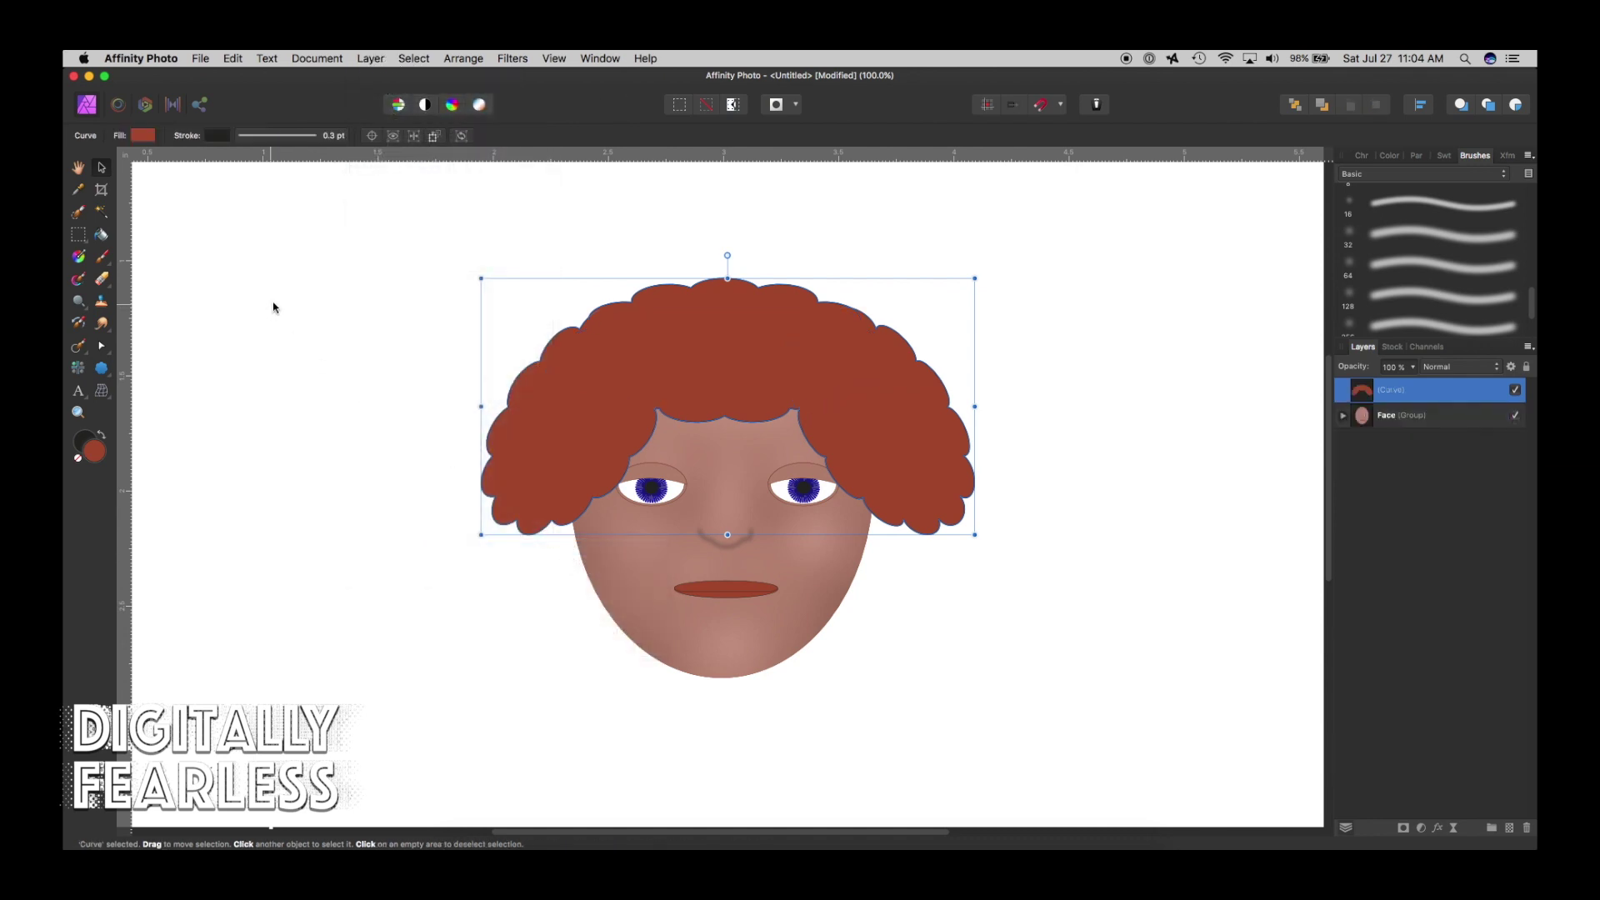
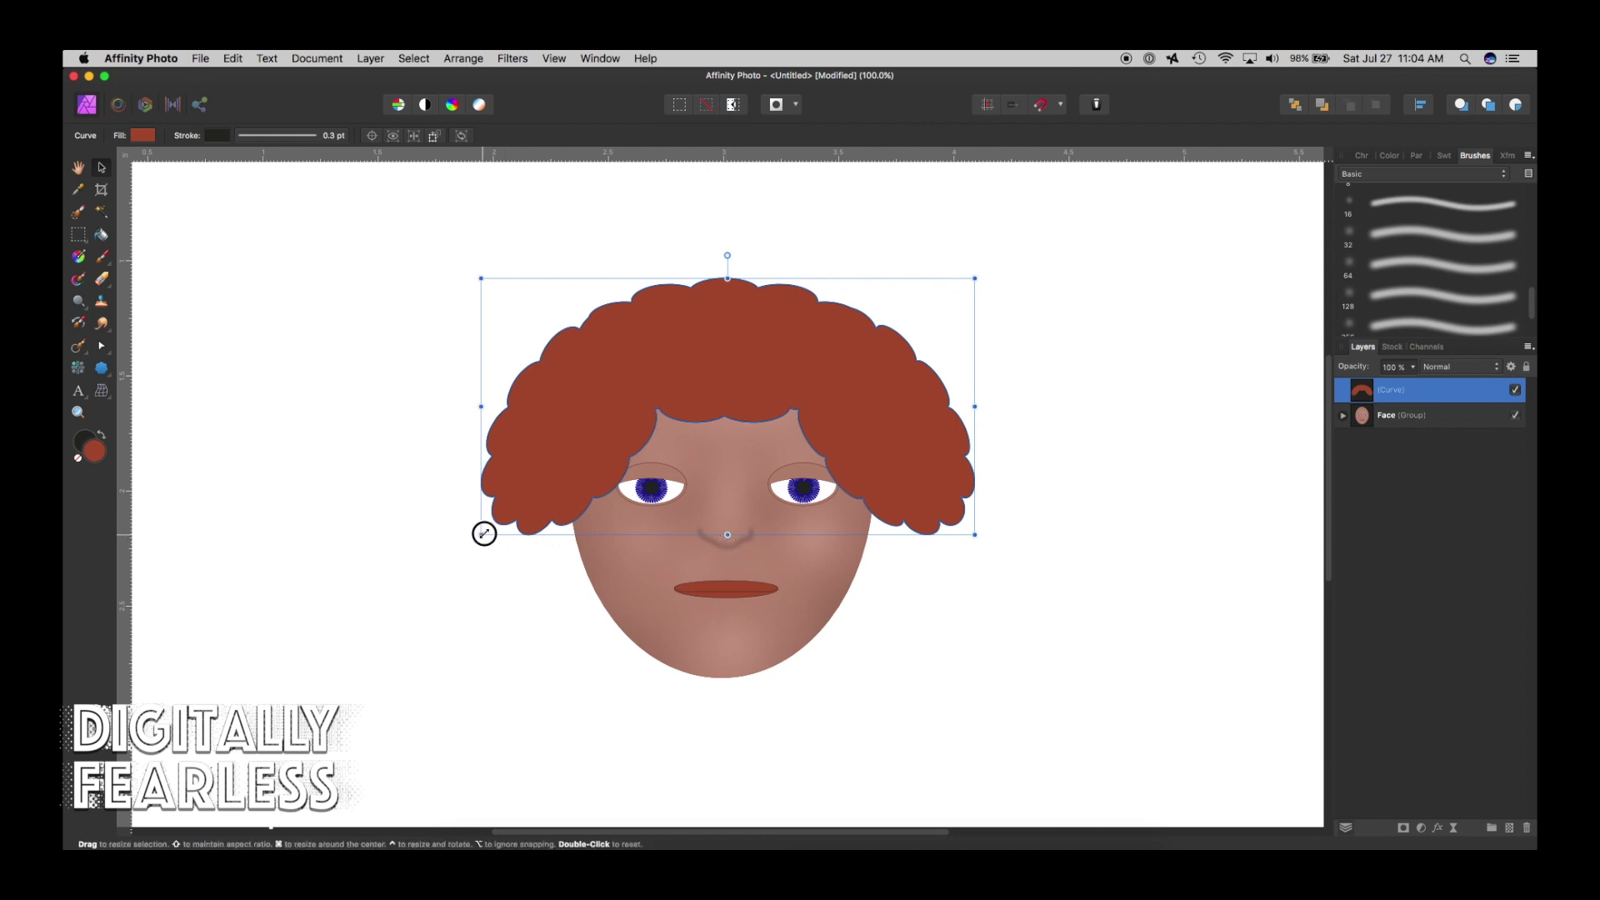
# Shrink the curly hair shape slightly and start a mesh warp on it.
pyautogui.moveTo(484, 533)
pyautogui.mouseDown()
pyautogui.moveTo(536, 543)
pyautogui.moveTo(475, 528)
pyautogui.mouseUp()
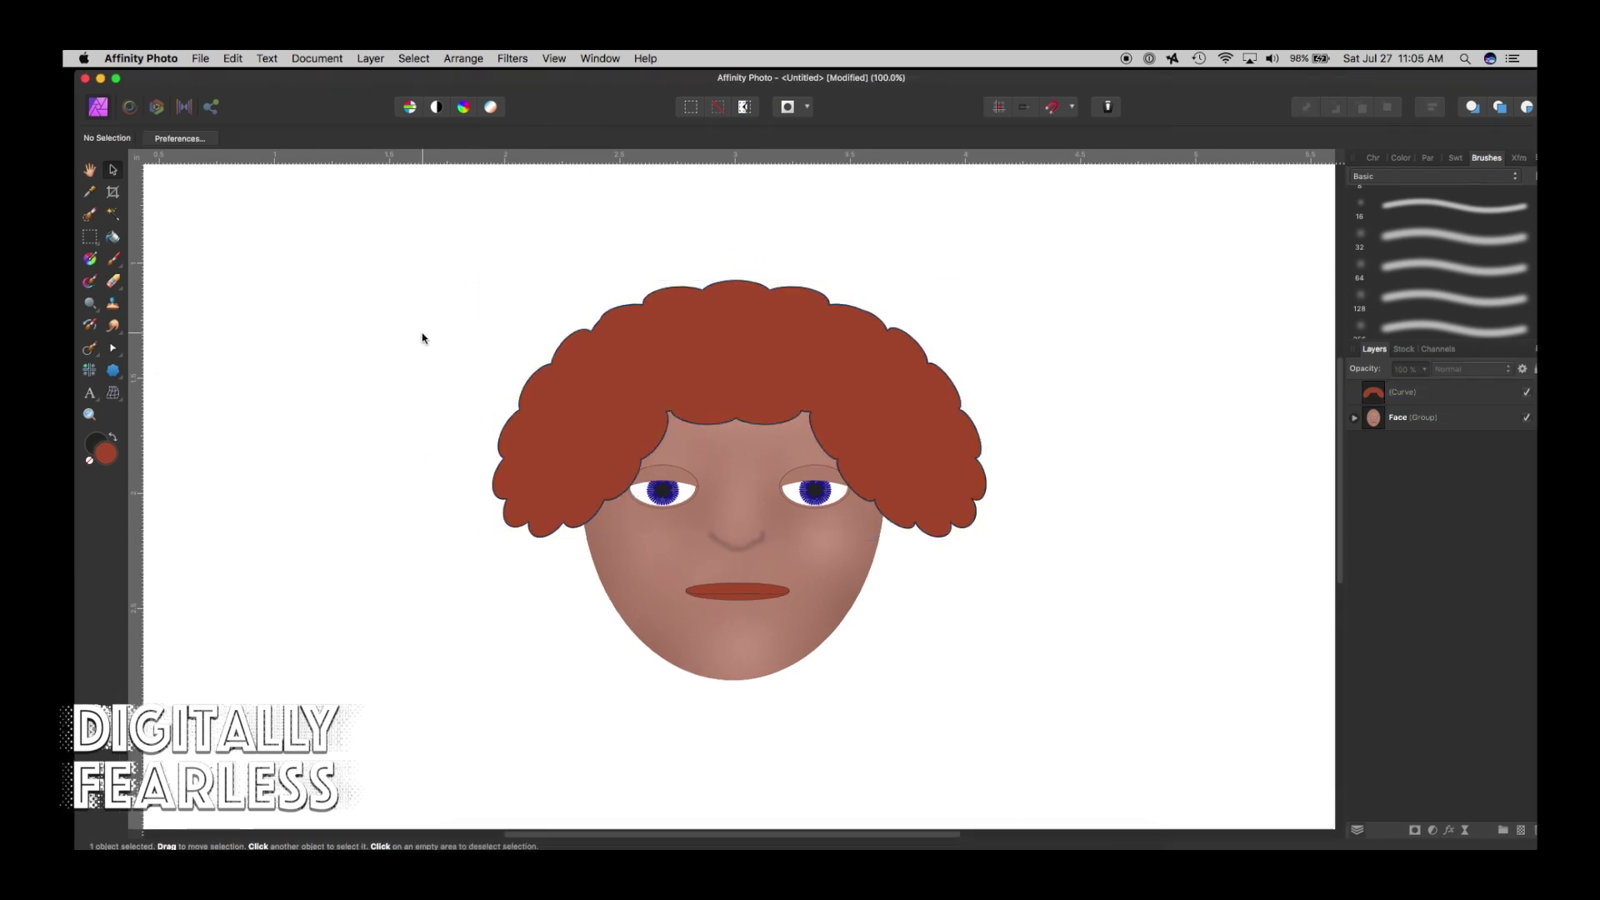
pyautogui.click(559, 385)
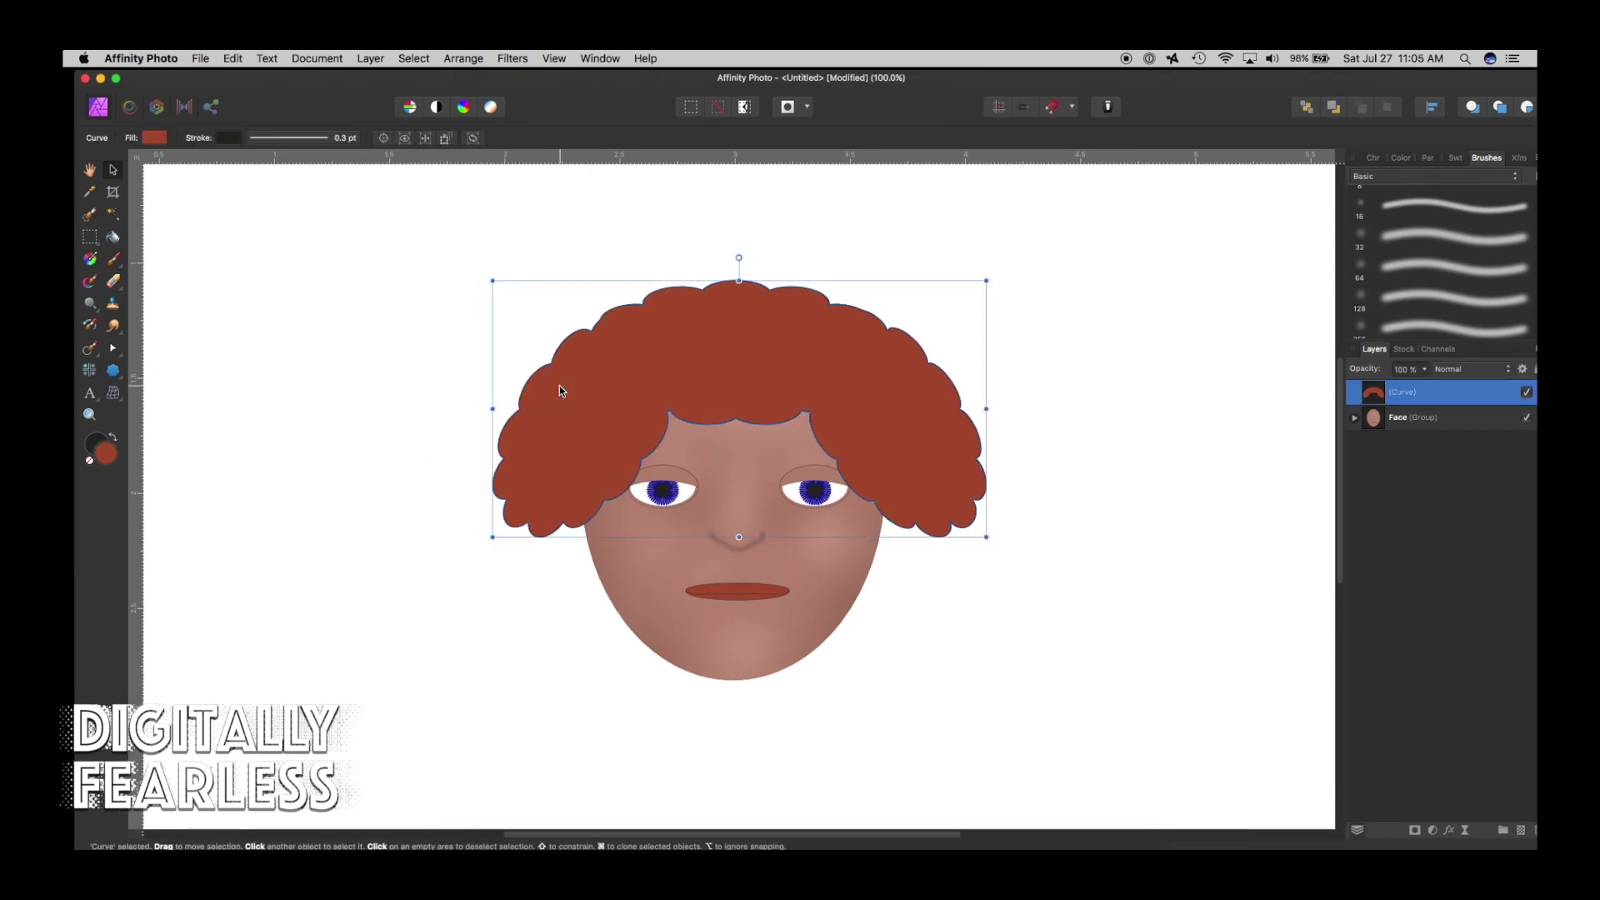
pyautogui.click(114, 394)
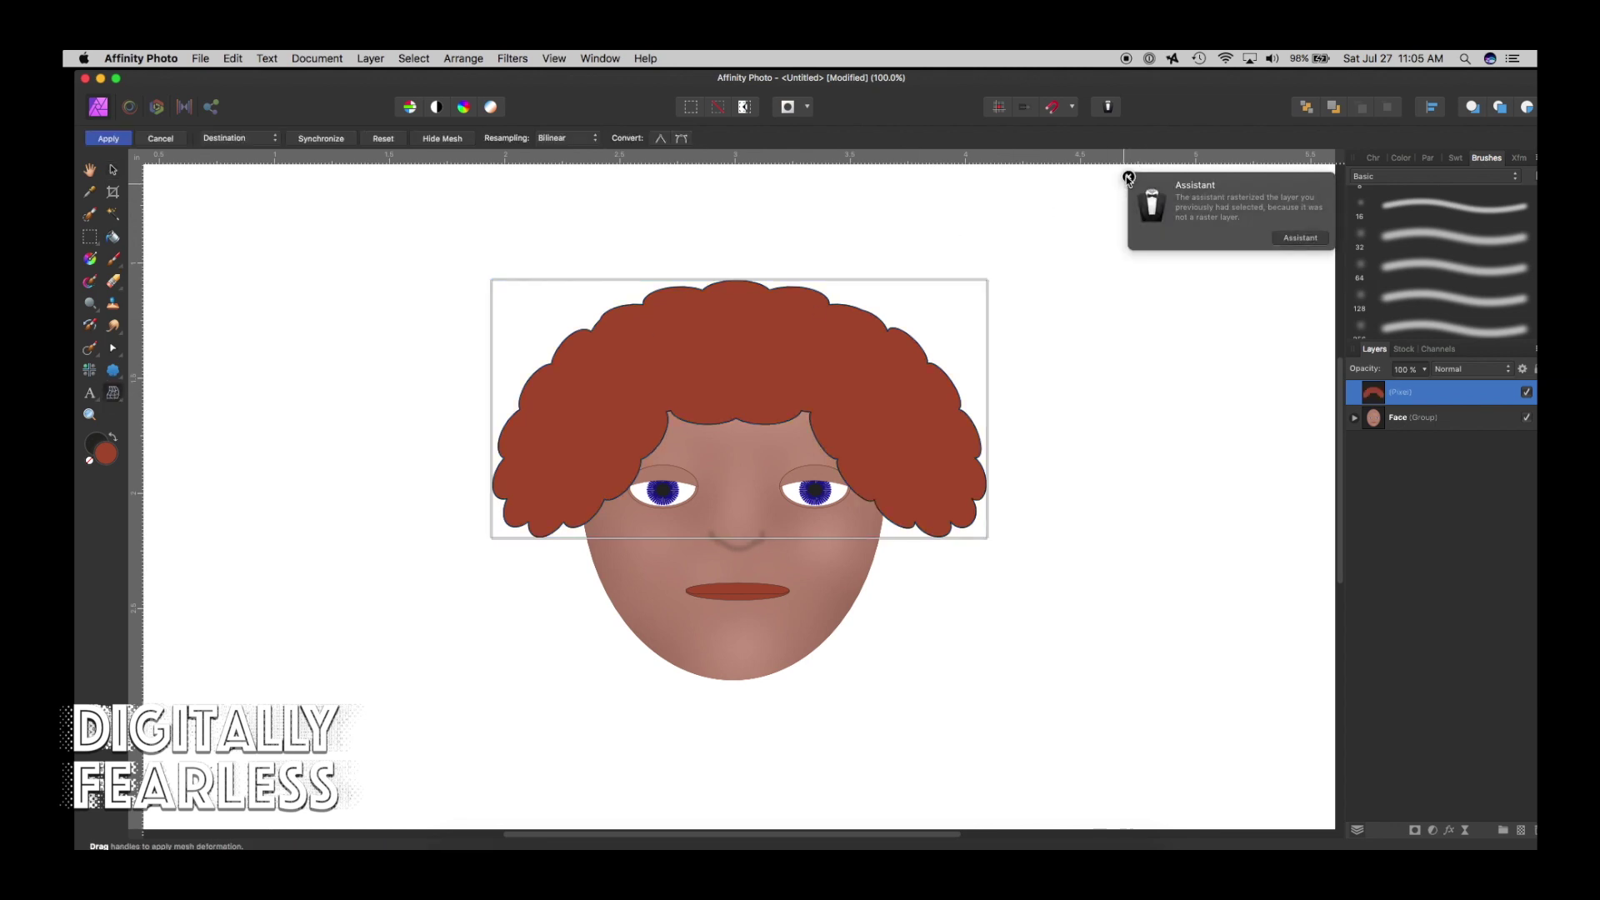
pyautogui.click(1127, 177)
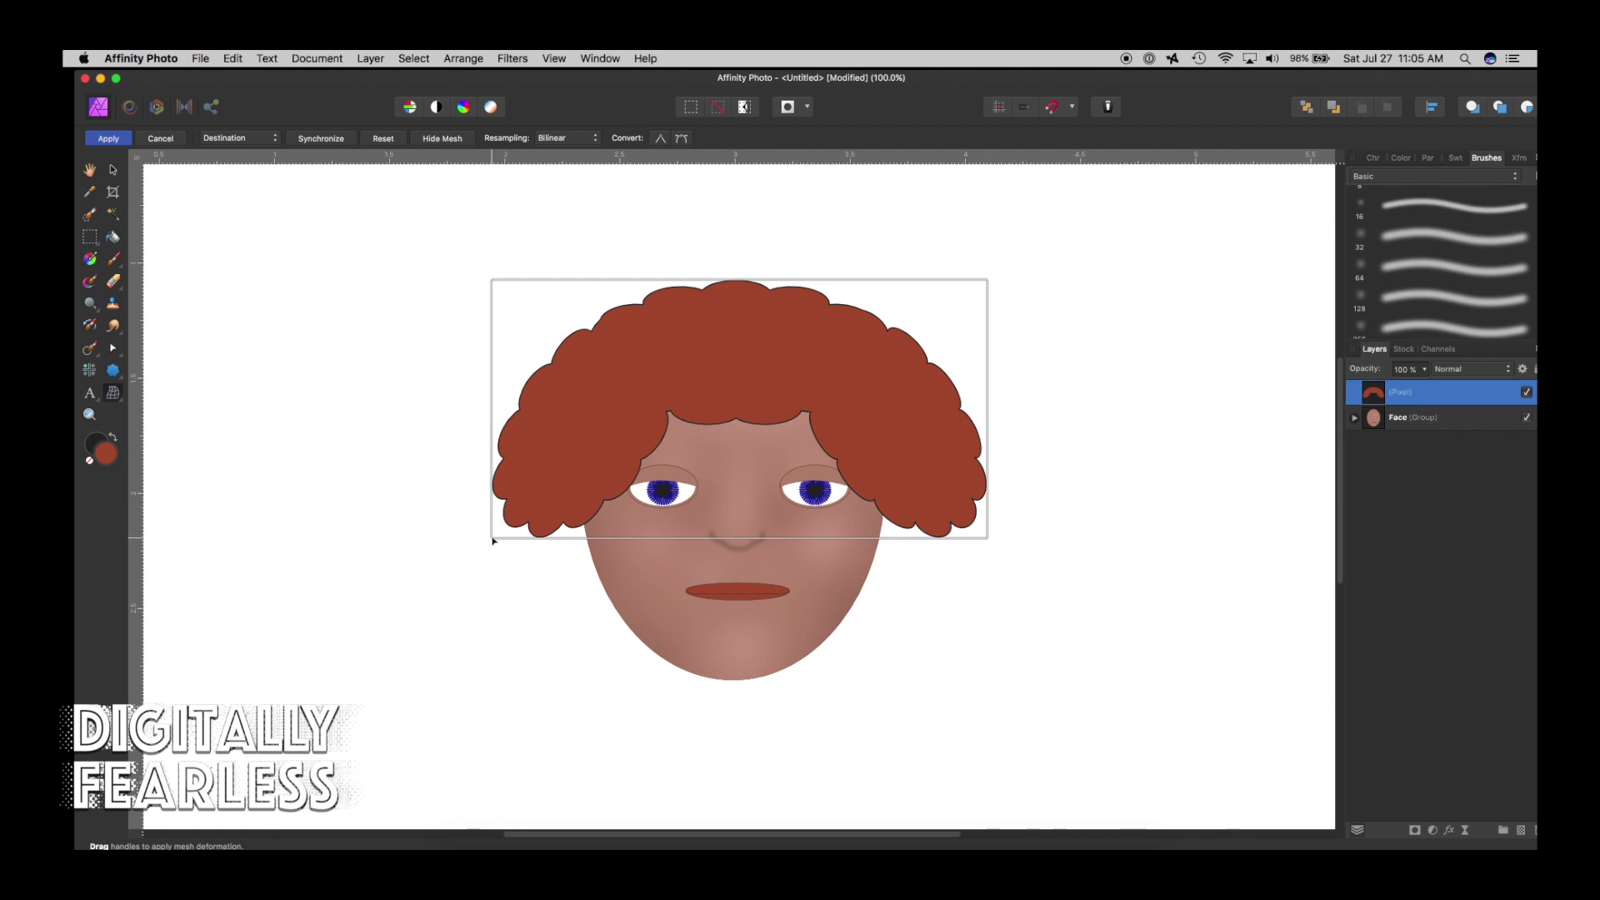
# Warp the lower hair inward and bend the mesh upward around both eyes.
pyautogui.moveTo(733, 538); pyautogui.dragTo(741, 507)
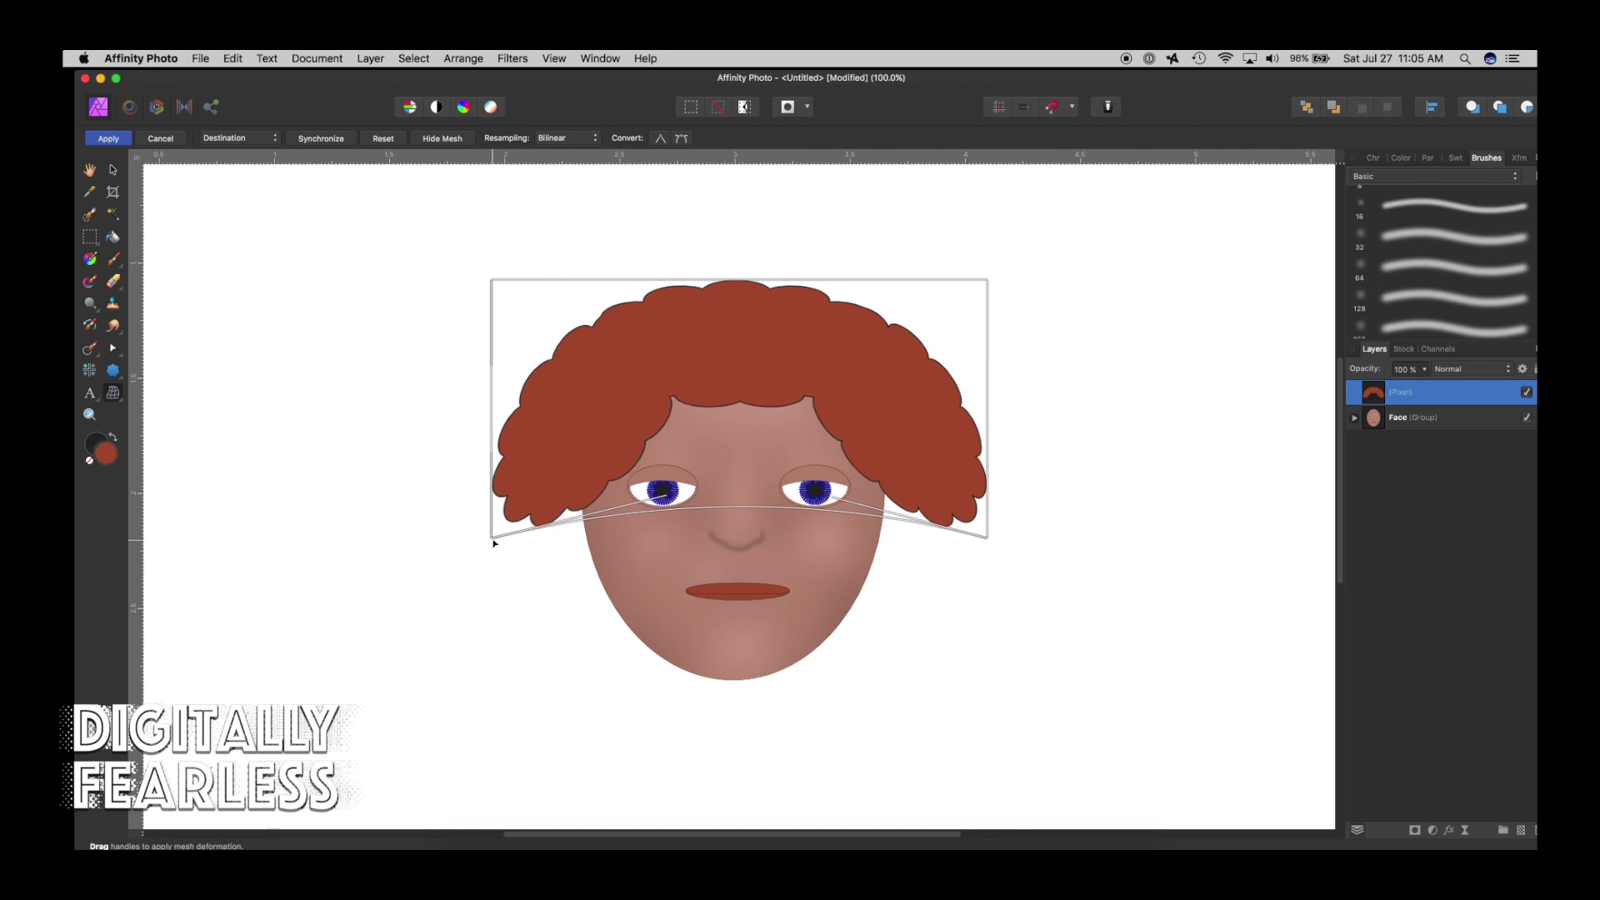
pyautogui.moveTo(492, 538); pyautogui.dragTo(520, 545)
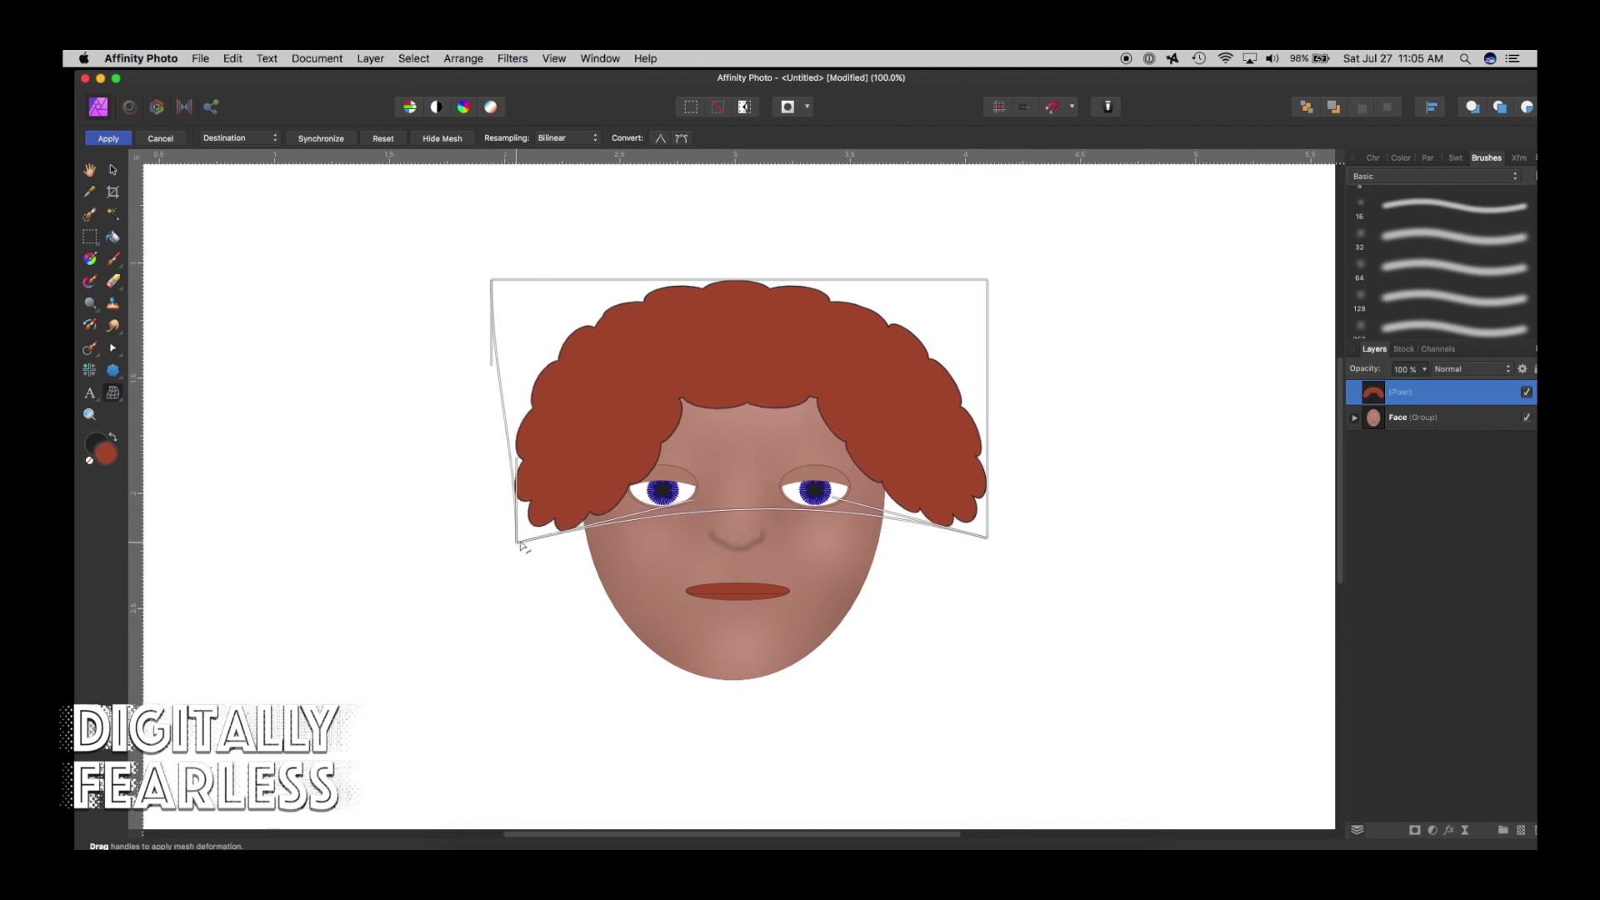
pyautogui.moveTo(688, 505); pyautogui.dragTo(650, 474)
pyautogui.moveTo(829, 497); pyautogui.dragTo(842, 457)
pyautogui.moveTo(989, 542); pyautogui.dragTo(926, 568)
pyautogui.moveTo(781, 497); pyautogui.dragTo(875, 500)
pyautogui.moveTo(645, 489); pyautogui.dragTo(616, 472)
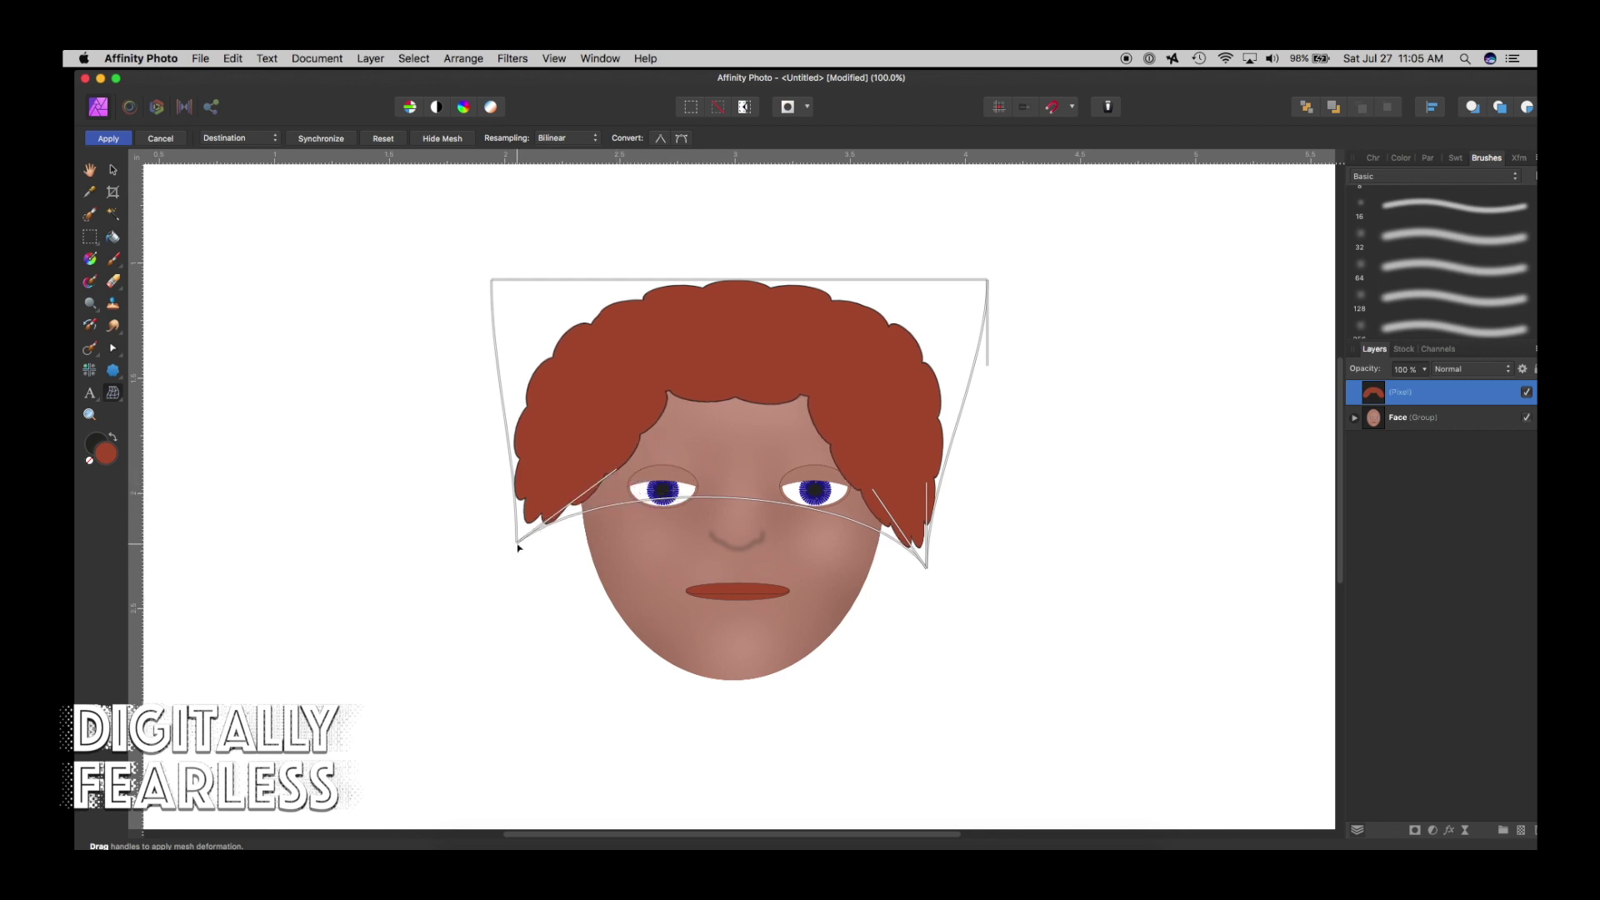
# Narrow the hair's lower corners and sides, and bulge its top upward.
pyautogui.moveTo(517, 547); pyautogui.dragTo(536, 551)
pyautogui.moveTo(926, 570); pyautogui.dragTo(912, 564)
pyautogui.moveTo(913, 486)
pyautogui.mouseDown()
pyautogui.moveTo(922, 496)
pyautogui.moveTo(918, 481)
pyautogui.mouseUp()
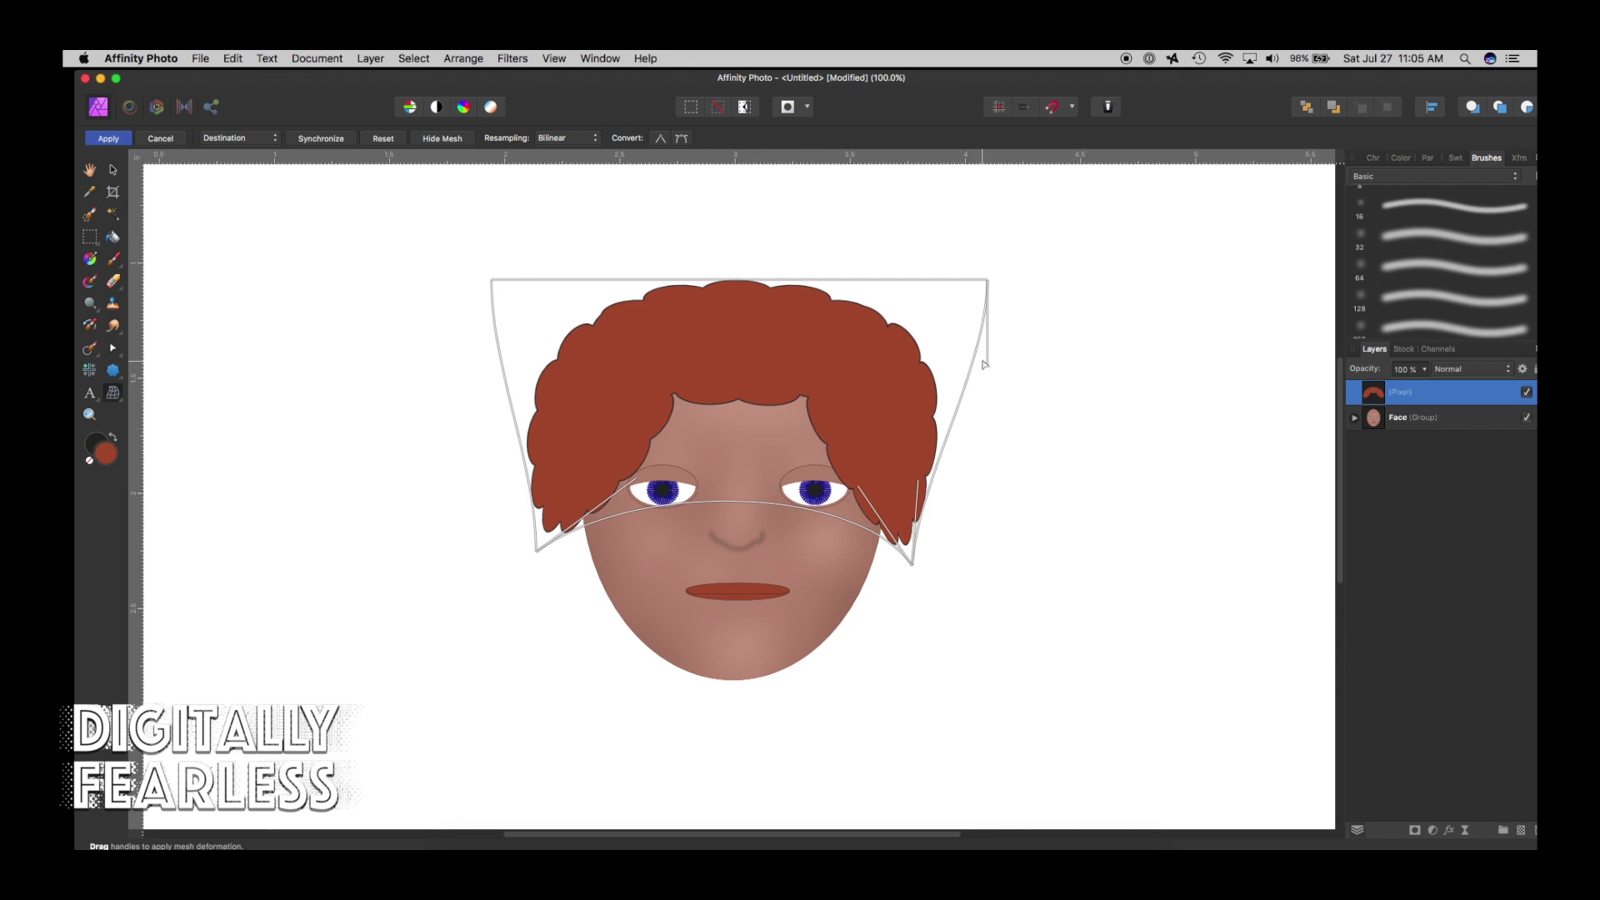
pyautogui.moveTo(983, 364); pyautogui.dragTo(963, 287)
pyautogui.click(981, 284)
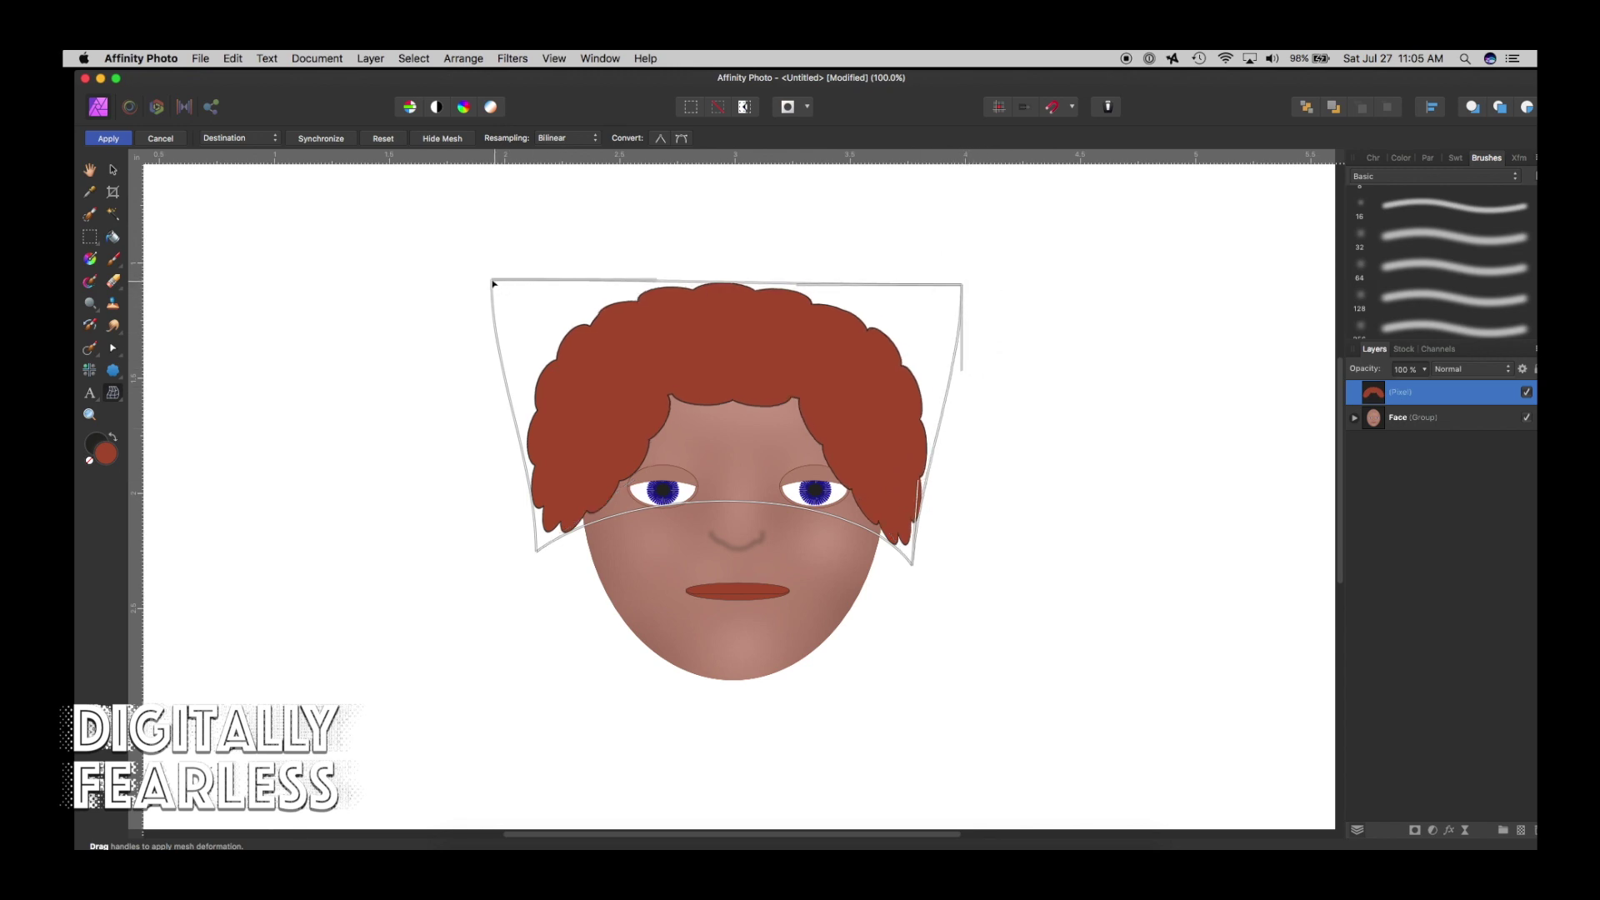
pyautogui.moveTo(493, 284); pyautogui.dragTo(526, 282)
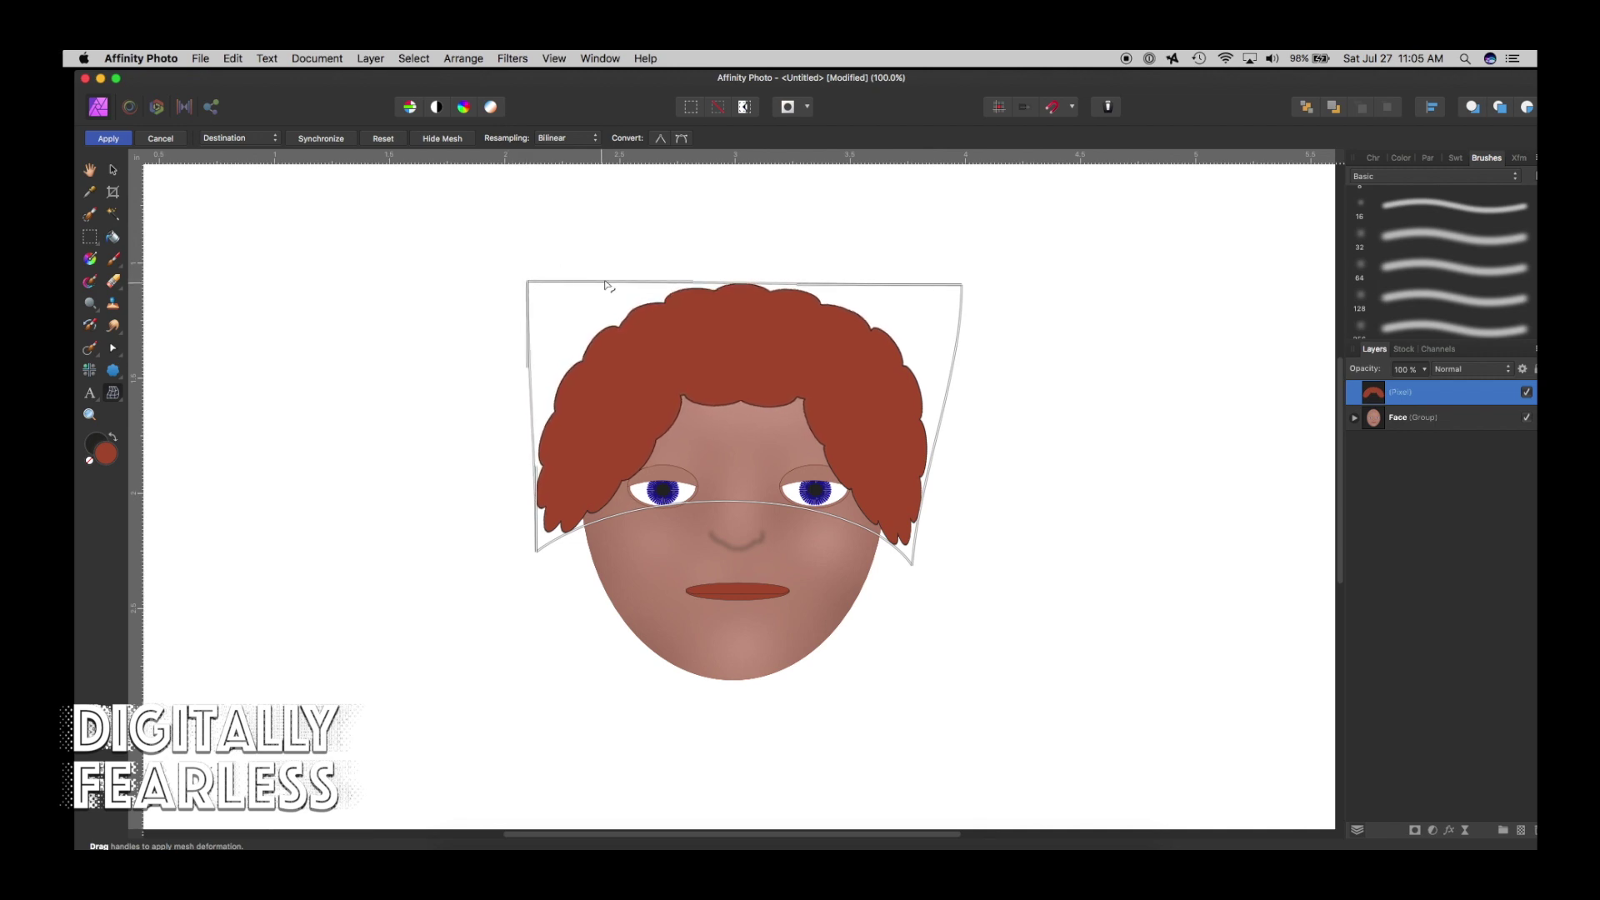
pyautogui.moveTo(716, 288)
pyautogui.mouseDown()
pyautogui.moveTo(714, 262)
pyautogui.moveTo(721, 289)
pyautogui.mouseUp()
# Apply the mesh warp and rename the hair layer 'Hair'.
pyautogui.press('h')
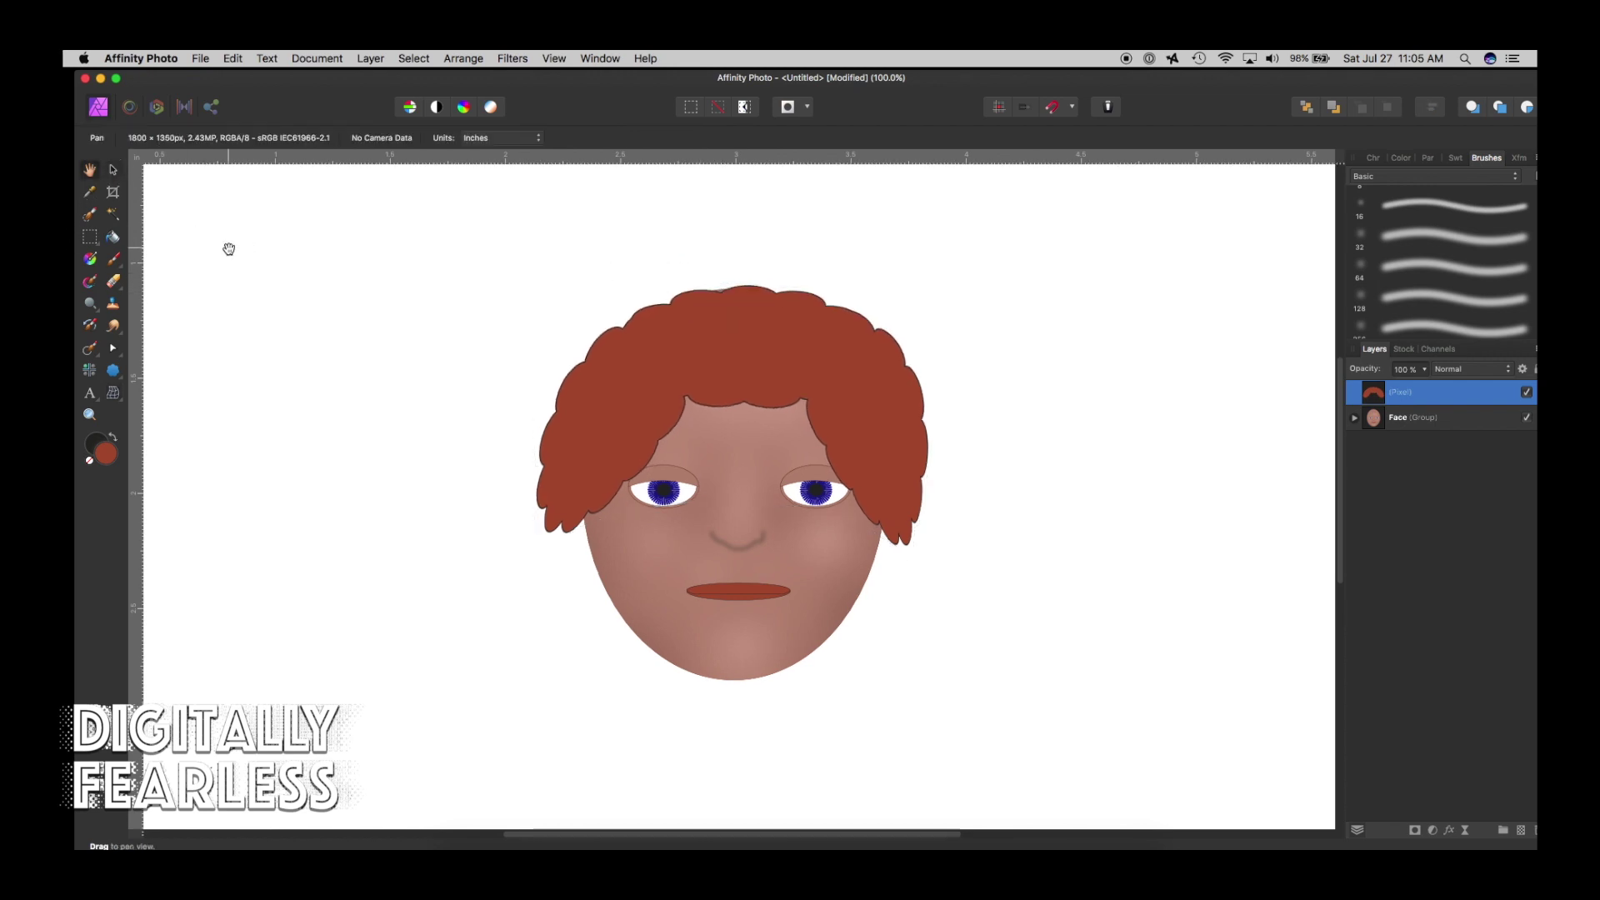
pyautogui.doubleClick(1384, 393)
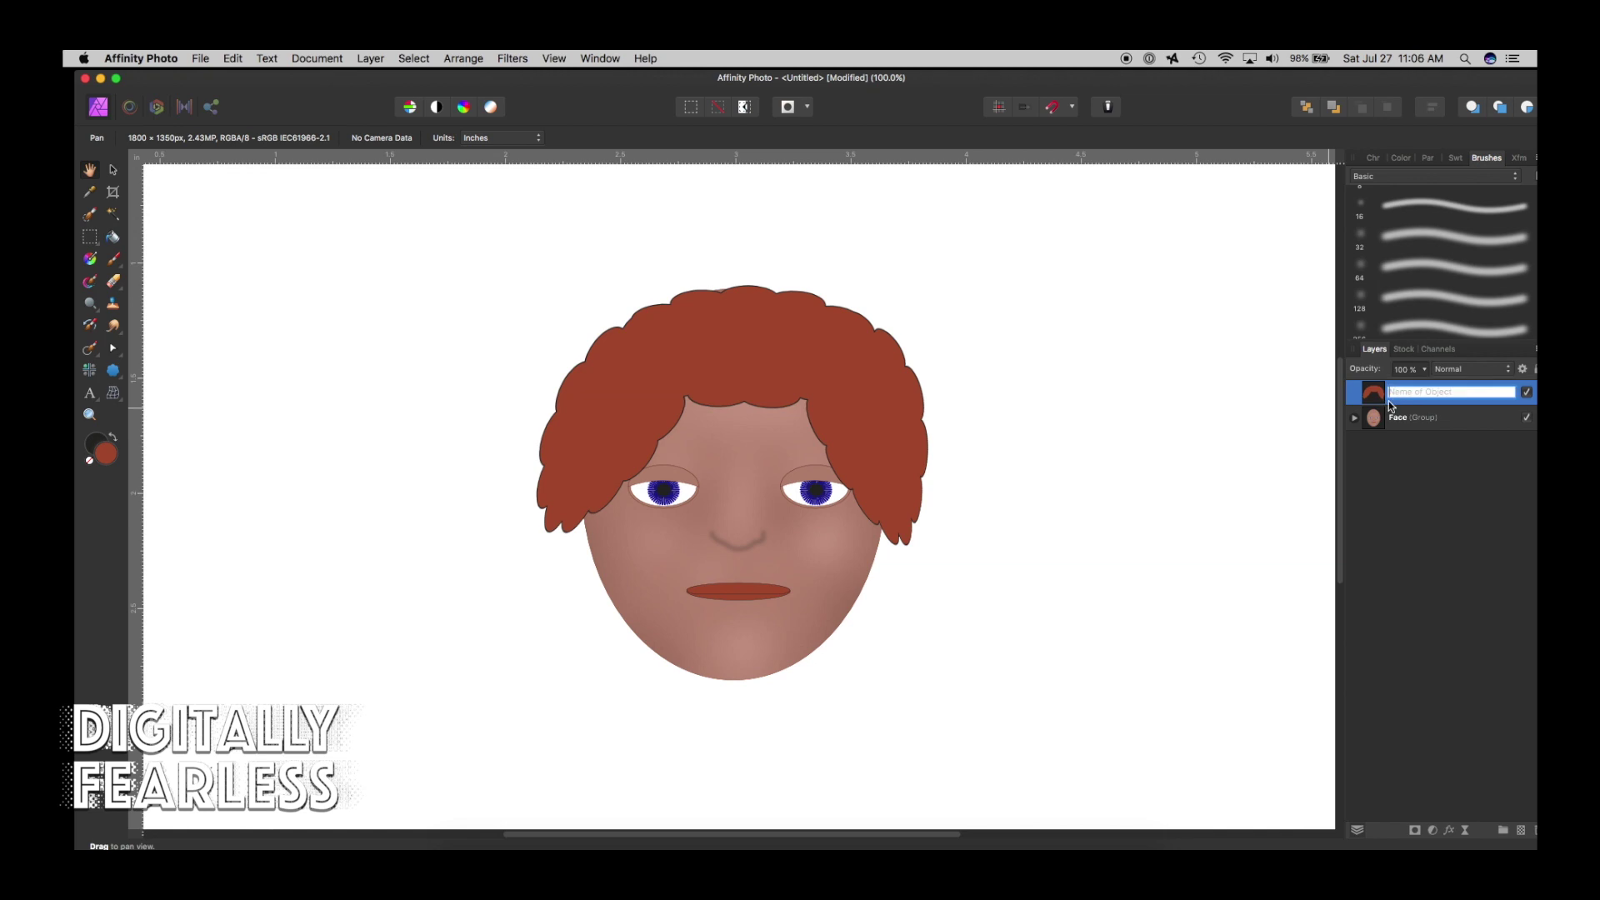
pyautogui.write('Hair')
pyautogui.press('Return')
# Group the Hair and Face layers and name the group 'Head'.
pyautogui.click(1415, 512)
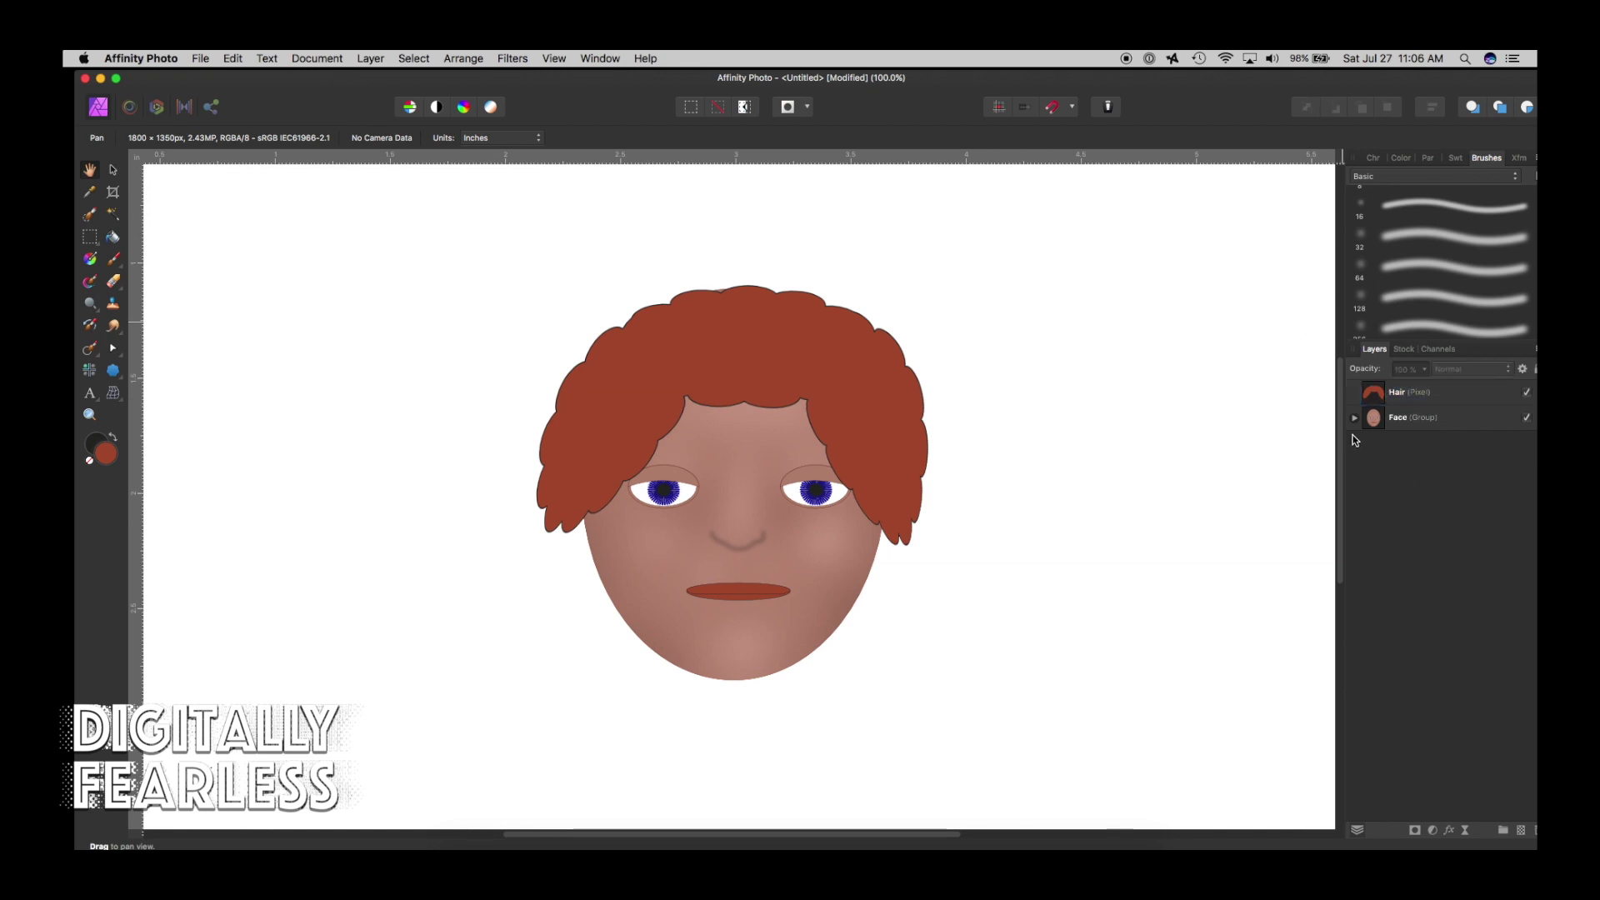
pyautogui.click(1373, 390)
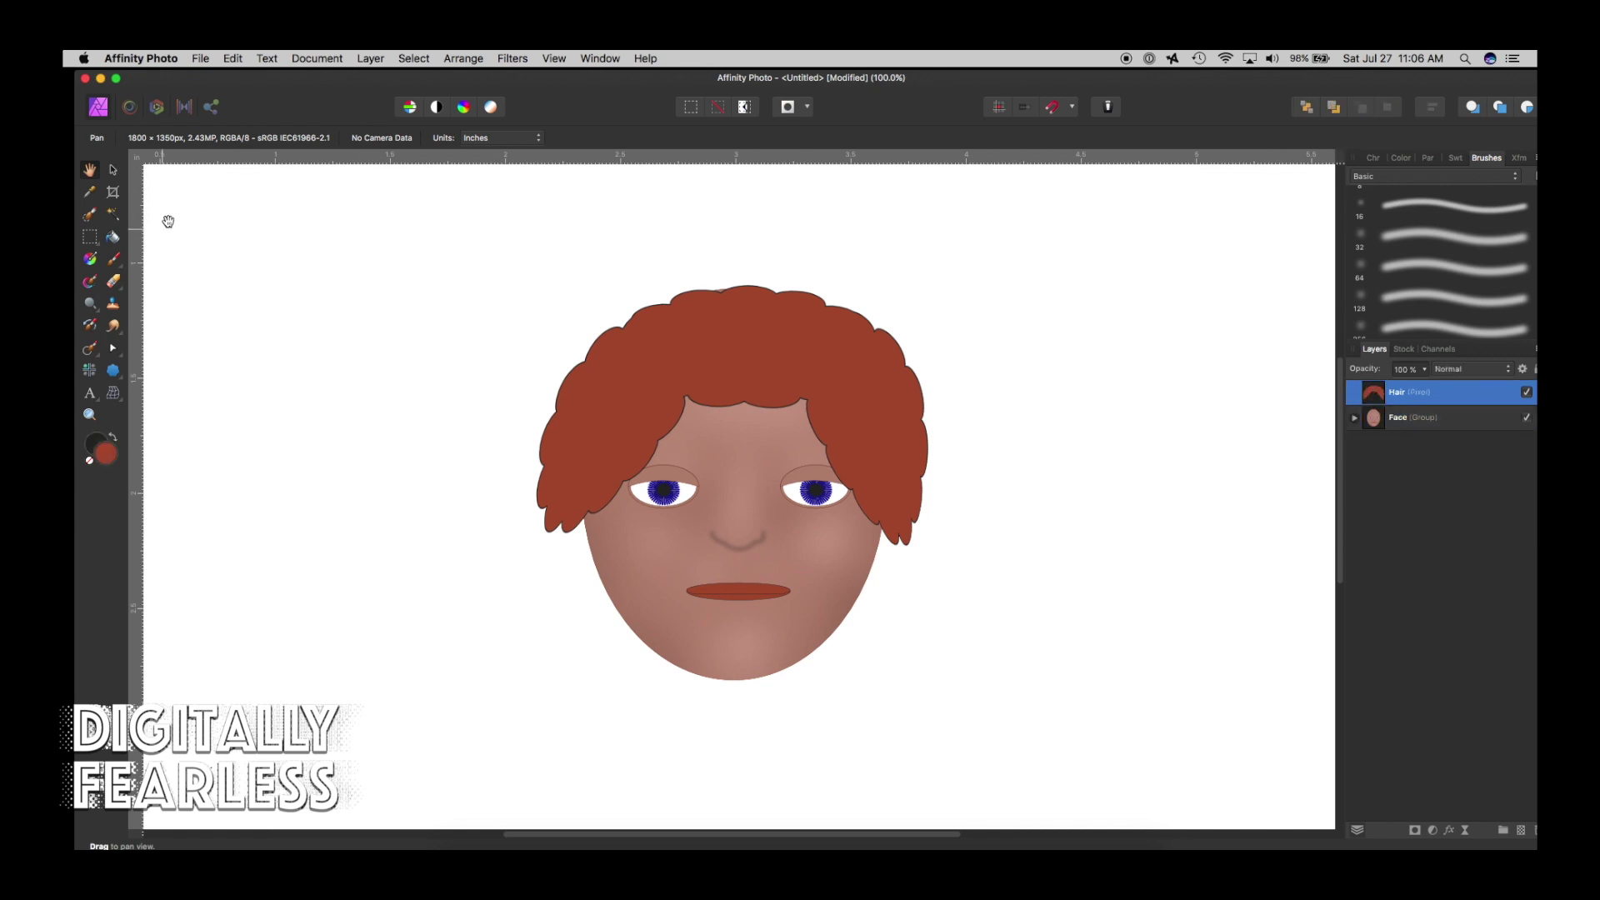
pyautogui.keyDown('shift'); pyautogui.click(1375, 423); pyautogui.keyUp('shift')
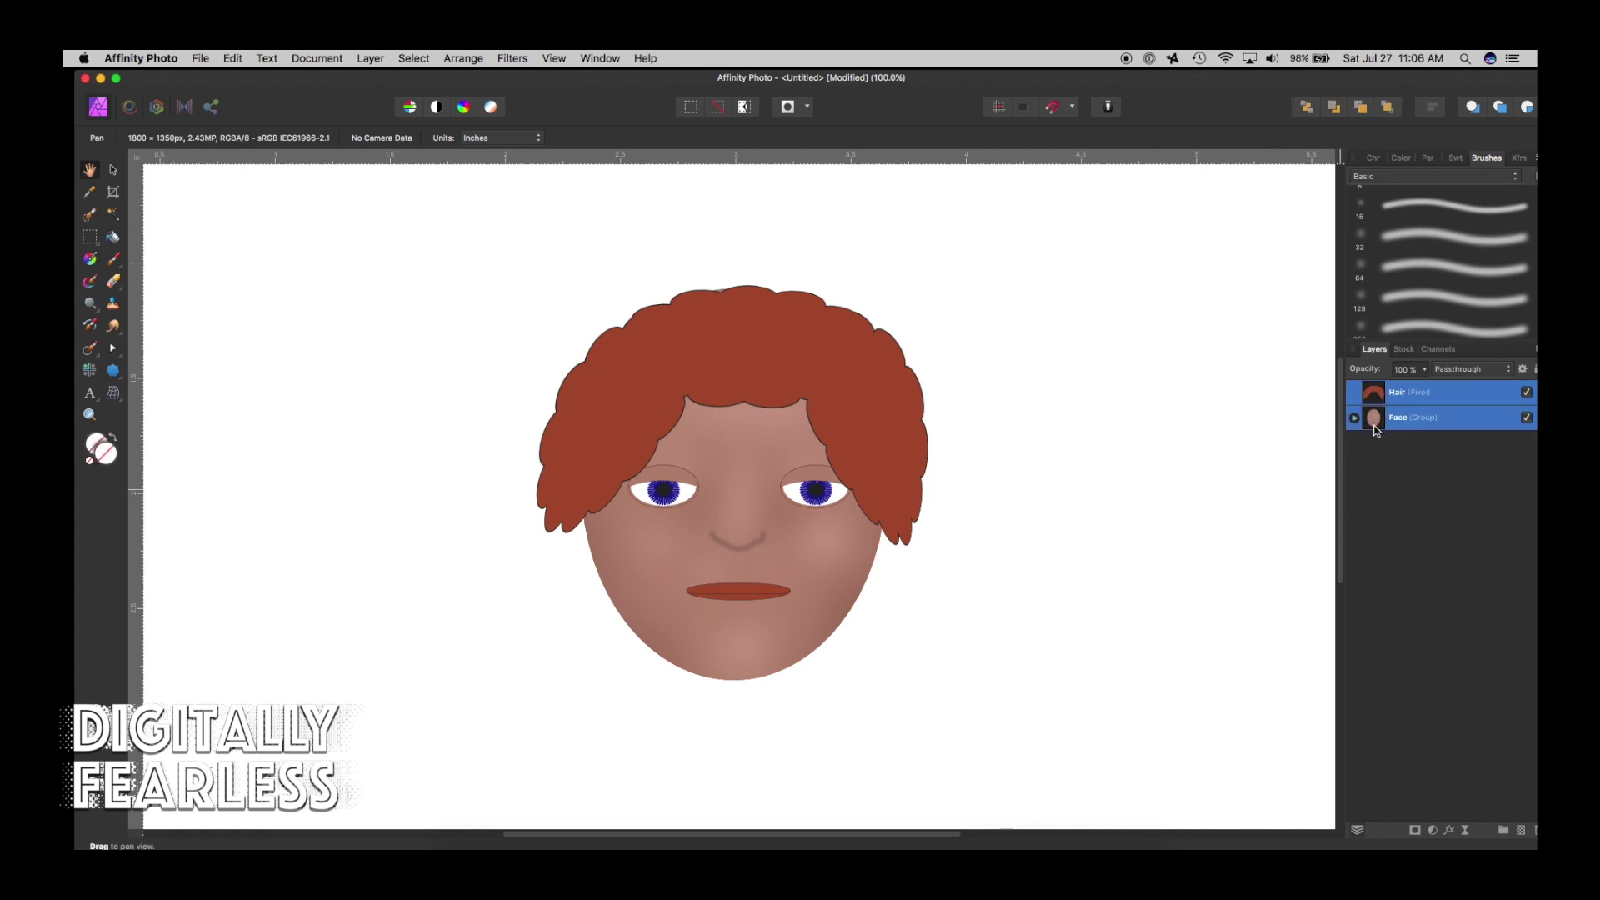
pyautogui.press('super+g')
pyautogui.doubleClick(1415, 393)
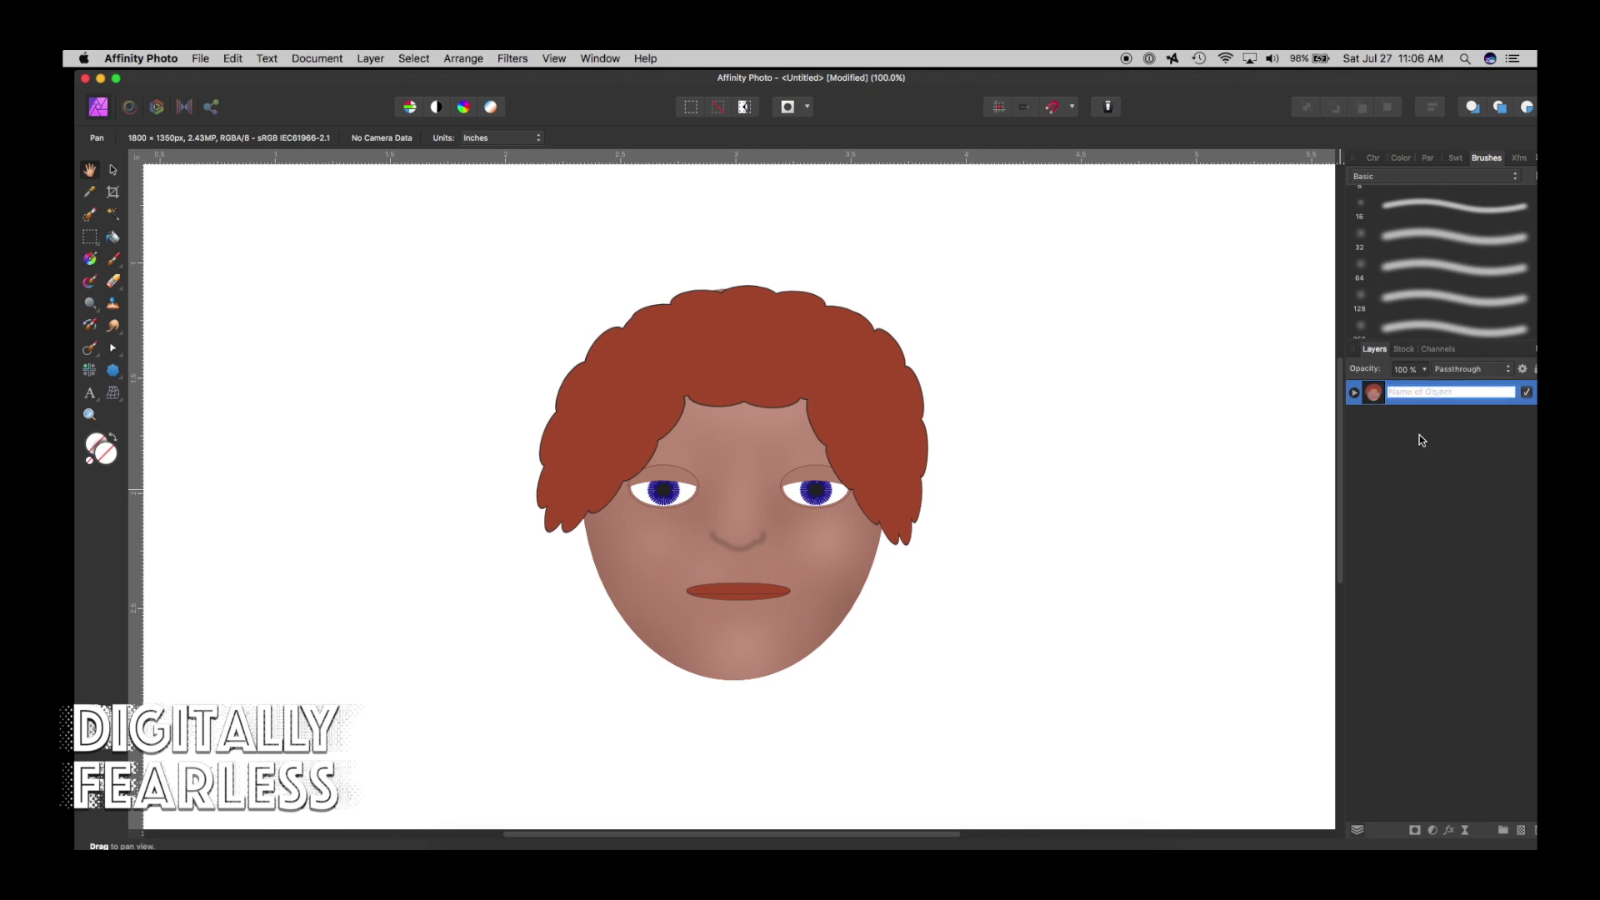
pyautogui.write('Head')
# Fit the page in view and move the Head group up toward the page top.
pyautogui.click(114, 169)
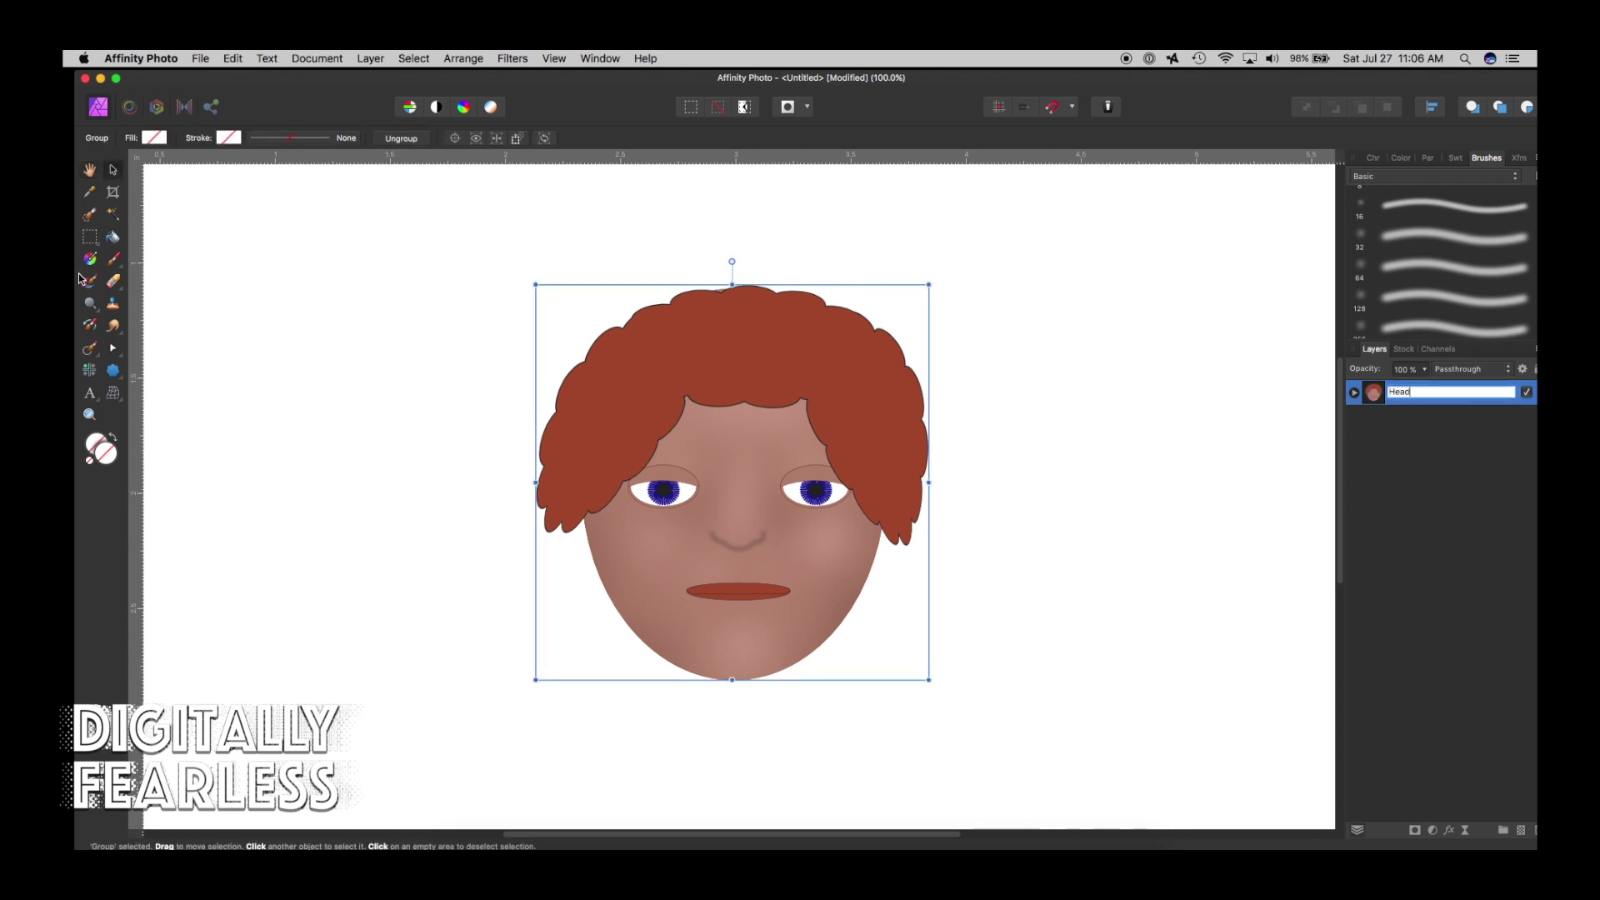
pyautogui.click(89, 169)
pyautogui.press('super+0')
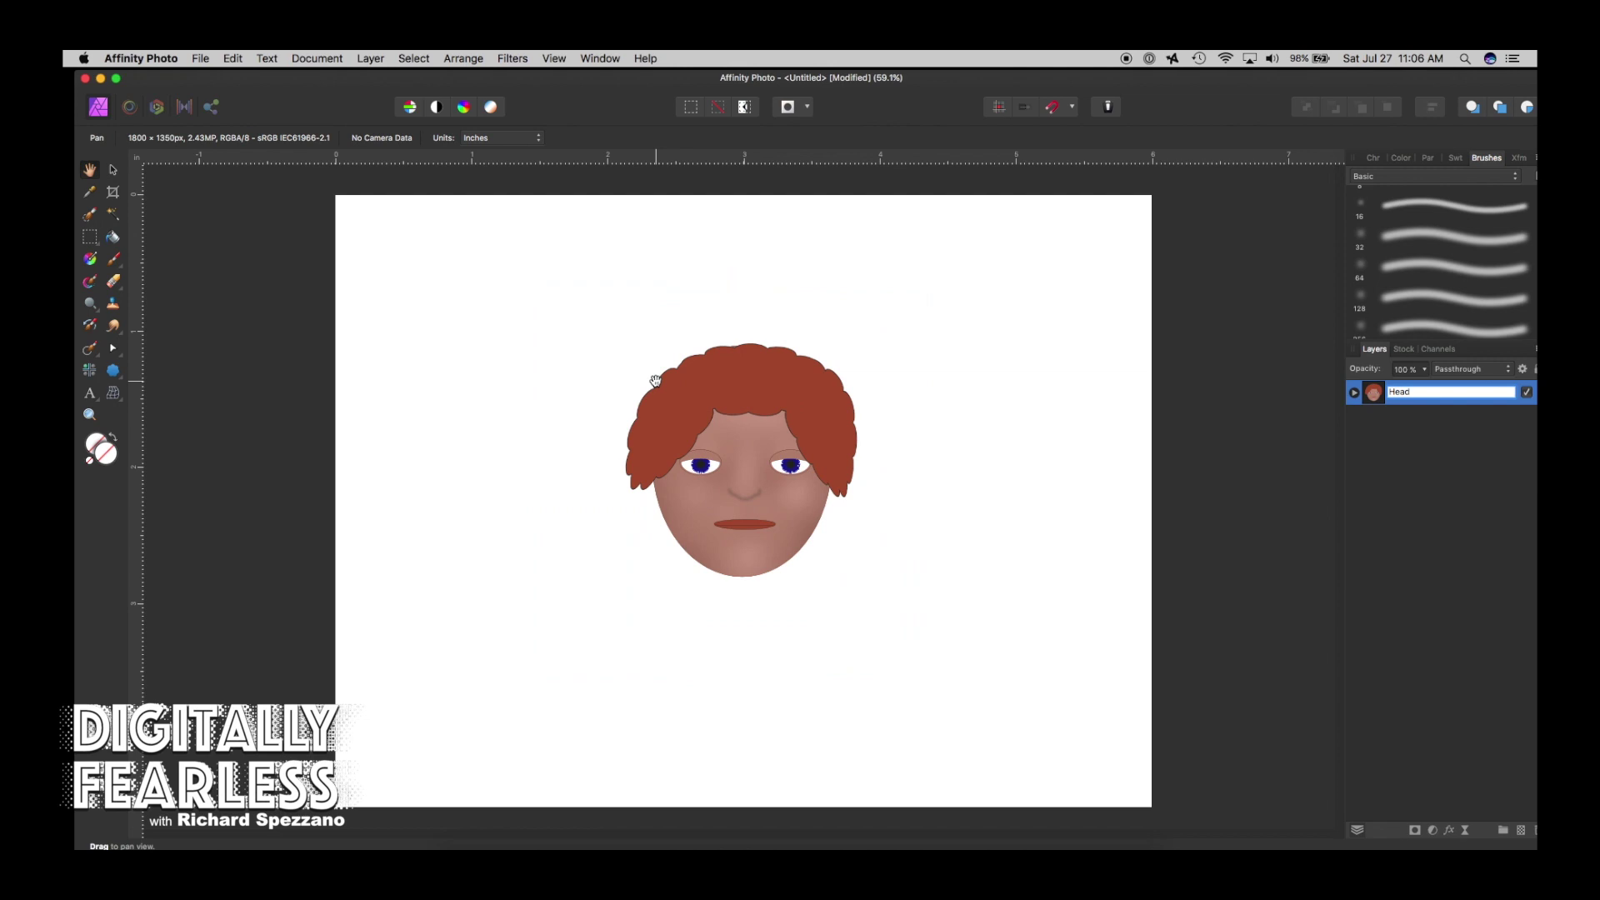
pyautogui.click(113, 169)
pyautogui.moveTo(720, 428); pyautogui.dragTo(711, 308)
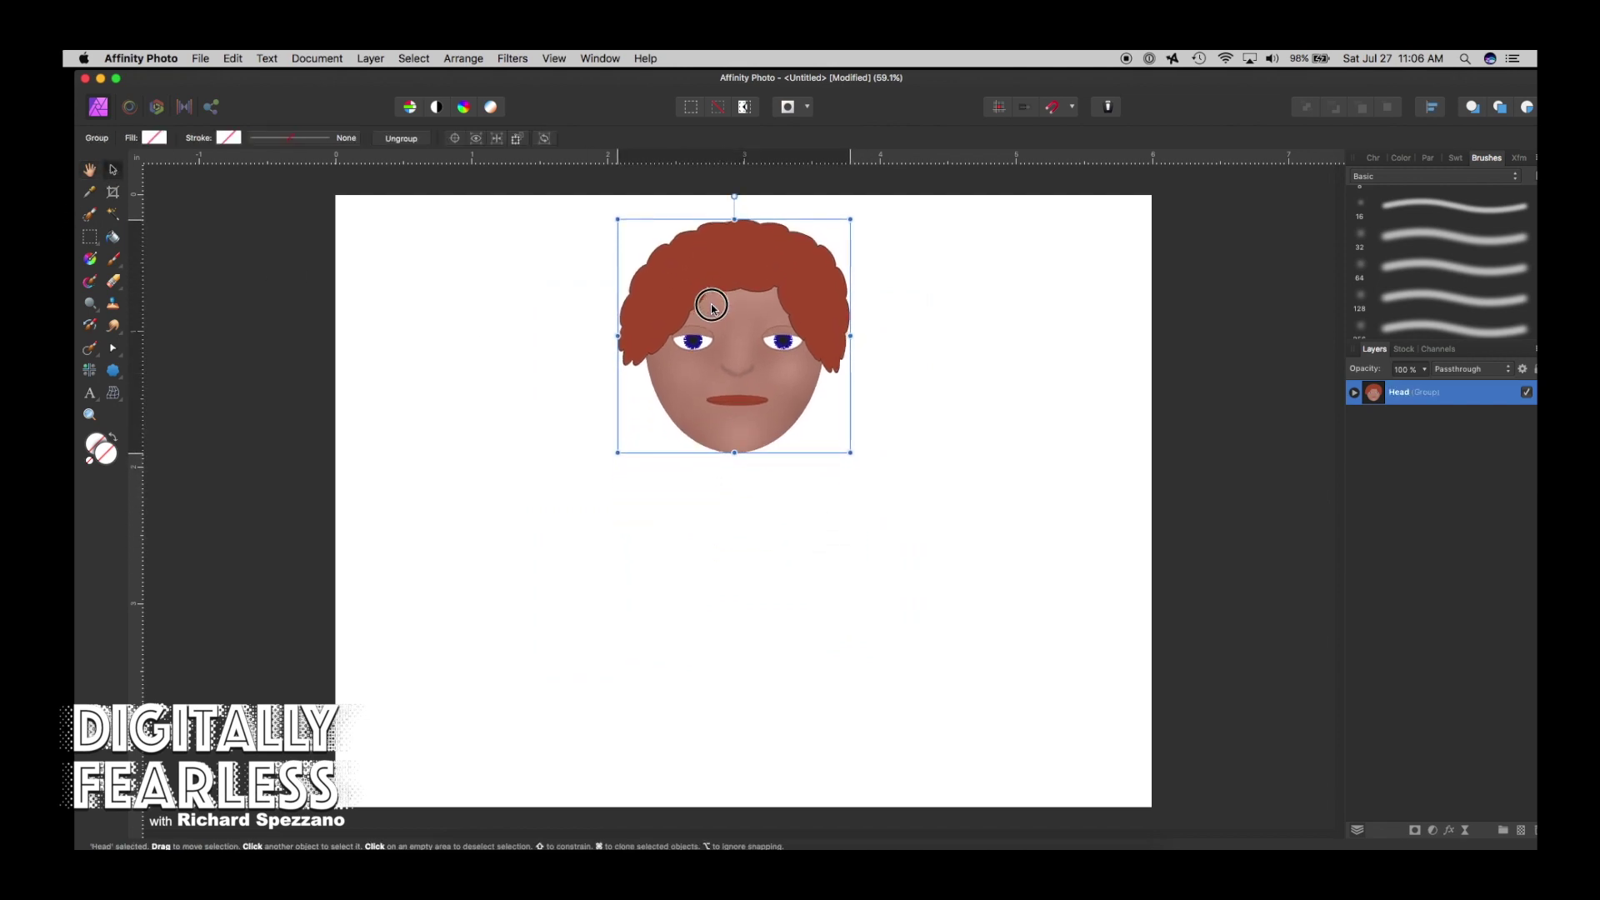
# Draw a neck rectangle below the chin filled with the face's sampled skin tone.
pyautogui.click(950, 403)
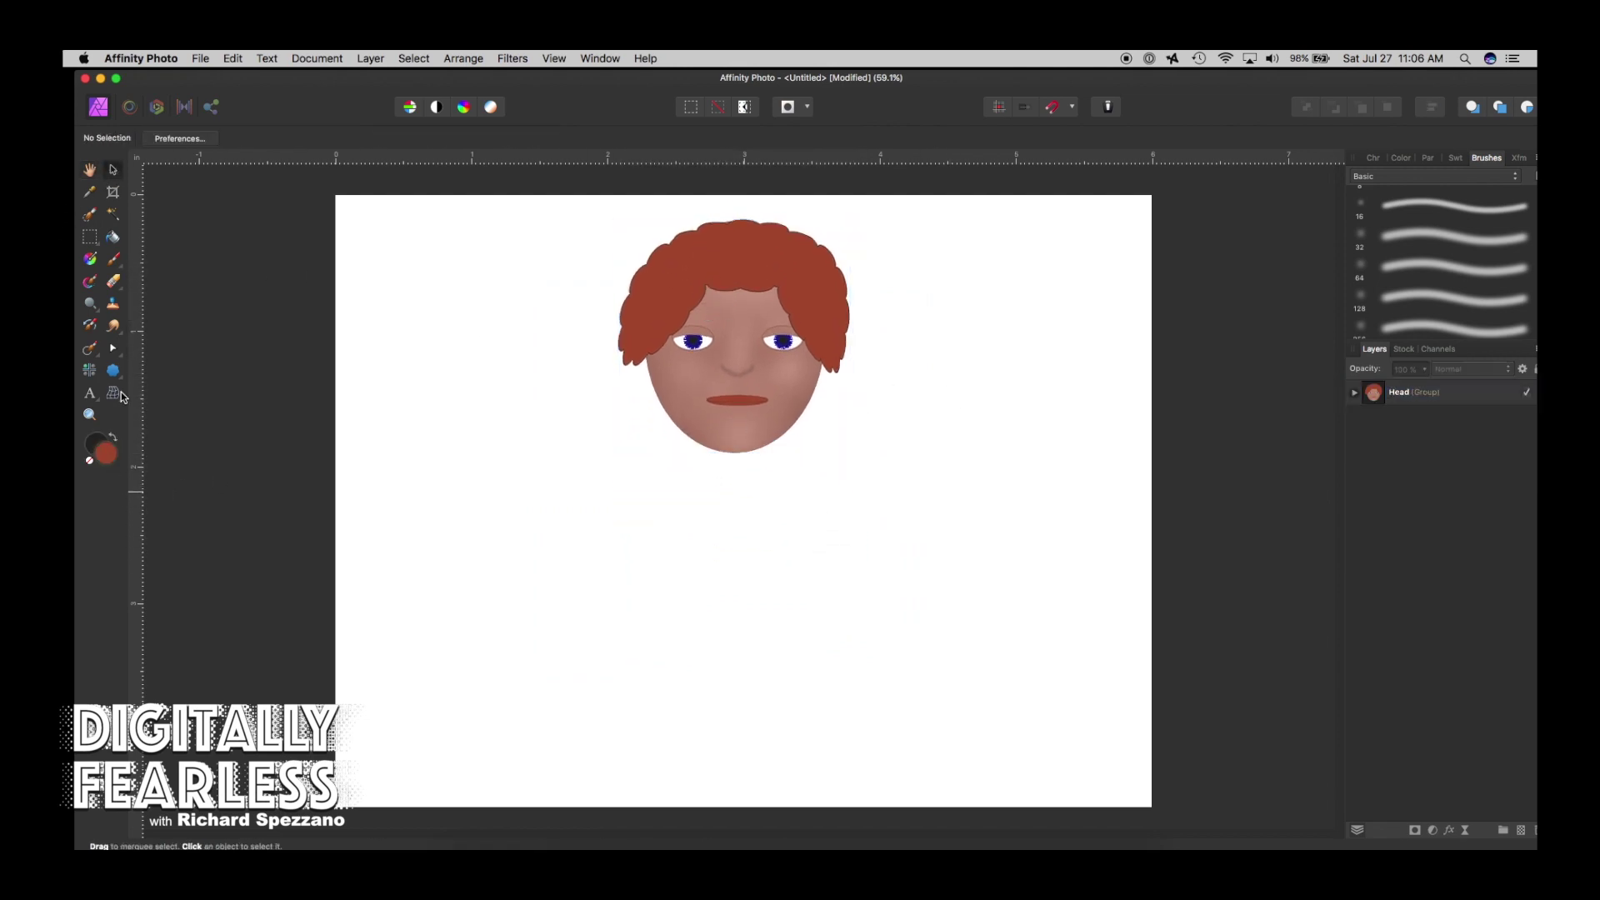
pyautogui.moveTo(117, 372); pyautogui.dragTo(145, 382)
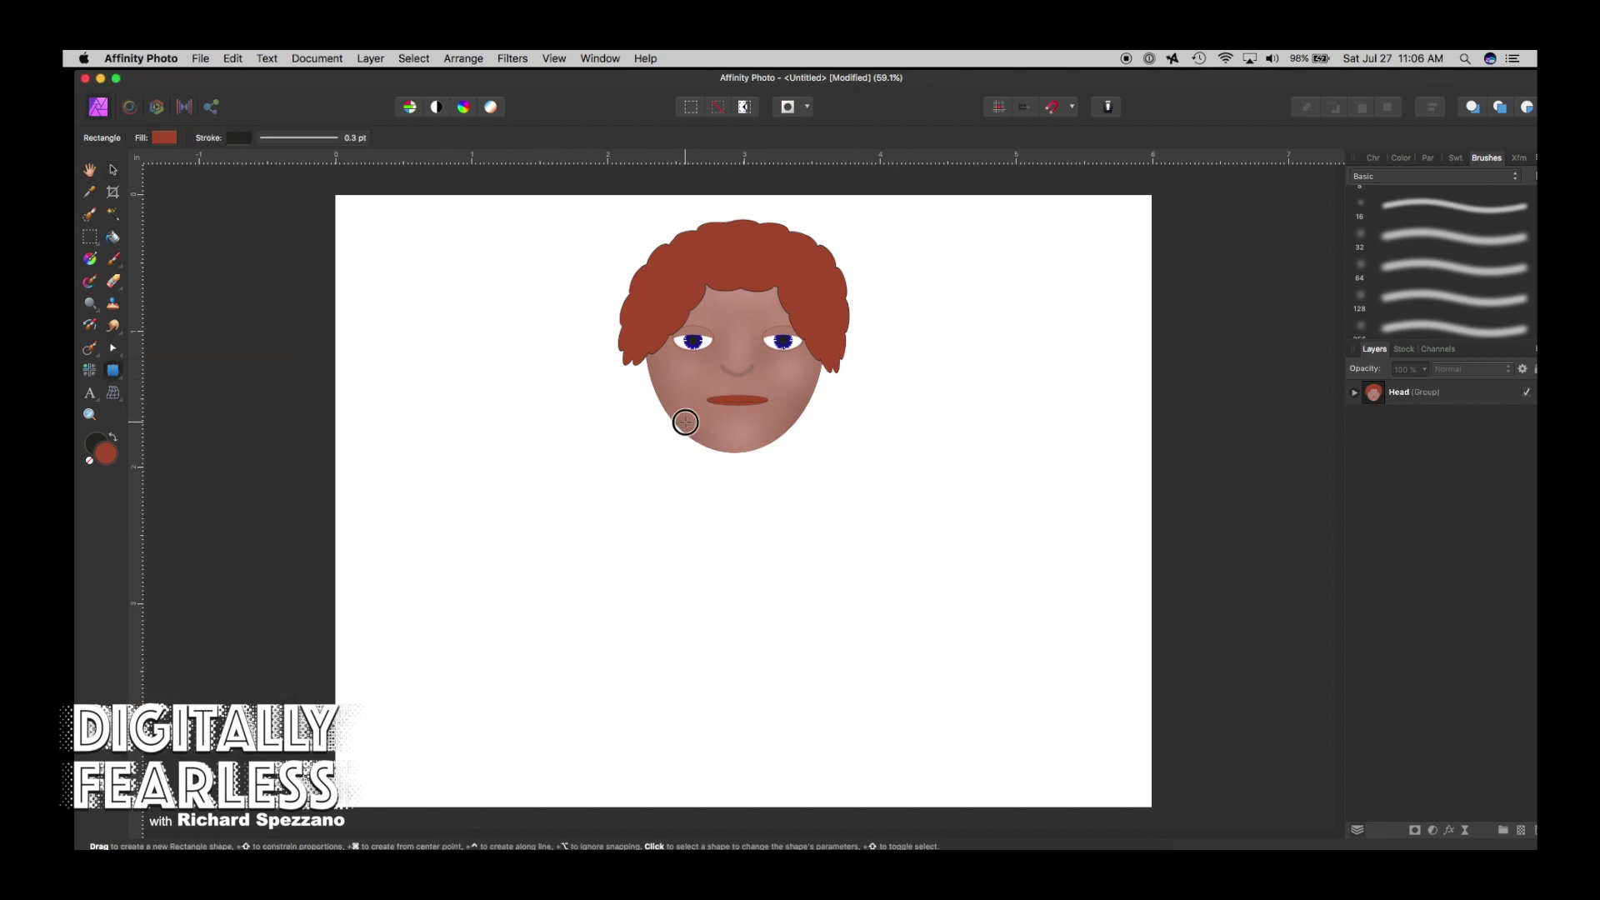
pyautogui.moveTo(685, 423); pyautogui.dragTo(785, 472)
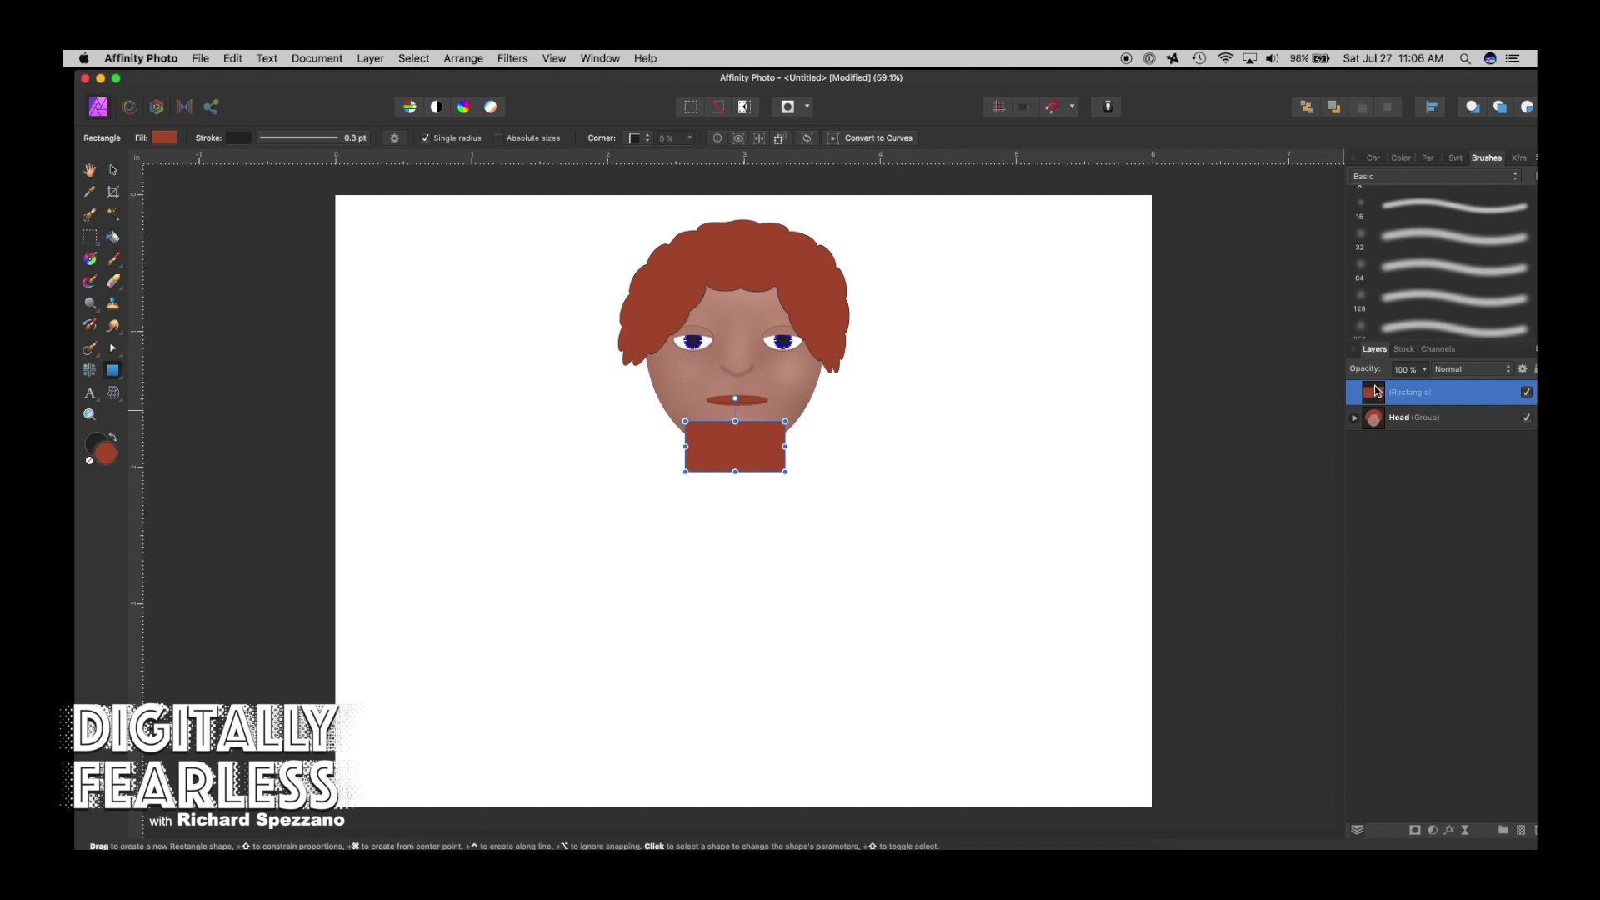
pyautogui.click(163, 139)
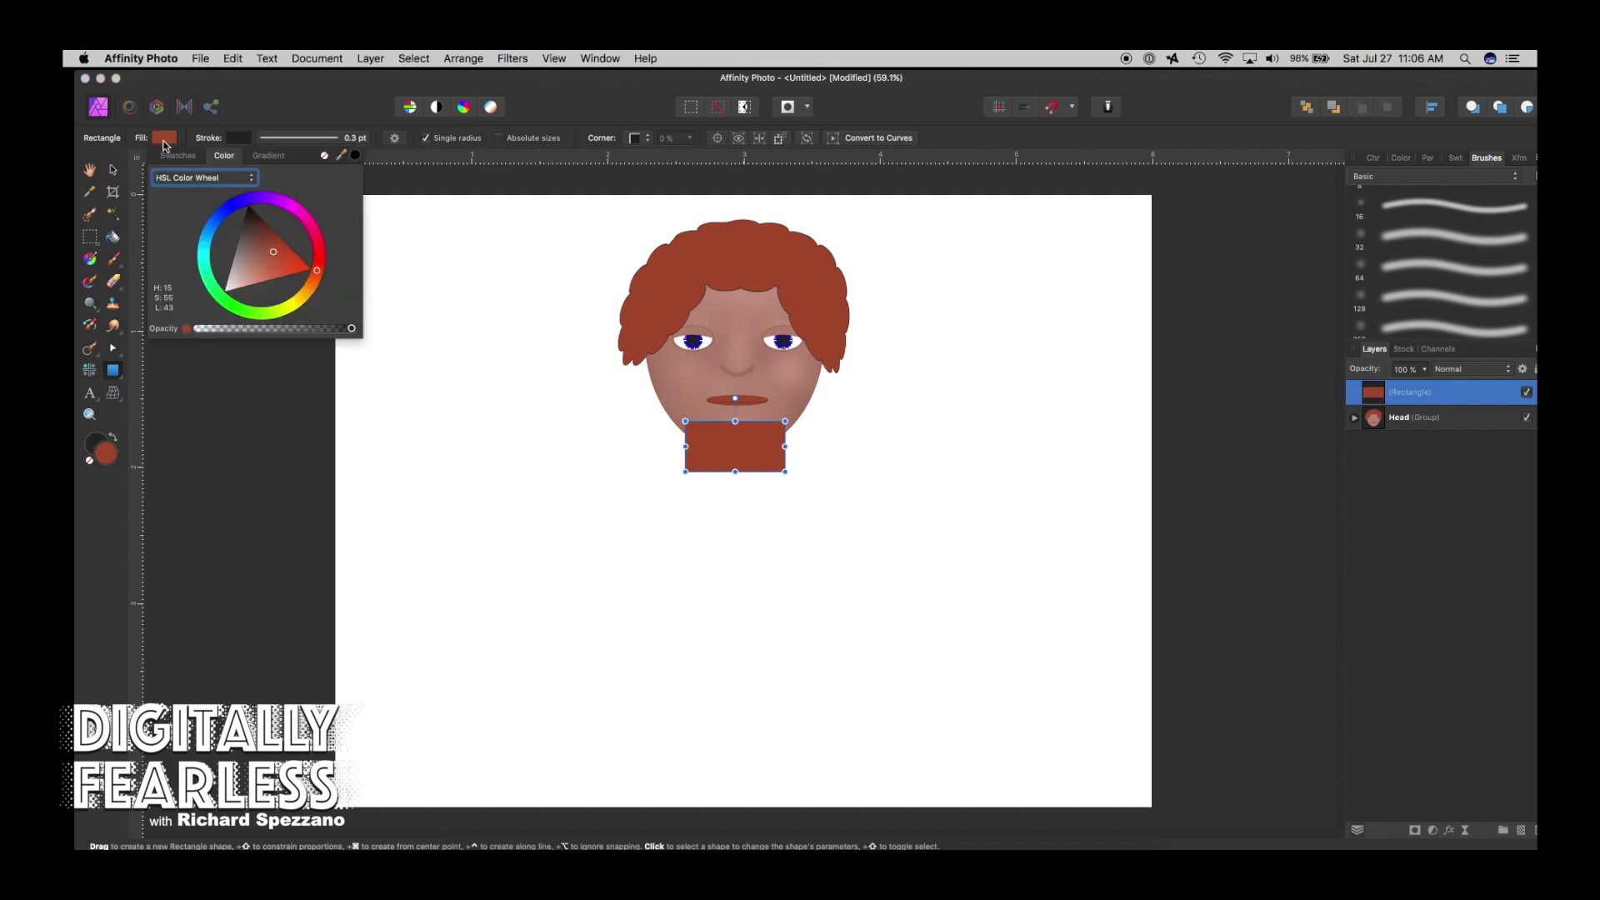
pyautogui.moveTo(355, 158); pyautogui.dragTo(674, 399)
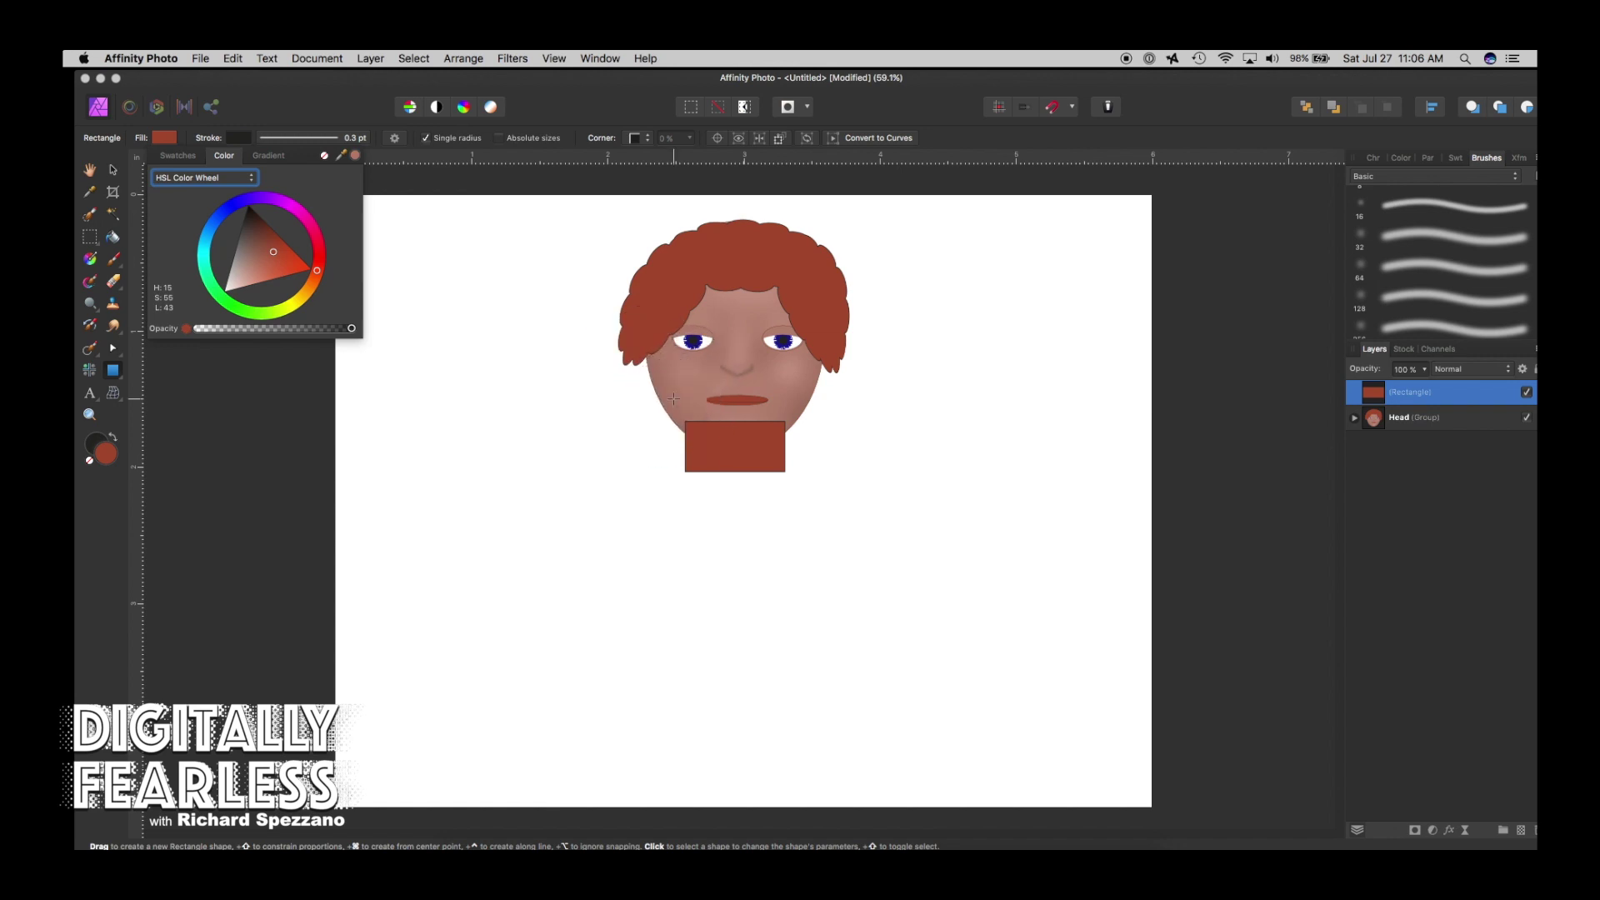
pyautogui.click(357, 158)
# Place the neck layer behind the Head group and zoom in on the chin.
pyautogui.click(113, 170)
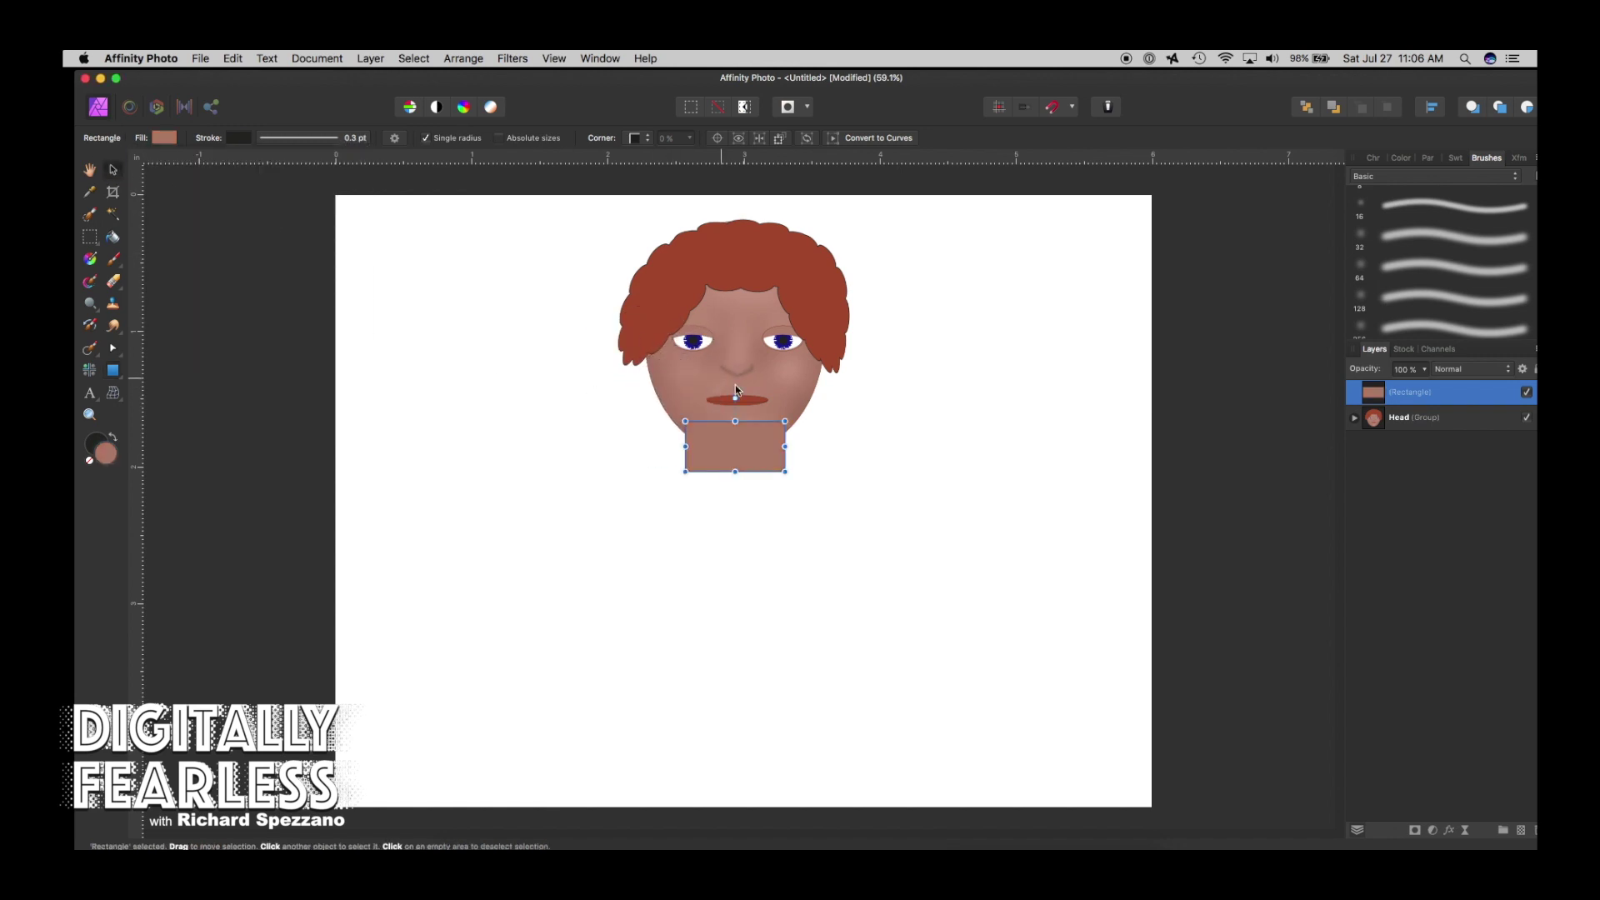
pyautogui.moveTo(1361, 407); pyautogui.dragTo(1370, 440)
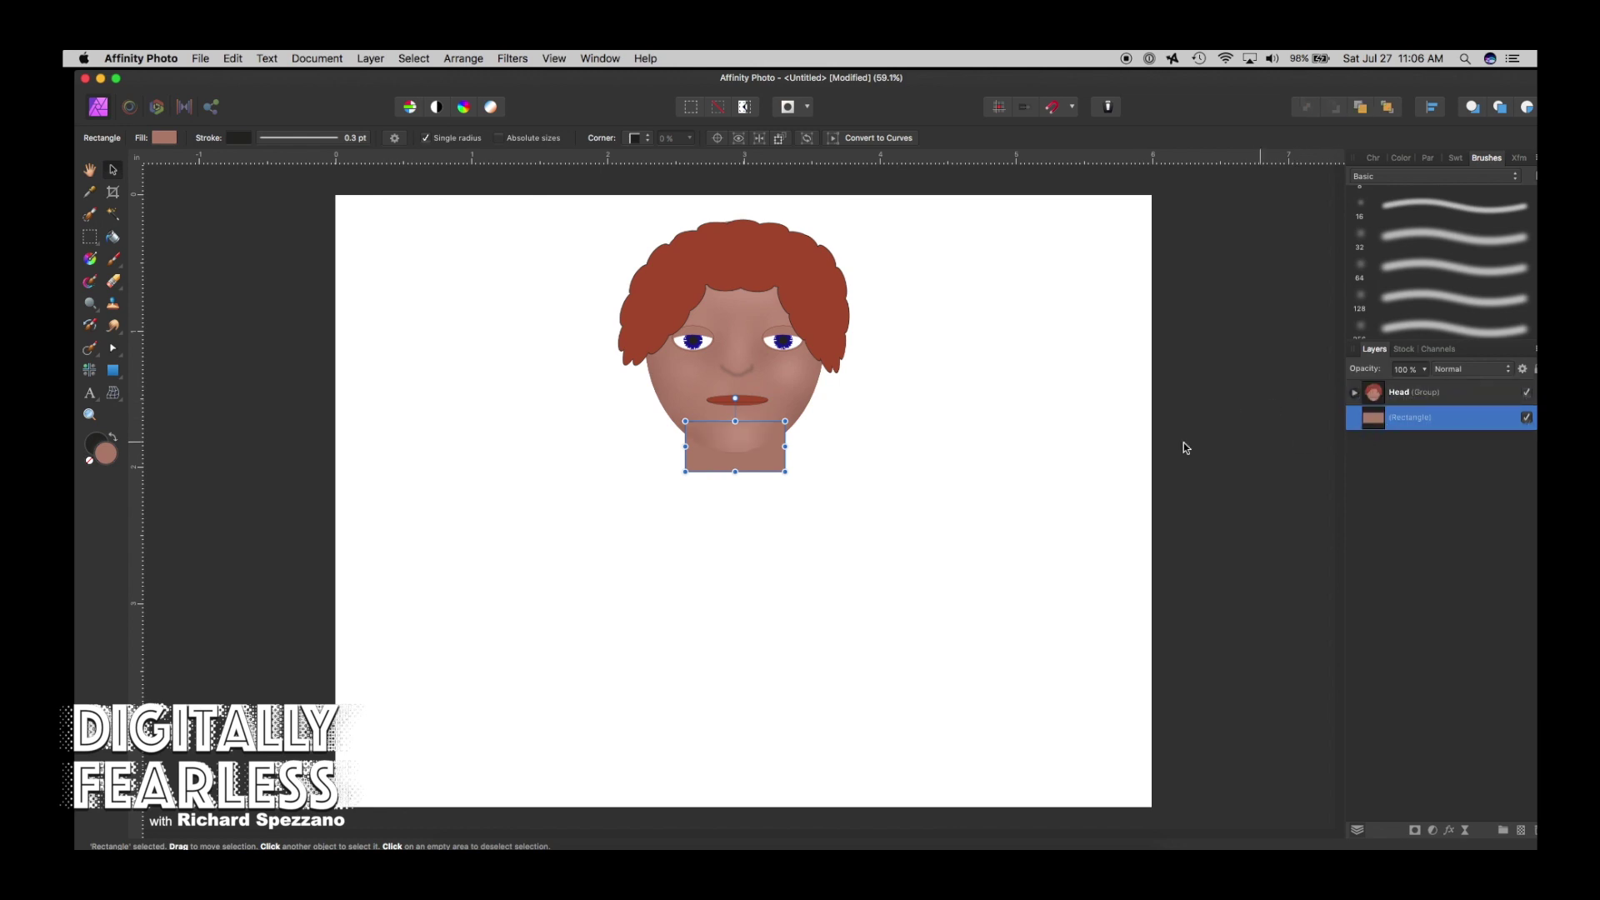
pyautogui.click(89, 415)
pyautogui.click(710, 414)
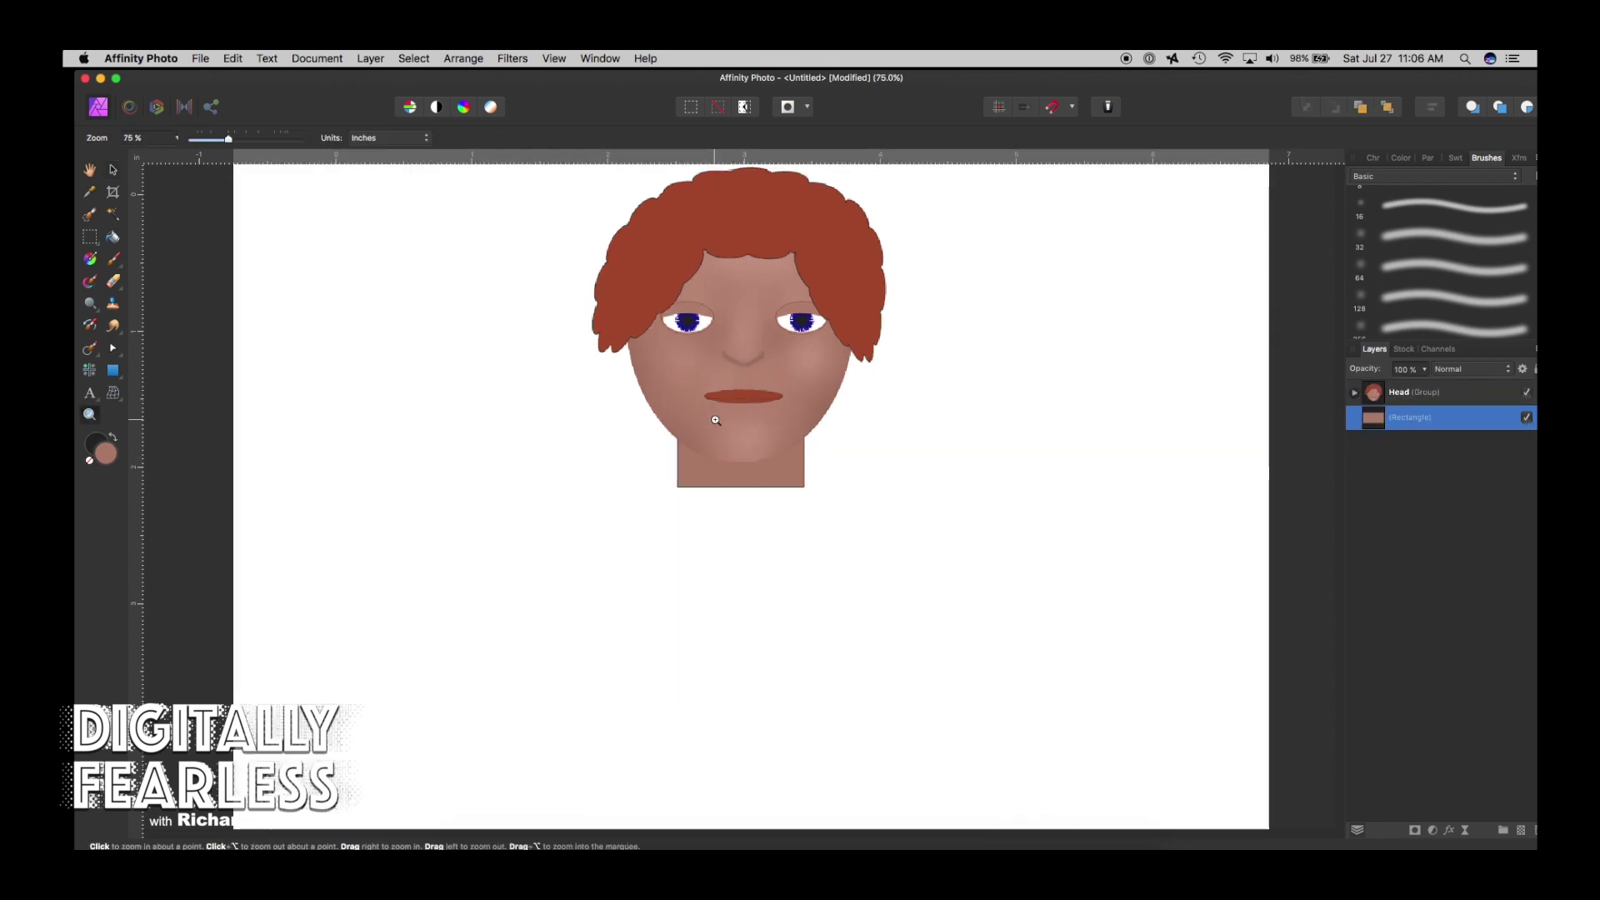
# Convert the neck rectangle to curves and slant both lower corners inward.
pyautogui.click(113, 170)
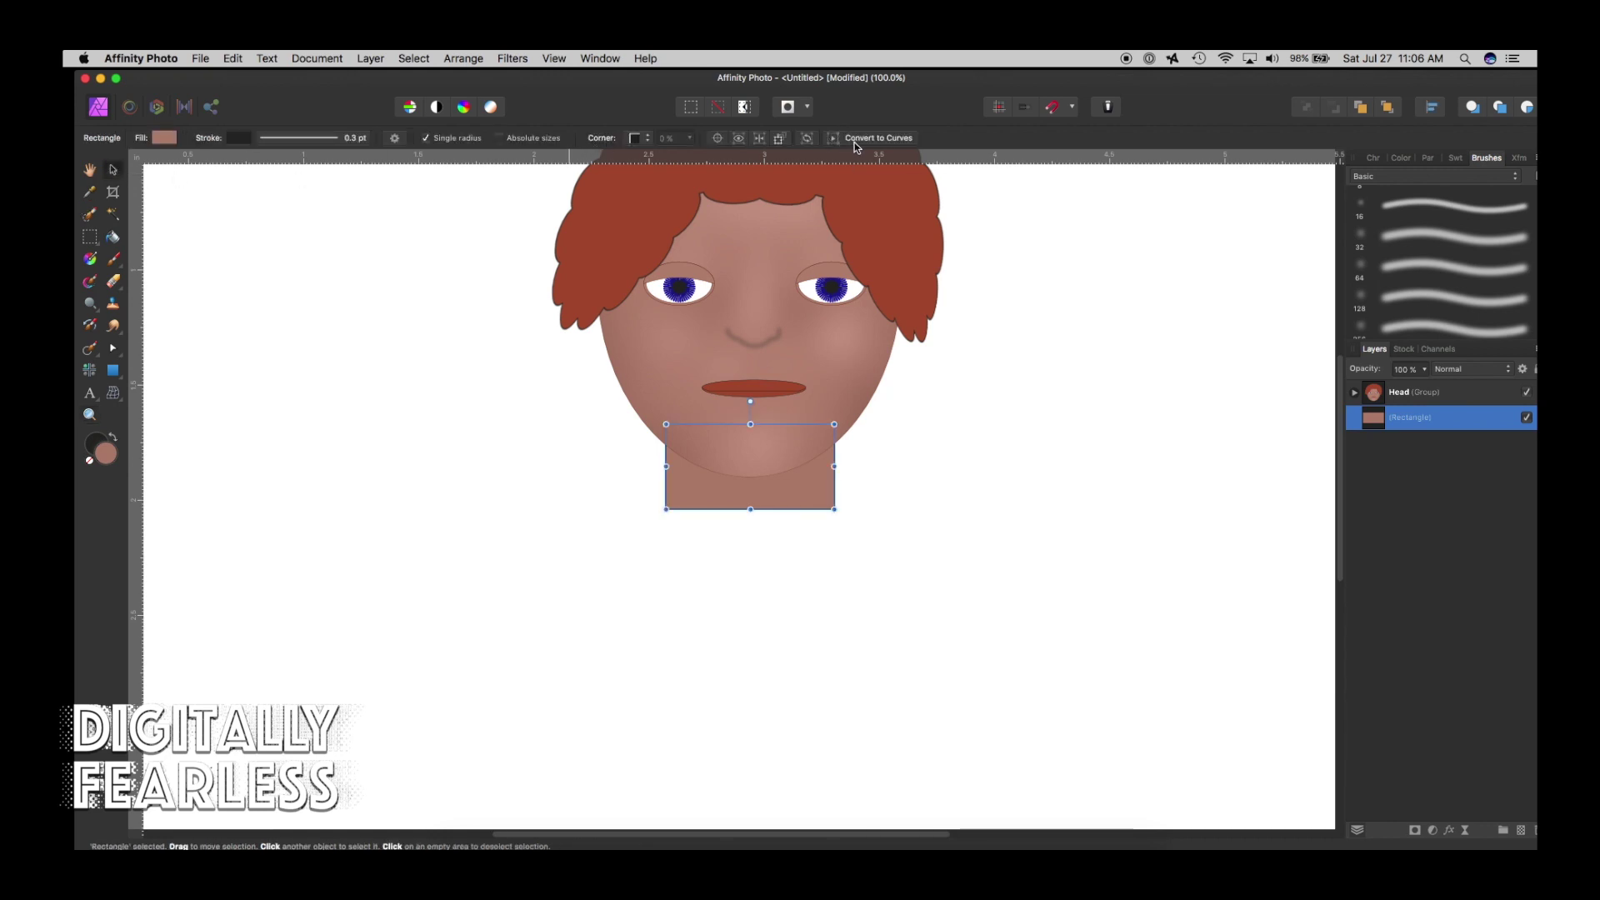
pyautogui.click(831, 139)
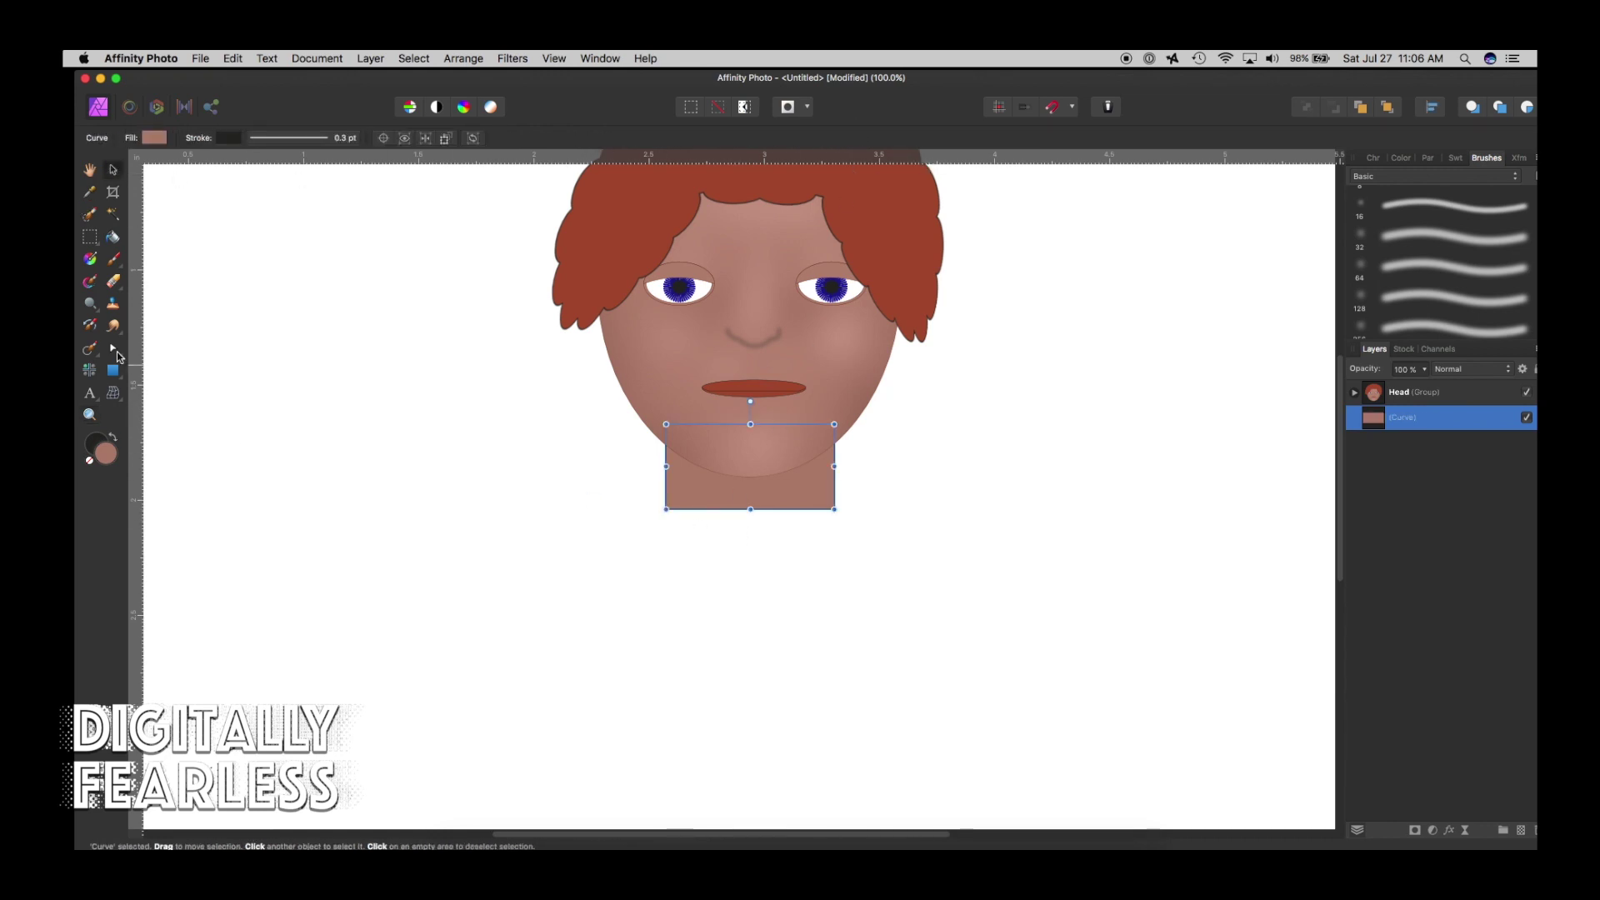
pyautogui.press('a')
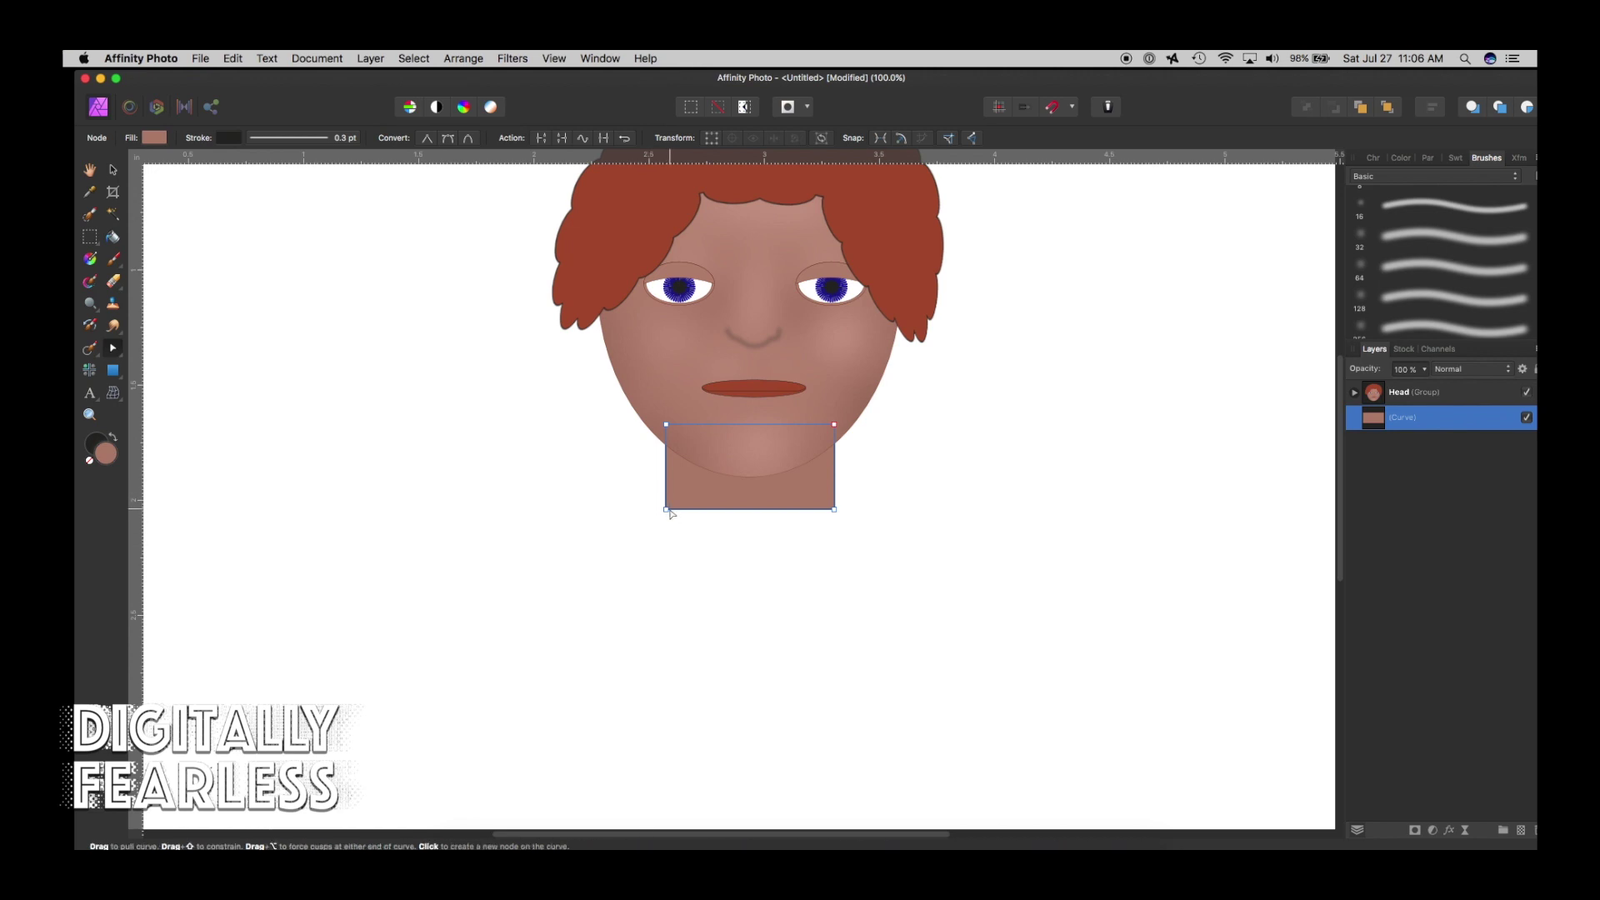
pyautogui.moveTo(666, 510); pyautogui.dragTo(685, 481)
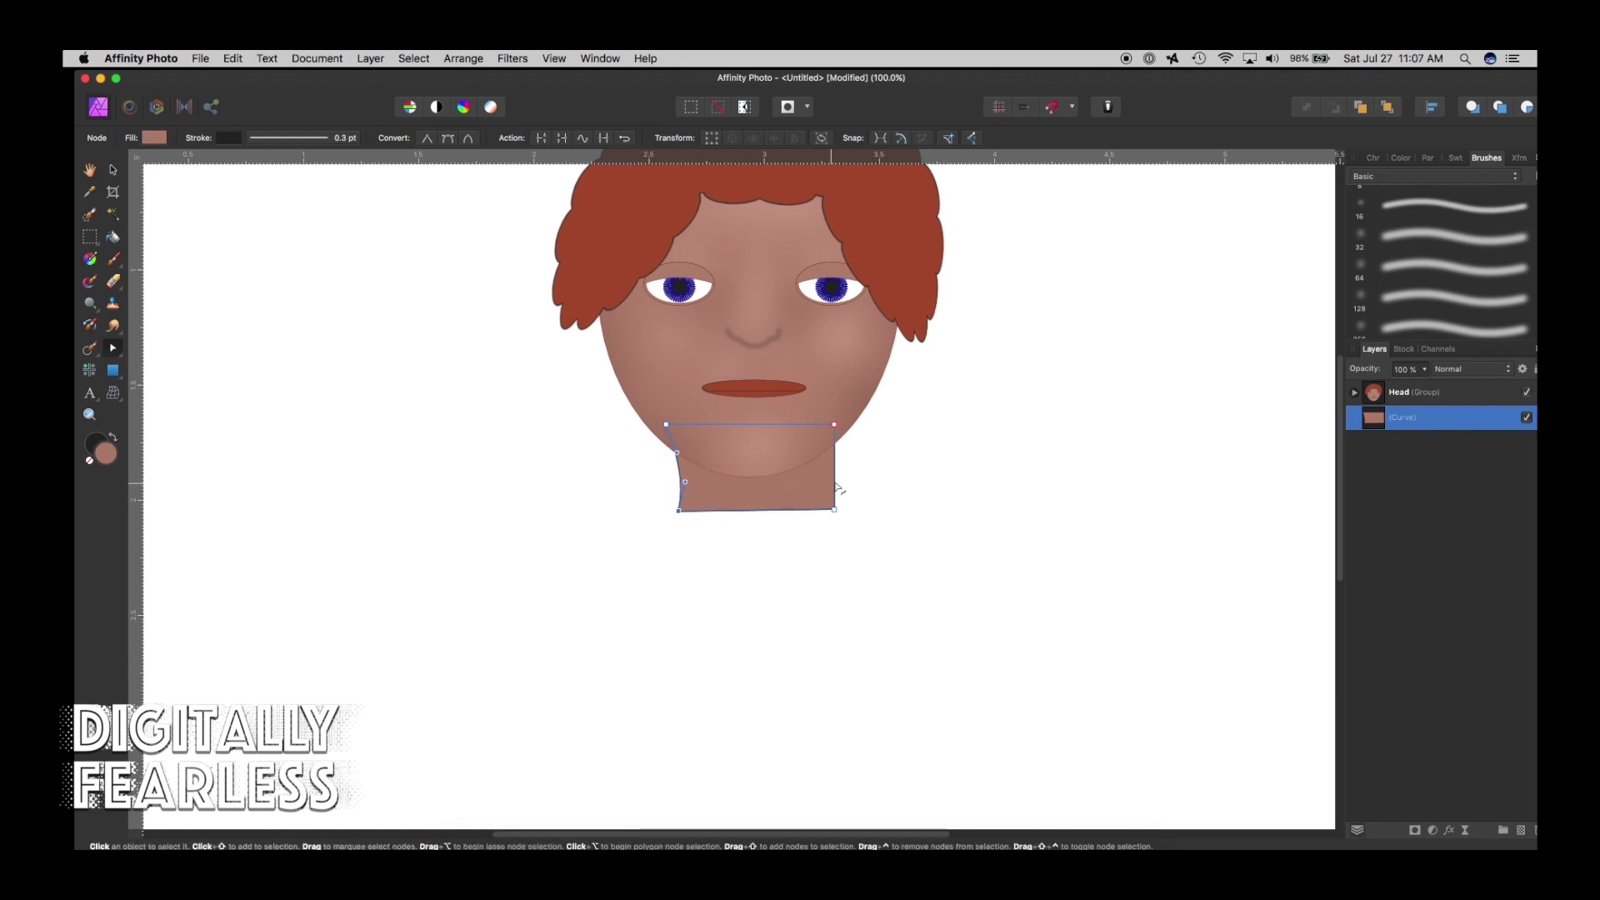
pyautogui.moveTo(835, 509); pyautogui.dragTo(816, 483)
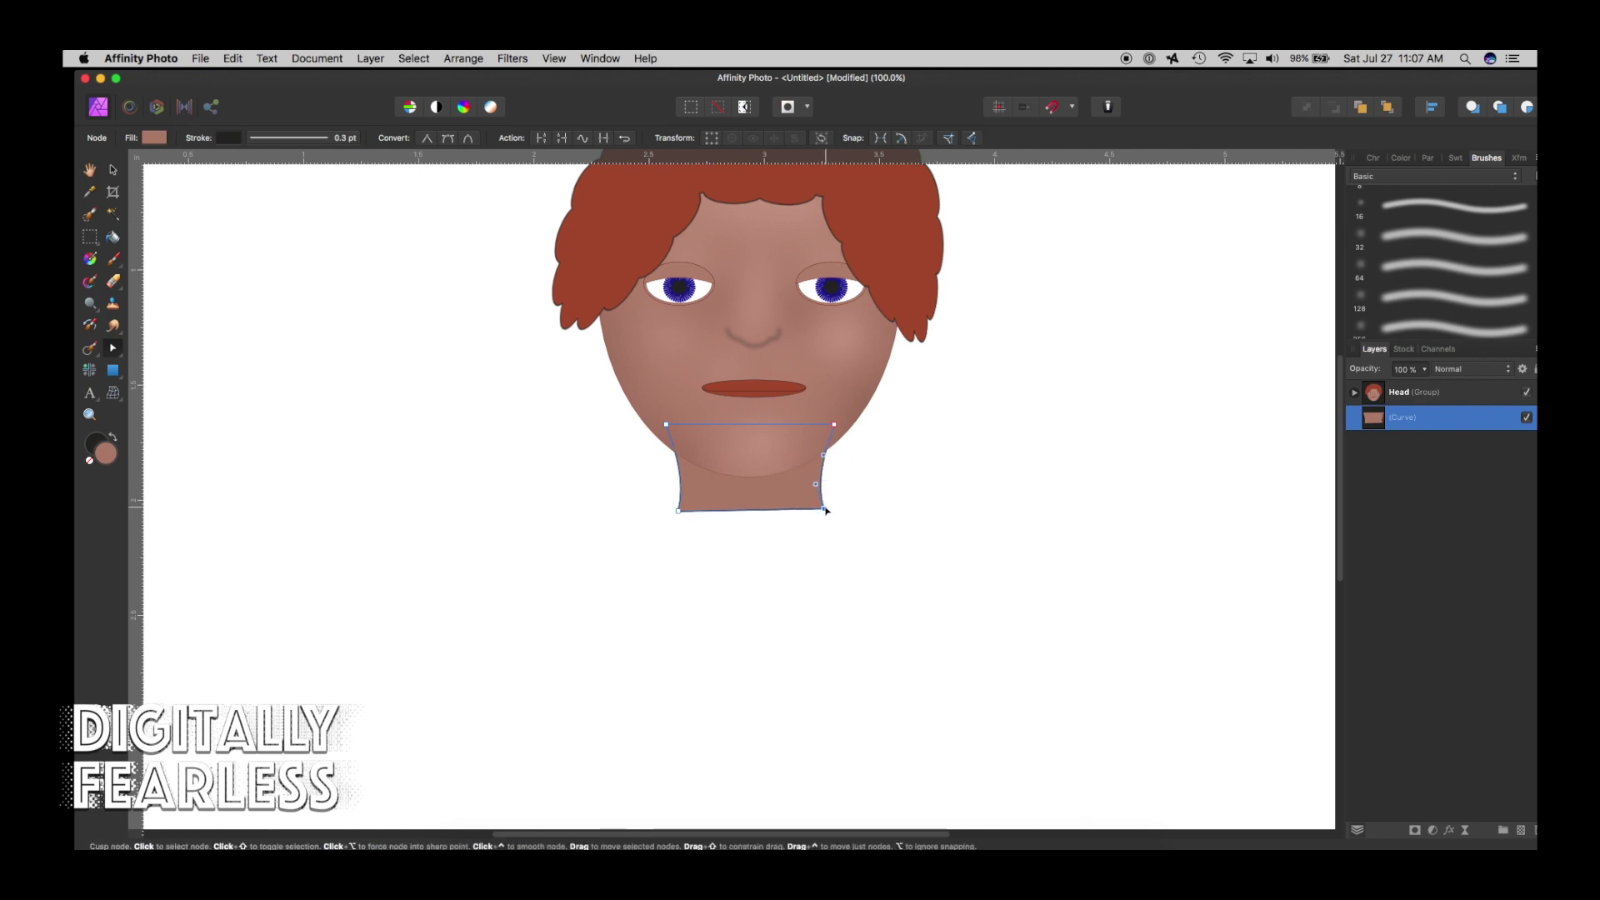
pyautogui.click(825, 510)
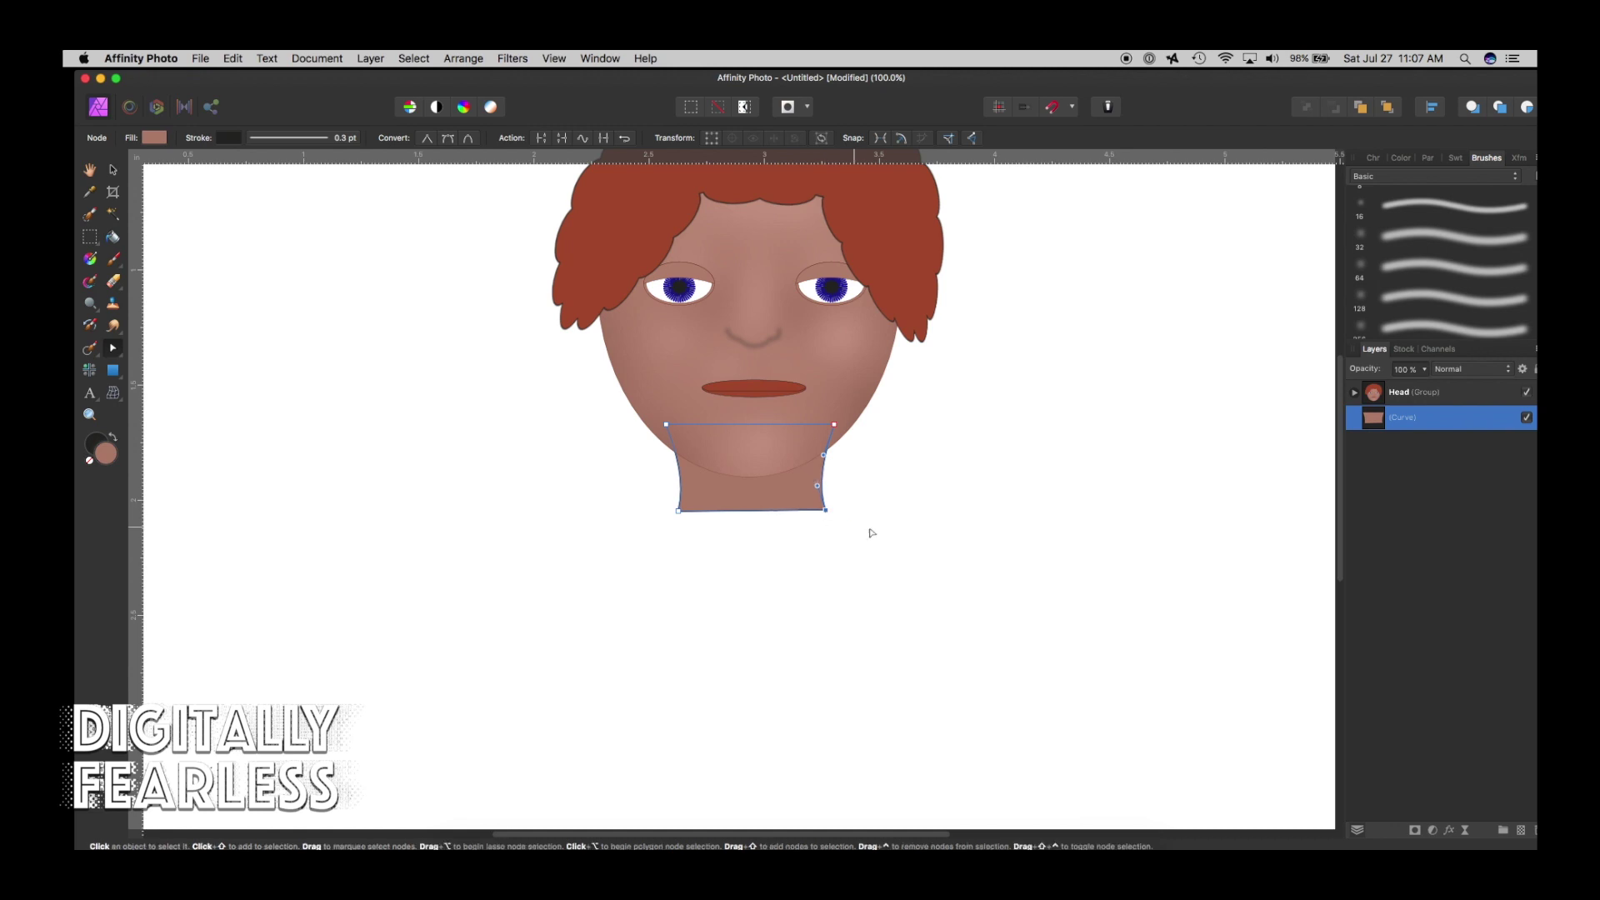
pyautogui.click(988, 549)
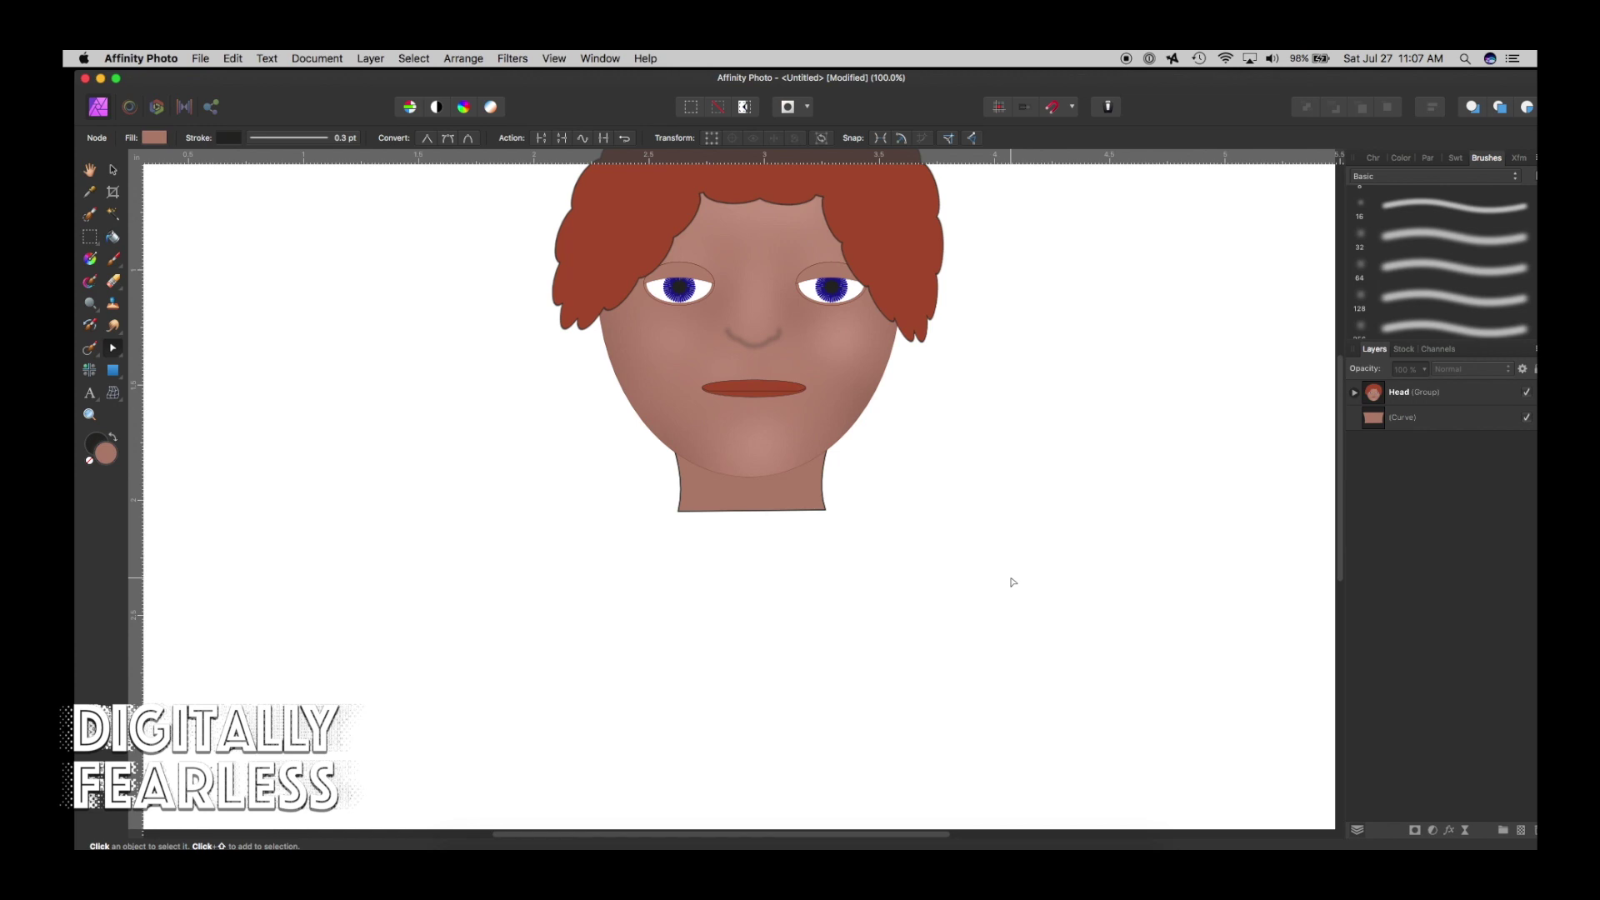
# Move the neck curve into the Head group beneath Hair and Face.
pyautogui.doubleClick(92, 172)
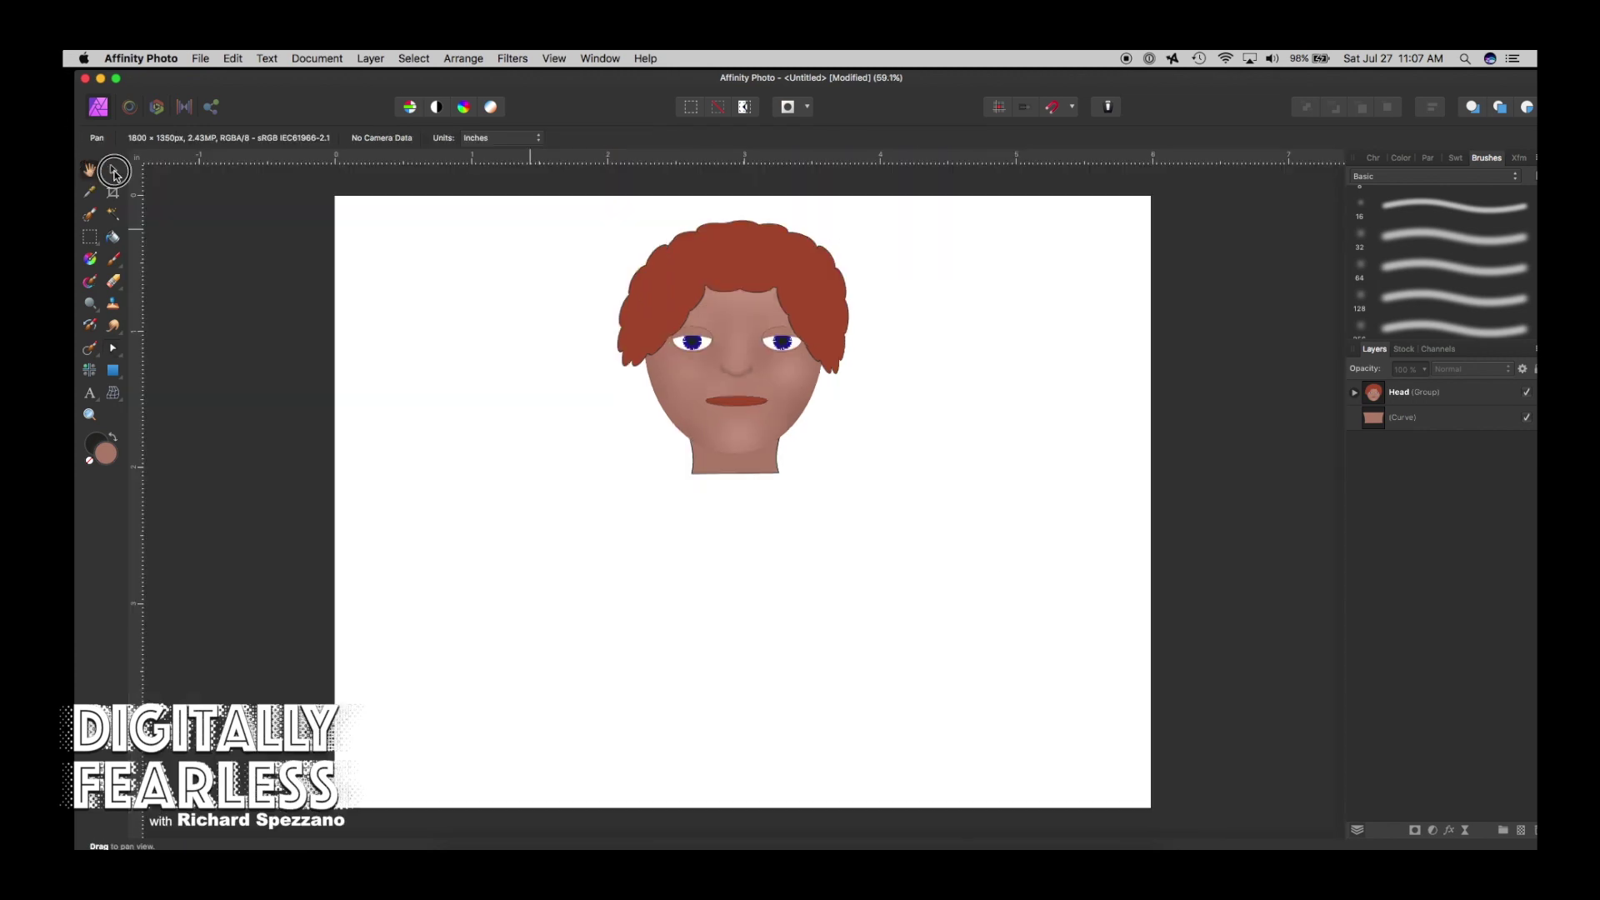
pyautogui.click(113, 169)
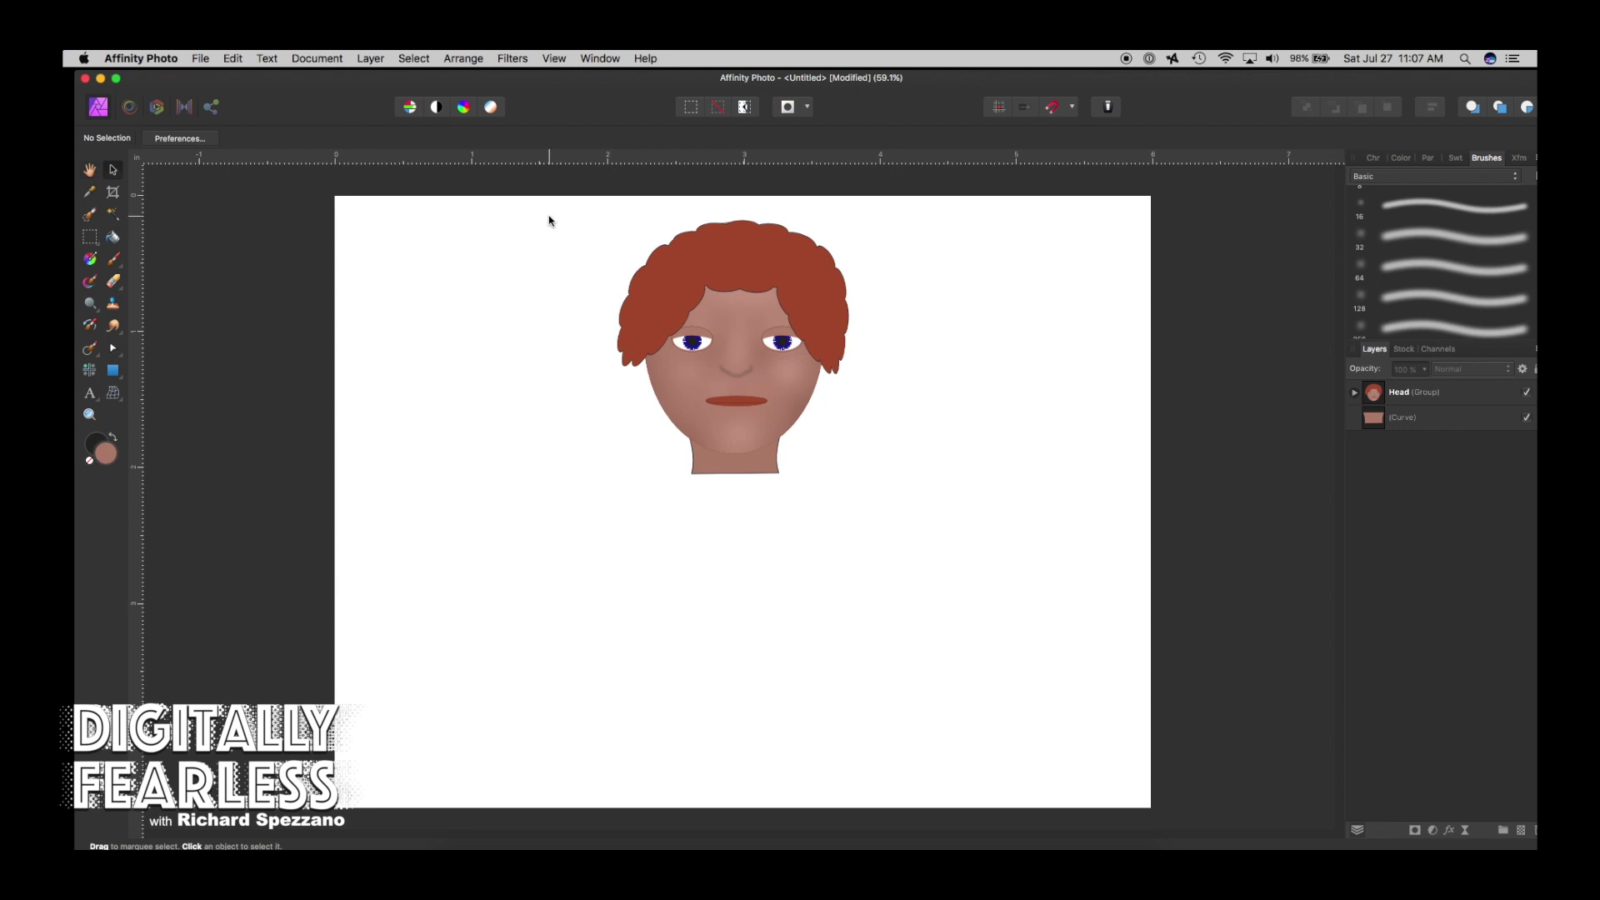
pyautogui.click(1354, 393)
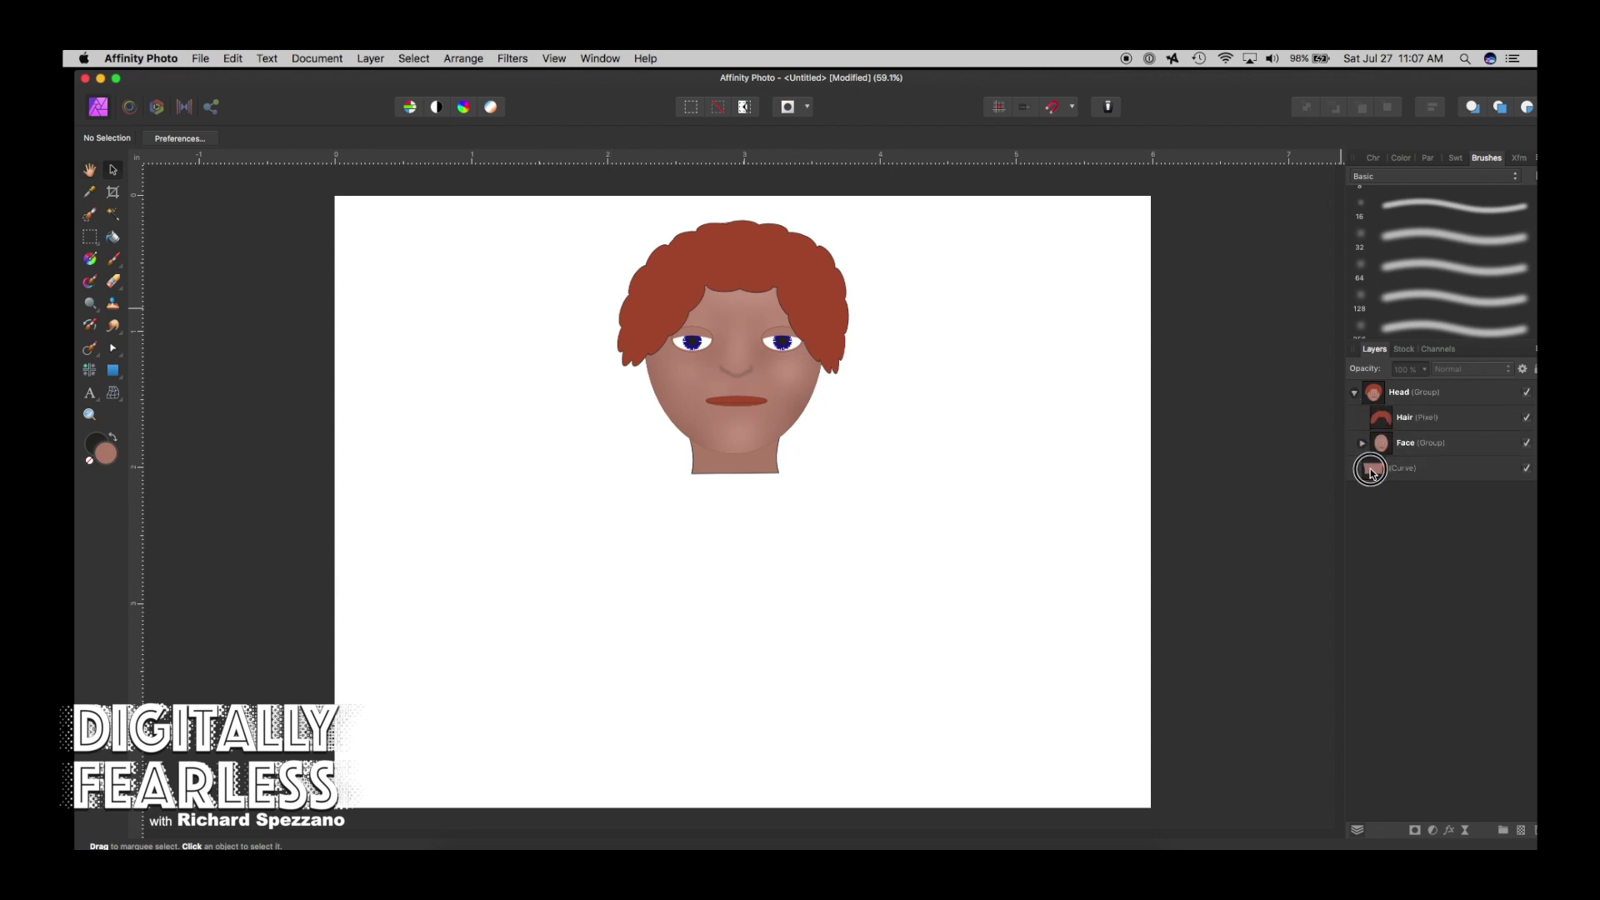
pyautogui.moveTo(1371, 471); pyautogui.dragTo(1387, 464)
pyautogui.click(1354, 393)
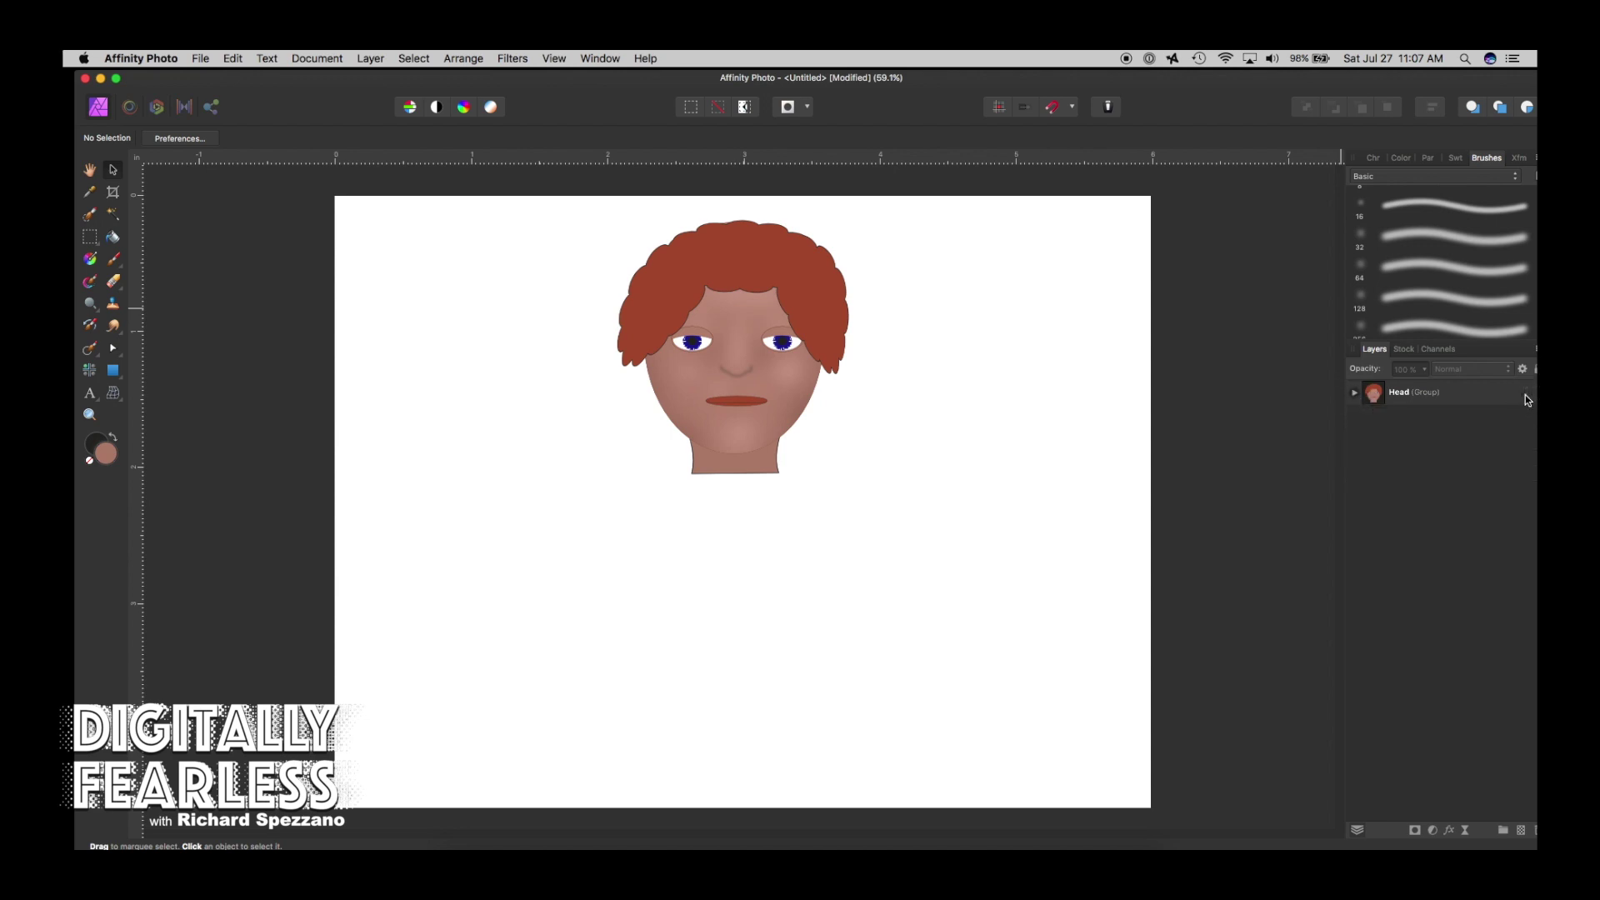
pyautogui.click(1527, 398)
pyautogui.click(1527, 398)
pyautogui.click(732, 267)
pyautogui.click(582, 417)
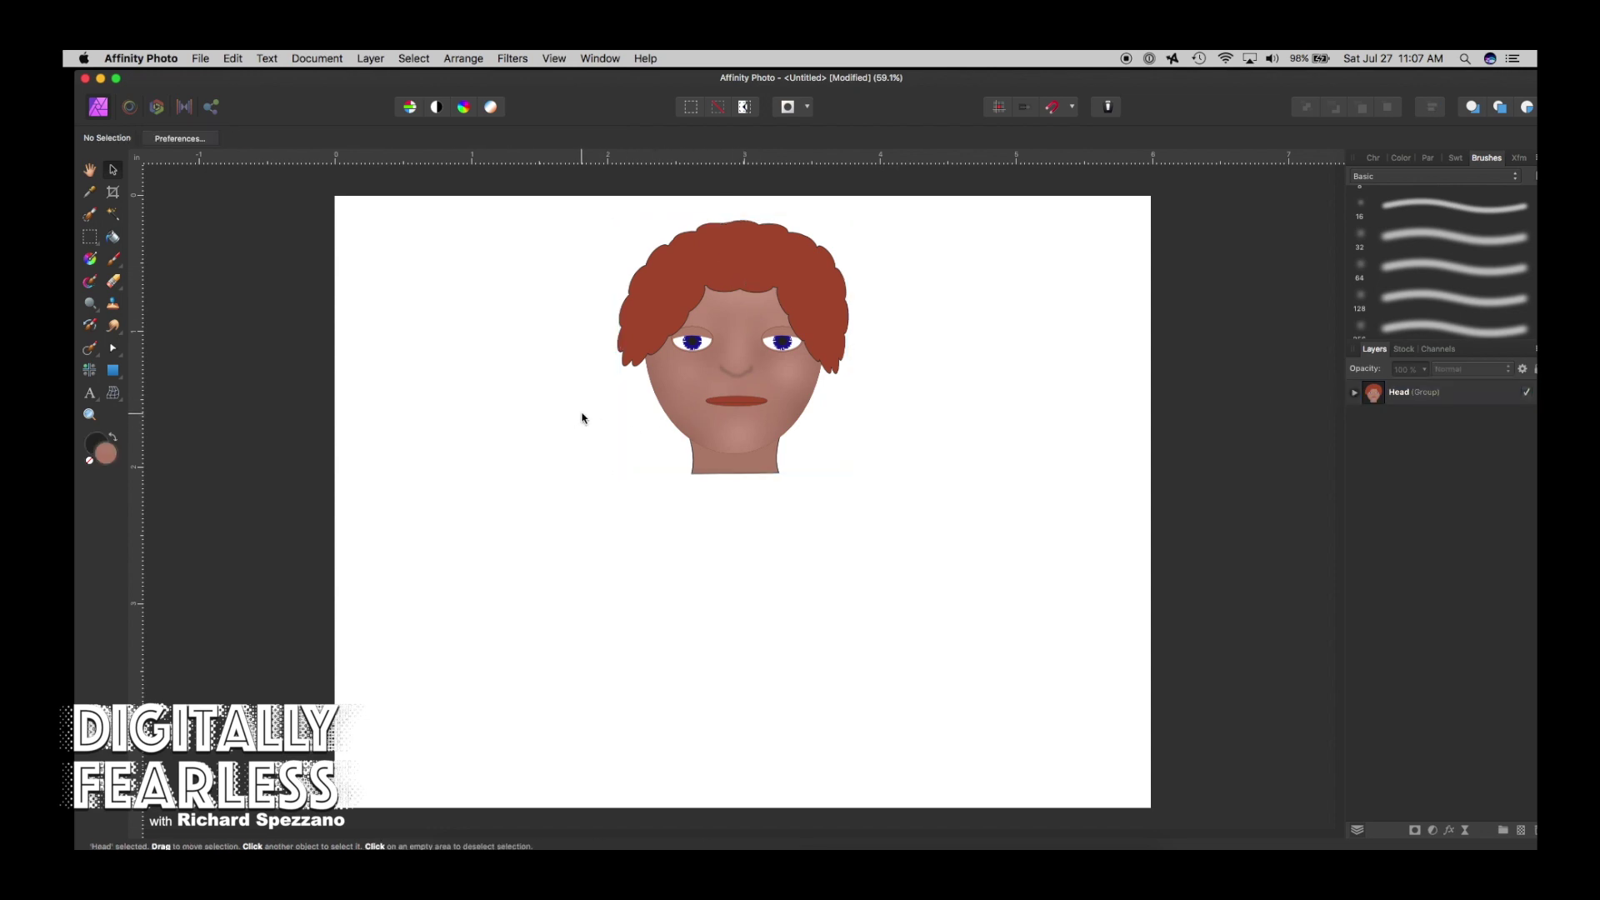
pyautogui.click(114, 377)
# Draw an oval body below the head and fill it with deep blue.
pyautogui.click(166, 392)
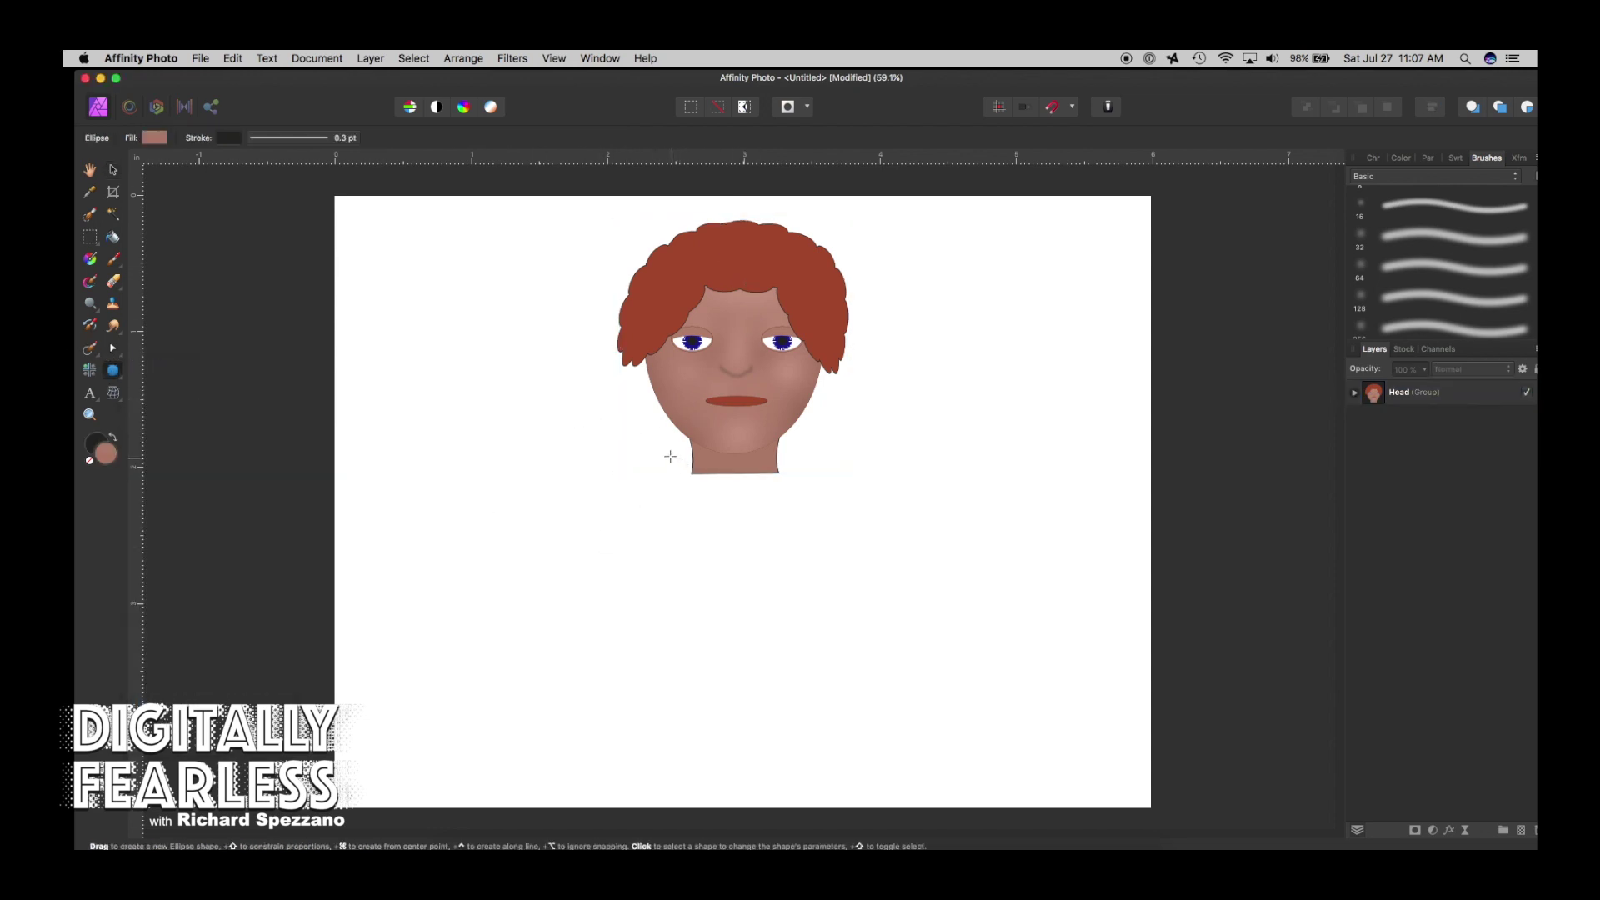
pyautogui.moveTo(664, 453); pyautogui.dragTo(850, 700)
pyautogui.click(156, 139)
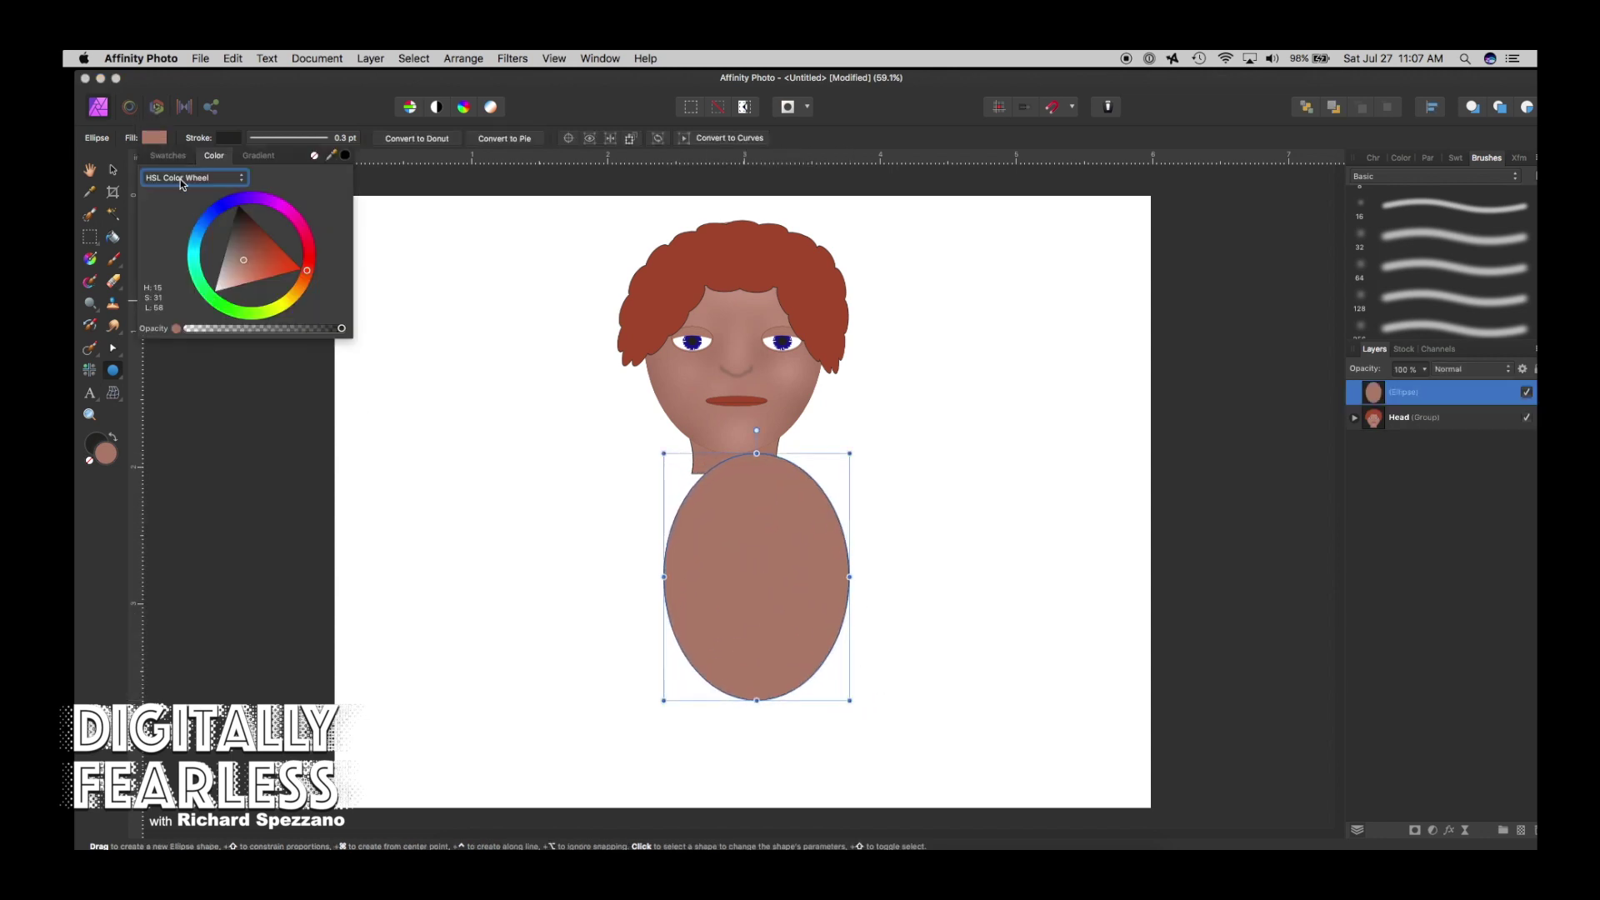
pyautogui.click(205, 224)
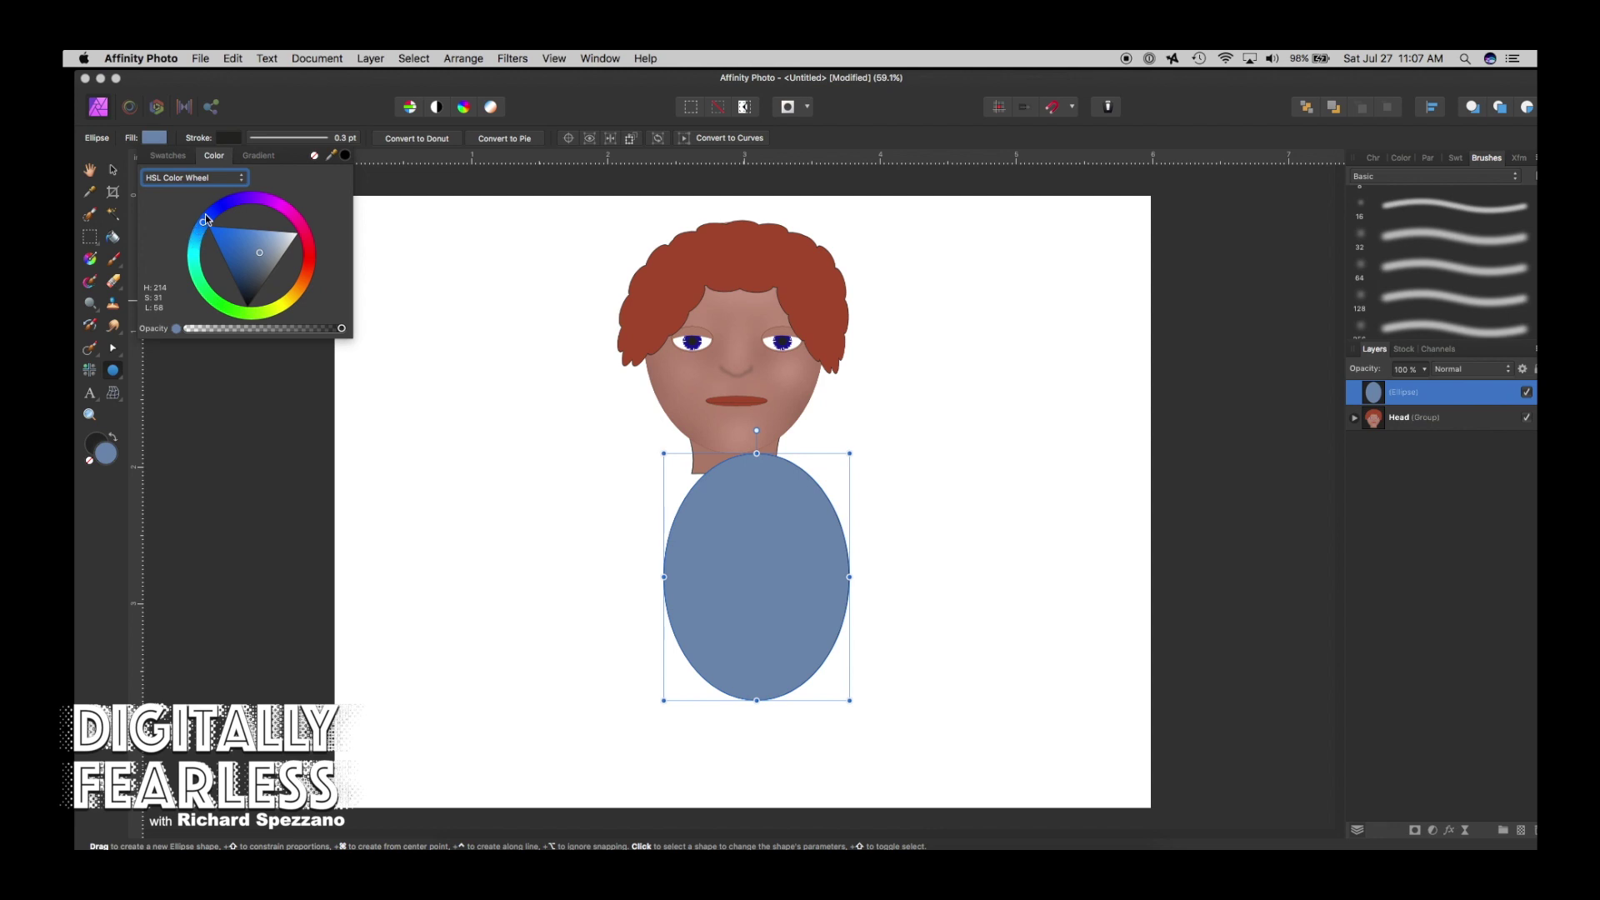
pyautogui.moveTo(206, 218); pyautogui.dragTo(209, 215)
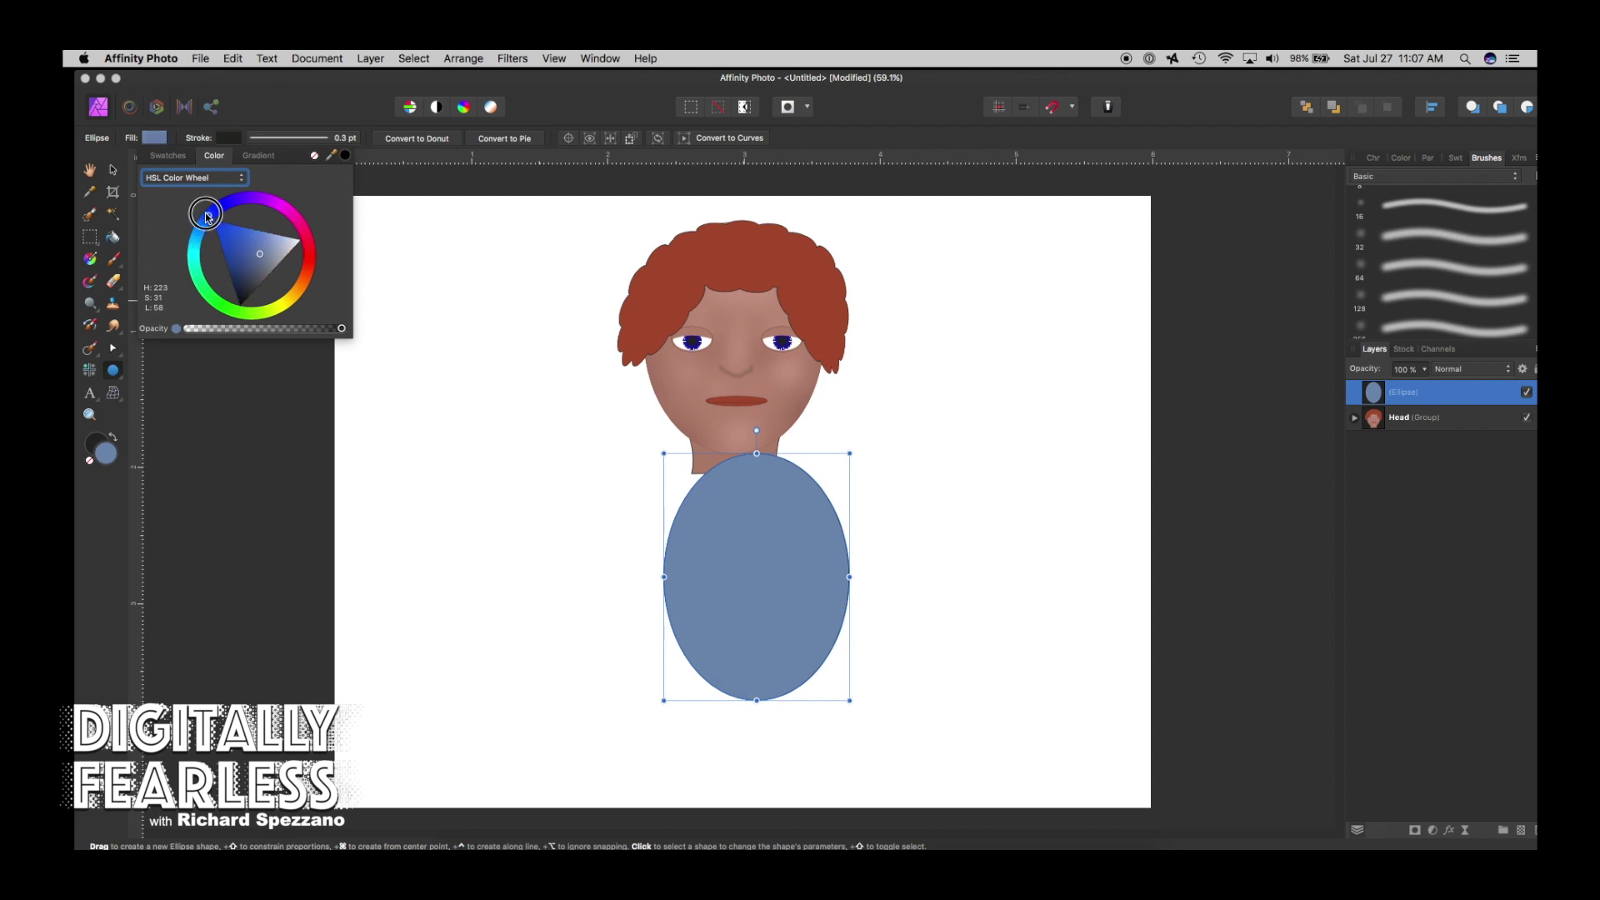
pyautogui.click(314, 240)
pyautogui.click(297, 255)
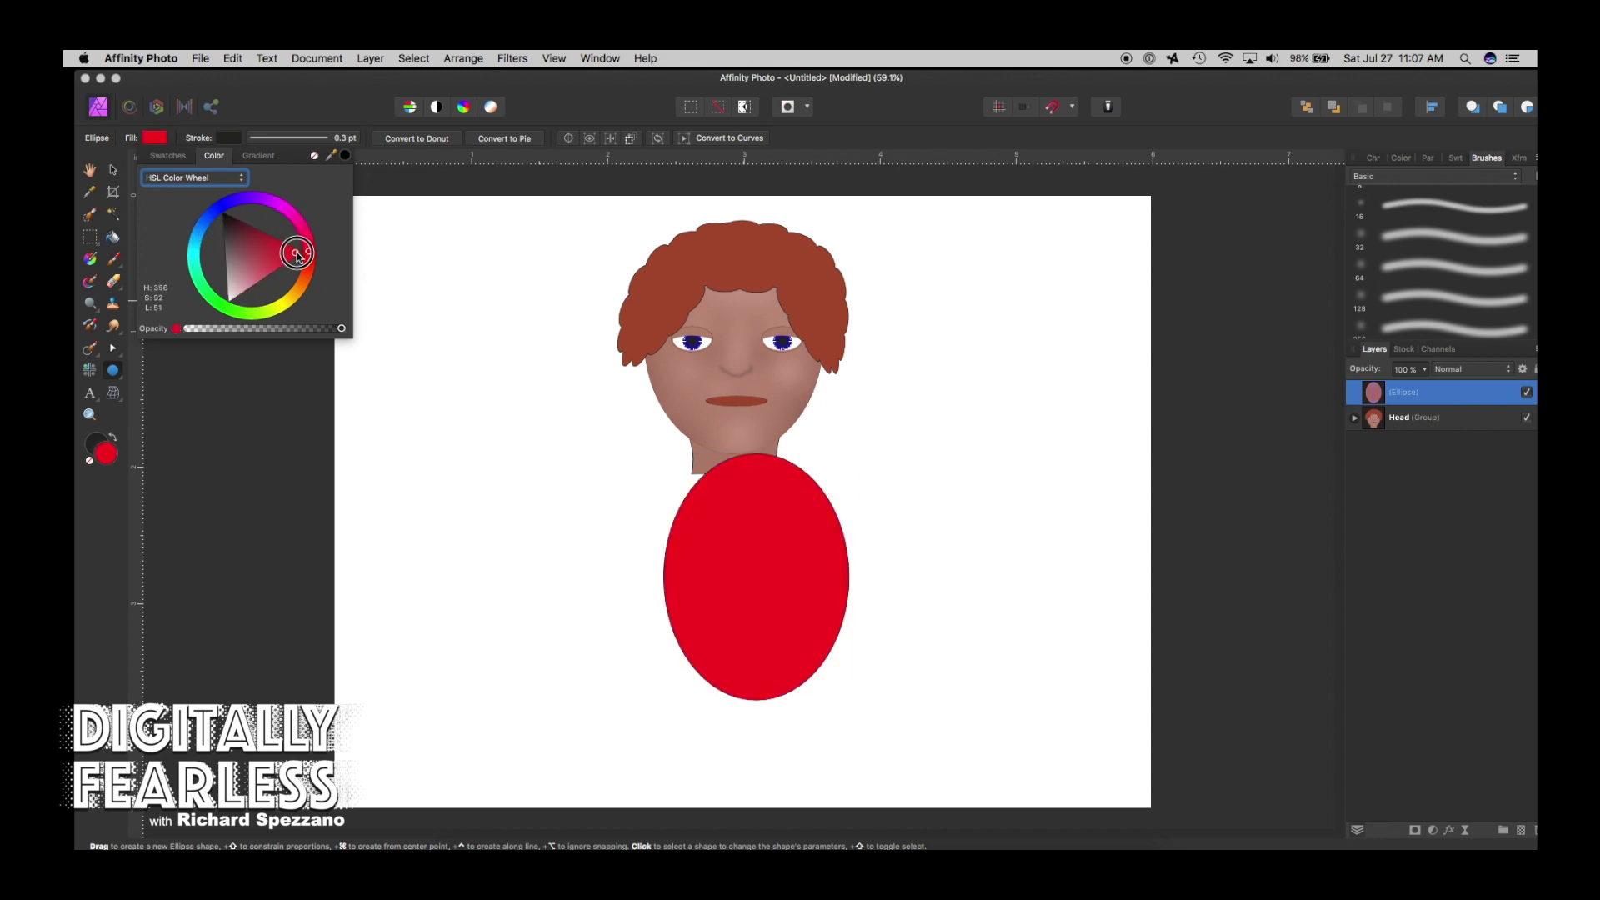
pyautogui.click(198, 240)
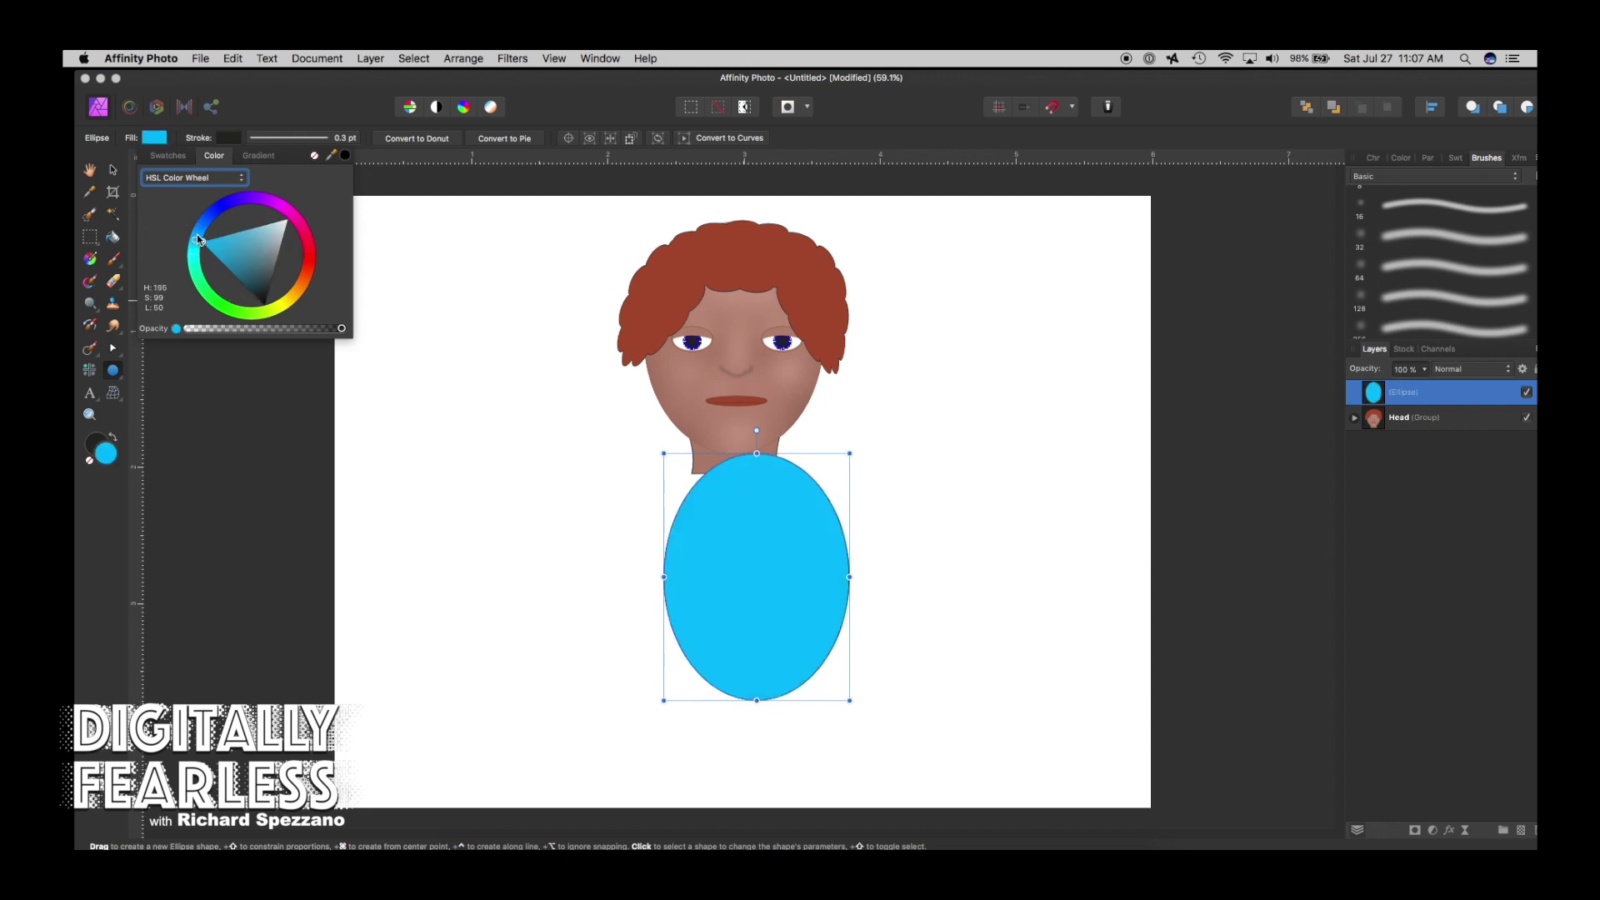
pyautogui.moveTo(198, 240); pyautogui.dragTo(199, 235)
pyautogui.click(117, 171)
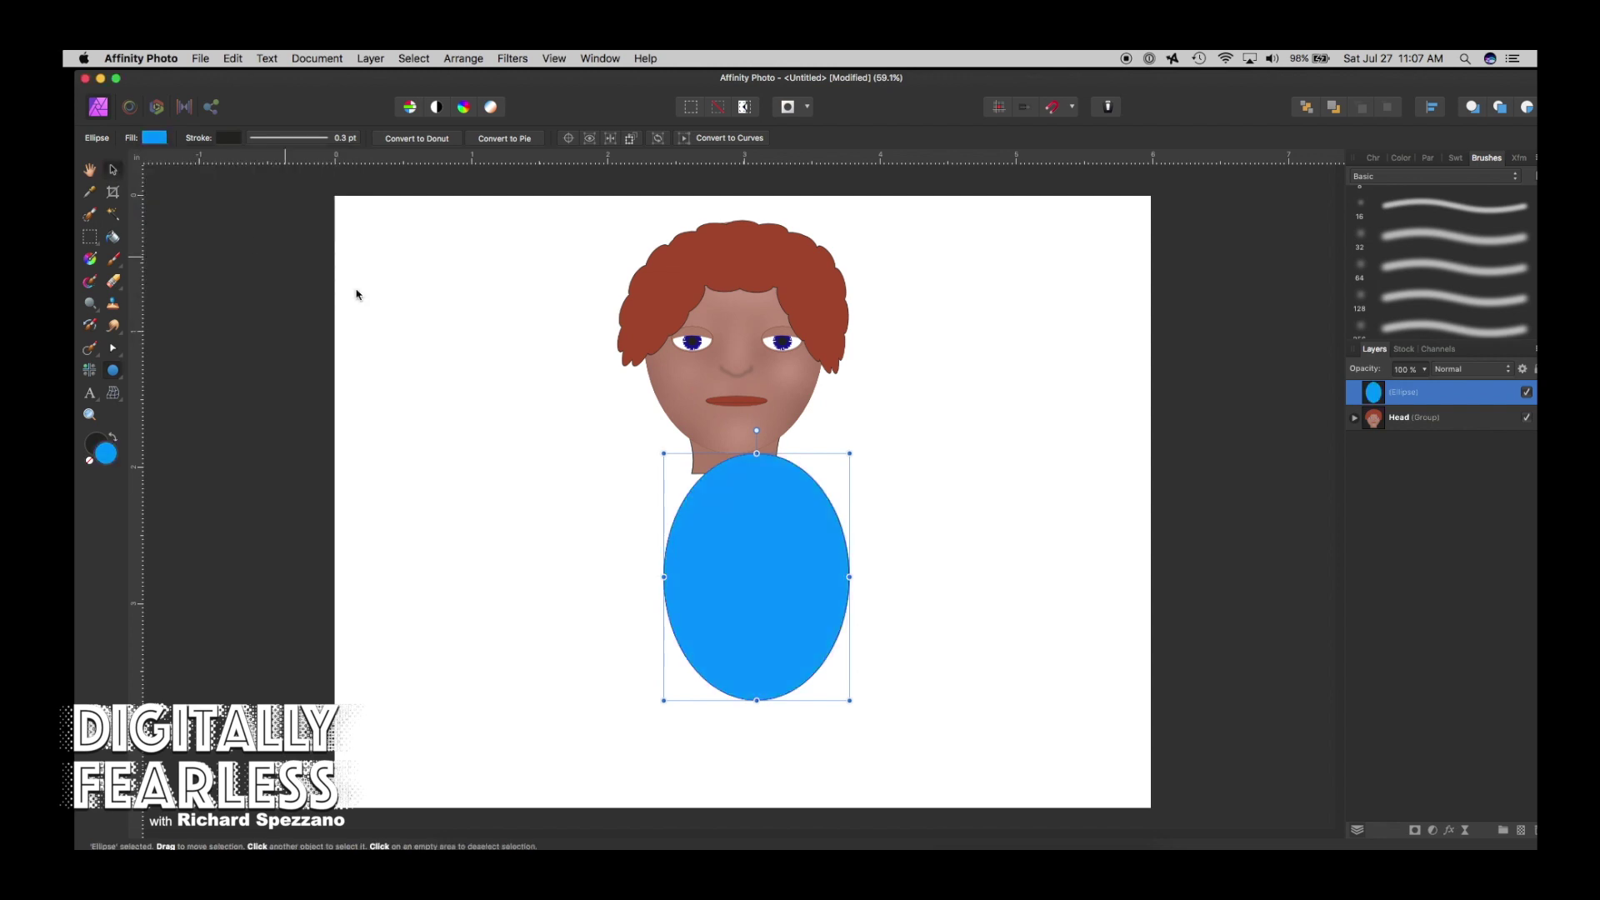
# Shrink the blue oval slightly and position it just under the head.
pyautogui.moveTo(730, 547)
pyautogui.mouseDown()
pyautogui.moveTo(707, 557)
pyautogui.moveTo(700, 538)
pyautogui.mouseUp()
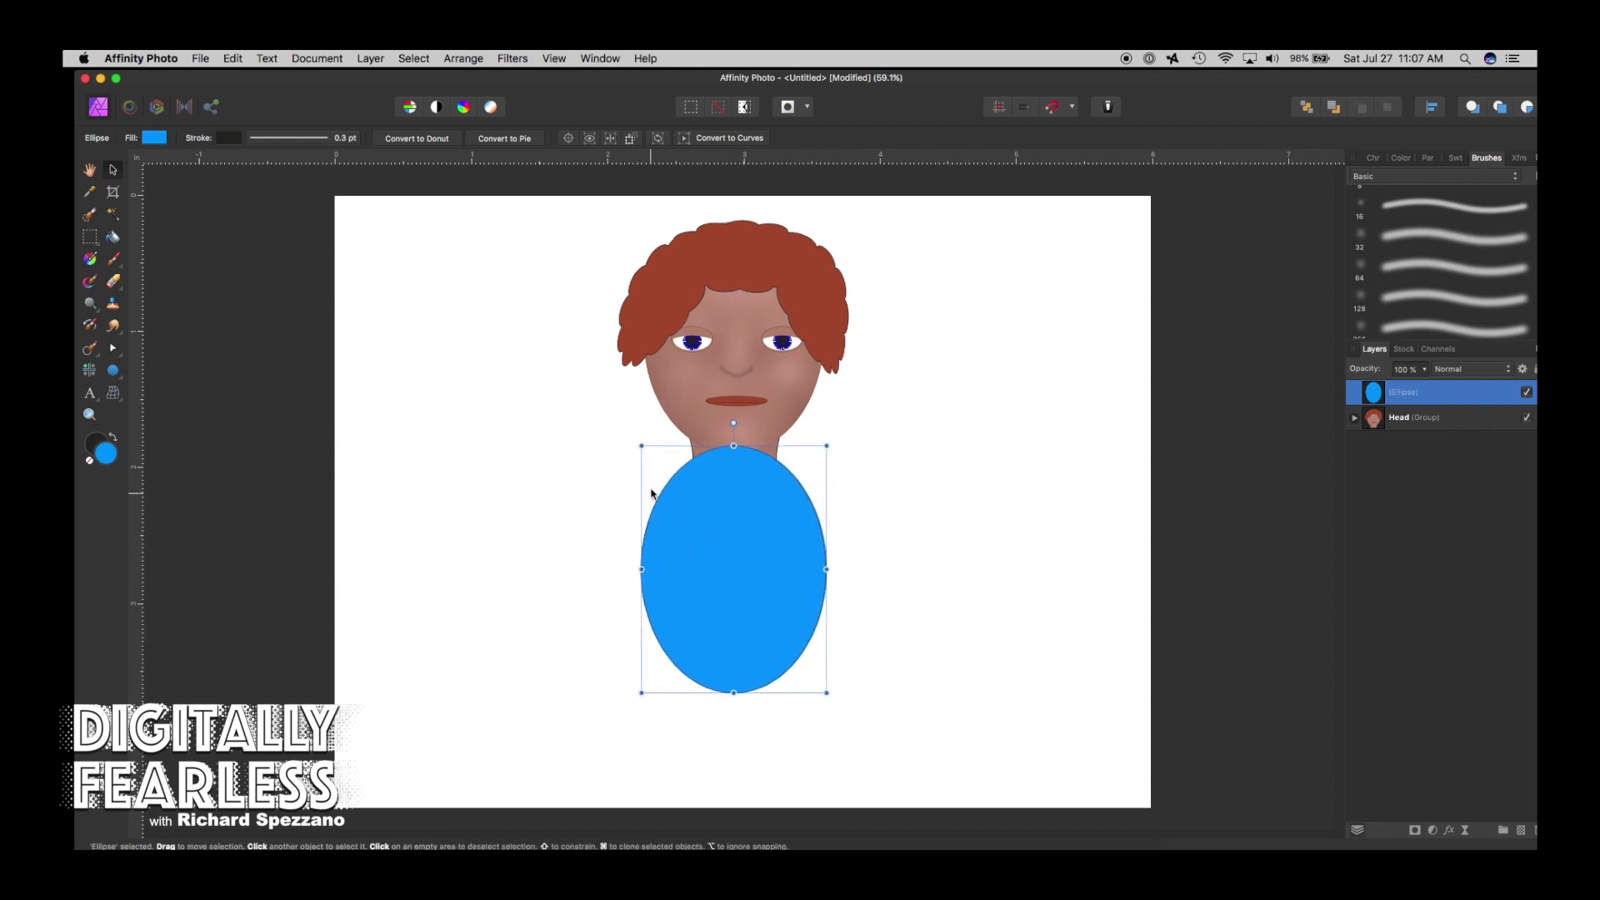
pyautogui.moveTo(642, 446); pyautogui.dragTo(652, 461)
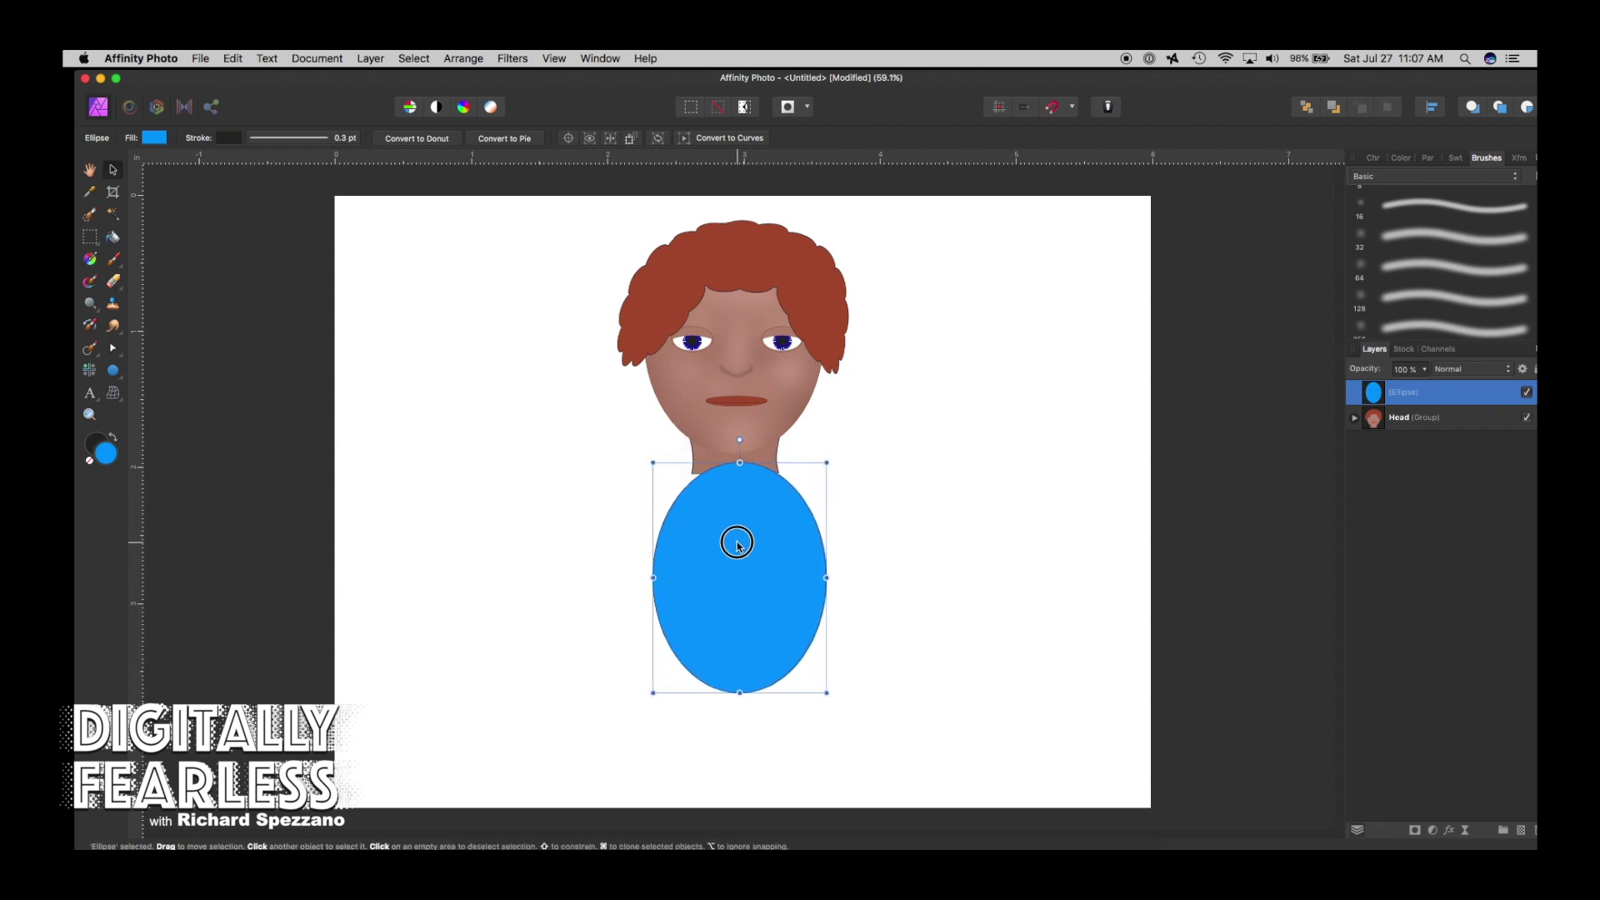
pyautogui.moveTo(732, 543); pyautogui.dragTo(759, 582)
# Bend the neck curve's bottom edge down into a rounded curve meeting the blue body.
pyautogui.click(715, 463)
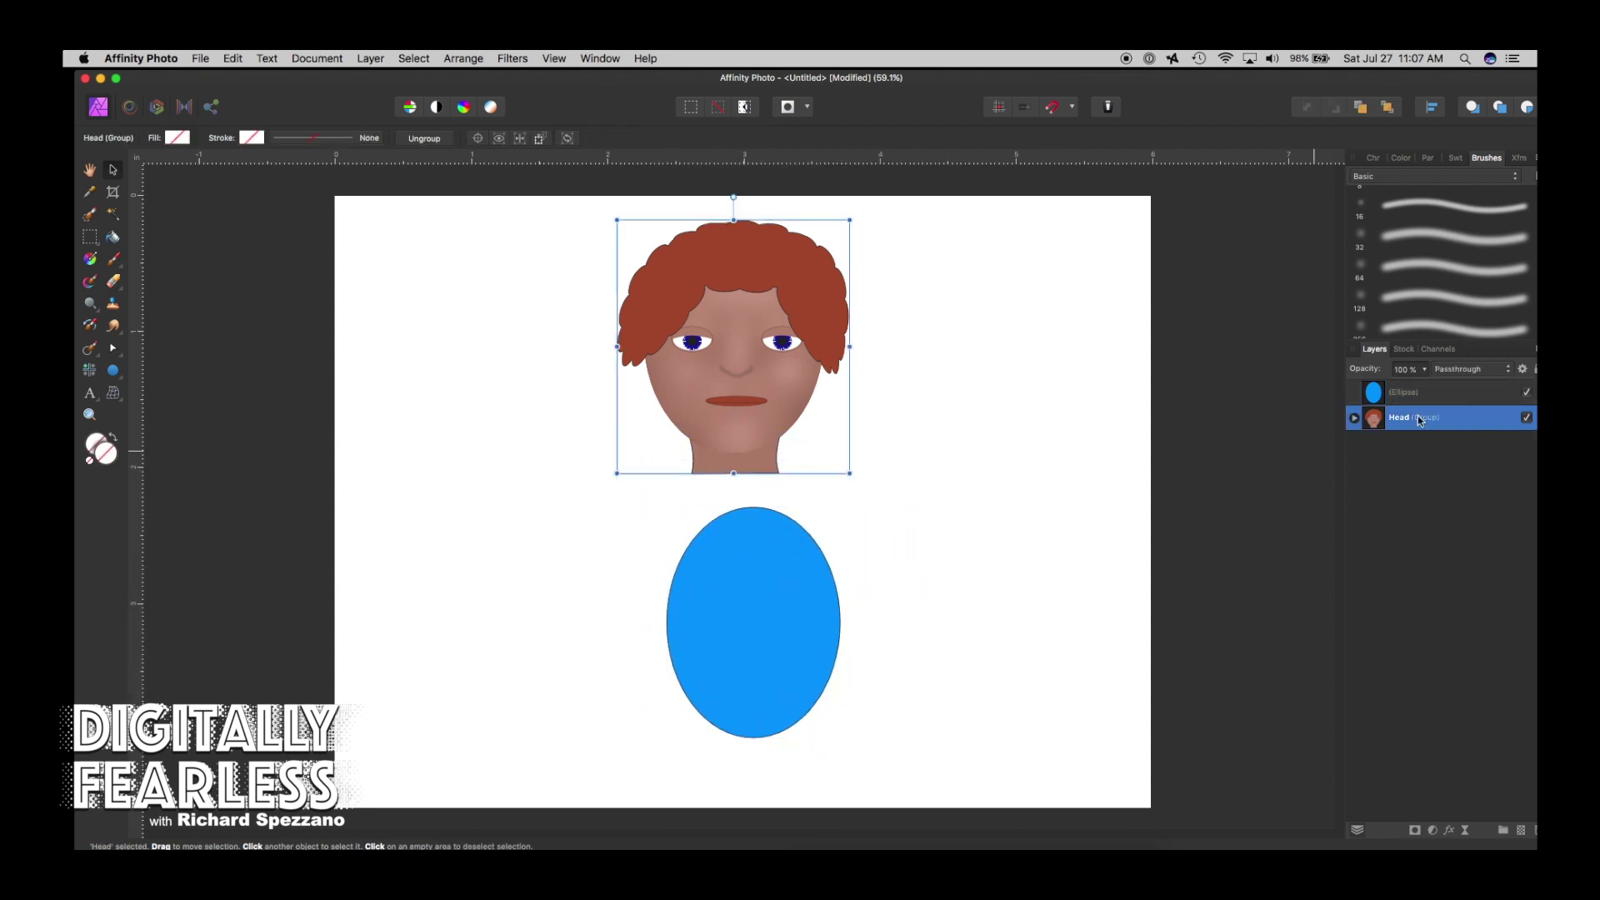
pyautogui.click(1354, 417)
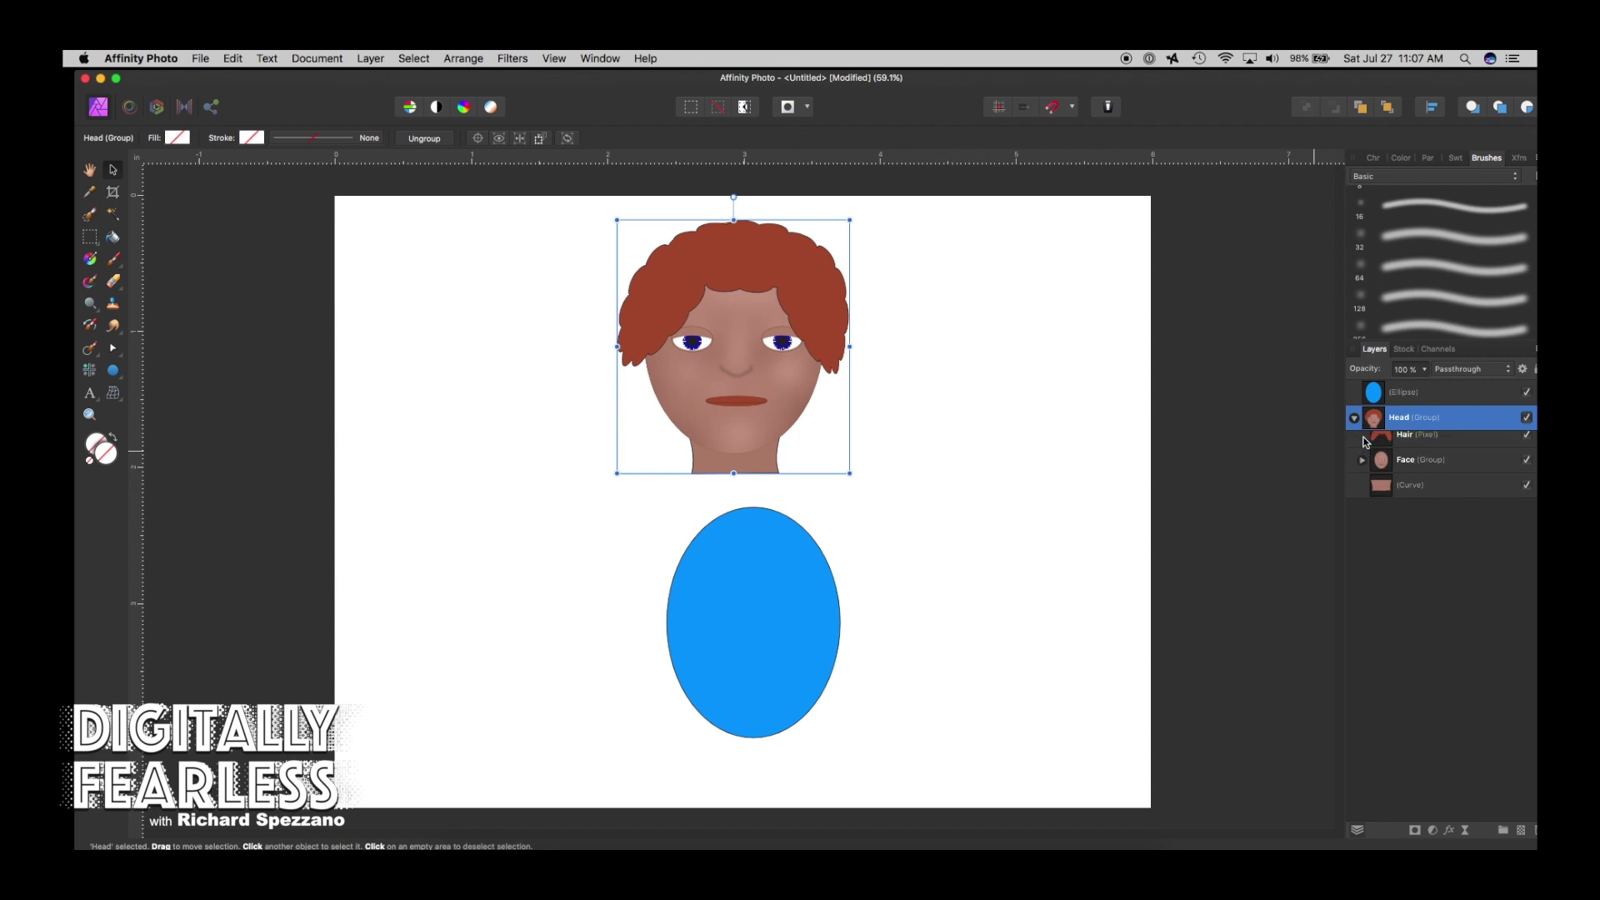
pyautogui.click(1383, 493)
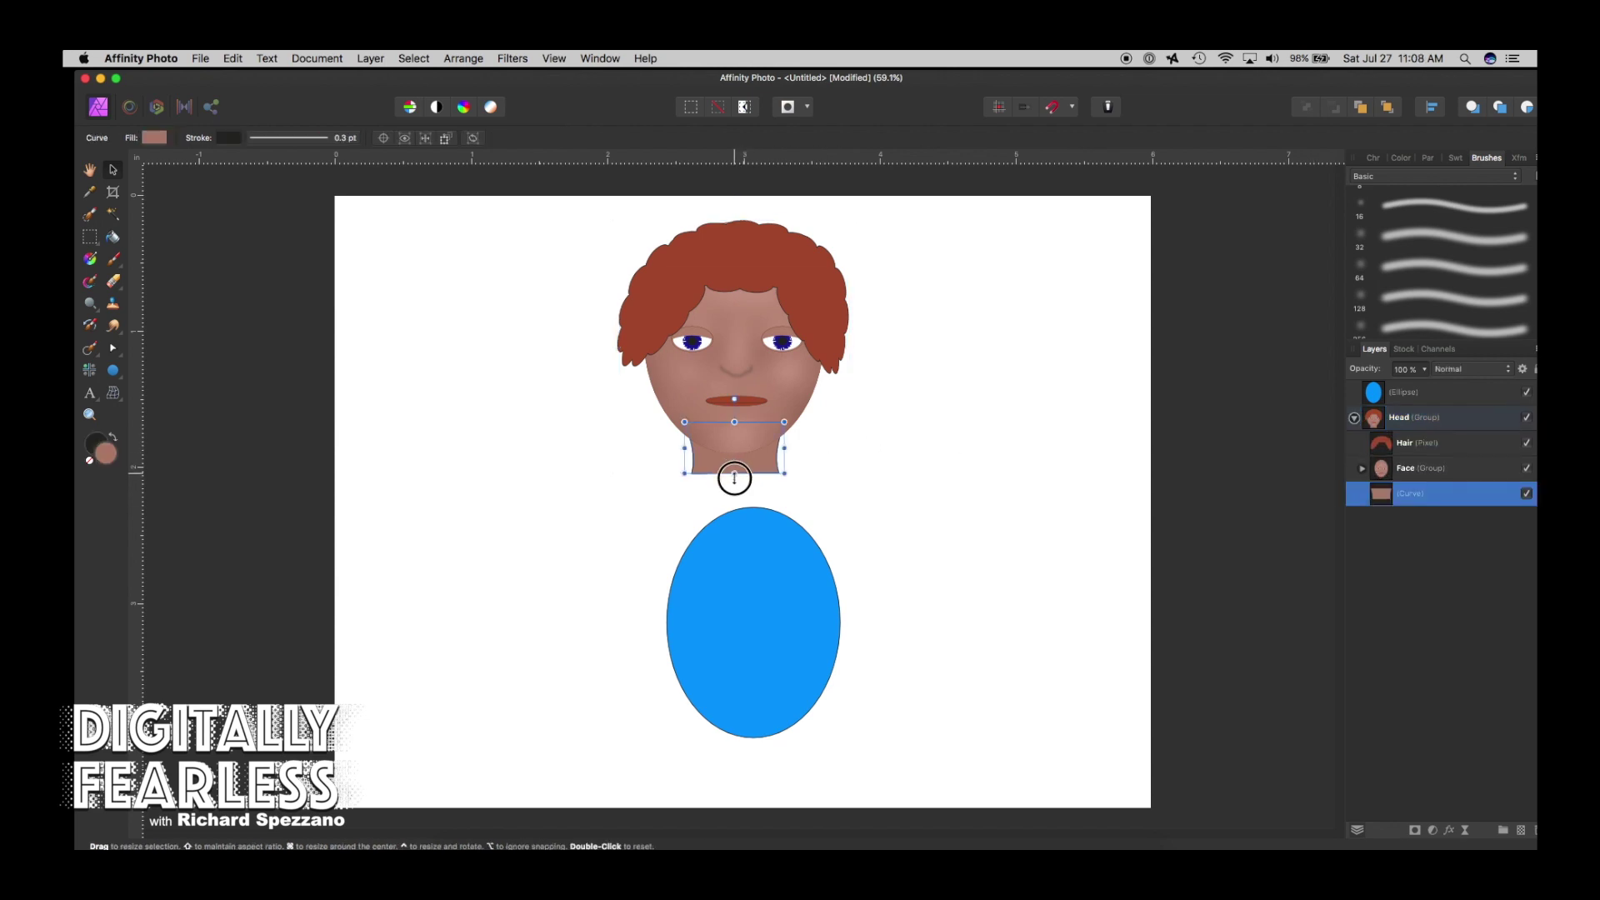
pyautogui.click(110, 350)
pyautogui.moveTo(737, 480); pyautogui.dragTo(734, 507)
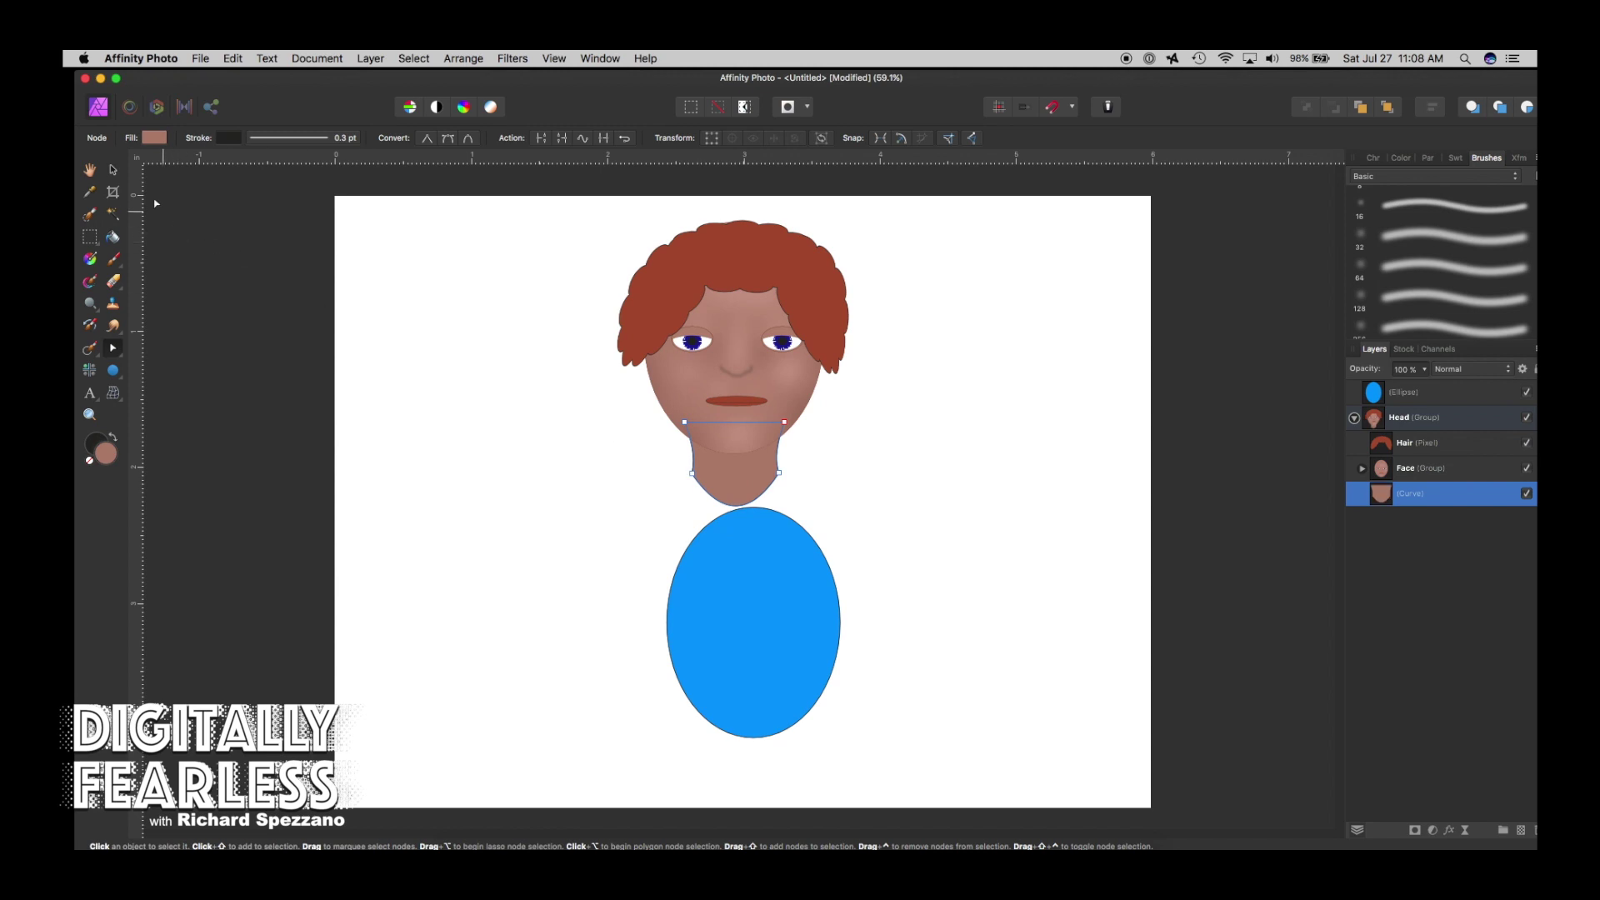
pyautogui.click(115, 169)
pyautogui.click(1032, 542)
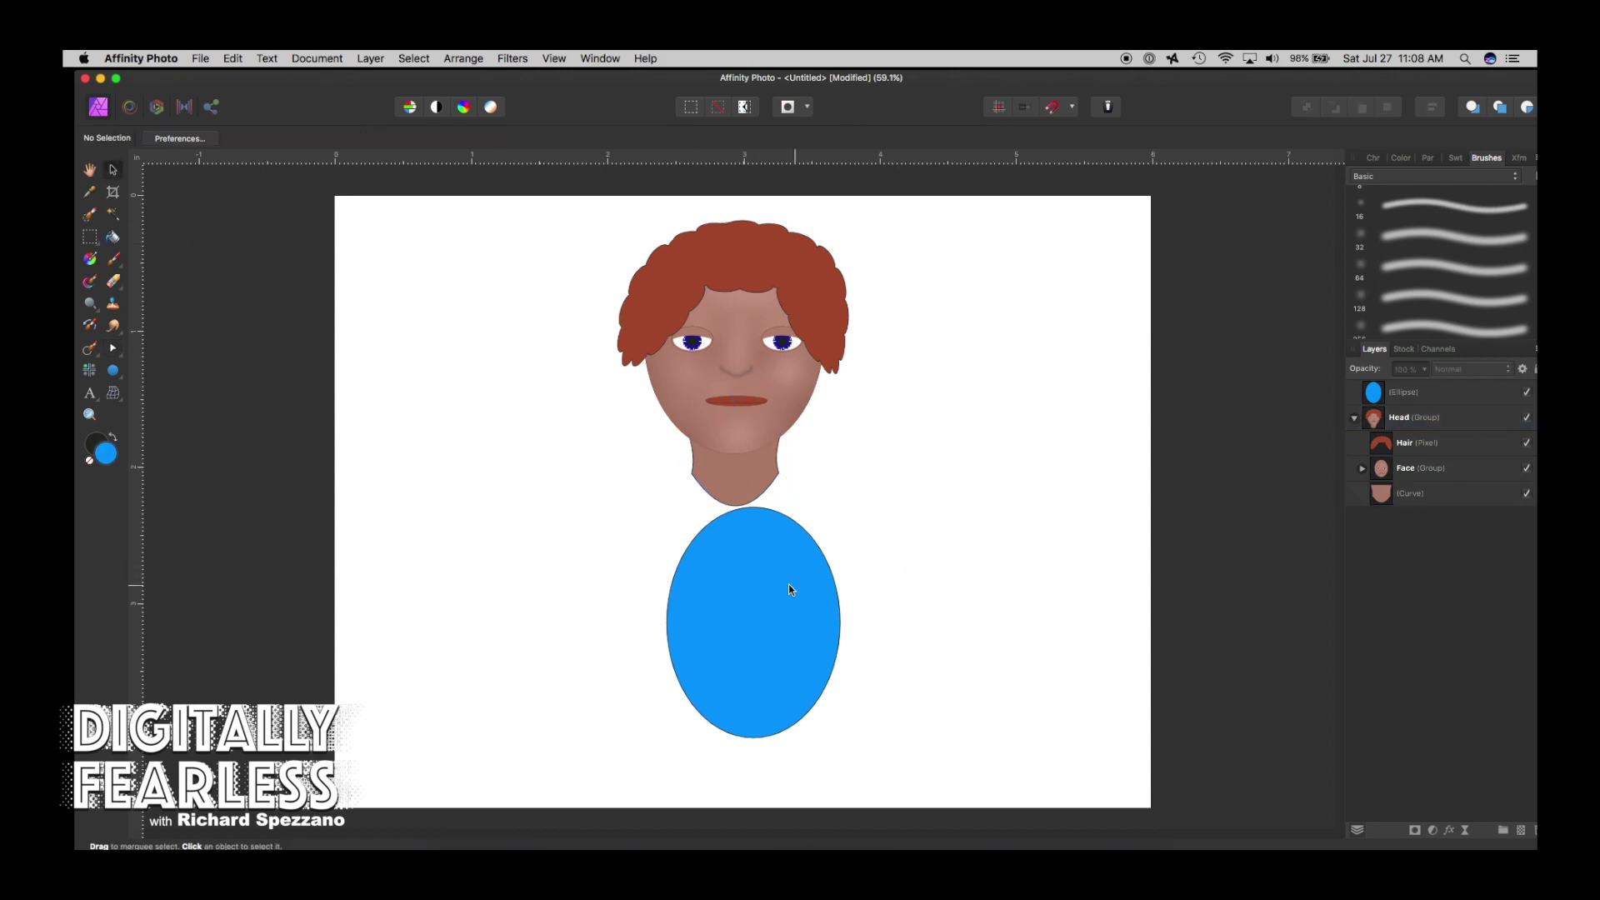
# Move the blue body up over the neck, convert it to curves, and set 75% opacity.
pyautogui.click(788, 583)
pyautogui.moveTo(755, 675); pyautogui.dragTo(739, 614)
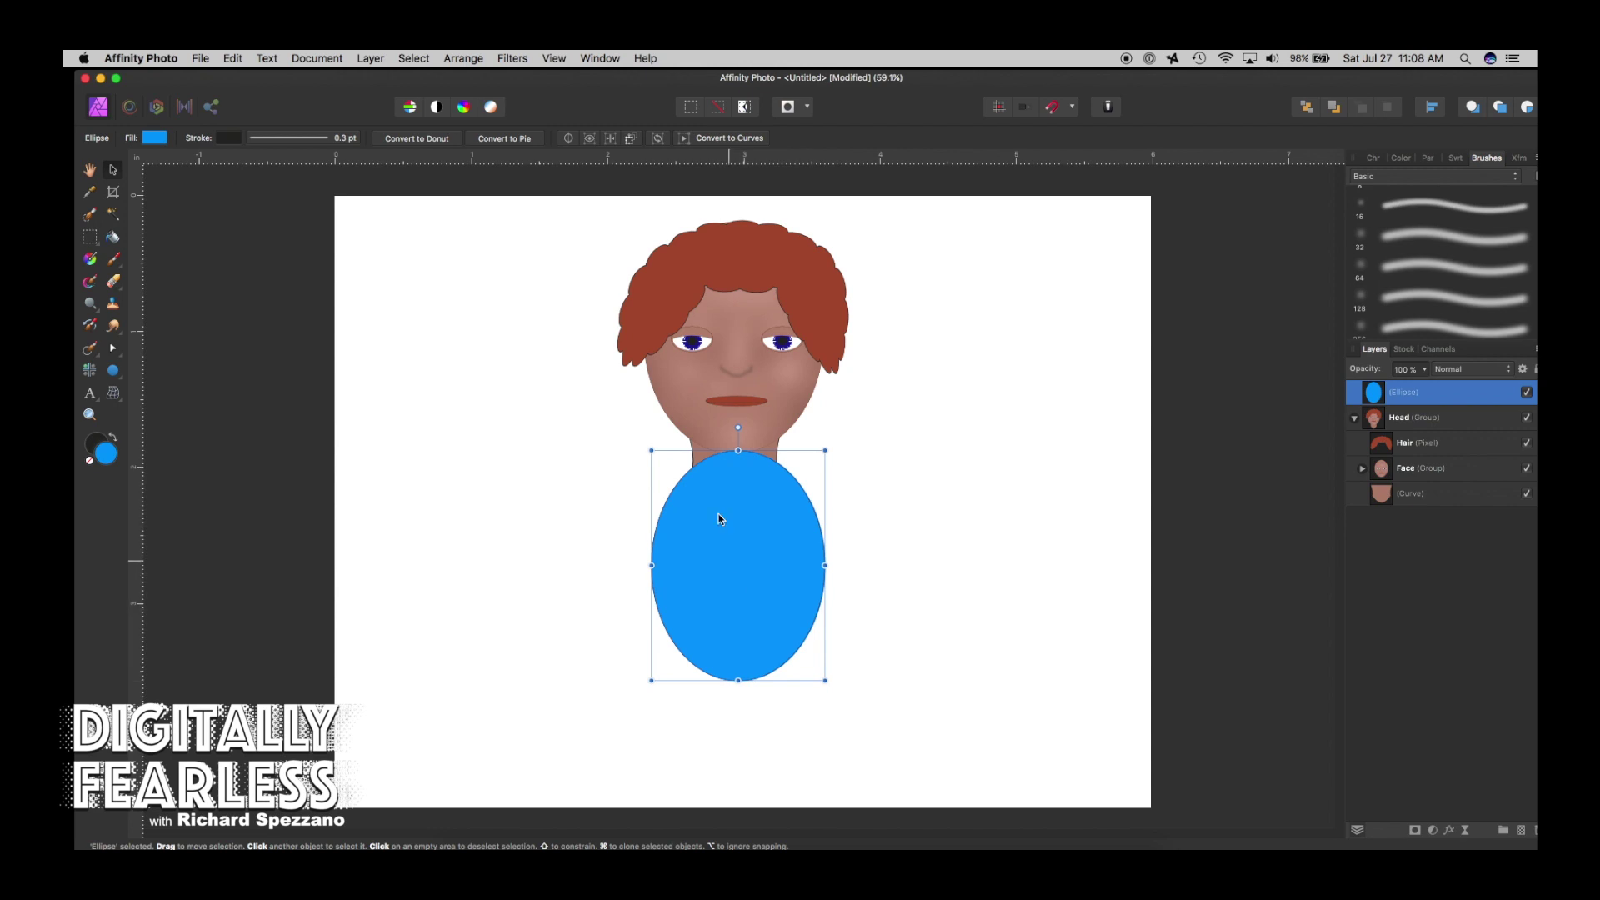
pyautogui.click(683, 138)
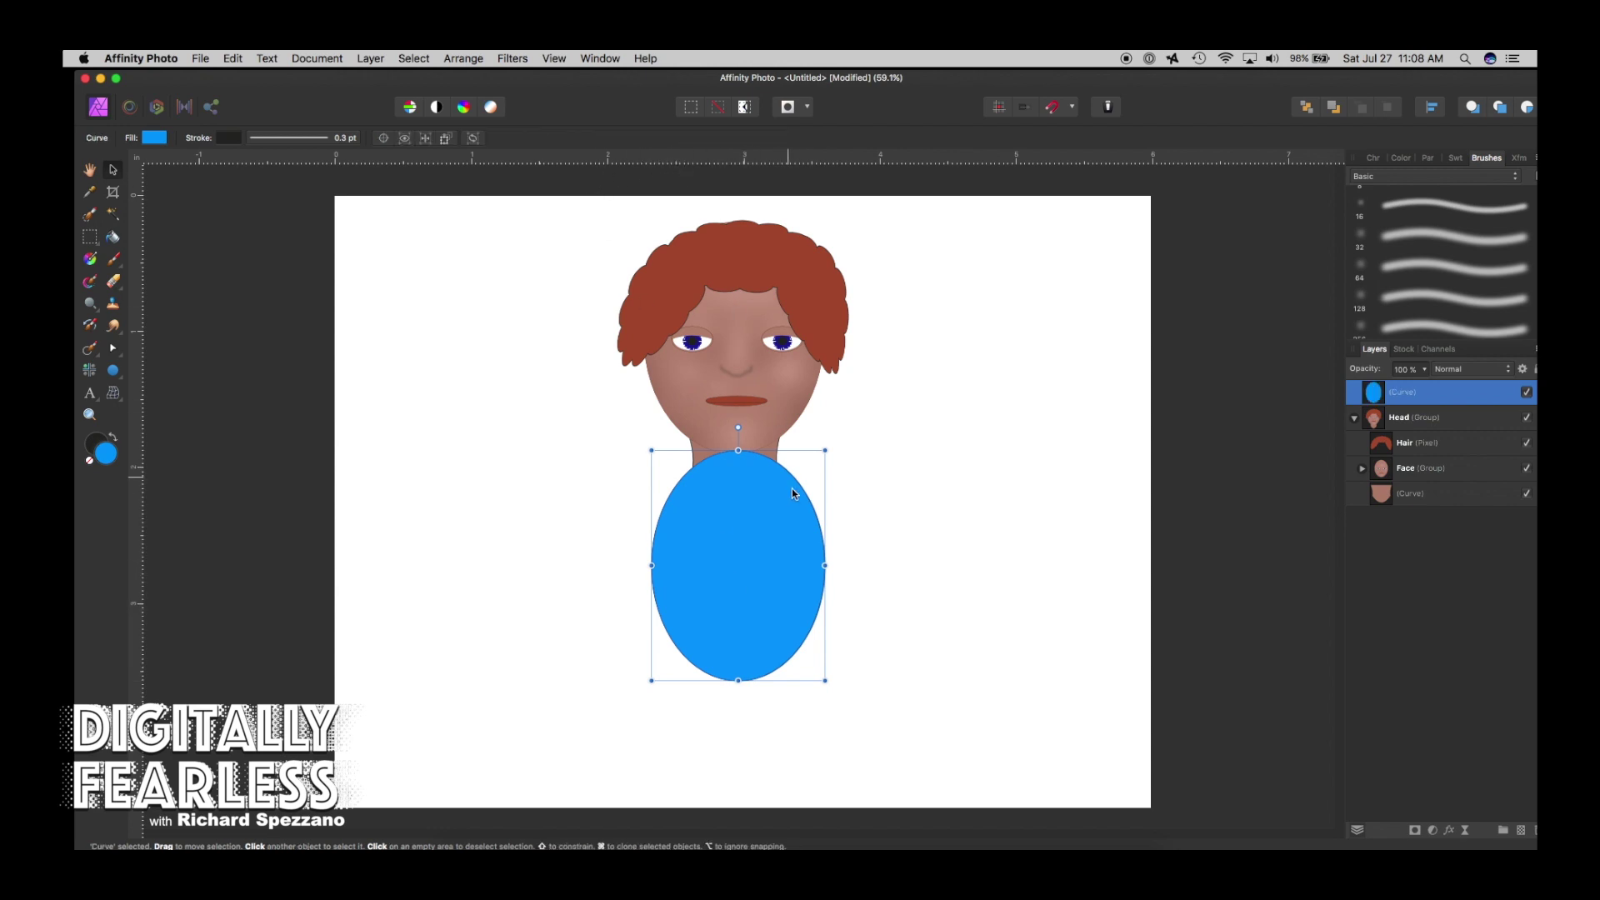
pyautogui.click(112, 350)
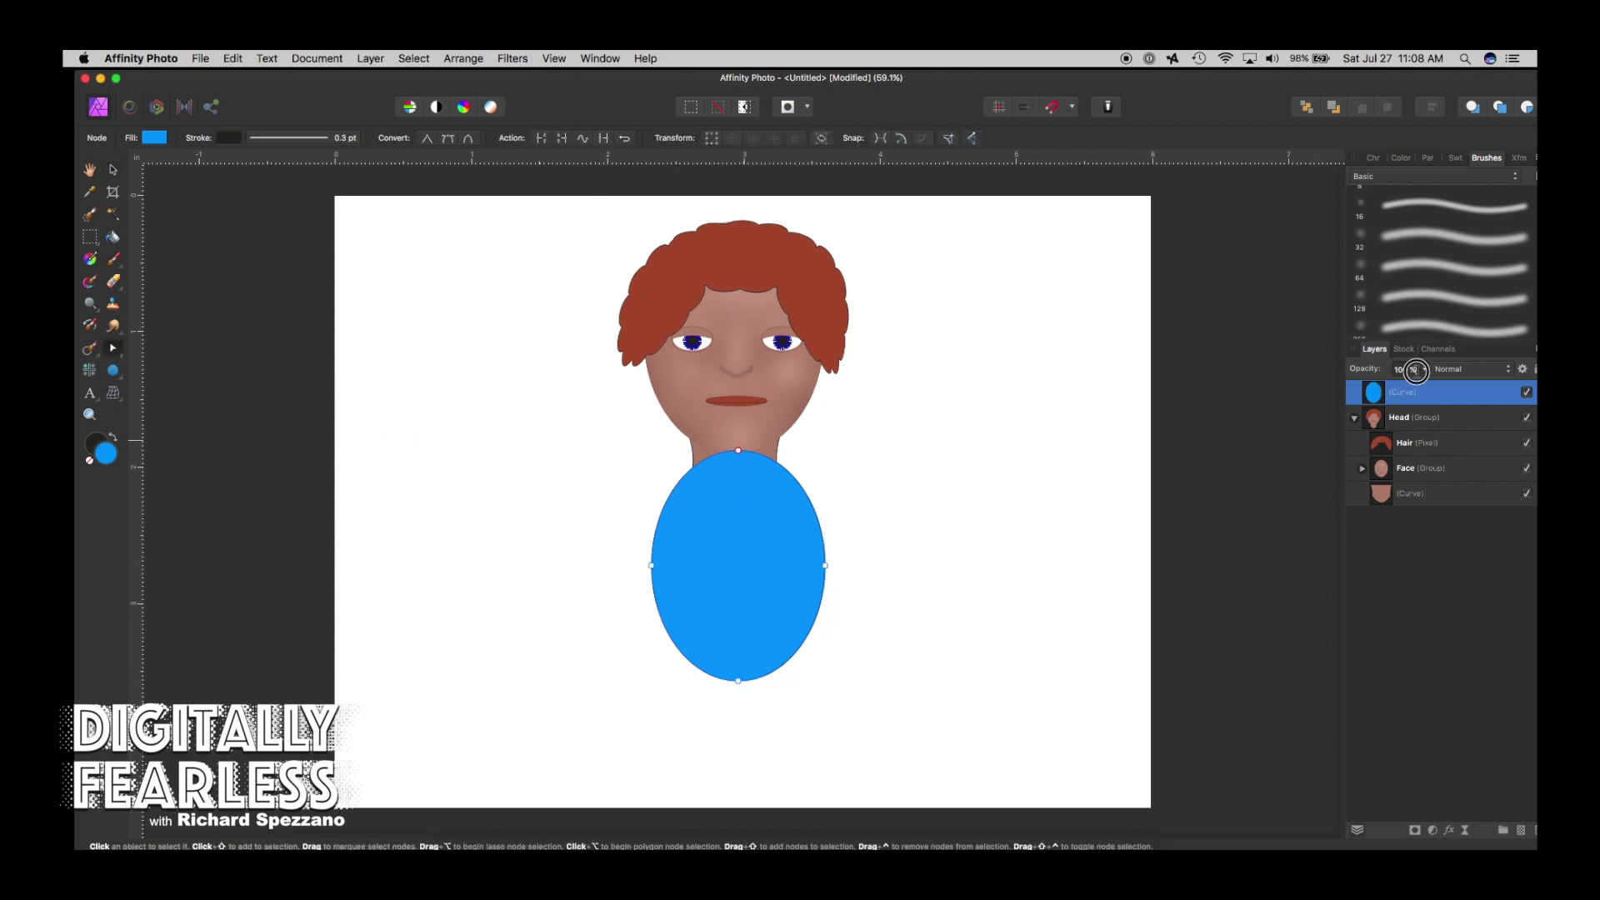
pyautogui.click(1425, 372)
pyautogui.moveTo(1422, 388); pyautogui.dragTo(1391, 387)
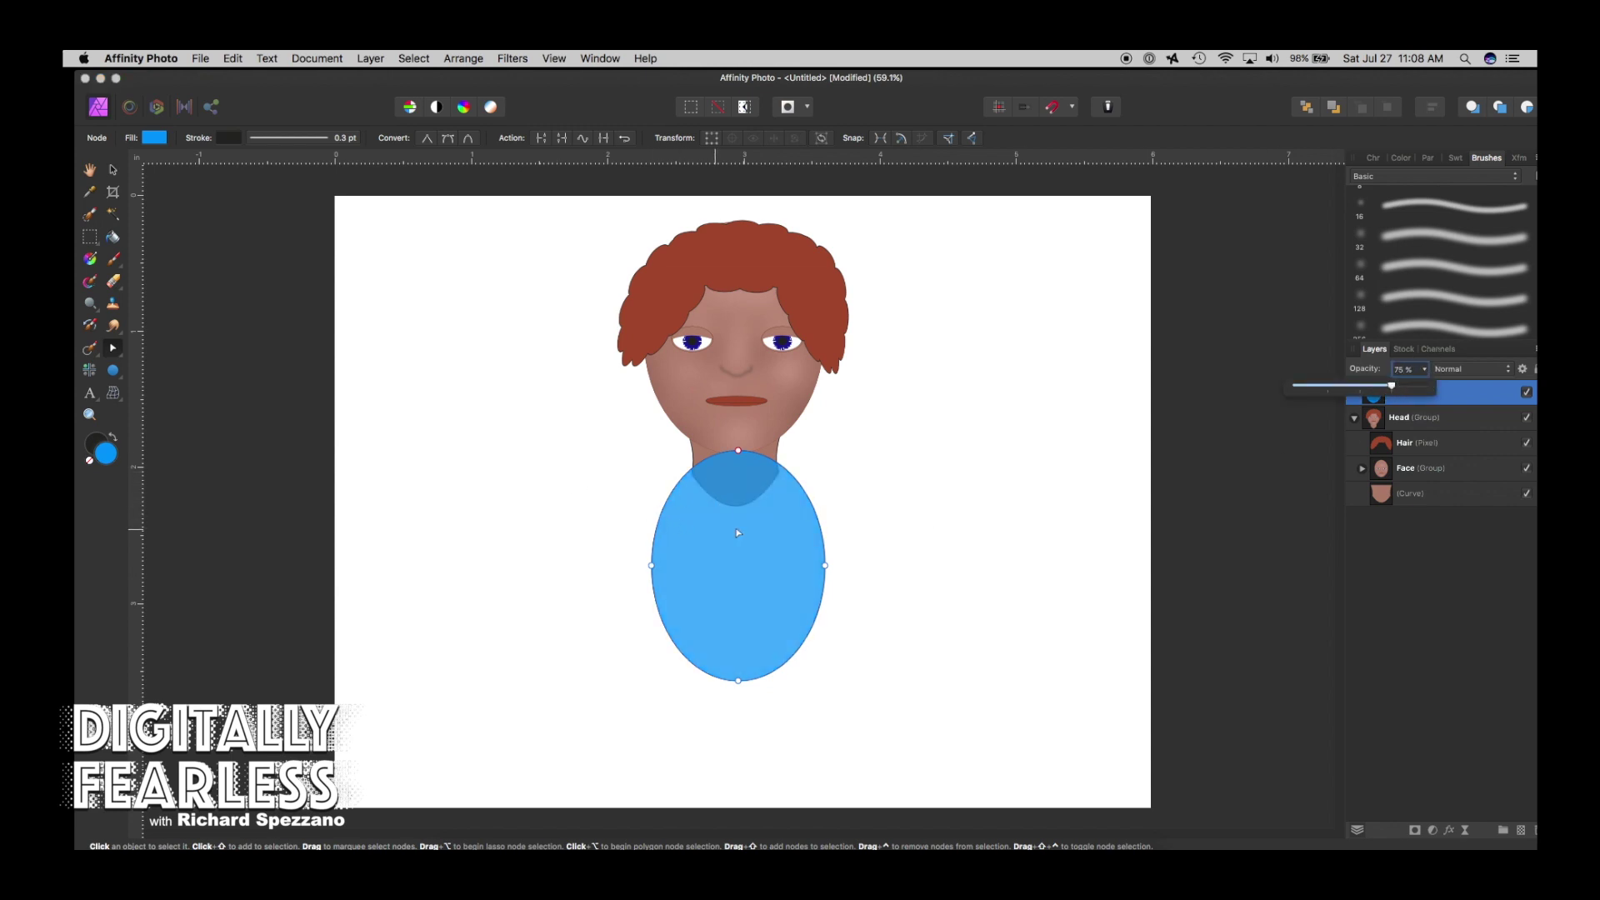
pyautogui.click(114, 350)
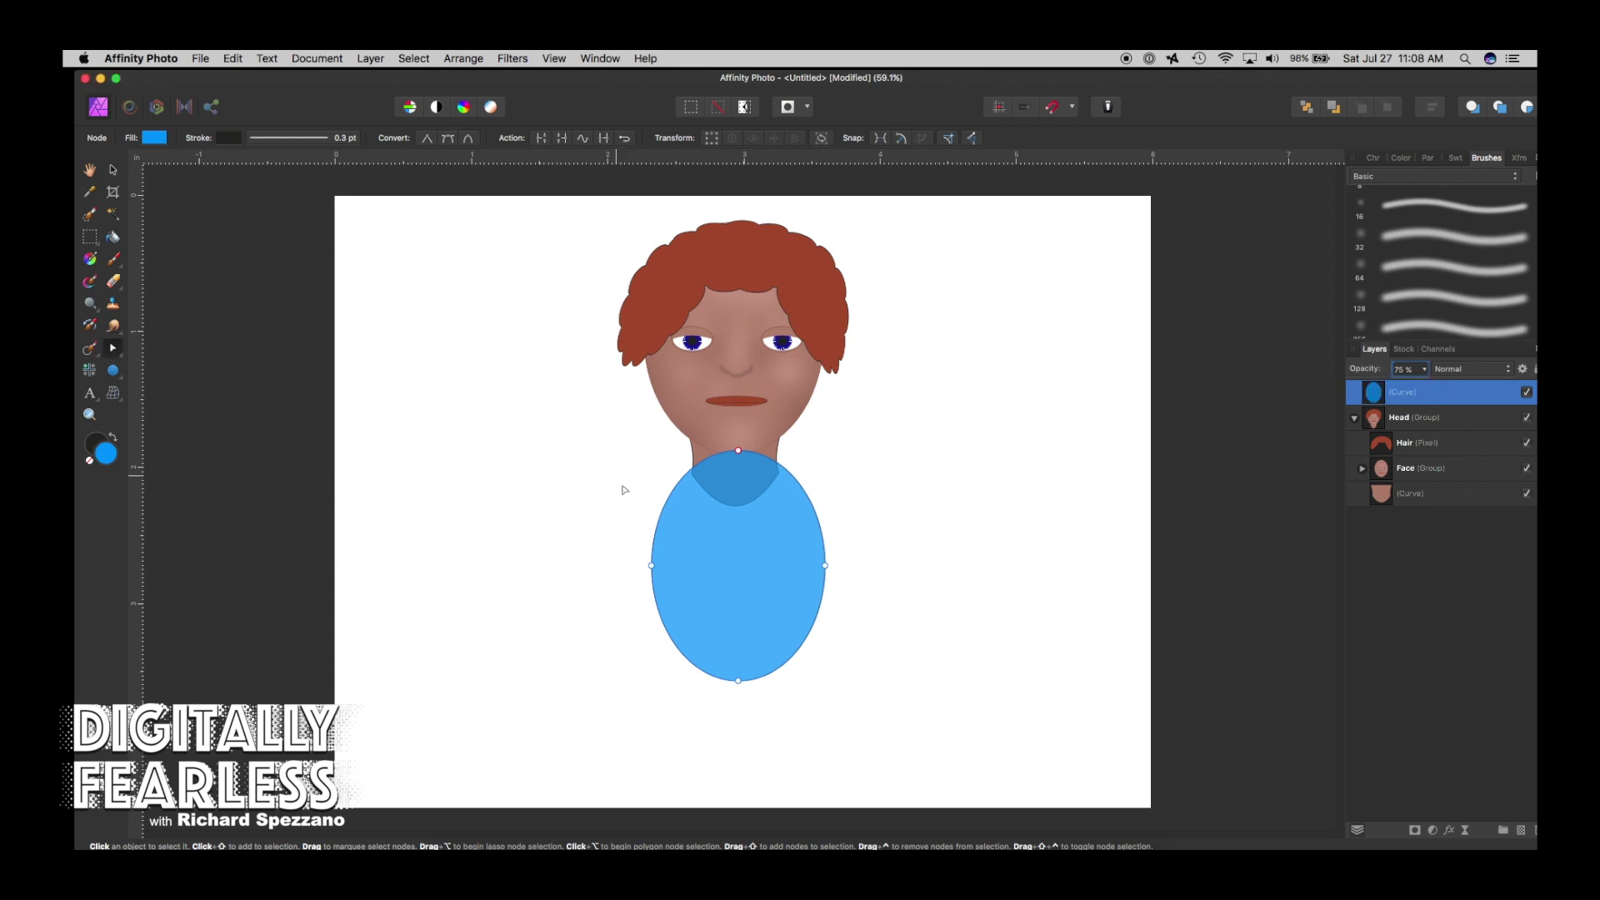
# Add points on the body's upper edges and pull its top down into a neckline.
pyautogui.click(695, 467)
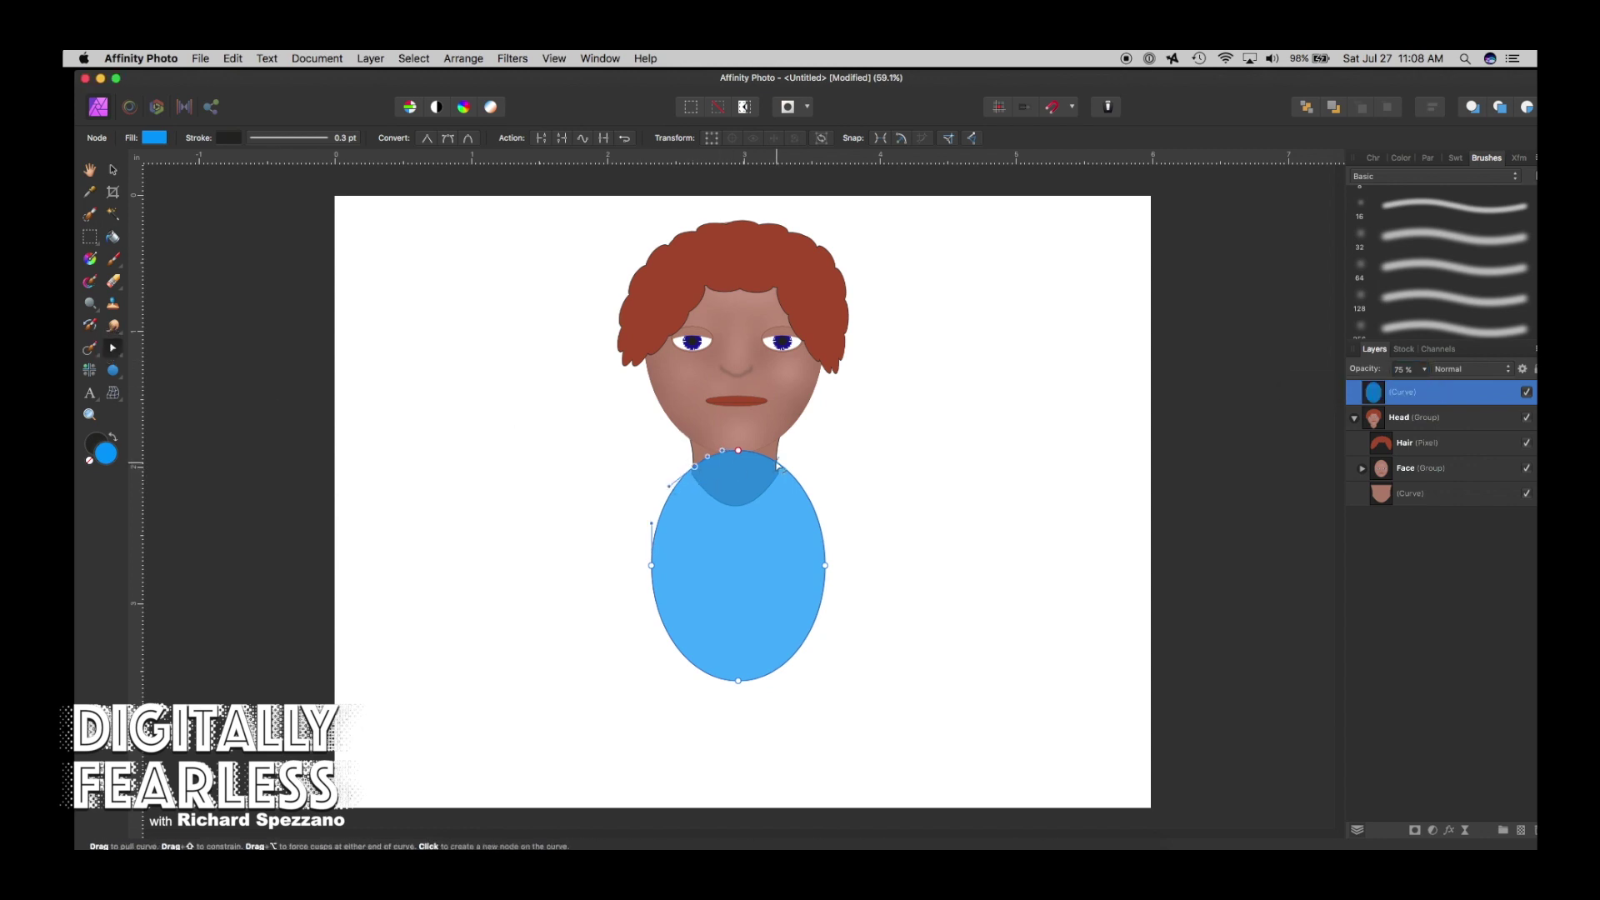
pyautogui.click(780, 468)
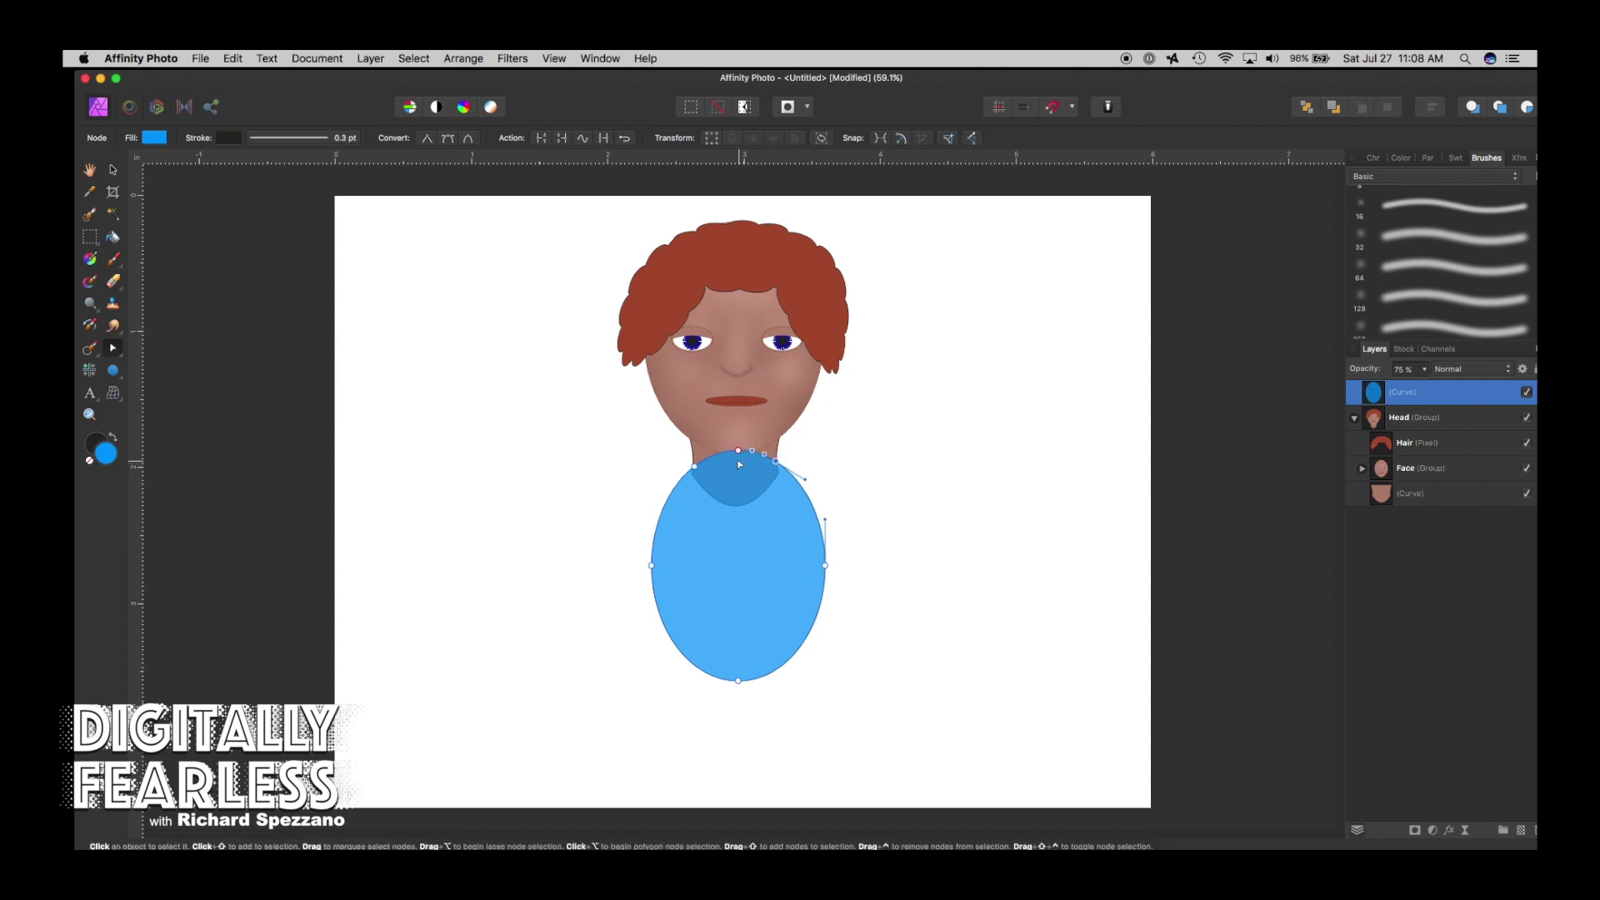
pyautogui.click(739, 452)
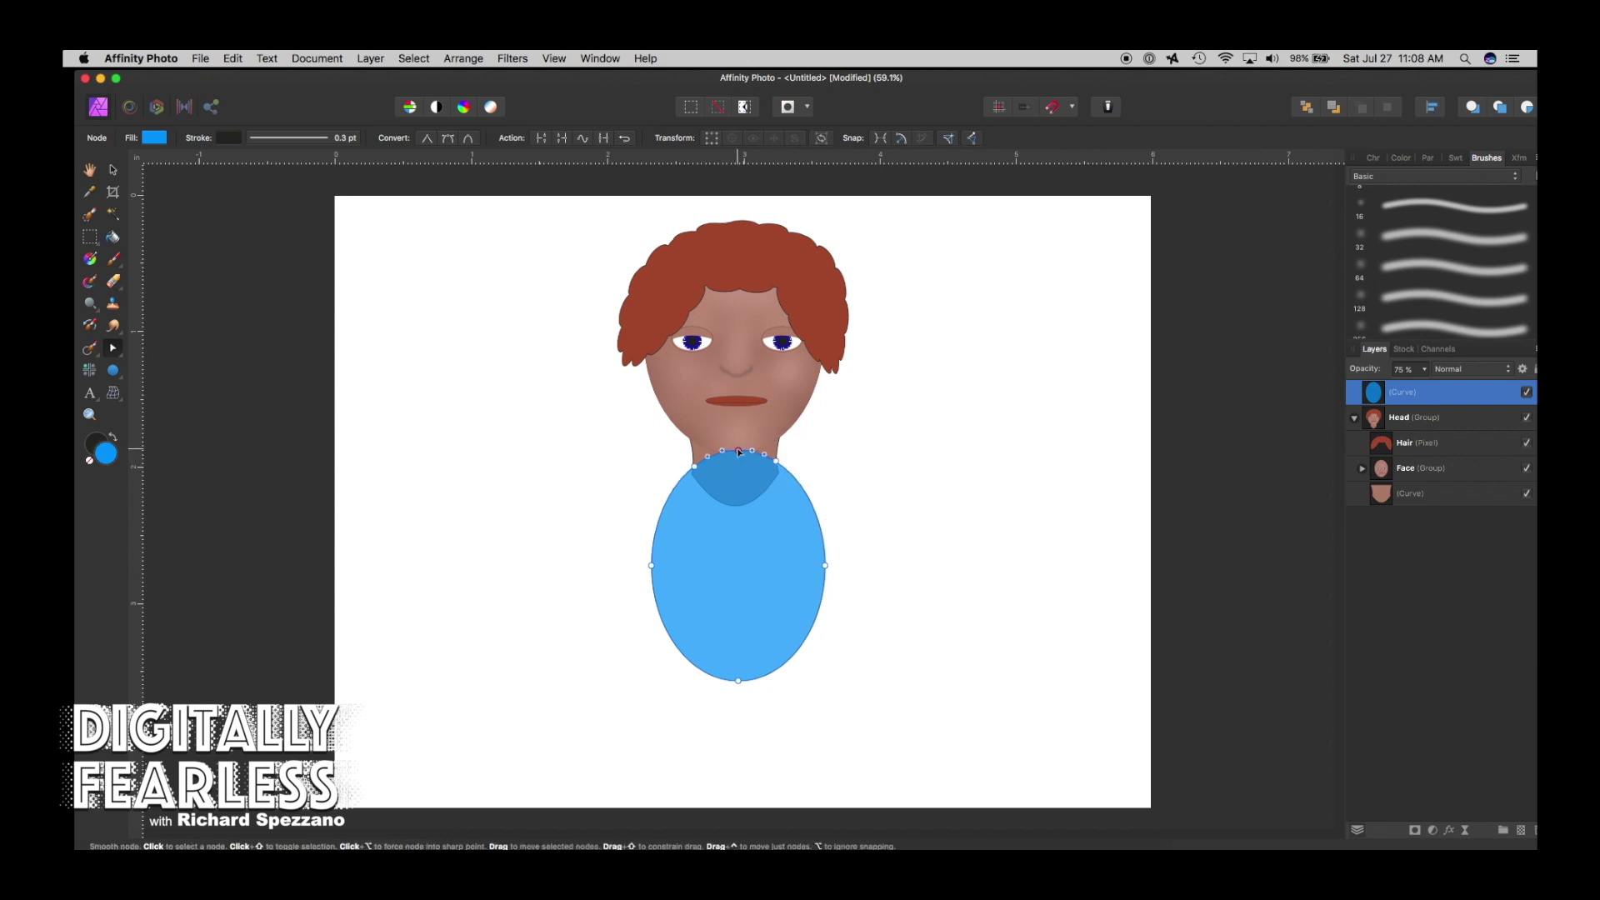
pyautogui.press('Delete')
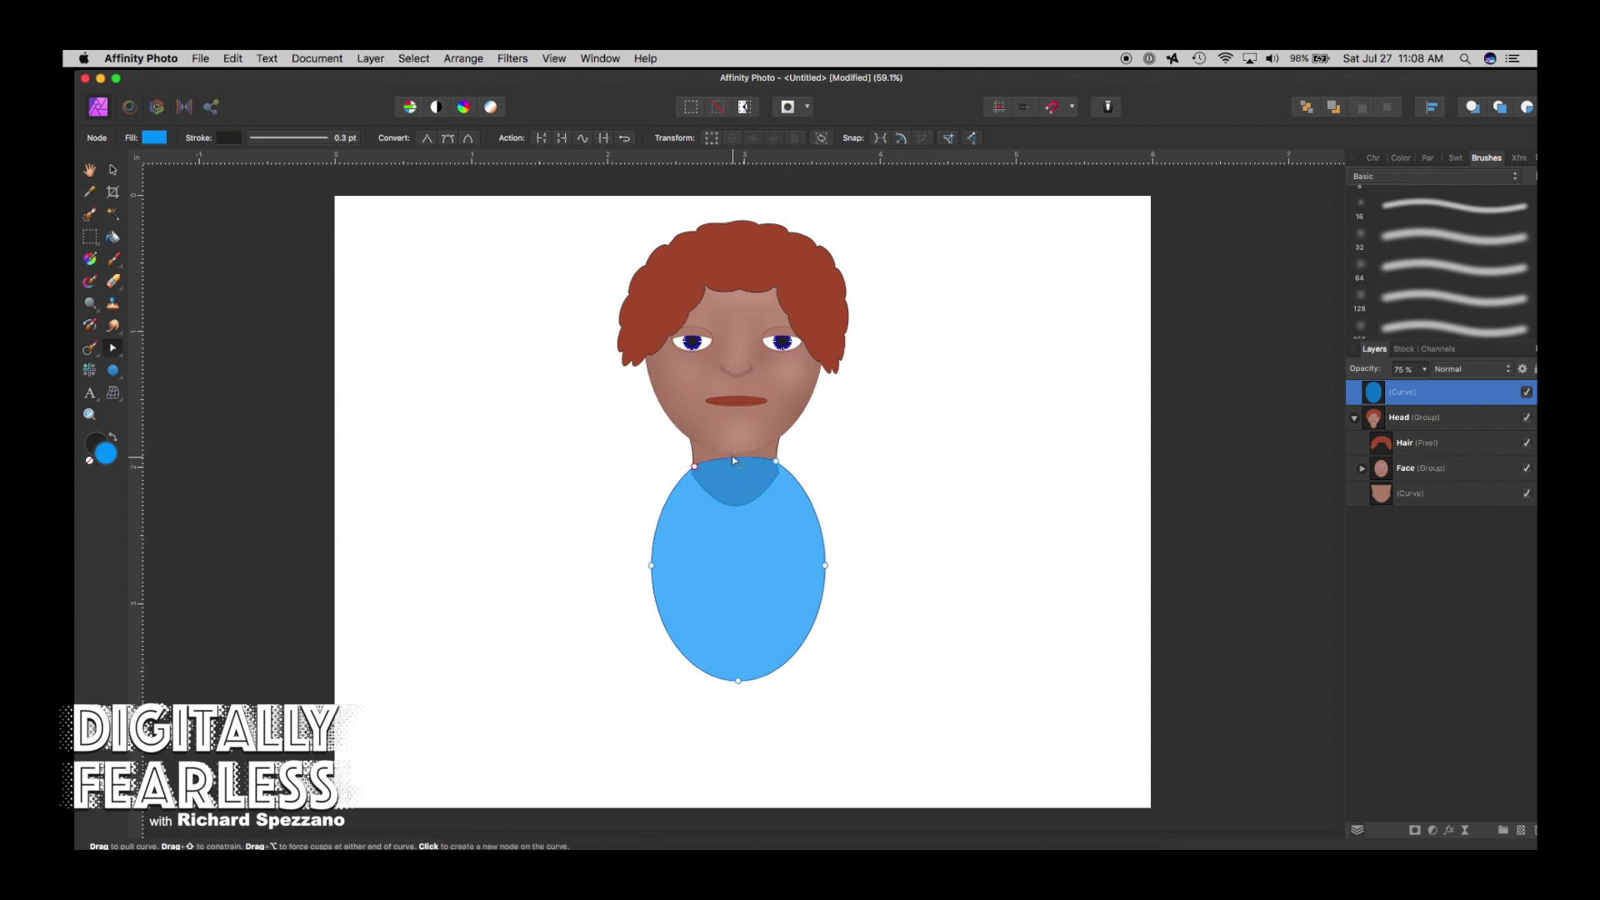
pyautogui.moveTo(732, 457); pyautogui.dragTo(733, 486)
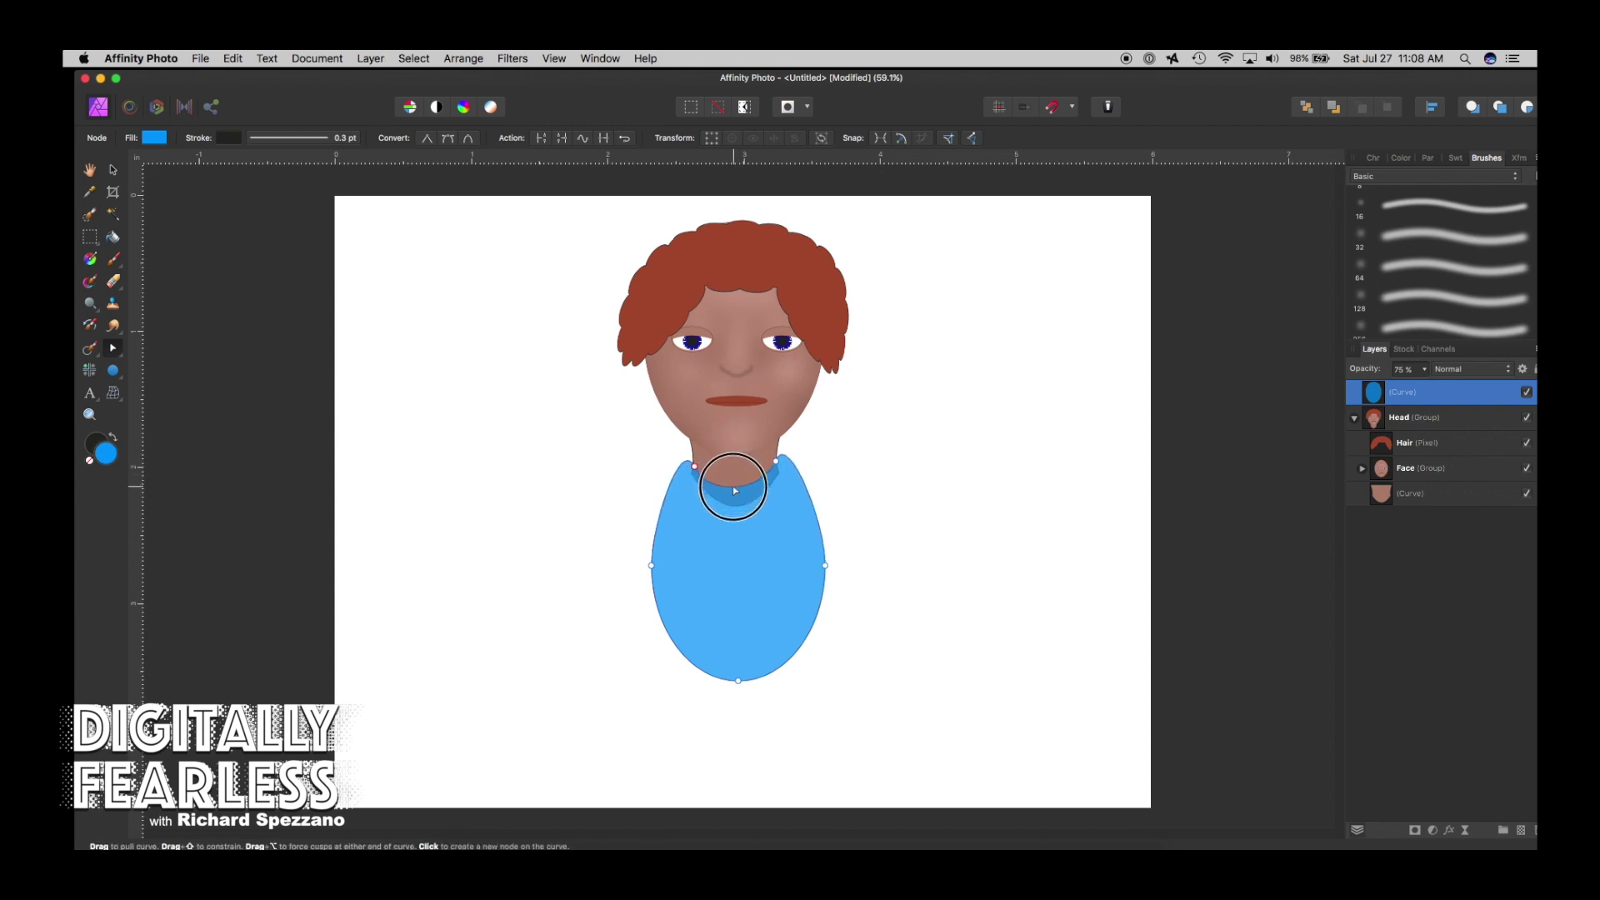
# Curve the left and right sides of the neckline using the node handles.
pyautogui.click(693, 465)
pyautogui.moveTo(681, 440); pyautogui.dragTo(676, 448)
pyautogui.click(776, 460)
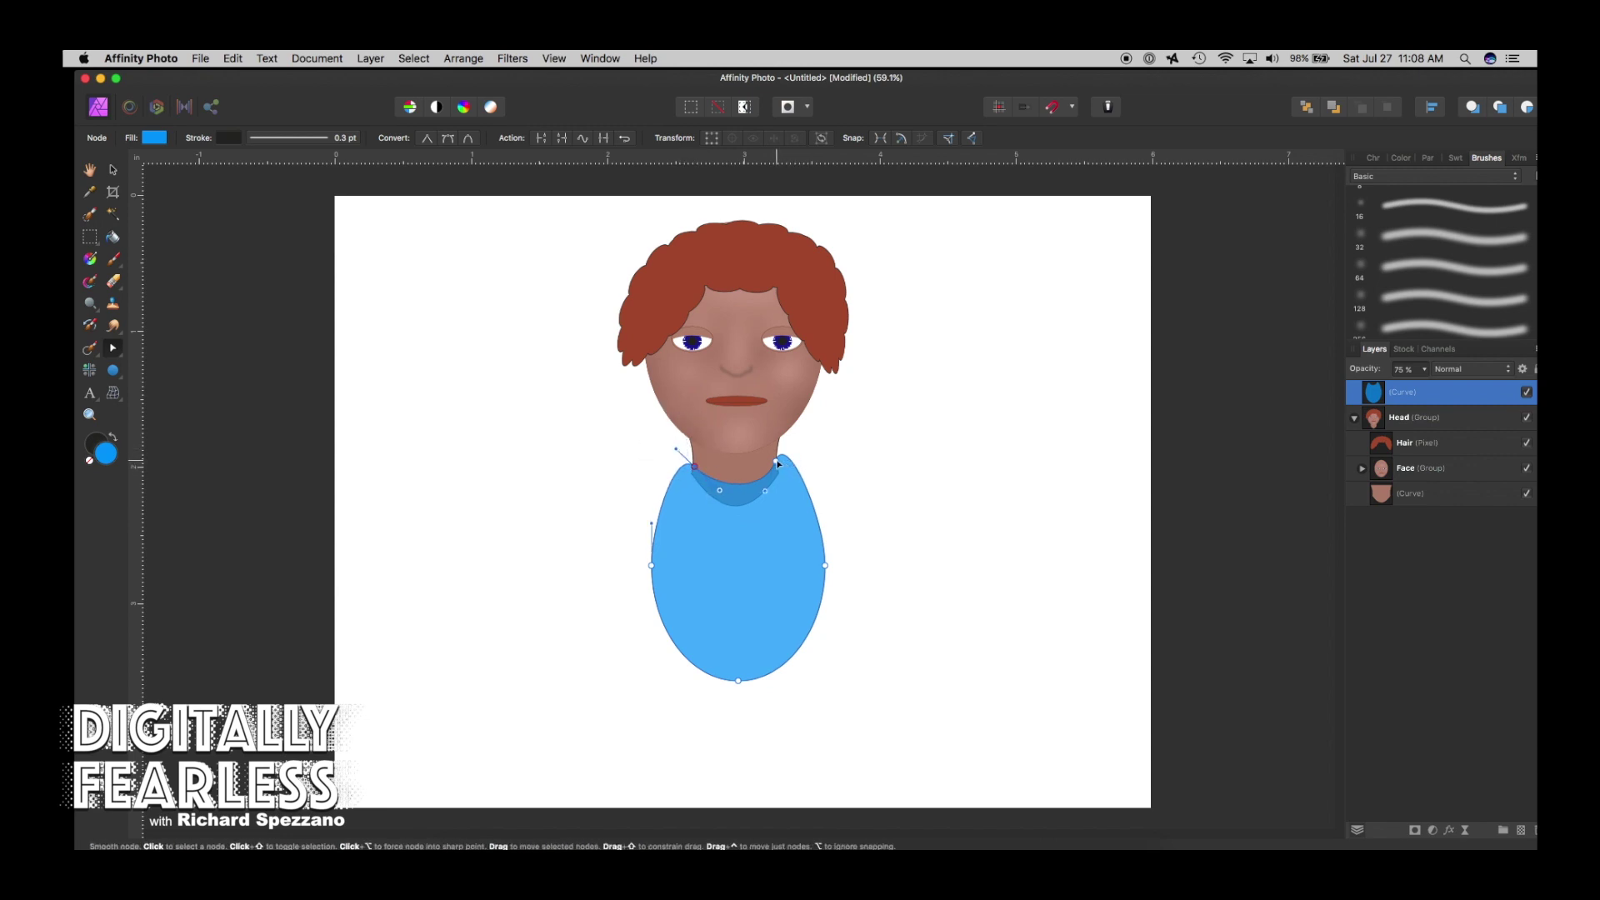
pyautogui.moveTo(788, 430); pyautogui.dragTo(791, 442)
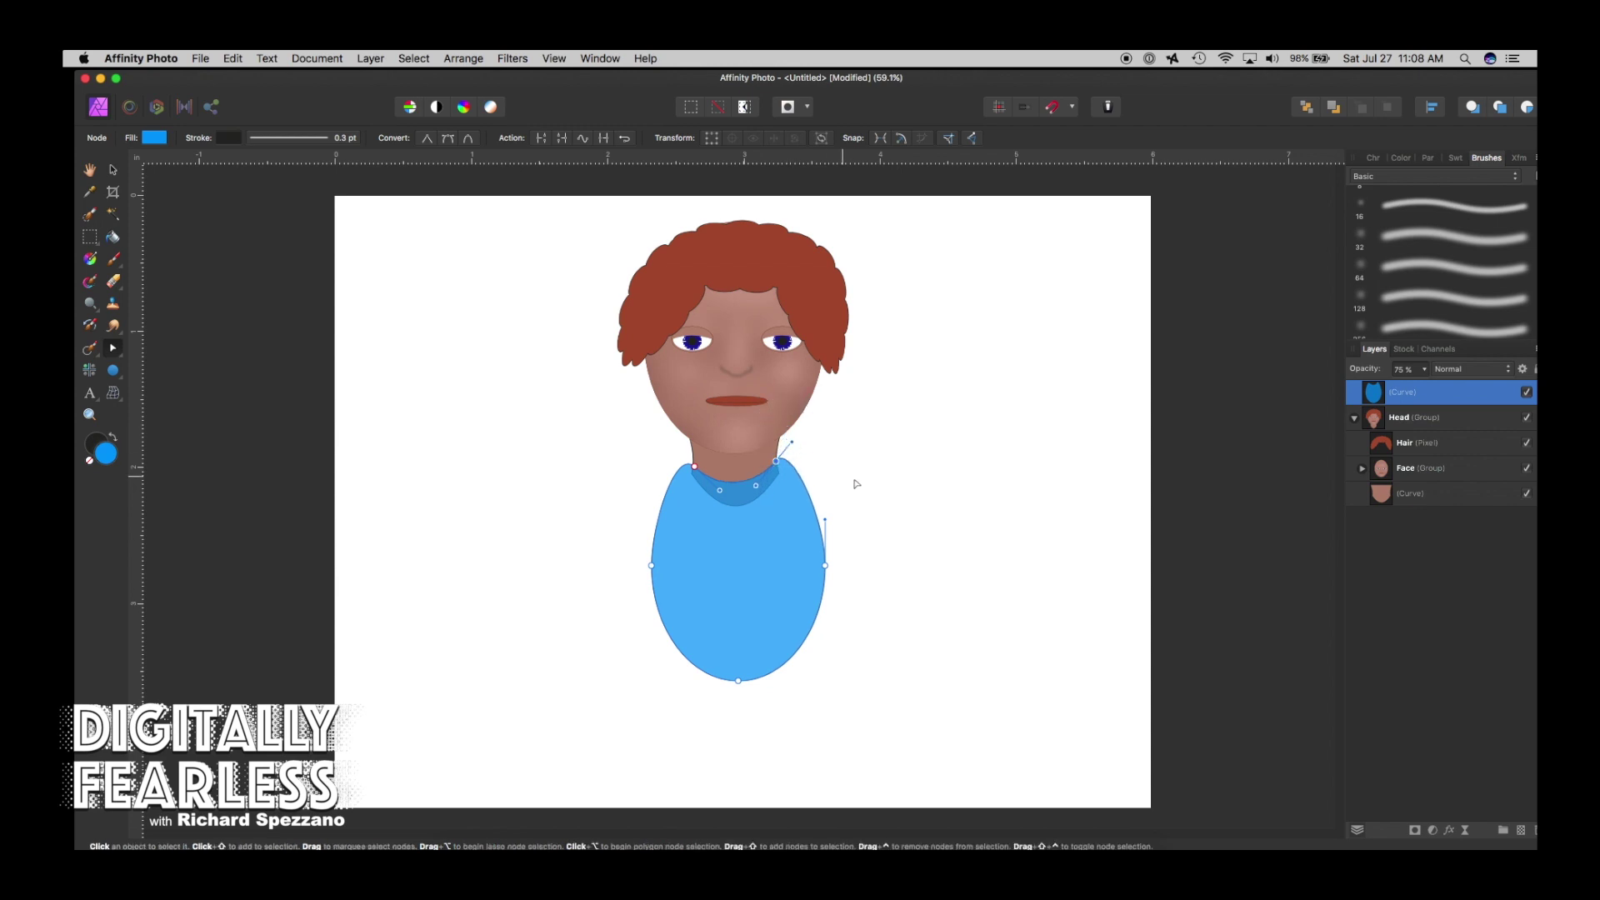
pyautogui.click(113, 170)
pyautogui.click(394, 322)
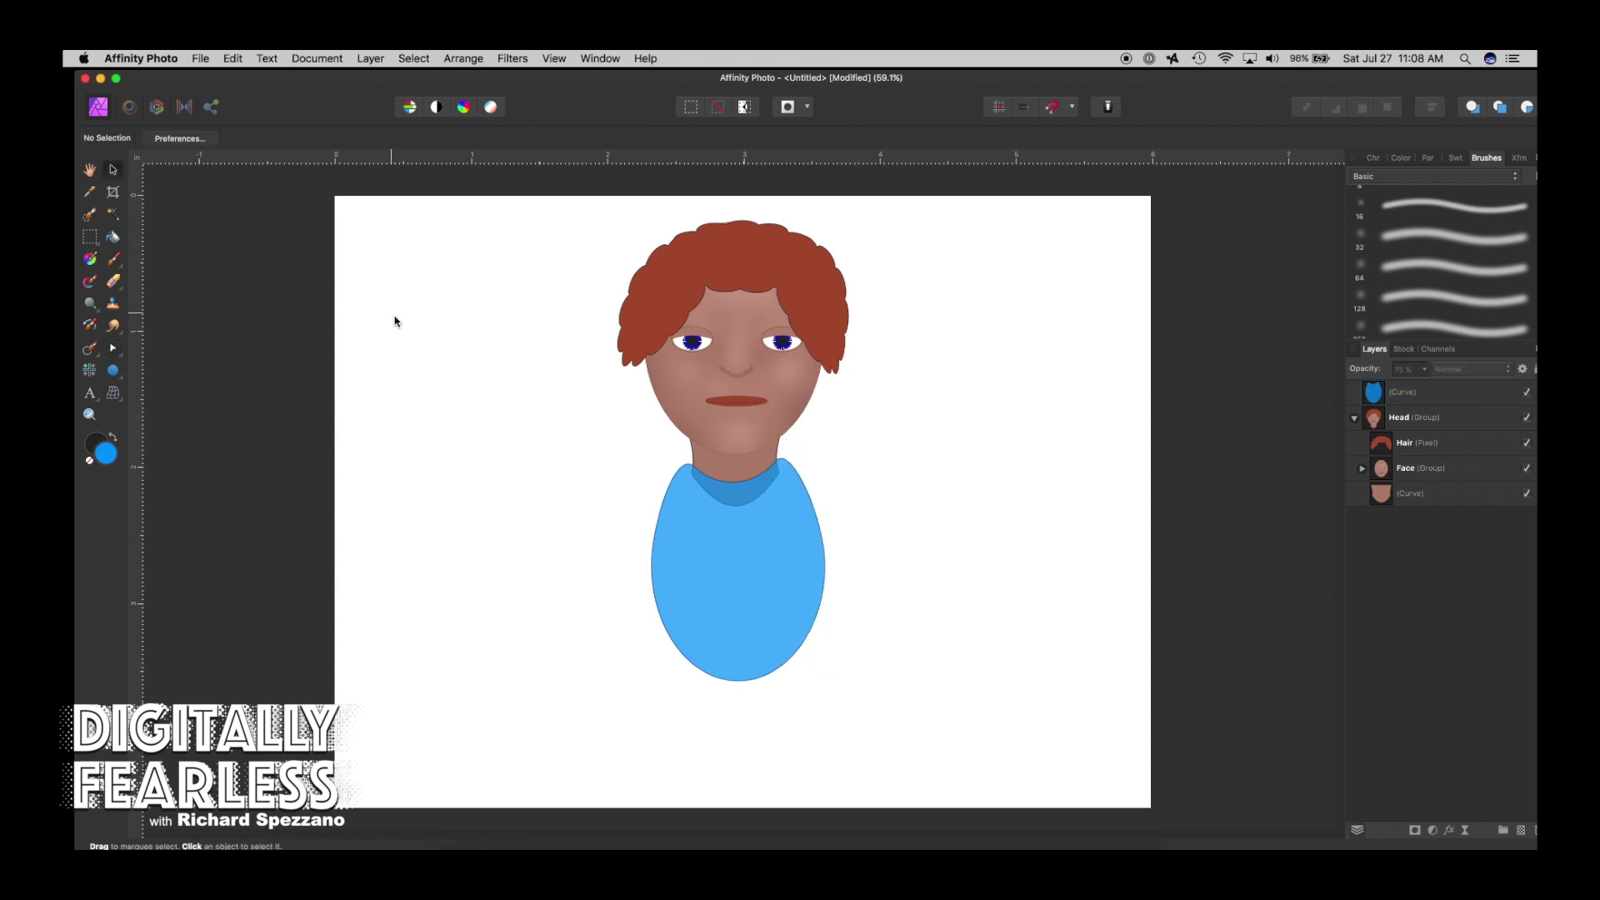
# Set the blue body's opacity back to 100%.
pyautogui.click(1398, 393)
pyautogui.click(1423, 370)
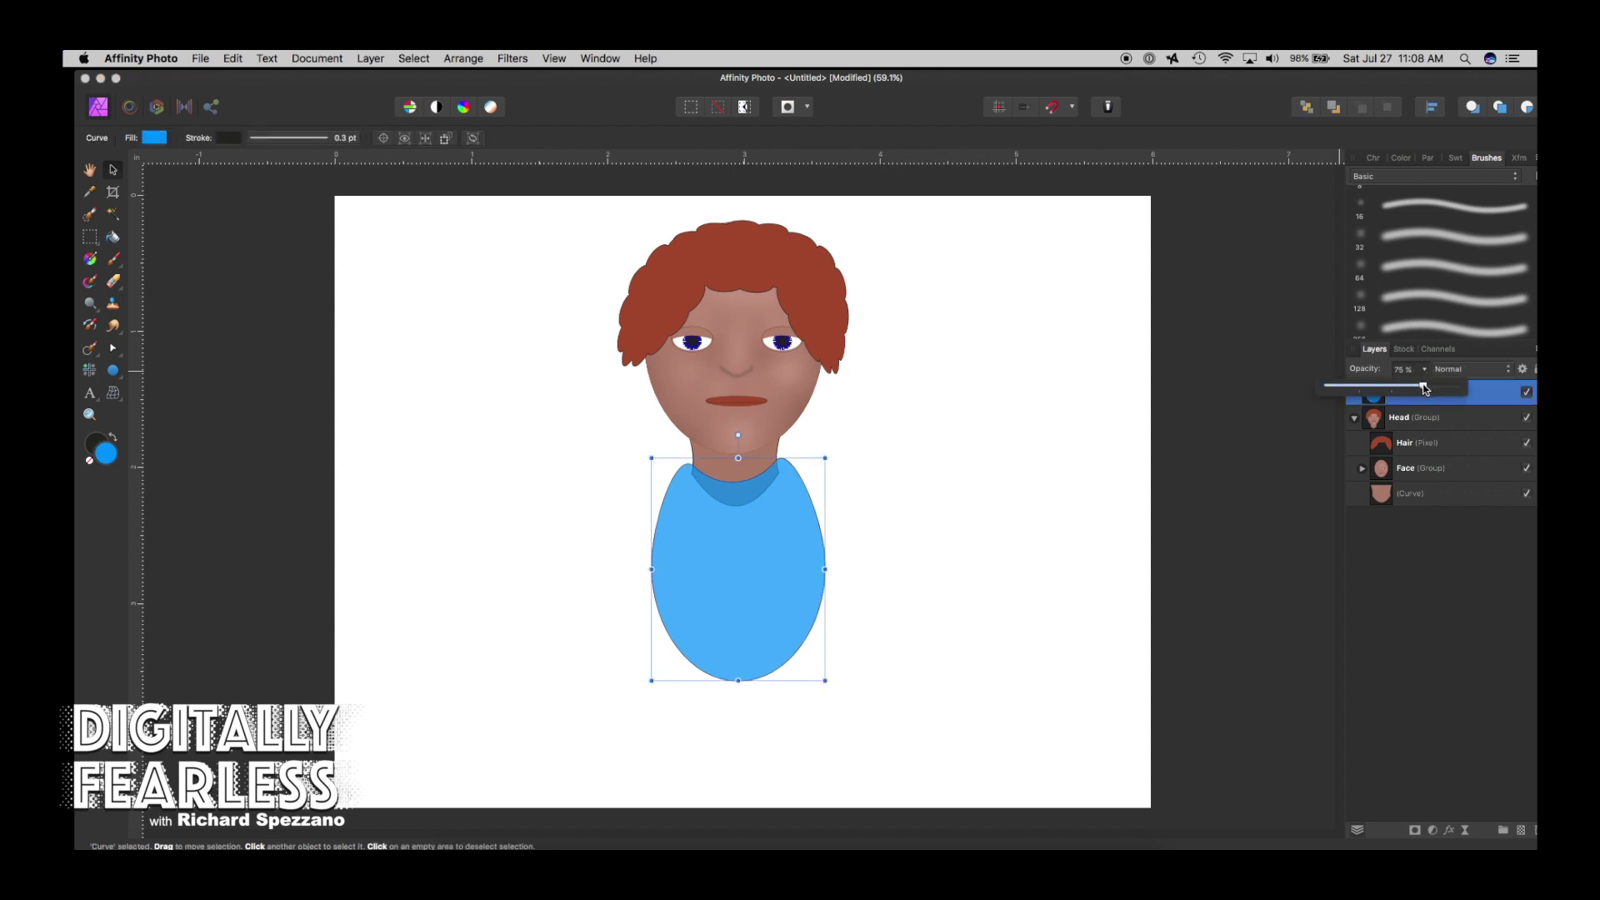
pyautogui.moveTo(1425, 387); pyautogui.dragTo(1460, 387)
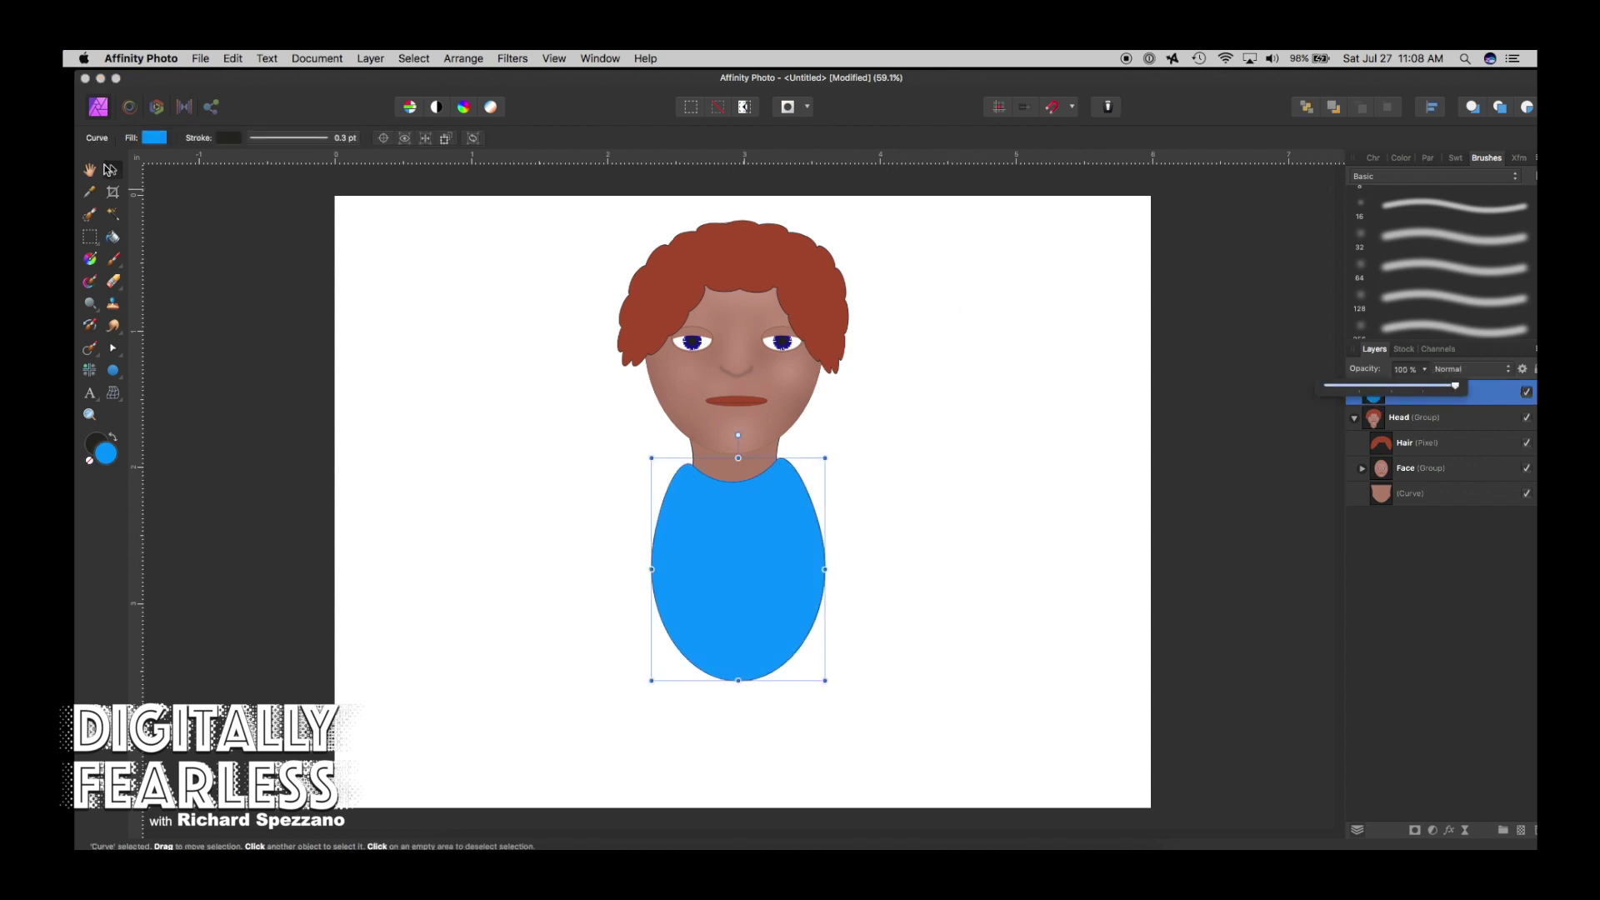
pyautogui.click(546, 481)
# Narrow the blue body from its left side beneath the head.
pyautogui.click(721, 594)
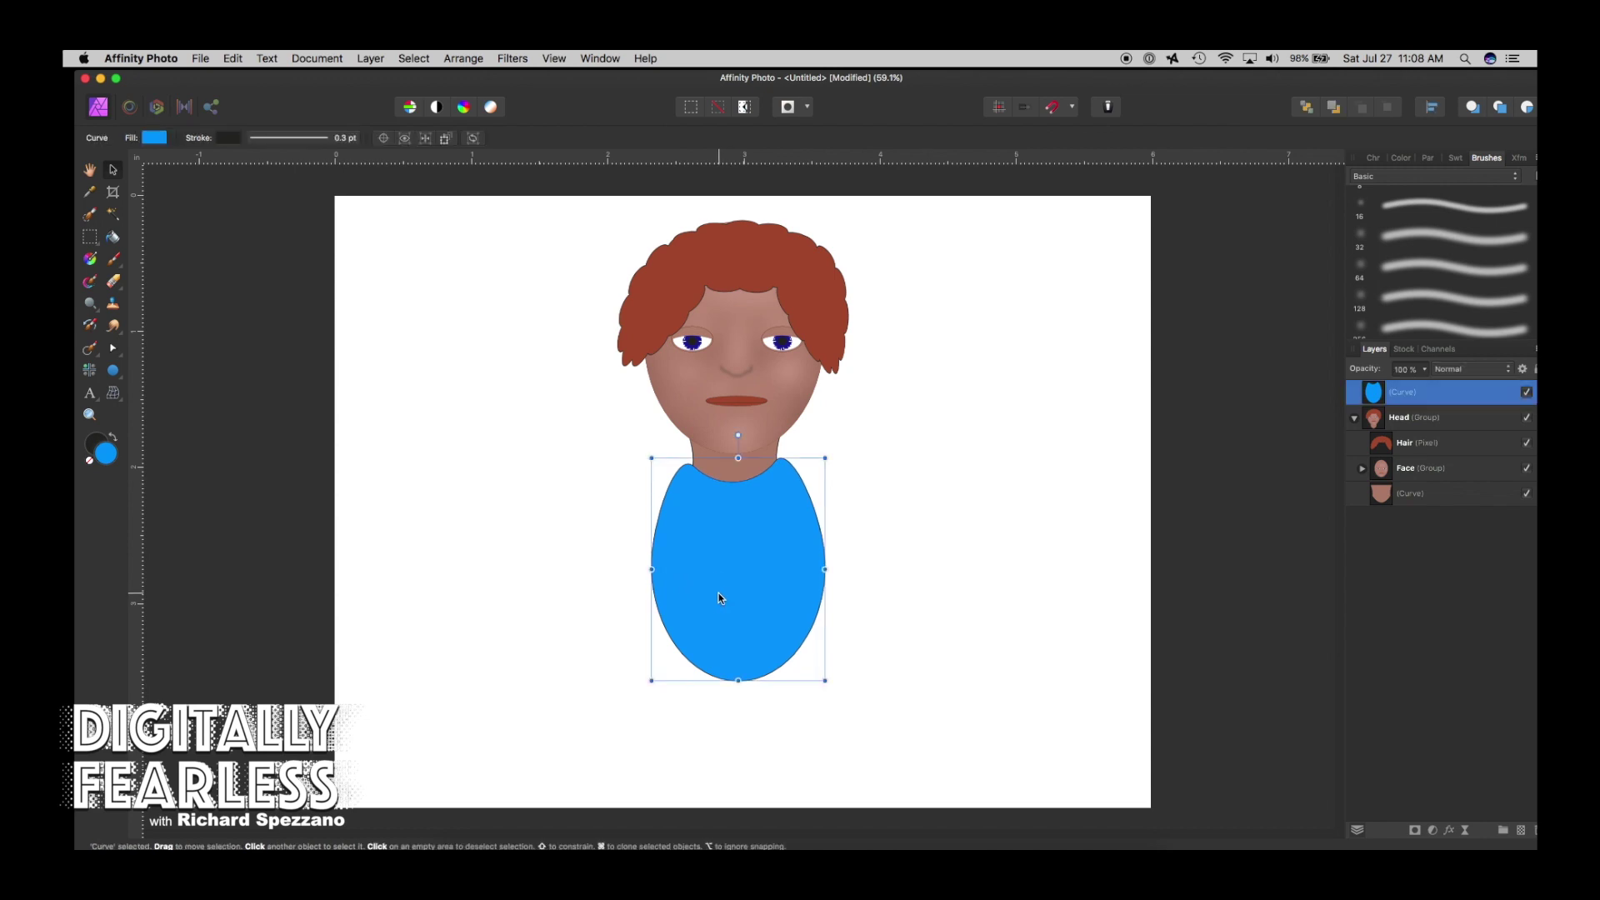
pyautogui.click(653, 569)
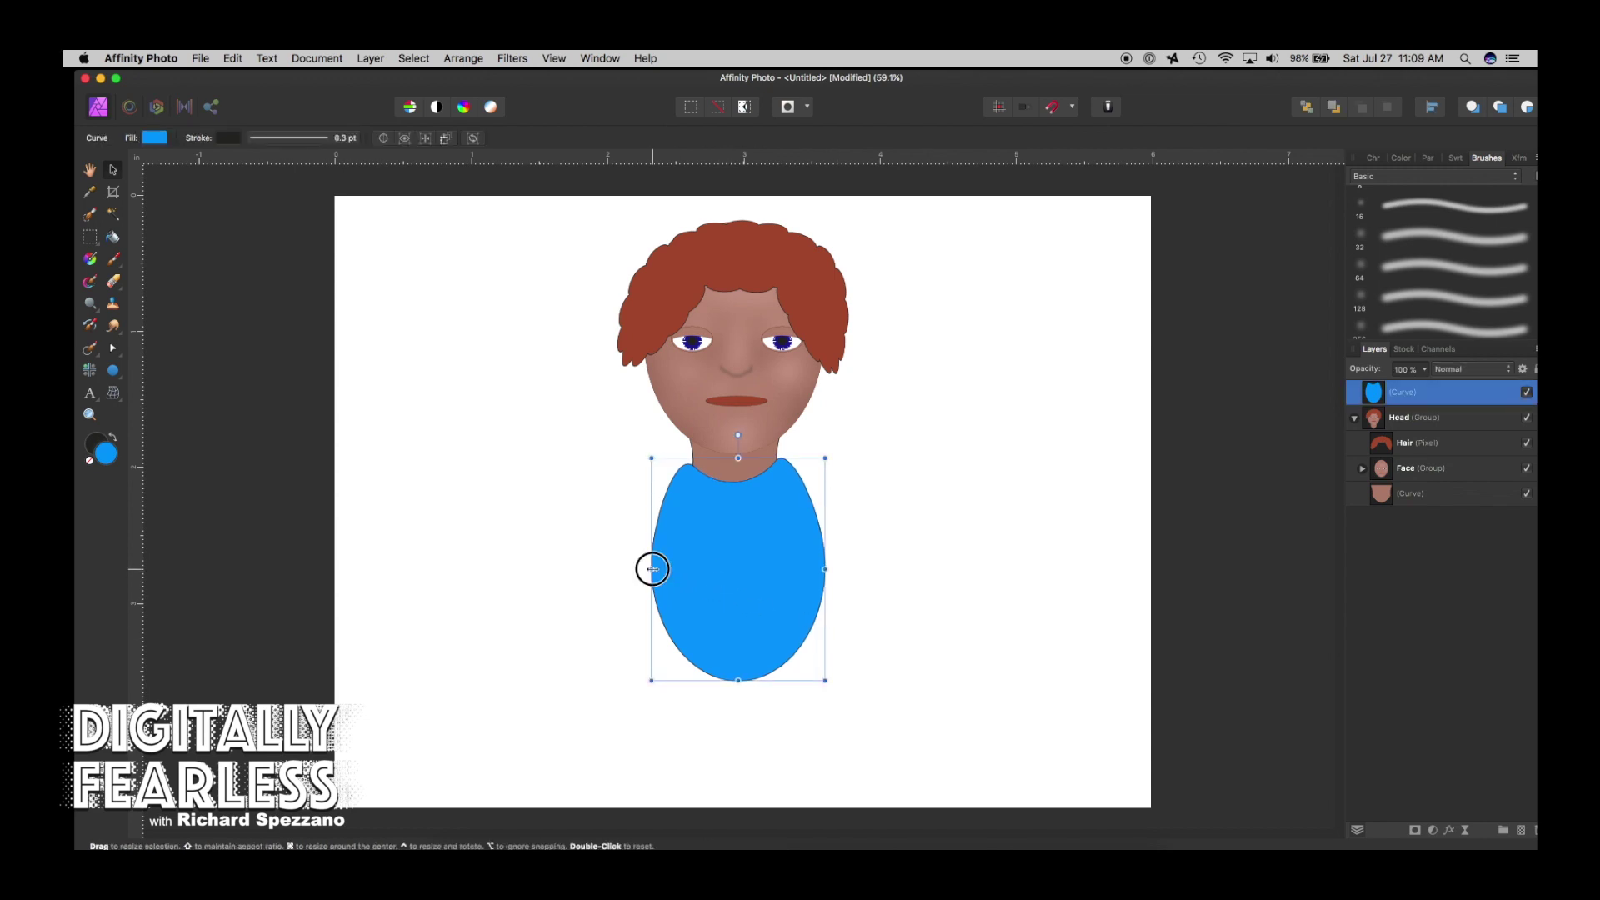
pyautogui.moveTo(652, 569)
pyautogui.mouseDown()
pyautogui.moveTo(669, 569)
pyautogui.moveTo(598, 564)
pyautogui.moveTo(654, 578)
pyautogui.mouseUp()
pyautogui.click(1000, 595)
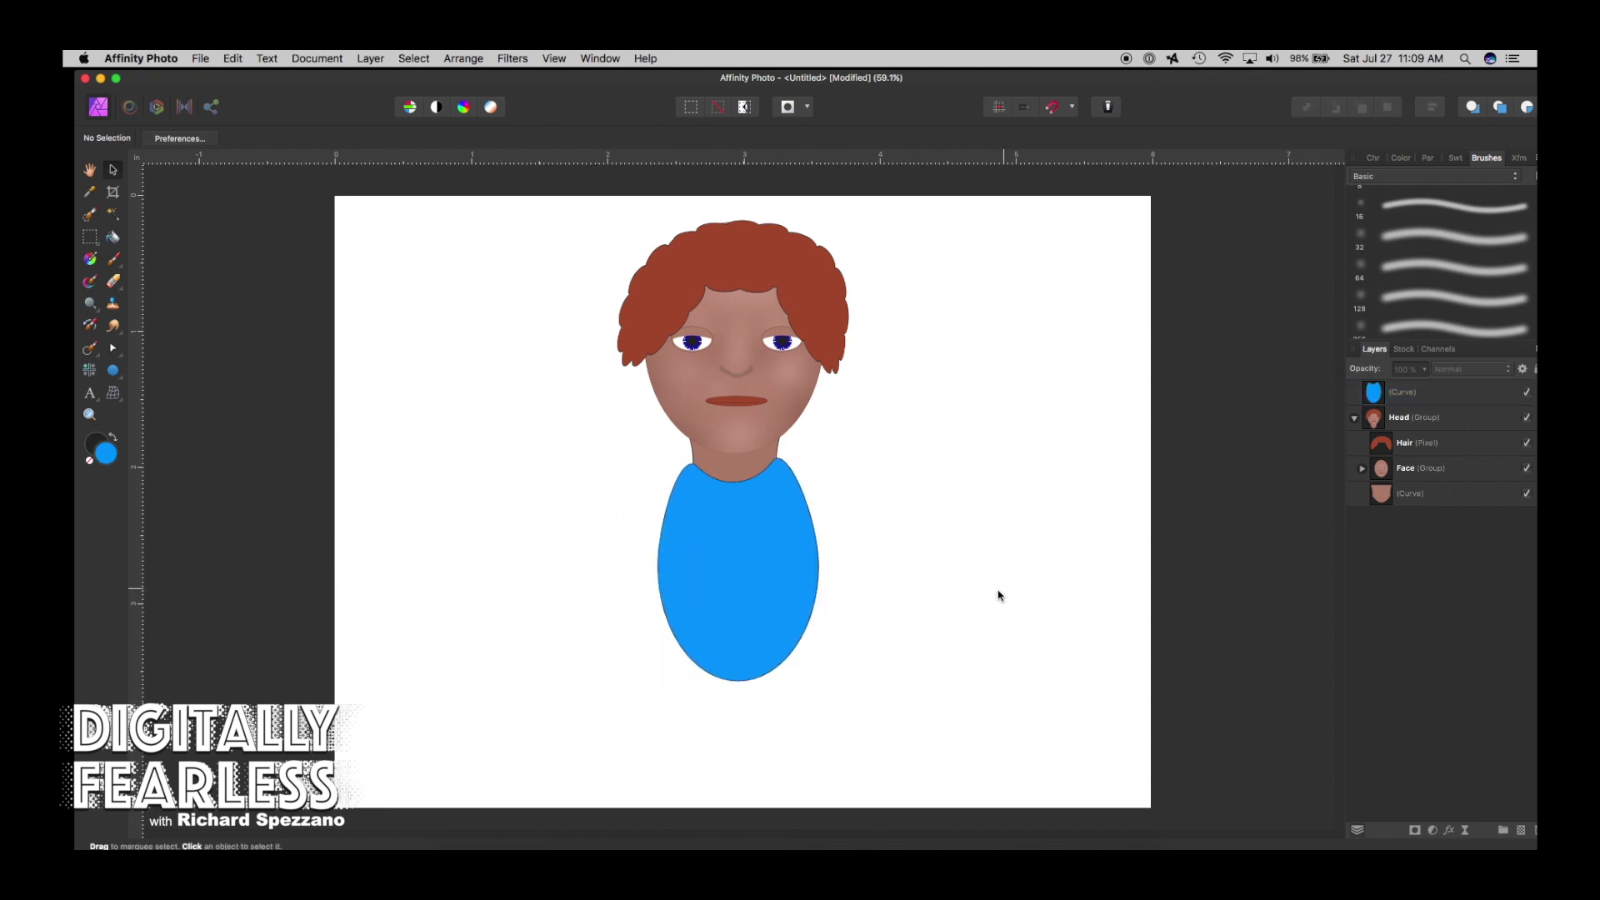
pyautogui.click(749, 560)
pyautogui.click(471, 465)
# Draw a narrow leg rectangle below the body filled with the sampled skin tone.
pyautogui.moveTo(114, 370); pyautogui.dragTo(145, 377)
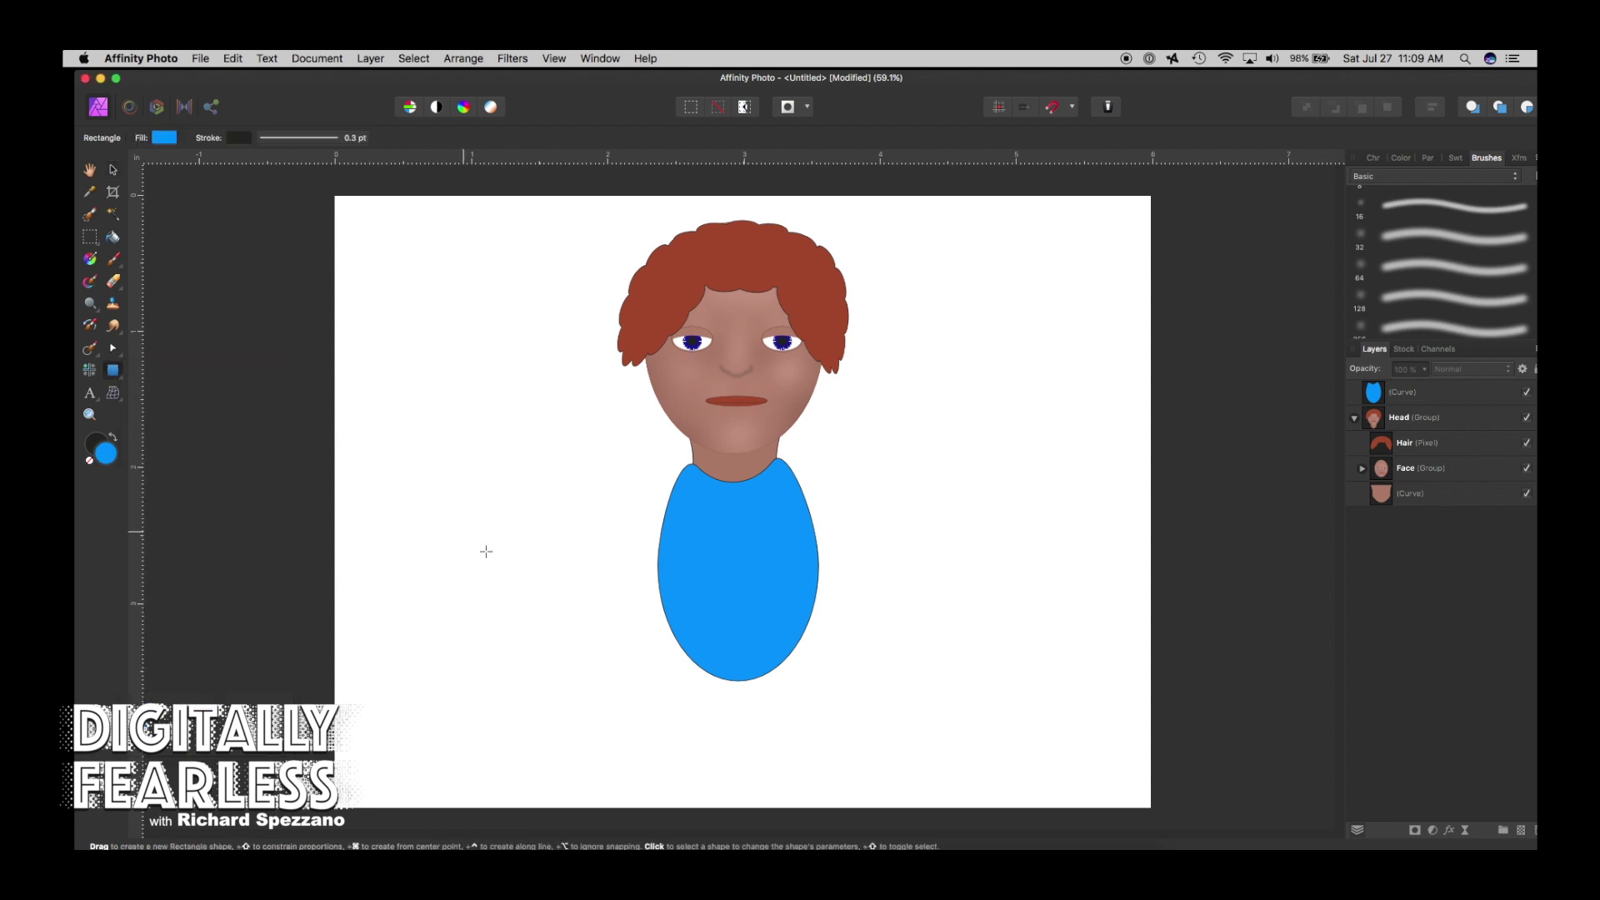
pyautogui.moveTo(686, 660); pyautogui.dragTo(664, 756)
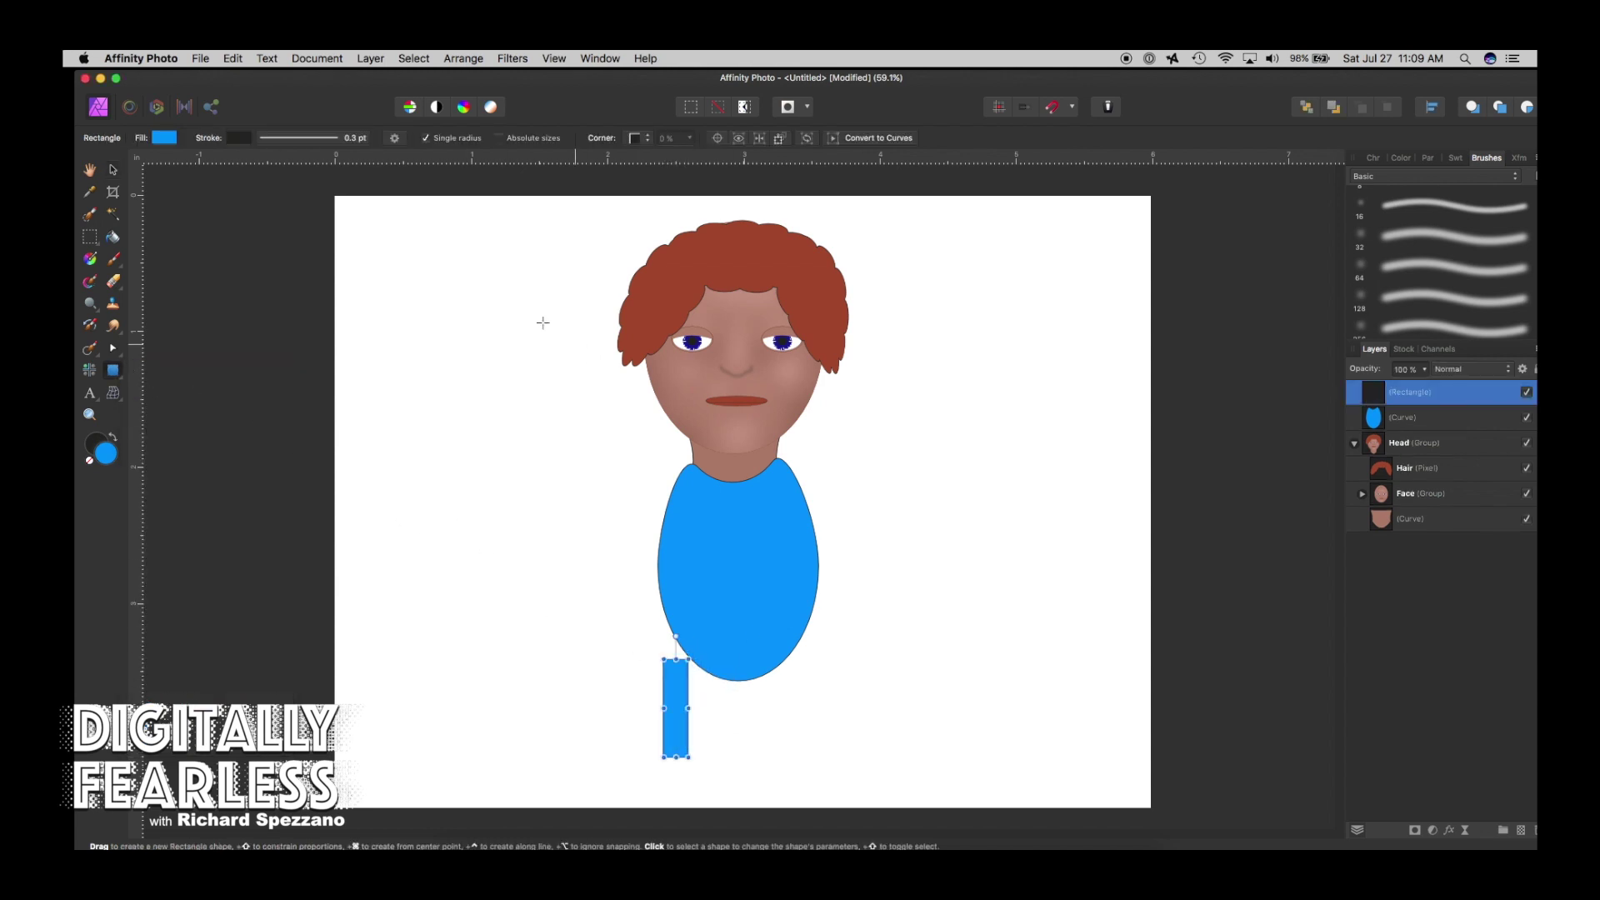
pyautogui.click(164, 137)
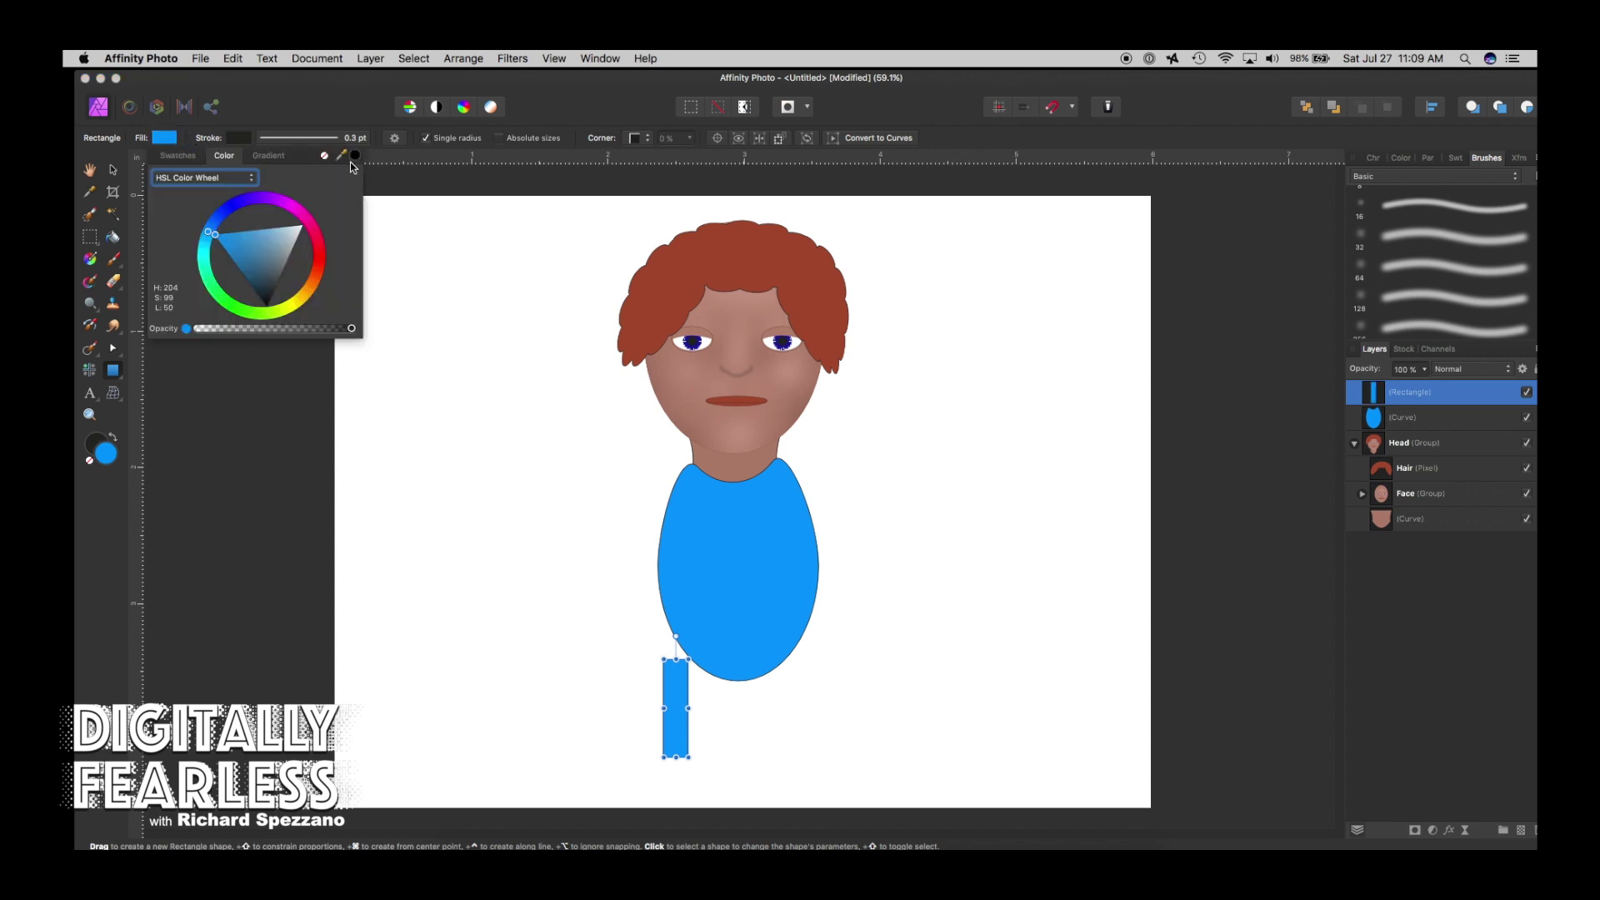
pyautogui.moveTo(357, 158); pyautogui.dragTo(682, 404)
pyautogui.click(356, 157)
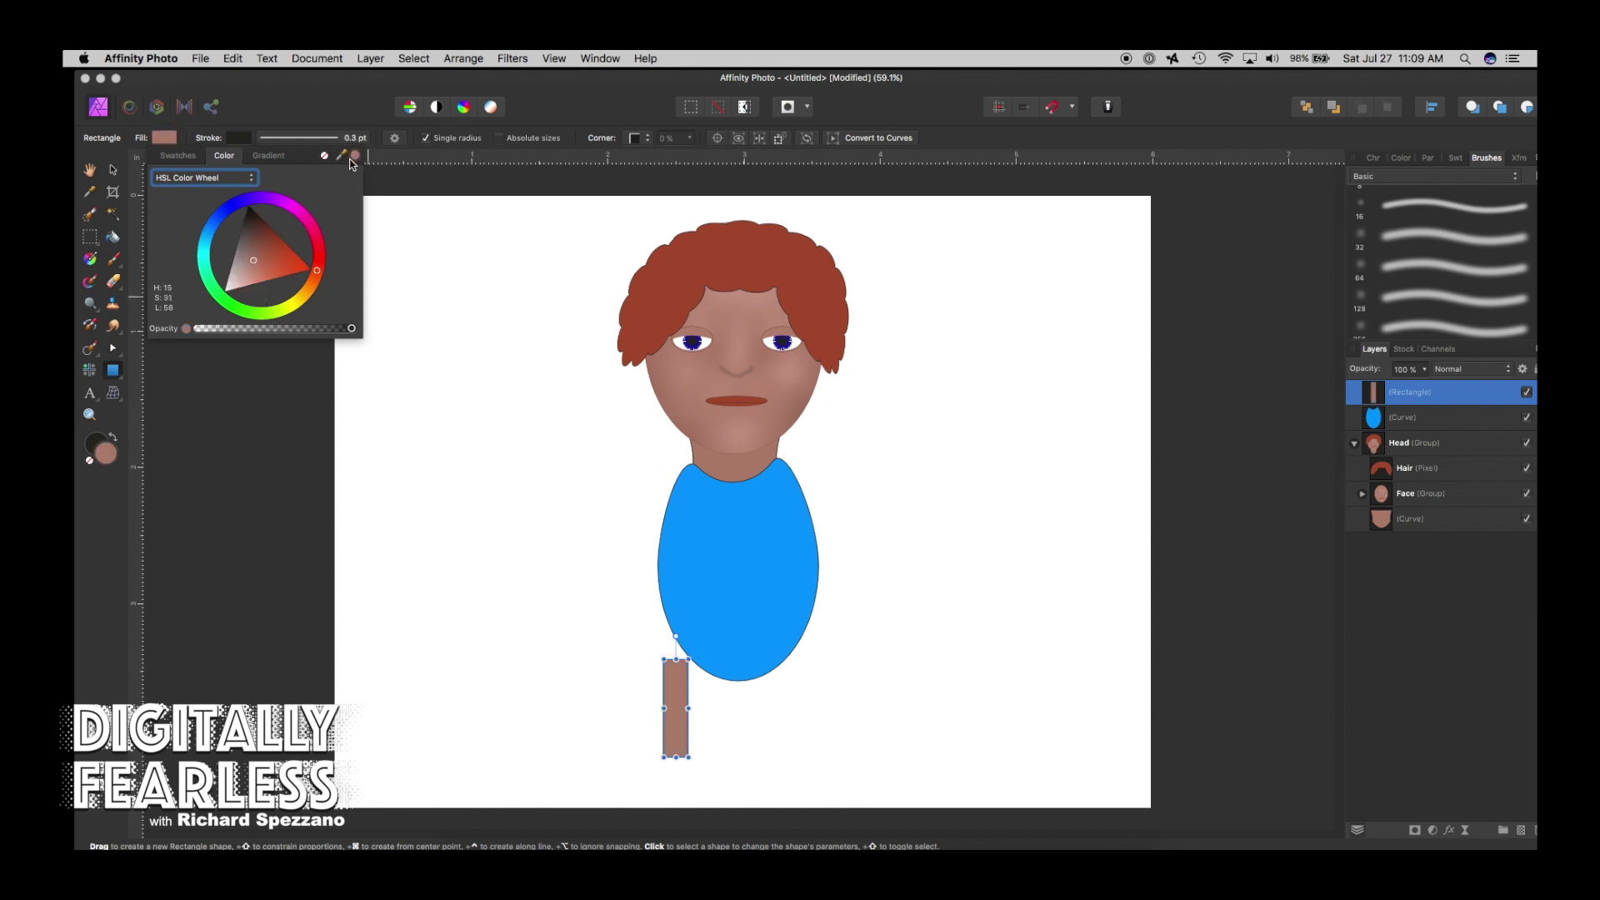
# Tuck the leg rectangle behind the blue body and convert it to curves.
pyautogui.click(115, 171)
pyautogui.moveTo(679, 689); pyautogui.dragTo(696, 678)
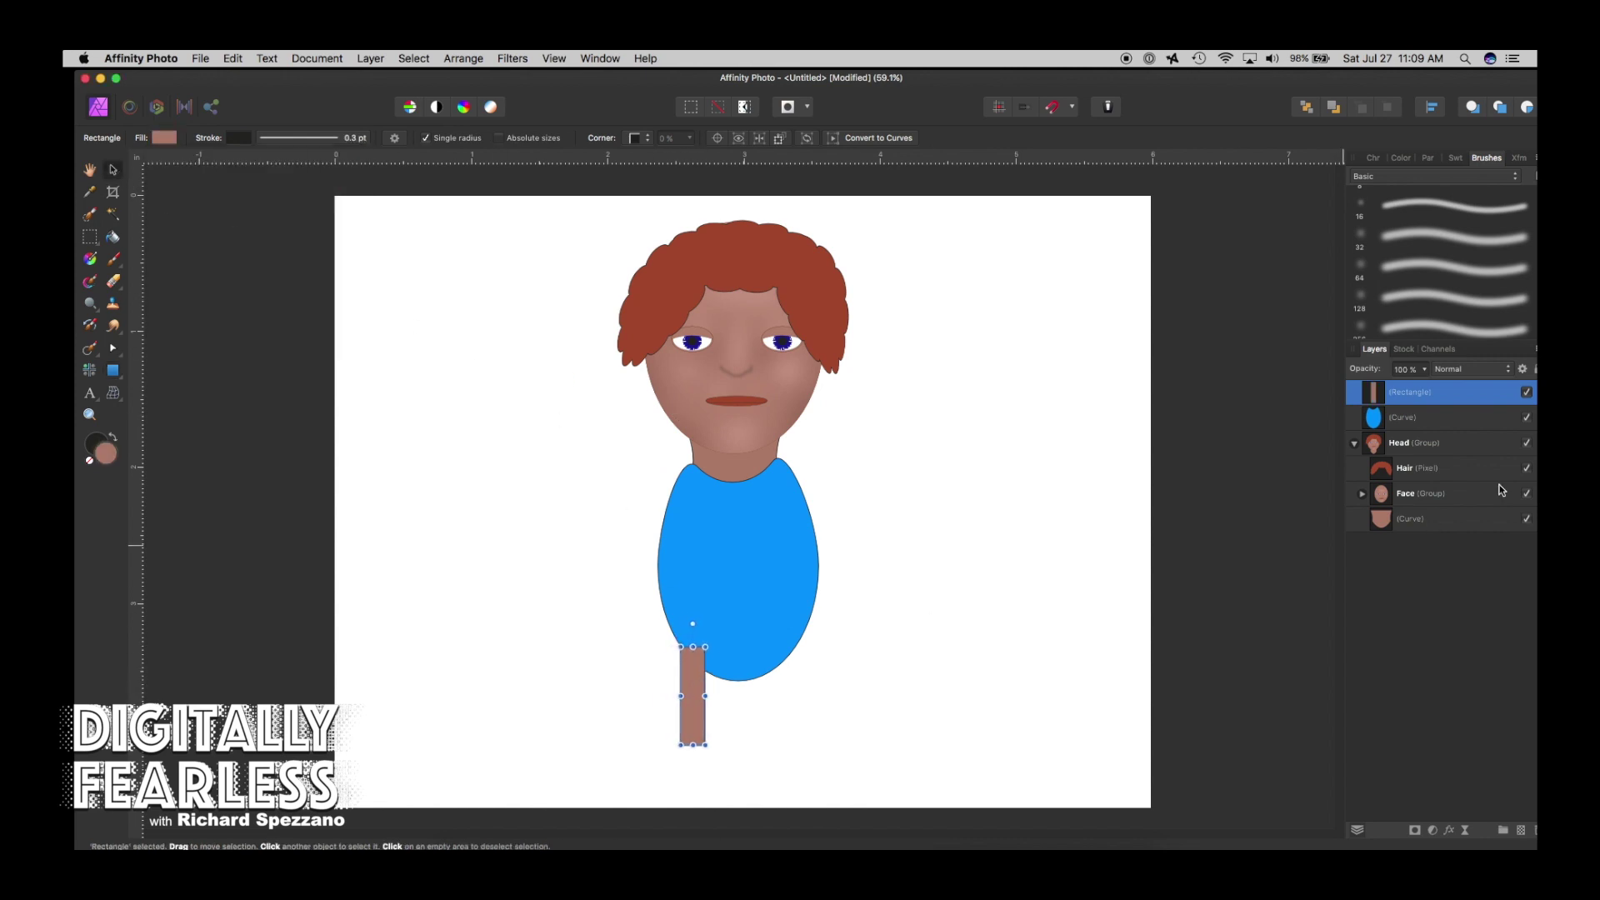
pyautogui.moveTo(1367, 396); pyautogui.dragTo(1374, 432)
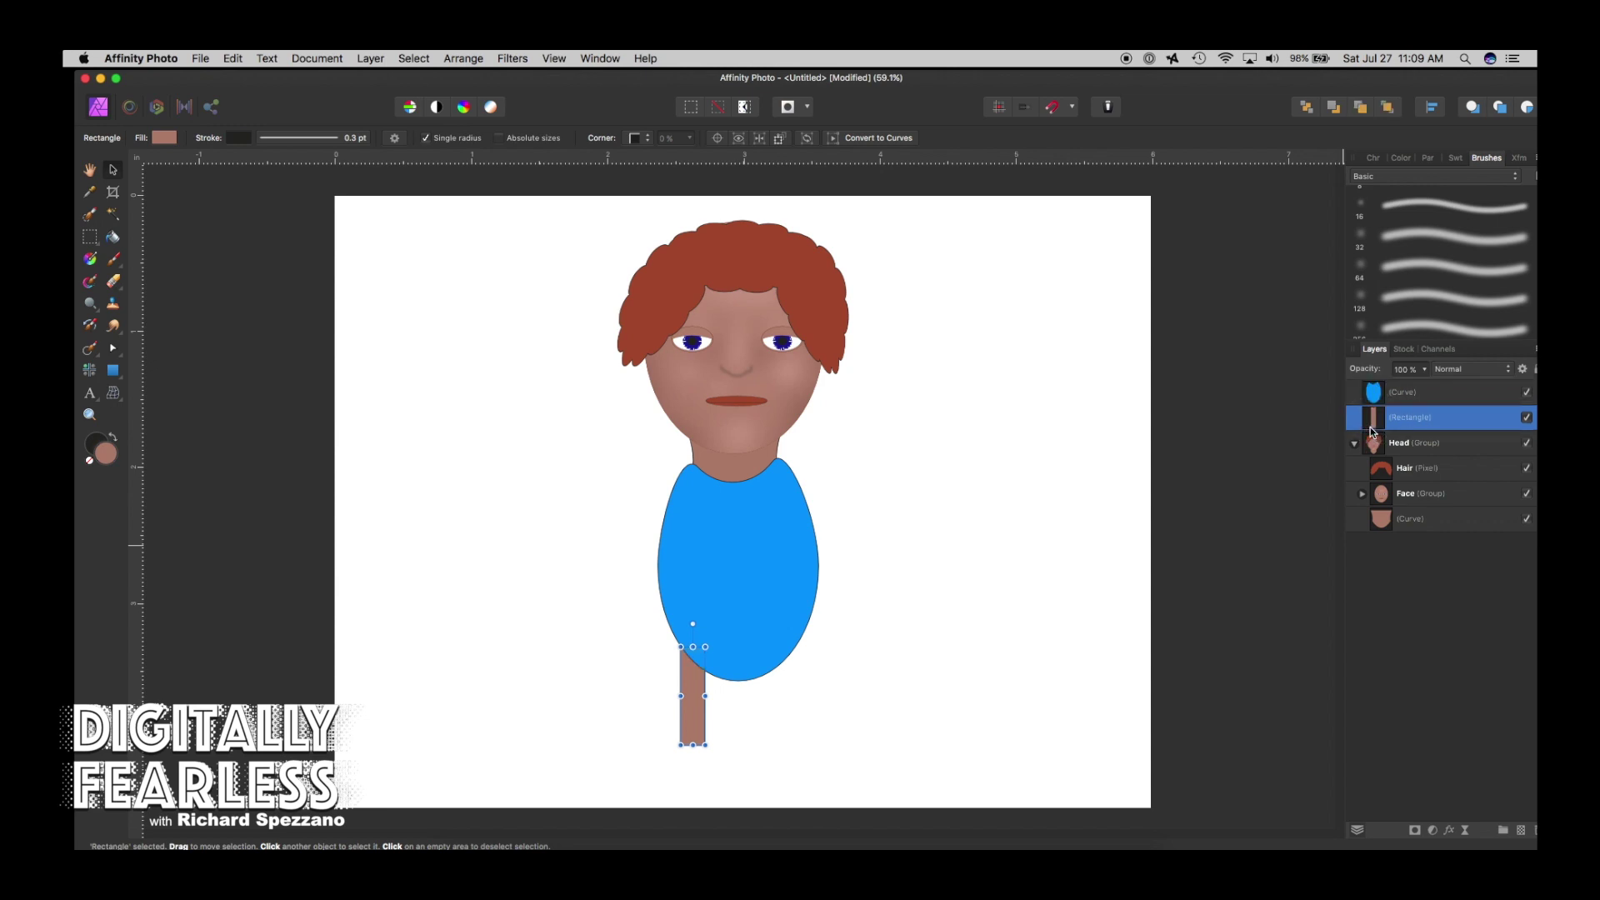
pyautogui.moveTo(692, 718)
pyautogui.mouseDown()
pyautogui.moveTo(686, 736)
pyautogui.moveTo(697, 722)
pyautogui.mouseUp()
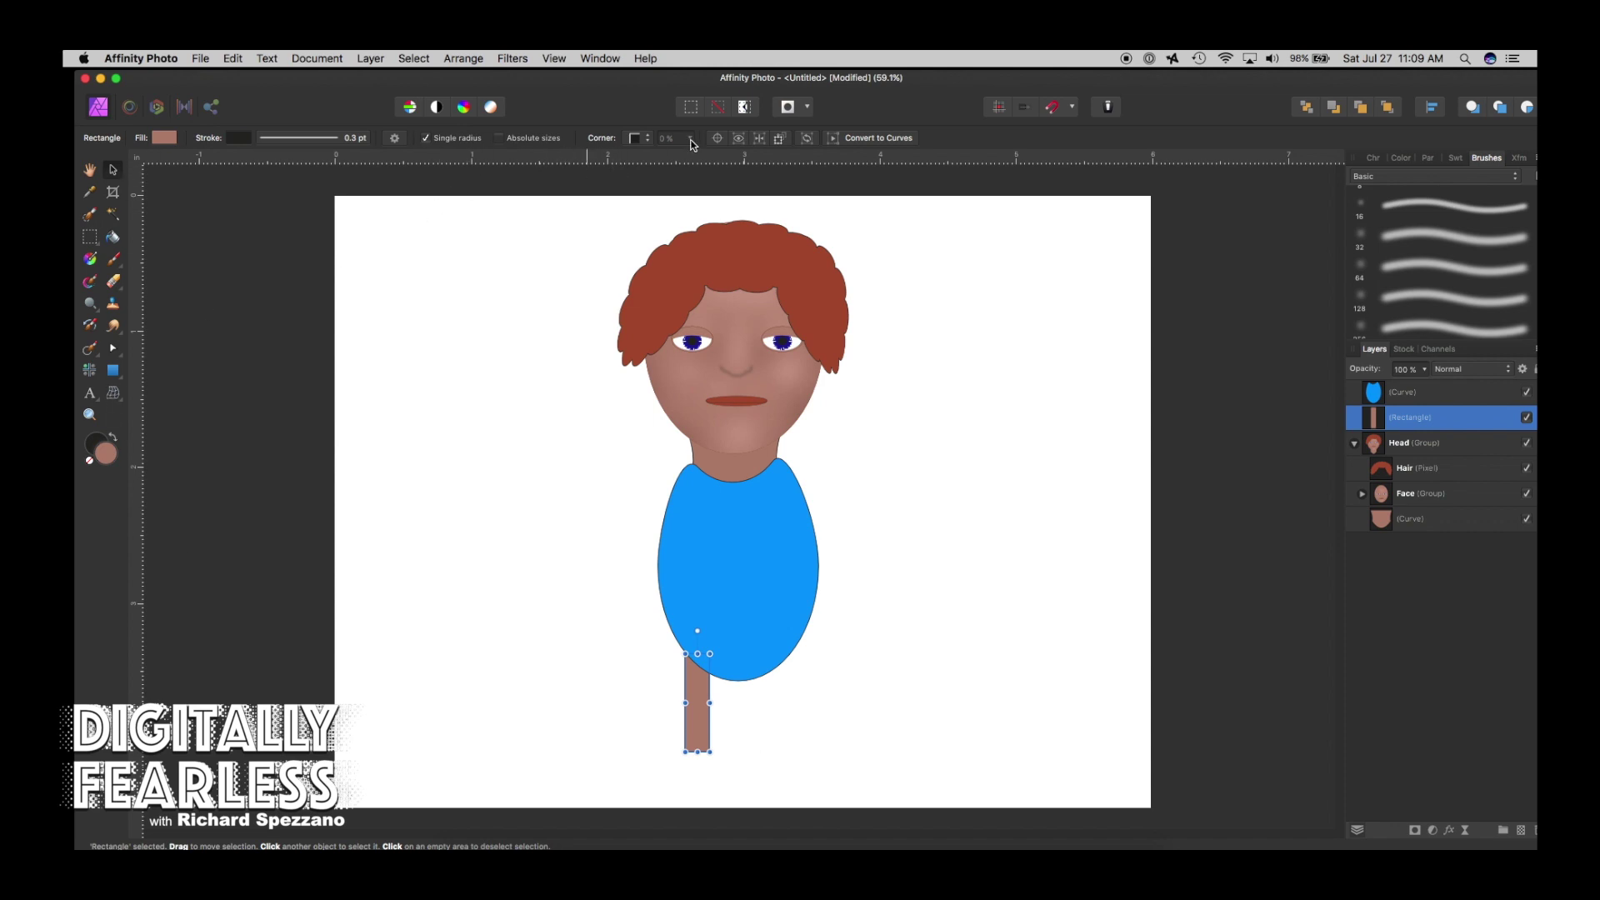
pyautogui.click(831, 143)
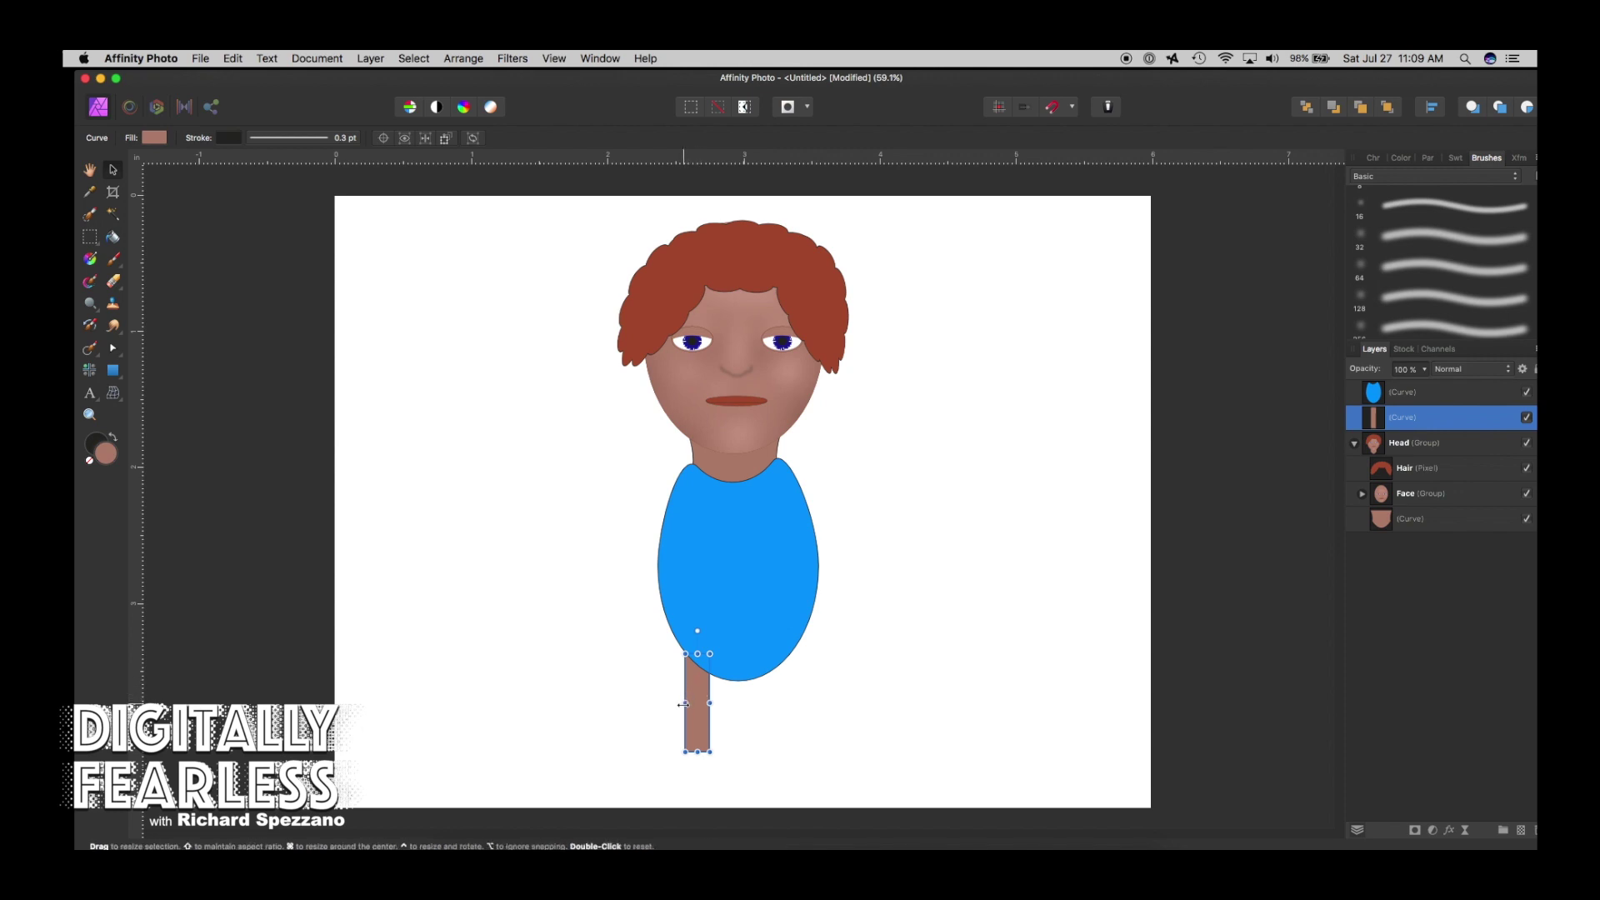
# Reshape the skin-toned limb into a slim, slightly bent leg with a widened rounded foot.
pyautogui.moveTo(685, 703); pyautogui.dragTo(680, 705)
pyautogui.press('super+z')
pyautogui.click(112, 347)
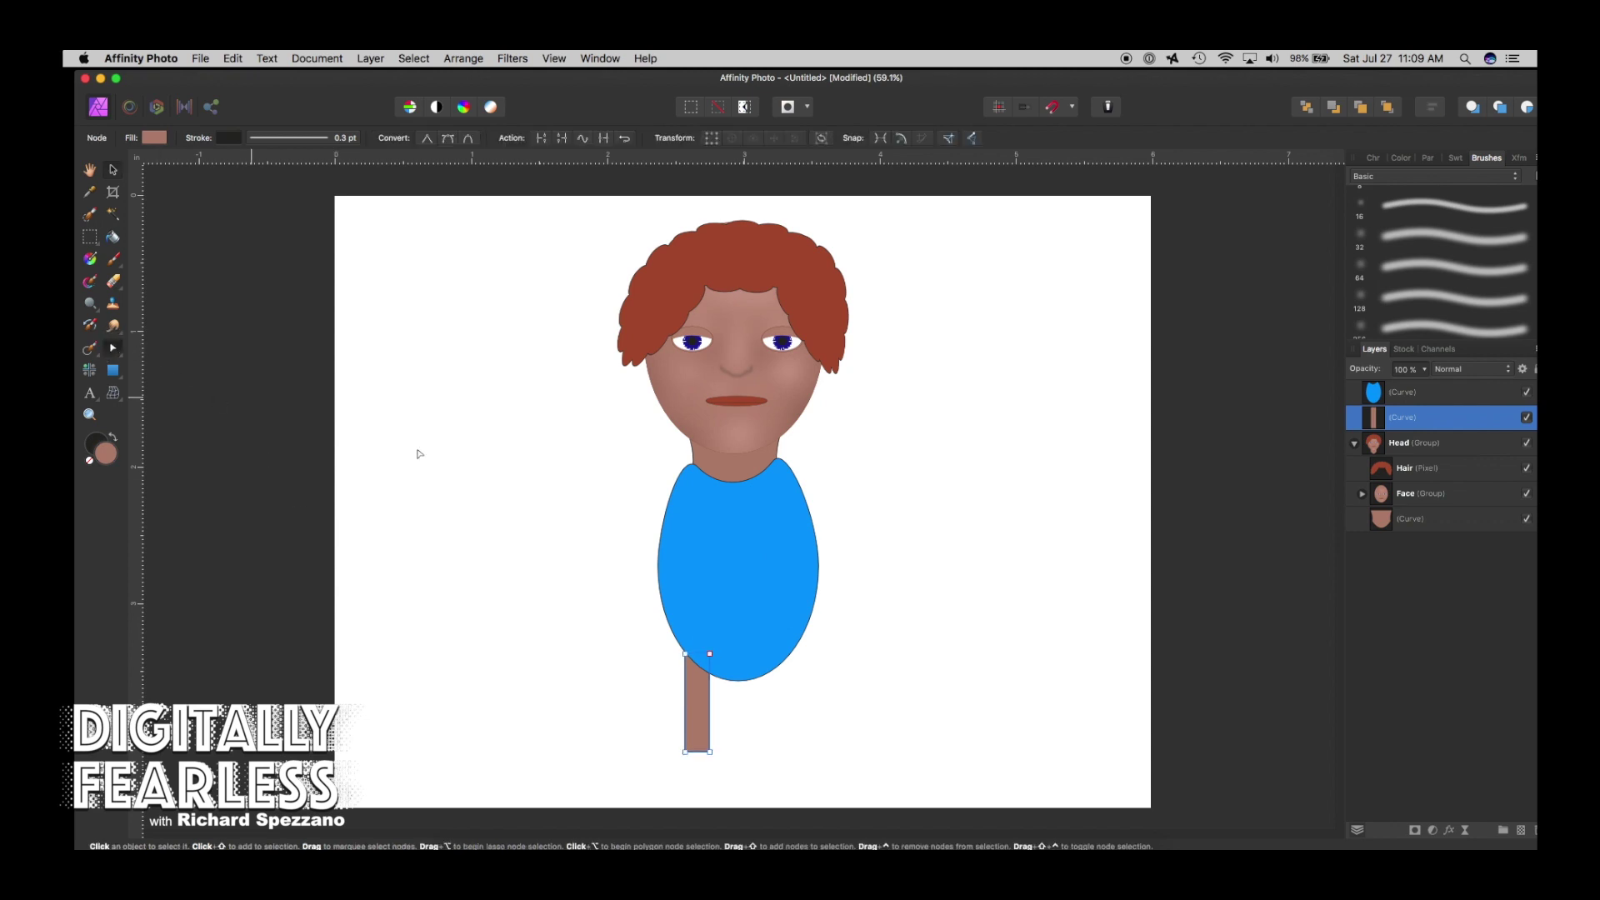
pyautogui.moveTo(690, 705)
pyautogui.mouseDown()
pyautogui.moveTo(686, 753)
pyautogui.moveTo(702, 760)
pyautogui.moveTo(686, 754)
pyautogui.moveTo(700, 710)
pyautogui.moveTo(681, 720)
pyautogui.mouseUp()
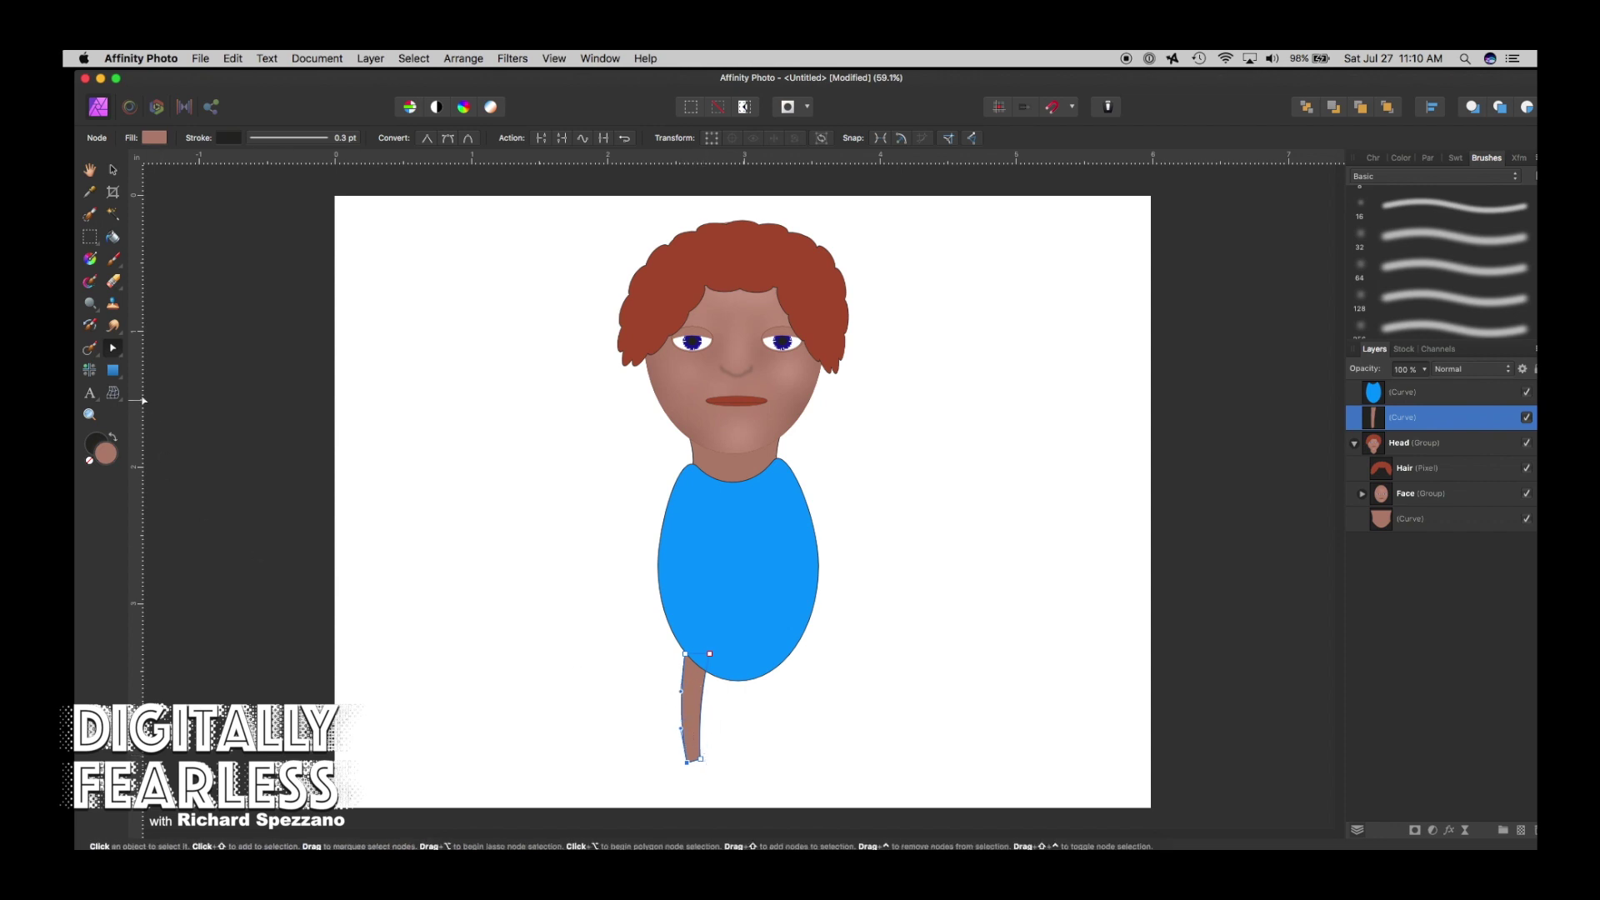
pyautogui.click(703, 709)
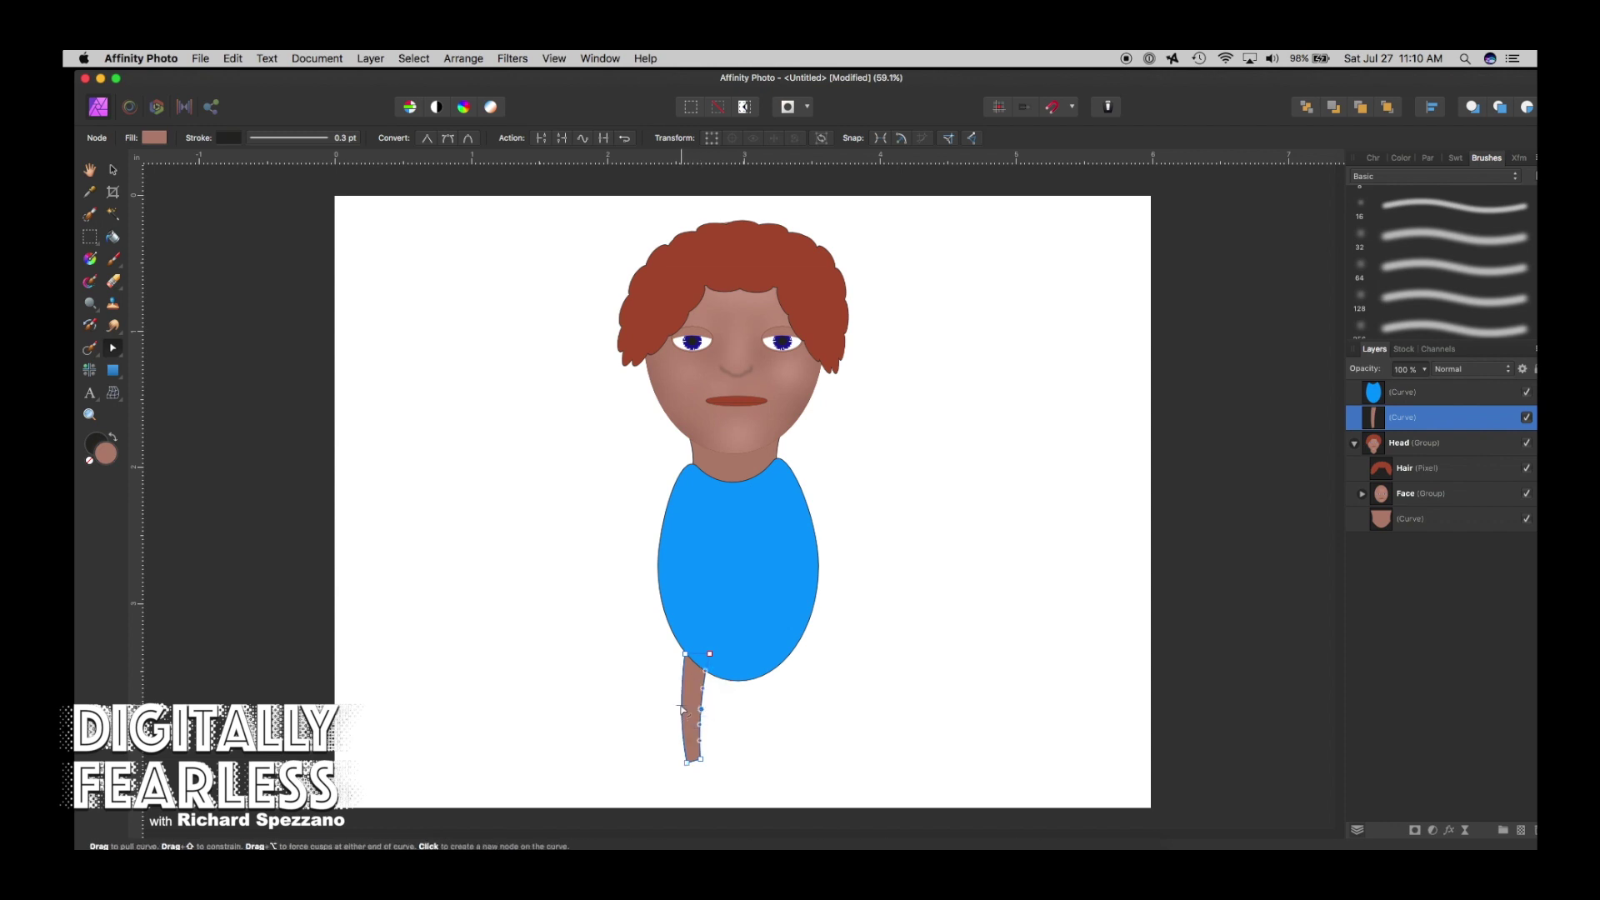
pyautogui.click(681, 713)
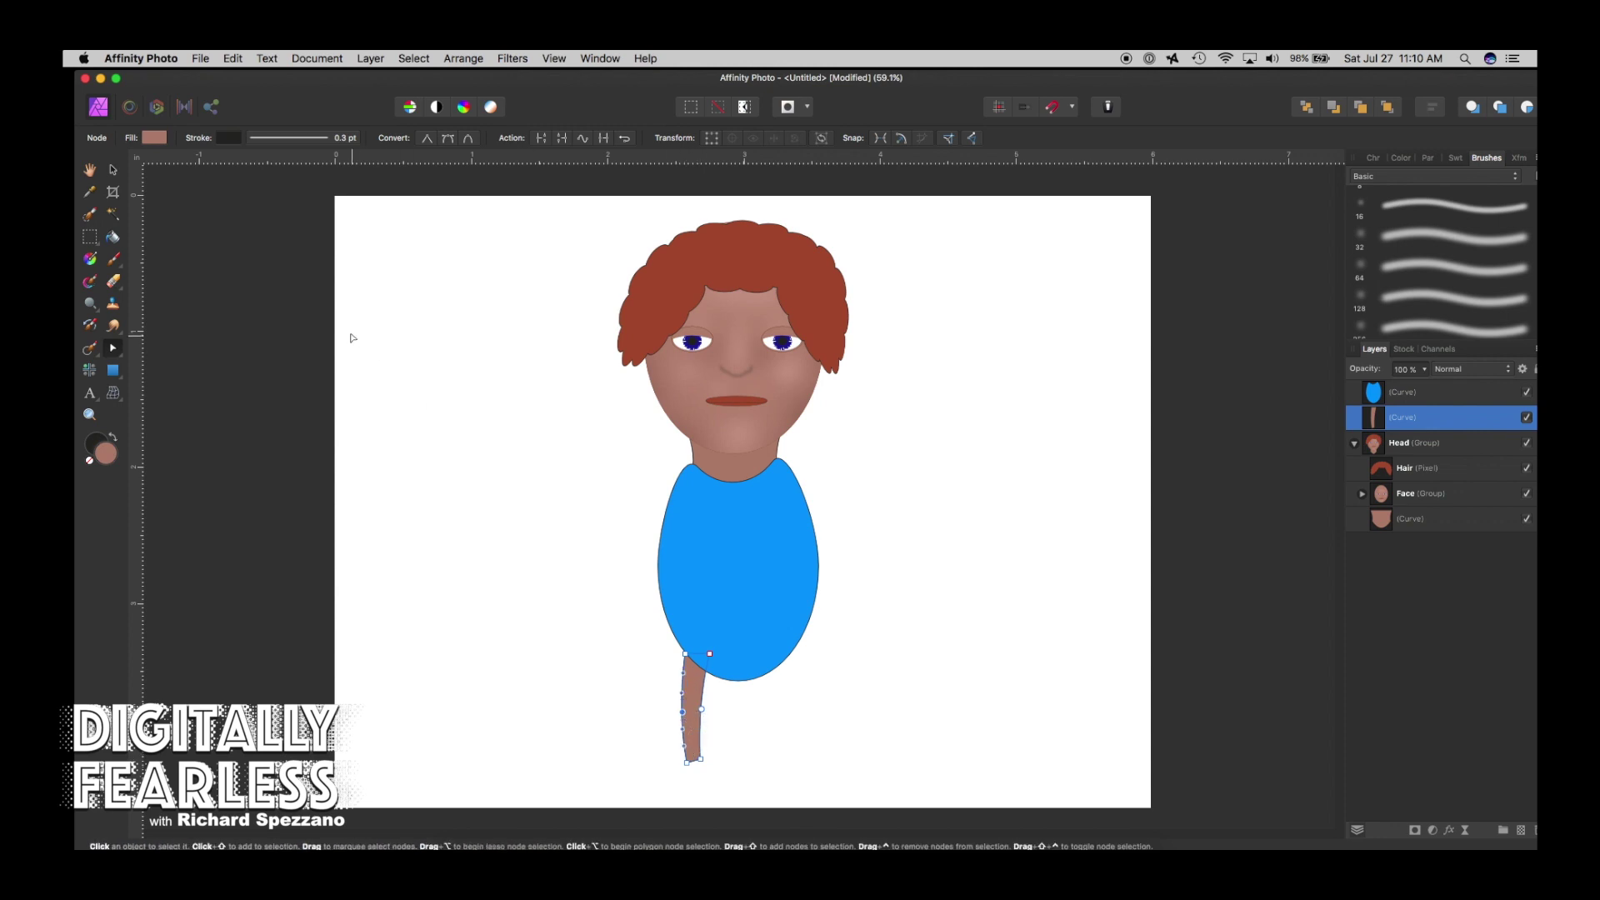
pyautogui.moveTo(706, 762); pyautogui.dragTo(696, 768)
pyautogui.click(114, 169)
pyautogui.click(380, 380)
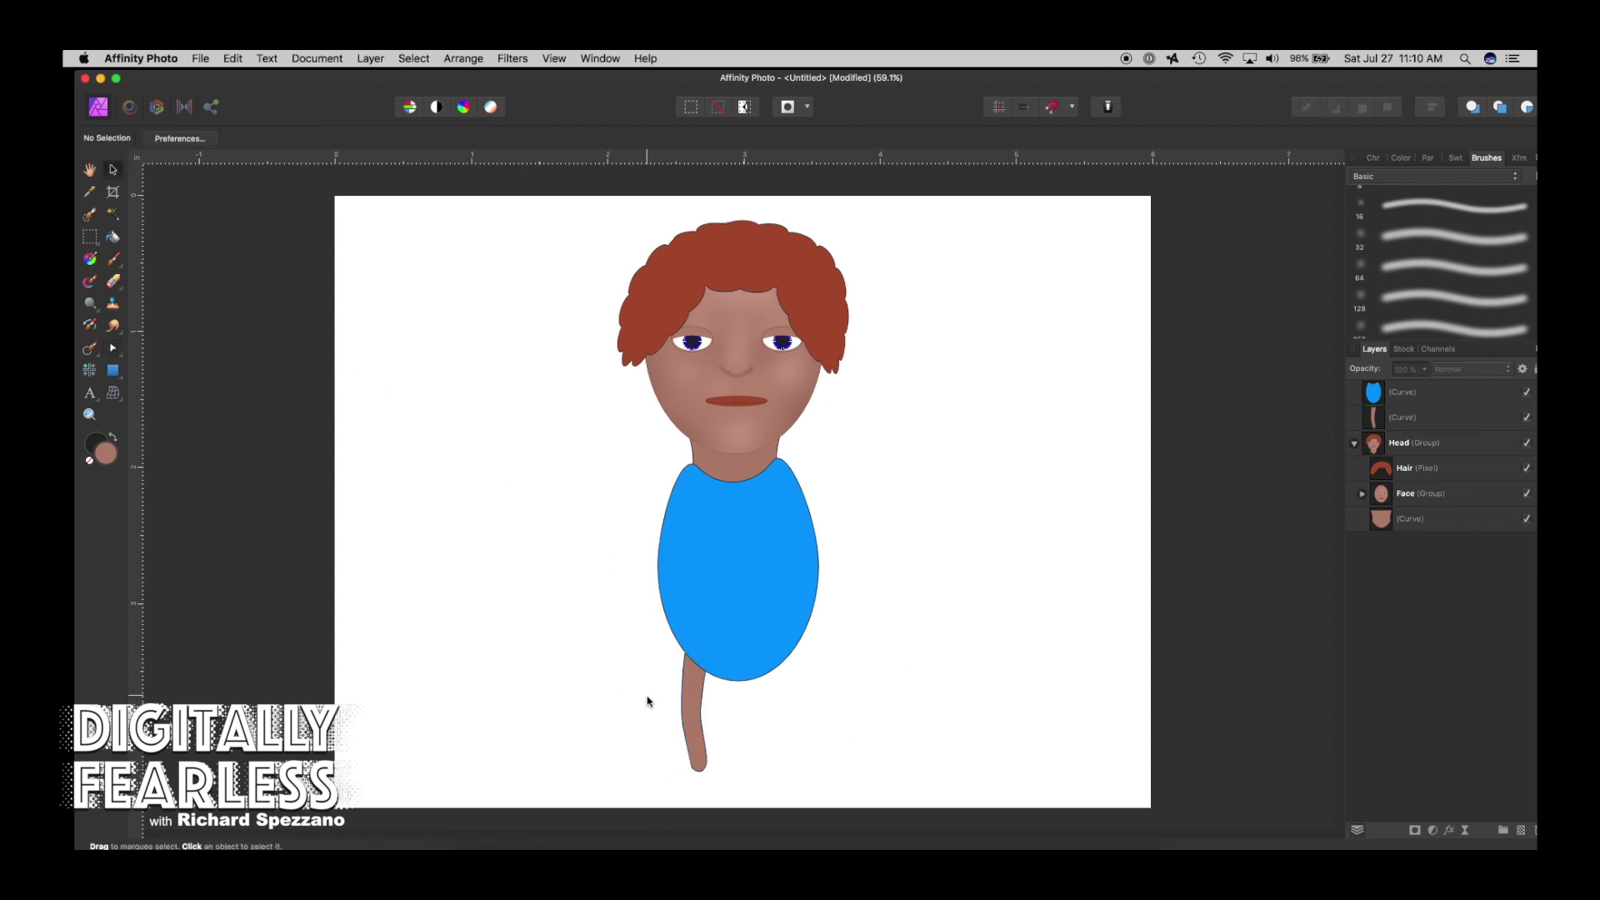
pyautogui.click(700, 685)
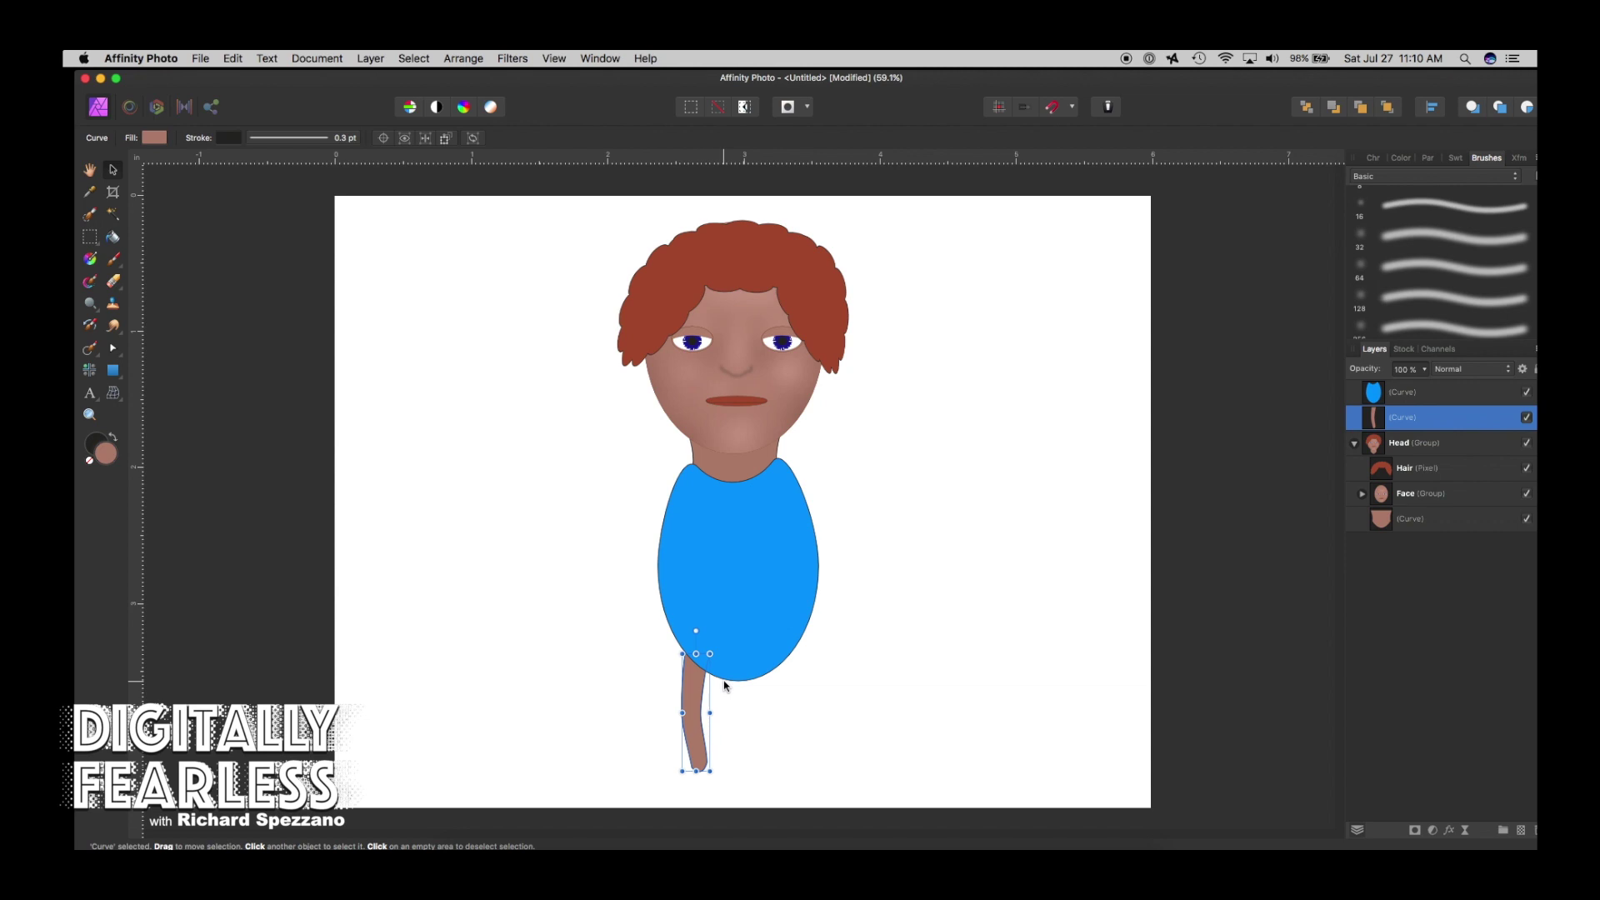
# Duplicate the leg and pivot the copy around the shoulder to form a left arm.
pyautogui.press('super+j')
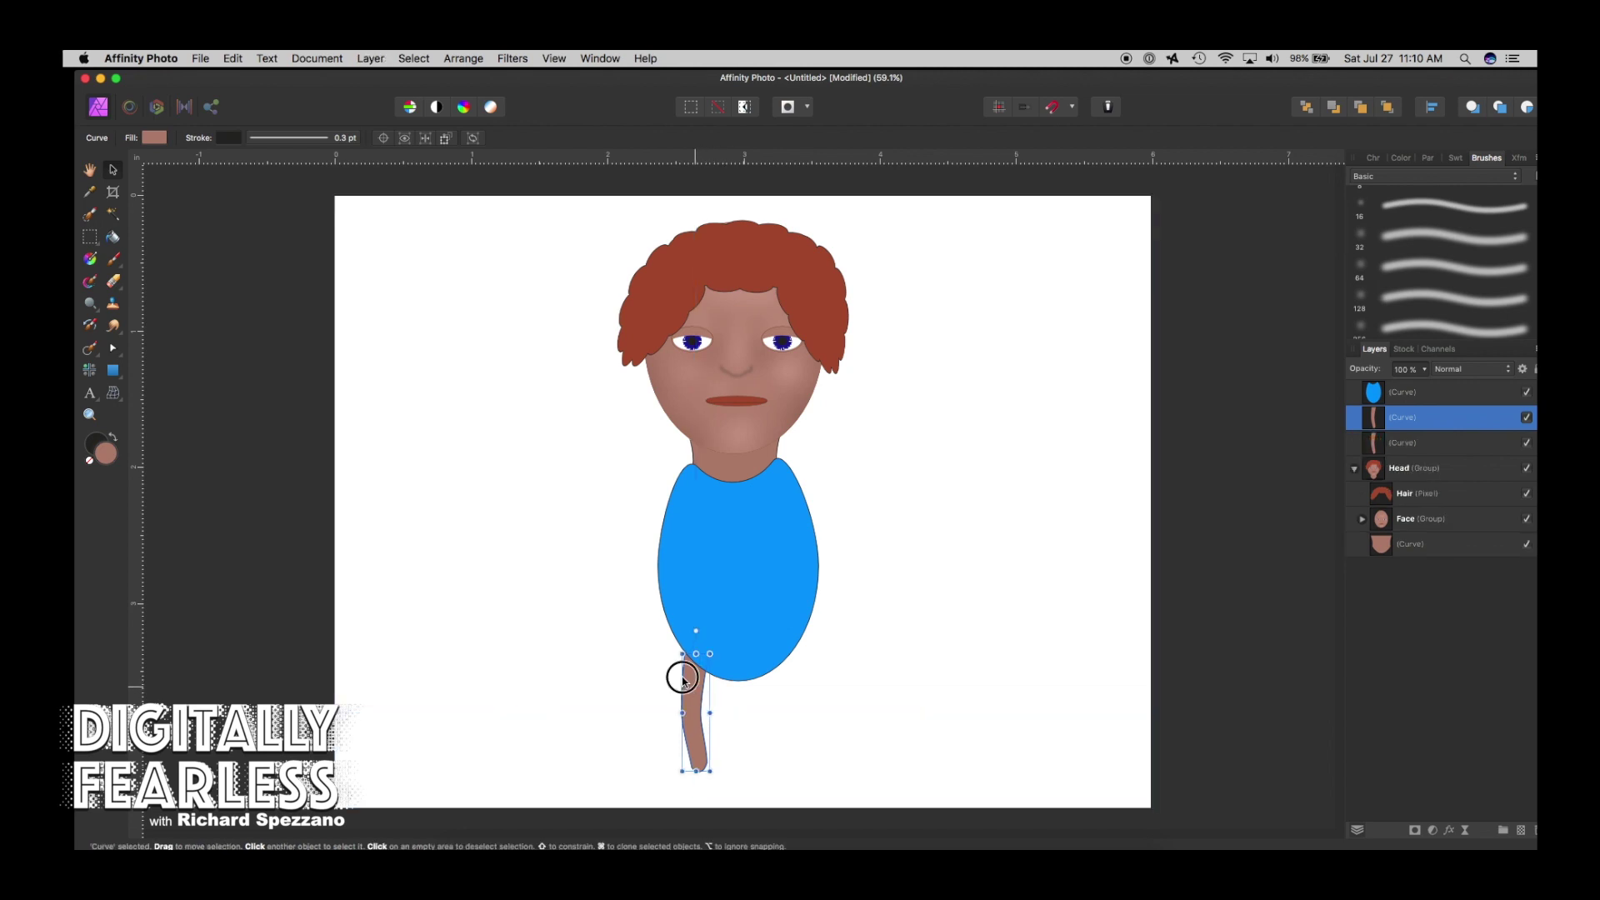
pyautogui.moveTo(683, 675); pyautogui.dragTo(597, 572)
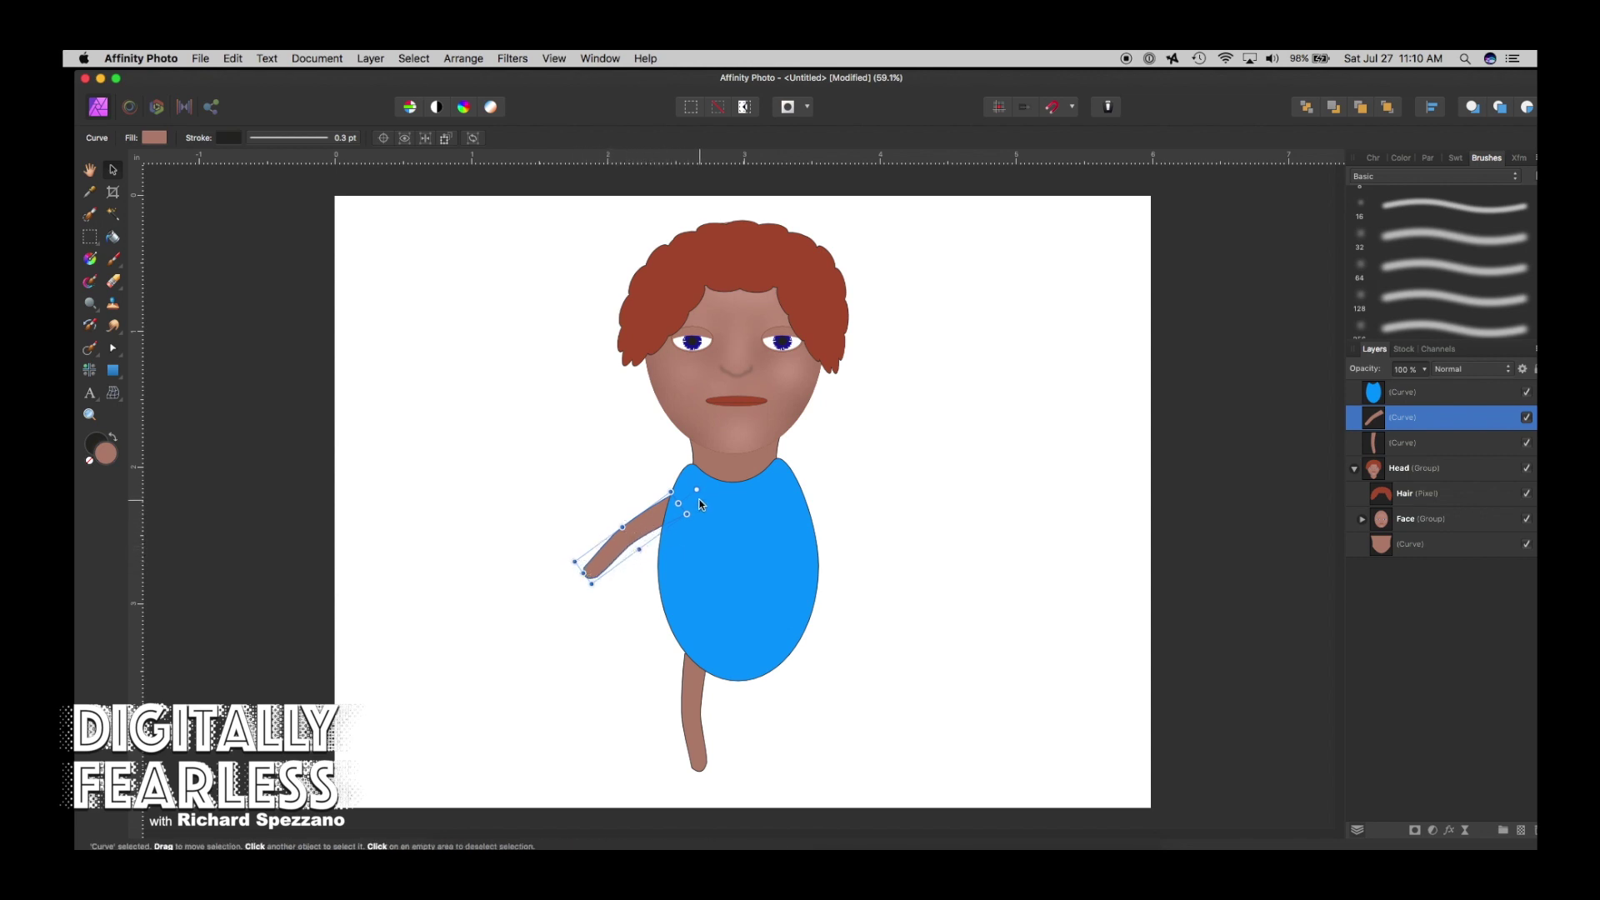
pyautogui.moveTo(695, 490); pyautogui.dragTo(688, 490)
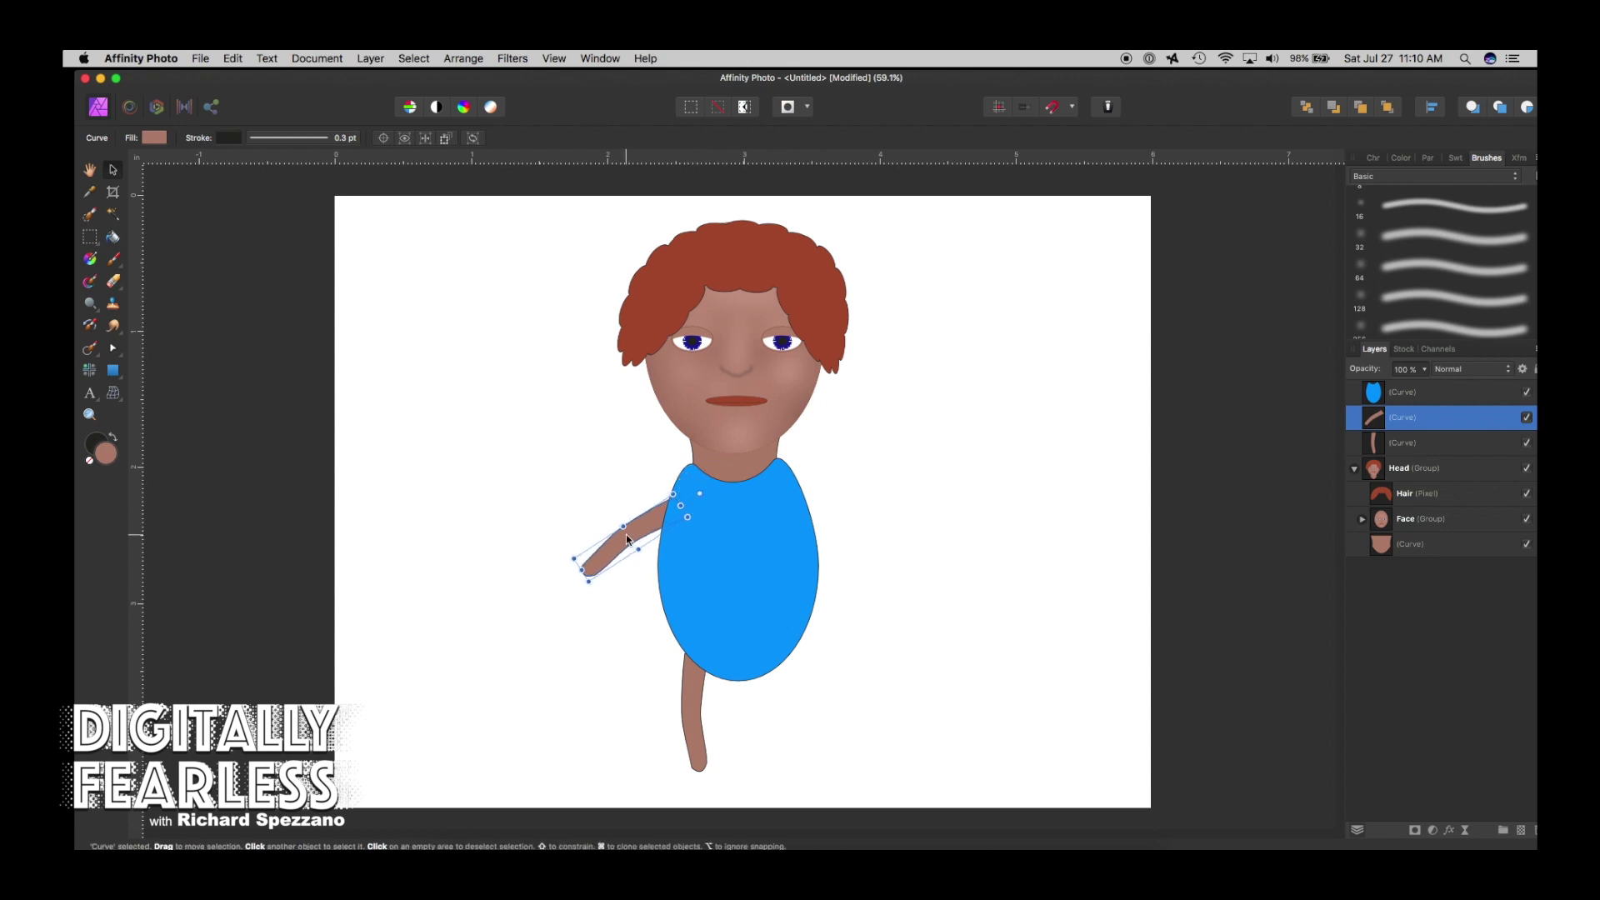
pyautogui.click(383, 139)
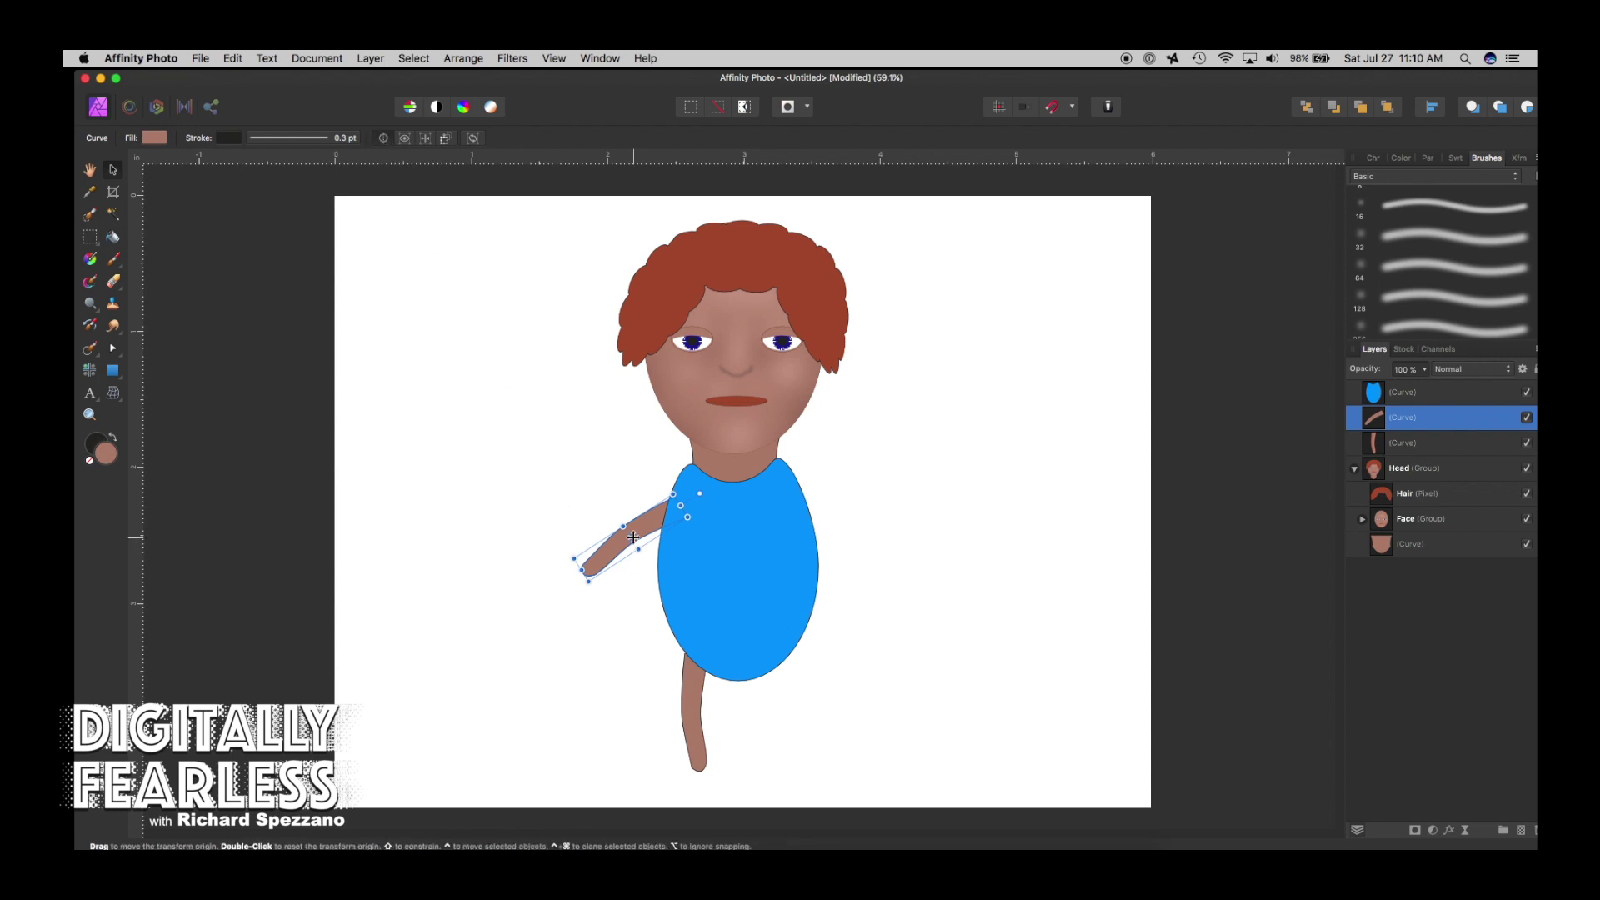
pyautogui.moveTo(629, 537); pyautogui.dragTo(676, 504)
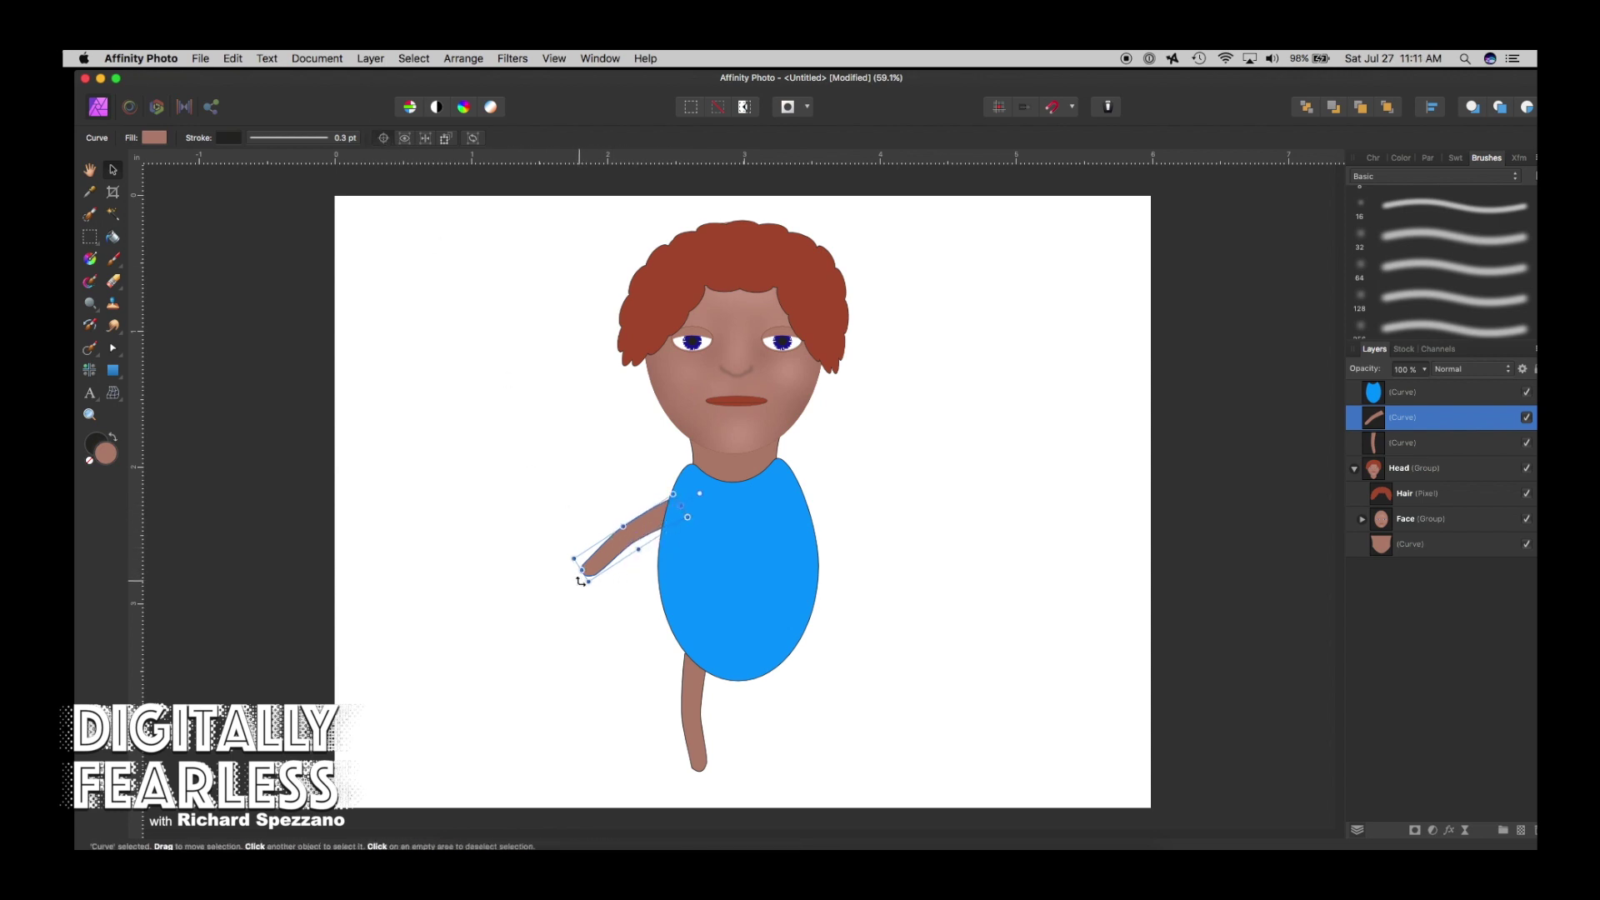
pyautogui.moveTo(589, 586); pyautogui.dragTo(603, 593)
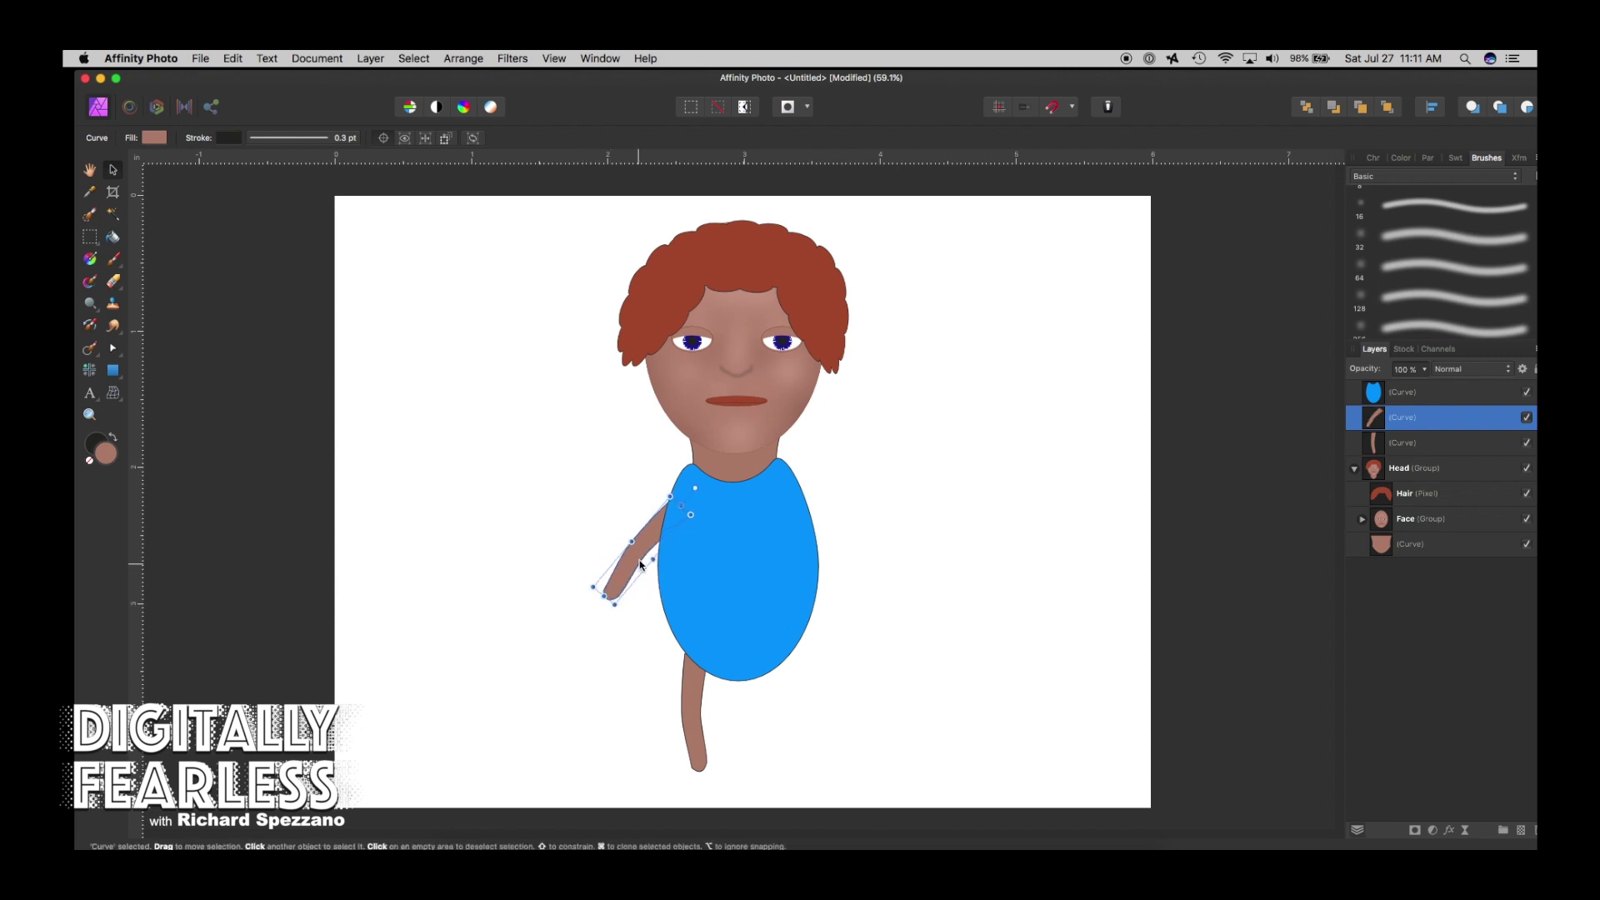
pyautogui.moveTo(646, 532); pyautogui.dragTo(596, 561)
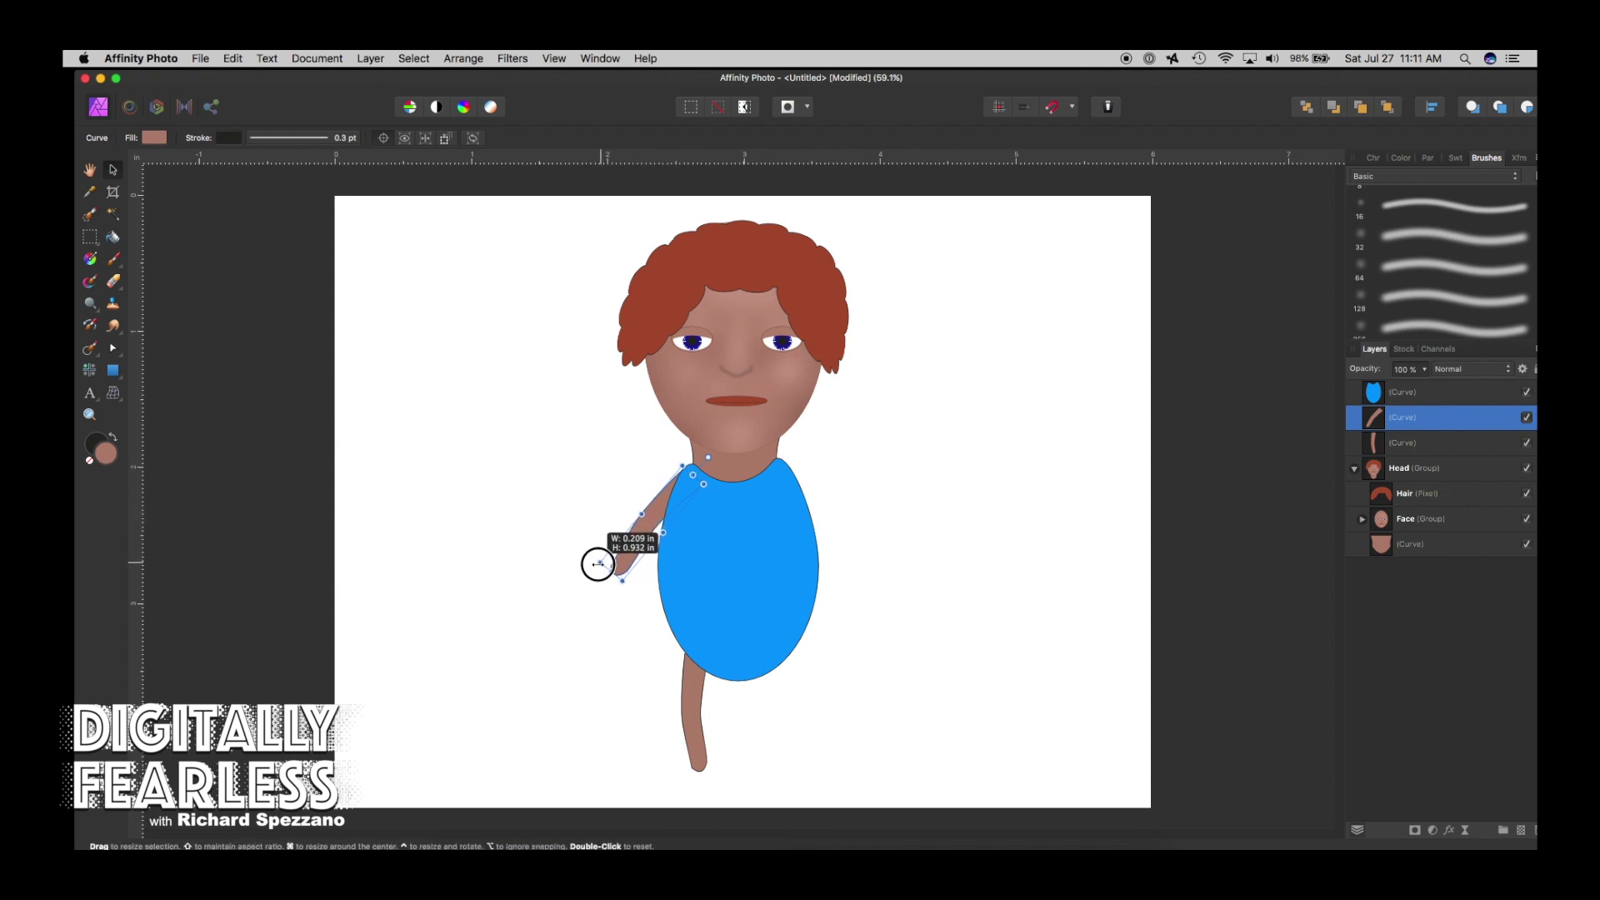
pyautogui.click(595, 589)
# Flip the arm vertically, undo the flip, and duplicate the arm curve.
pyautogui.click(634, 560)
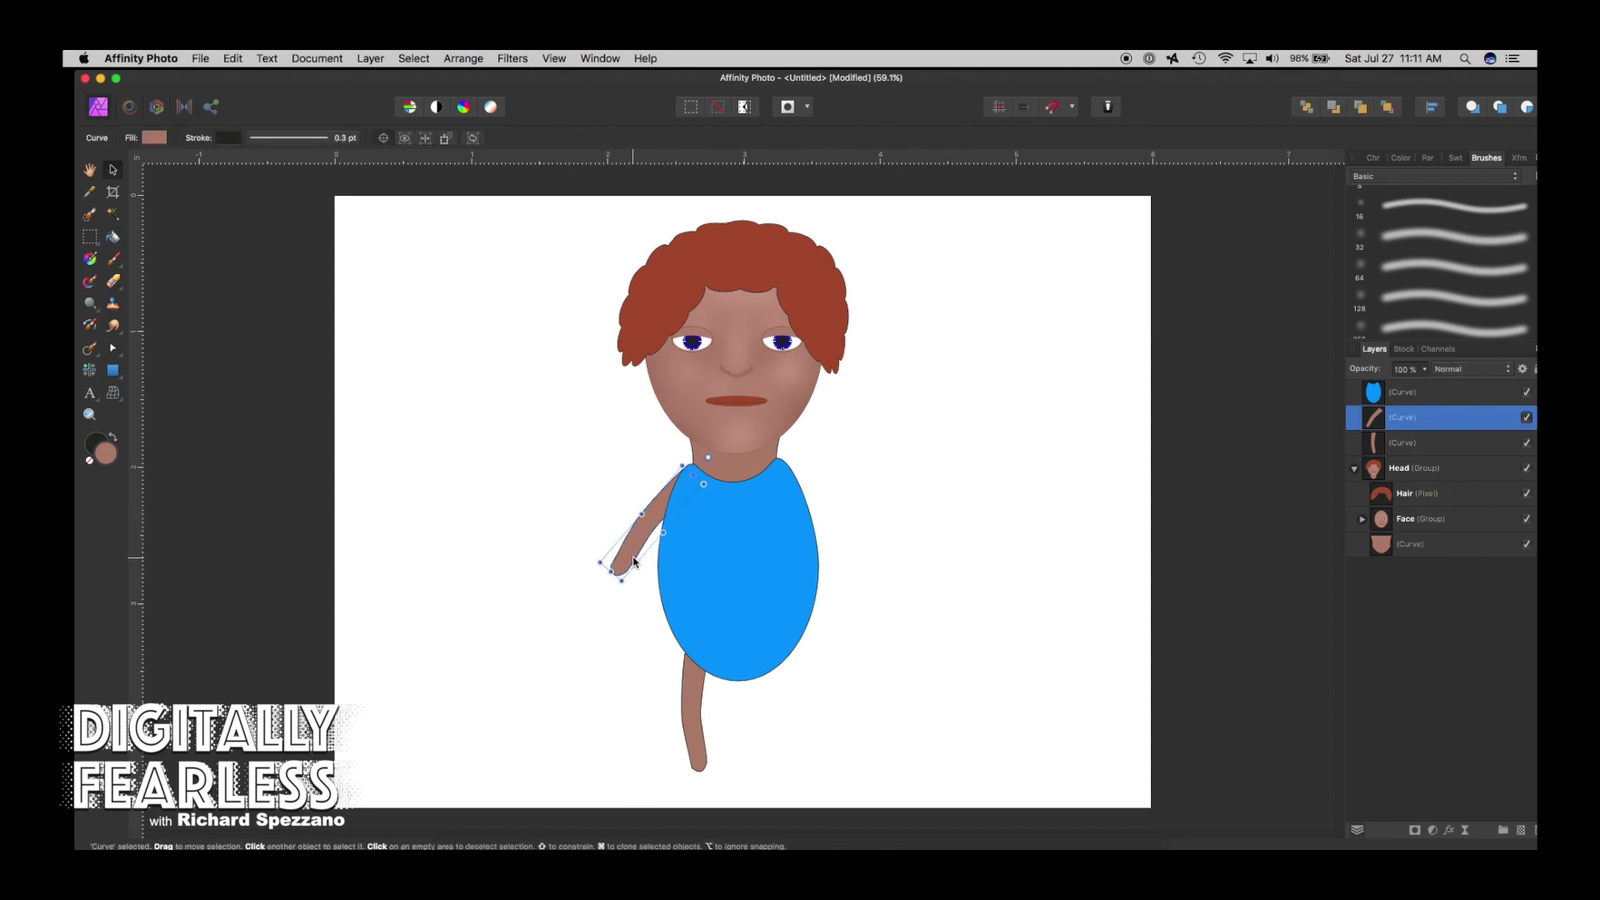
pyautogui.click(464, 58)
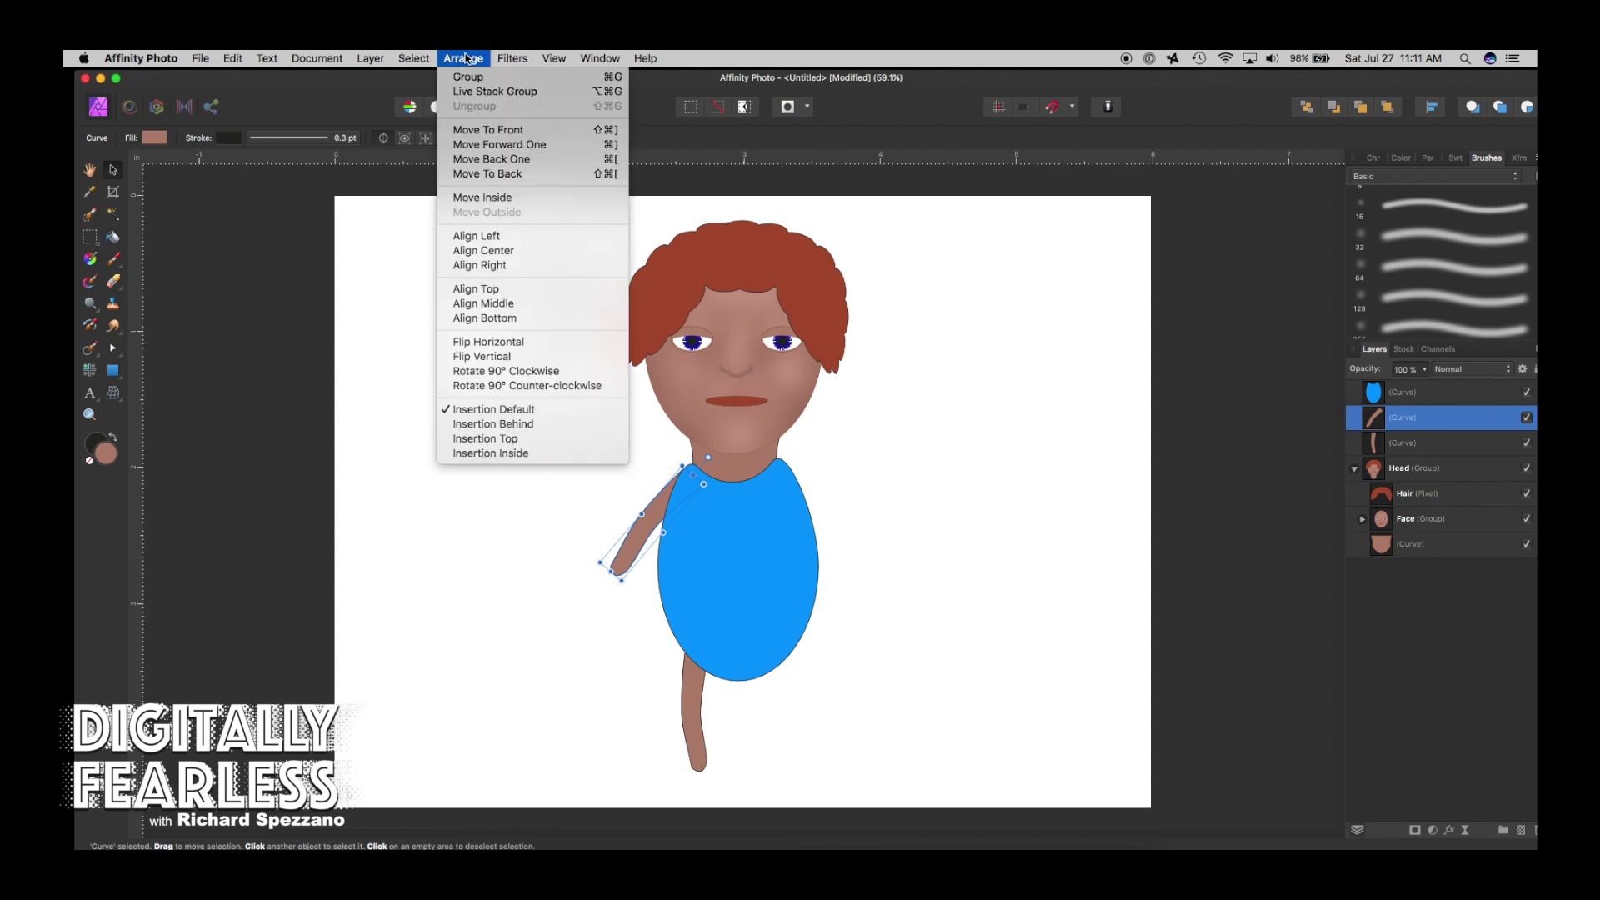
pyautogui.click(504, 356)
pyautogui.press('super+z')
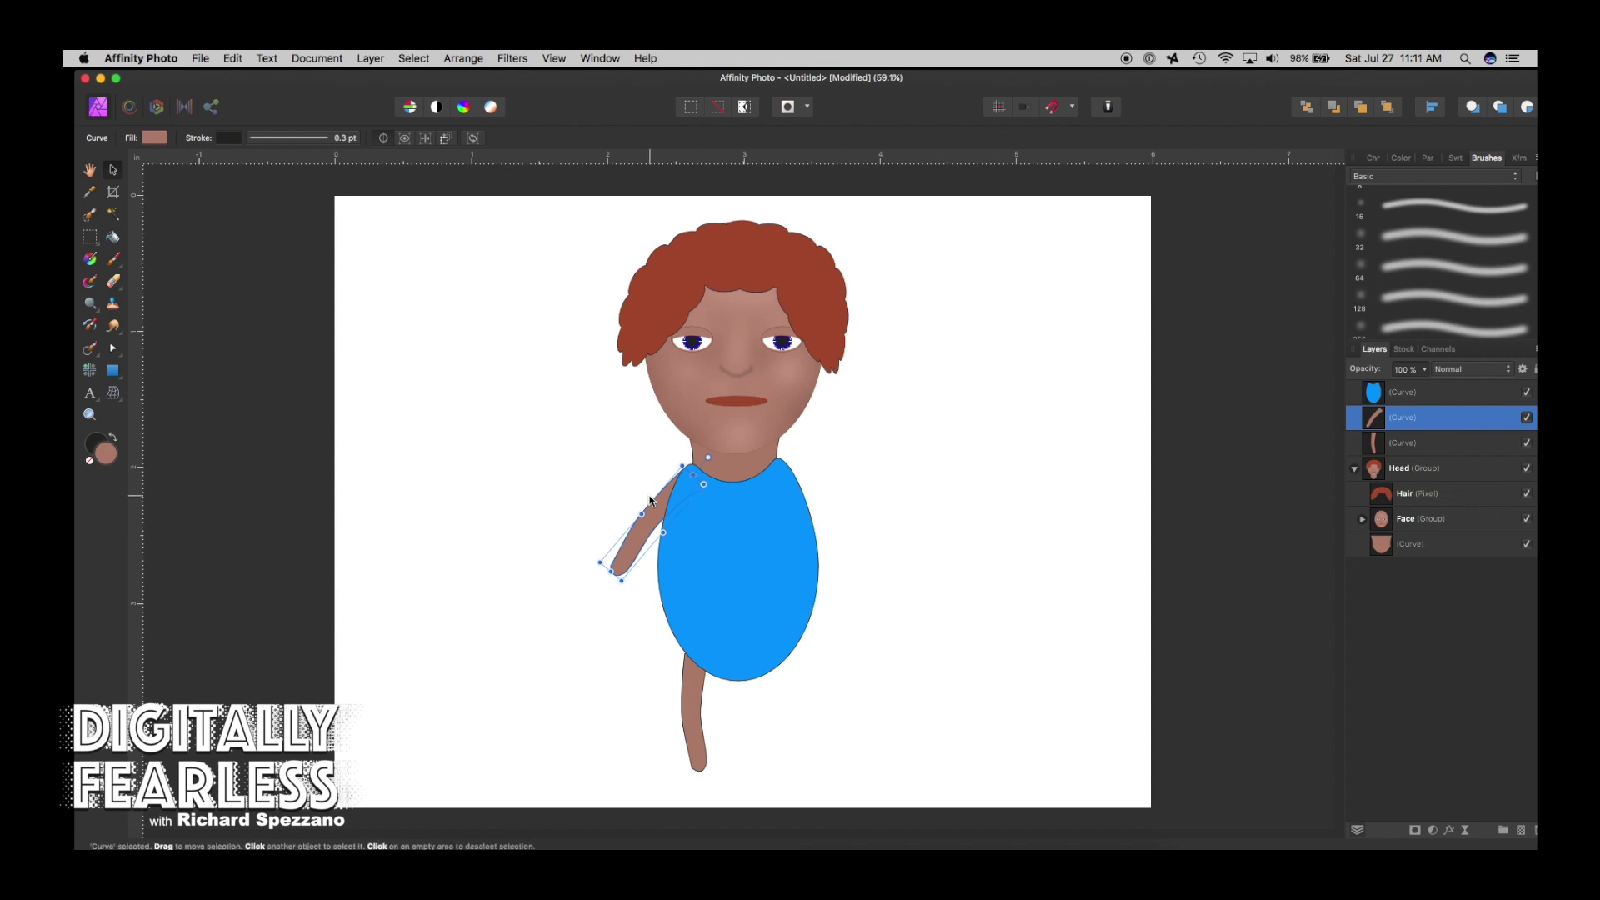
pyautogui.press('super+j')
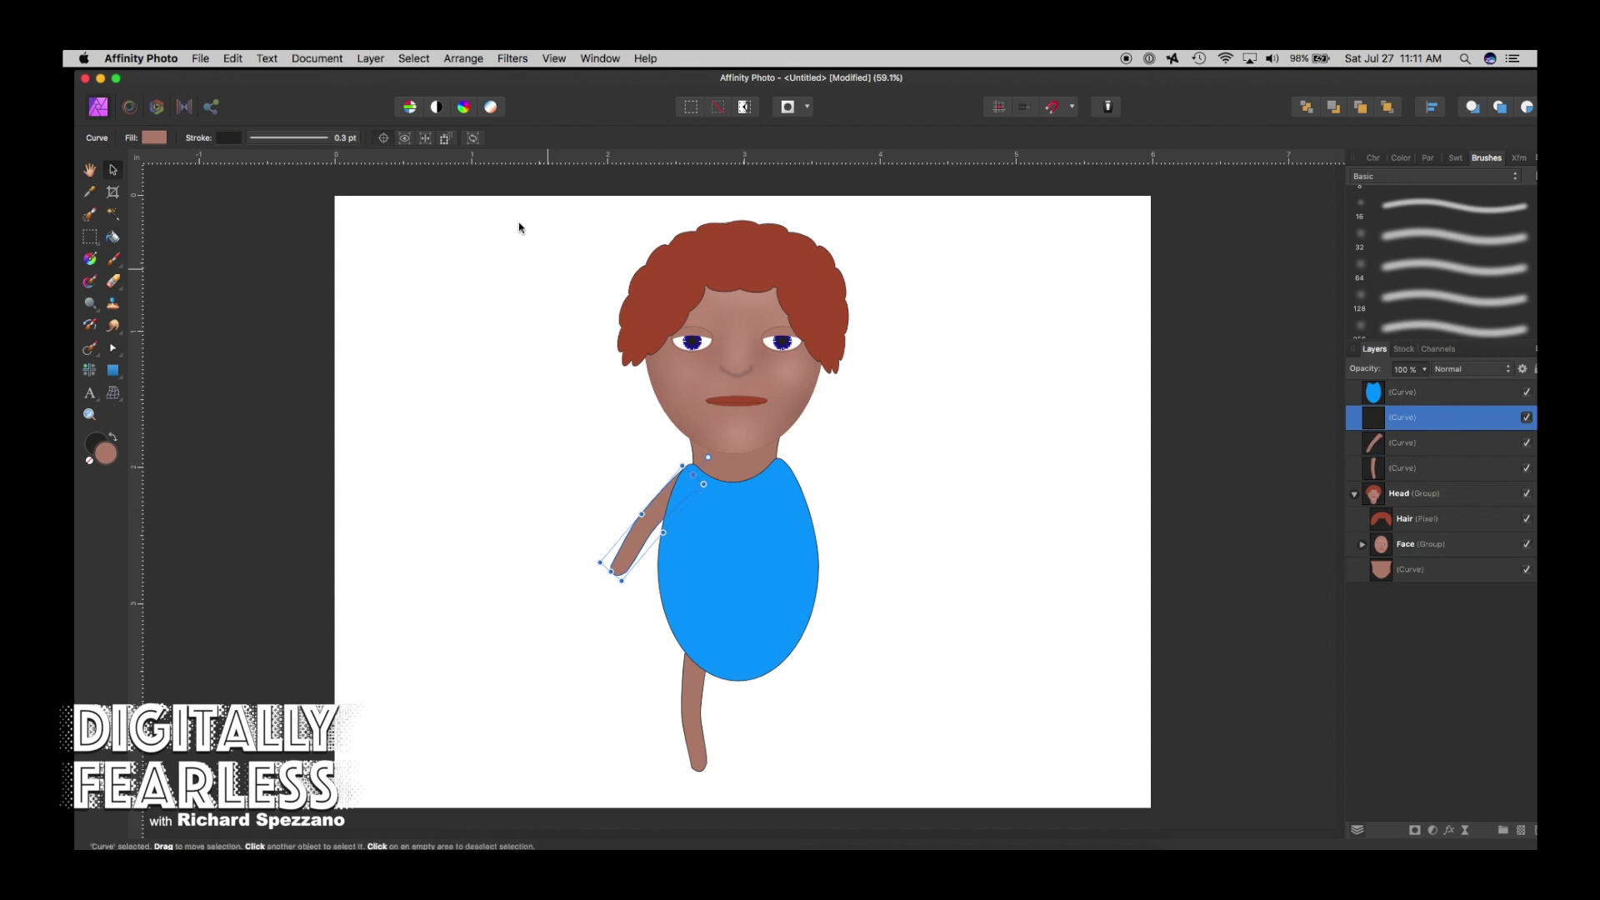
# Flip the arm copy horizontally and place it on the right shoulder.
pyautogui.click(479, 60)
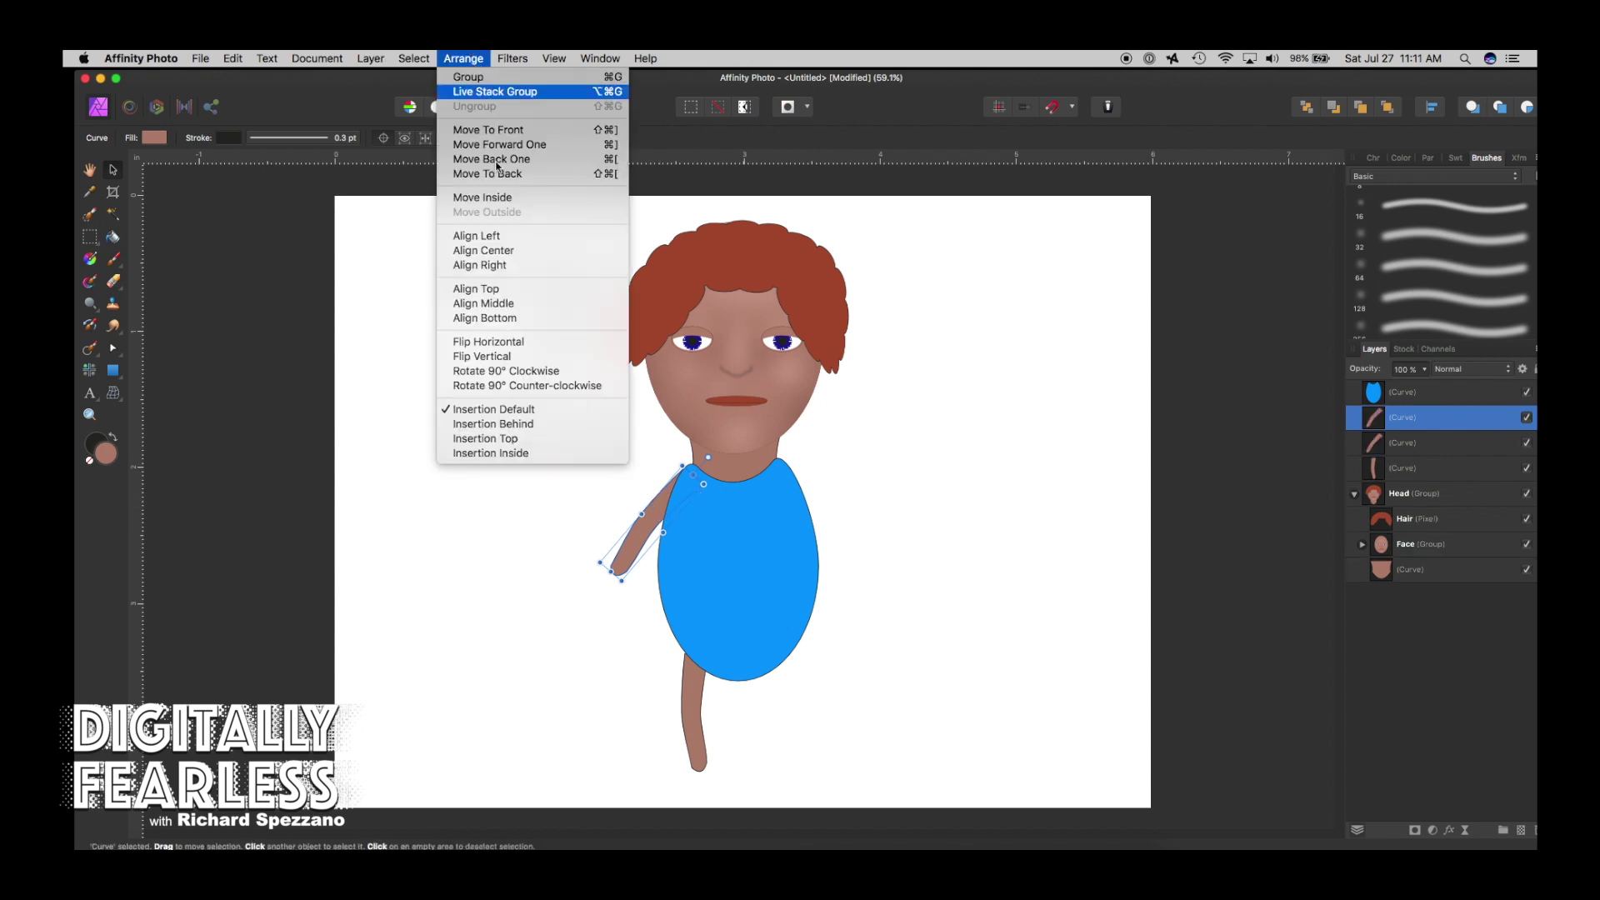
pyautogui.click(525, 340)
pyautogui.moveTo(653, 499); pyautogui.dragTo(812, 496)
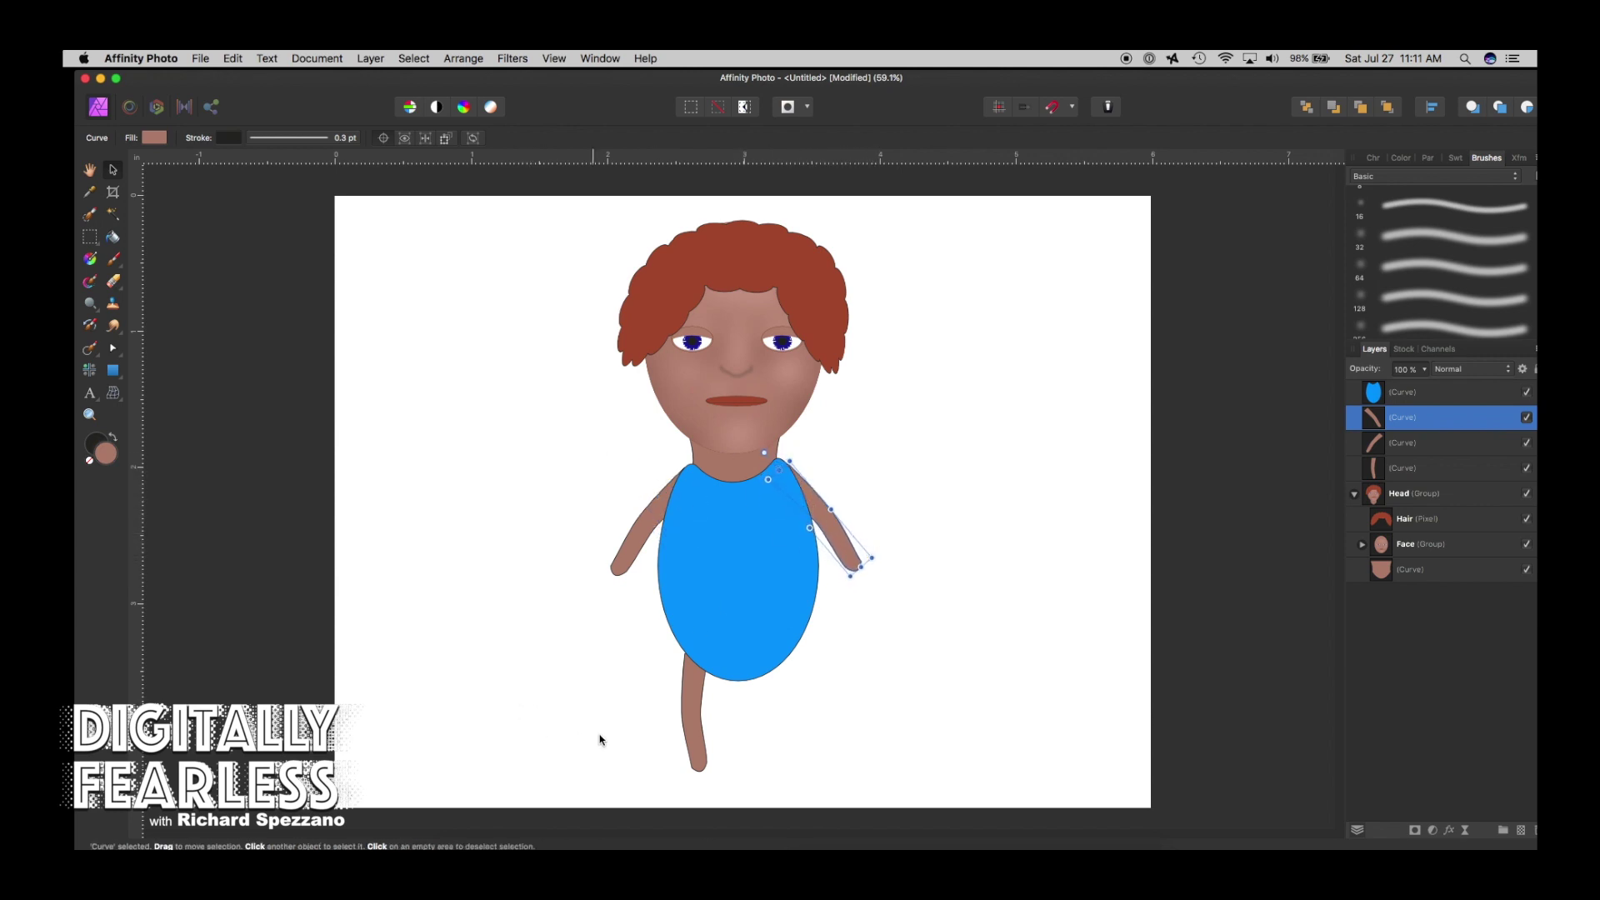
# Duplicate the leg and set the flipped copy beside the first leg under the body.
pyautogui.click(696, 707)
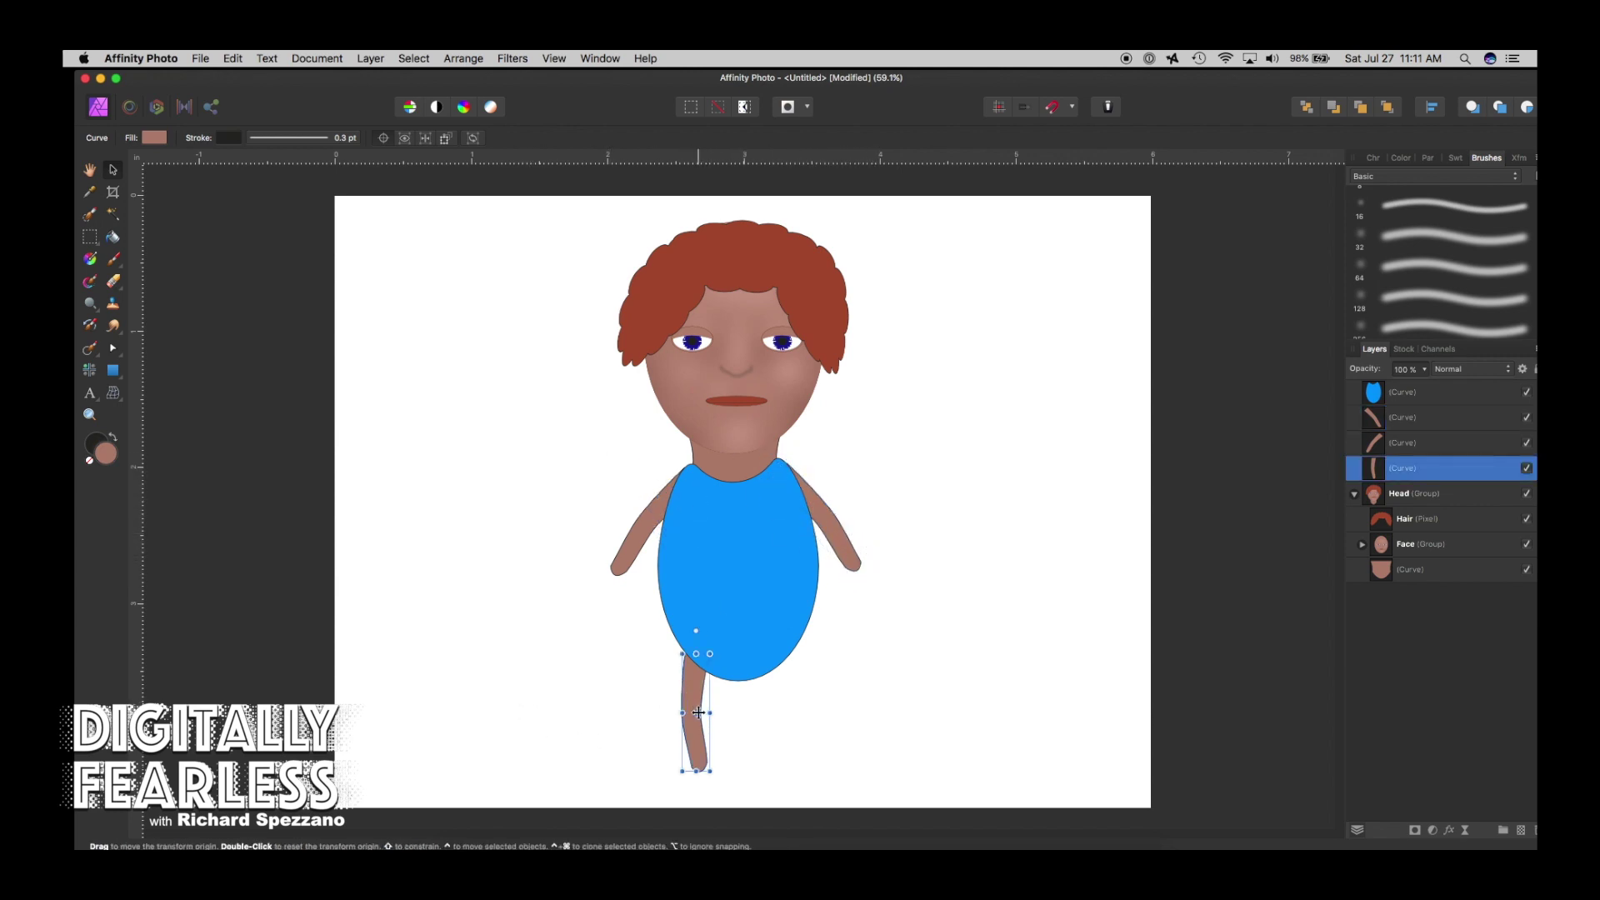
pyautogui.press('super+j')
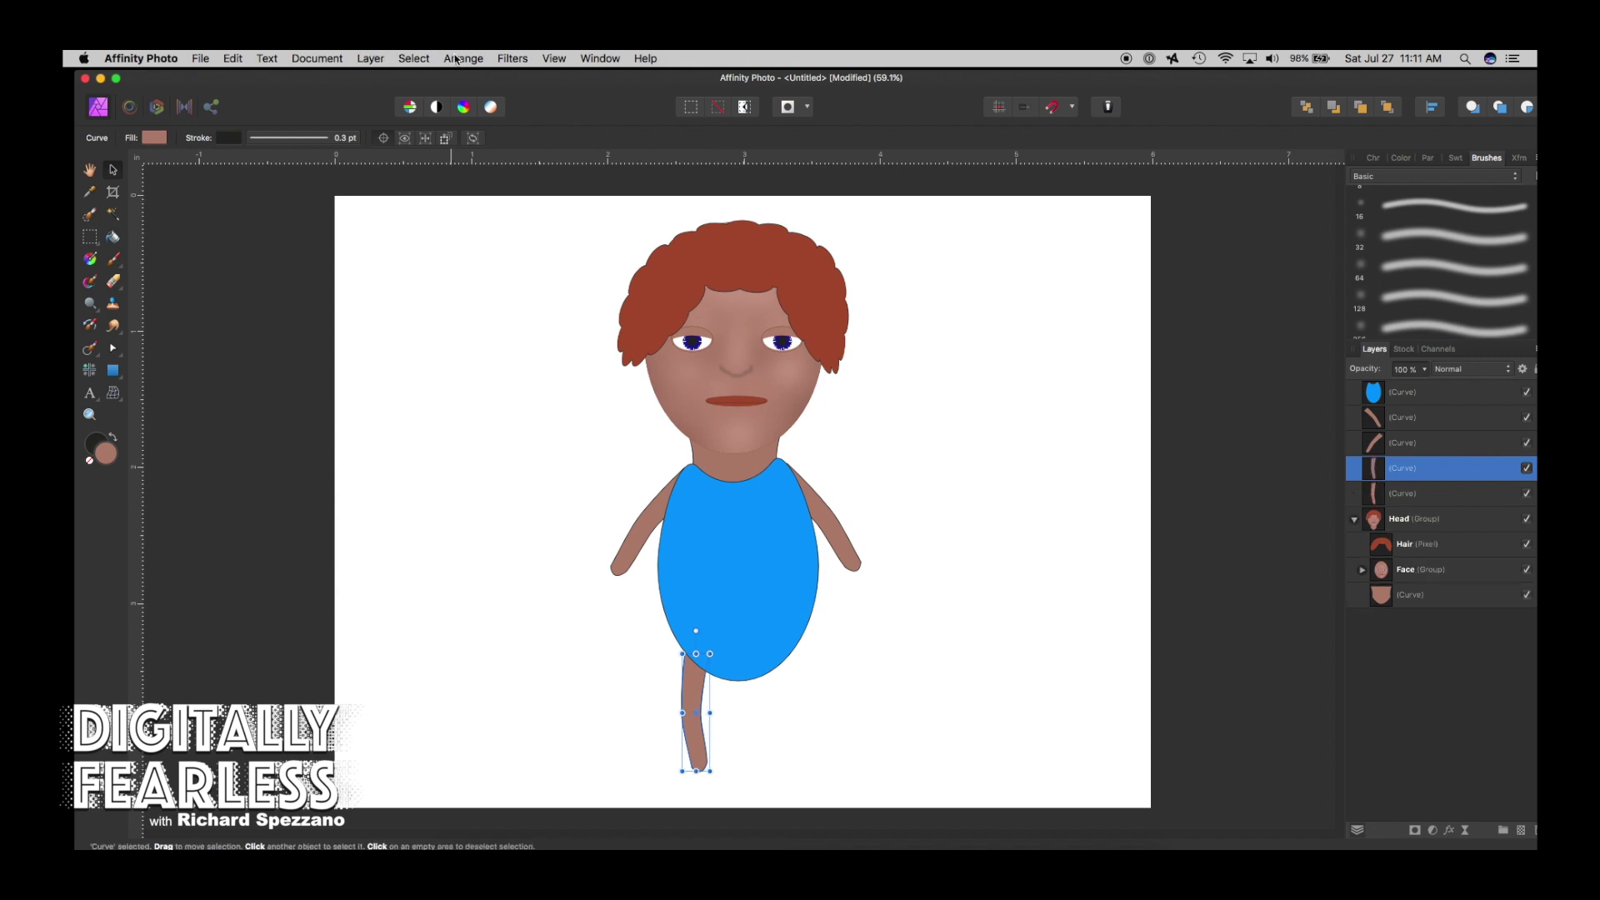
pyautogui.click(458, 59)
pyautogui.click(460, 344)
pyautogui.moveTo(700, 686); pyautogui.dragTo(774, 690)
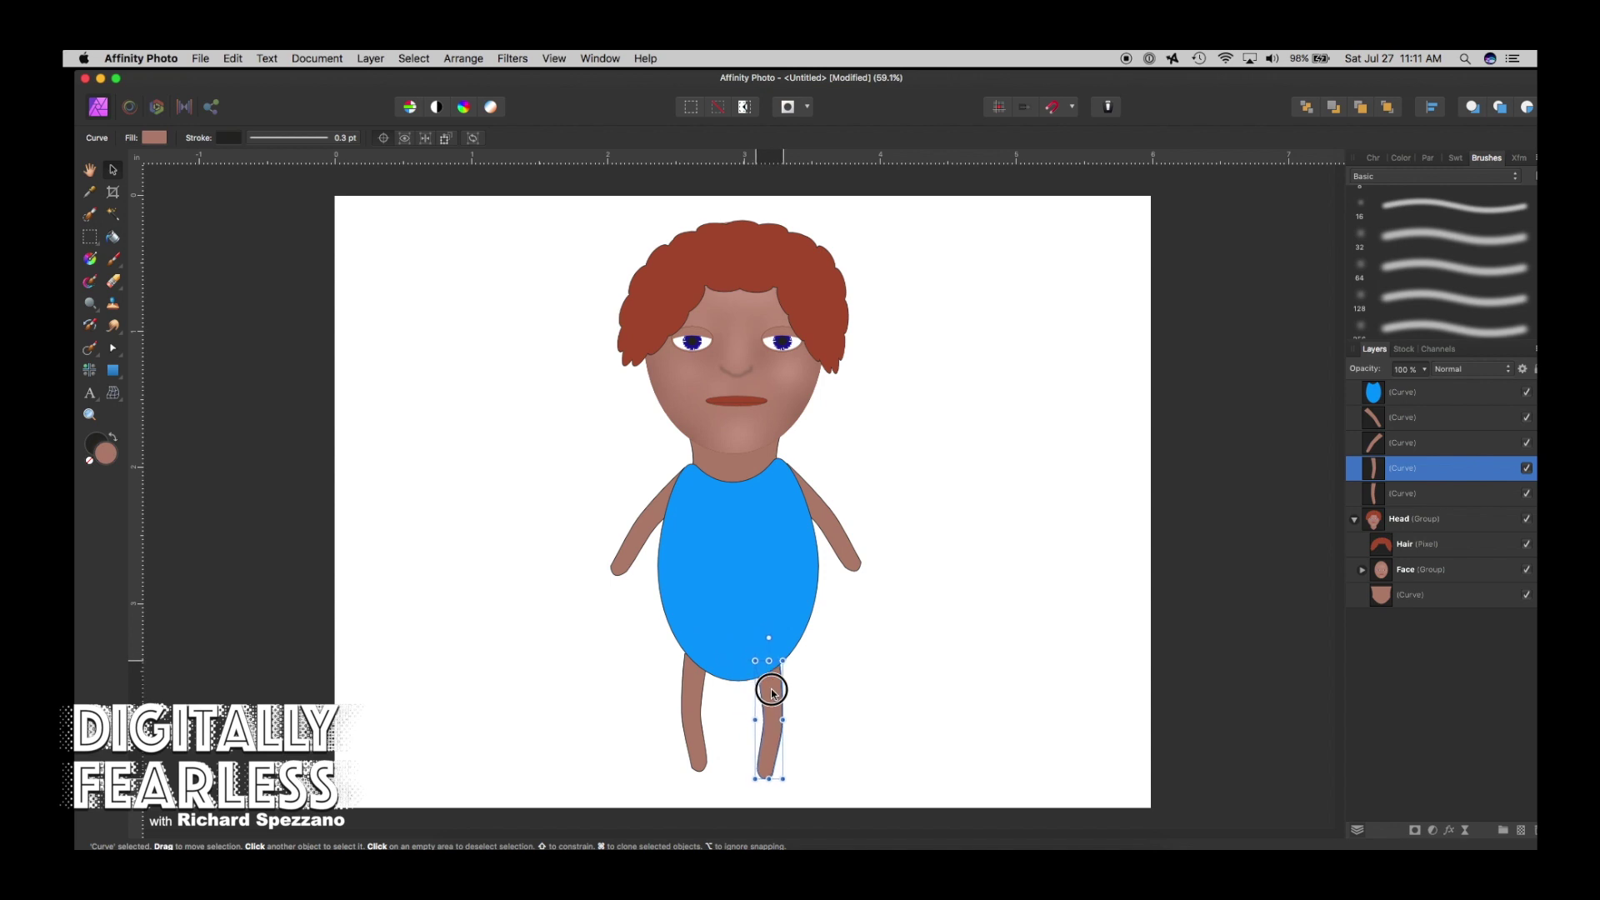
pyautogui.click(456, 58)
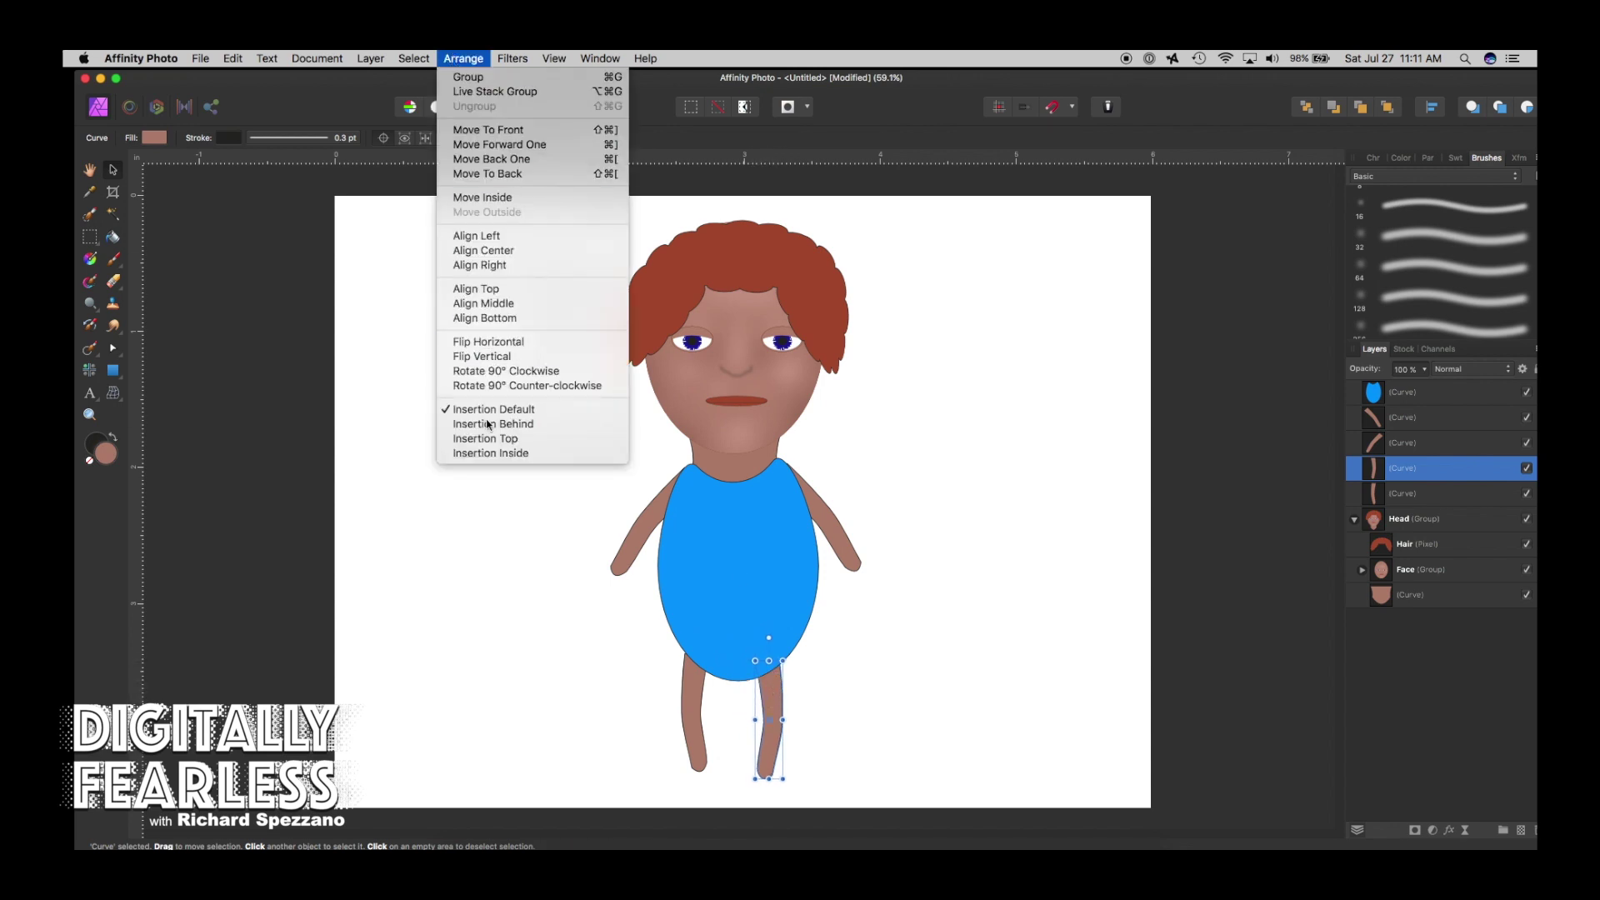
pyautogui.click(484, 342)
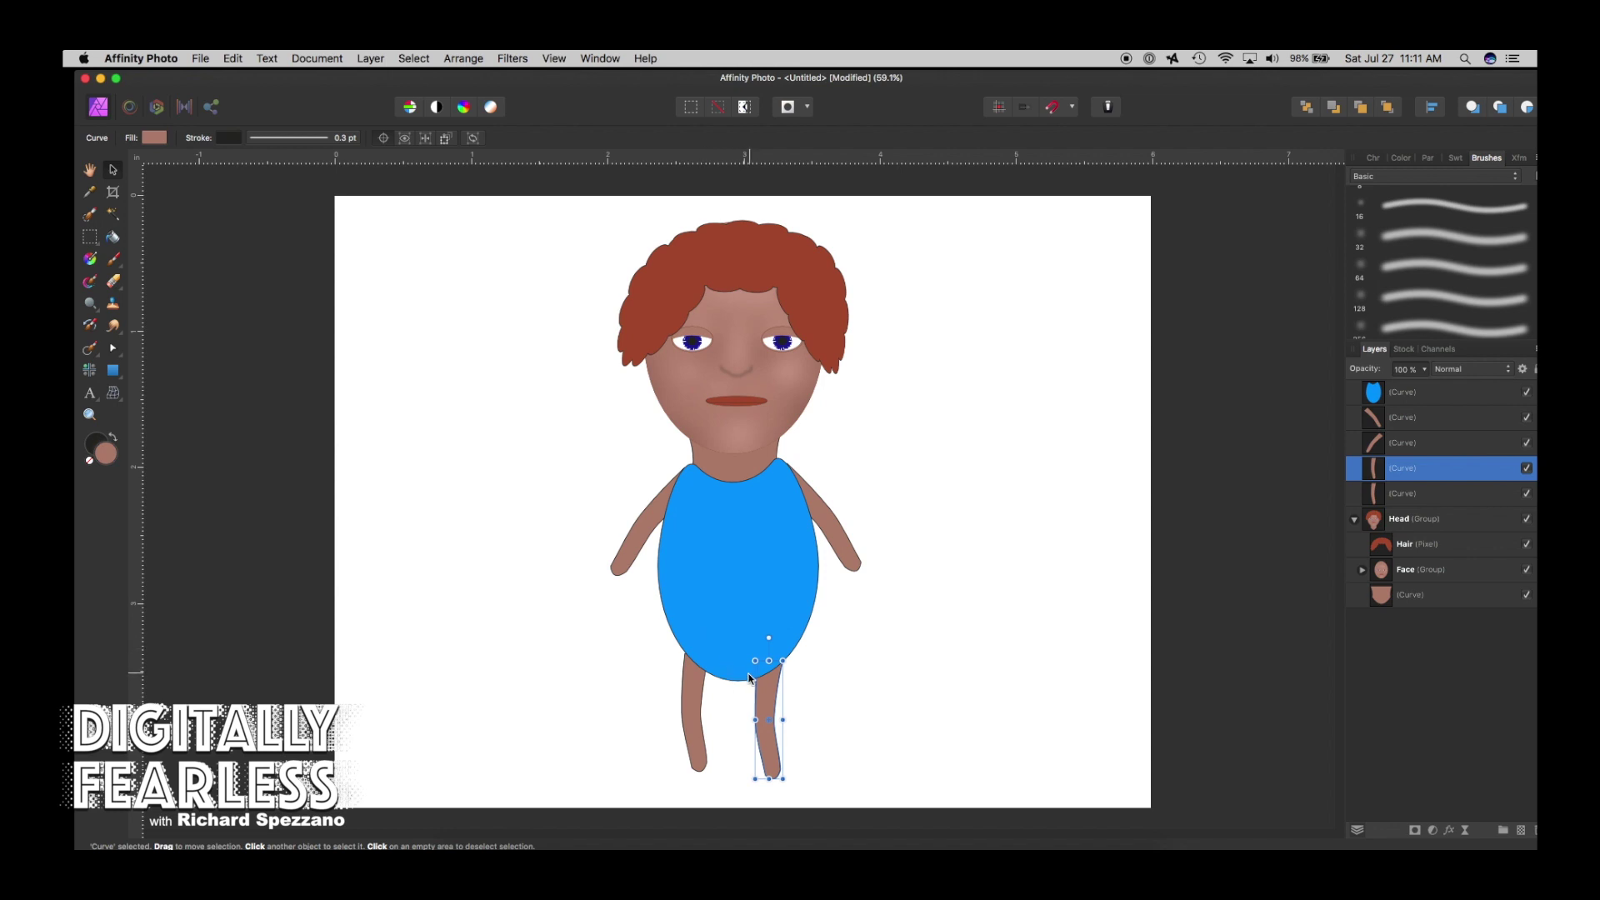
pyautogui.moveTo(775, 708); pyautogui.dragTo(771, 691)
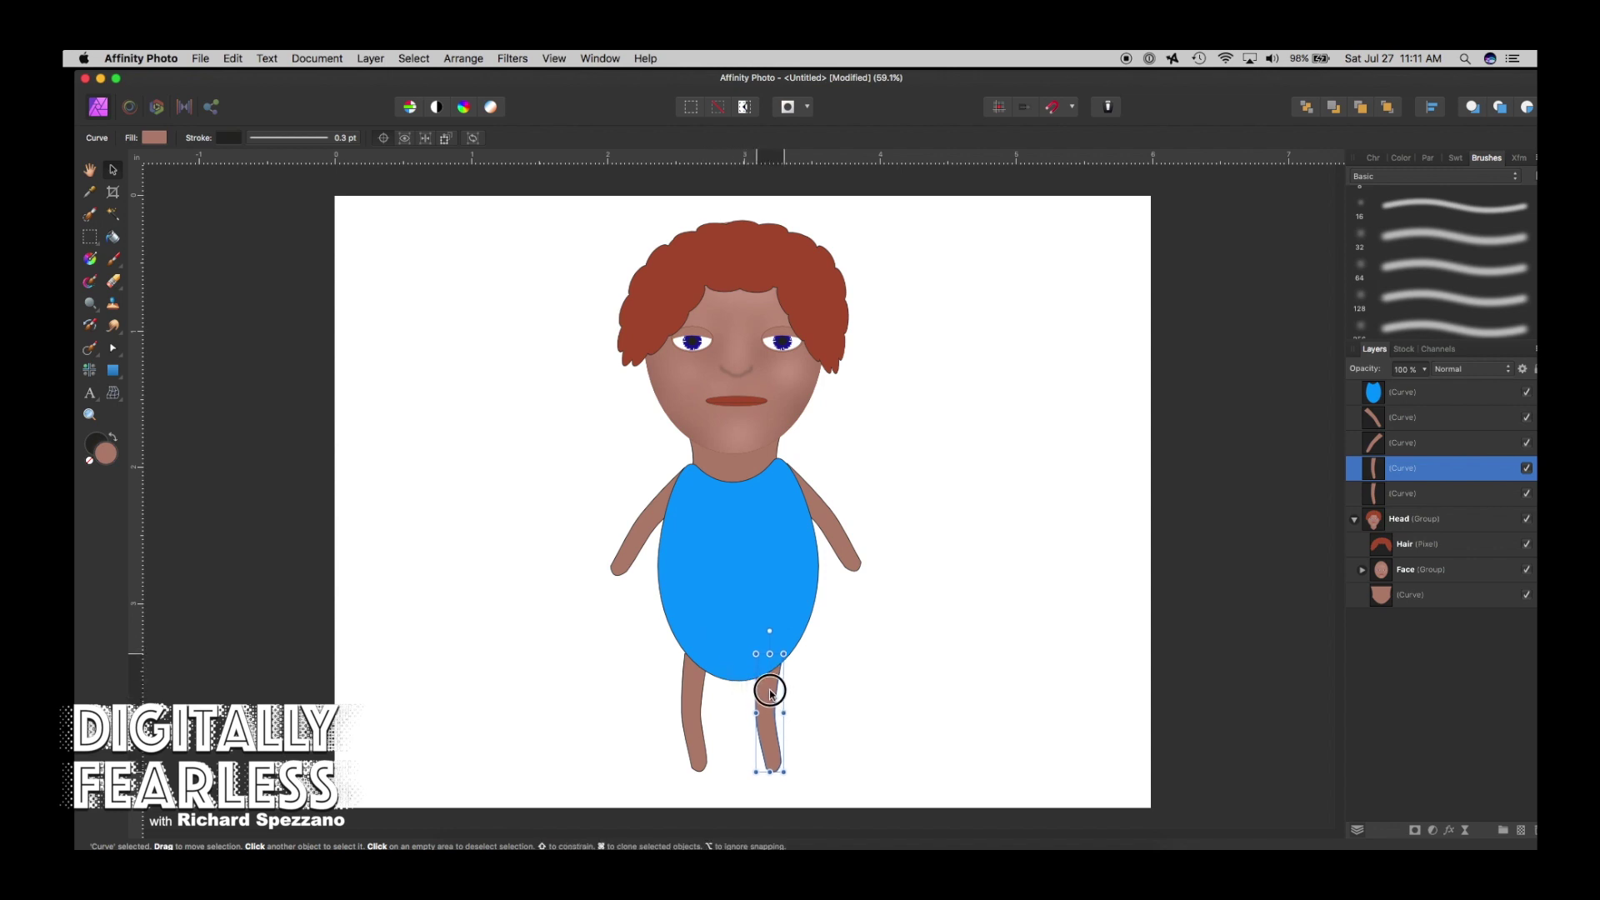
pyautogui.click(169, 494)
pyautogui.click(113, 371)
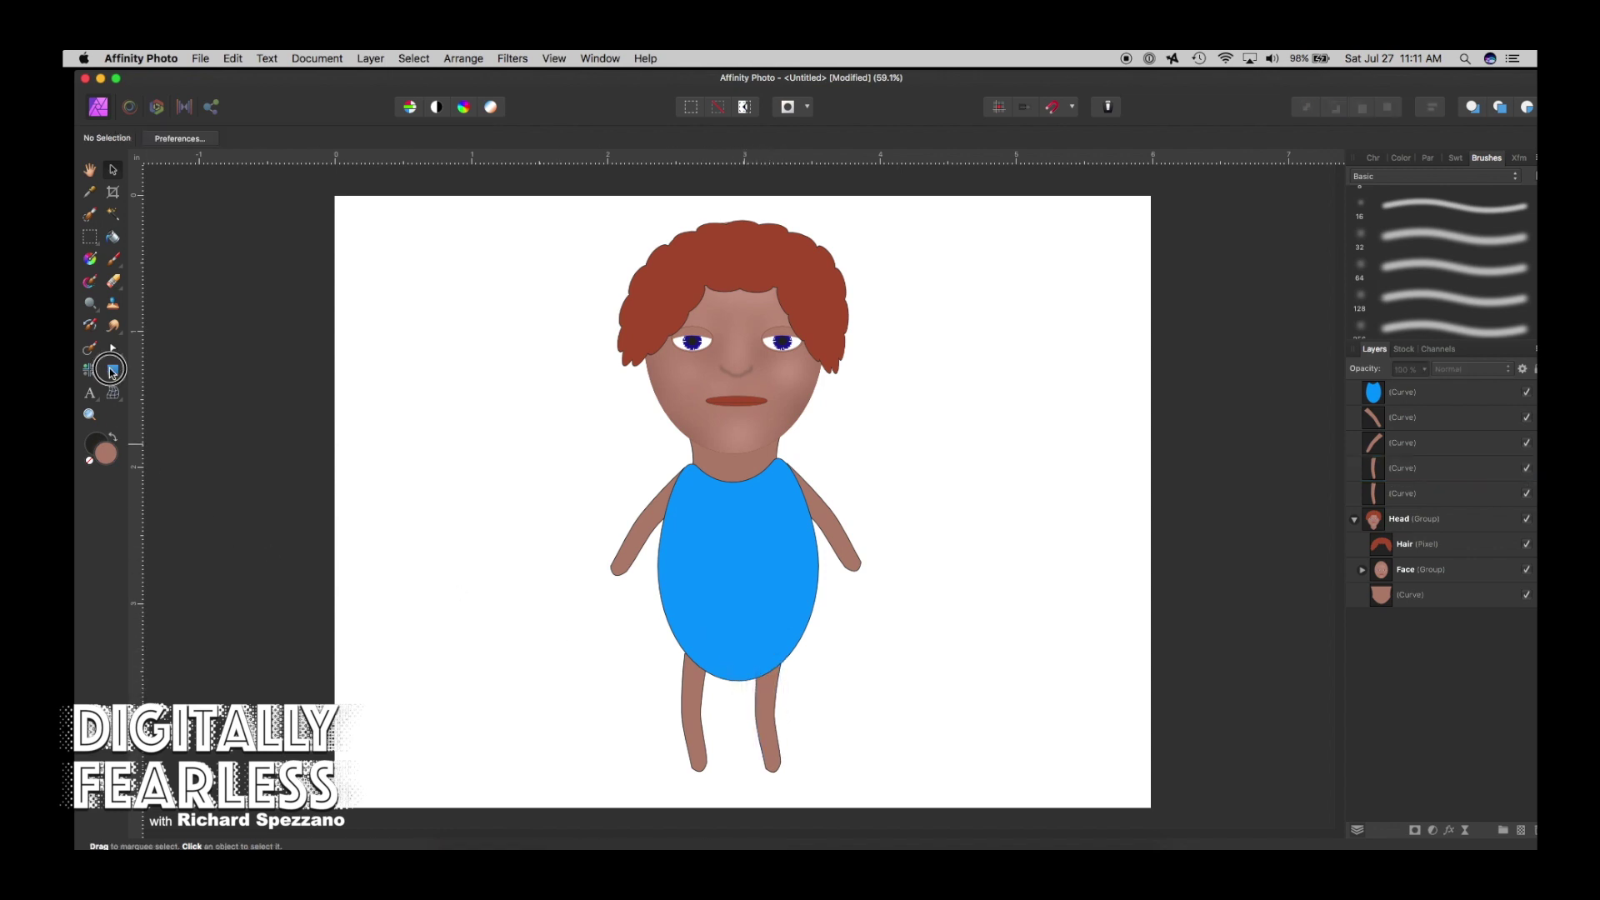
pyautogui.moveTo(112, 371); pyautogui.dragTo(181, 429)
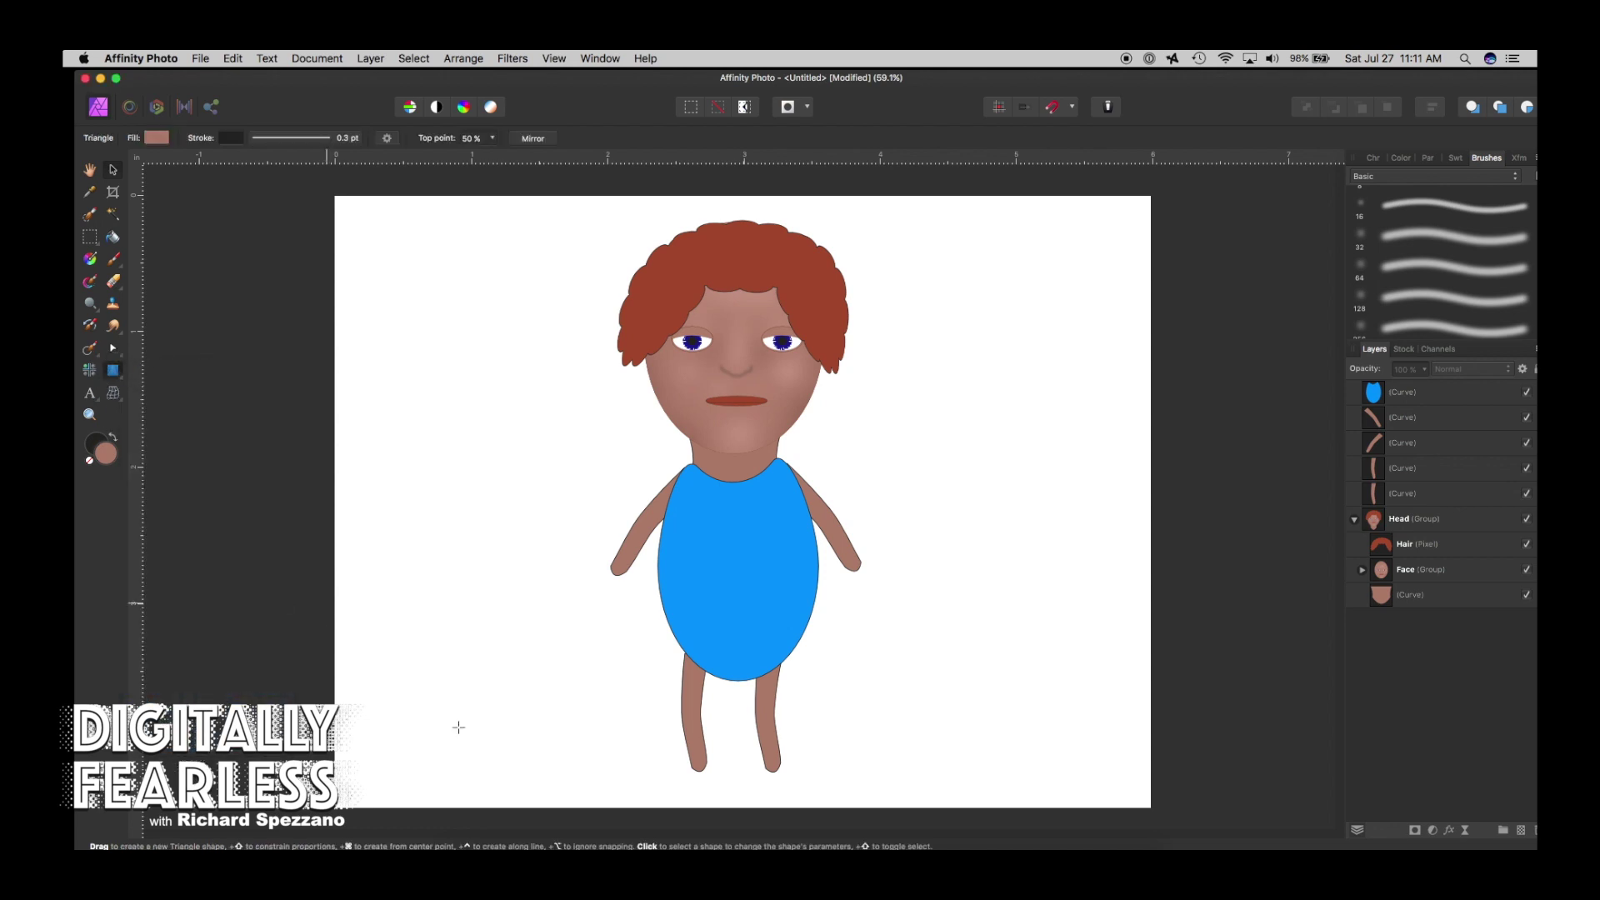
# Draw a small black-filled triangle and zoom to 100% on the lower body.
pyautogui.moveTo(588, 692)
pyautogui.mouseDown()
pyautogui.moveTo(616, 727)
pyautogui.moveTo(603, 714)
pyautogui.mouseUp()
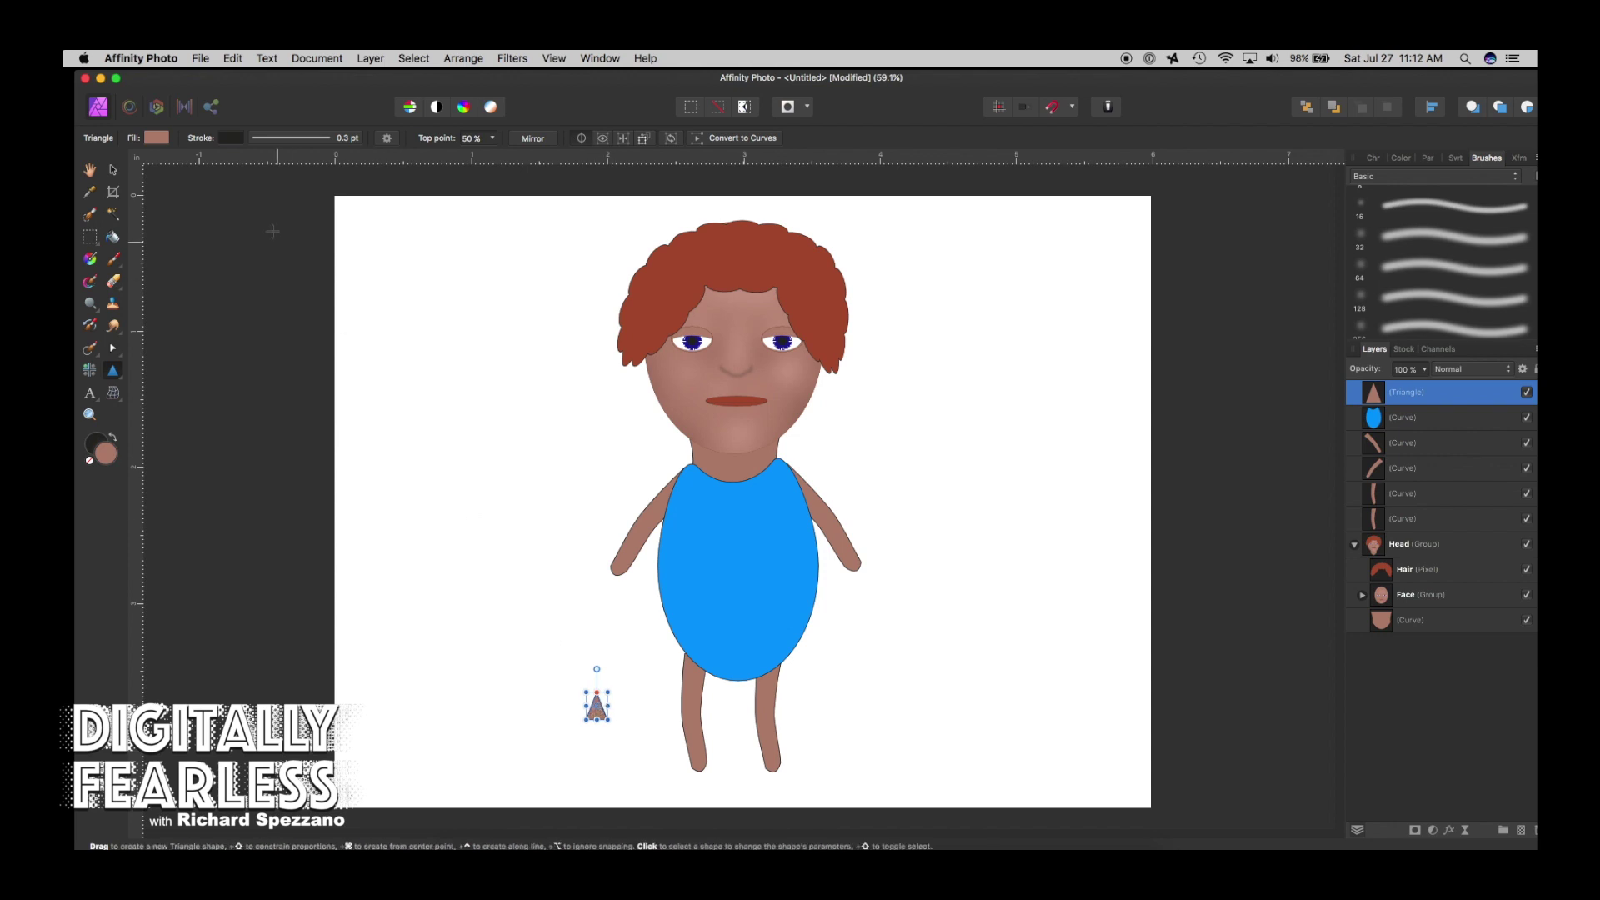
pyautogui.click(157, 137)
pyautogui.moveTo(250, 245); pyautogui.dragTo(236, 197)
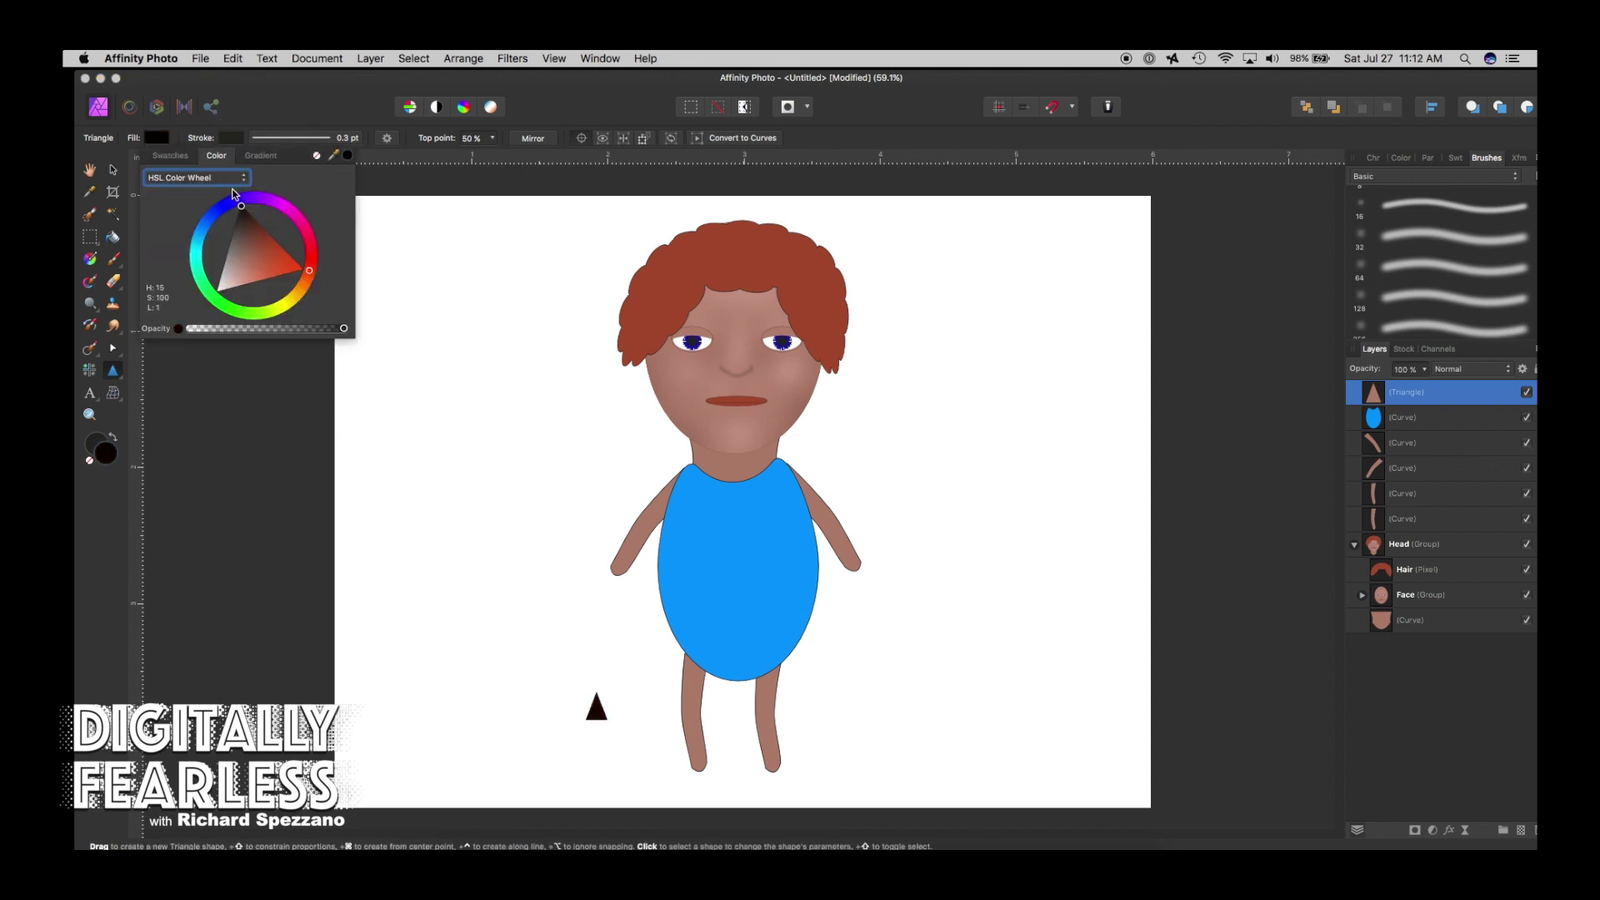
pyautogui.click(115, 173)
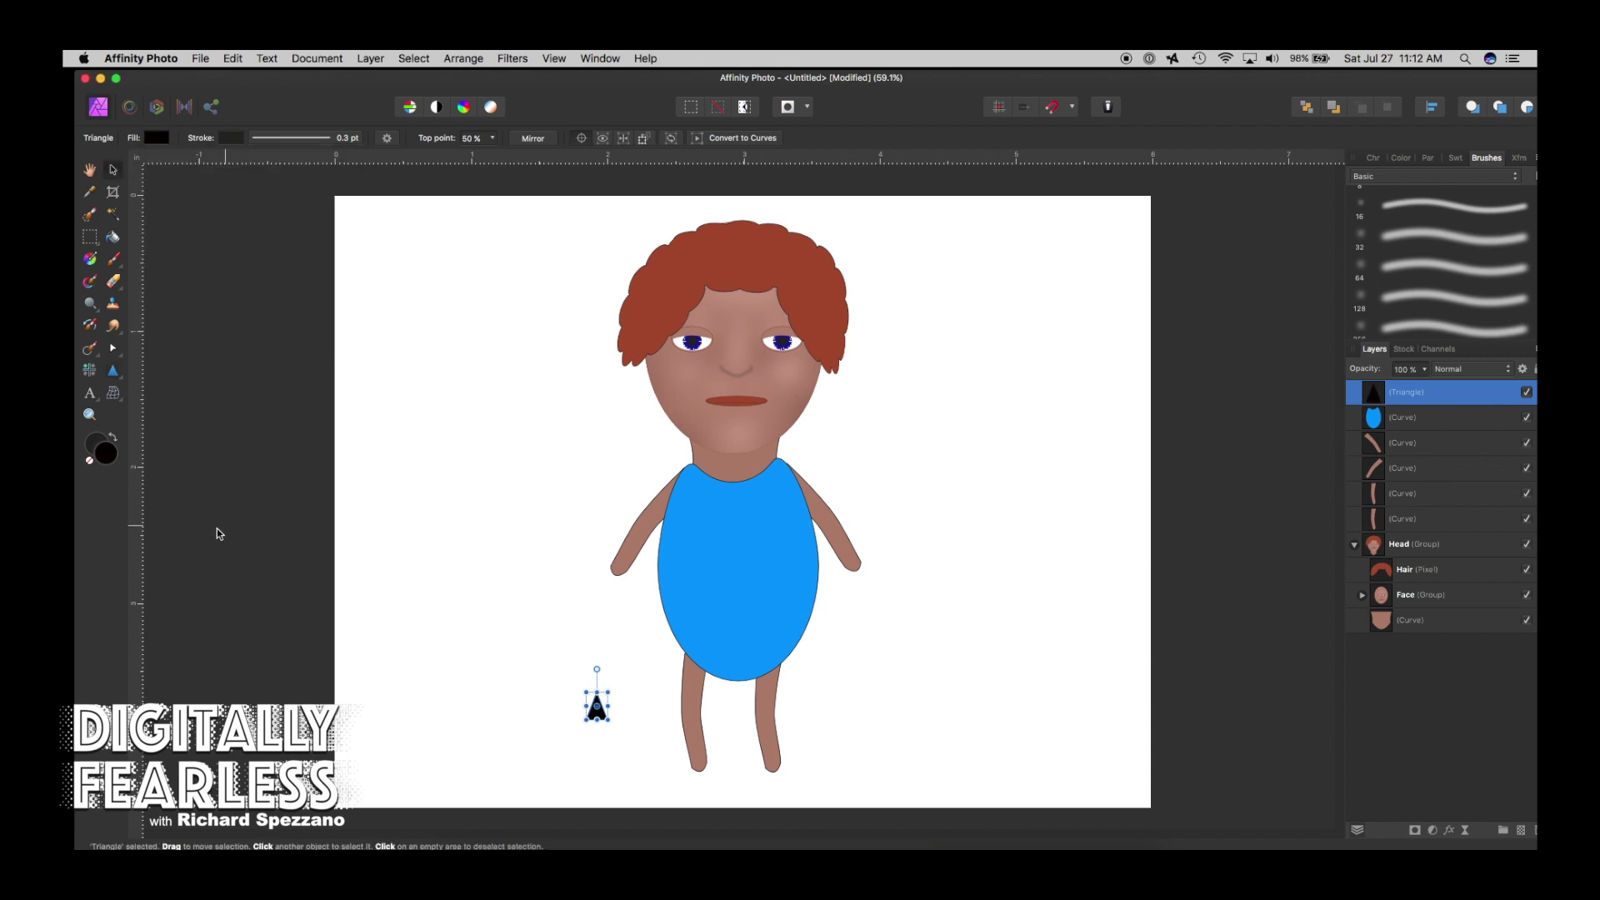
pyautogui.click(91, 415)
pyautogui.click(645, 693)
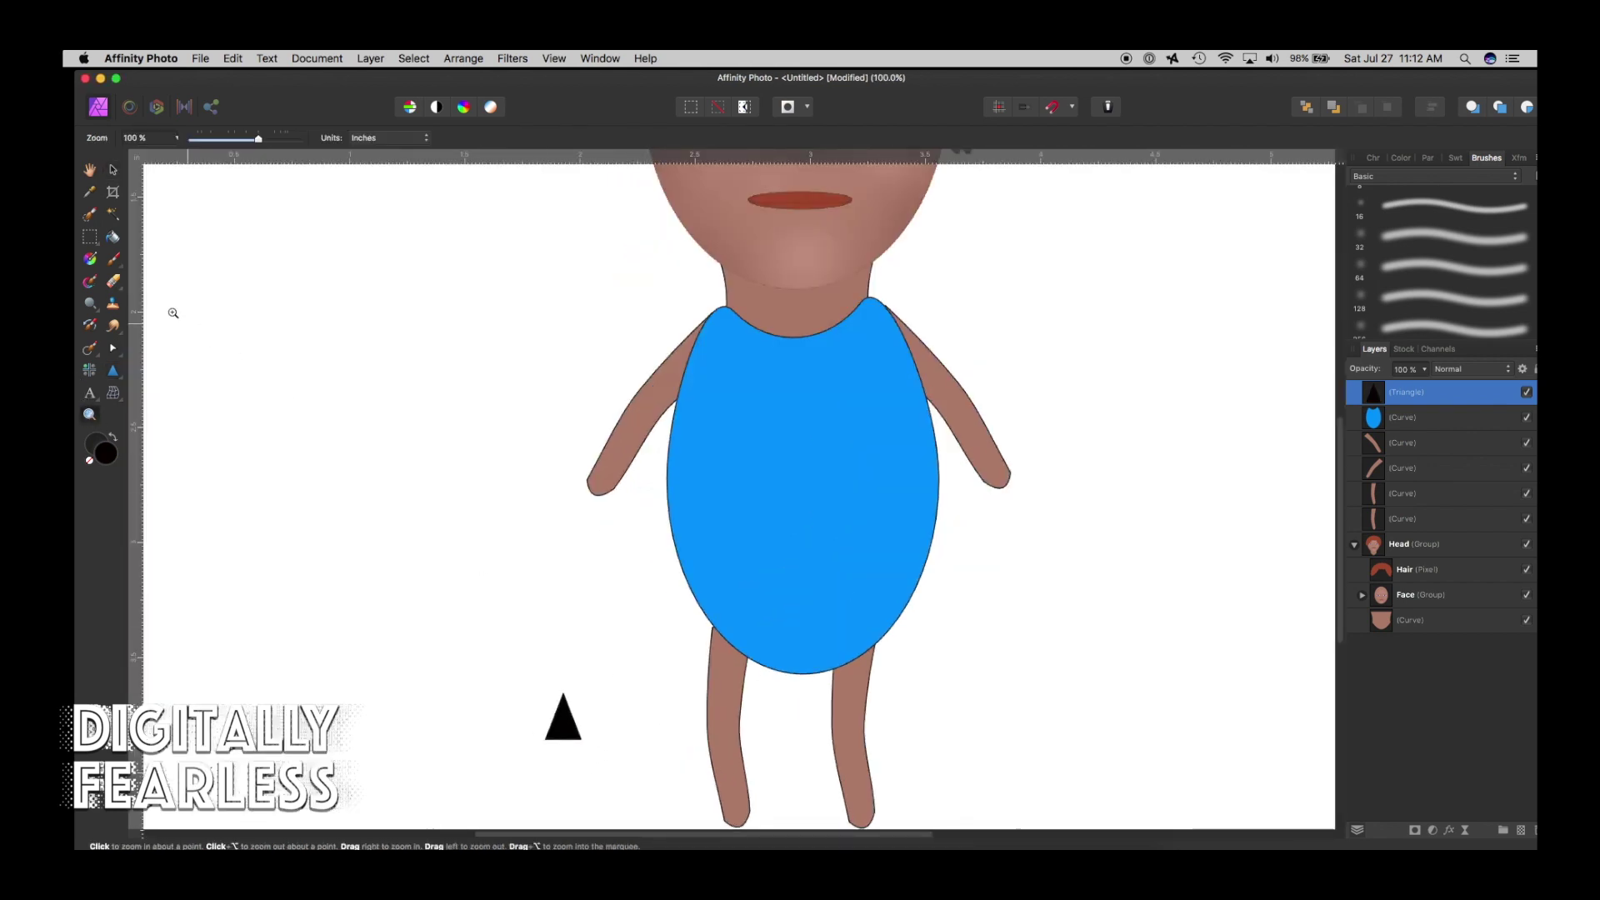
pyautogui.click(115, 175)
# Rotate the triangle to point down under the left leg and convert it to curves.
pyautogui.moveTo(563, 722); pyautogui.dragTo(733, 801)
pyautogui.scroll(-5, 883, 771)
pyautogui.moveTo(735, 707)
pyautogui.mouseDown()
pyautogui.moveTo(737, 743)
pyautogui.moveTo(736, 728)
pyautogui.mouseUp()
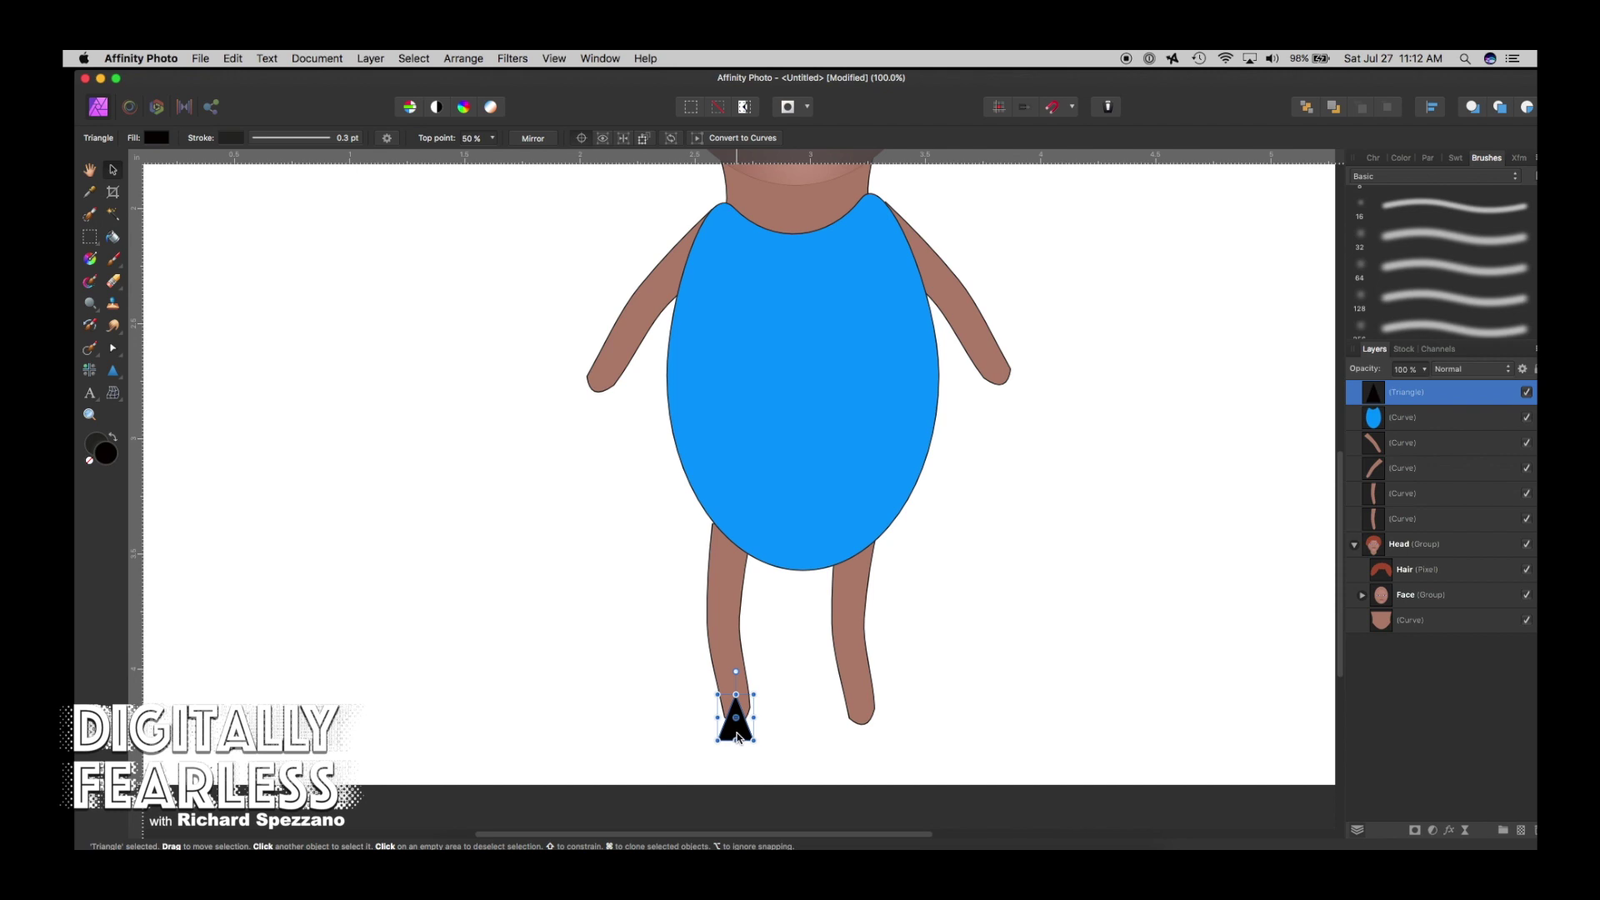
pyautogui.moveTo(736, 737); pyautogui.dragTo(737, 729)
pyautogui.moveTo(736, 664); pyautogui.dragTo(734, 775)
pyautogui.moveTo(731, 710); pyautogui.dragTo(748, 747)
pyautogui.click(706, 139)
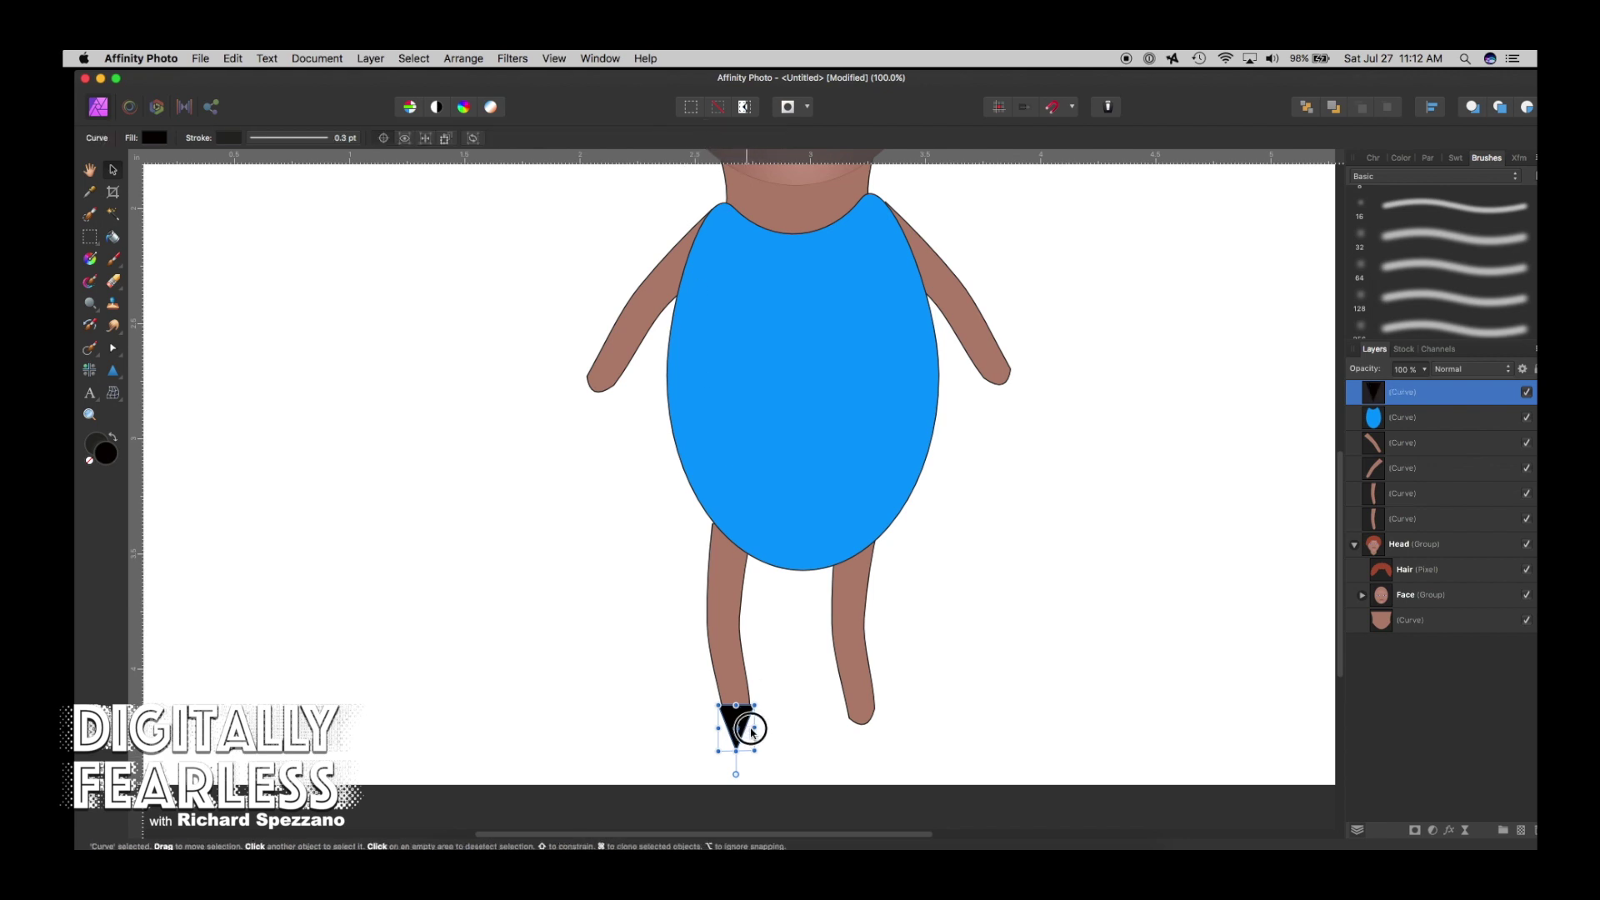
pyautogui.moveTo(747, 731); pyautogui.dragTo(745, 731)
pyautogui.click(843, 744)
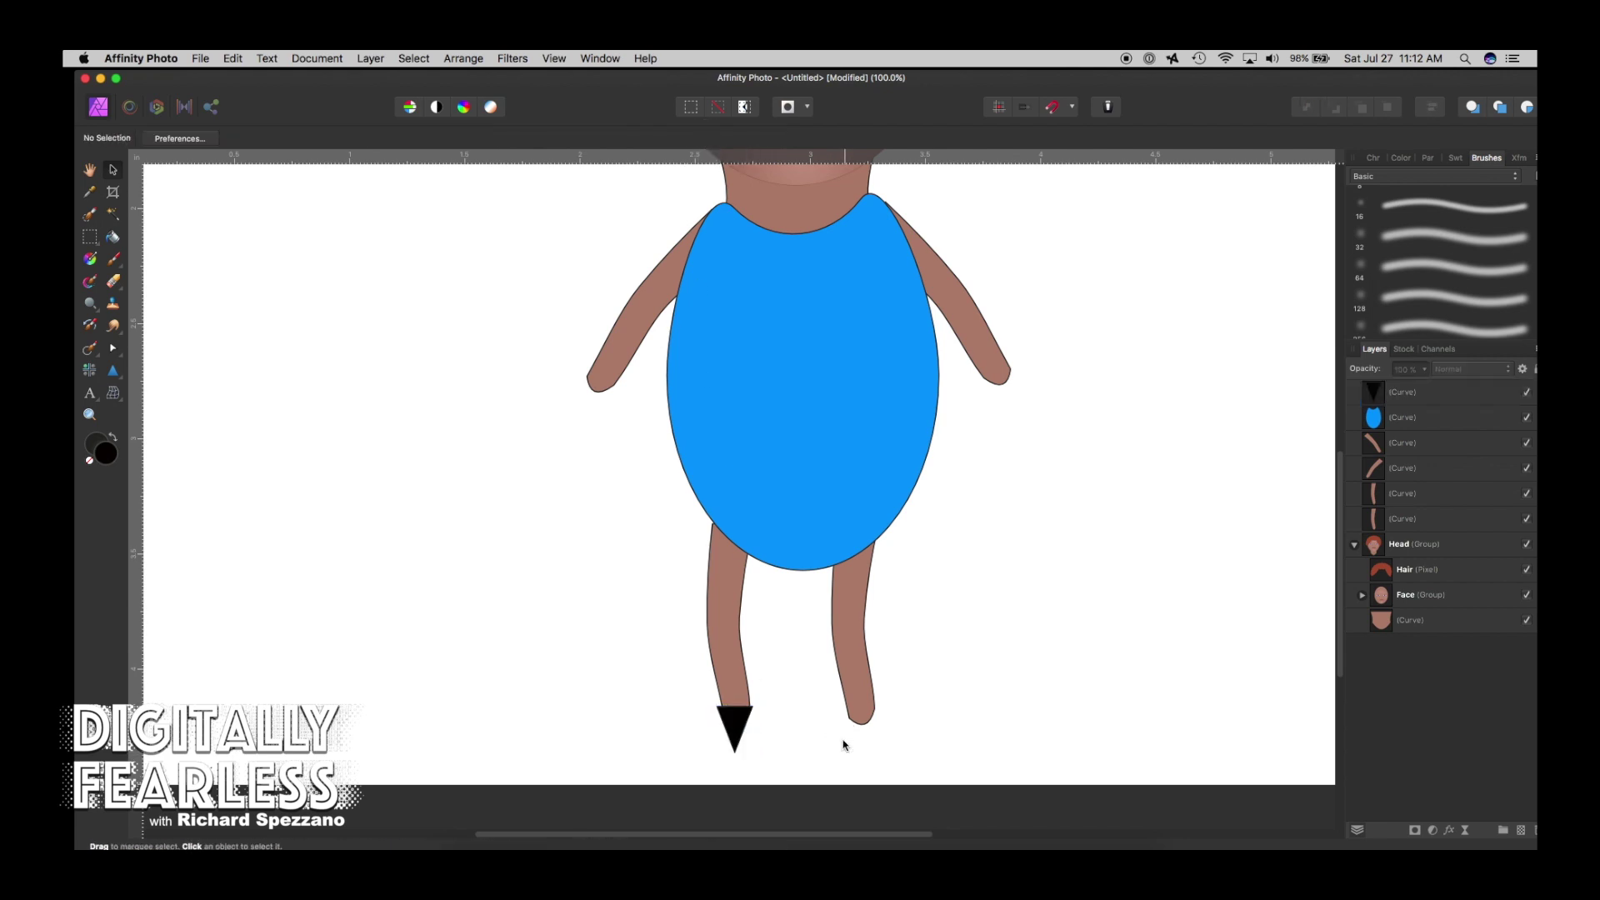
pyautogui.click(115, 350)
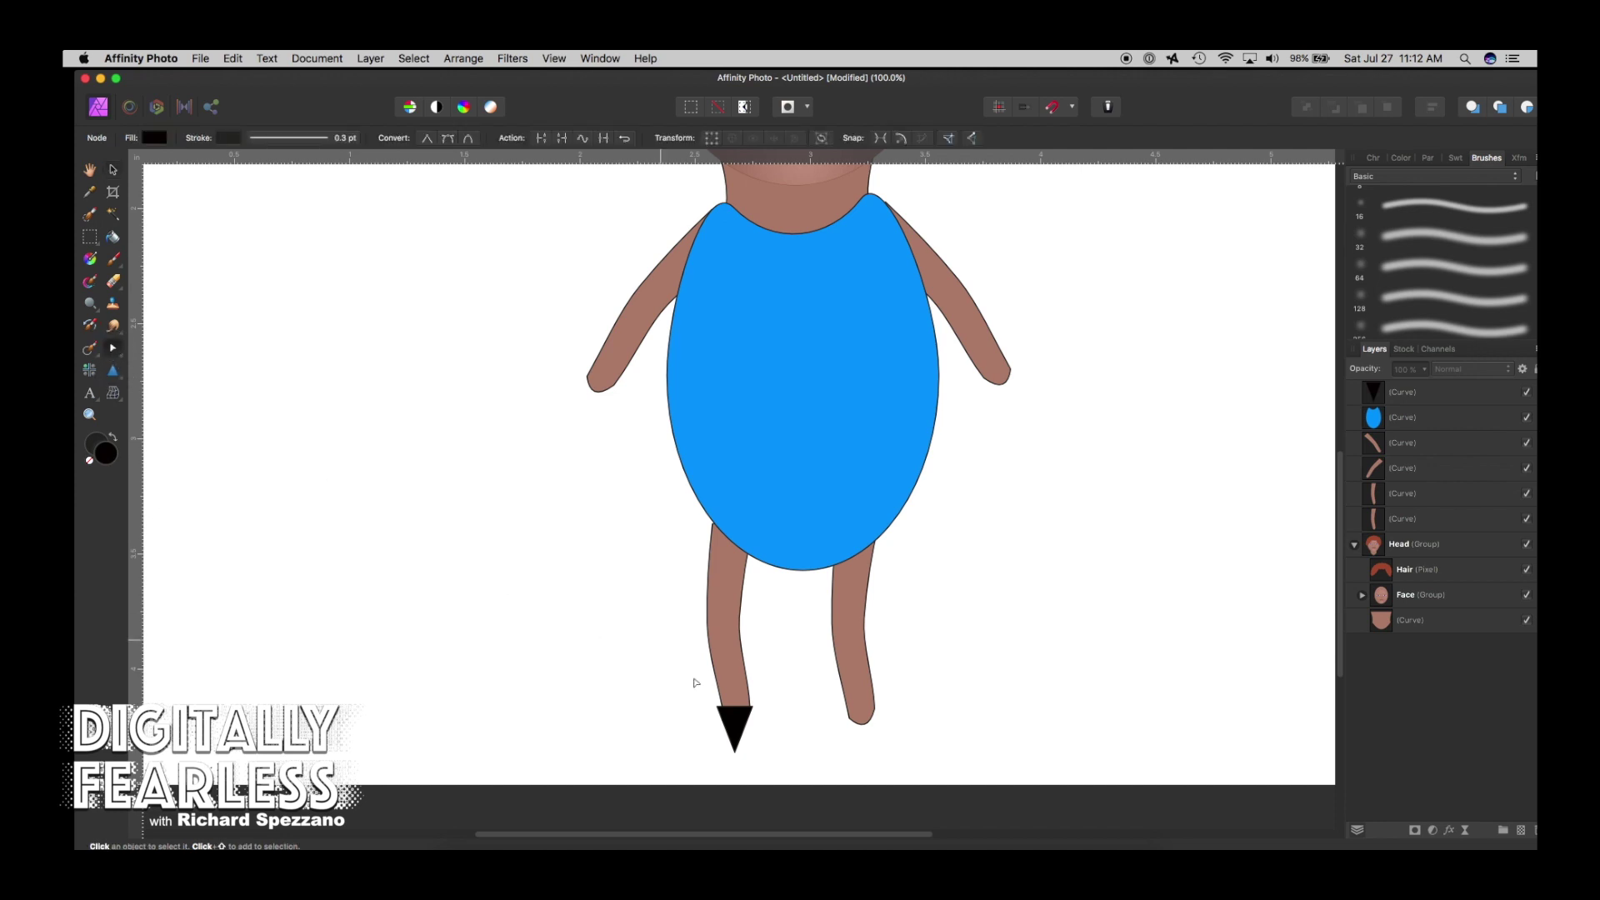
# Bend the triangle's sides into a rounded shoe shape with the Node tool.
pyautogui.click(744, 731)
pyautogui.moveTo(744, 733); pyautogui.dragTo(751, 700)
pyautogui.click(737, 716)
pyautogui.click(798, 719)
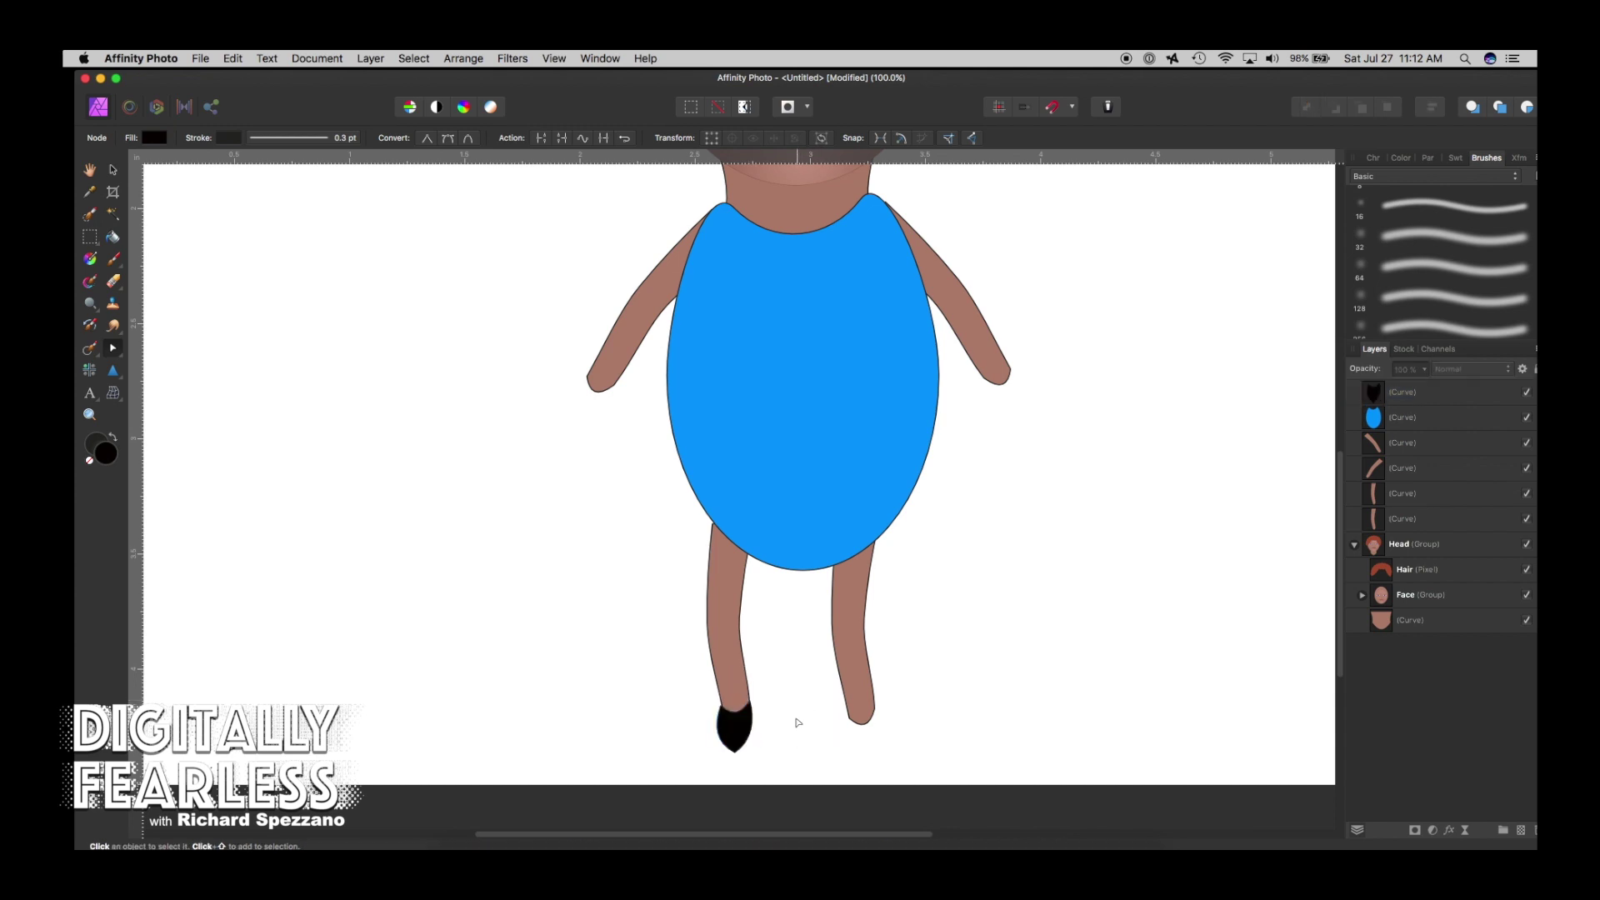
pyautogui.click(728, 730)
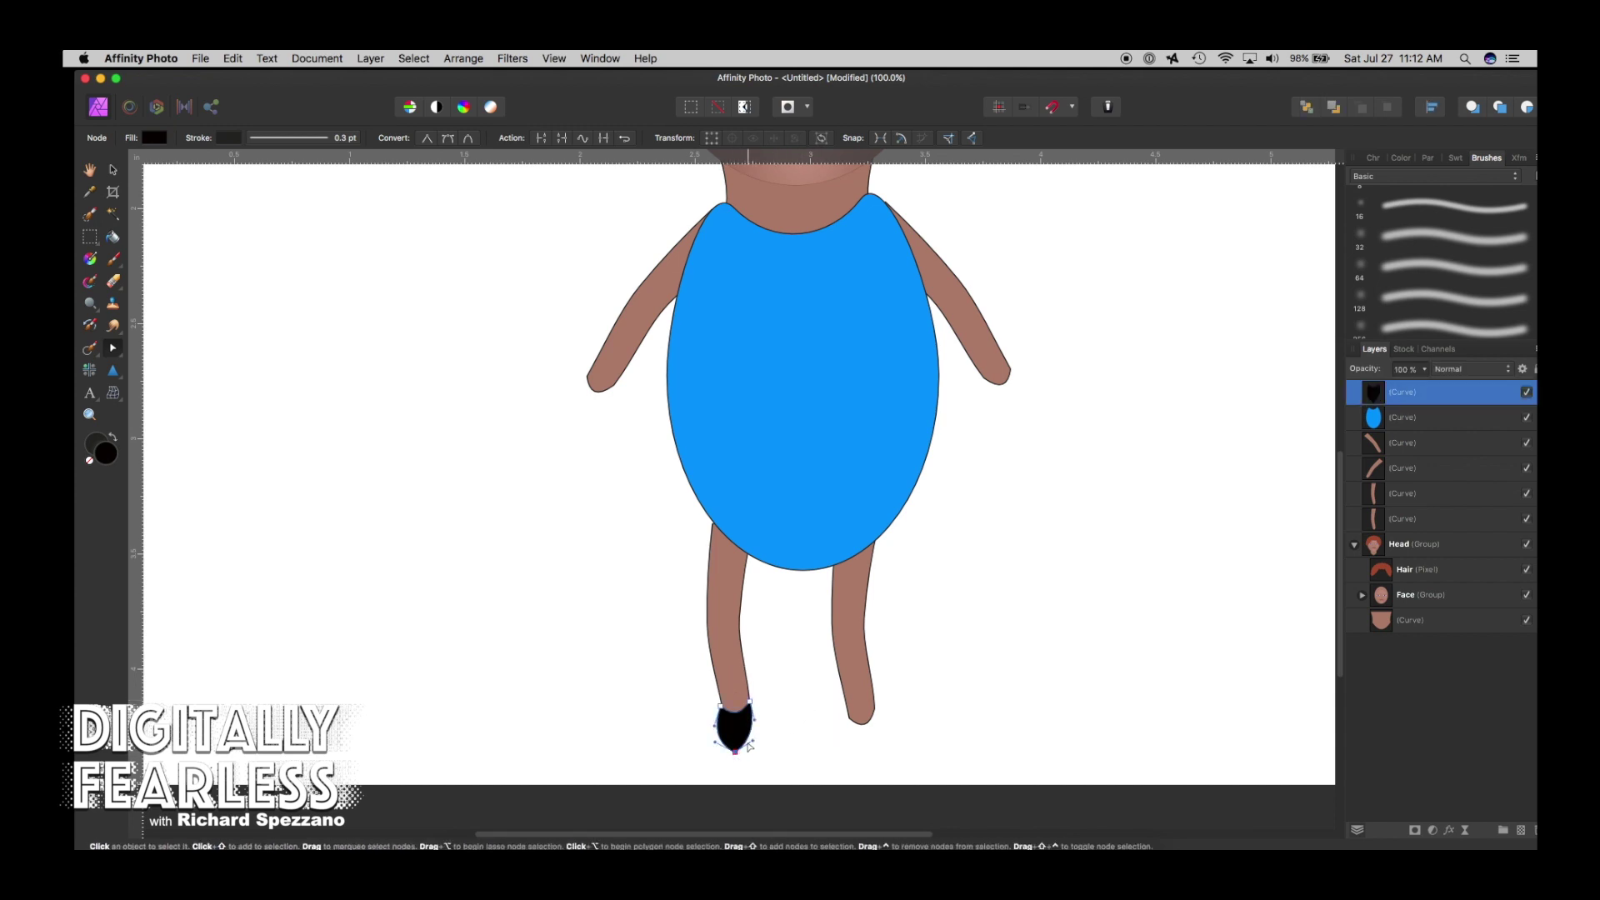
pyautogui.click(752, 740)
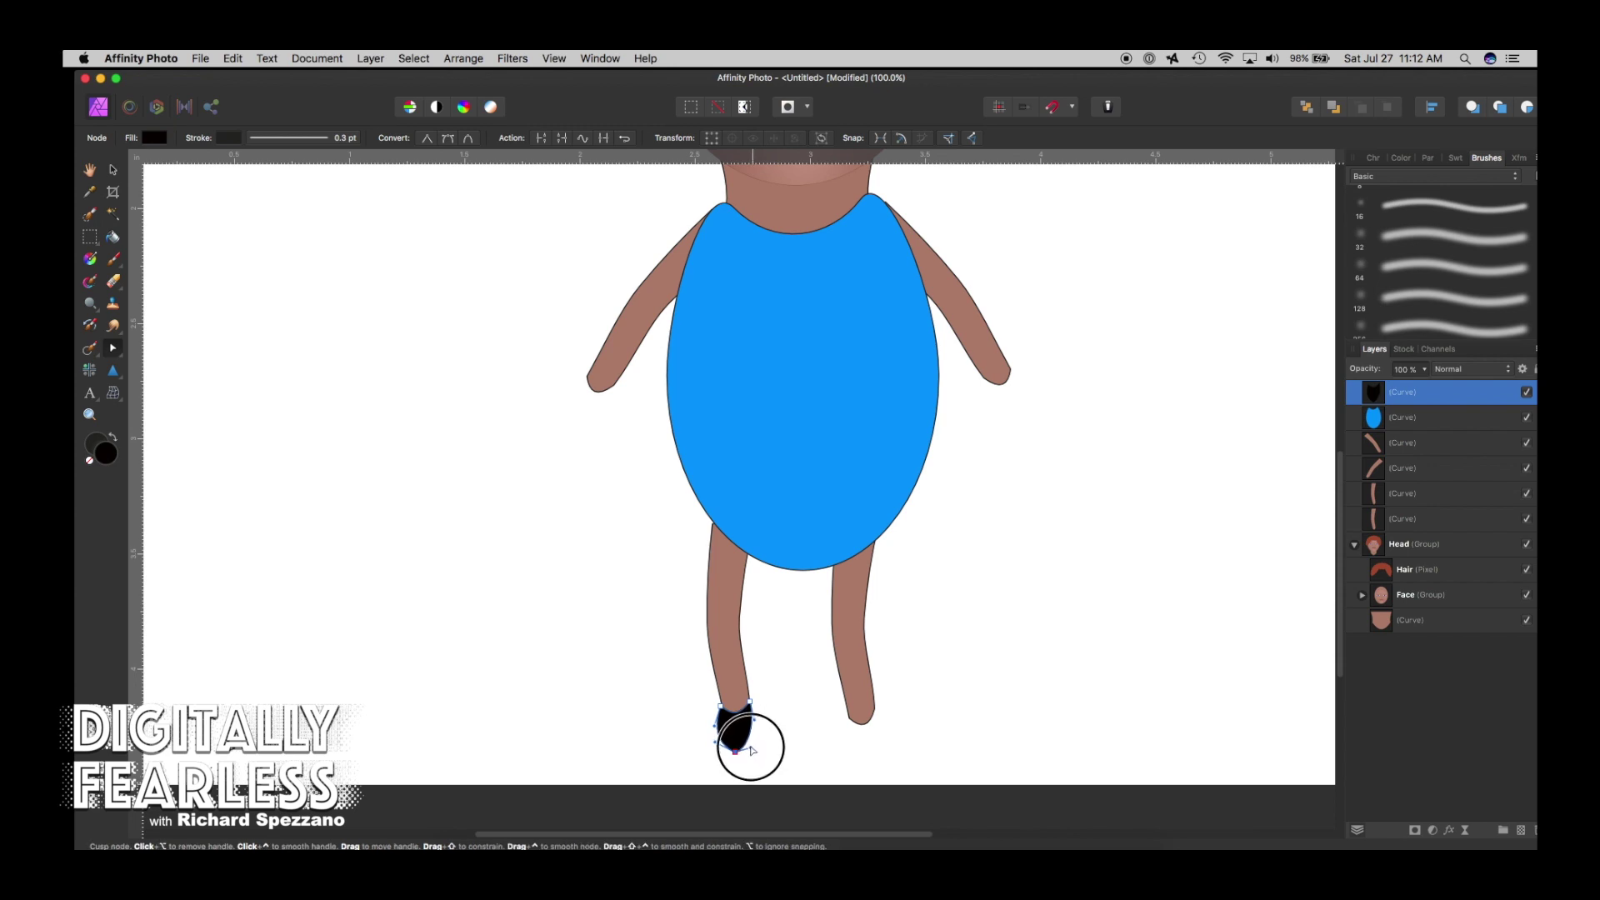
pyautogui.click(714, 742)
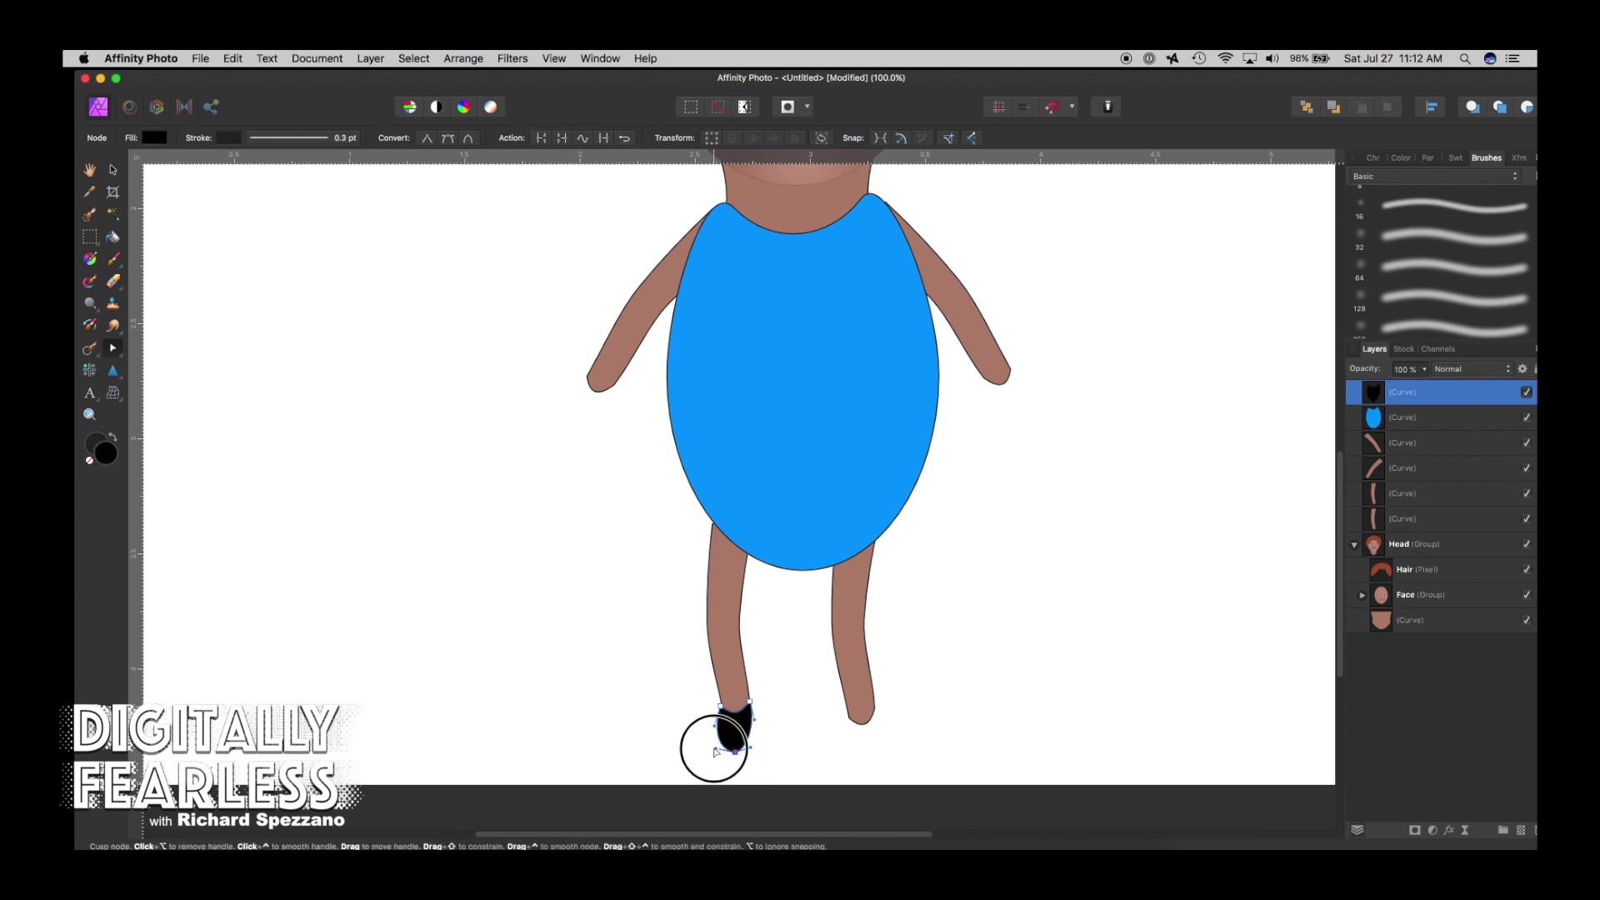
pyautogui.click(783, 756)
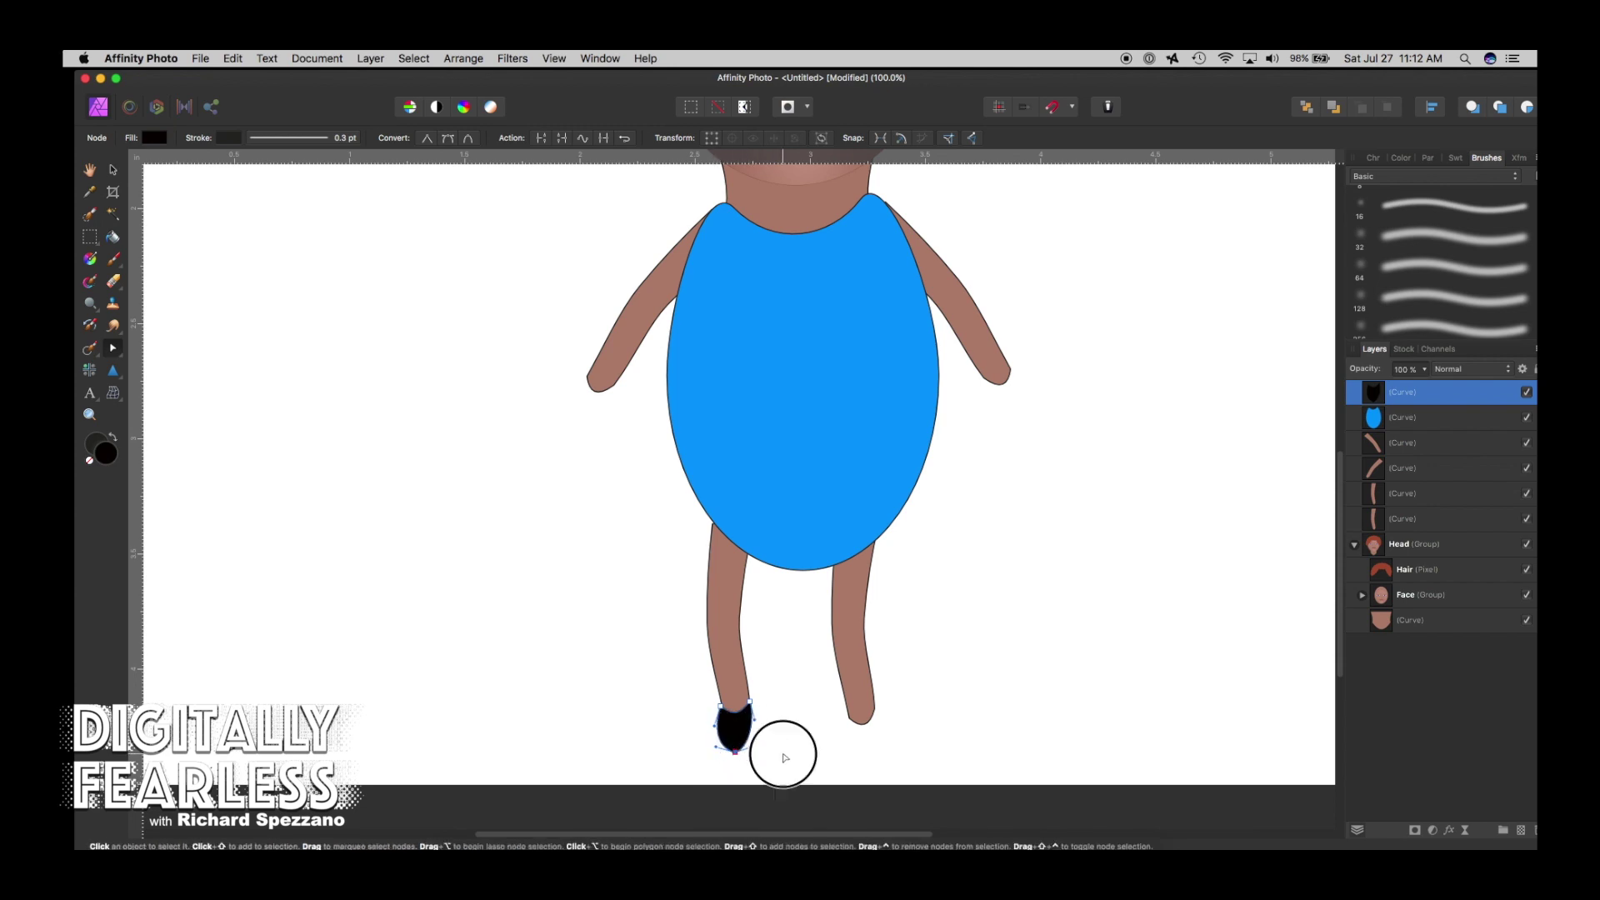
pyautogui.click(741, 739)
# Rename the layer 'Shoe' and duplicate it.
pyautogui.doubleClick(1406, 390)
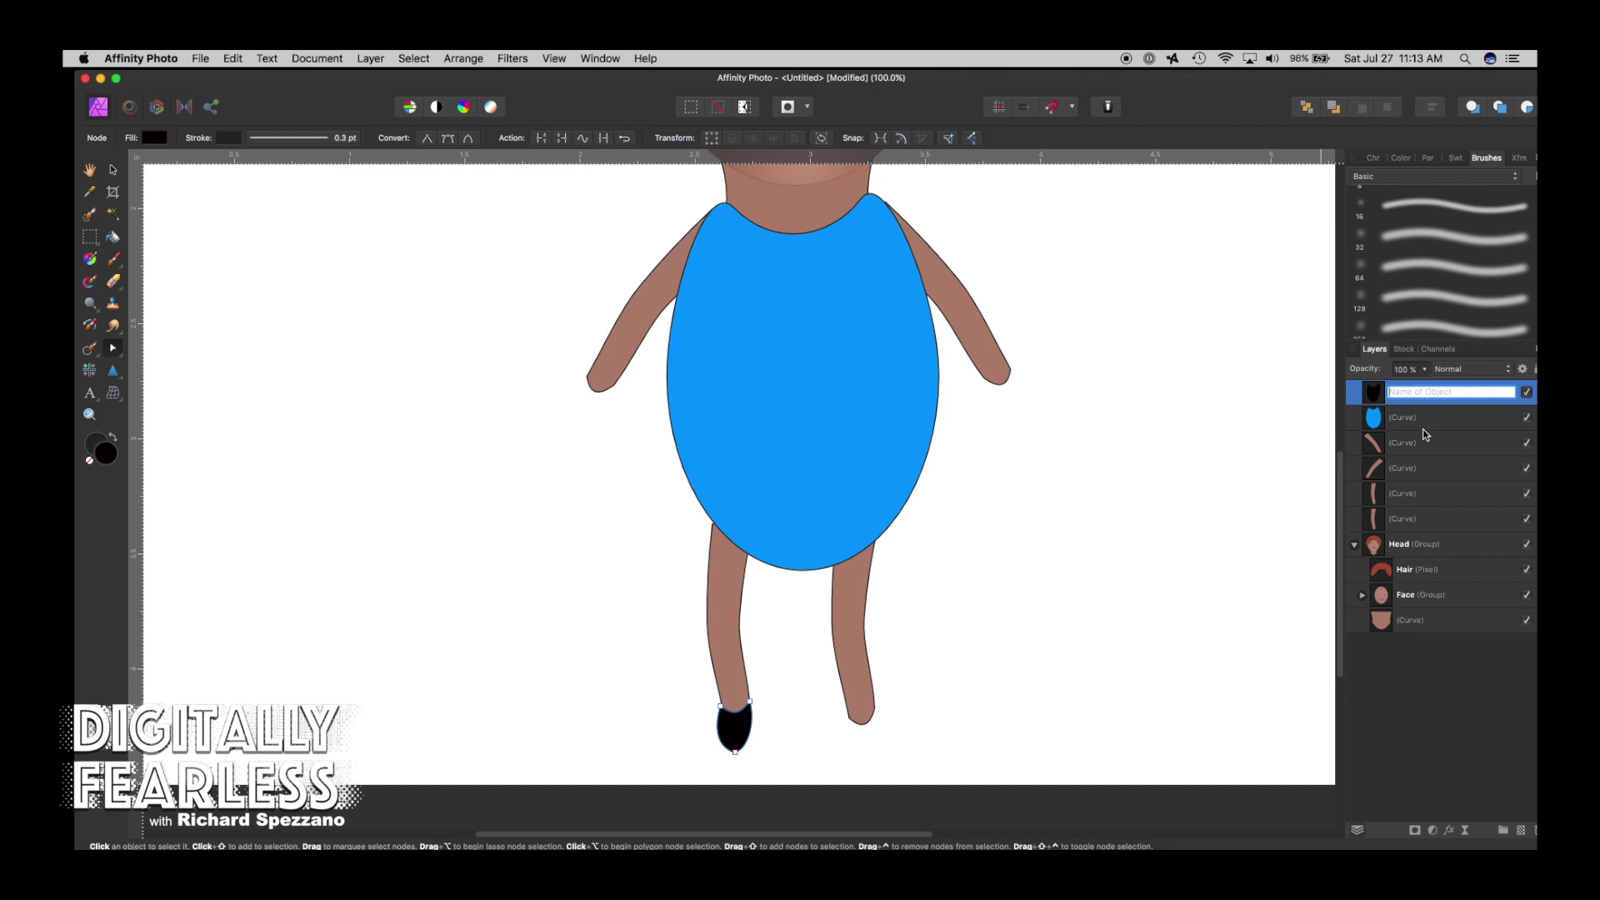
pyautogui.write('Shoe')
pyautogui.press('Return')
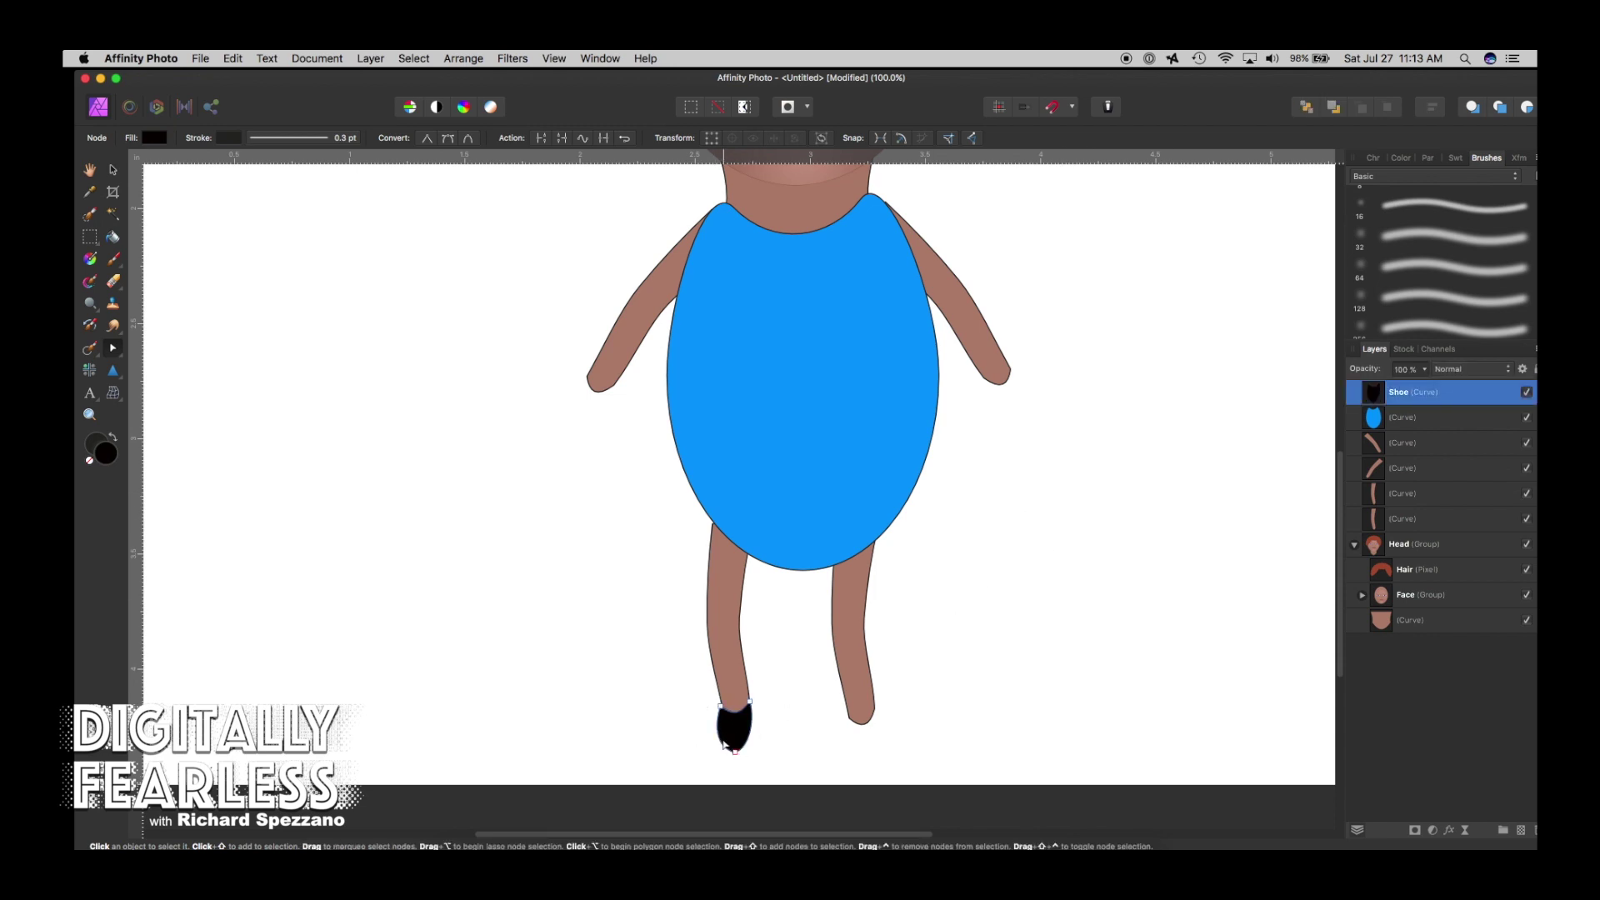
pyautogui.press('super+j')
pyautogui.moveTo(729, 730)
pyautogui.mouseDown()
pyautogui.moveTo(839, 731)
pyautogui.moveTo(733, 736)
pyautogui.mouseUp()
# Place the shoe copy on the right foot, tilted slightly clockwise.
pyautogui.click(779, 741)
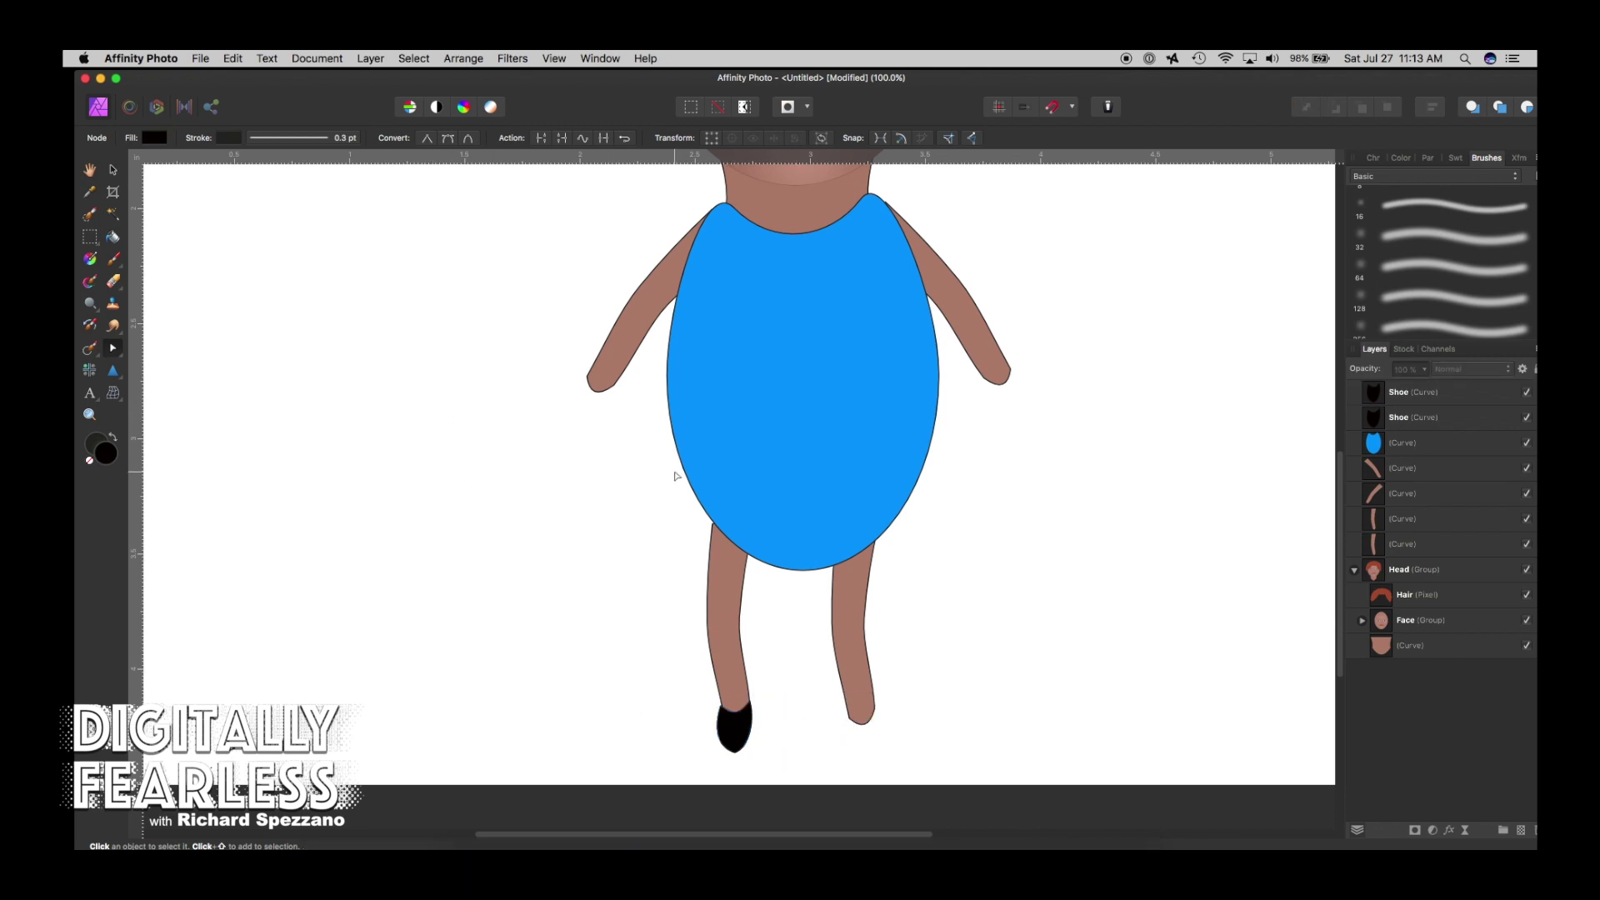
pyautogui.click(114, 171)
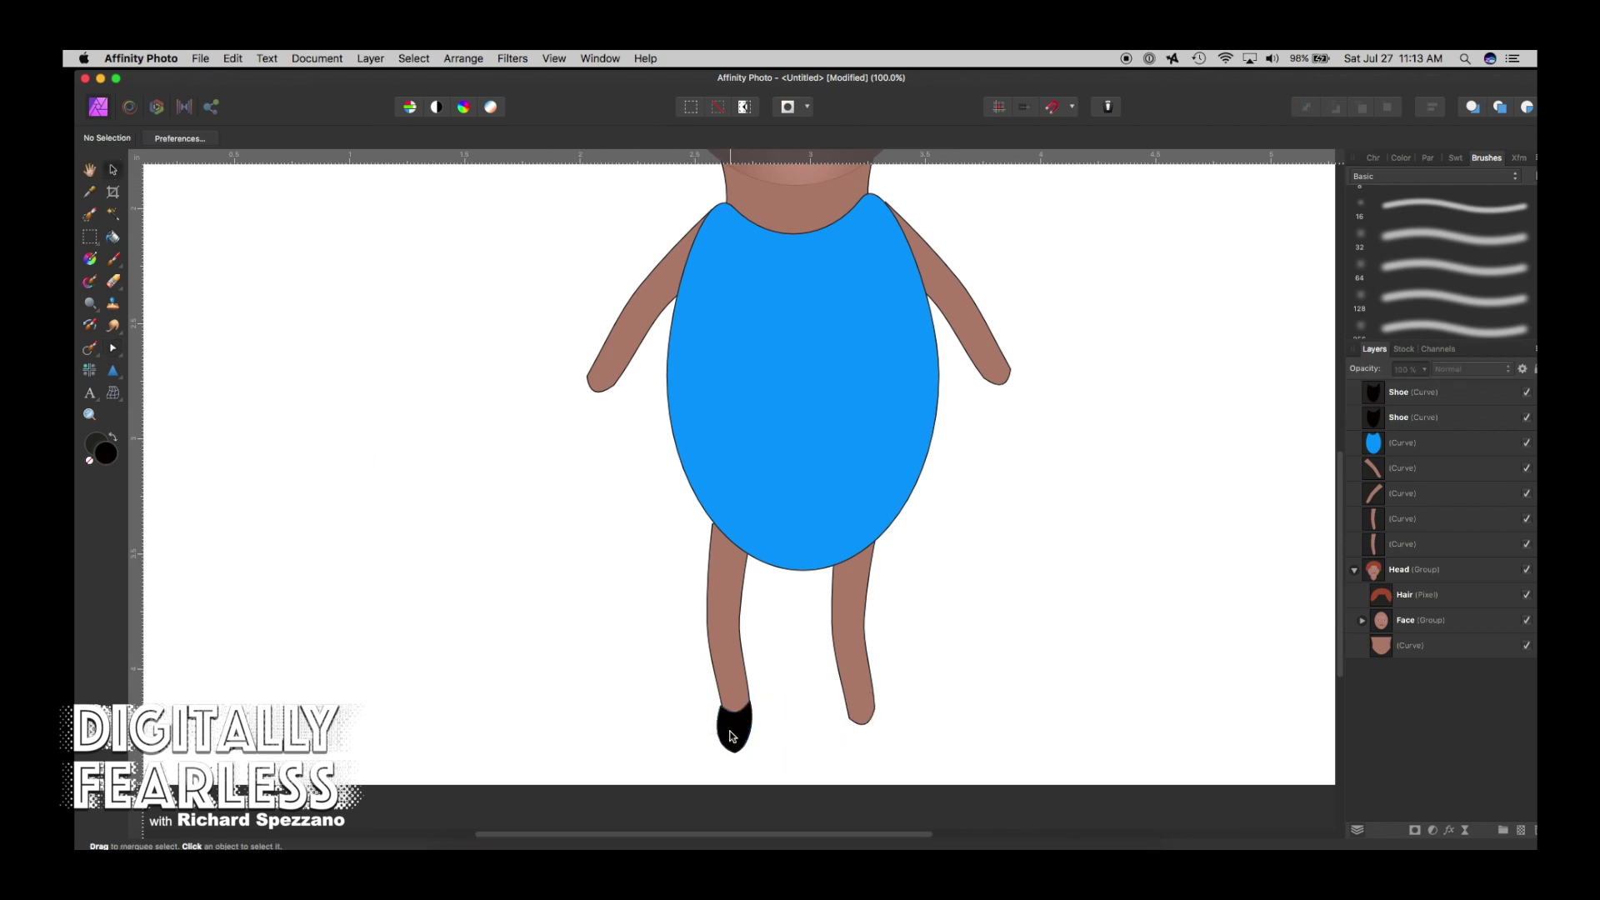
pyautogui.moveTo(732, 736); pyautogui.dragTo(857, 741)
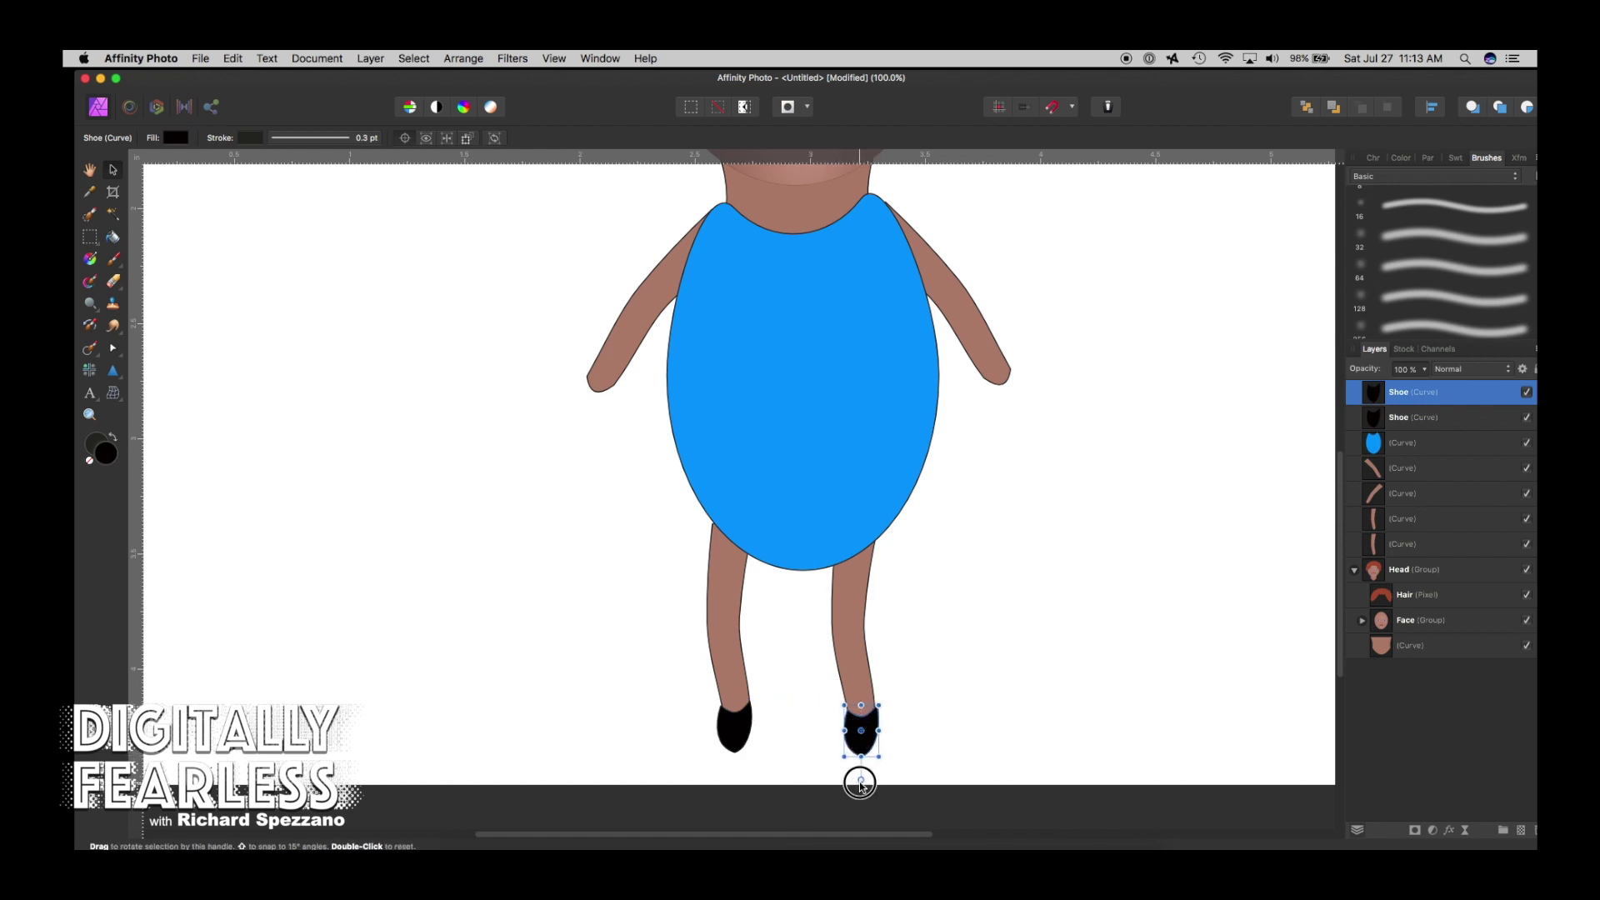
pyautogui.moveTo(861, 783); pyautogui.dragTo(877, 737)
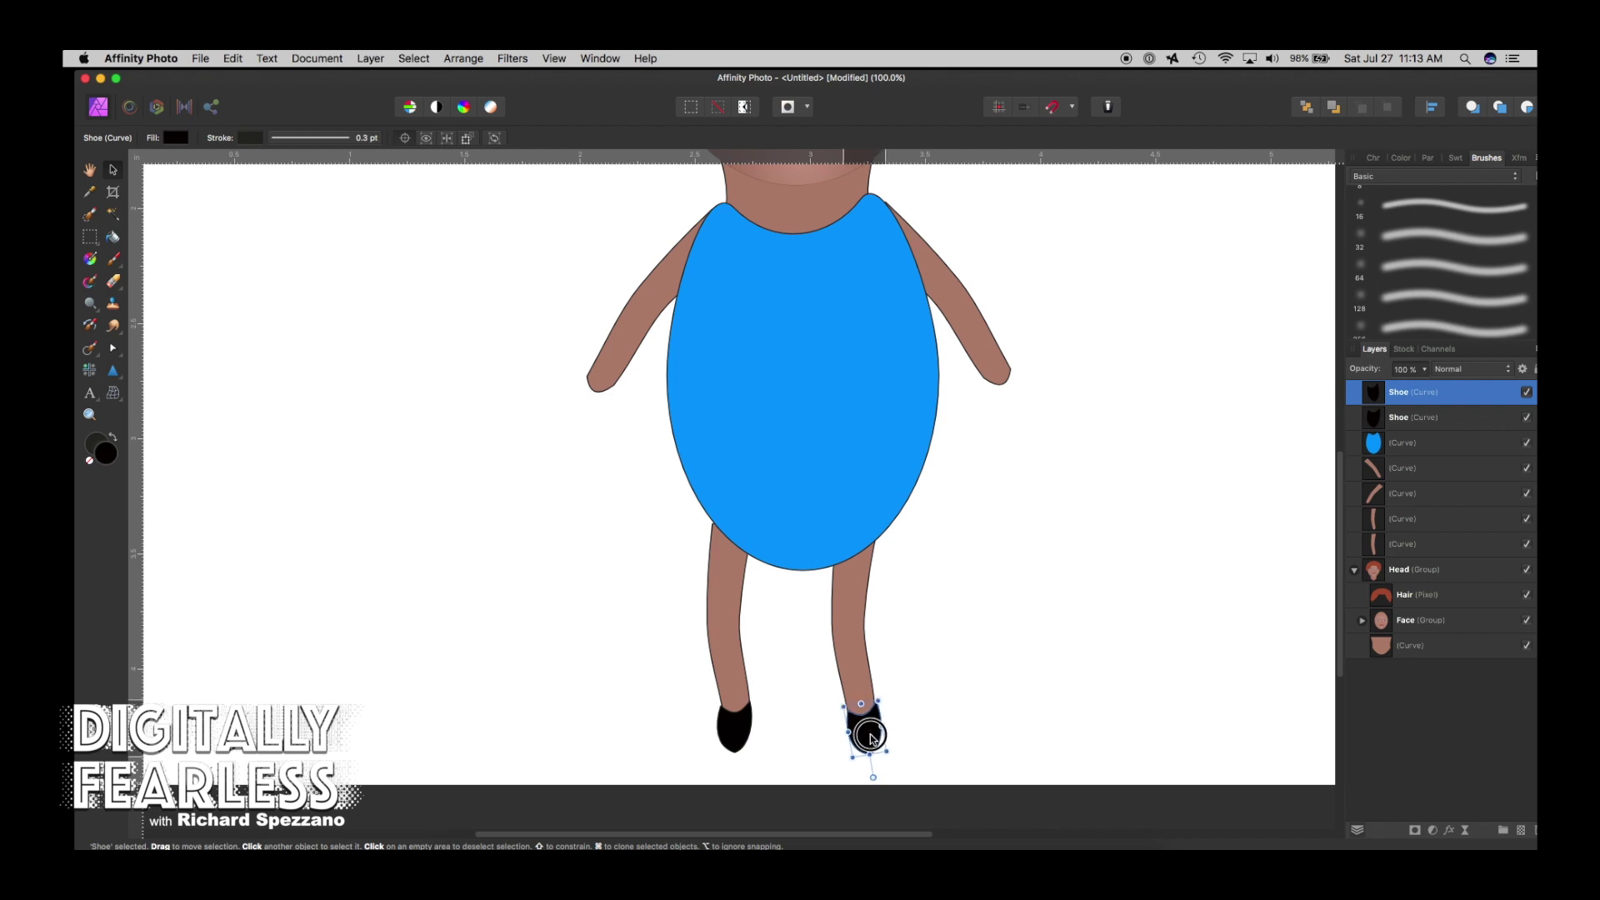
# Draw a small triangle on the blank canvas left of the figure.
pyautogui.click(953, 714)
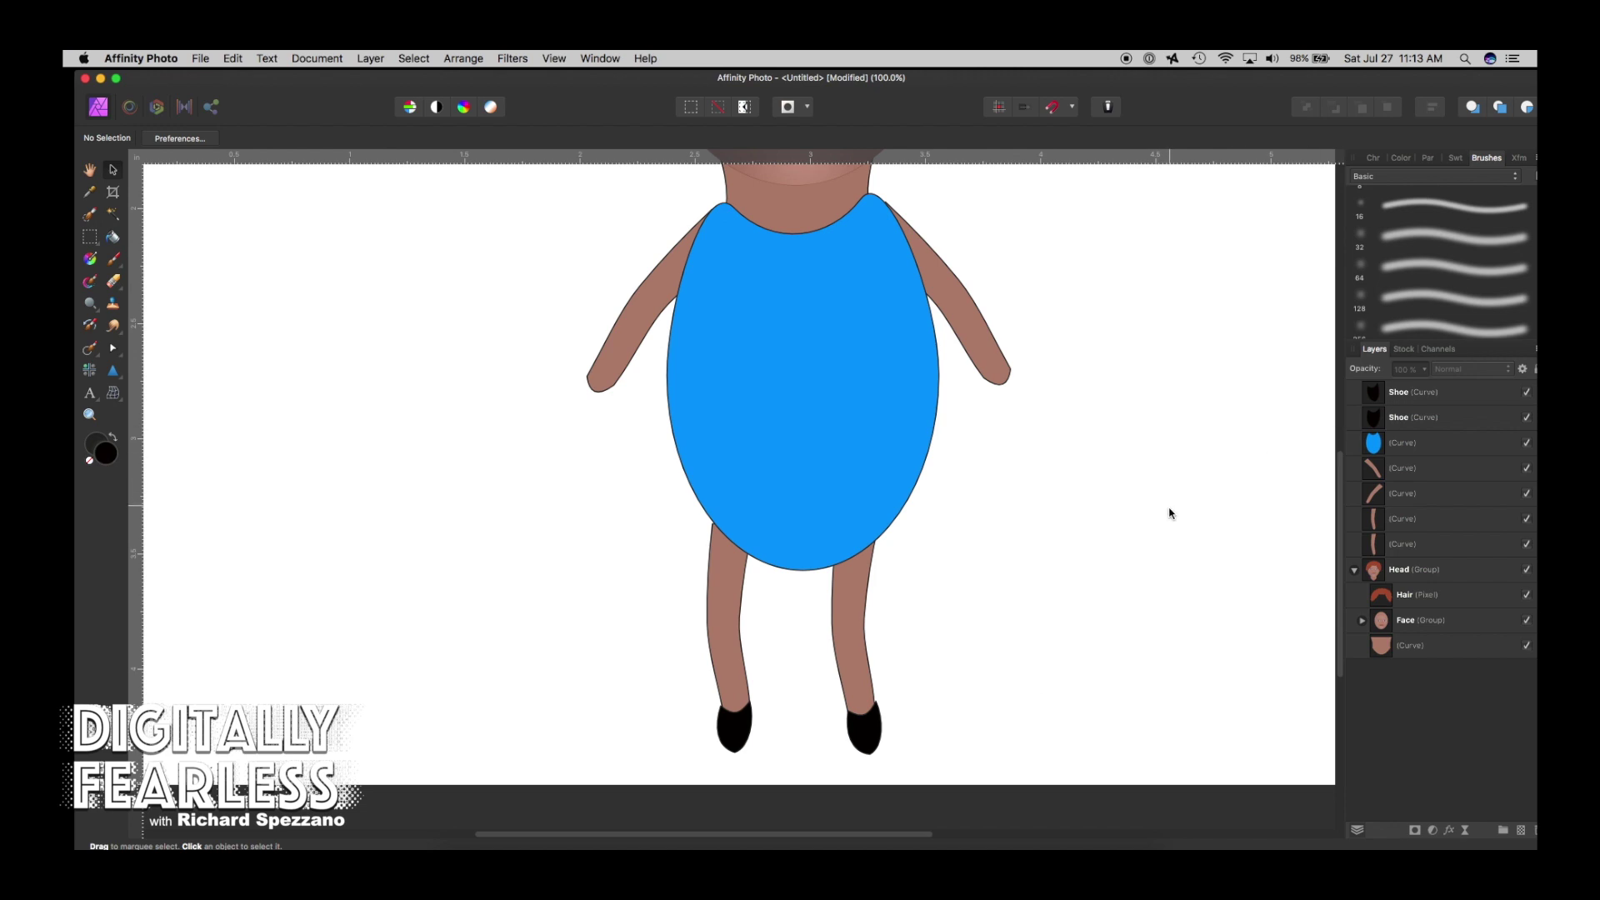
pyautogui.click(113, 370)
pyautogui.moveTo(216, 361); pyautogui.dragTo(545, 435)
# Fill the triangle with skin brown sampled from the arm.
pyautogui.click(109, 169)
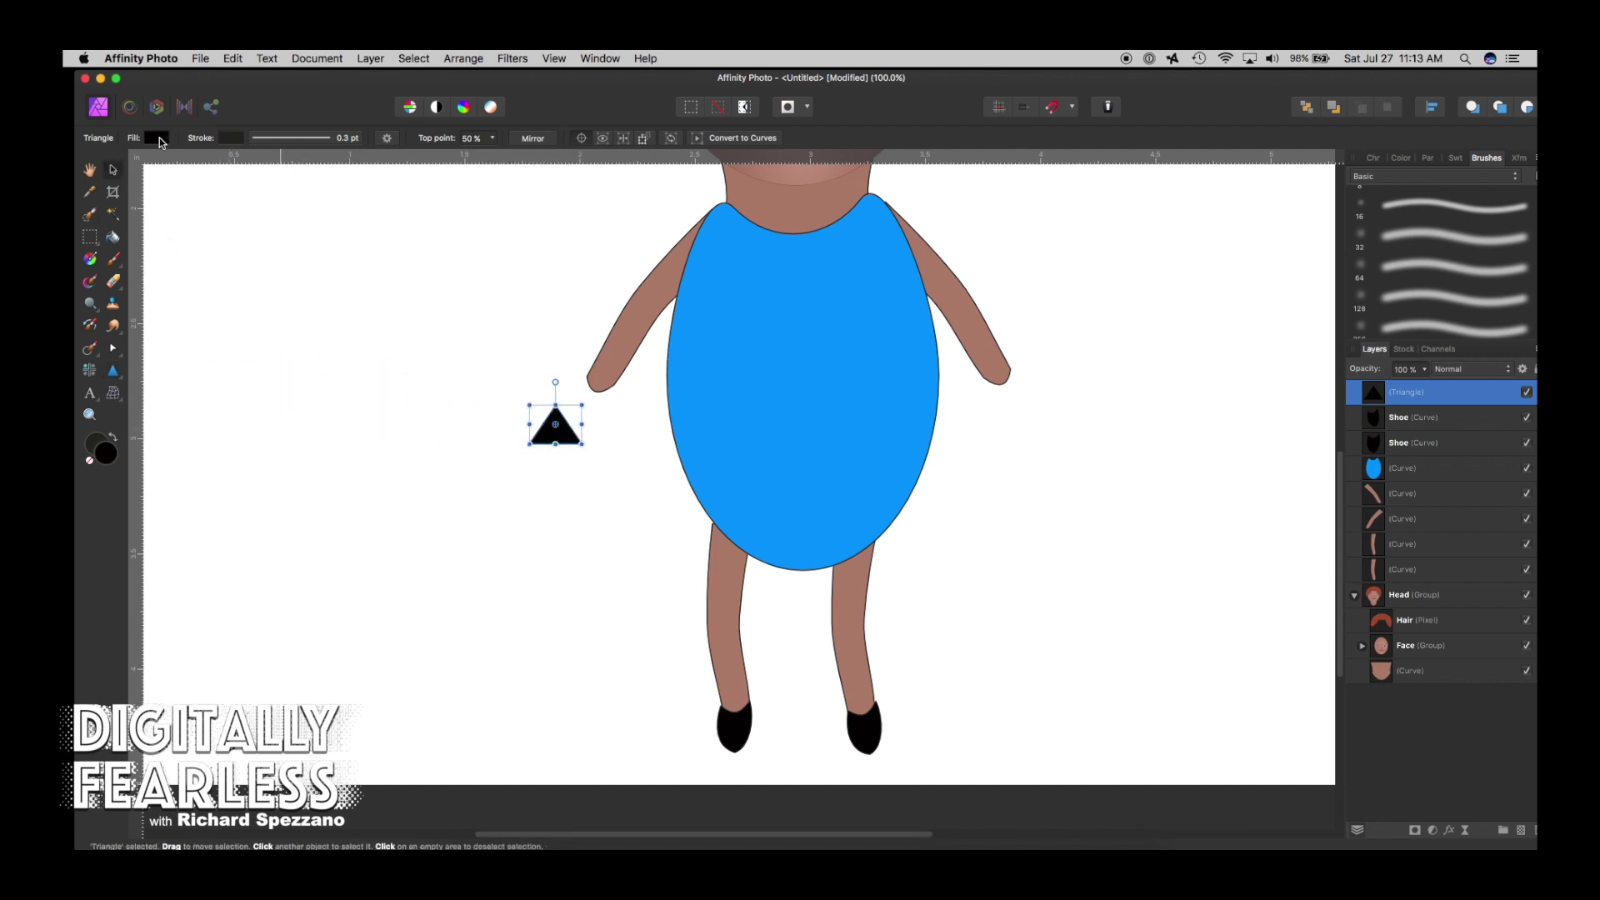
pyautogui.click(156, 138)
pyautogui.moveTo(347, 164); pyautogui.dragTo(628, 314)
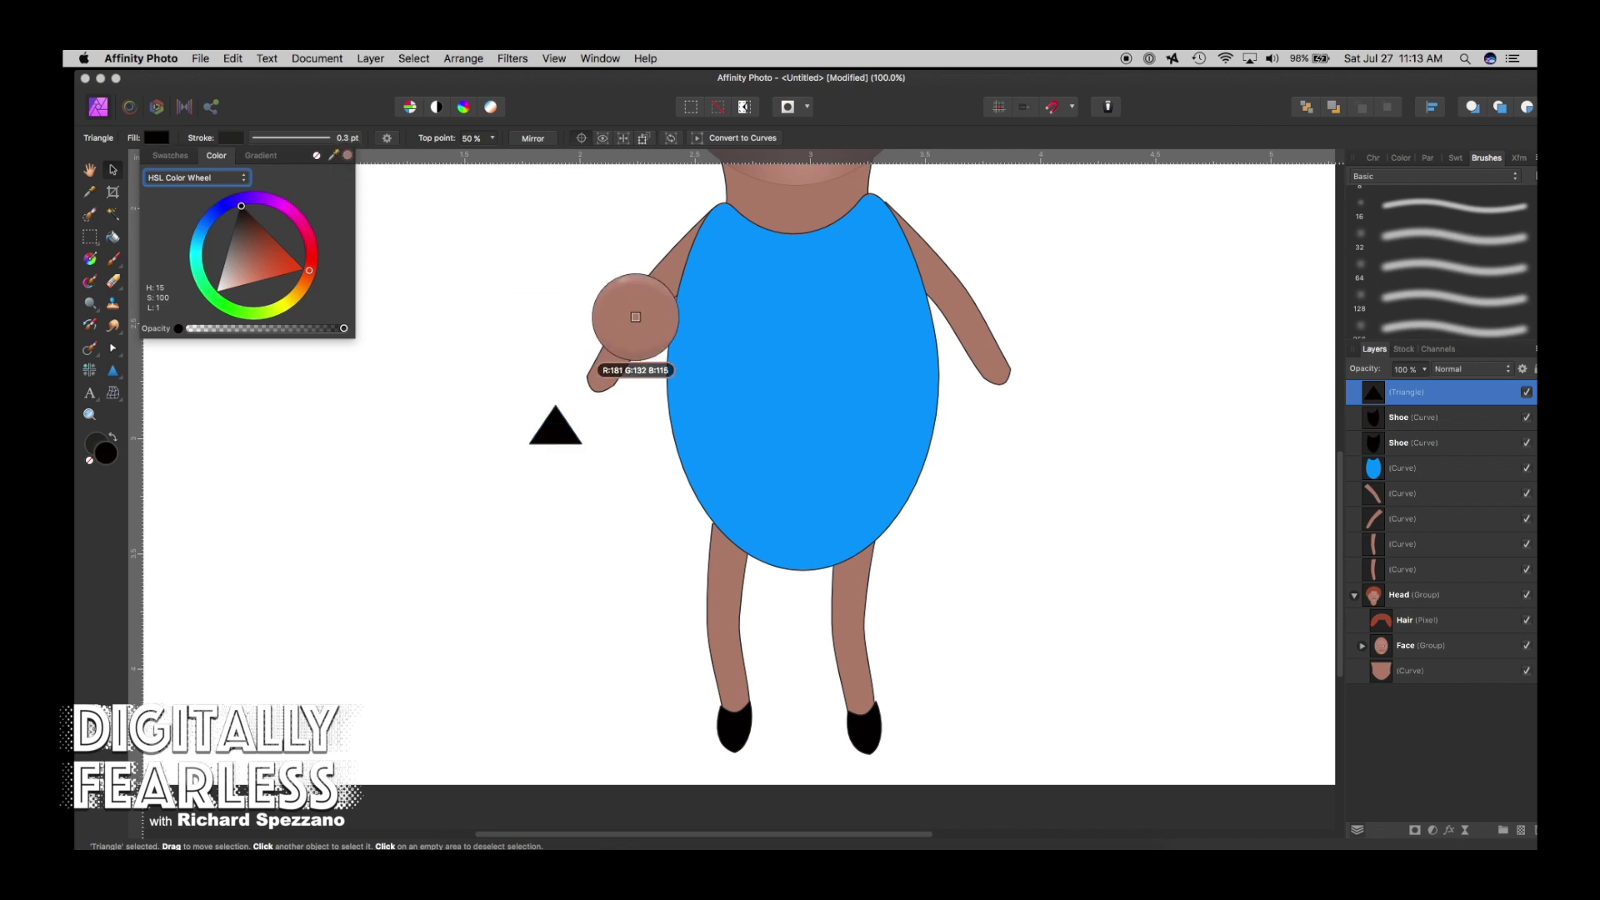
pyautogui.click(348, 155)
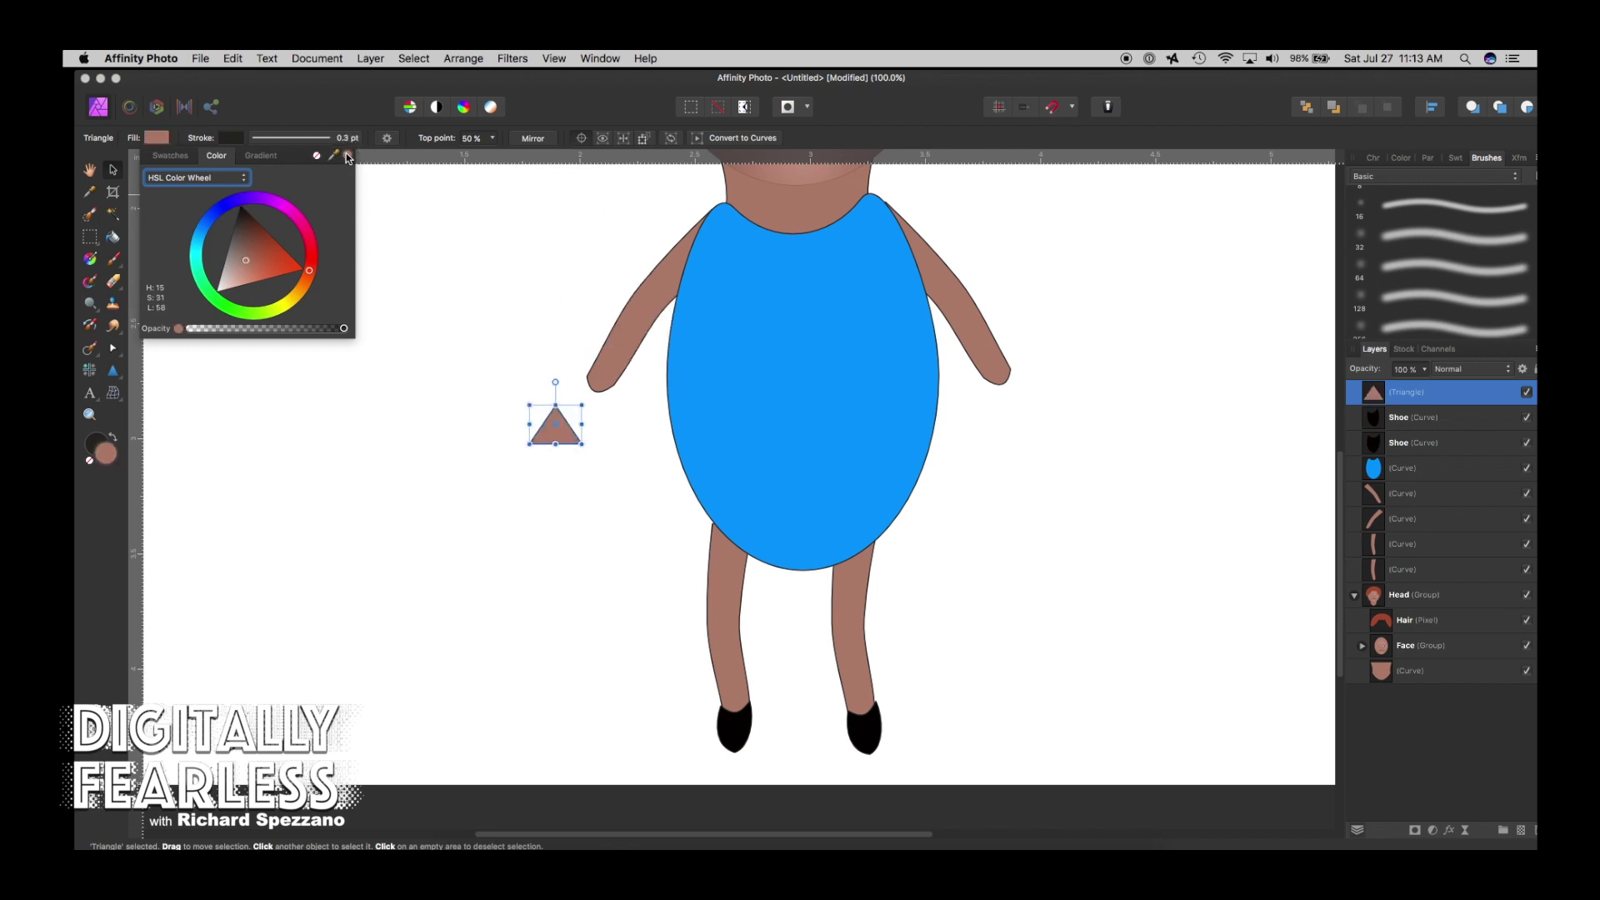
pyautogui.click(114, 175)
# Rotate the triangle onto the left arm's end and convert it to curves.
pyautogui.moveTo(549, 439)
pyautogui.mouseDown()
pyautogui.moveTo(570, 403)
pyautogui.moveTo(556, 418)
pyautogui.mouseUp()
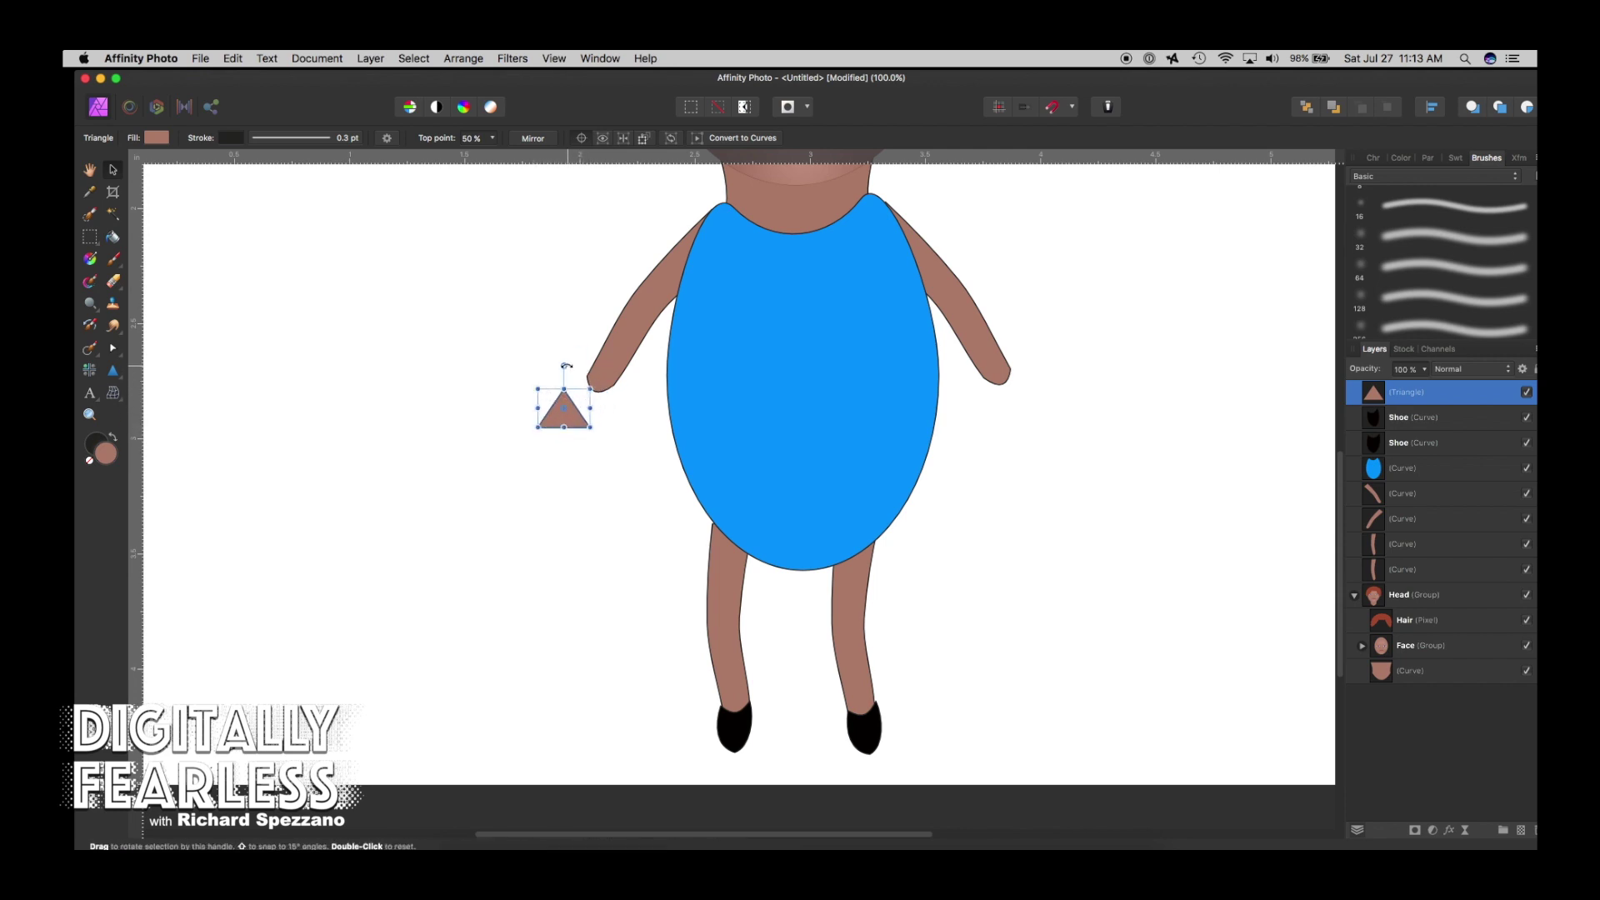
pyautogui.moveTo(551, 364); pyautogui.dragTo(589, 408)
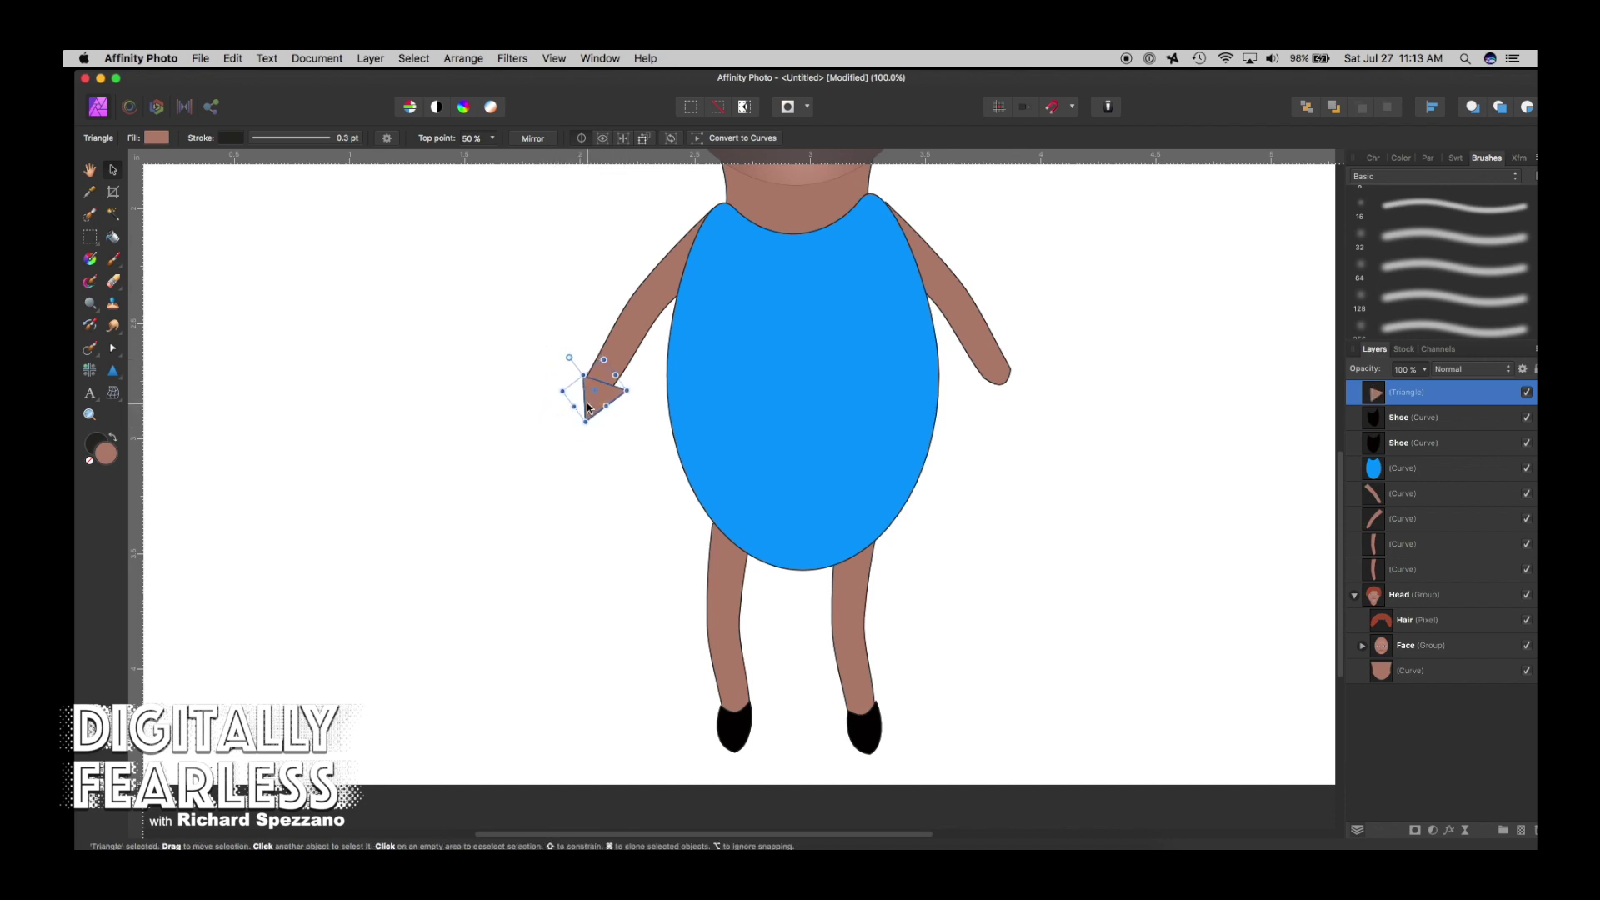
pyautogui.click(701, 140)
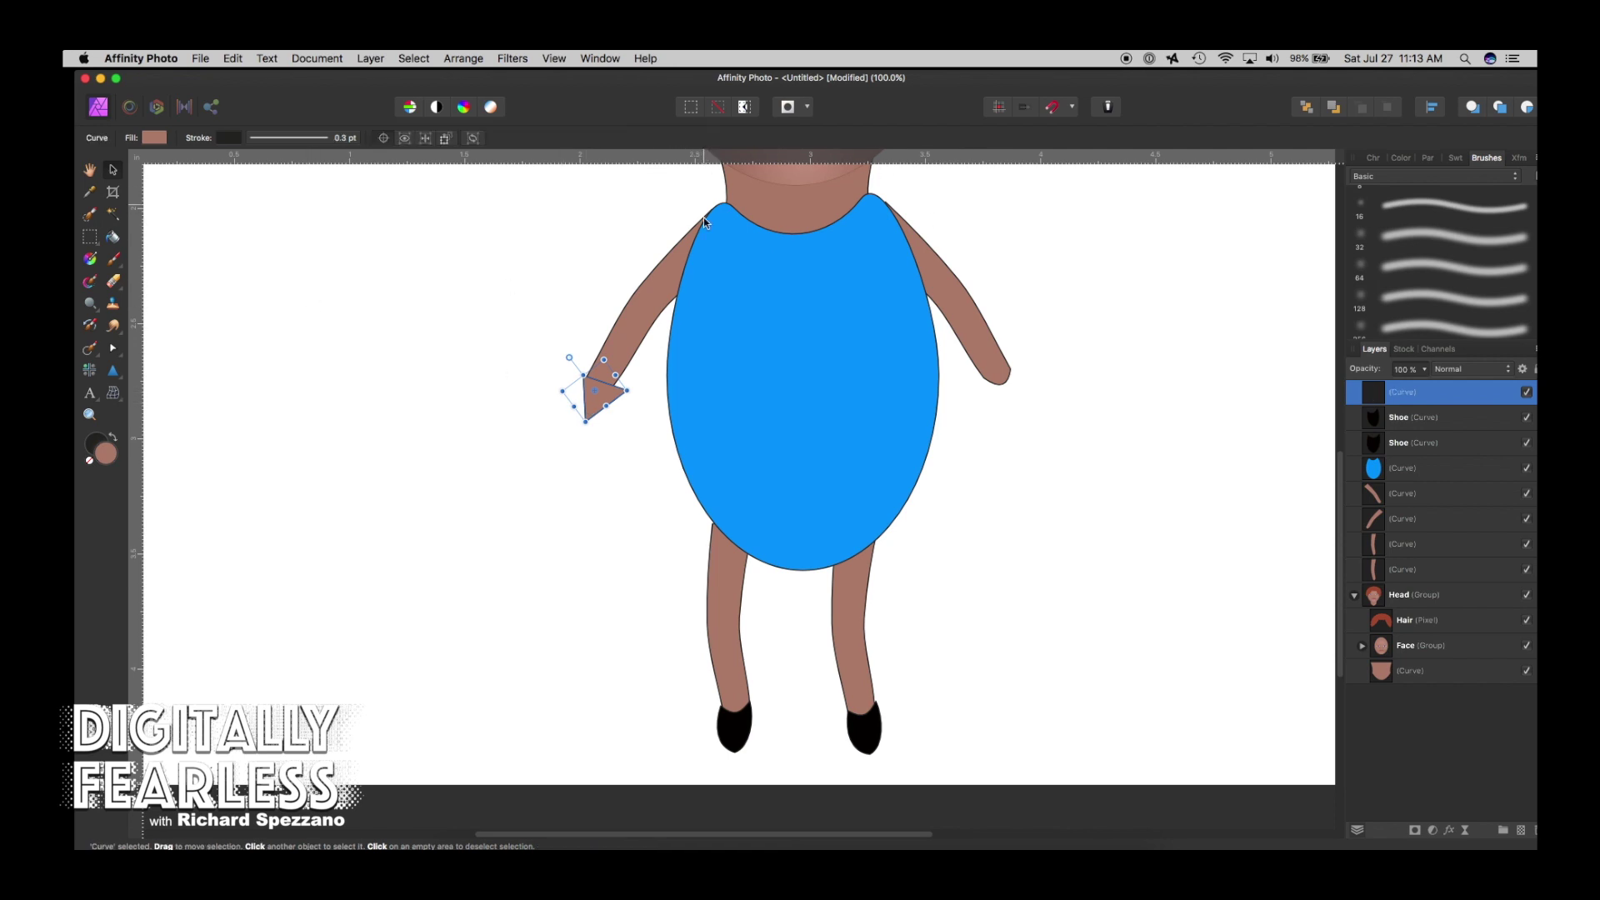
pyautogui.click(115, 349)
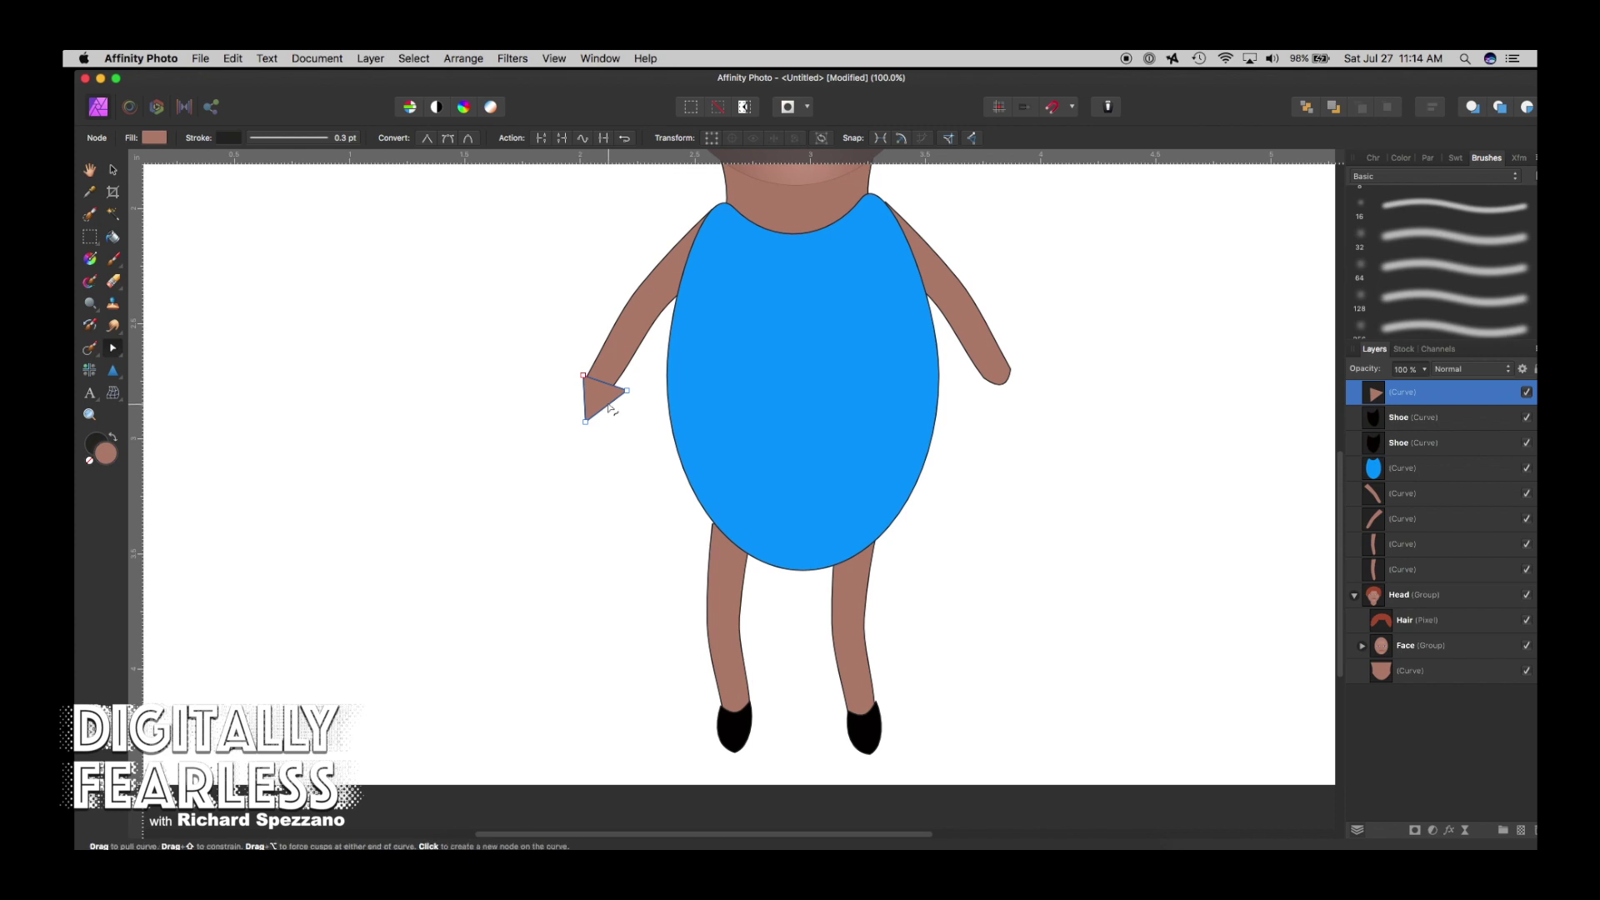
# Bend the brown triangle's edges into a hooked hand and start renaming its layer.
pyautogui.moveTo(605, 406)
pyautogui.mouseDown()
pyautogui.moveTo(625, 386)
pyautogui.moveTo(579, 398)
pyautogui.moveTo(587, 373)
pyautogui.moveTo(574, 402)
pyautogui.moveTo(614, 408)
pyautogui.mouseUp()
pyautogui.click(482, 411)
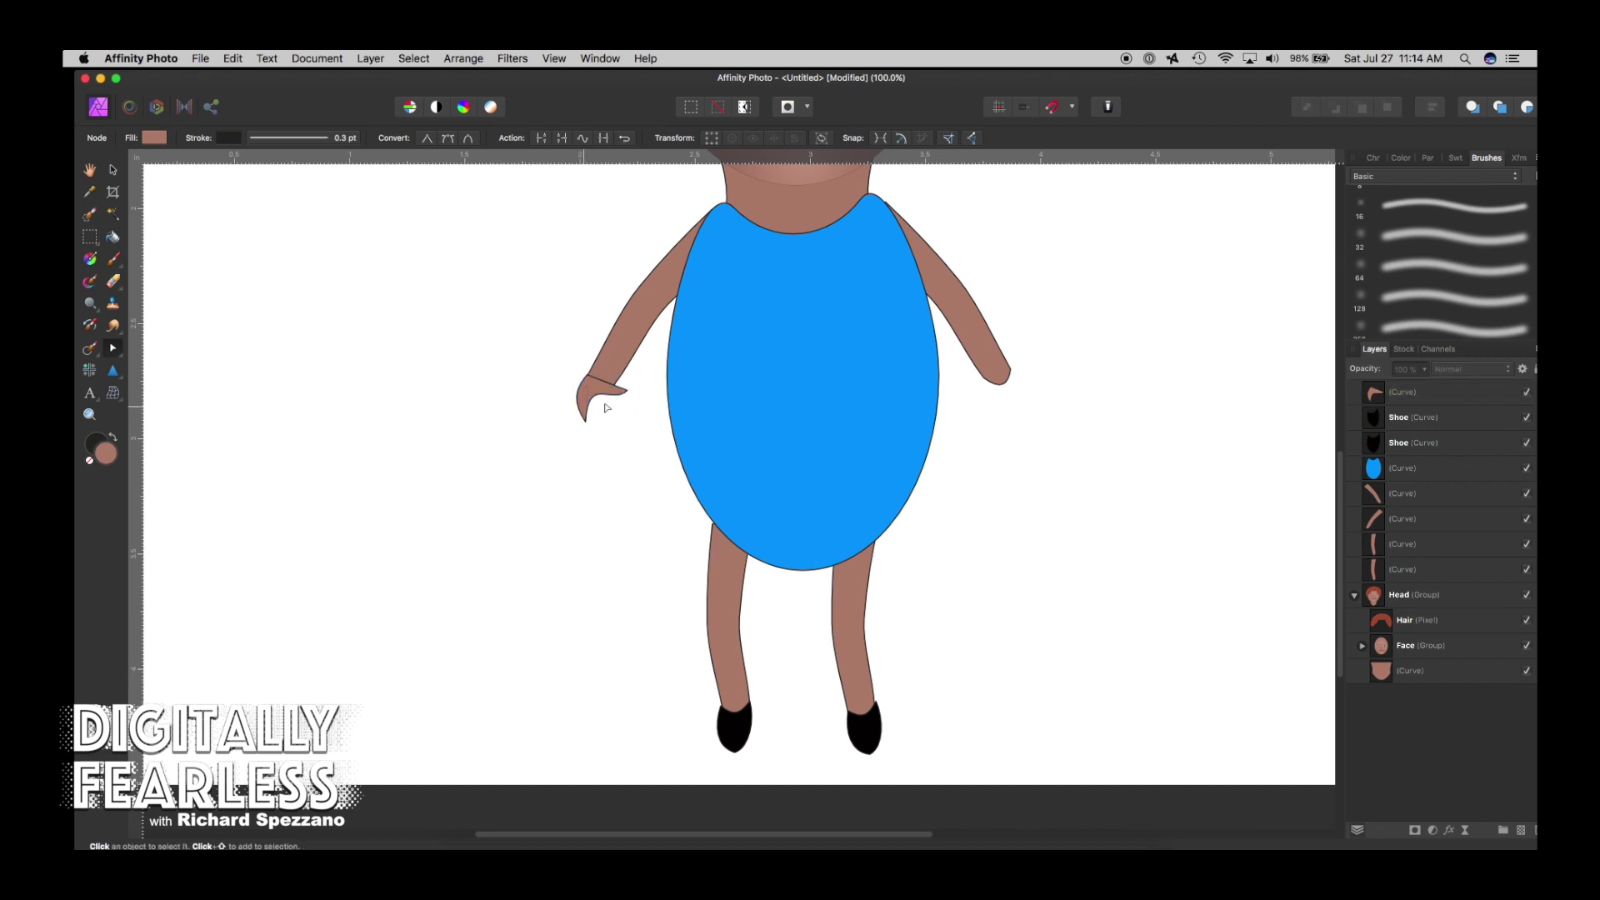
pyautogui.click(120, 169)
pyautogui.click(606, 398)
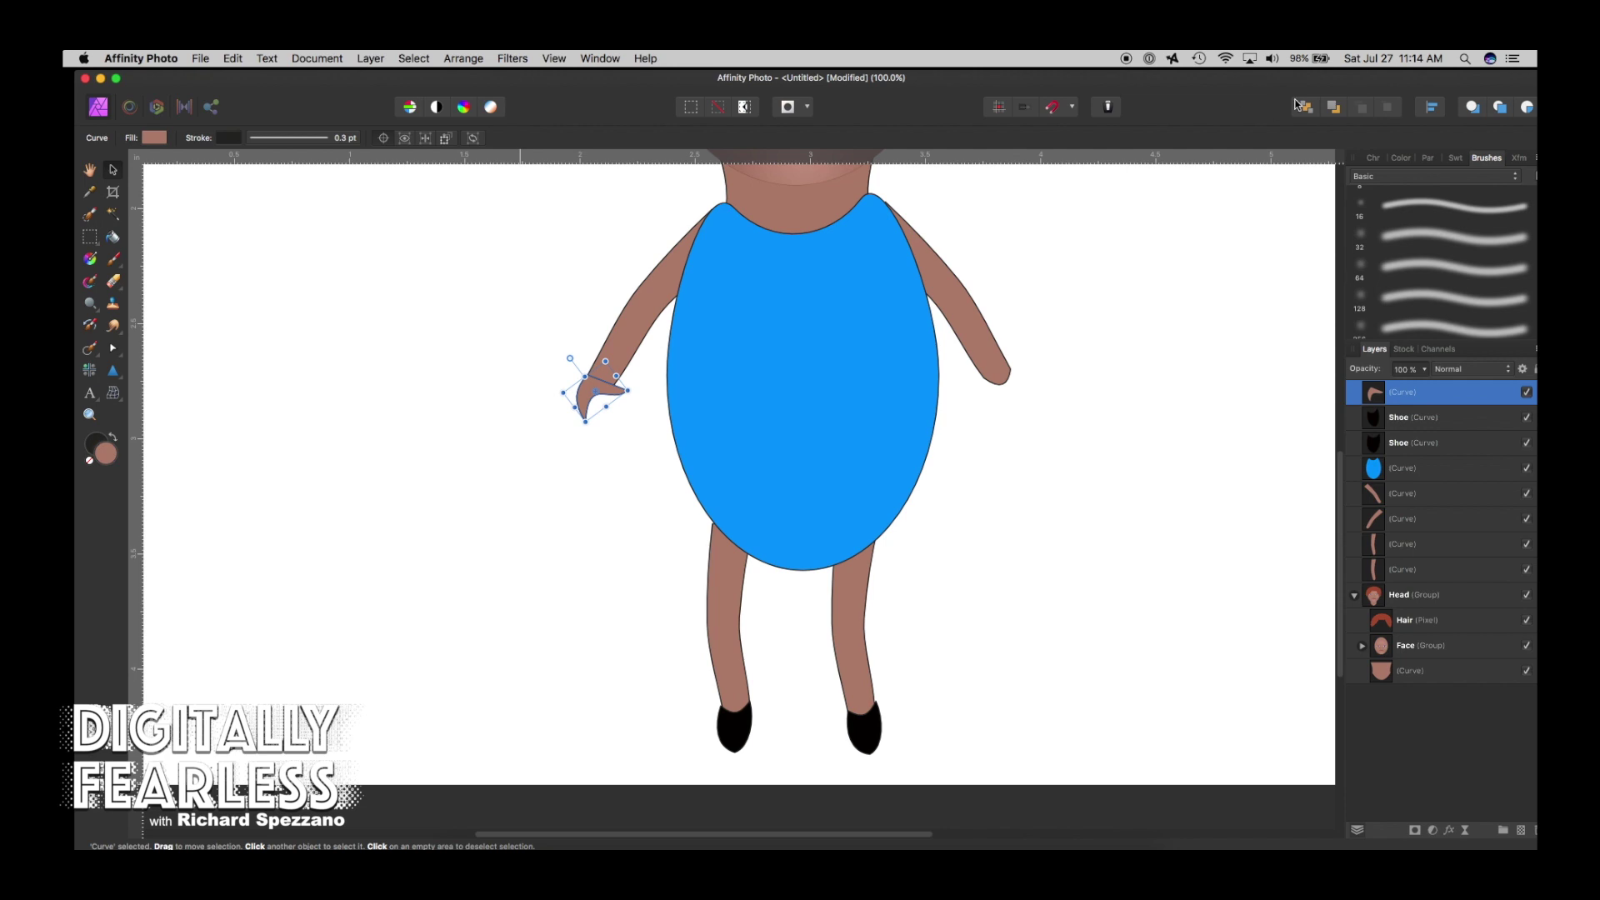
pyautogui.doubleClick(1408, 395)
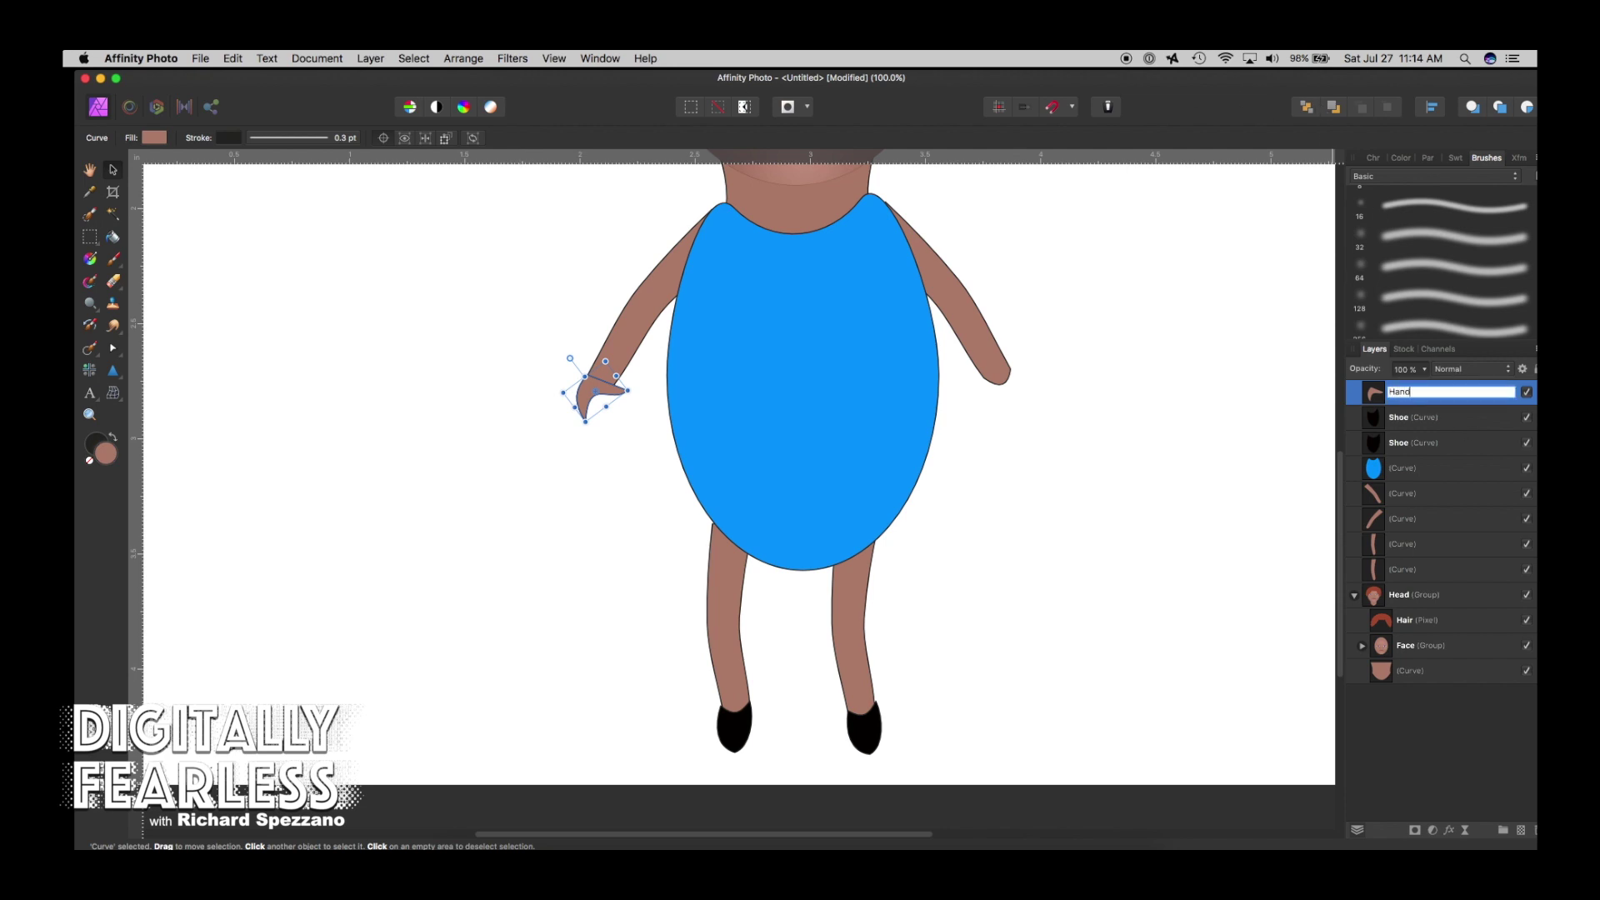
# Name the layer 'Hand', then clone it, flipped horizontally, onto the right arm's end.
pyautogui.press('Return')
pyautogui.click(588, 387)
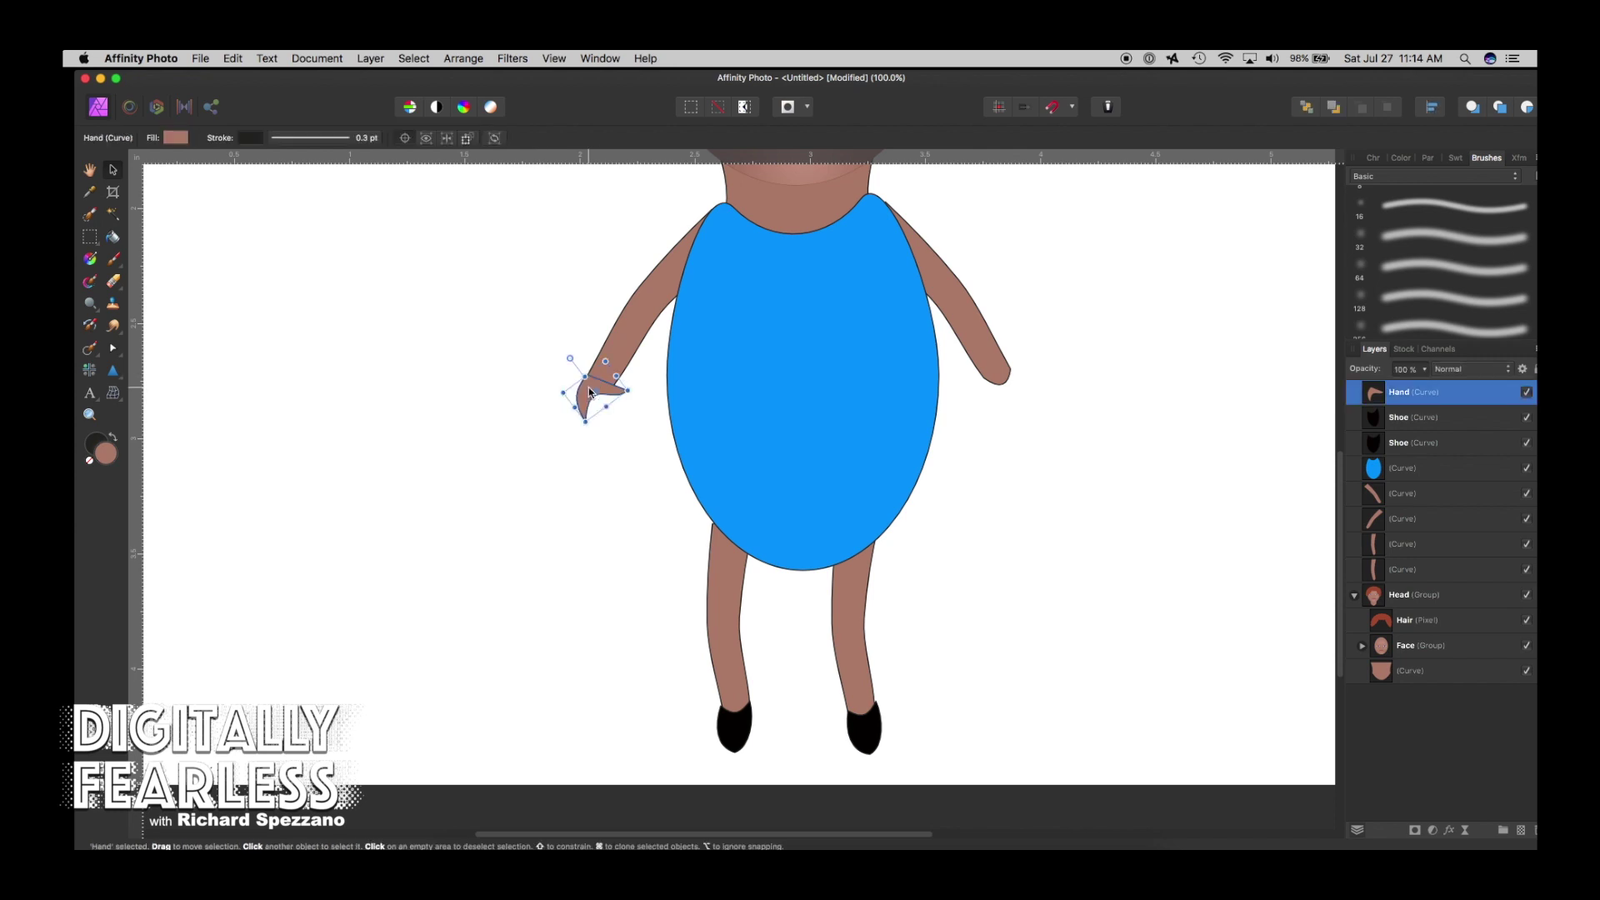
pyautogui.moveTo(588, 389)
pyautogui.mouseDown()
pyautogui.moveTo(1053, 400)
pyautogui.moveTo(1036, 404)
pyautogui.mouseUp()
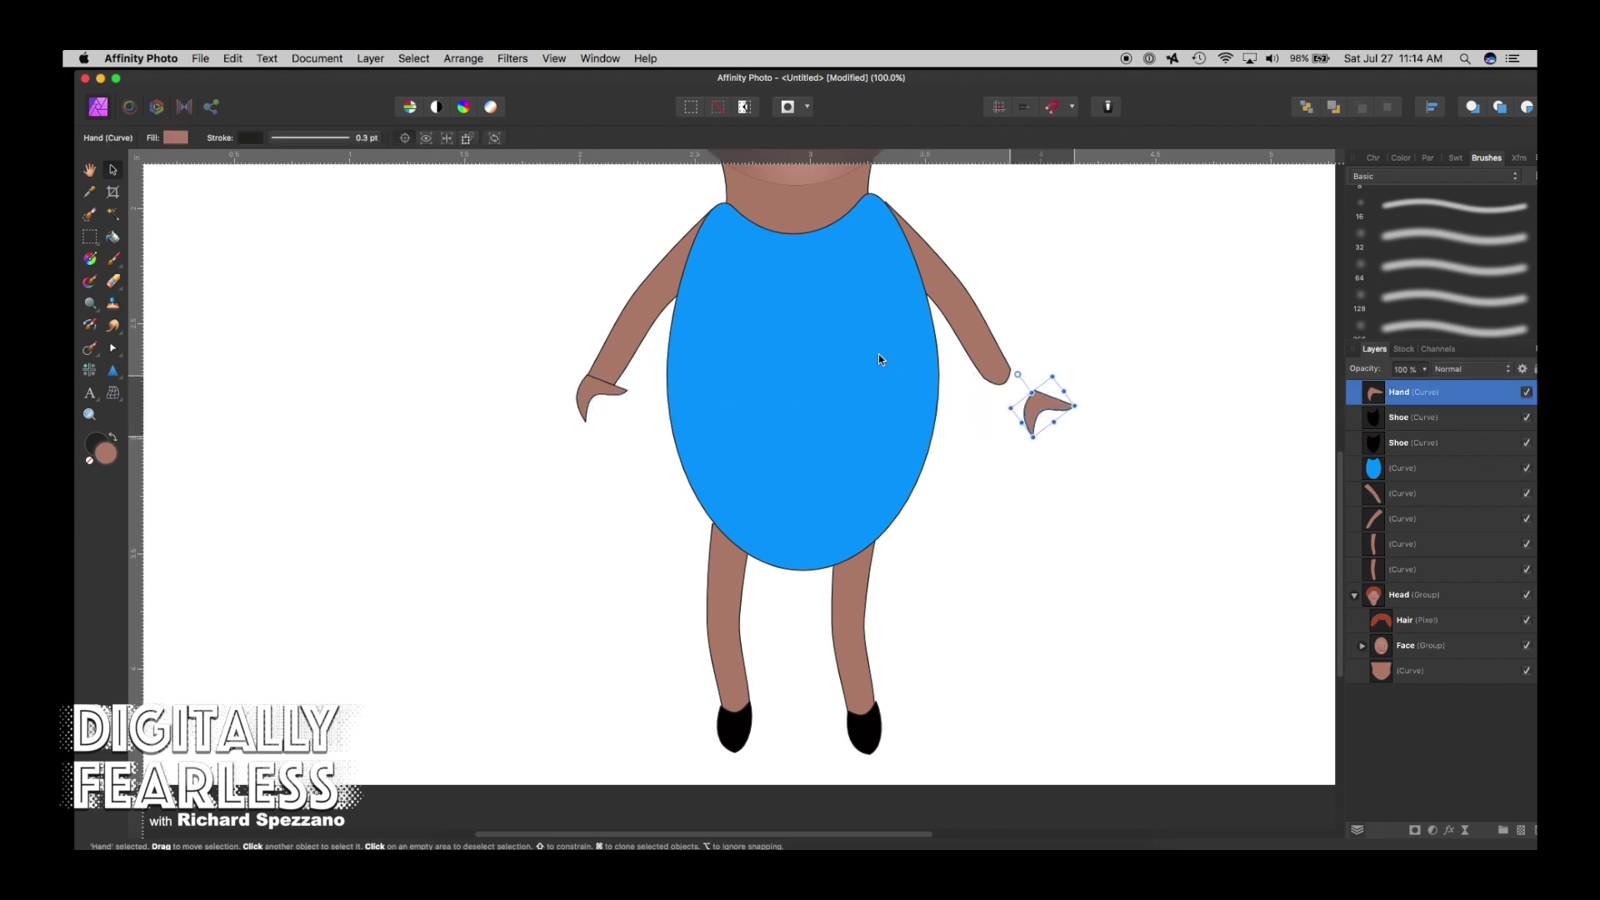
pyautogui.click(464, 59)
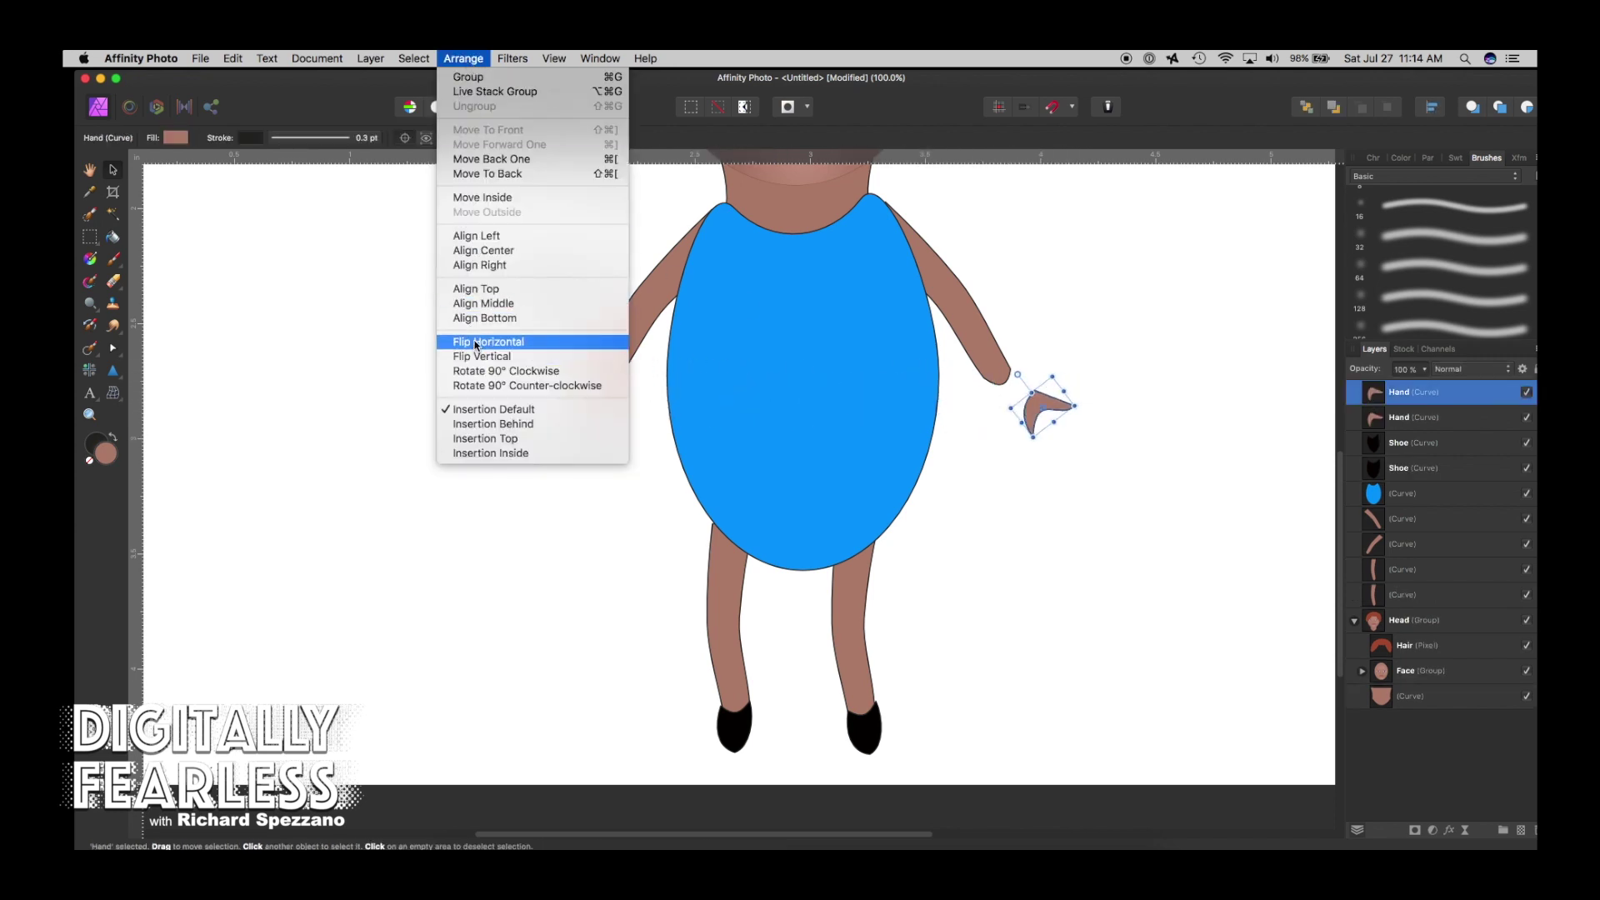
pyautogui.click(479, 343)
pyautogui.moveTo(1048, 404); pyautogui.dragTo(1003, 380)
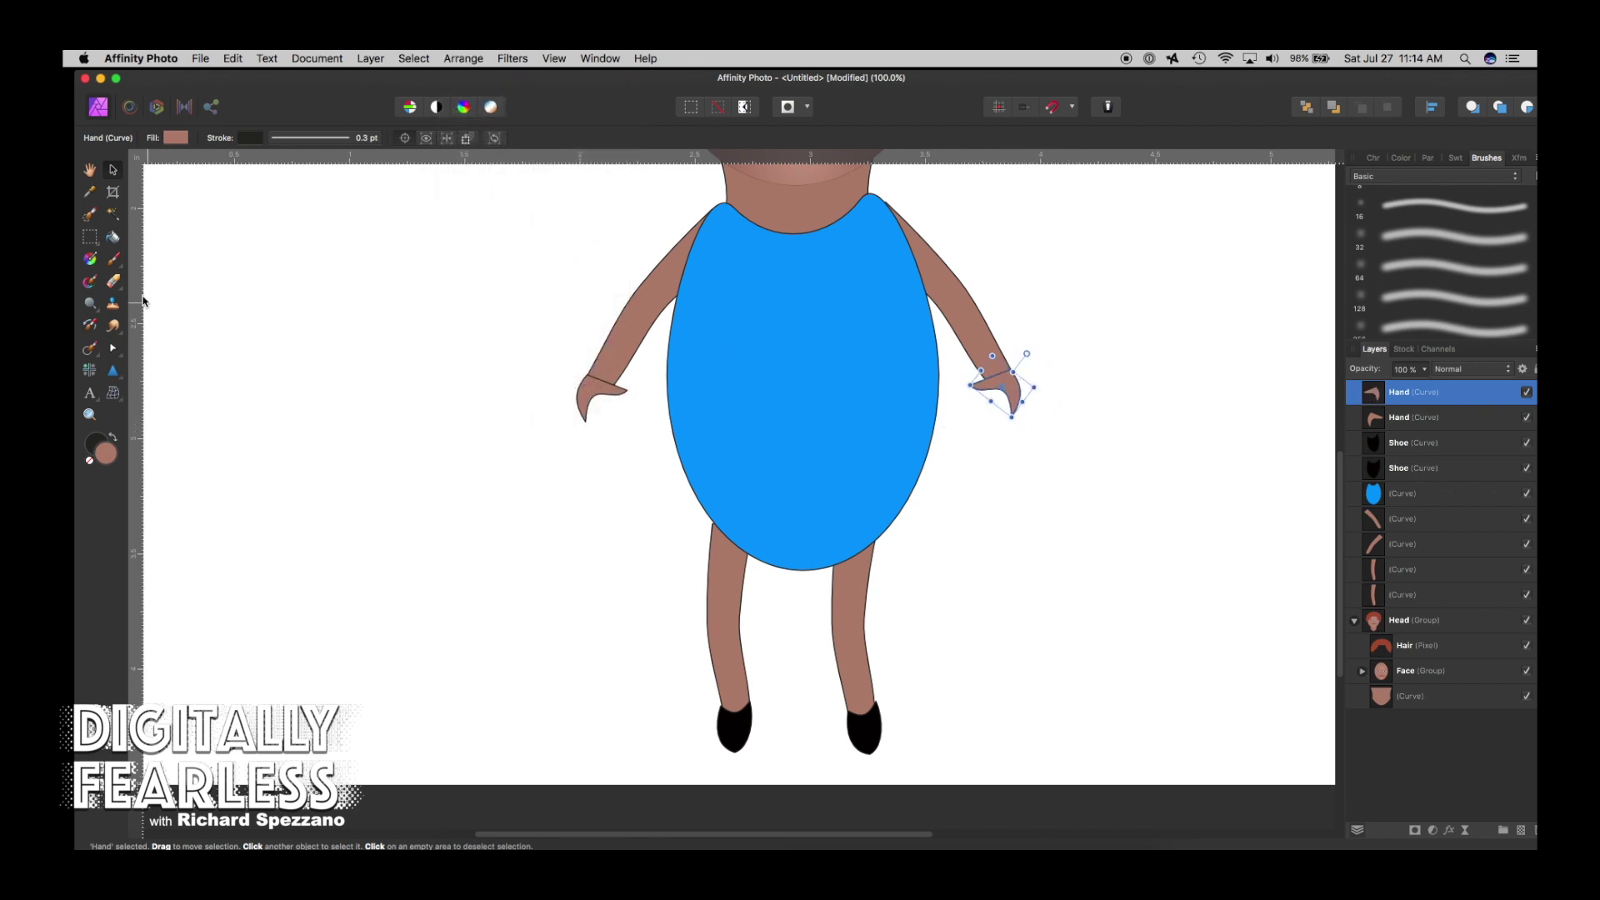
# Check the body, left leg and left shoe, then zoom out to the whole figure.
pyautogui.click(715, 343)
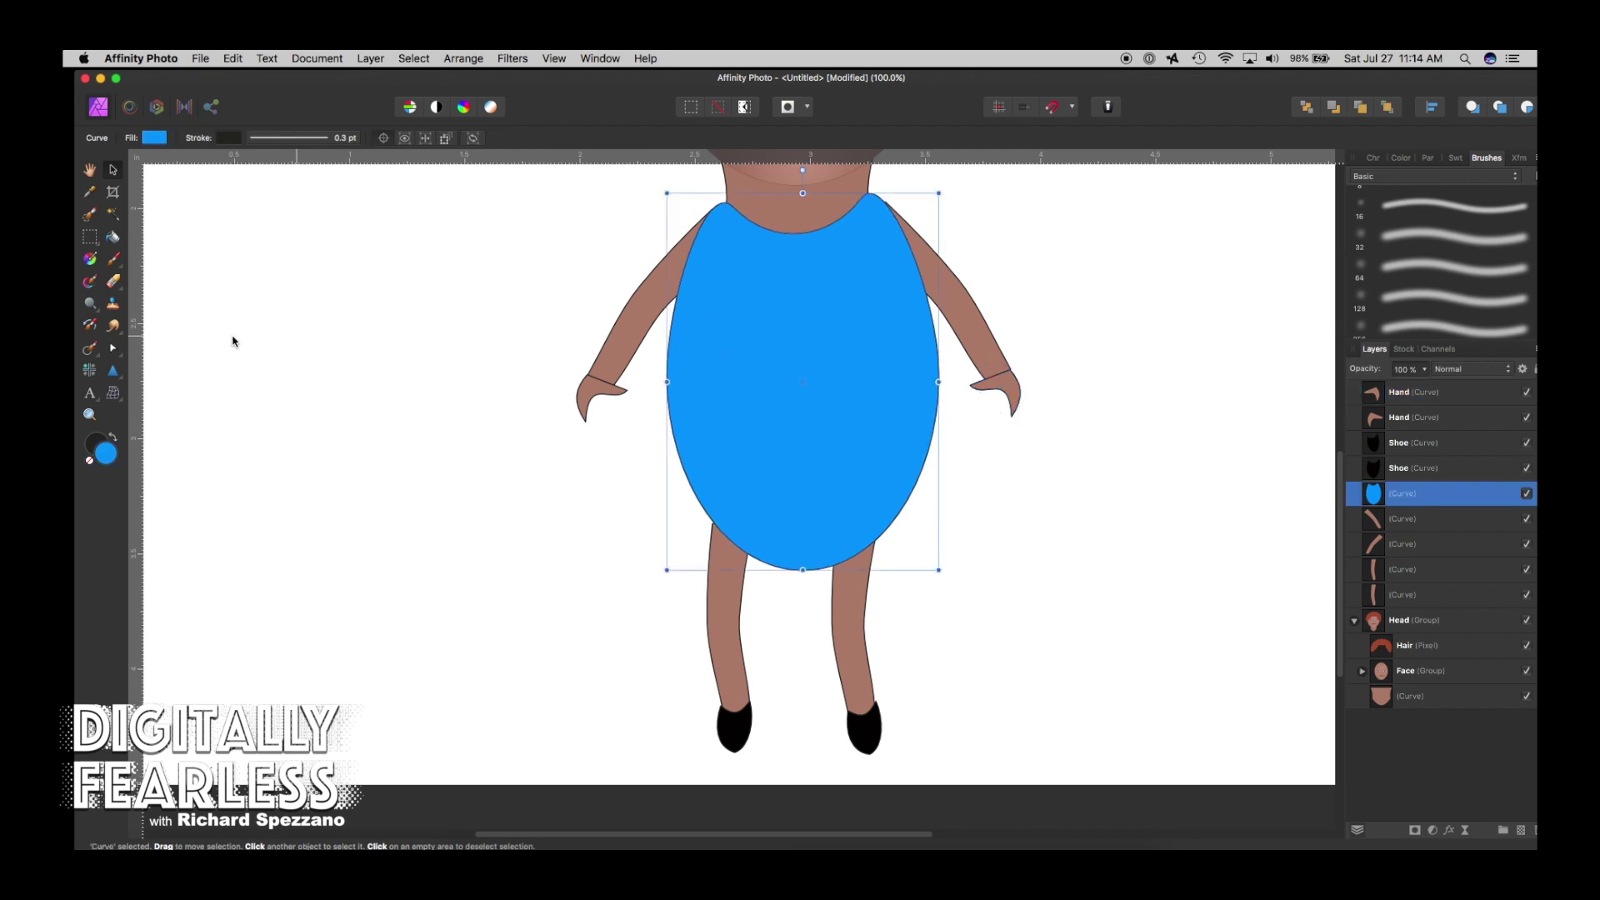
pyautogui.moveTo(689, 643); pyautogui.dragTo(768, 758)
pyautogui.click(718, 613)
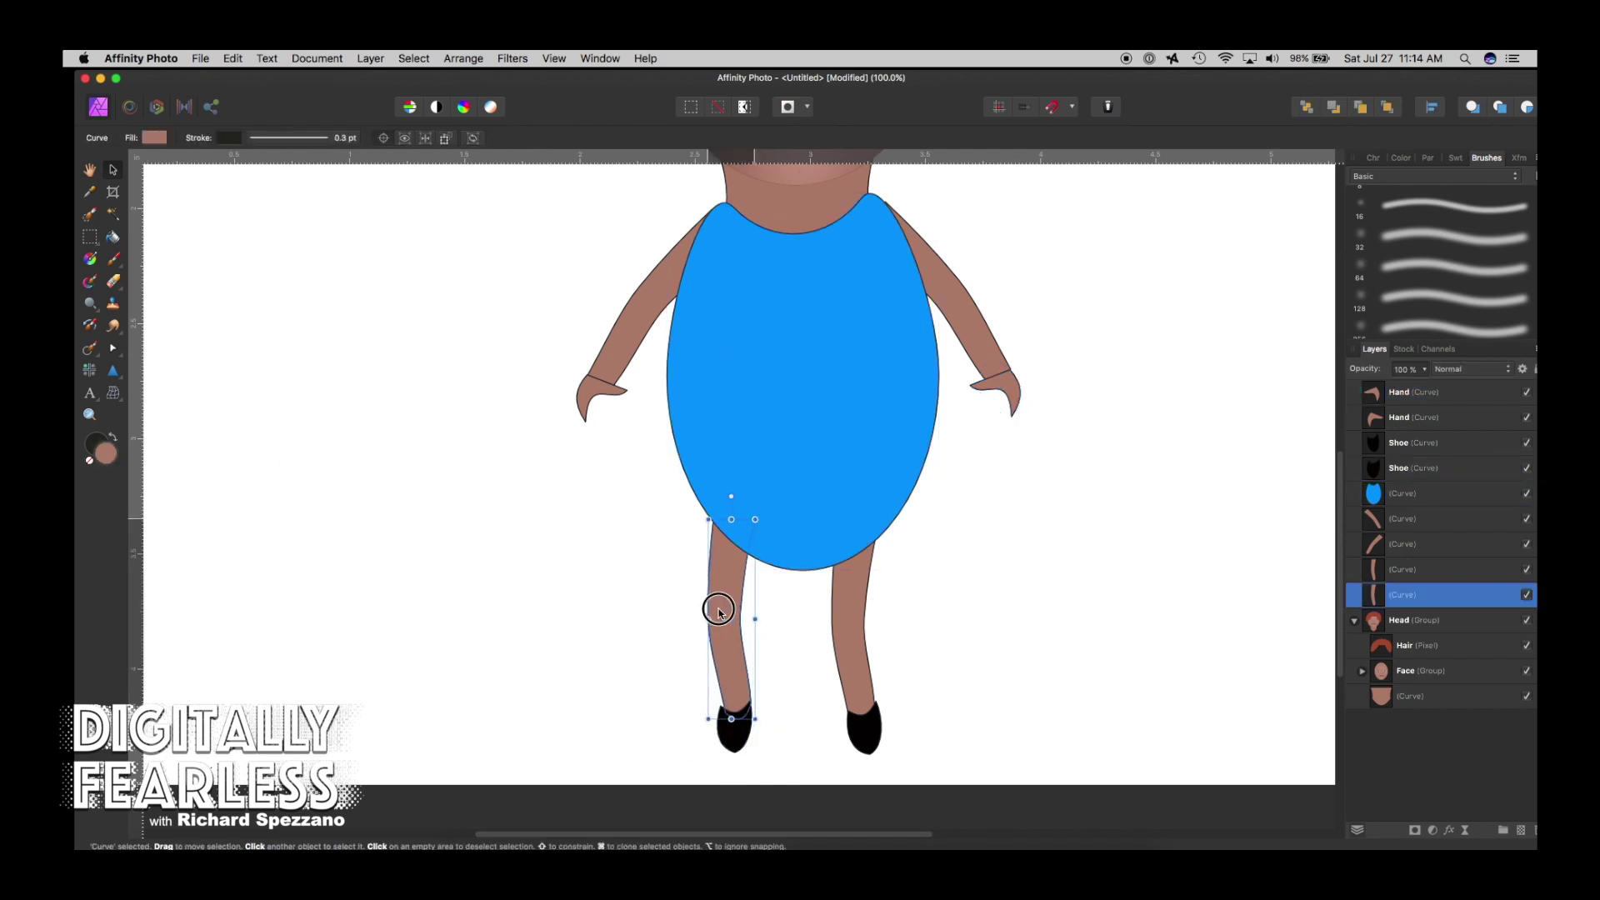
pyautogui.click(653, 660)
pyautogui.click(735, 741)
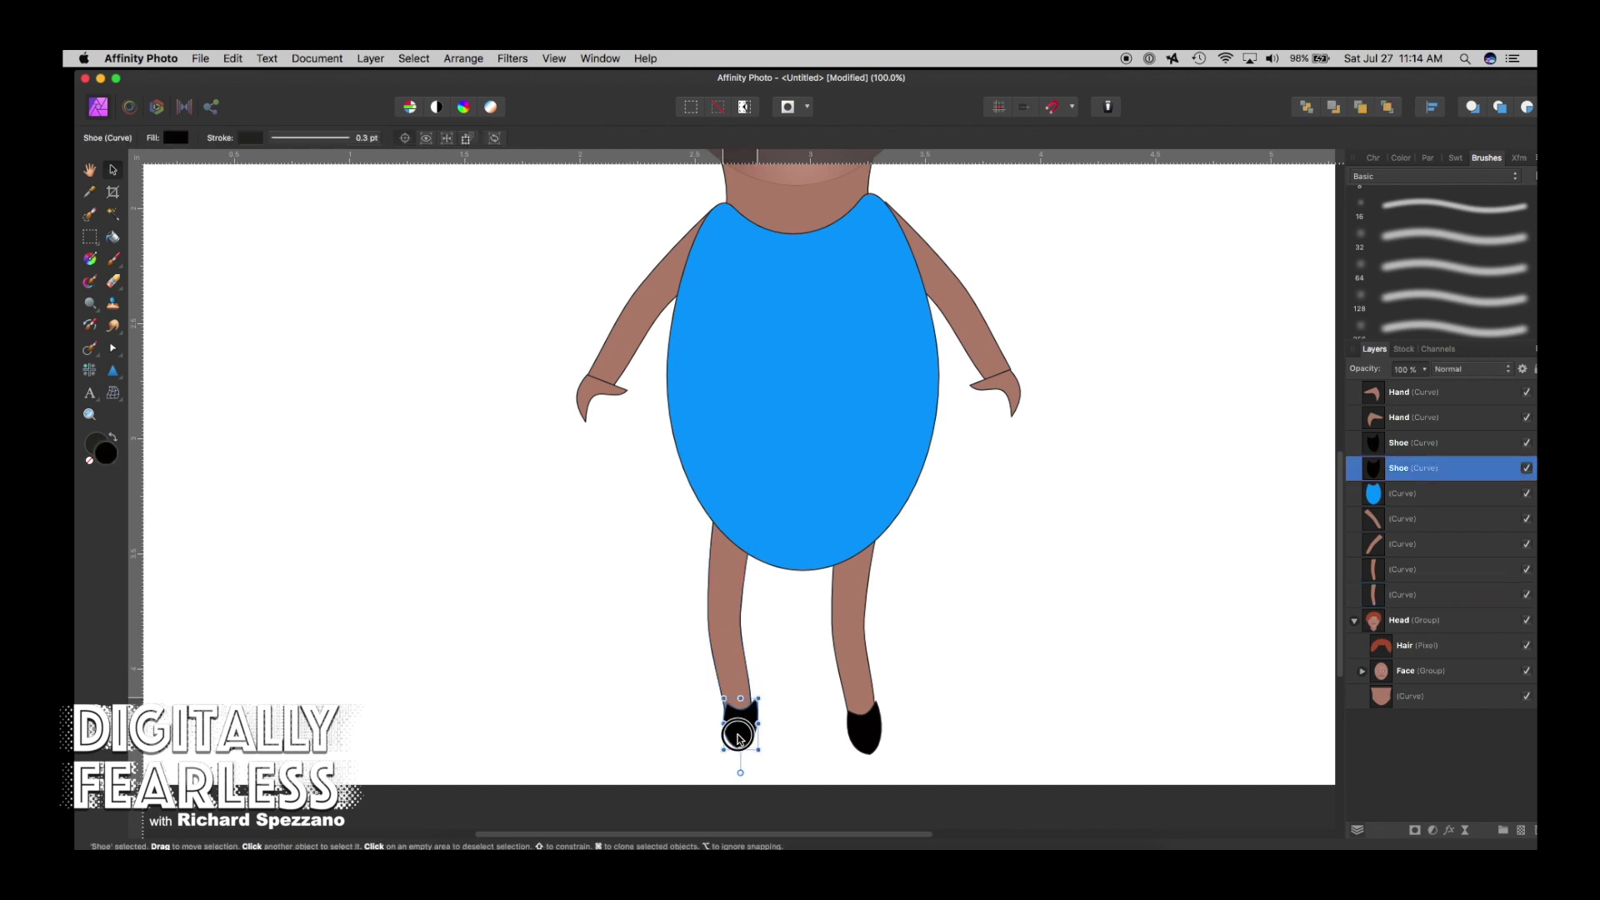
pyautogui.click(616, 694)
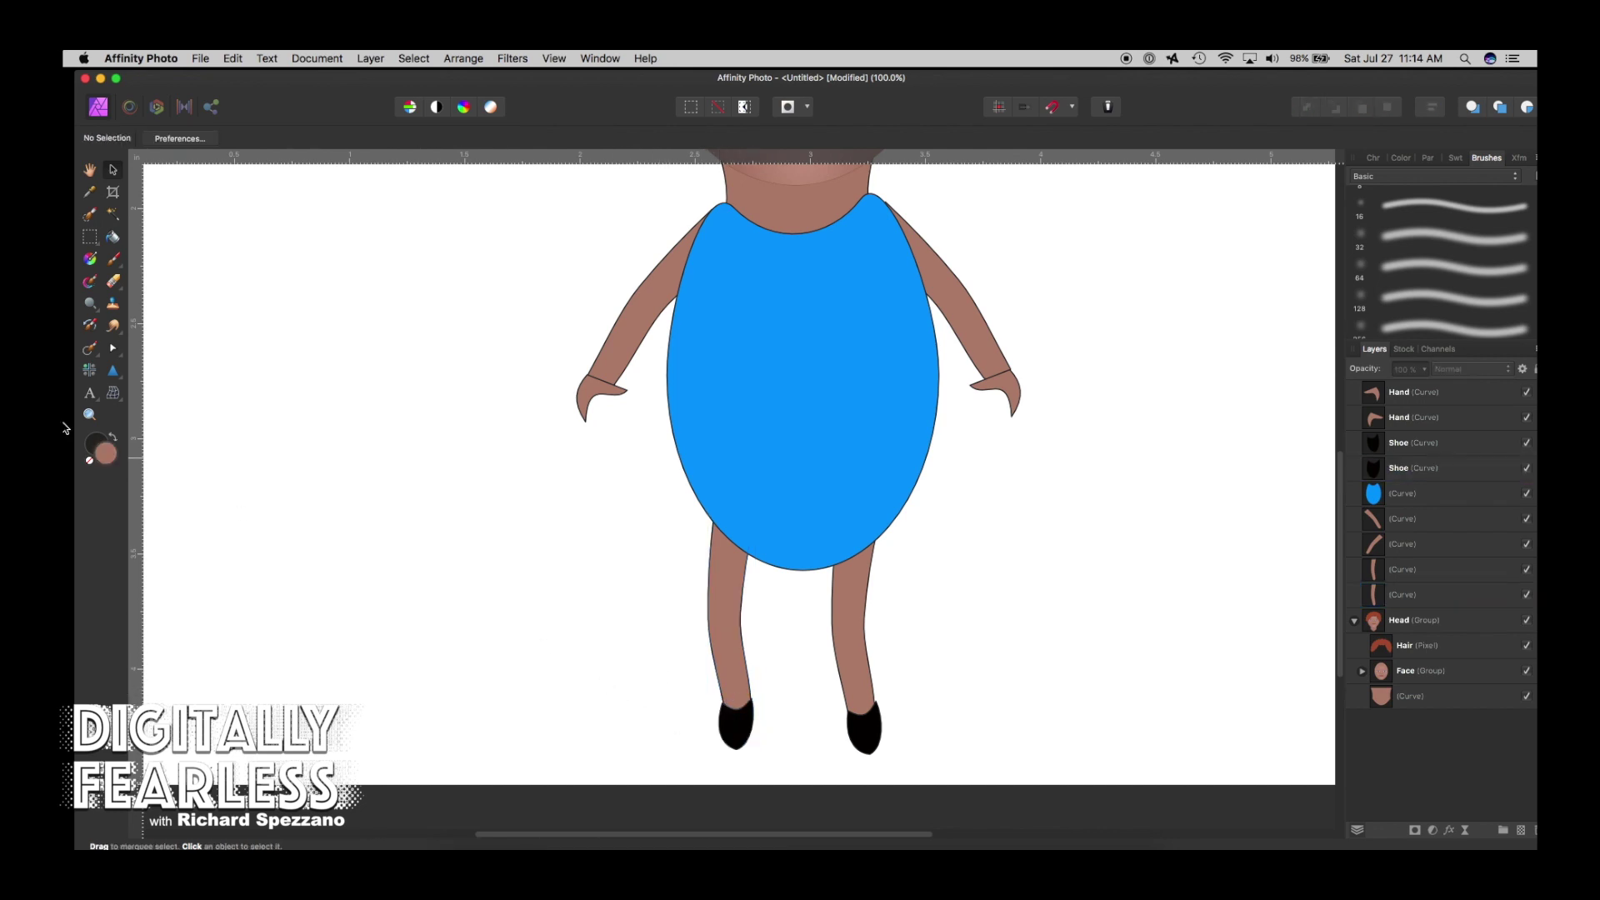
pyautogui.doubleClick(90, 172)
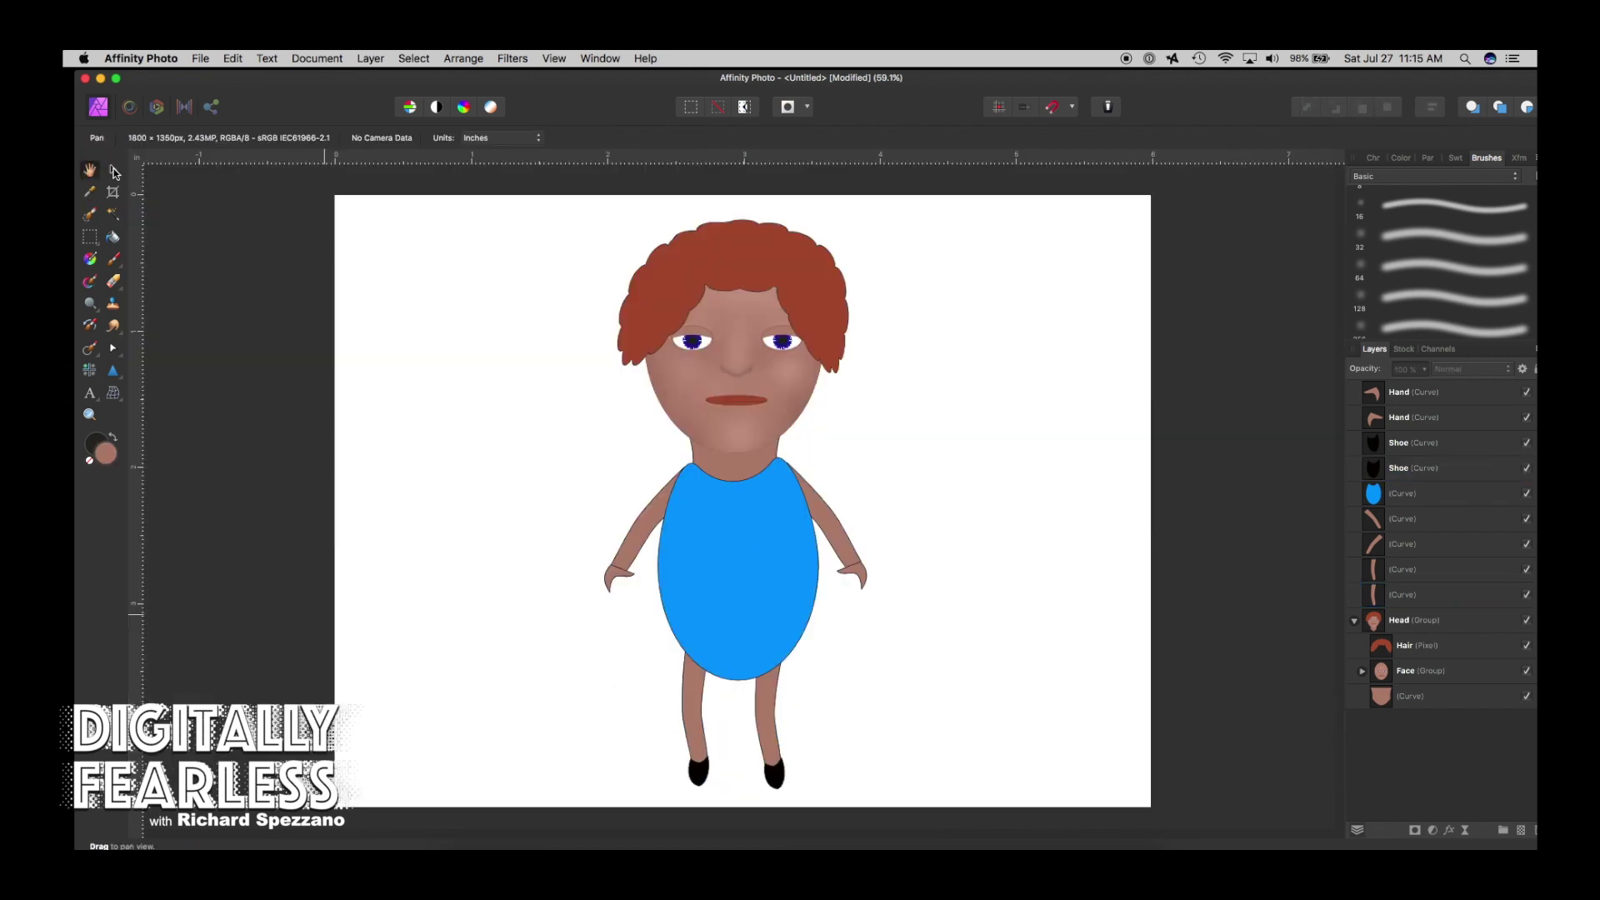
# Group the character's ten objects as 'Char 1' and move it to the page's left.
pyautogui.click(113, 170)
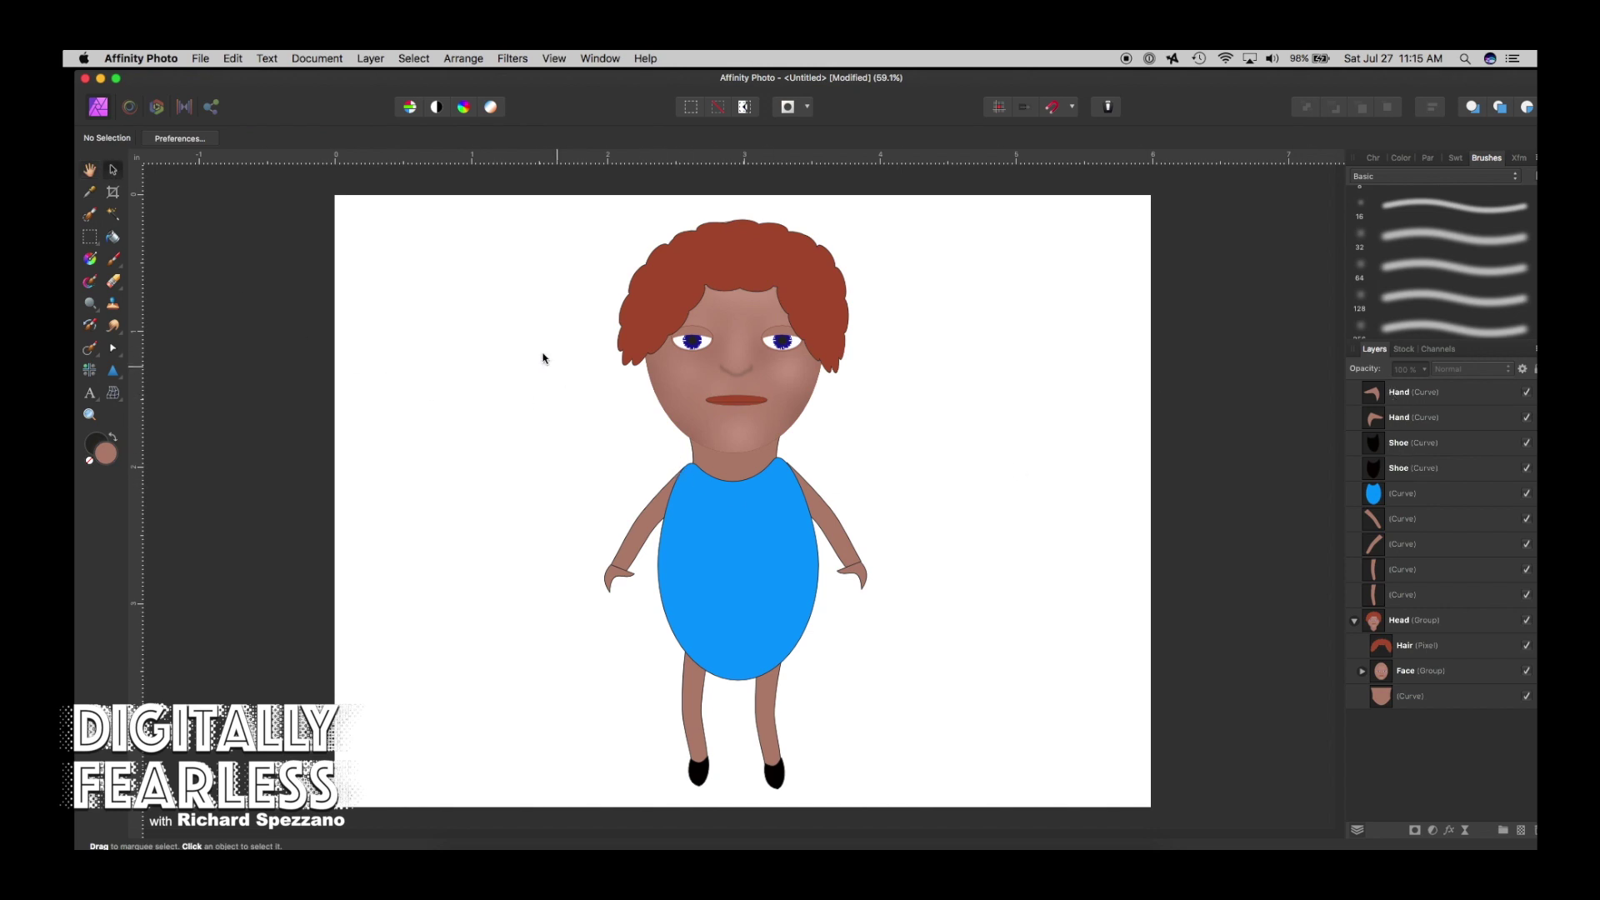
pyautogui.moveTo(504, 200); pyautogui.dragTo(1004, 825)
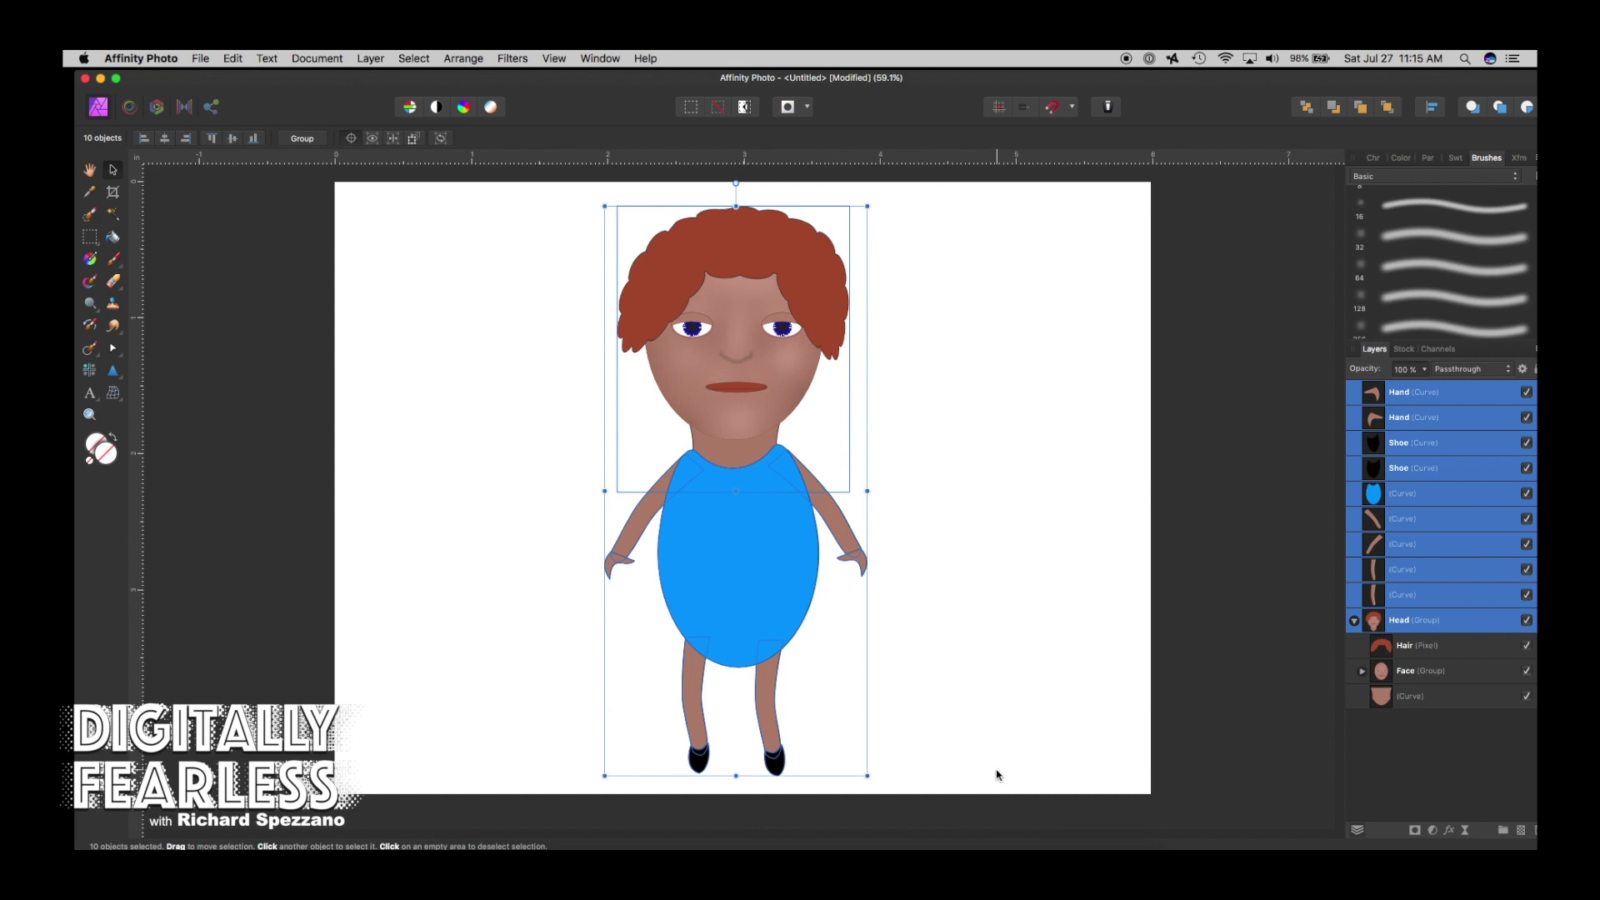
pyautogui.press('super+g')
pyautogui.doubleClick(1407, 400)
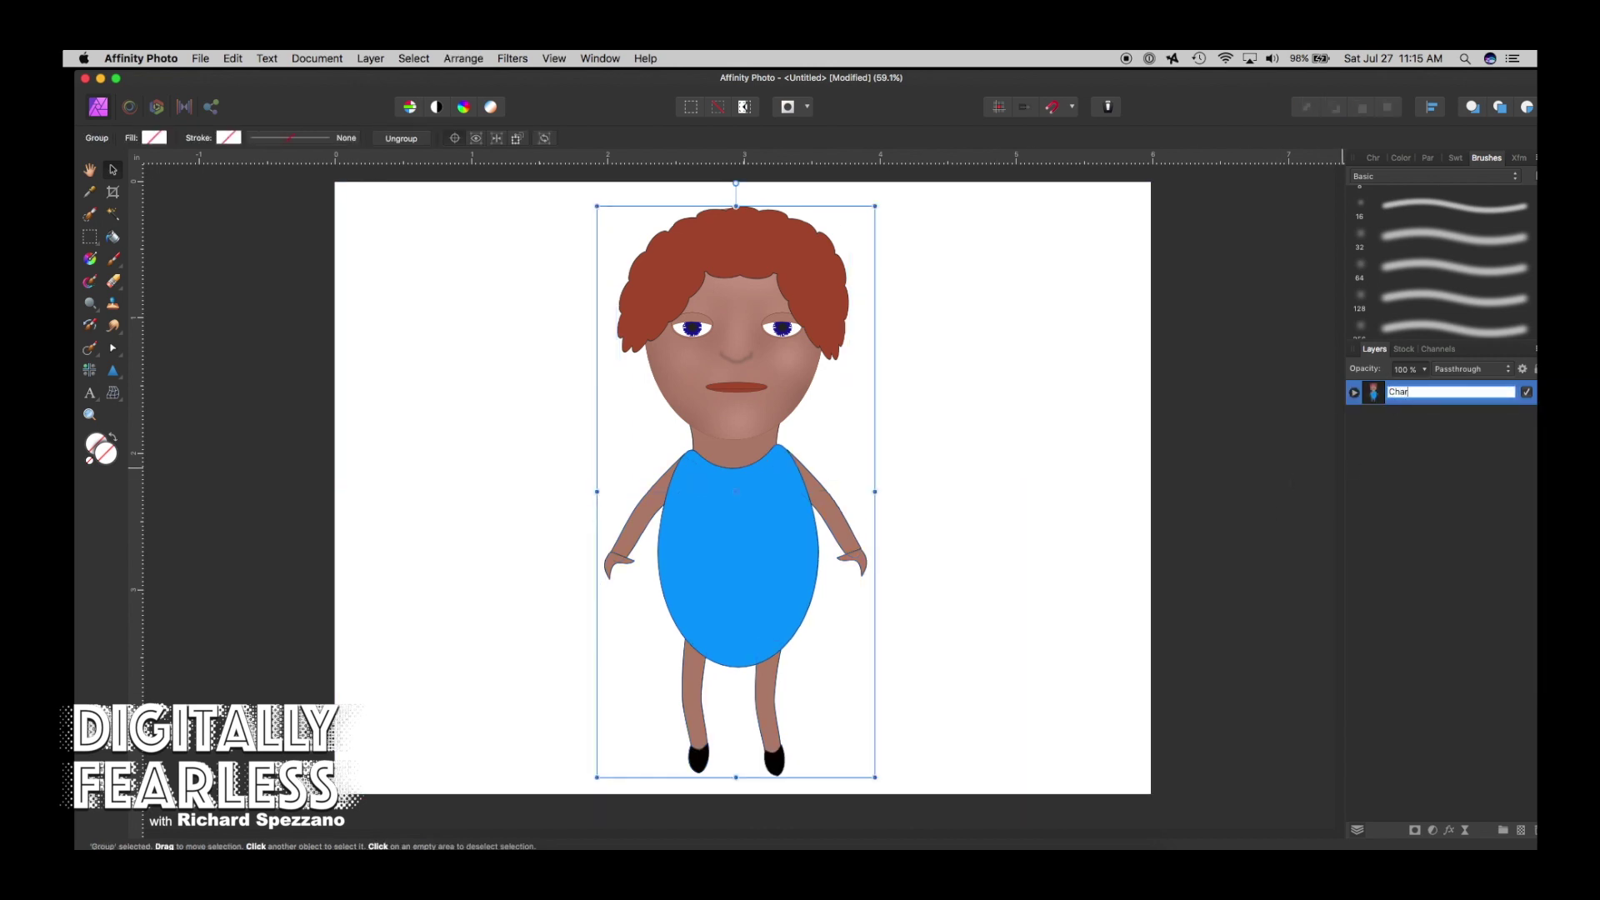
pyautogui.click(1093, 379)
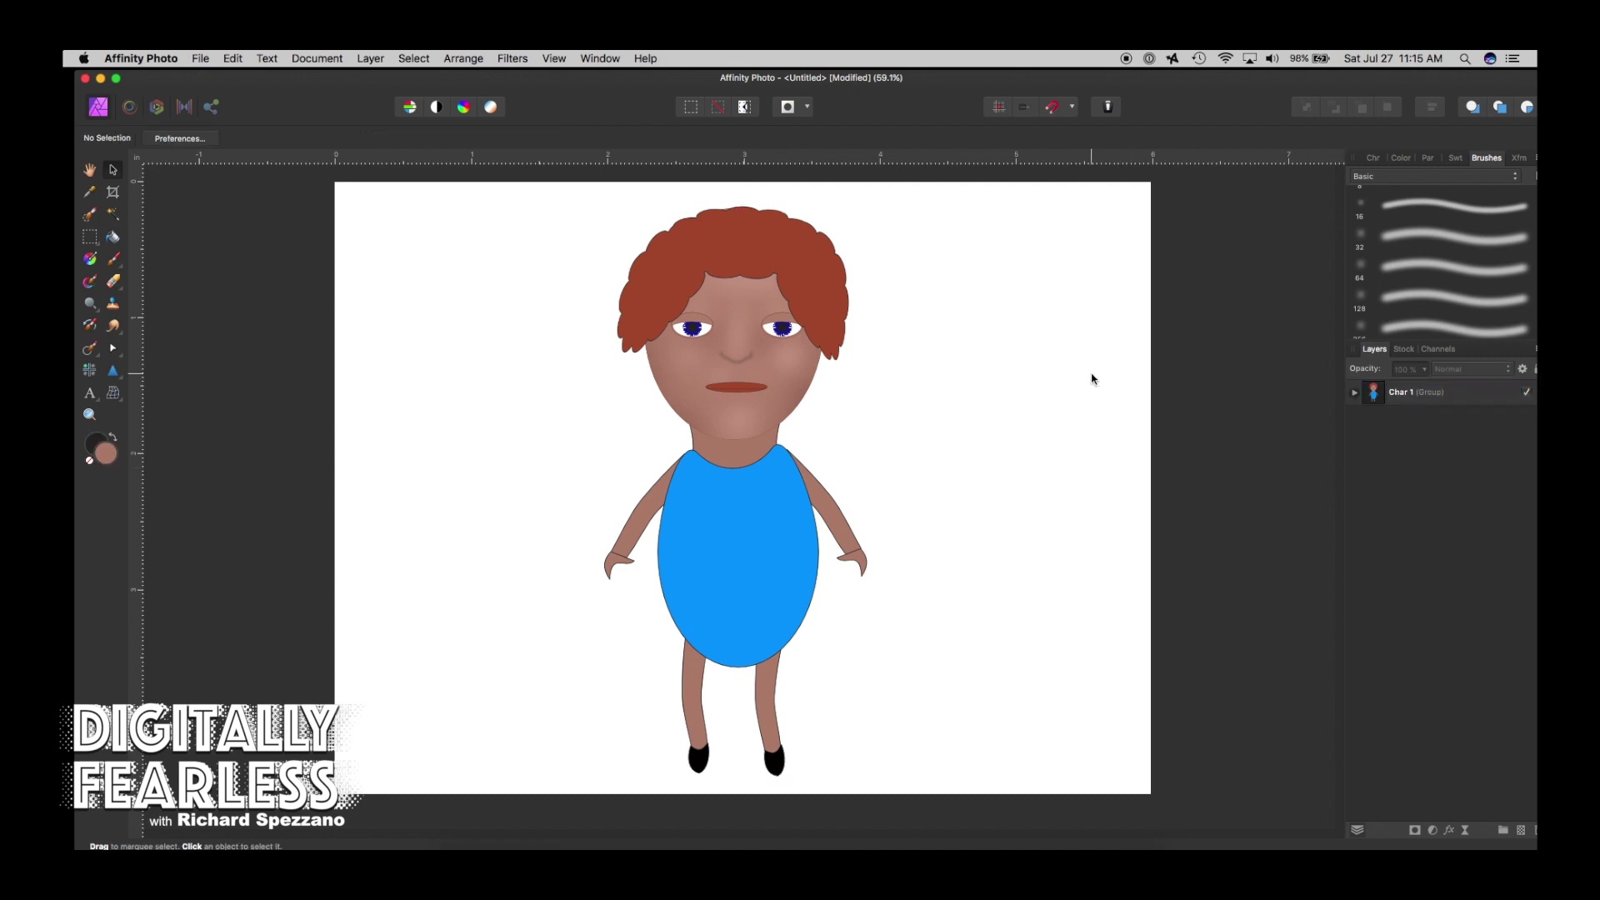
pyautogui.moveTo(725, 517)
pyautogui.mouseDown()
pyautogui.moveTo(475, 515)
pyautogui.moveTo(783, 510)
pyautogui.mouseUp()
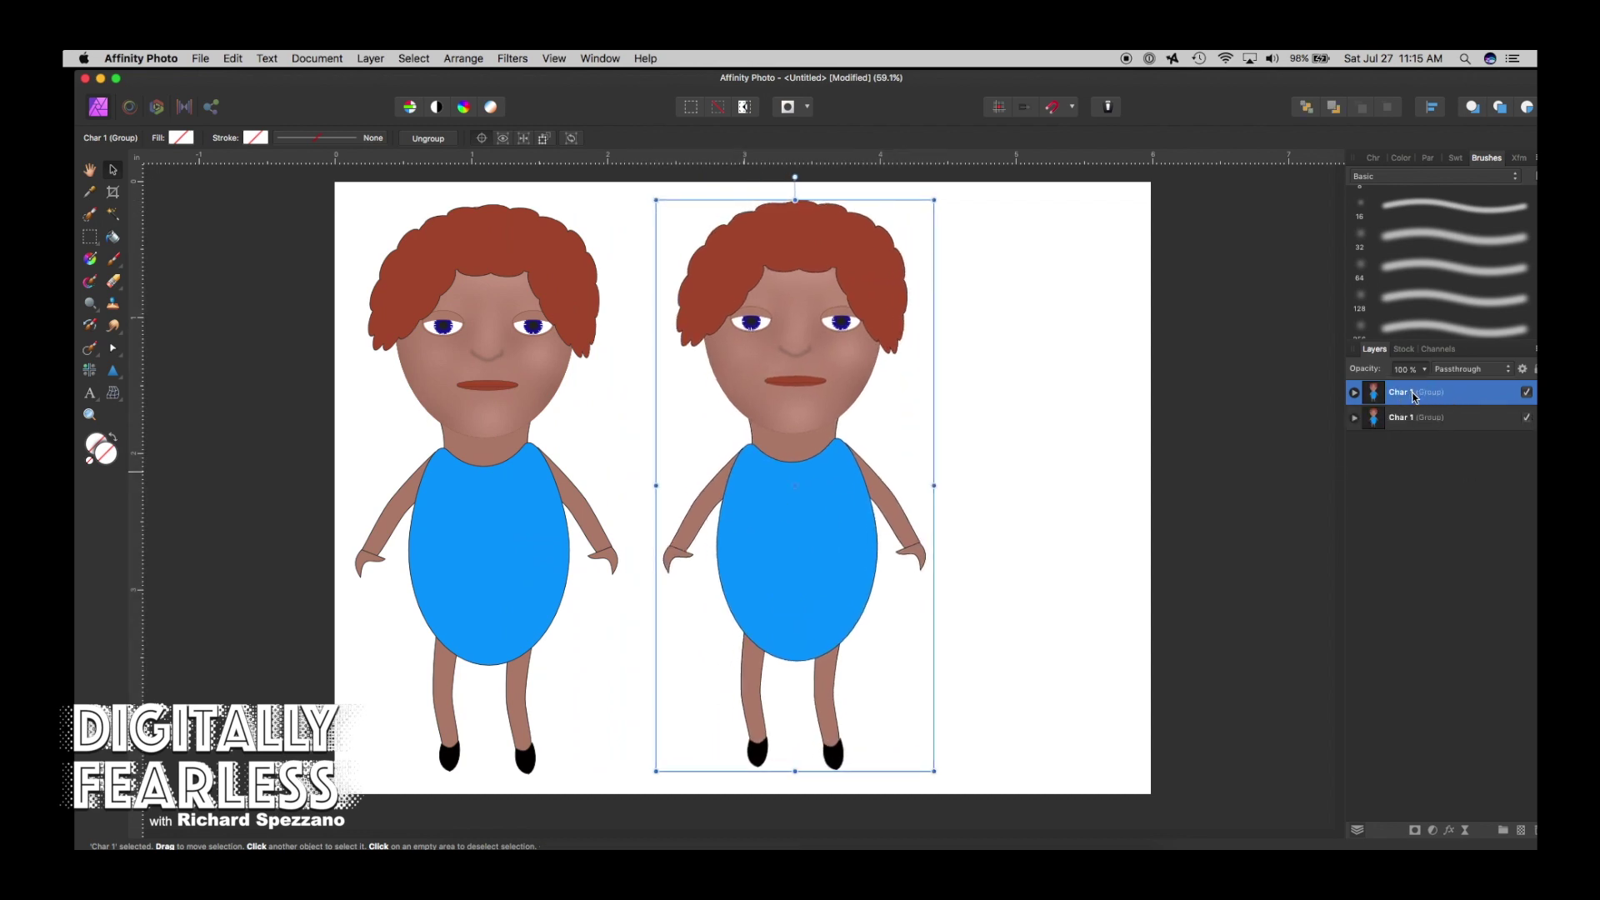
# Name the copied group 'Char 2', narrow its head, and recentre it over the neck.
pyautogui.doubleClick(1413, 394)
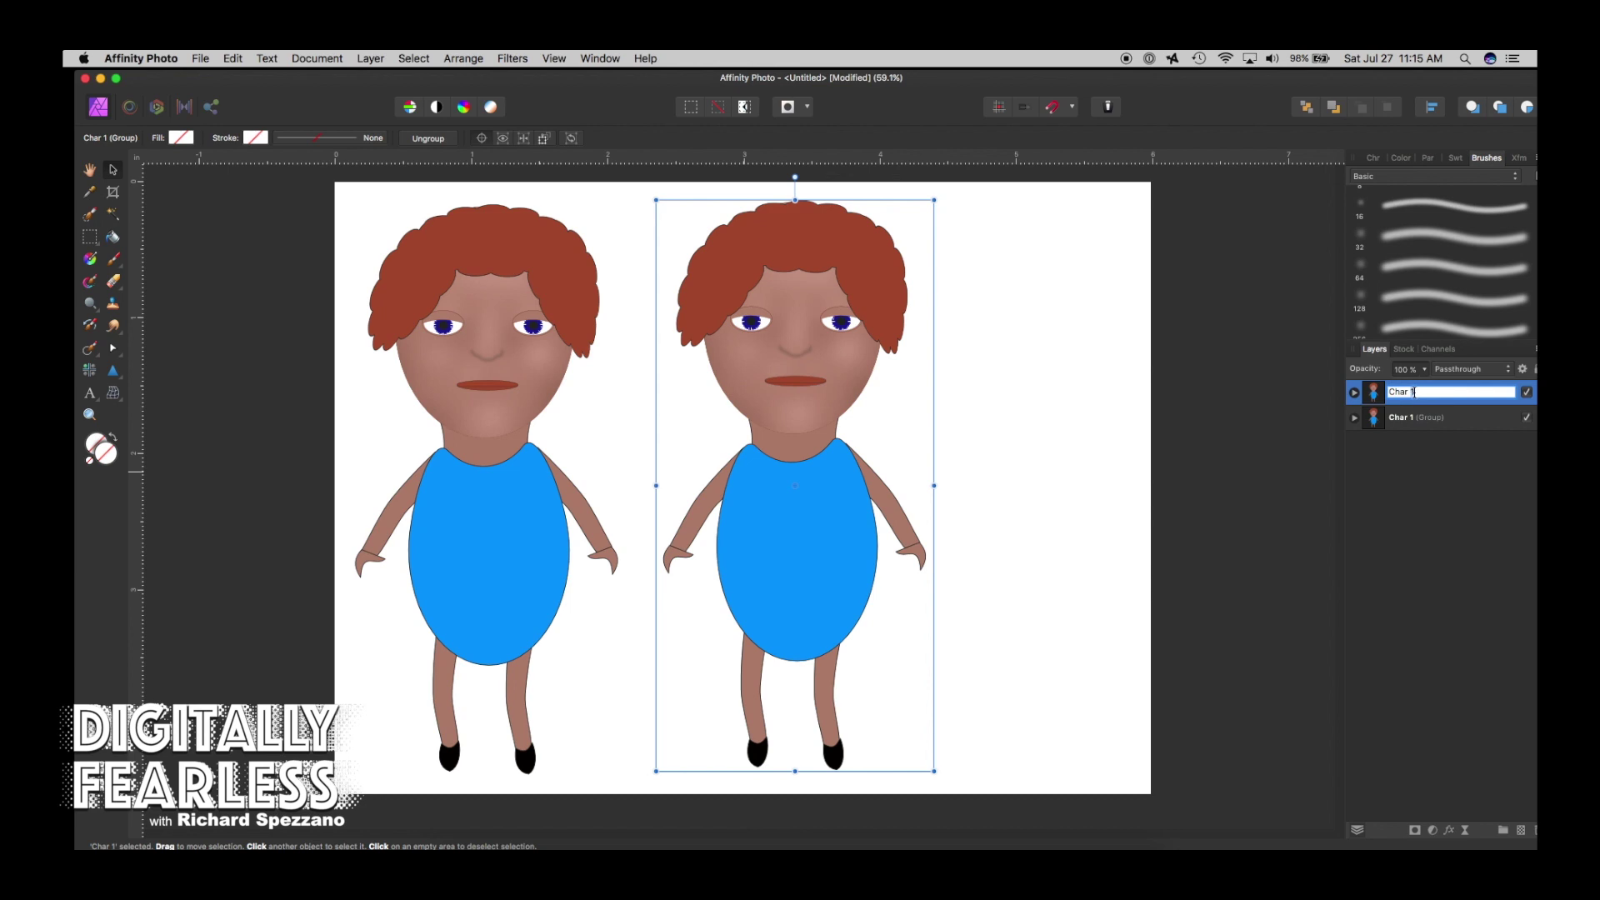
pyautogui.click(1422, 445)
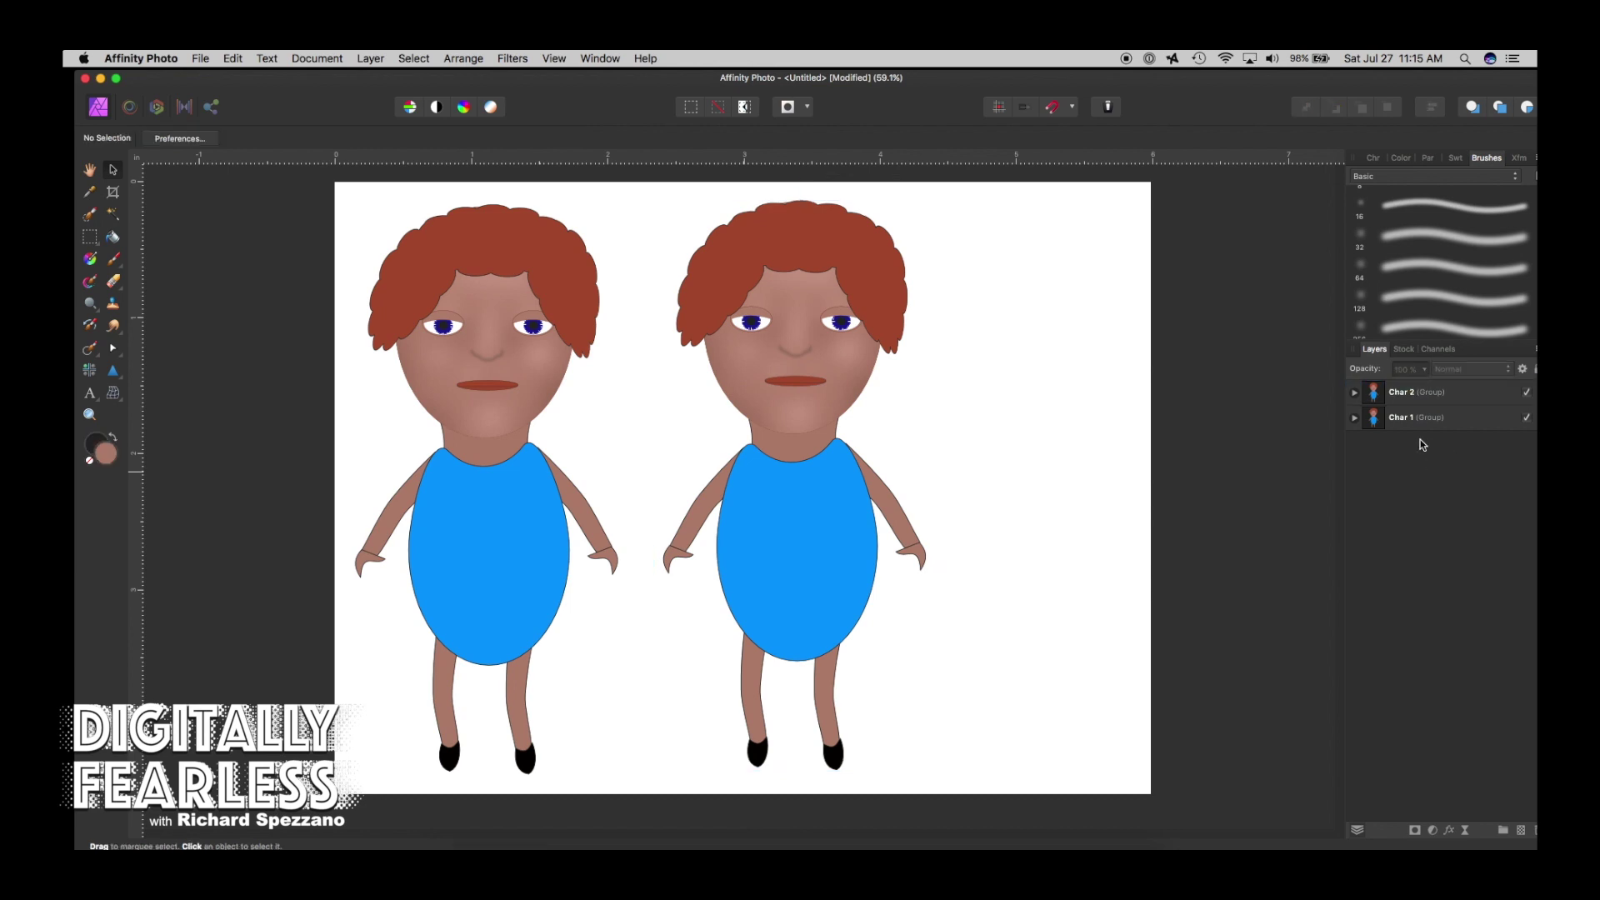
pyautogui.click(1354, 393)
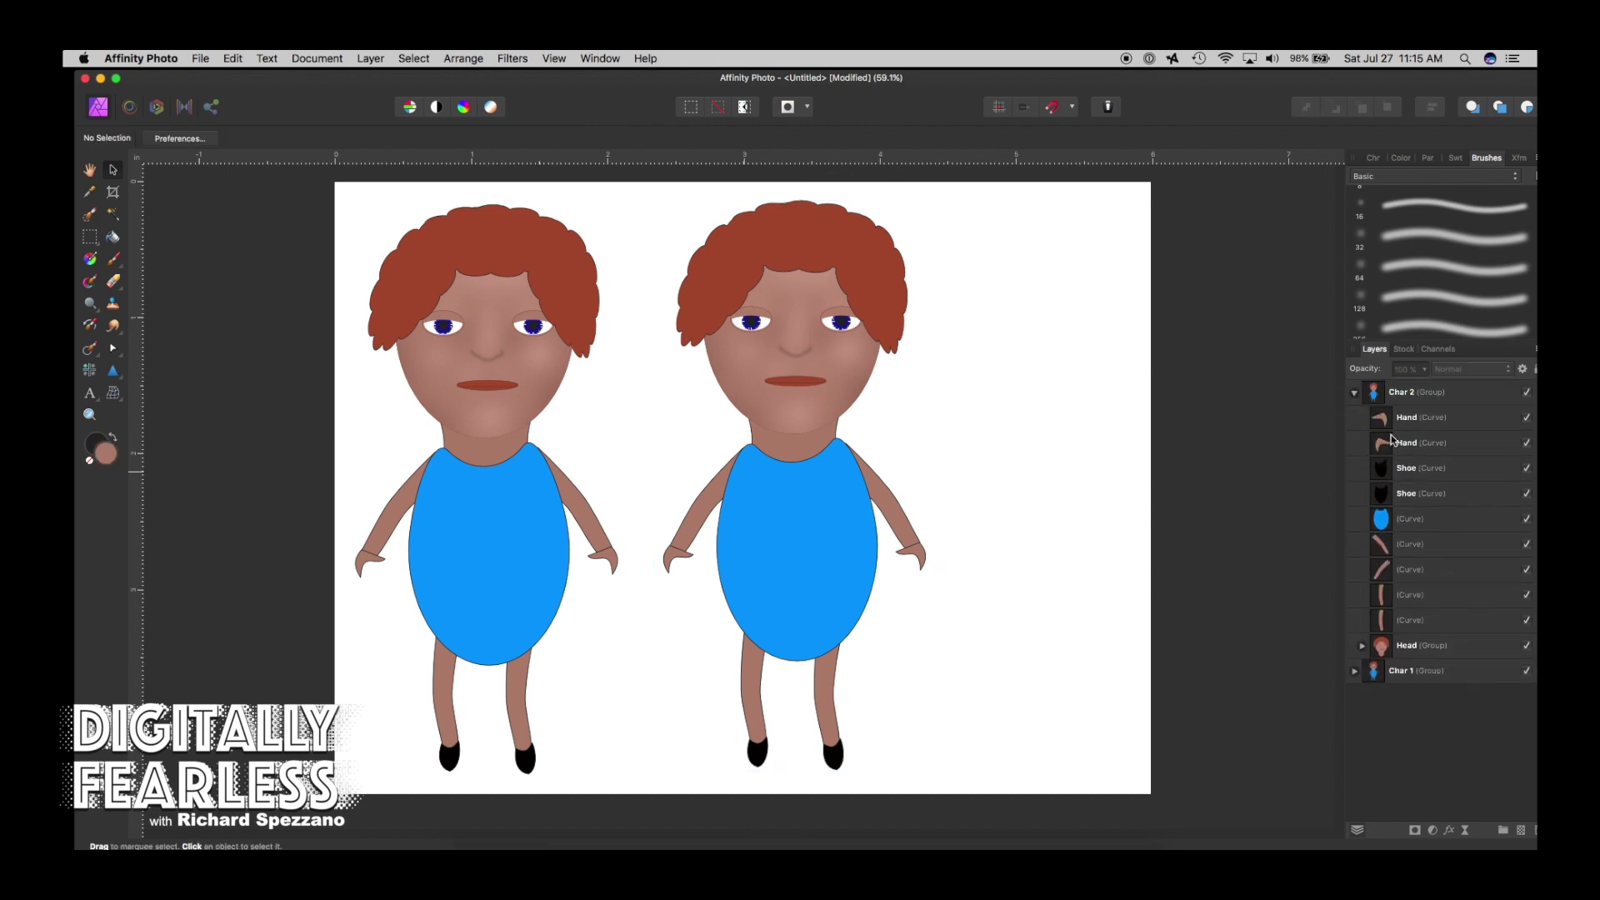
pyautogui.click(1382, 652)
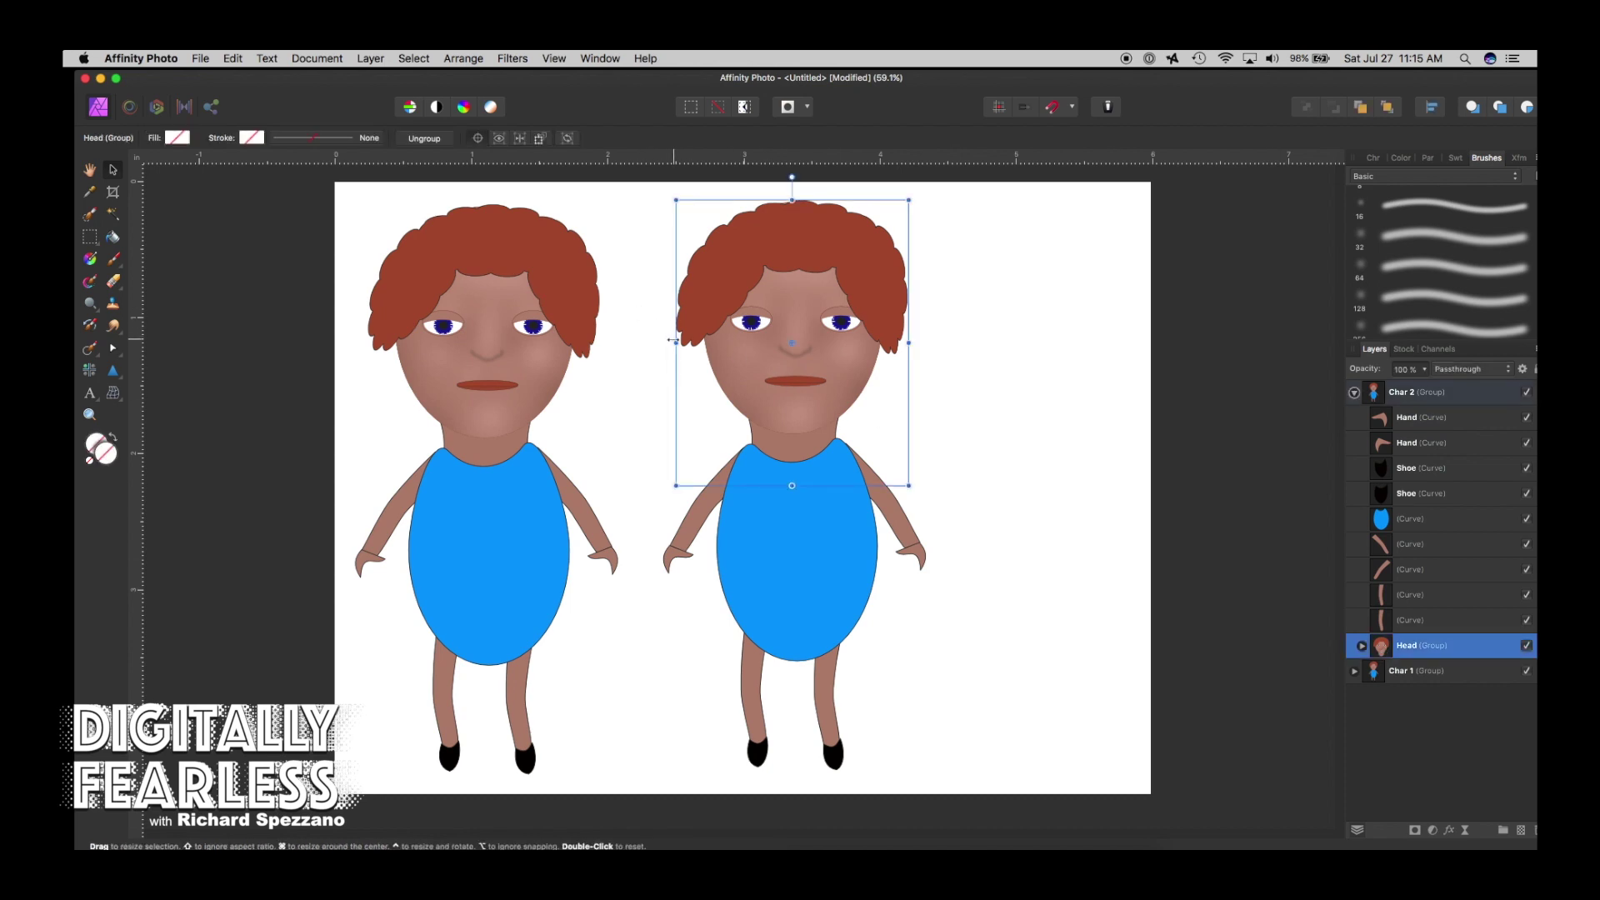
pyautogui.moveTo(676, 342); pyautogui.dragTo(778, 325)
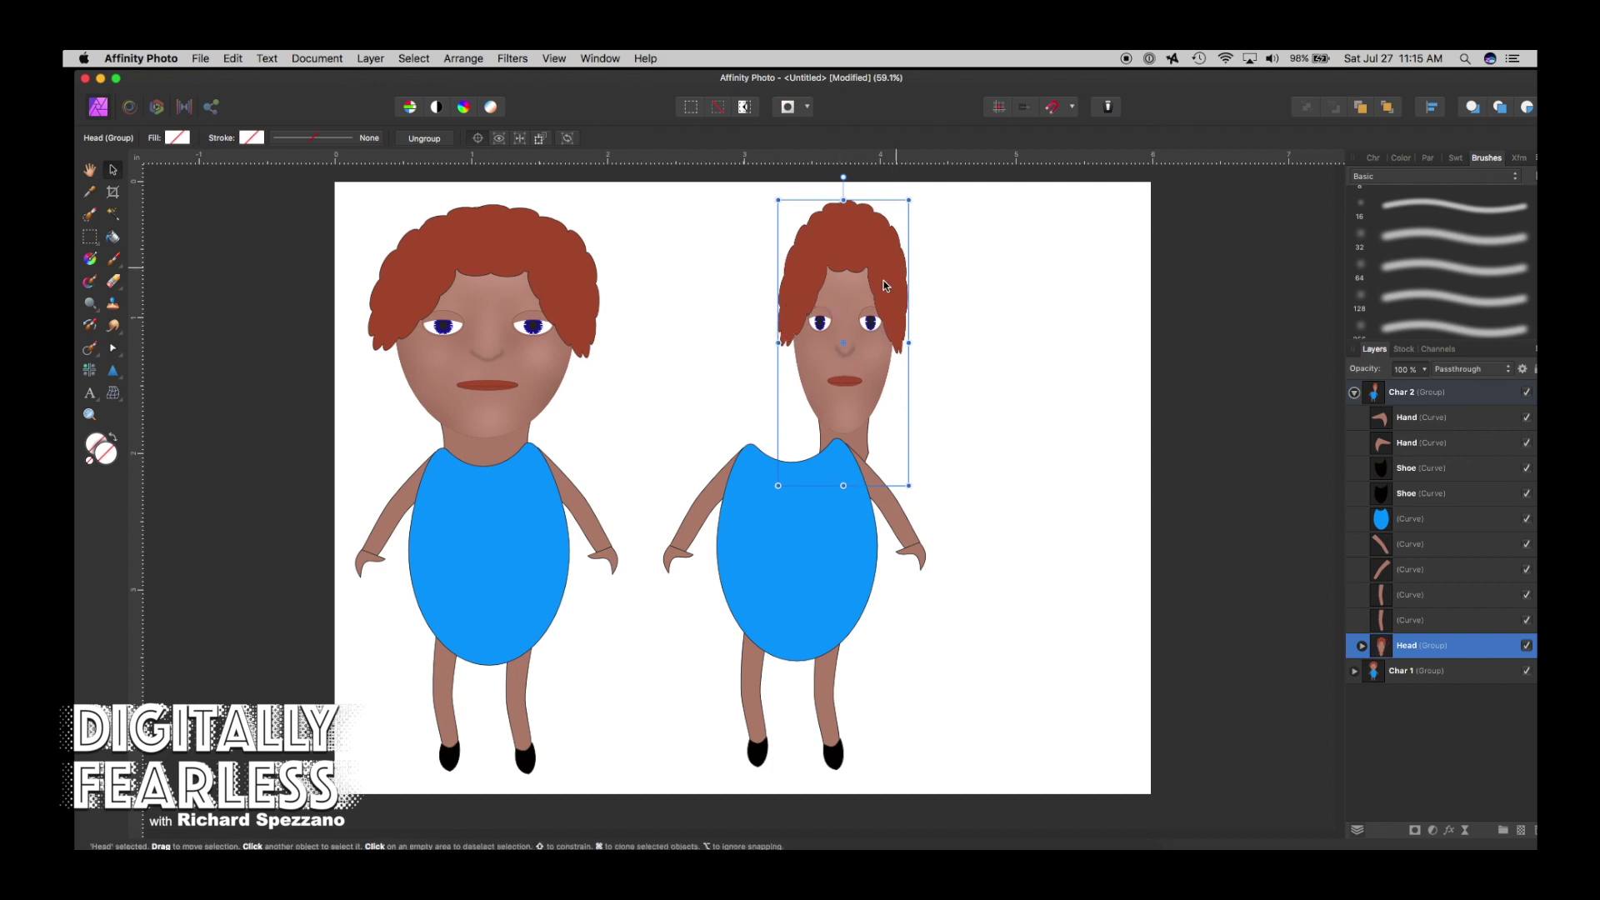
pyautogui.moveTo(868, 342); pyautogui.dragTo(821, 345)
# Move the second character's blue body shape off to the right.
pyautogui.click(784, 563)
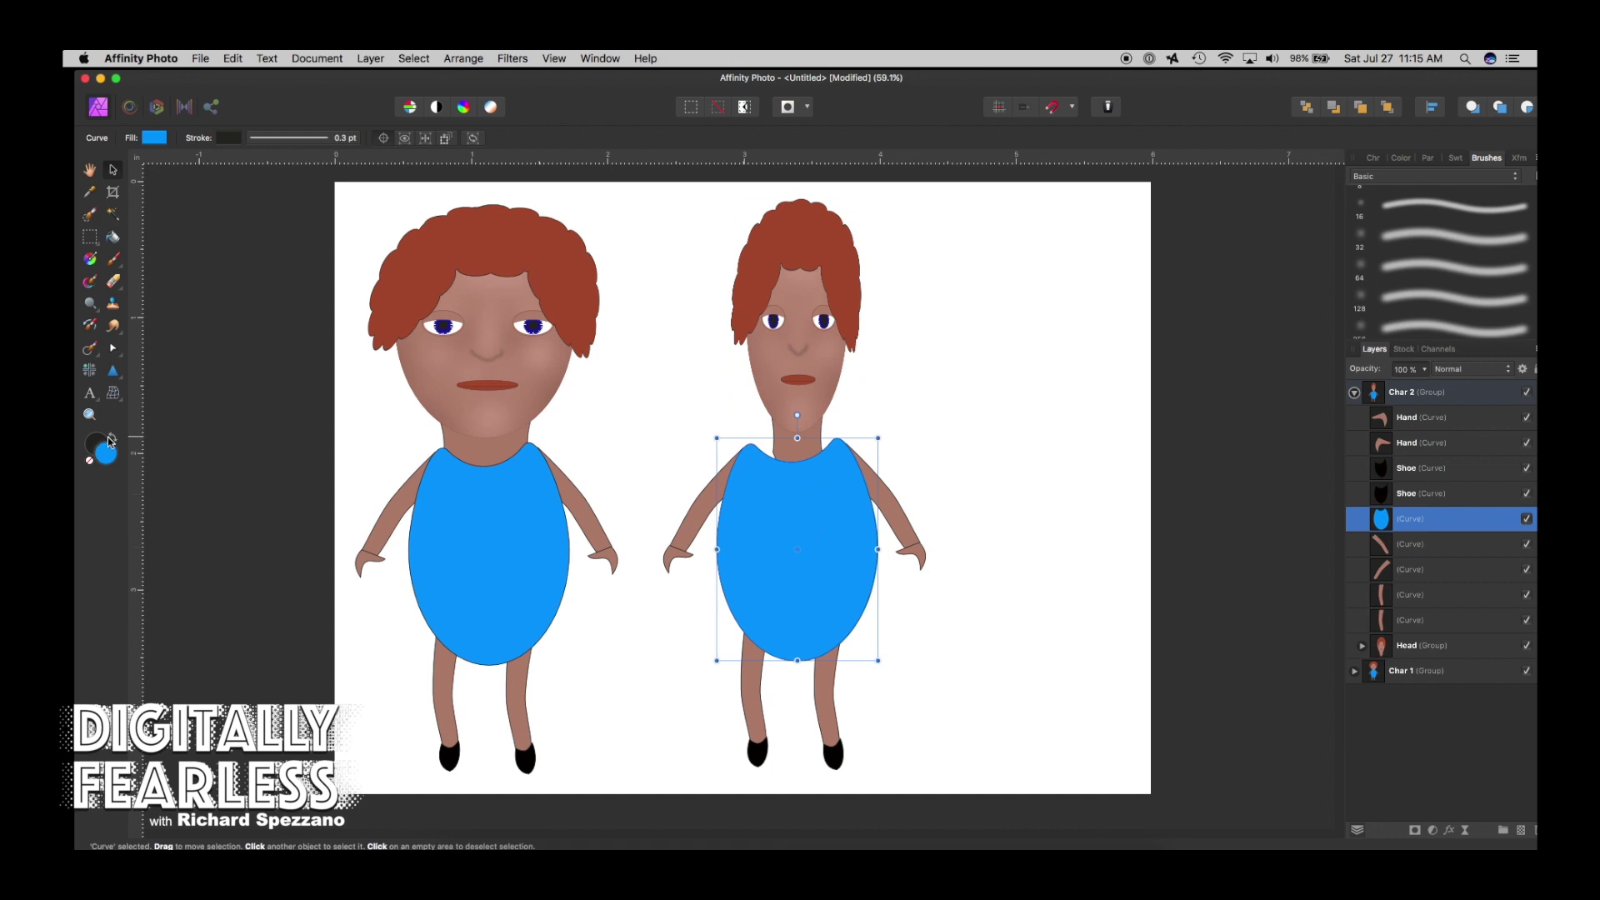
pyautogui.moveTo(114, 375); pyautogui.dragTo(166, 367)
pyautogui.moveTo(725, 450); pyautogui.dragTo(972, 462)
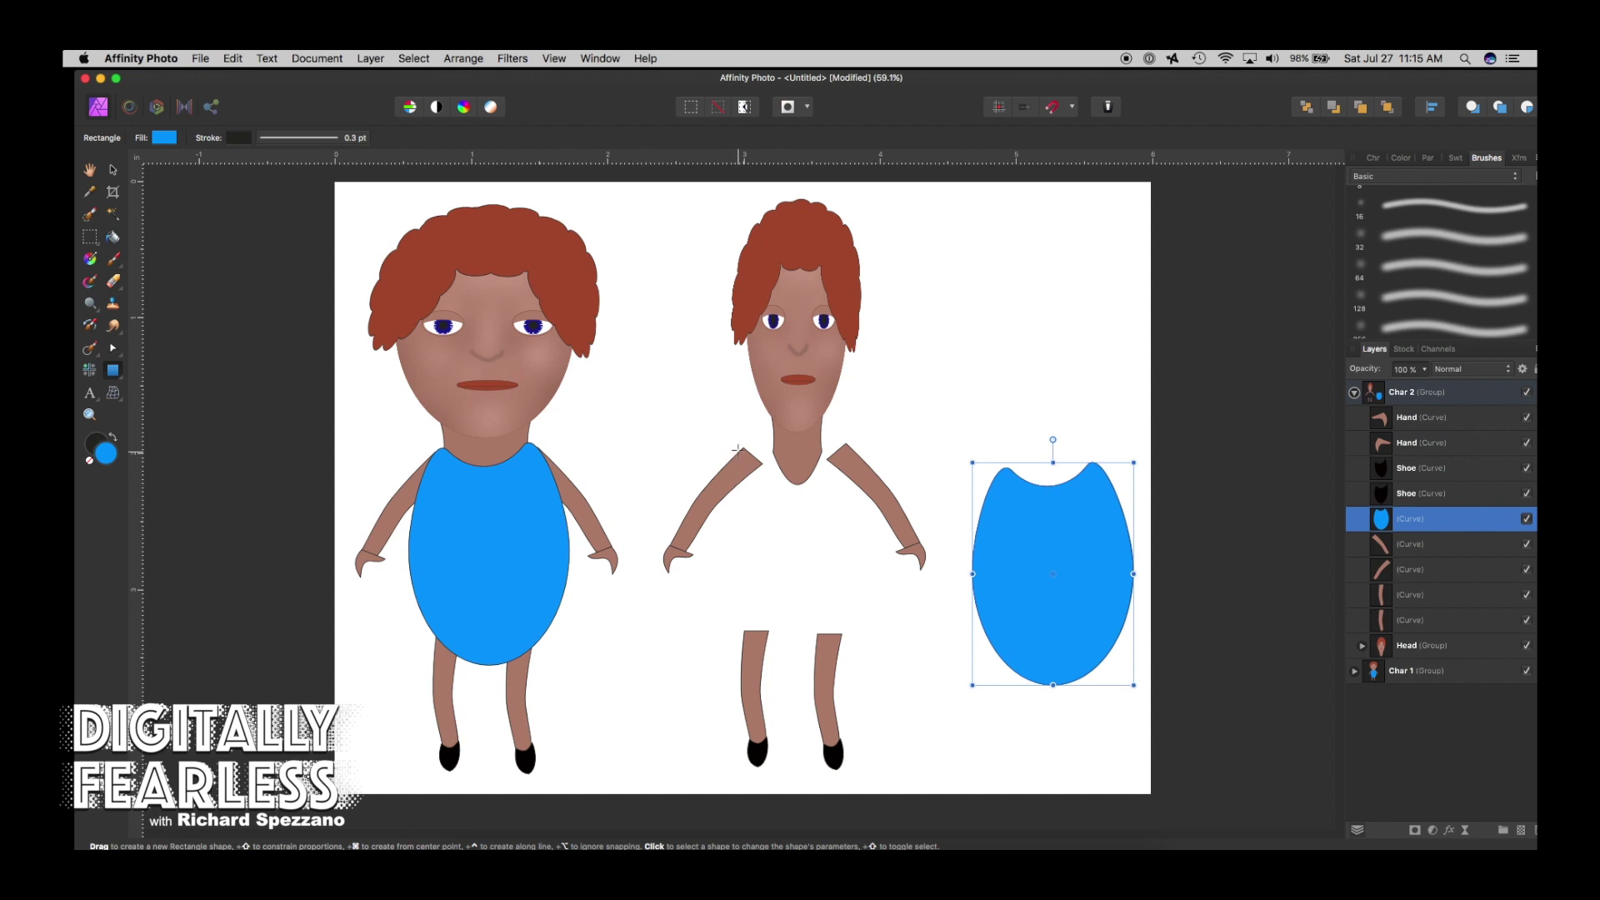
# Draw a bright crimson rectangle over the second character's torso.
pyautogui.moveTo(734, 443); pyautogui.dragTo(874, 644)
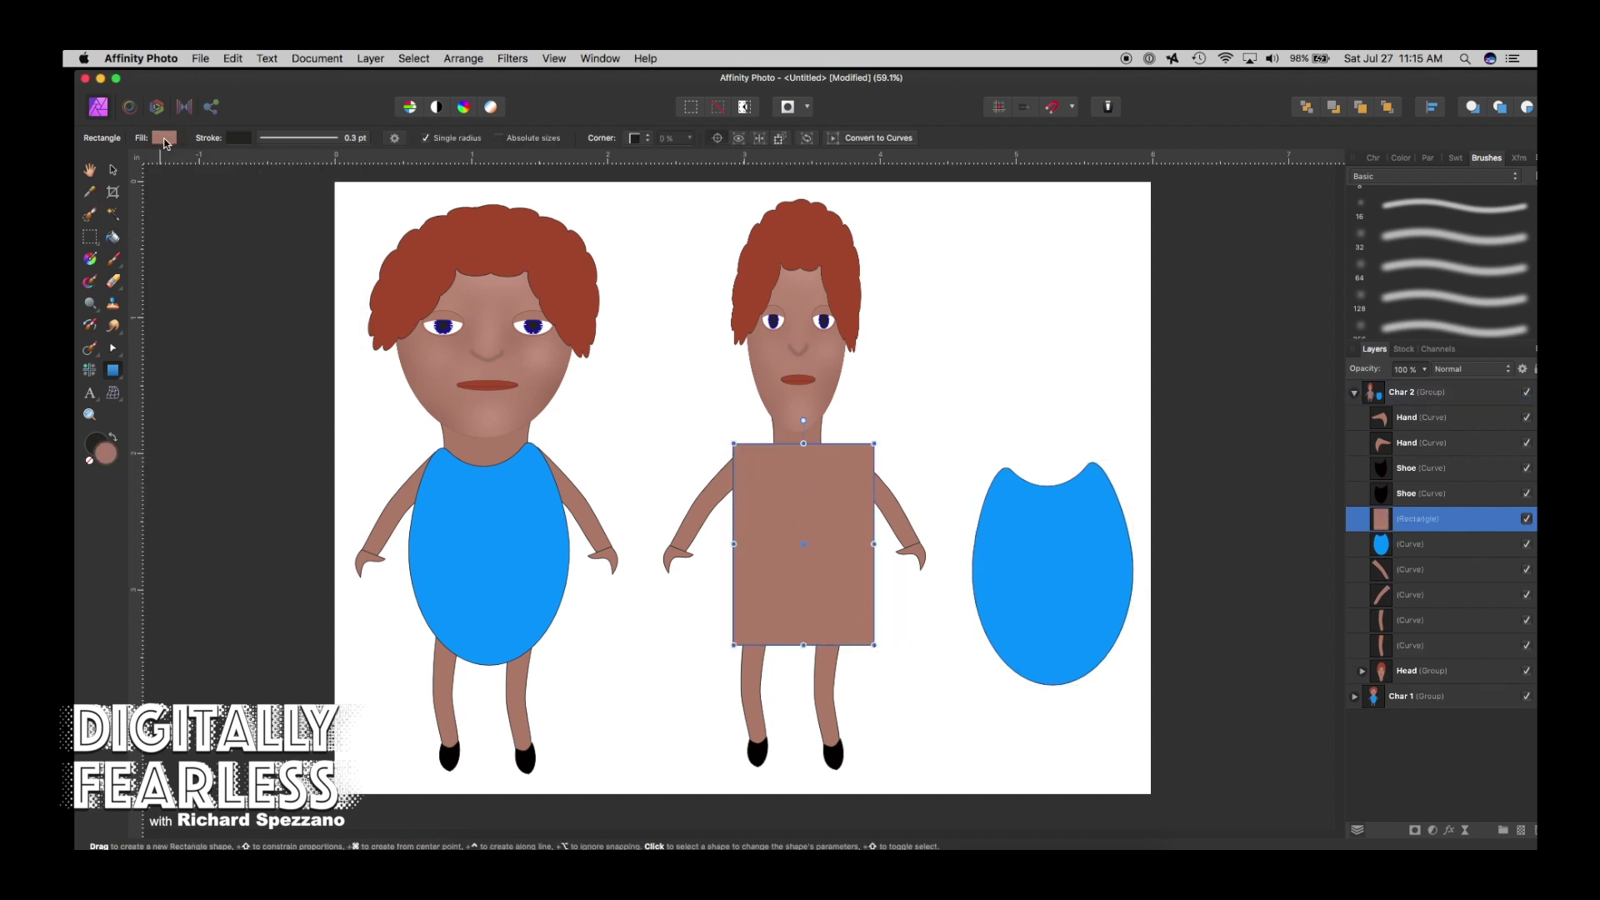
pyautogui.click(316, 241)
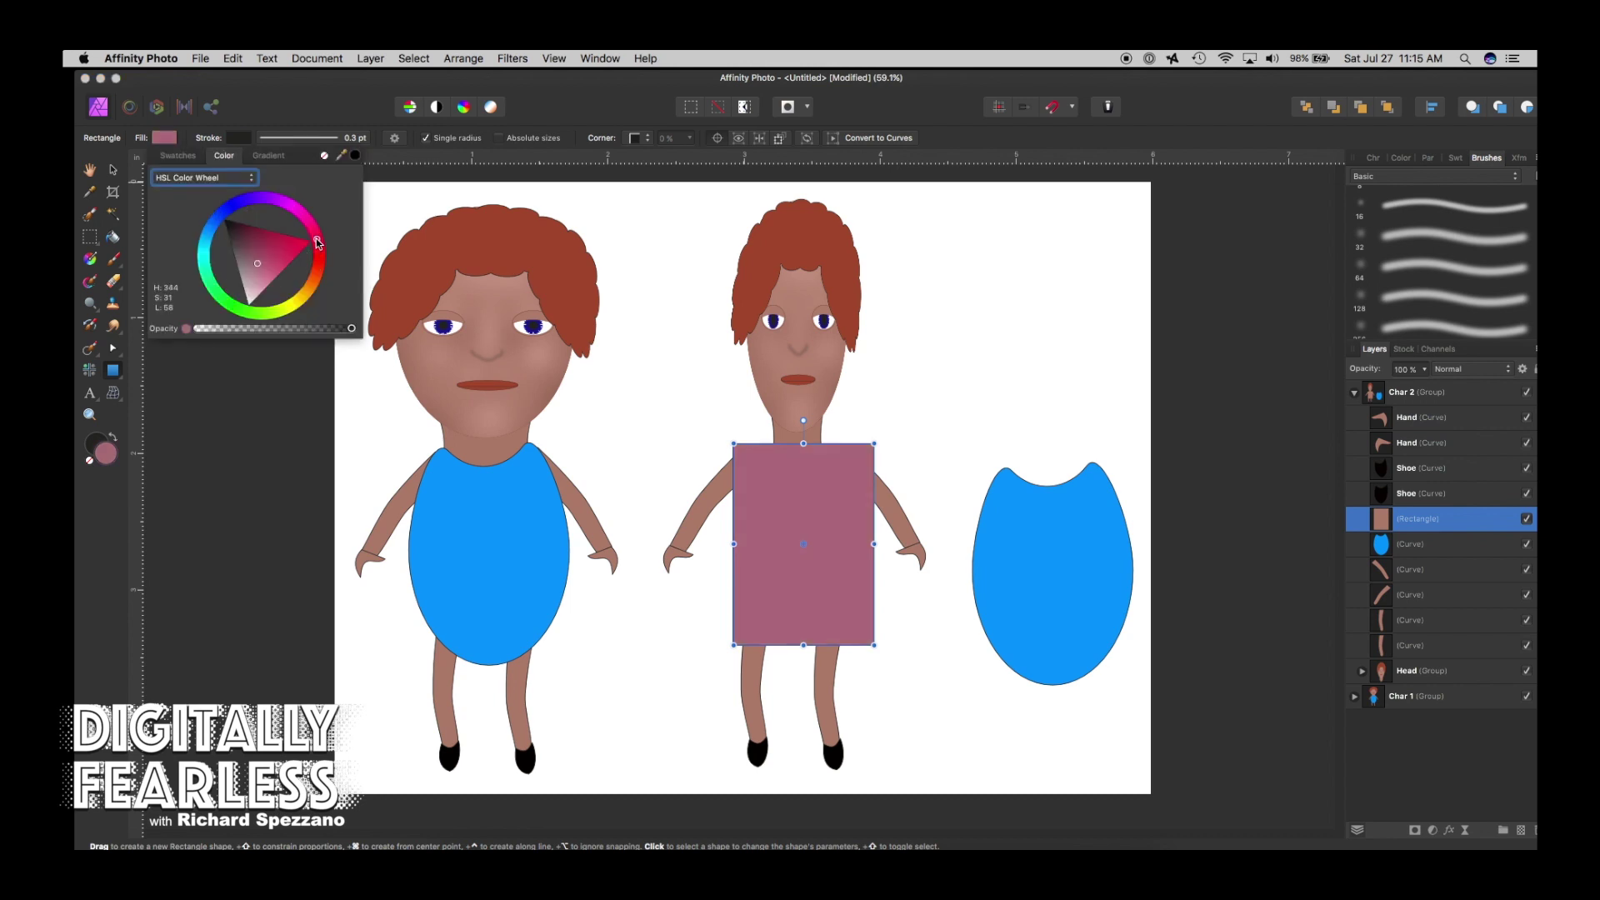
pyautogui.moveTo(310, 241); pyautogui.dragTo(301, 246)
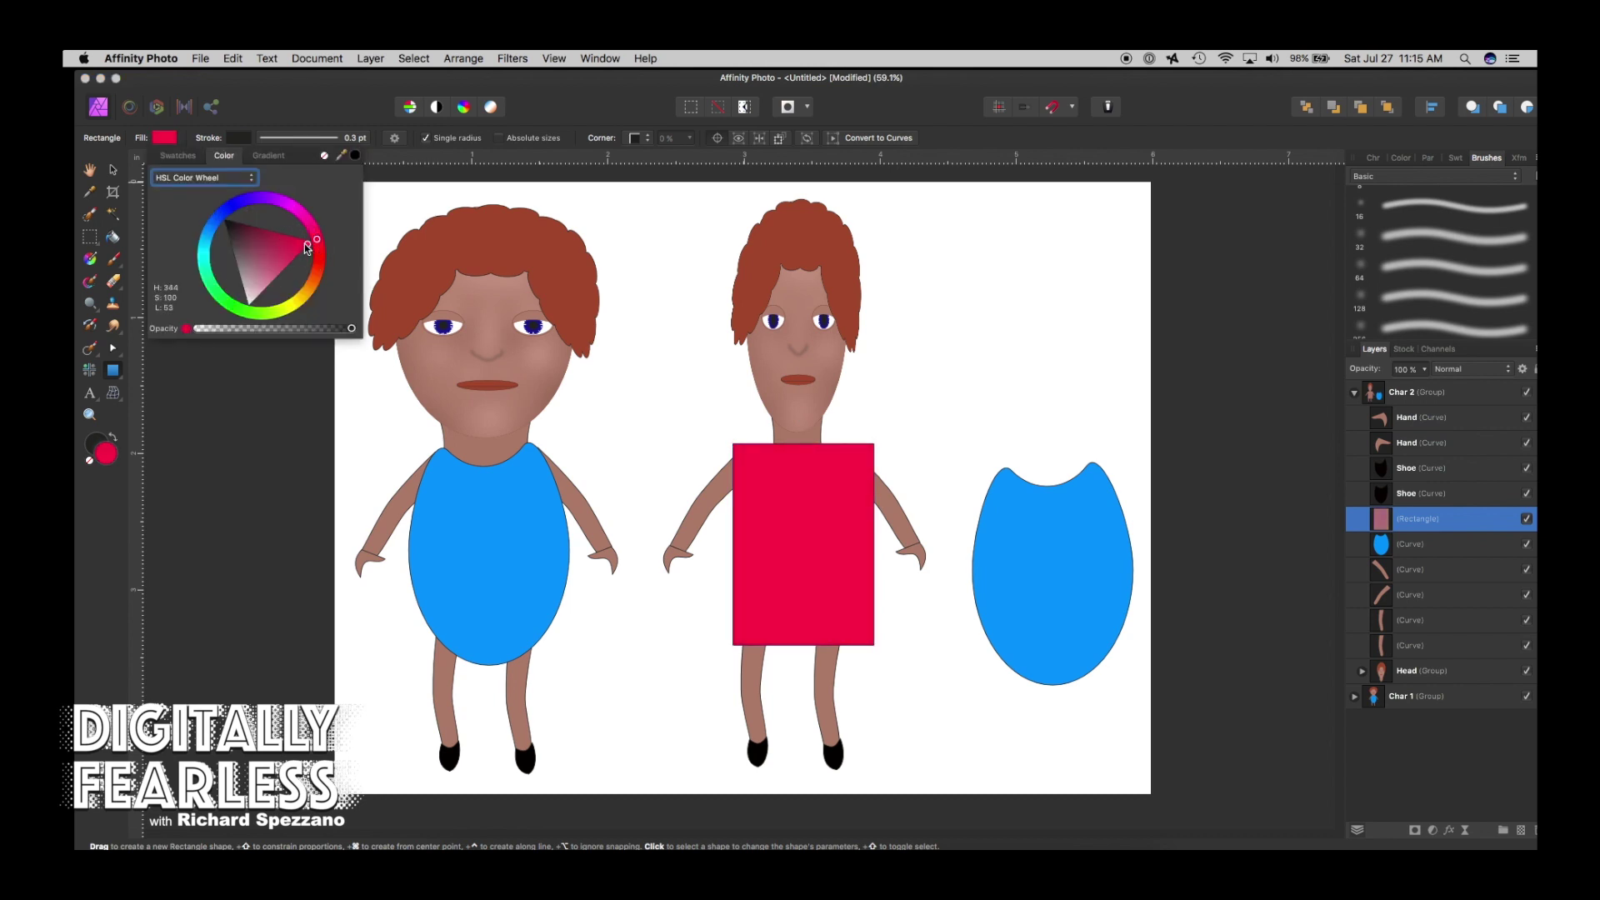
pyautogui.click(93, 171)
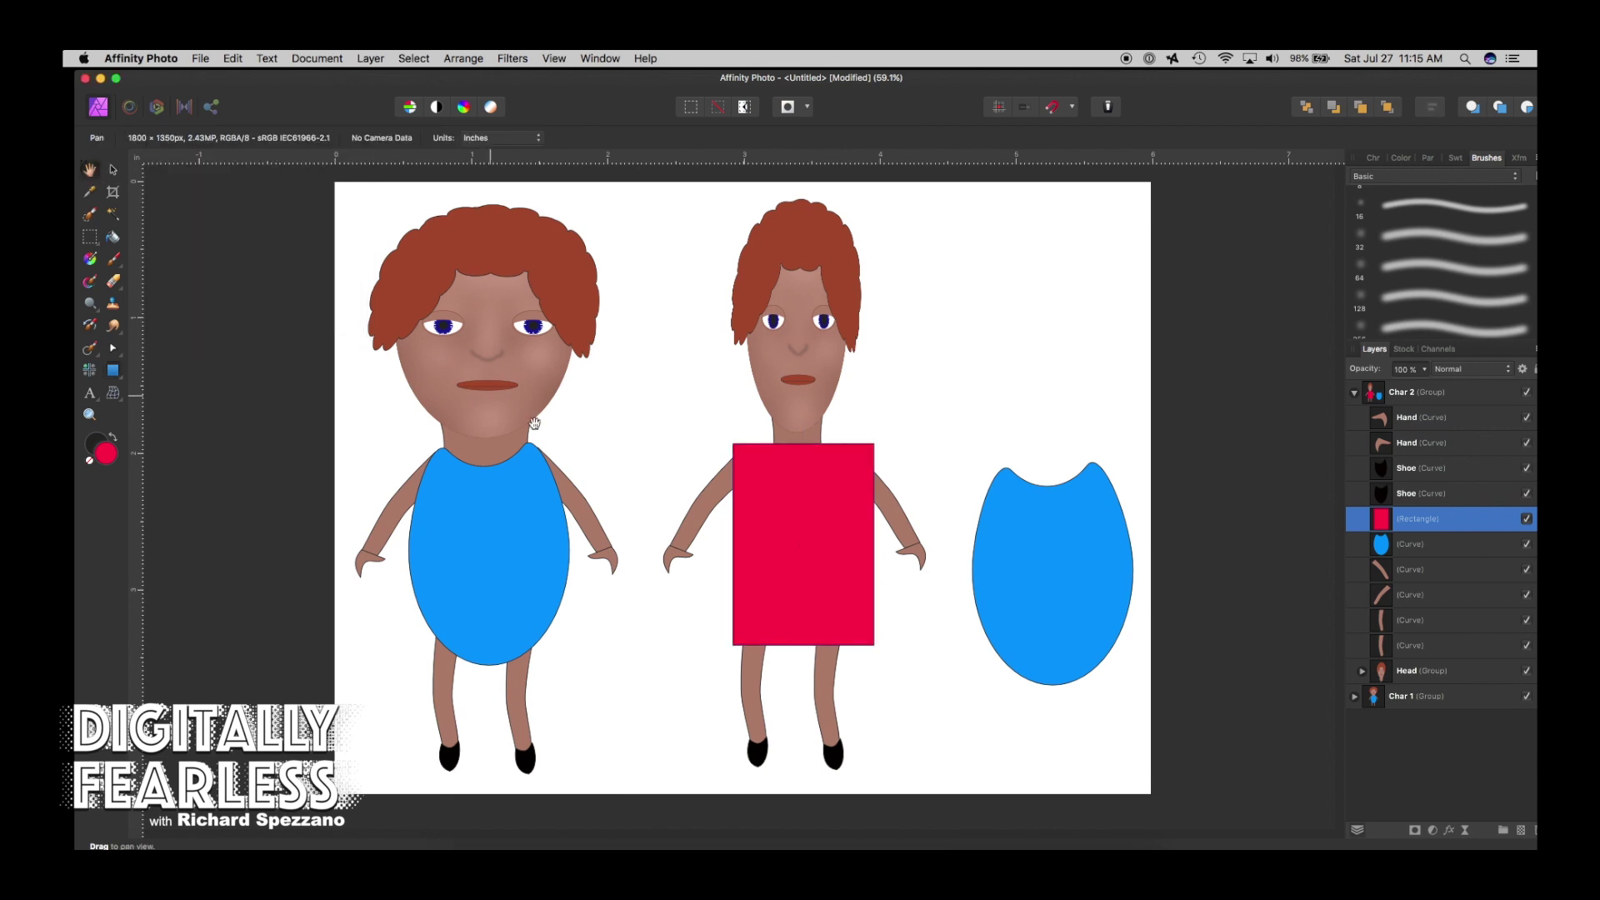
pyautogui.click(114, 173)
pyautogui.moveTo(782, 475)
pyautogui.mouseDown()
pyautogui.moveTo(765, 536)
pyautogui.moveTo(771, 469)
pyautogui.moveTo(774, 486)
pyautogui.mouseUp()
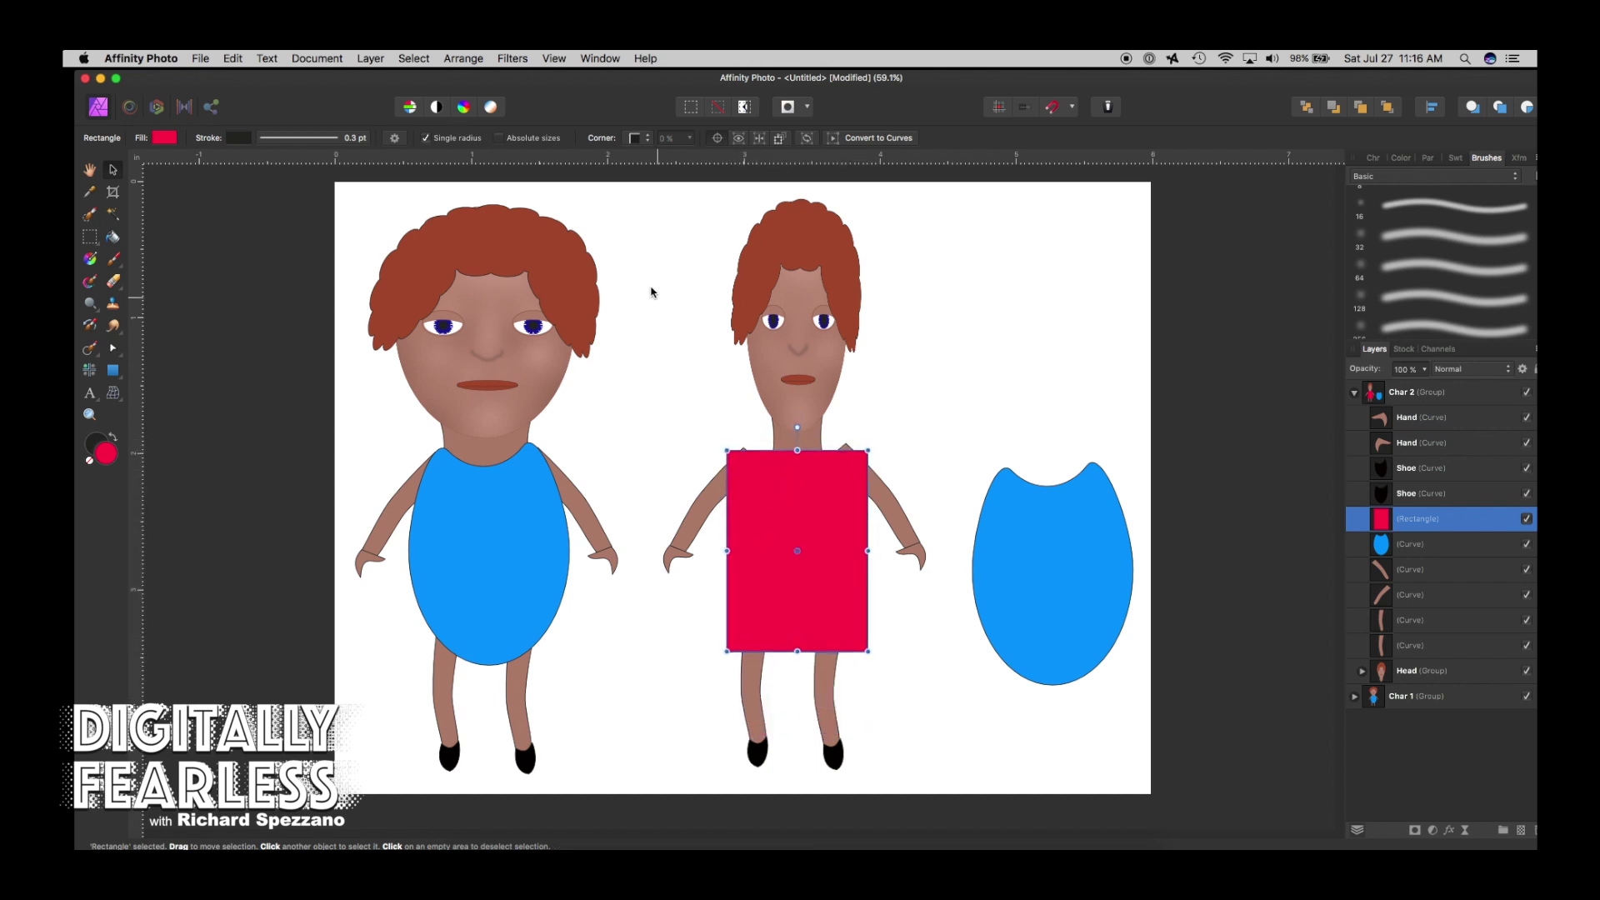
# Convert the crimson rectangle to curves and shape a tapered top with a curved neckline and armholes.
pyautogui.click(858, 139)
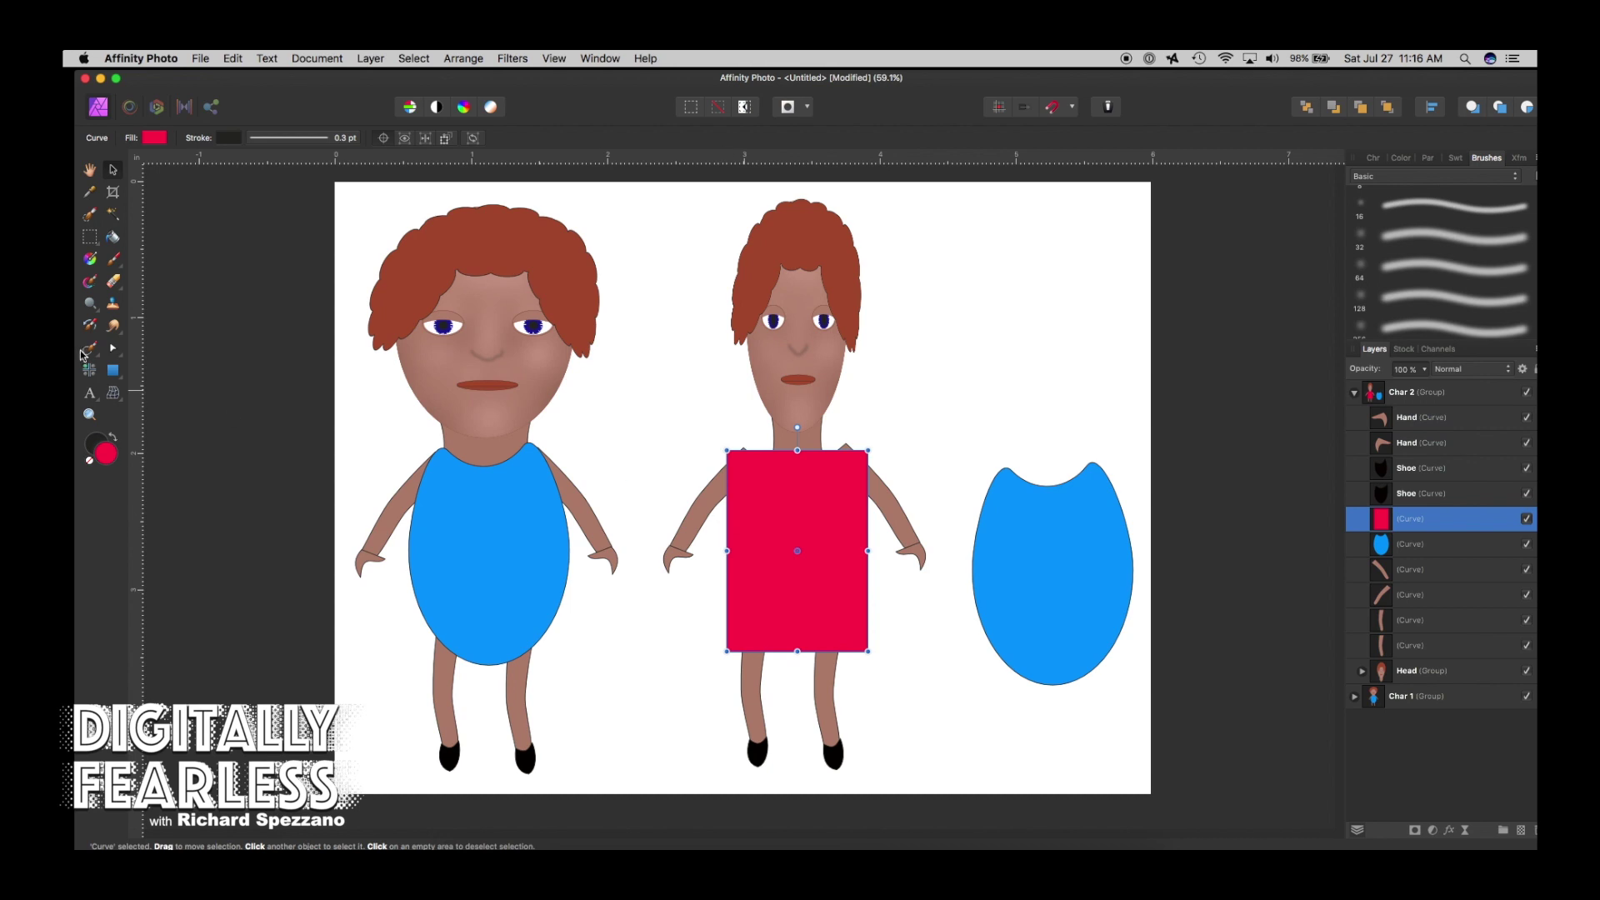
pyautogui.click(112, 348)
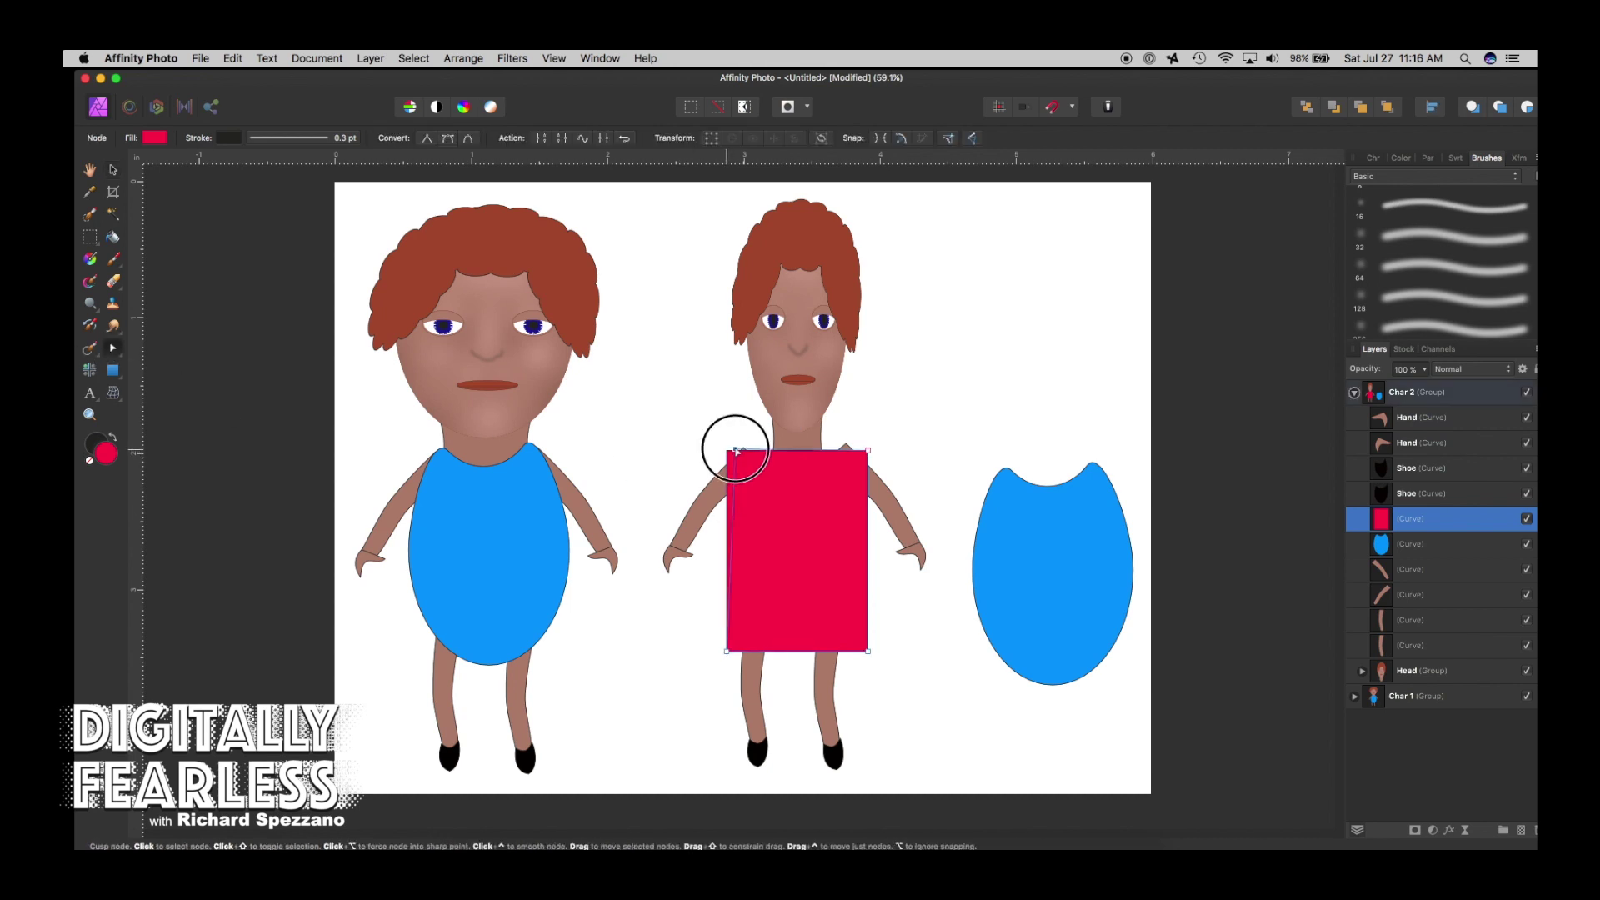
pyautogui.moveTo(729, 450); pyautogui.dragTo(739, 450)
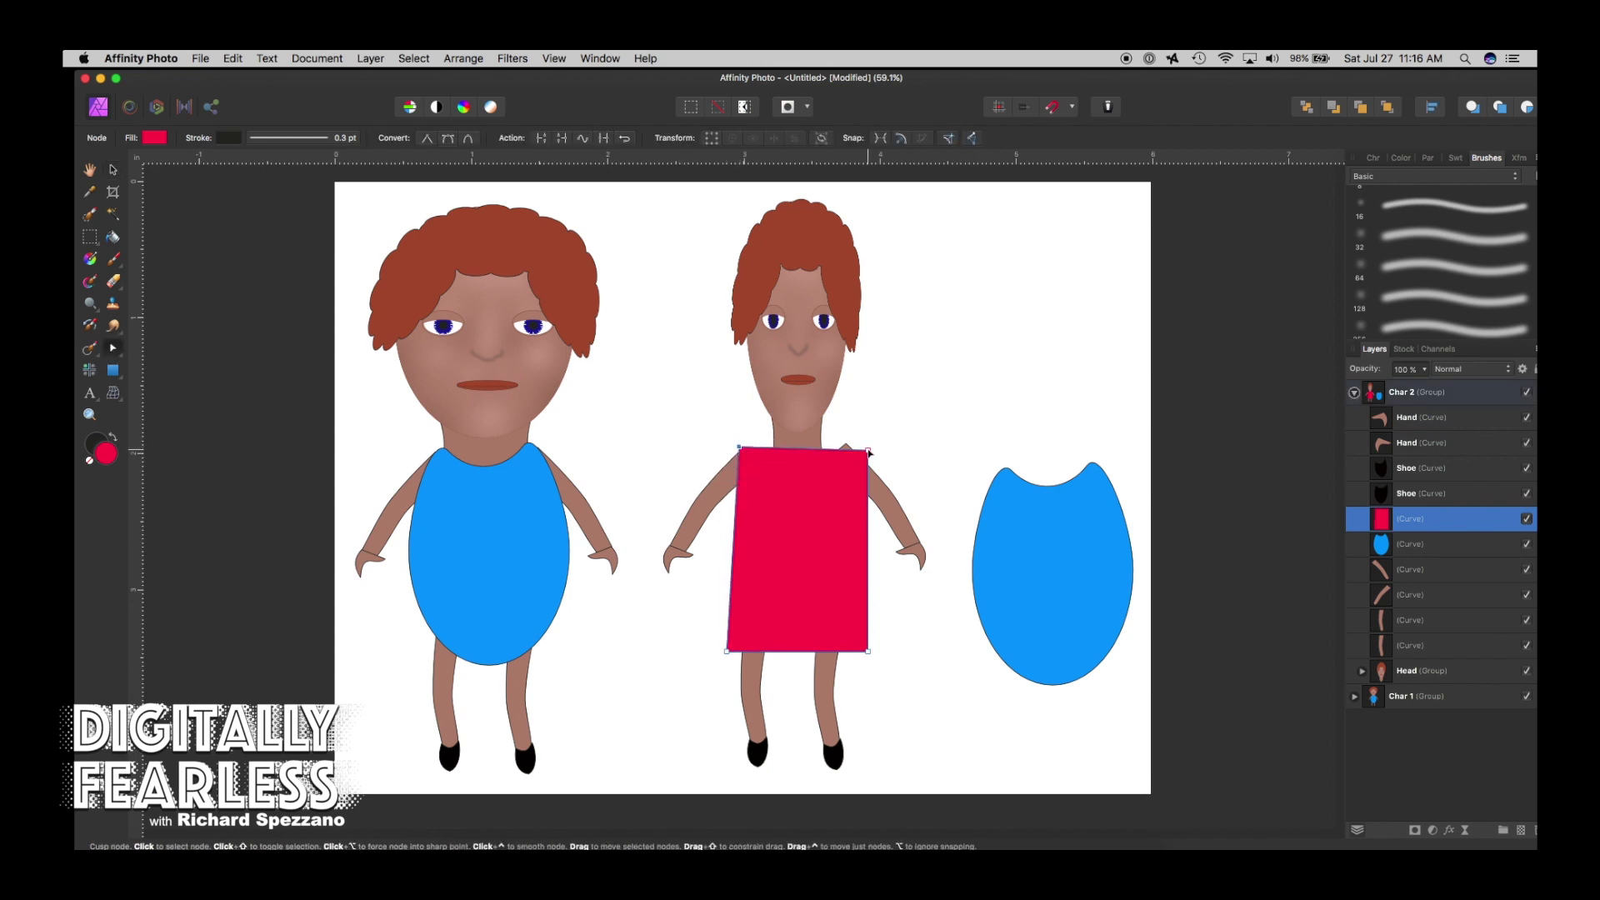
pyautogui.moveTo(868, 450); pyautogui.dragTo(787, 461)
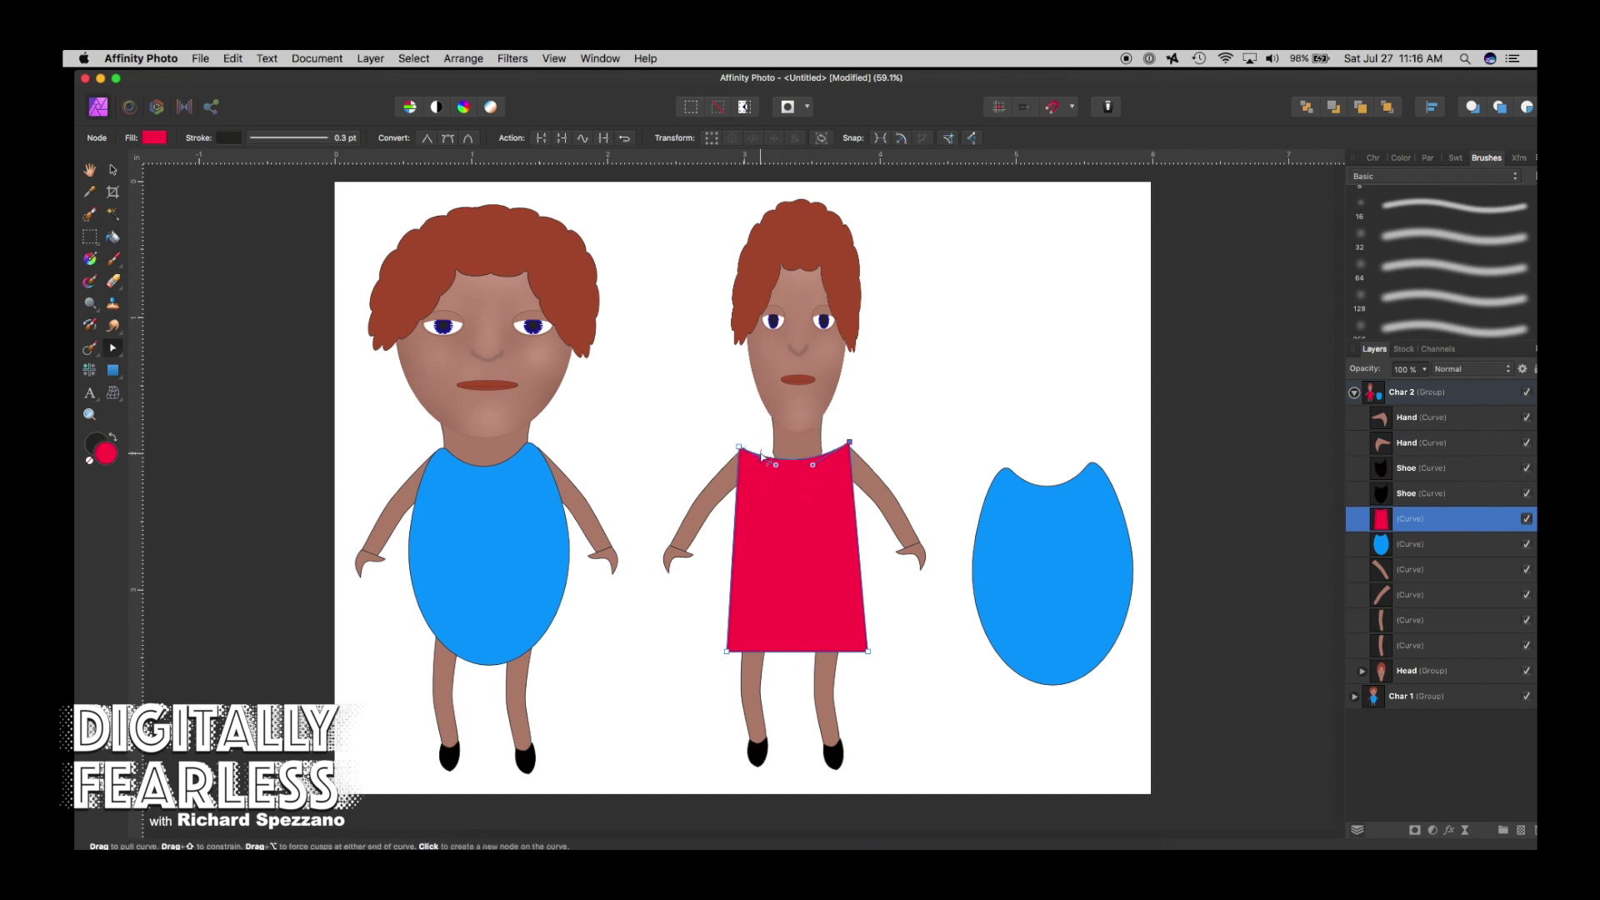
pyautogui.moveTo(756, 456); pyautogui.dragTo(798, 466)
pyautogui.moveTo(740, 476); pyautogui.dragTo(748, 475)
pyautogui.moveTo(850, 472); pyautogui.dragTo(844, 471)
pyautogui.click(847, 471)
pyautogui.click(843, 471)
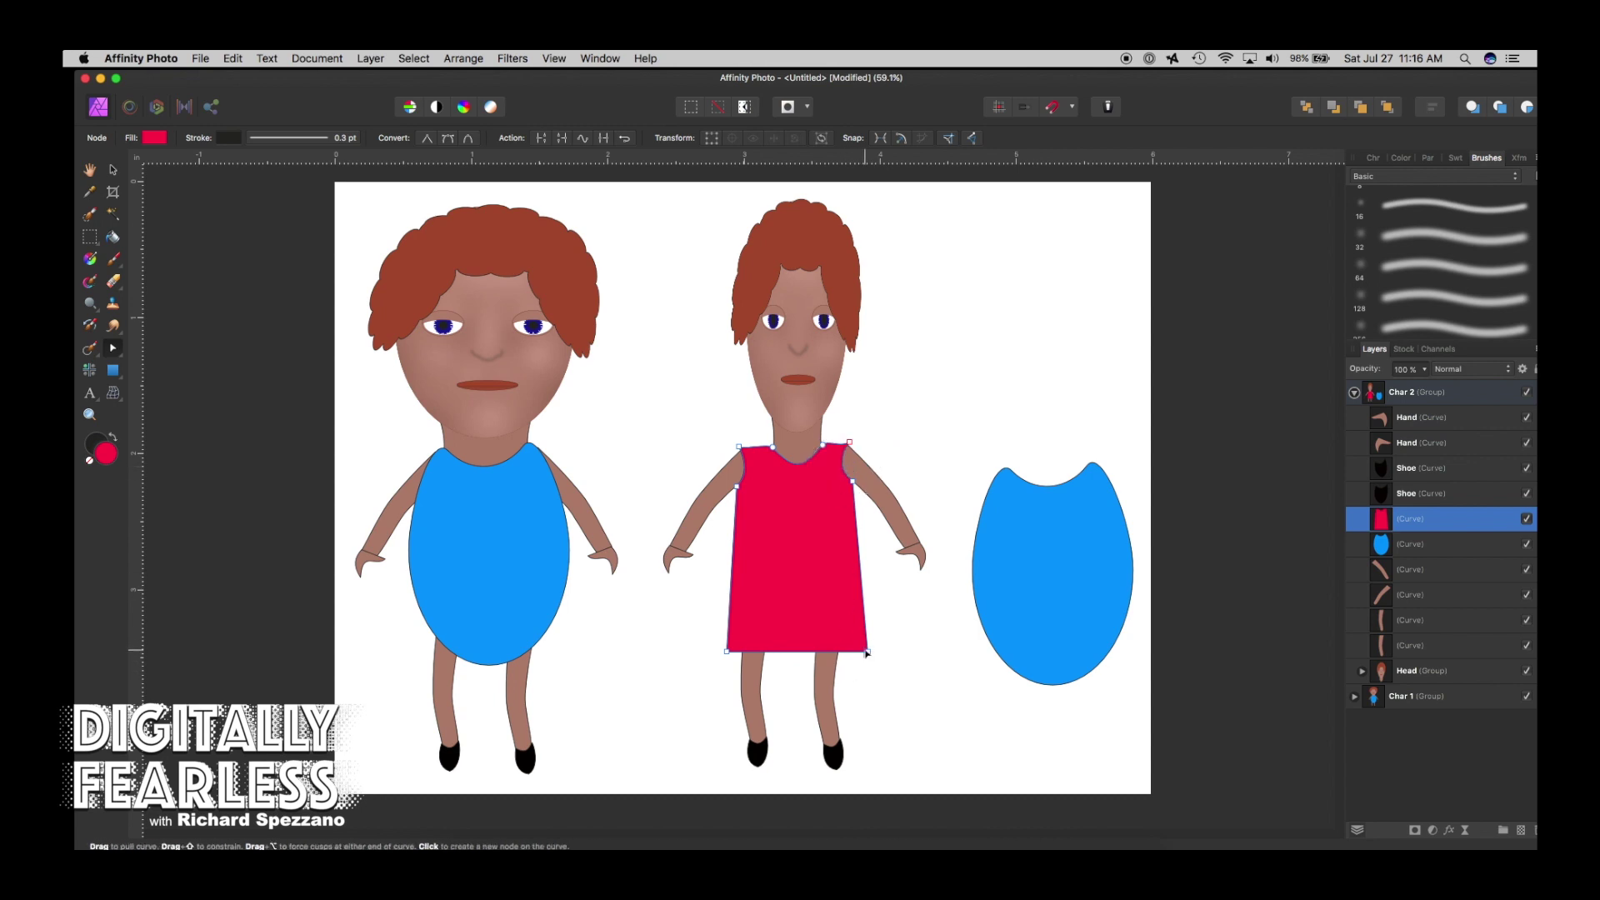
# Pull the top's bottom corners inward and up to the waist, fine-tuning the hem.
pyautogui.moveTo(866, 653); pyautogui.dragTo(845, 647)
pyautogui.click(729, 651)
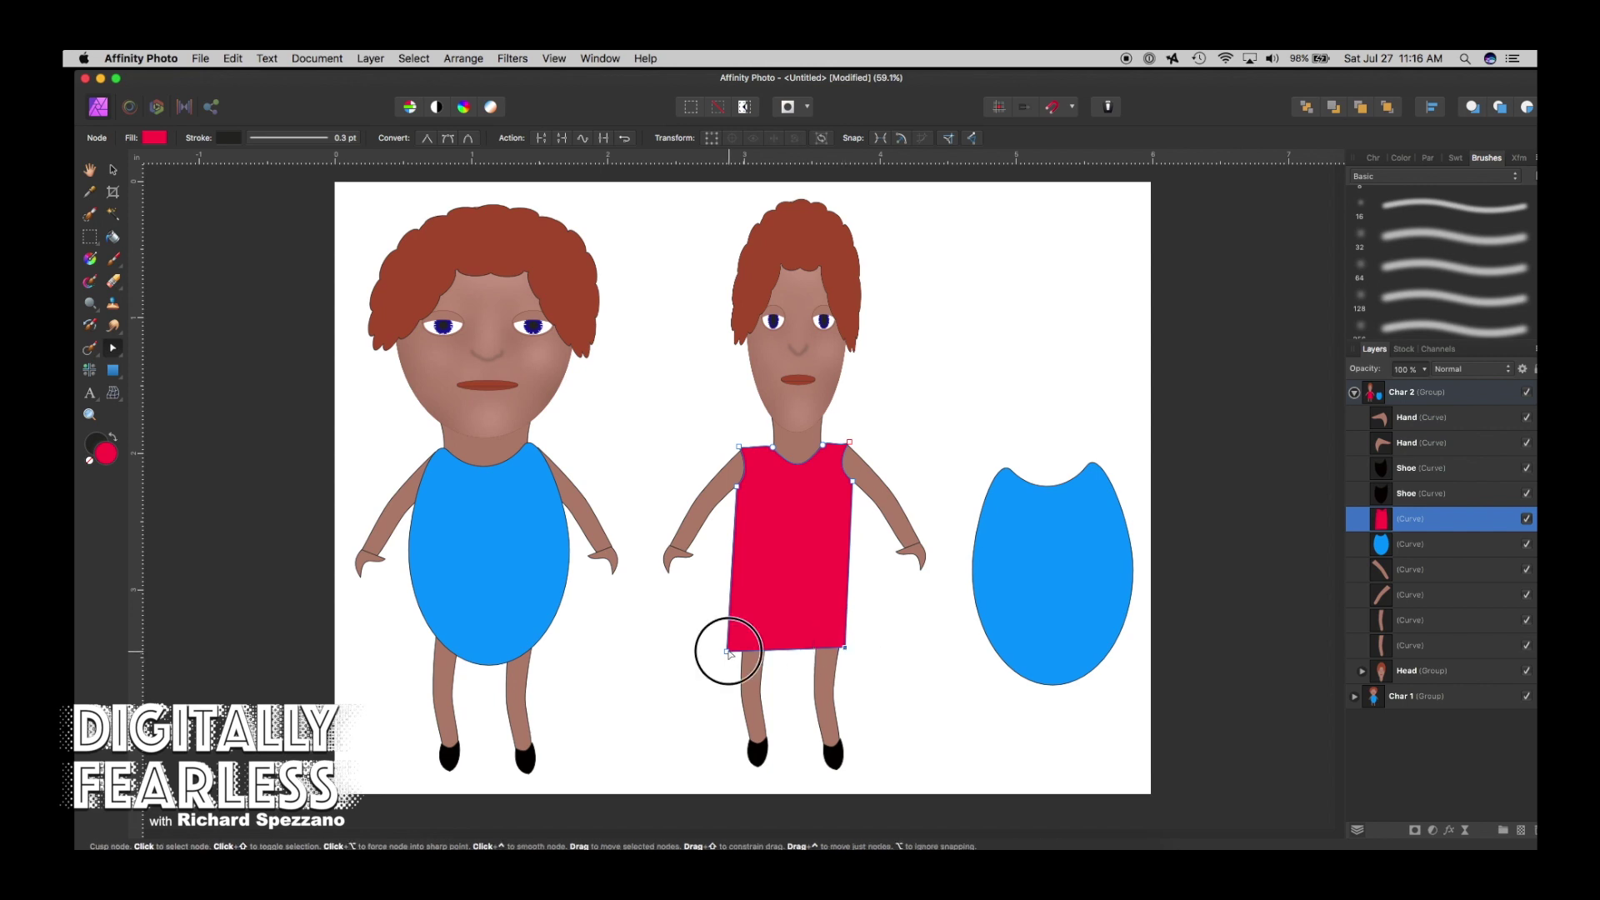
pyautogui.moveTo(729, 652); pyautogui.dragTo(744, 557)
pyautogui.moveTo(846, 647); pyautogui.dragTo(843, 560)
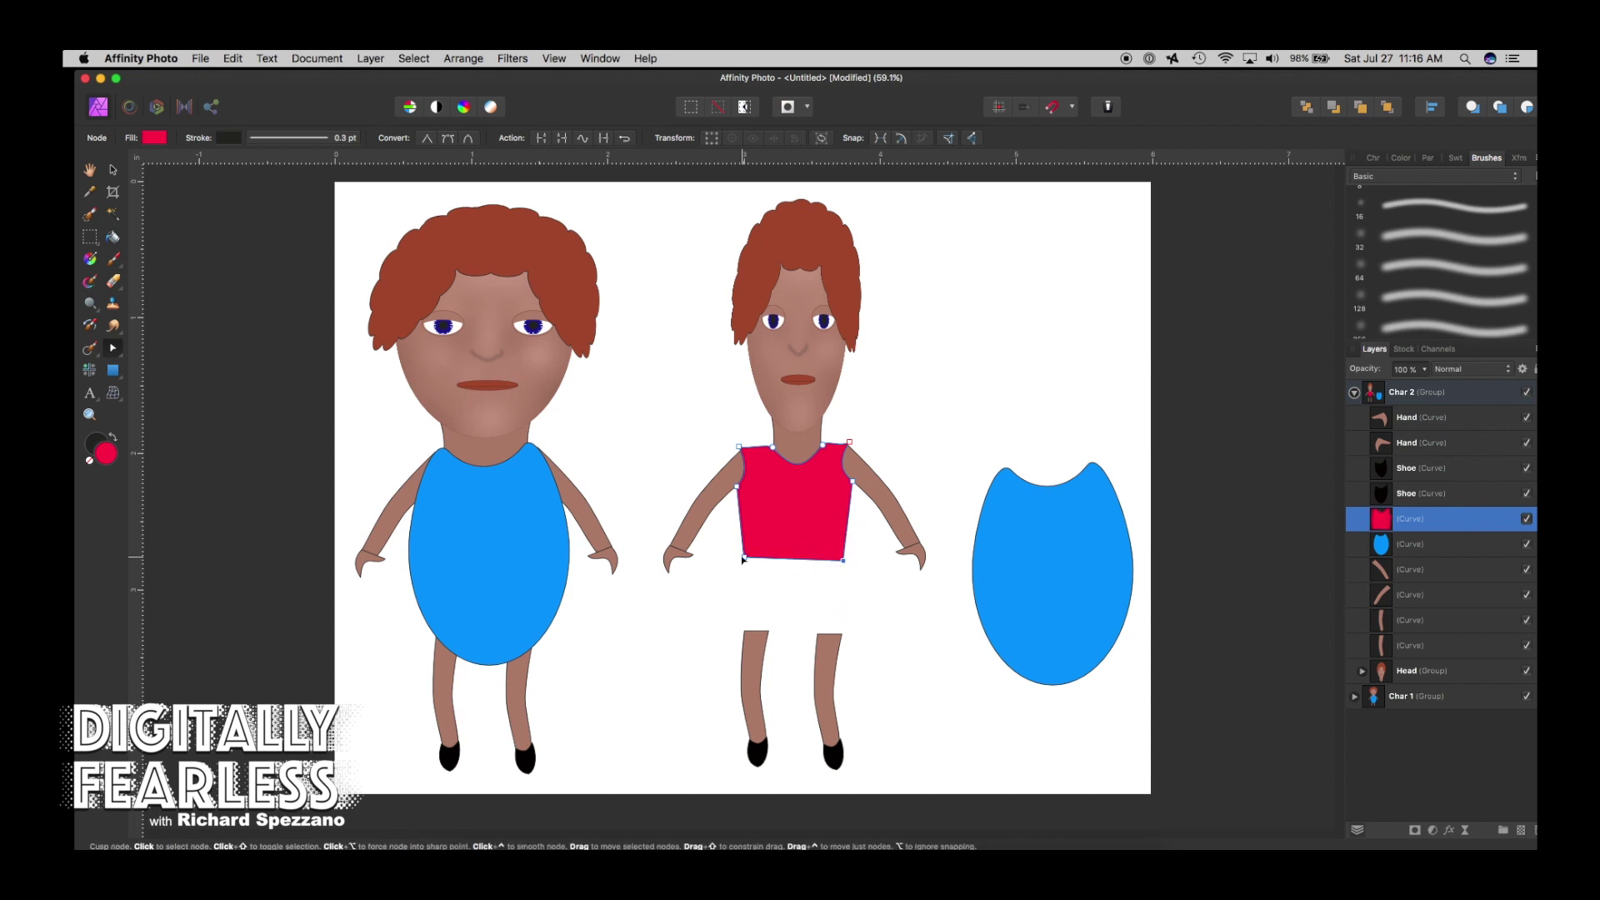
pyautogui.moveTo(742, 560); pyautogui.dragTo(743, 573)
pyautogui.moveTo(843, 561); pyautogui.dragTo(846, 573)
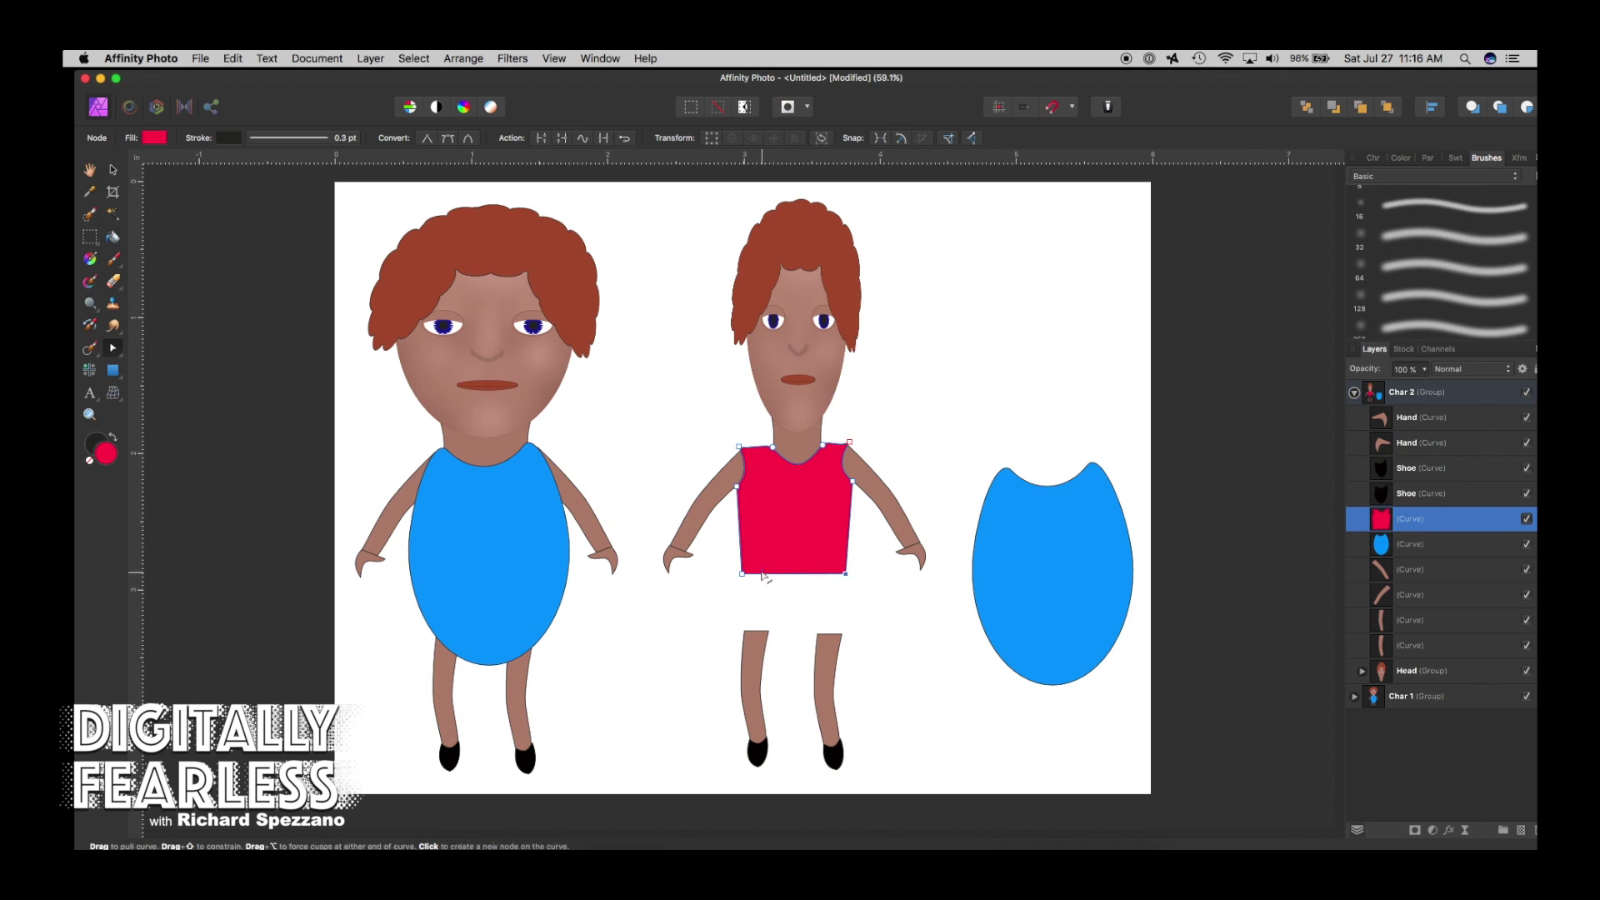
pyautogui.moveTo(742, 573); pyautogui.dragTo(747, 576)
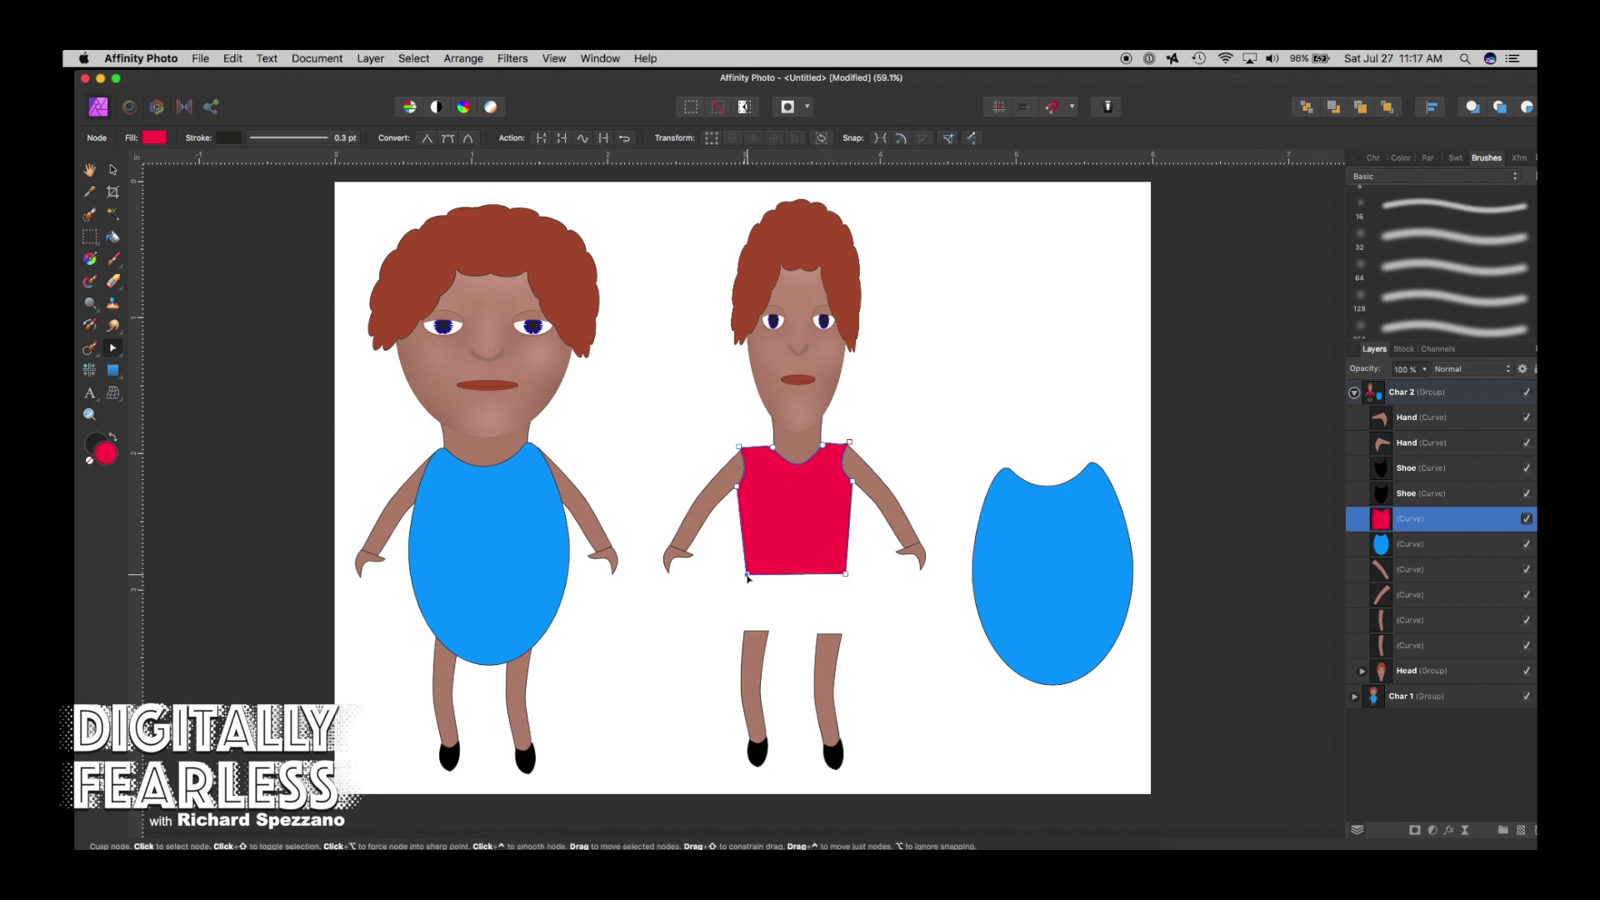
pyautogui.moveTo(845, 573); pyautogui.dragTo(843, 578)
pyautogui.moveTo(744, 575); pyautogui.dragTo(748, 578)
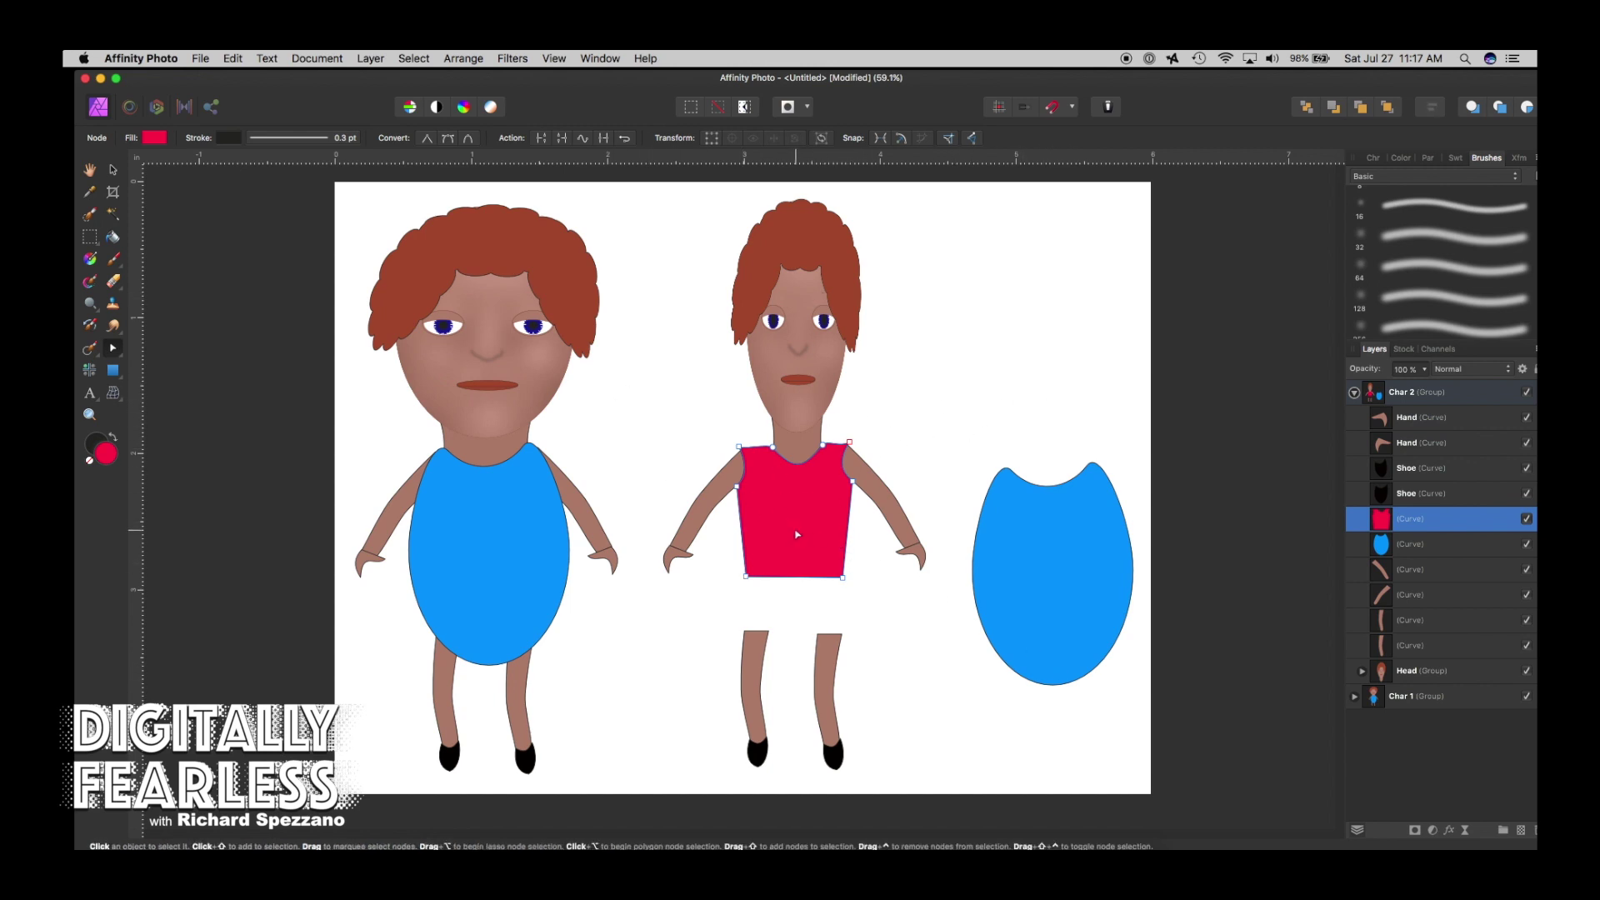
# Draw a rectangle over the second character's upper left leg and position it.
pyautogui.click(747, 576)
pyautogui.click(112, 370)
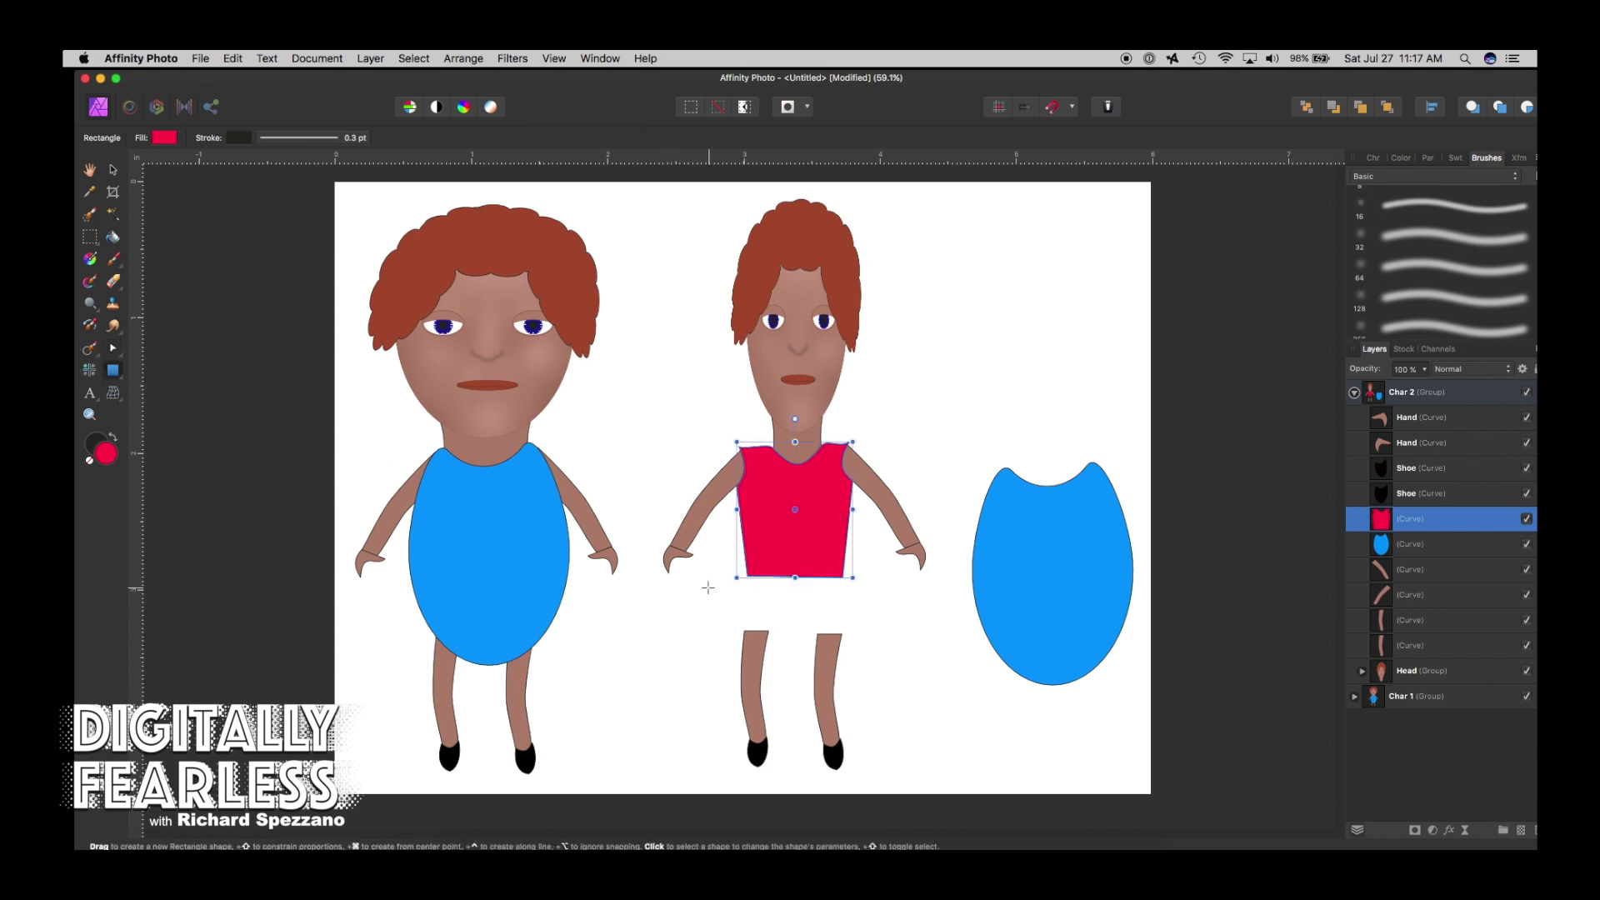
pyautogui.moveTo(708, 586); pyautogui.dragTo(774, 656)
pyautogui.click(114, 175)
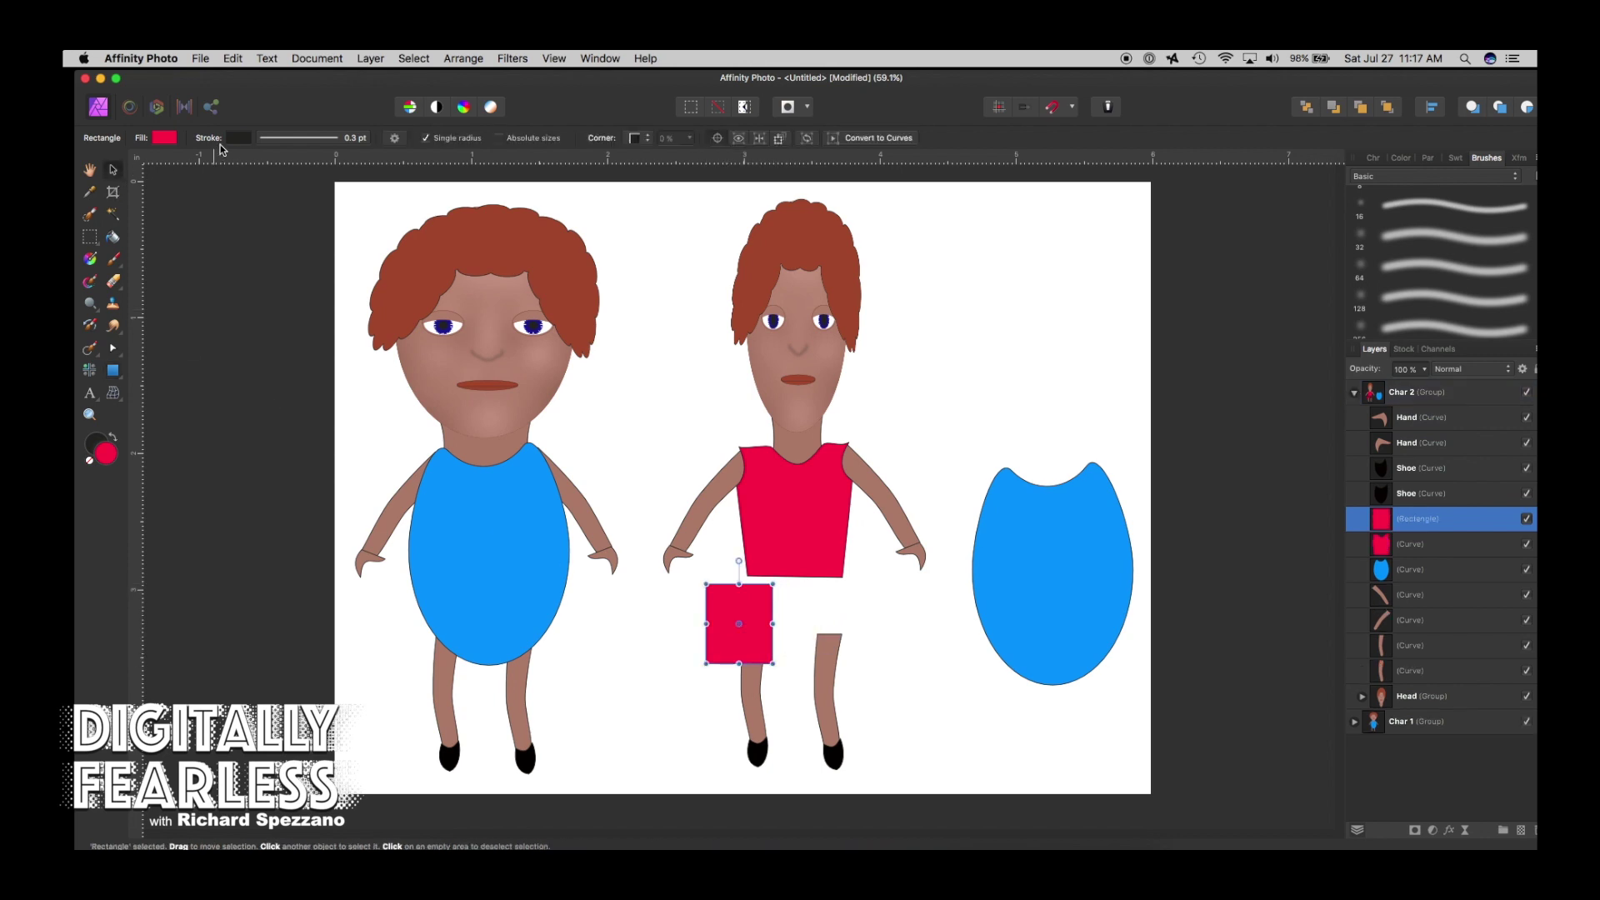
pyautogui.click(236, 138)
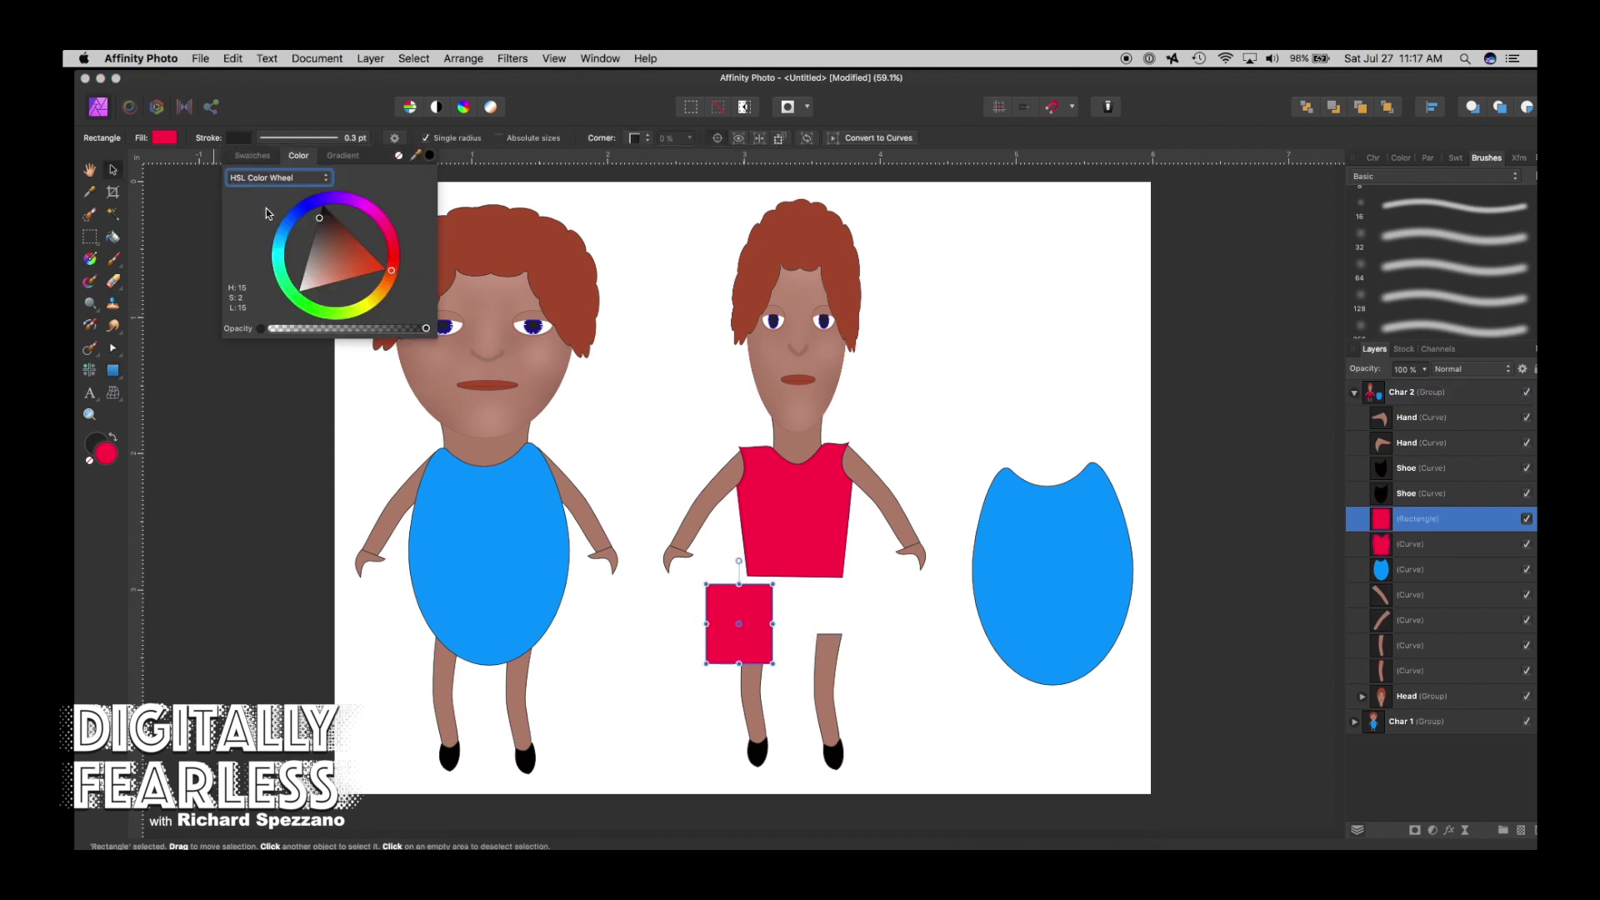
pyautogui.click(313, 243)
pyautogui.click(322, 237)
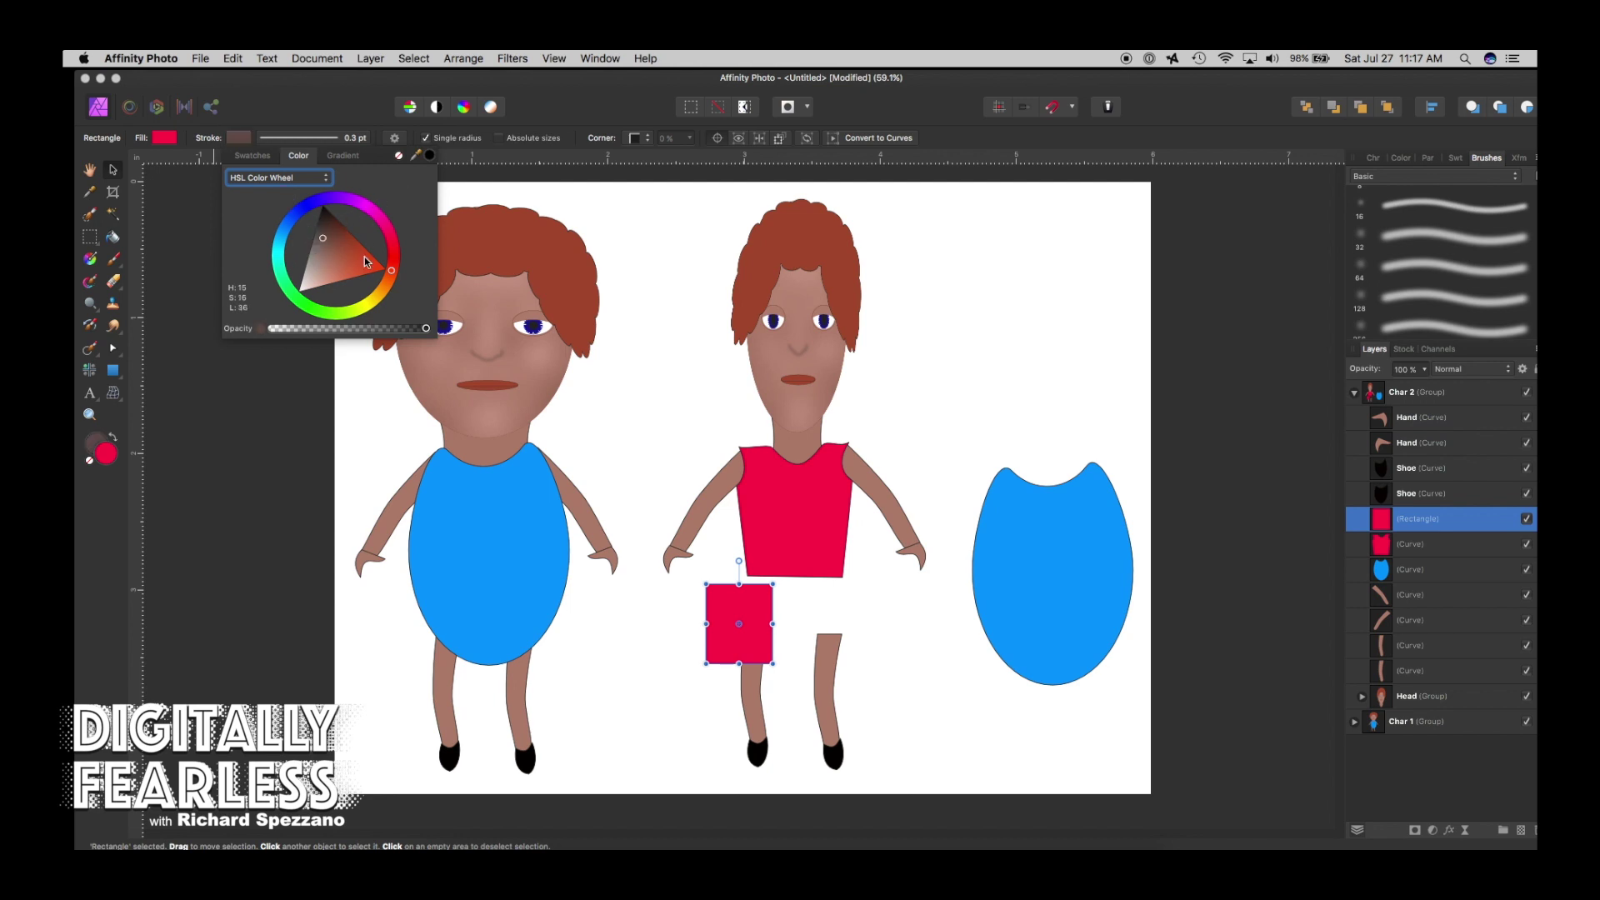
pyautogui.click(731, 588)
pyautogui.moveTo(737, 591); pyautogui.dragTo(744, 581)
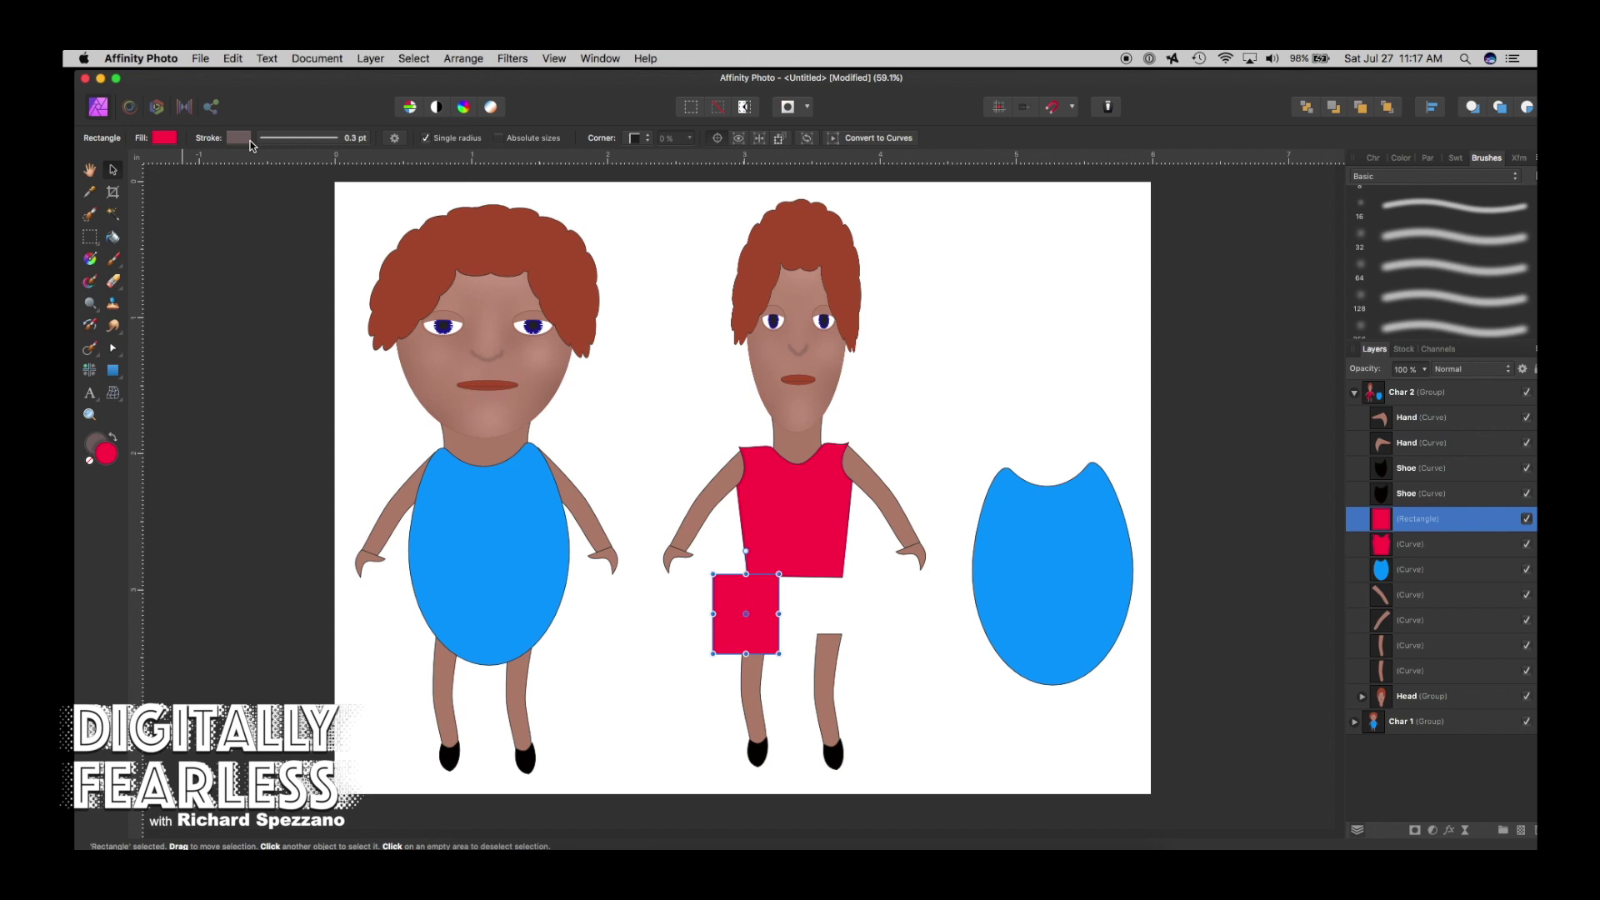
# Give the leg rectangle a grey fill and a near-black outline.
pyautogui.click(165, 137)
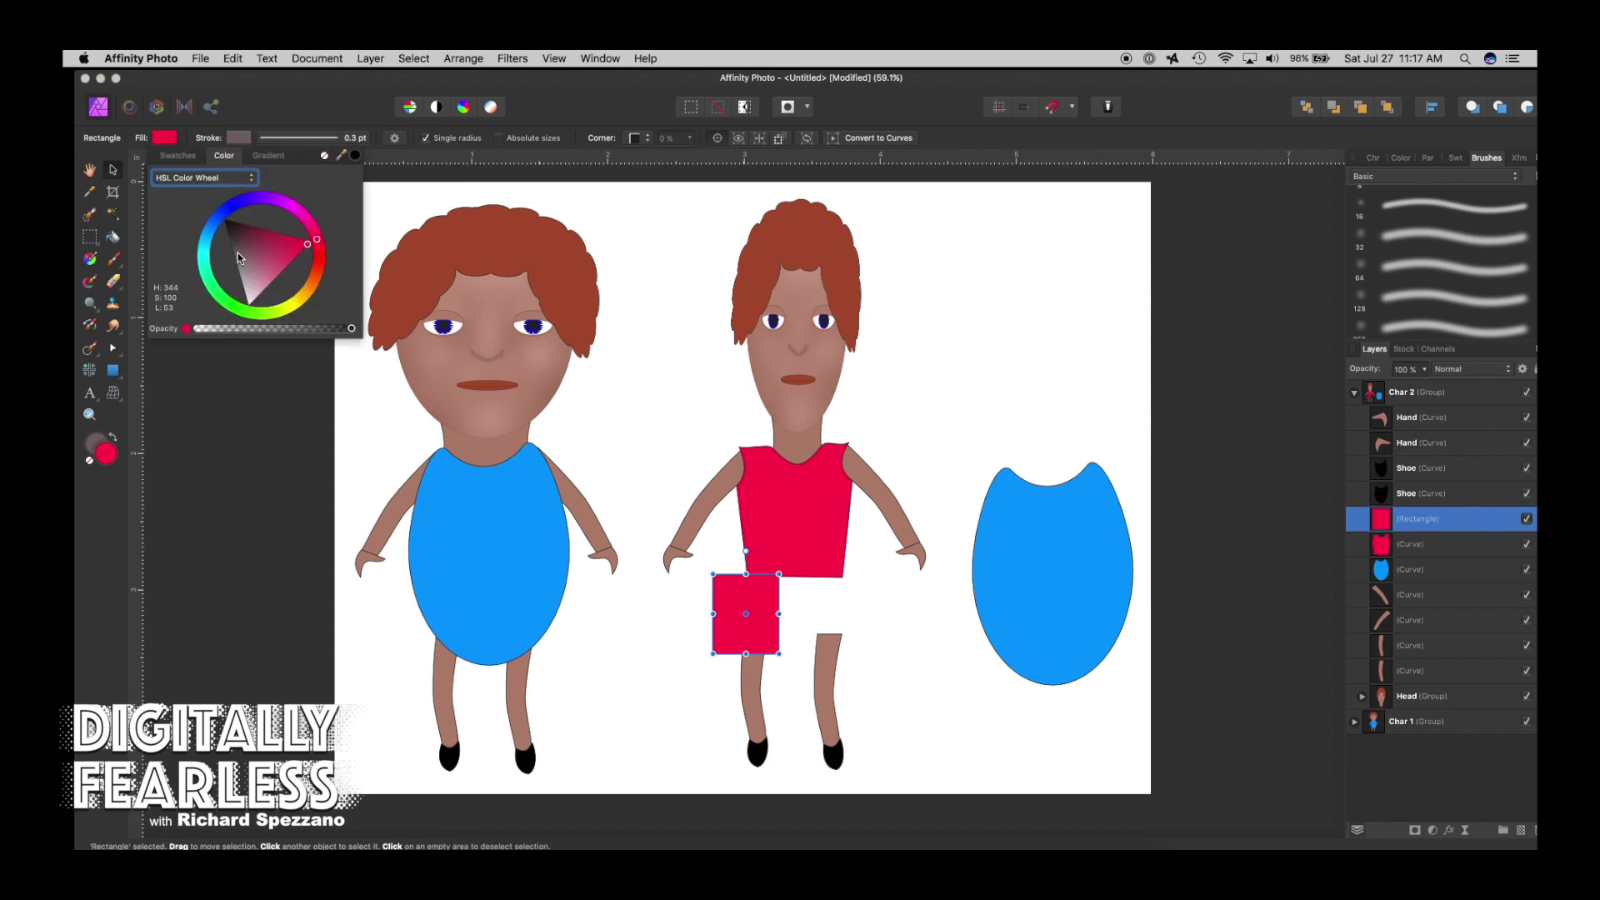
pyautogui.moveTo(237, 252); pyautogui.dragTo(234, 263)
pyautogui.click(230, 136)
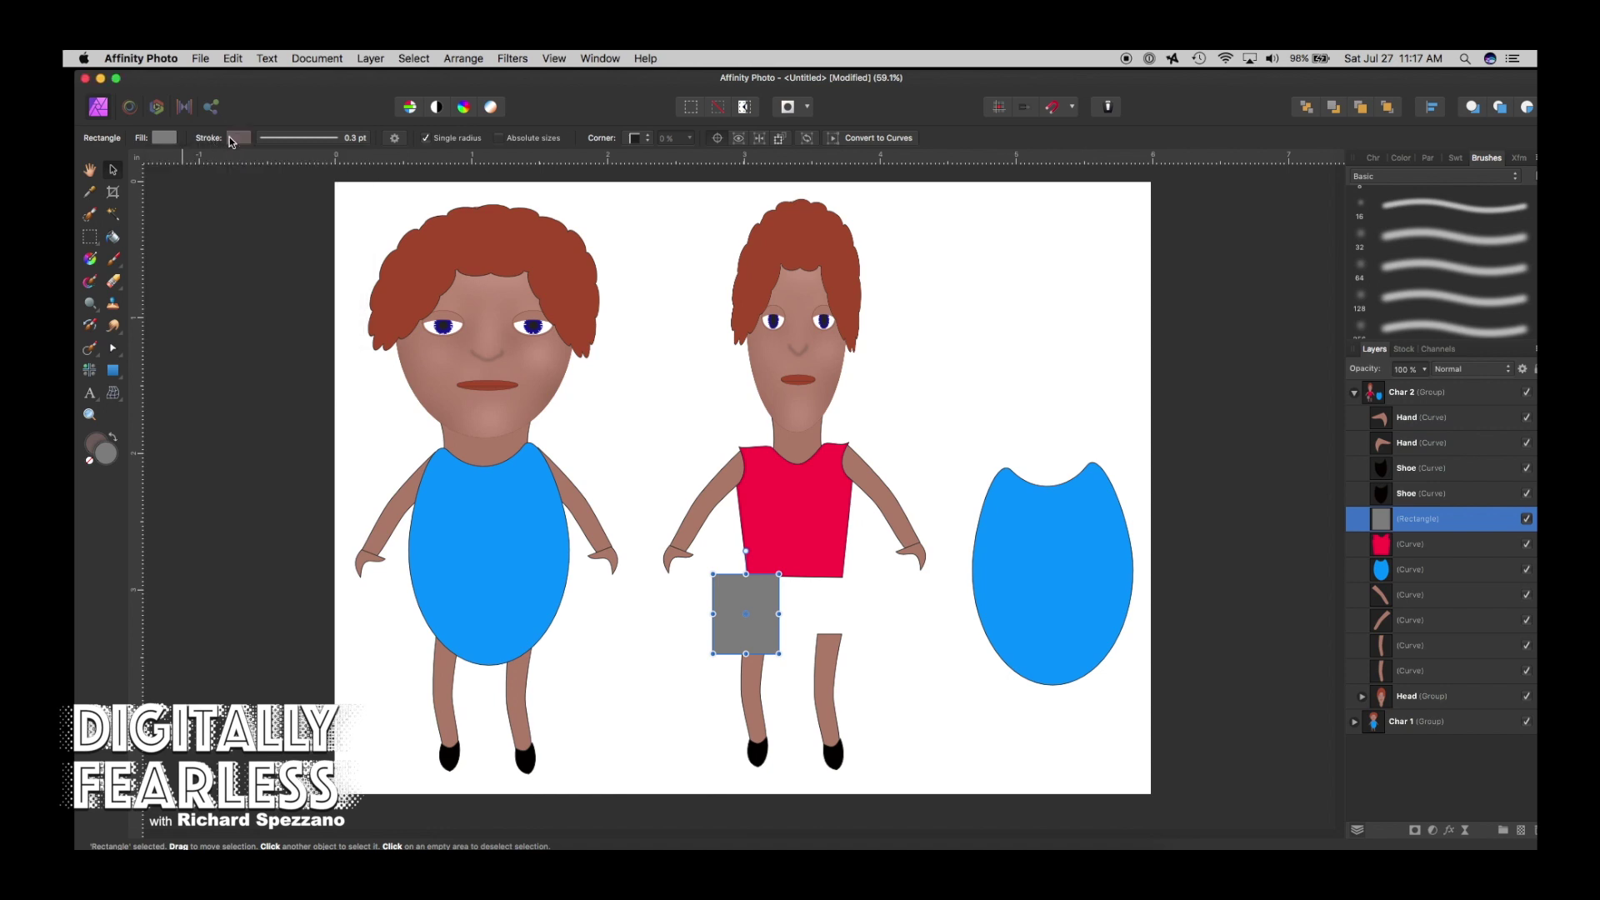
pyautogui.moveTo(309, 233); pyautogui.dragTo(314, 215)
pyautogui.click(123, 171)
pyautogui.moveTo(751, 613); pyautogui.dragTo(765, 613)
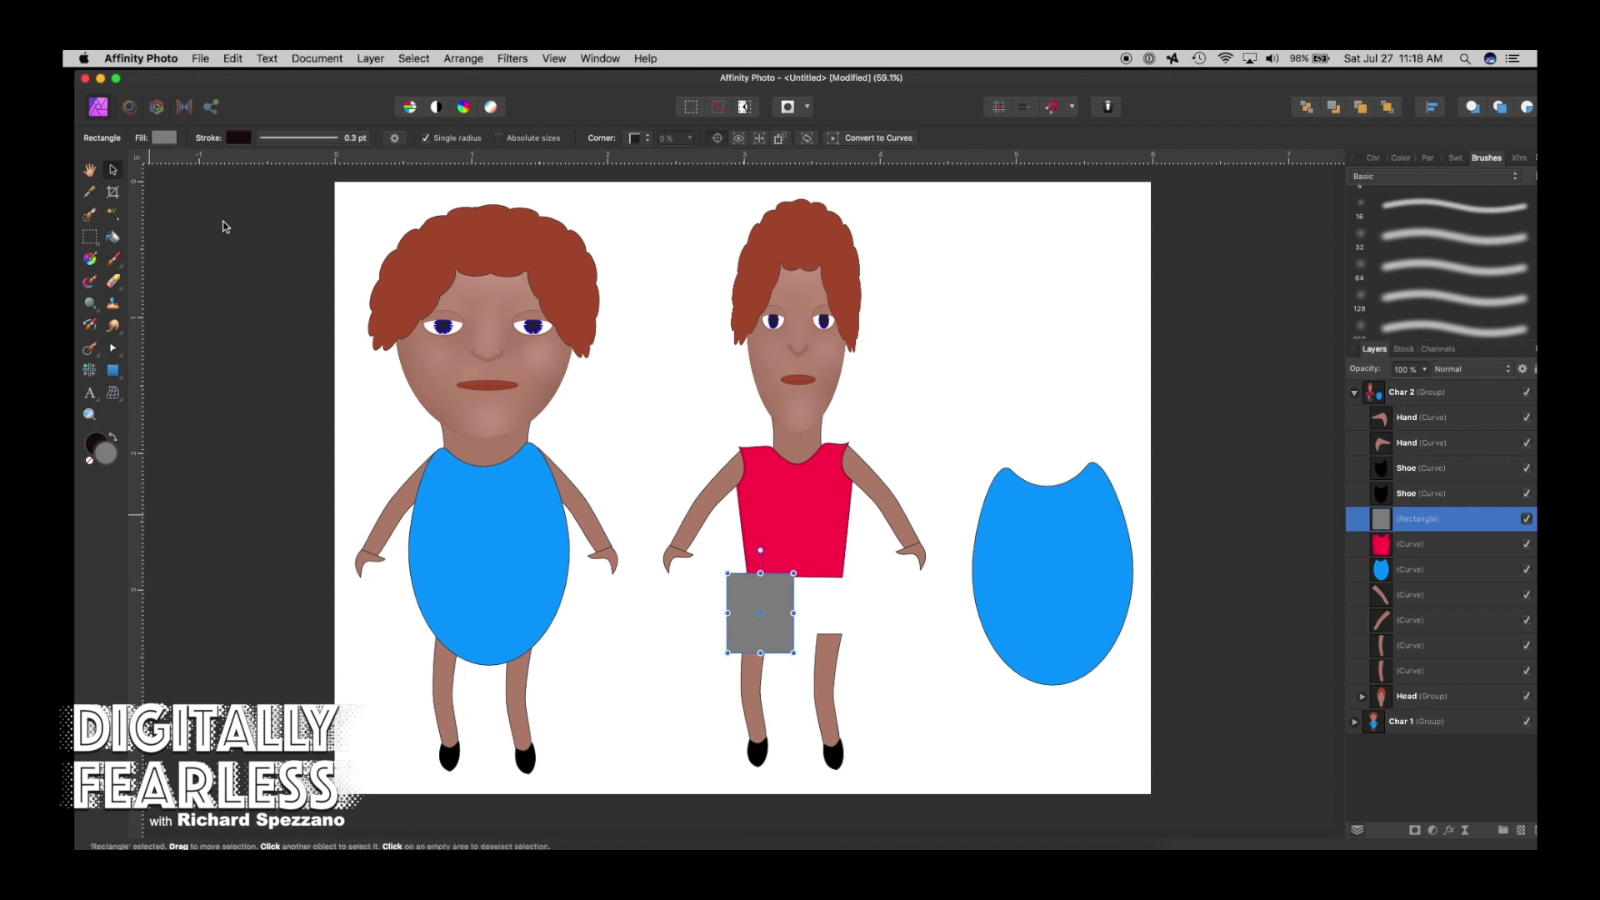
# Convert the grey rectangle to curves and reshape its nodes into a slanted shorts leg.
pyautogui.click(866, 138)
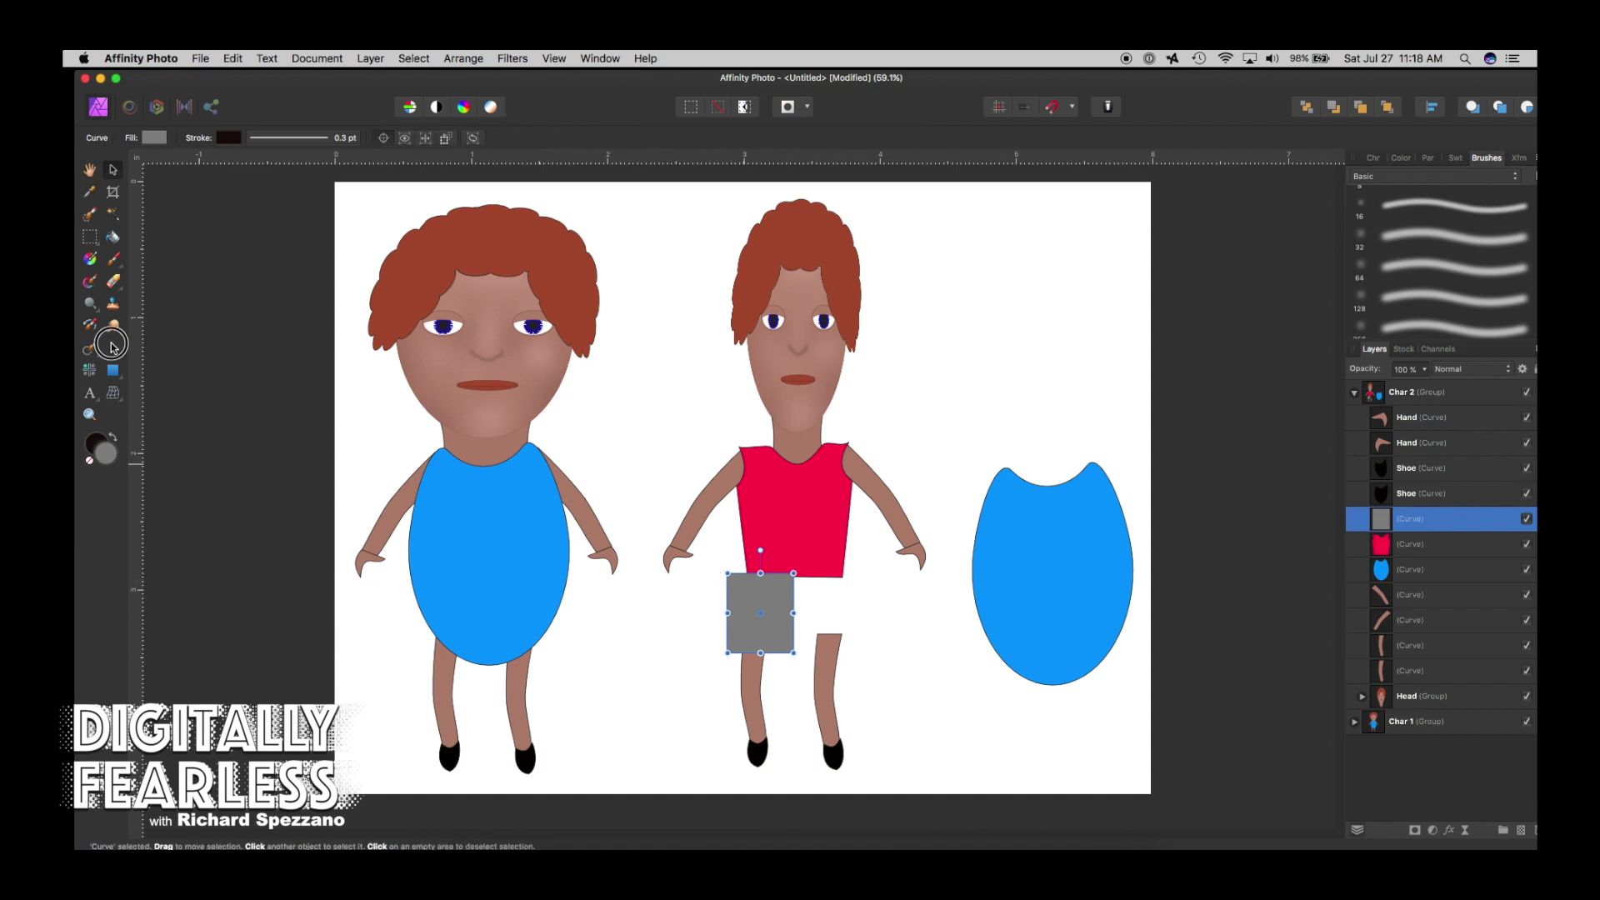
pyautogui.click(747, 580)
pyautogui.moveTo(747, 581); pyautogui.dragTo(745, 574)
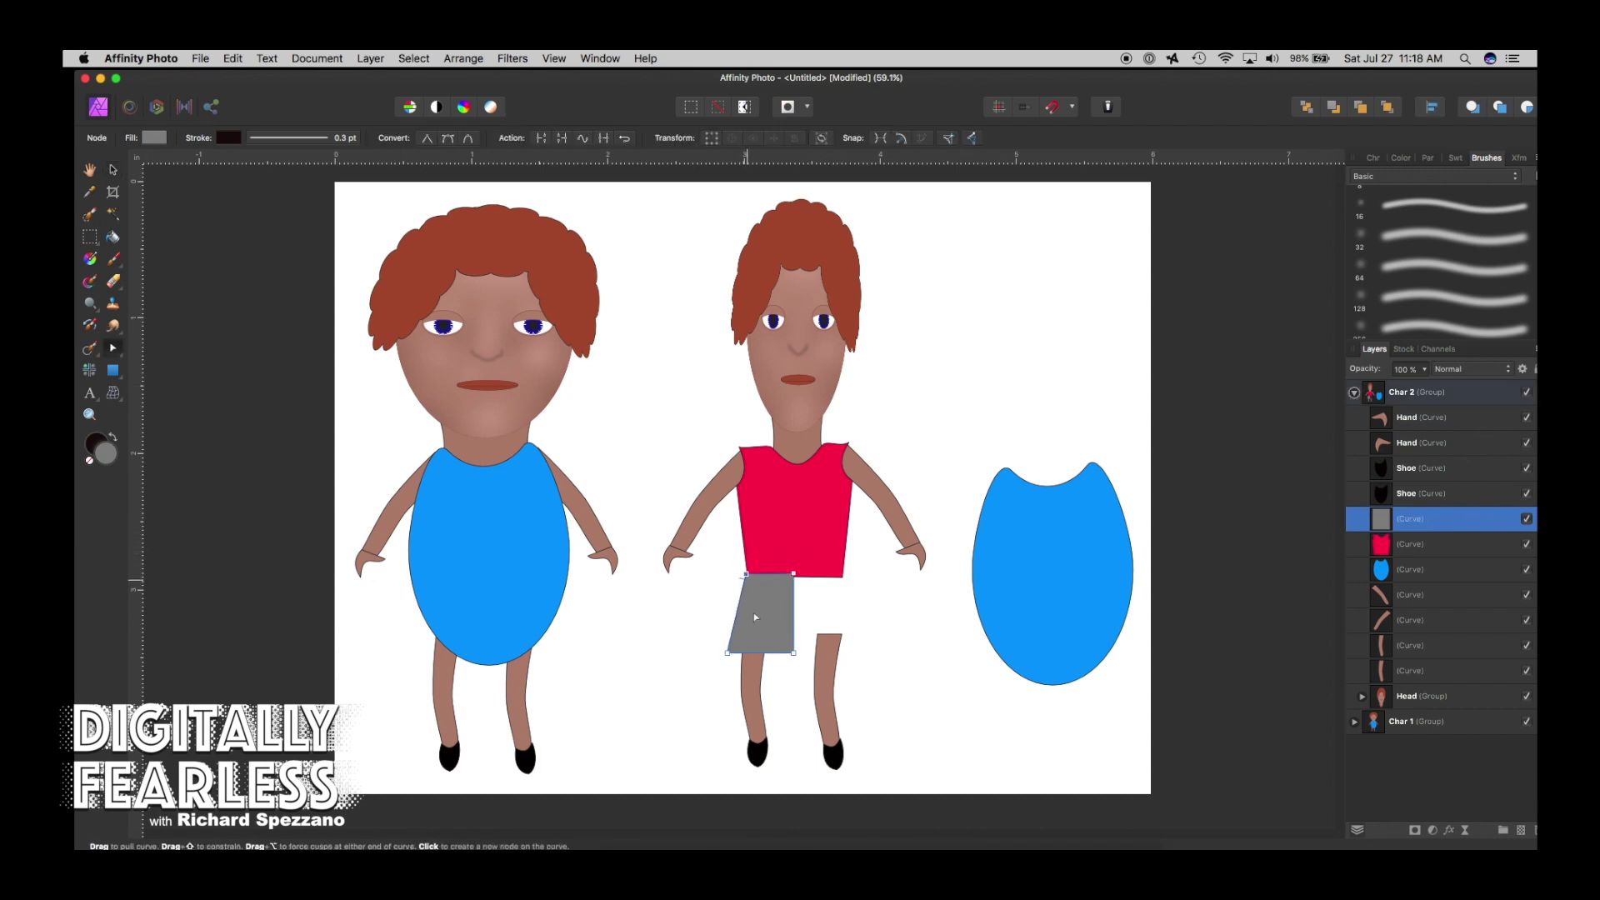
pyautogui.moveTo(729, 653); pyautogui.dragTo(777, 663)
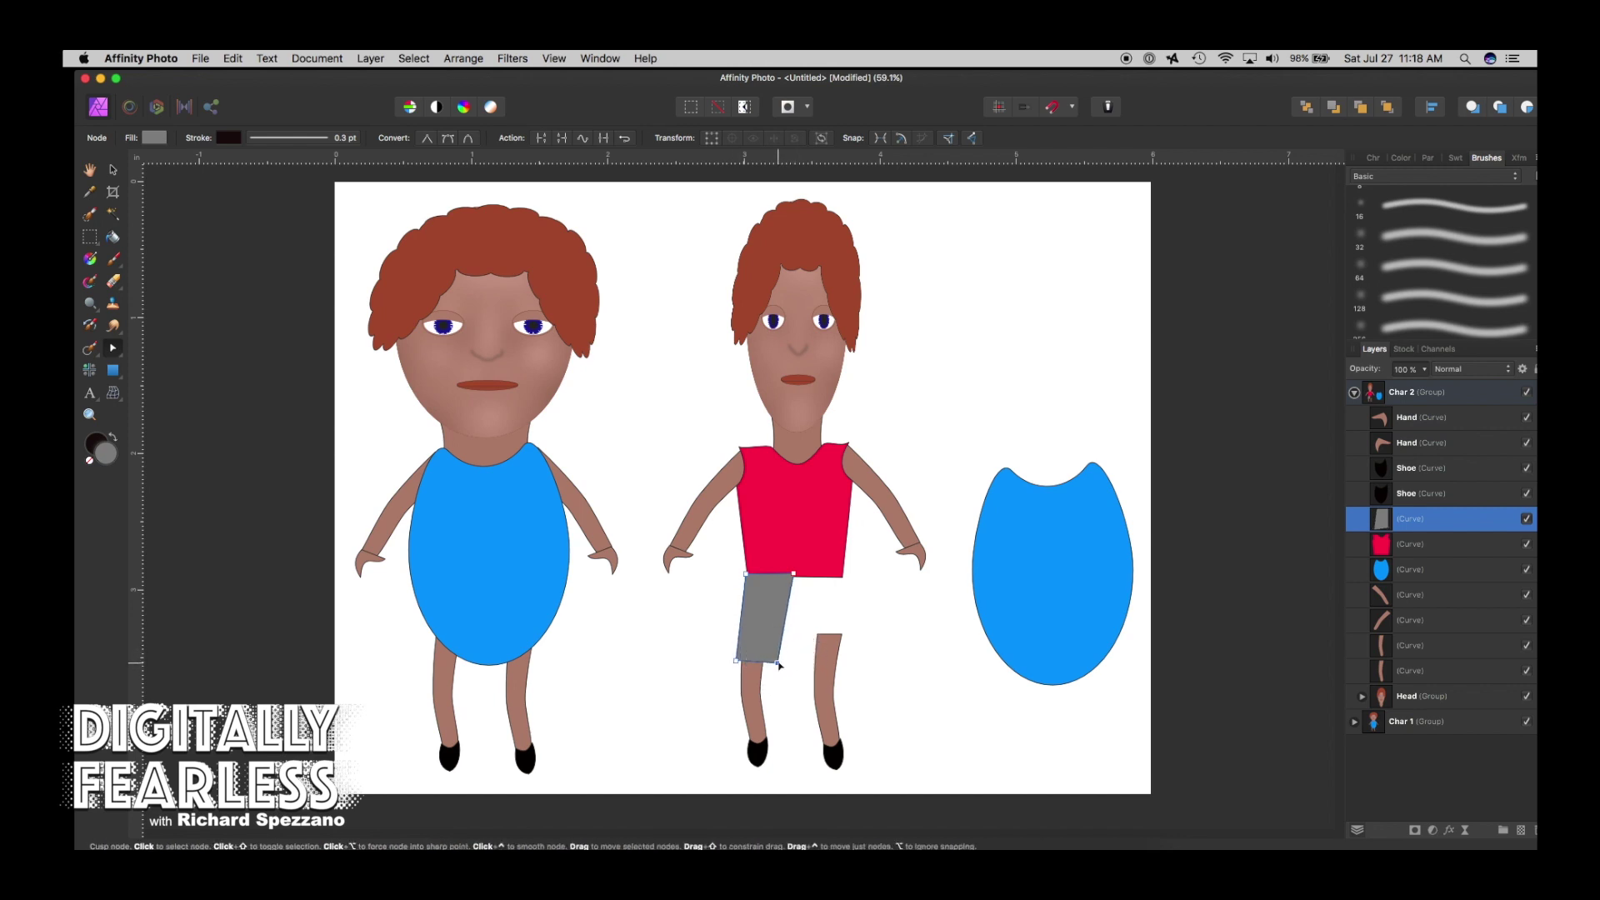
pyautogui.click(786, 613)
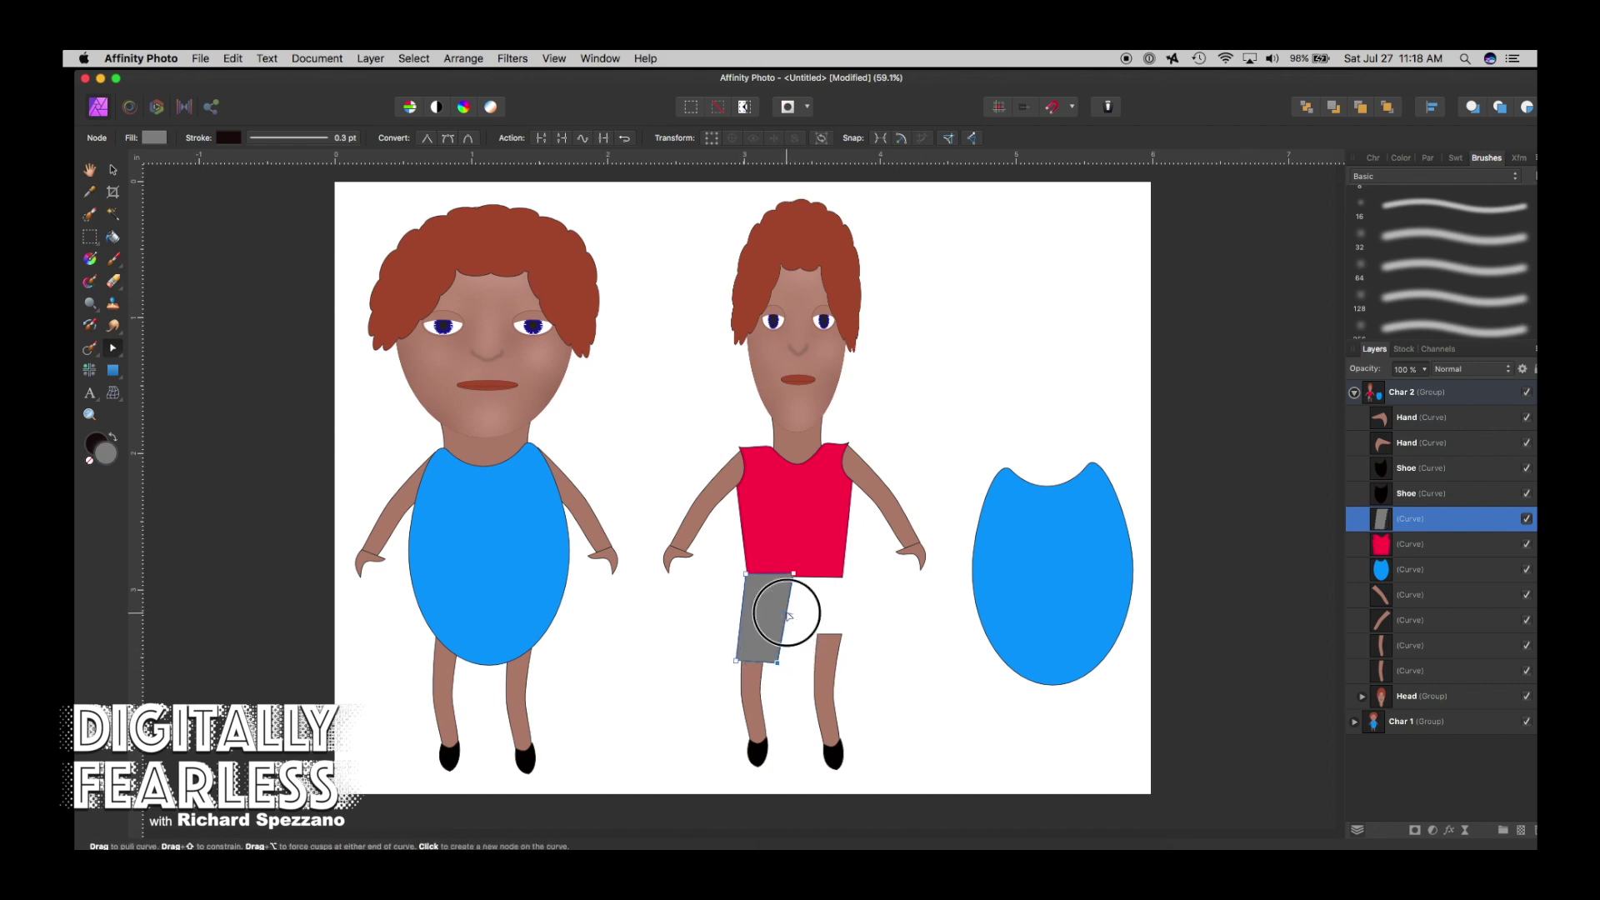
pyautogui.moveTo(793, 573); pyautogui.dragTo(746, 614)
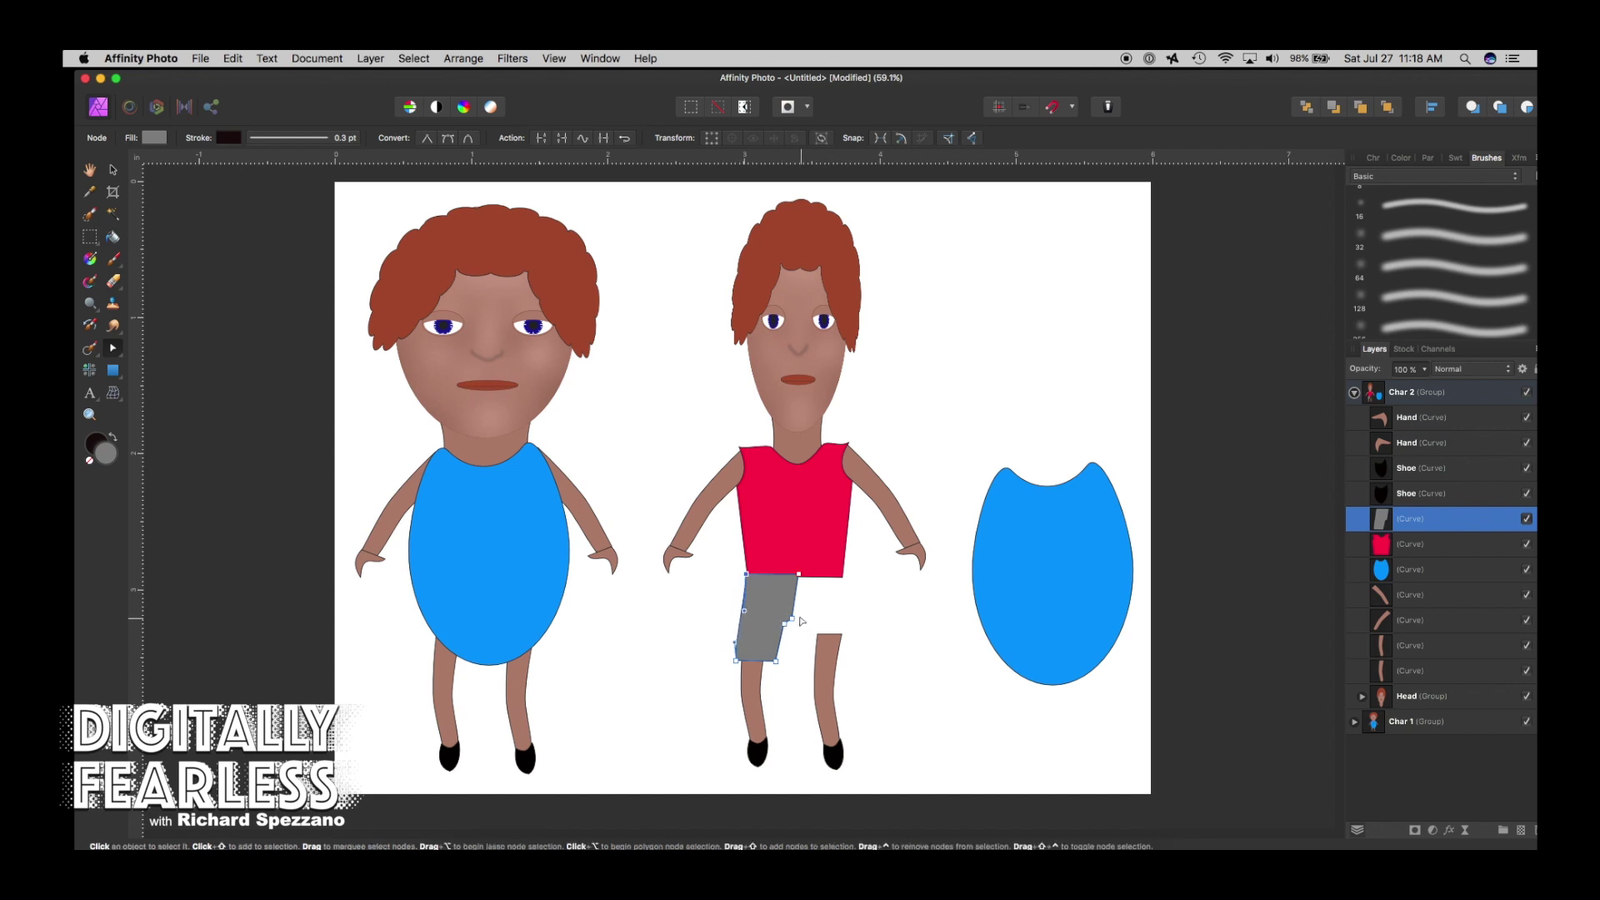
pyautogui.click(113, 171)
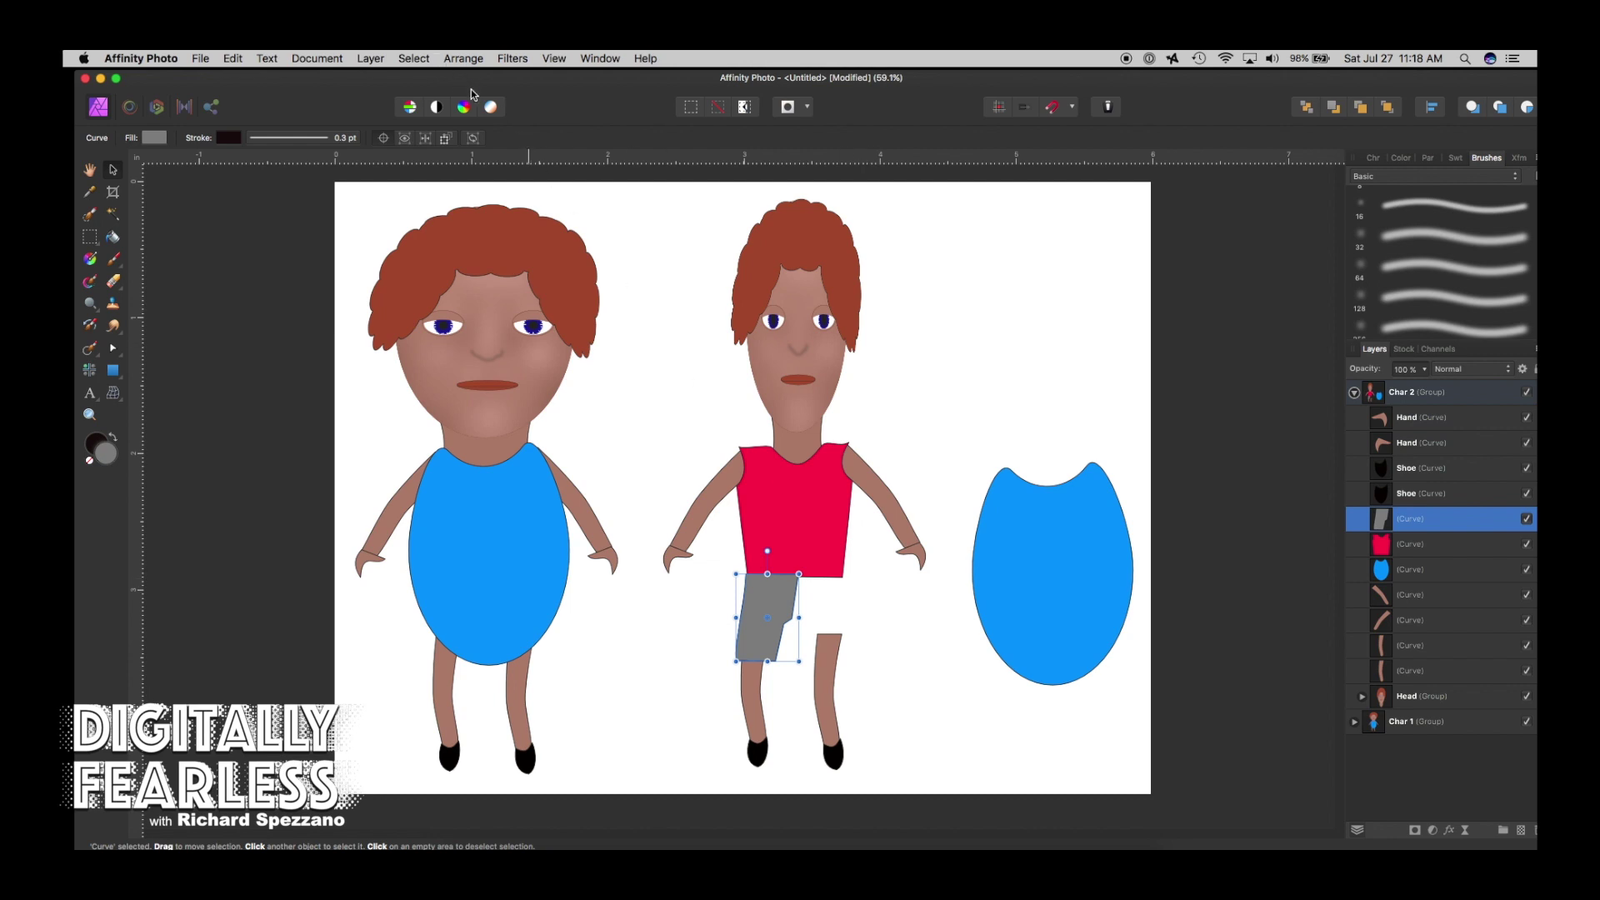
# Duplicate the grey leg, flip it horizontally, and place it beside the original.
pyautogui.press('super+j')
pyautogui.click(457, 59)
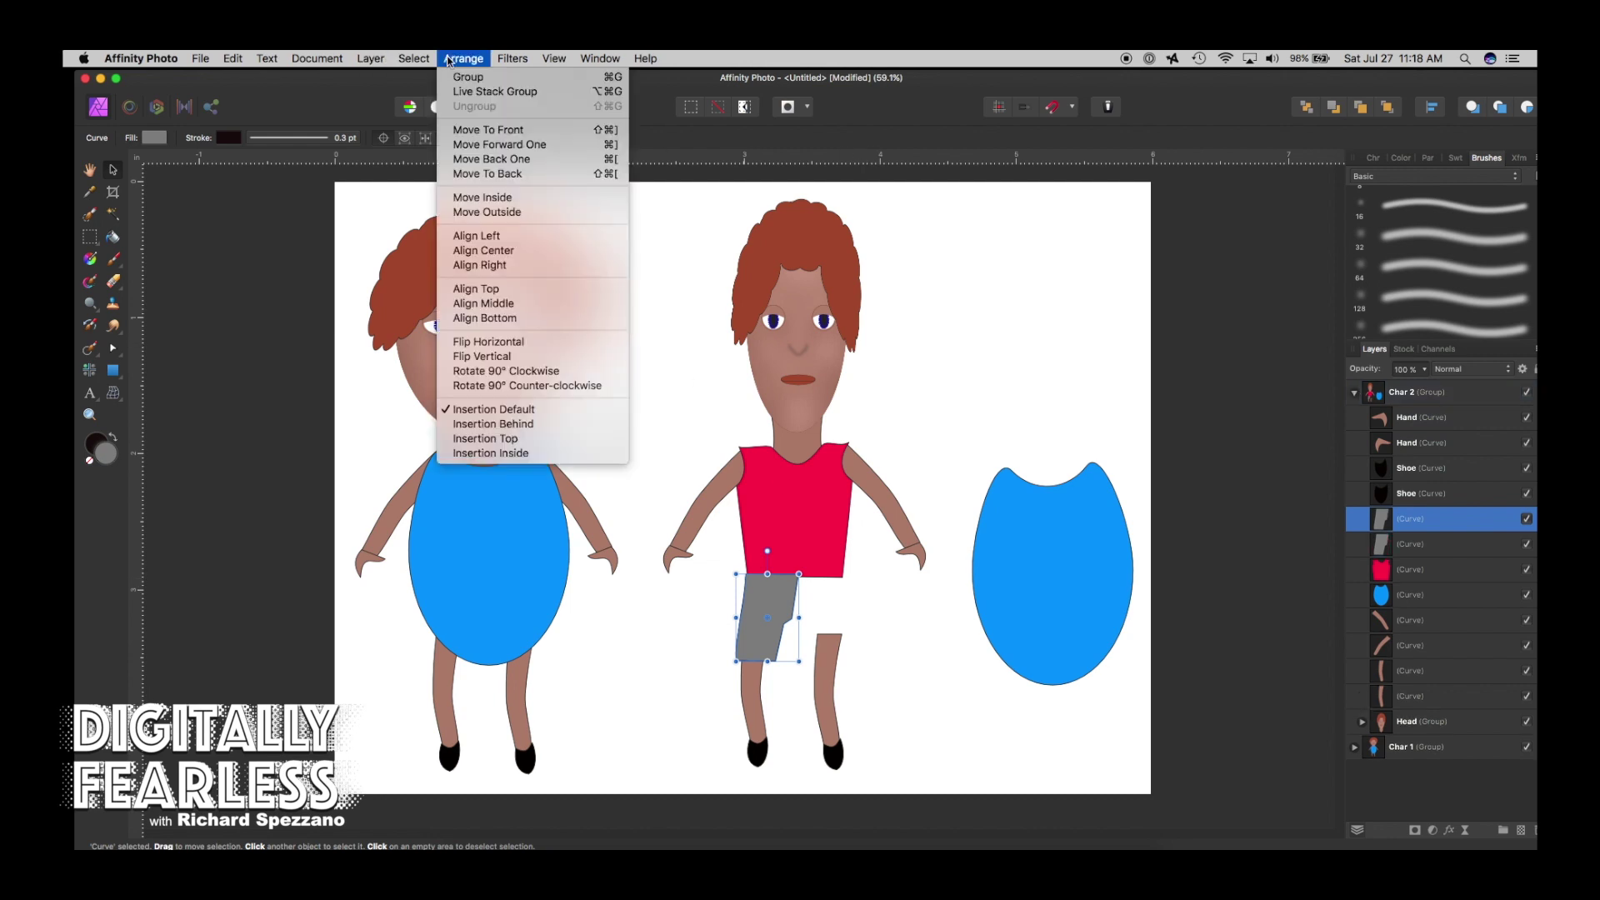
pyautogui.click(455, 342)
pyautogui.moveTo(754, 603); pyautogui.dragTo(808, 604)
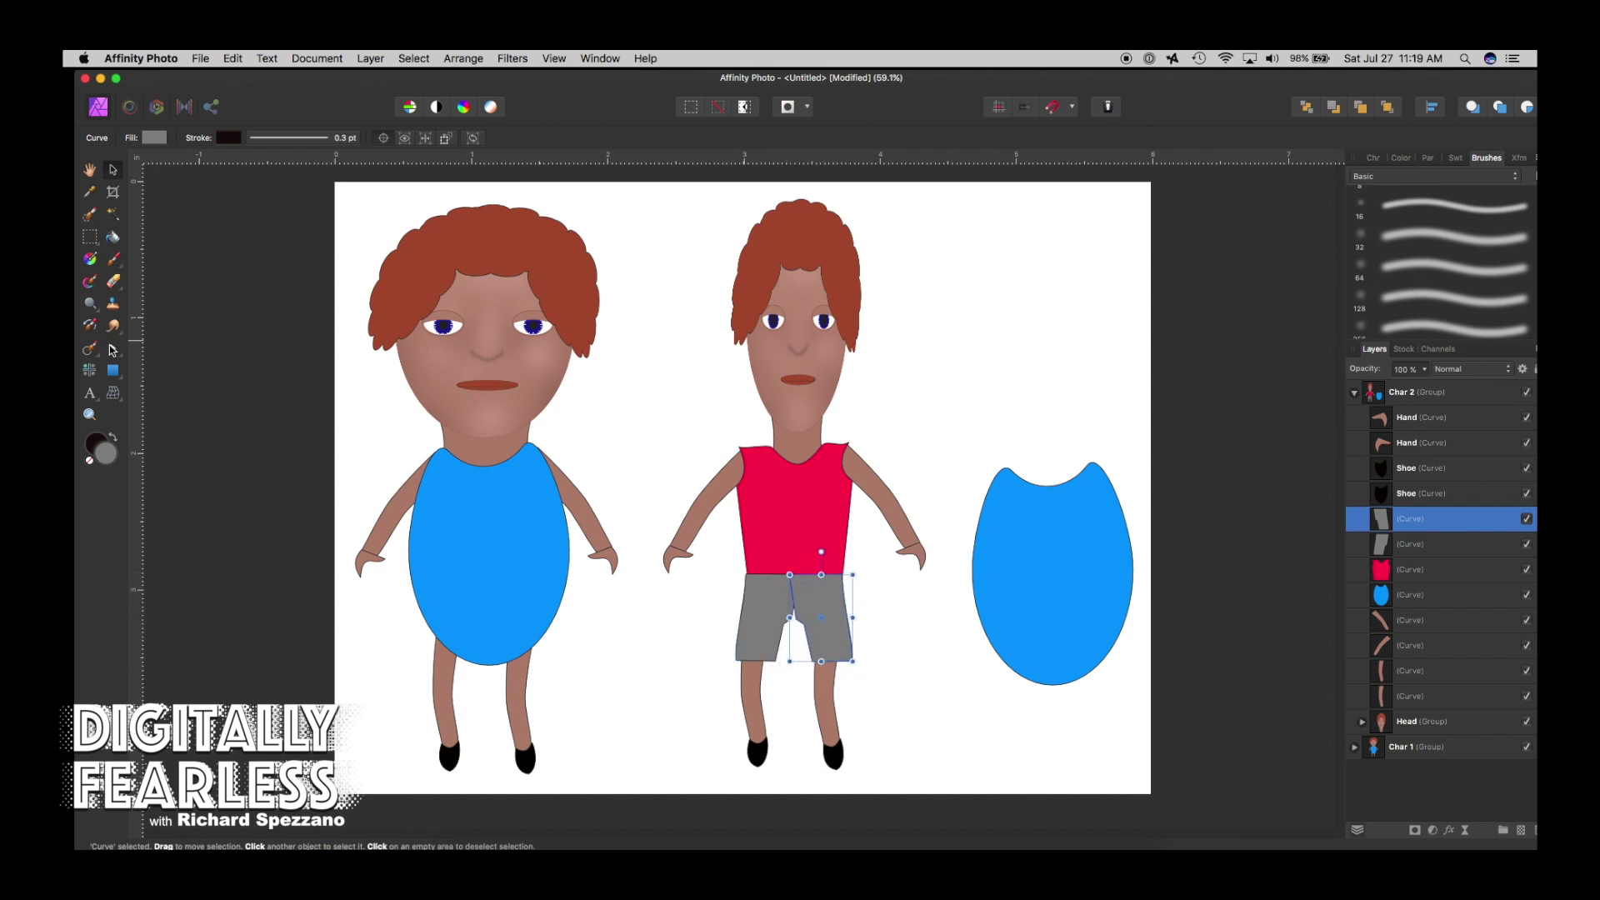
# Adjust the centre nodes where the two shorts pieces meet, then reselect the character group.
pyautogui.click(113, 350)
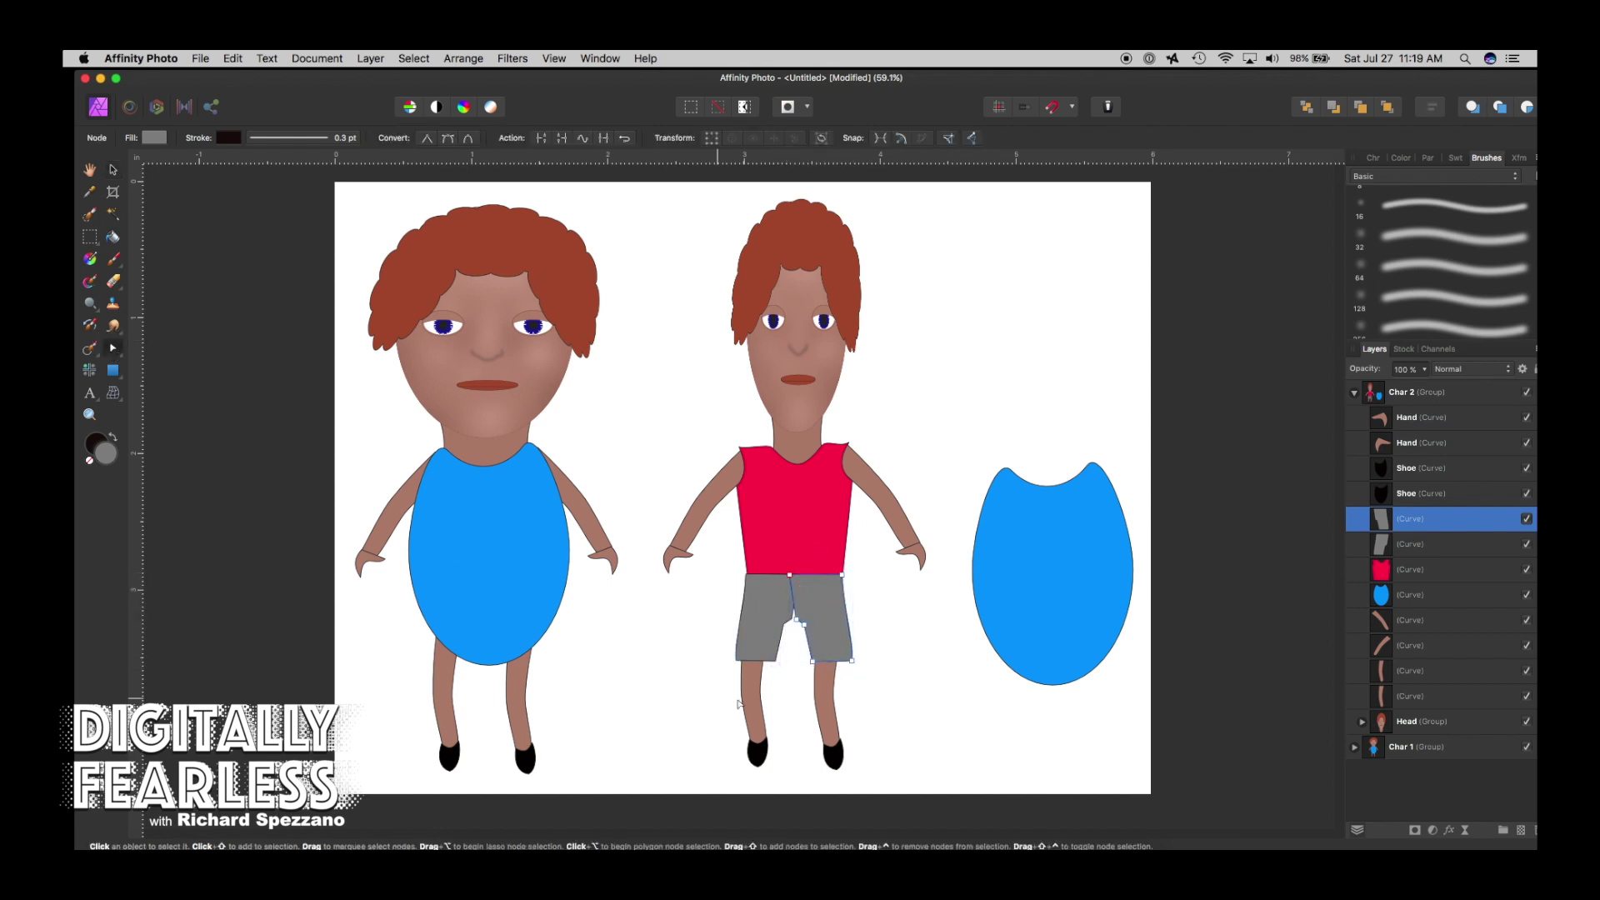
pyautogui.click(793, 618)
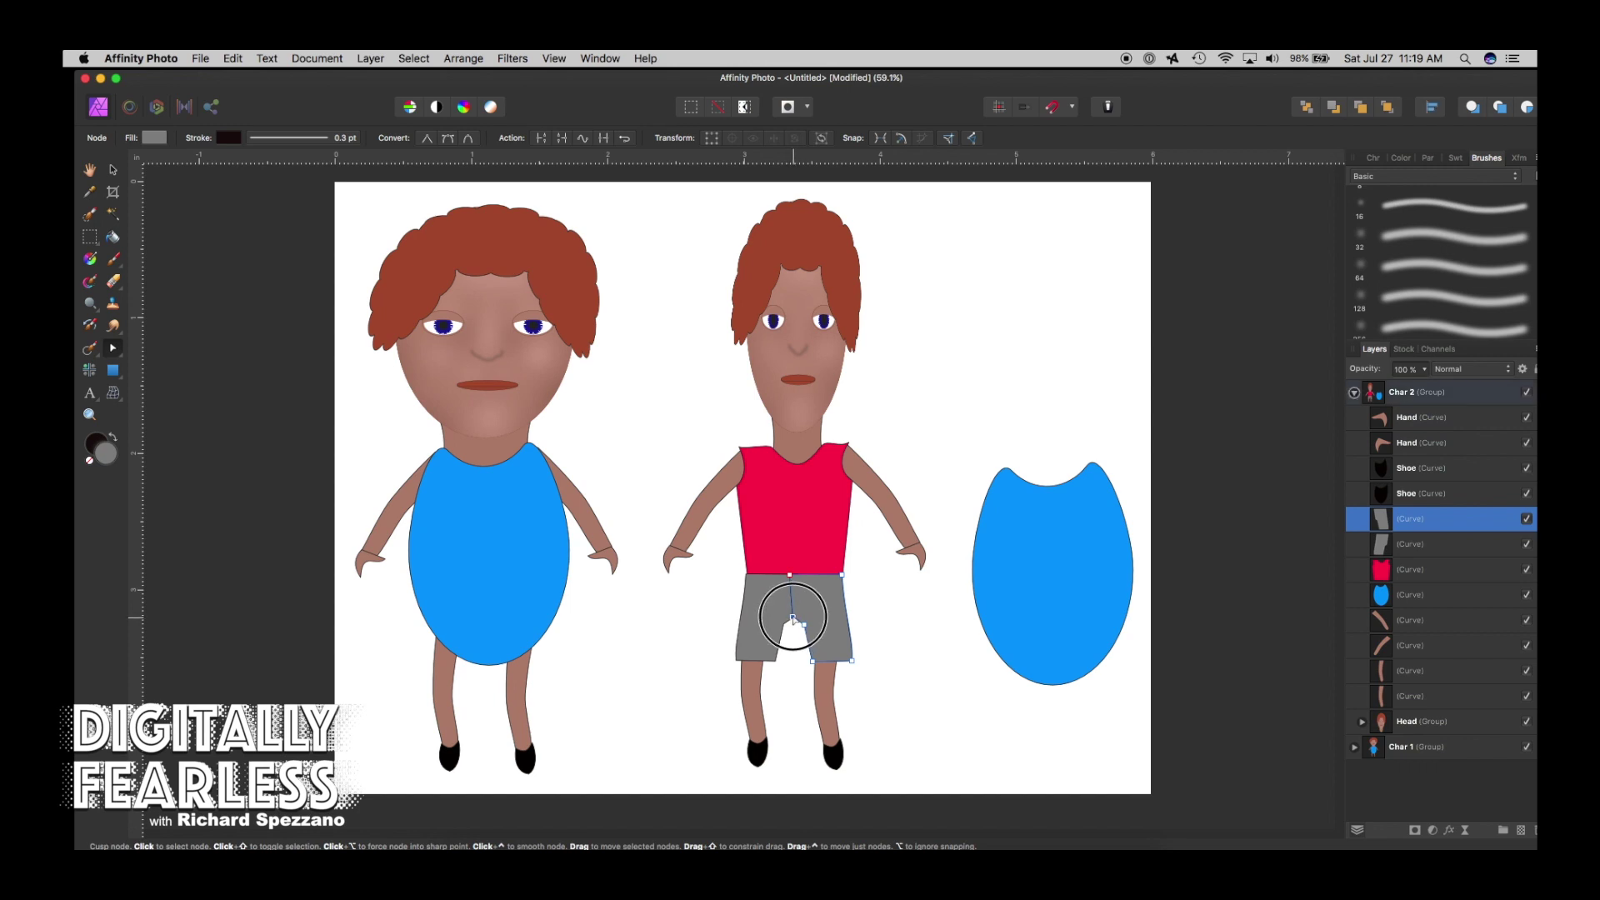
pyautogui.click(788, 621)
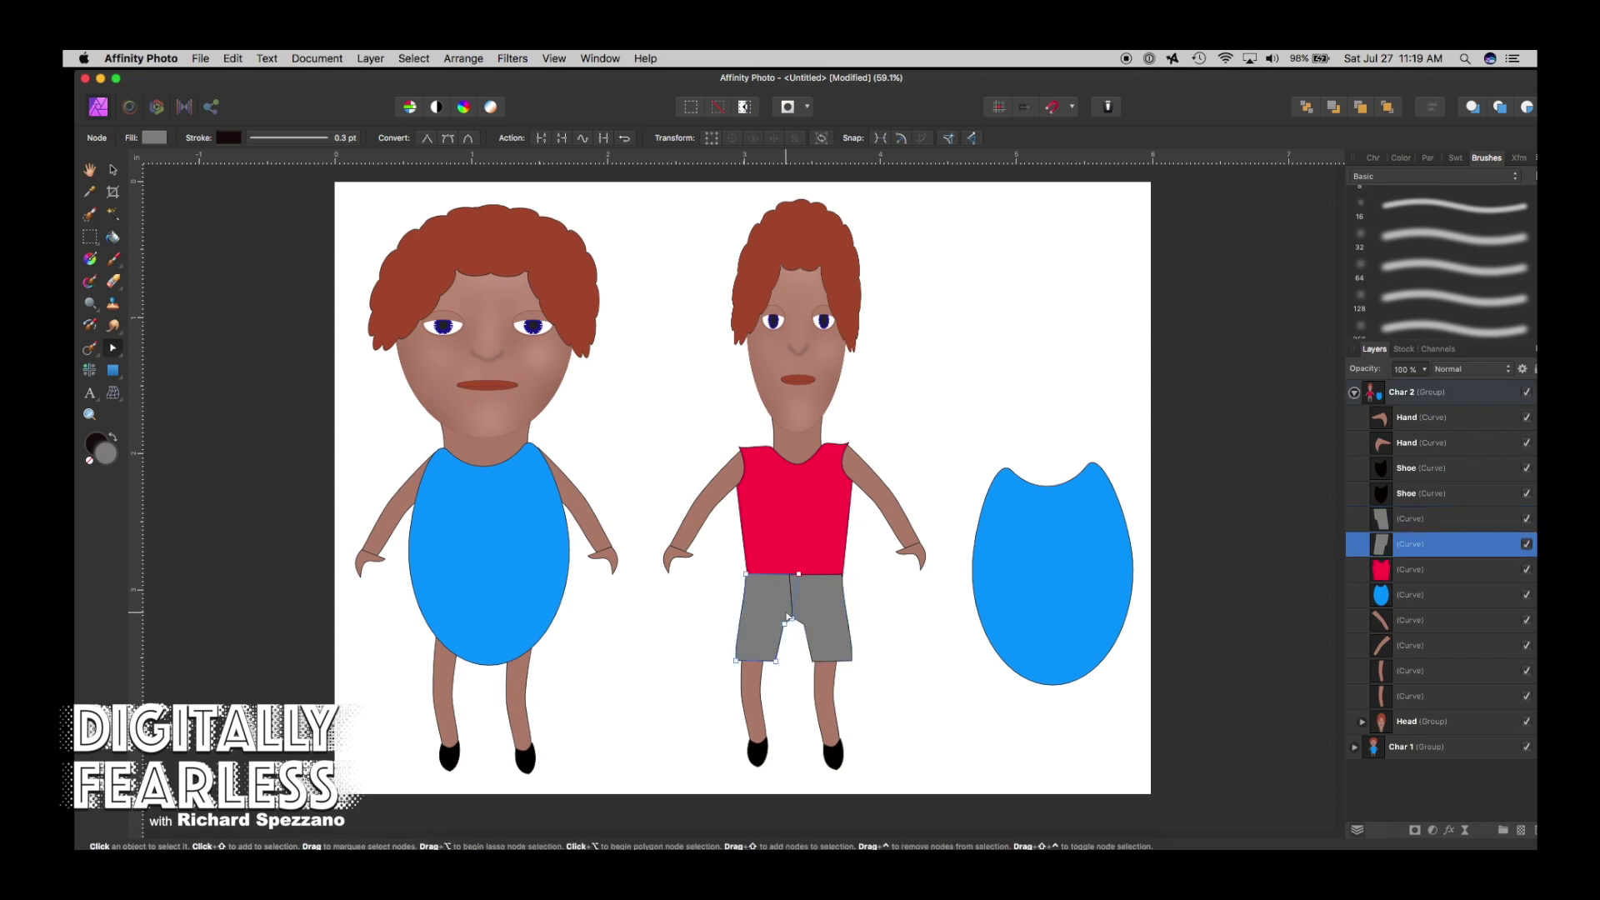
pyautogui.click(789, 622)
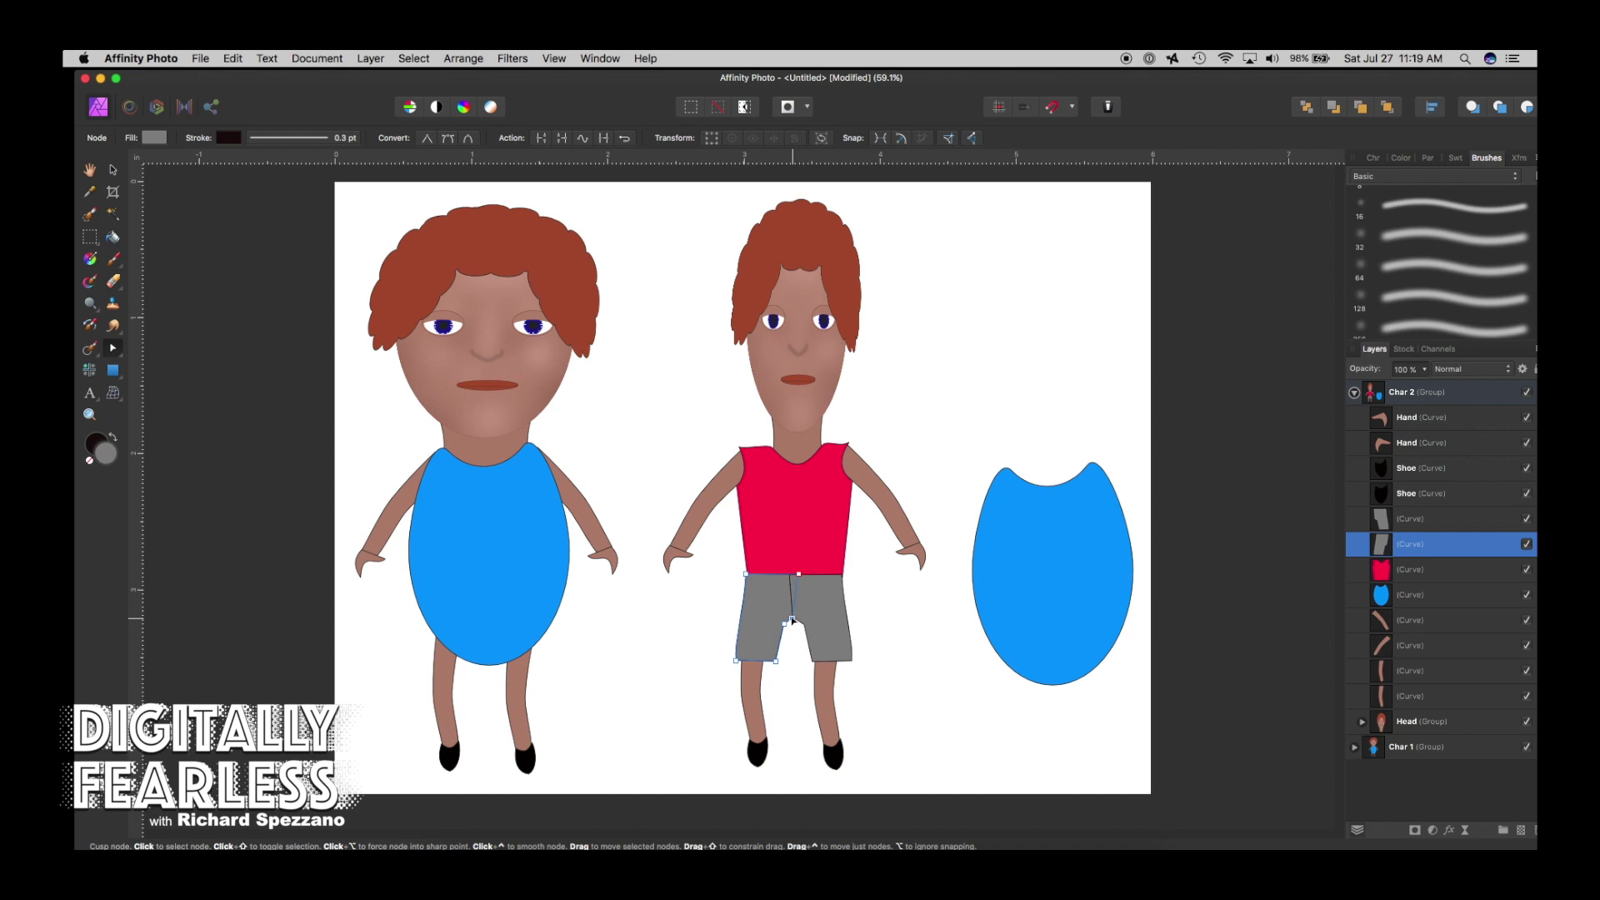
pyautogui.click(794, 581)
pyautogui.click(795, 577)
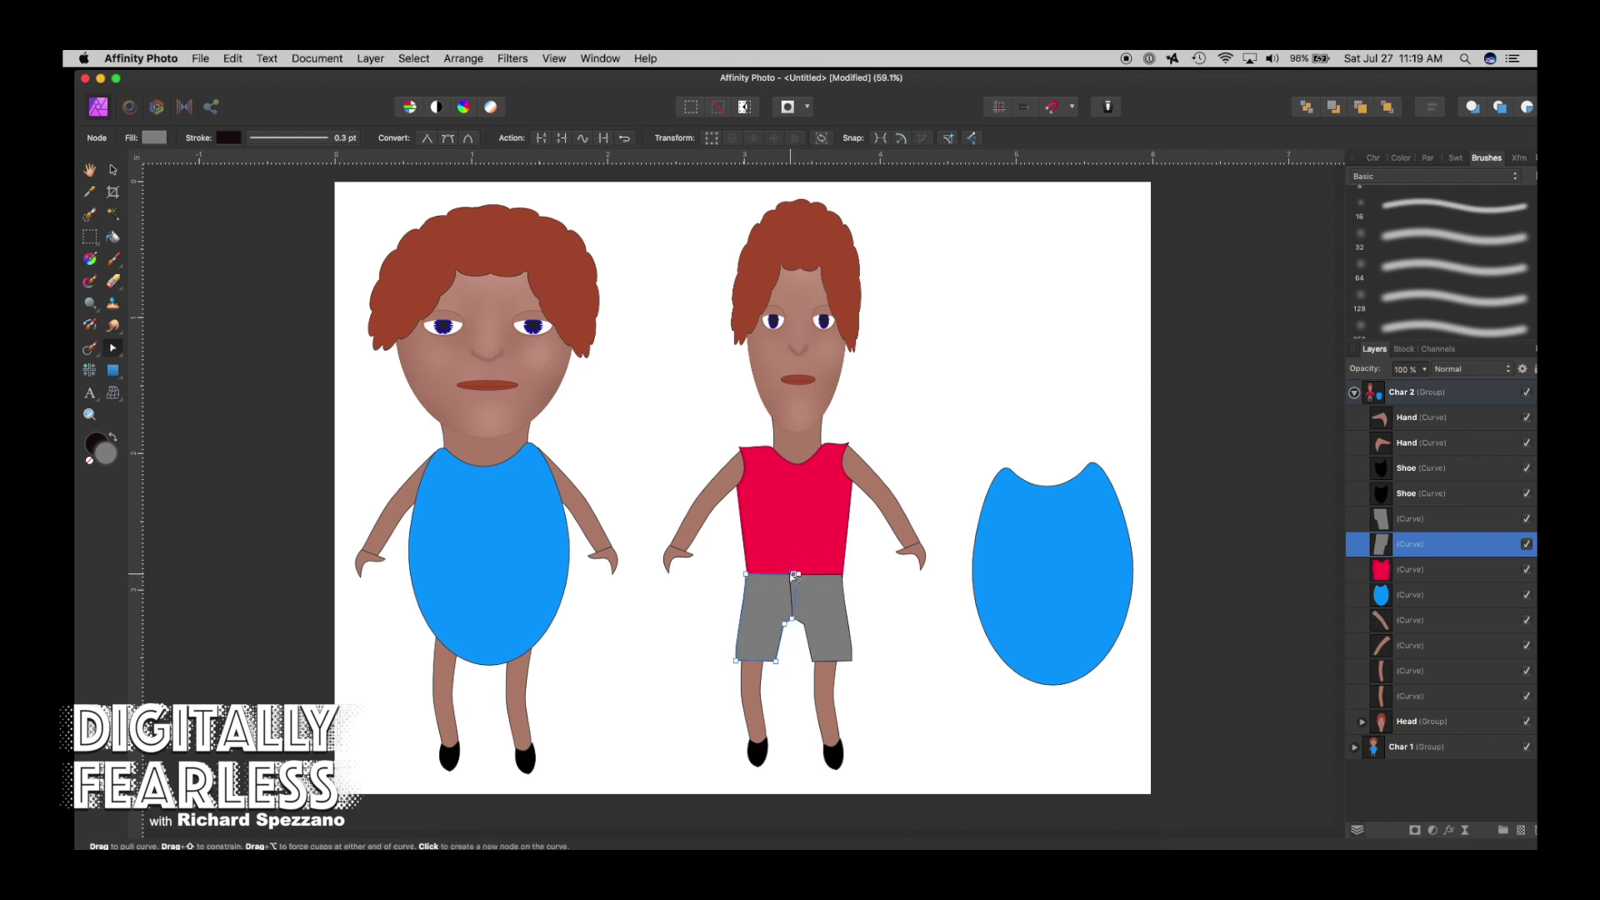
pyautogui.moveTo(797, 580); pyautogui.dragTo(801, 581)
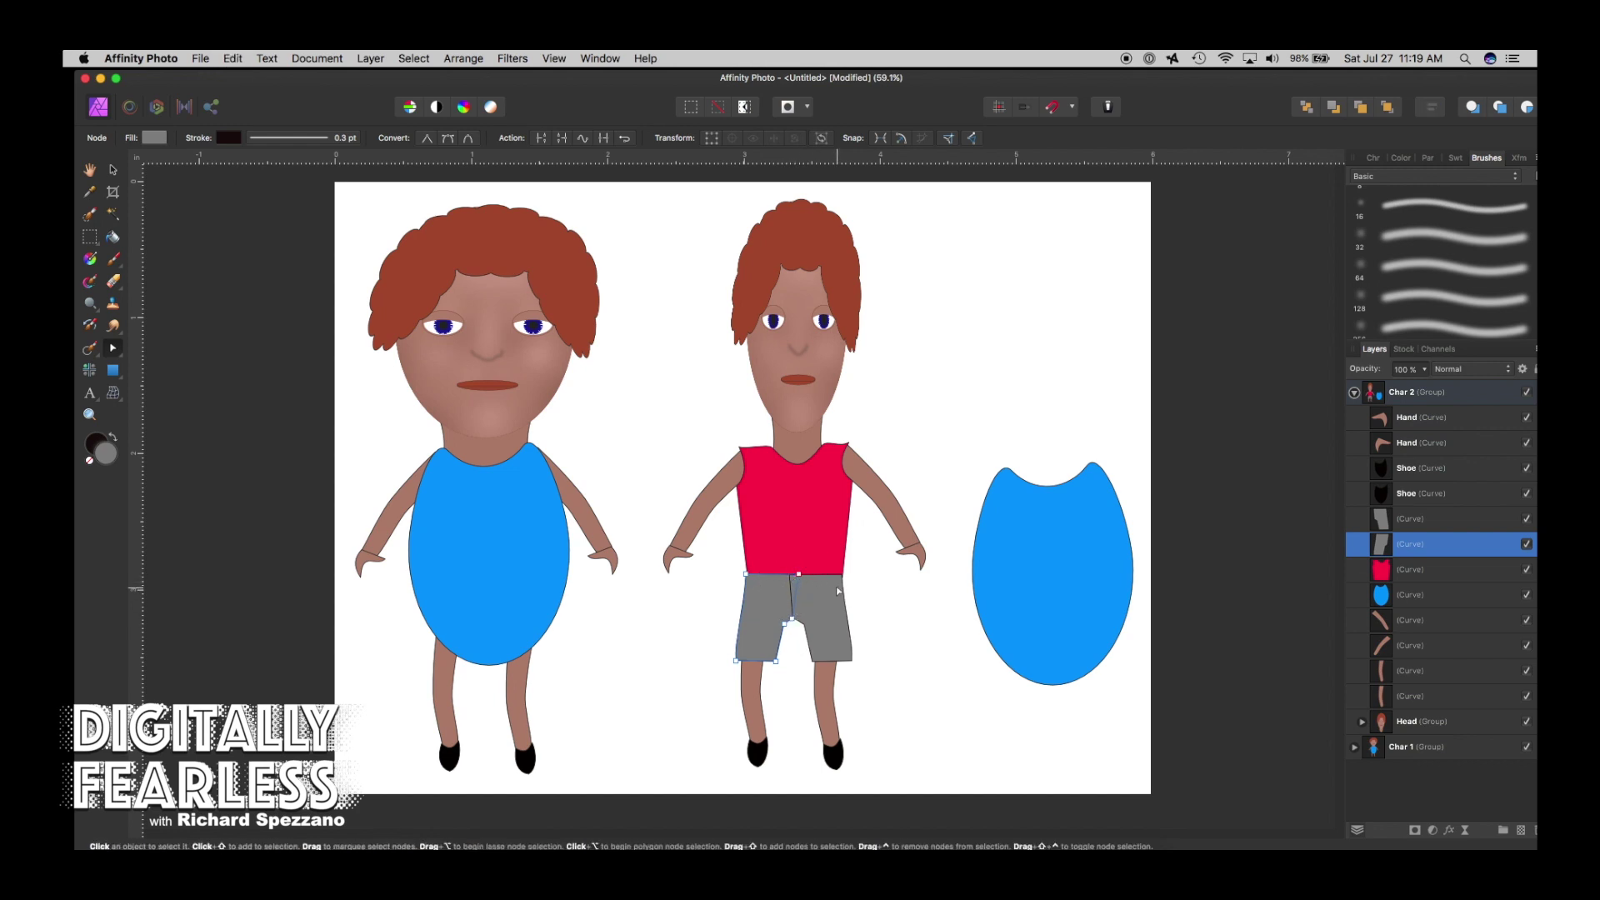
pyautogui.click(848, 590)
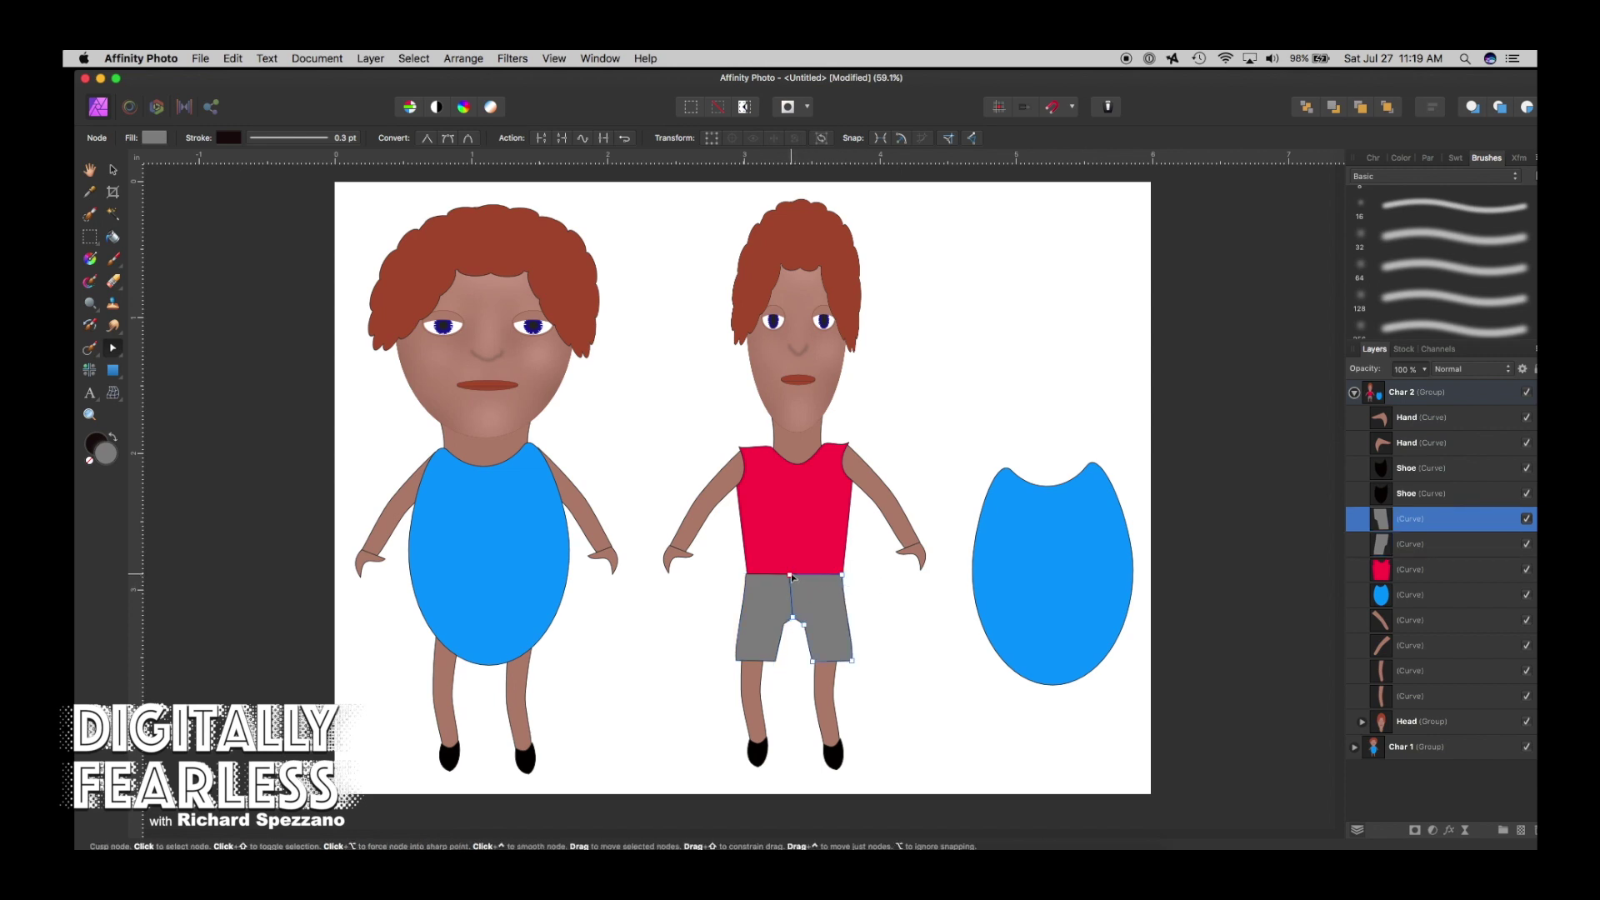
pyautogui.click(796, 575)
pyautogui.click(896, 654)
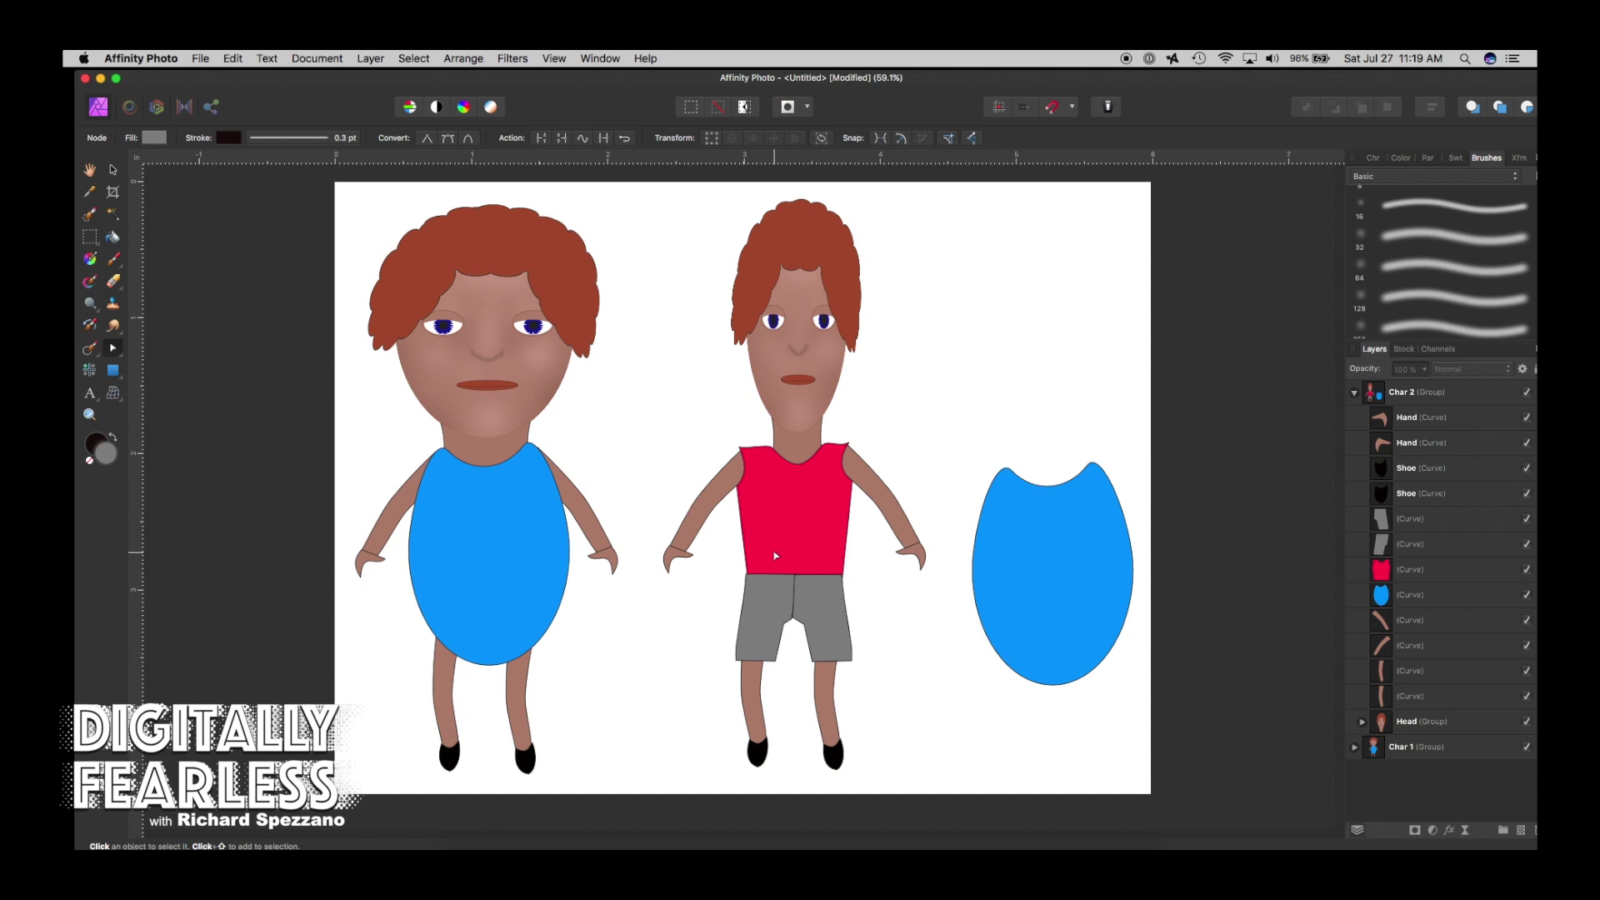
pyautogui.click(788, 567)
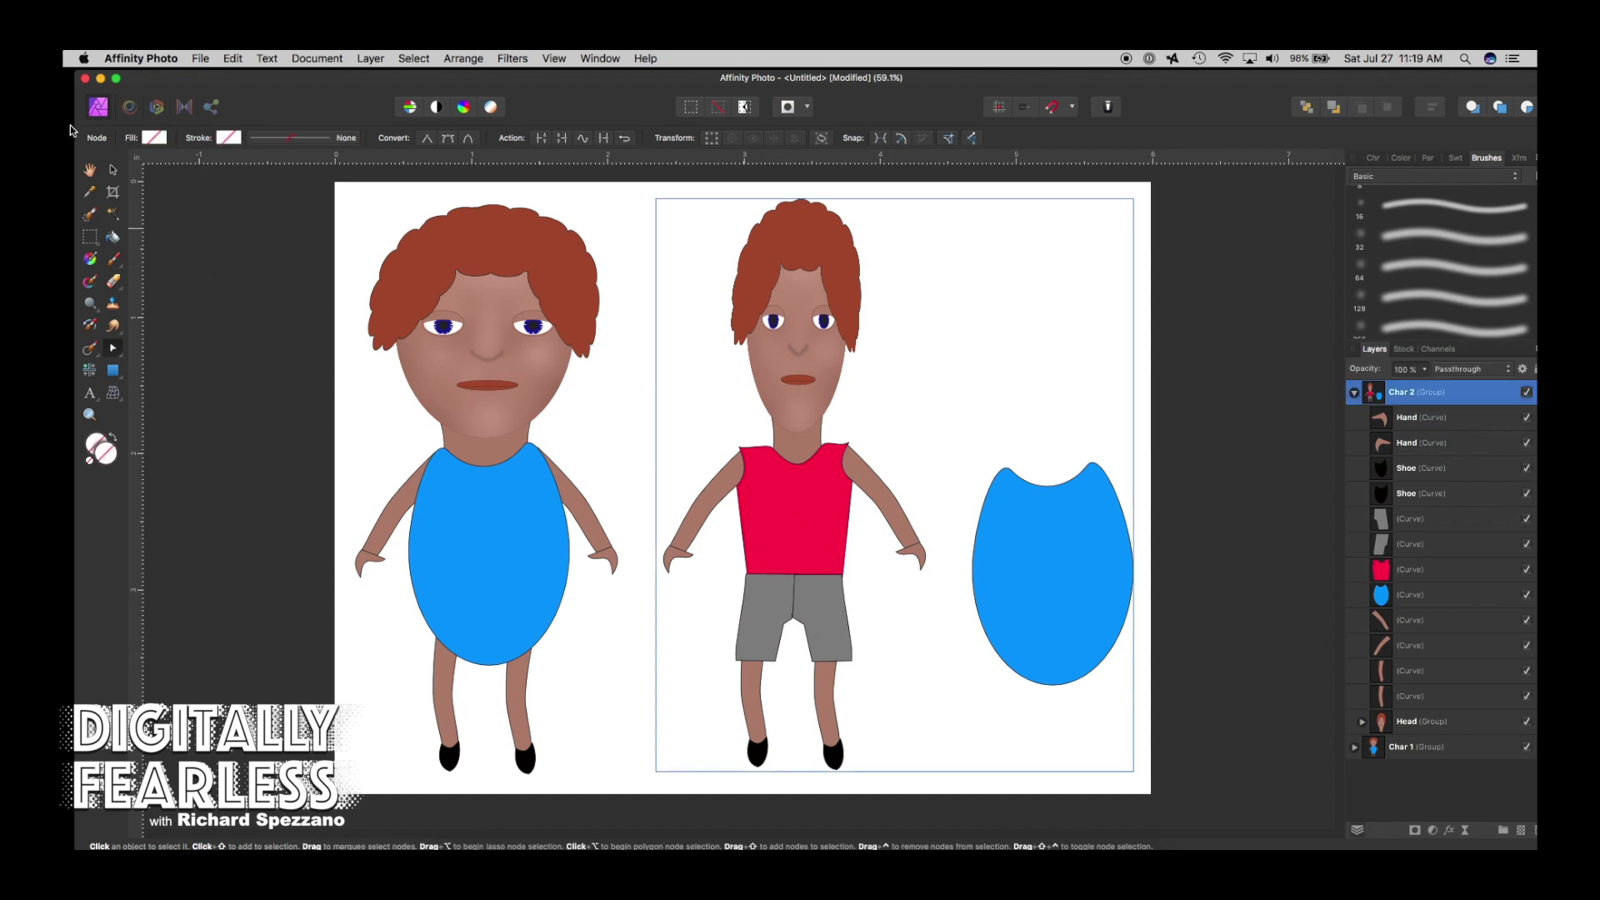
# Stack the red shirt above the shorts and bow its hem down over them.
pyautogui.click(1381, 570)
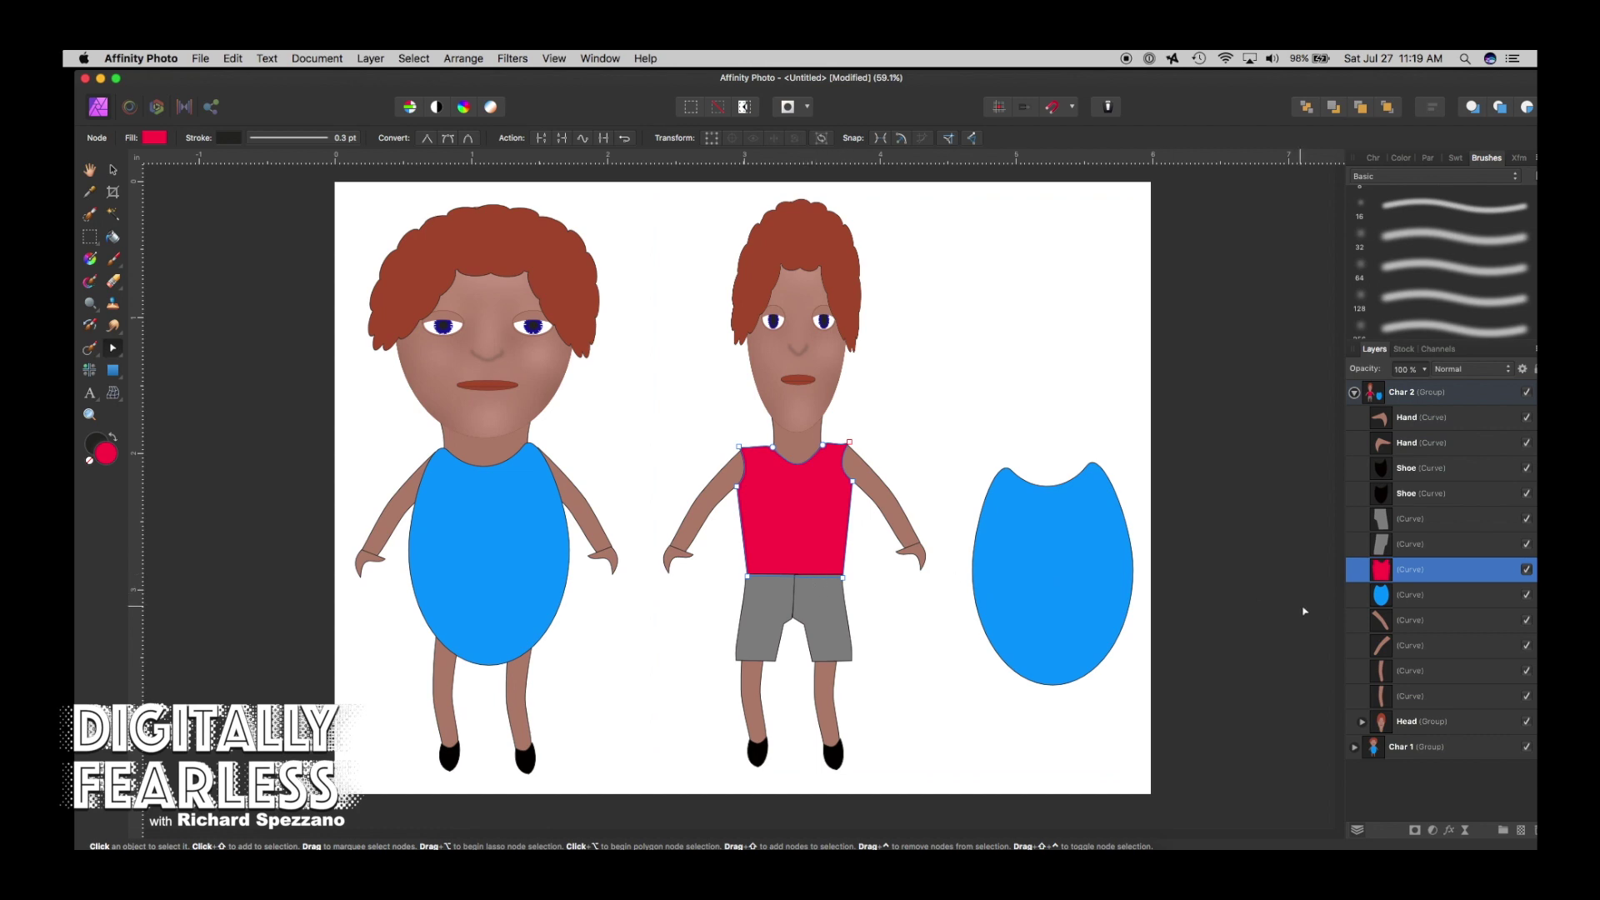
pyautogui.moveTo(1379, 575); pyautogui.dragTo(1373, 505)
pyautogui.moveTo(796, 579); pyautogui.dragTo(817, 588)
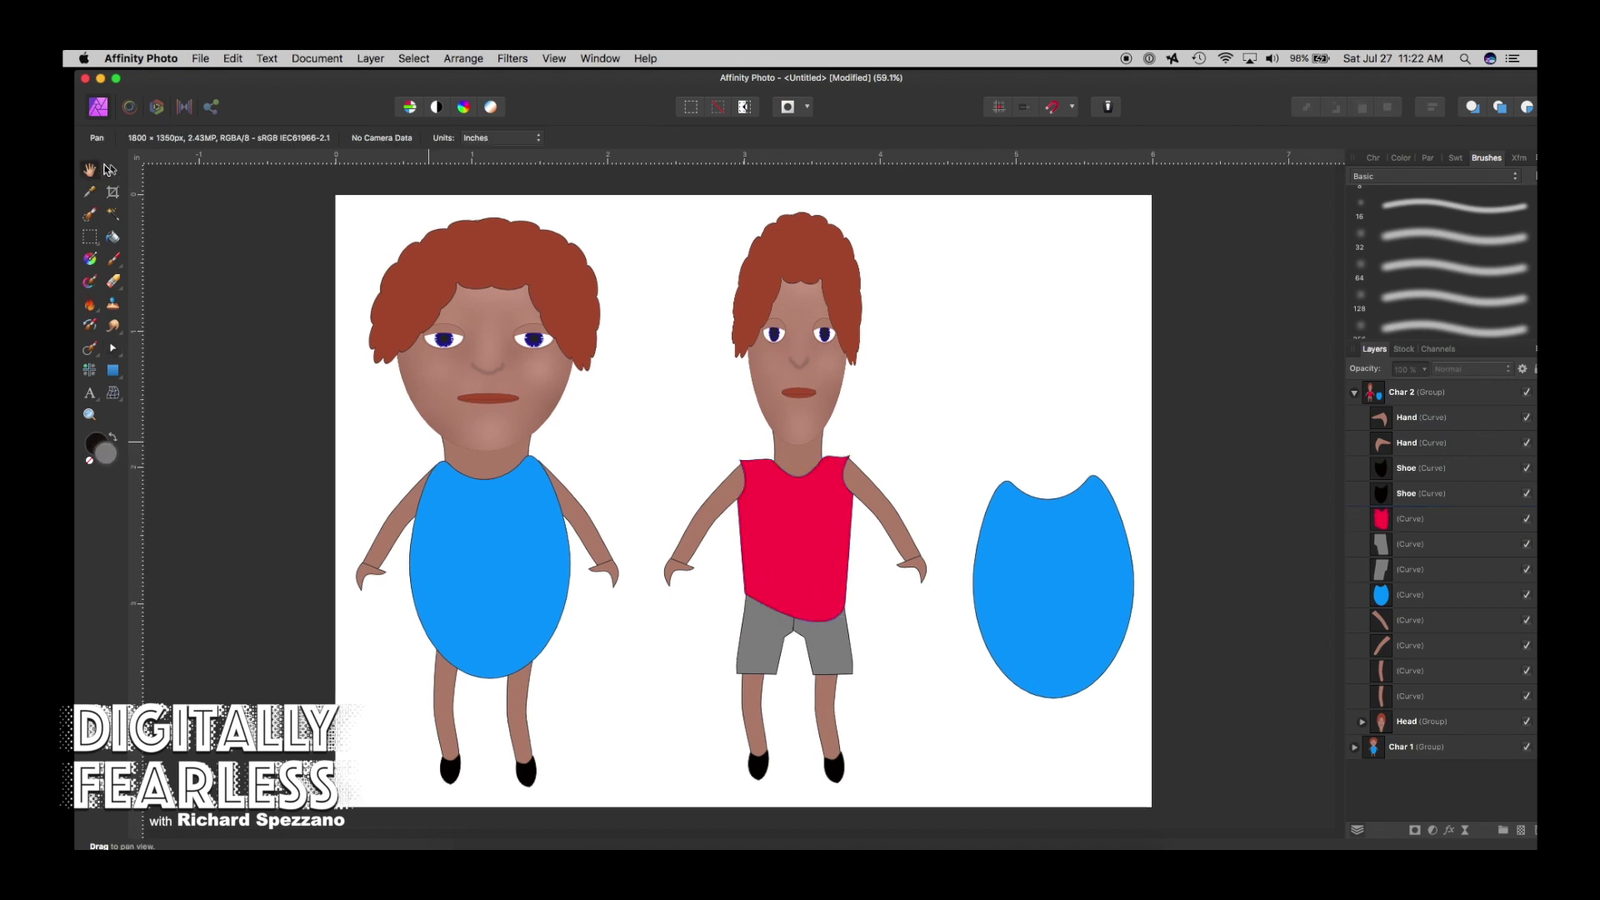
pyautogui.click(108, 169)
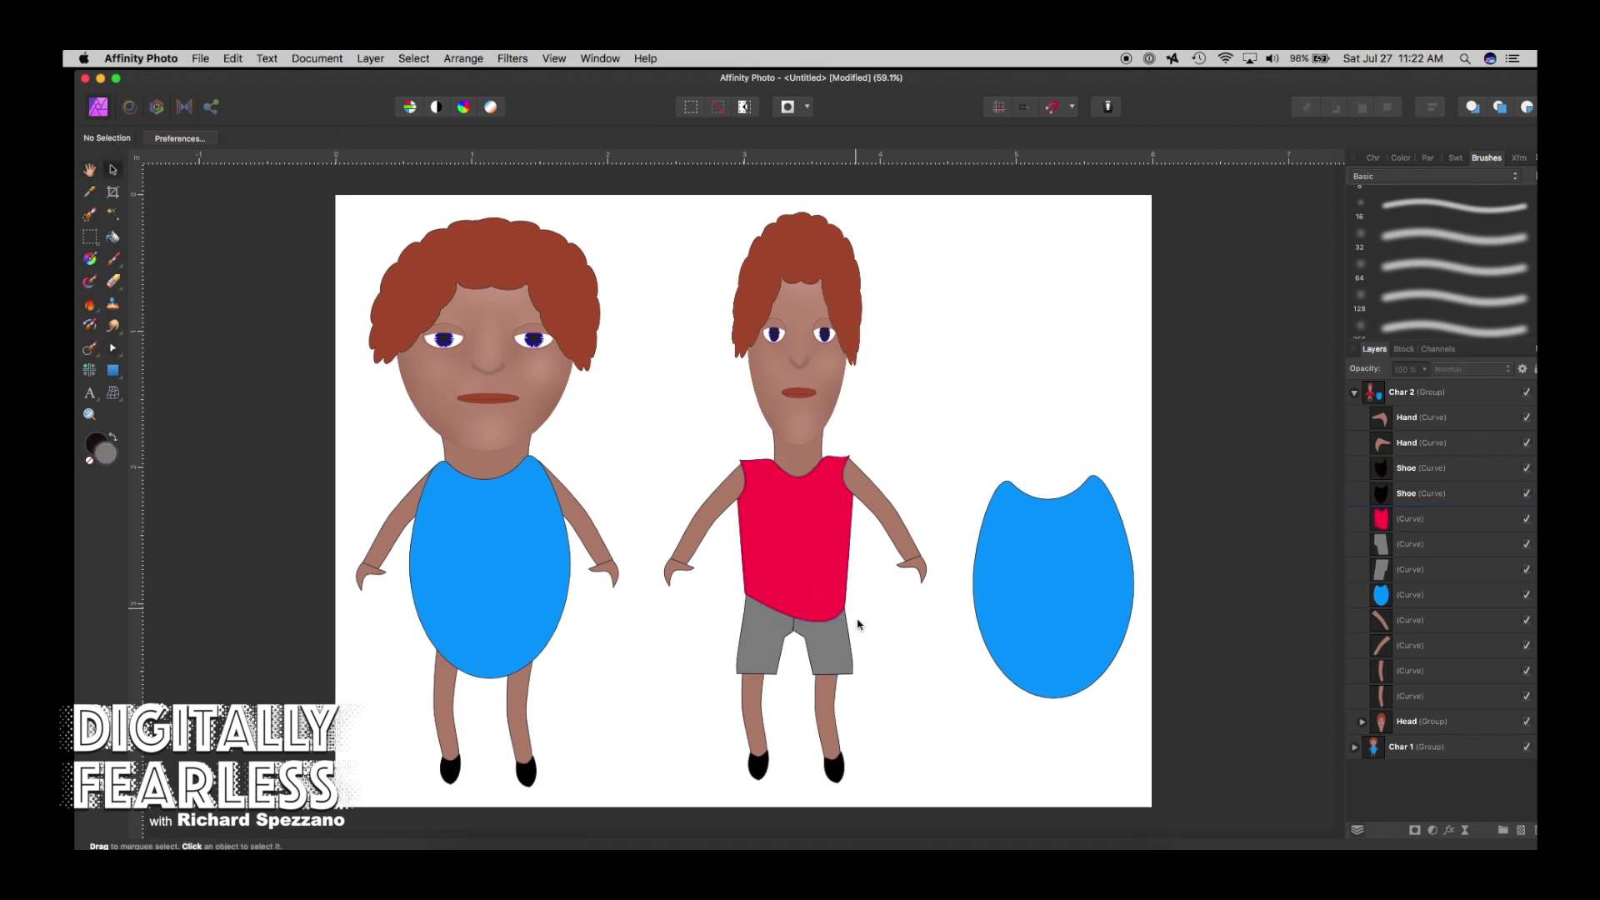
# Rotate the left arm and hand about 7.9° and move them closer to the body.
pyautogui.click(771, 571)
pyautogui.click(1408, 645)
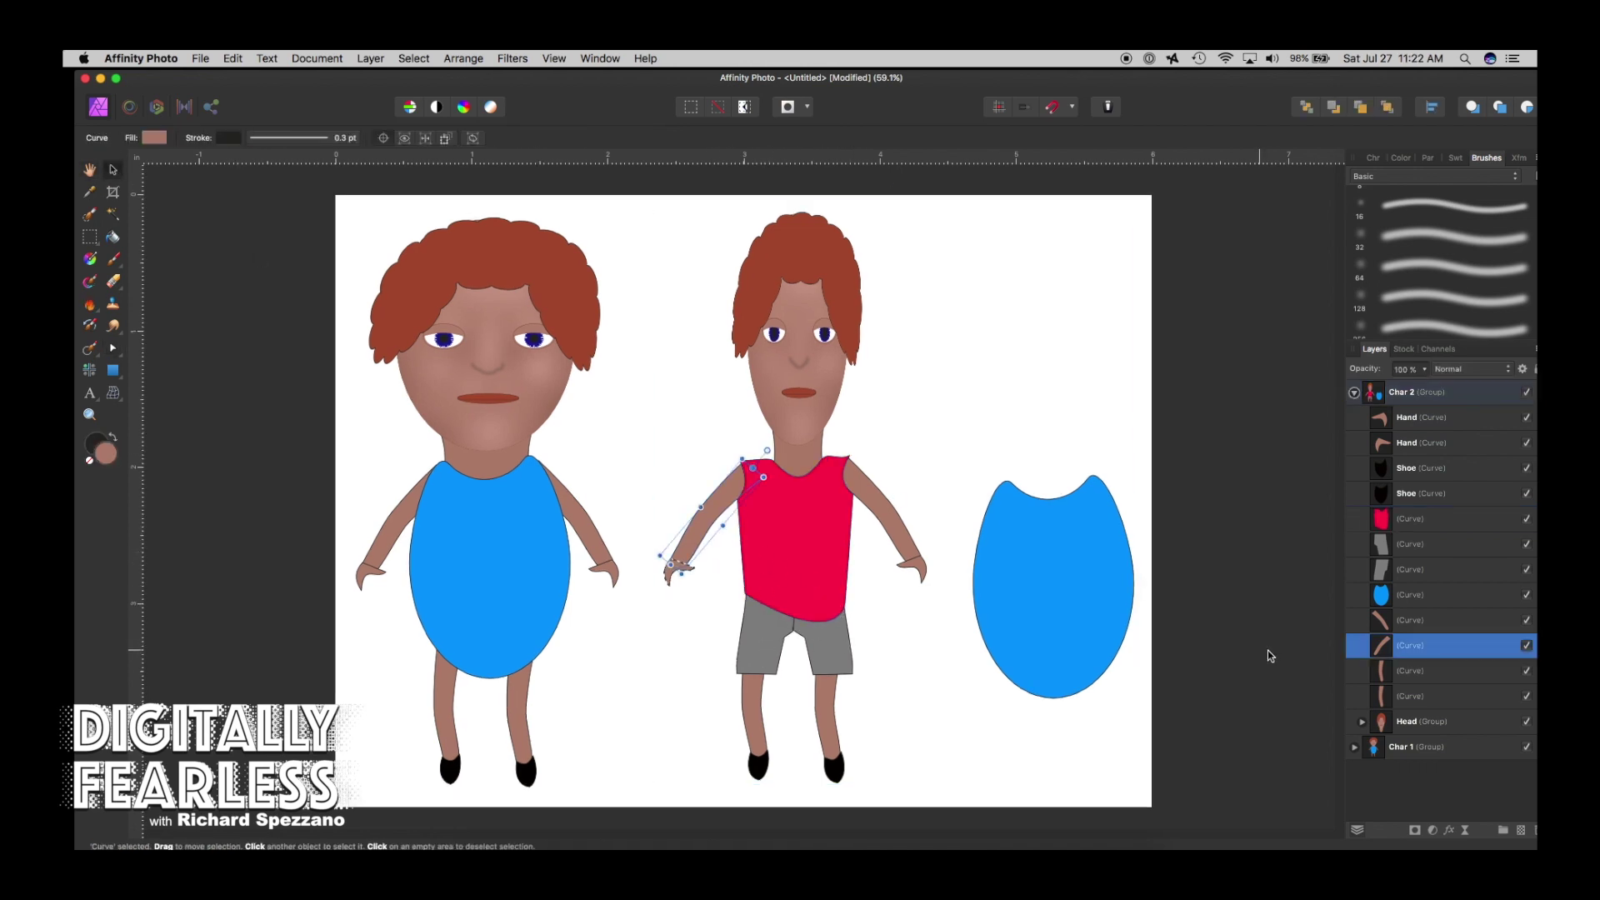
pyautogui.keyDown('super'); pyautogui.click(1419, 444); pyautogui.keyUp('super')
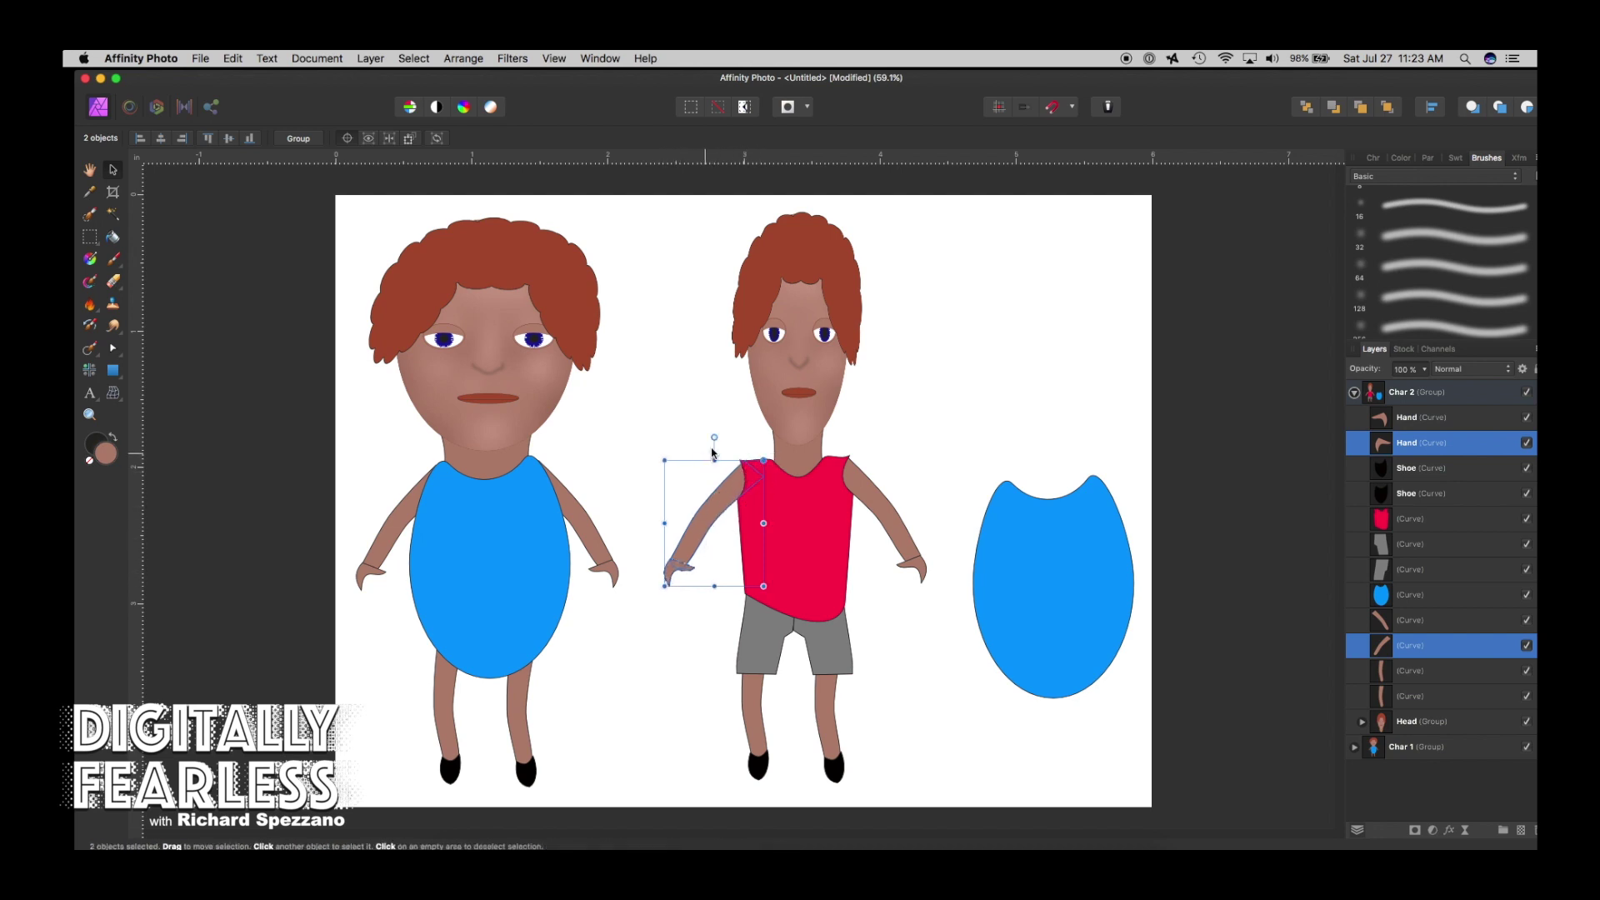
pyautogui.moveTo(714, 438); pyautogui.dragTo(708, 455)
pyautogui.moveTo(720, 527); pyautogui.dragTo(714, 523)
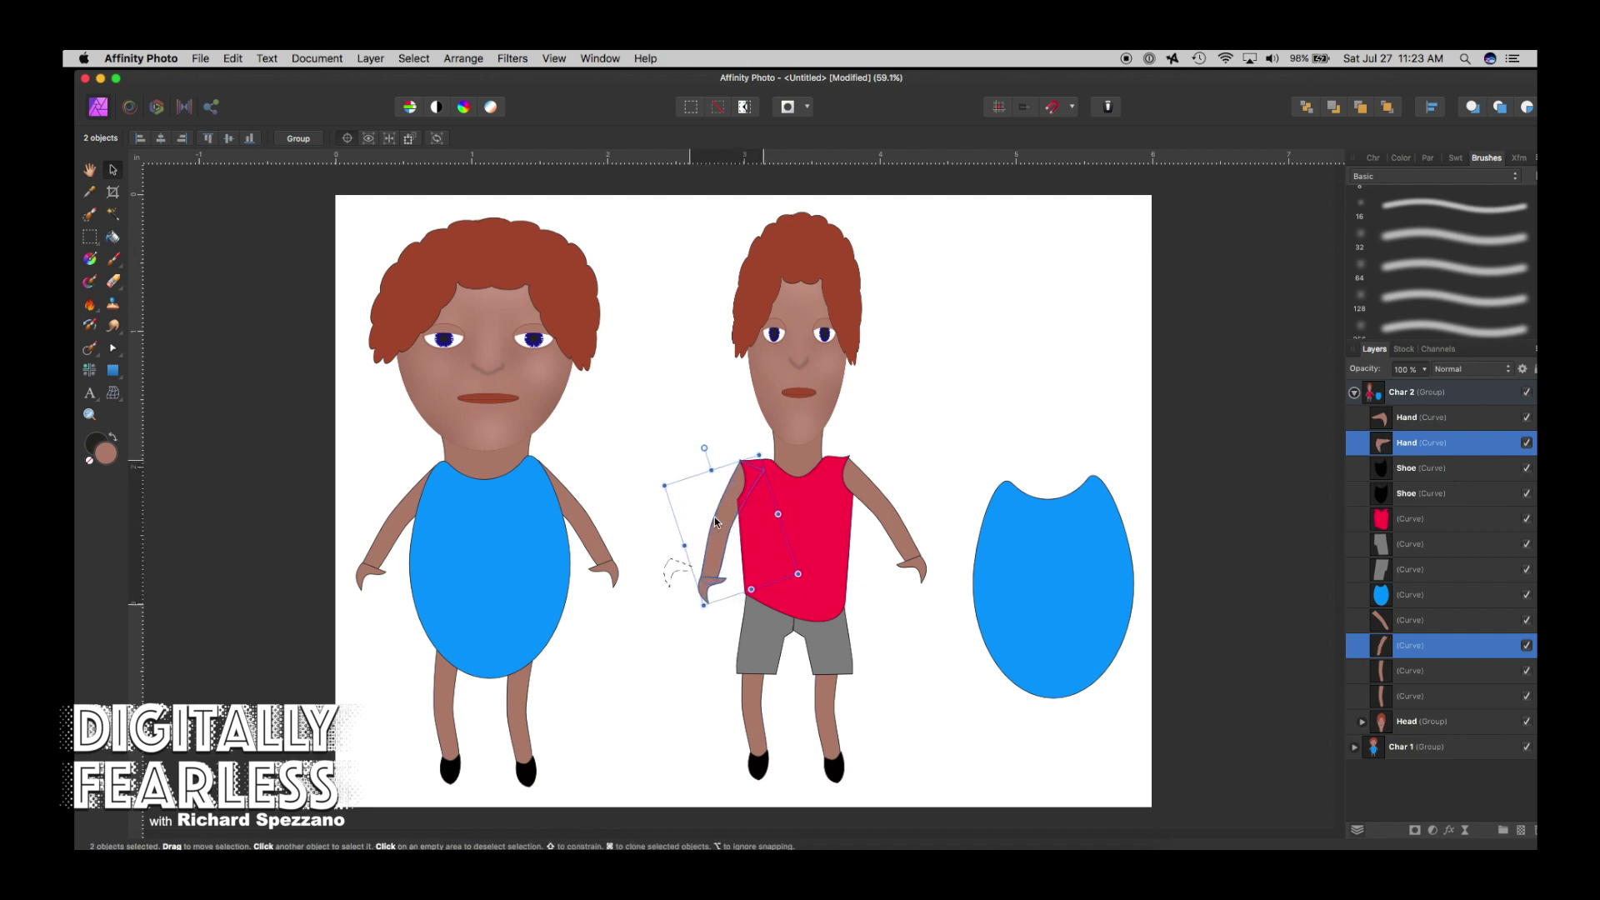
pyautogui.press('alt')
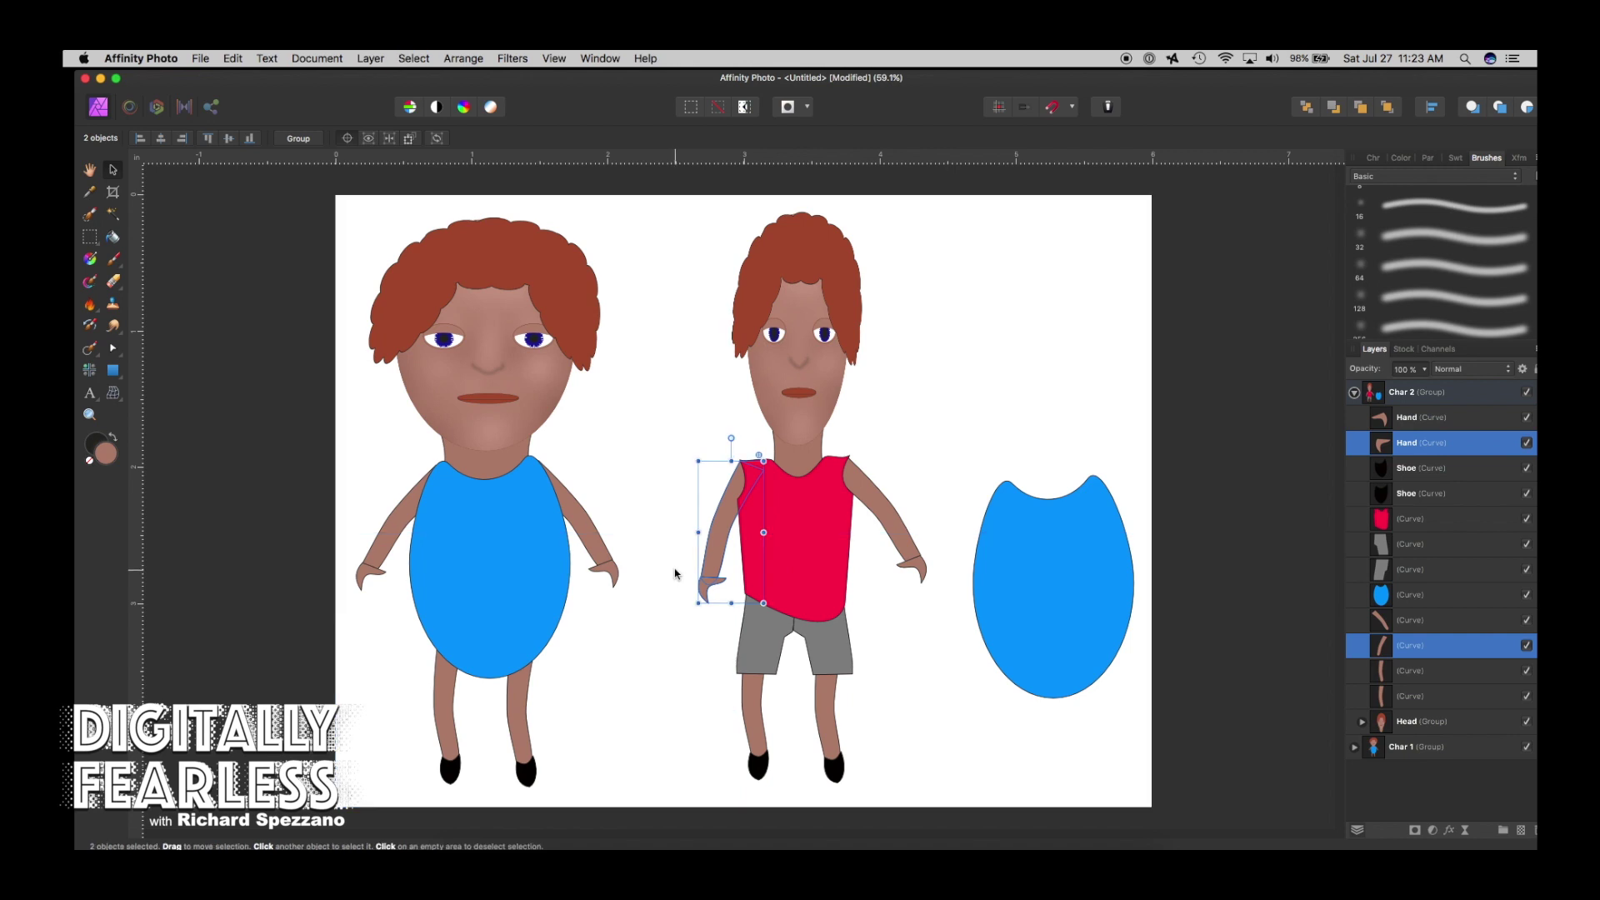
# Add a node on the red shirt's left edge, then deselect it.
pyautogui.click(786, 529)
pyautogui.click(112, 347)
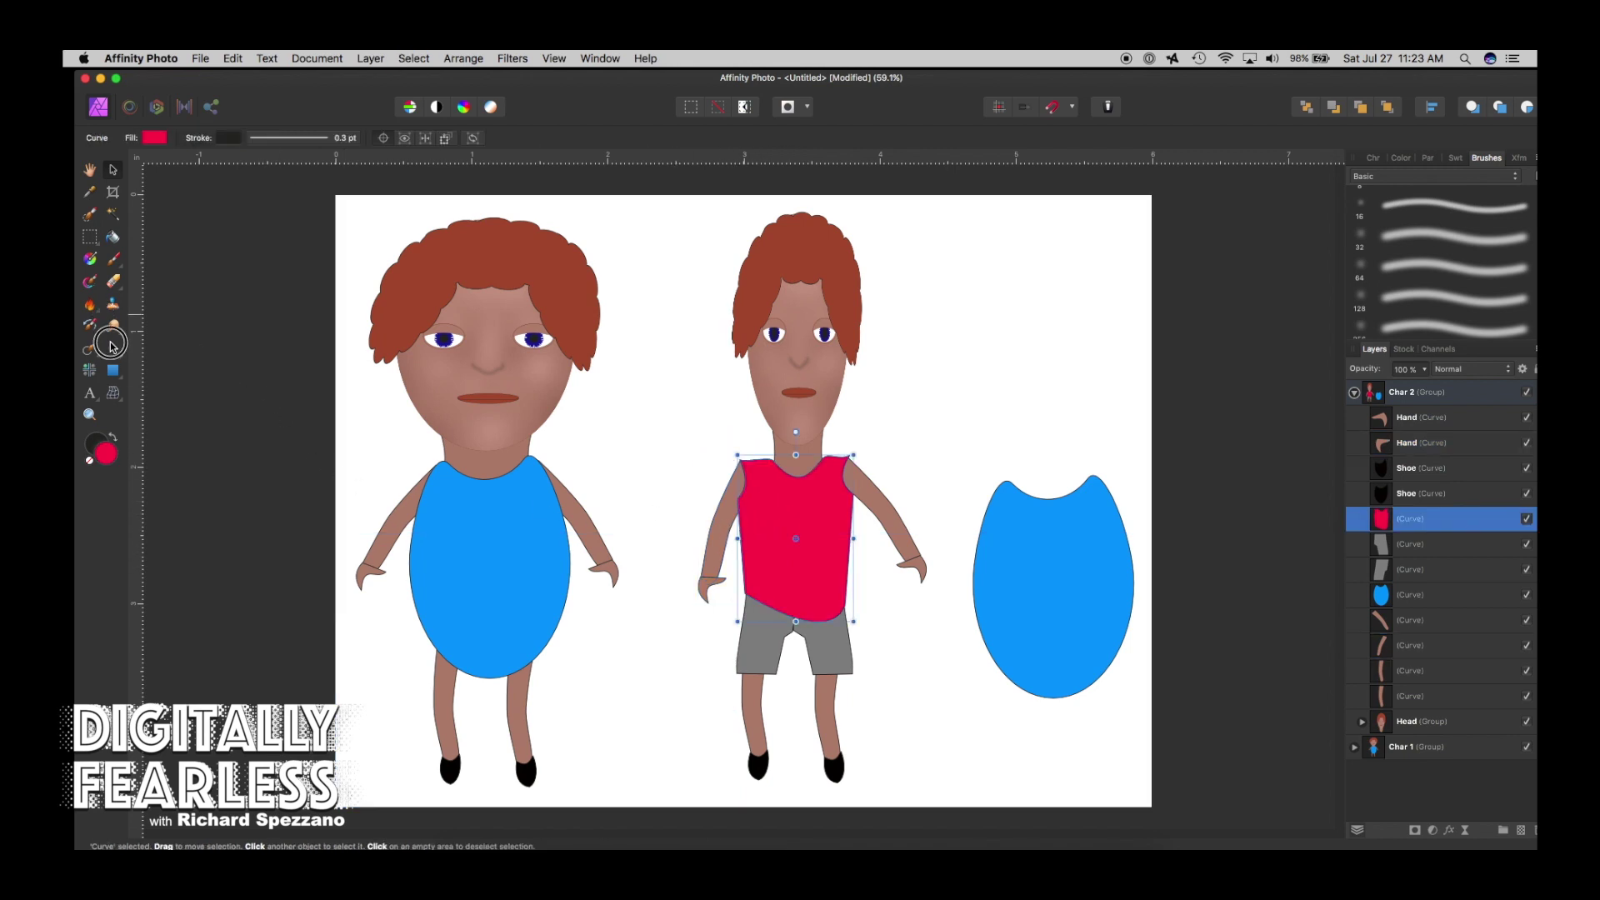
pyautogui.click(739, 509)
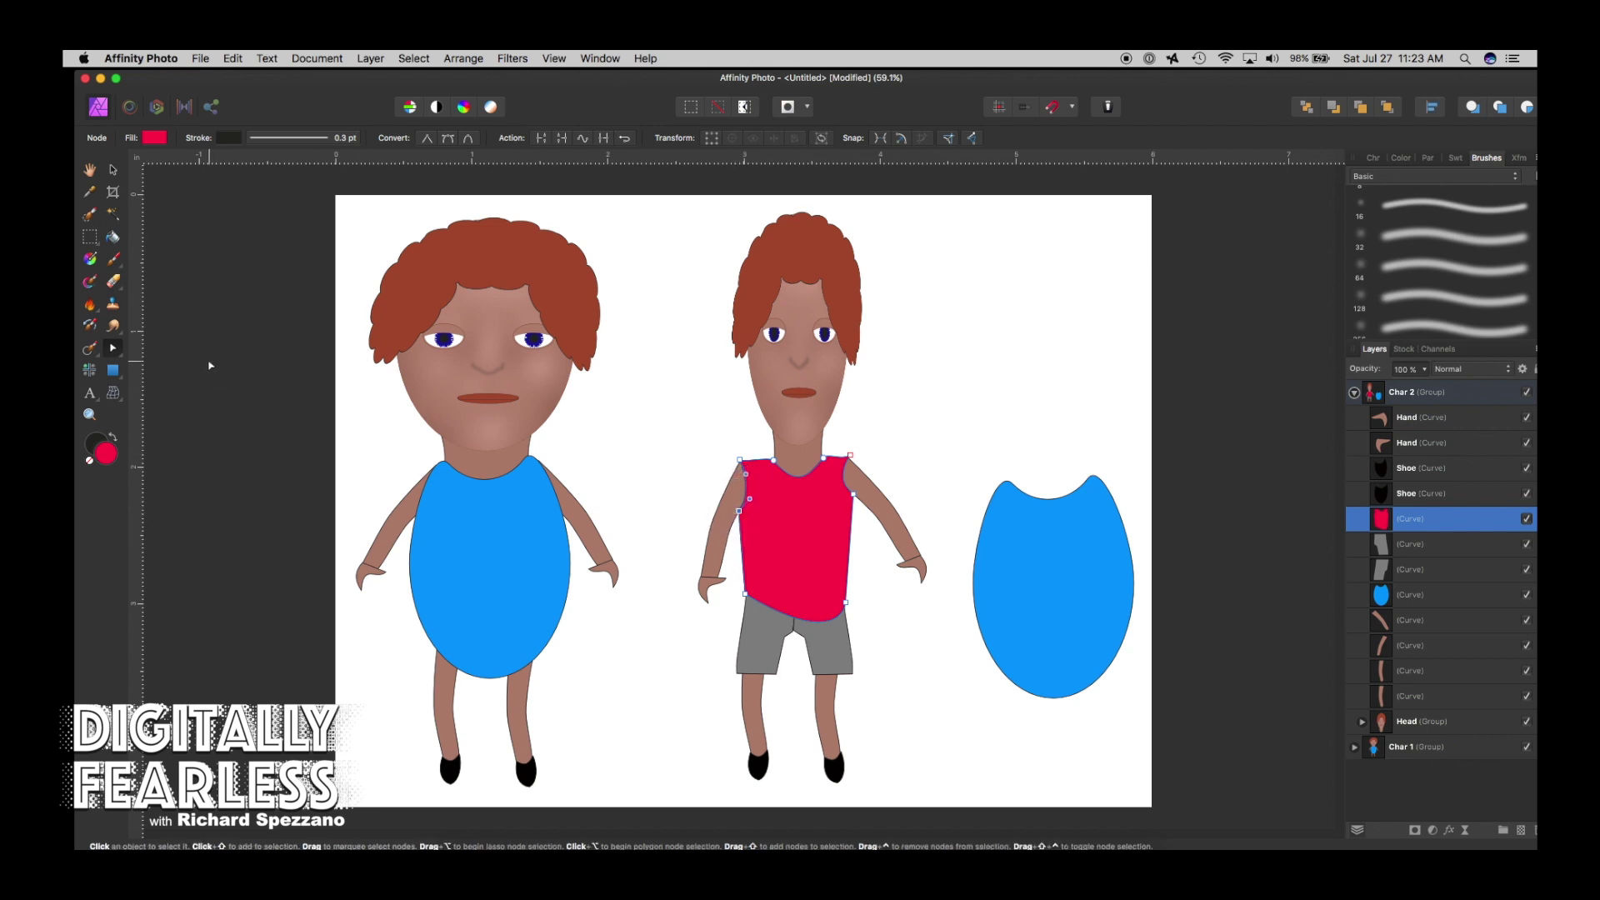
pyautogui.click(603, 360)
pyautogui.click(113, 170)
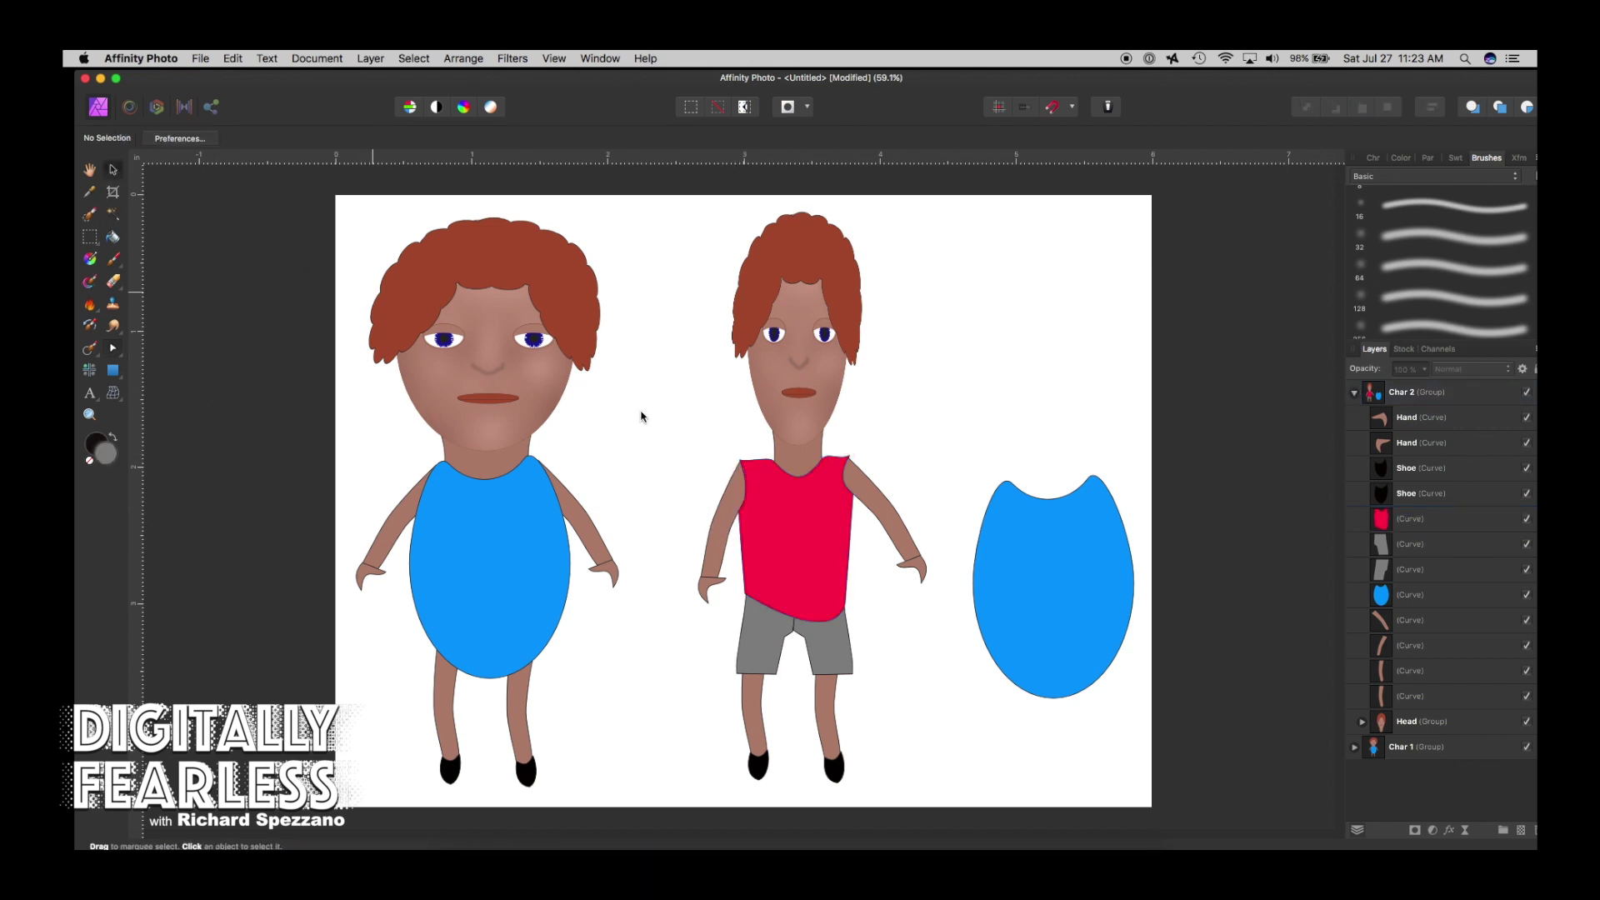
# Delete the second character's leftover blue body shape.
pyautogui.click(1042, 583)
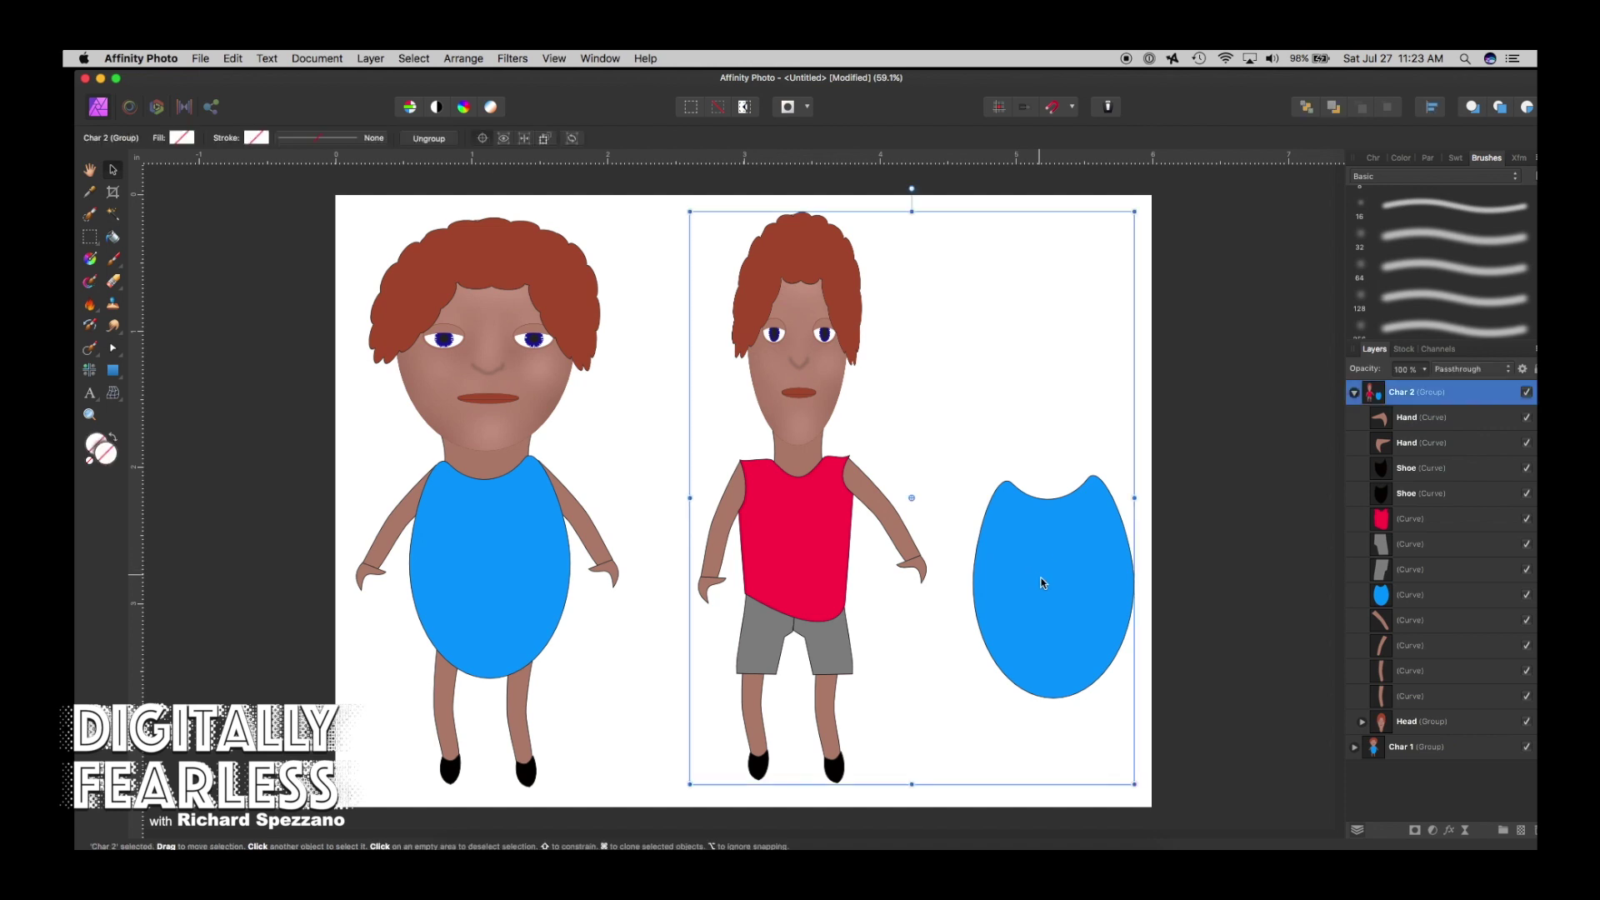
pyautogui.click(1383, 601)
pyautogui.press('Delete')
pyautogui.click(667, 371)
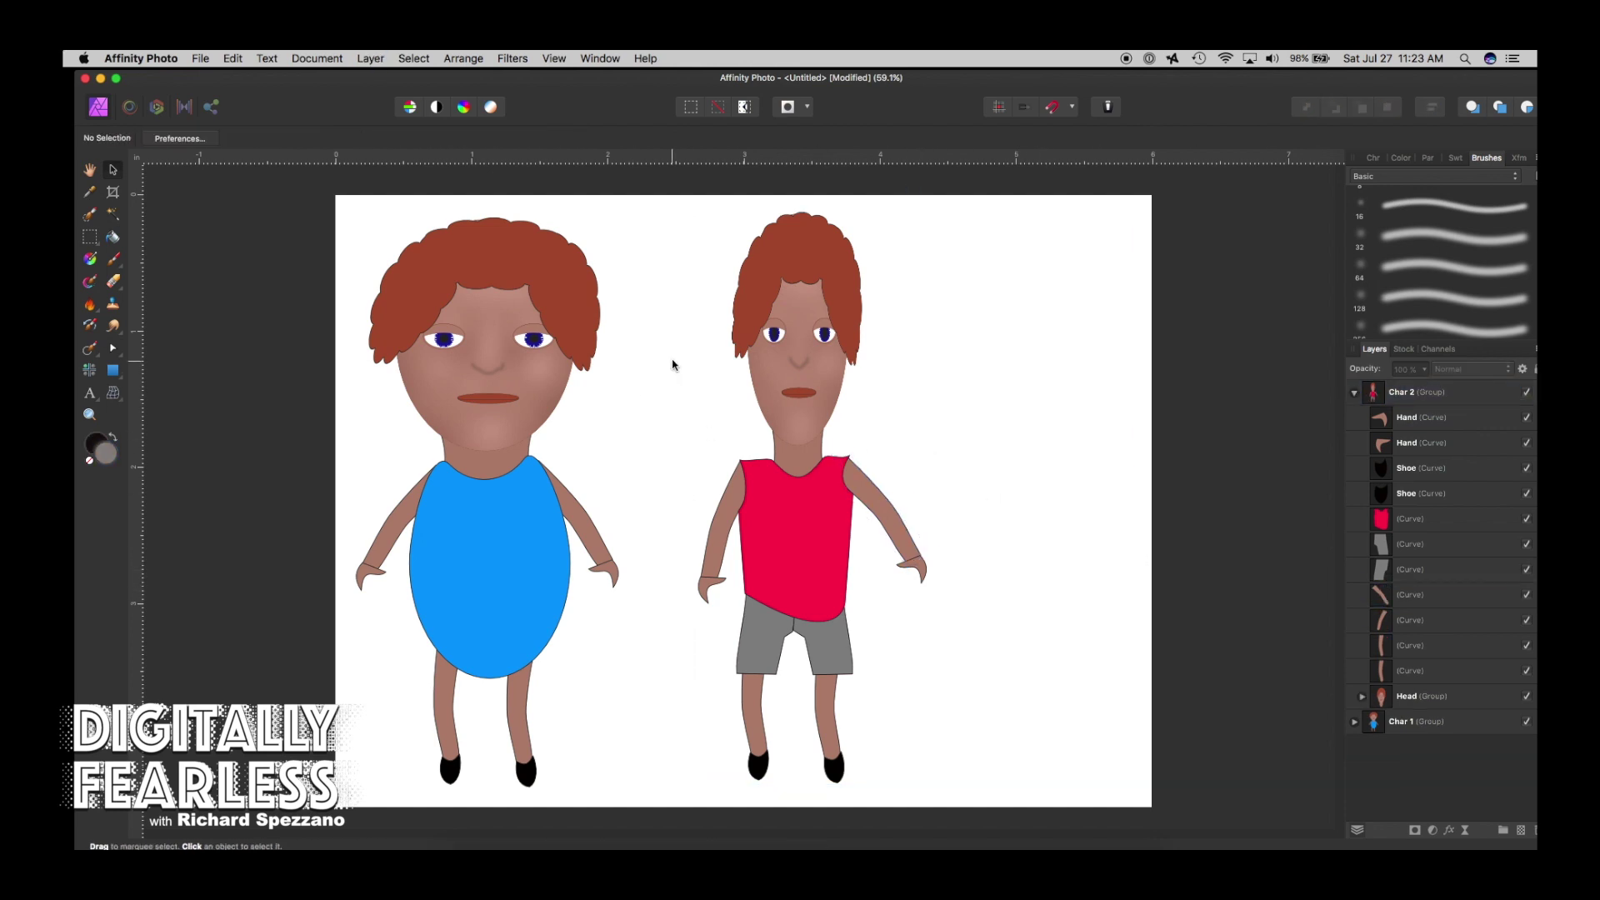
pyautogui.click(1355, 394)
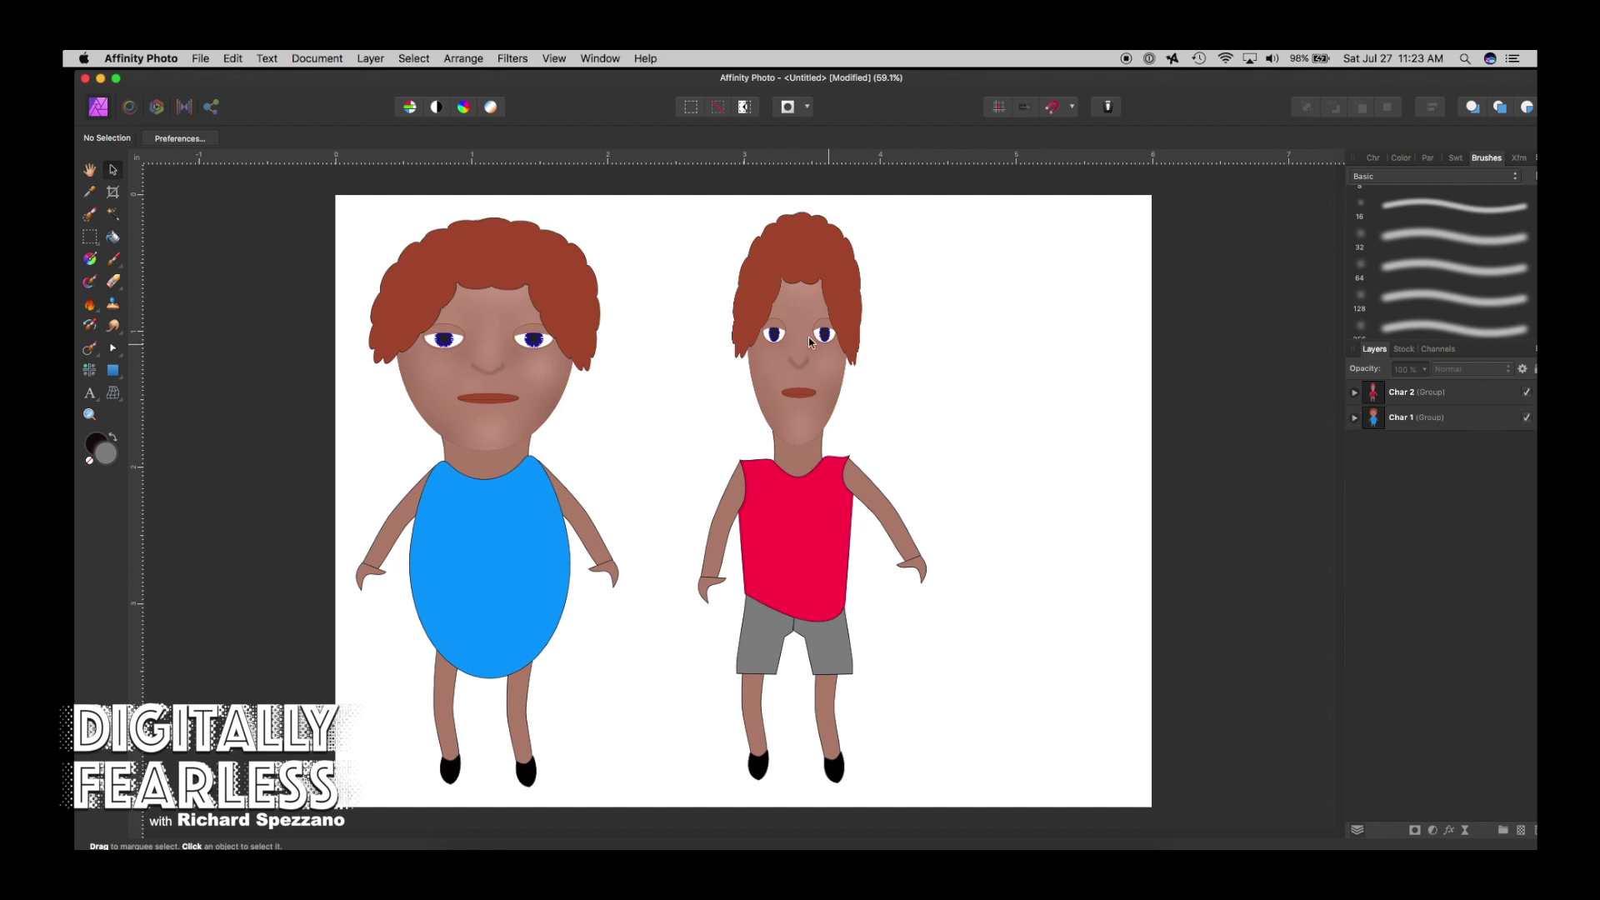
pyautogui.click(766, 240)
pyautogui.click(1353, 394)
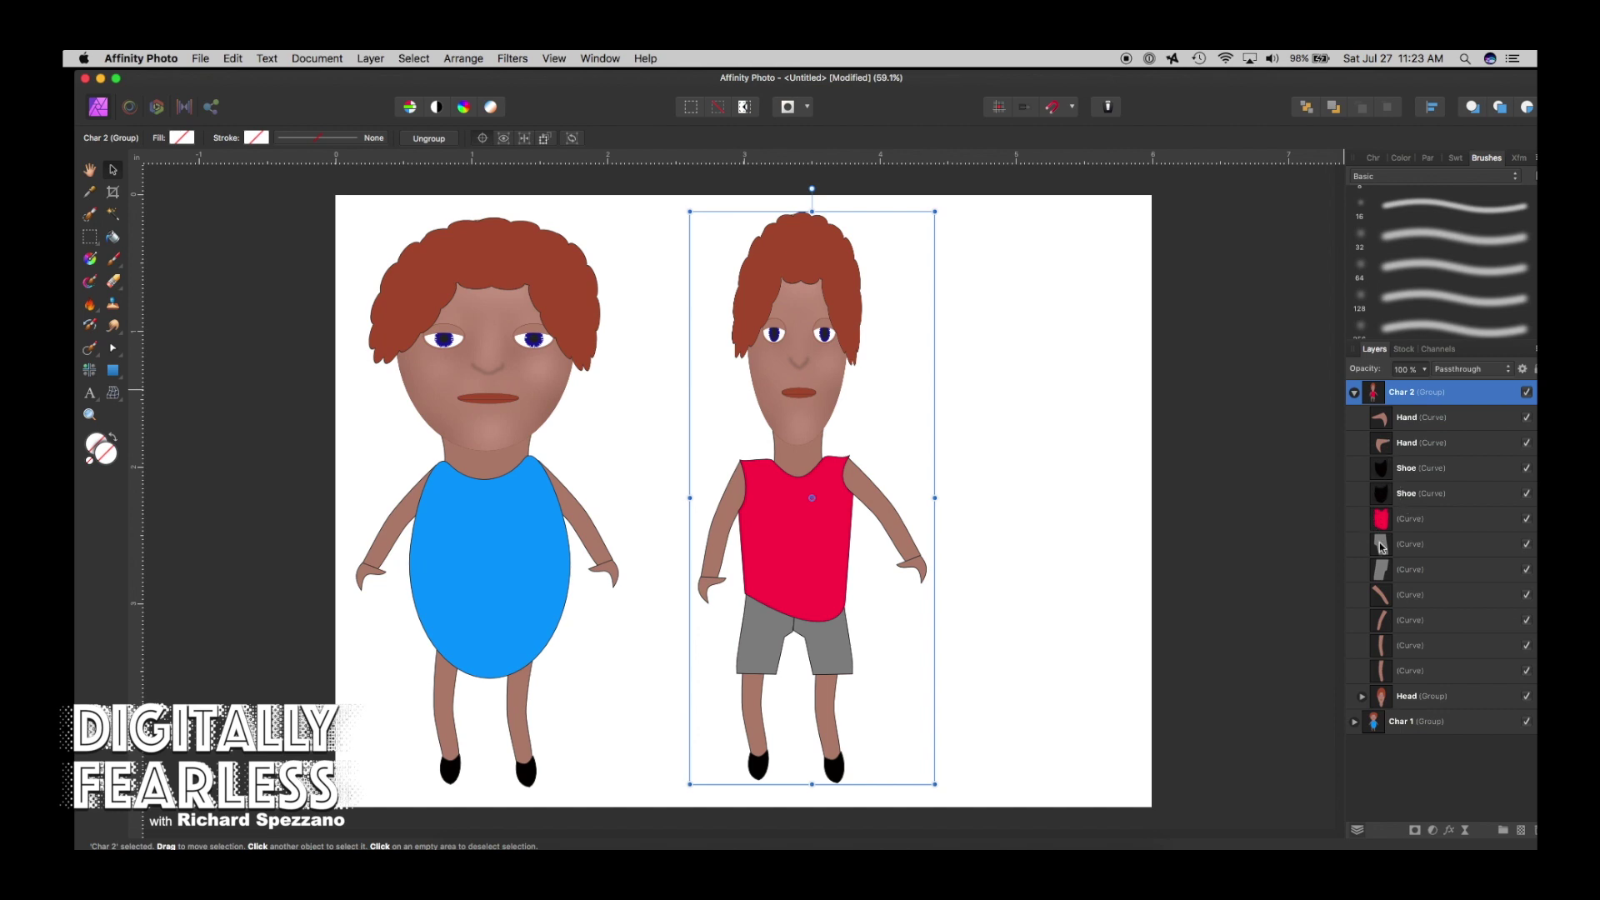
# Add a colour overlay effect to Char 2's Hair layer to turn it black.
pyautogui.click(1361, 696)
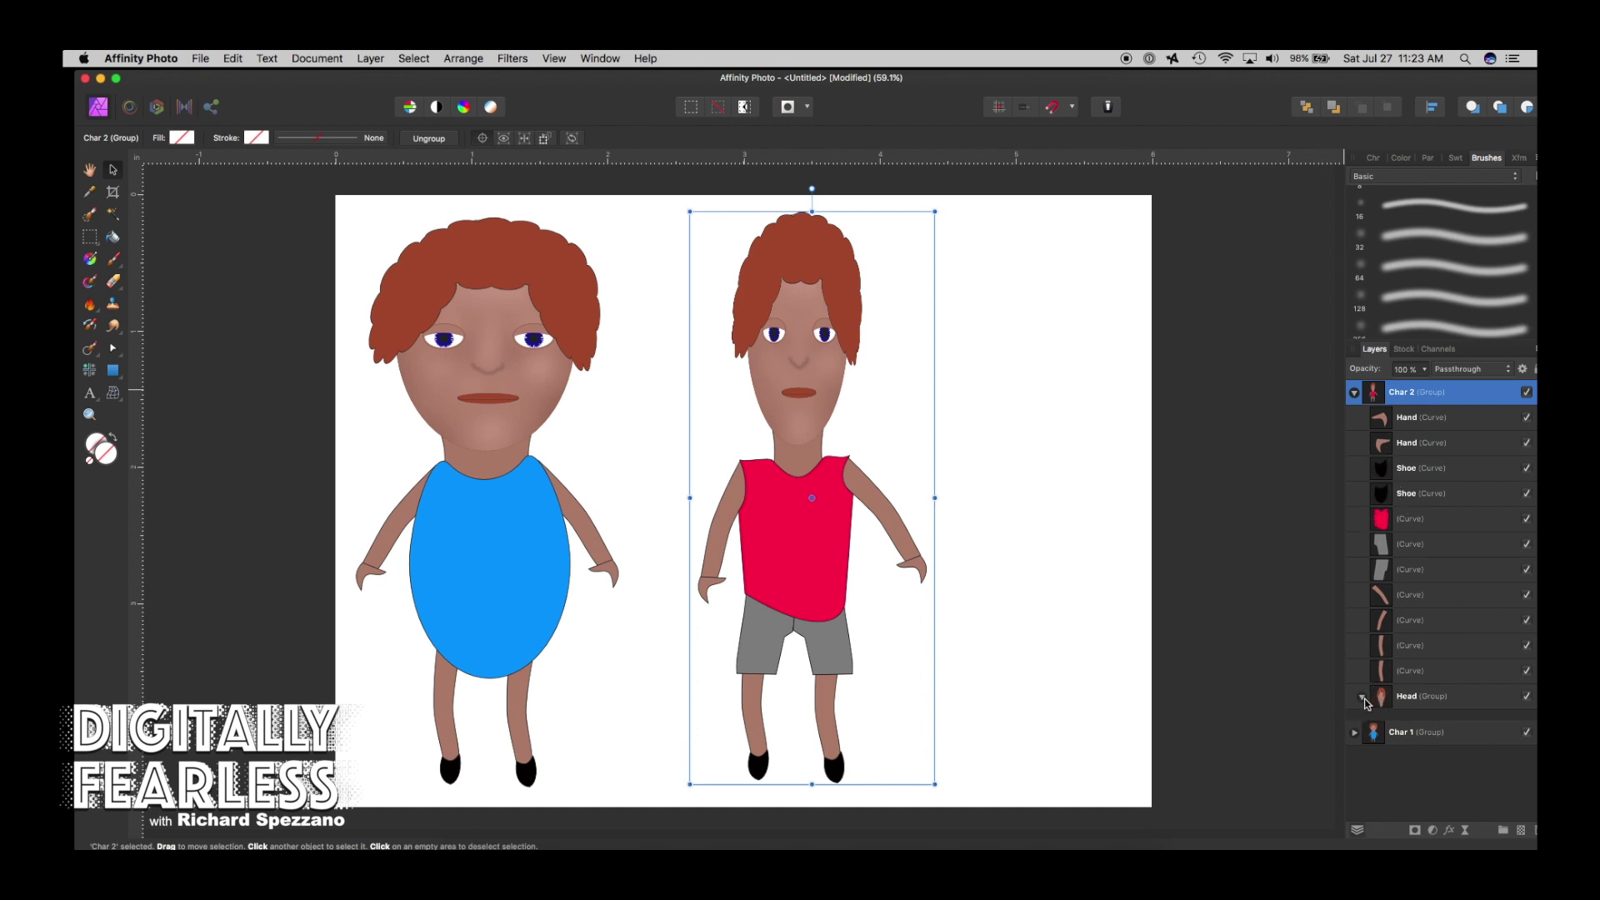
pyautogui.click(1387, 721)
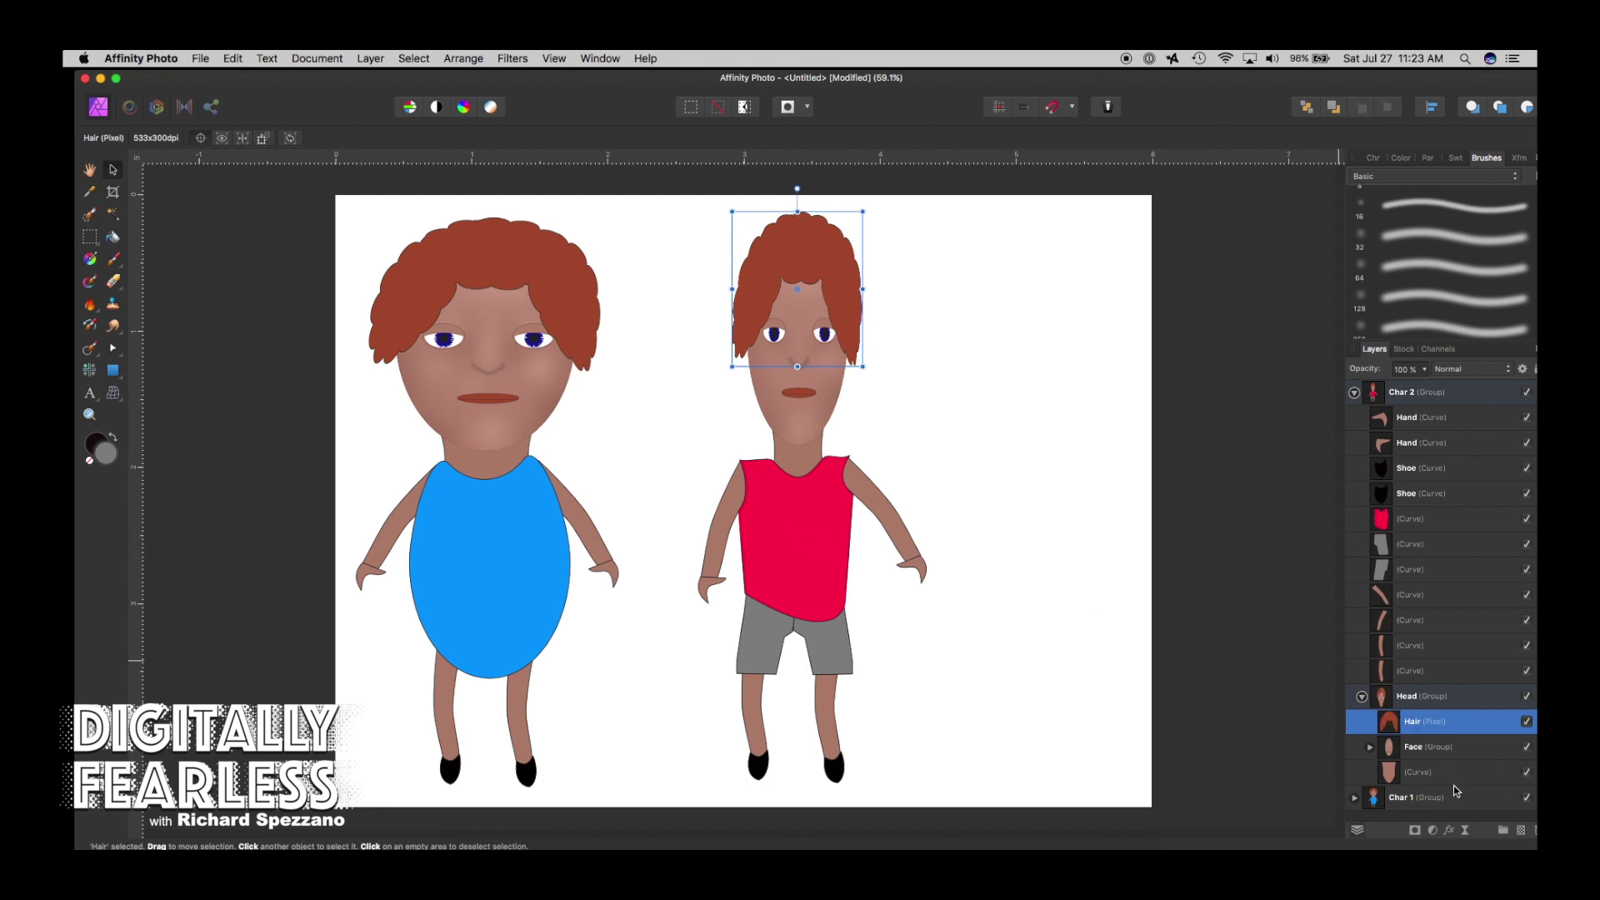
pyautogui.click(1450, 828)
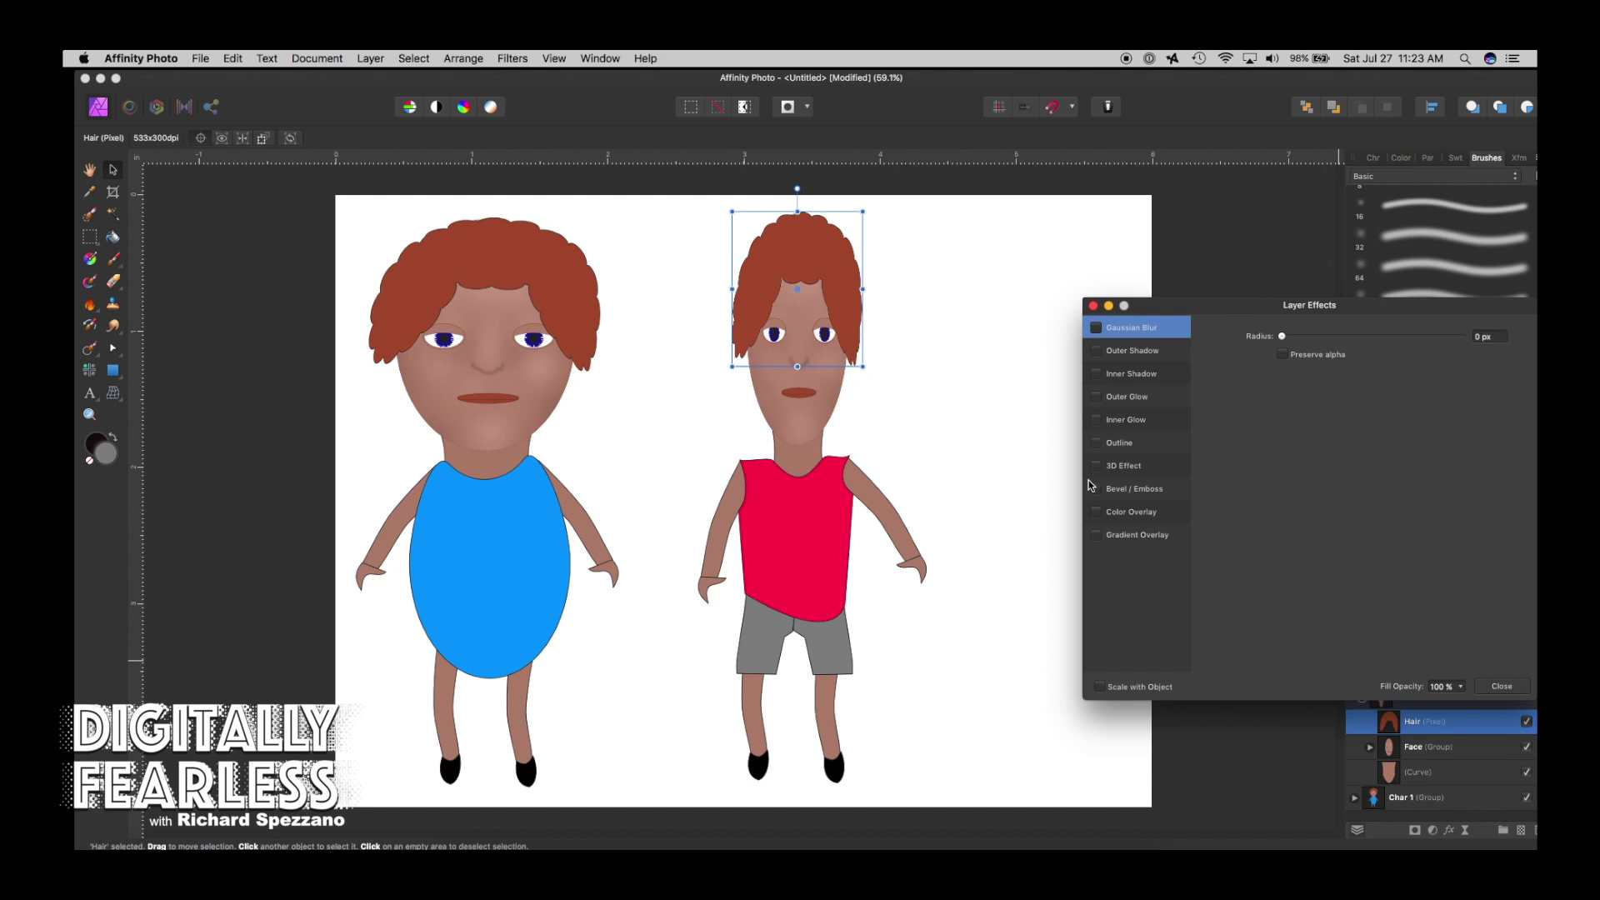
pyautogui.click(1096, 511)
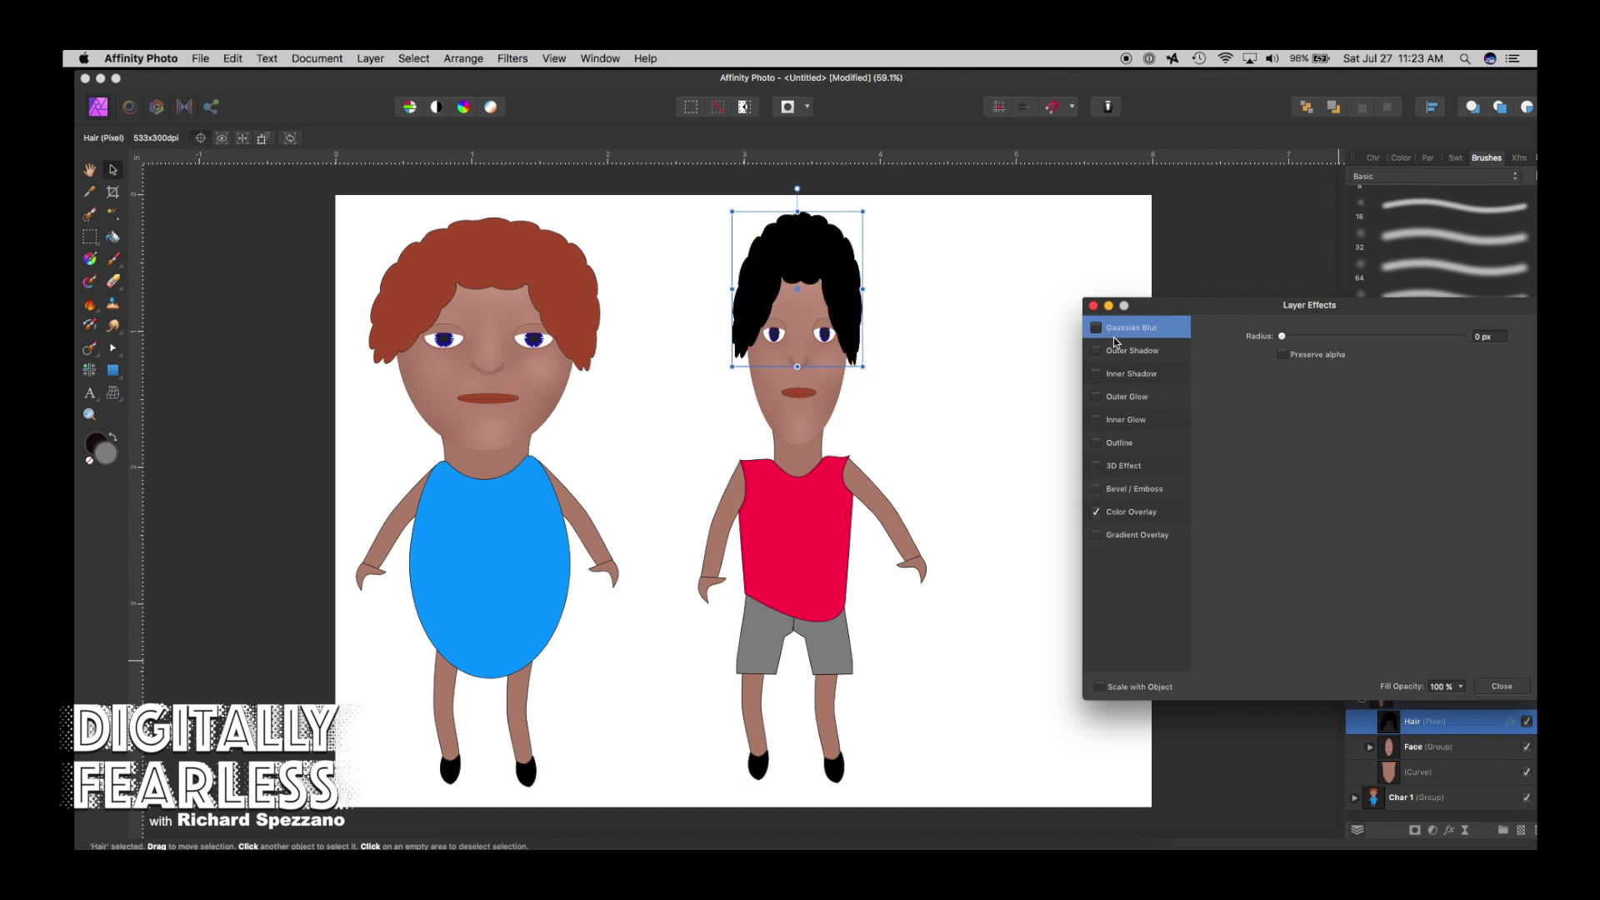
pyautogui.click(1092, 308)
pyautogui.click(703, 341)
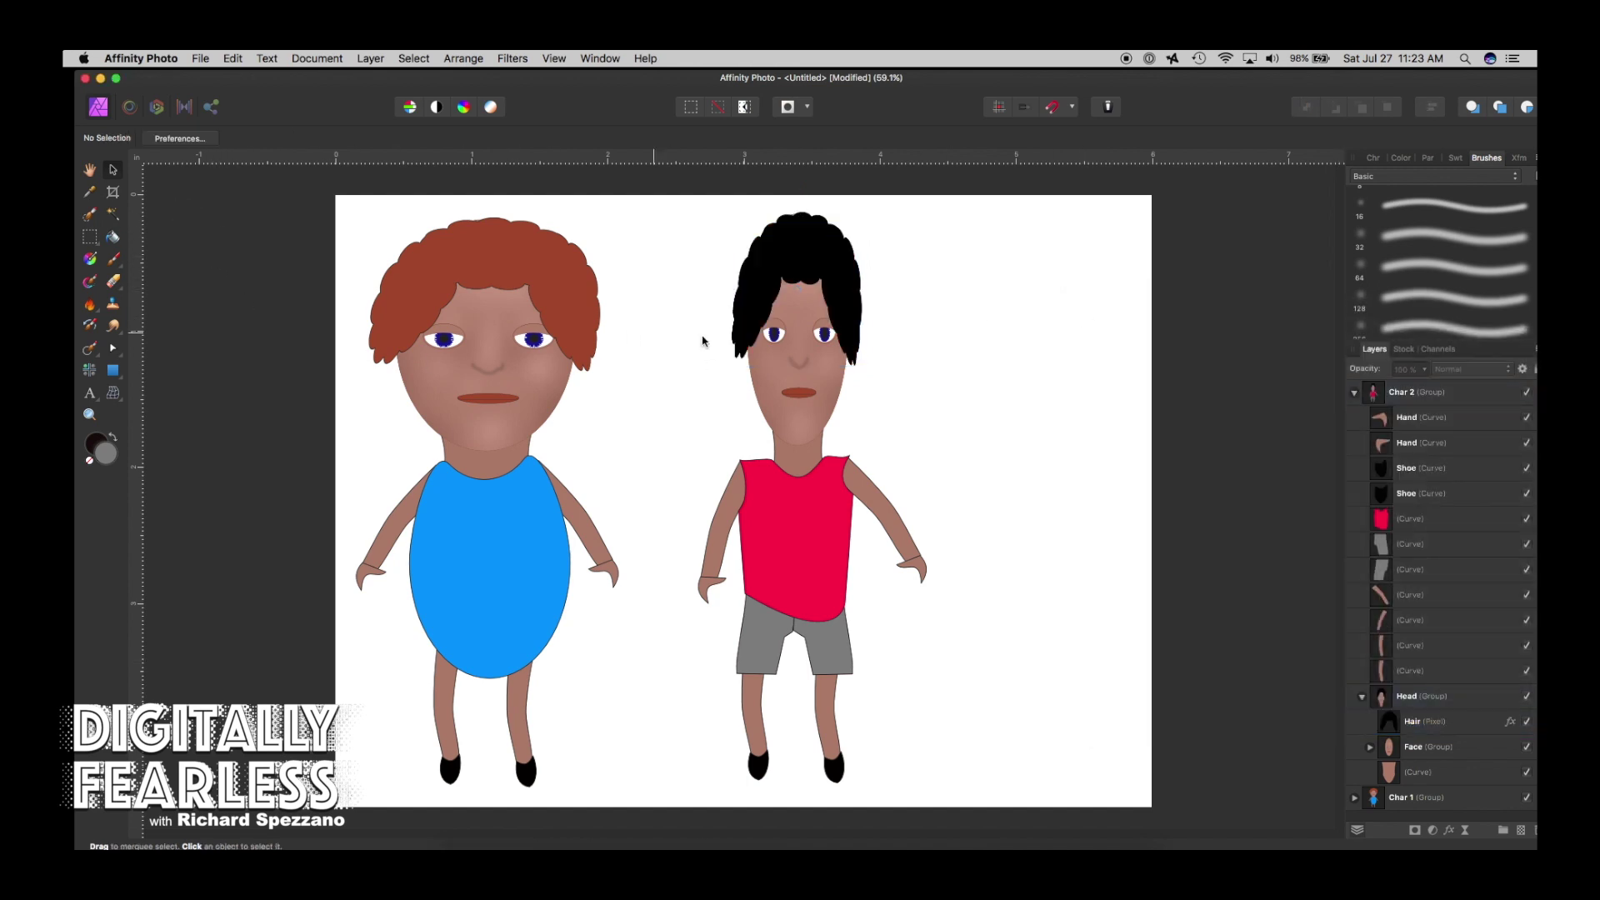
pyautogui.click(814, 403)
# Move Char 2 beside Char 1, then shrink both together and shift them up.
pyautogui.moveTo(815, 395); pyautogui.dragTo(729, 397)
pyautogui.click(473, 390)
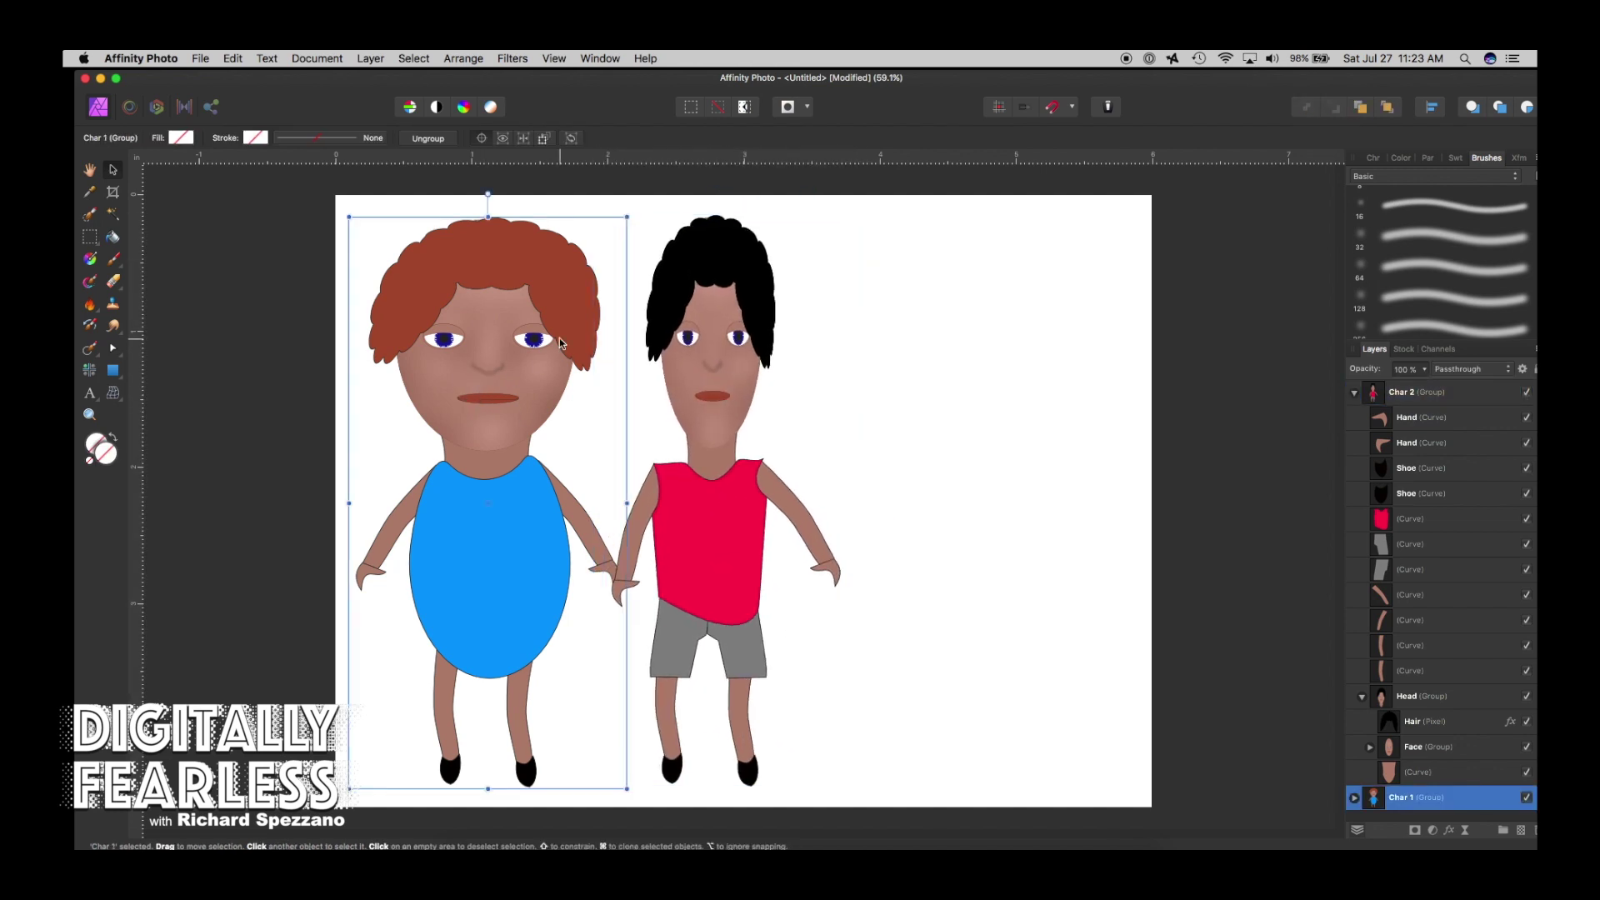
pyautogui.keyDown('shift'); pyautogui.click(713, 248); pyautogui.keyUp('shift')
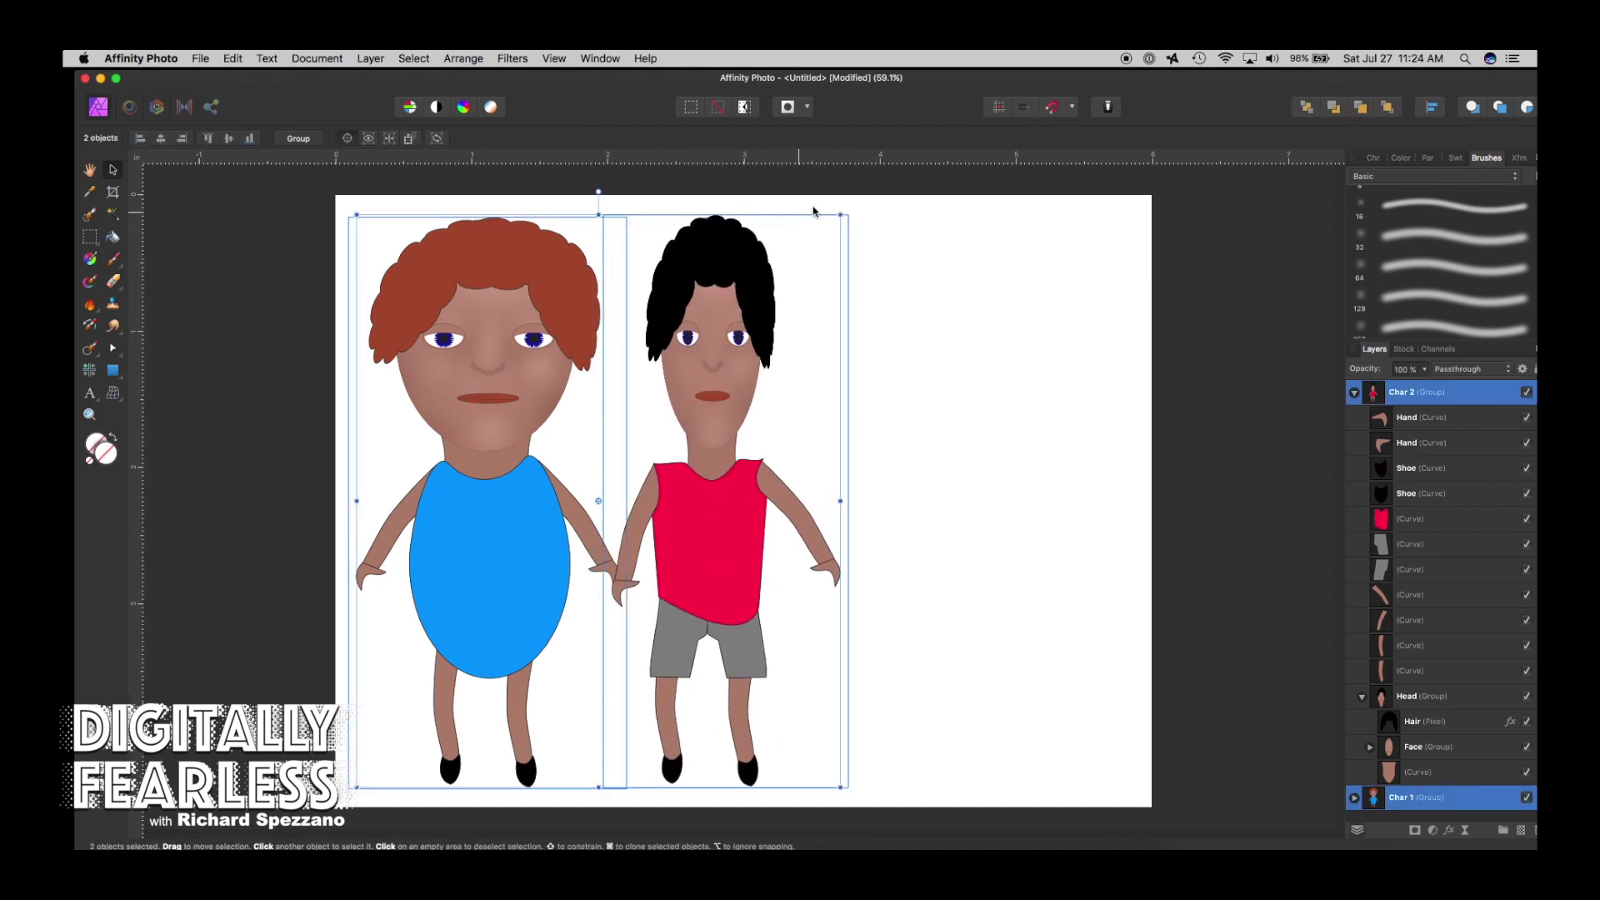
pyautogui.moveTo(842, 215); pyautogui.dragTo(735, 301)
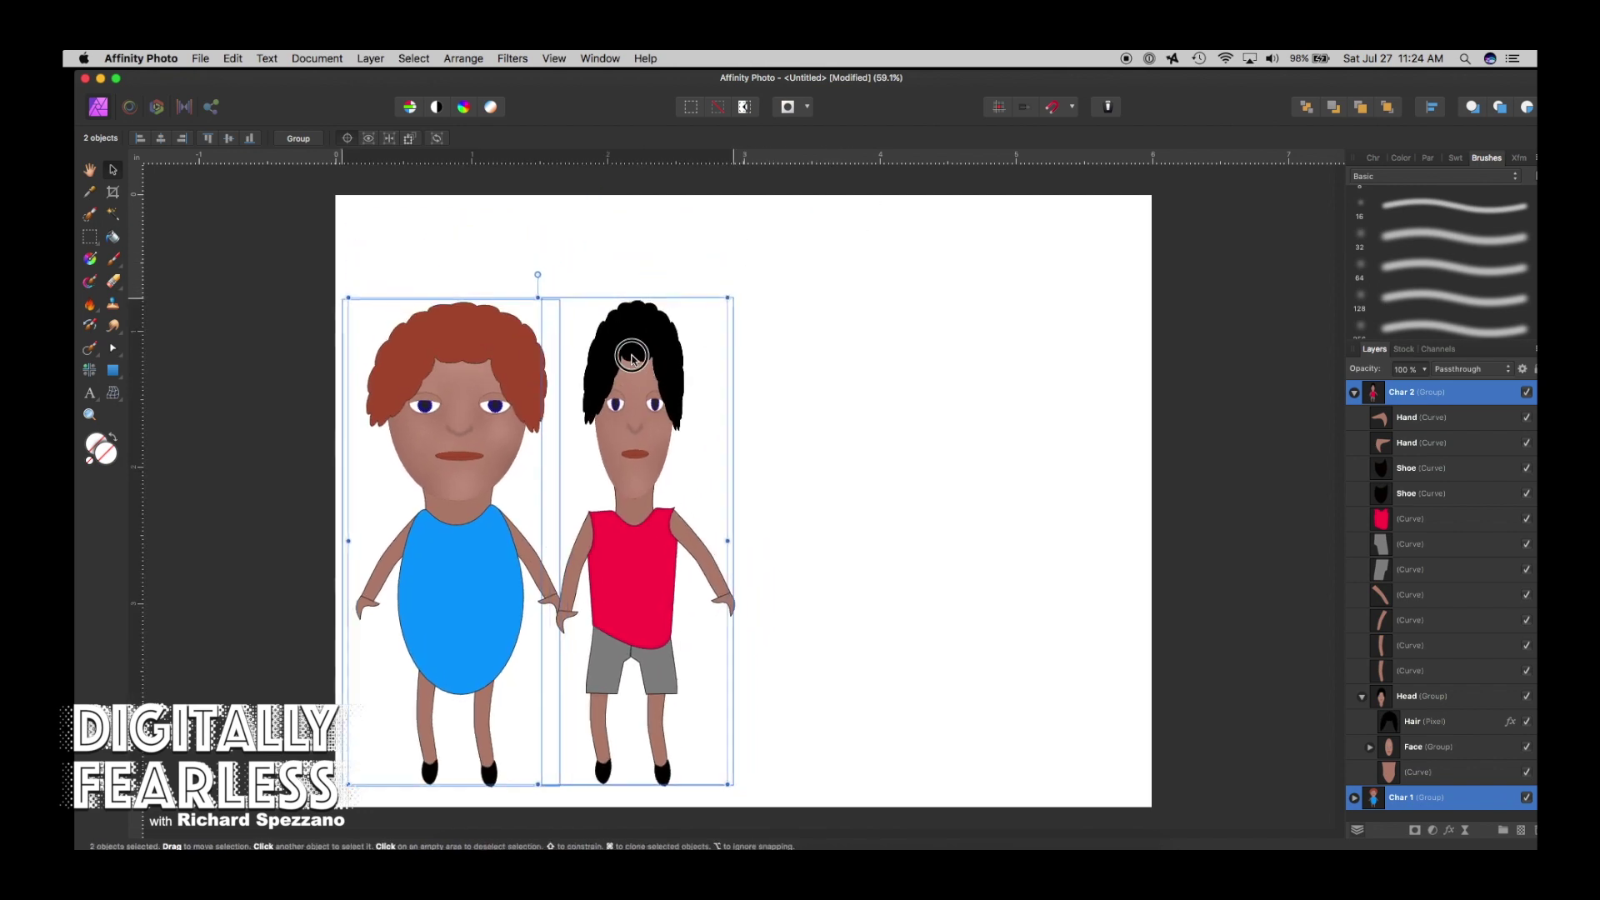
pyautogui.moveTo(636, 348); pyautogui.dragTo(643, 288)
pyautogui.click(862, 439)
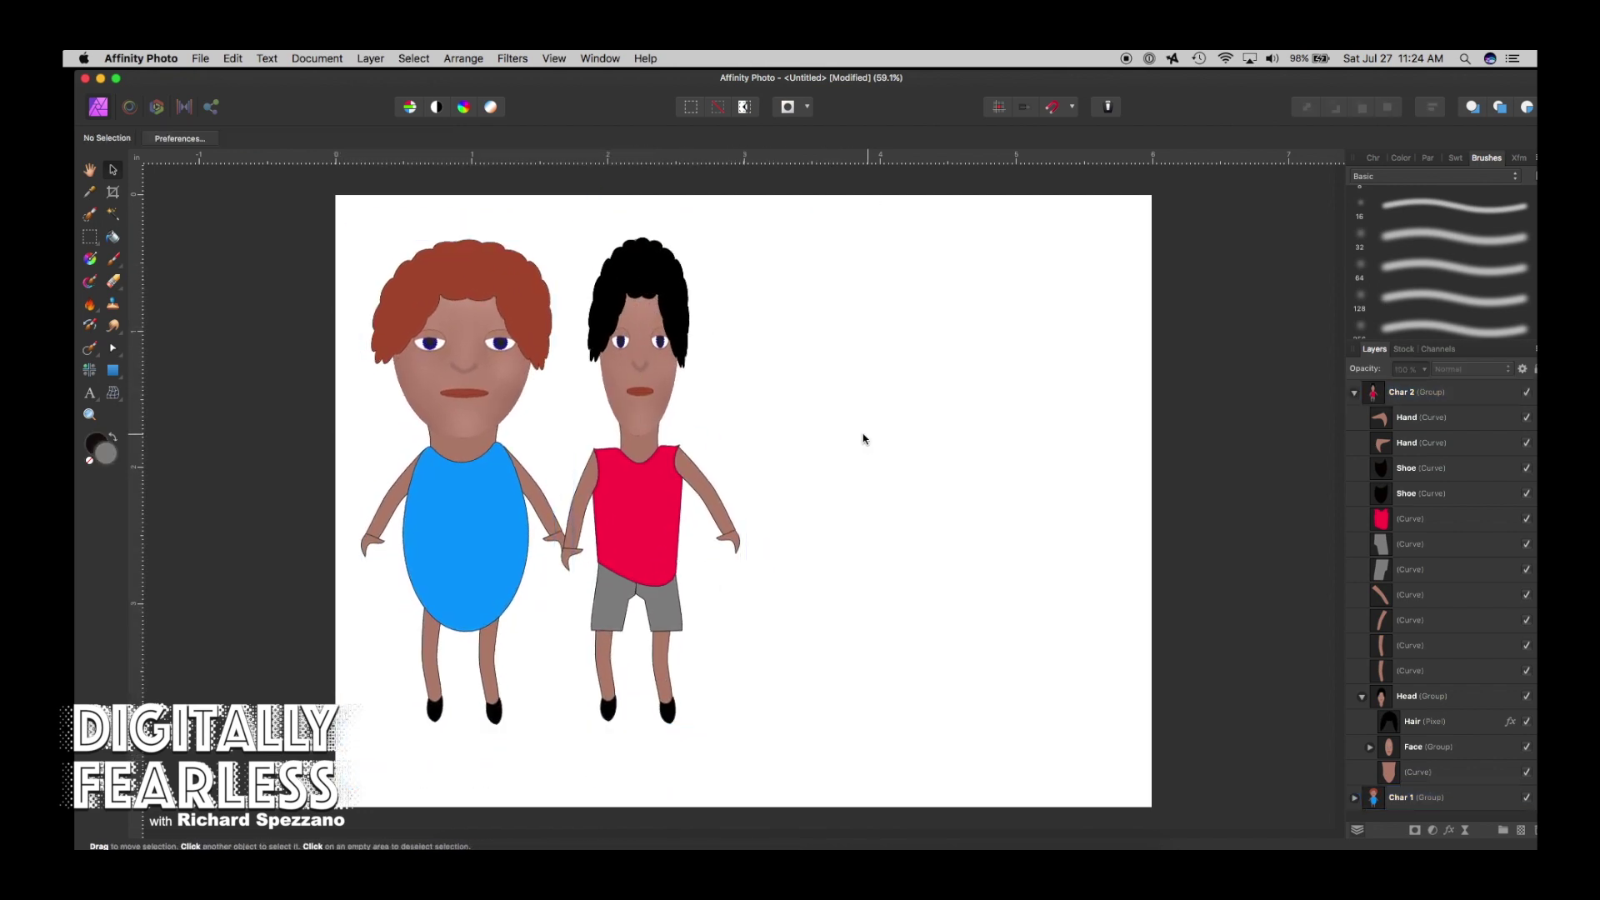
# Clone Char 2 onto the page's right side and rename the copy Char 3.
pyautogui.click(634, 481)
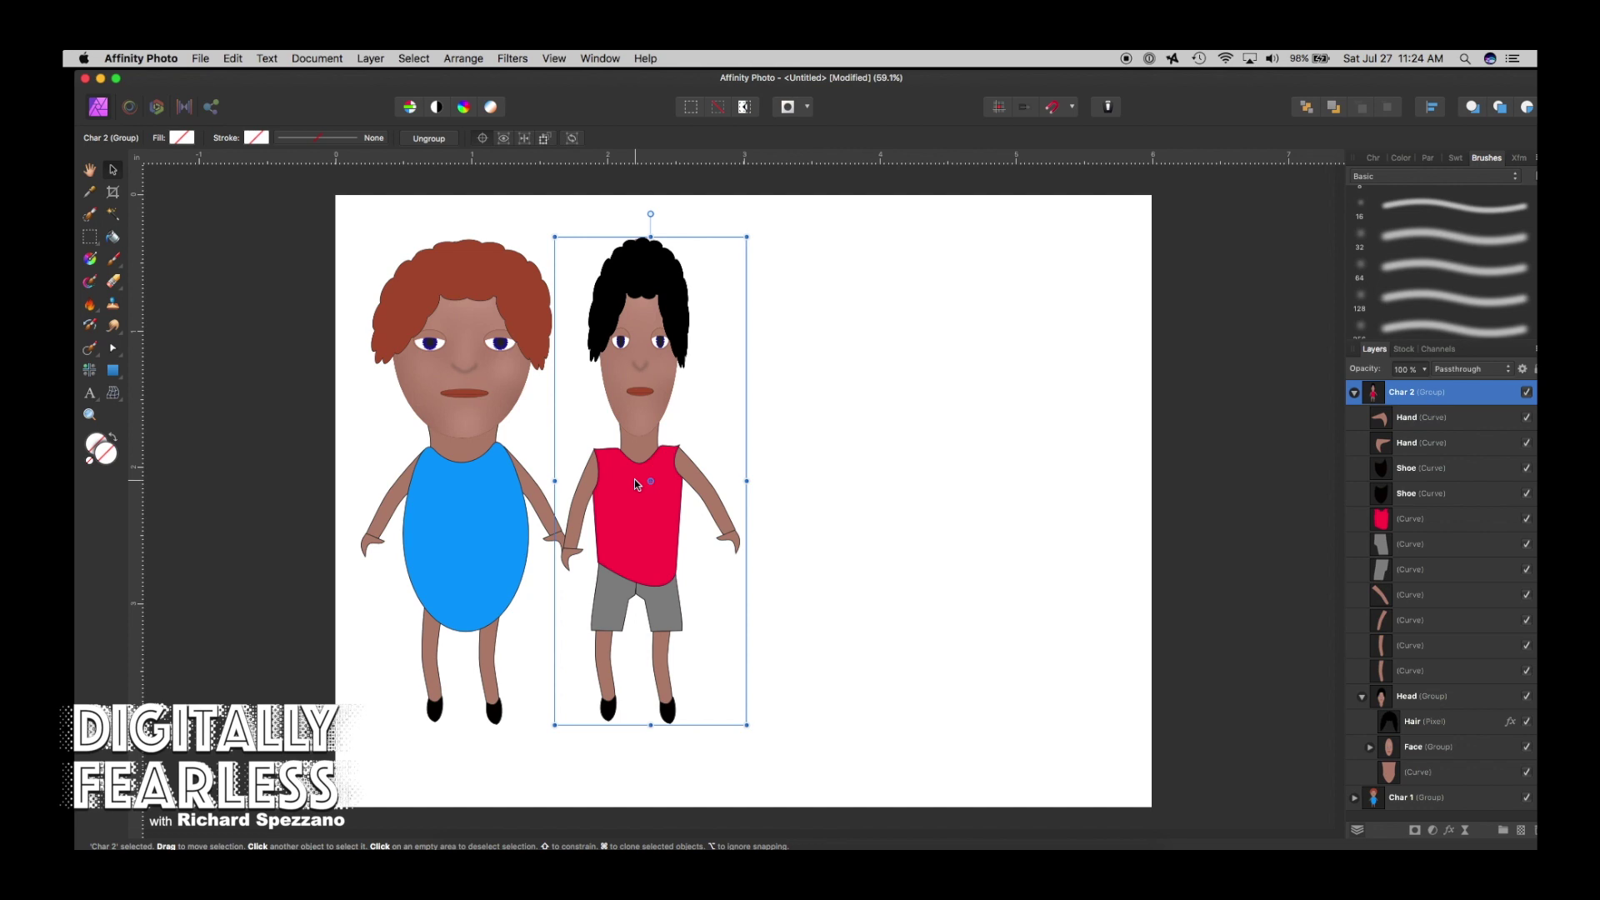
pyautogui.moveTo(634, 481); pyautogui.dragTo(925, 479)
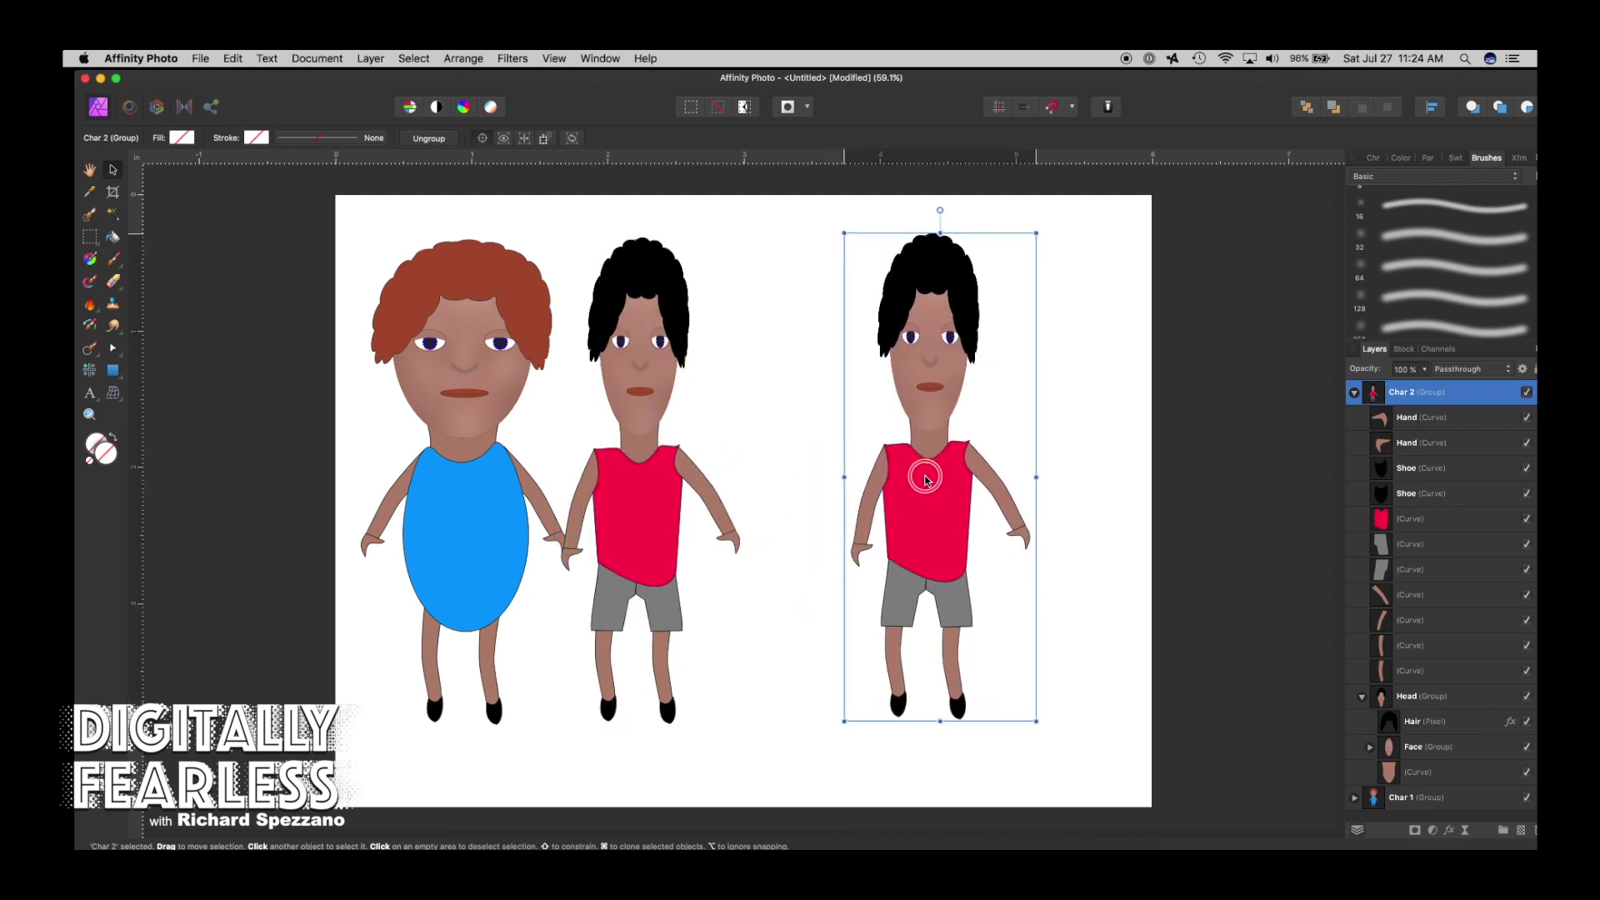
pyautogui.doubleClick(1412, 392)
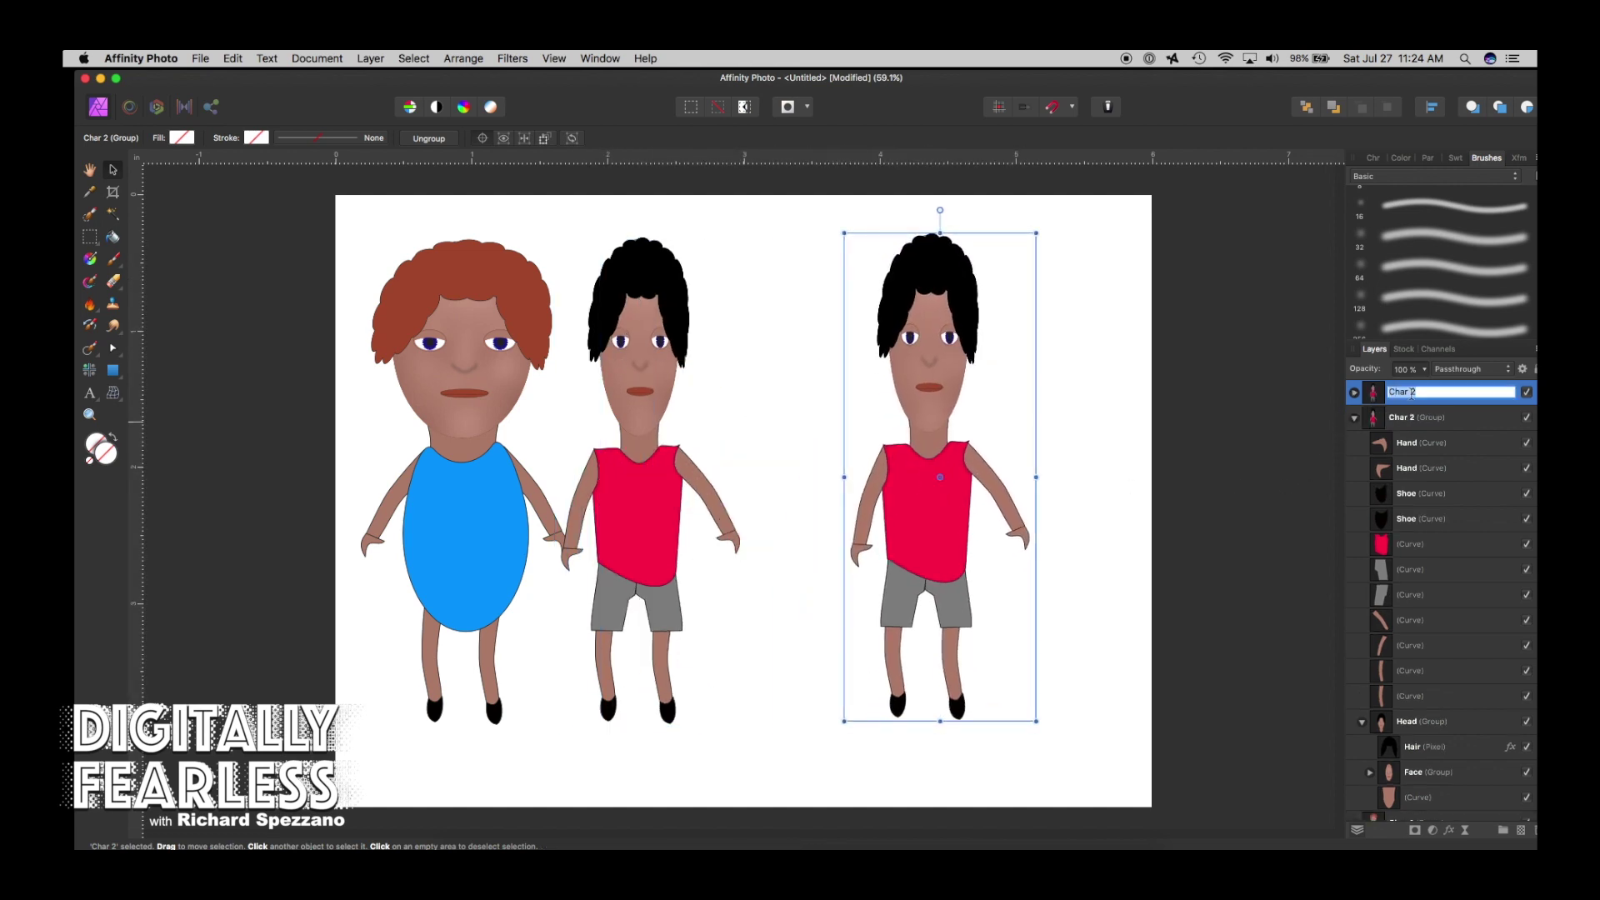
pyautogui.click(1411, 393)
pyautogui.click(1354, 420)
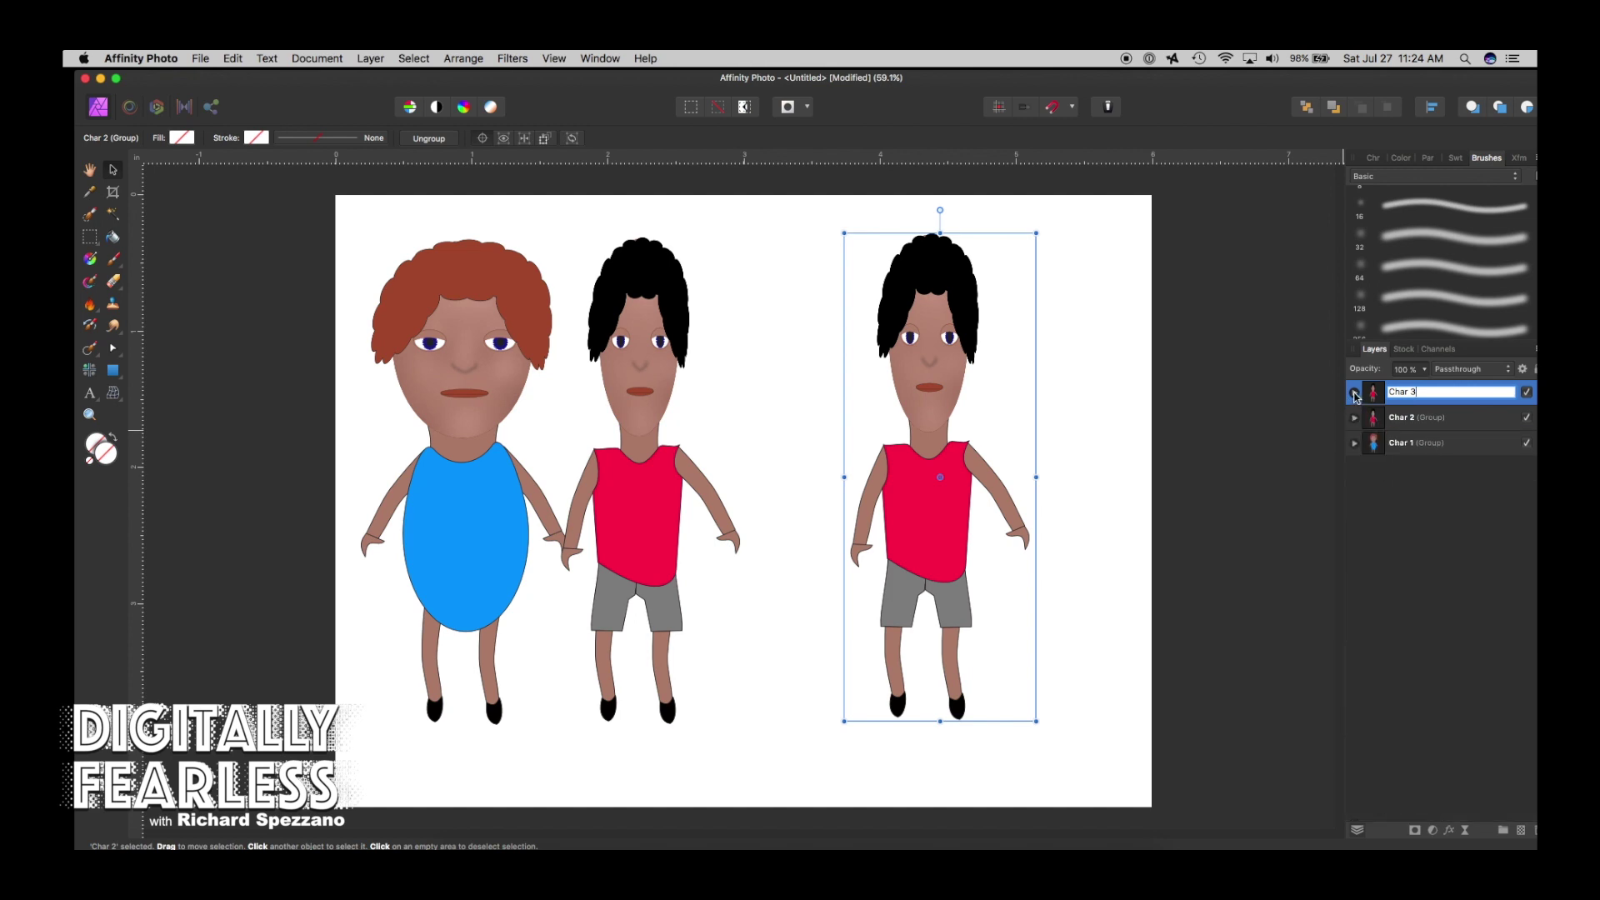
pyautogui.click(1354, 394)
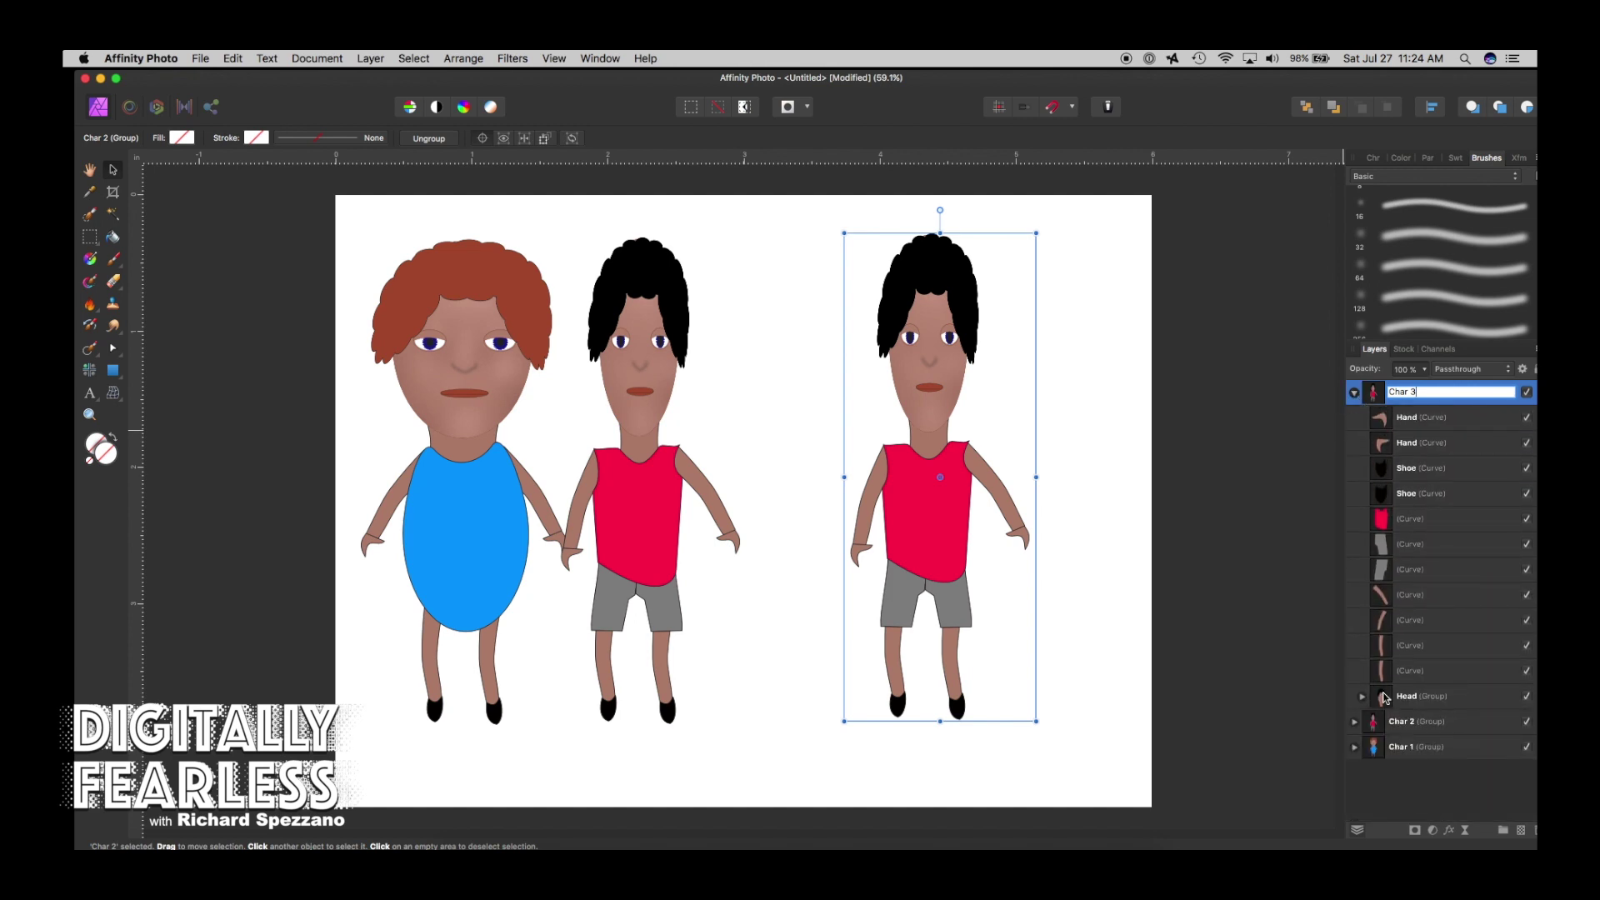
# Try shearing Char 3's head to the right, then undo it.
pyautogui.click(1385, 698)
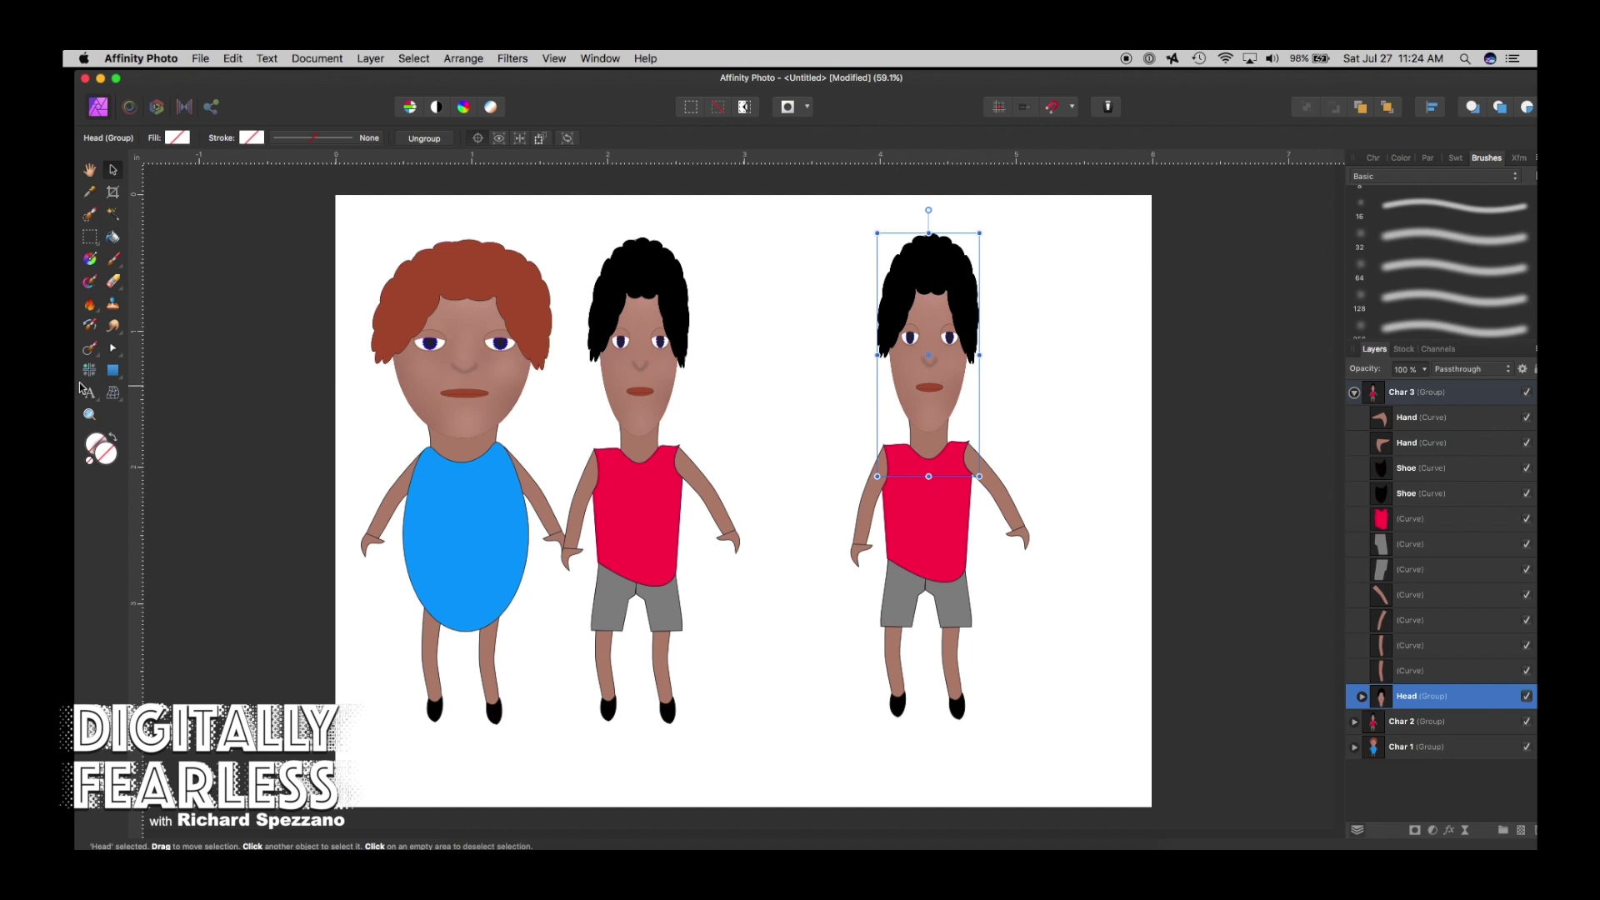
pyautogui.click(929, 485)
pyautogui.moveTo(930, 484); pyautogui.dragTo(944, 486)
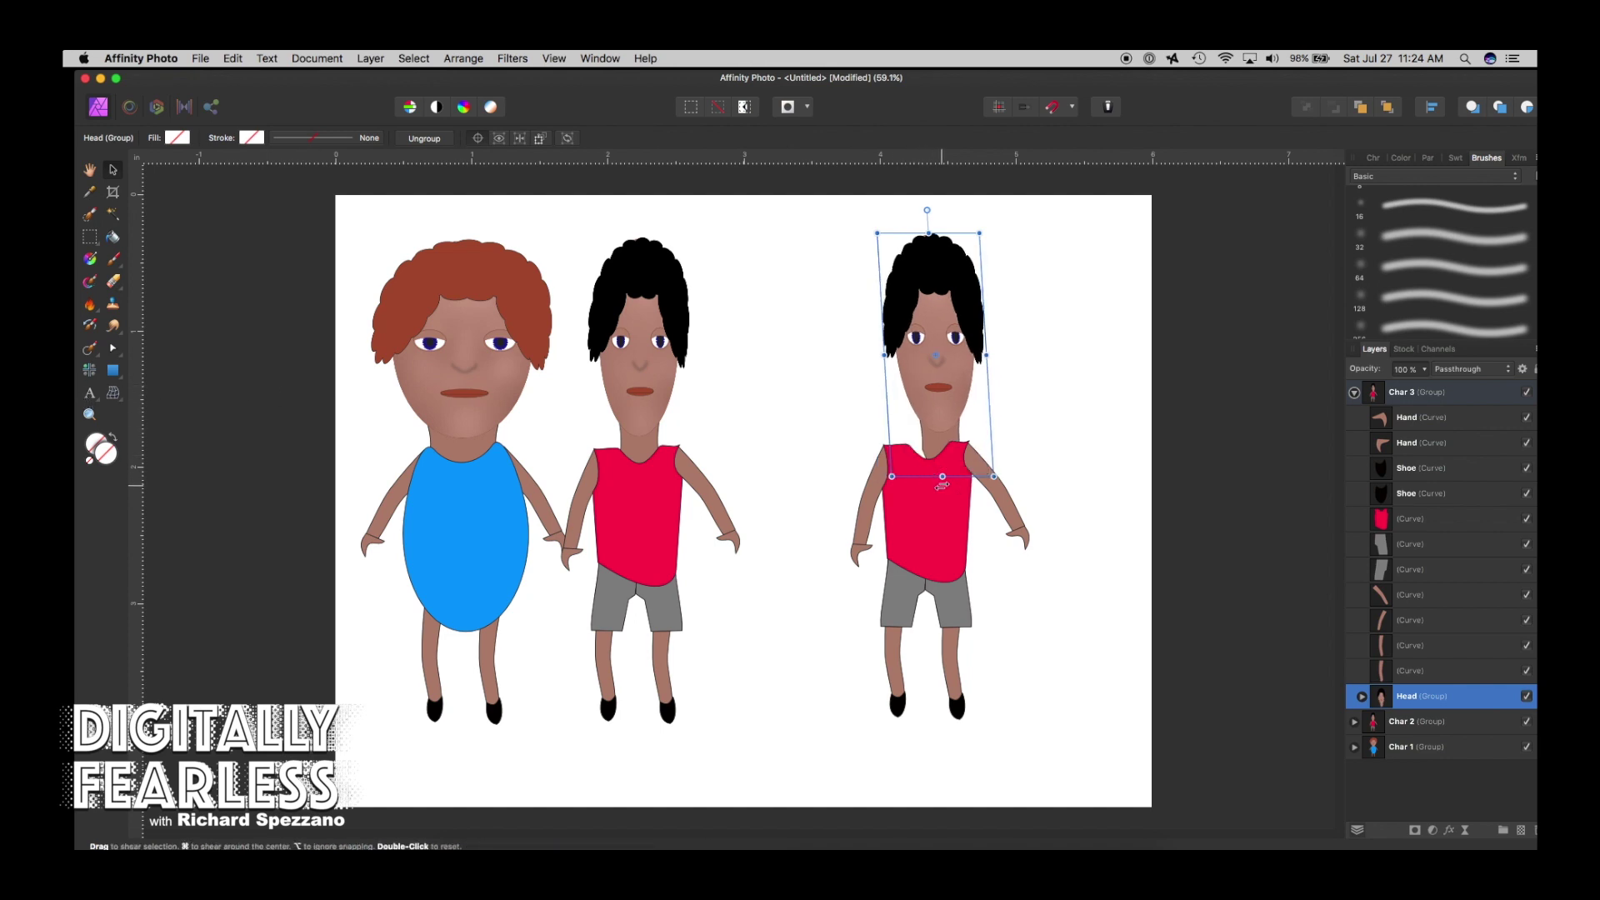
pyautogui.press('super+z')
# Zoom to 100% on the characters and select Char 3's Face layer for warping.
pyautogui.click(89, 414)
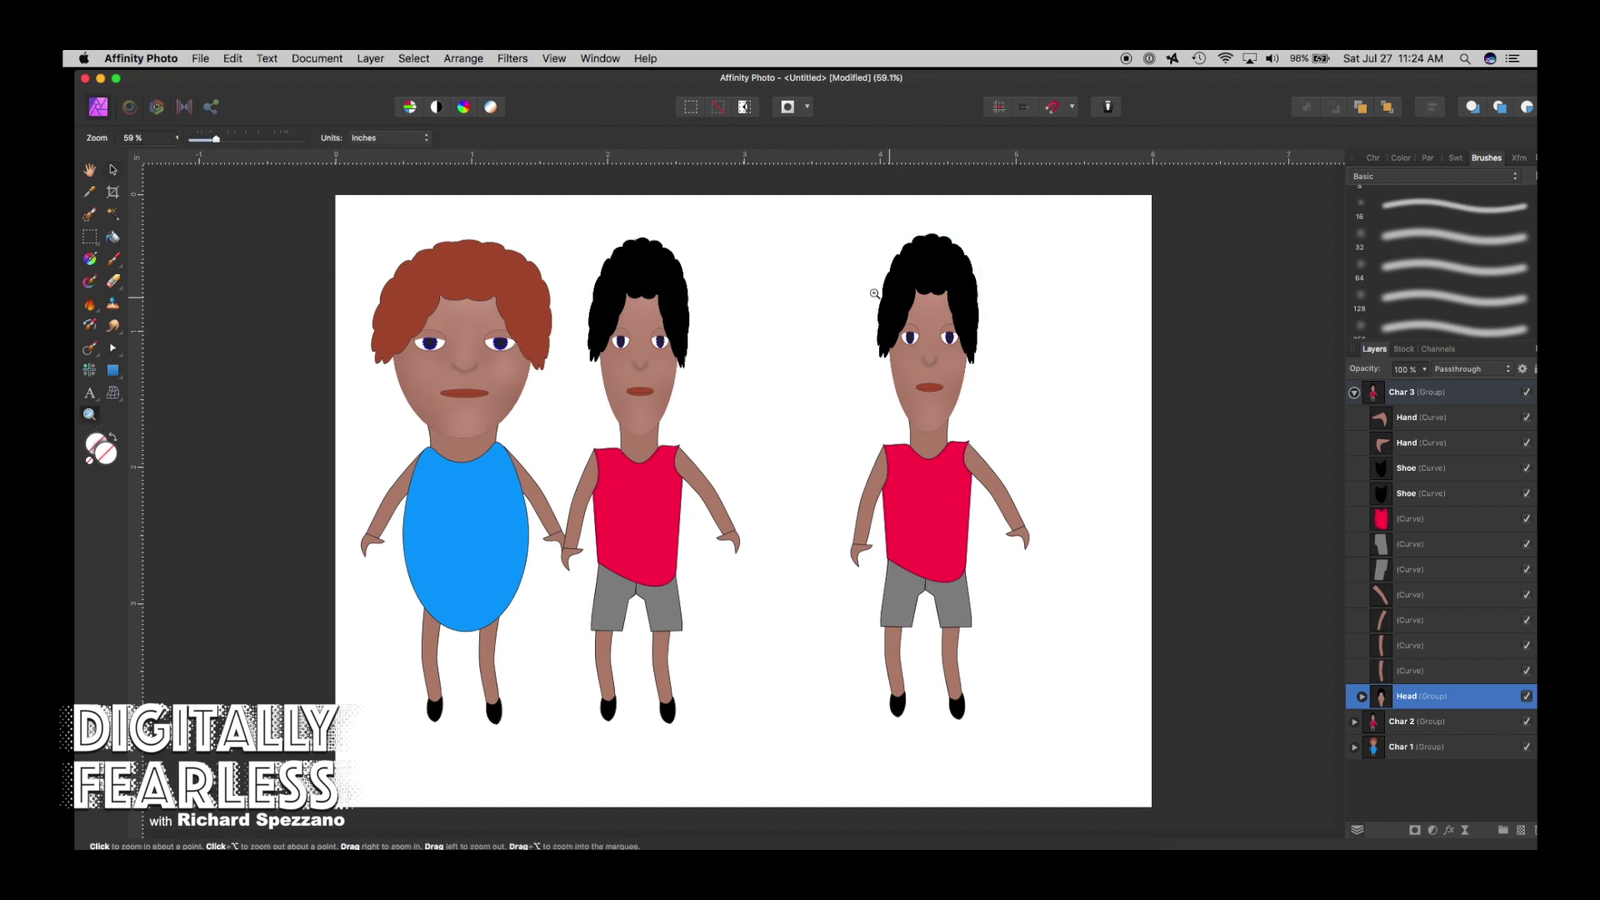
pyautogui.moveTo(875, 292); pyautogui.dragTo(1352, 352)
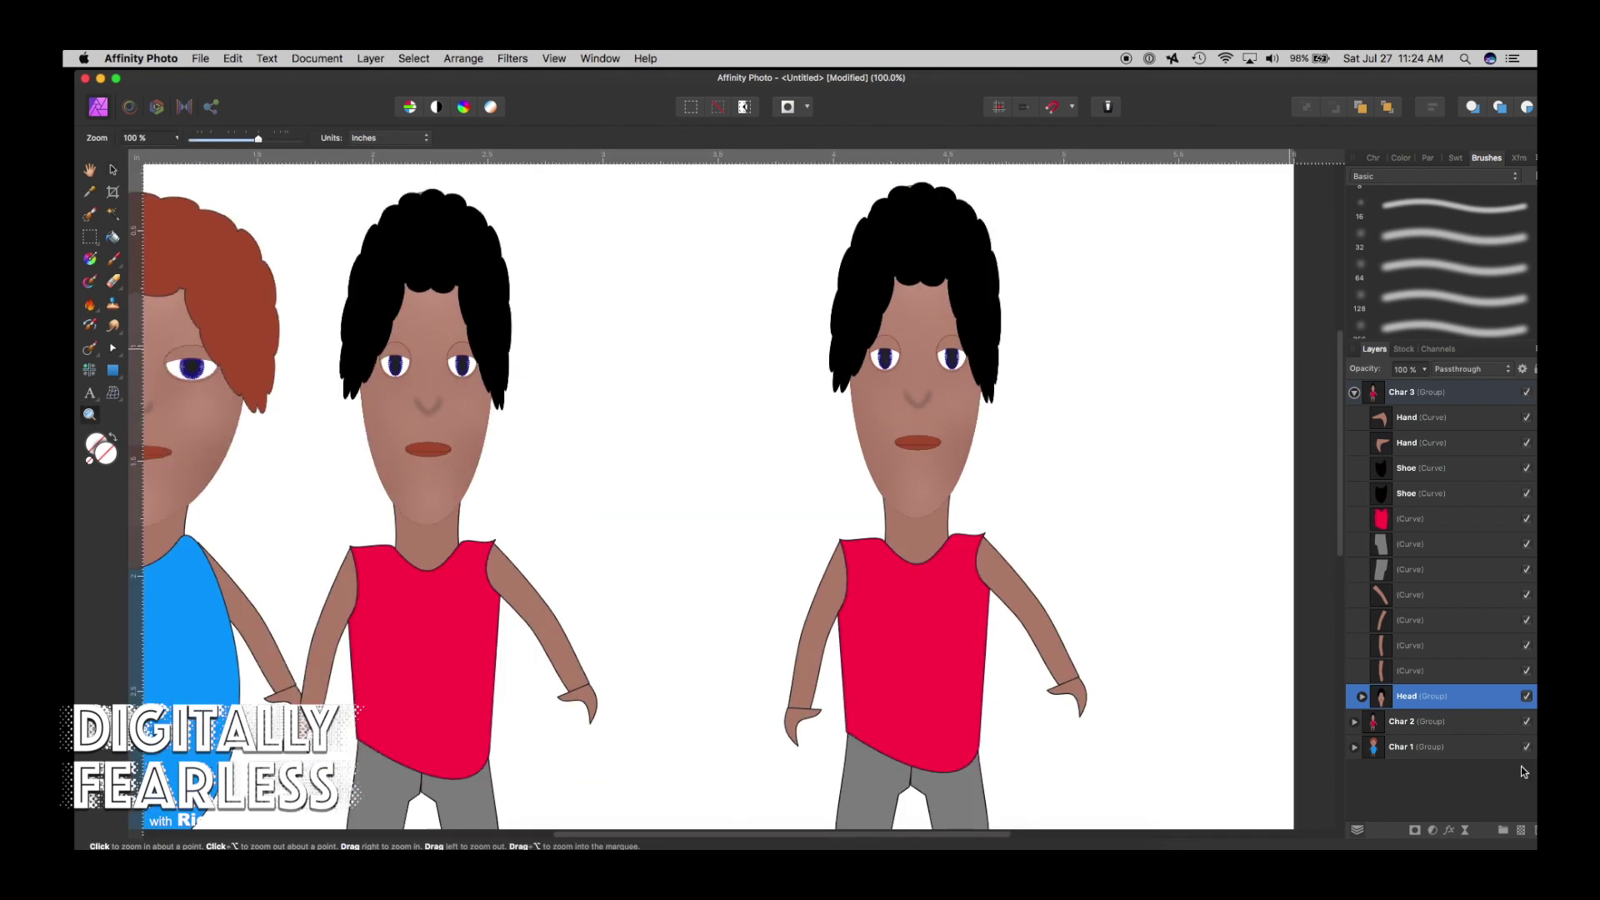
pyautogui.click(1362, 696)
pyautogui.scroll(-1, 1445, 697)
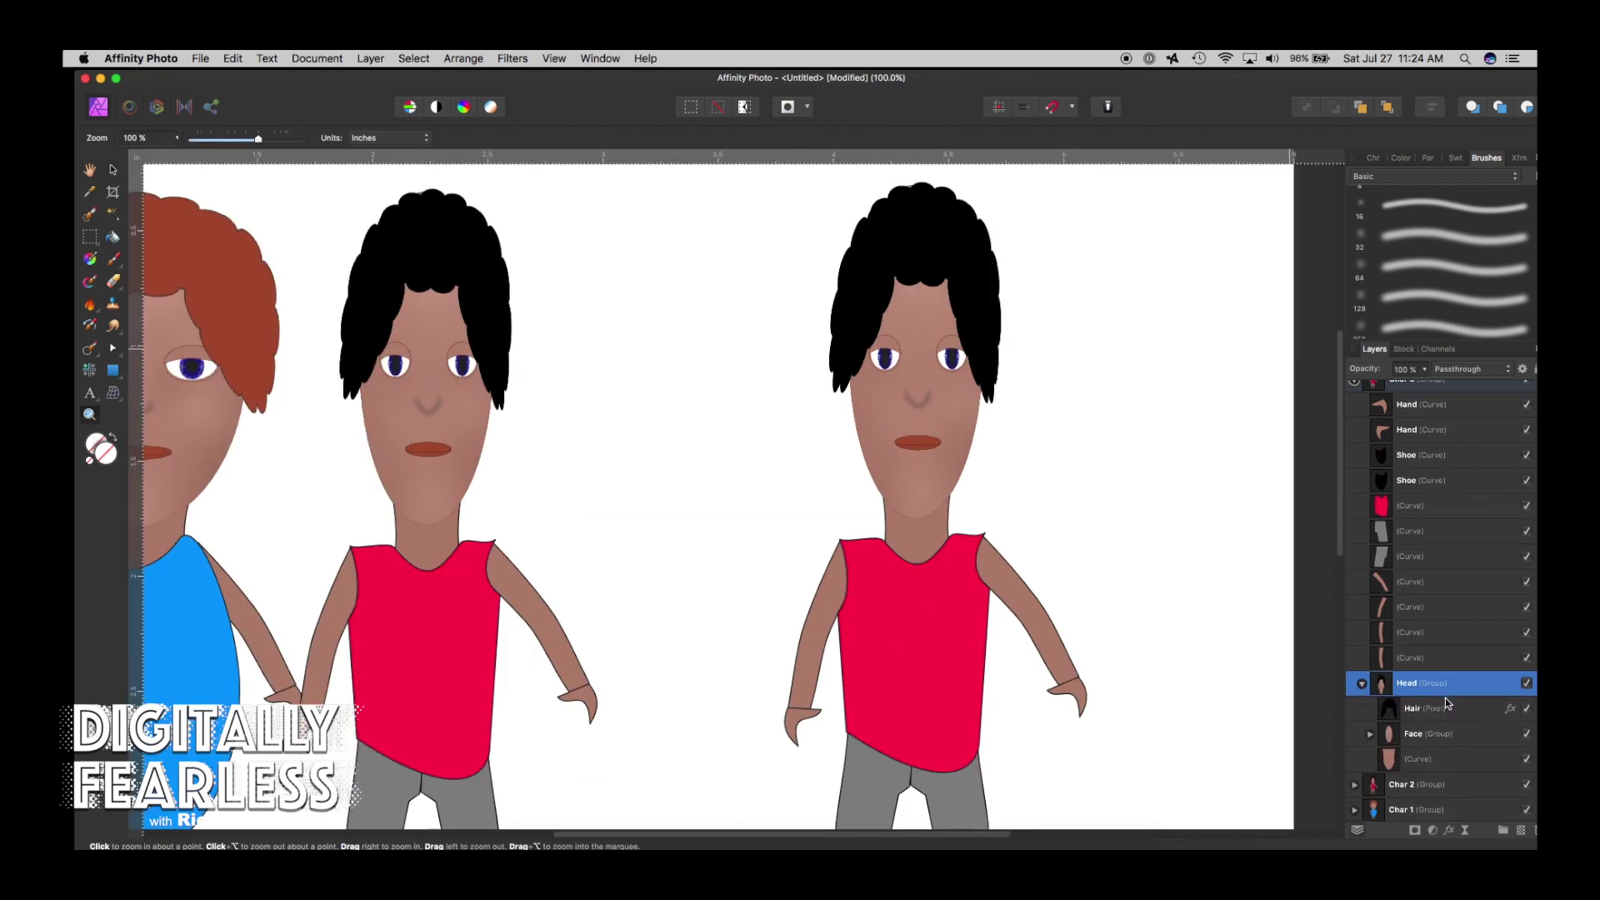
pyautogui.click(1391, 735)
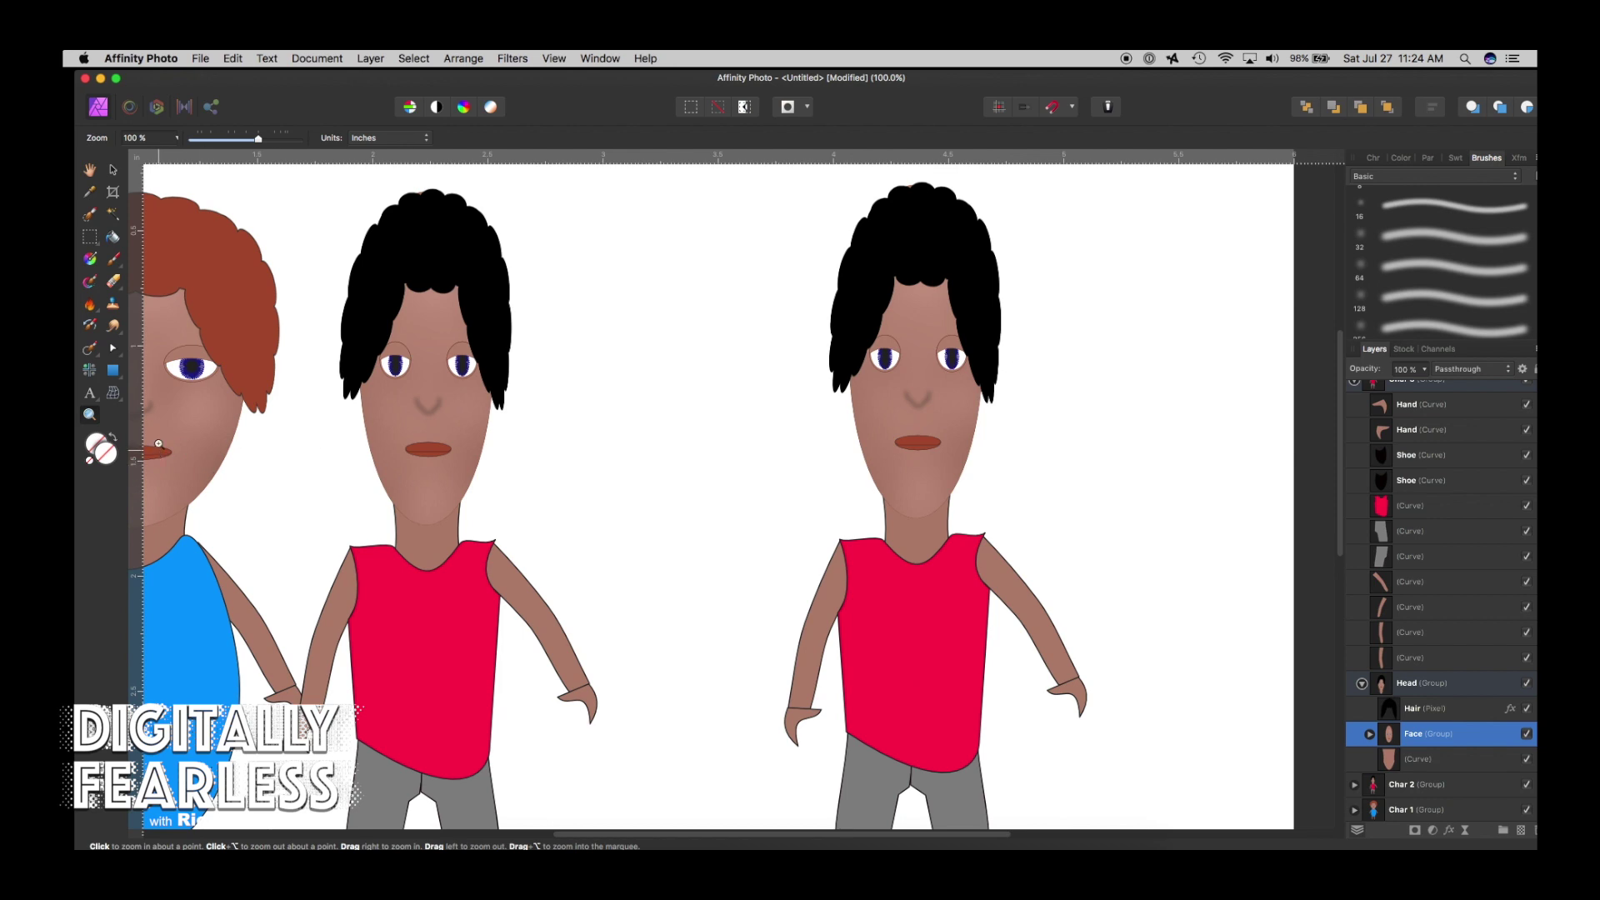
pyautogui.click(111, 391)
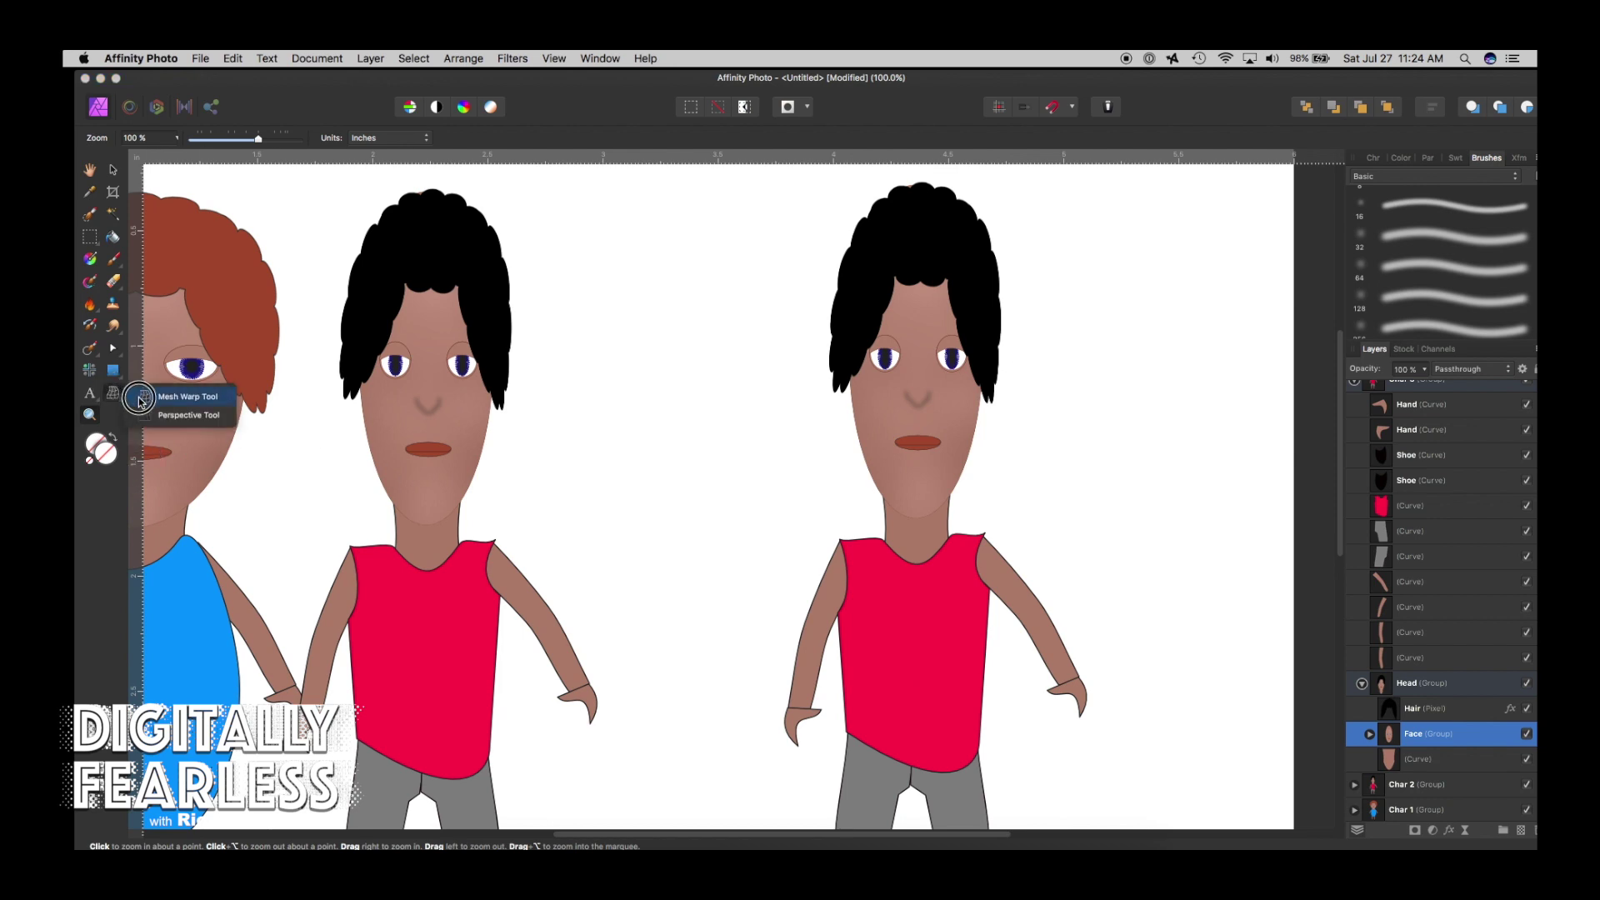
# Mesh-warp Char 3's face, pinching its sides and dragging the top and lower mesh.
pyautogui.click(150, 406)
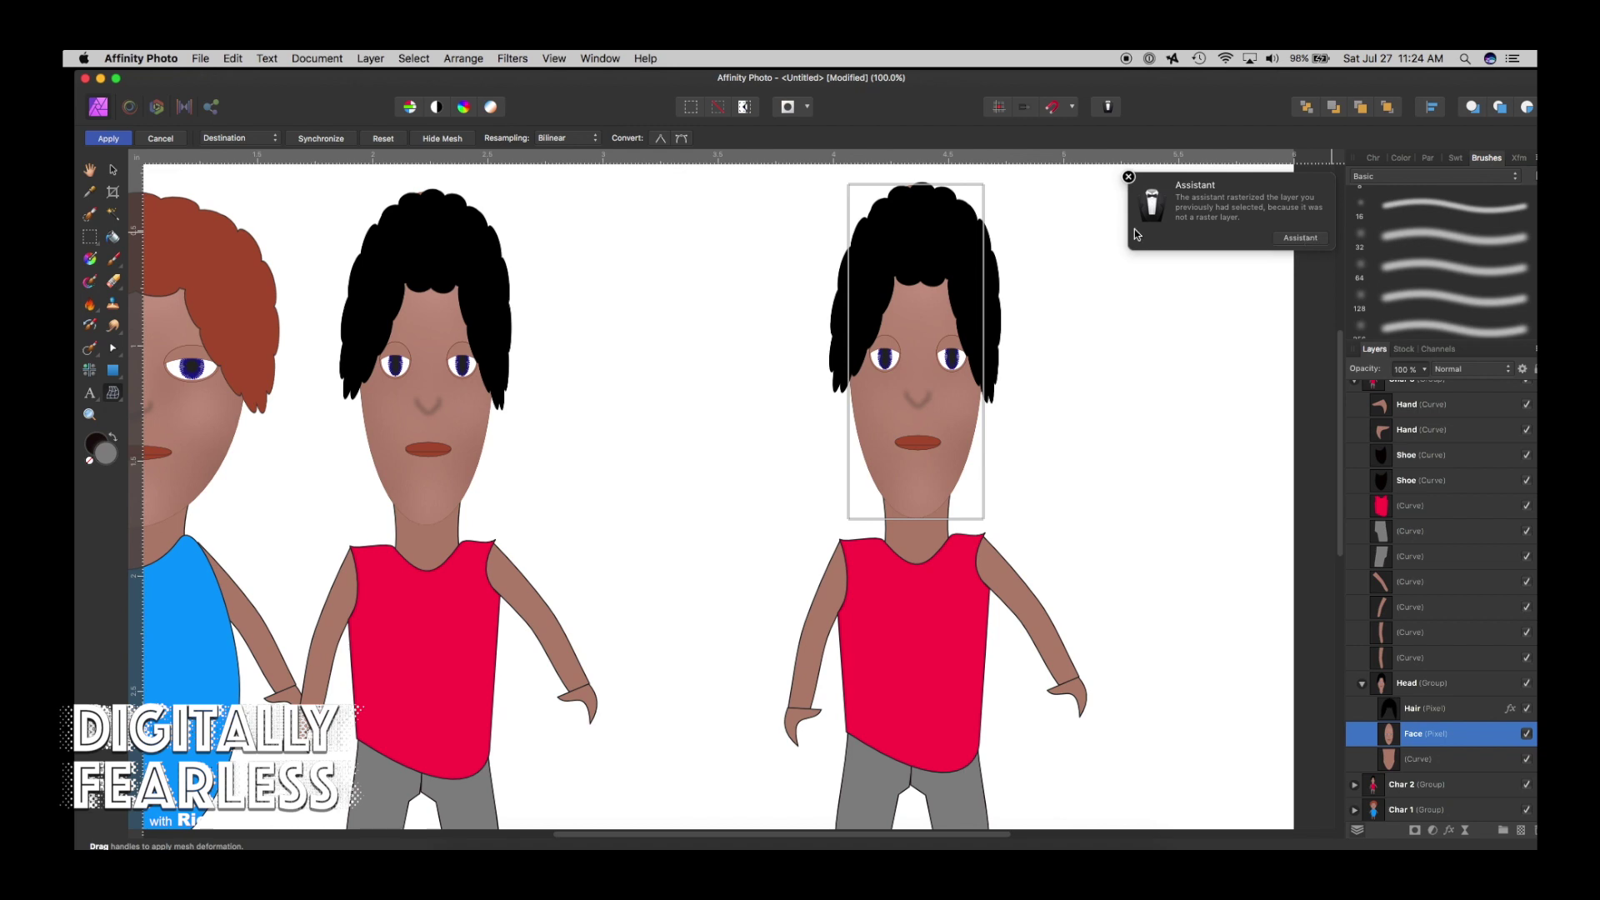
pyautogui.click(1128, 178)
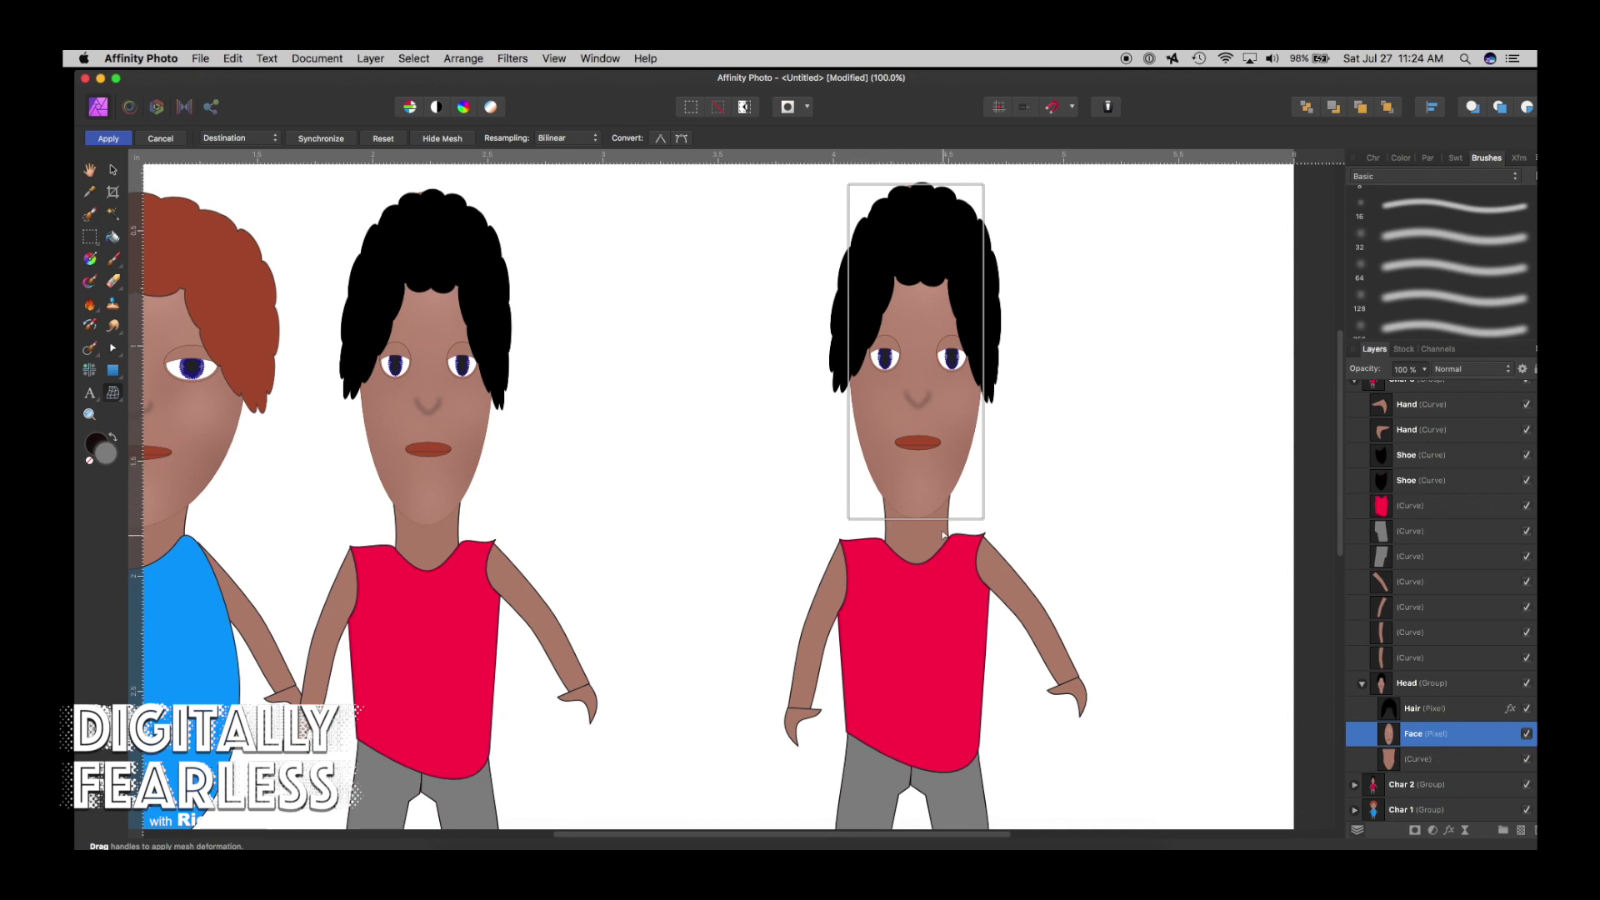
pyautogui.moveTo(849, 409); pyautogui.dragTo(875, 412)
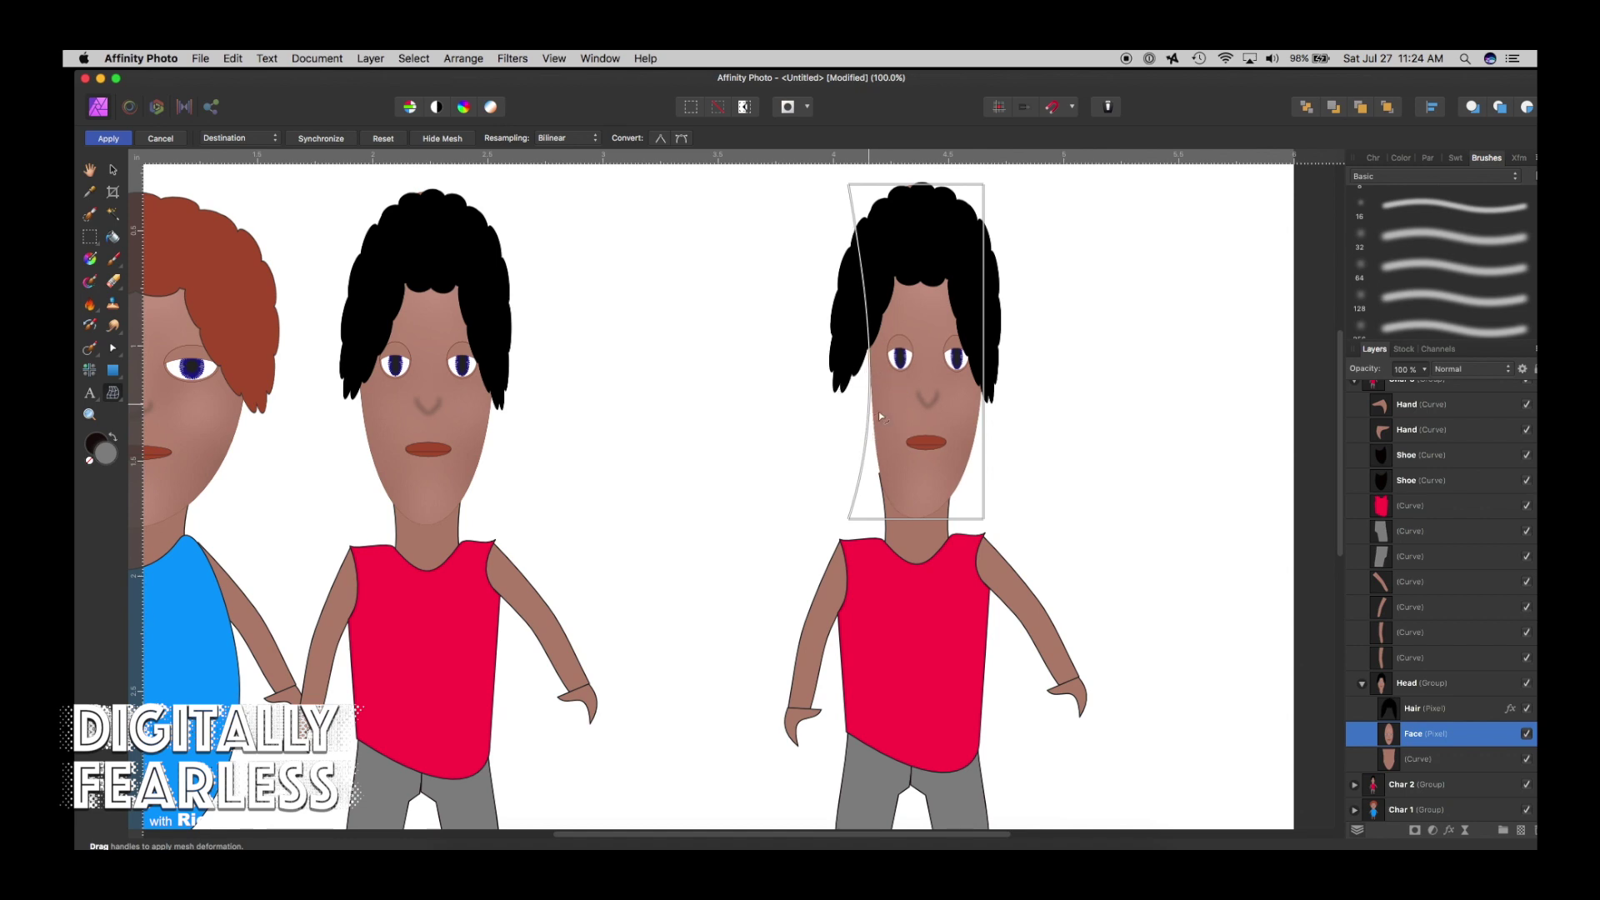
pyautogui.moveTo(984, 439); pyautogui.dragTo(955, 472)
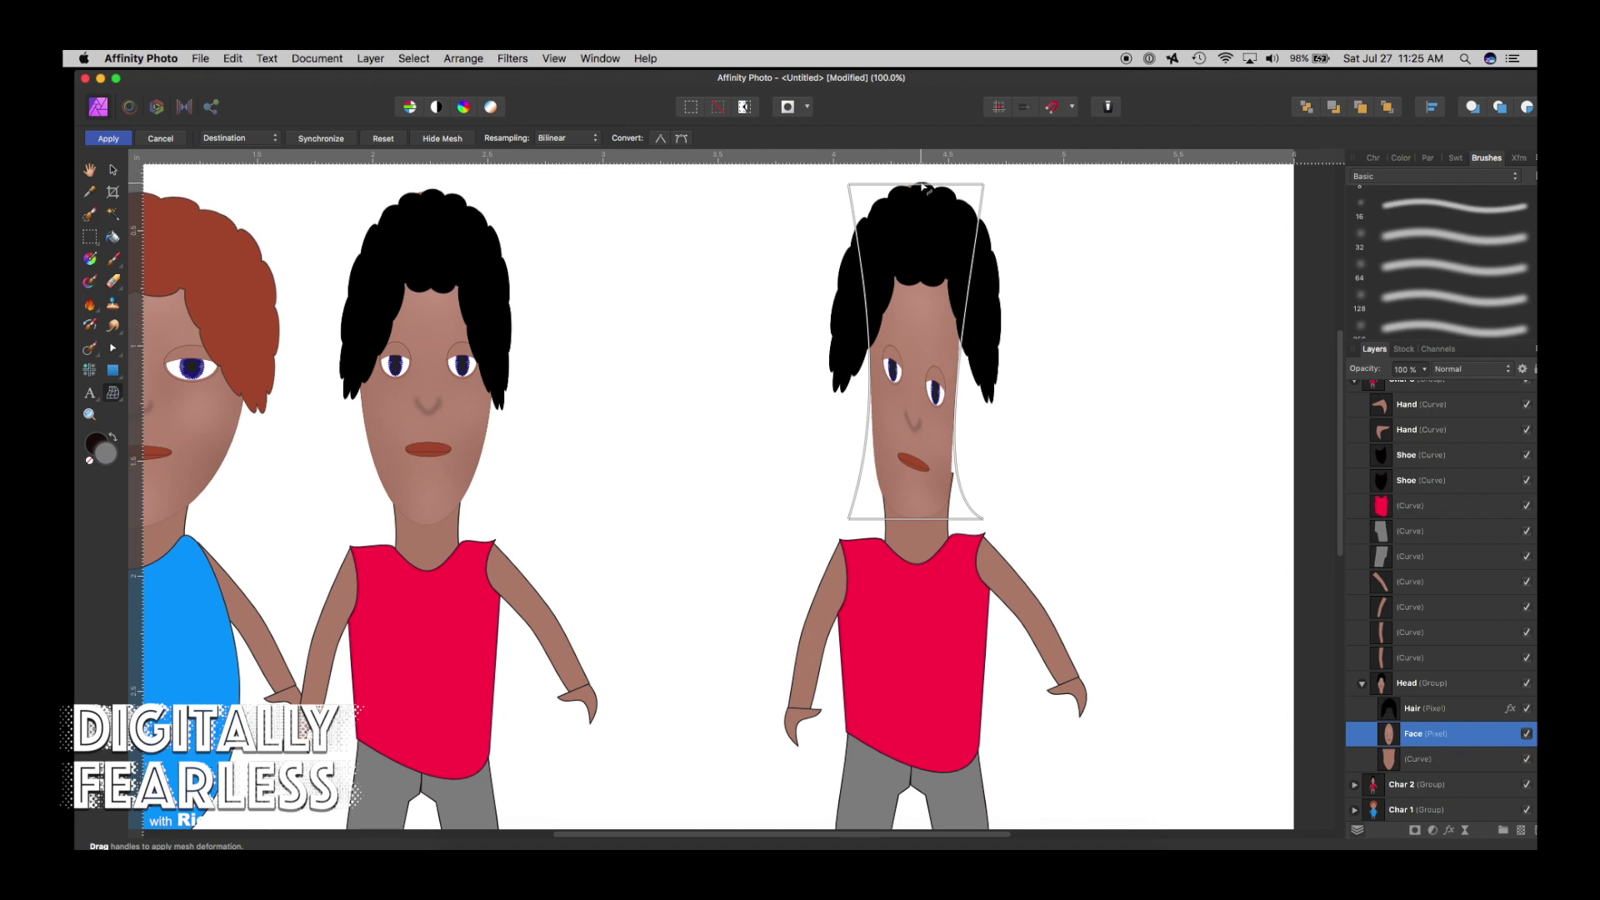
pyautogui.moveTo(922, 187); pyautogui.dragTo(916, 253)
pyautogui.moveTo(901, 521); pyautogui.dragTo(810, 519)
# Narrow the face, pull the mesh's top corners down, apply the warp, and lower the hair.
pyautogui.moveTo(844, 408); pyautogui.dragTo(899, 436)
pyautogui.moveTo(983, 192); pyautogui.dragTo(979, 249)
pyautogui.moveTo(849, 185); pyautogui.dragTo(858, 287)
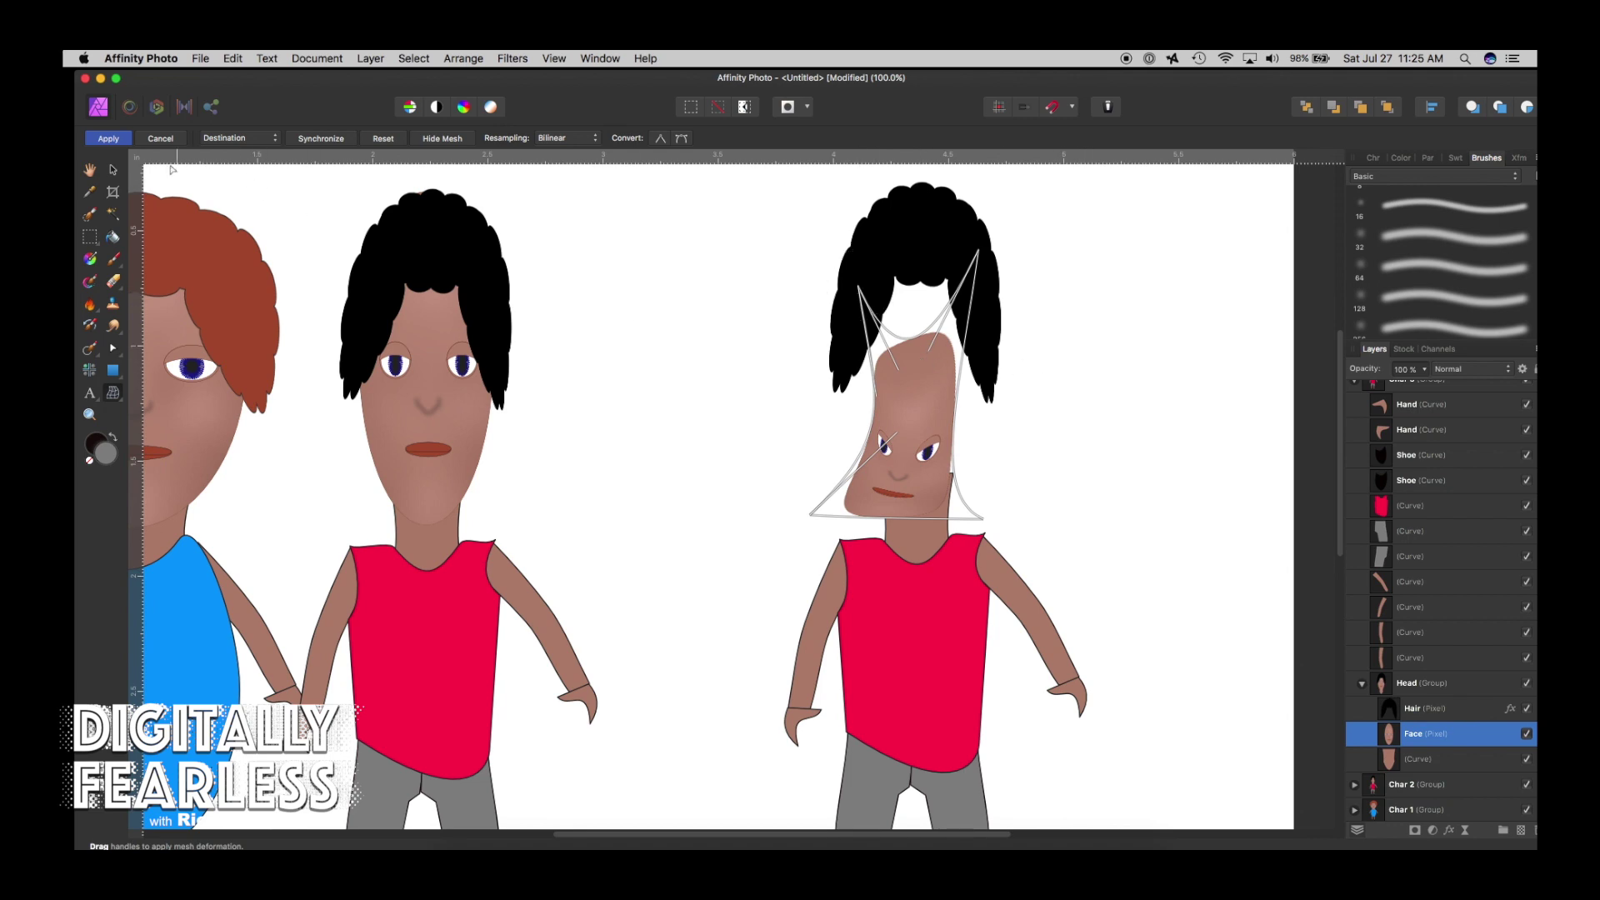
pyautogui.click(104, 139)
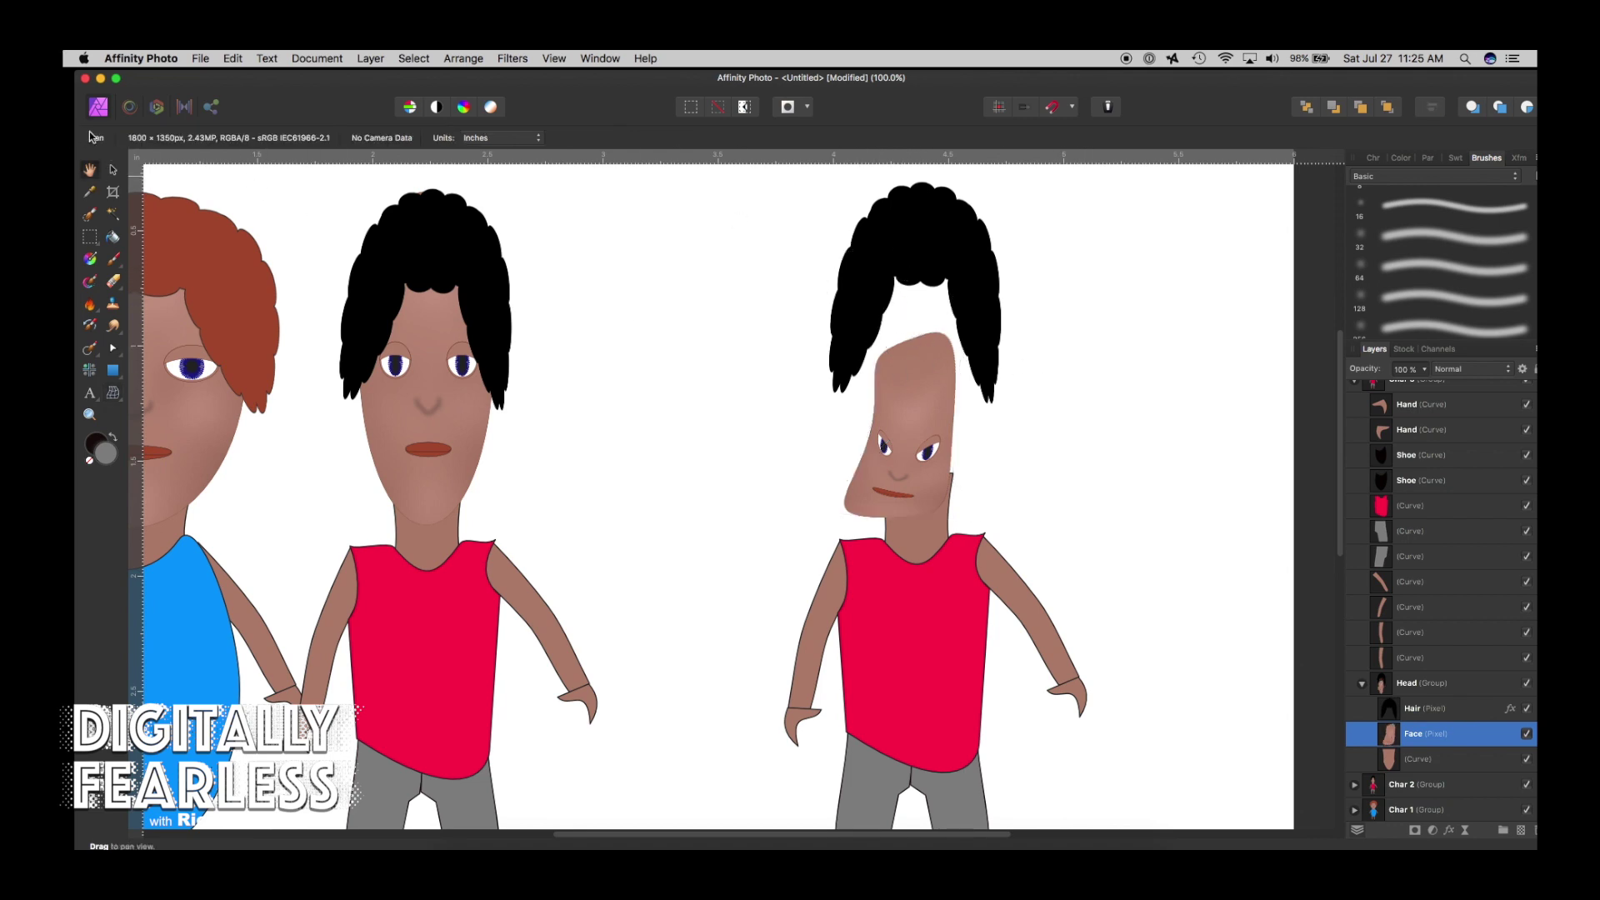
pyautogui.click(113, 169)
pyautogui.moveTo(930, 242); pyautogui.dragTo(989, 261)
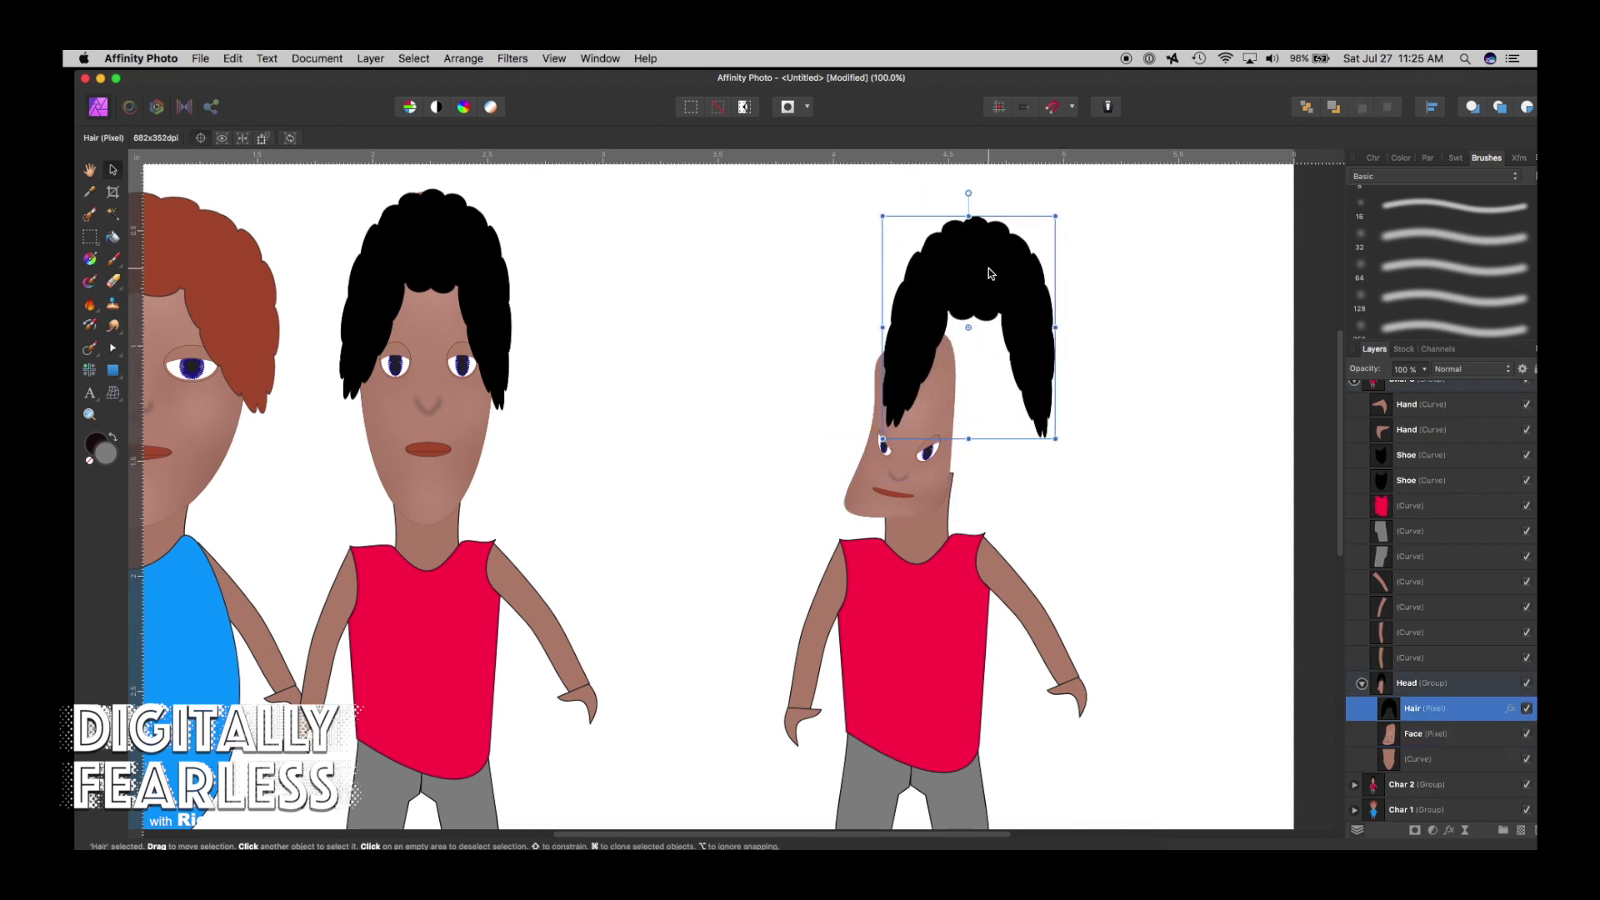
# Hide Char 3's original Hair layer and select its Head group.
pyautogui.click(1527, 709)
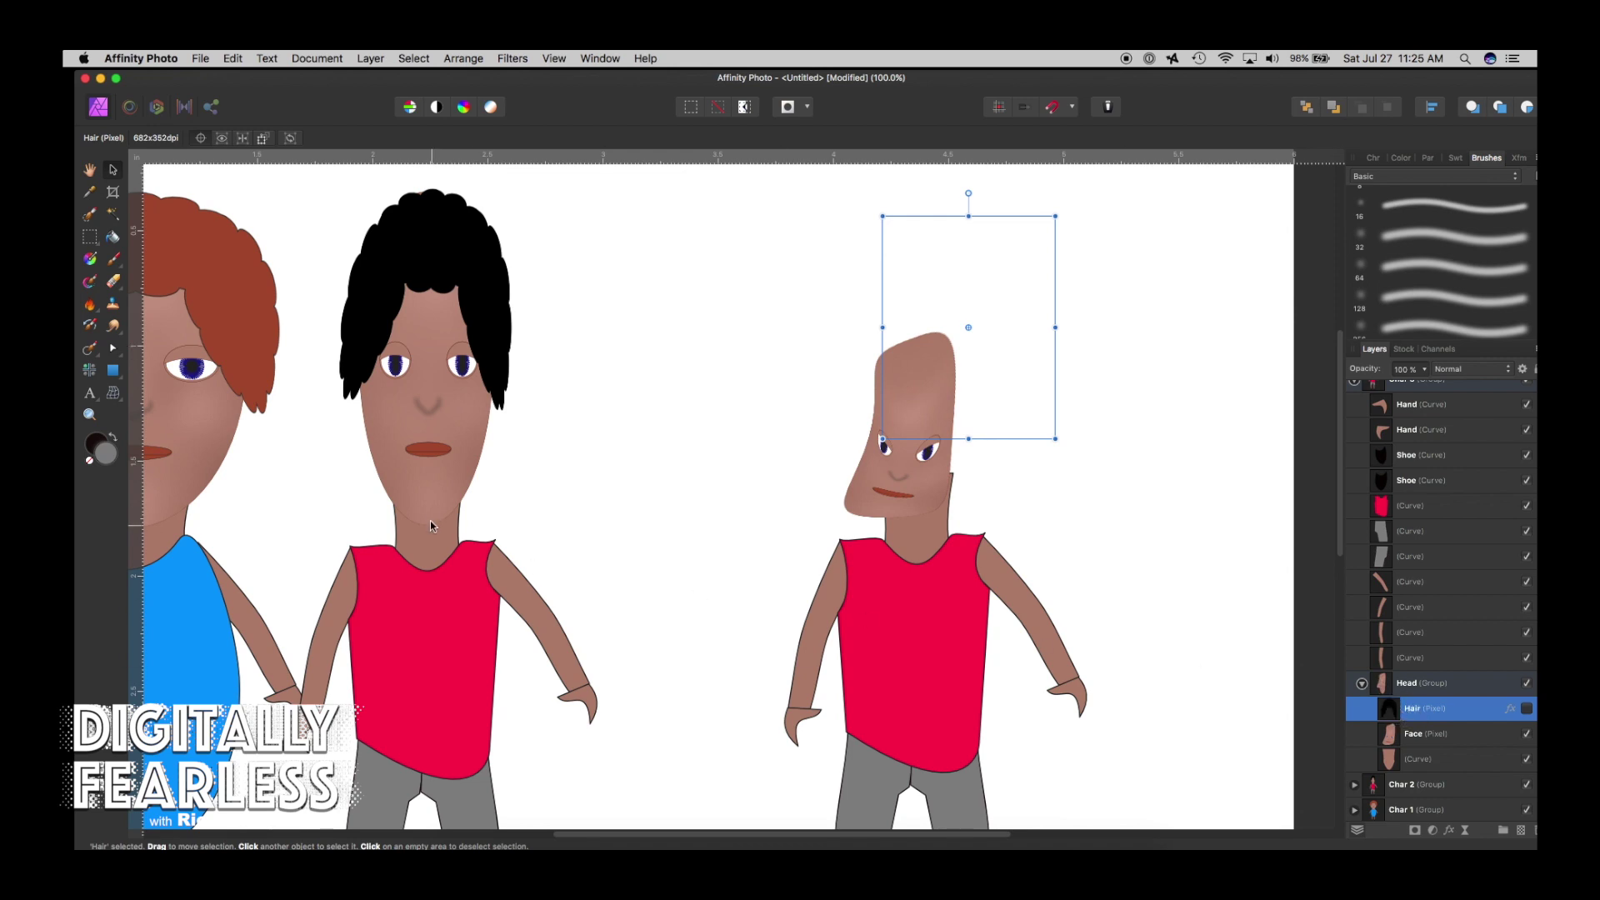
pyautogui.click(593, 451)
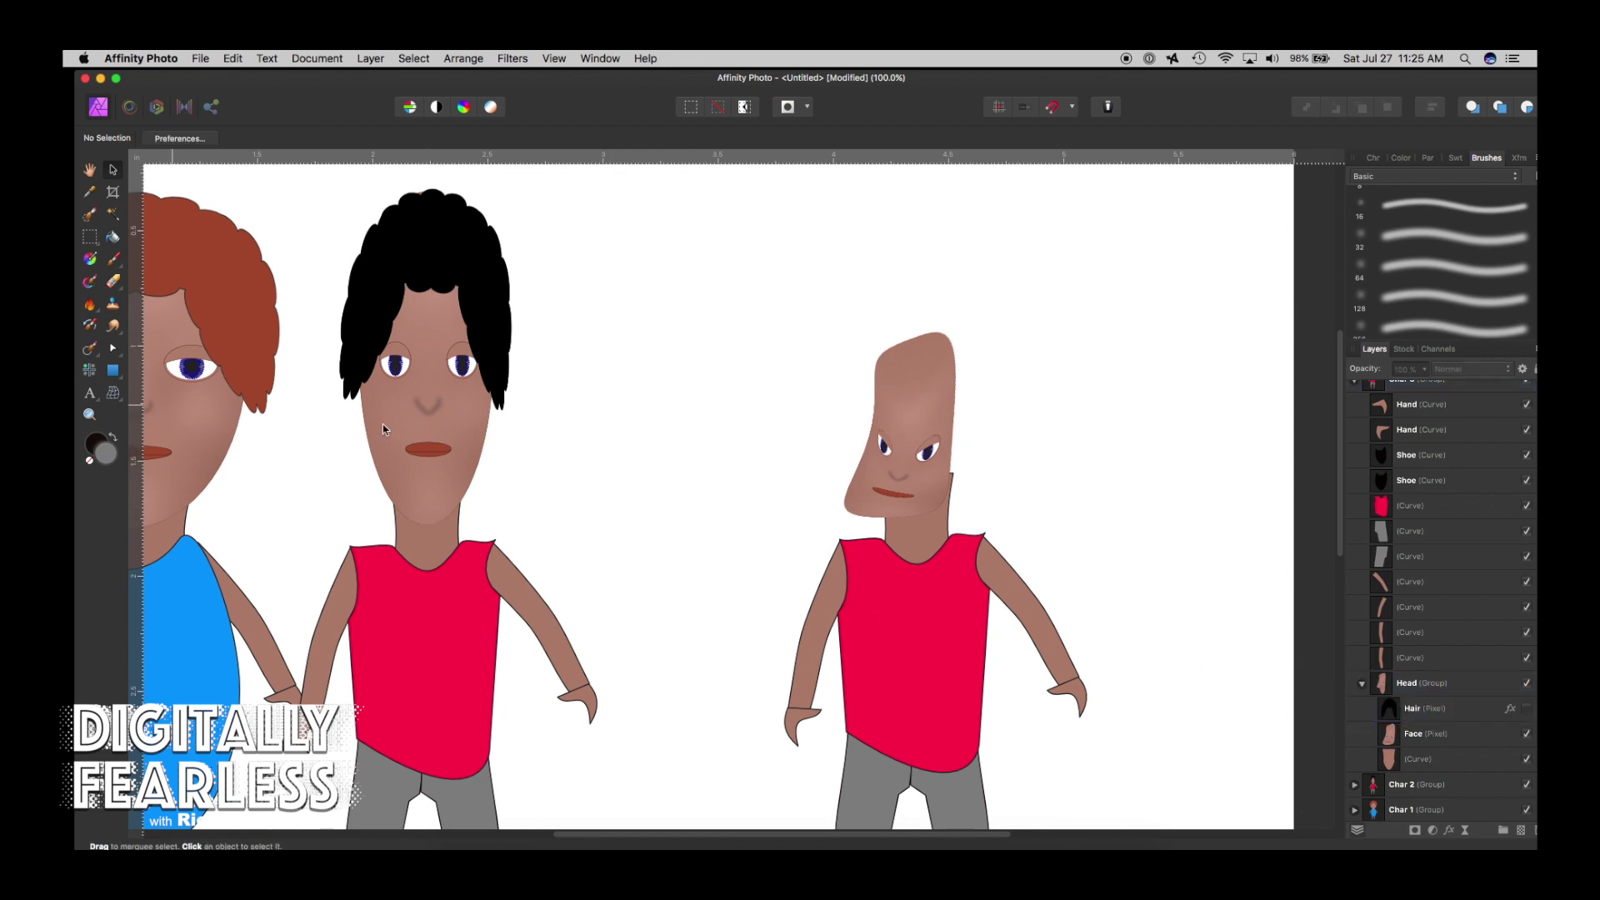
pyautogui.click(900, 400)
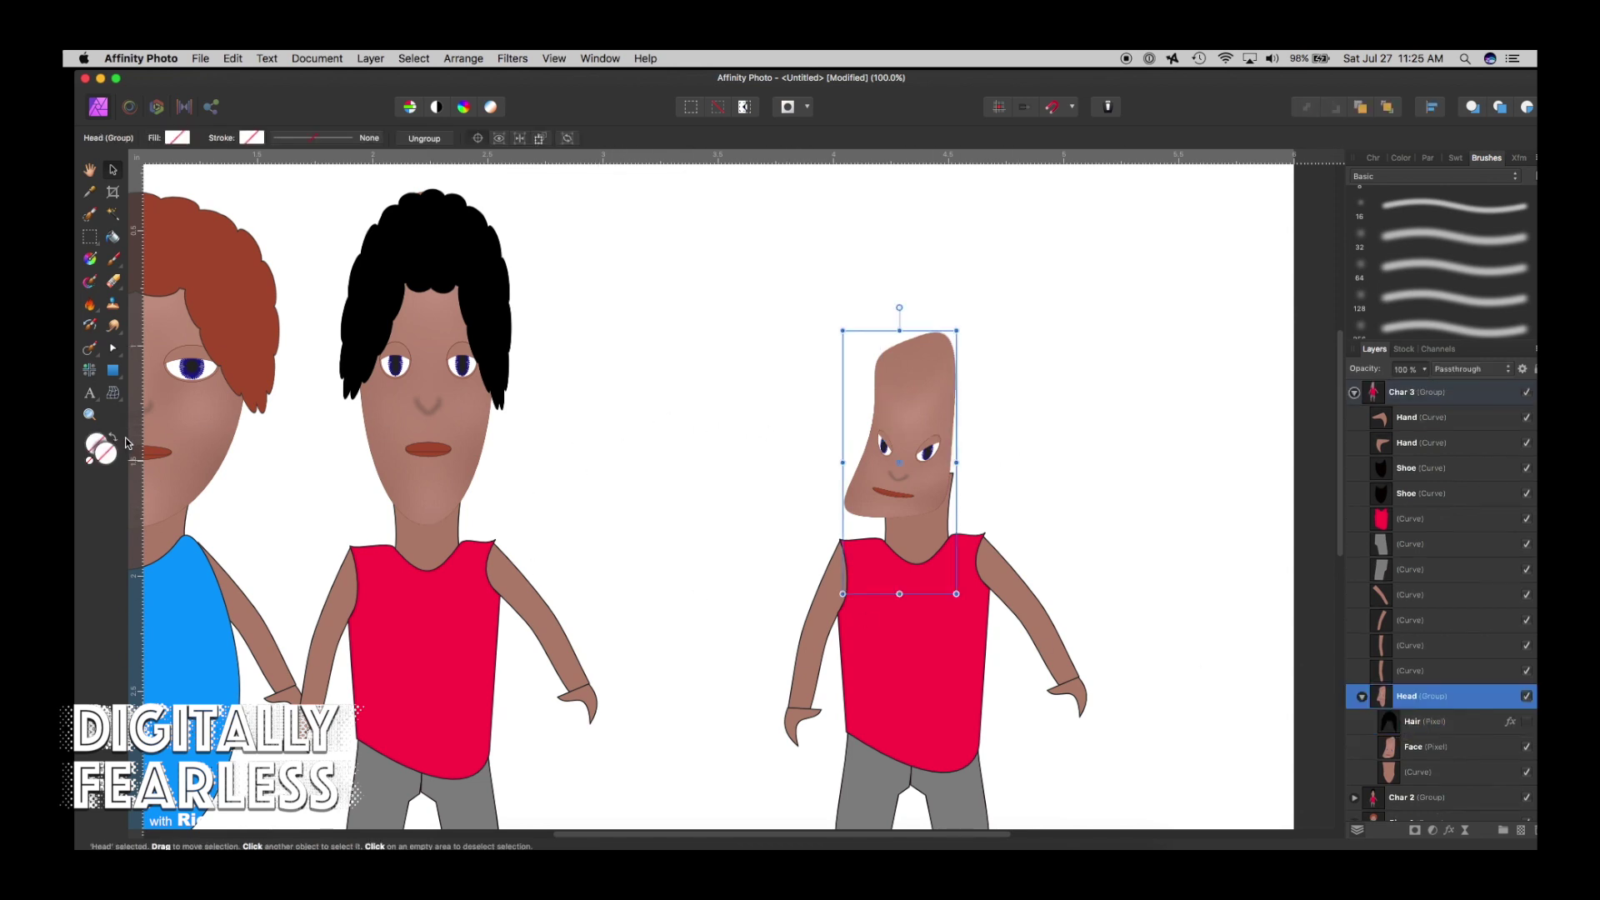
# Pick the 21 px Natural Brushes paint brush and start a new pixel layer above Head.
pyautogui.click(114, 263)
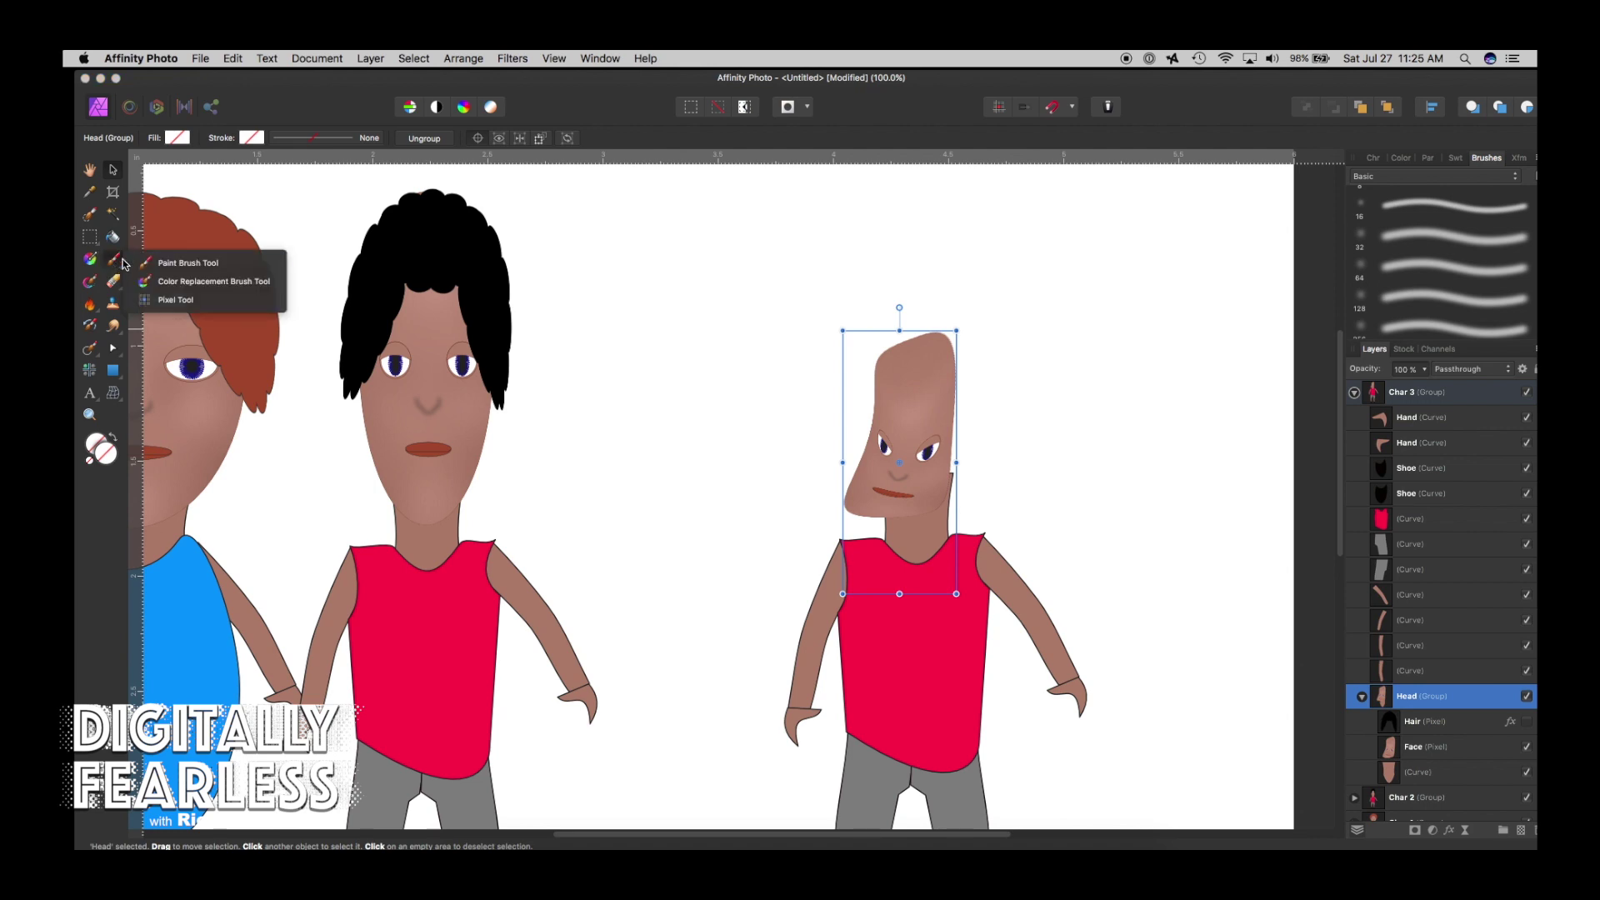
pyautogui.click(187, 263)
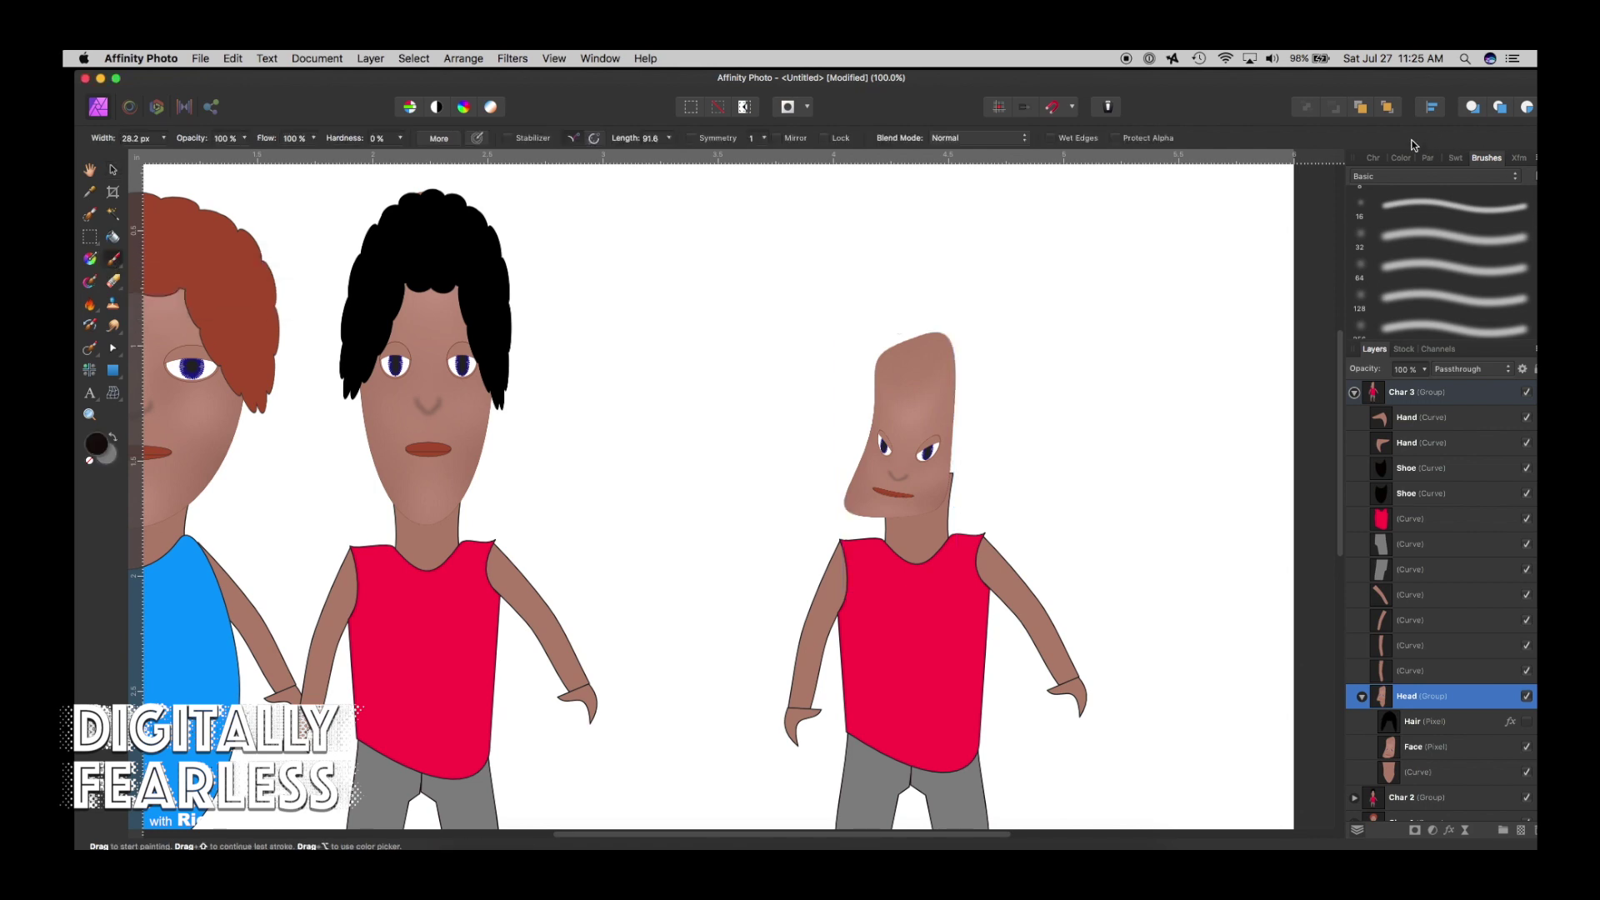
pyautogui.click(1397, 177)
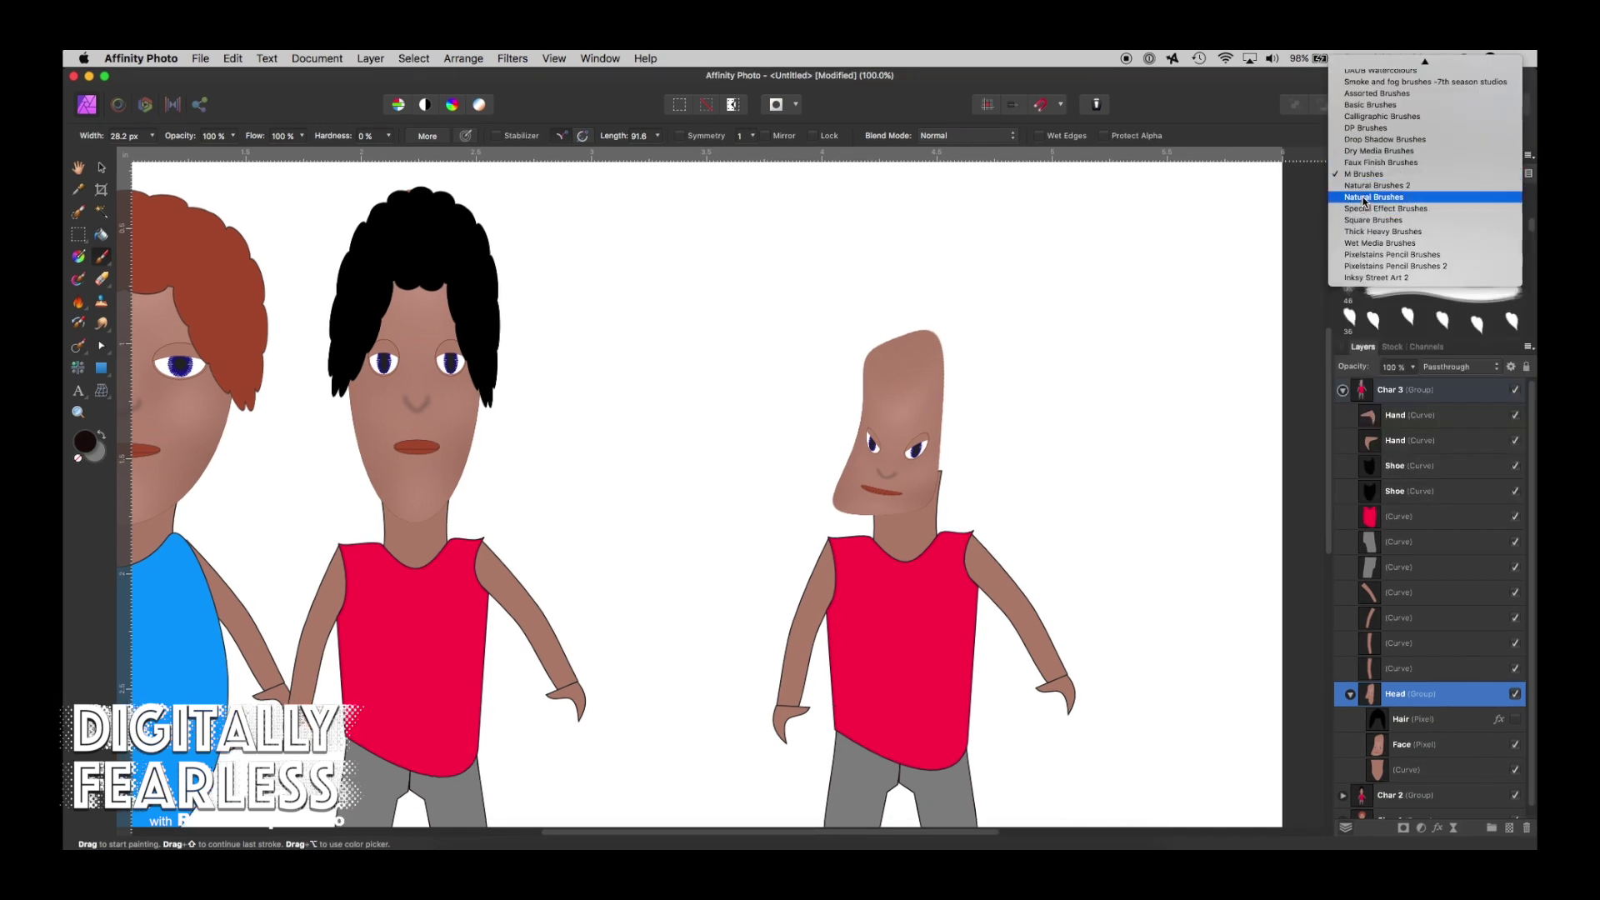
pyautogui.click(1389, 221)
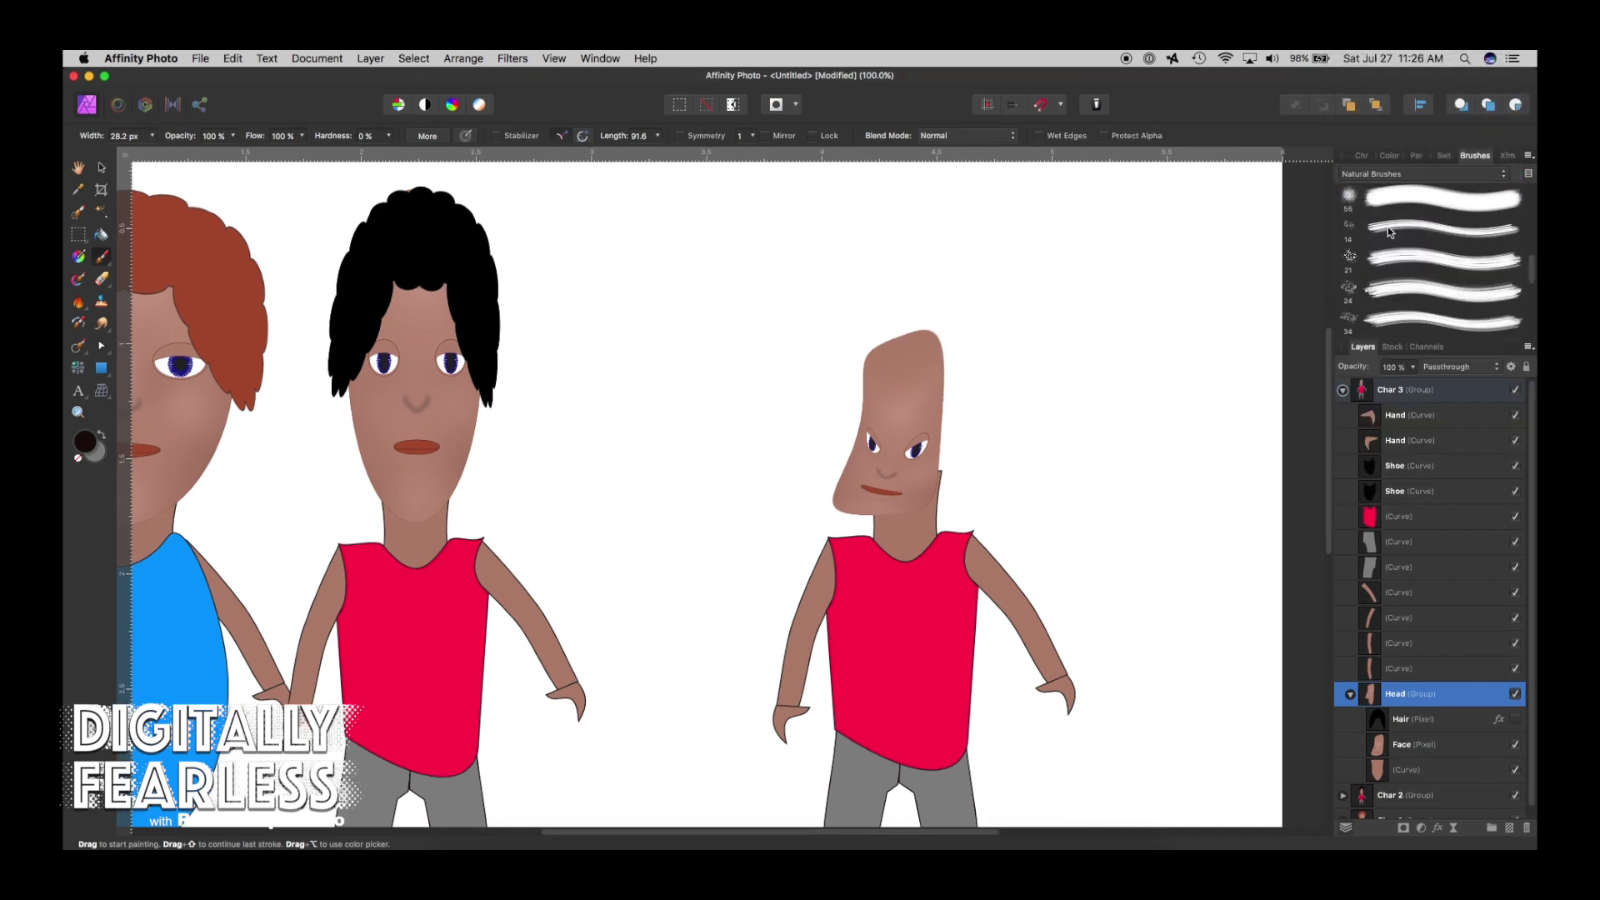
pyautogui.click(1350, 261)
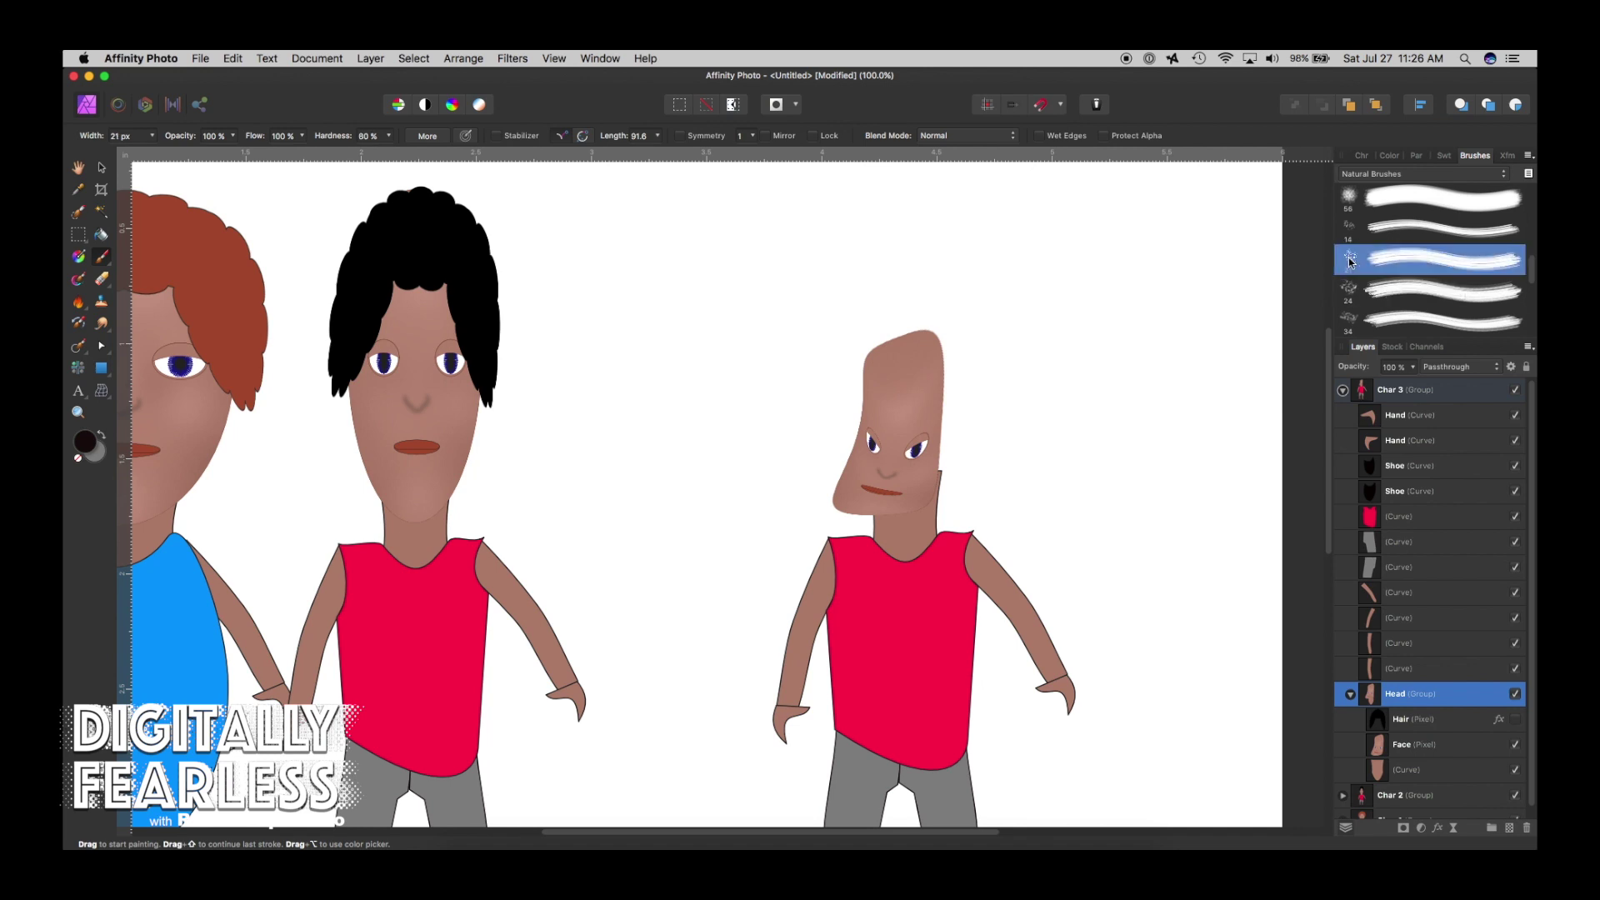
pyautogui.click(933, 357)
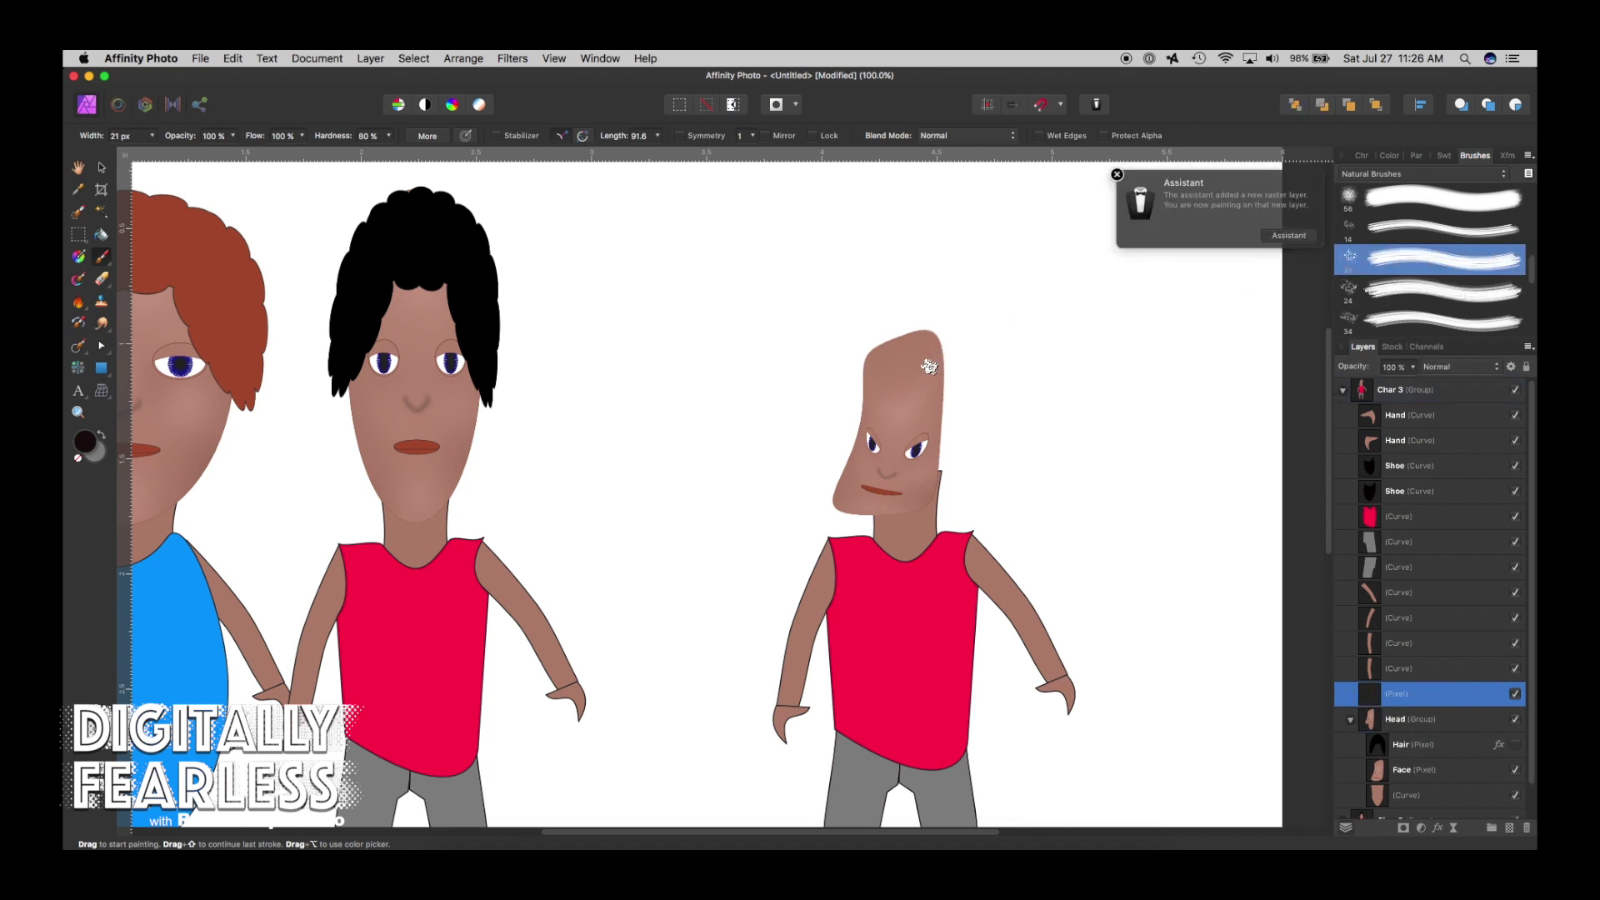
# Paint short dark speckled hair strokes across the top of Char 3's head.
pyautogui.moveTo(933, 357)
pyautogui.mouseDown()
pyautogui.moveTo(939, 346)
pyautogui.moveTo(909, 343)
pyautogui.moveTo(926, 355)
pyautogui.moveTo(939, 336)
pyautogui.moveTo(881, 347)
pyautogui.moveTo(869, 378)
pyautogui.moveTo(865, 362)
pyautogui.moveTo(921, 350)
pyautogui.moveTo(882, 339)
pyautogui.moveTo(922, 339)
pyautogui.mouseUp()
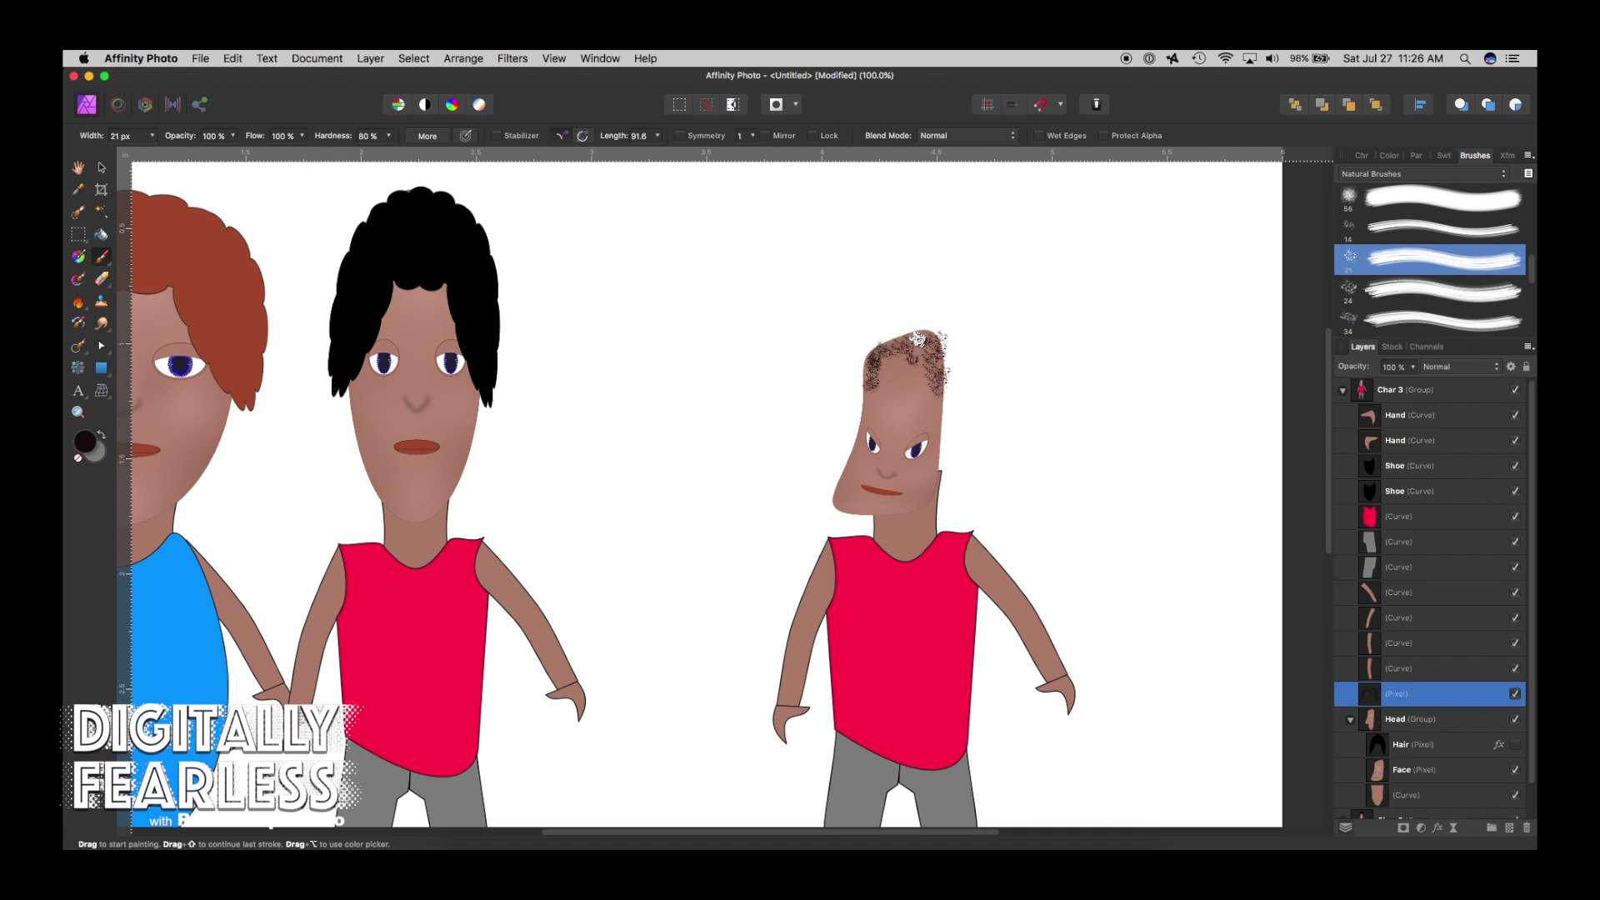
pyautogui.click(1515, 693)
pyautogui.click(1514, 694)
pyautogui.moveTo(915, 334)
pyautogui.mouseDown()
pyautogui.moveTo(932, 327)
pyautogui.moveTo(939, 433)
pyautogui.moveTo(931, 404)
pyautogui.mouseUp()
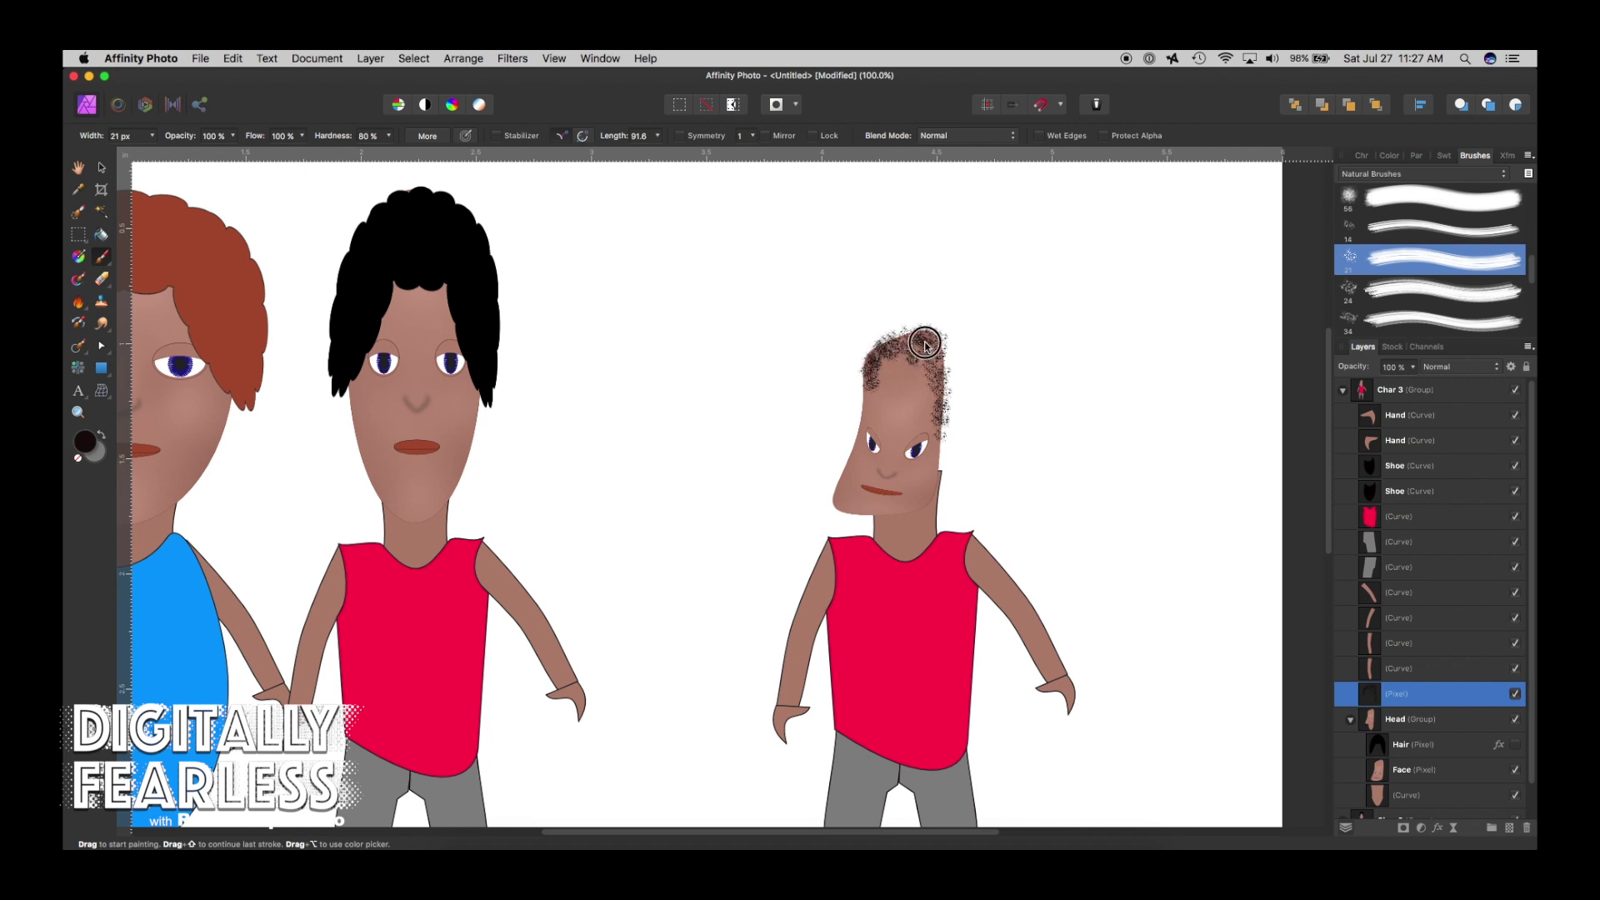
pyautogui.moveTo(904, 337)
pyautogui.mouseDown()
pyautogui.moveTo(878, 366)
pyautogui.moveTo(927, 360)
pyautogui.moveTo(885, 374)
pyautogui.moveTo(930, 320)
pyautogui.moveTo(926, 382)
pyautogui.moveTo(919, 364)
pyautogui.moveTo(945, 348)
pyautogui.moveTo(921, 352)
pyautogui.moveTo(942, 328)
pyautogui.moveTo(920, 365)
pyautogui.moveTo(908, 360)
pyautogui.moveTo(922, 340)
pyautogui.moveTo(883, 366)
pyautogui.moveTo(884, 345)
pyautogui.moveTo(893, 380)
pyautogui.moveTo(1004, 377)
pyautogui.moveTo(941, 377)
pyautogui.moveTo(950, 397)
pyautogui.moveTo(940, 373)
pyautogui.moveTo(940, 404)
pyautogui.moveTo(940, 371)
pyautogui.moveTo(956, 377)
pyautogui.moveTo(869, 371)
pyautogui.mouseUp()
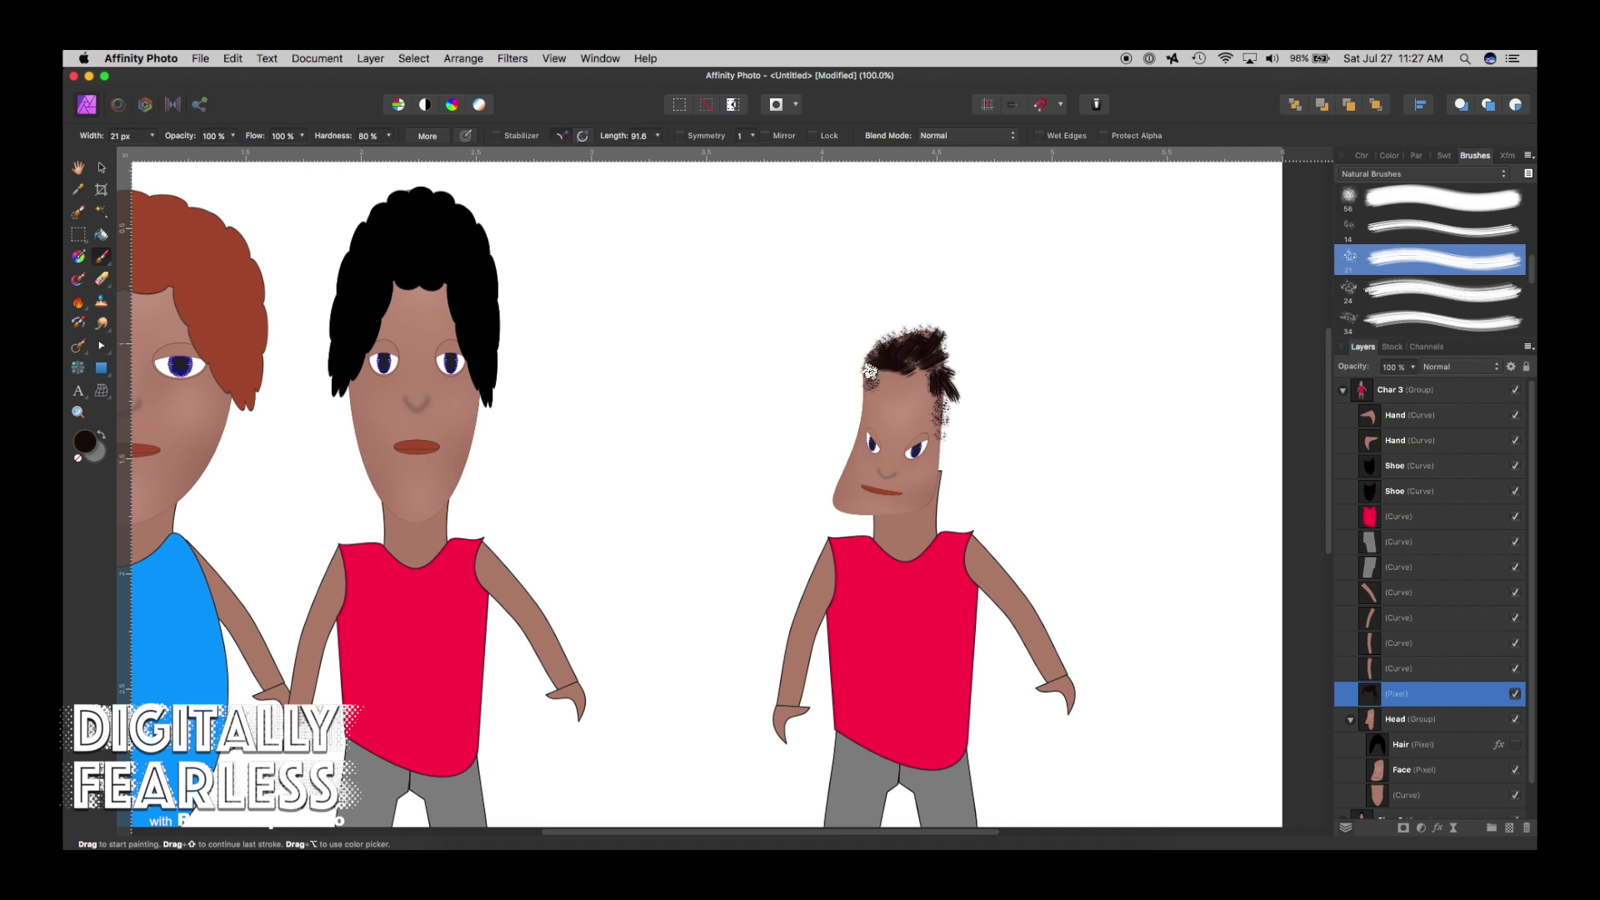
# Trim the painted hair's left and right edges with the Erase Brush.
pyautogui.click(103, 279)
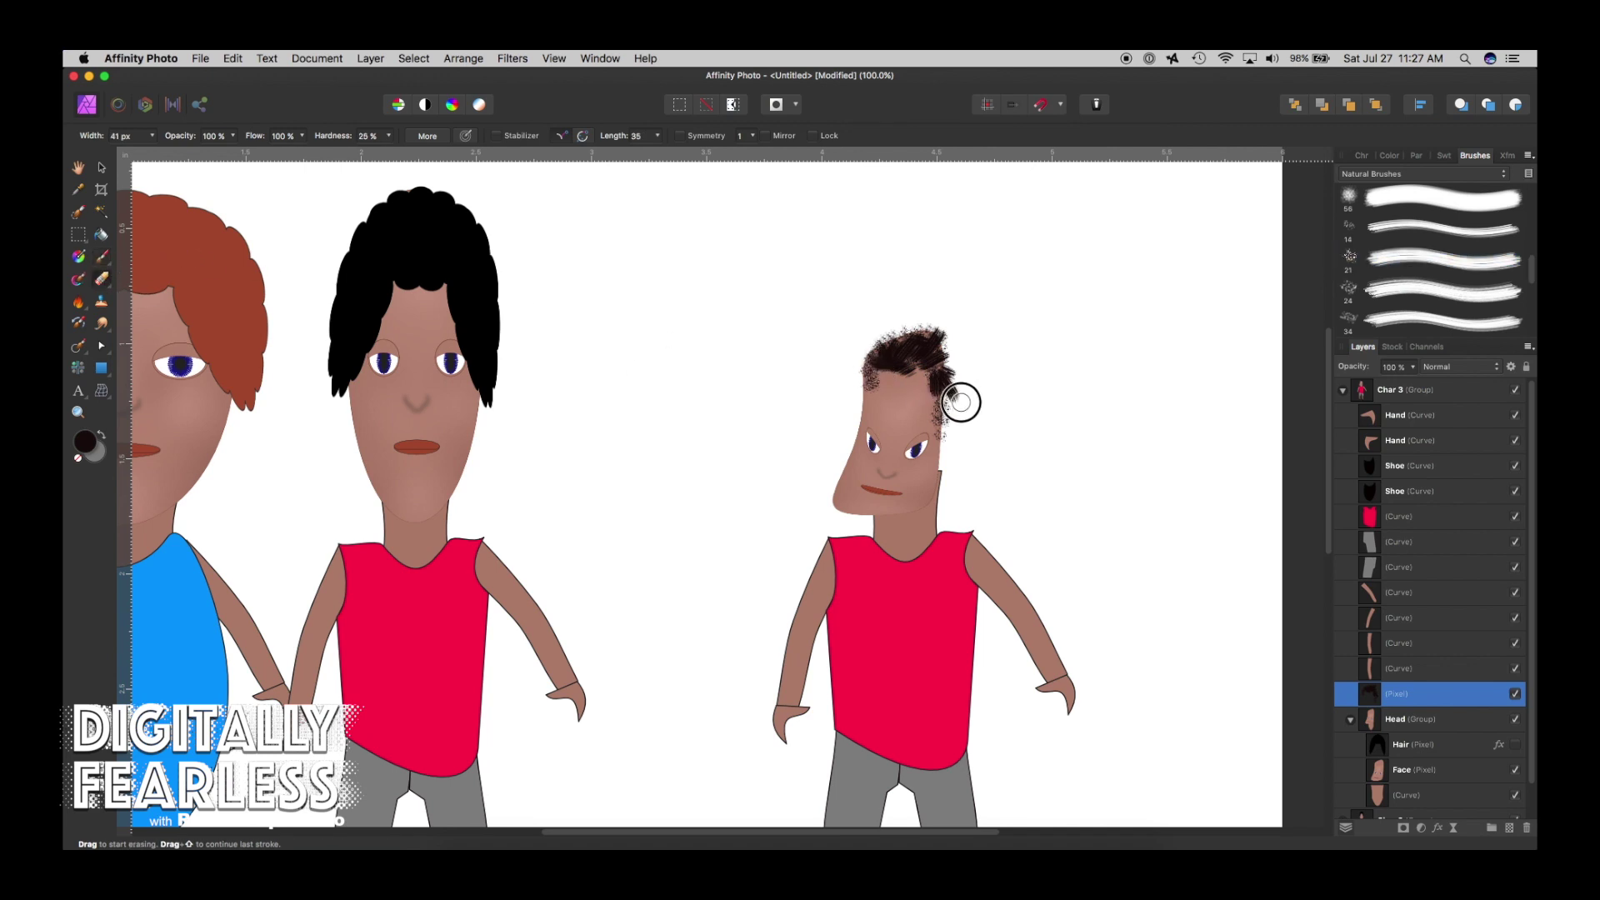
pyautogui.moveTo(954, 411)
pyautogui.mouseDown()
pyautogui.moveTo(955, 364)
pyautogui.moveTo(947, 443)
pyautogui.mouseUp()
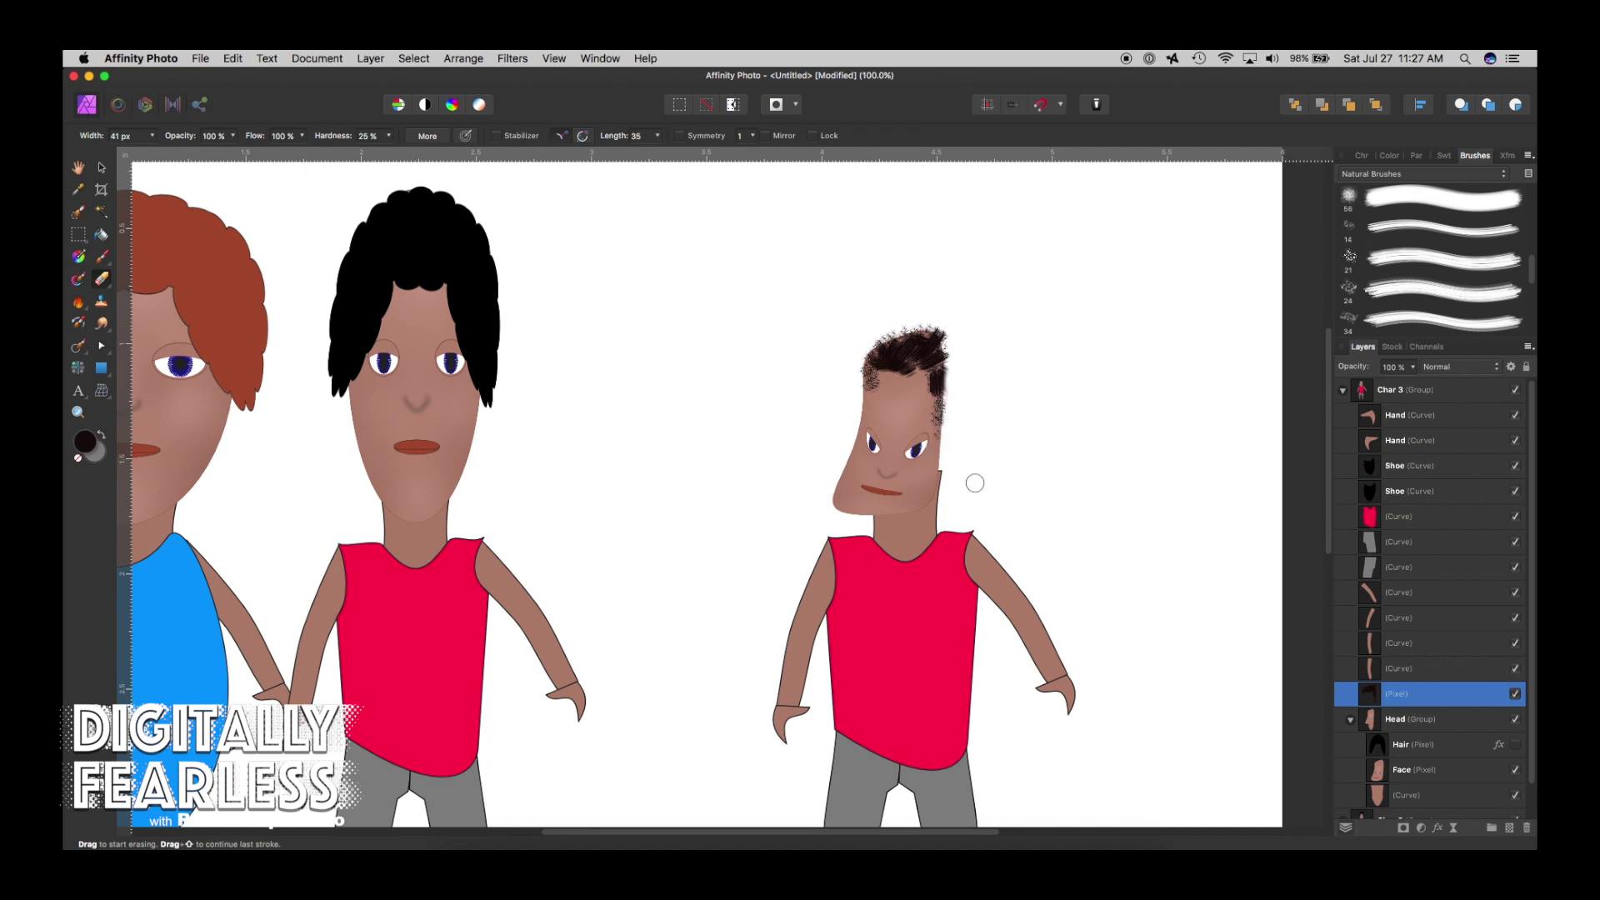
pyautogui.moveTo(845, 378)
pyautogui.mouseDown()
pyautogui.moveTo(878, 378)
pyautogui.moveTo(864, 388)
pyautogui.mouseUp()
pyautogui.click(100, 170)
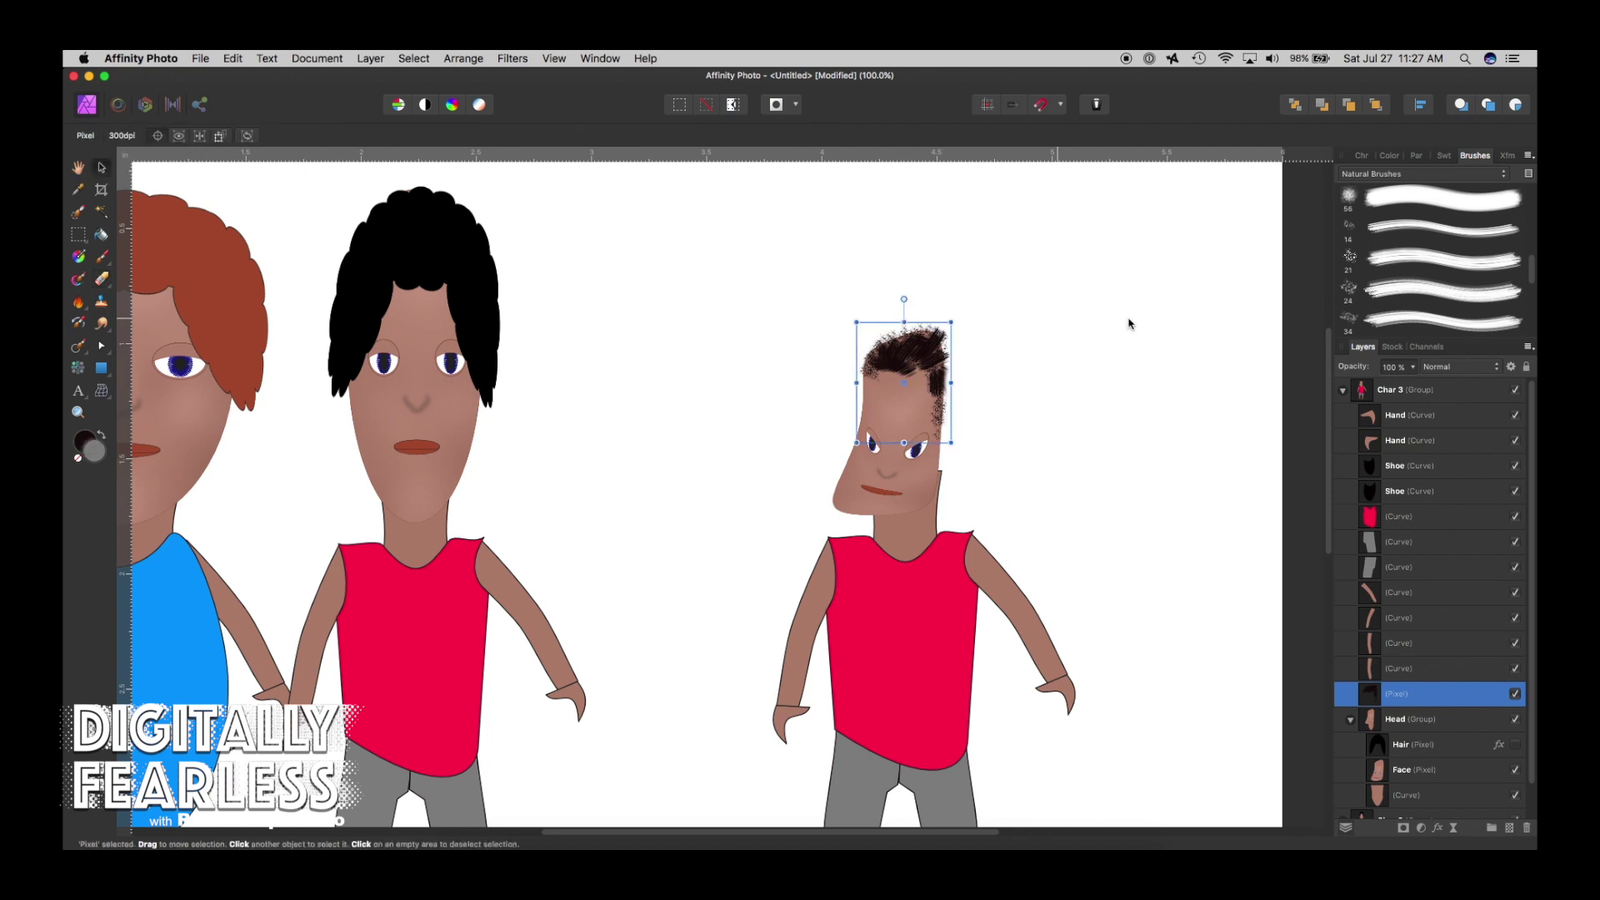
# Fit the drawing in the window and select the neck curve inside Char 3.
pyautogui.click(1153, 327)
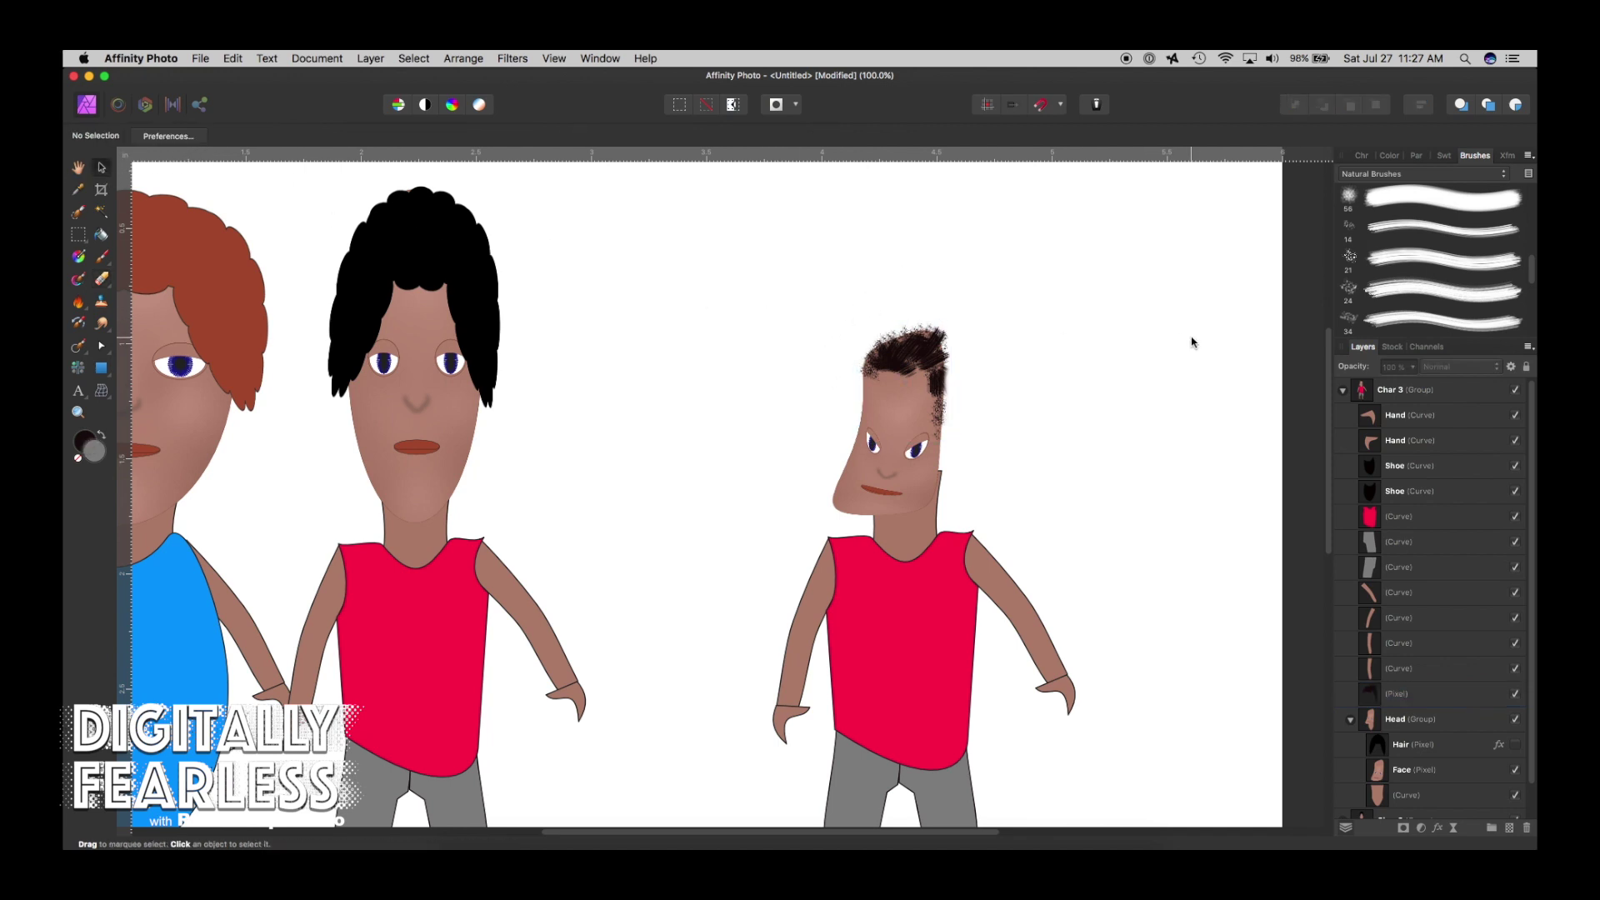
pyautogui.doubleClick(78, 170)
pyautogui.click(97, 169)
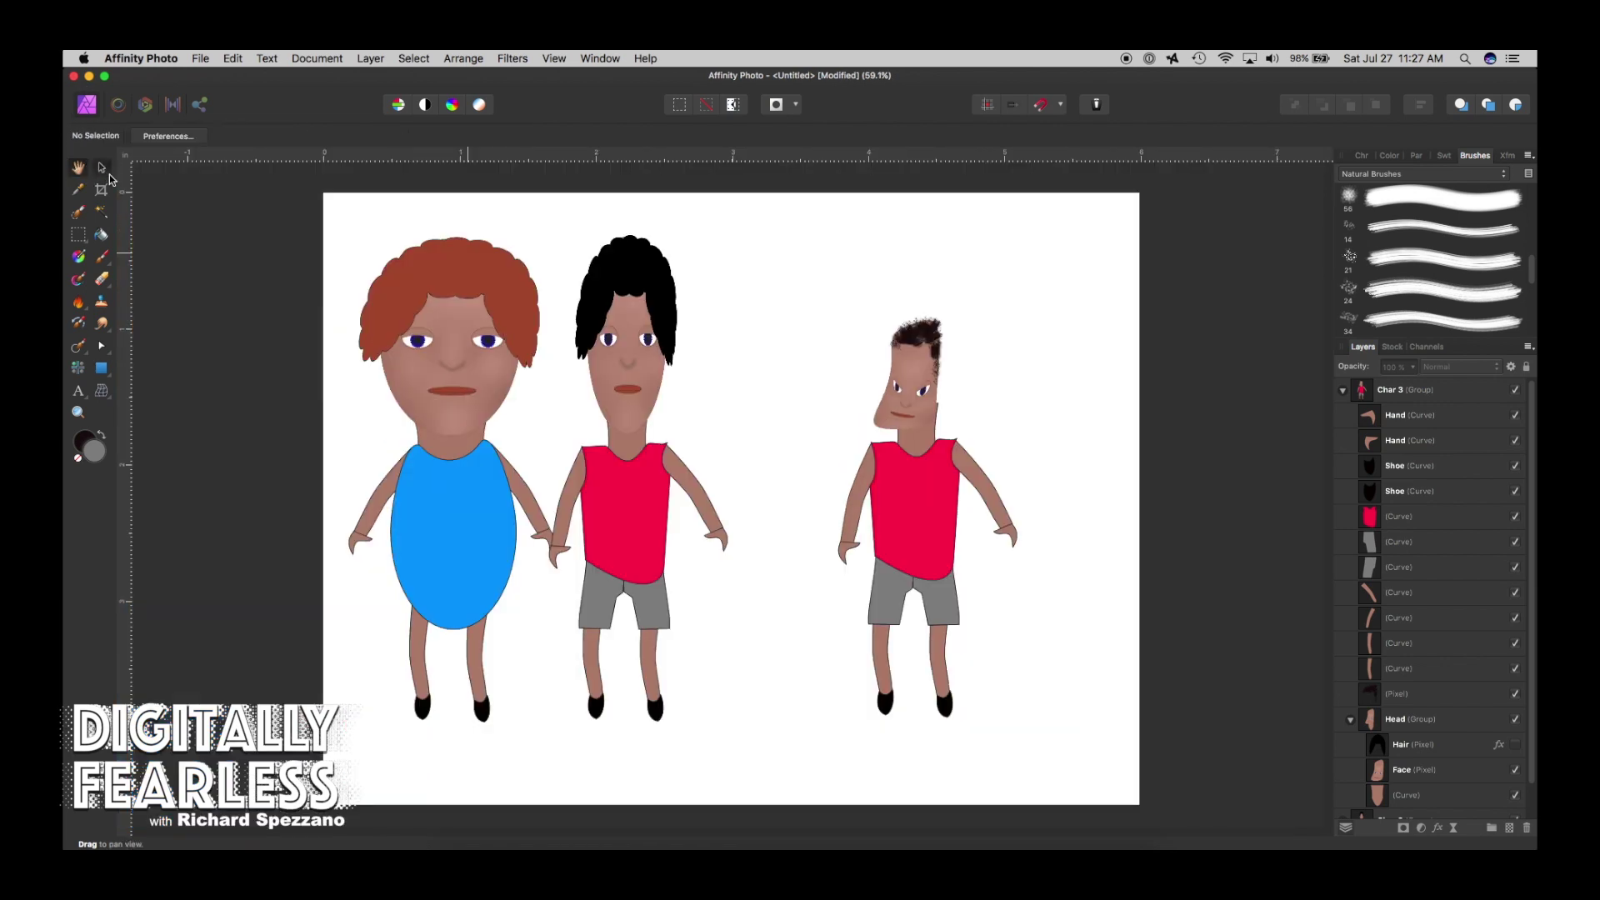
pyautogui.click(921, 442)
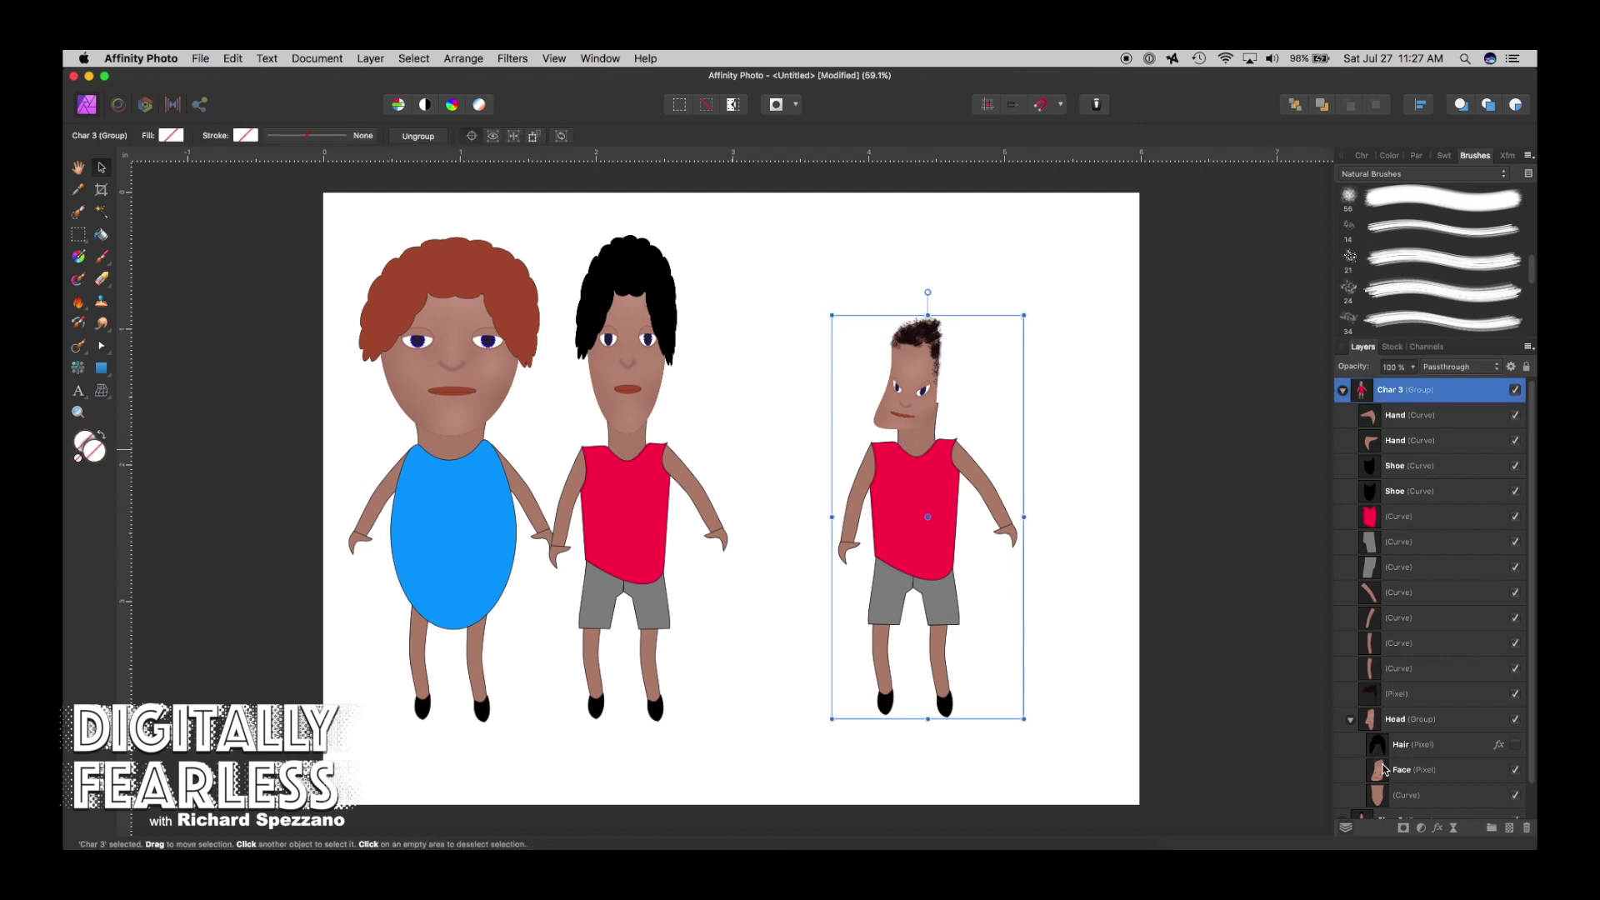
pyautogui.click(1351, 720)
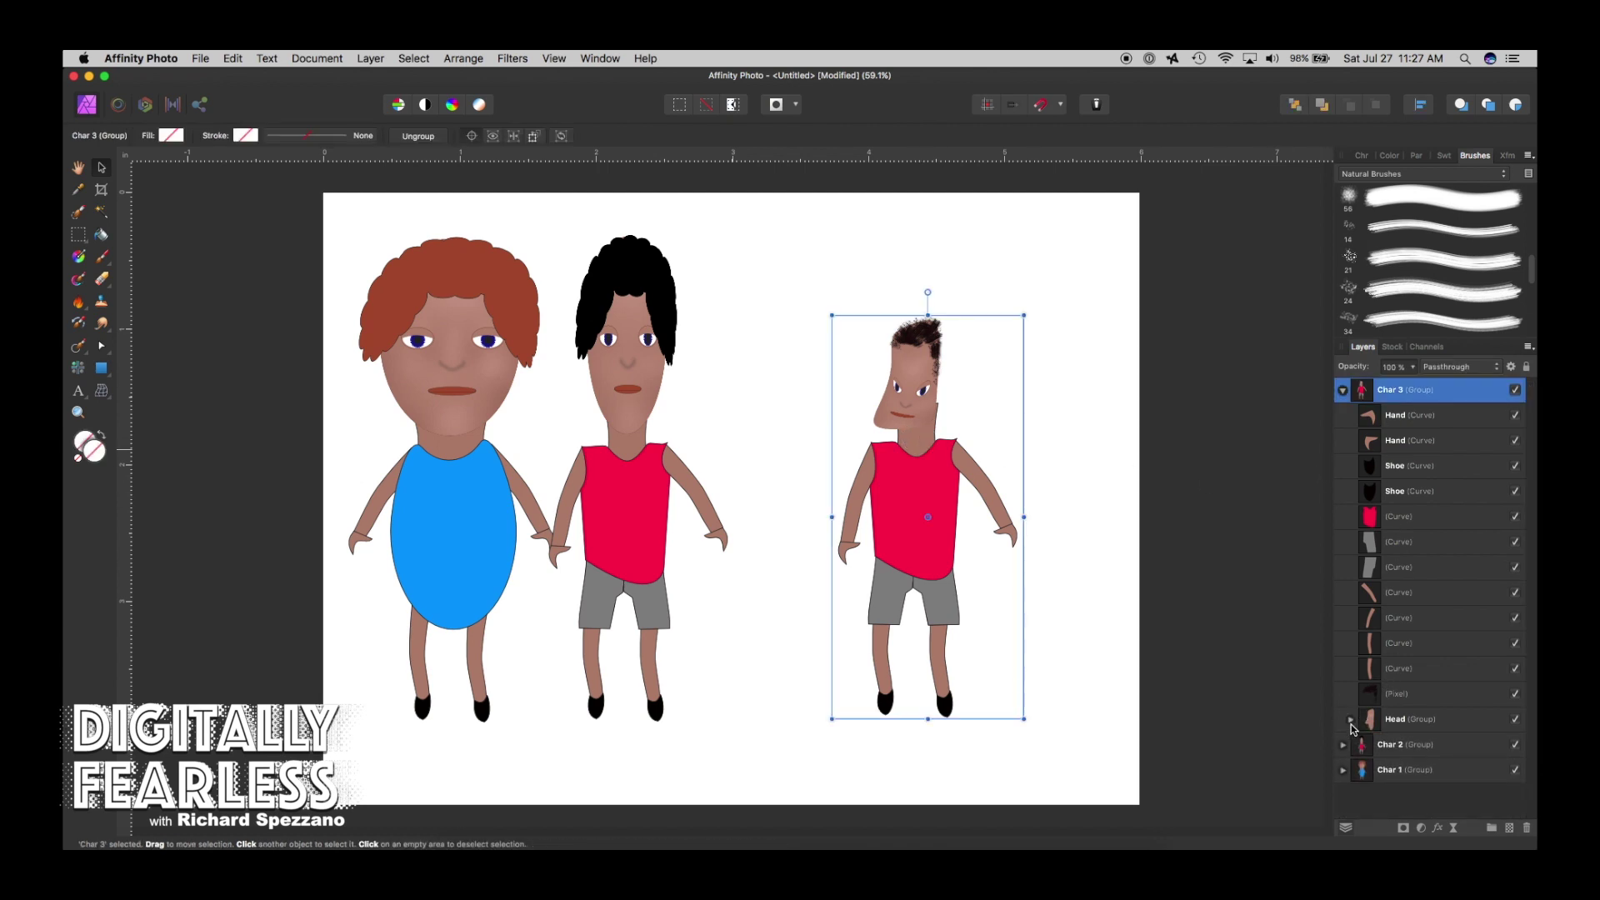
pyautogui.doubleClick(904, 440)
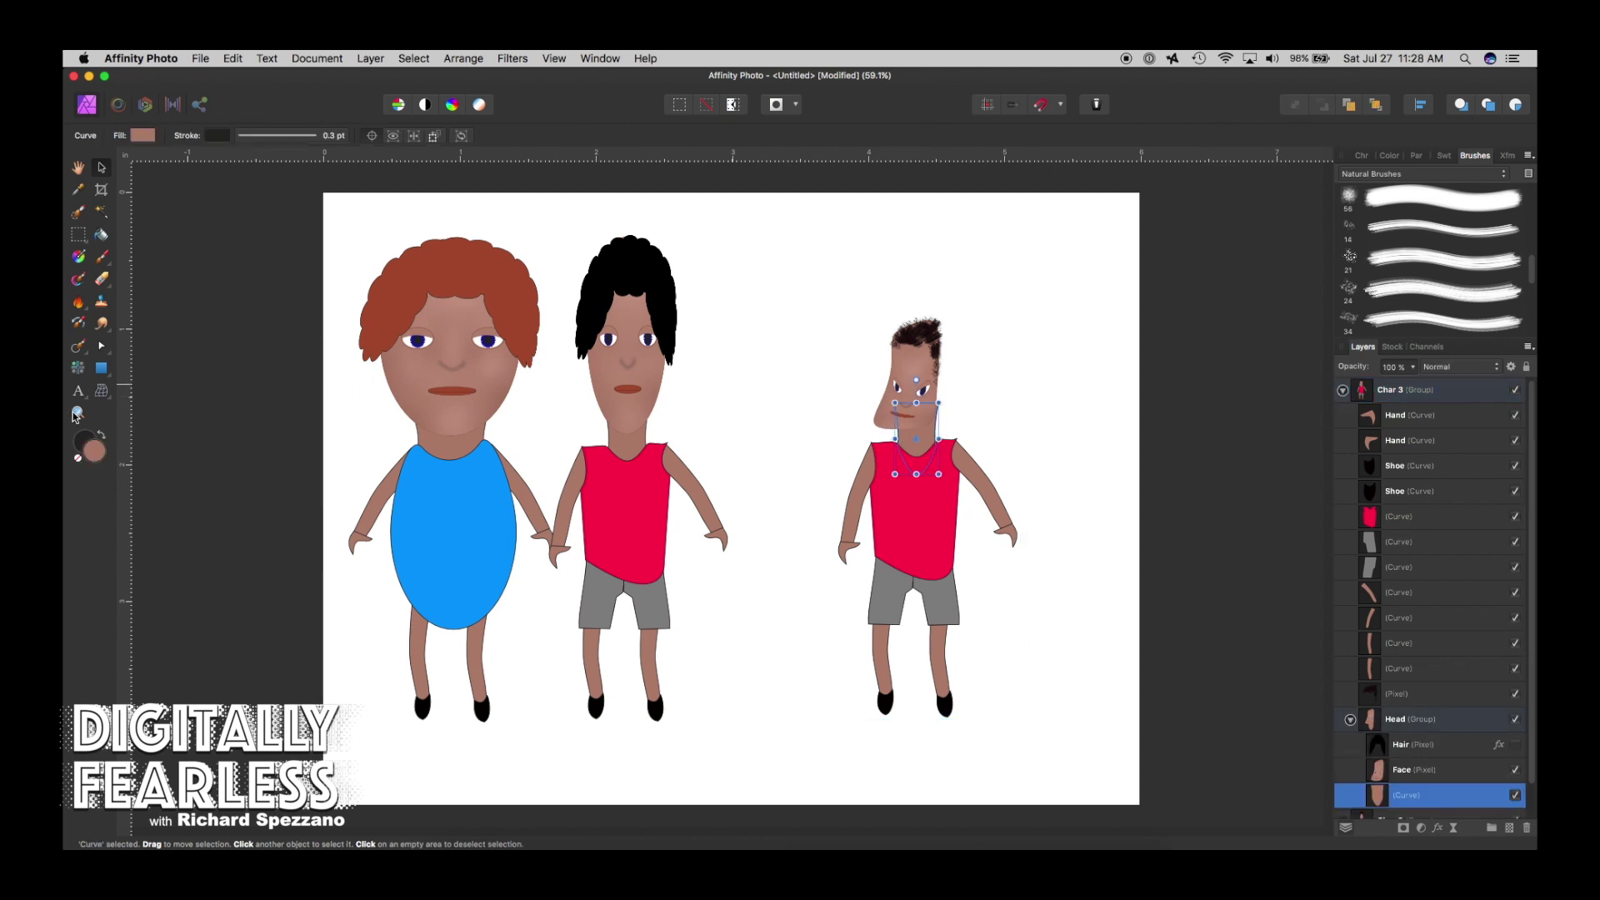
# Zoom in and drag the neck's top-right node left and down under the chin, then deselect.
pyautogui.click(78, 412)
pyautogui.click(911, 414)
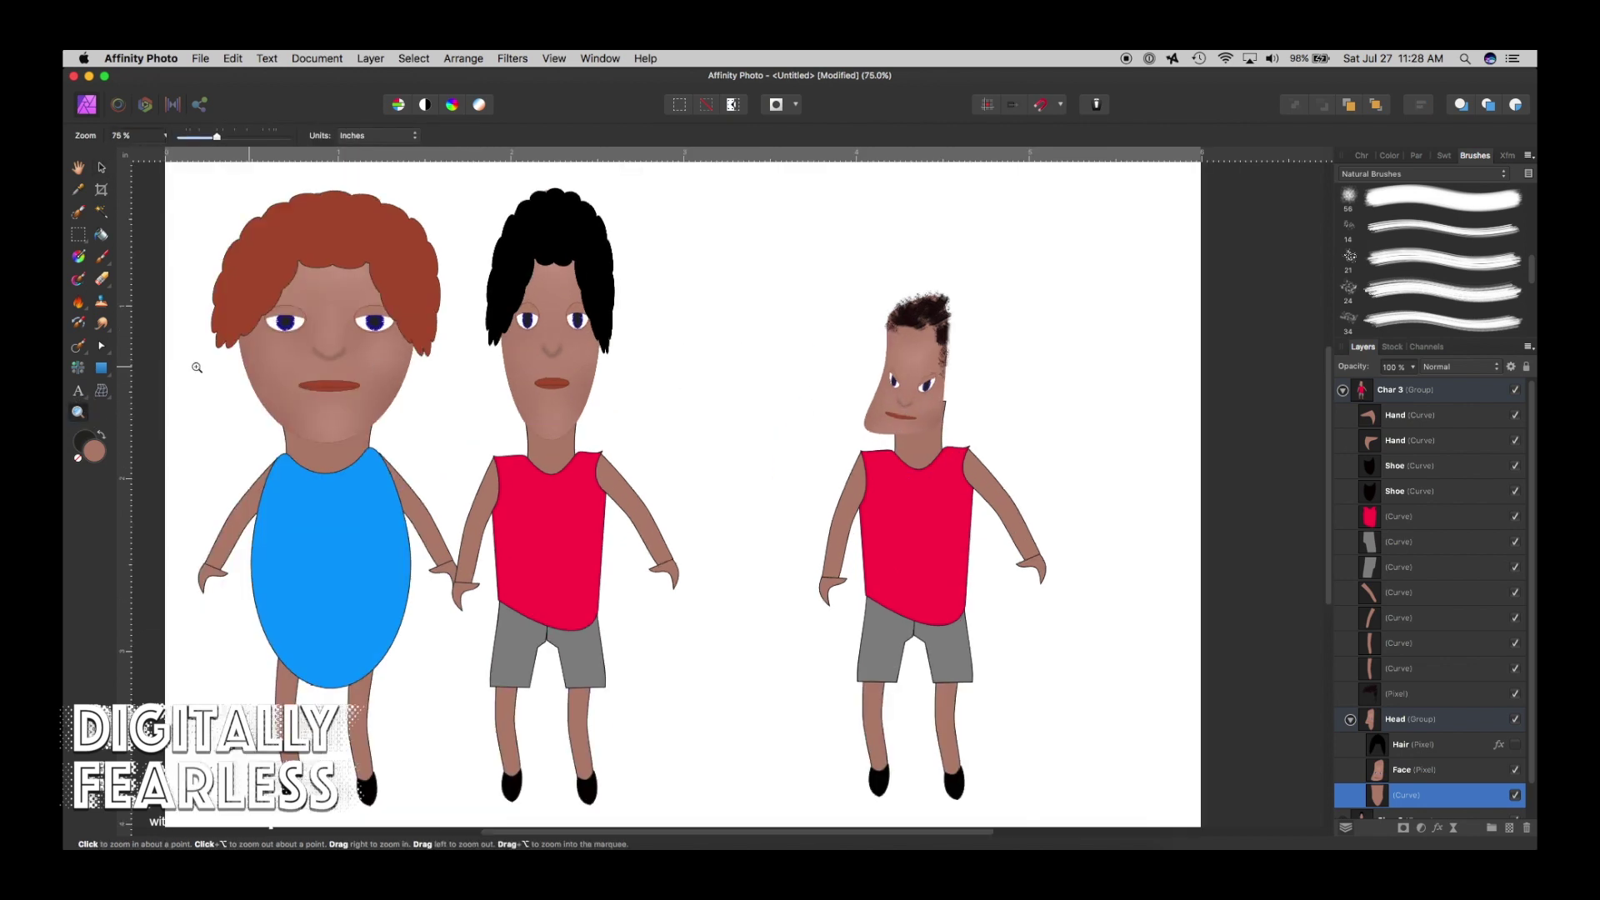
pyautogui.click(108, 346)
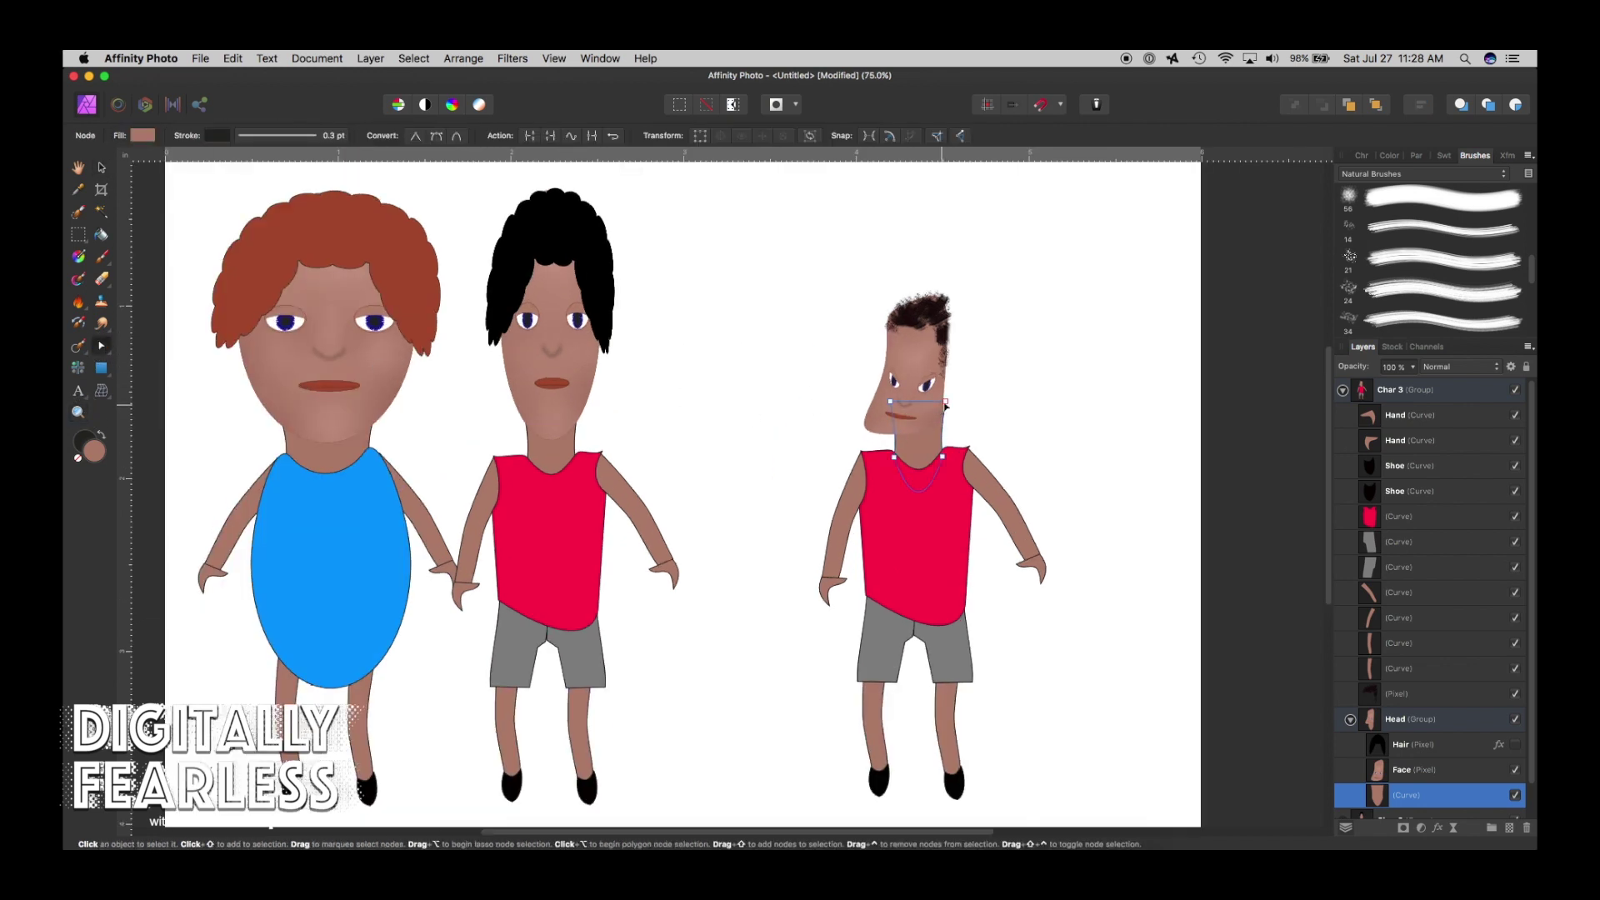
pyautogui.moveTo(945, 403); pyautogui.dragTo(887, 424)
pyautogui.click(100, 167)
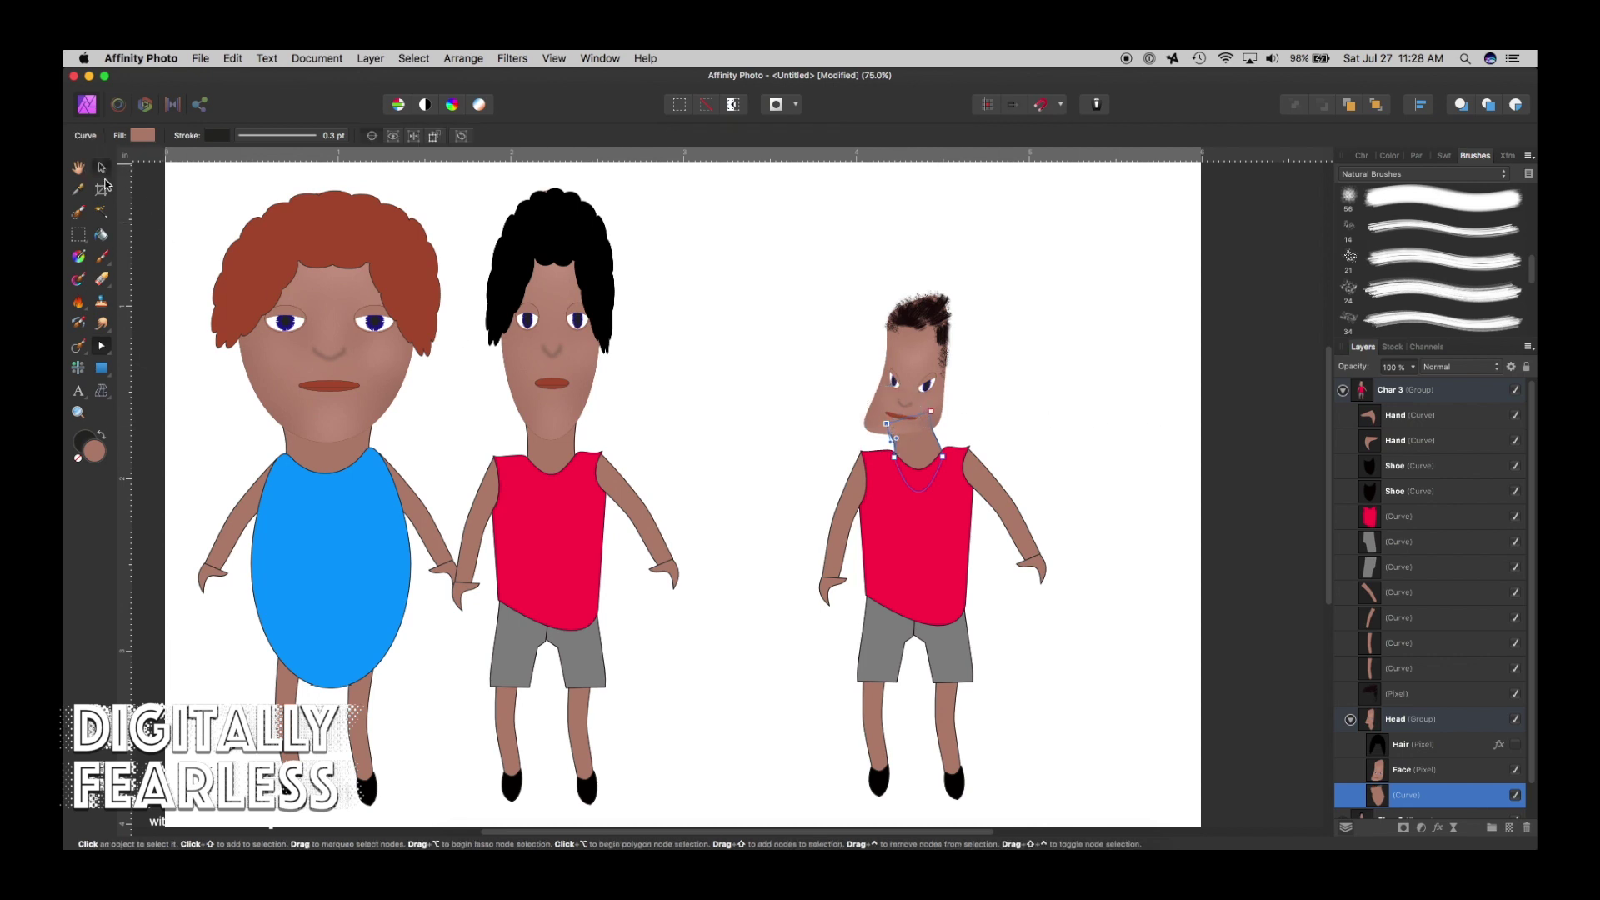
pyautogui.click(627, 311)
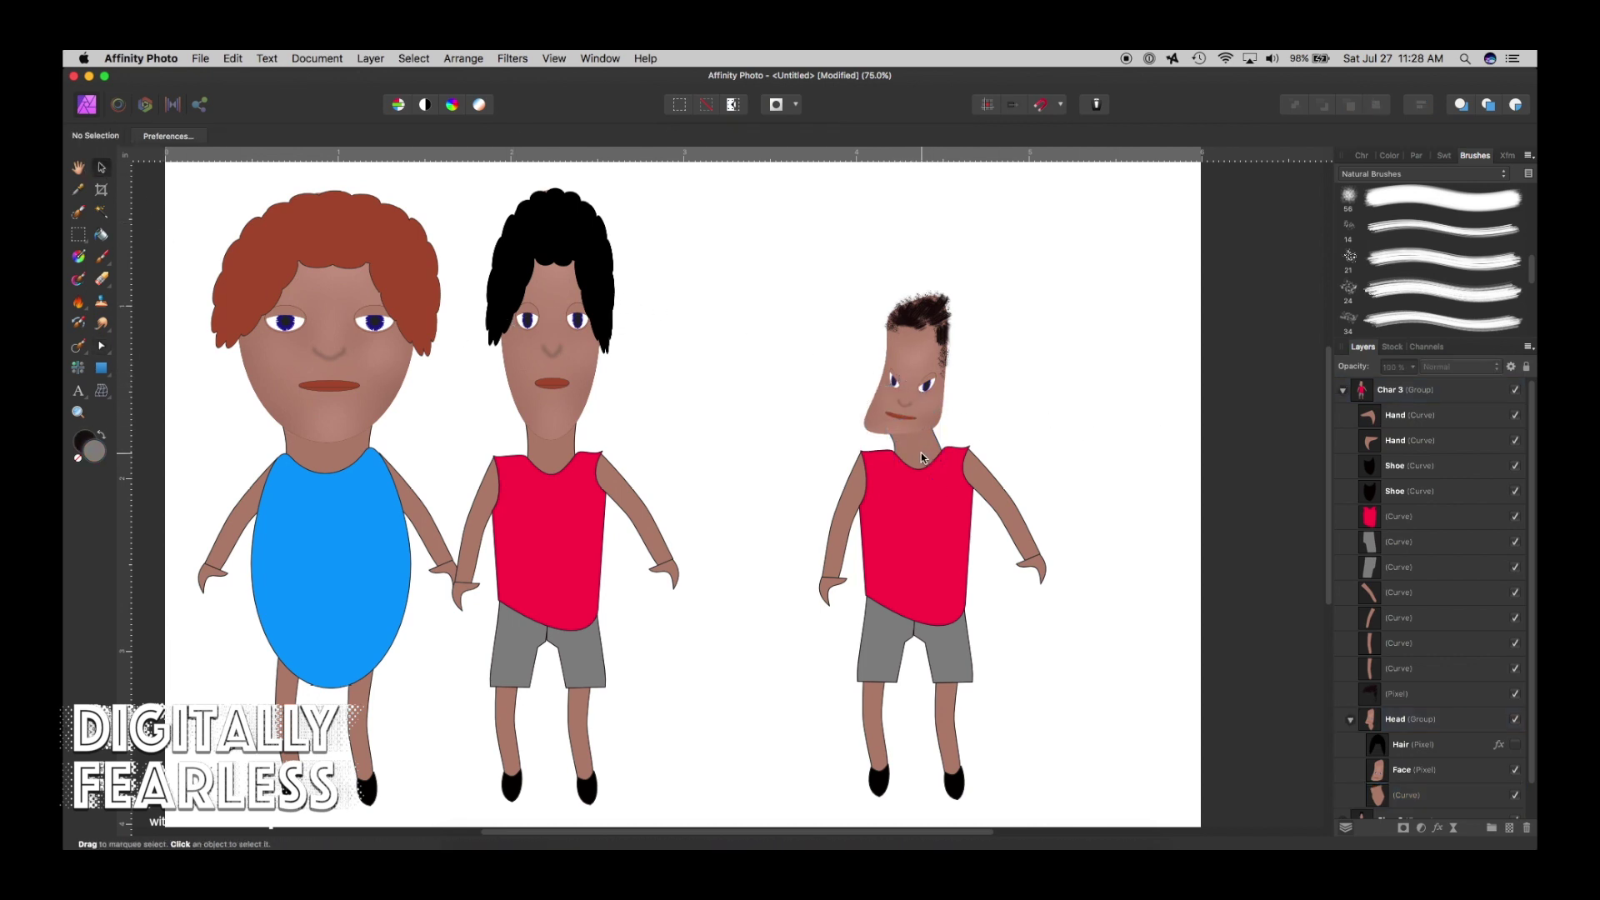
# In Char 3, select the layers from the top Hand layer down through the Pixel hair layer.
pyautogui.click(910, 523)
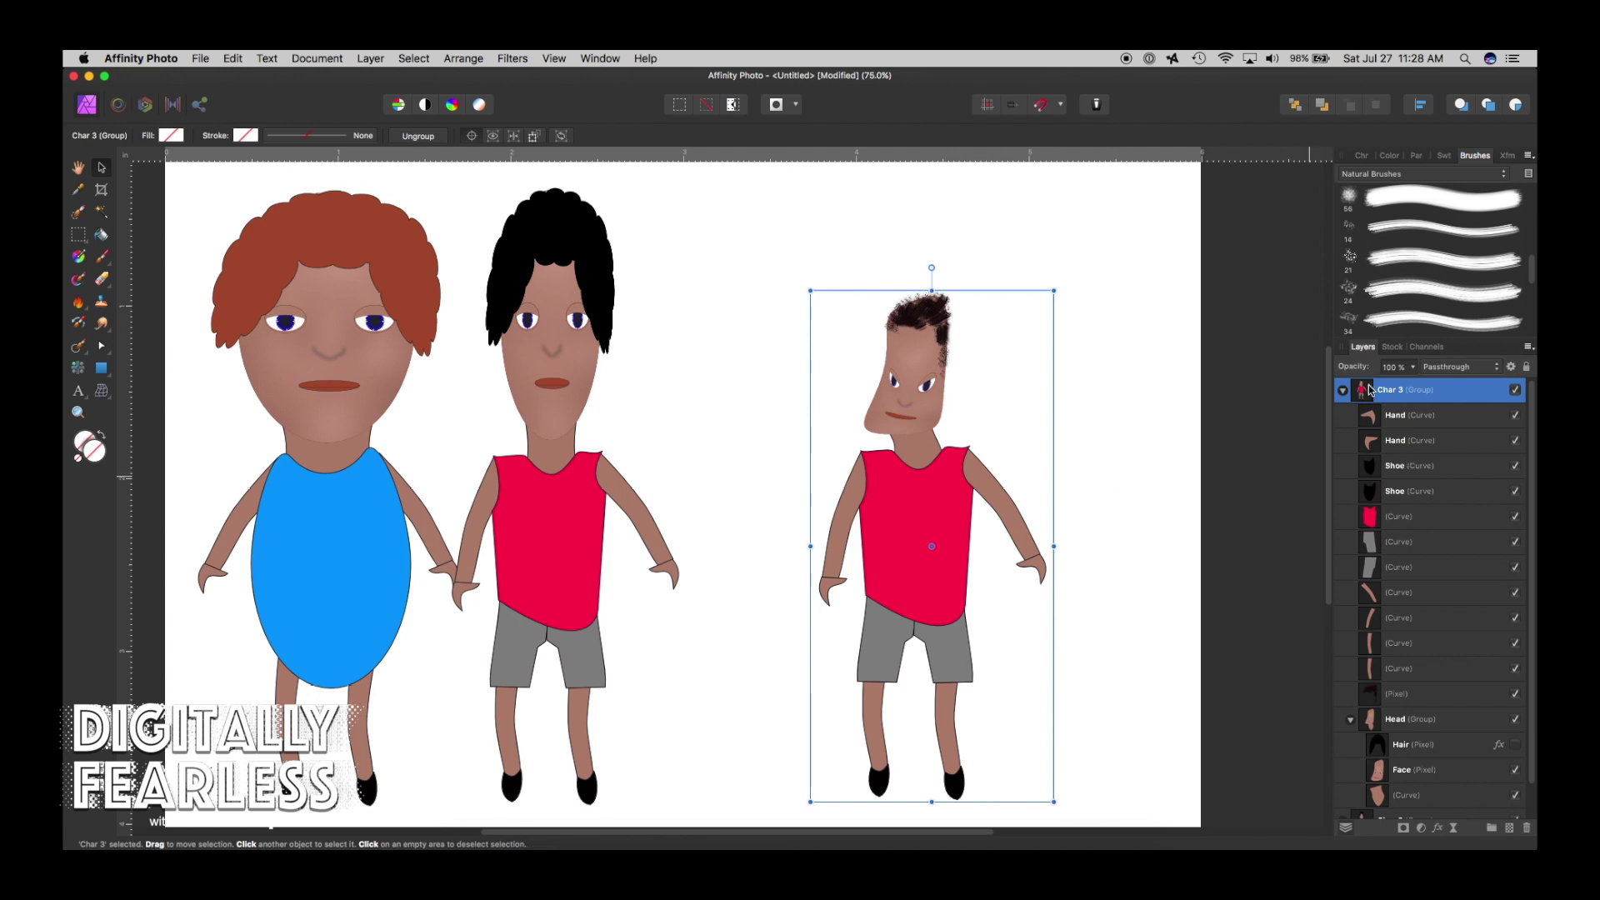
pyautogui.click(1351, 720)
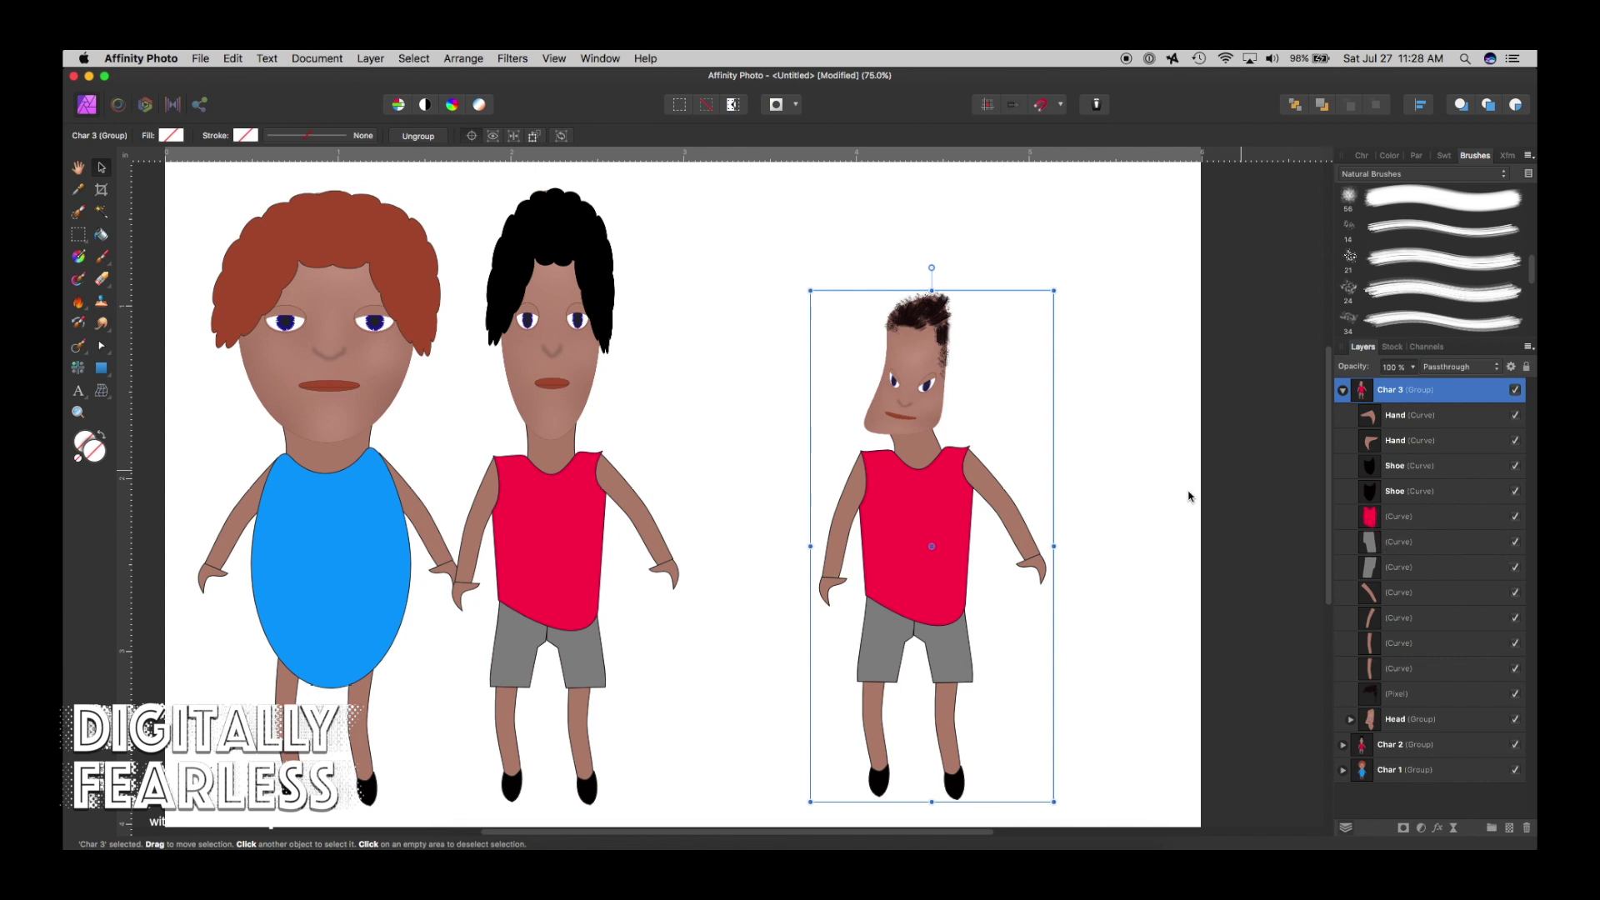
pyautogui.click(1370, 425)
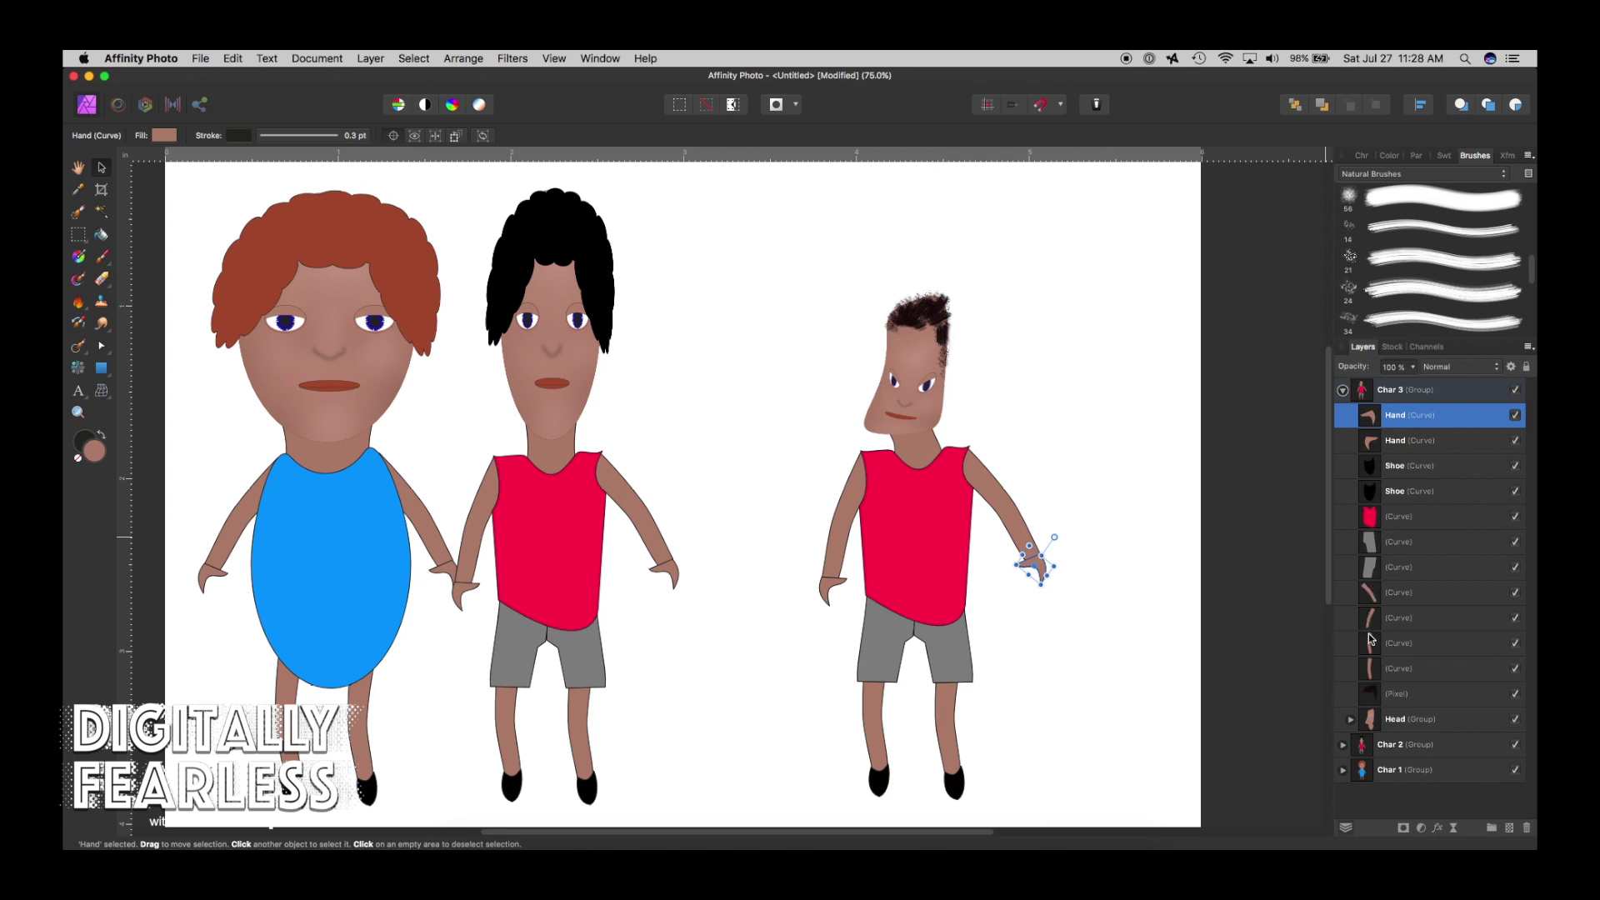
pyautogui.keyDown('shift'); pyautogui.click(1373, 694); pyautogui.keyUp('shift')
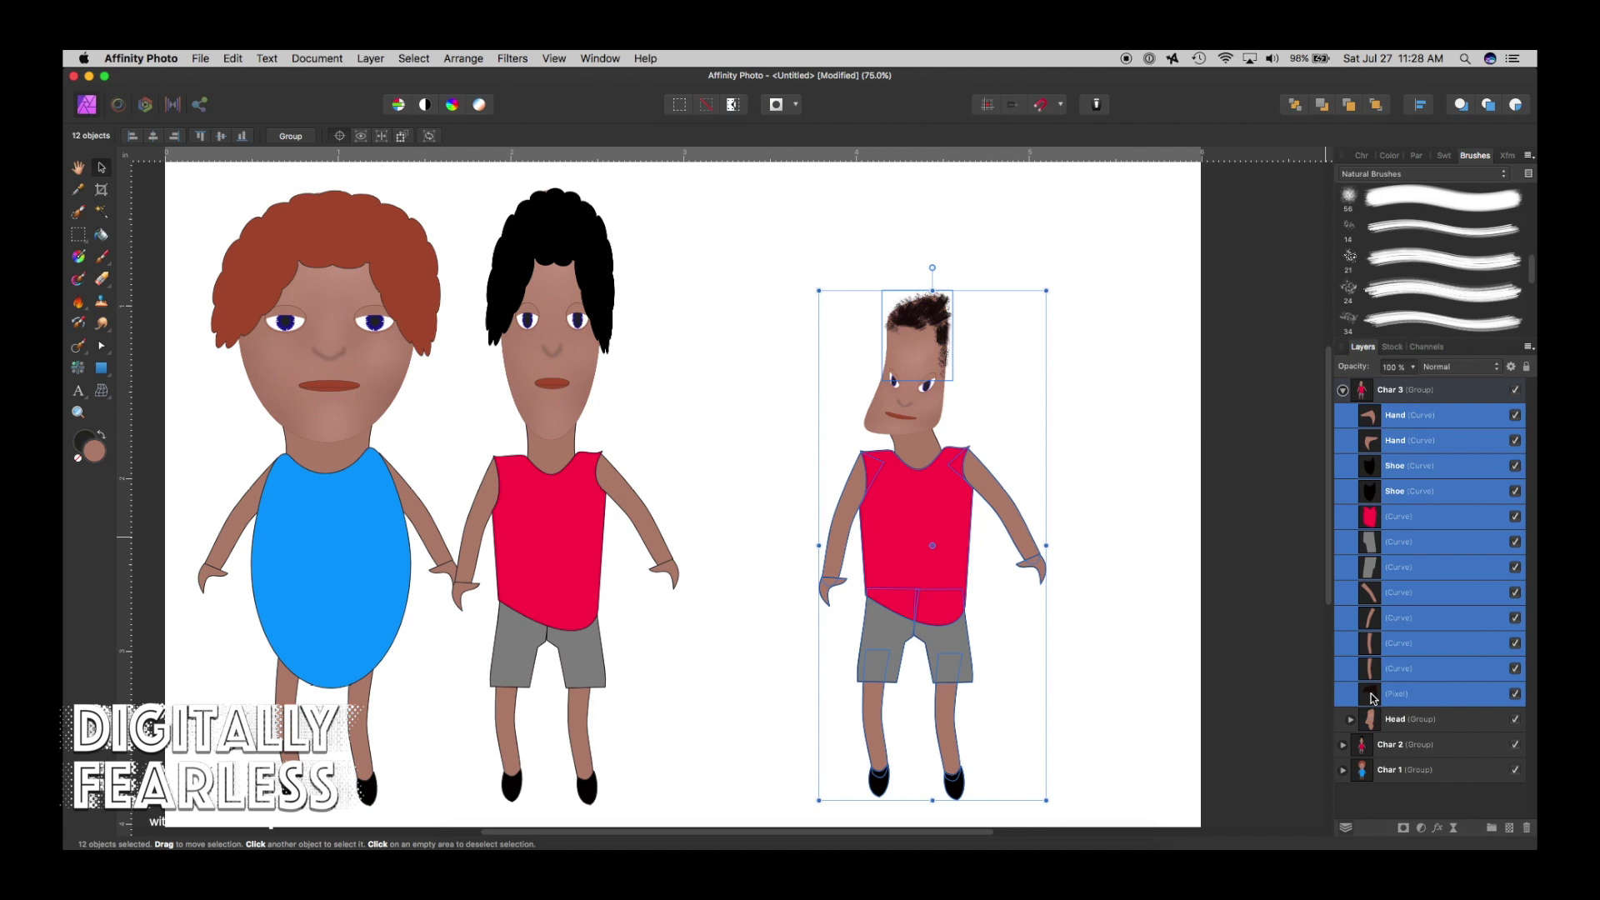
# Rename the third character's pixel layer to Hair and move it into the Head group.
pyautogui.click(1028, 329)
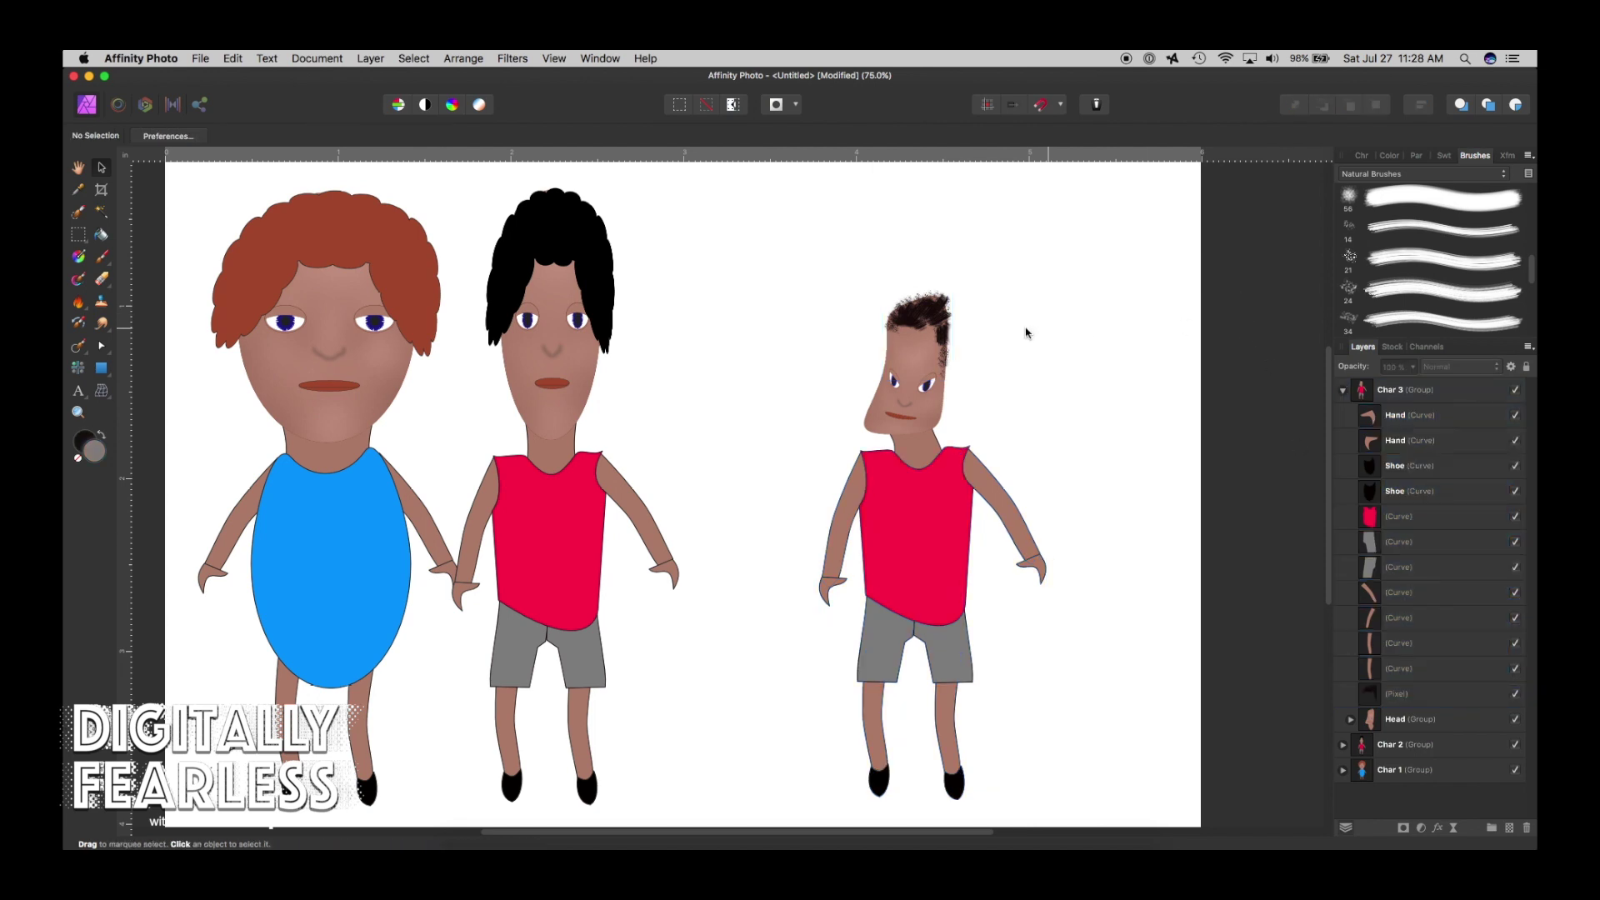
pyautogui.click(939, 315)
pyautogui.click(939, 315)
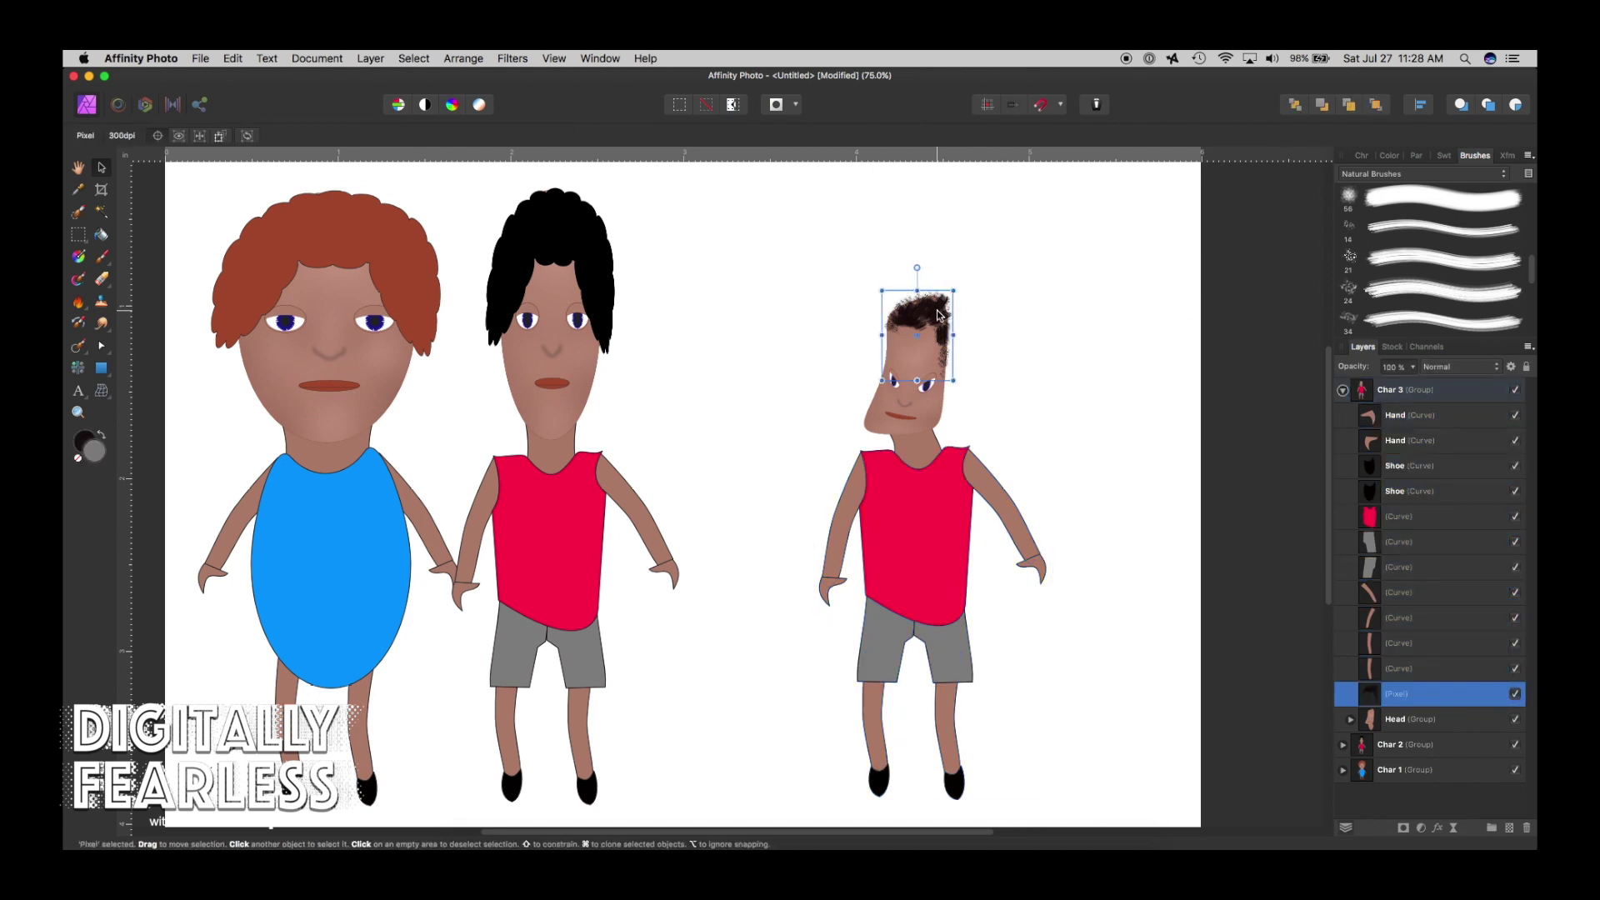
pyautogui.doubleClick(1396, 696)
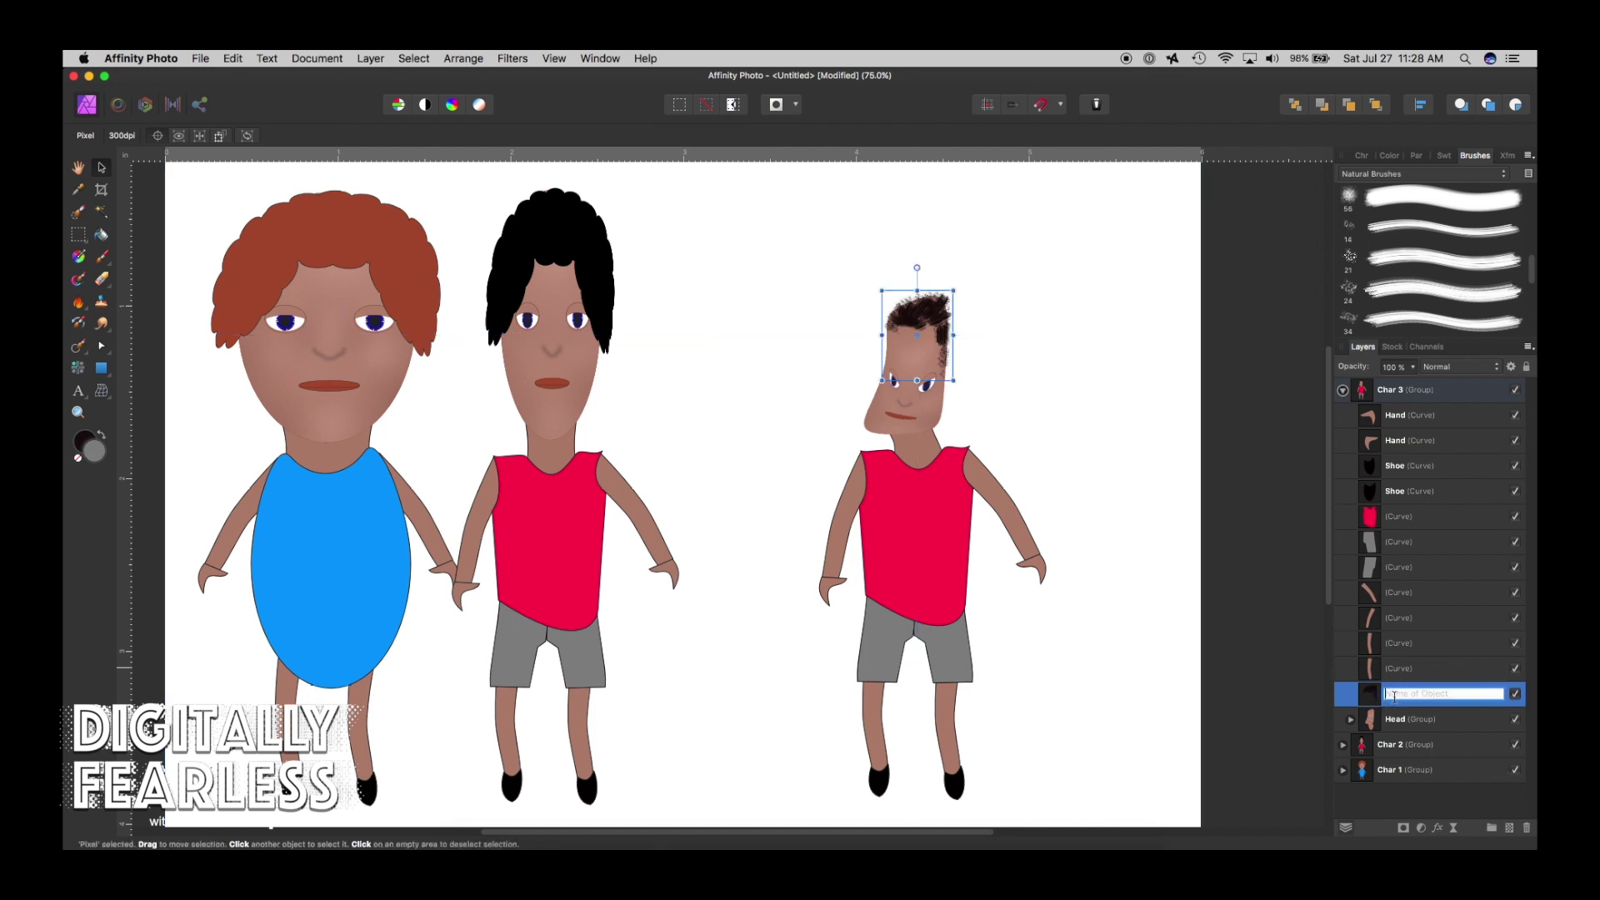
pyautogui.write('Hair')
pyautogui.click(1350, 721)
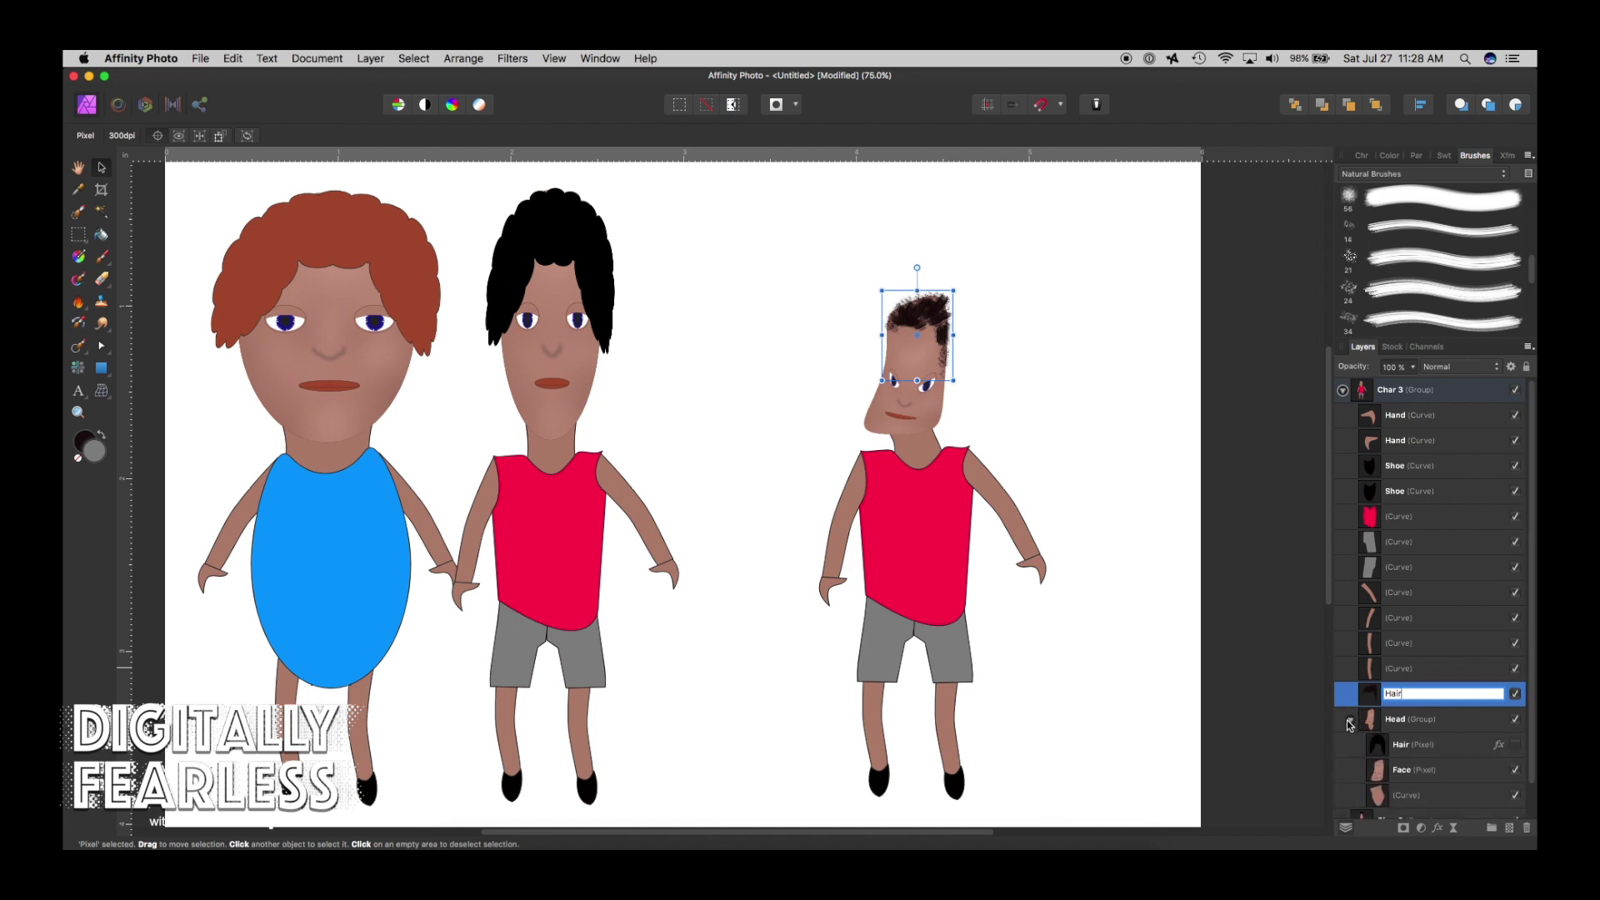
pyautogui.click(1406, 719)
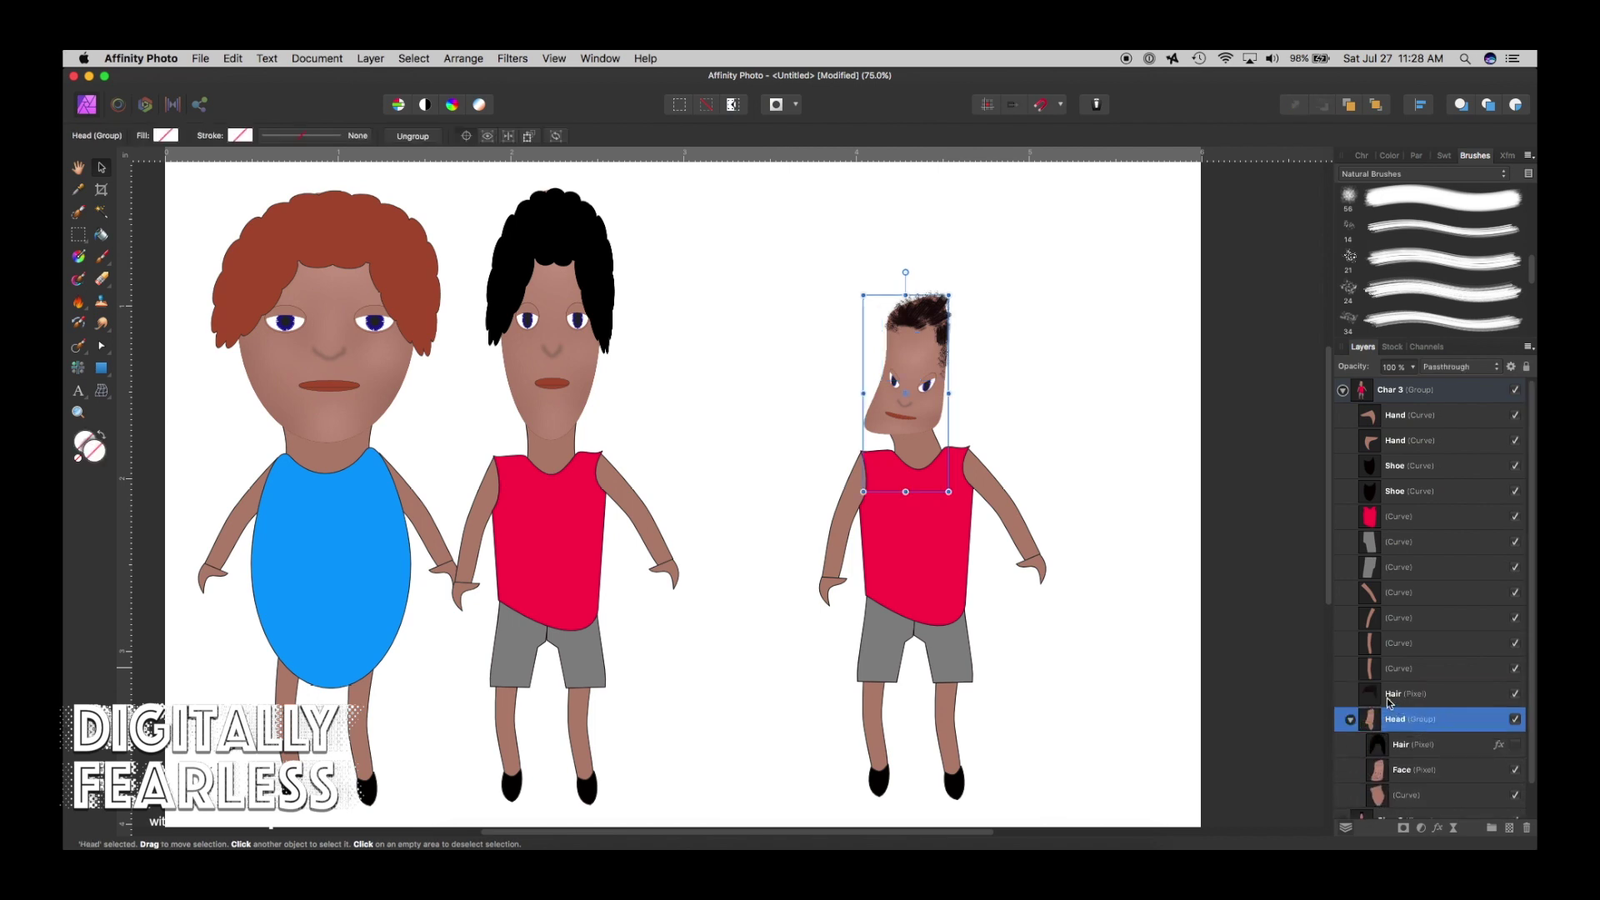
pyautogui.moveTo(1379, 729); pyautogui.dragTo(1390, 742)
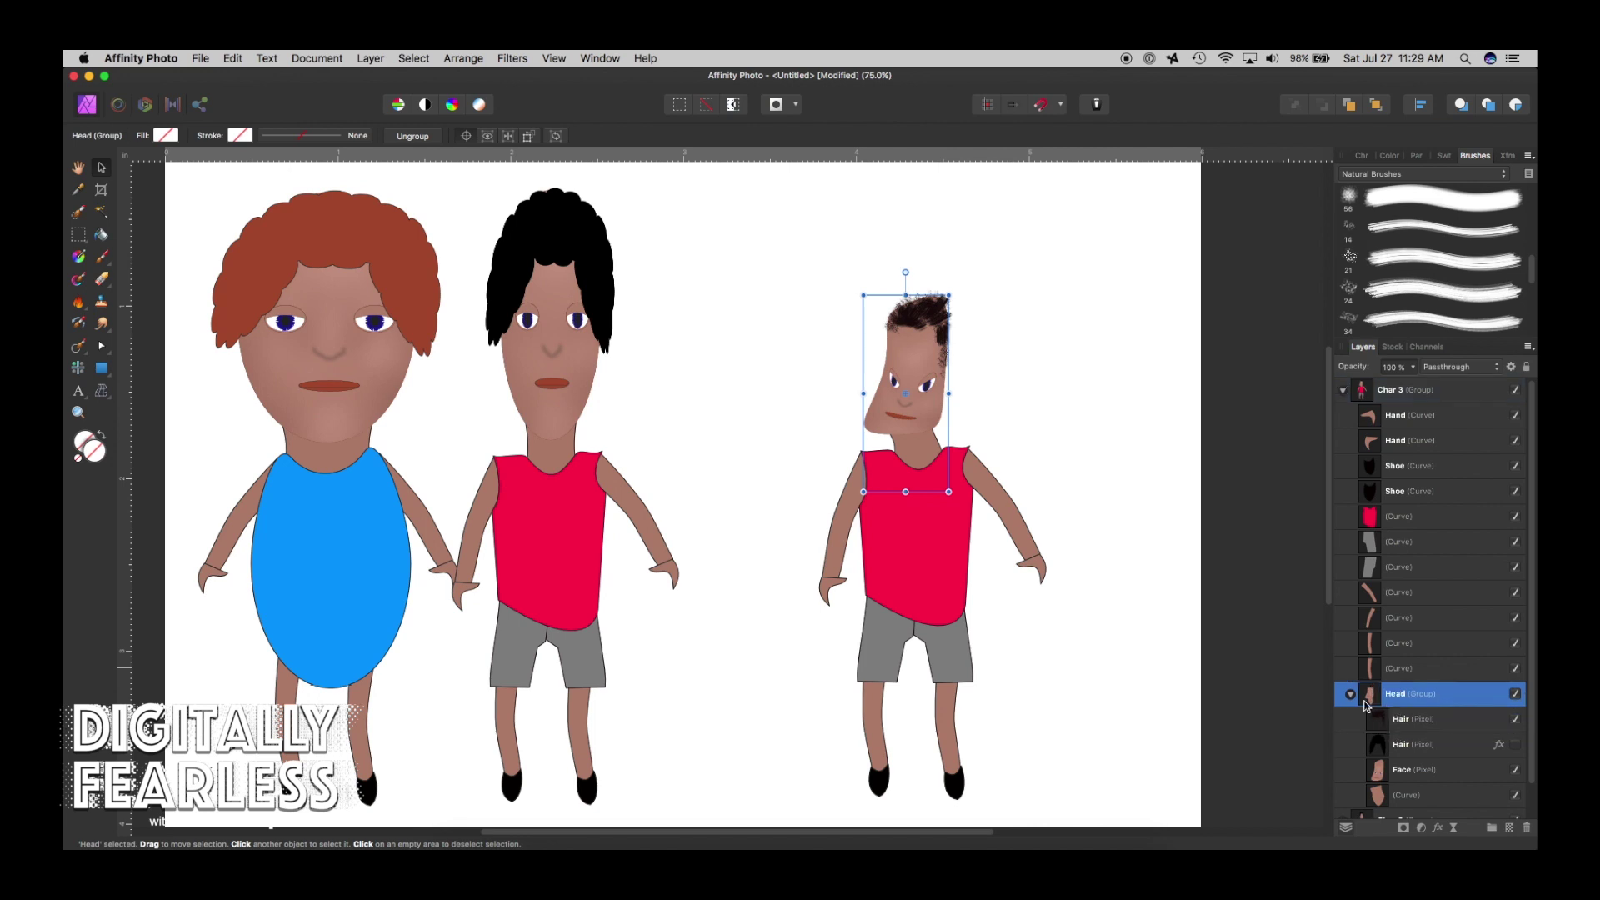
pyautogui.click(1515, 694)
pyautogui.click(1515, 694)
pyautogui.click(1350, 694)
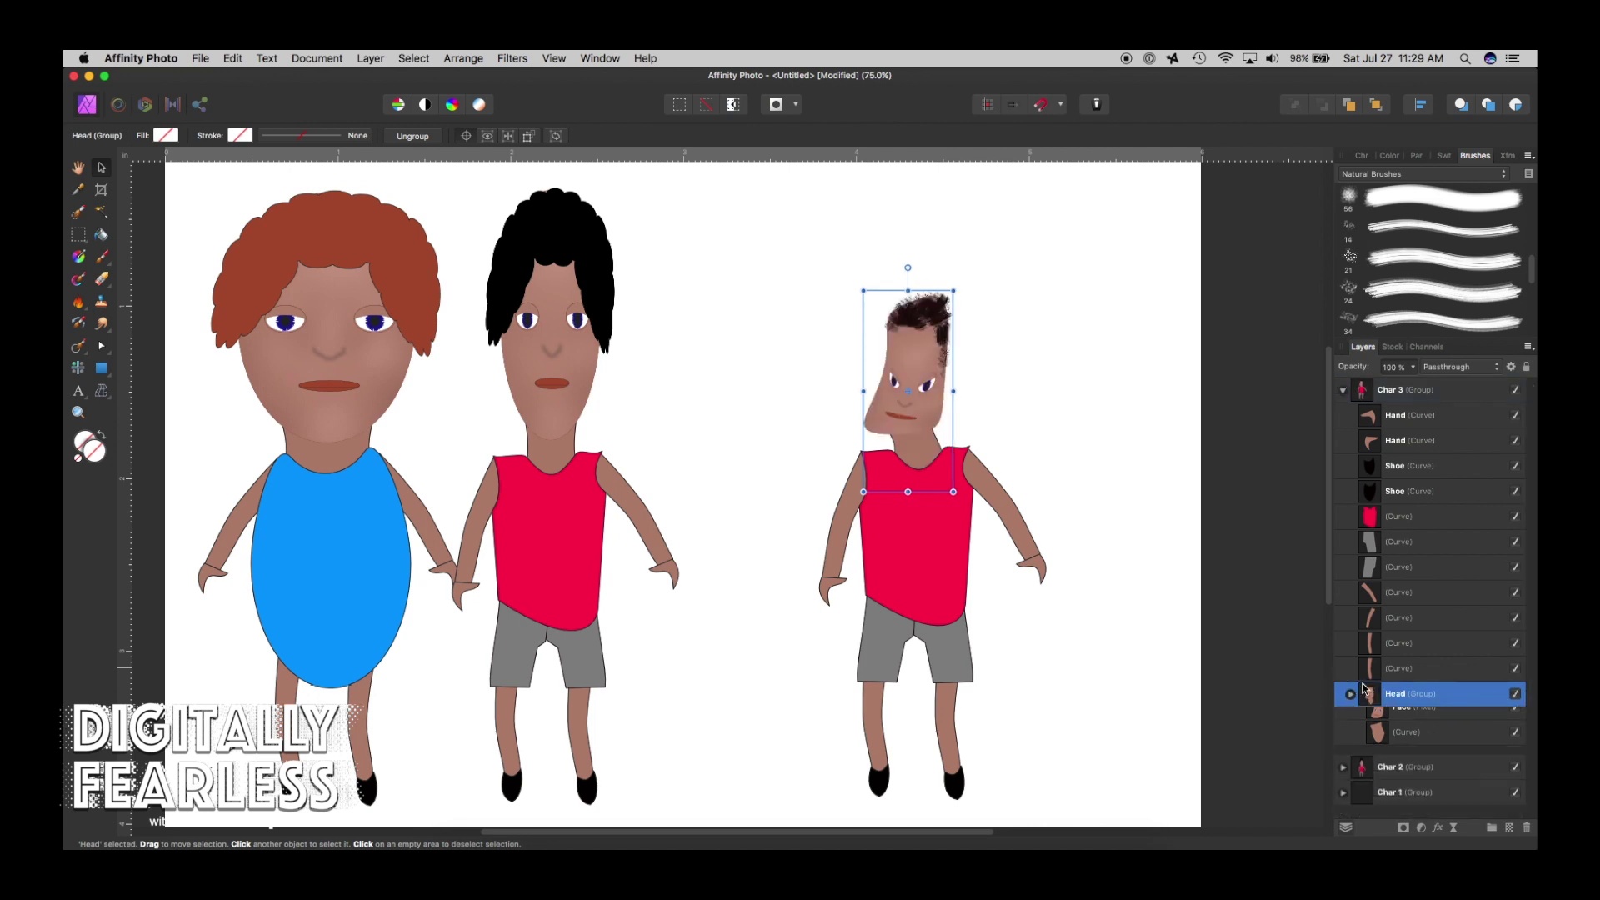
# Group the eleven body curve layers, then narrow the body and shift it under the head.
pyautogui.click(1371, 668)
pyautogui.keyDown('shift'); pyautogui.click(1375, 423); pyautogui.keyUp('shift')
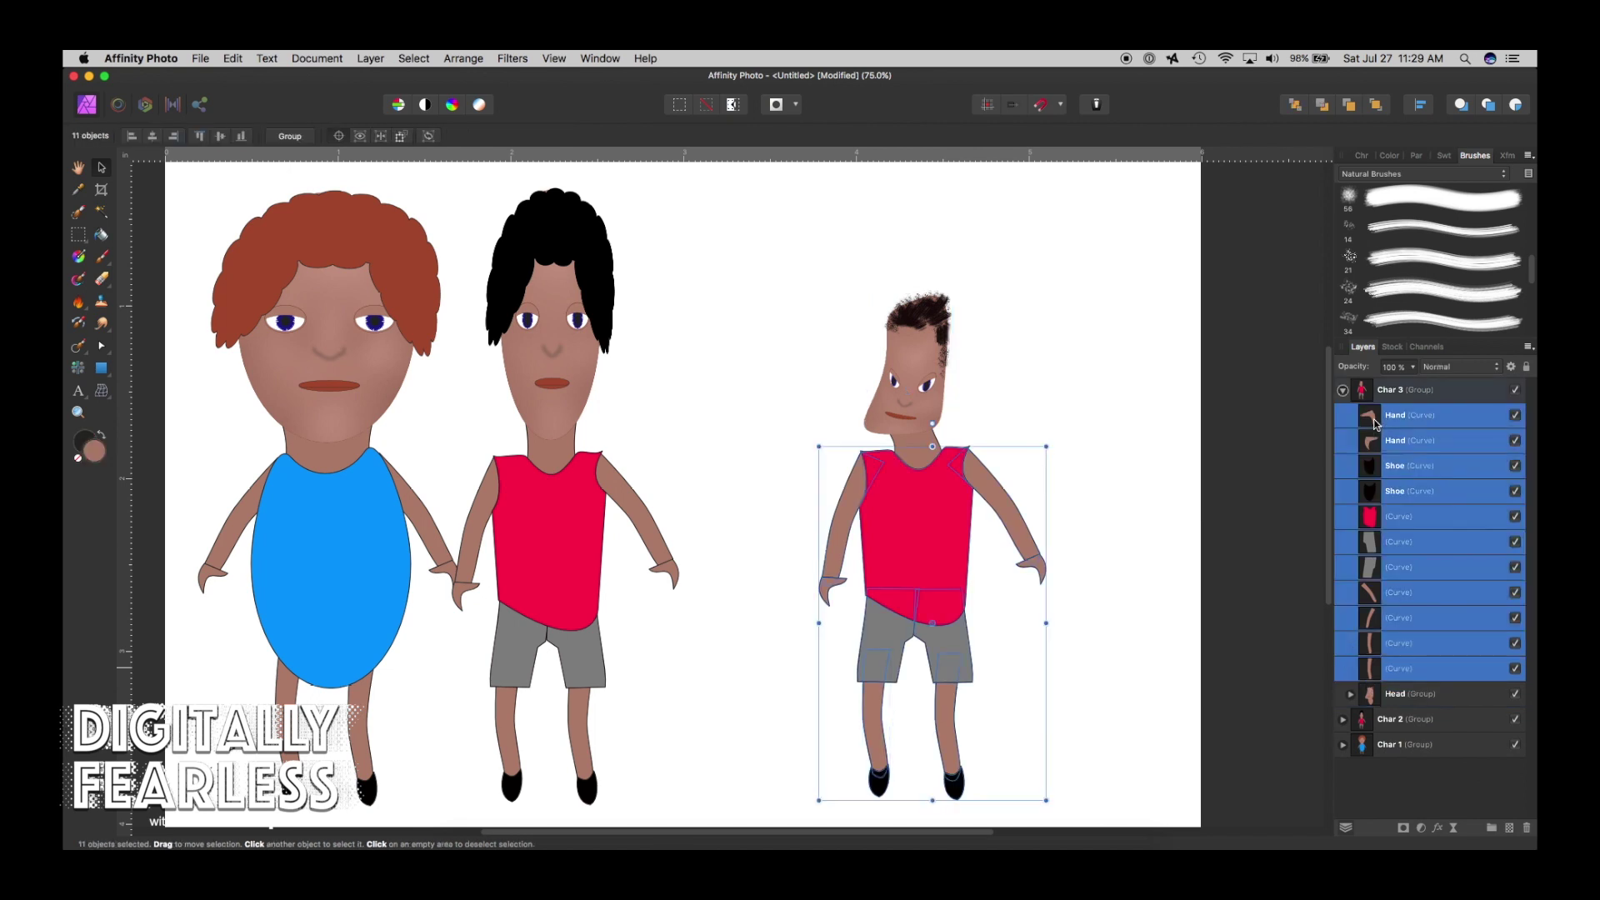
pyautogui.press('super+g')
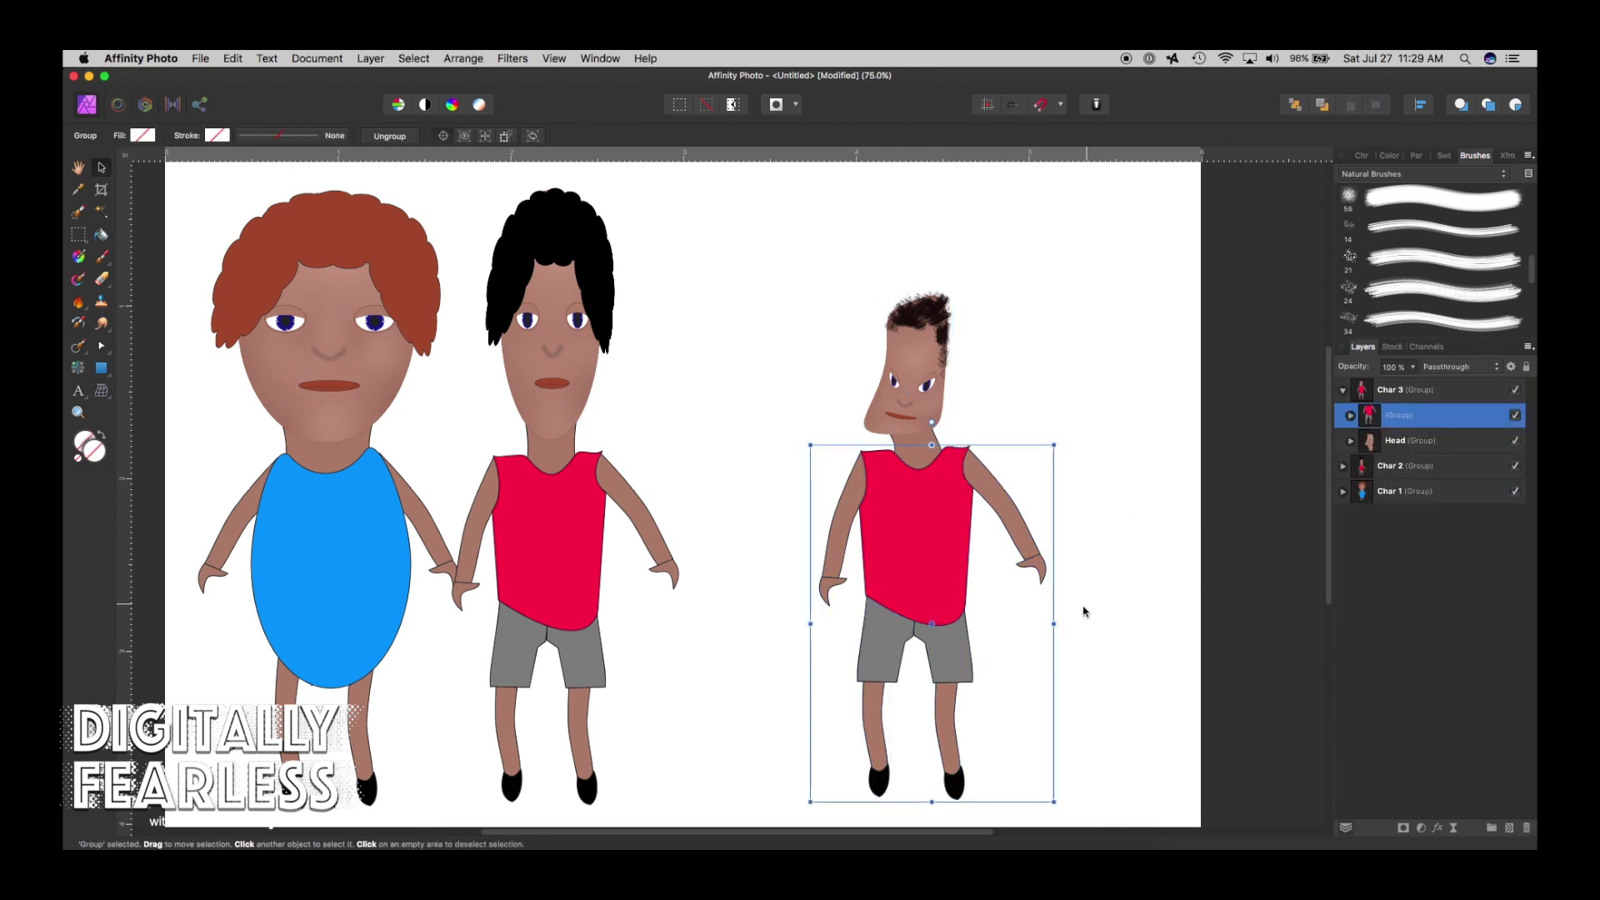
pyautogui.moveTo(1054, 622); pyautogui.dragTo(986, 621)
pyautogui.moveTo(900, 552); pyautogui.dragTo(915, 544)
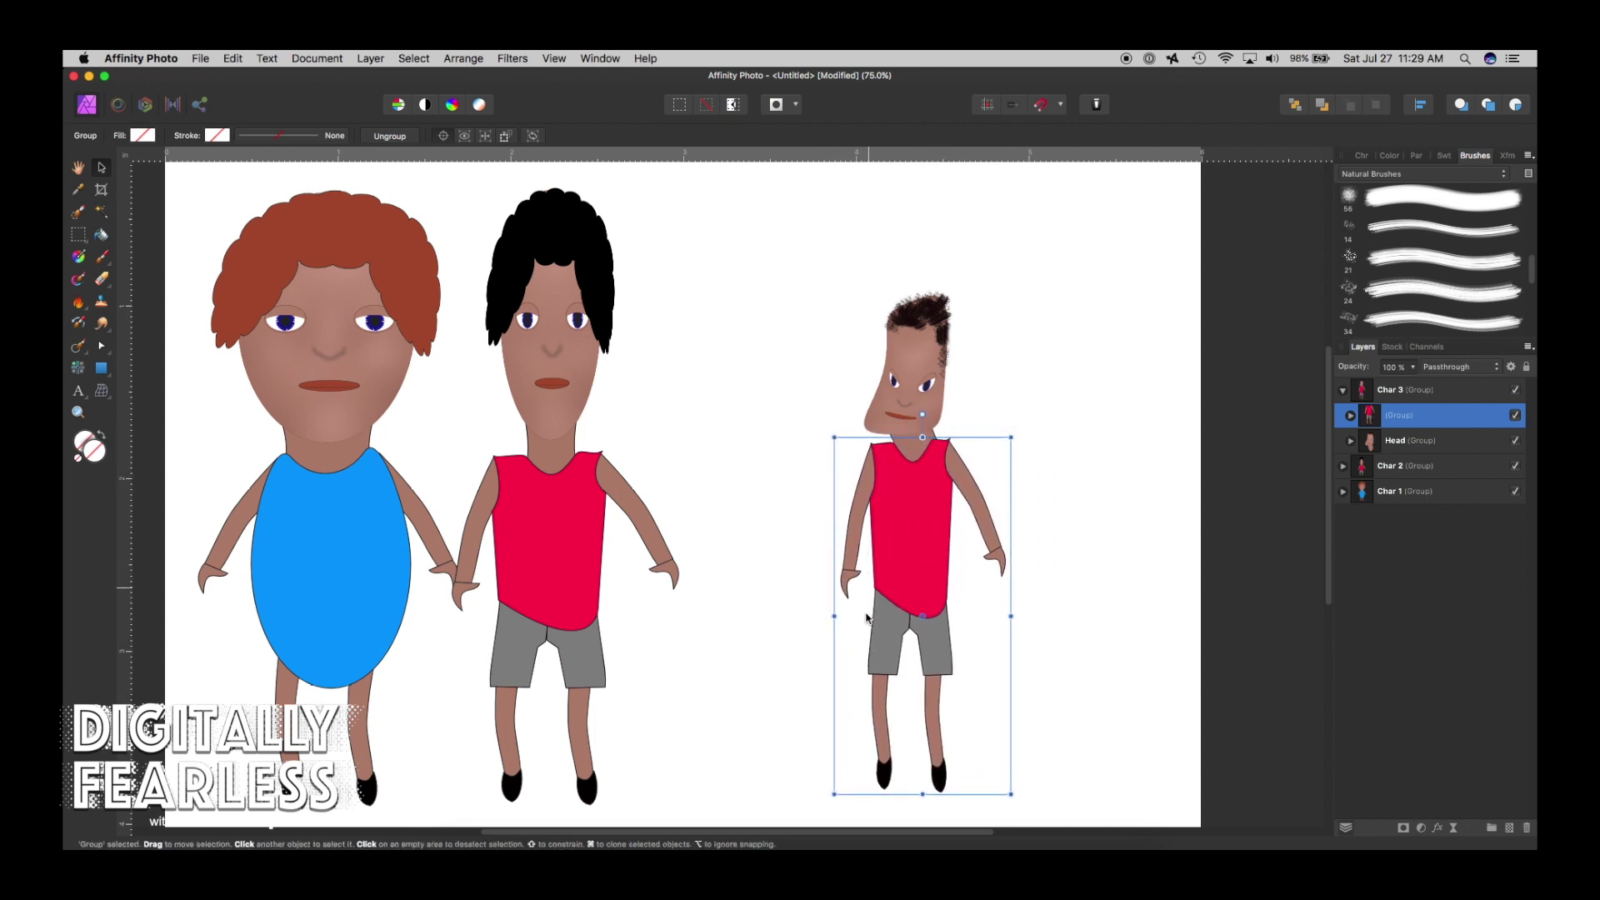
# Mesh-warp the third character's body, raising the lower nodes to shorten the legs.
pyautogui.click(102, 391)
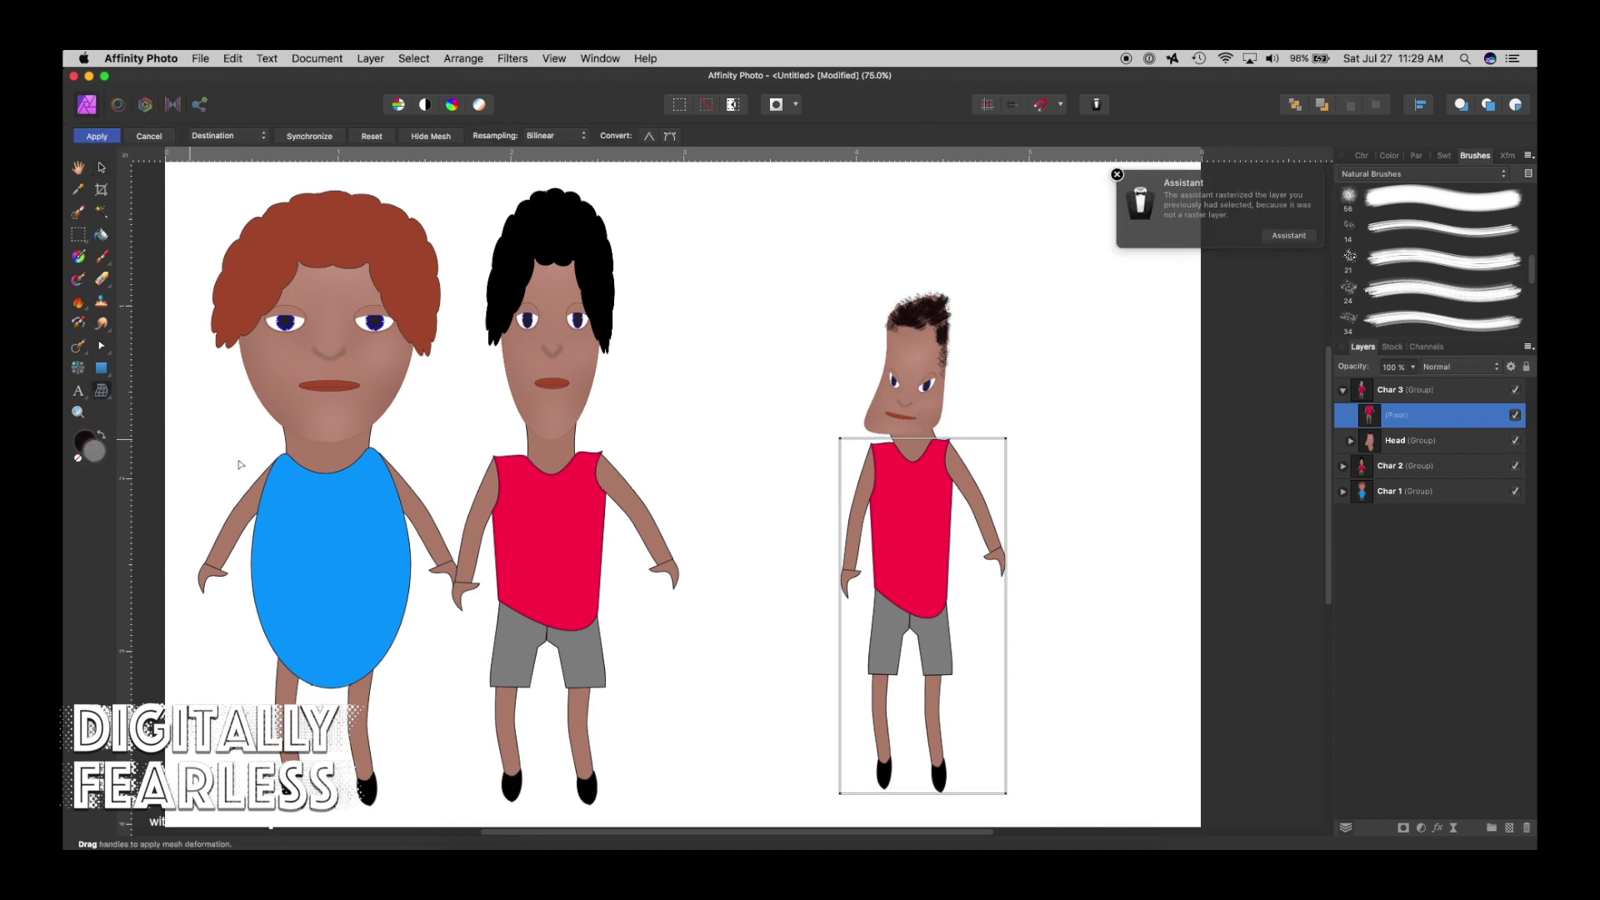
pyautogui.moveTo(841, 623)
pyautogui.mouseDown()
pyautogui.moveTo(857, 592)
pyautogui.moveTo(863, 630)
pyautogui.mouseUp()
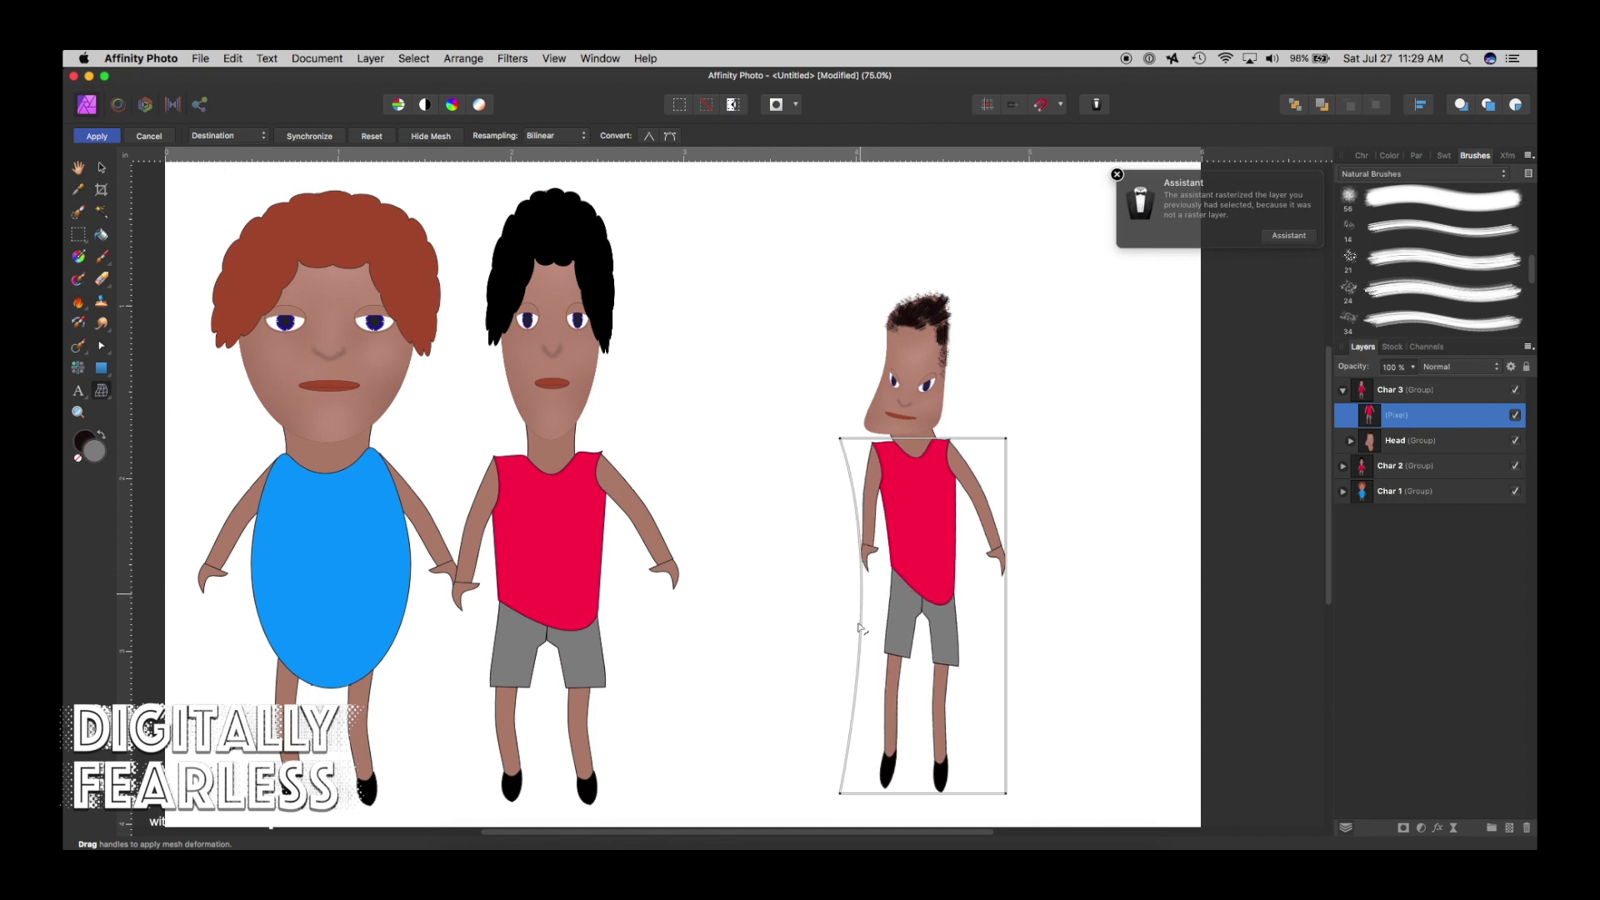
pyautogui.click(845, 788)
pyautogui.moveTo(845, 787); pyautogui.dragTo(850, 753)
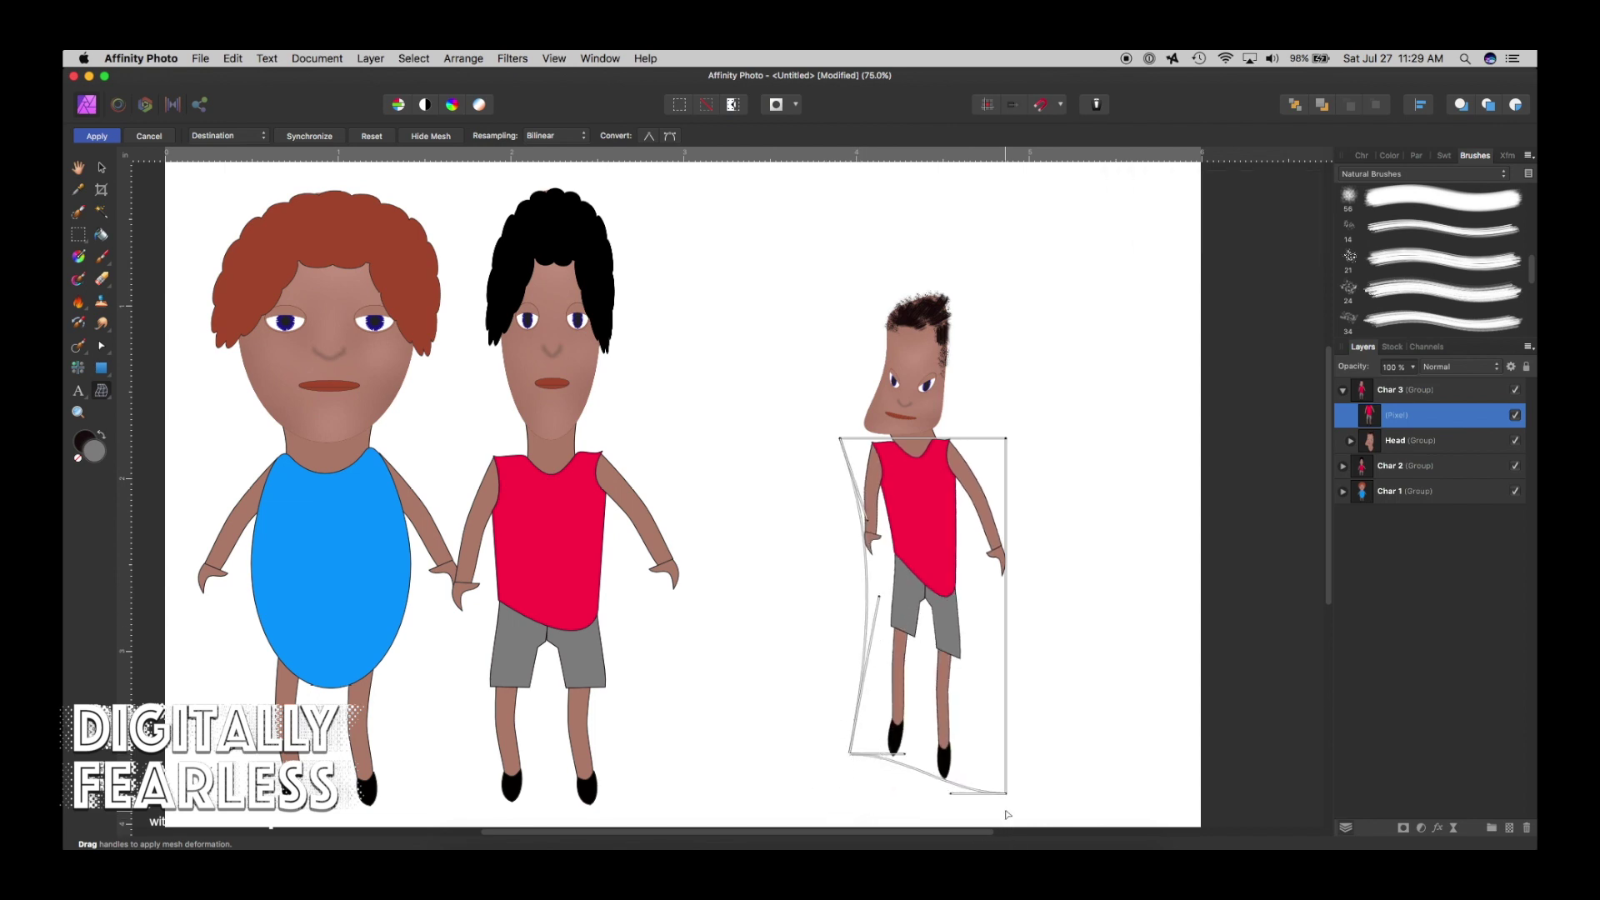
pyautogui.moveTo(1008, 796); pyautogui.dragTo(980, 642)
pyautogui.moveTo(850, 754); pyautogui.dragTo(851, 658)
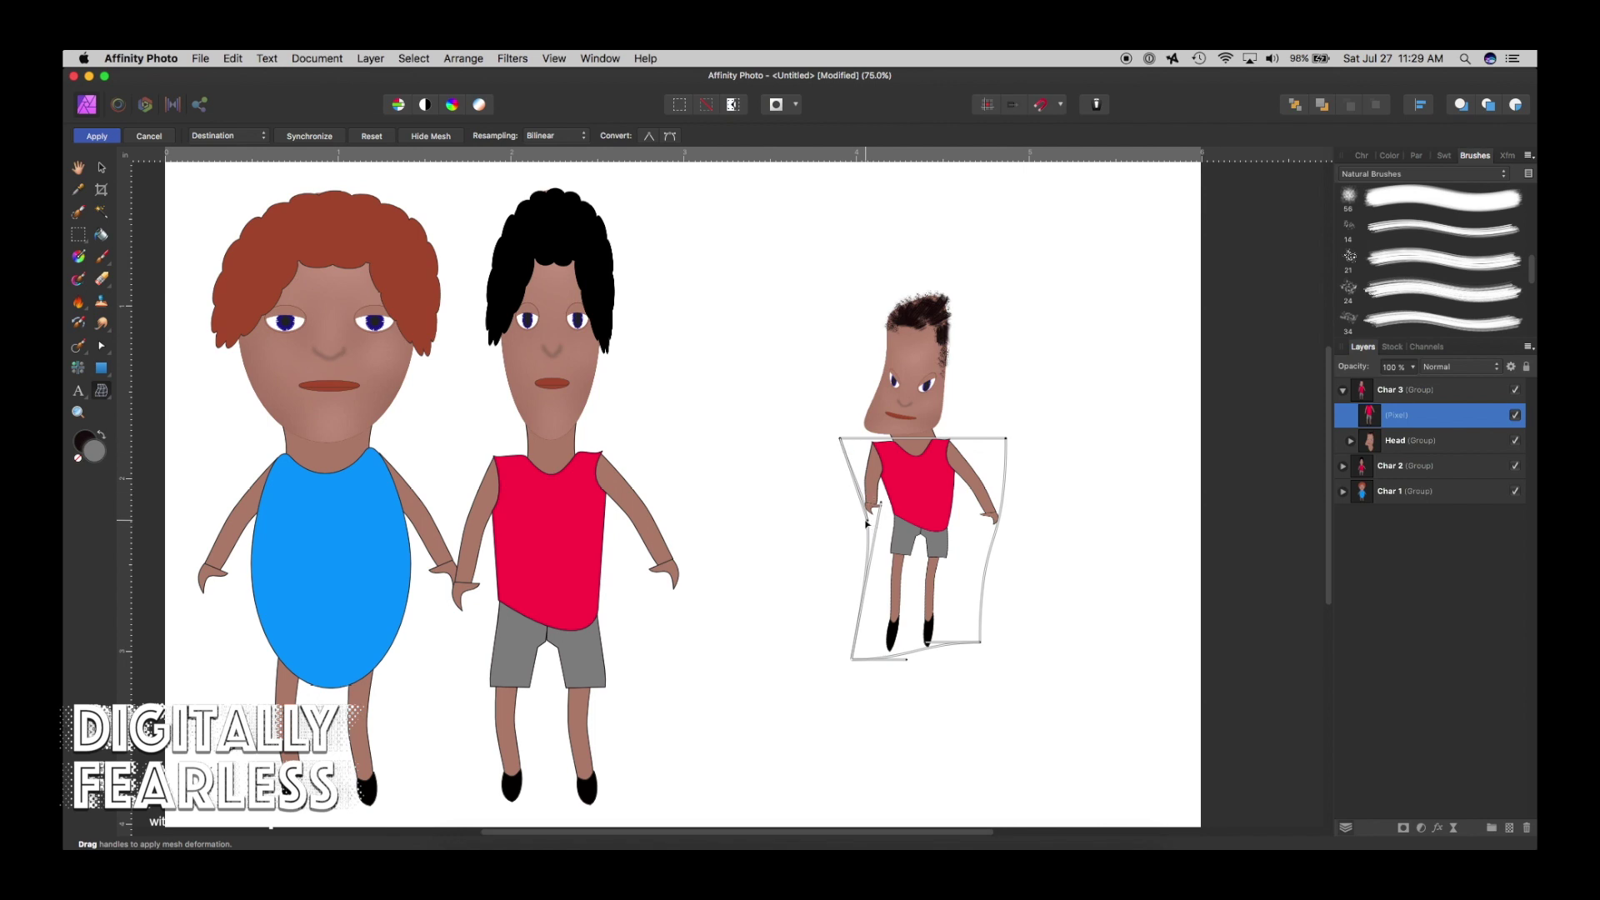
# Shift the torso's upper nodes to lean it right, and reshape both sides of the legs.
pyautogui.moveTo(873, 529); pyautogui.dragTo(865, 504)
pyautogui.moveTo(842, 443); pyautogui.dragTo(850, 435)
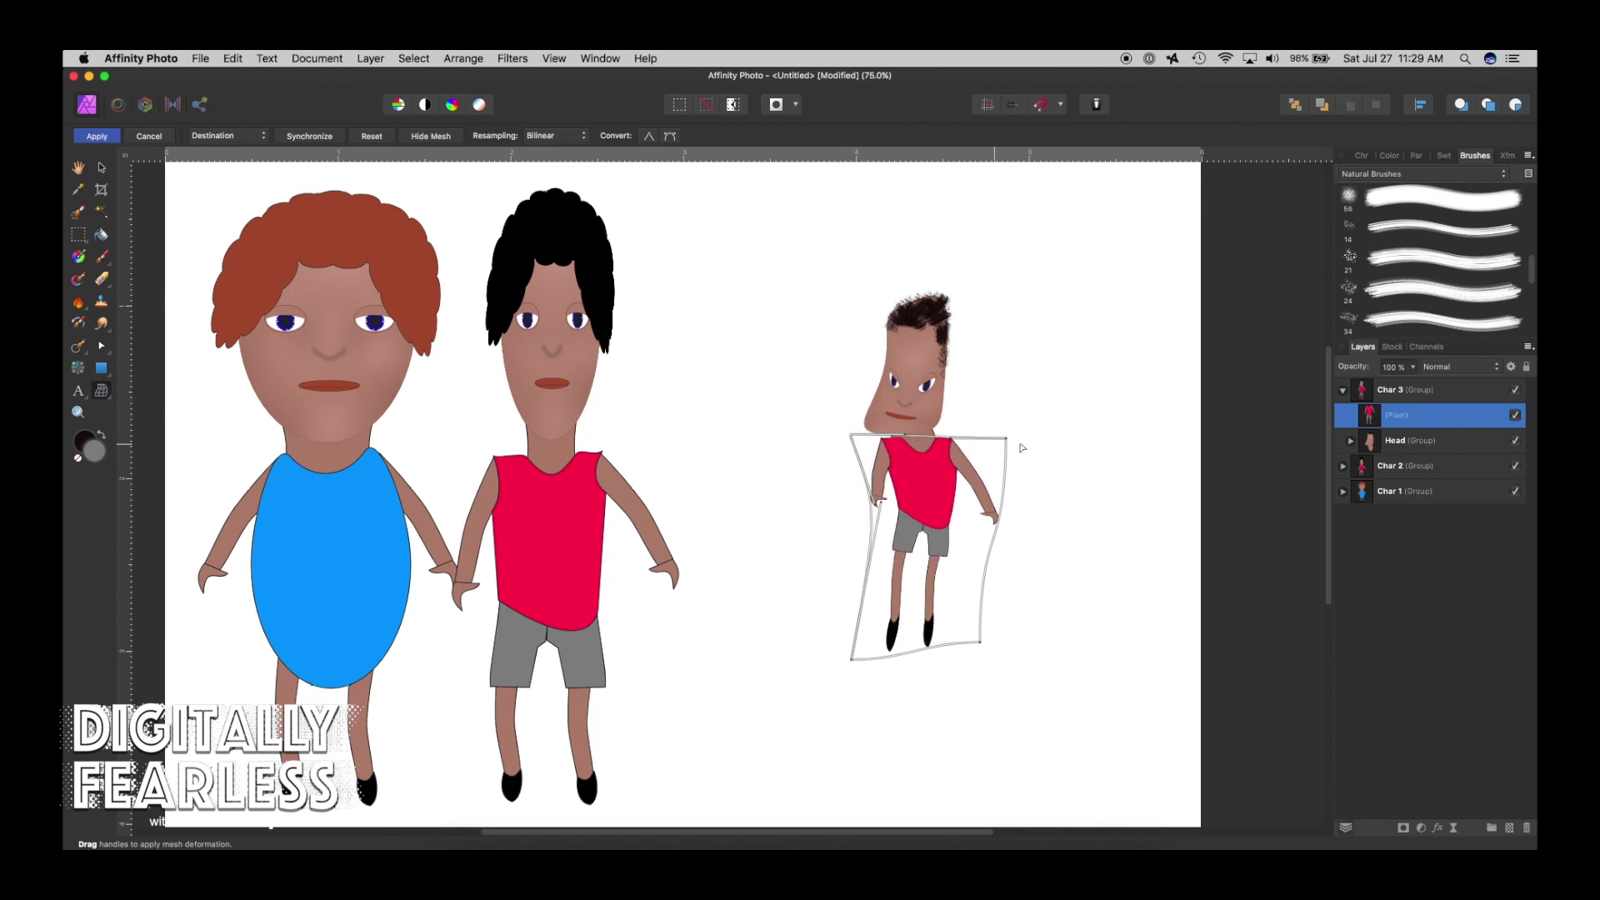
pyautogui.moveTo(1005, 439); pyautogui.dragTo(996, 425)
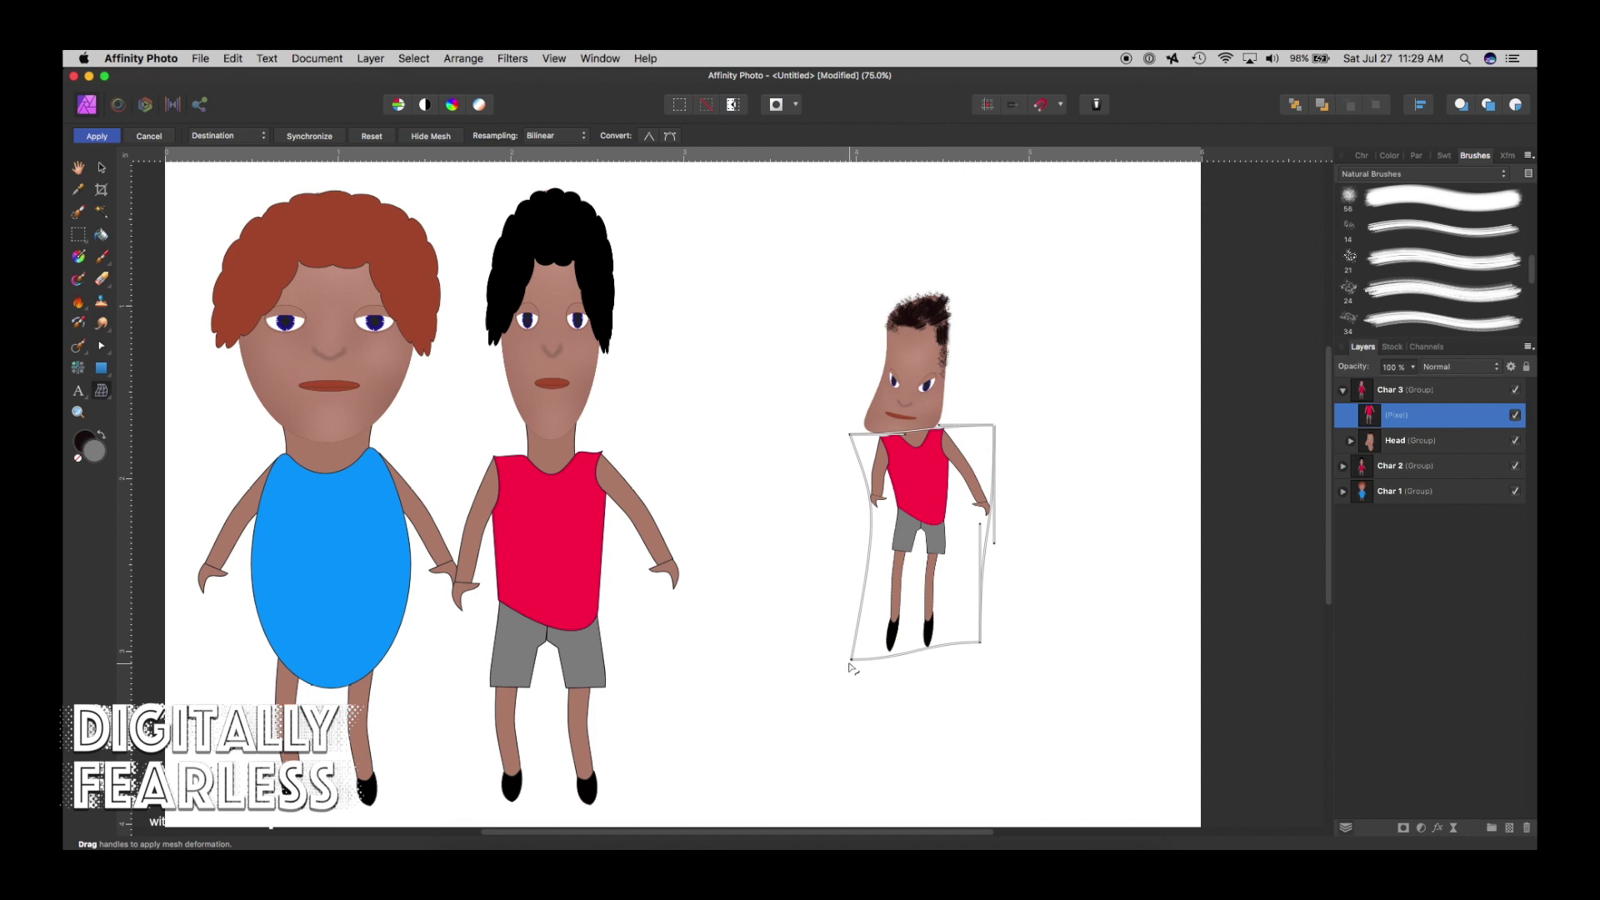
pyautogui.moveTo(851, 660); pyautogui.dragTo(837, 671)
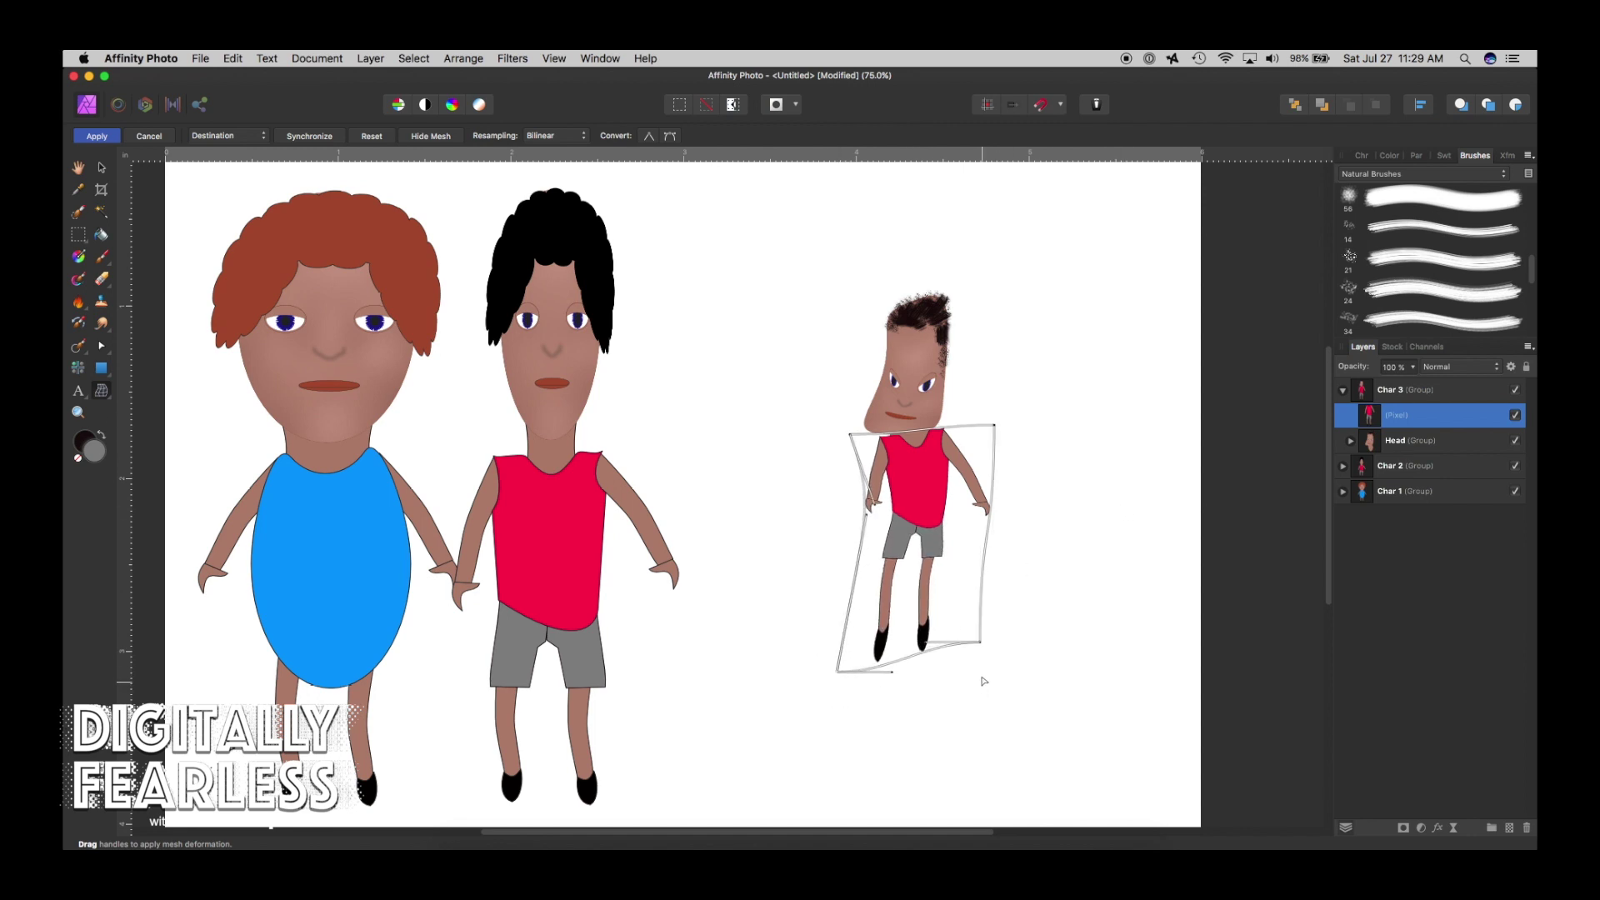
pyautogui.moveTo(977, 646); pyautogui.dragTo(980, 643)
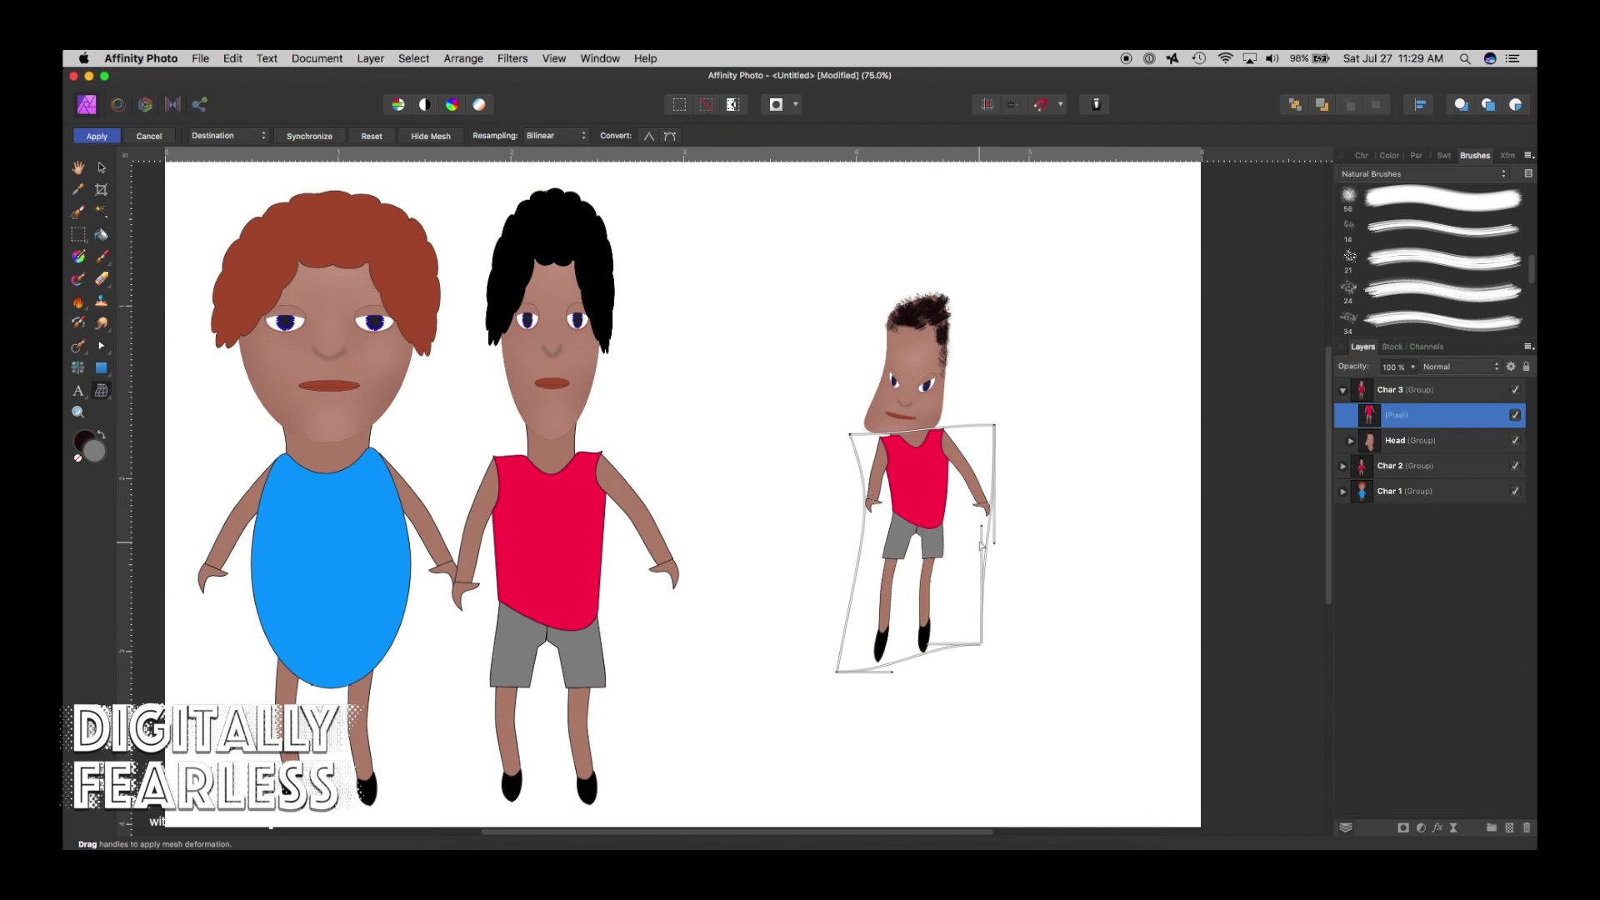
pyautogui.moveTo(983, 533); pyautogui.dragTo(992, 596)
pyautogui.click(984, 550)
pyautogui.moveTo(984, 529); pyautogui.dragTo(997, 583)
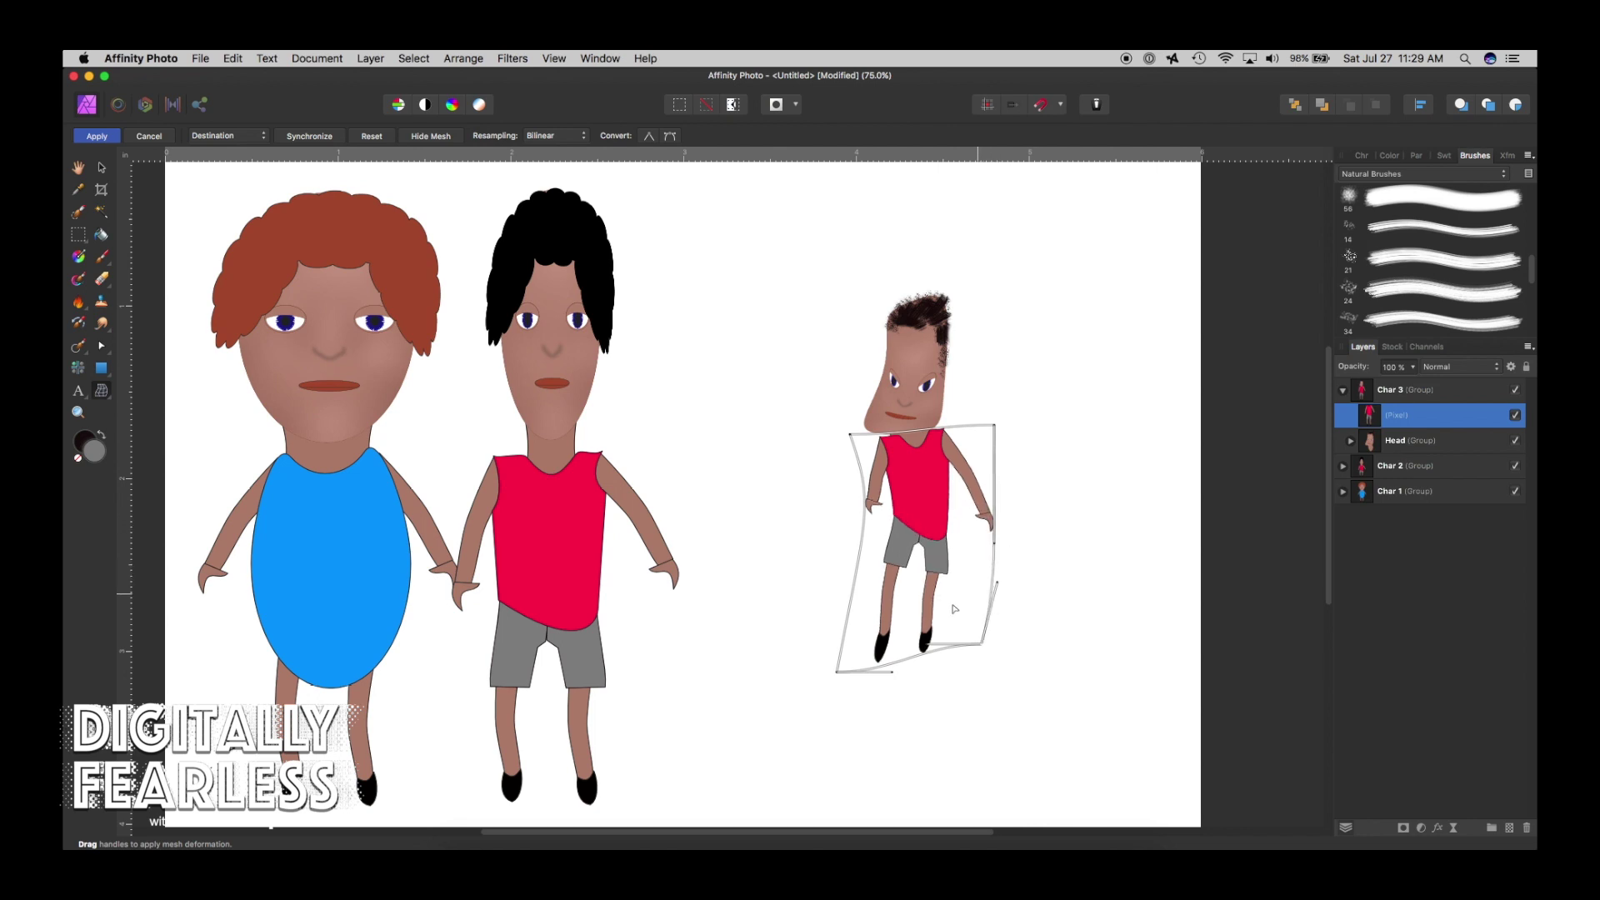
pyautogui.click(866, 570)
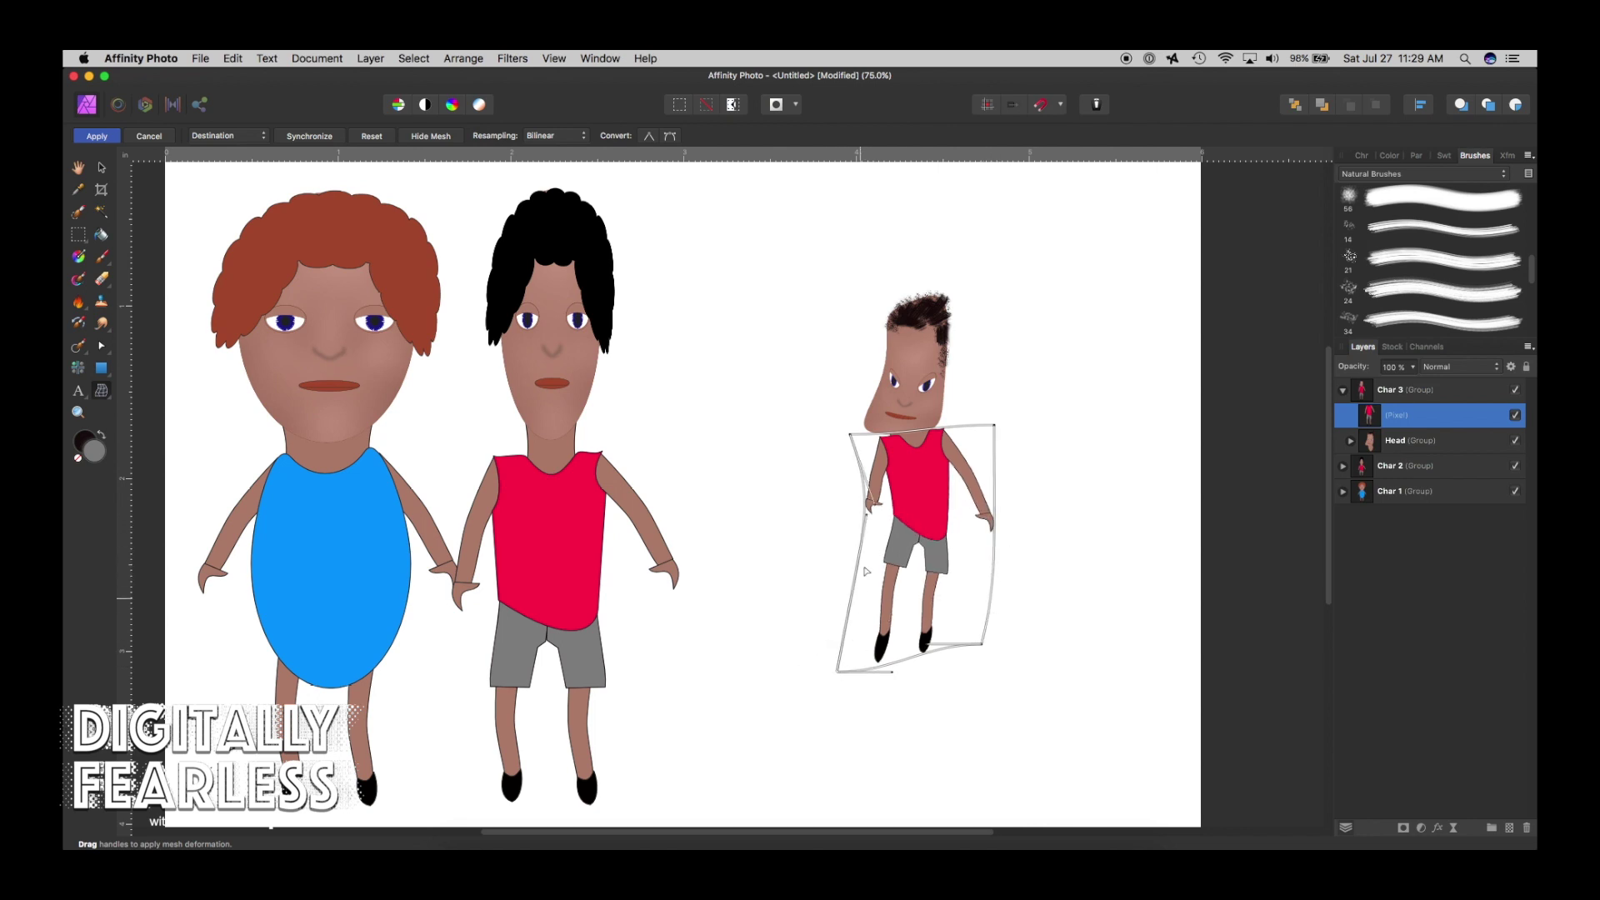
pyautogui.moveTo(867, 518); pyautogui.dragTo(836, 543)
# Apply the warp, then copy the red shirt, flood-selected at 3% tolerance, onto its own layer.
pyautogui.press('h')
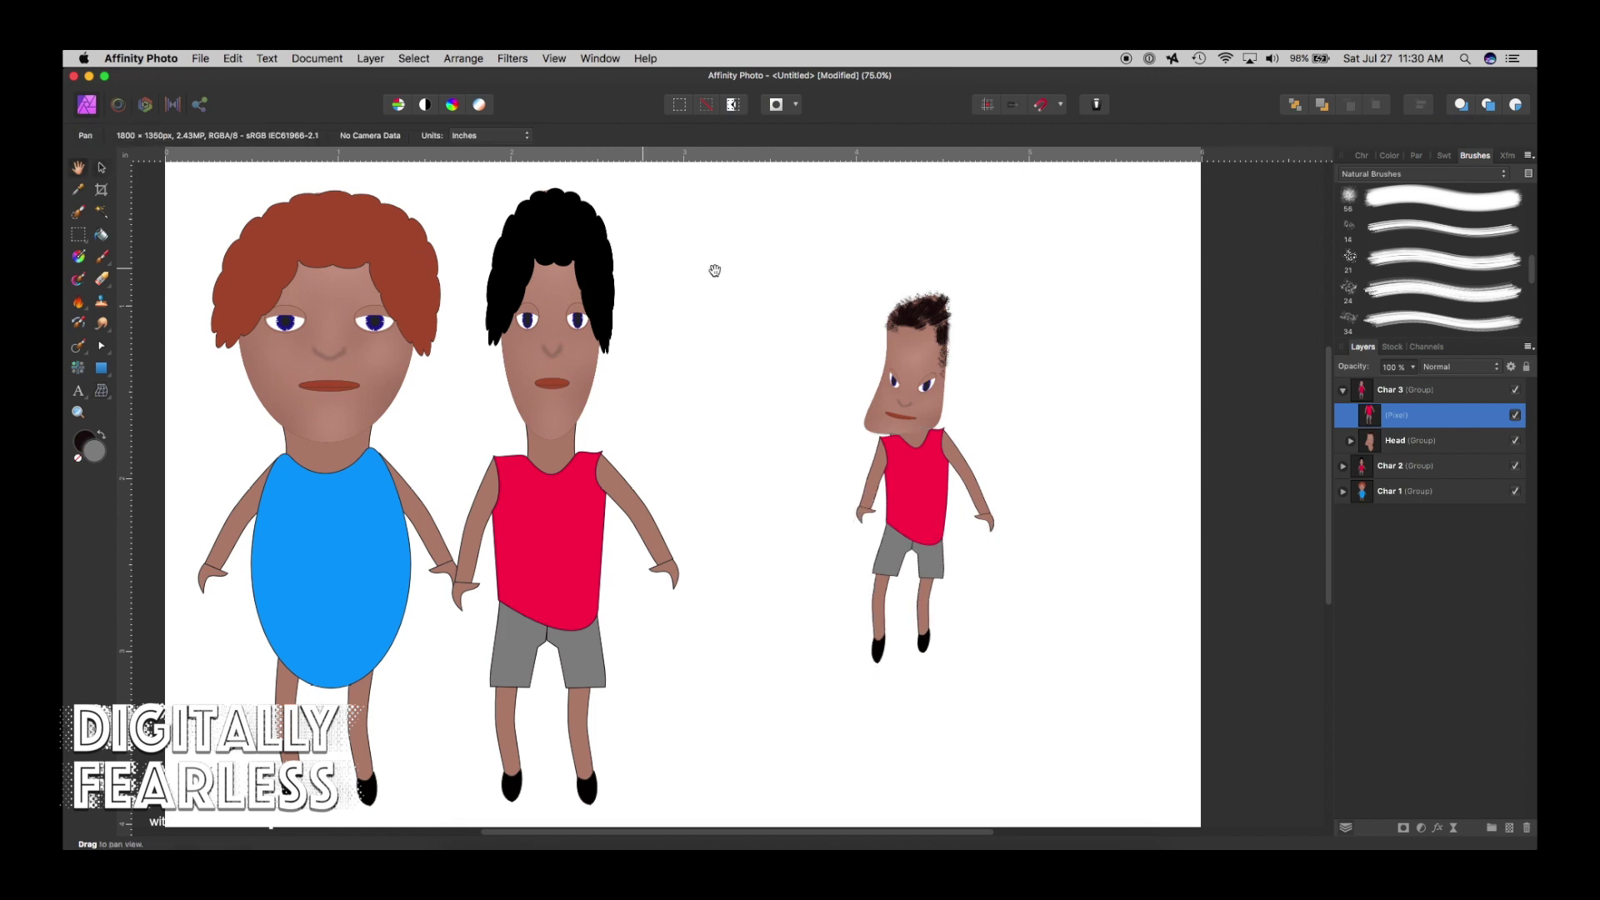
pyautogui.click(102, 167)
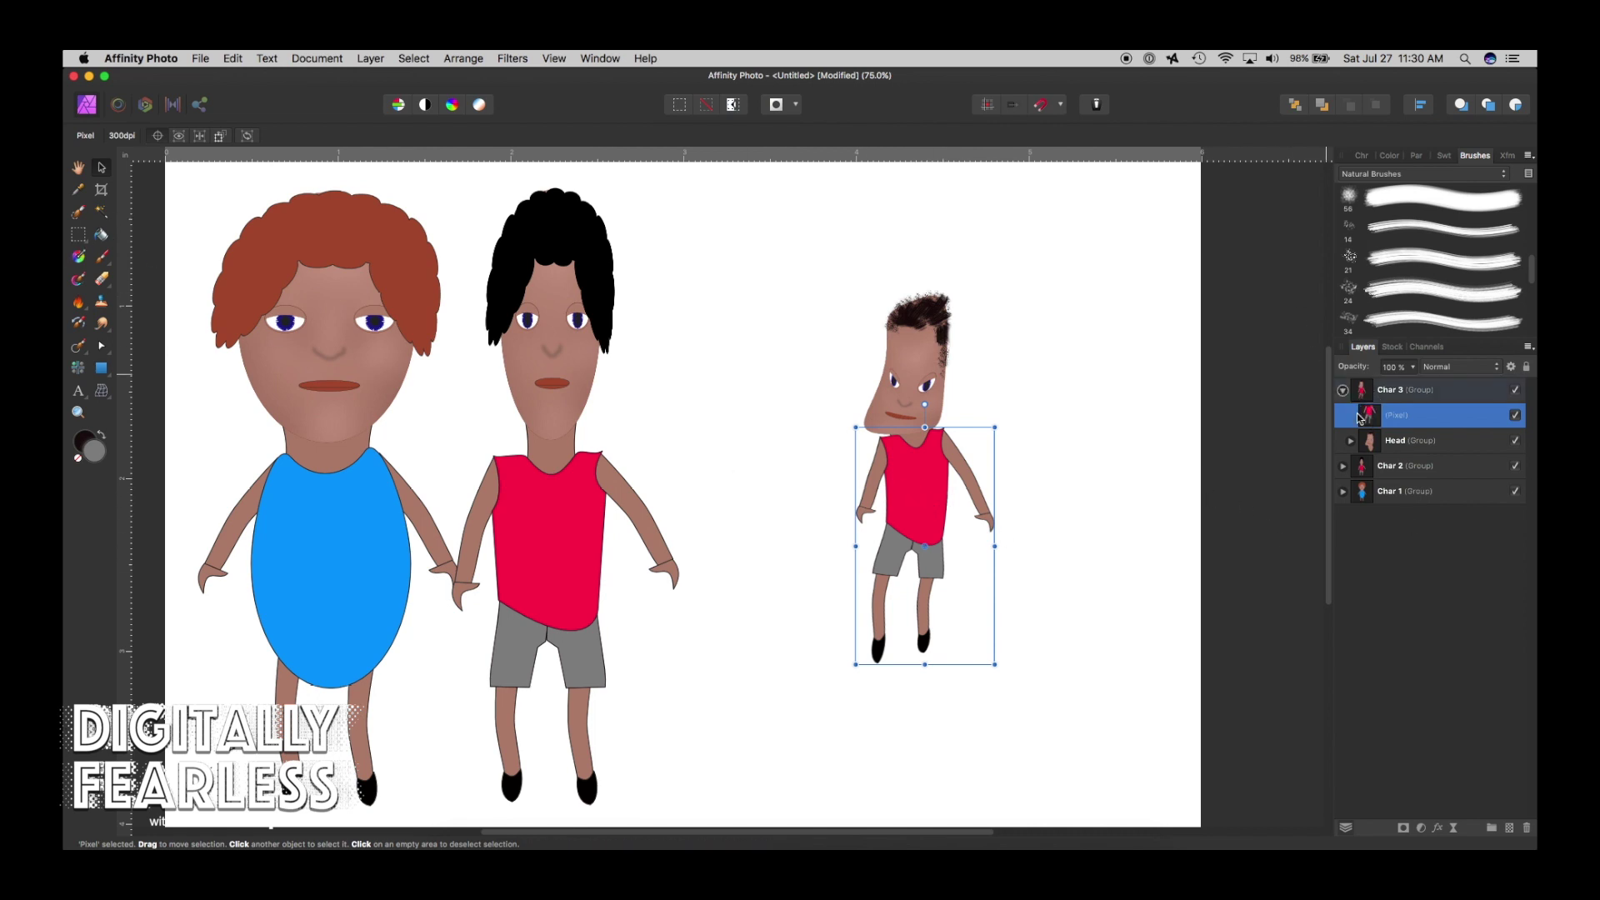
pyautogui.click(101, 212)
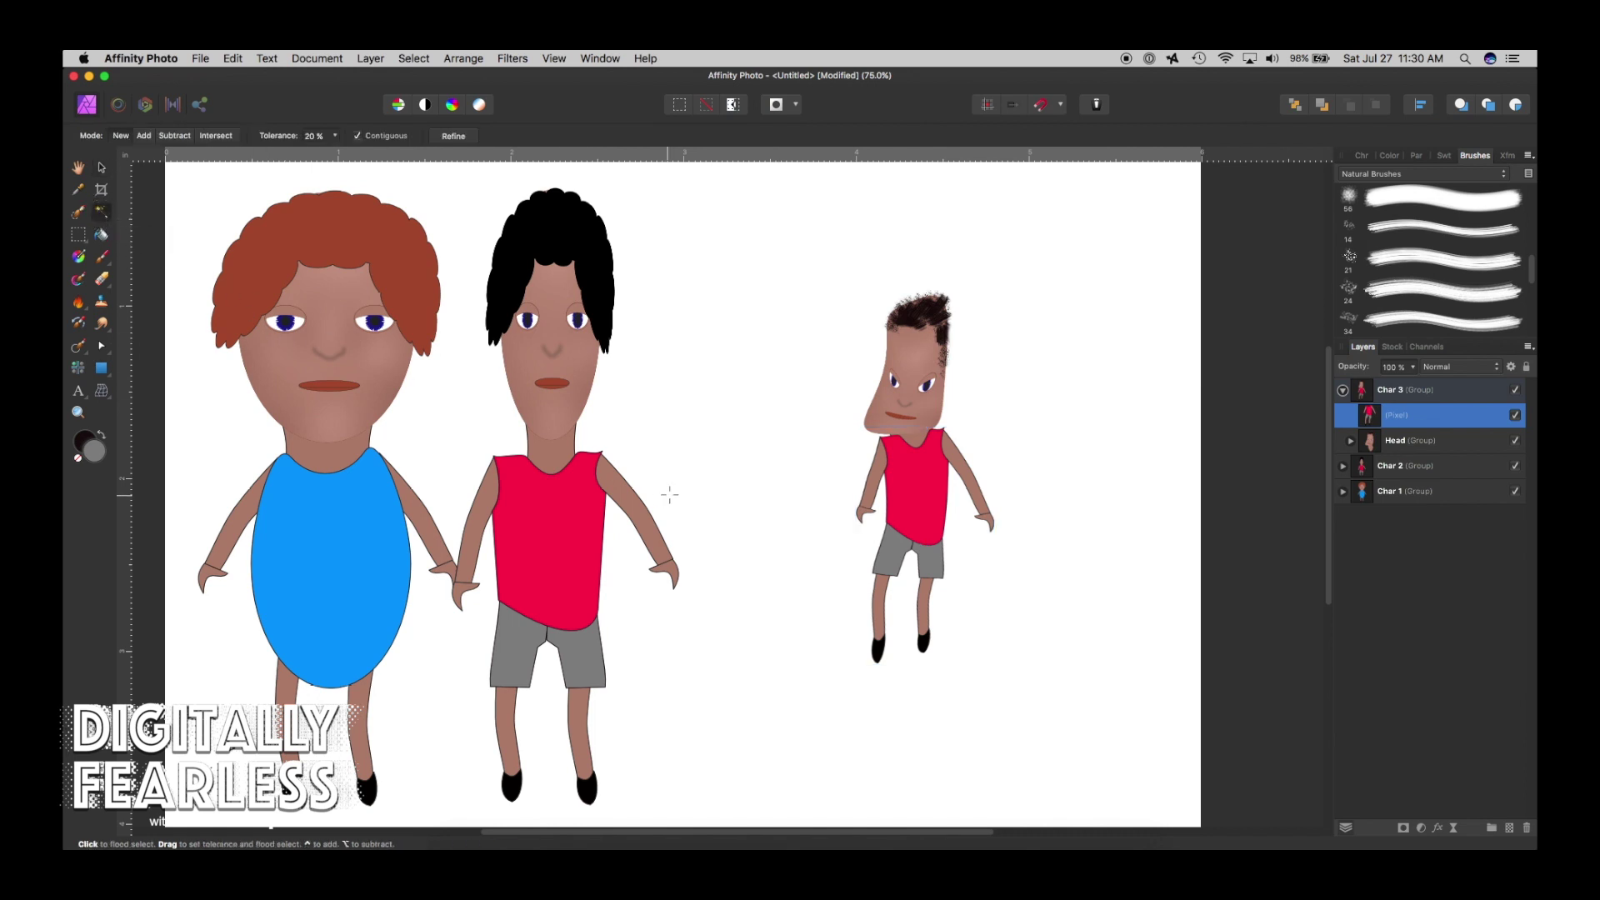
pyautogui.click(897, 464)
pyautogui.moveTo(896, 464); pyautogui.dragTo(898, 465)
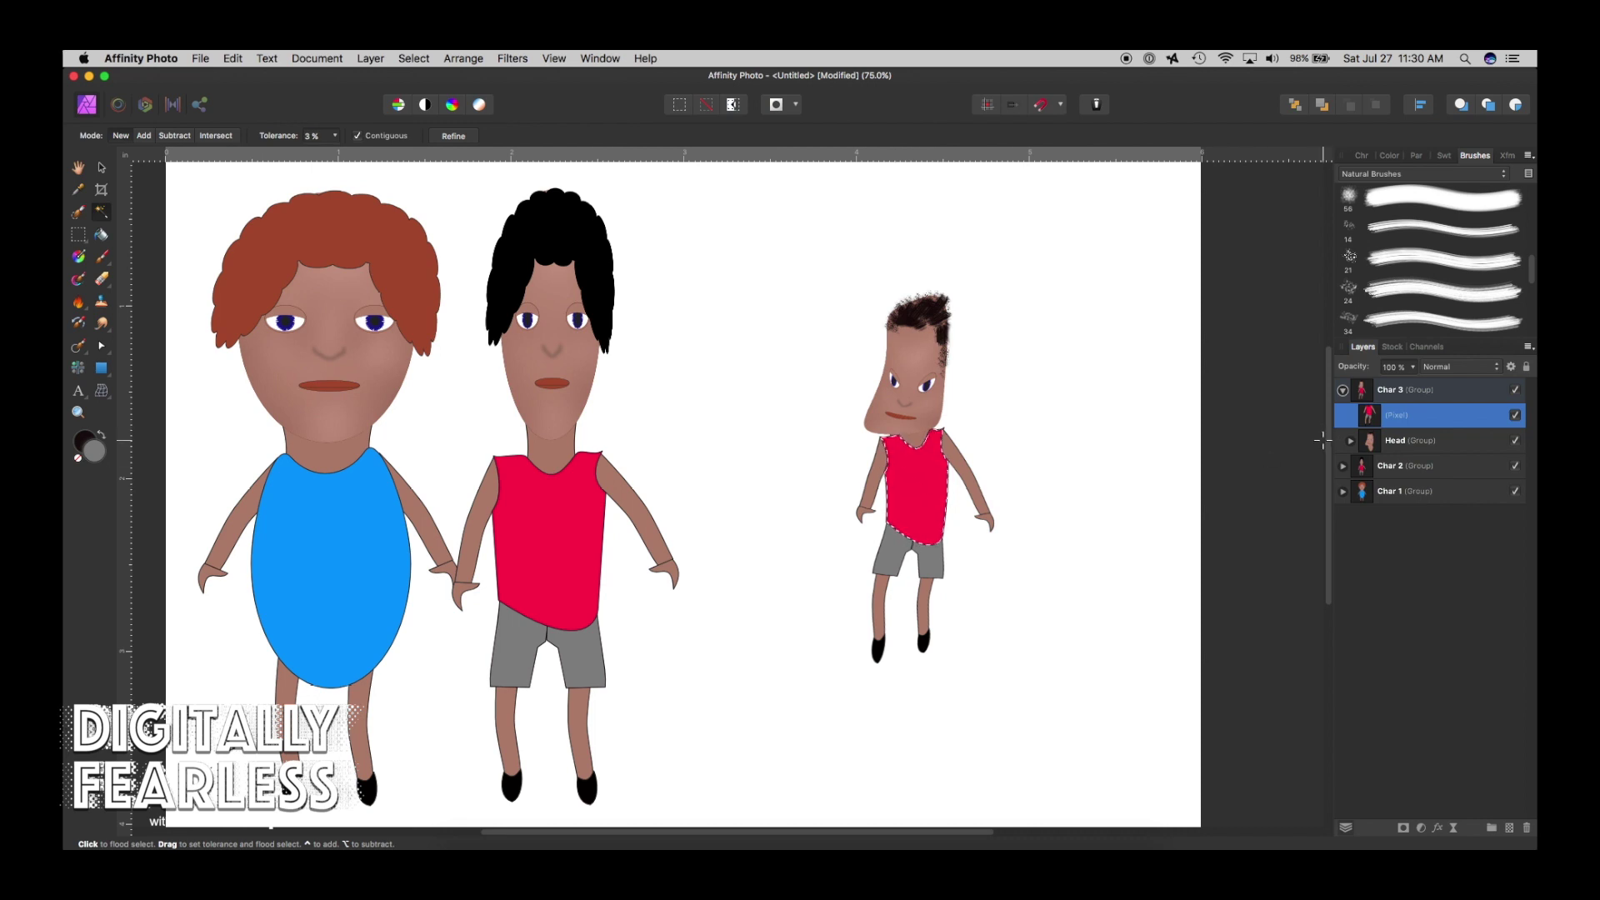
pyautogui.press('super+shift+n')
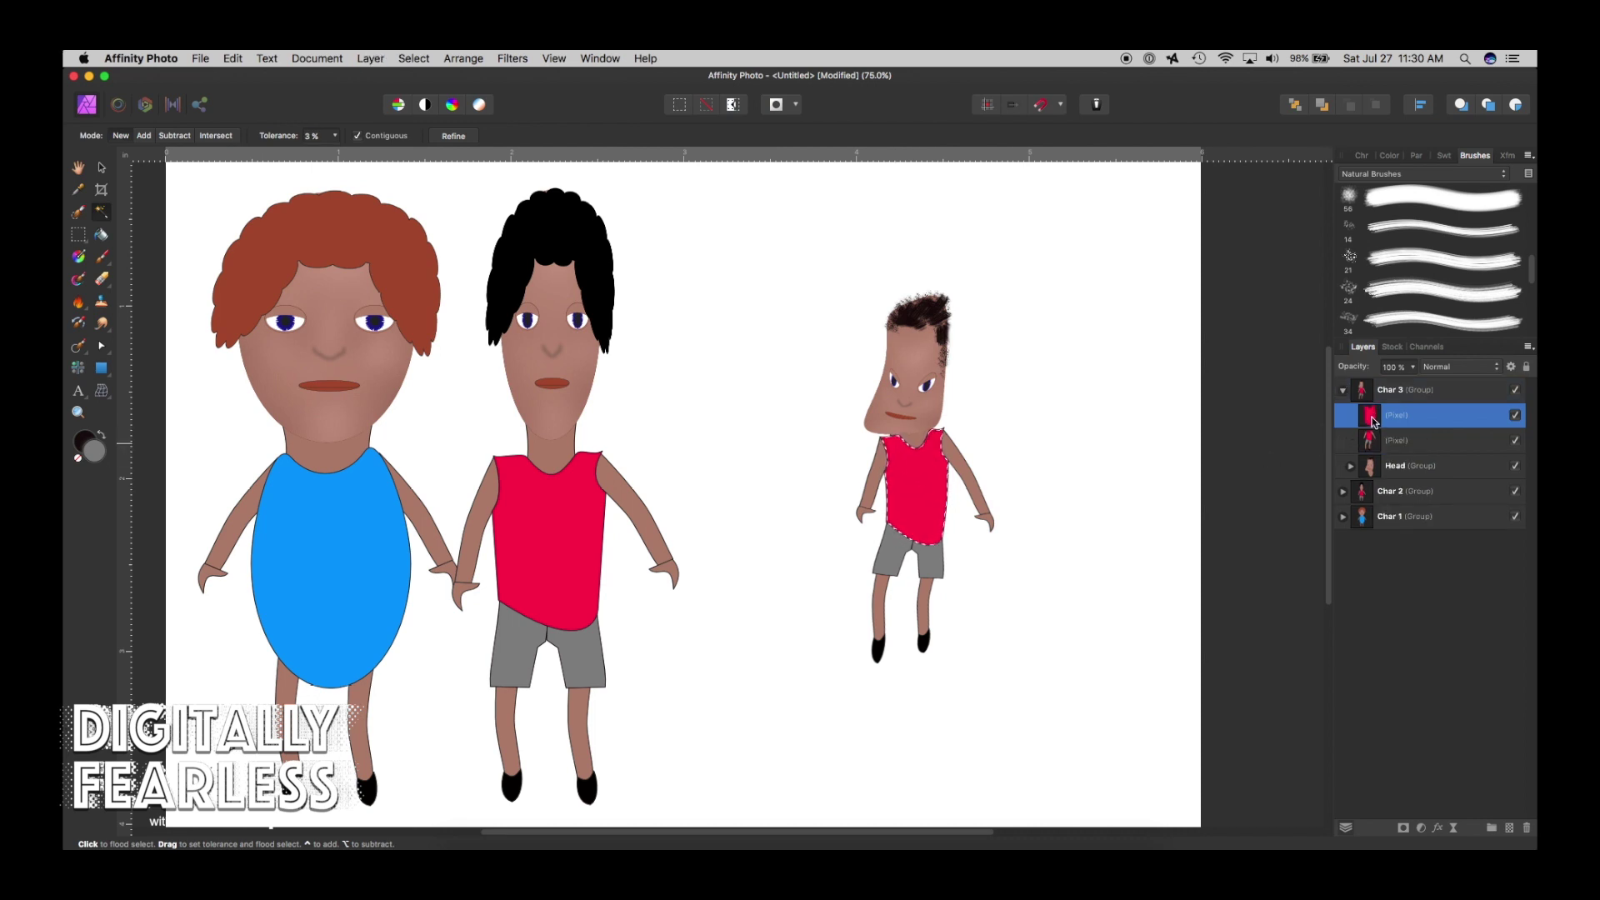
pyautogui.click(1434, 825)
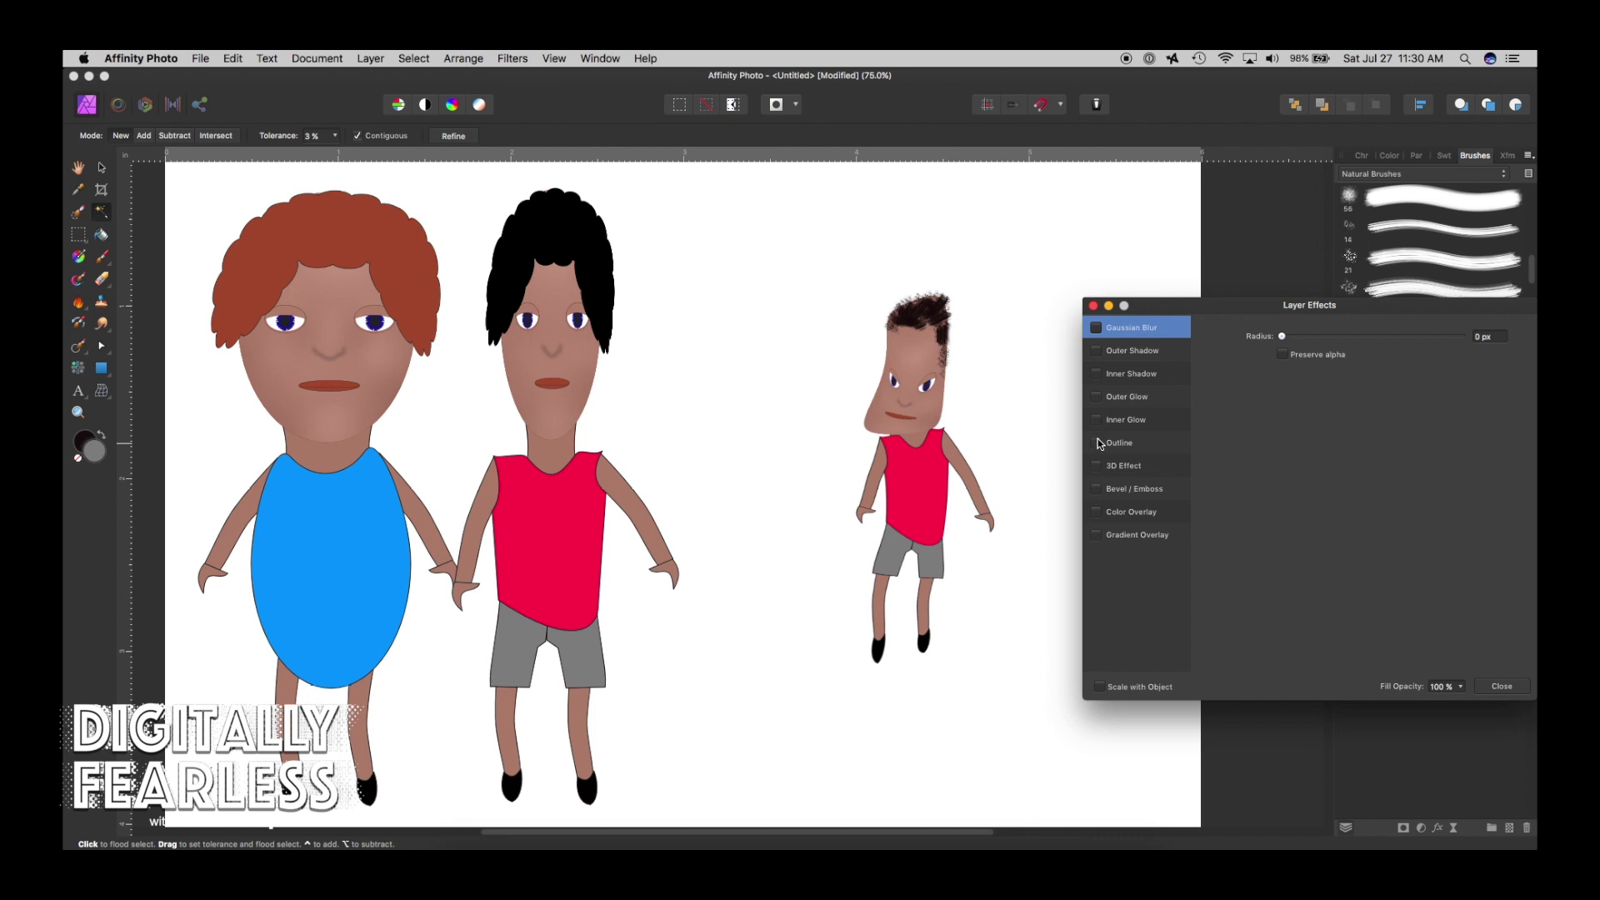
# Add a dark navy blue colour overlay to the shirt layer.
pyautogui.click(1096, 511)
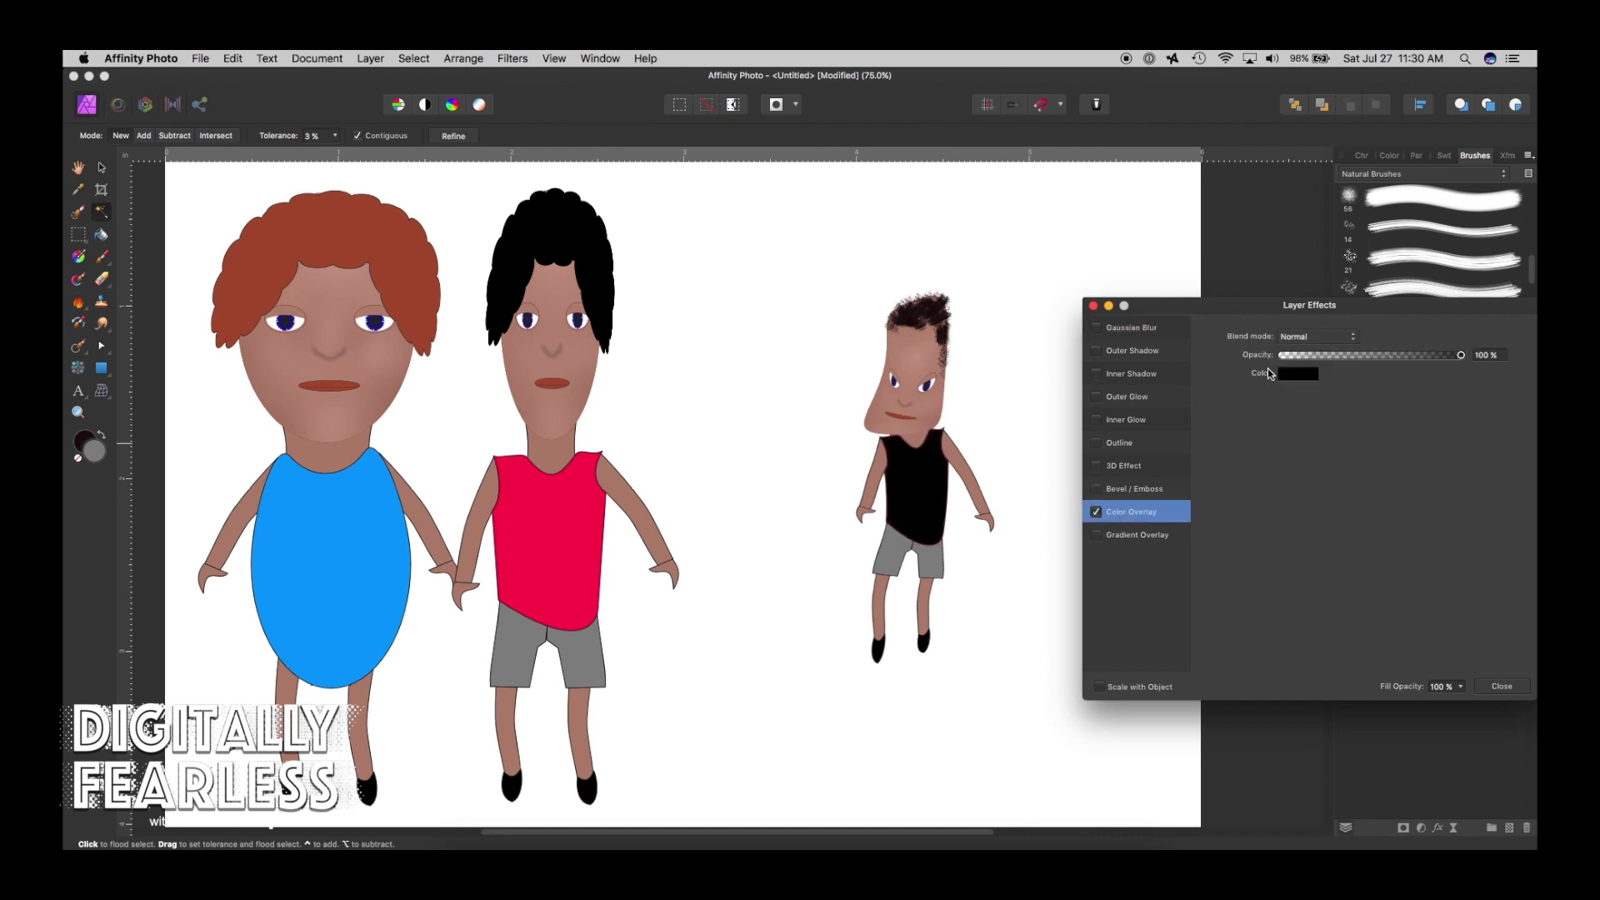
pyautogui.click(1292, 375)
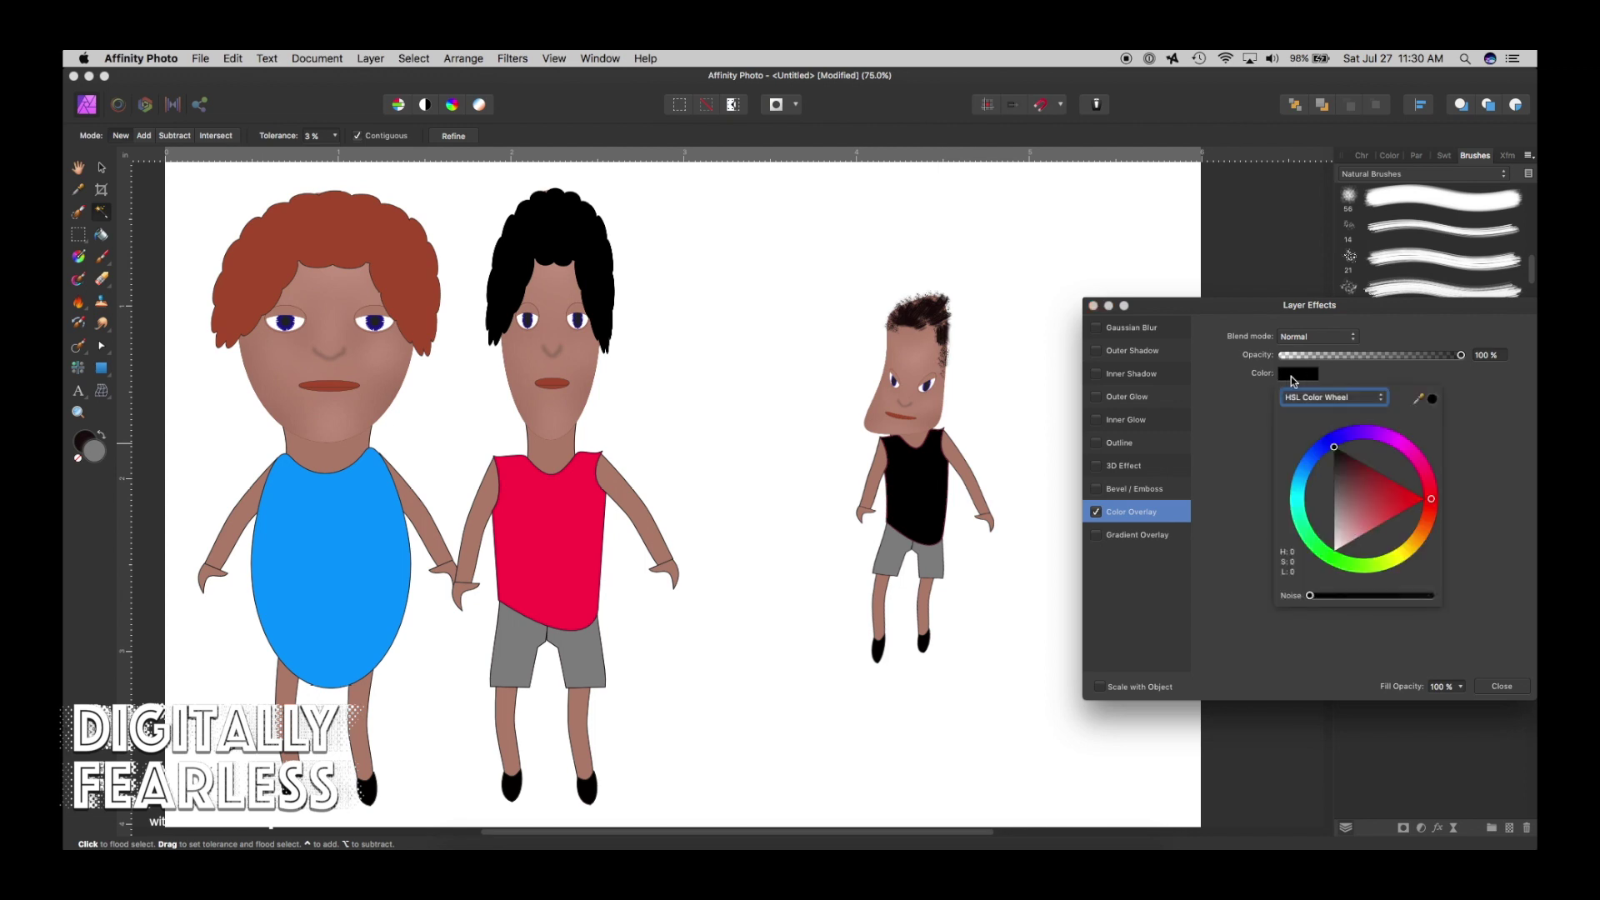
pyautogui.click(1314, 458)
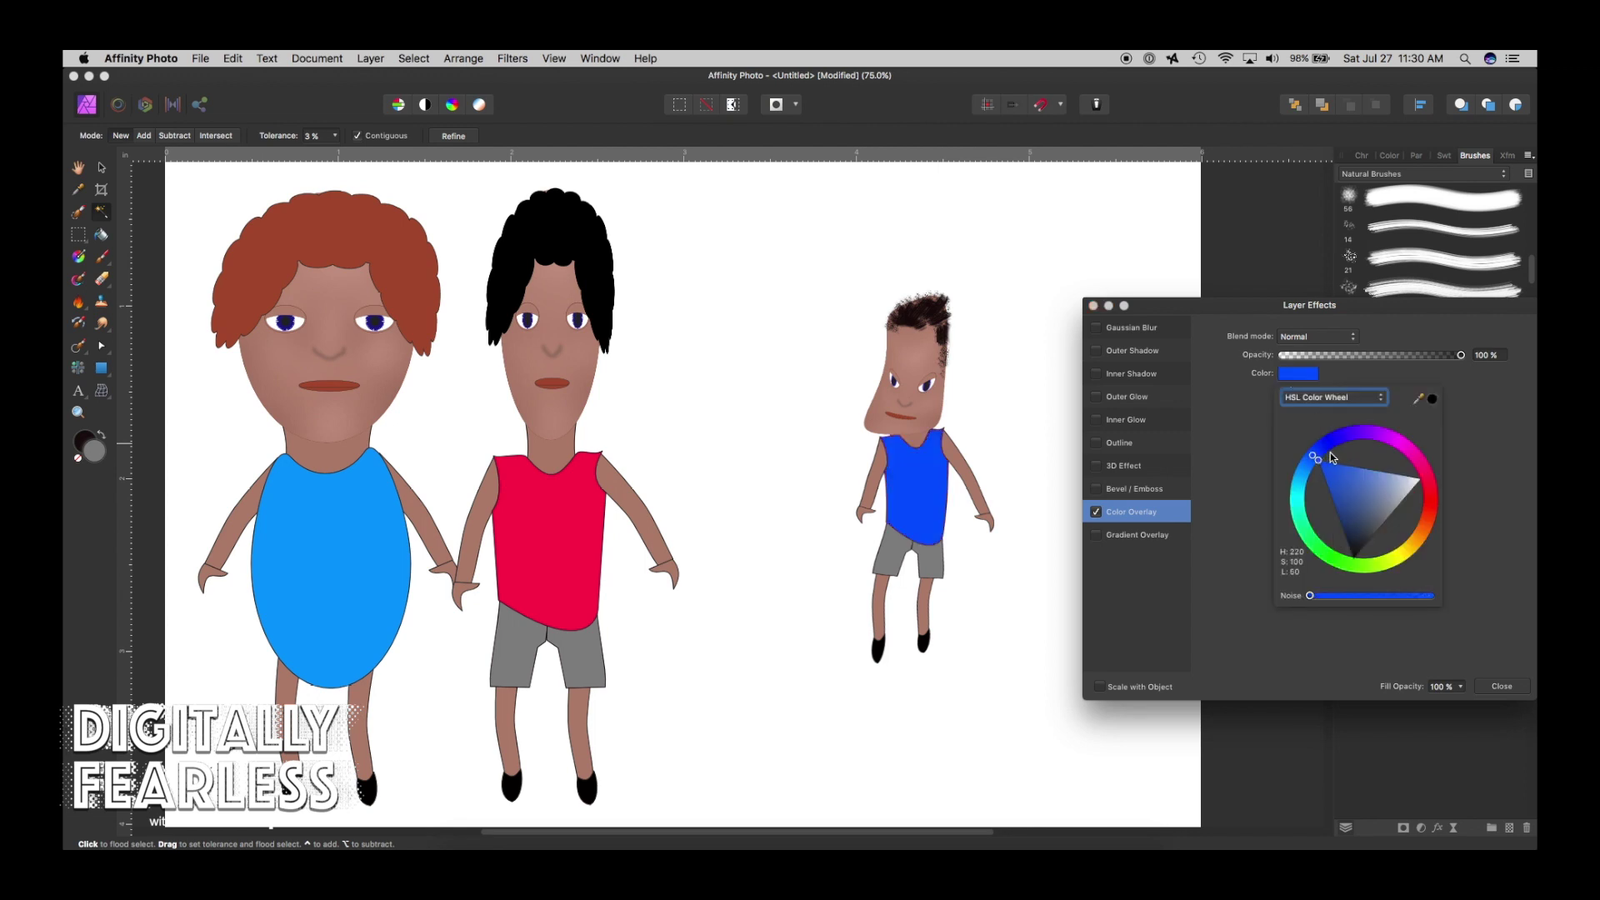
pyautogui.moveTo(1378, 502); pyautogui.dragTo(1306, 505)
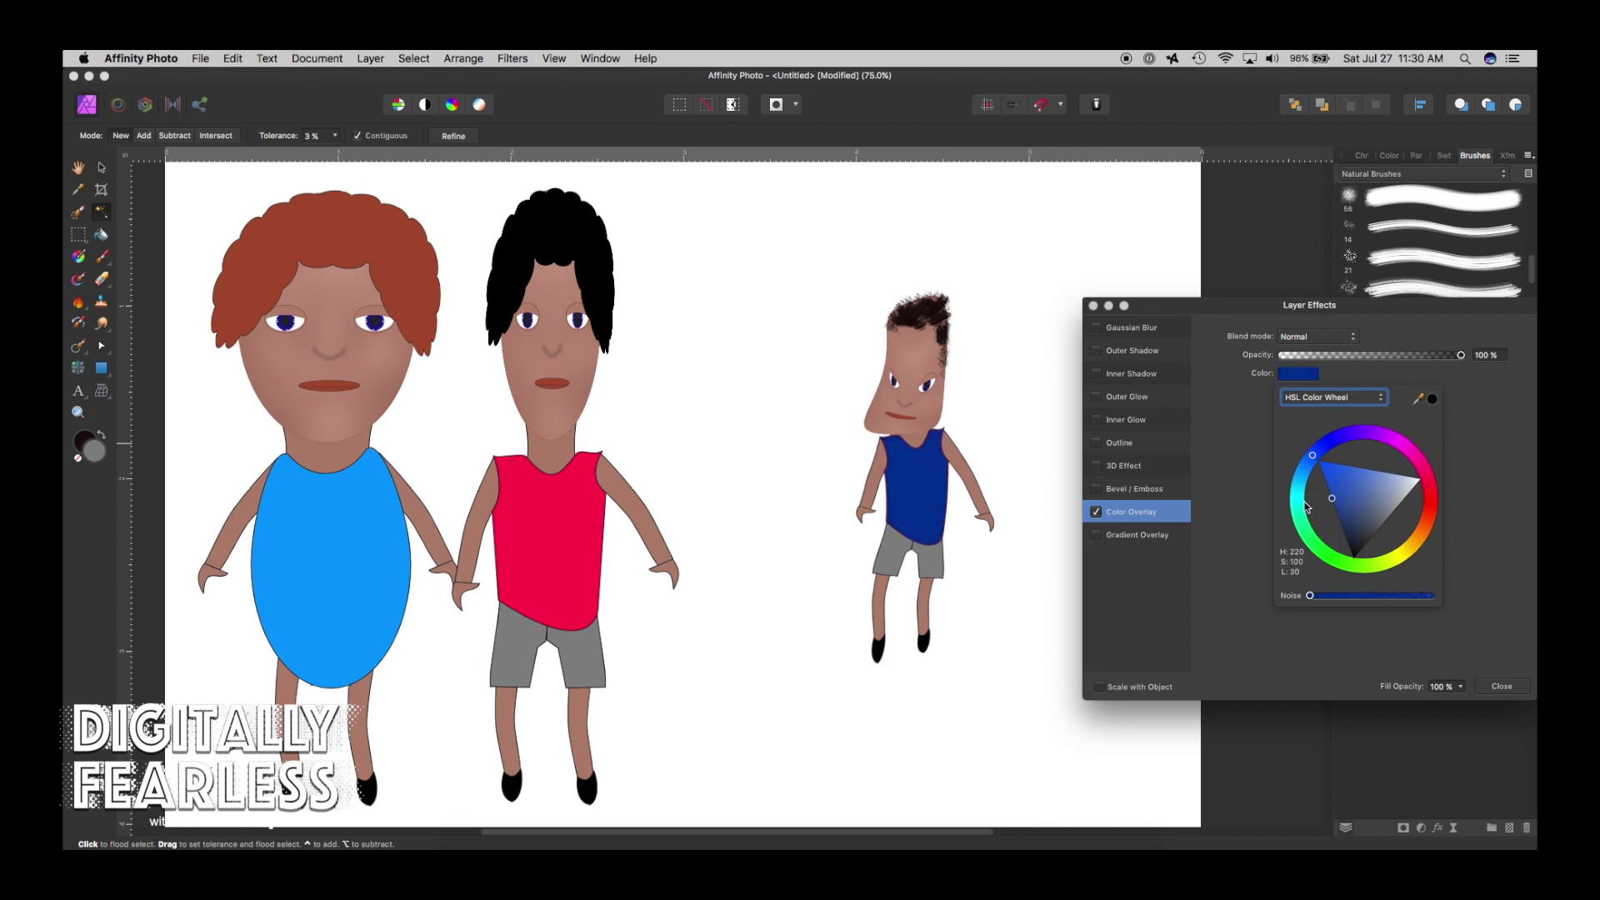
pyautogui.click(1209, 401)
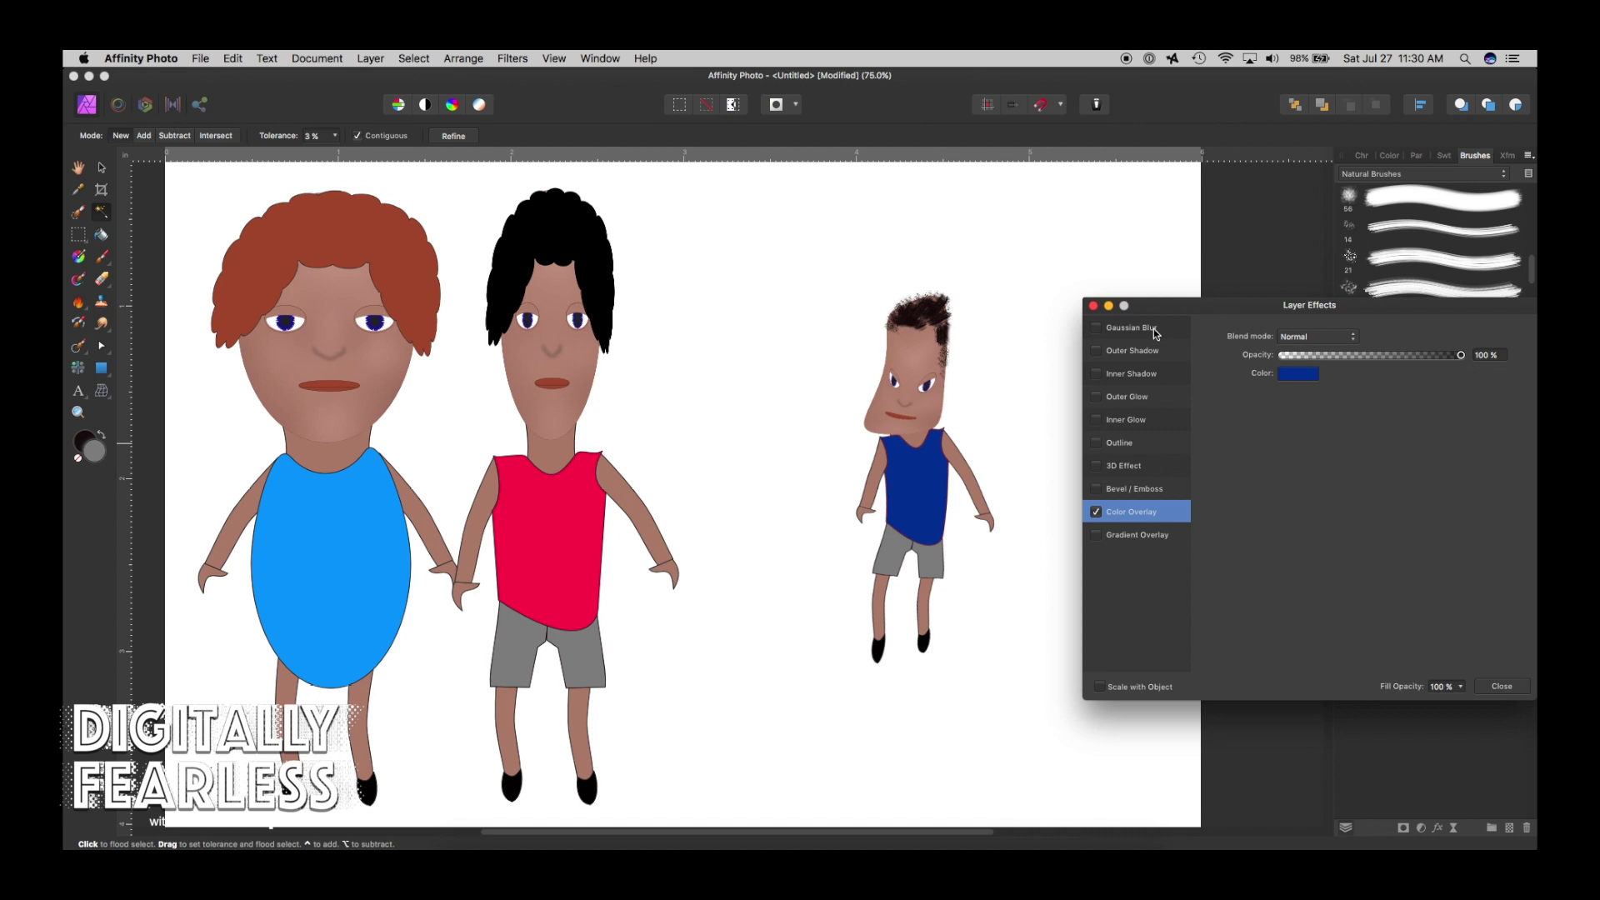
# Zoom in on the shirt and give it a 0.8 px black outline.
pyautogui.click(76, 412)
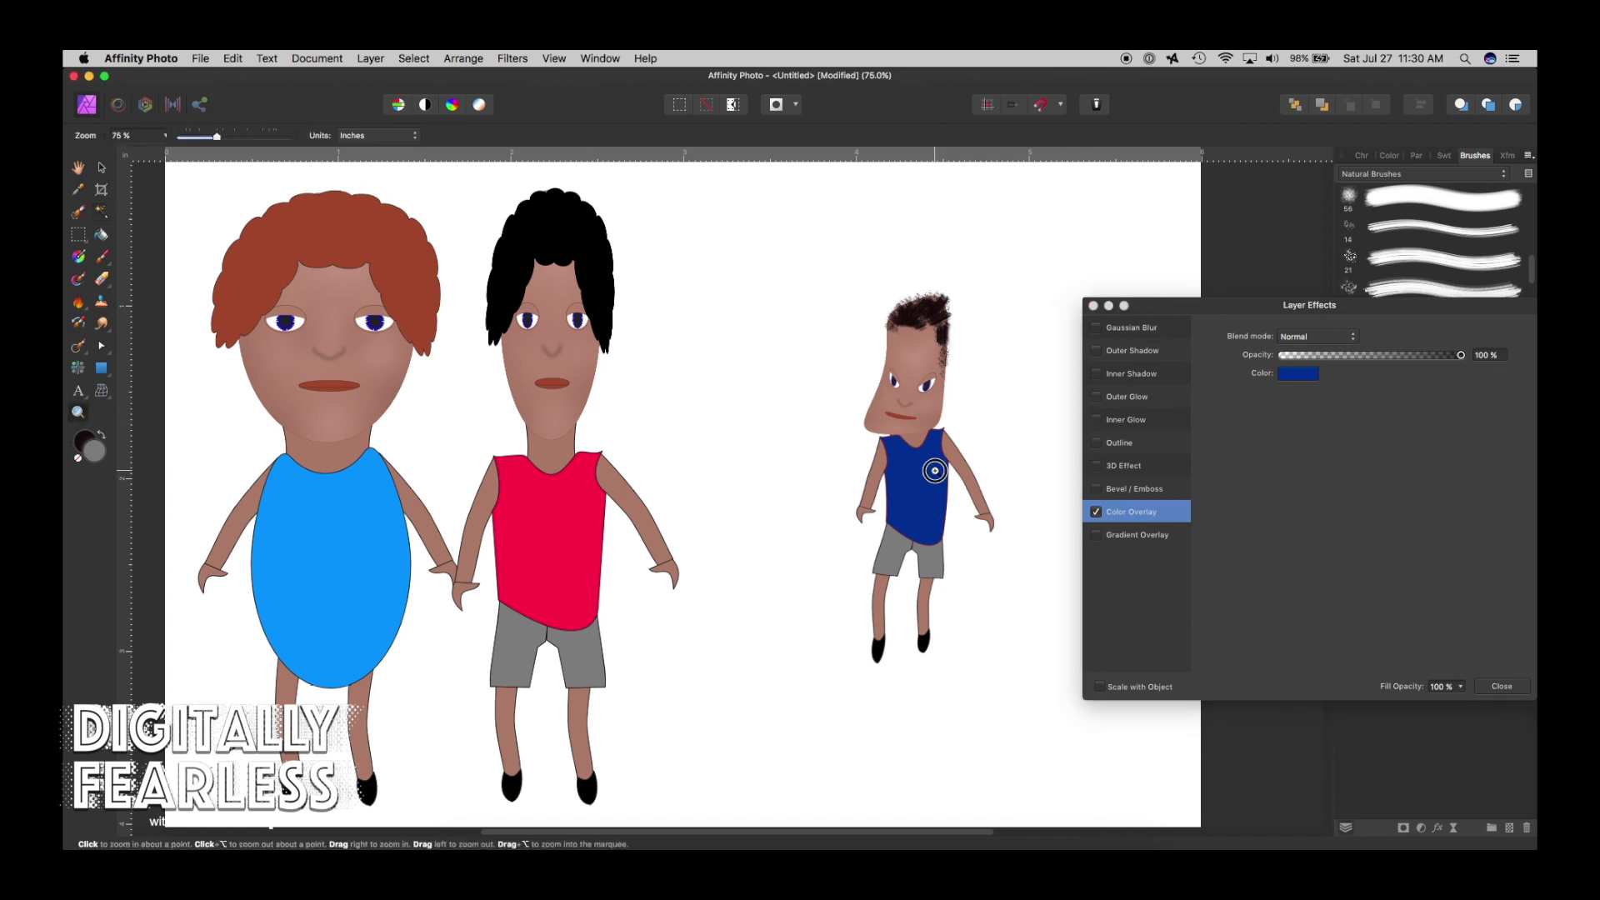
pyautogui.moveTo(925, 465); pyautogui.dragTo(940, 470)
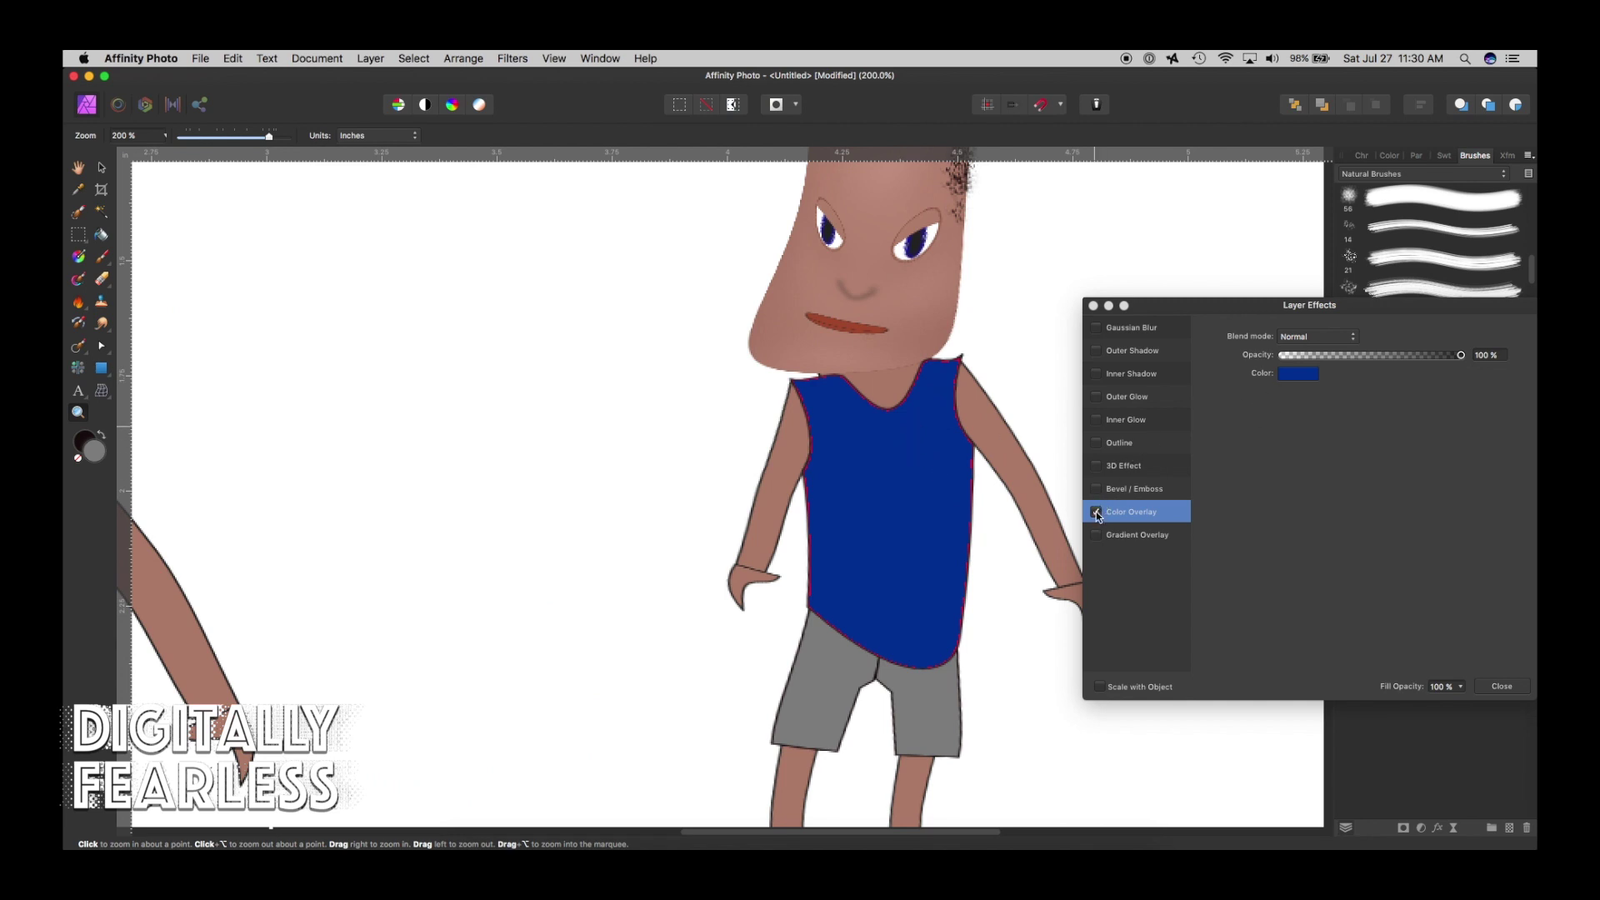
pyautogui.click(1097, 441)
pyautogui.click(1097, 443)
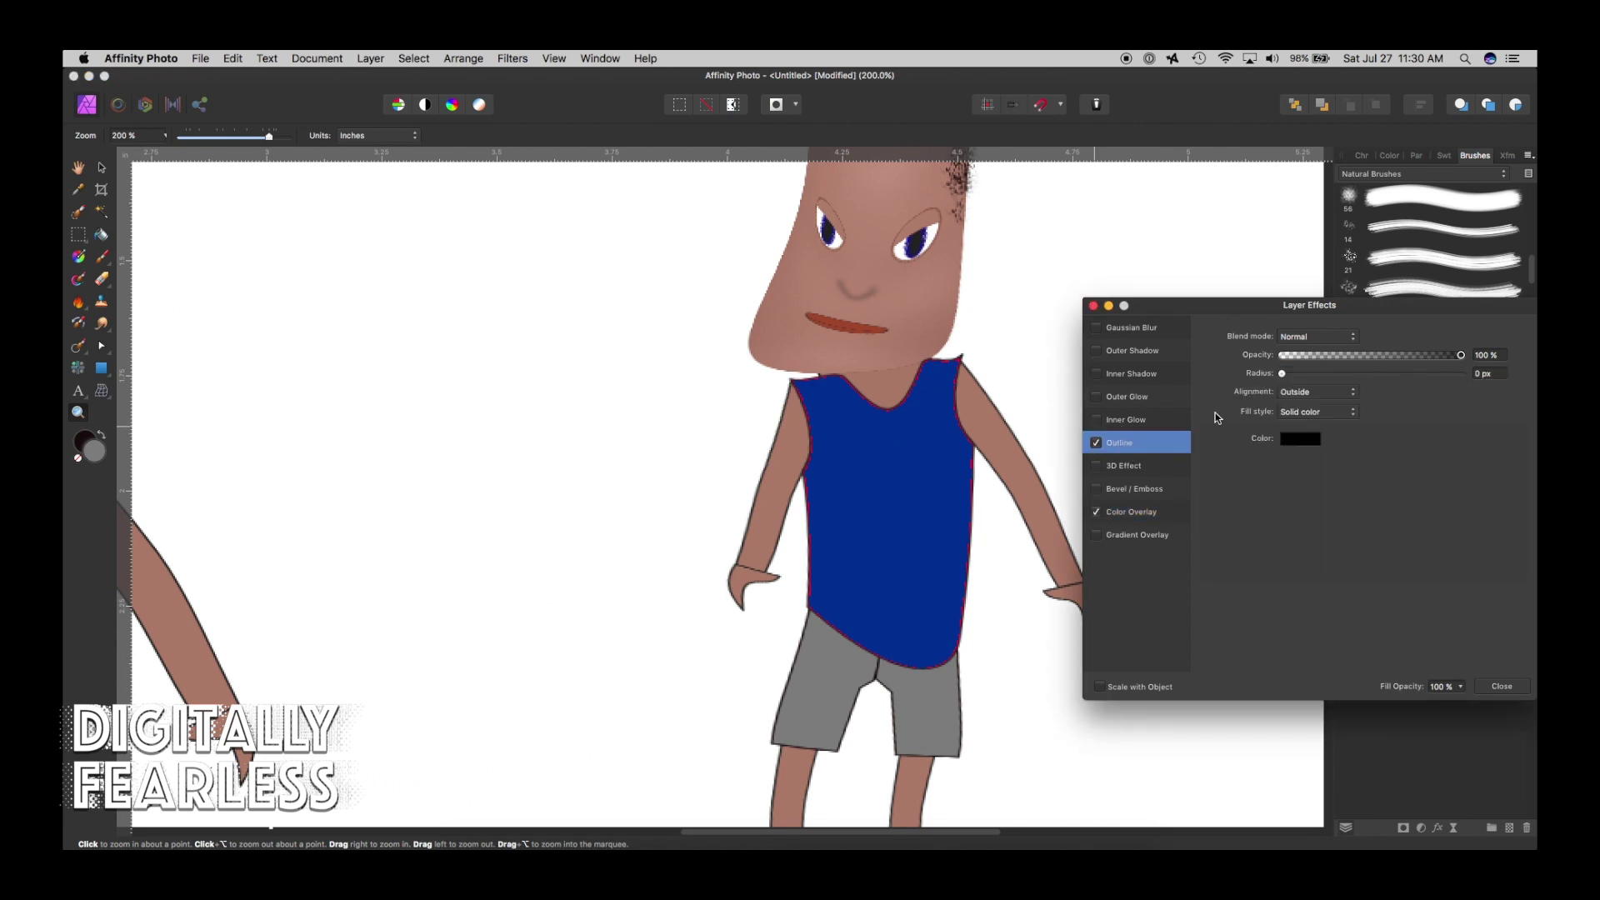
pyautogui.moveTo(1281, 374); pyautogui.dragTo(1318, 374)
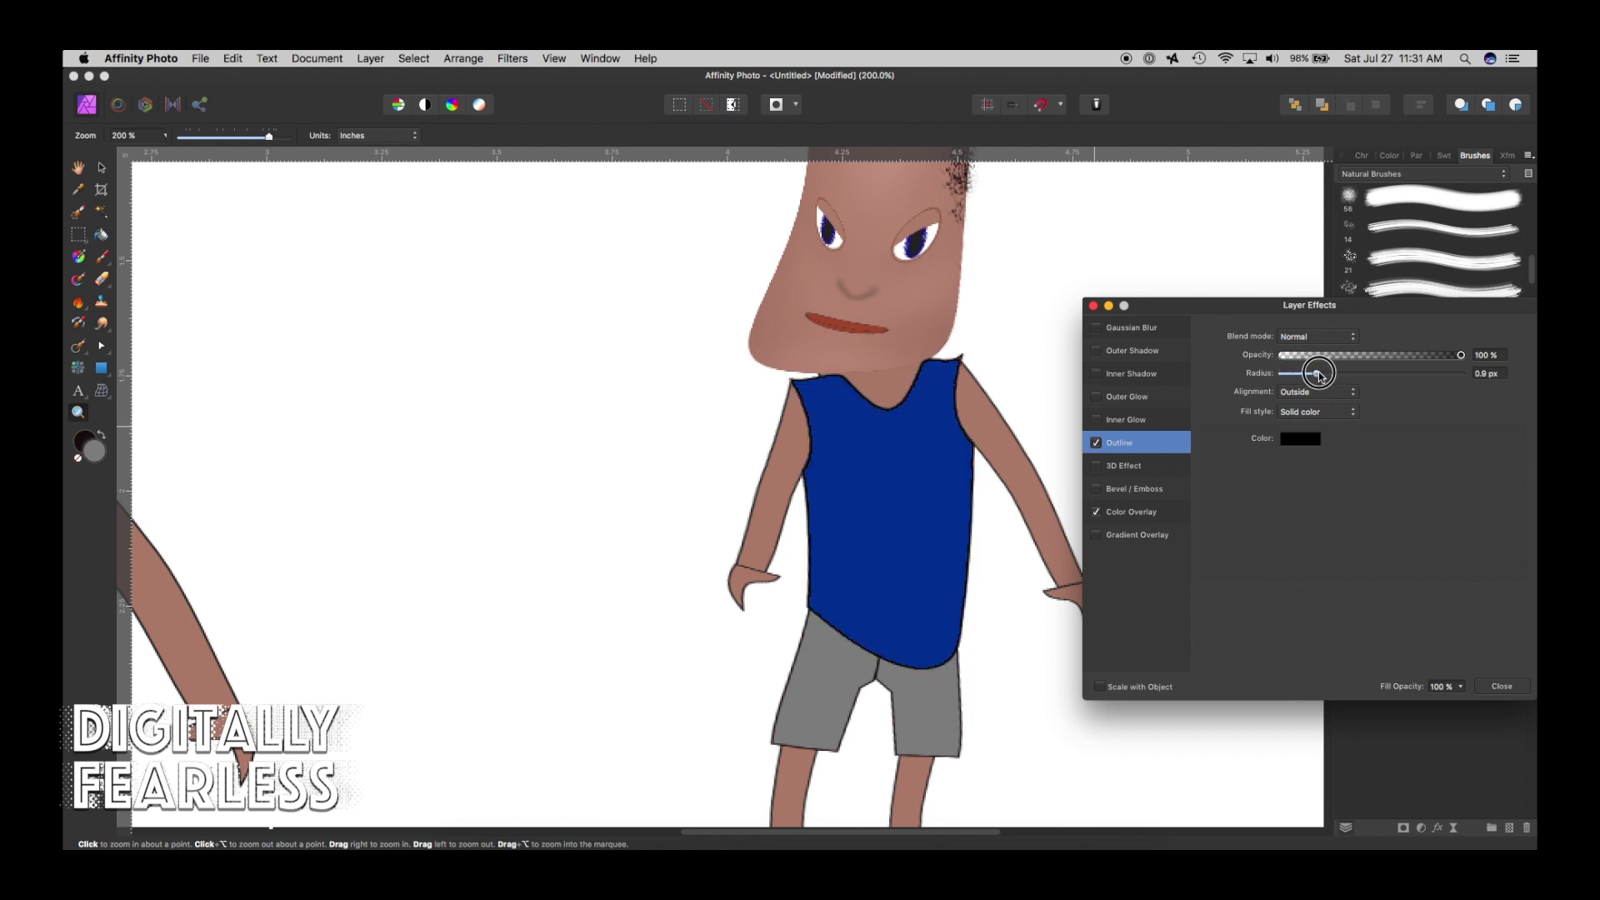
pyautogui.click(1094, 306)
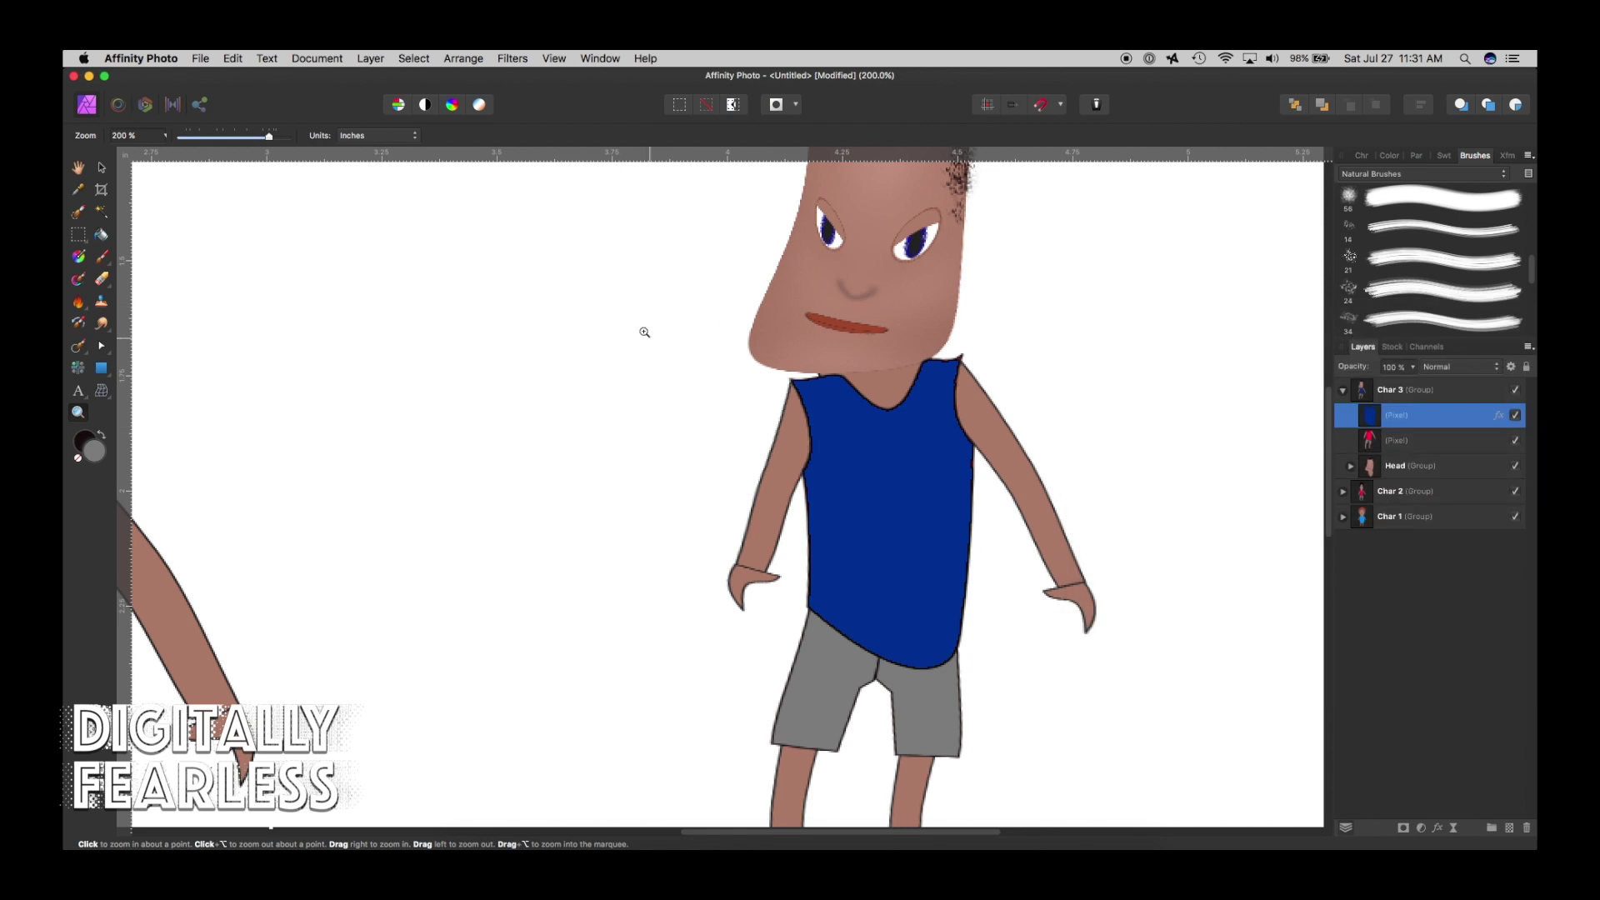
# Place the small character between the black-haired and red-haired characters, hands joined.
pyautogui.click(79, 168)
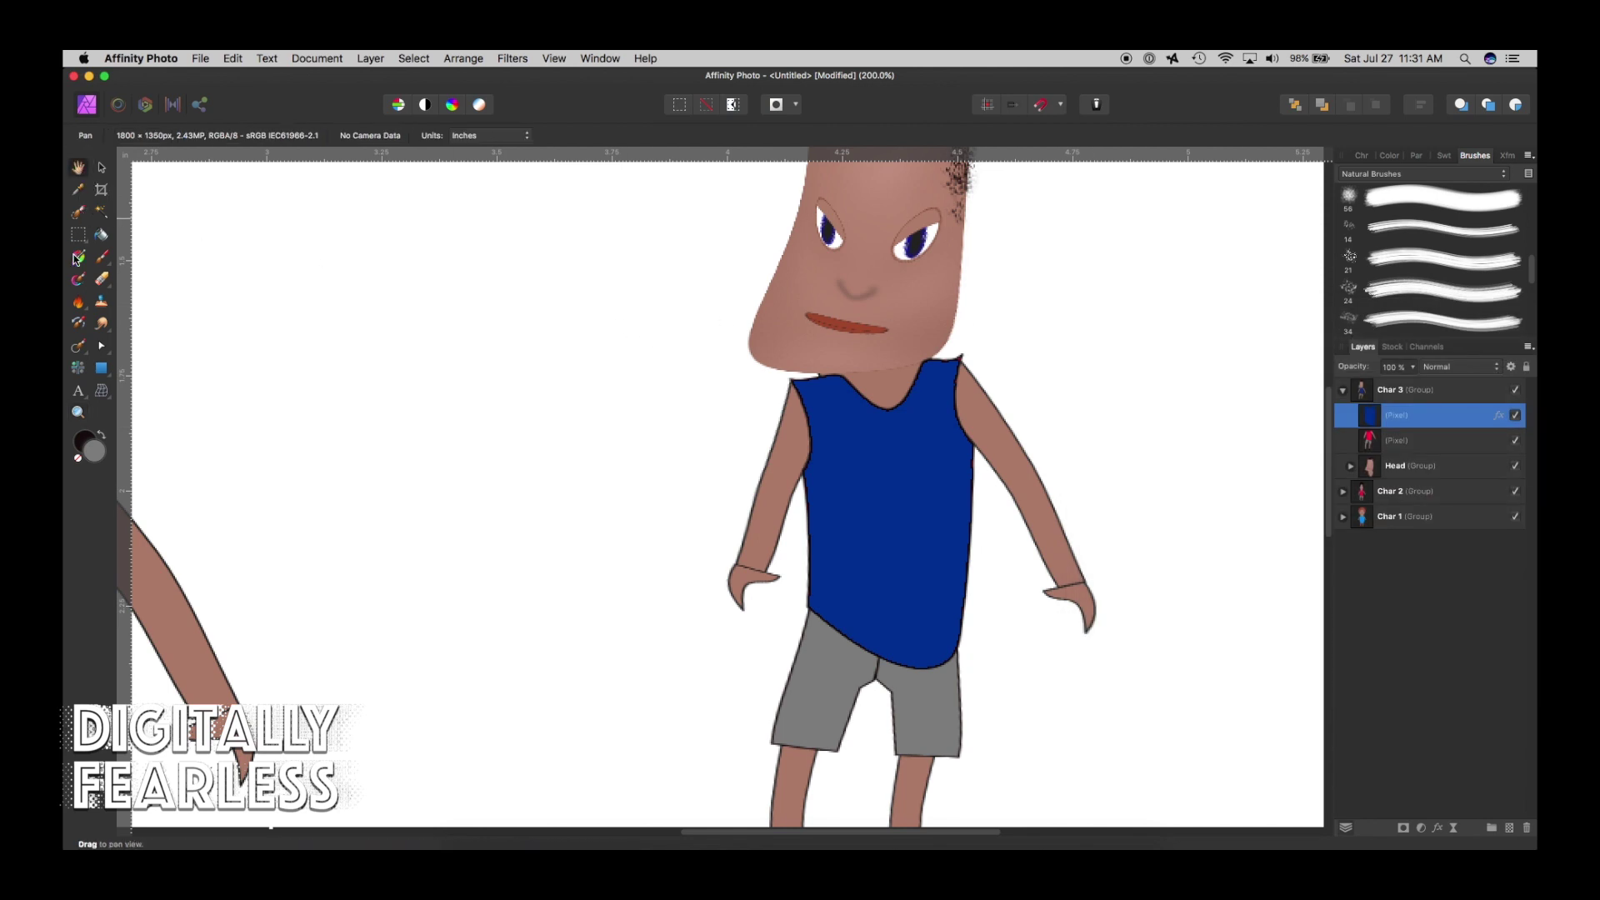
pyautogui.doubleClick(79, 168)
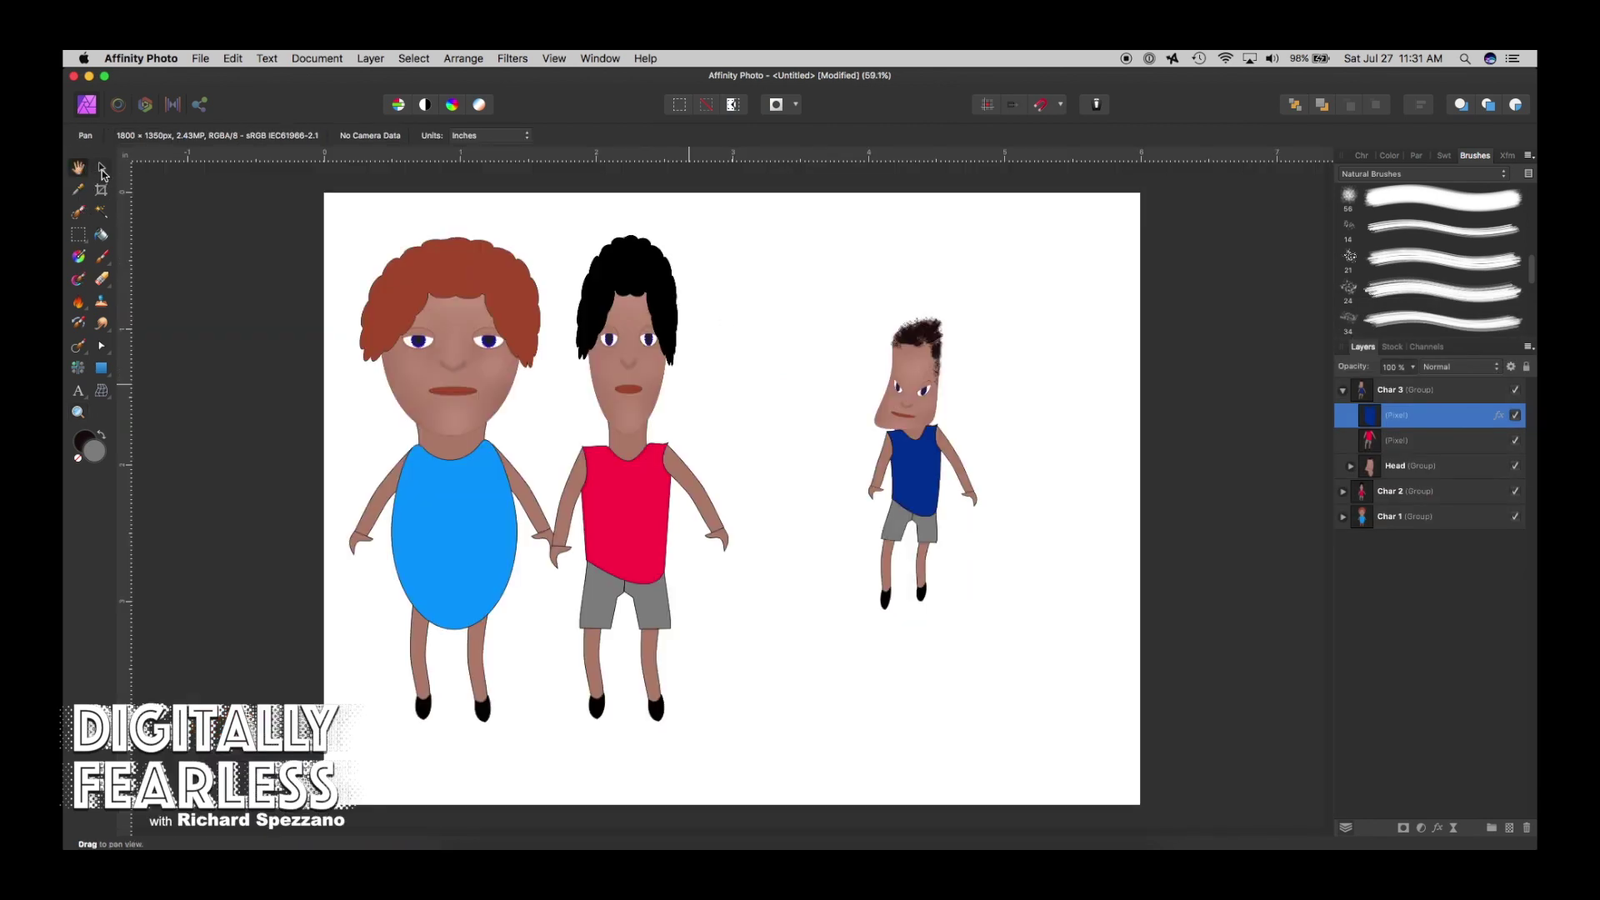
pyautogui.click(102, 167)
pyautogui.moveTo(813, 271); pyautogui.dragTo(931, 472)
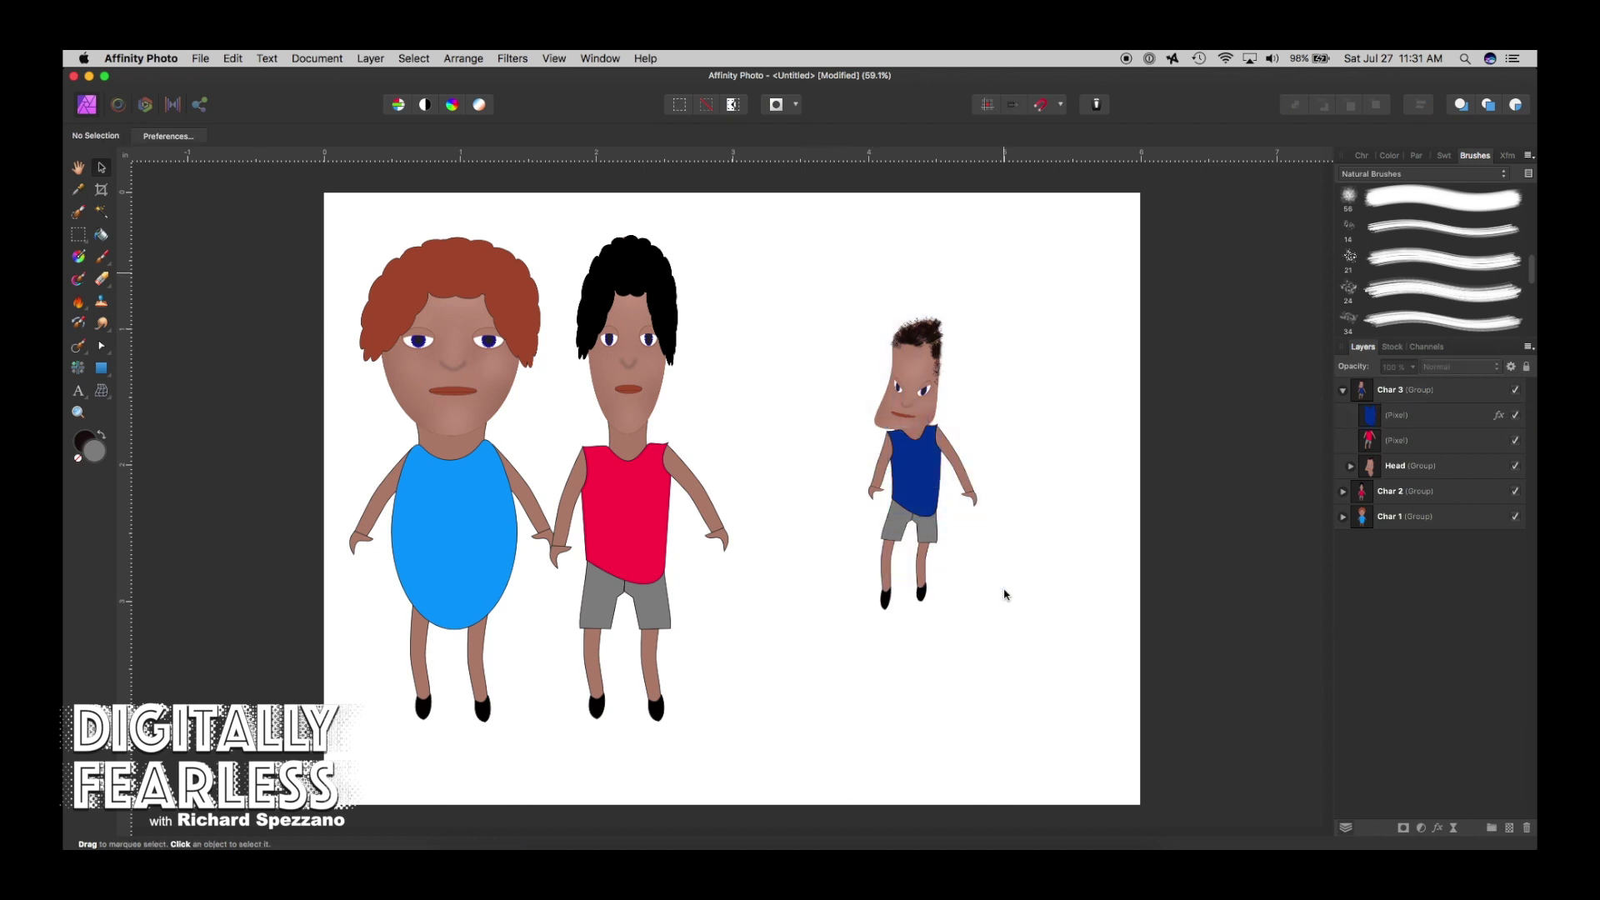
pyautogui.click(1342, 390)
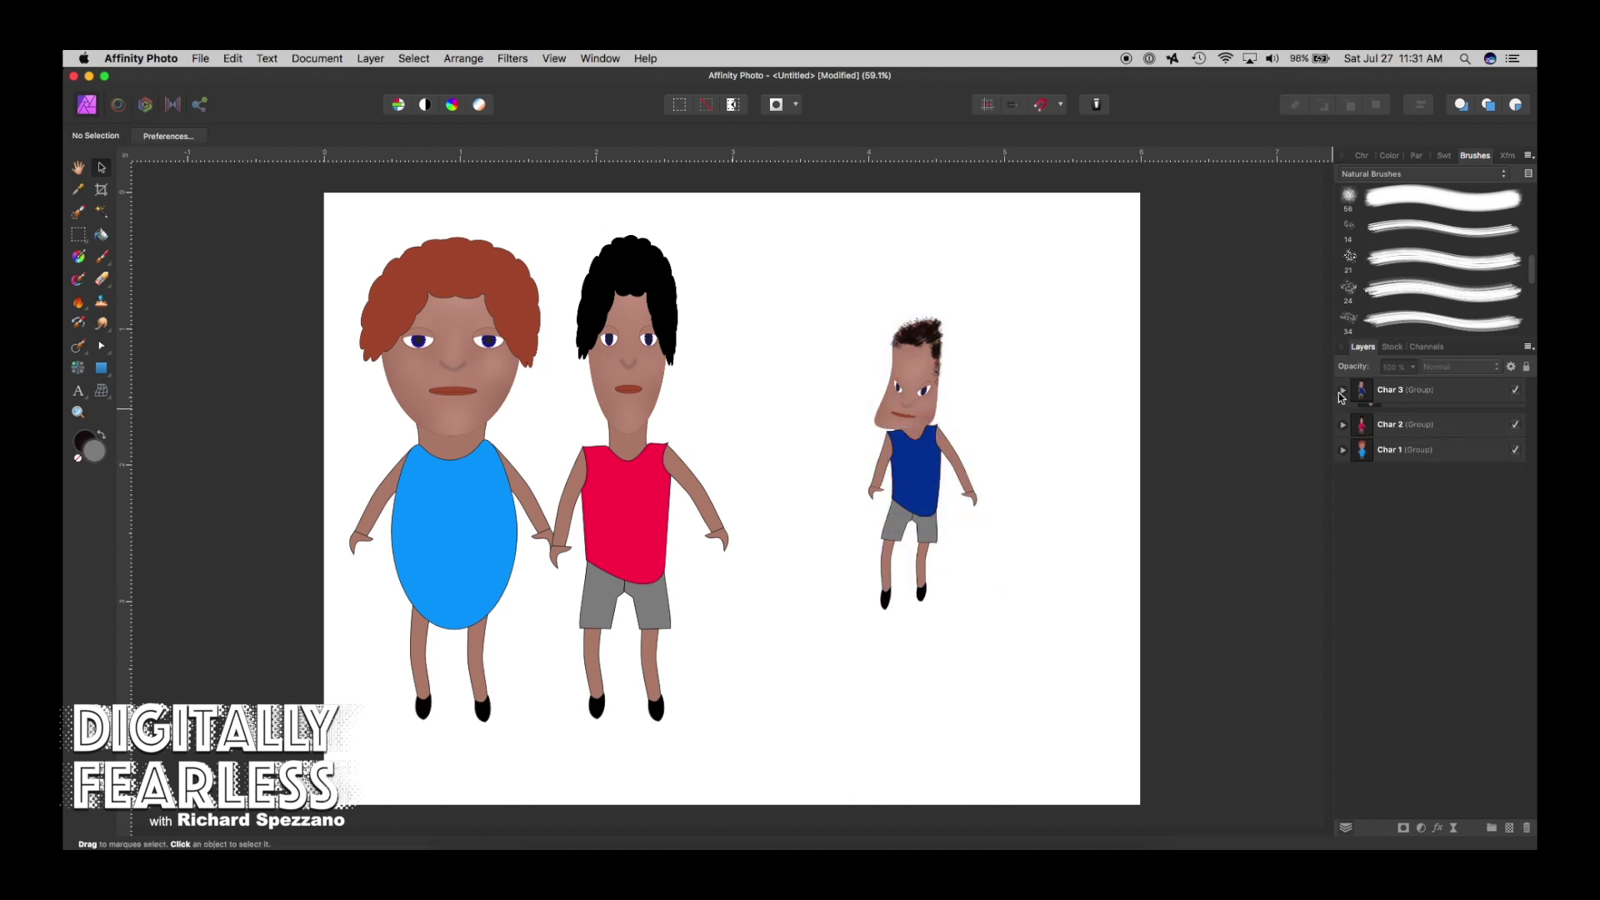
pyautogui.click(920, 464)
pyautogui.moveTo(920, 463); pyautogui.dragTo(806, 484)
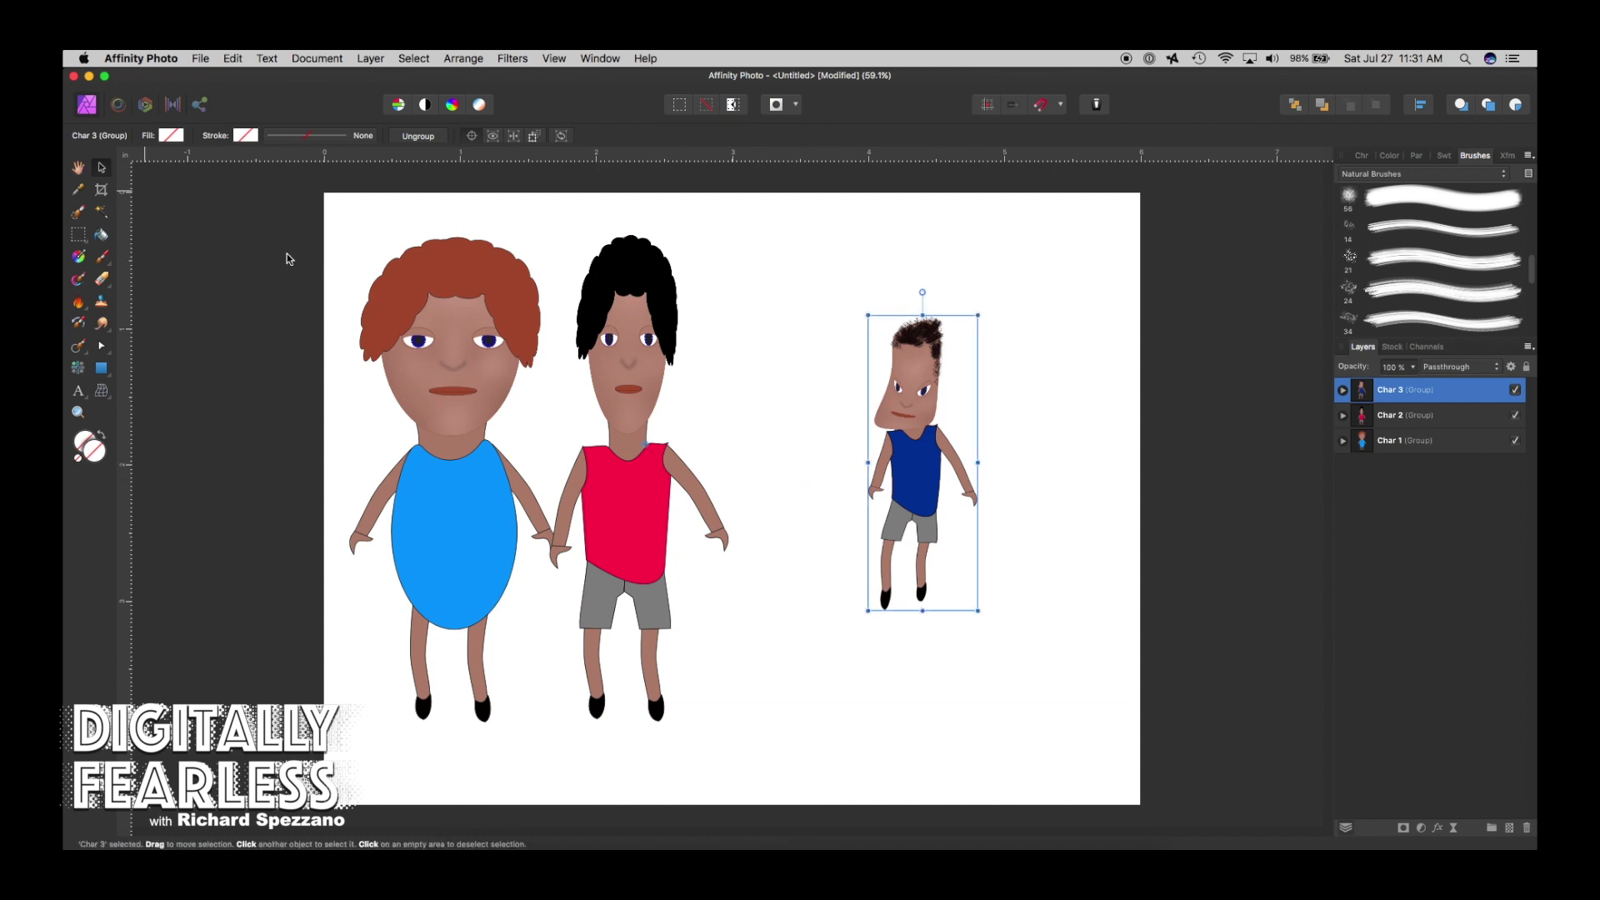
pyautogui.moveTo(922, 370); pyautogui.dragTo(797, 455)
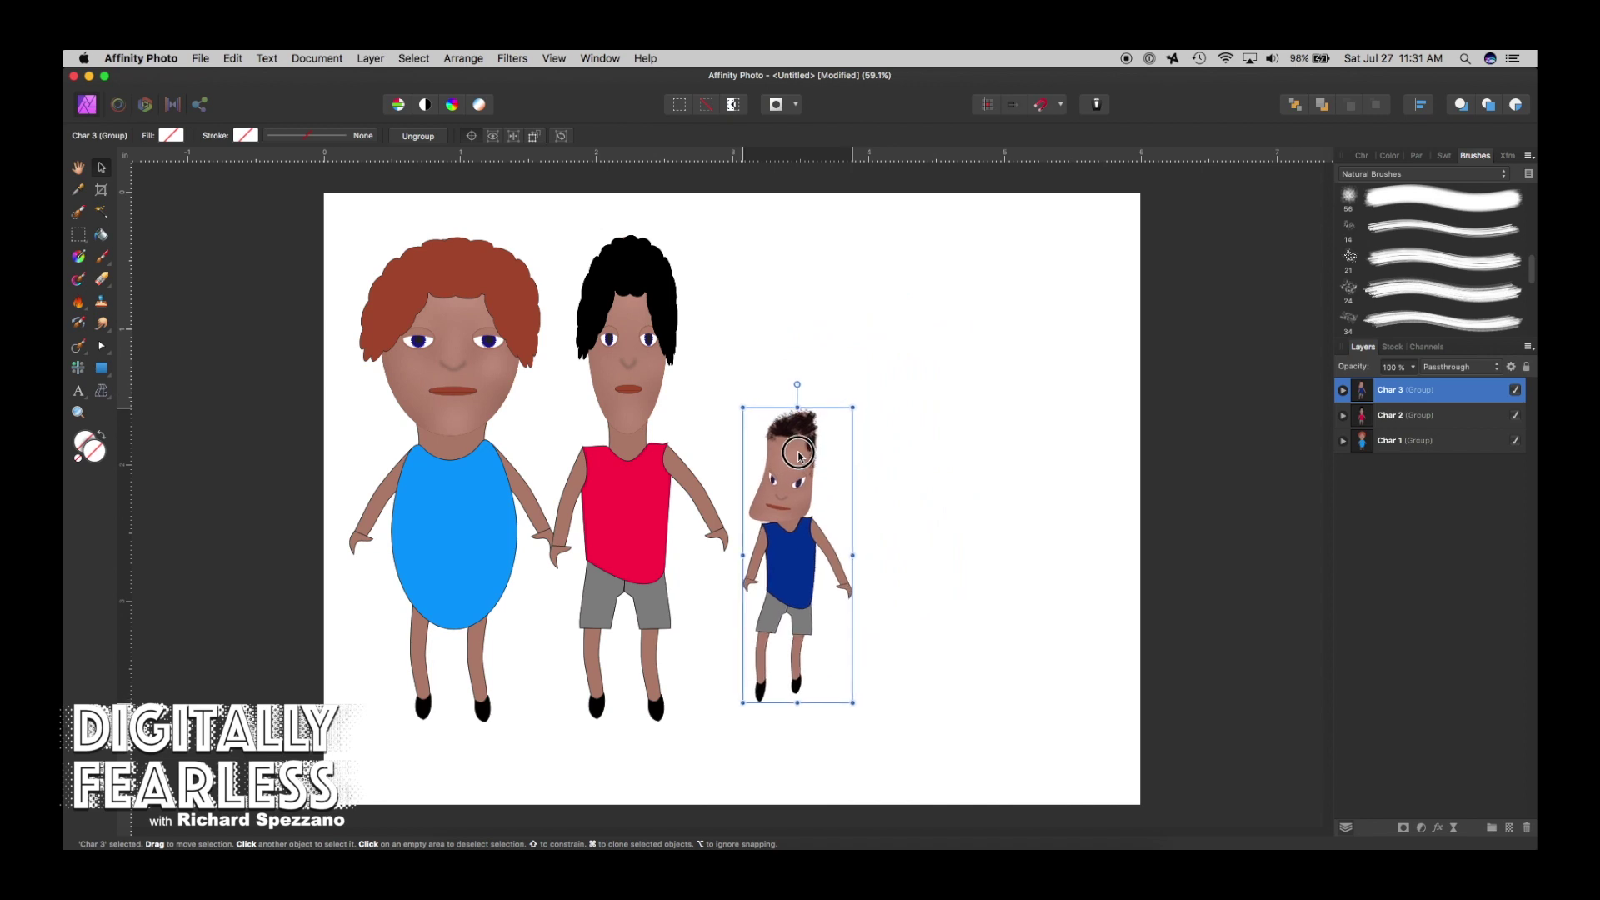
pyautogui.moveTo(635, 477); pyautogui.dragTo(943, 471)
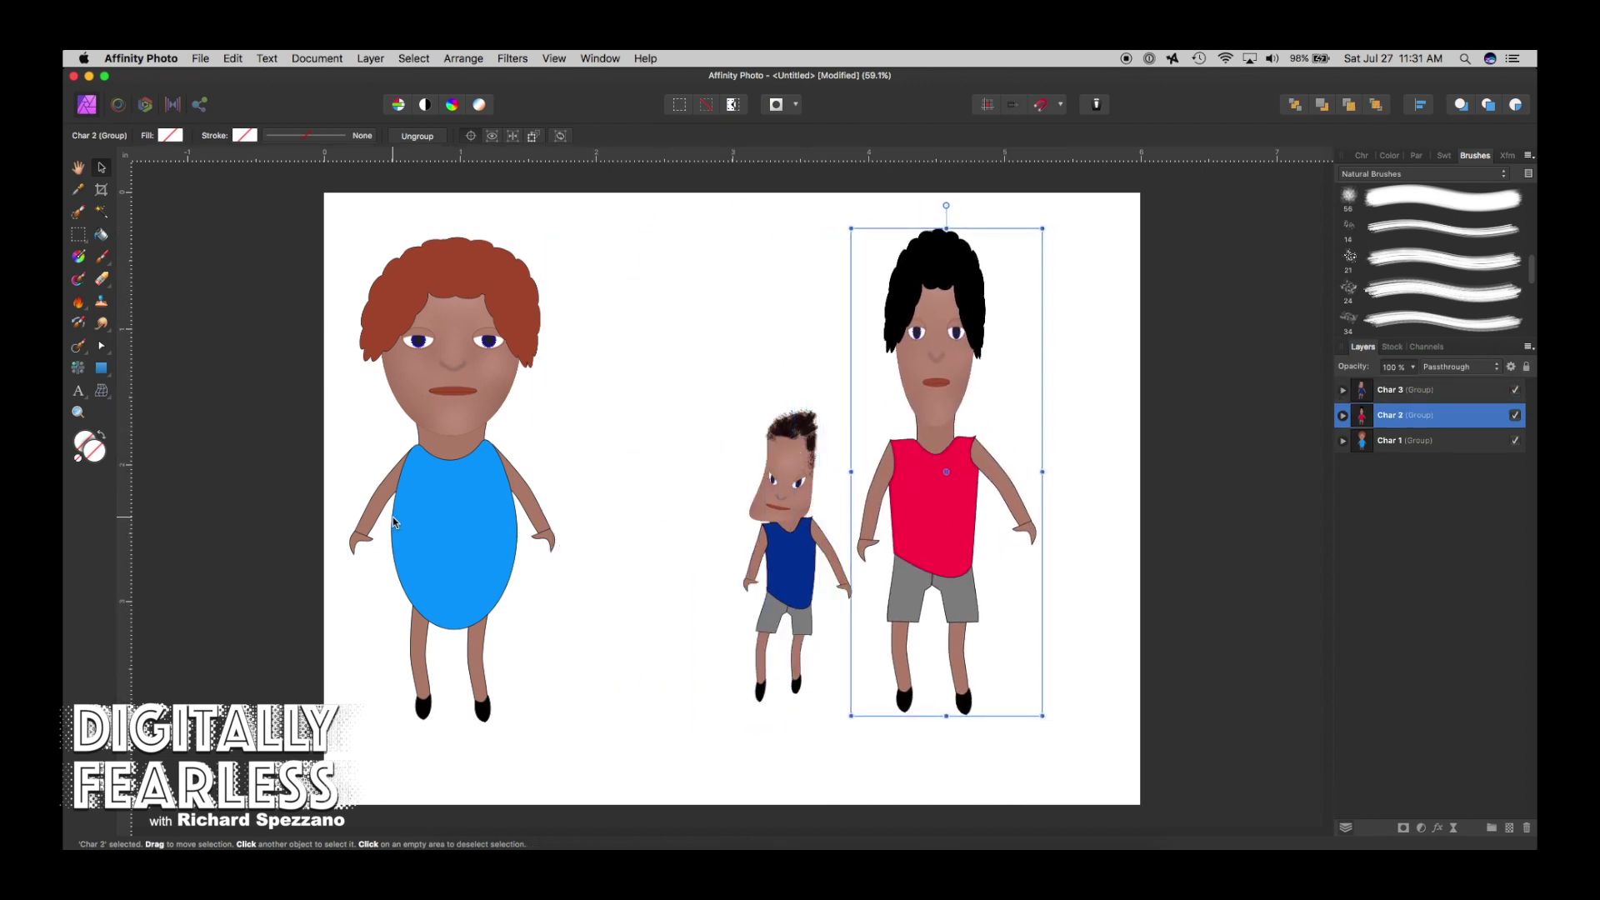
pyautogui.moveTo(393, 516); pyautogui.dragTo(606, 500)
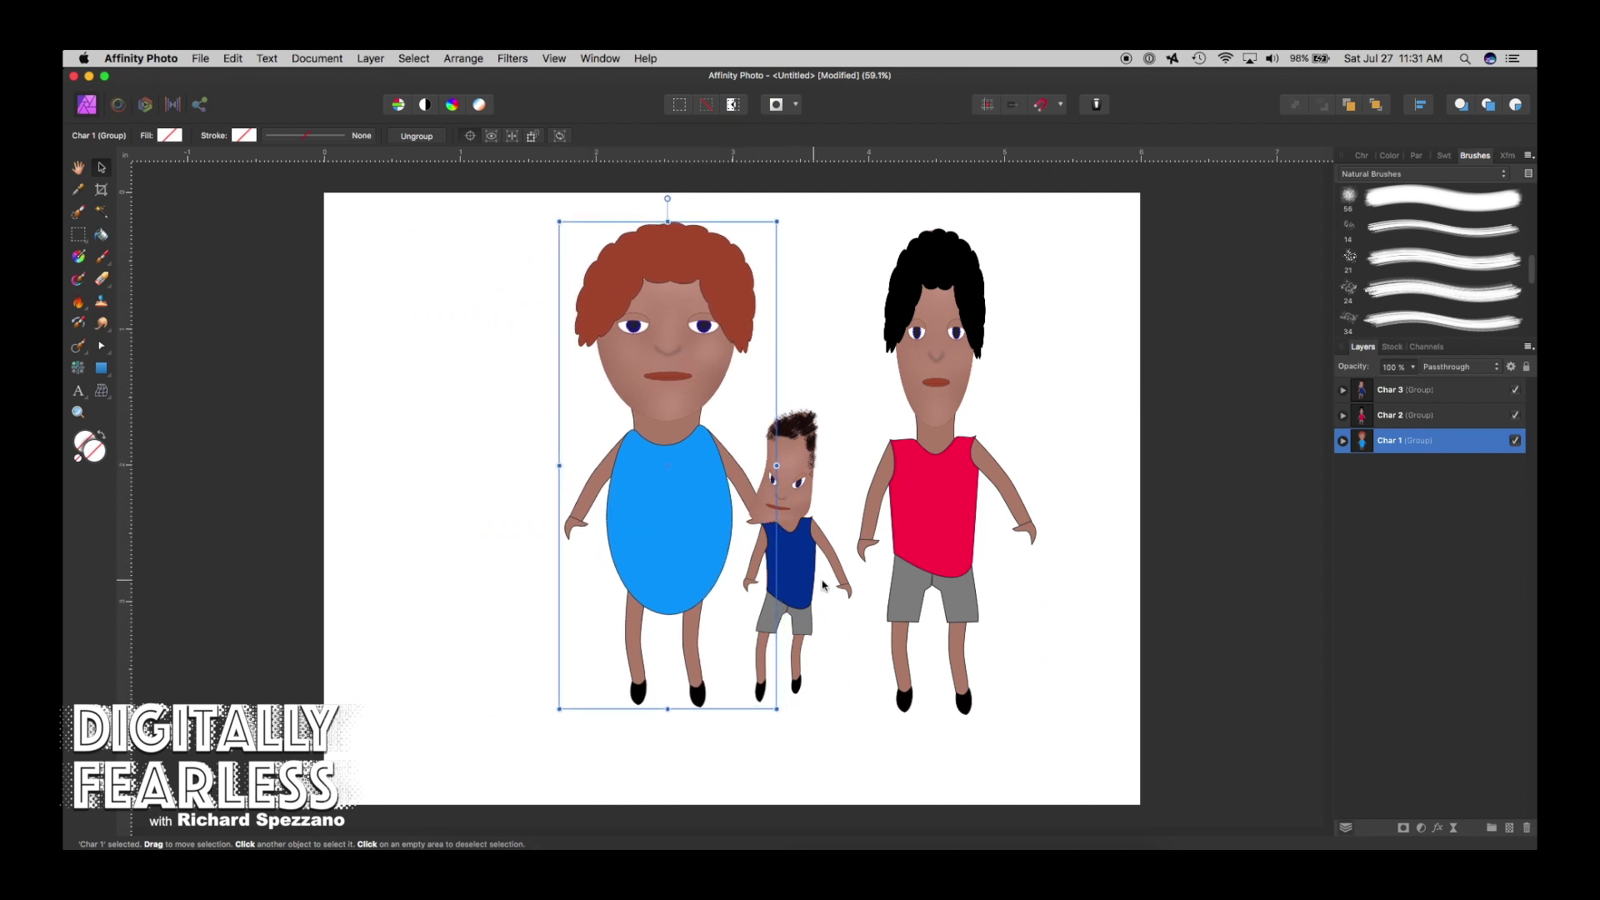
pyautogui.moveTo(795, 577); pyautogui.dragTo(812, 532)
pyautogui.click(444, 435)
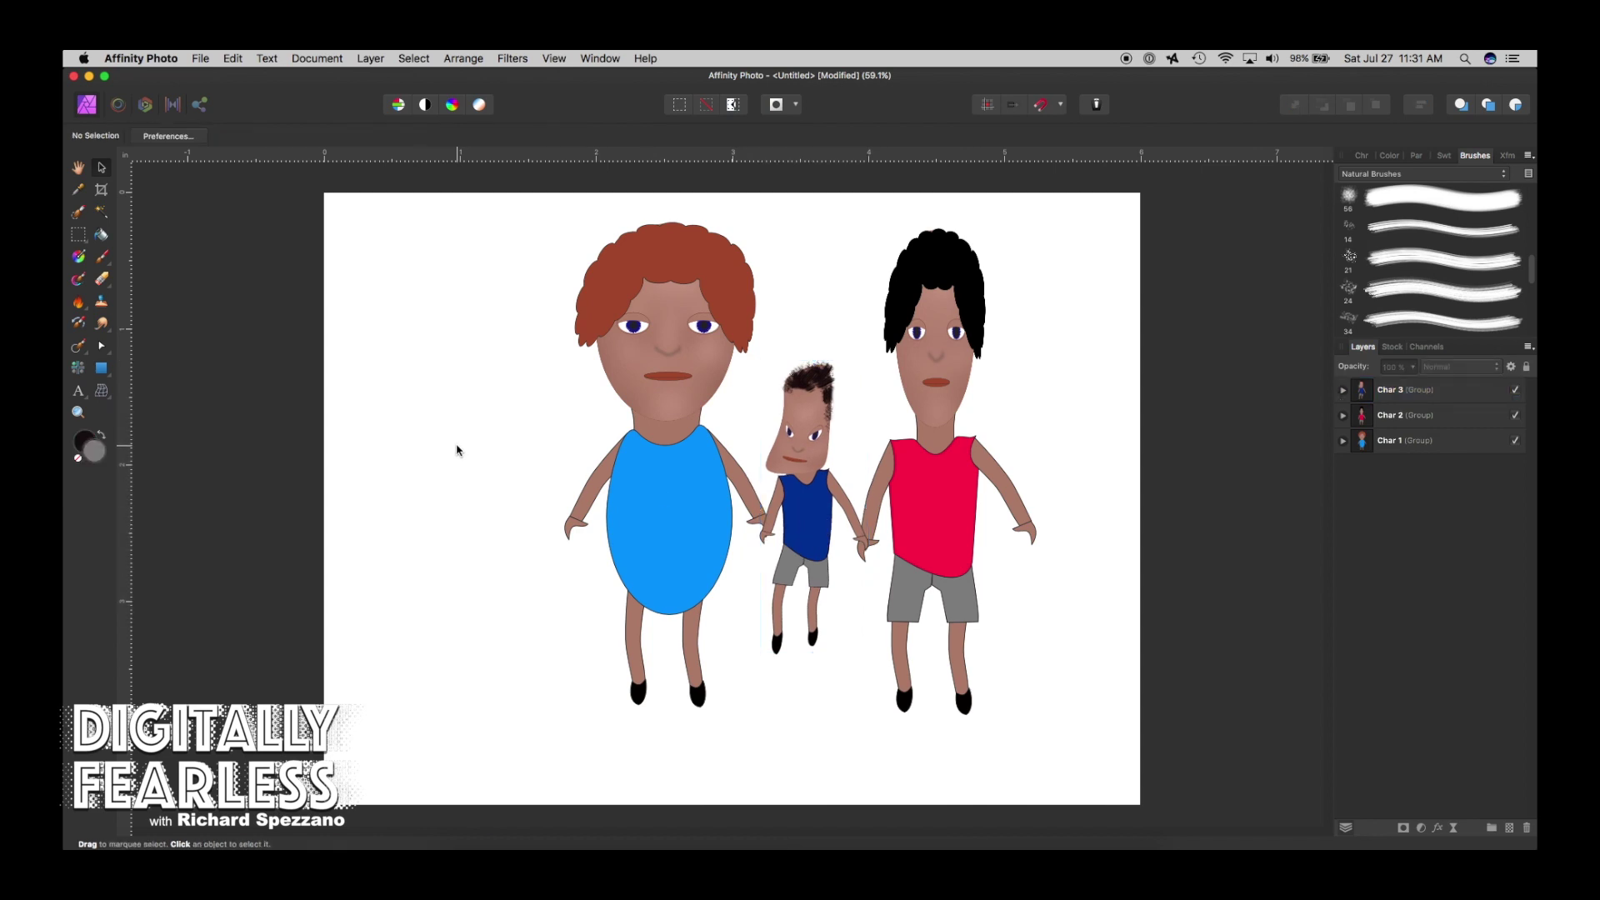
# Select all three characters and move them left and down toward the page centre.
pyautogui.moveTo(492, 206); pyautogui.dragTo(1129, 753)
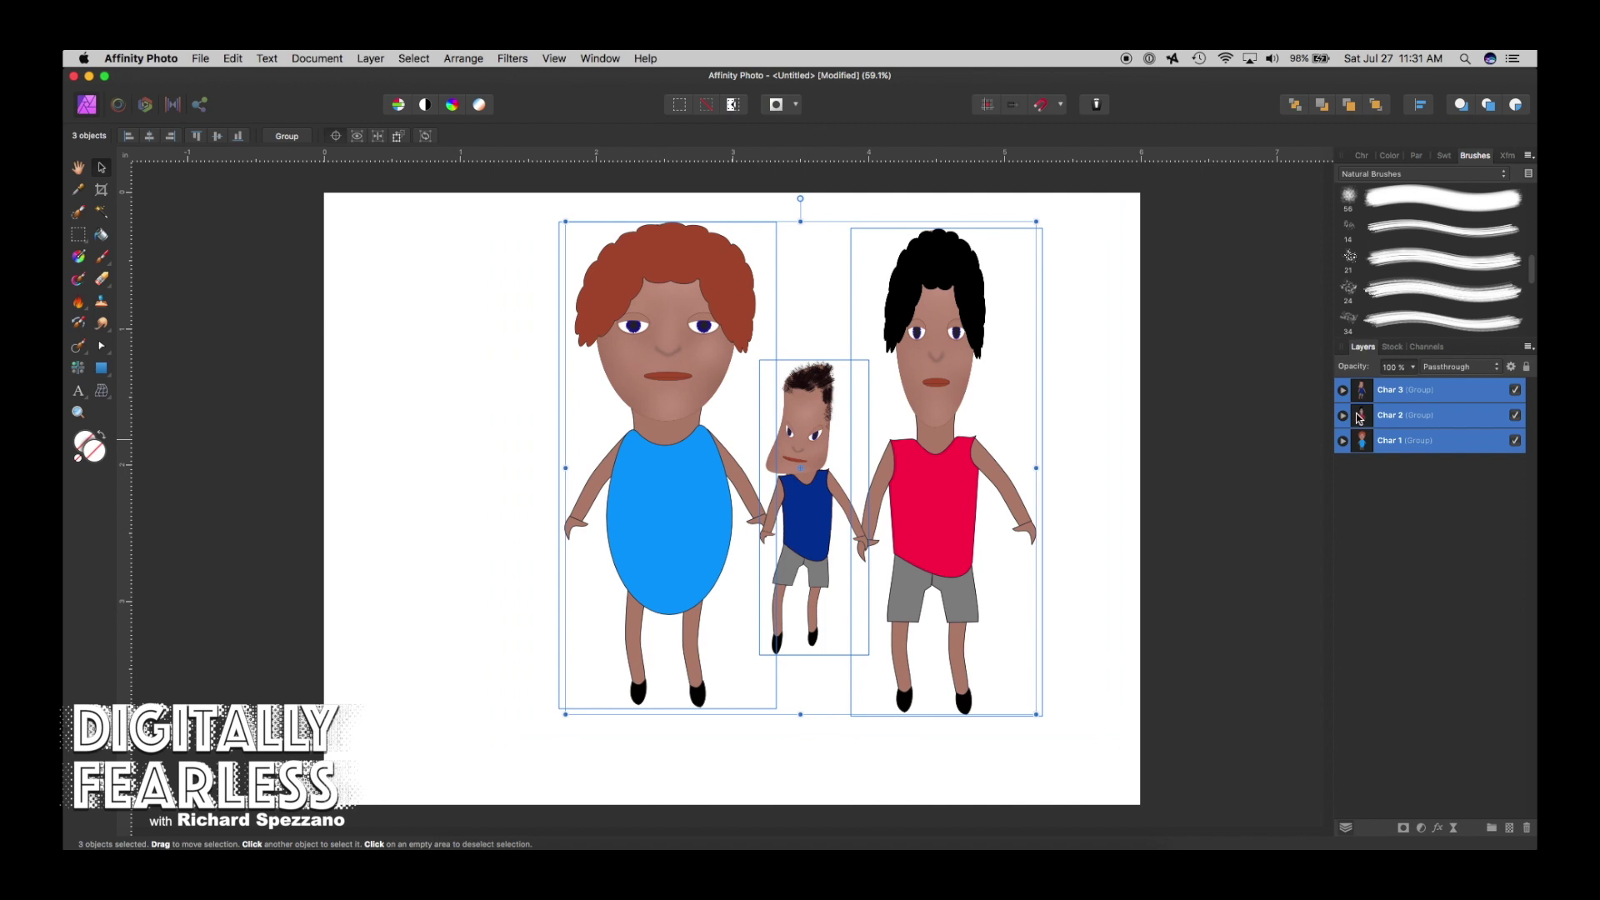
pyautogui.click(946, 370)
pyautogui.moveTo(947, 370); pyautogui.dragTo(879, 416)
pyautogui.click(1232, 407)
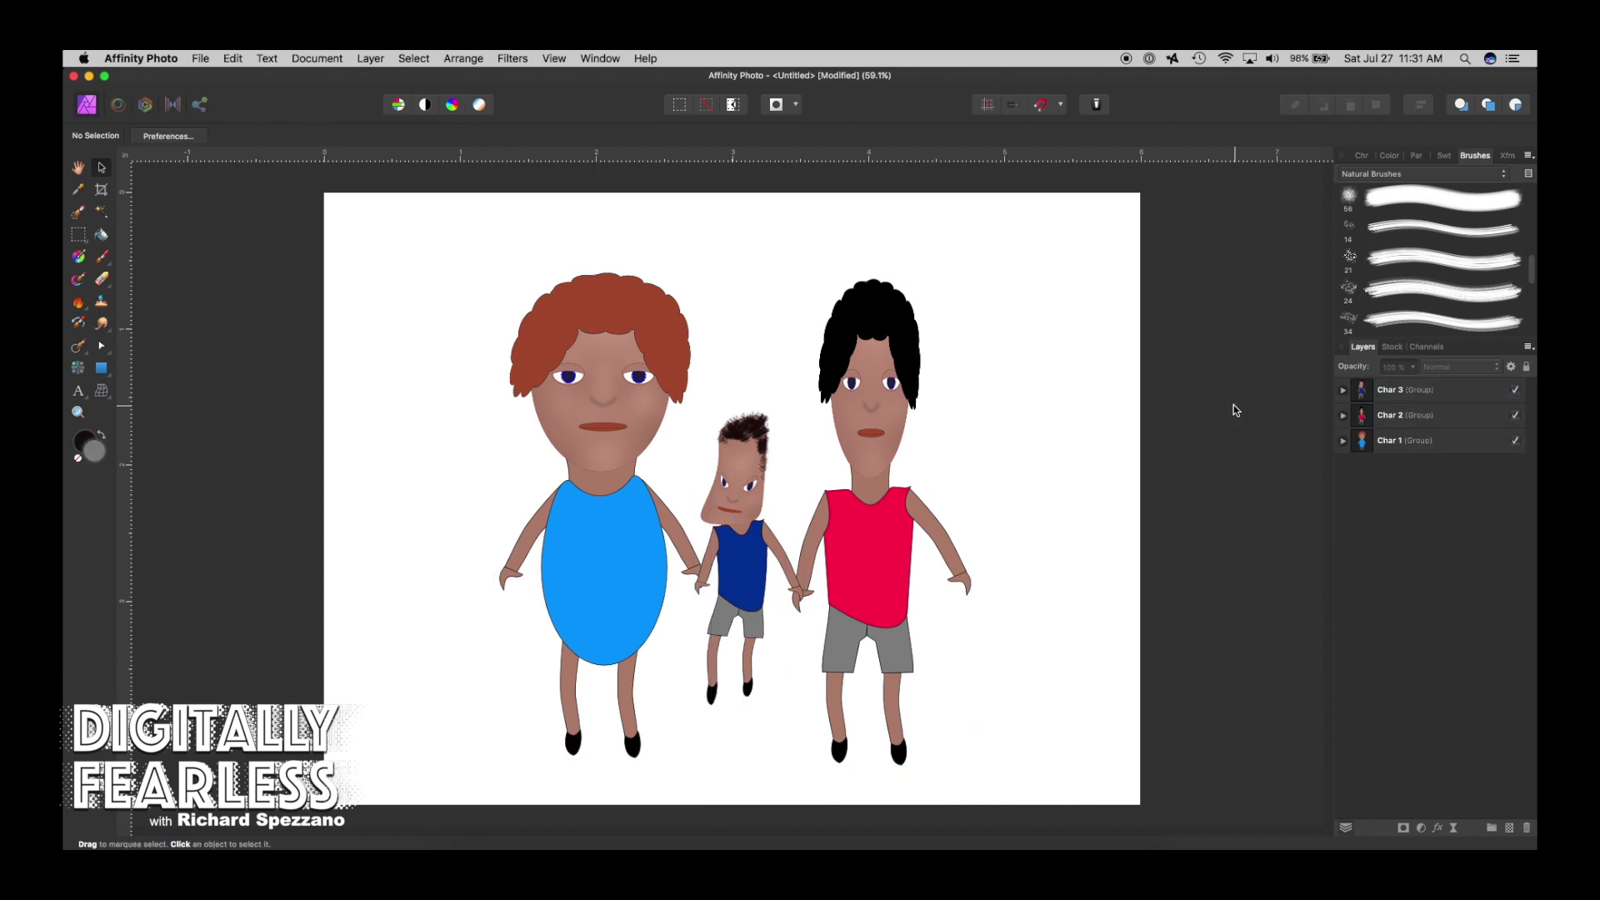
pyautogui.click(1397, 354)
# Search Pixabay stock for 'scenery cartoon' and place the green hills and fence image on the canvas.
pyautogui.click(1456, 370)
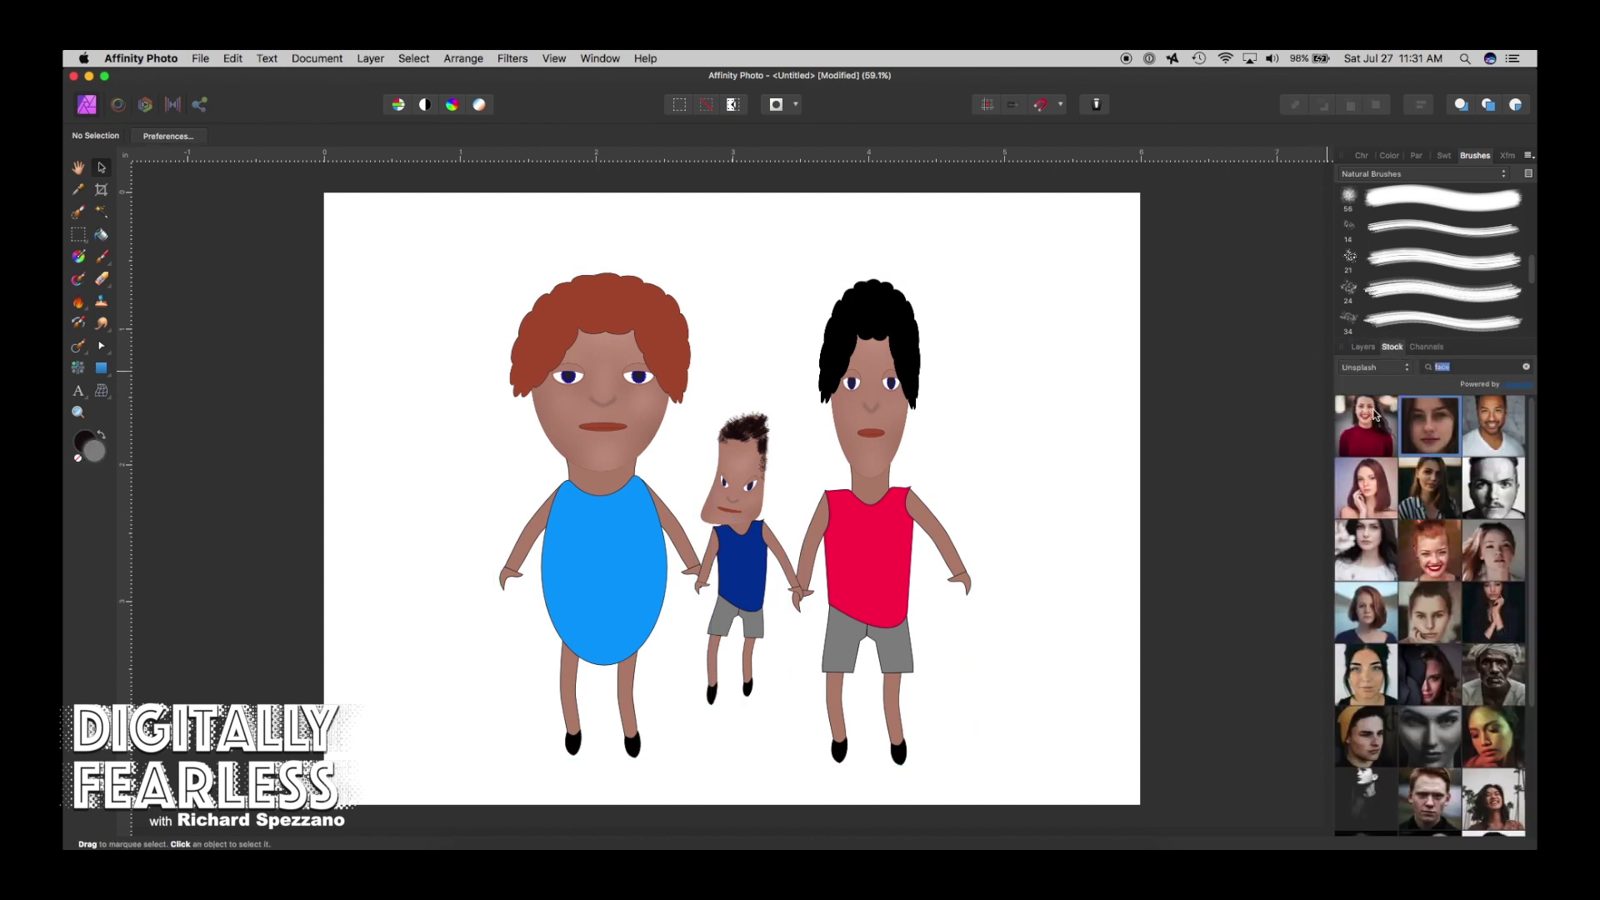
pyautogui.write('scenery cartoon')
pyautogui.press('Return')
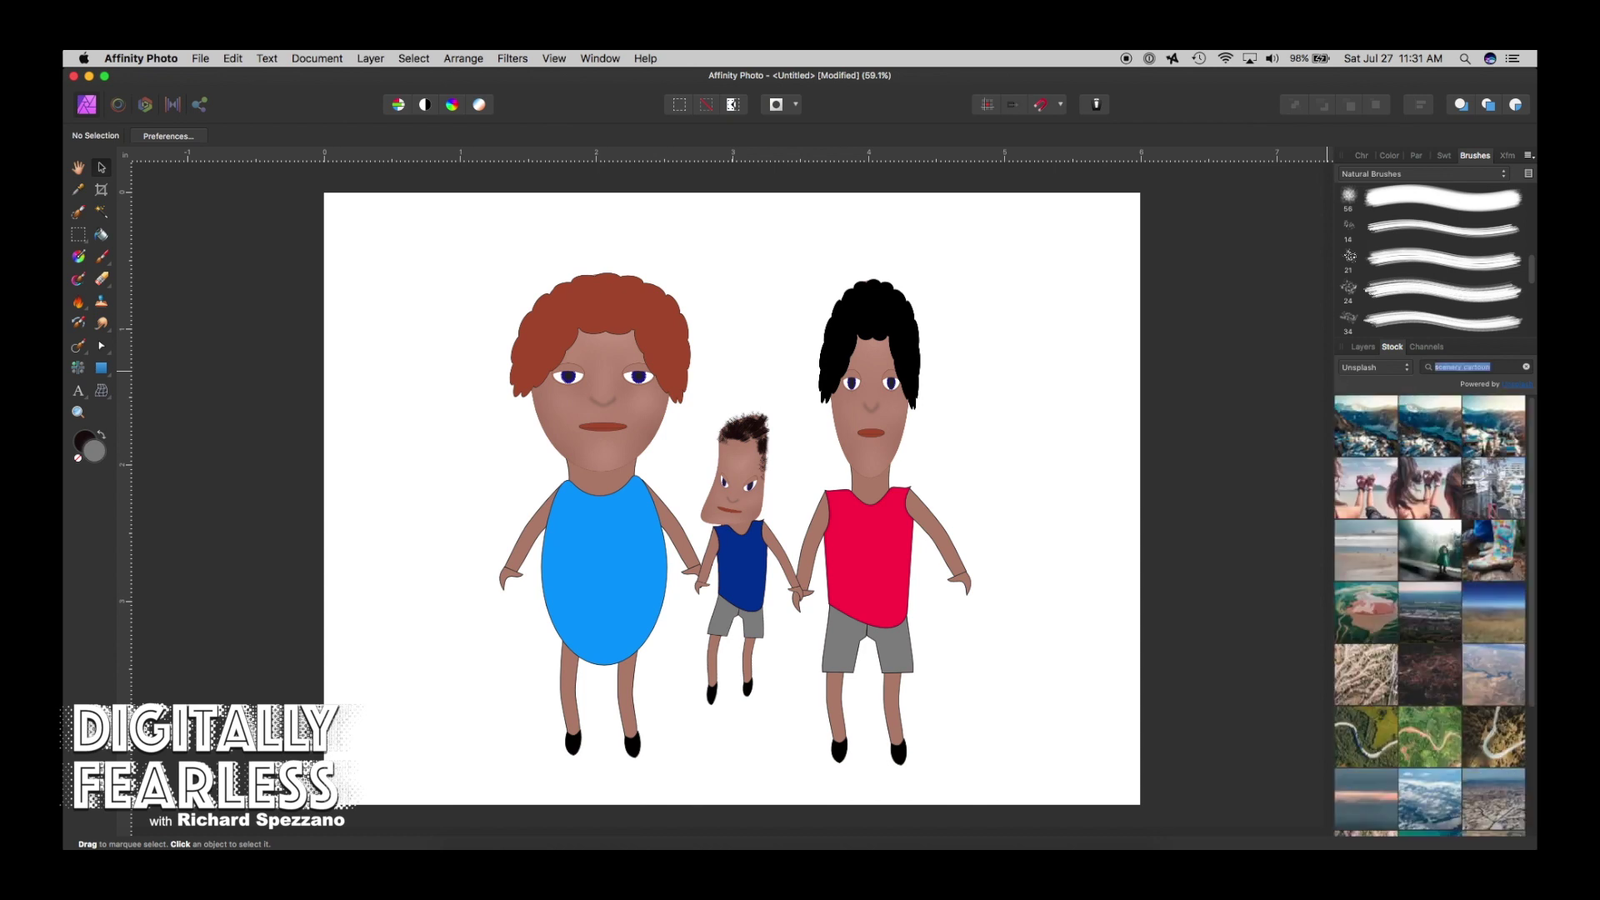
pyautogui.scroll(-3, 1421, 610)
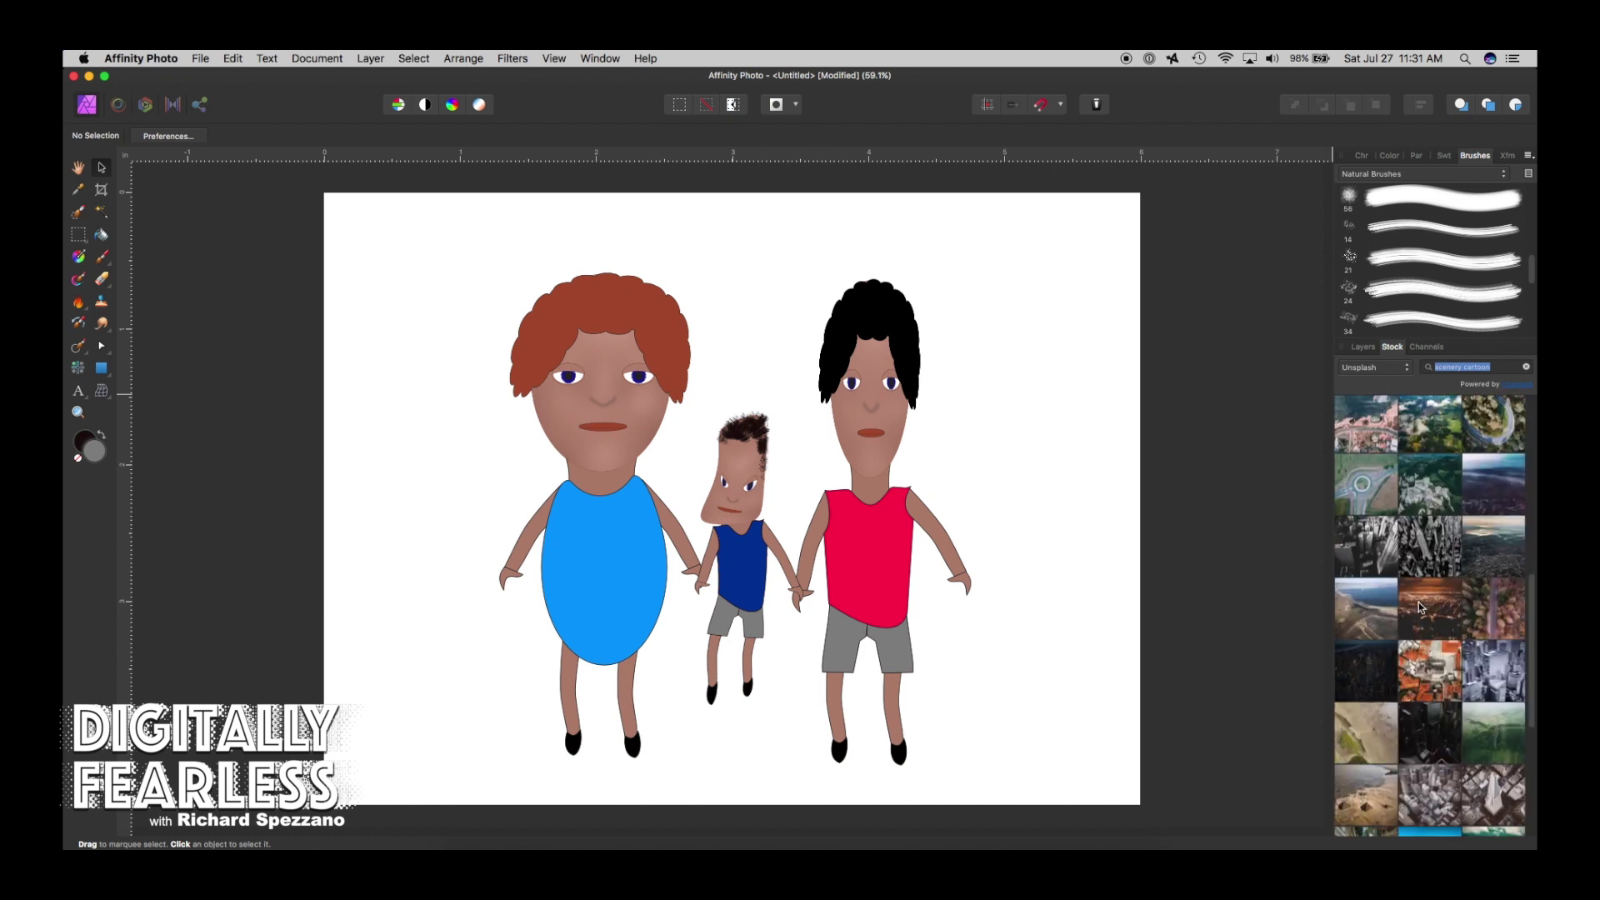
pyautogui.click(1371, 368)
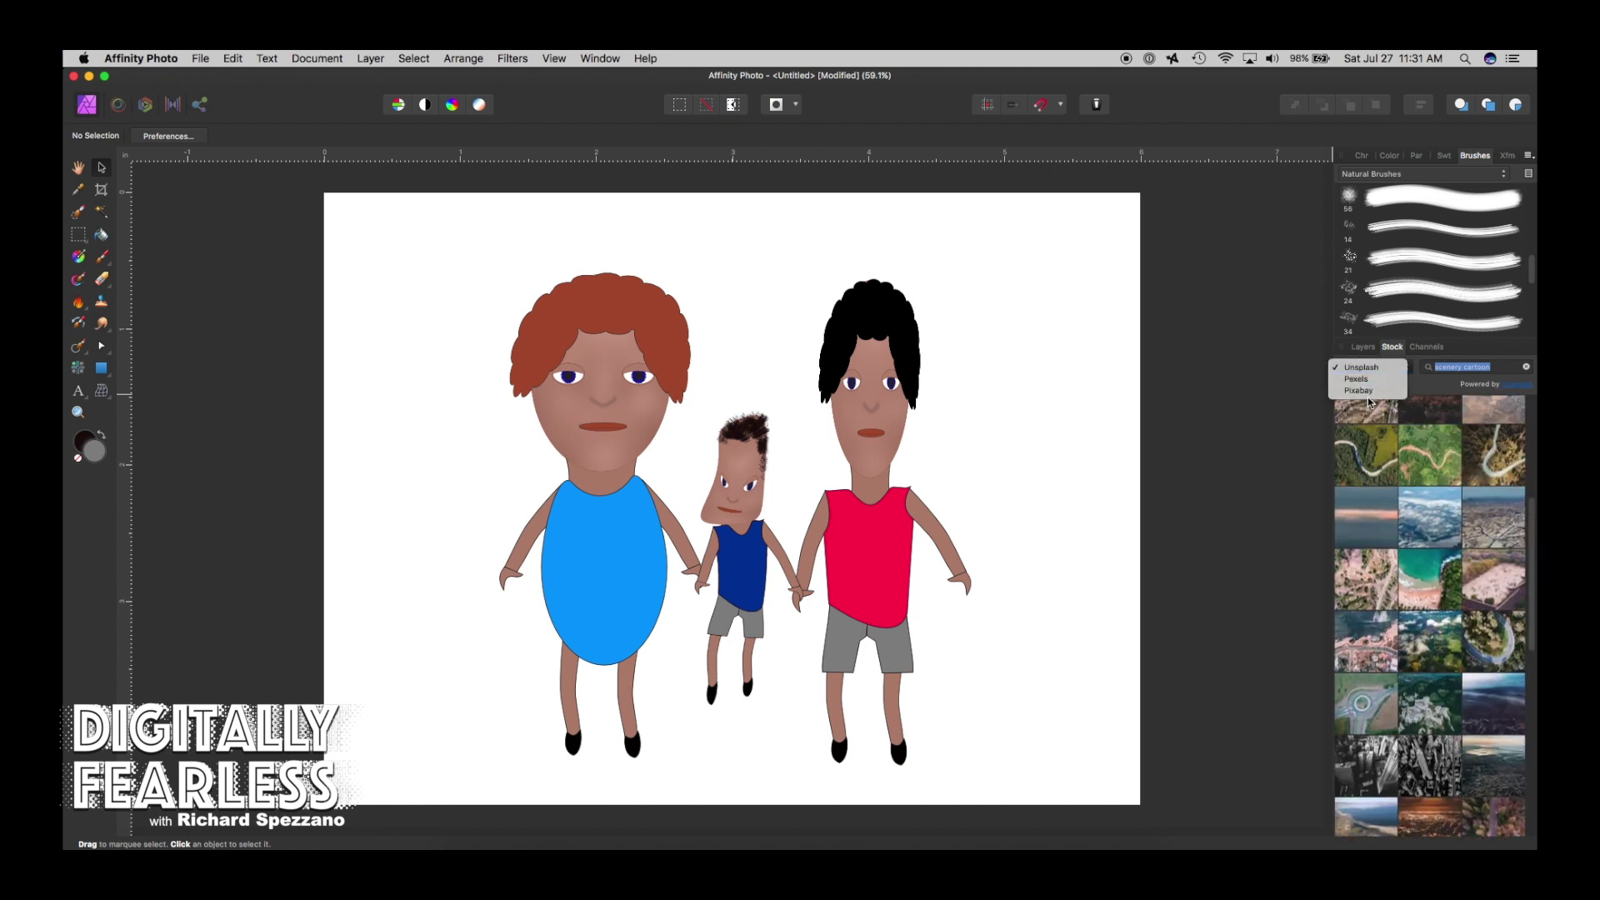
pyautogui.click(1371, 390)
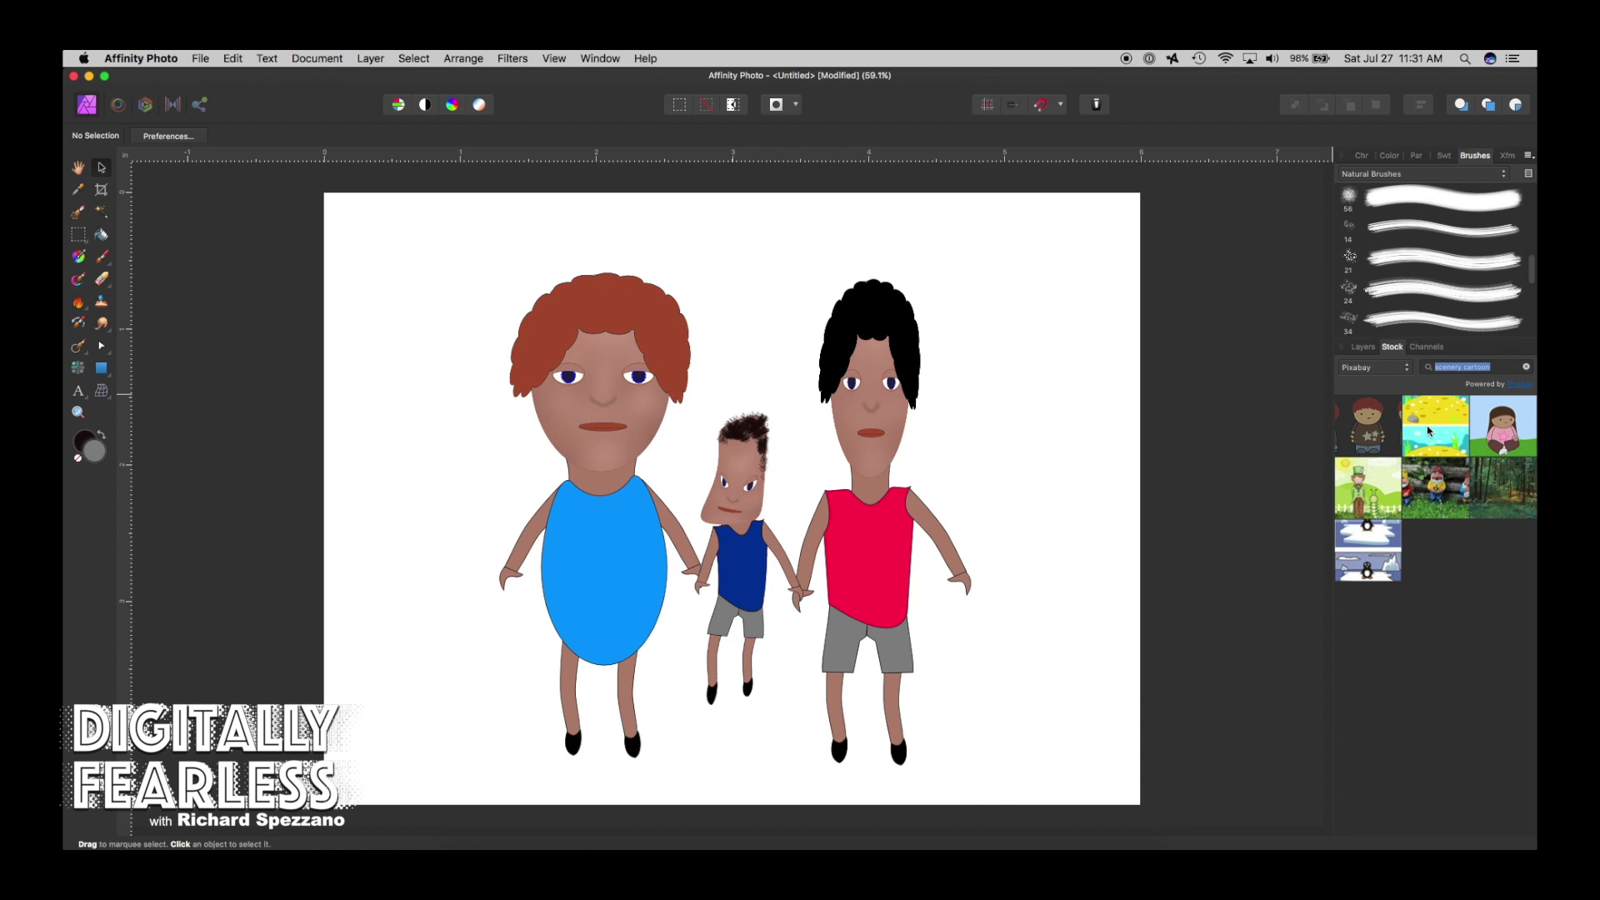
pyautogui.moveTo(1436, 412); pyautogui.dragTo(1428, 429)
pyautogui.moveTo(1376, 490); pyautogui.dragTo(777, 507)
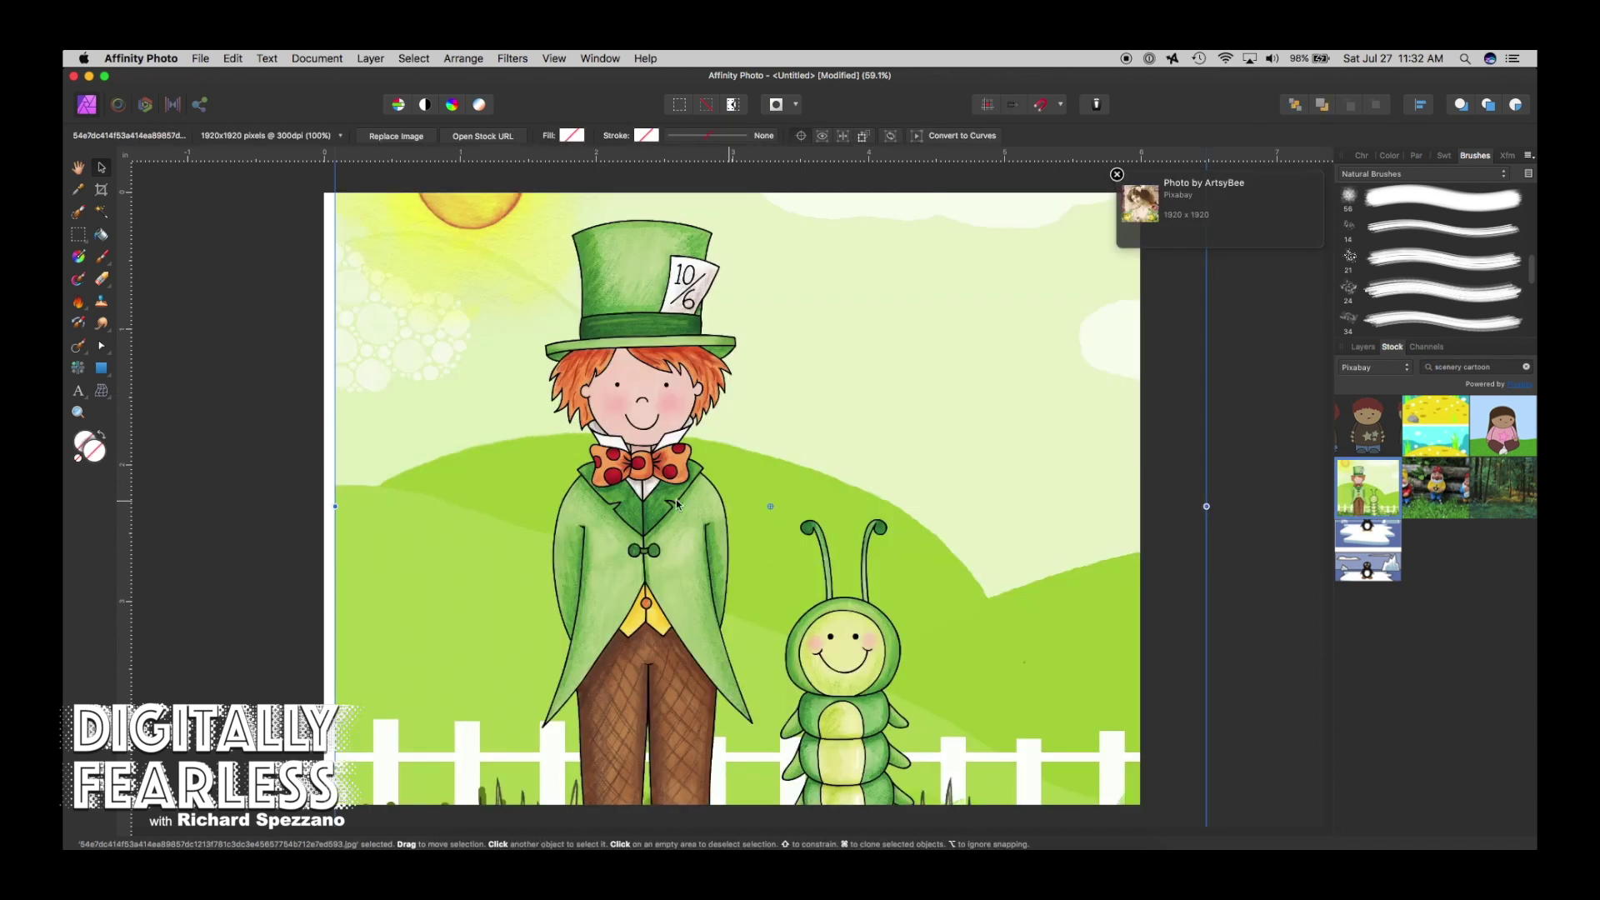
# Put the scenery layer beneath the characters, enlarge it toward the left, and Rasterise & Trim it.
pyautogui.click(1363, 347)
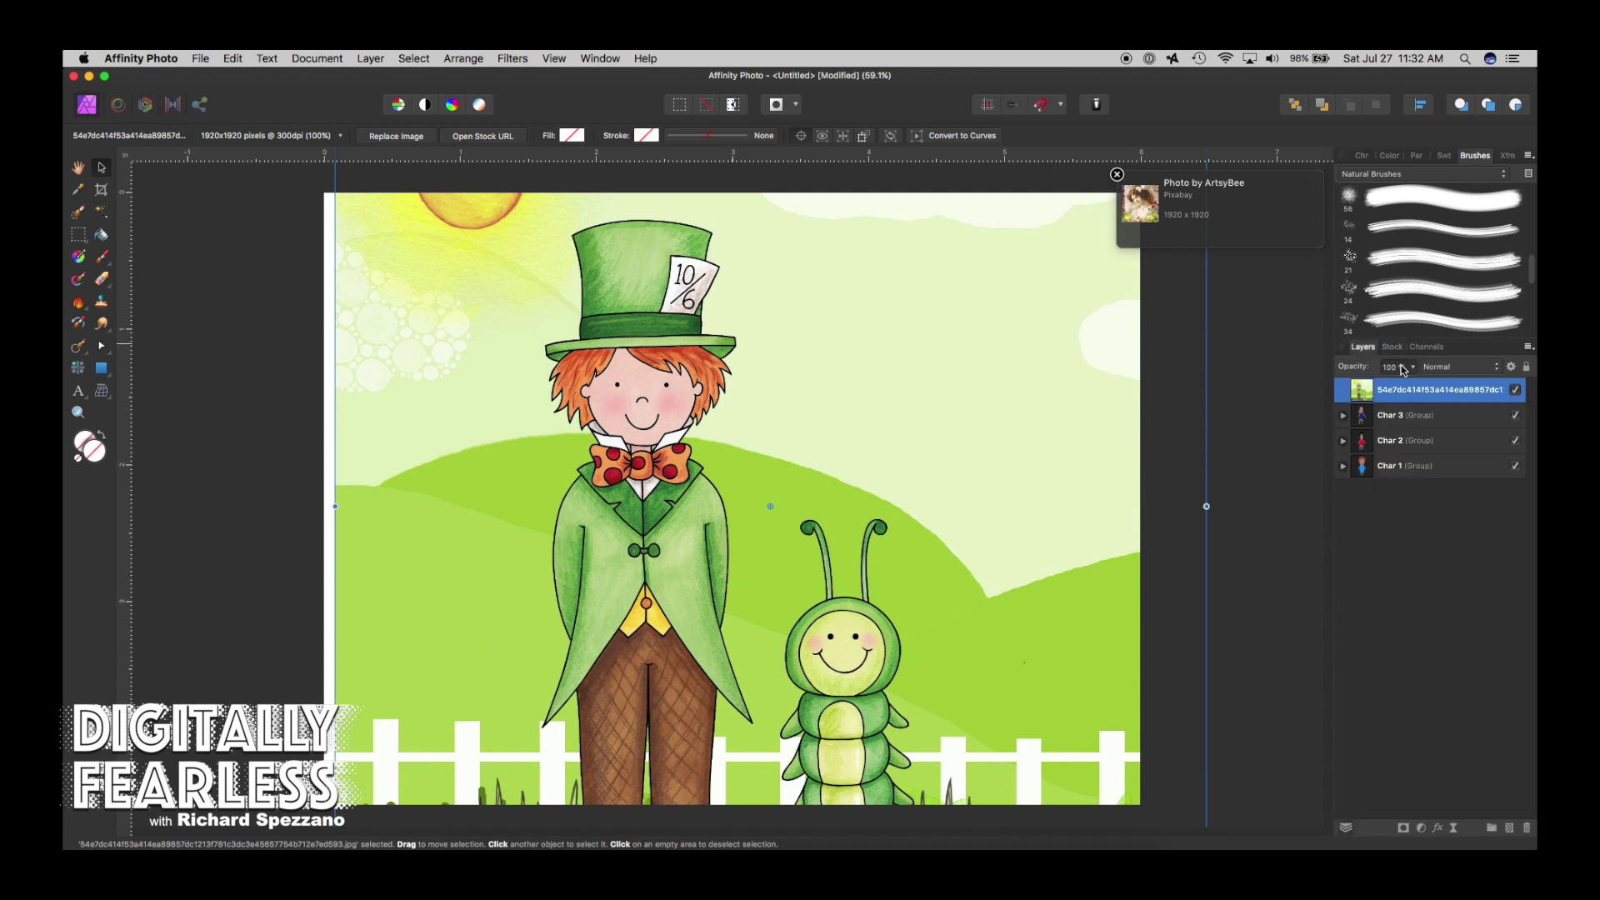
pyautogui.moveTo(1382, 389); pyautogui.dragTo(1358, 479)
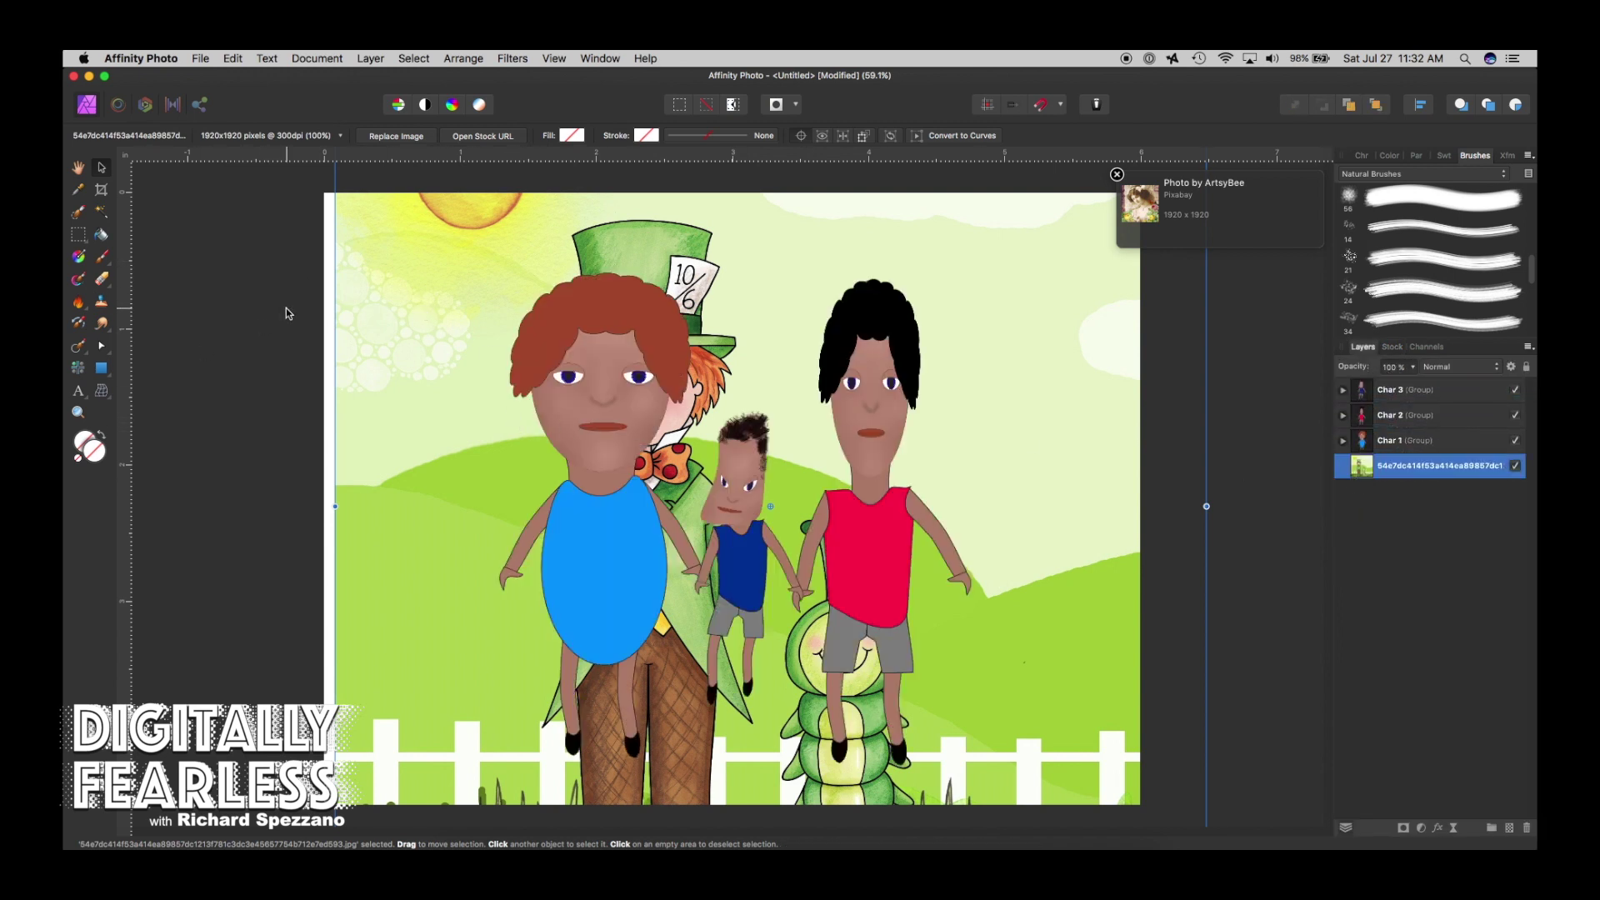
pyautogui.press('super+minus')
pyautogui.press('super+minus')
pyautogui.press('super+minus')
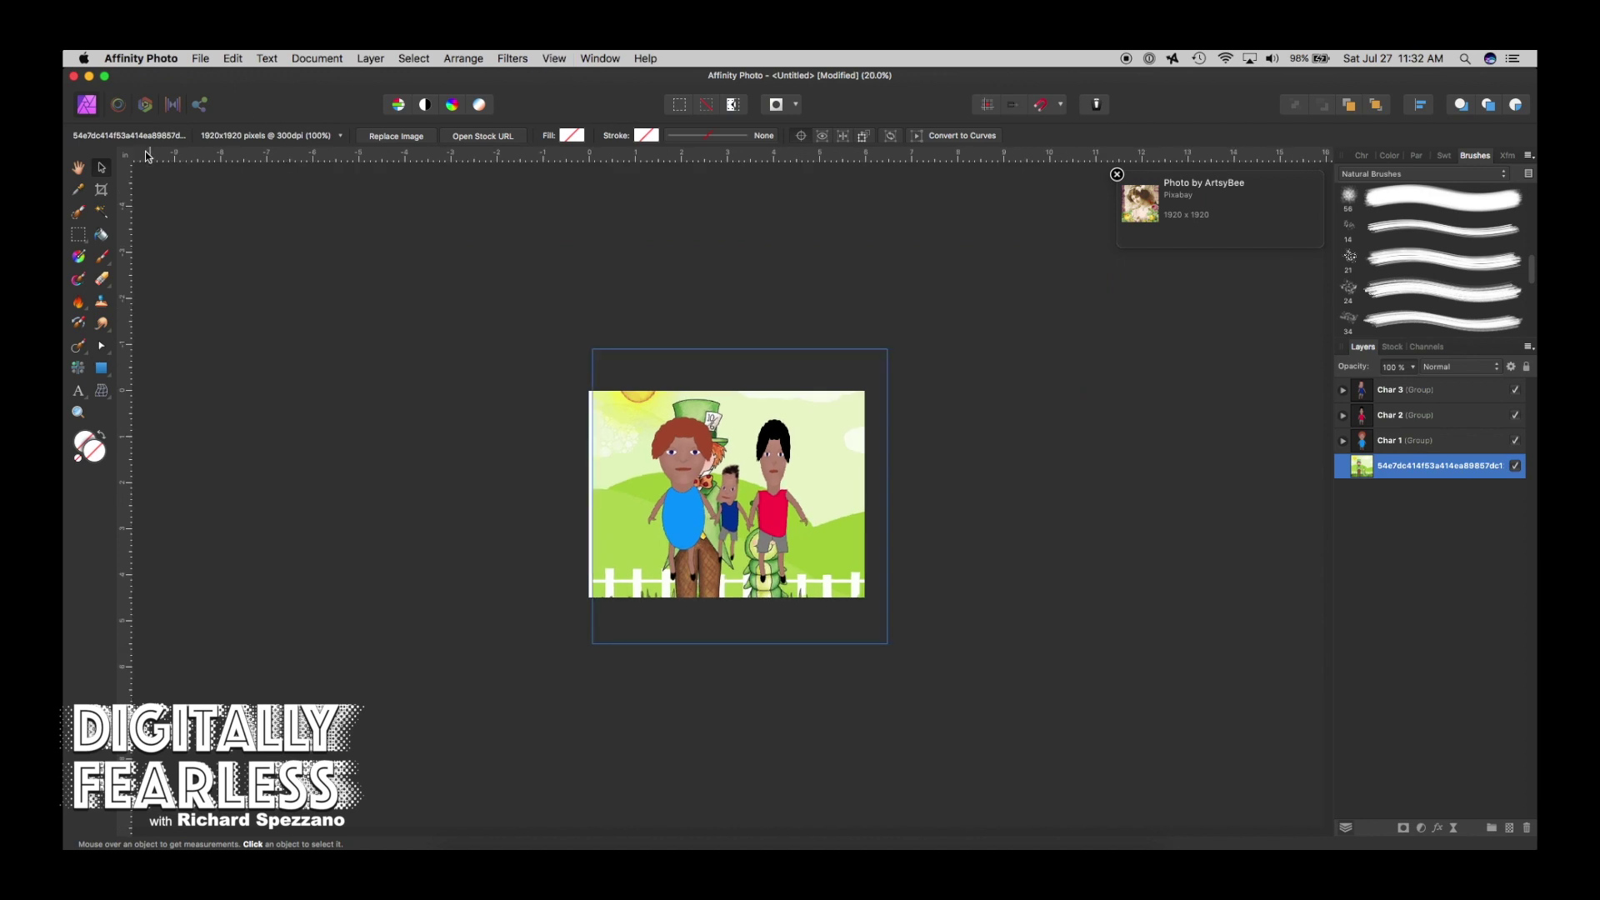
pyautogui.moveTo(650, 410); pyautogui.dragTo(489, 376)
pyautogui.moveTo(731, 318); pyautogui.dragTo(950, 246)
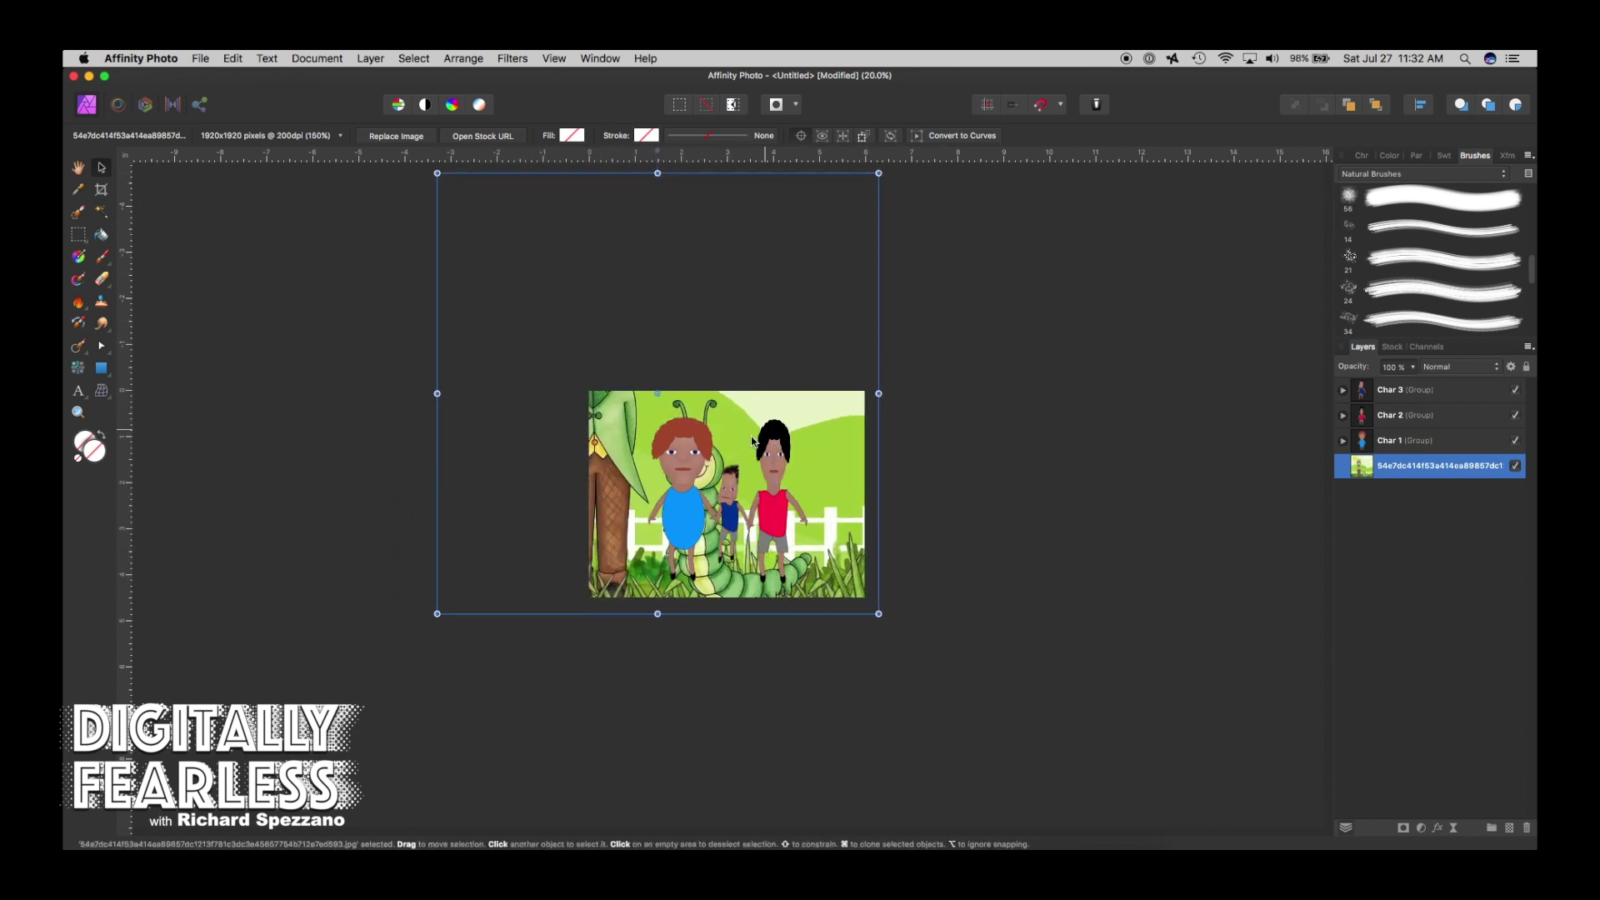
pyautogui.moveTo(840, 393); pyautogui.dragTo(680, 406)
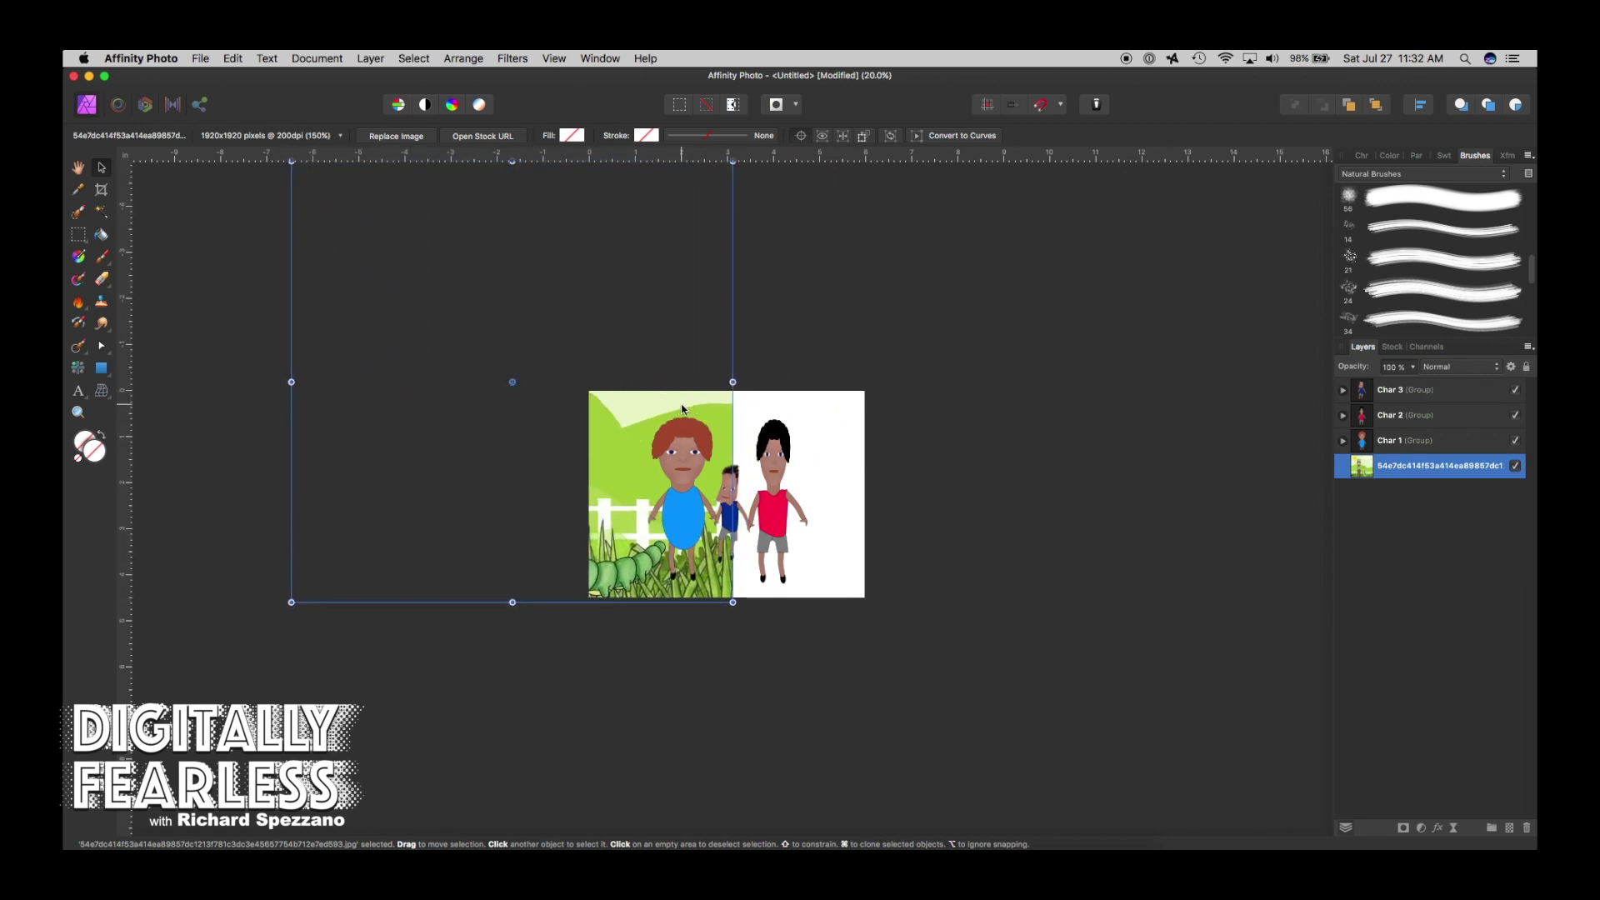
pyautogui.rightClick(1356, 471)
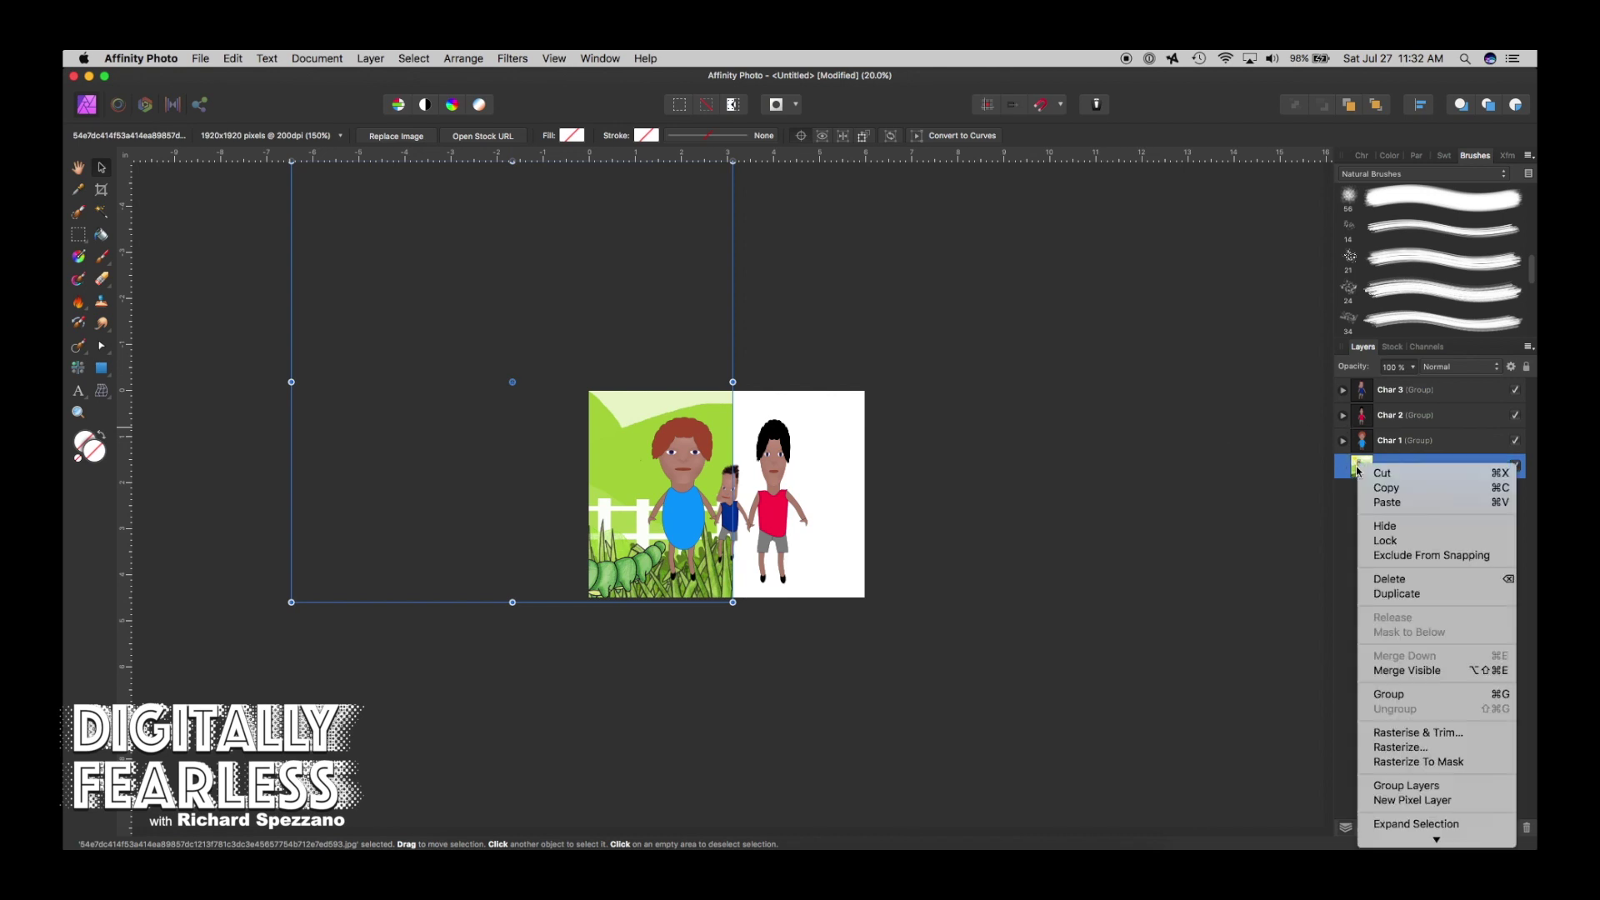
pyautogui.click(1375, 734)
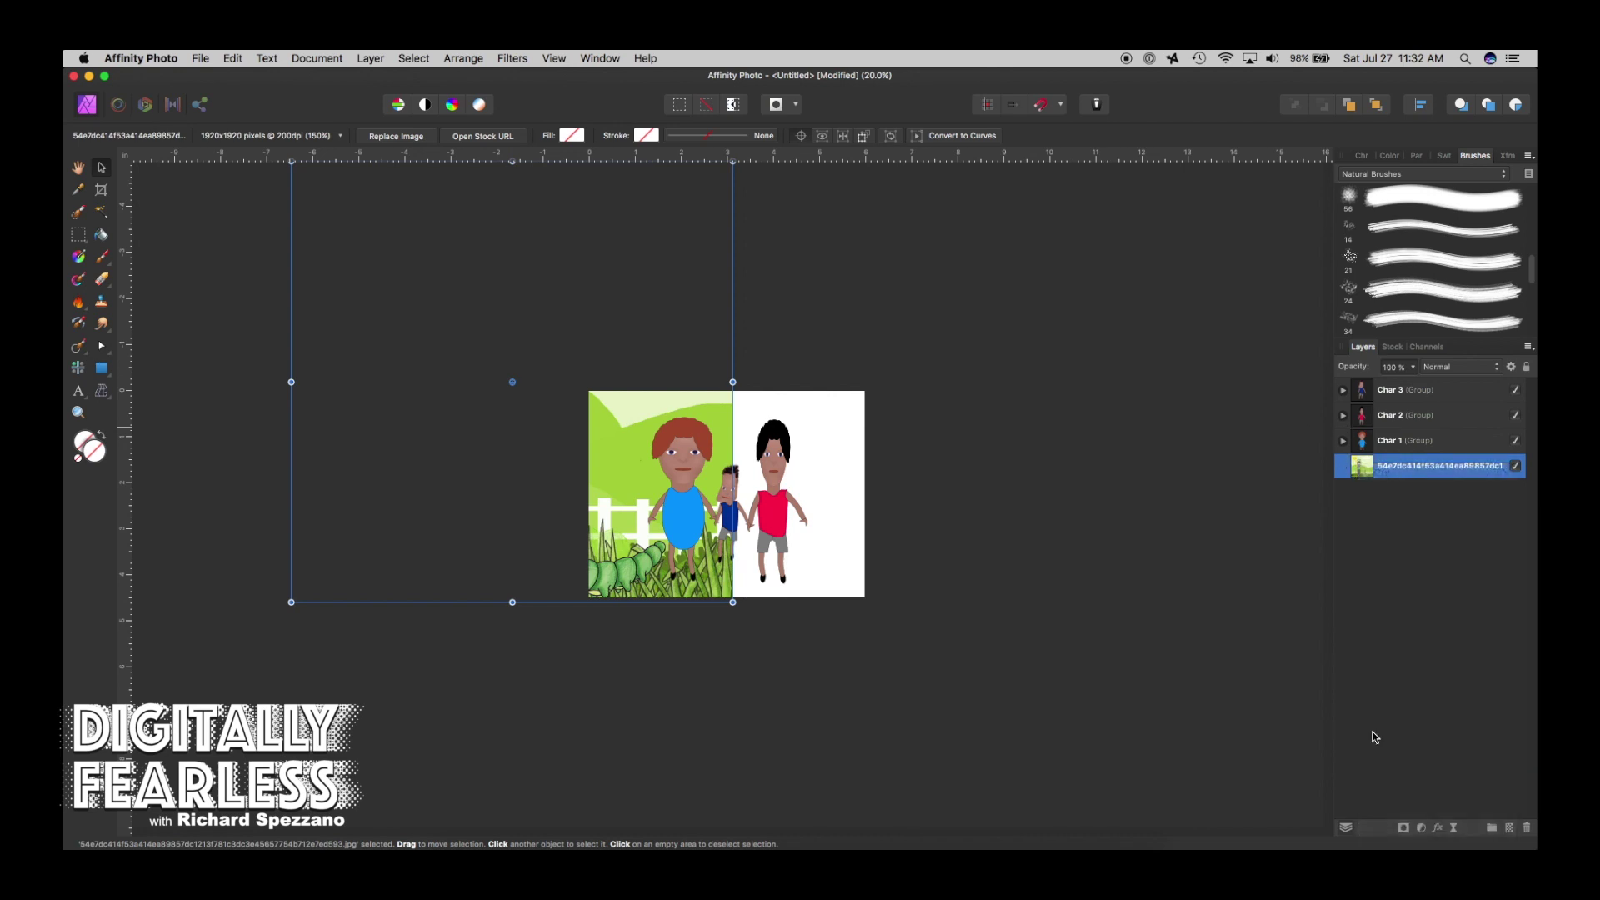
# Duplicate the selected background area, delete the misplaced copy, and slide one copy over the white right side.
pyautogui.click(79, 234)
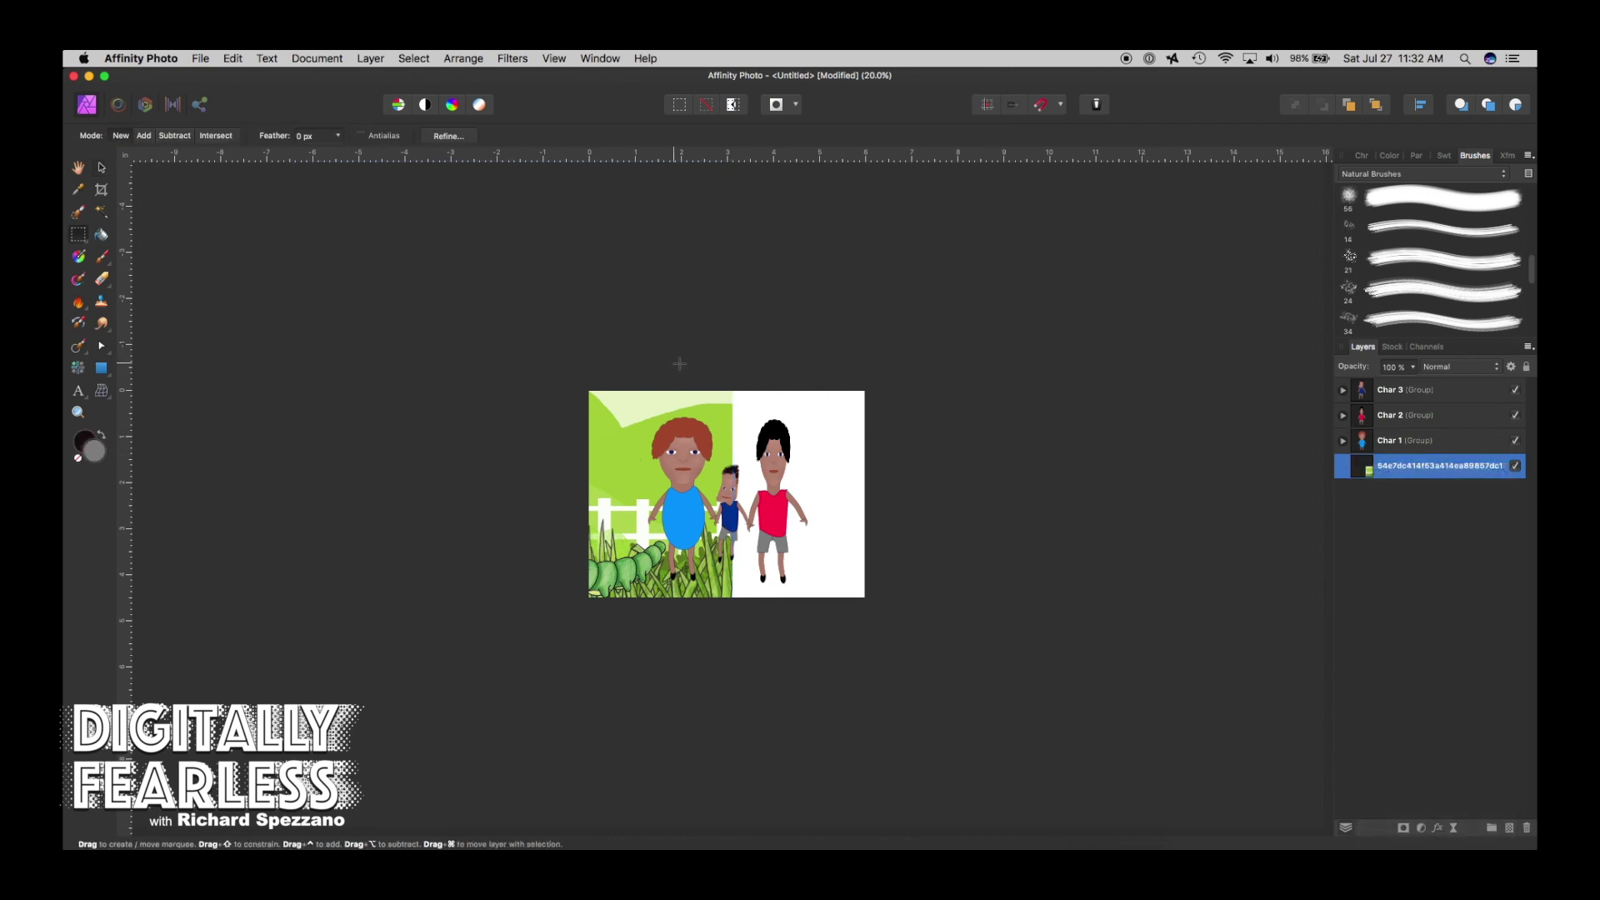
pyautogui.moveTo(743, 372); pyautogui.dragTo(580, 603)
pyautogui.press('super+j')
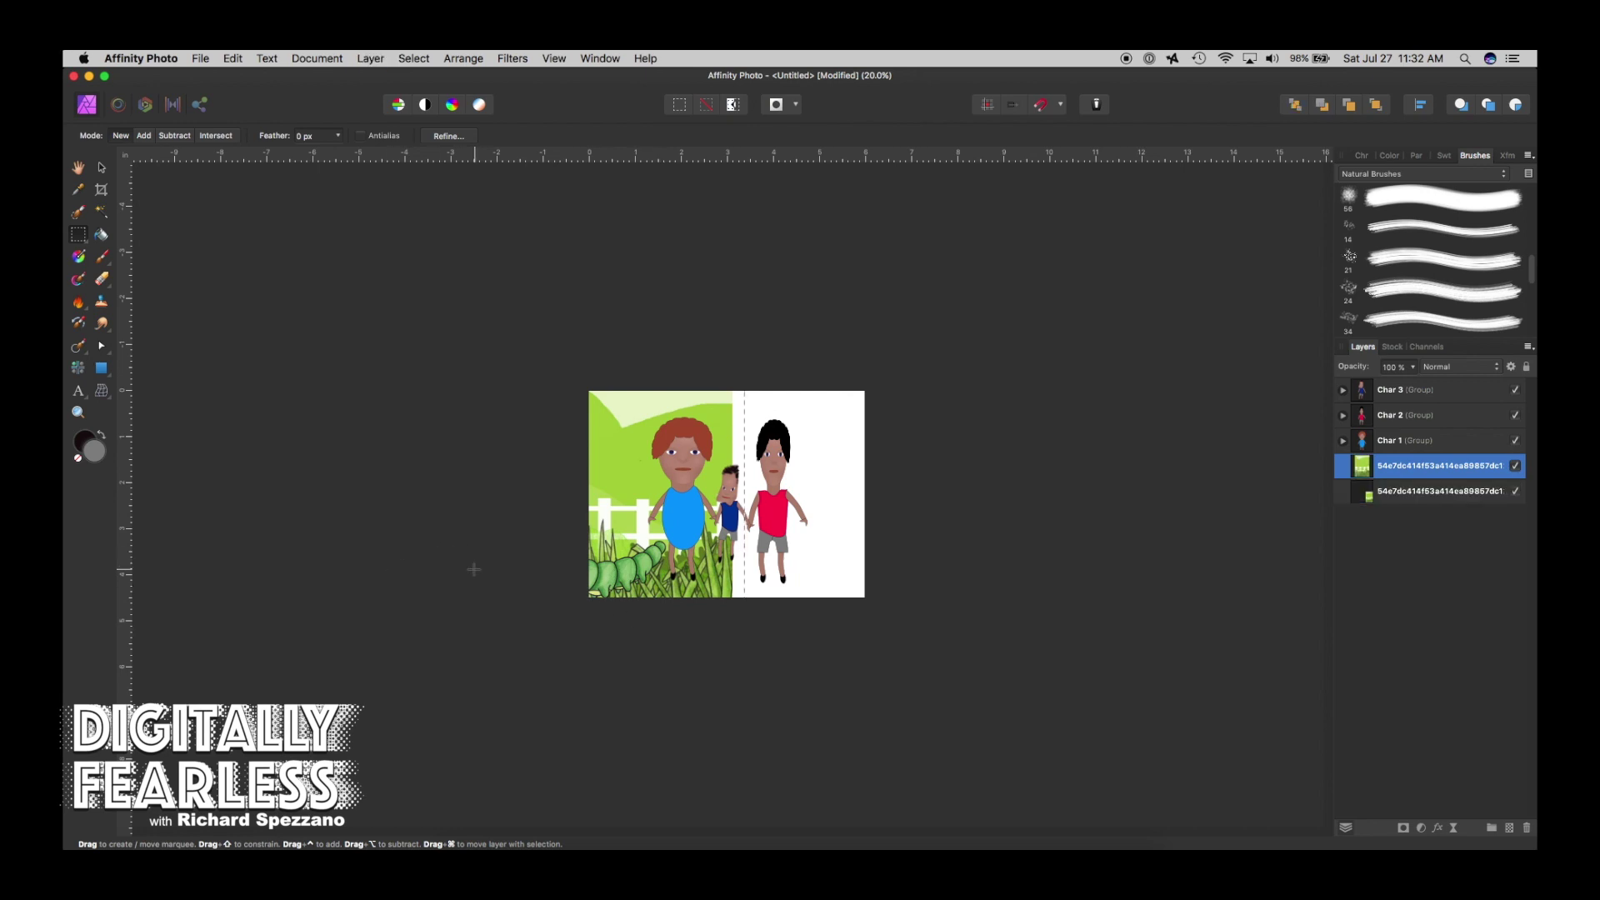
pyautogui.press('super+j')
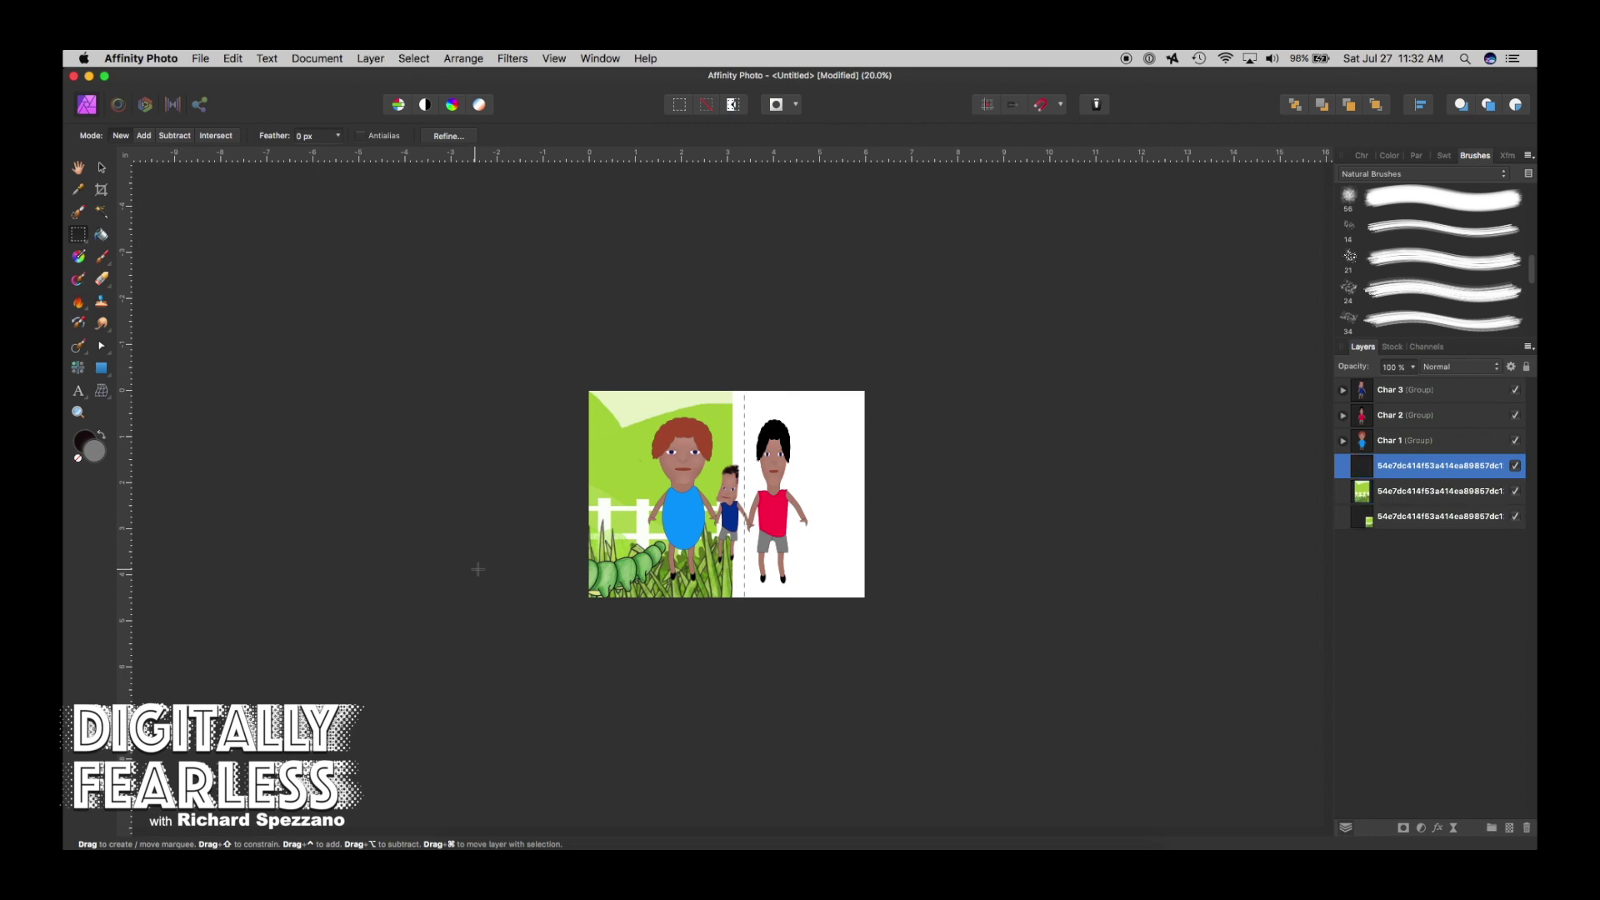
pyautogui.click(1369, 520)
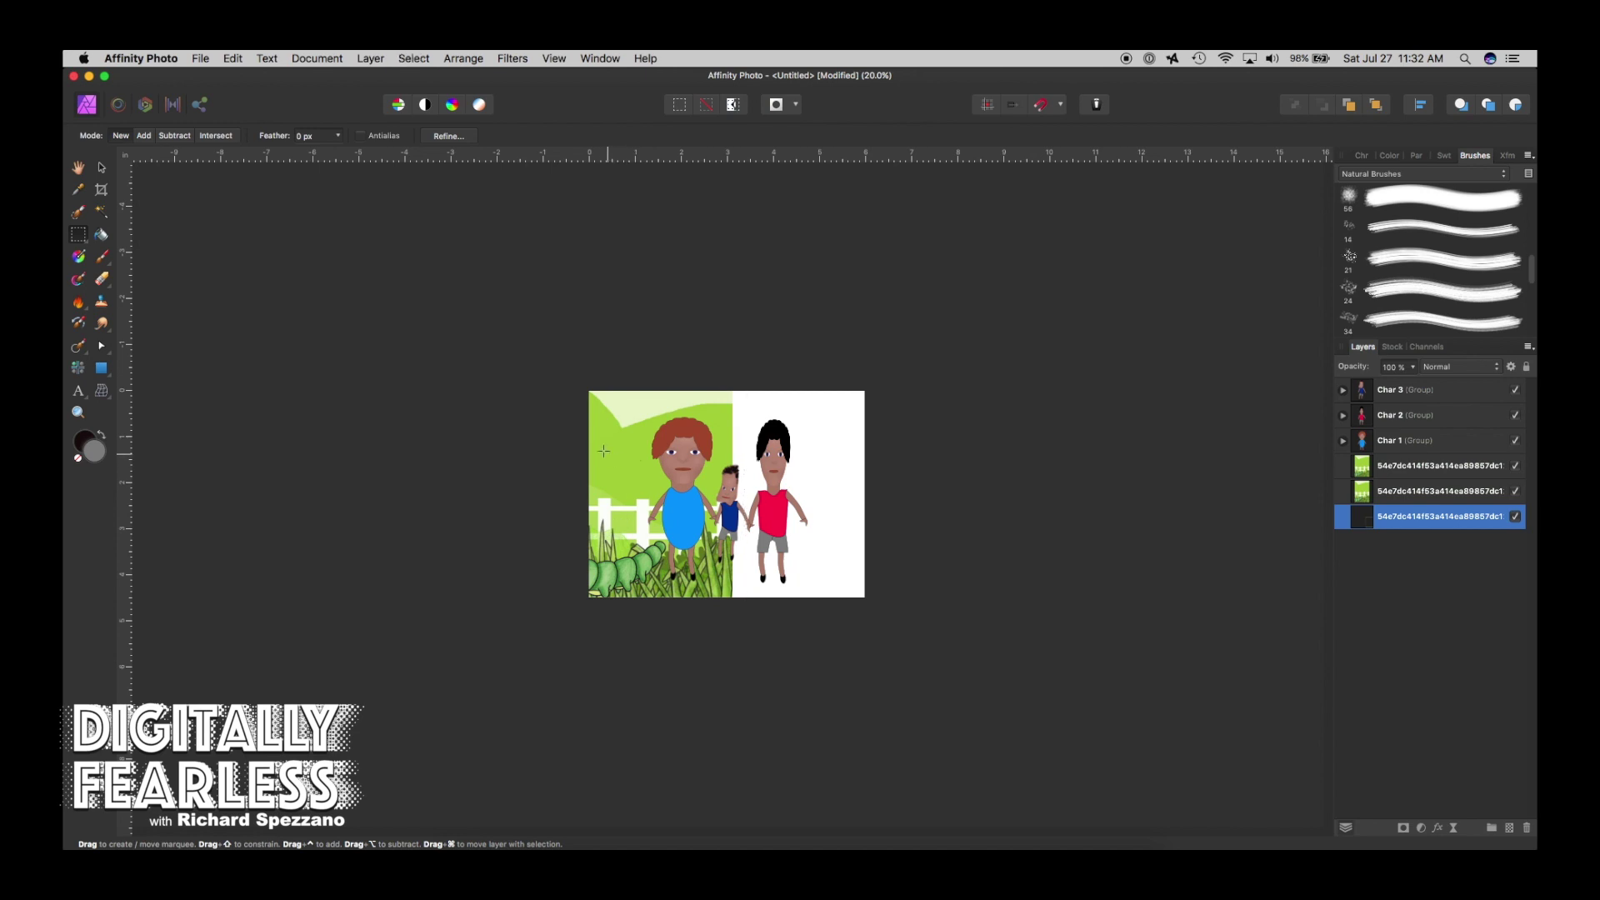
pyautogui.click(101, 169)
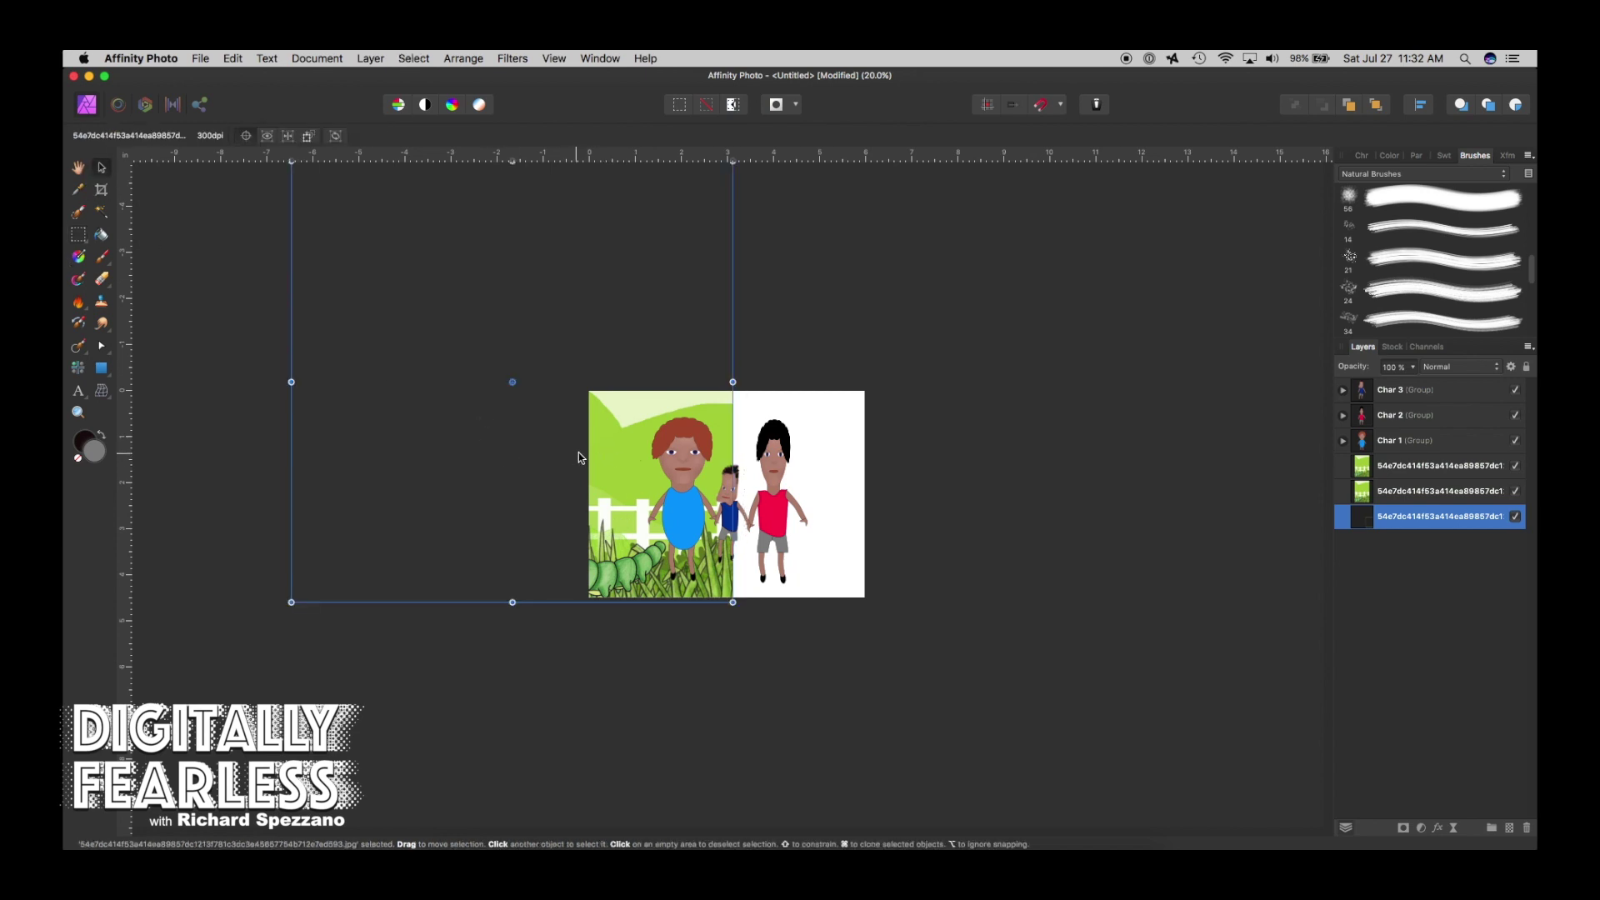
pyautogui.moveTo(611, 457); pyautogui.dragTo(907, 458)
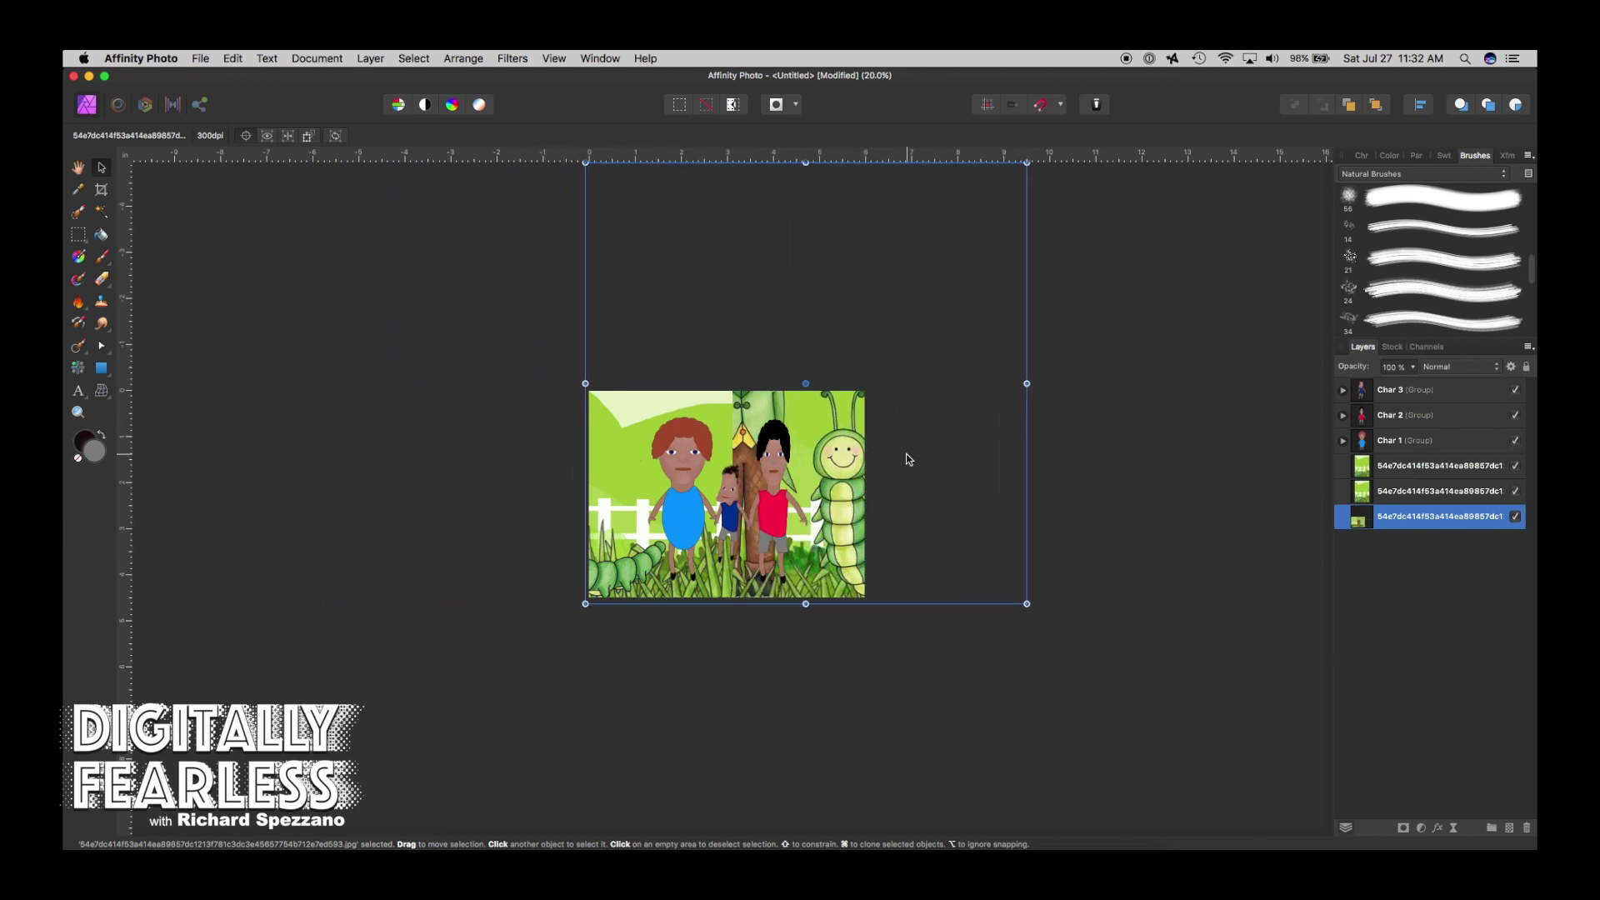
pyautogui.press('Delete')
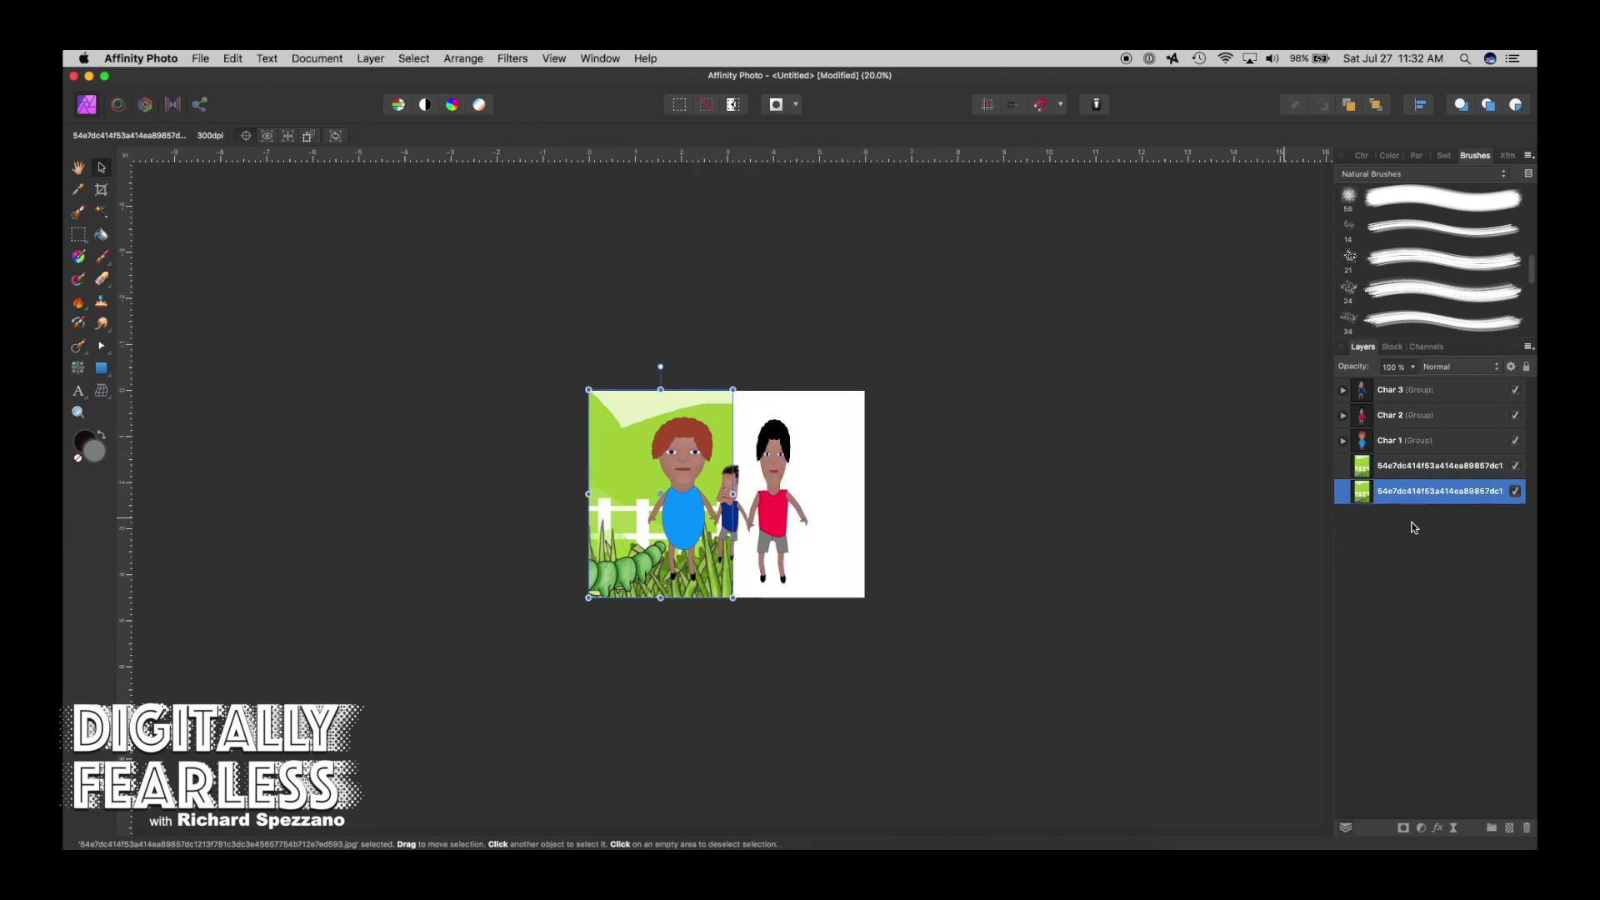
pyautogui.click(770, 446)
pyautogui.moveTo(769, 446); pyautogui.dragTo(811, 447)
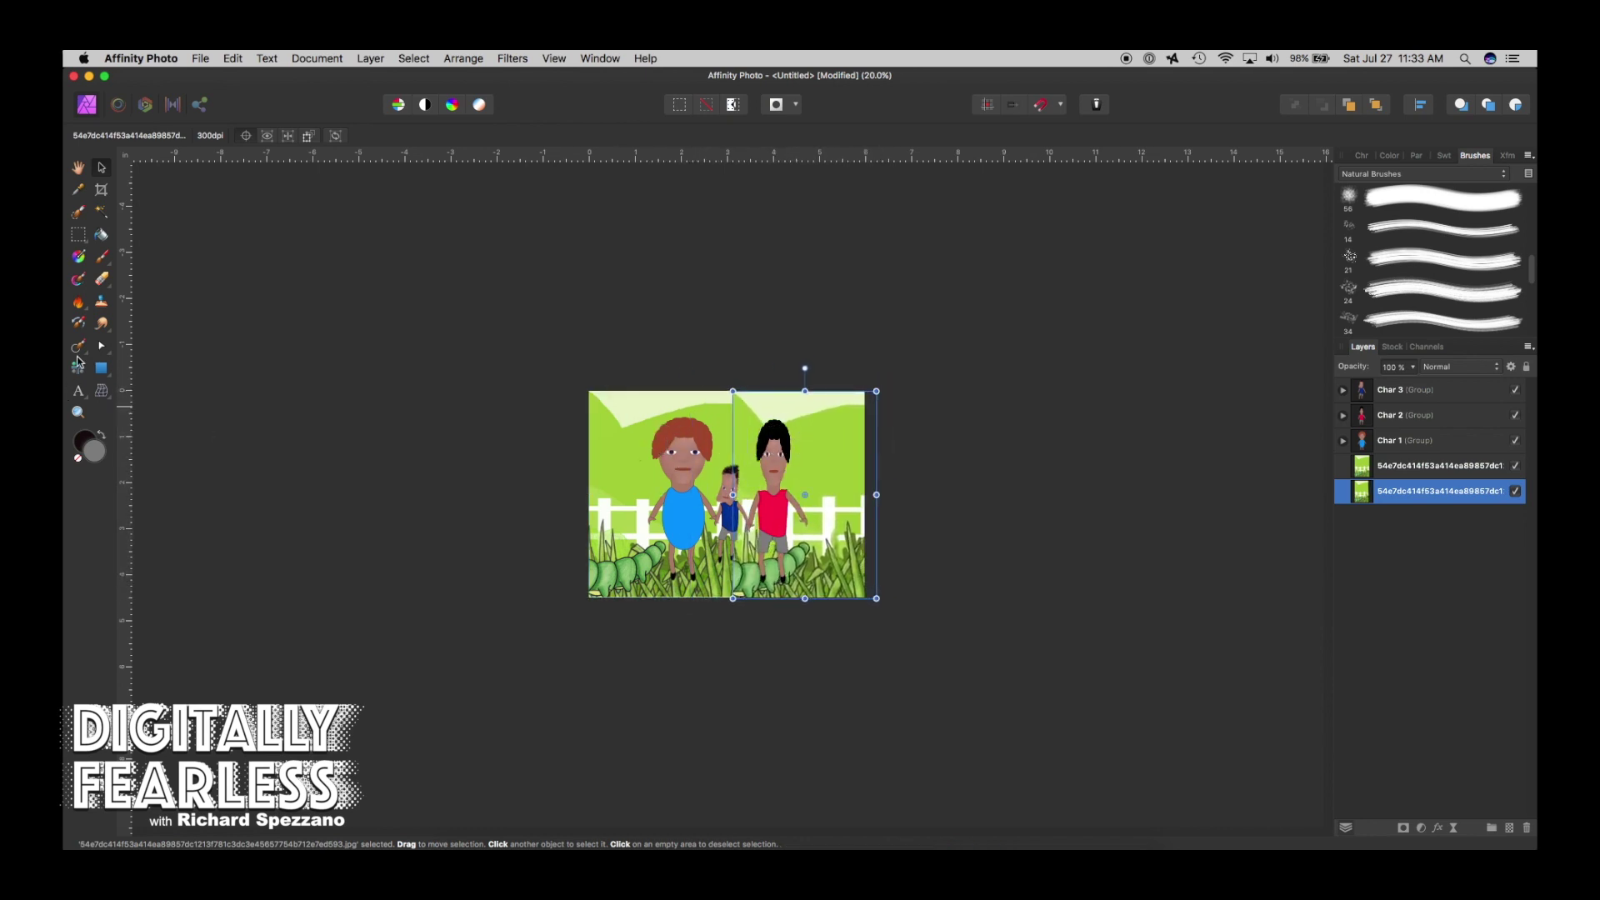
pyautogui.doubleClick(80, 167)
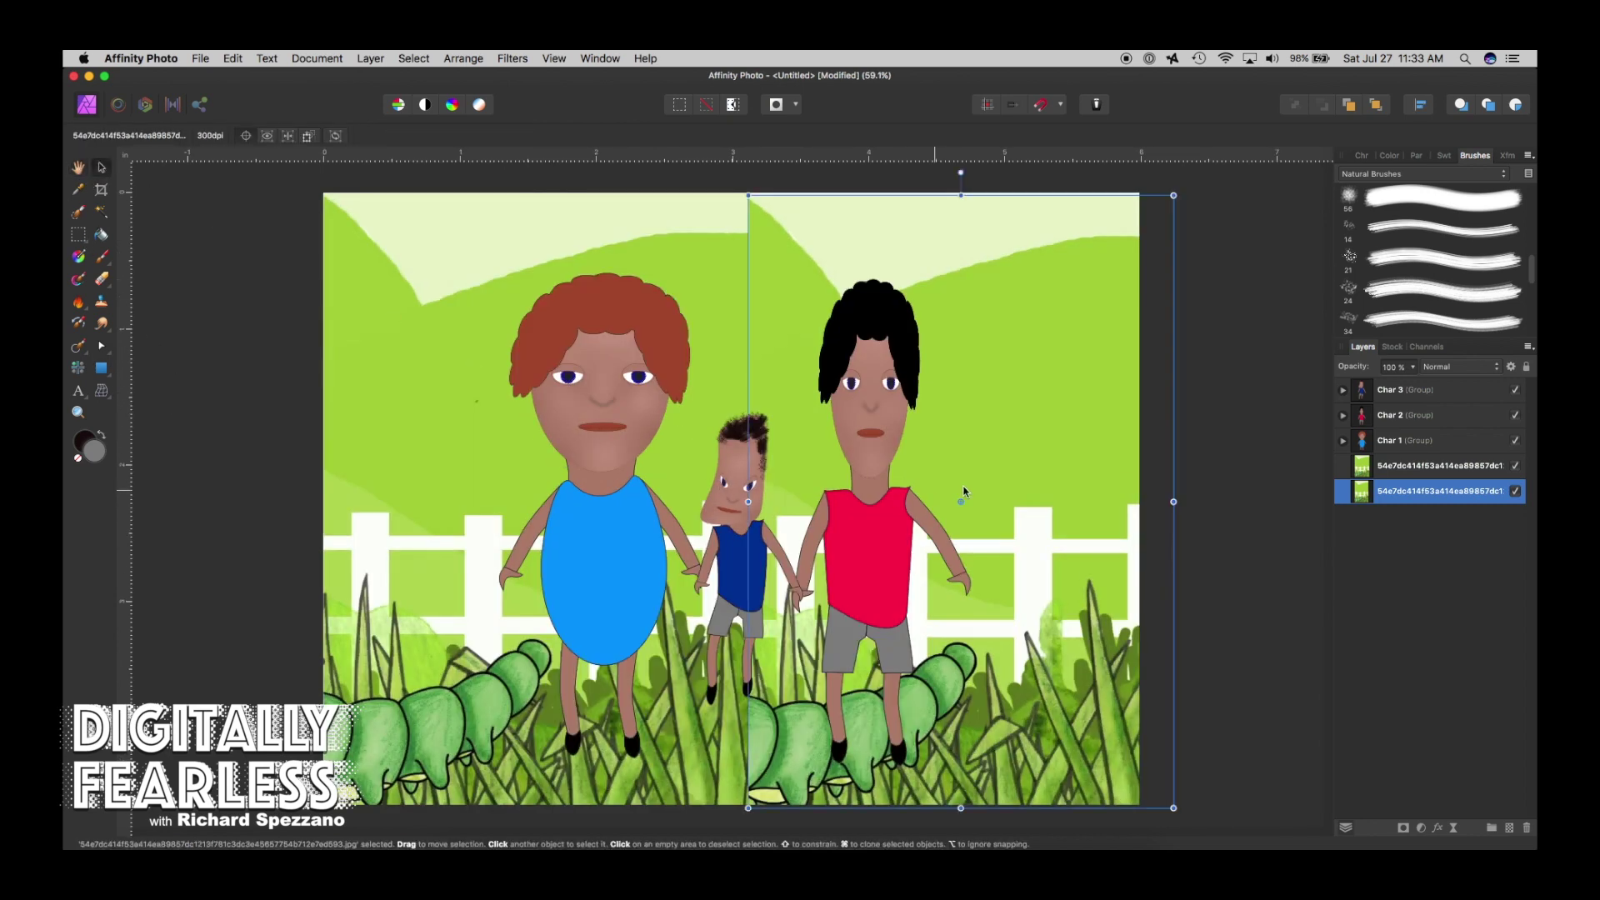
# Align the right background copy, then group both halves and rasterise them into one pixel layer.
pyautogui.click(1145, 422)
pyautogui.moveTo(1025, 417)
pyautogui.mouseDown()
pyautogui.moveTo(1011, 414)
pyautogui.moveTo(1083, 408)
pyautogui.moveTo(1084, 380)
pyautogui.moveTo(1057, 423)
pyautogui.moveTo(1050, 400)
pyautogui.mouseUp()
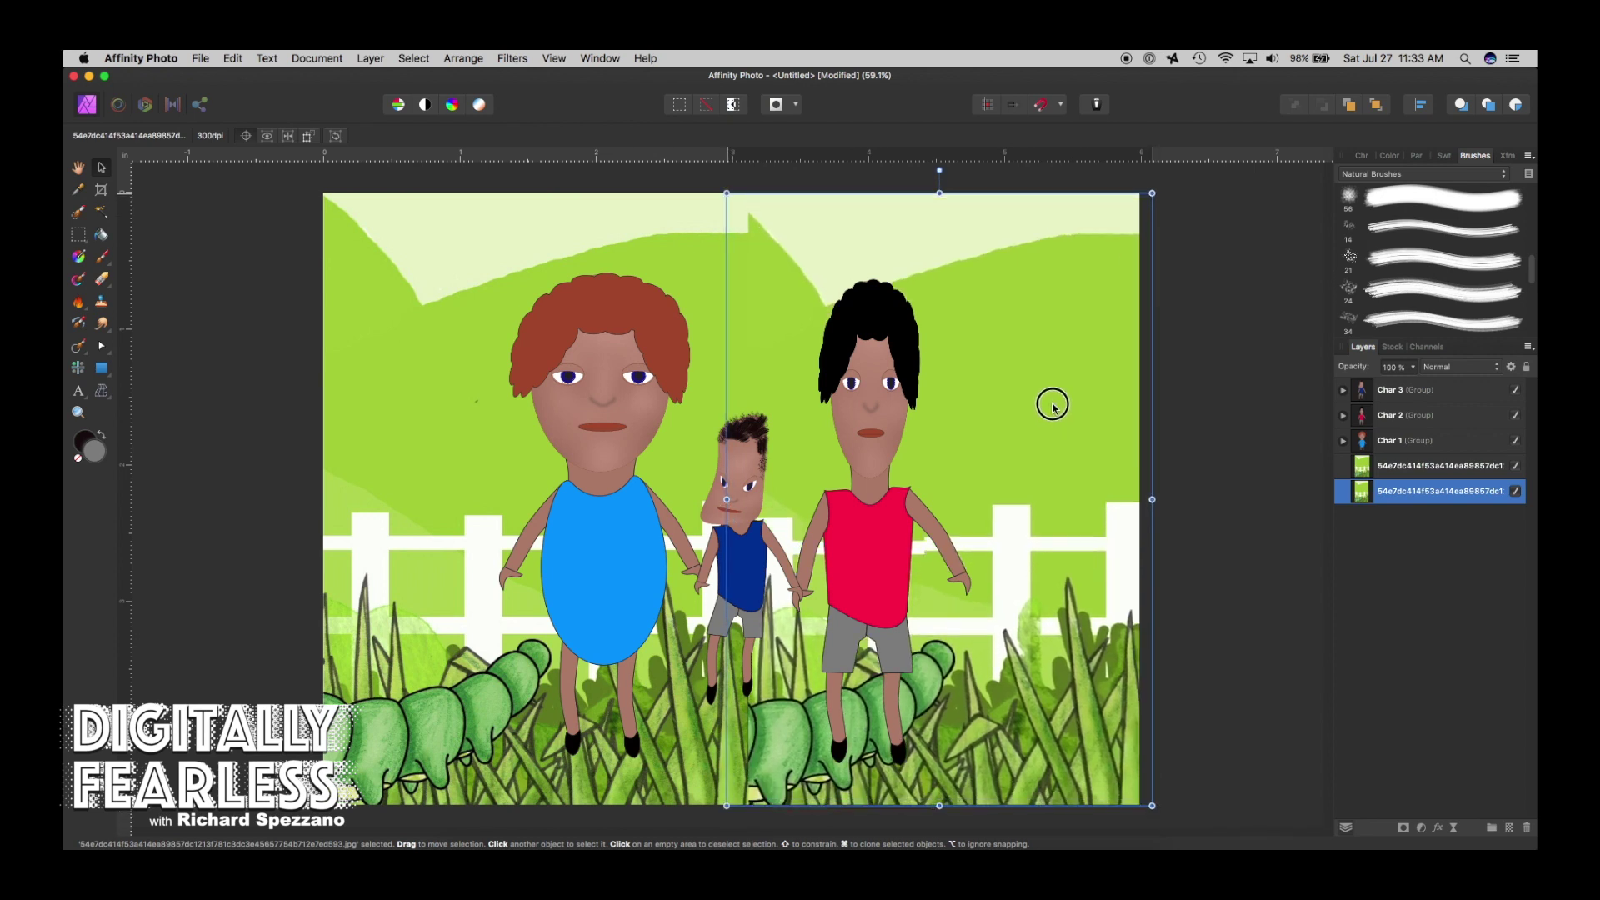
pyautogui.click(449, 361)
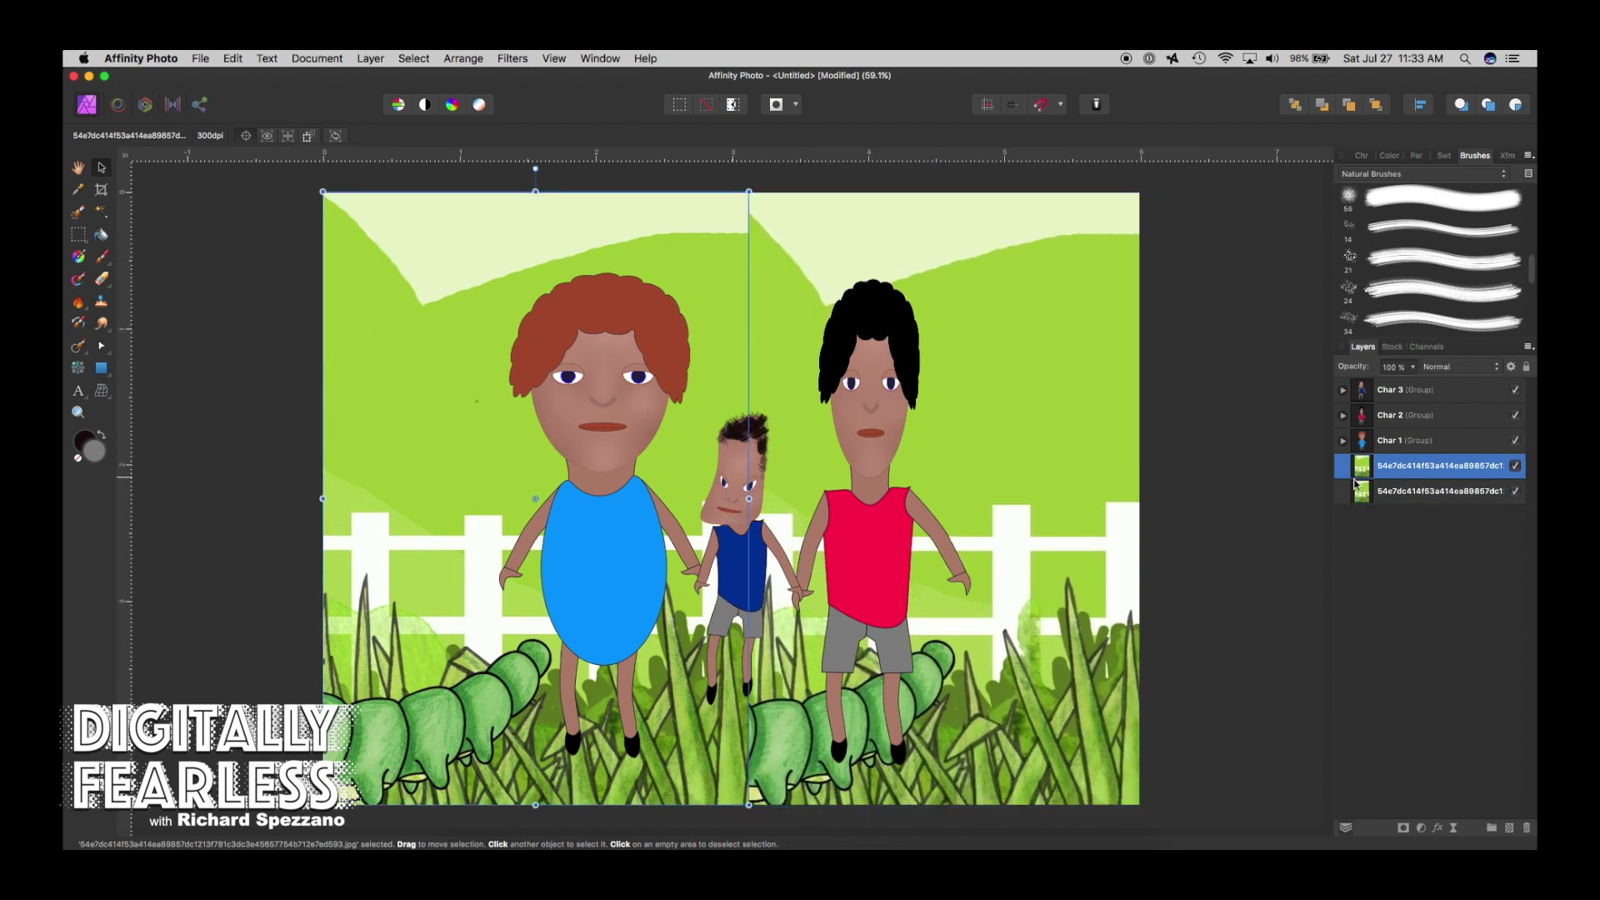
pyautogui.keyDown('shift'); pyautogui.click(1383, 491); pyautogui.keyUp('shift')
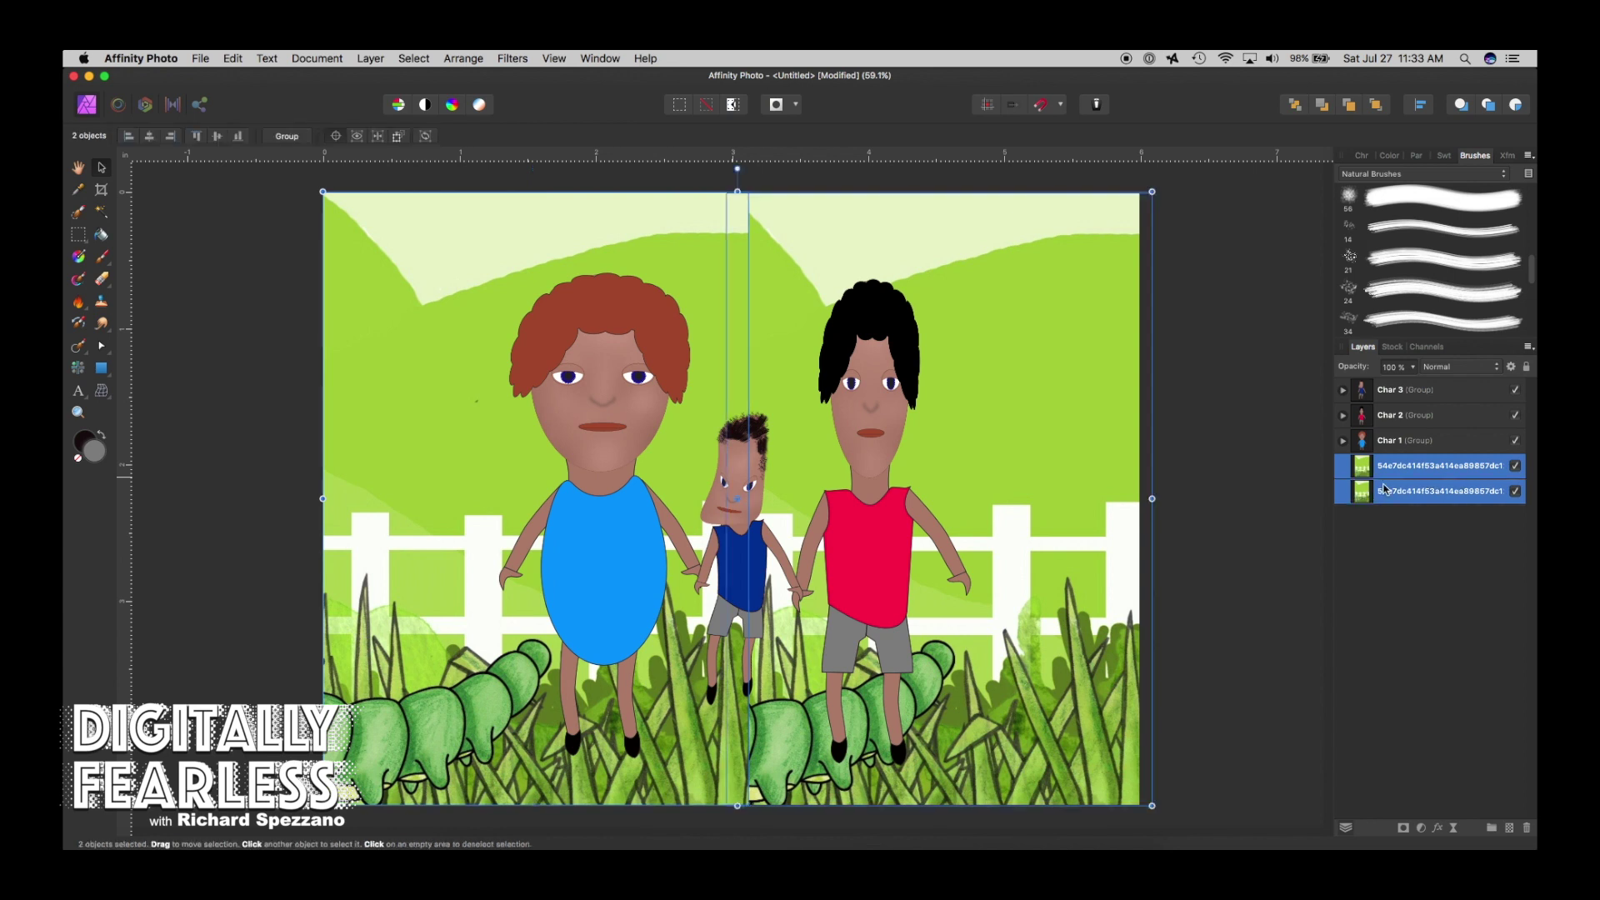
pyautogui.rightClick(1386, 492)
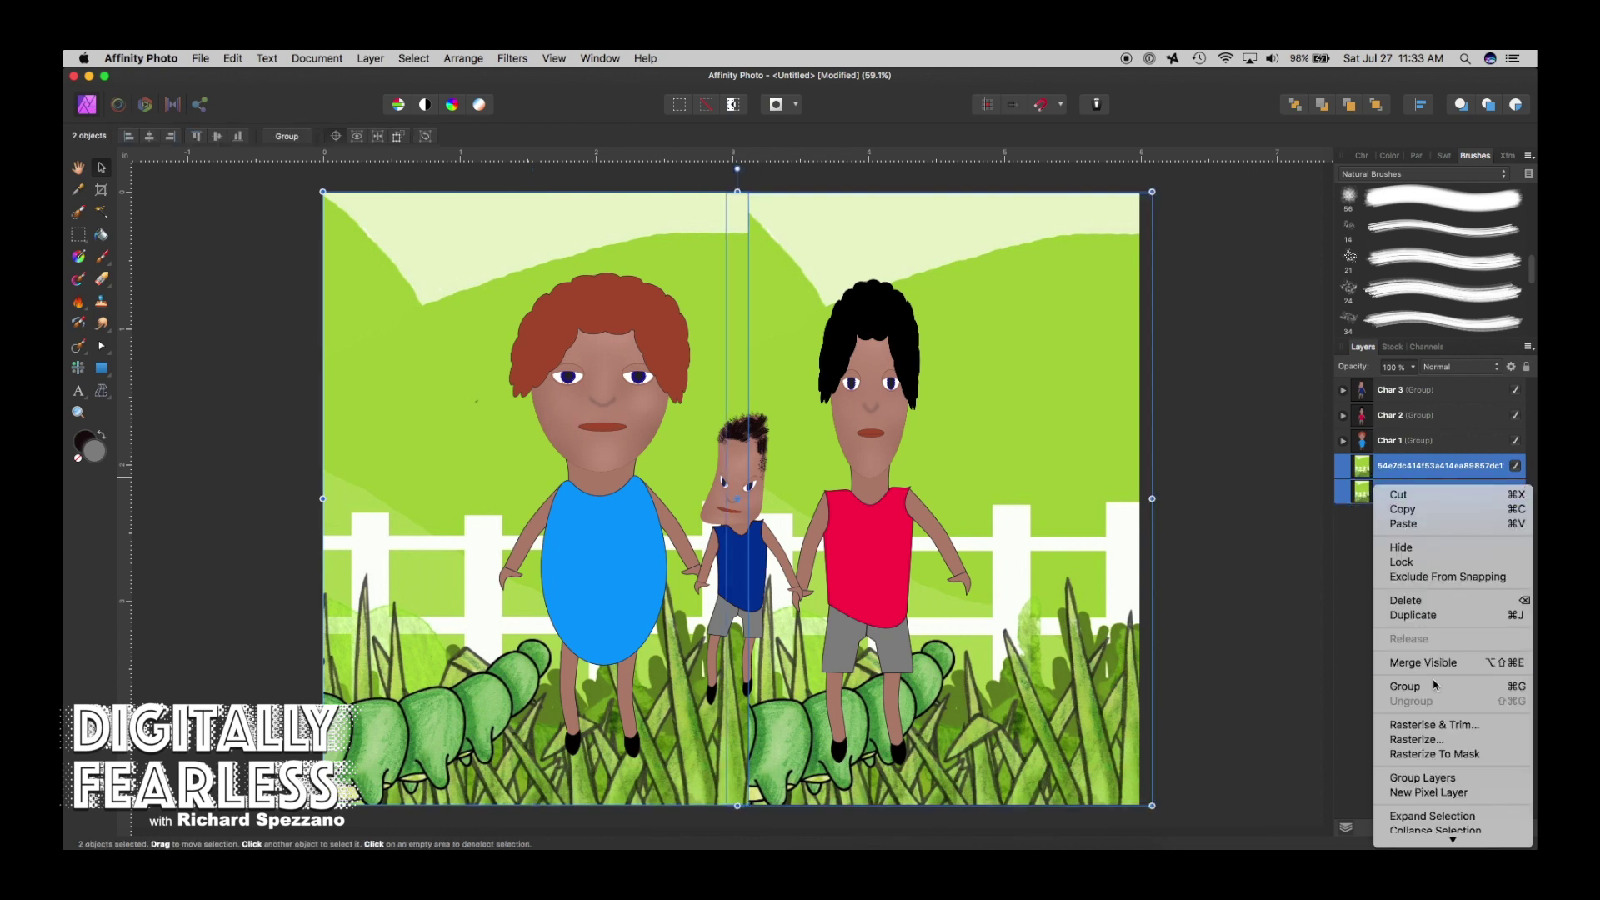
pyautogui.click(1405, 472)
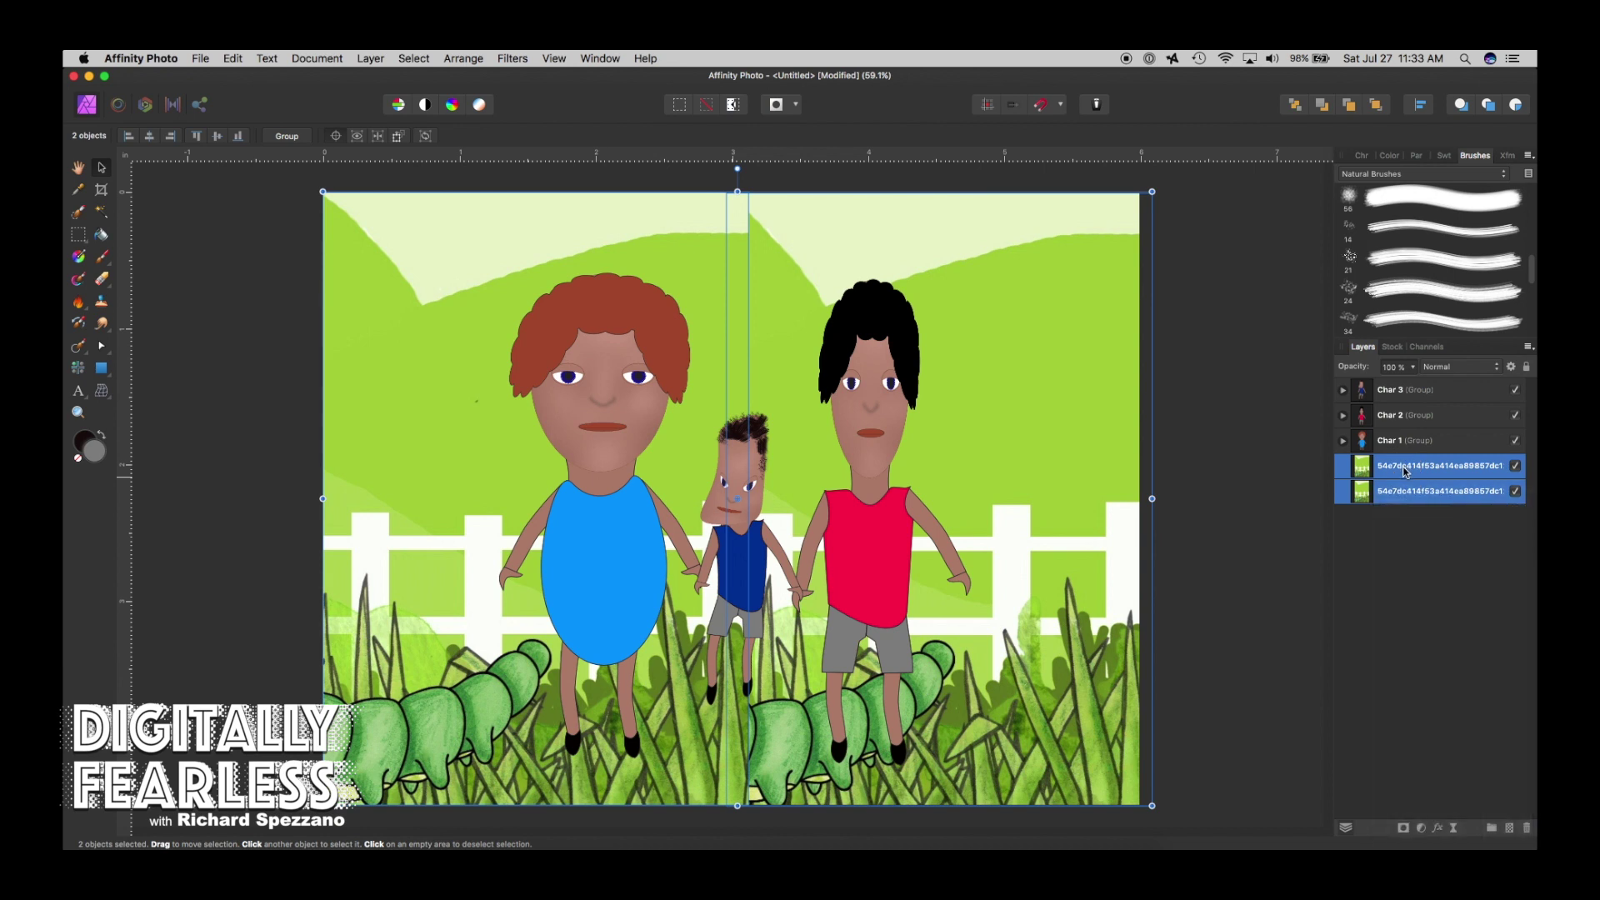
pyautogui.press('super+g')
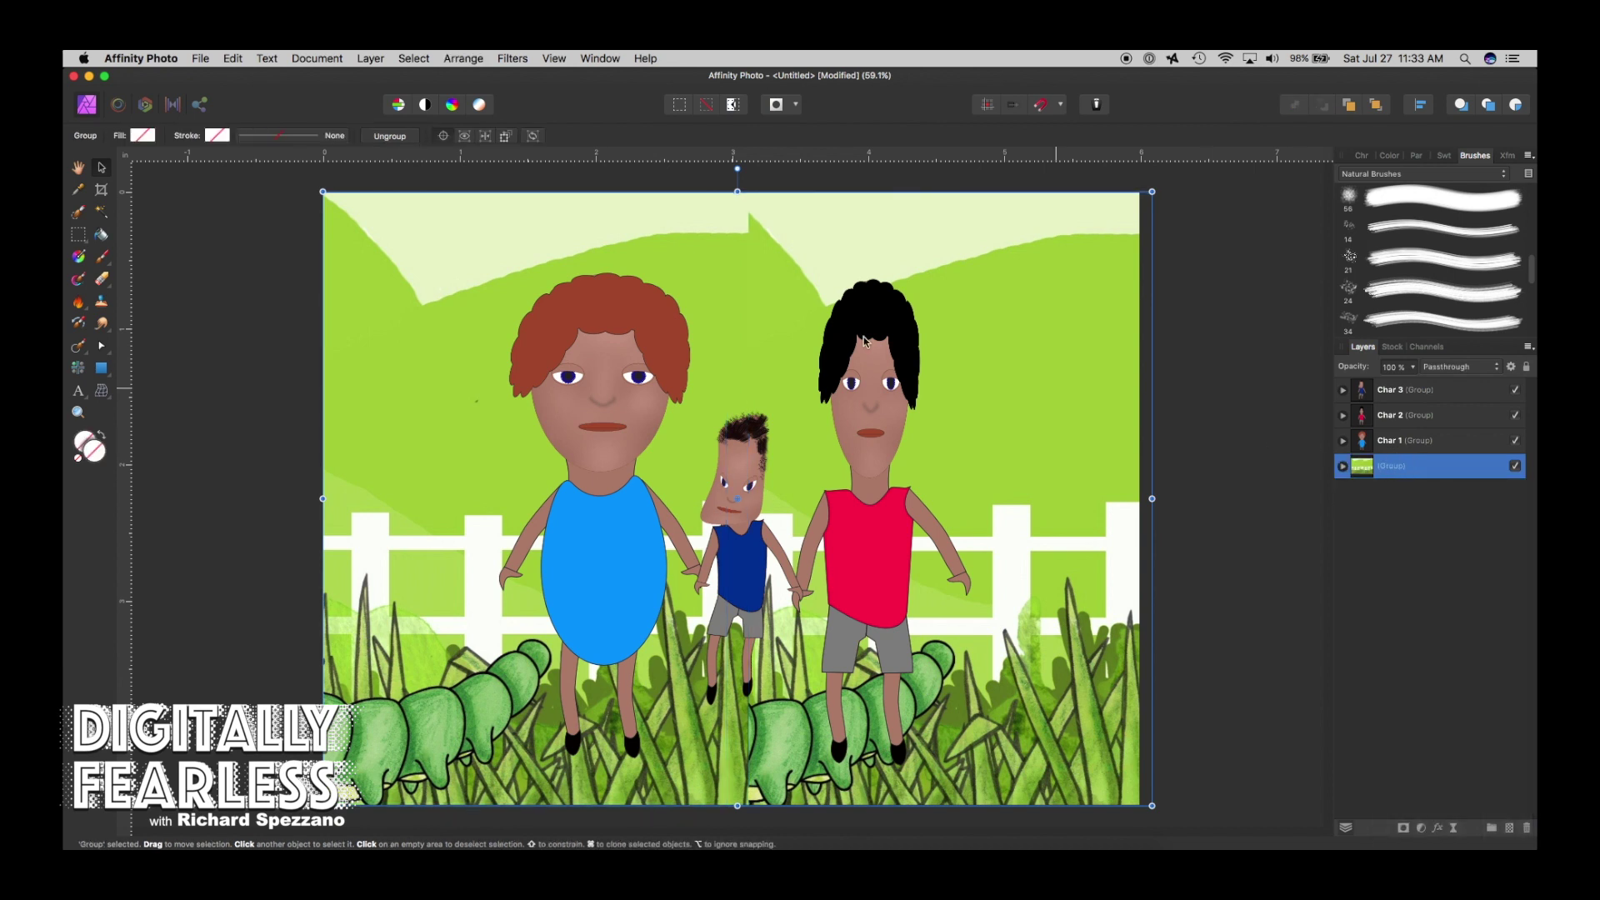
pyautogui.rightClick(1398, 465)
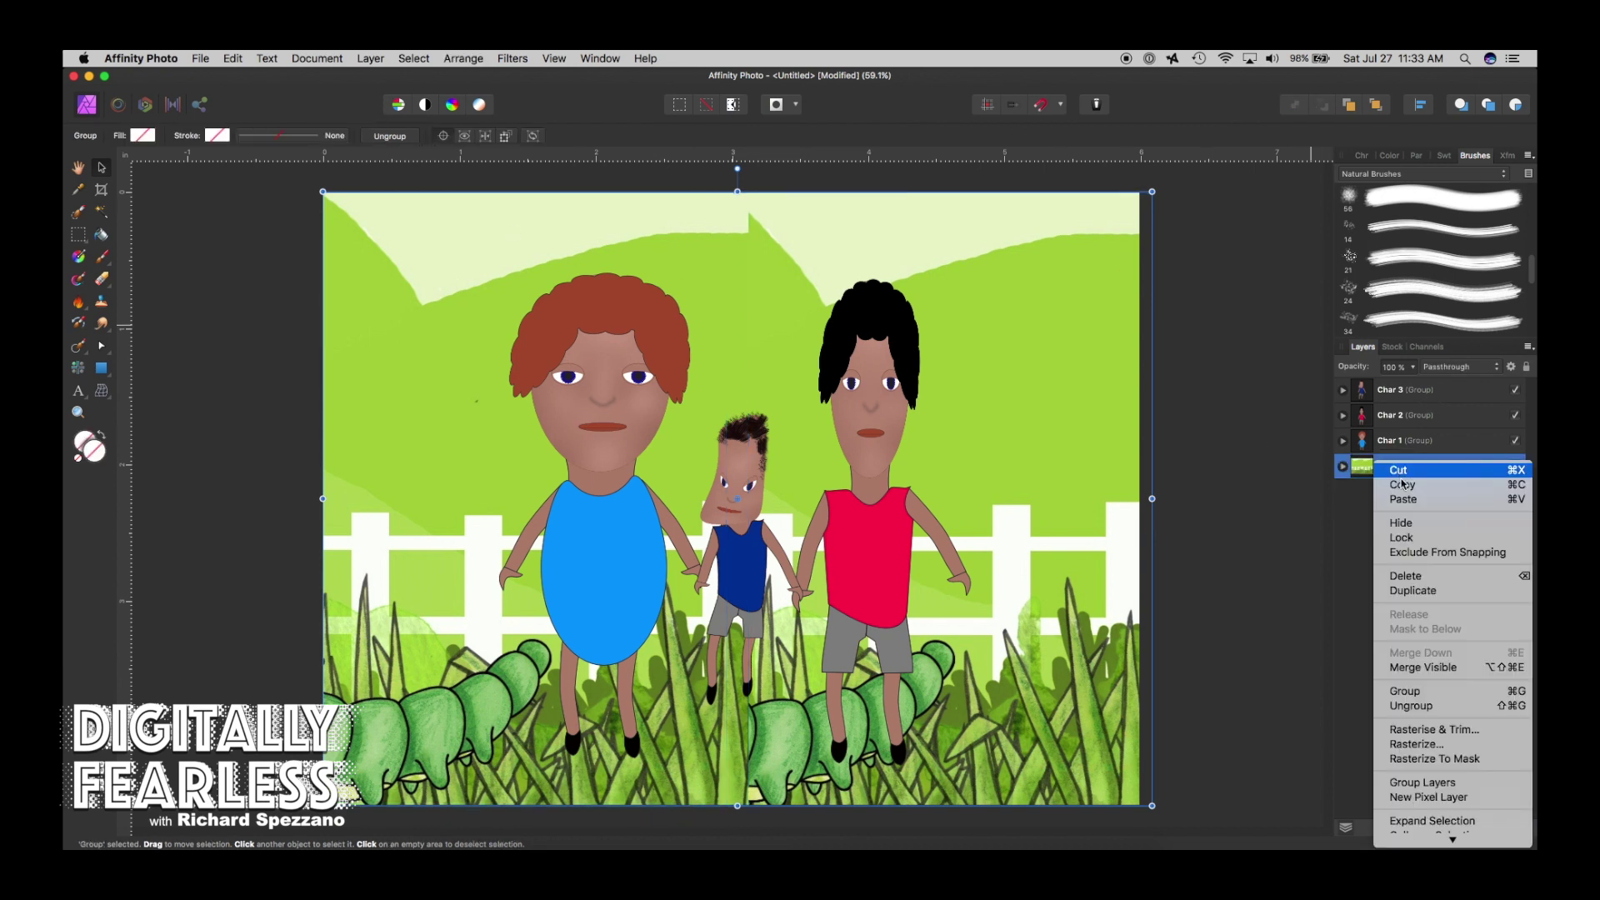
pyautogui.click(1427, 746)
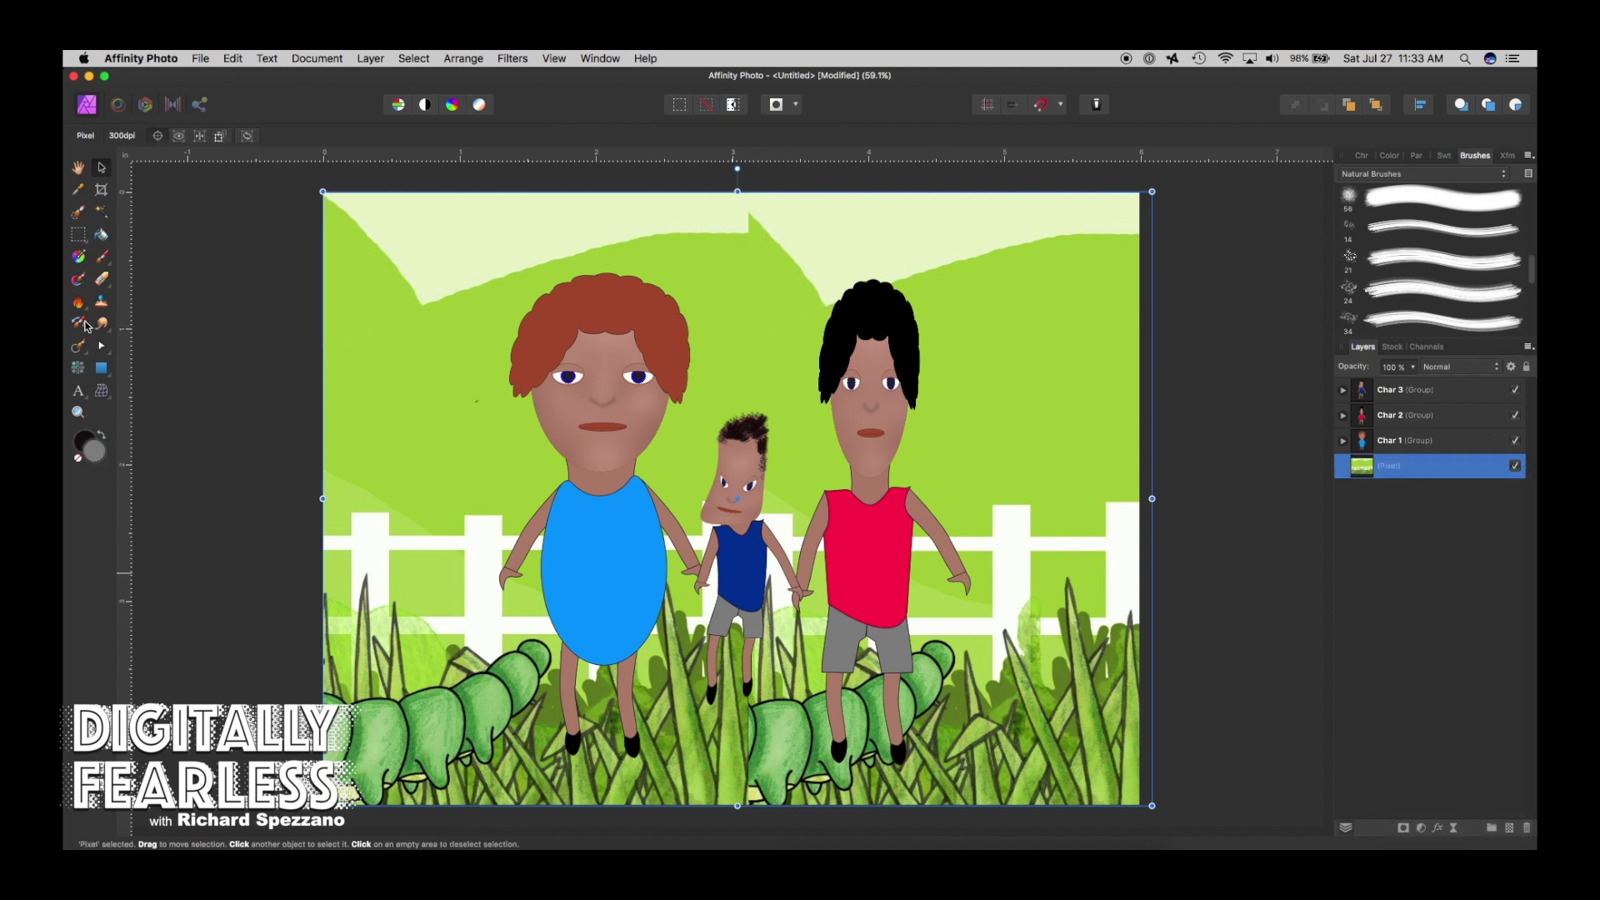
pyautogui.click(101, 305)
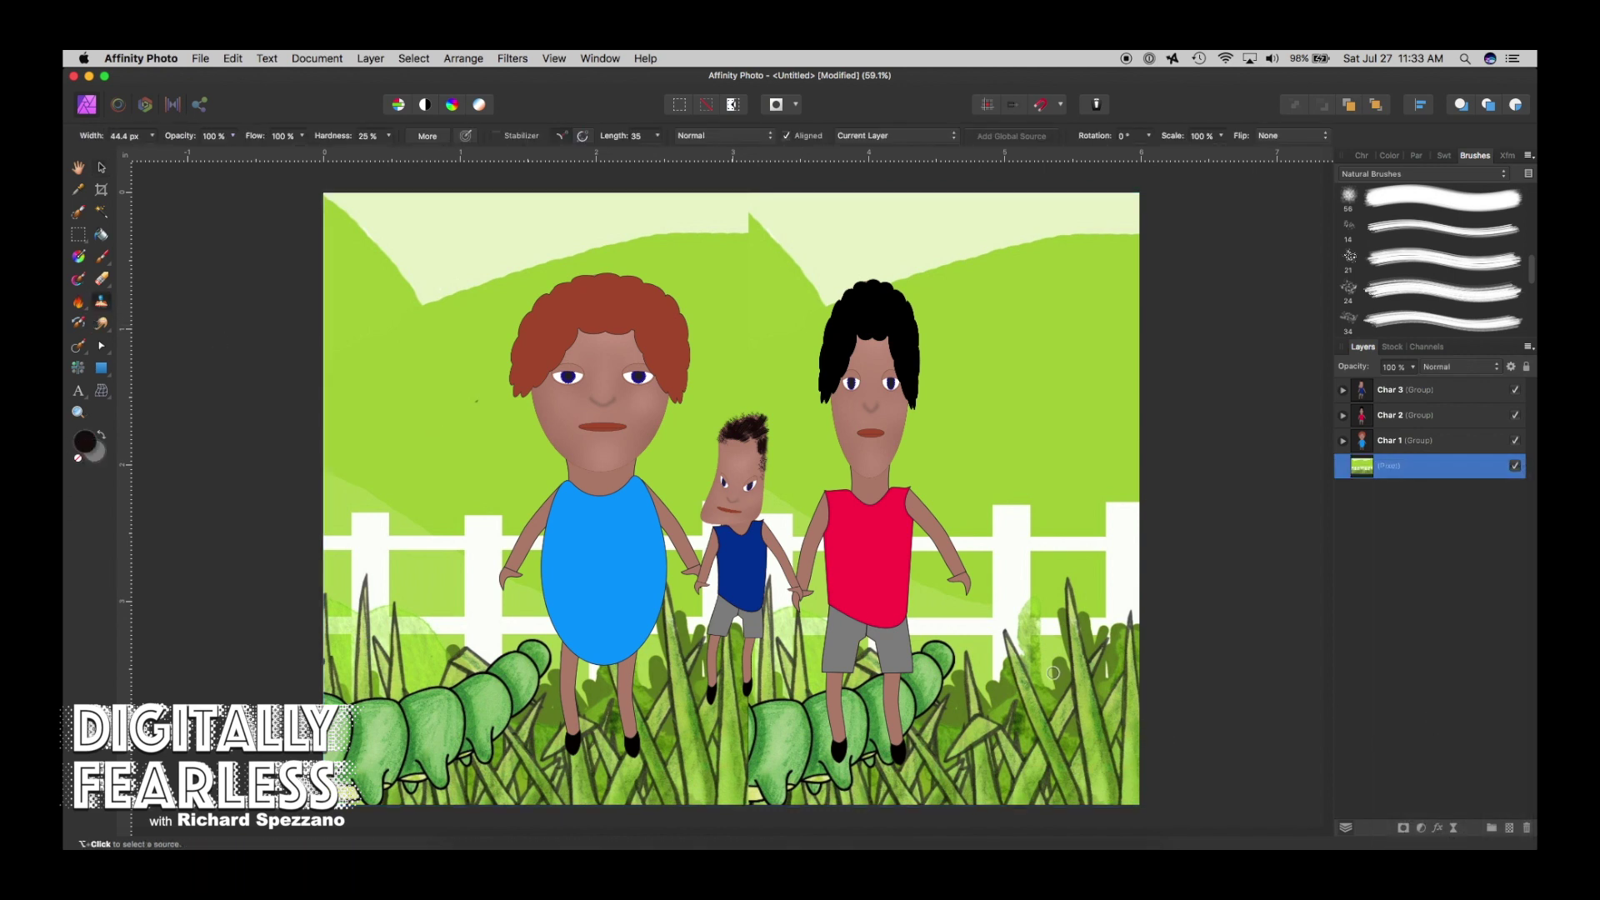
# Set the clone brush to about 308 px, sample the grass, and paint over the caterpillars.
pyautogui.press(']')
pyautogui.press(']')
pyautogui.press(']')
pyautogui.press(']')
pyautogui.press(']')
pyautogui.press(']')
pyautogui.press(']')
pyautogui.press(']')
pyautogui.press(']')
pyautogui.press(']')
pyautogui.press(']')
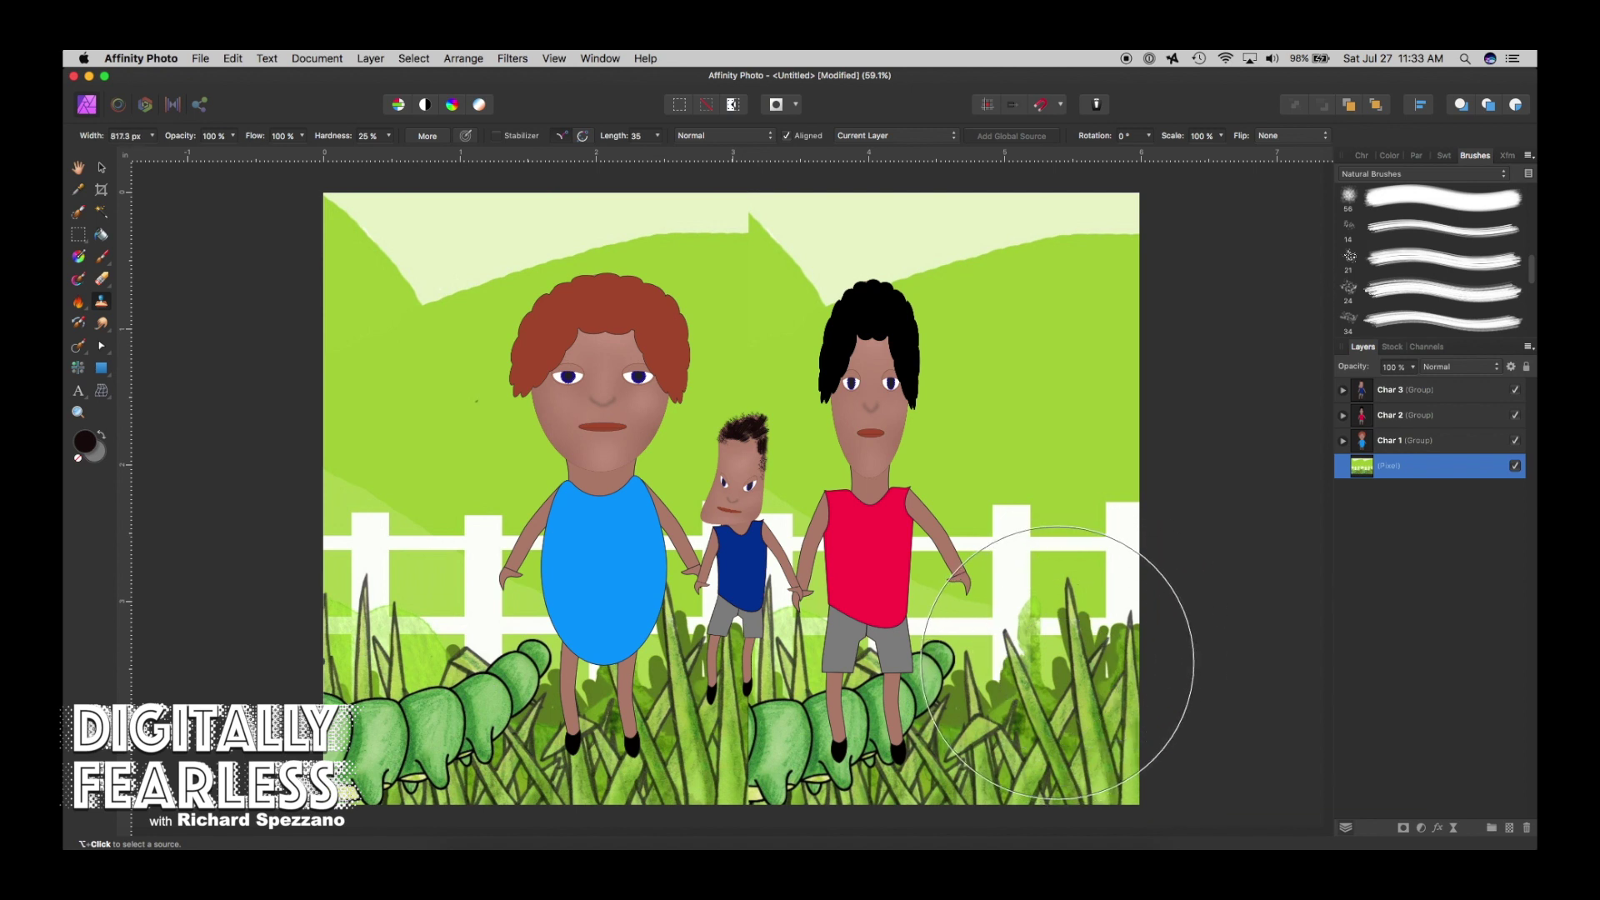
pyautogui.press('[')
pyautogui.press('[')
pyautogui.press('[')
pyautogui.press('[')
pyautogui.press('[')
pyautogui.press('[')
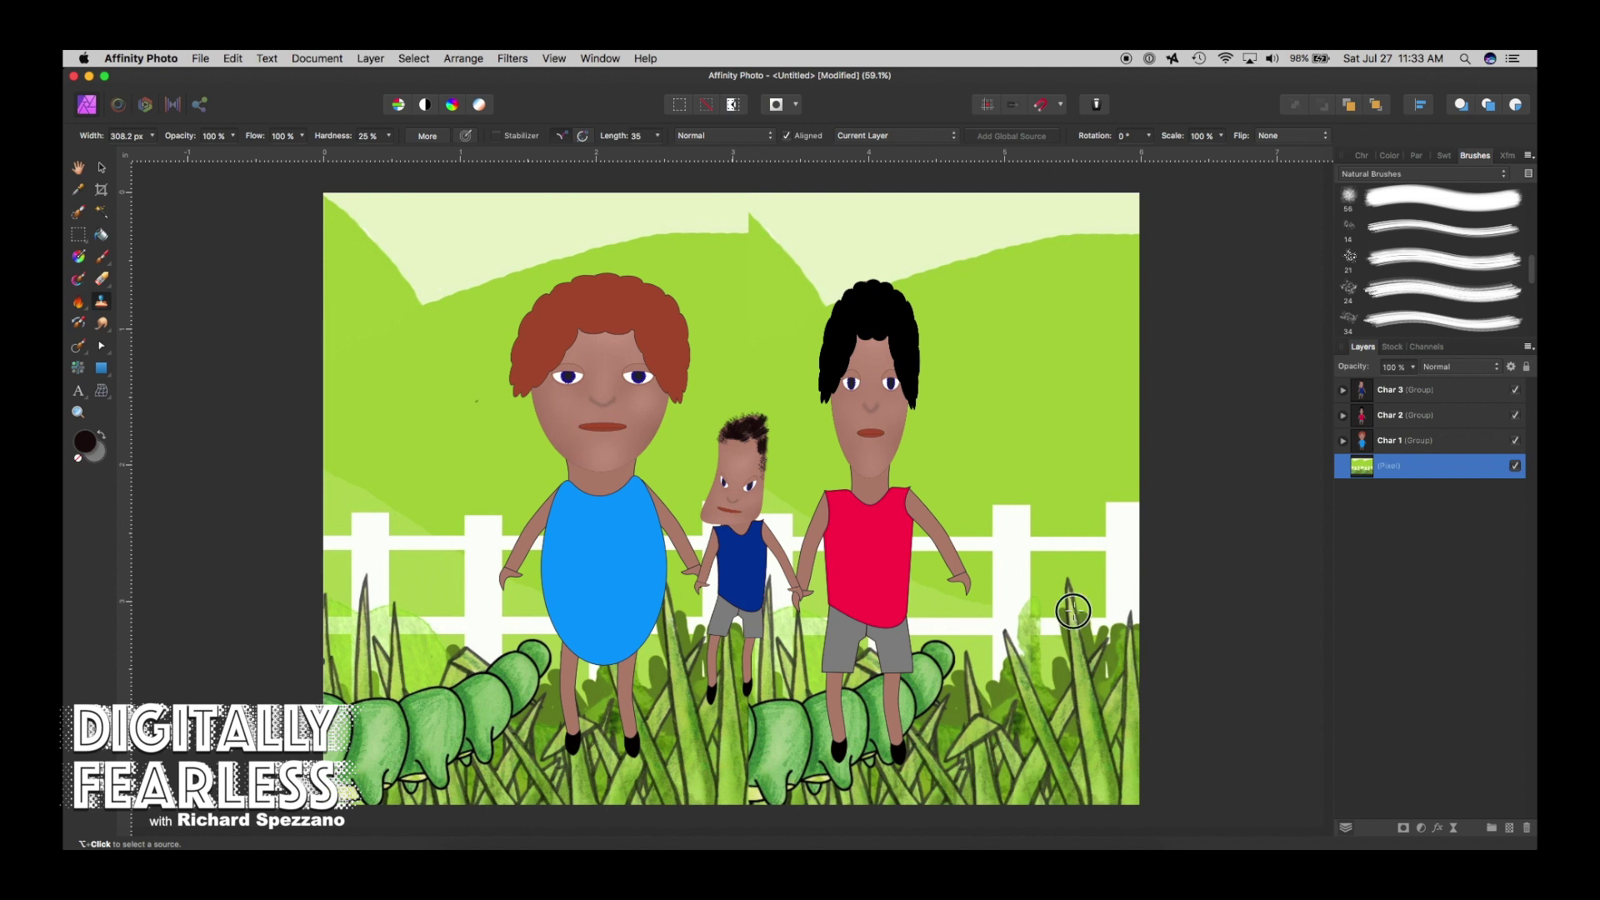
pyautogui.keyDown('alt'); pyautogui.click(1074, 610); pyautogui.keyUp('alt')
pyautogui.moveTo(958, 641)
pyautogui.mouseDown()
pyautogui.moveTo(922, 643)
pyautogui.moveTo(911, 775)
pyautogui.moveTo(875, 607)
pyautogui.moveTo(895, 616)
pyautogui.mouseUp()
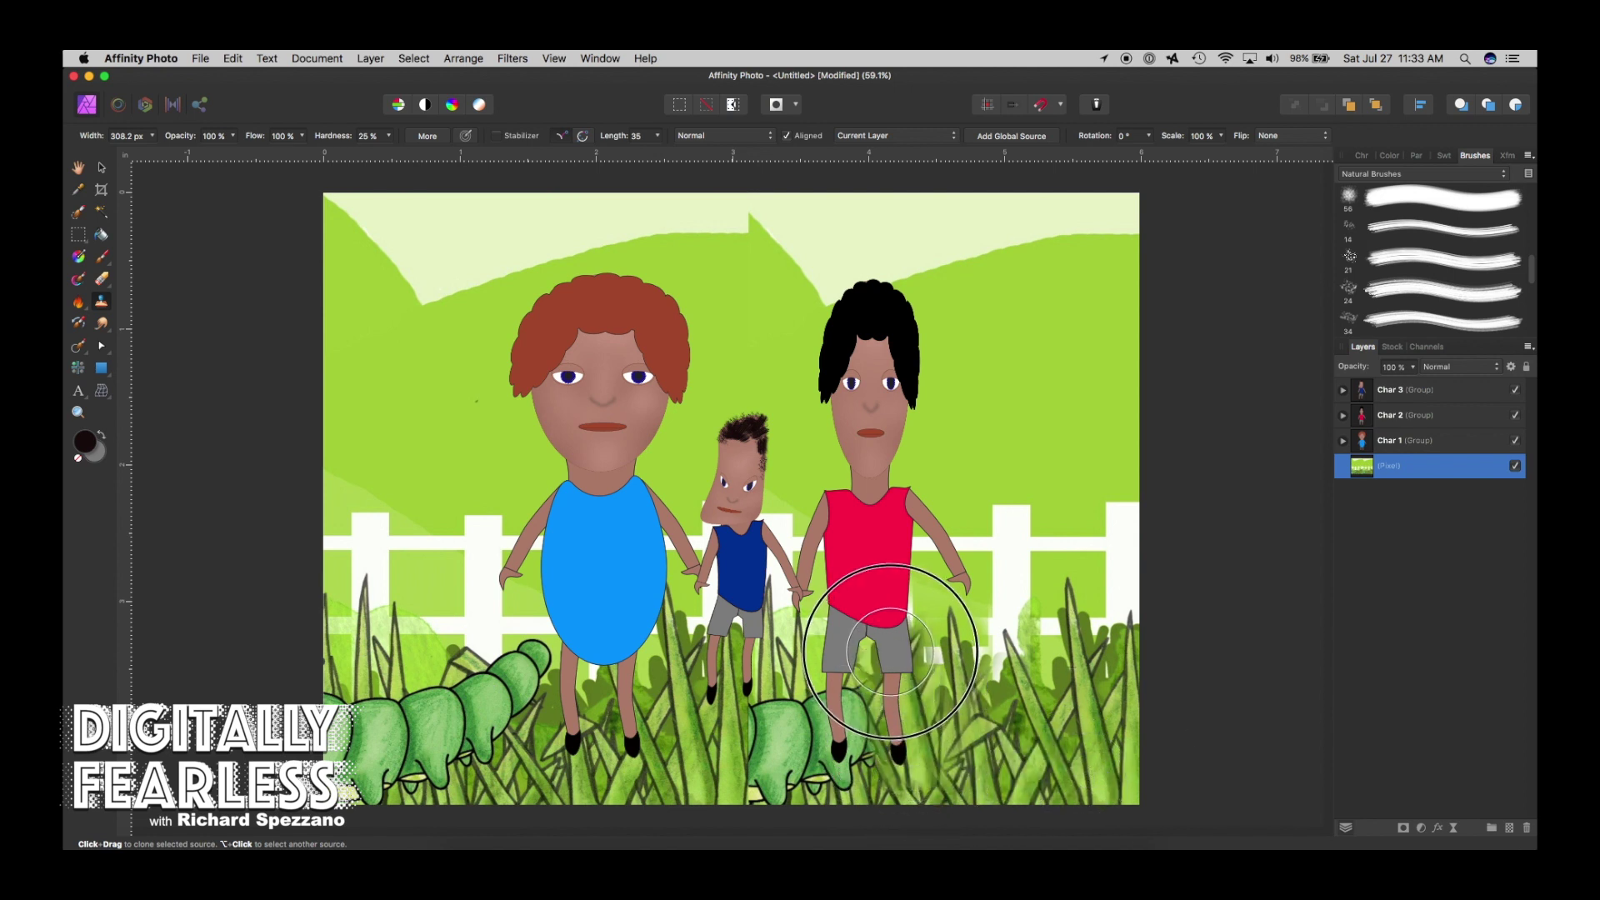
pyautogui.moveTo(863, 718)
pyautogui.mouseDown()
pyautogui.moveTo(834, 733)
pyautogui.moveTo(821, 694)
pyautogui.moveTo(805, 736)
pyautogui.moveTo(786, 703)
pyautogui.moveTo(765, 755)
pyautogui.moveTo(774, 784)
pyautogui.moveTo(968, 755)
pyautogui.moveTo(795, 762)
pyautogui.moveTo(753, 801)
pyautogui.moveTo(693, 805)
pyautogui.moveTo(374, 678)
pyautogui.moveTo(220, 661)
pyautogui.moveTo(379, 696)
pyautogui.moveTo(528, 766)
pyautogui.moveTo(703, 754)
pyautogui.moveTo(514, 758)
pyautogui.moveTo(530, 652)
pyautogui.moveTo(484, 751)
pyautogui.moveTo(425, 723)
pyautogui.moveTo(336, 741)
pyautogui.moveTo(338, 766)
pyautogui.moveTo(383, 762)
pyautogui.moveTo(320, 724)
pyautogui.moveTo(385, 751)
pyautogui.moveTo(494, 749)
pyautogui.moveTo(398, 742)
pyautogui.moveTo(487, 753)
pyautogui.moveTo(454, 733)
pyautogui.mouseUp()
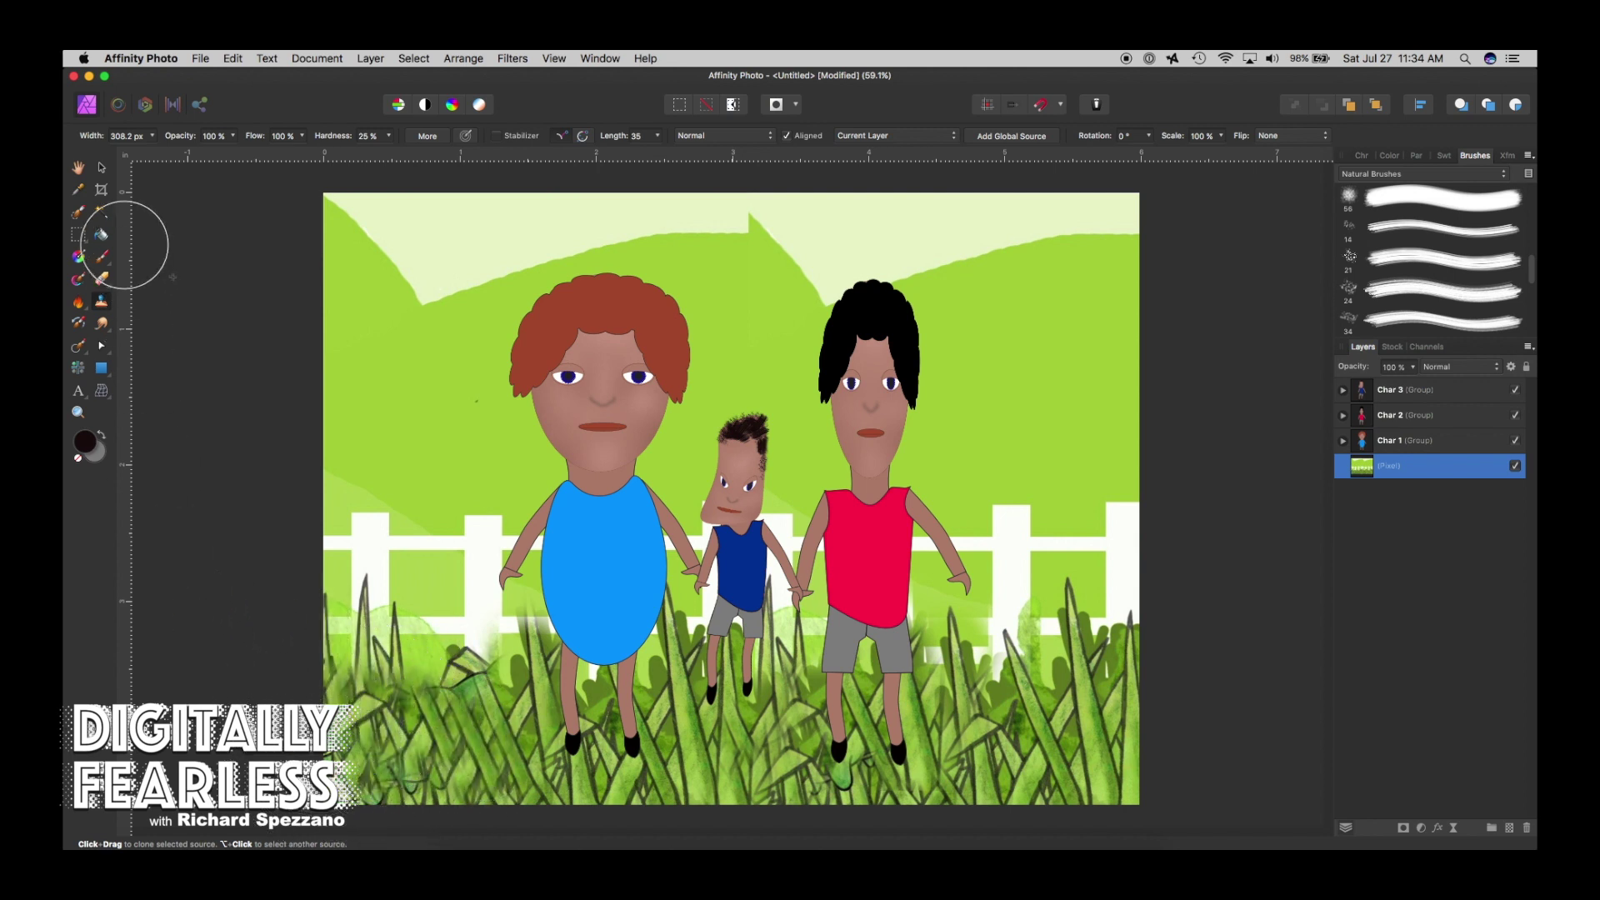
pyautogui.click(102, 169)
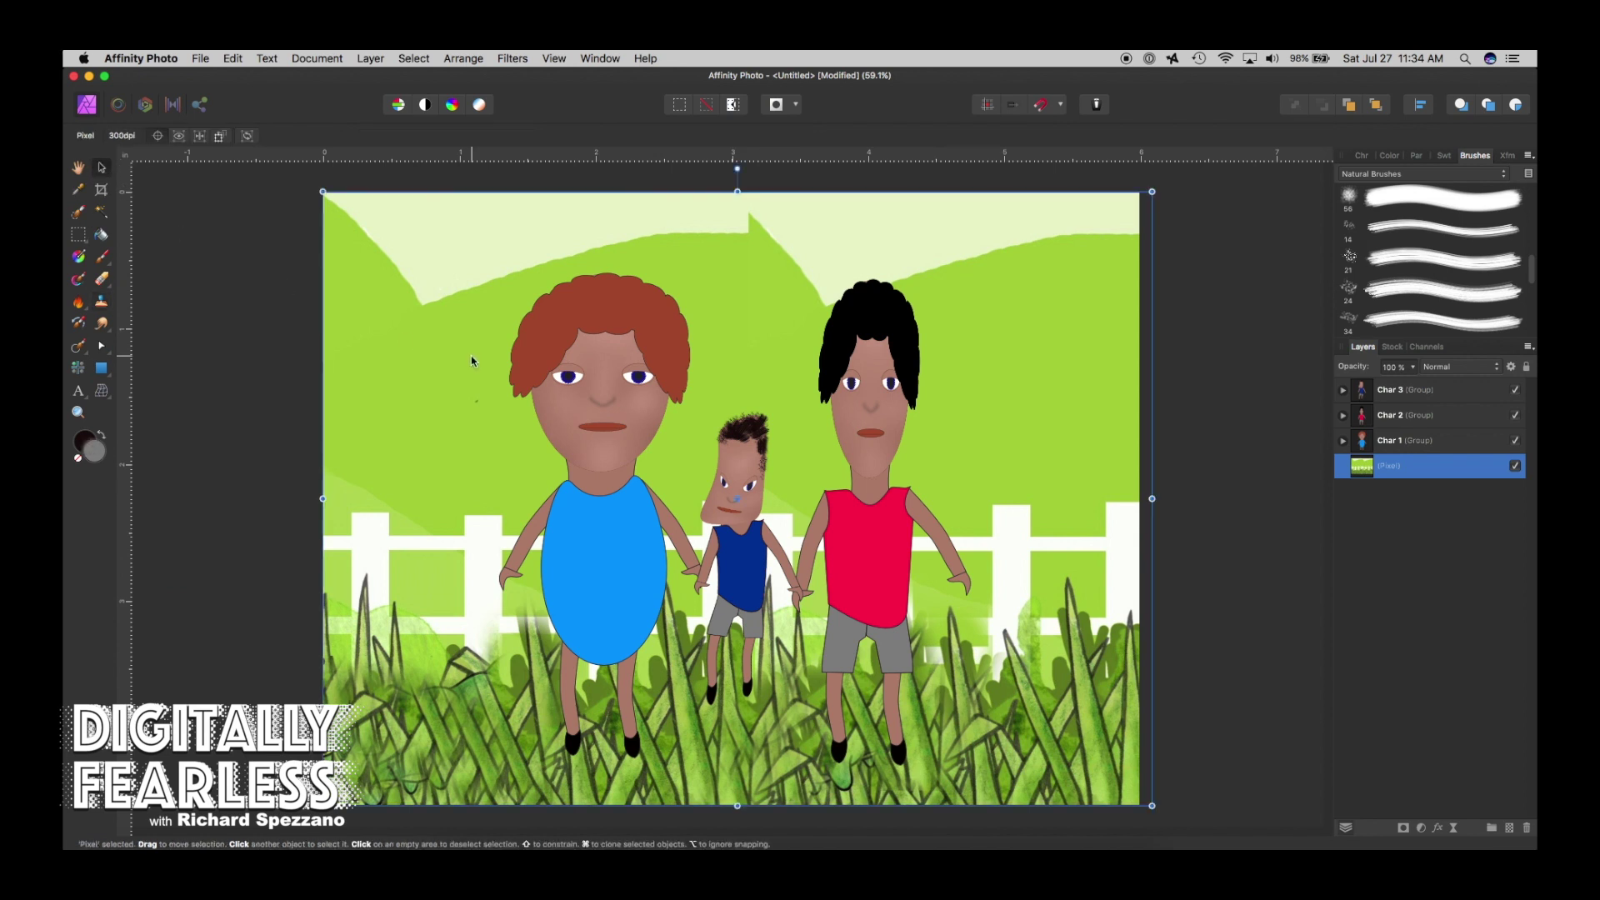
# Move Char 1, Char 2 and Char 3 together slightly down and left, deeper into the grass.
pyautogui.click(571, 359)
pyautogui.keyDown('shift'); pyautogui.click(862, 427); pyautogui.keyUp('shift')
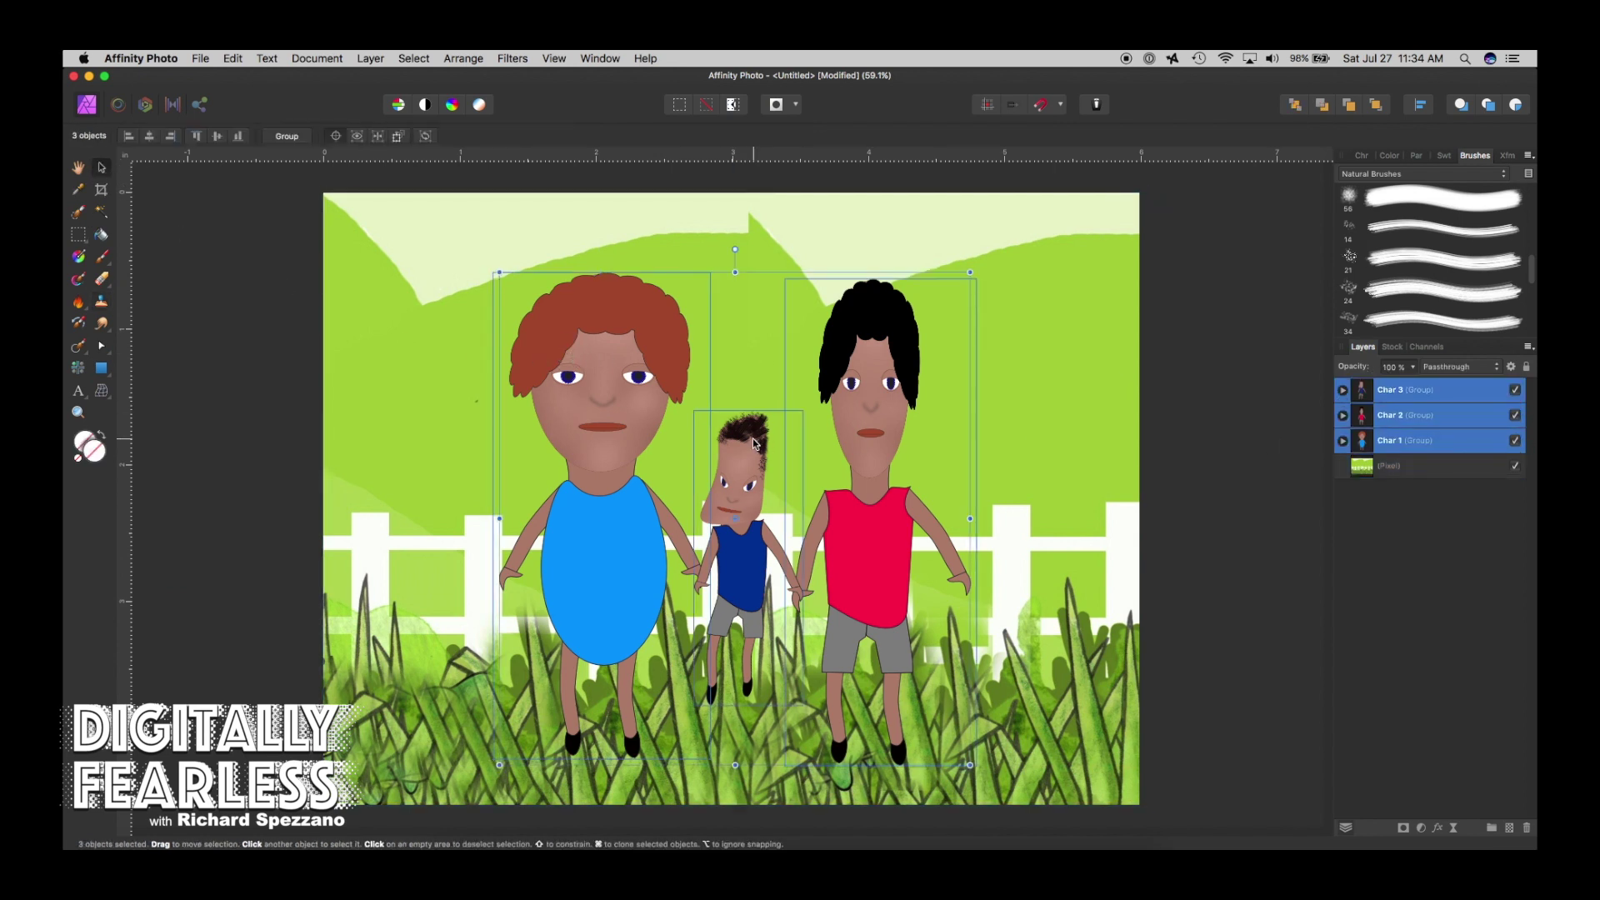
pyautogui.moveTo(862, 426)
pyautogui.mouseDown()
pyautogui.moveTo(861, 483)
pyautogui.moveTo(851, 454)
pyautogui.mouseUp()
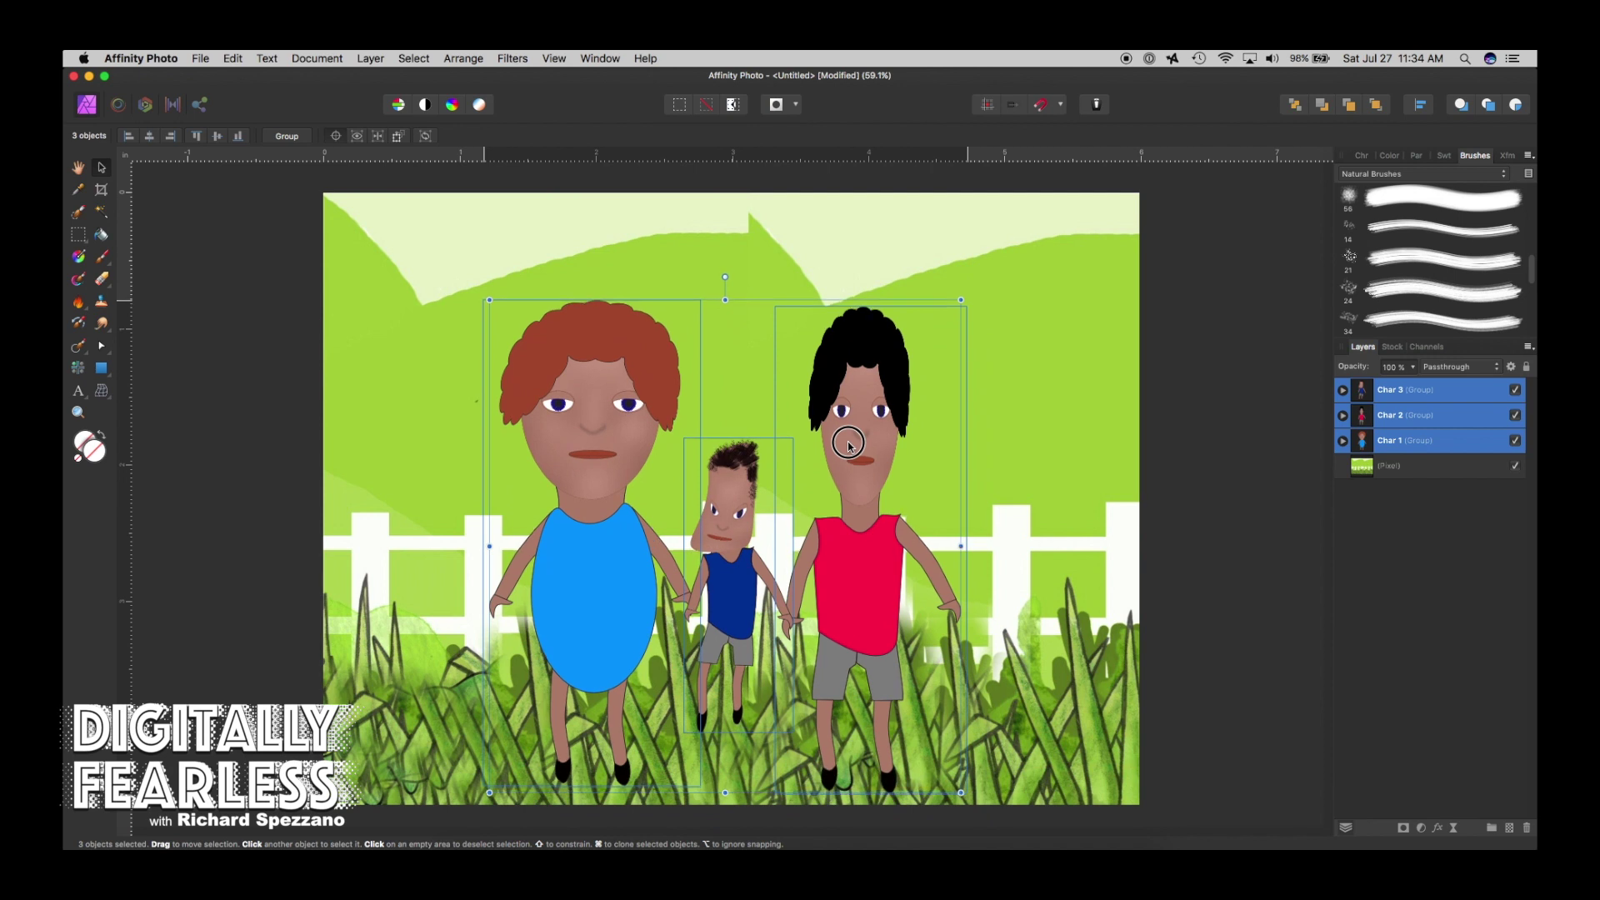
pyautogui.click(1216, 437)
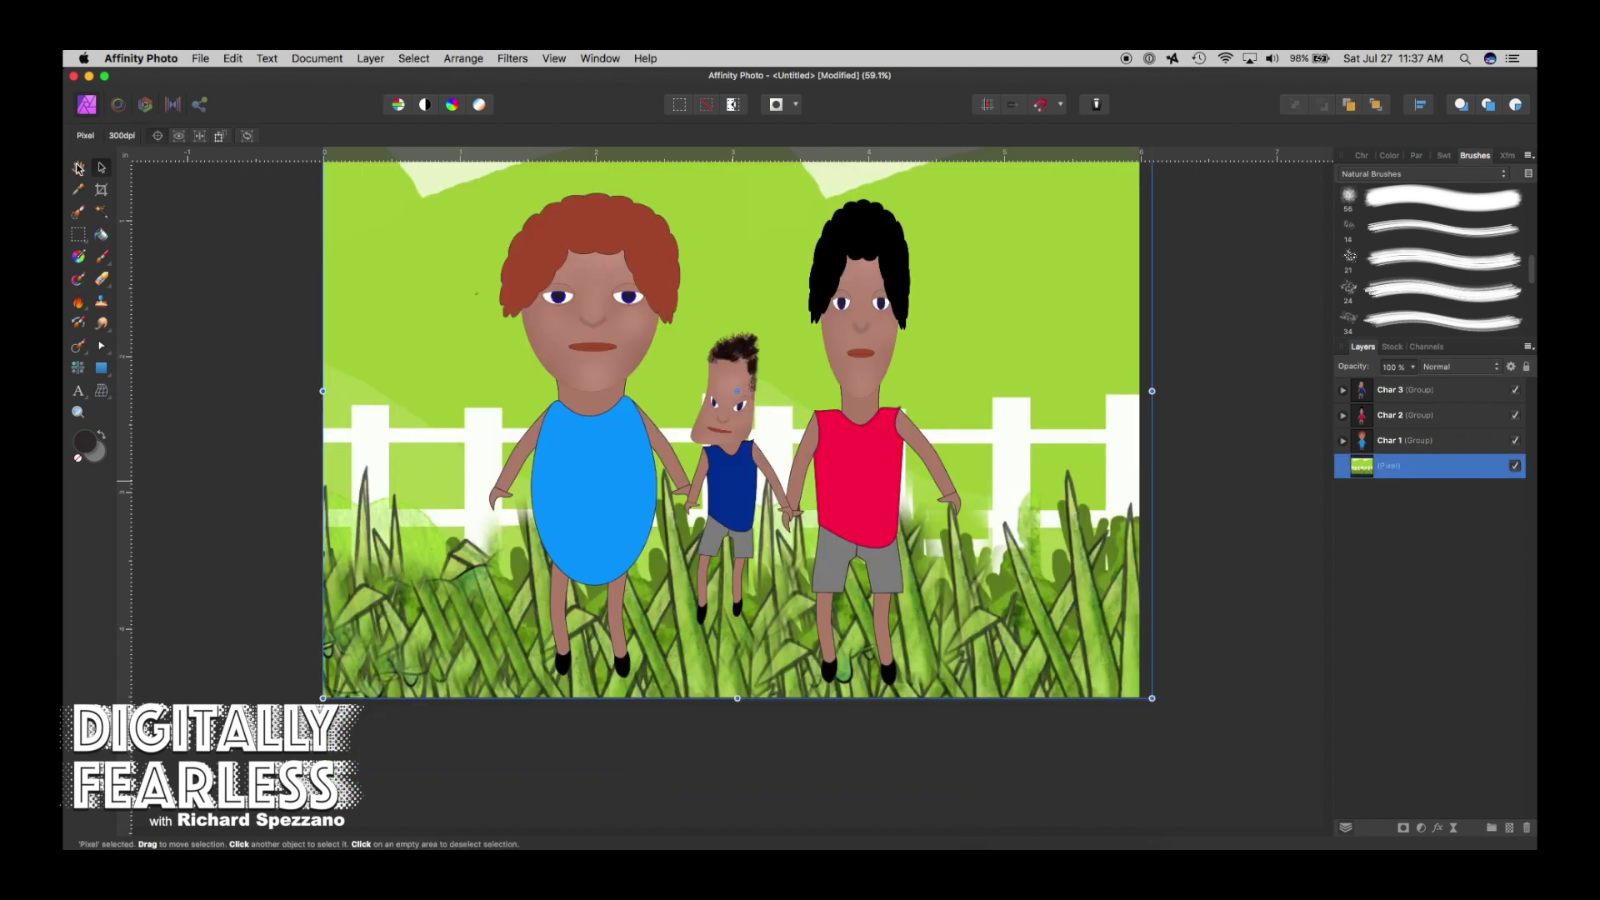
pyautogui.click(78, 166)
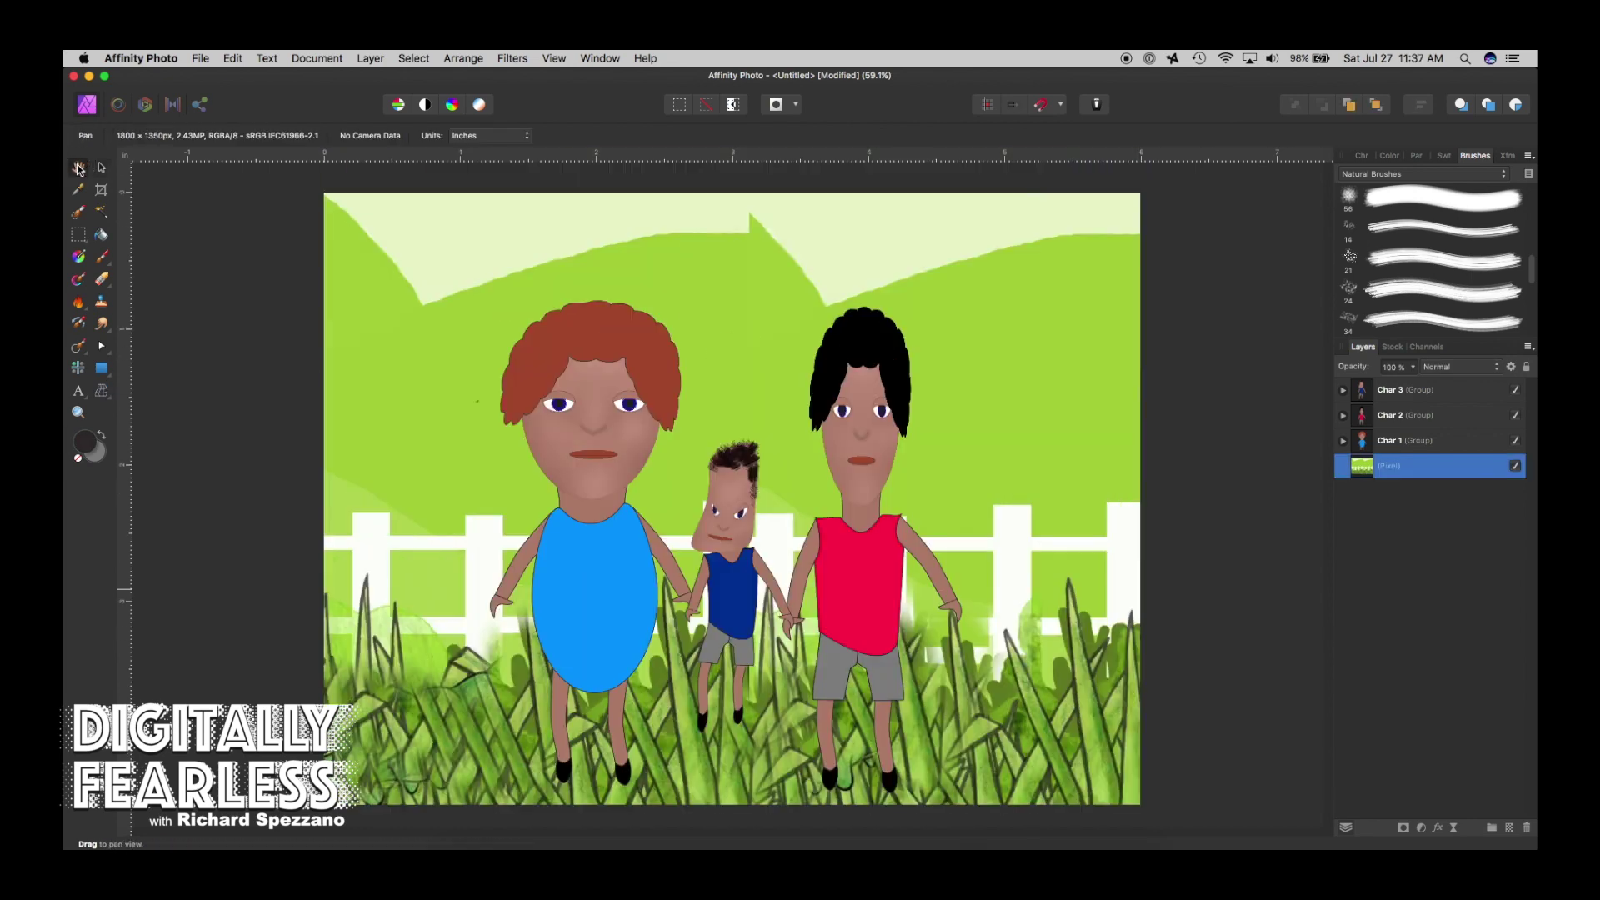